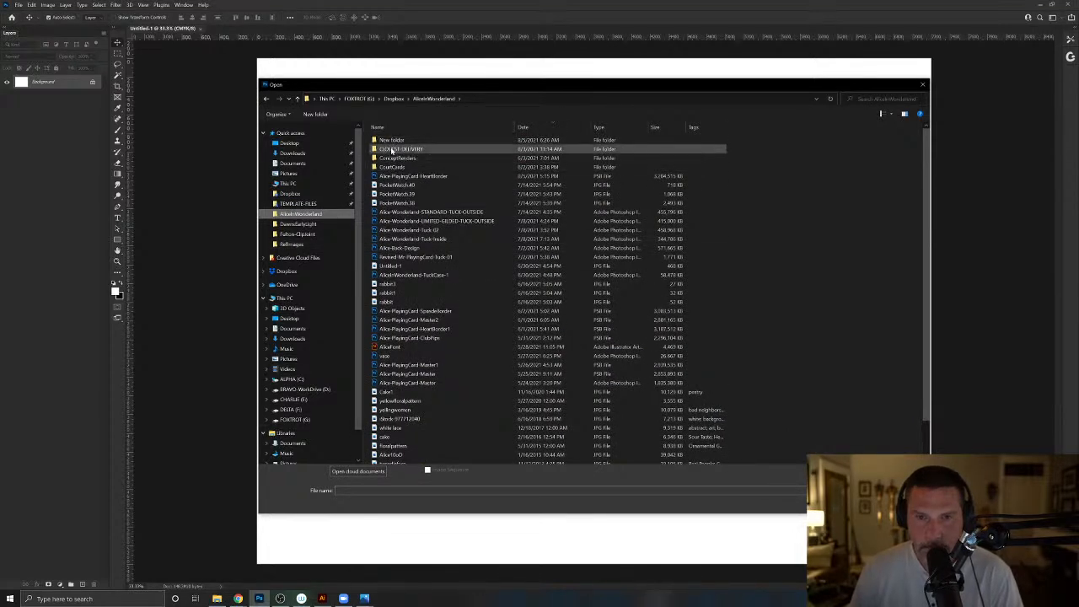
- Open the Alice-AoS file from the CourtCards folder
double_click(393, 166)
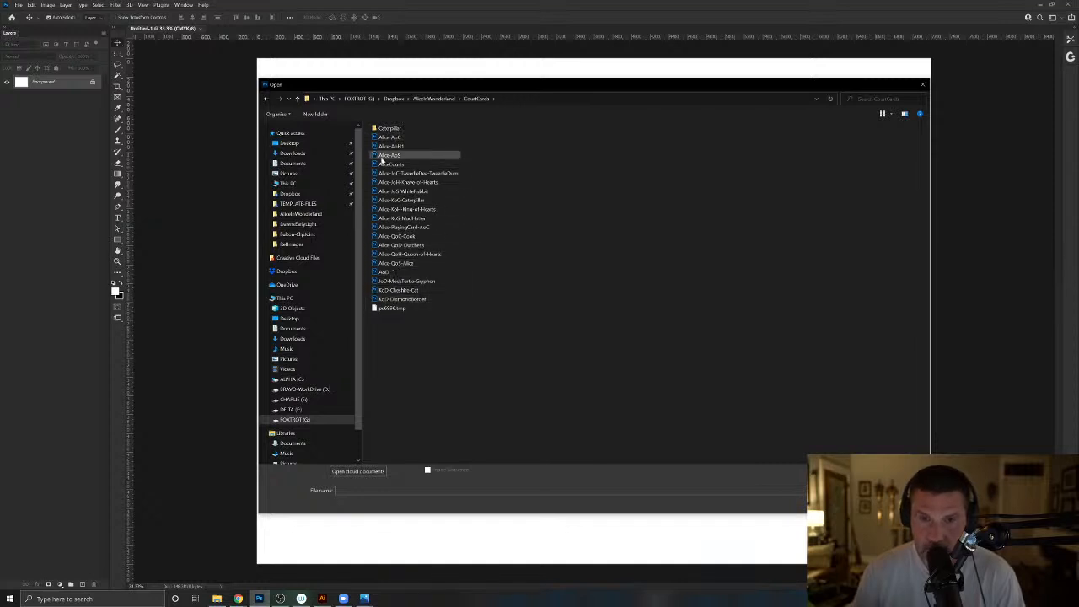
left_click(385, 157)
key("Return")
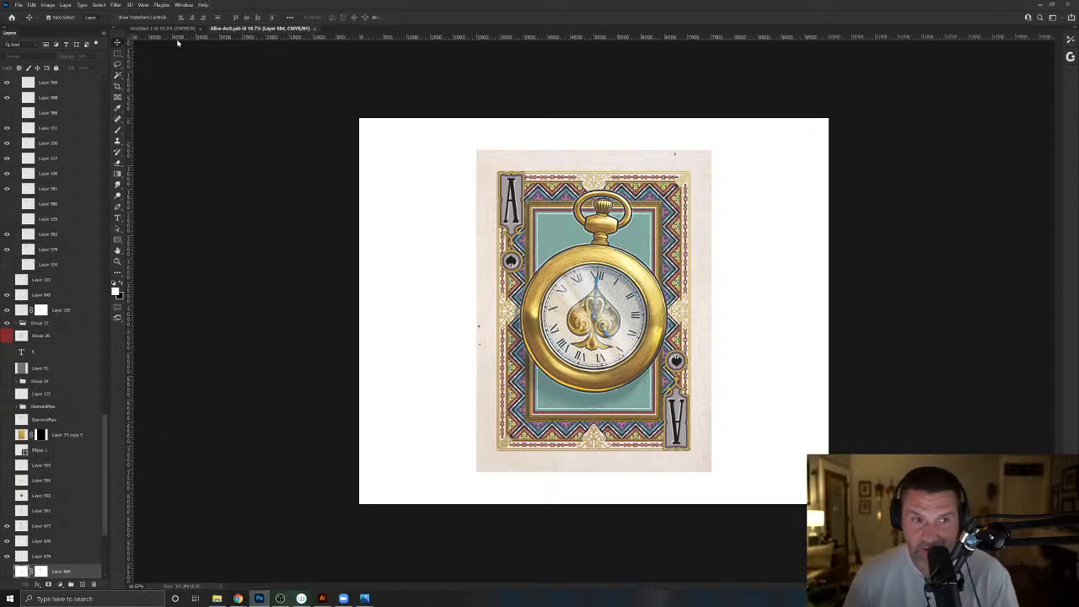
- Check the image size of the Alice-AoS document with its dimensions shown in inches
left_click(49, 5)
left_click(69, 67)
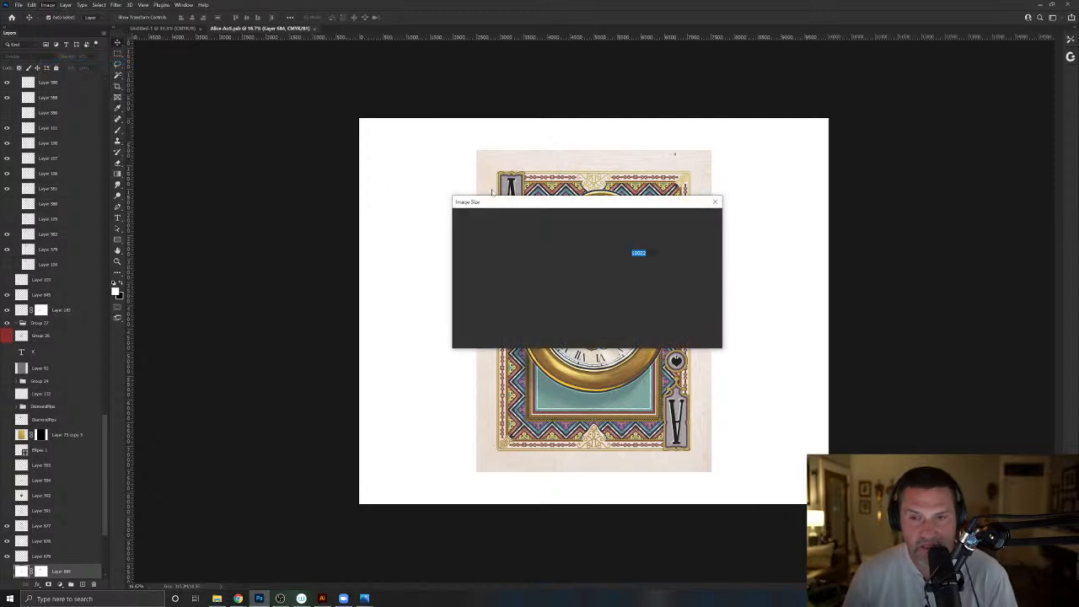
left_click(689, 253)
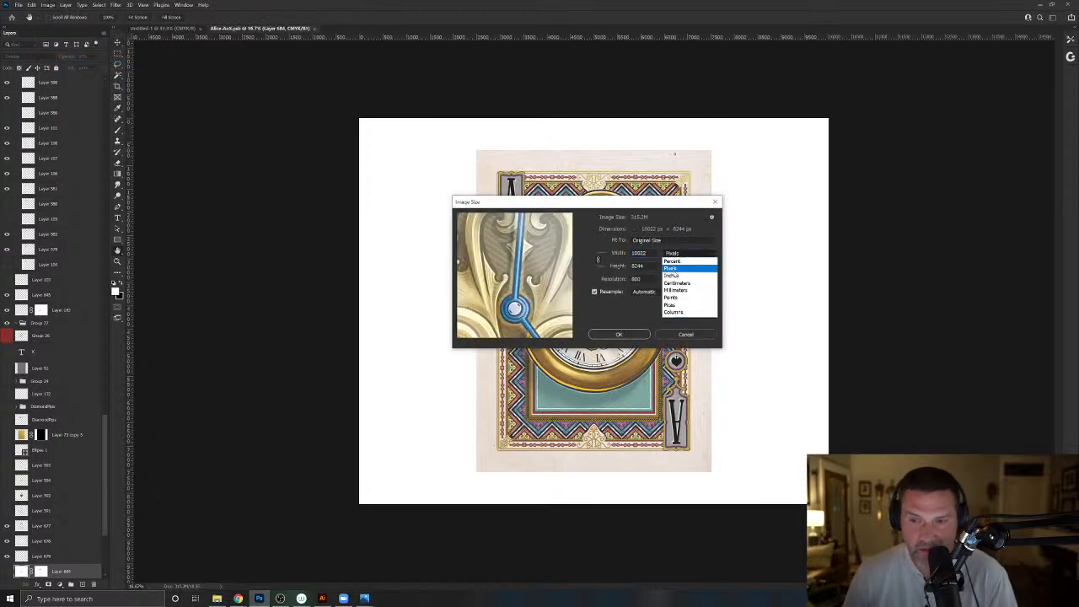
left_click(672, 276)
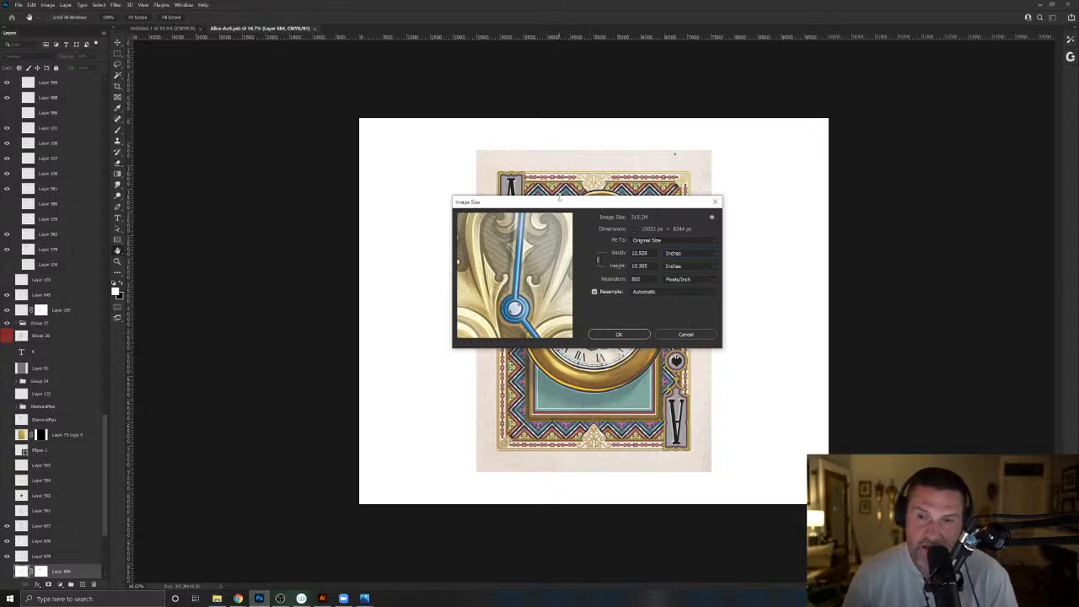
left_click_drag(560, 203, 522, 193)
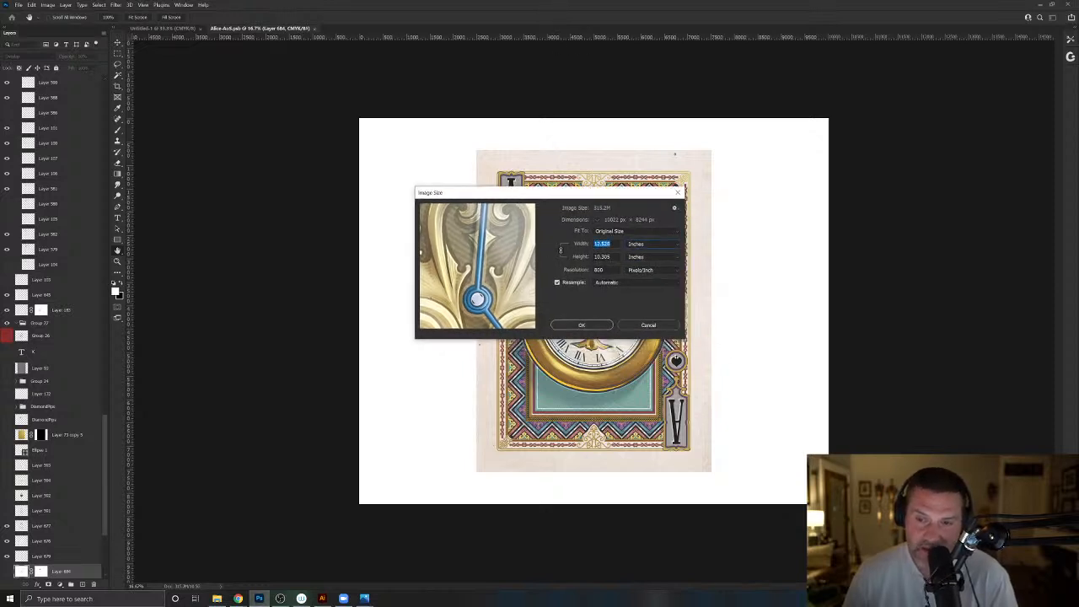
key("Tab")
left_click(597, 328)
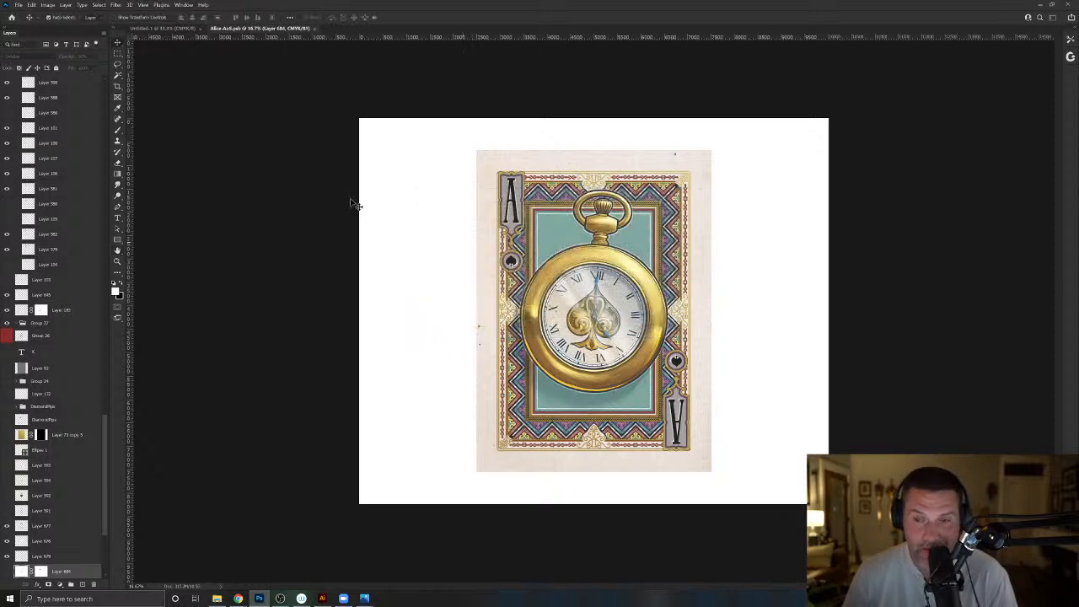
- Duplicate the image as "Alice-AoS copy" with merged layers only
left_click(55, 5)
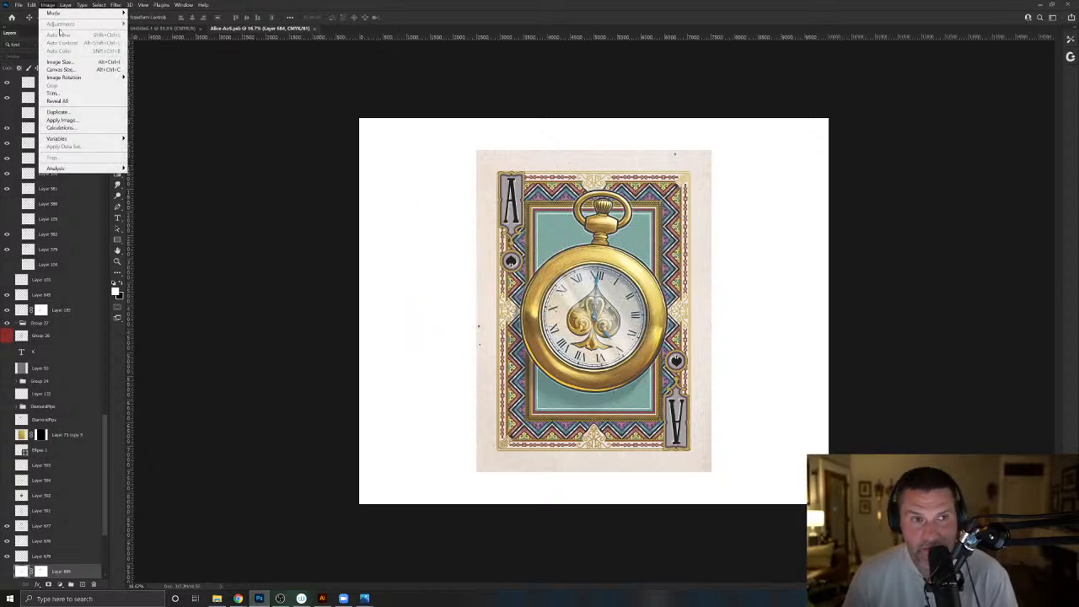
left_click(59, 113)
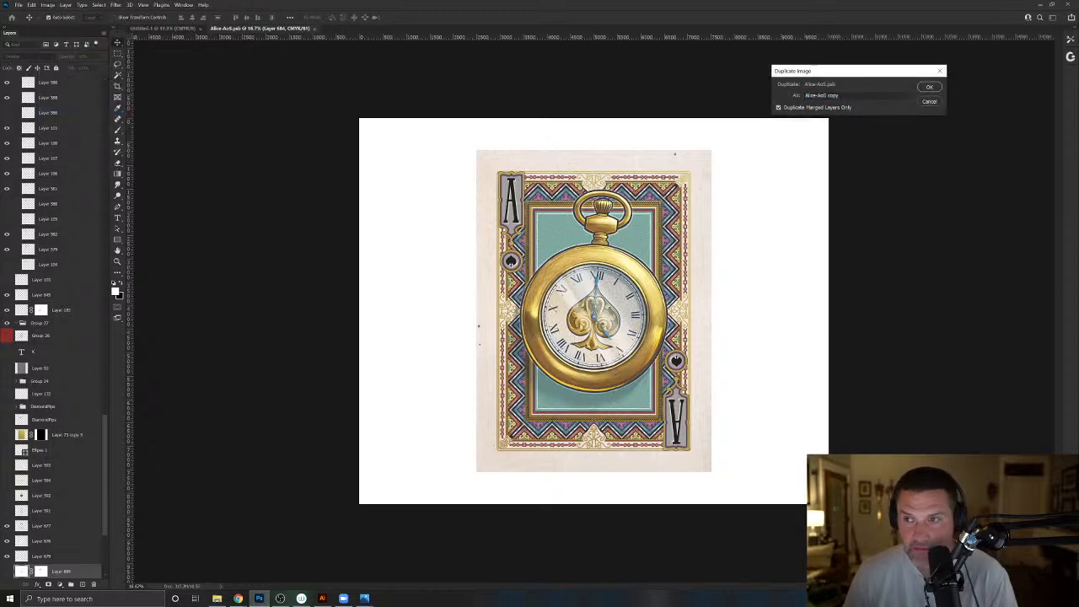
left_click(928, 87)
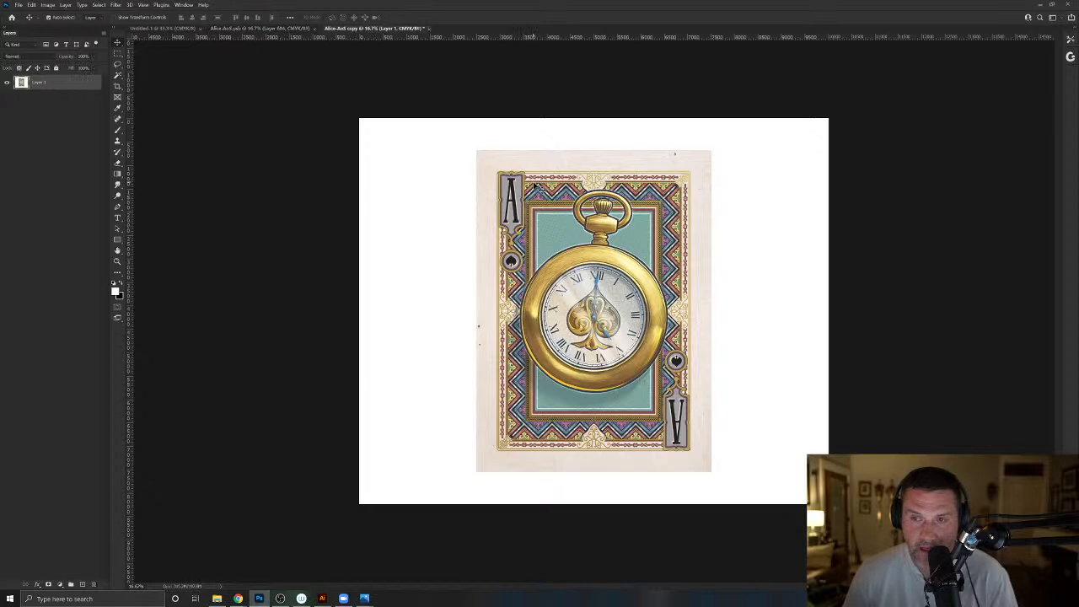
left_click(117, 6)
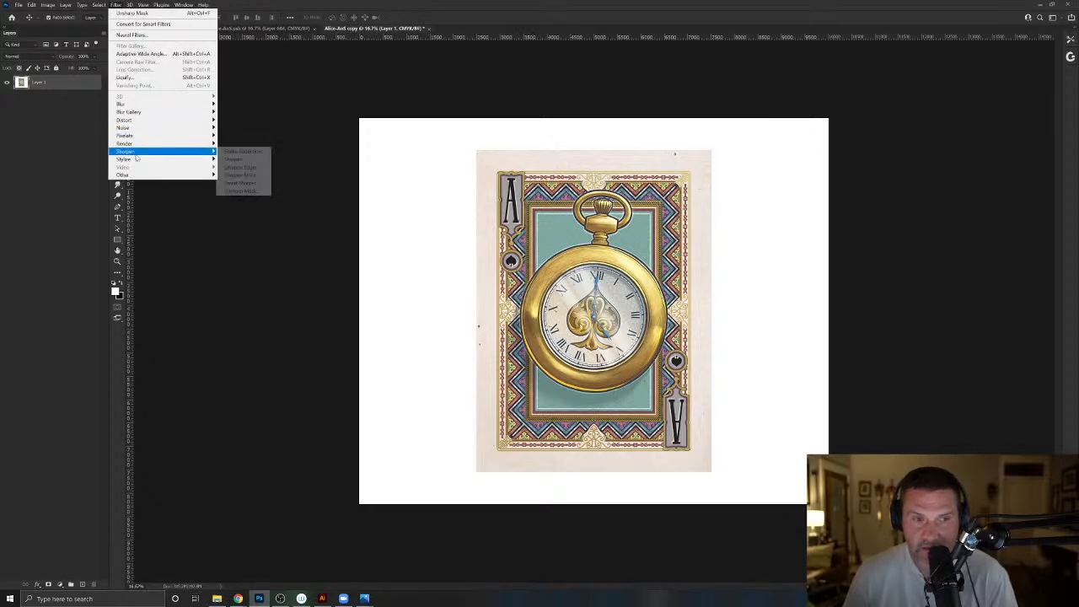
left_click(410, 185)
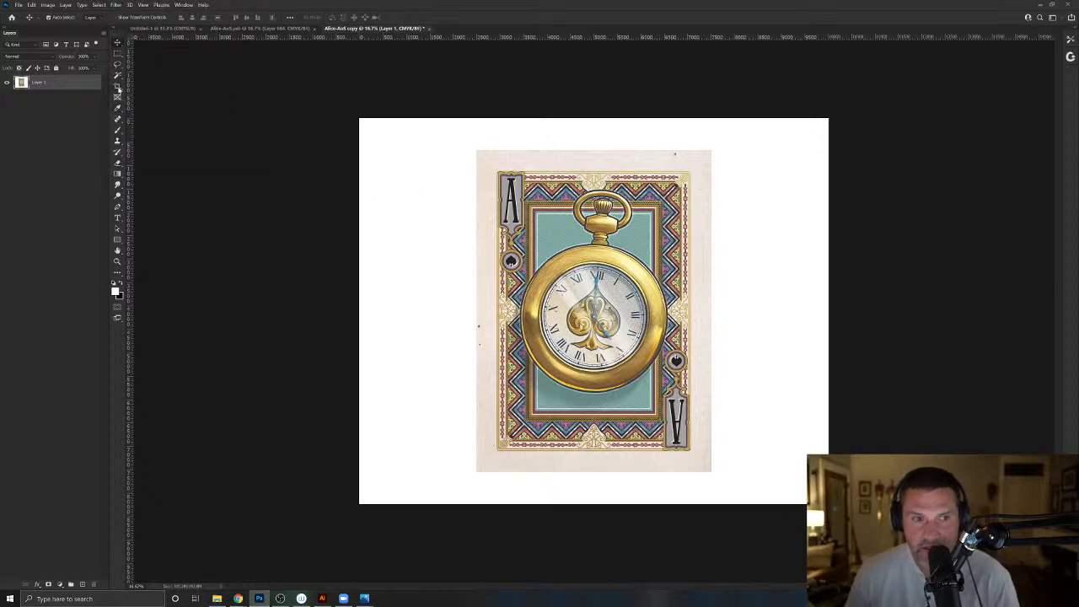
left_click(118, 53)
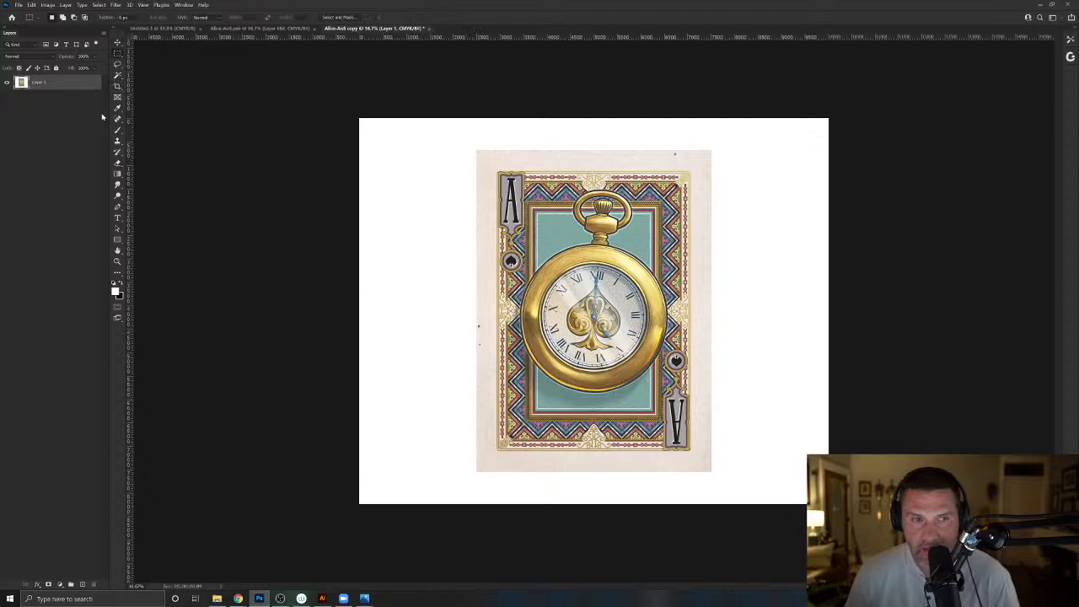
- Clone out the dark spot in the card's upper paper margin near the right corner, using a reduced Clone Stamp brush
left_click(118, 143)
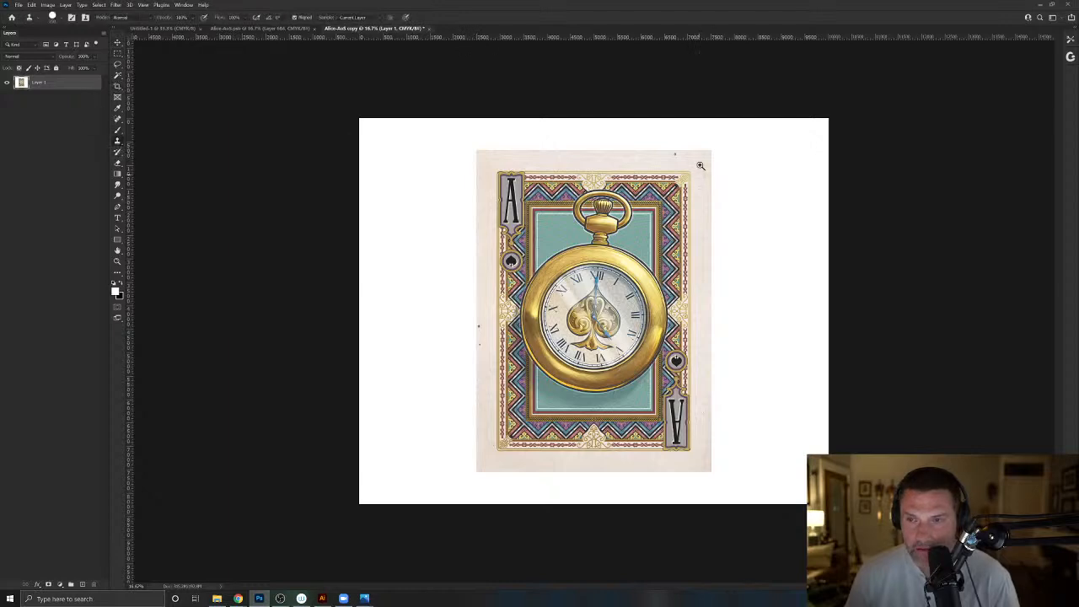
scroll(699, 164, "up", 5)
key("bracketleft")
key("bracketleft")
key("bracketleft")
key("bracketleft")
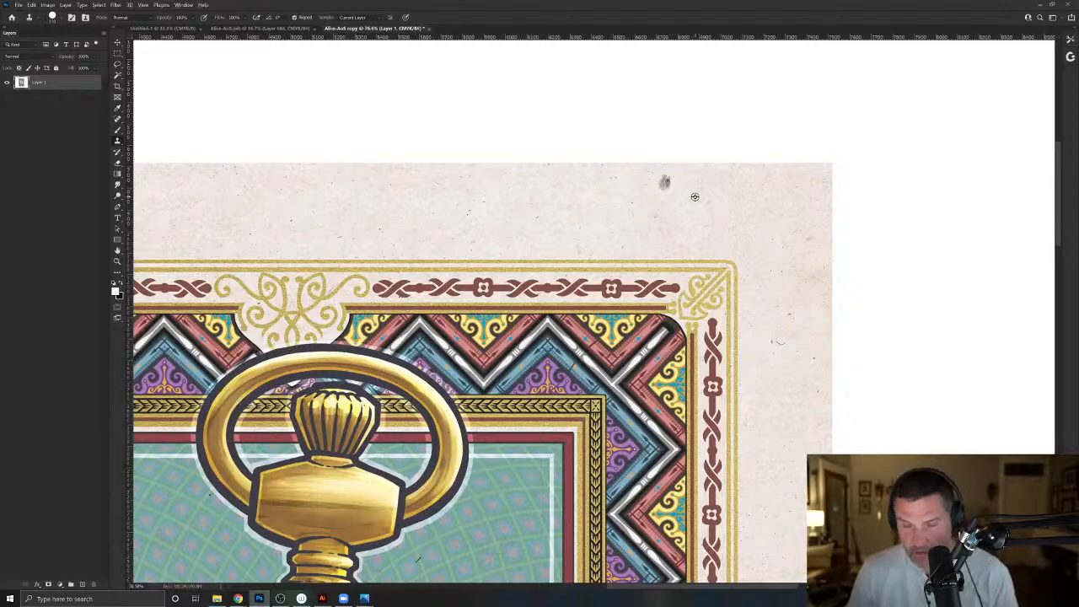
left_click(694, 195, "alt")
left_click(665, 182)
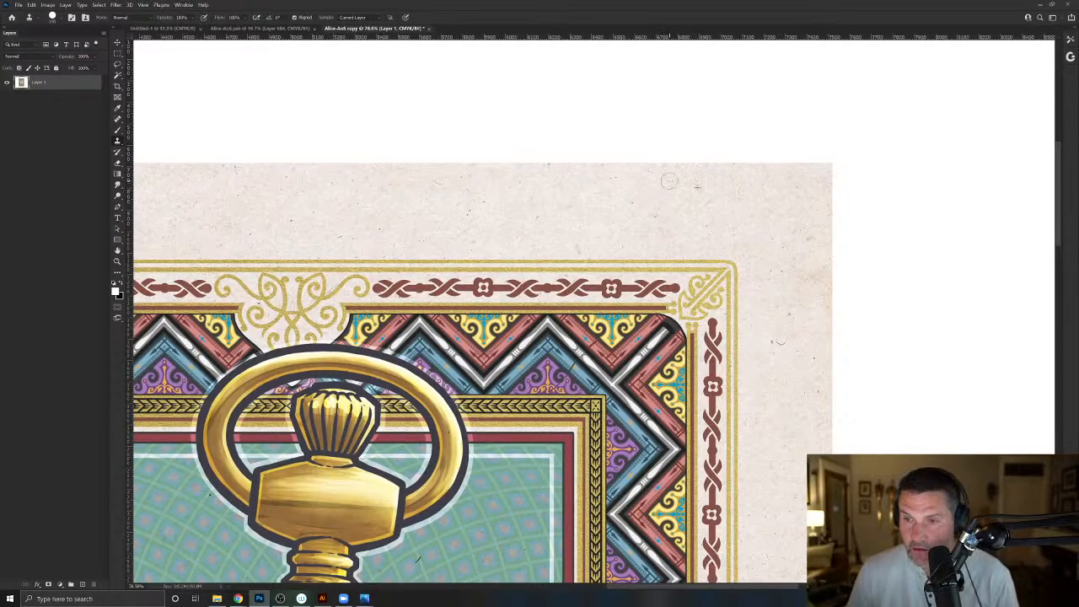
- Clone out the two dark specks in the card's left paper margin, below the middle ornament
left_click_drag(438, 514, 640, 273)
key("super")
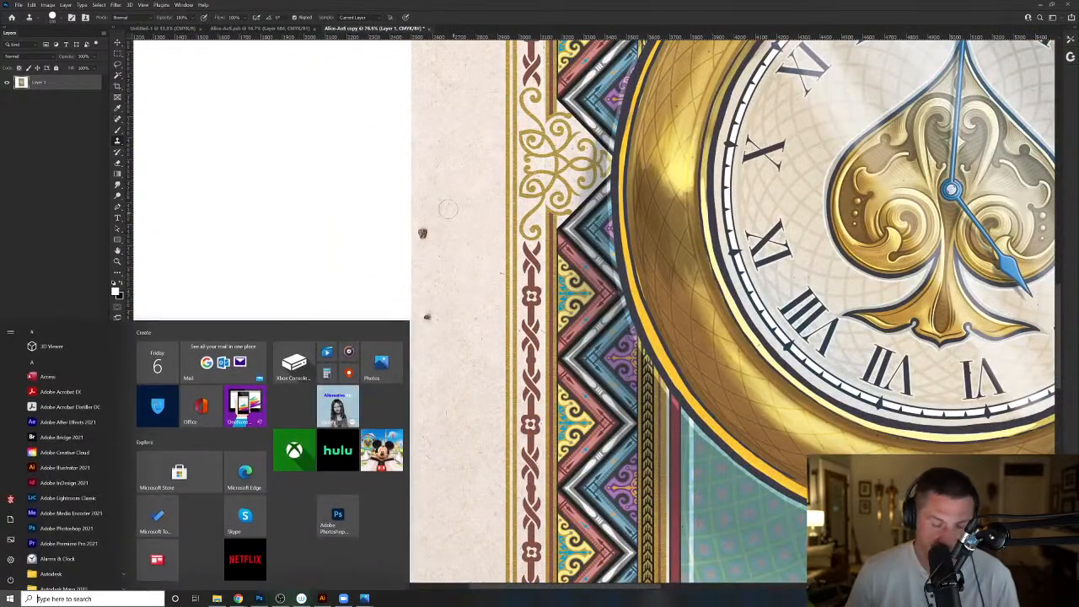
key("super")
left_click(424, 234)
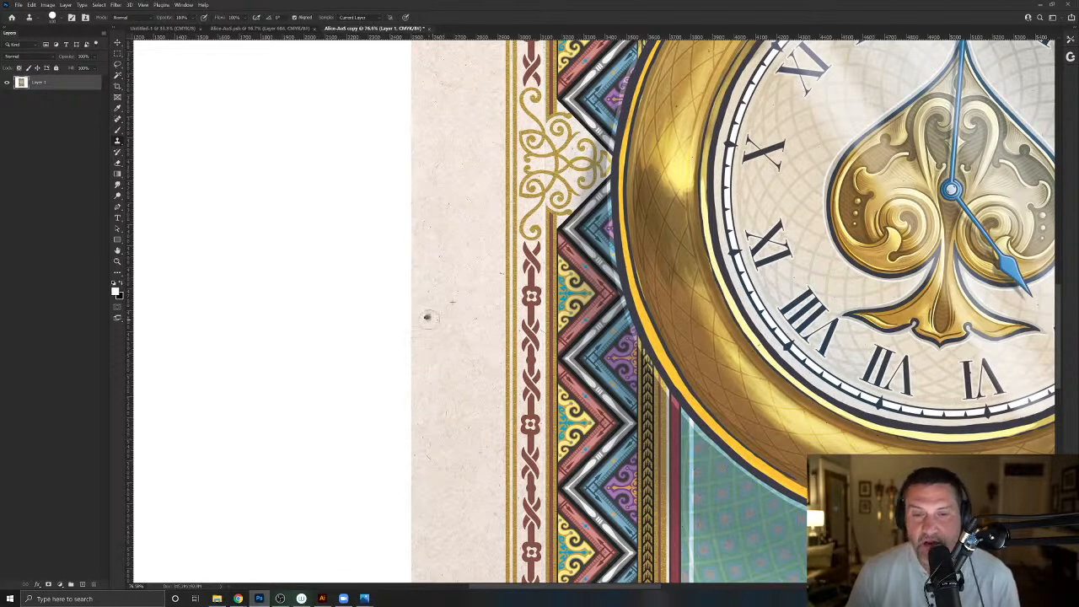
left_click(429, 317)
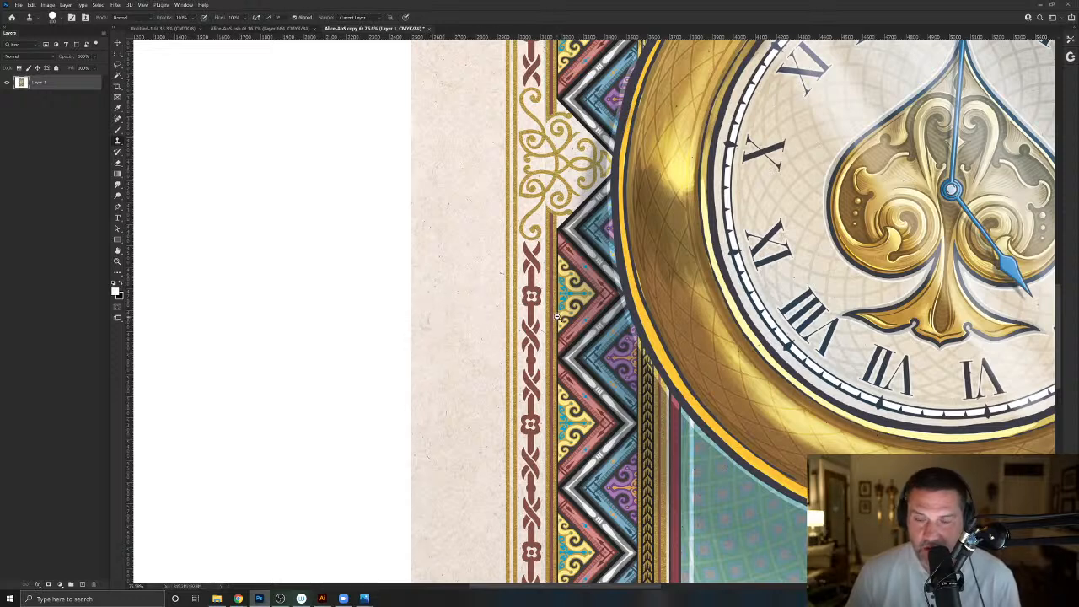
key("ctrl+0")
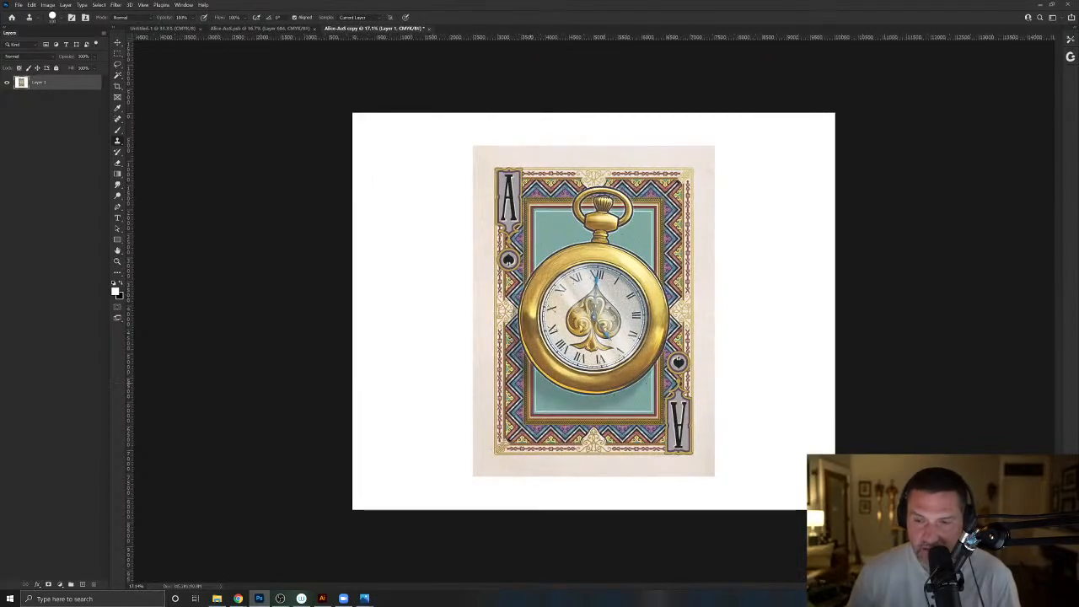
- Sharpen the flattened card image with the Unsharp Mask filter, using the settings already in the dialog
left_click(117, 5)
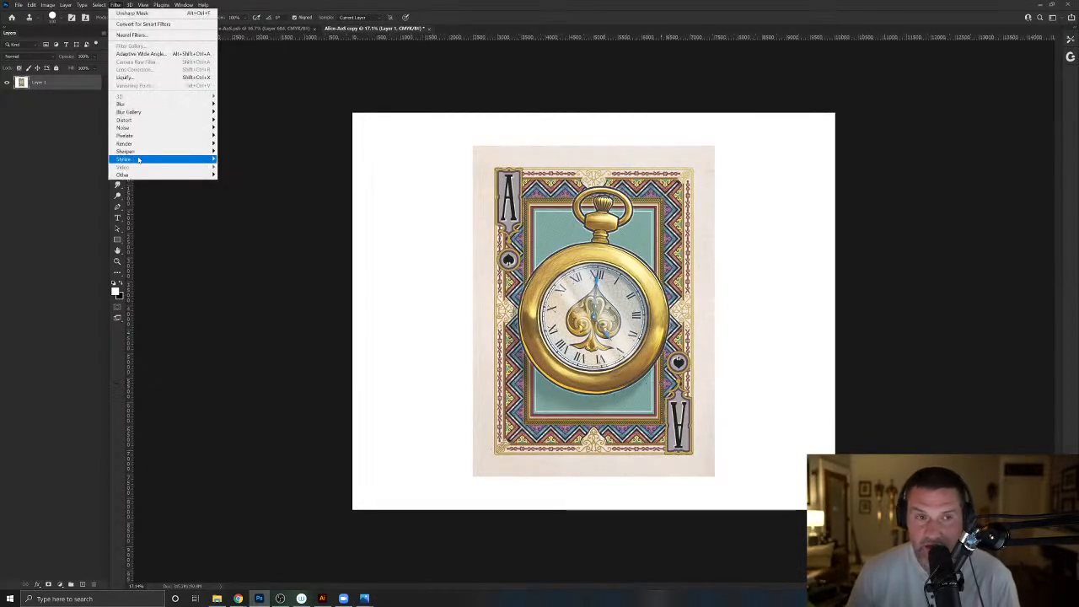
mouse_move(142, 152)
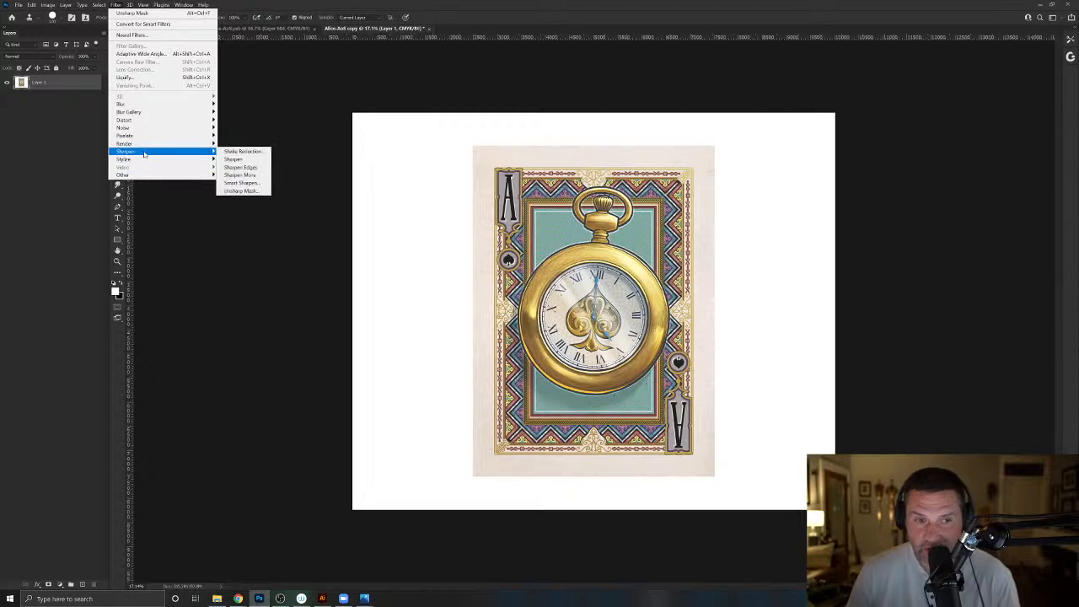
left_click(247, 193)
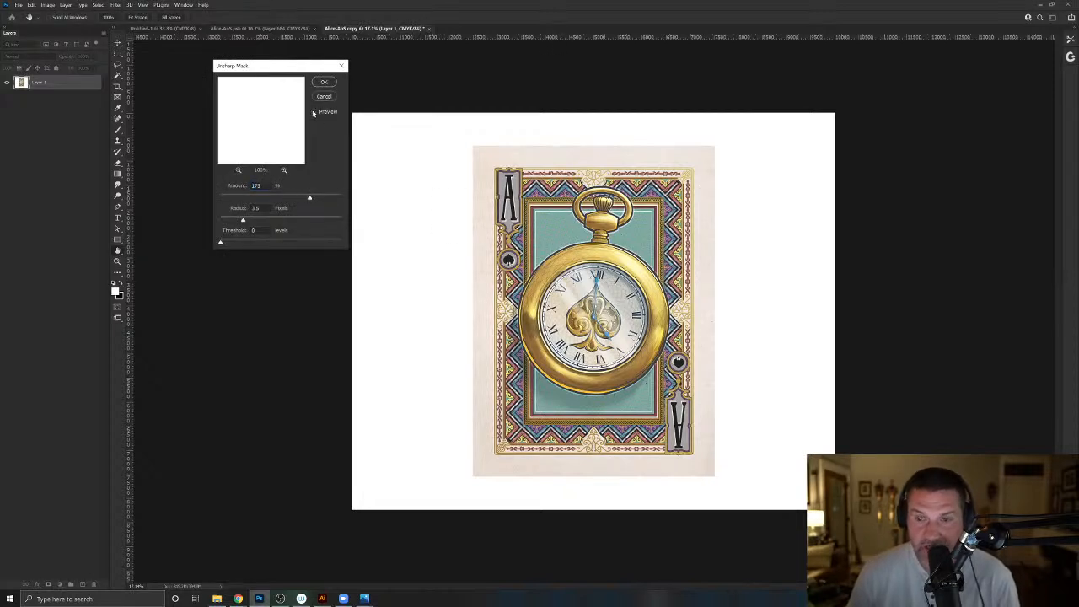
left_click(324, 80)
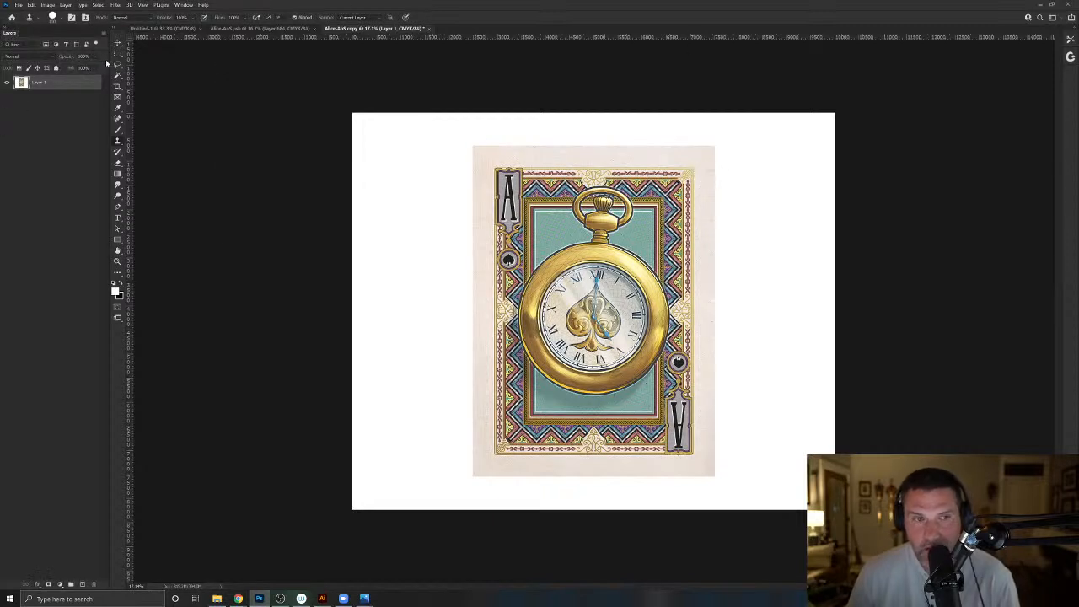
- Select the whole card including its paper margin with a rectangular marquee, and copy it into the Untitled-1 document
left_click(118, 54)
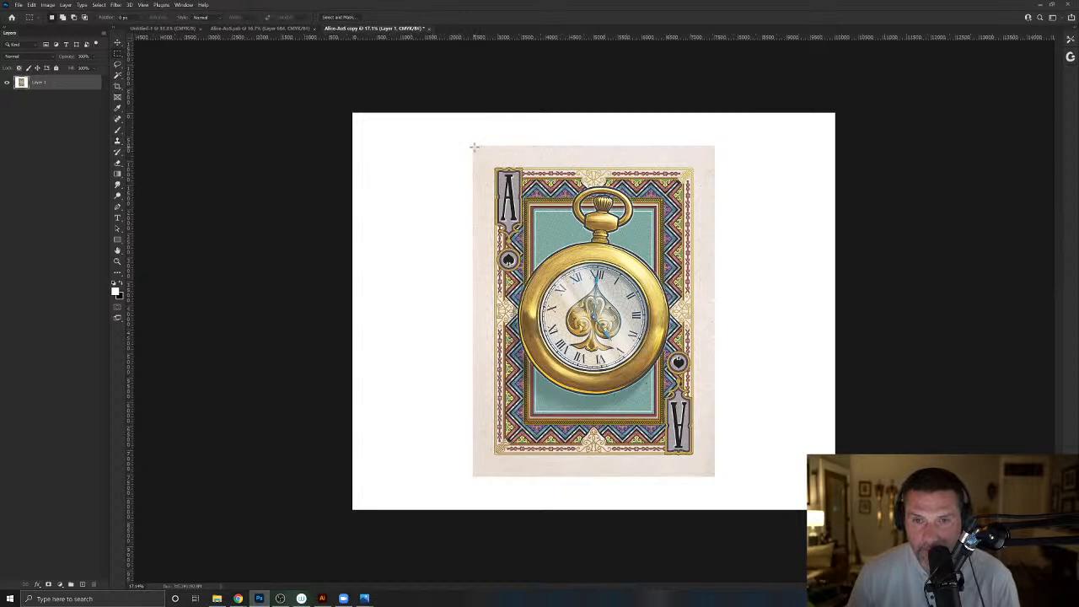
left_click_drag(474, 147, 713, 475)
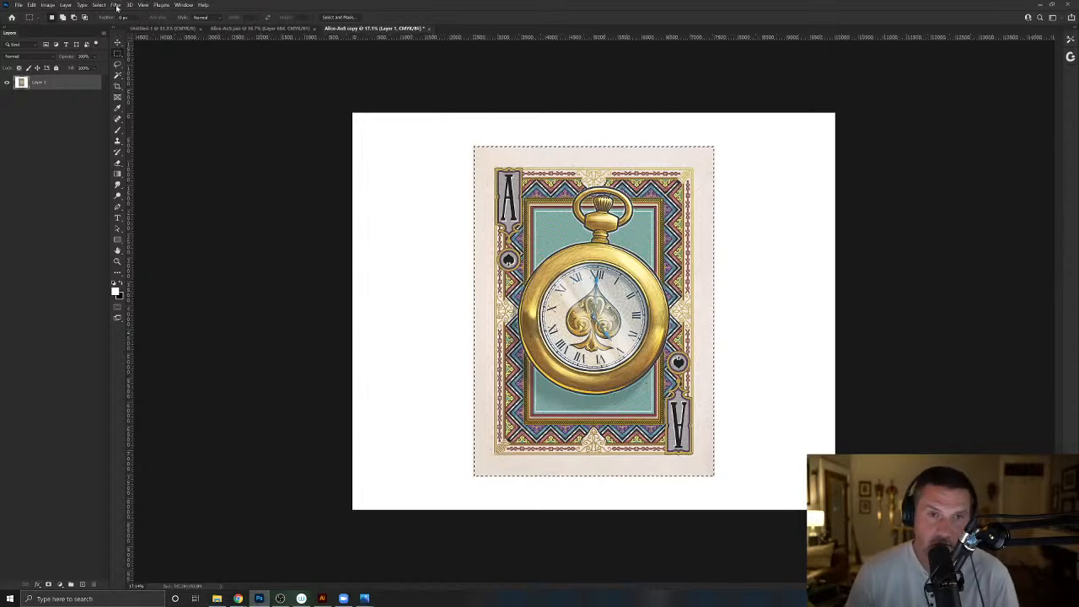
key("ctrl+Tab")
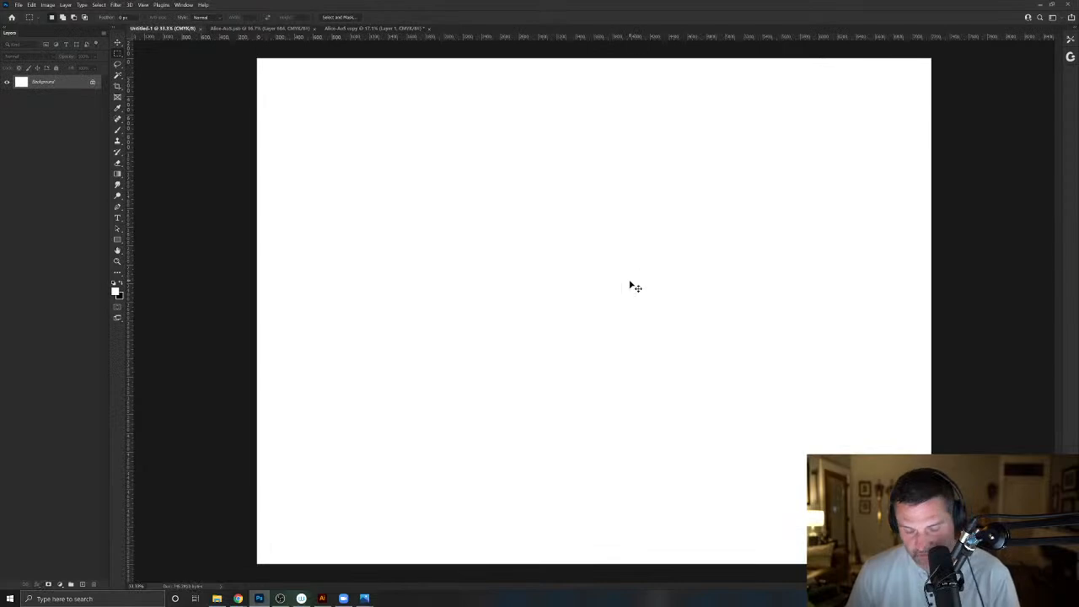
key("ctrl+v")
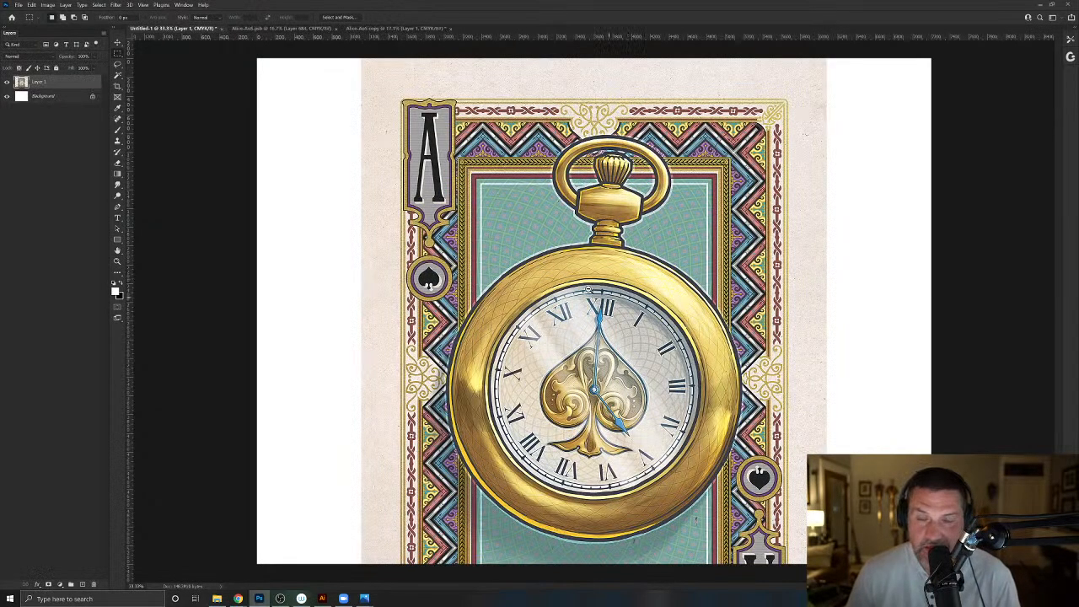
mouse_move(588, 290)
left_mouse_down()
mouse_move(566, 288)
mouse_move(578, 288)
left_mouse_up()
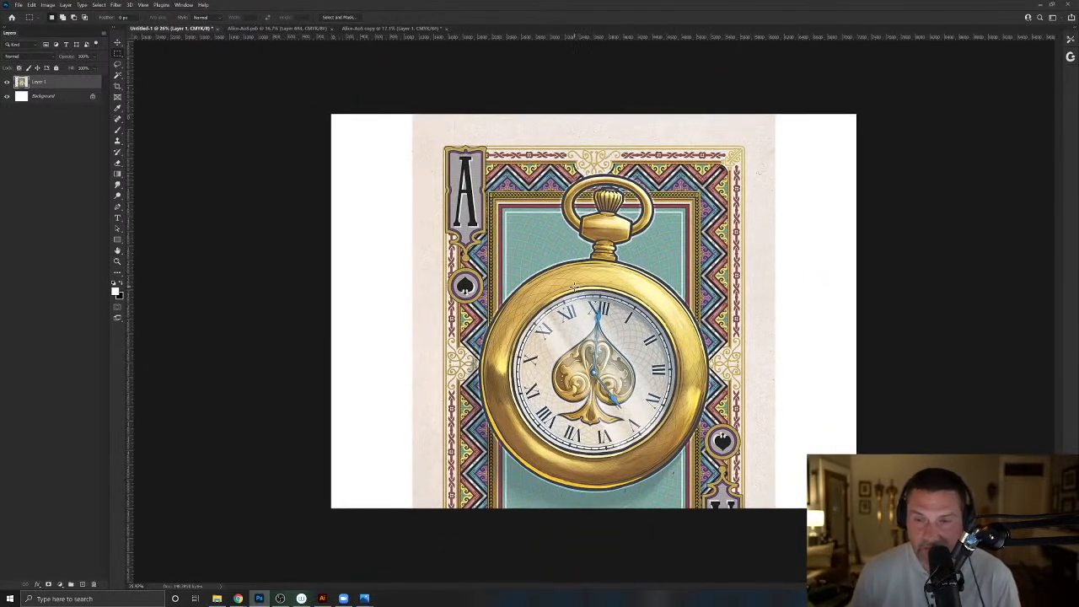
- Check the image size and resolution of the Alice-AoS copy document without changing anything
left_click(376, 30)
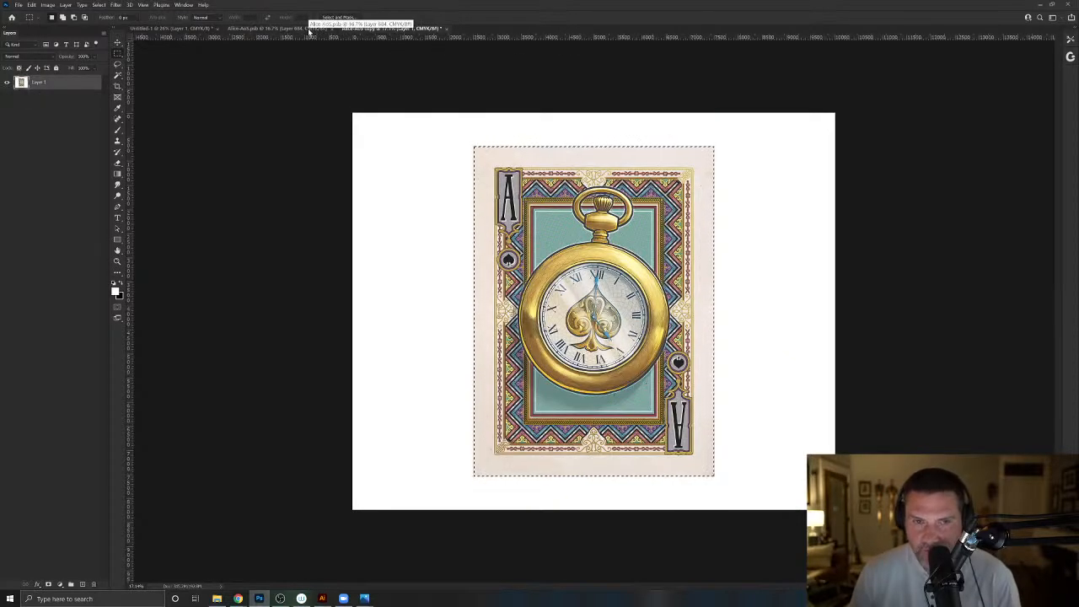
left_click(51, 6)
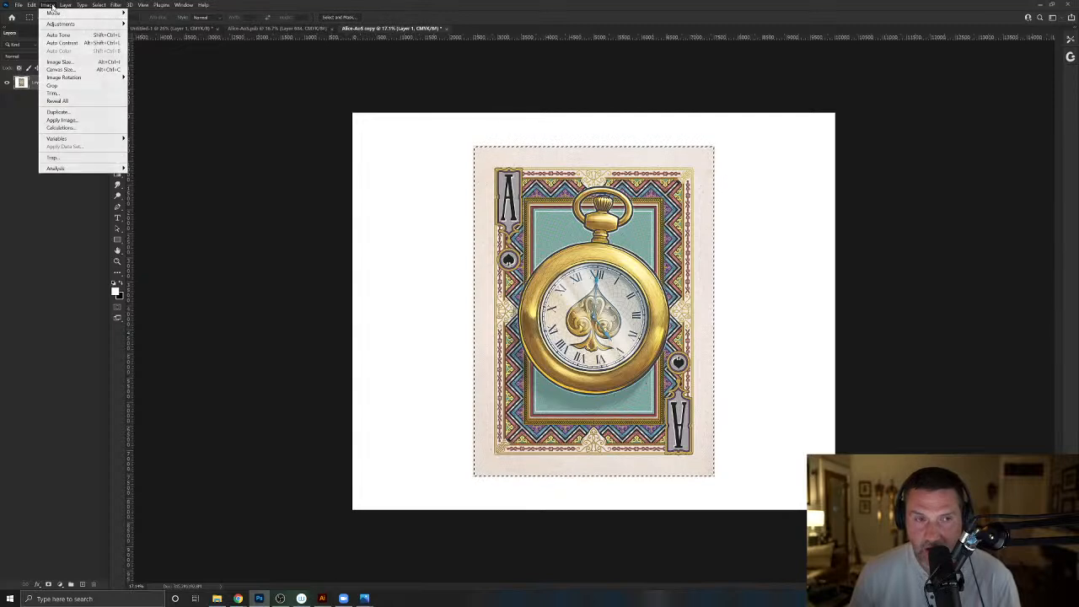
left_click(72, 63)
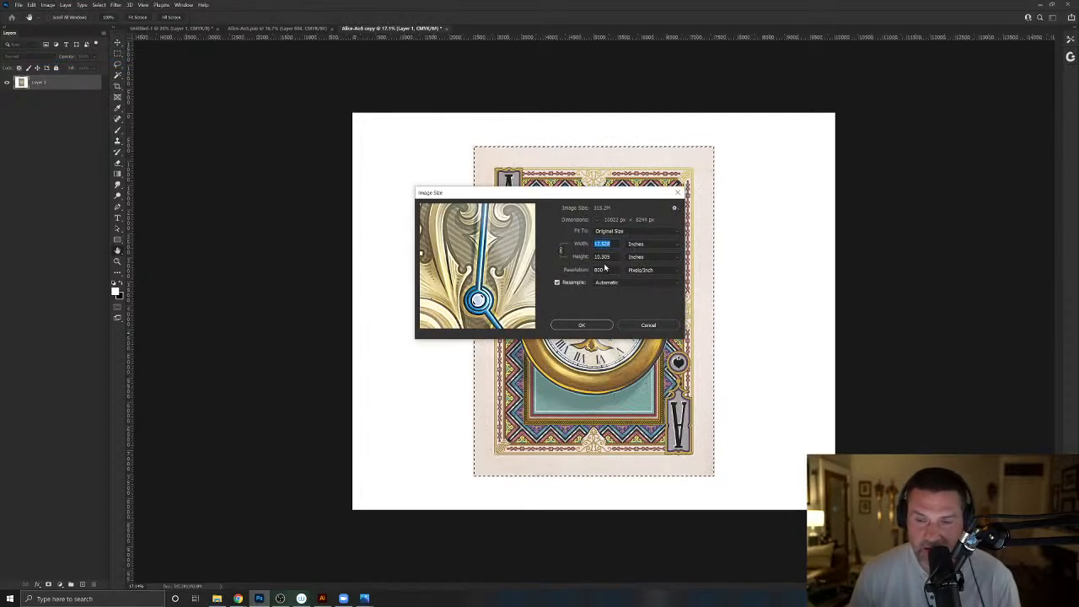
left_click(648, 325)
- Move the pasted card down in the Untitled-1 document so white space separates it from the canvas's upper edge
left_click(169, 27)
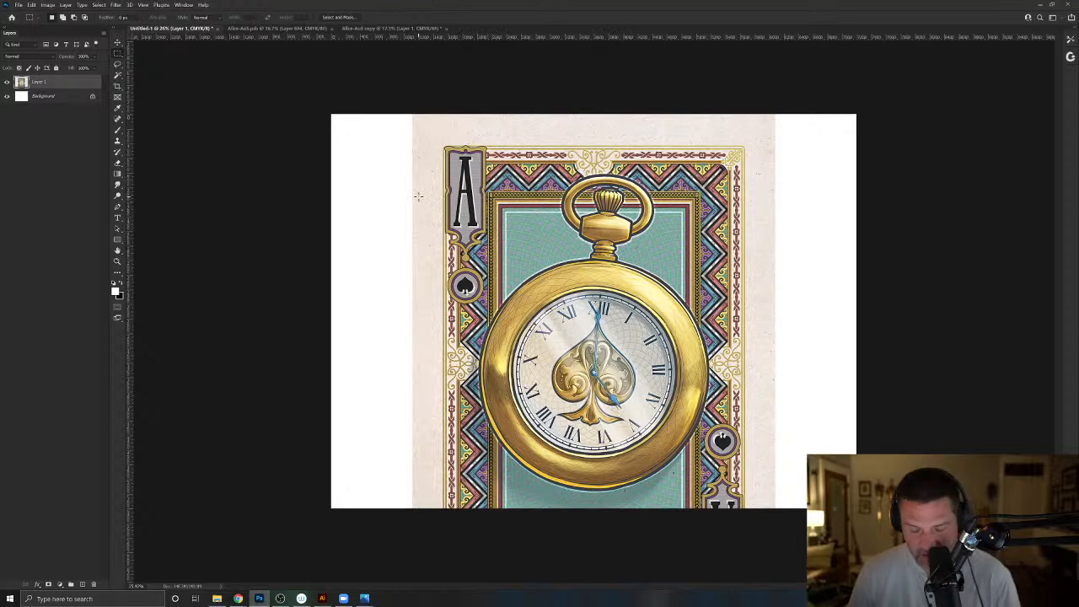
key("v")
left_click_drag(524, 241, 528, 272)
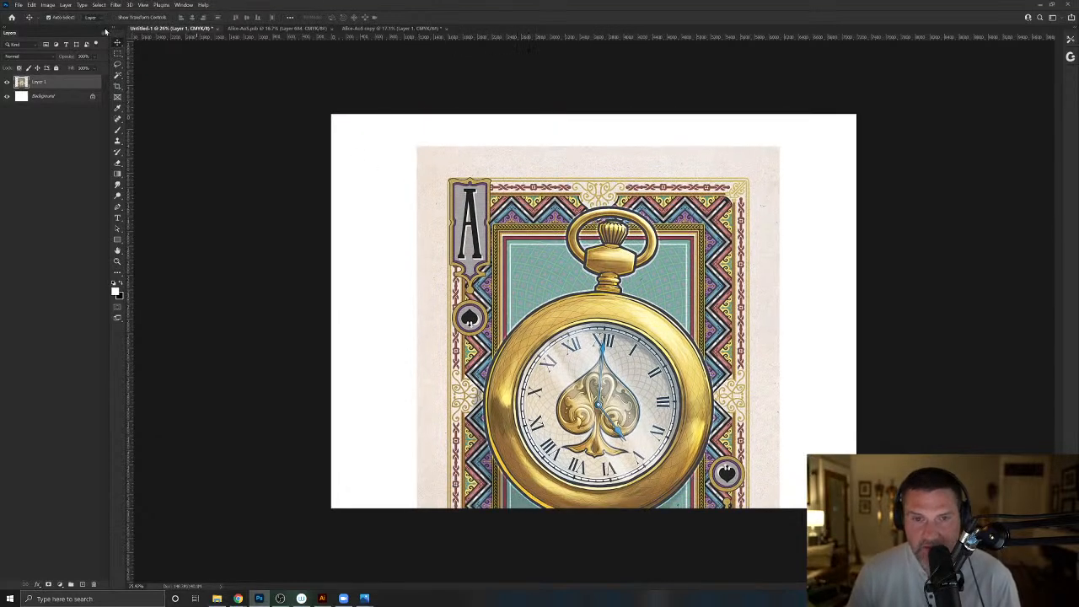
- Check the image size and resolution of the Untitled-1 document without changing anything
left_click(49, 5)
left_click(68, 67)
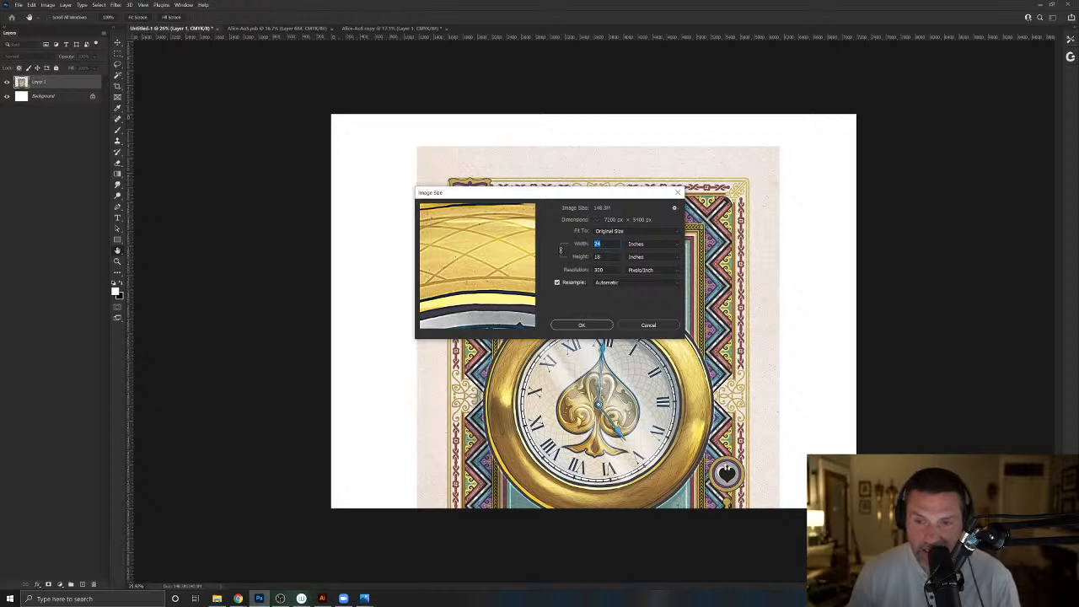
left_click(647, 326)
- Rotate the pasted card 90° counterclockwise, center it on the canvas and scale it to about 110% so it covers the whole page
key("ctrl+t")
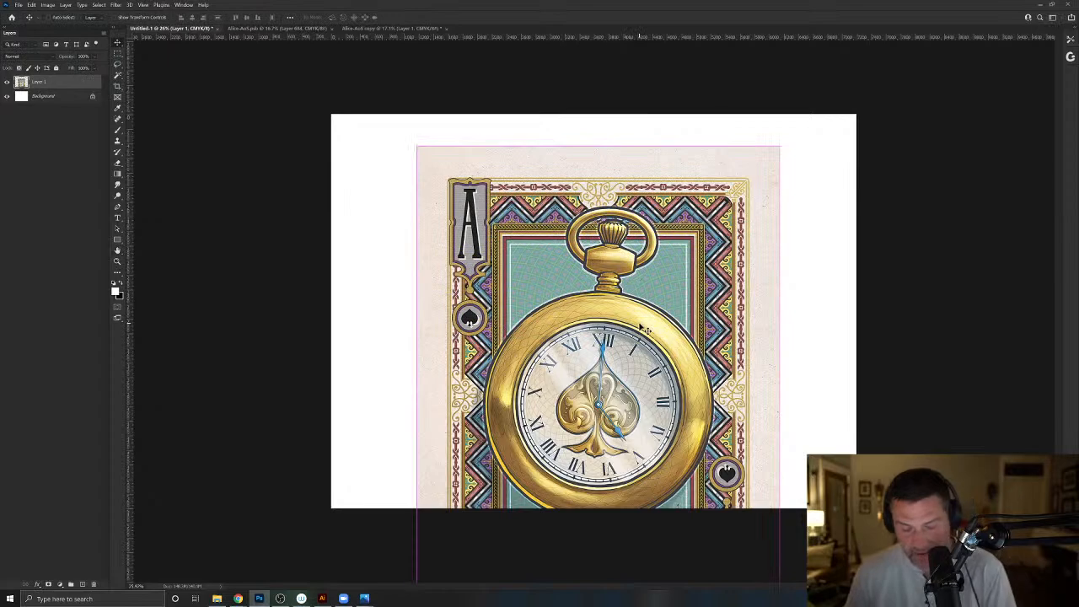
left_click_drag(787, 149, 385, 172)
left_click_drag(575, 368, 573, 286)
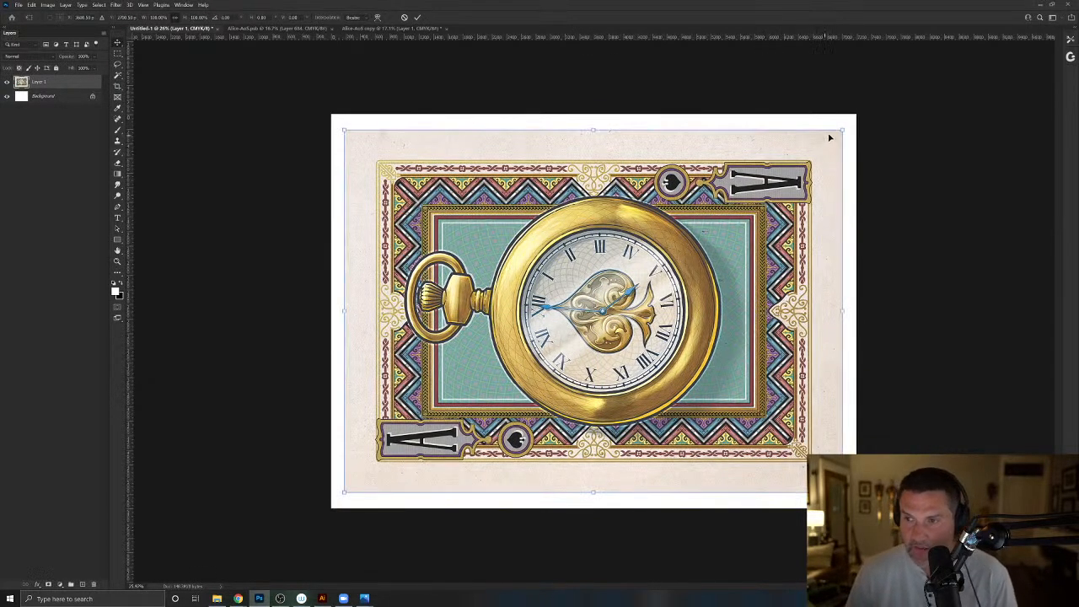
left_click_drag(844, 128, 887, 103)
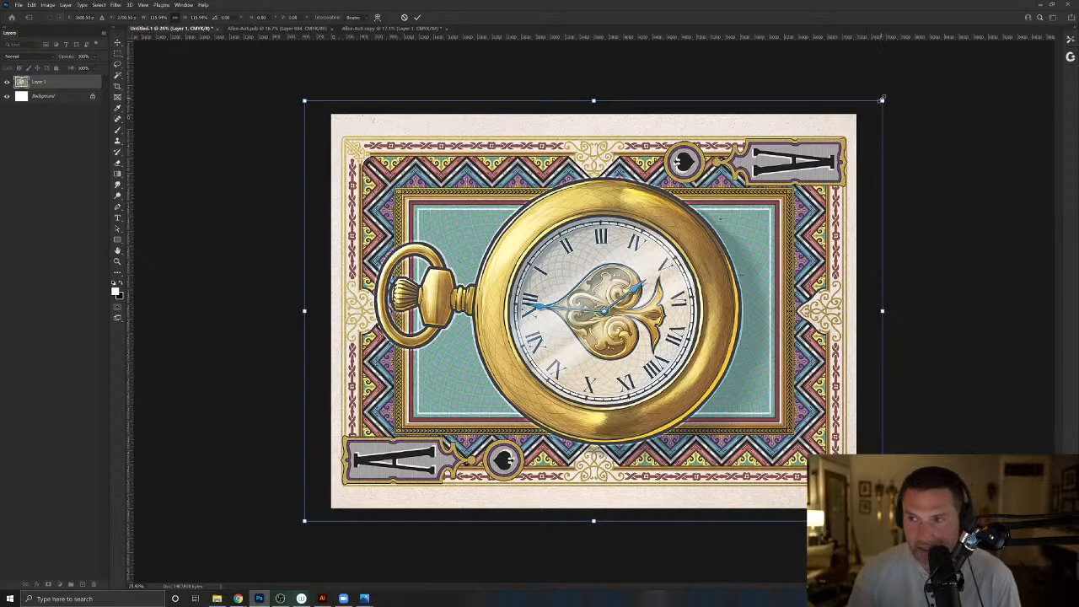
mouse_move(883, 101)
left_mouse_down()
mouse_move(889, 89)
mouse_move(867, 110)
left_mouse_up()
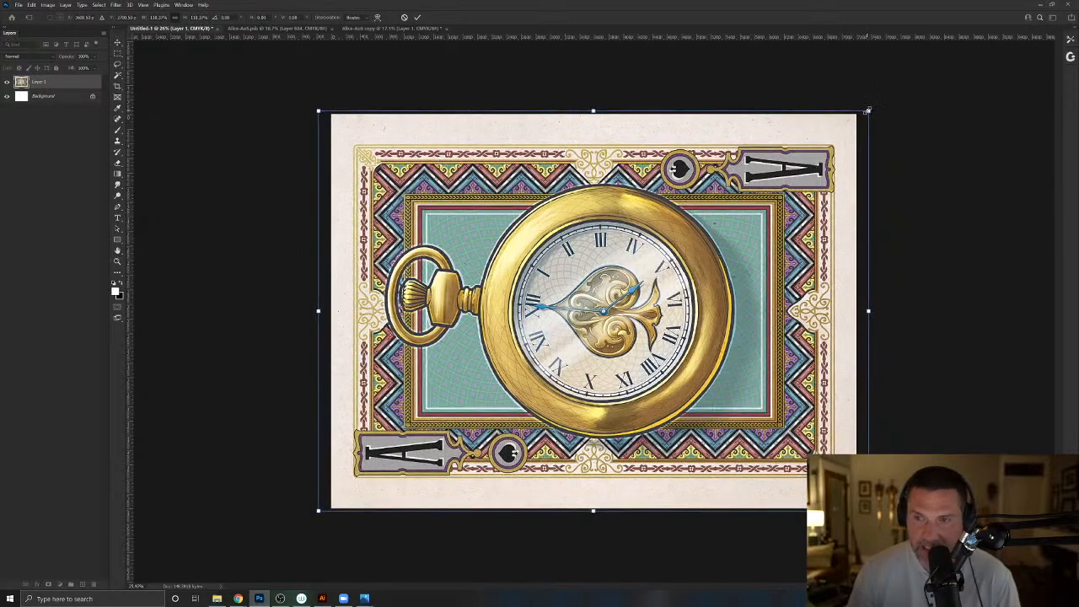
key("Return")
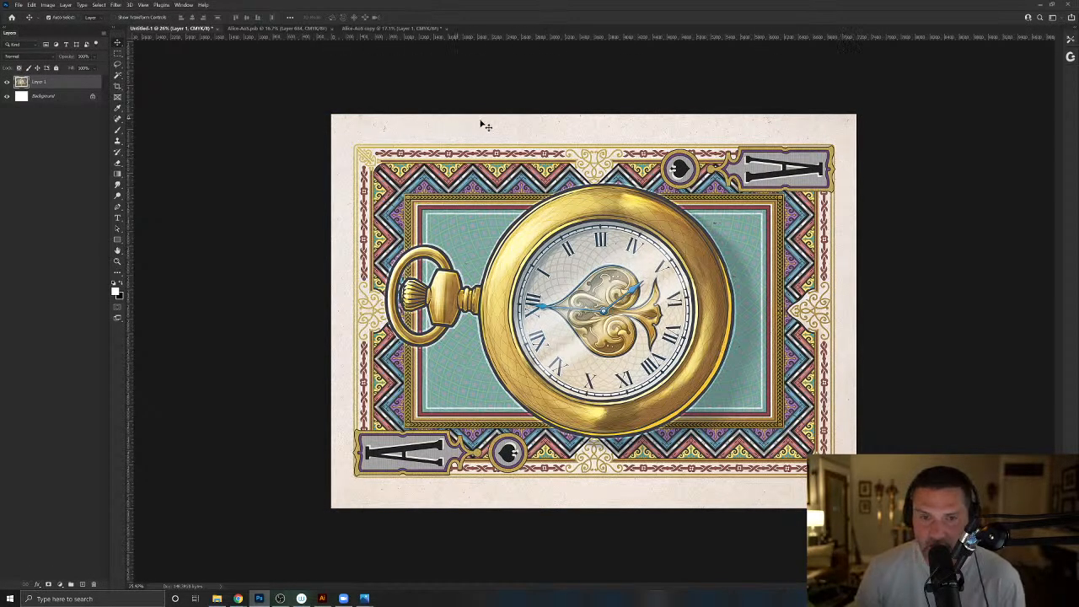
- Turn the canvas view upright and try to widen the card to about 107% without changing its height
key("r")
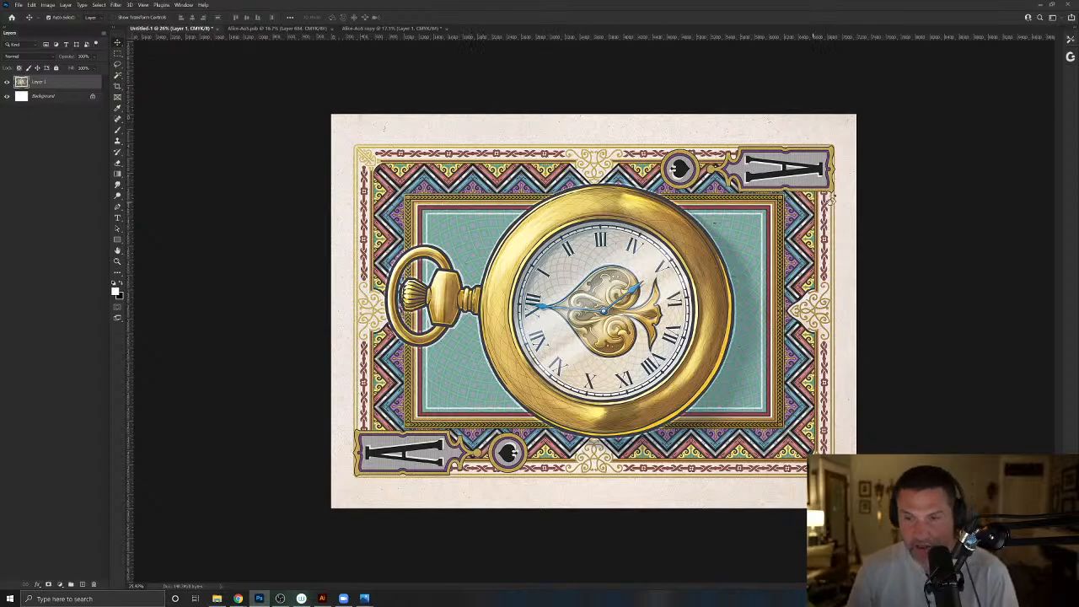
left_click_drag(571, 138, 647, 445)
key("ctrl+t")
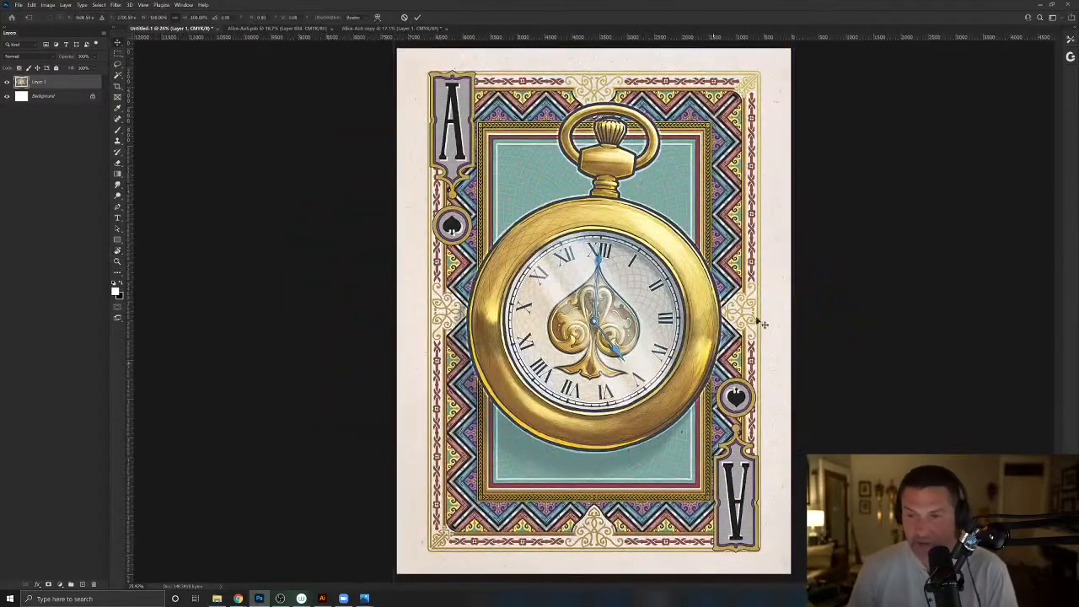
left_click_drag(794, 310, 808, 310)
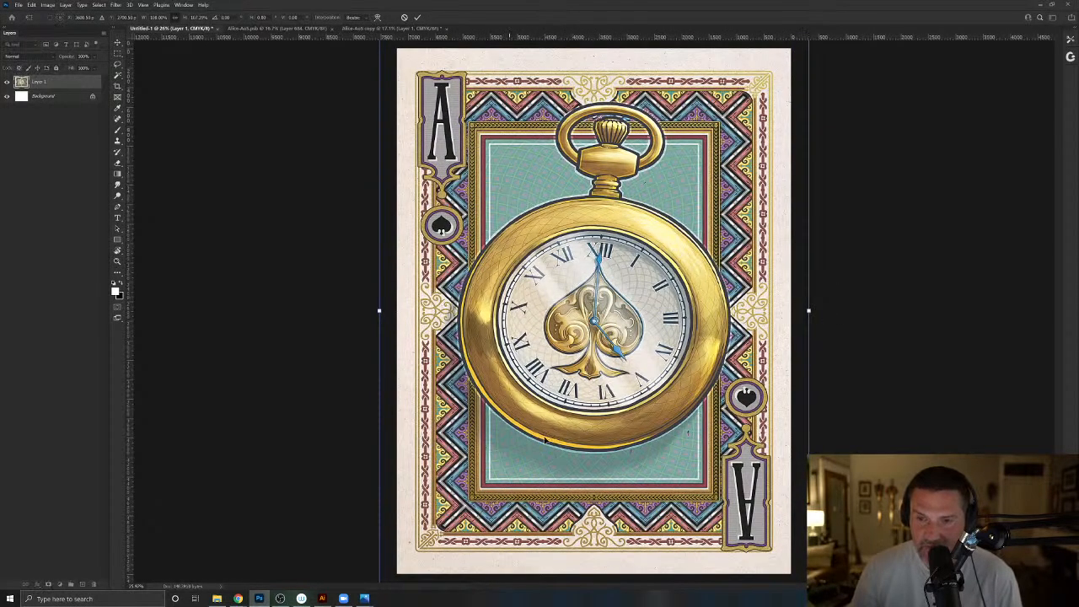
key("Return")
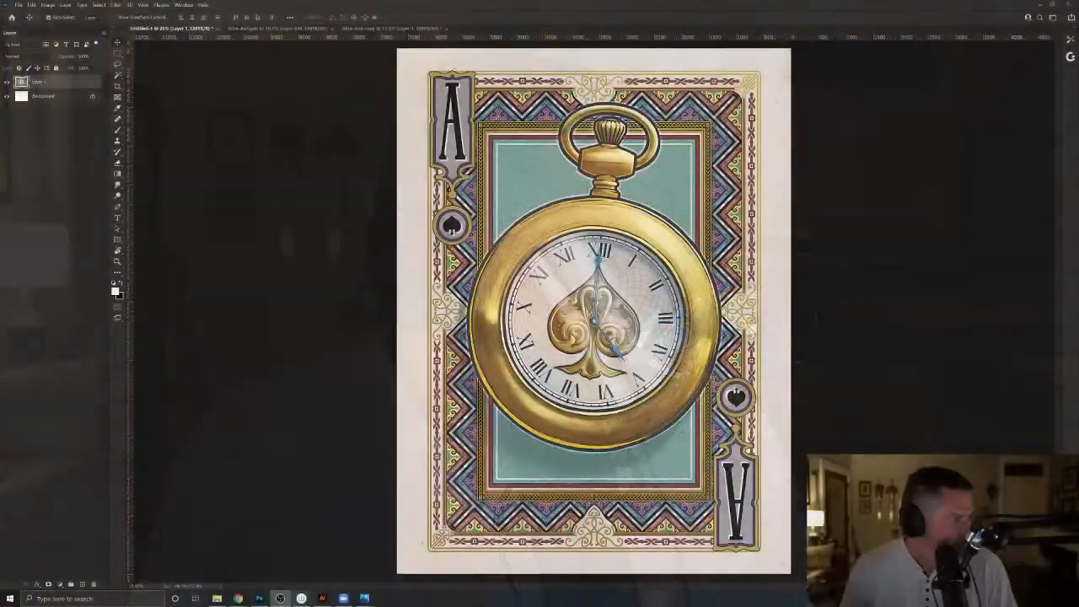
- Rotate the canvas view back to its original landscape orientation
left_click(16, 6)
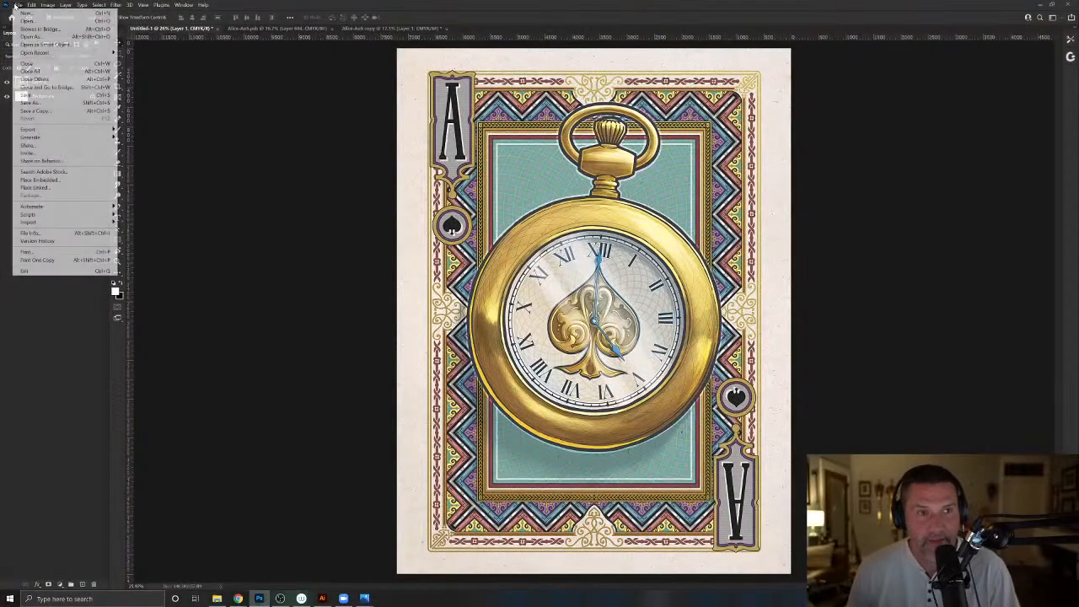
left_click(238, 123)
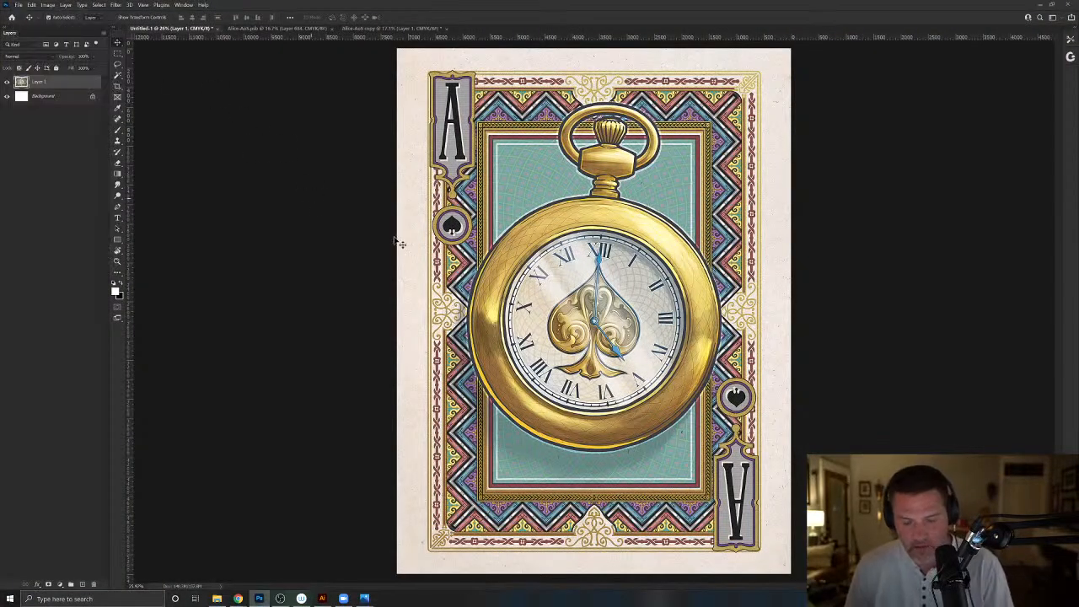
key("r")
left_click_drag(516, 169, 439, 370)
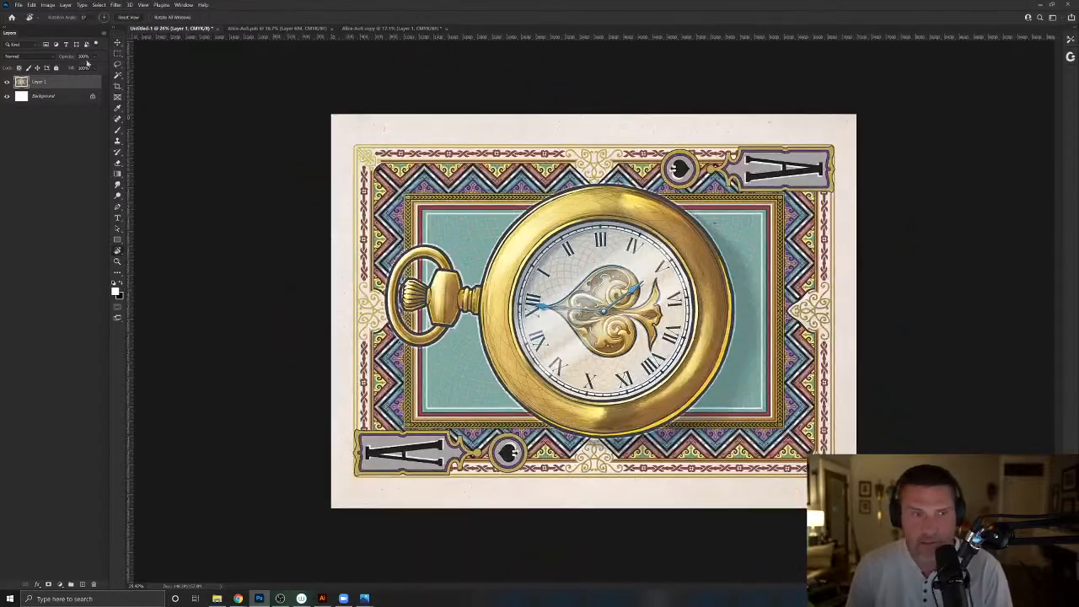
- Start saving the document under a new name, and create and open a Prints folder inside AliceInWonderland
left_click(17, 5)
left_click(33, 110)
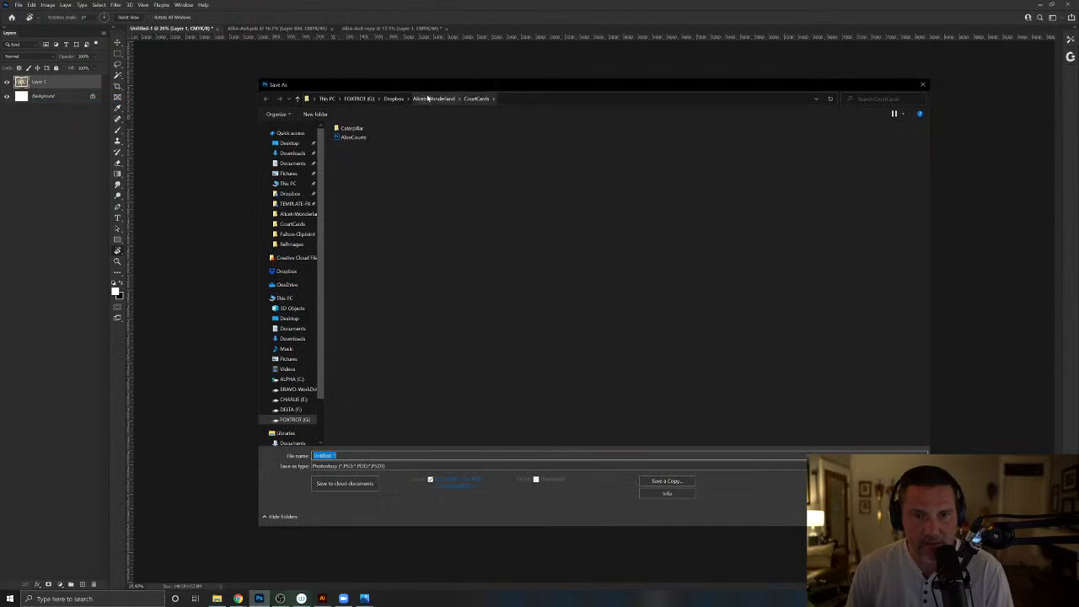
left_click(434, 99)
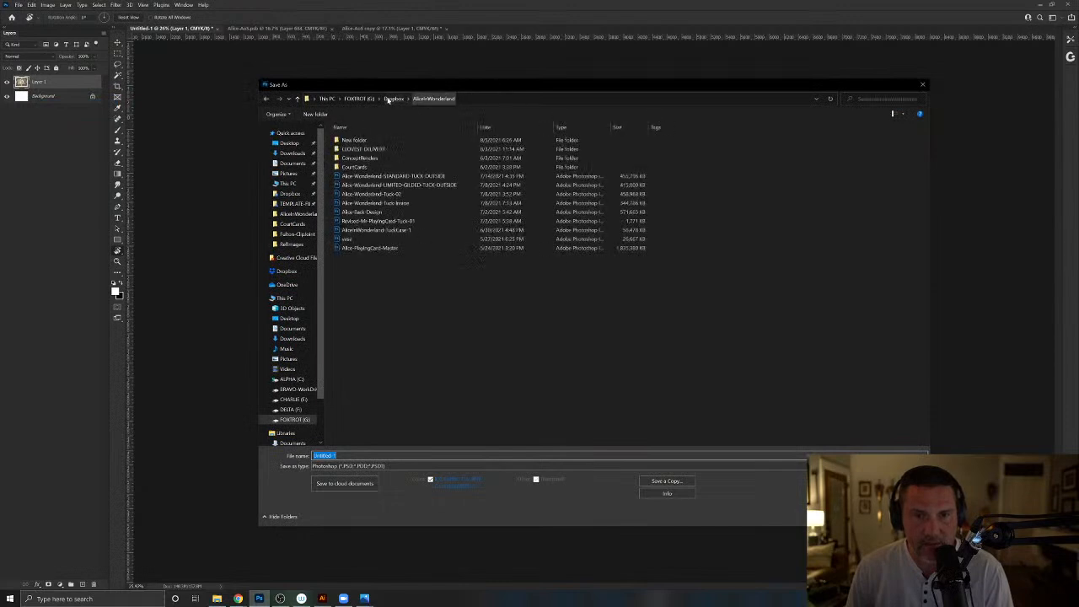
left_click(318, 117)
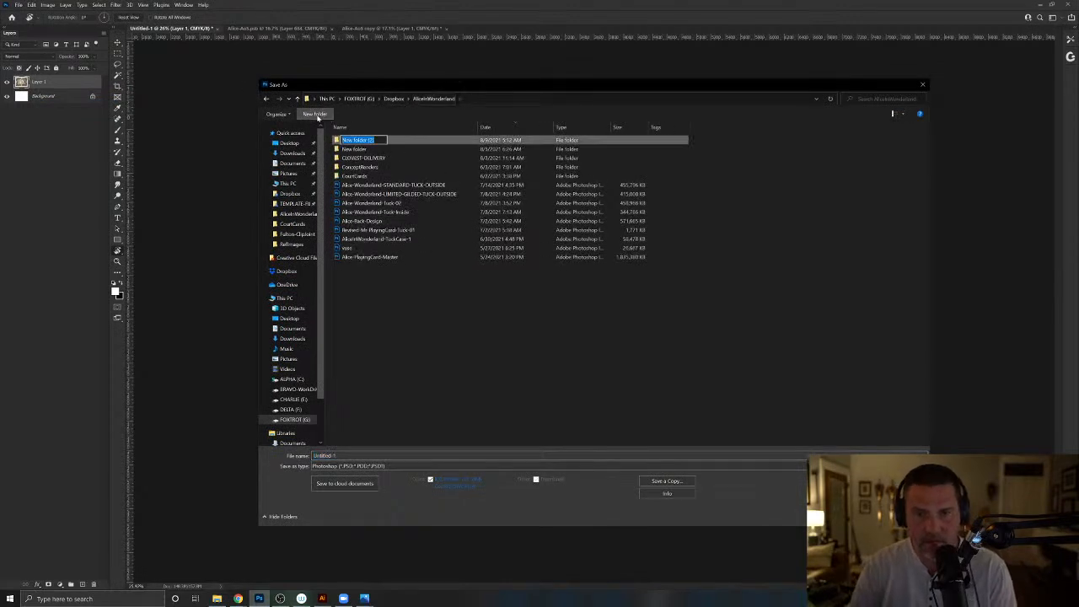
type("Bleed")
key("Return")
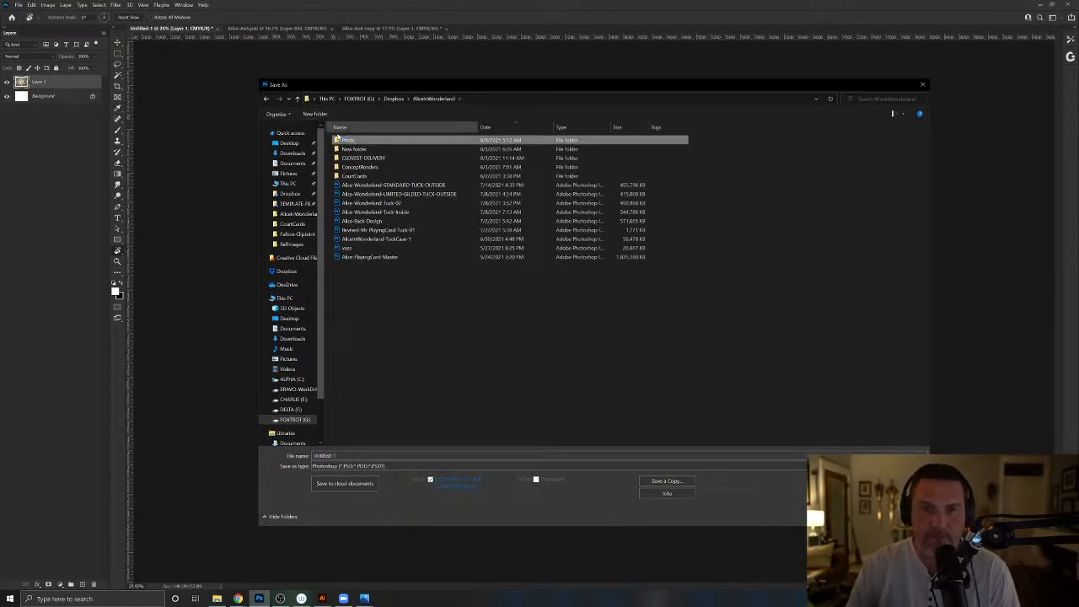
double_click(343, 142)
- Save the document as AoS-18x24 in Photoshop format with Maximize Compatibility enabled
left_click(324, 455)
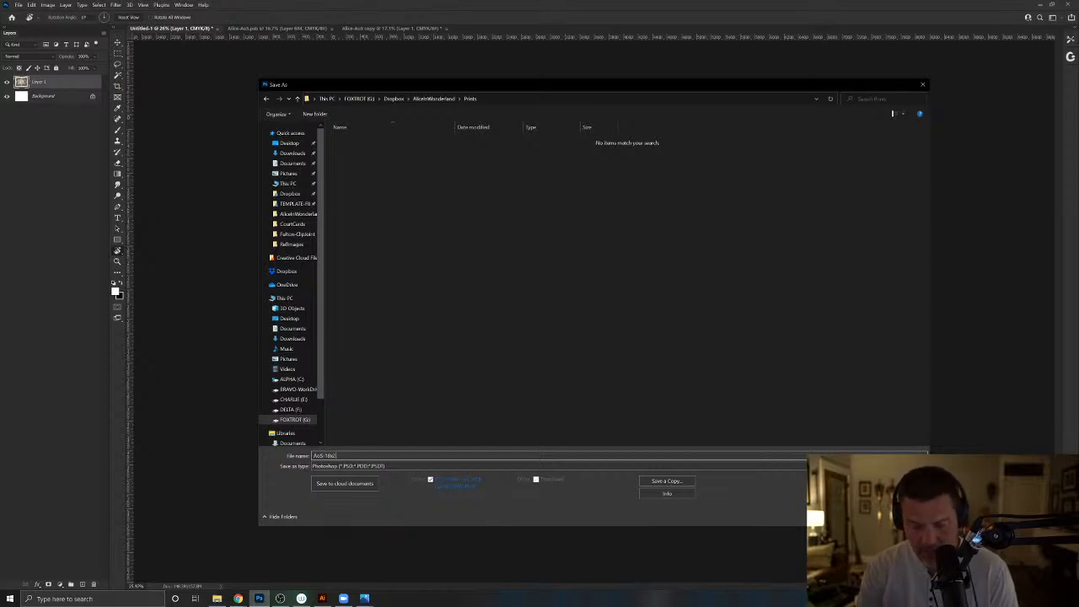
type("4")
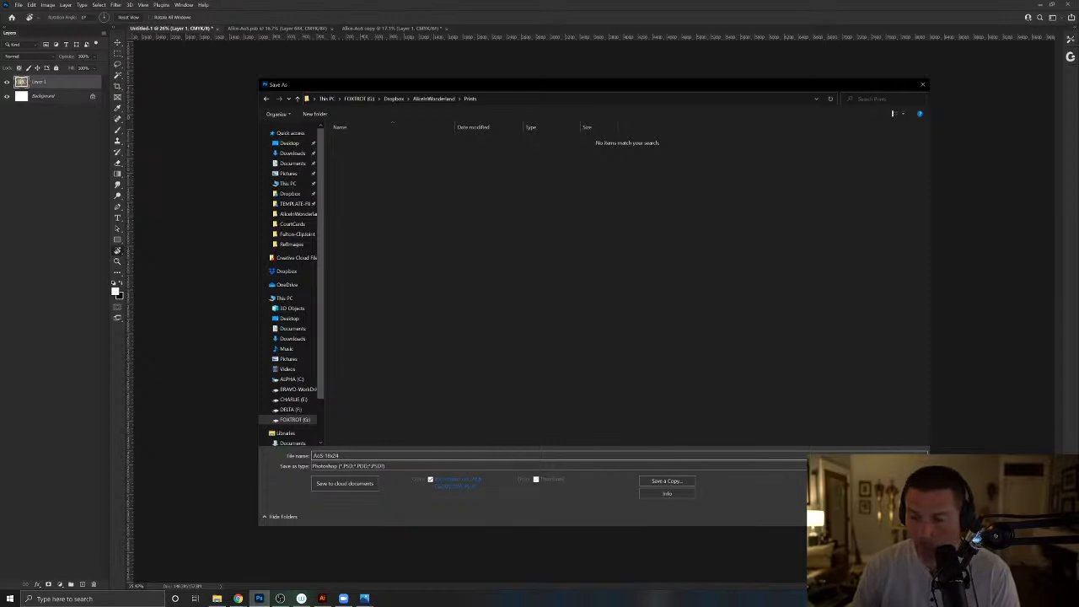
left_click(655, 467)
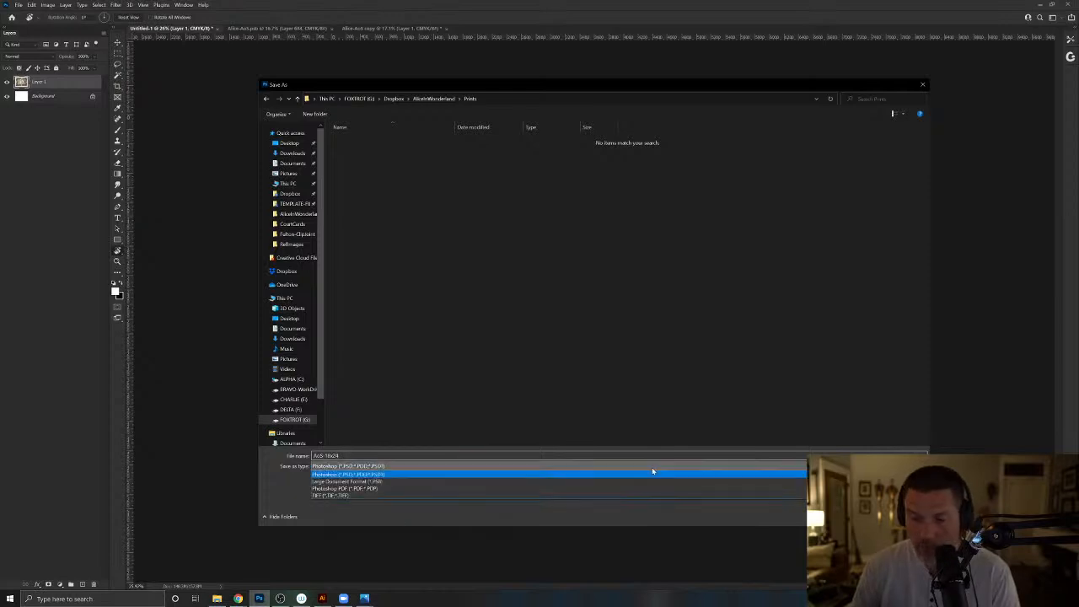
left_click(343, 475)
key("Return")
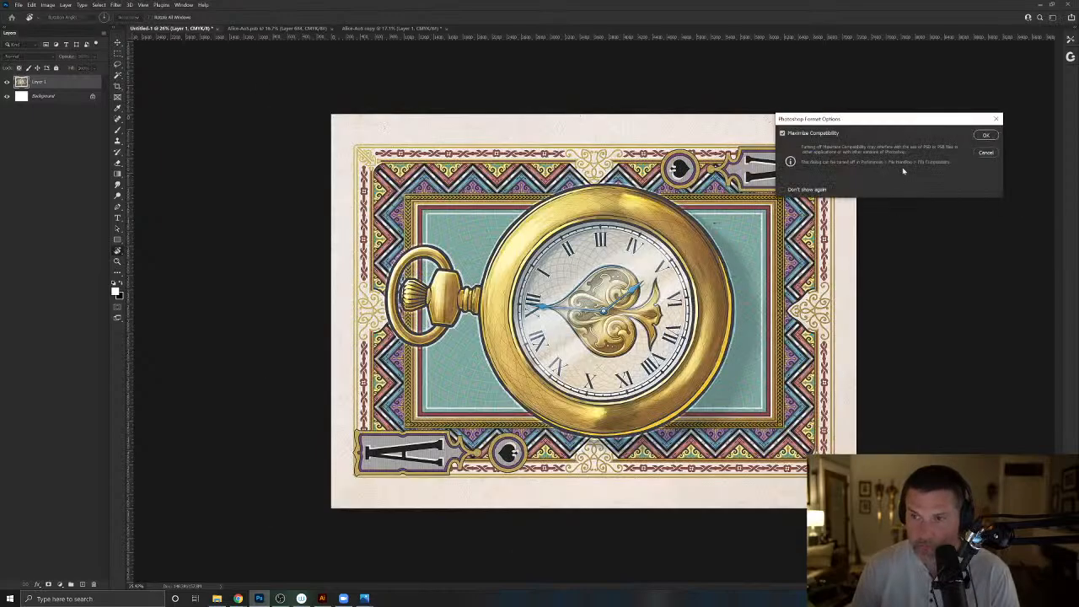
left_click(983, 136)
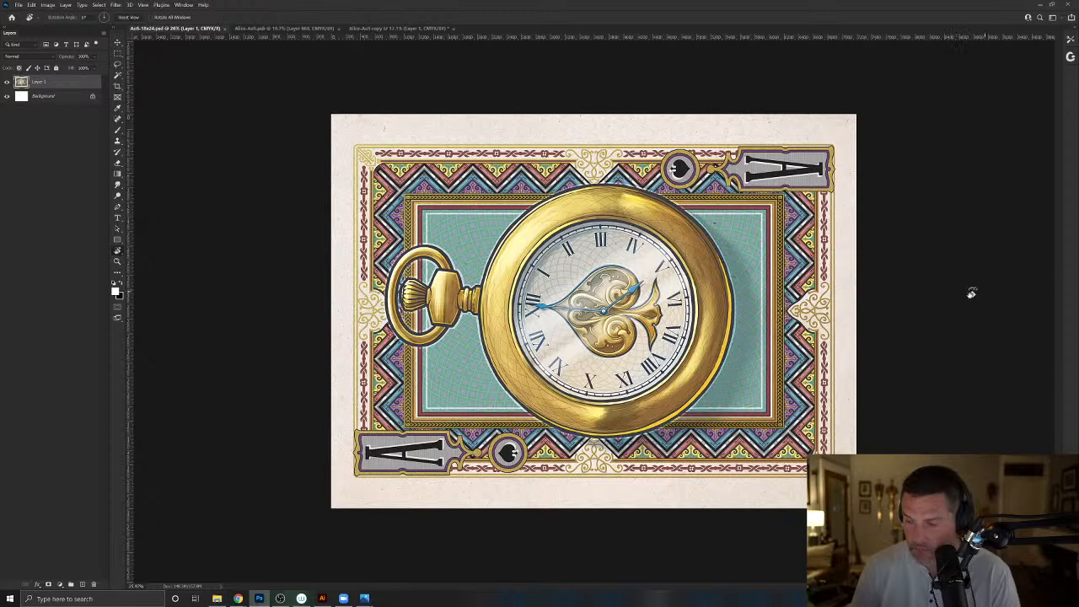
- Check the recent sync activity in Dropbox, and return to the AoS-18x24 document in Photoshop
left_click(970, 599)
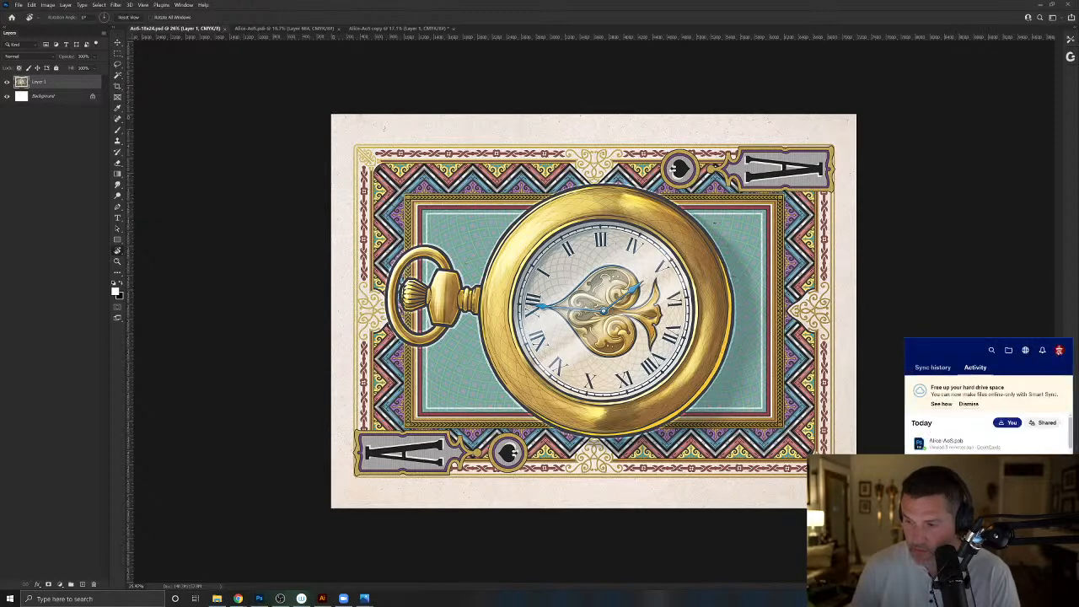
mouse_move(966, 447)
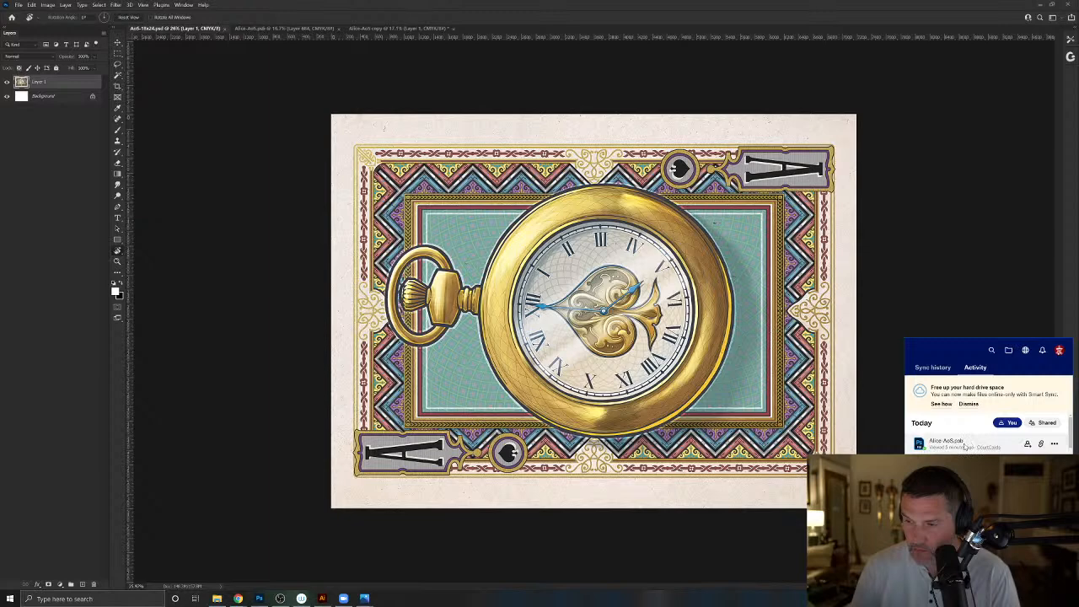
left_click(935, 313)
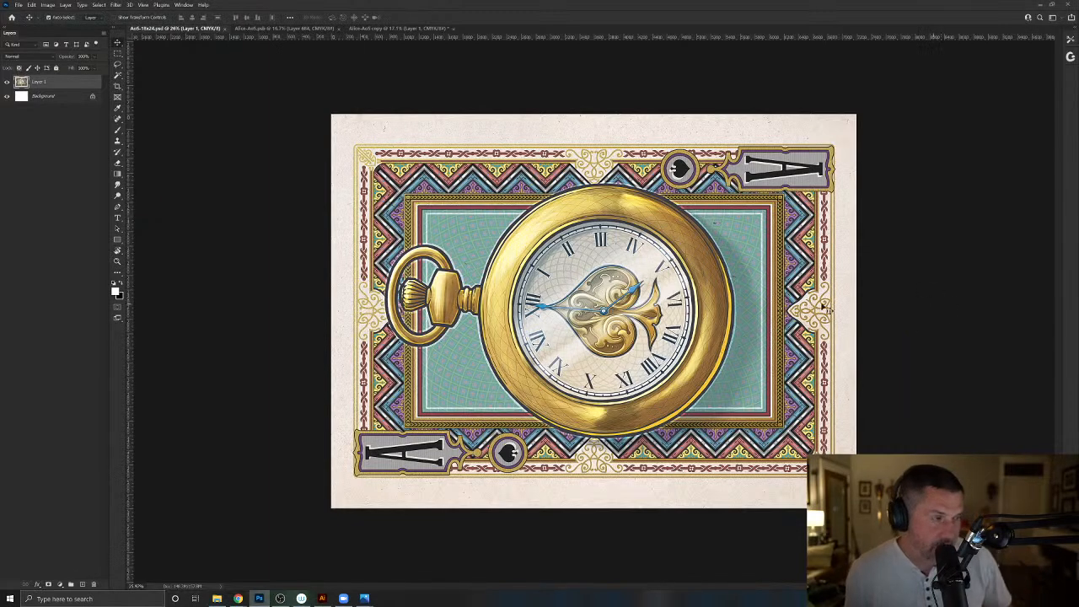
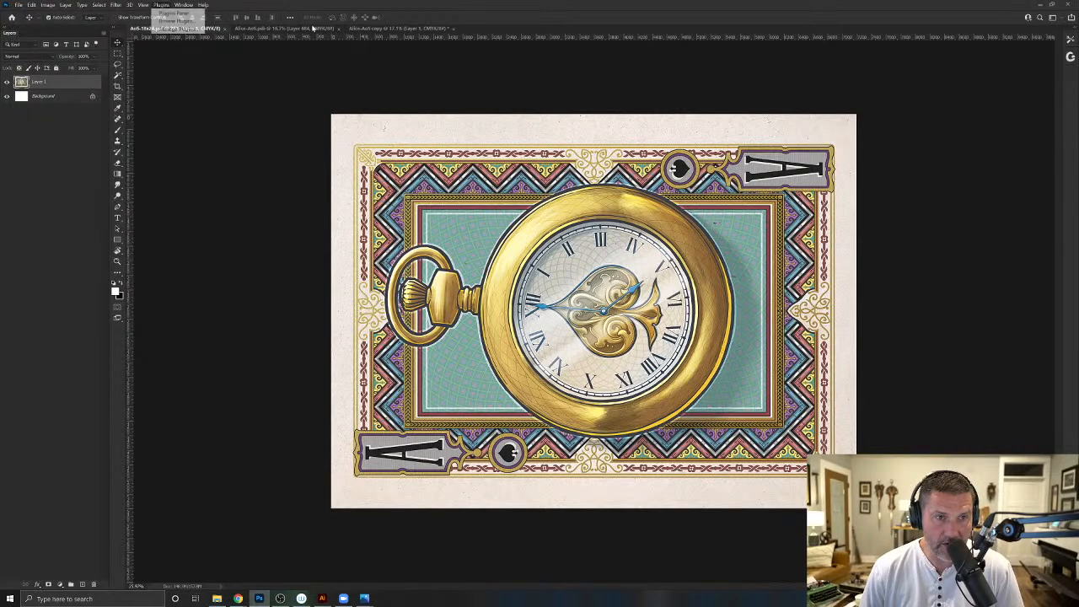
- Close the Alice-AoS copy document without saving its changes, and close the layered Alice-AoS document
left_click(364, 30)
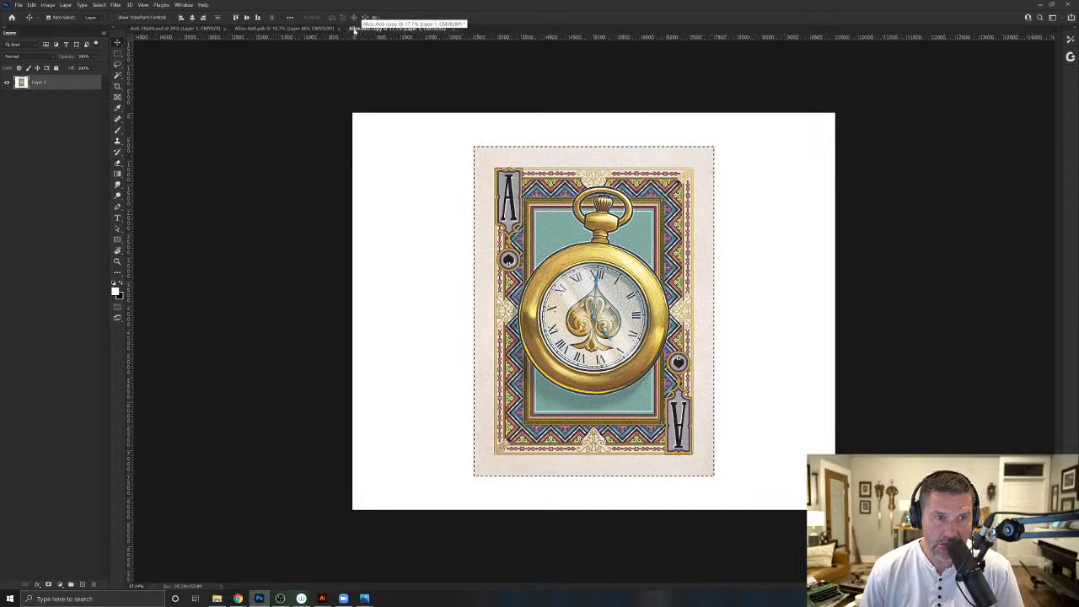
left_click(455, 31)
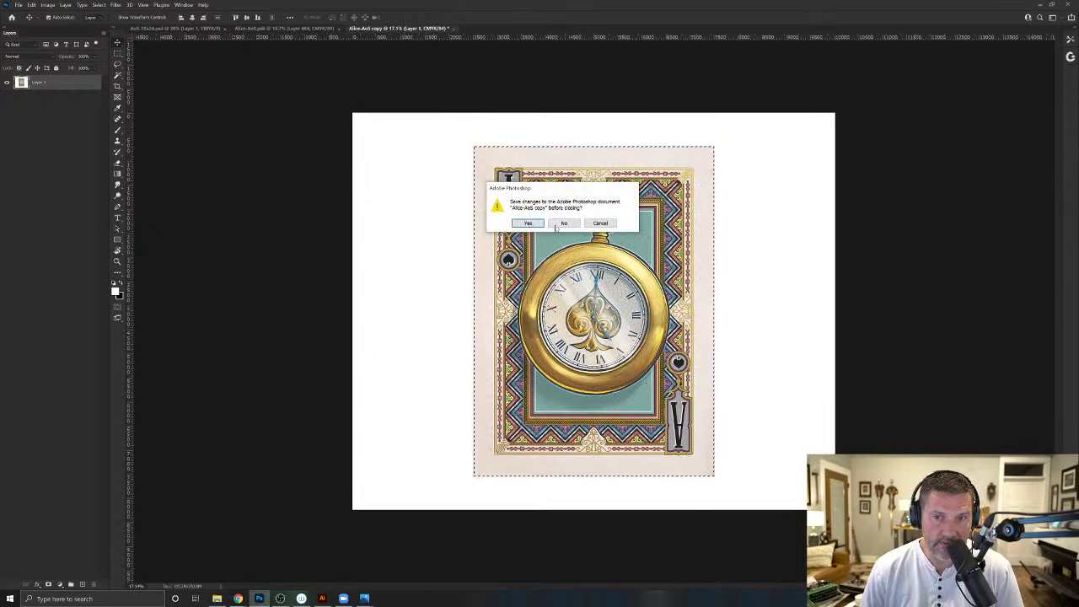
key("n")
left_click(325, 31)
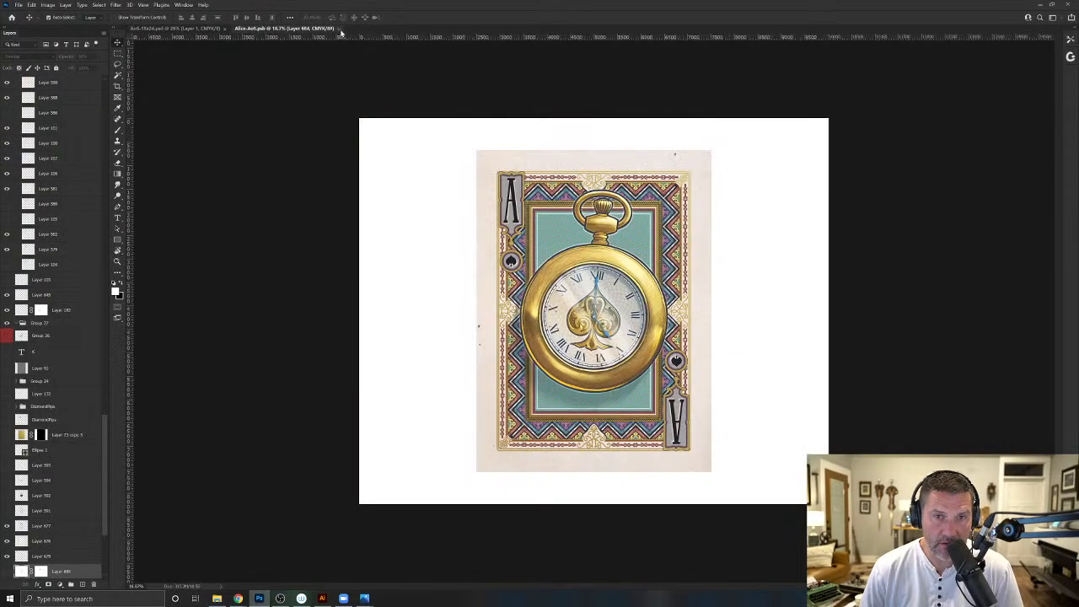
left_click(338, 30)
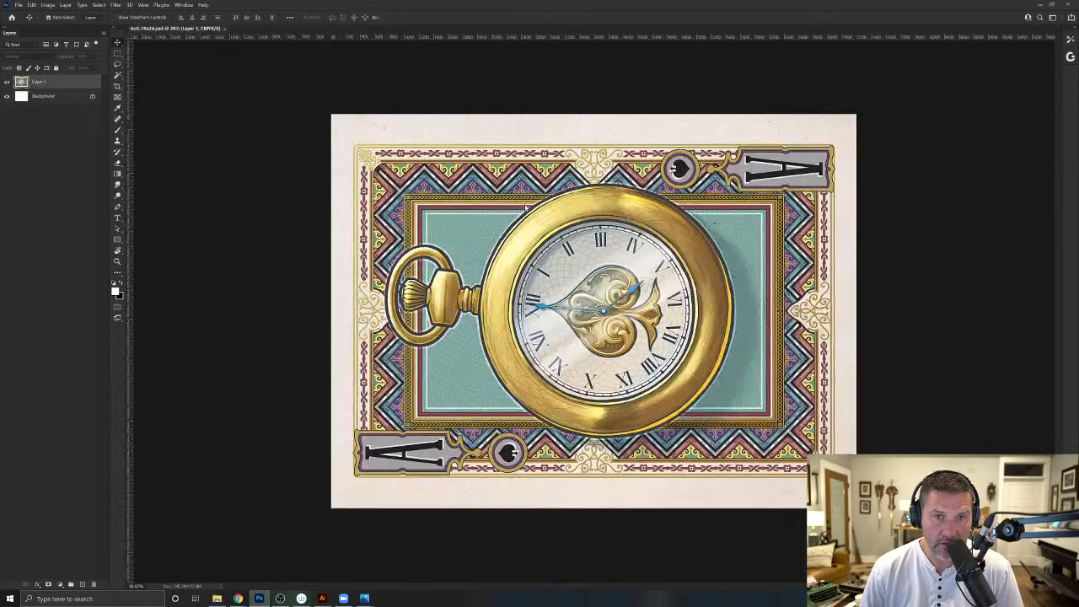
left_click(18, 5)
left_click(26, 24)
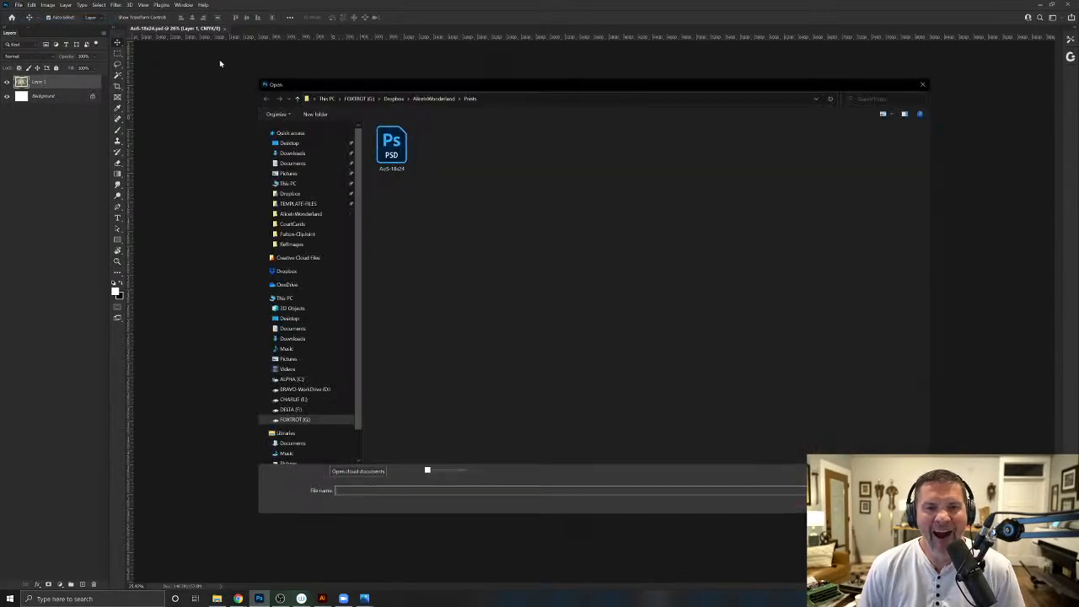
left_click(394, 99)
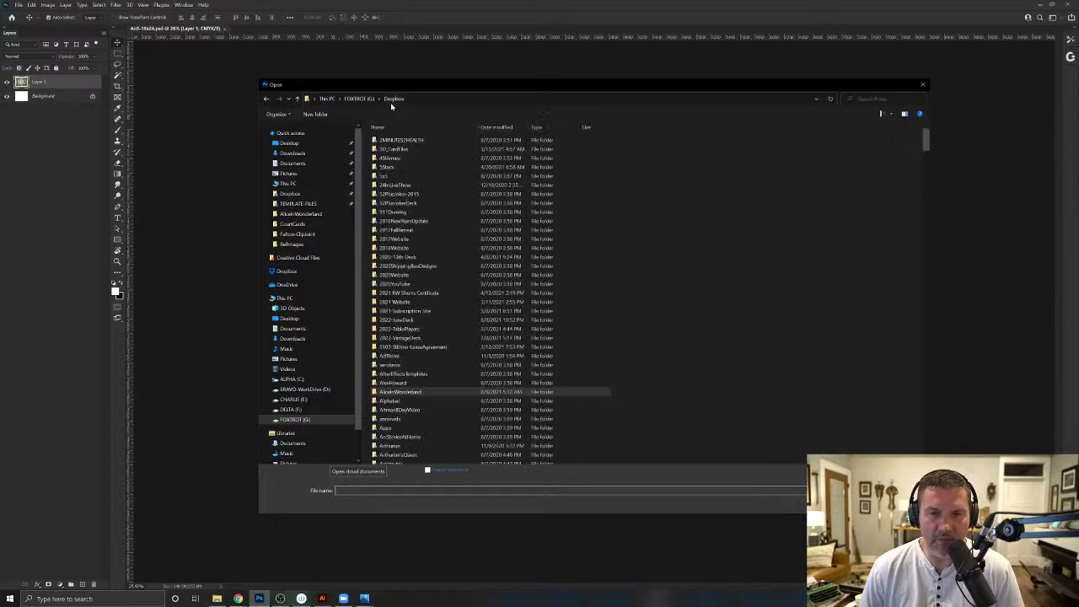
scroll(428, 373, "down", 20)
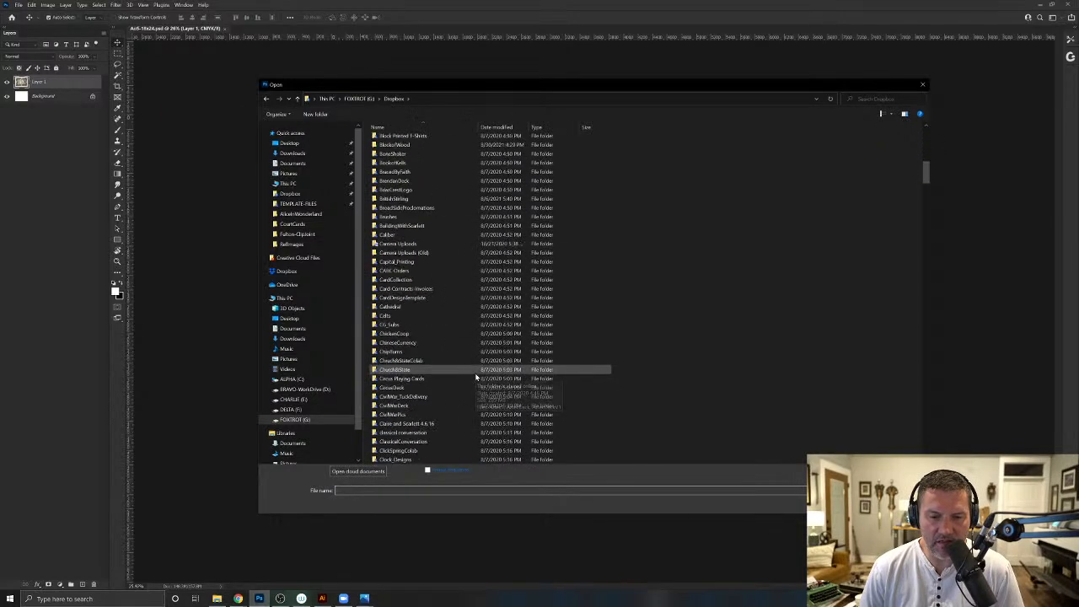
scroll(475, 377, "down", 20)
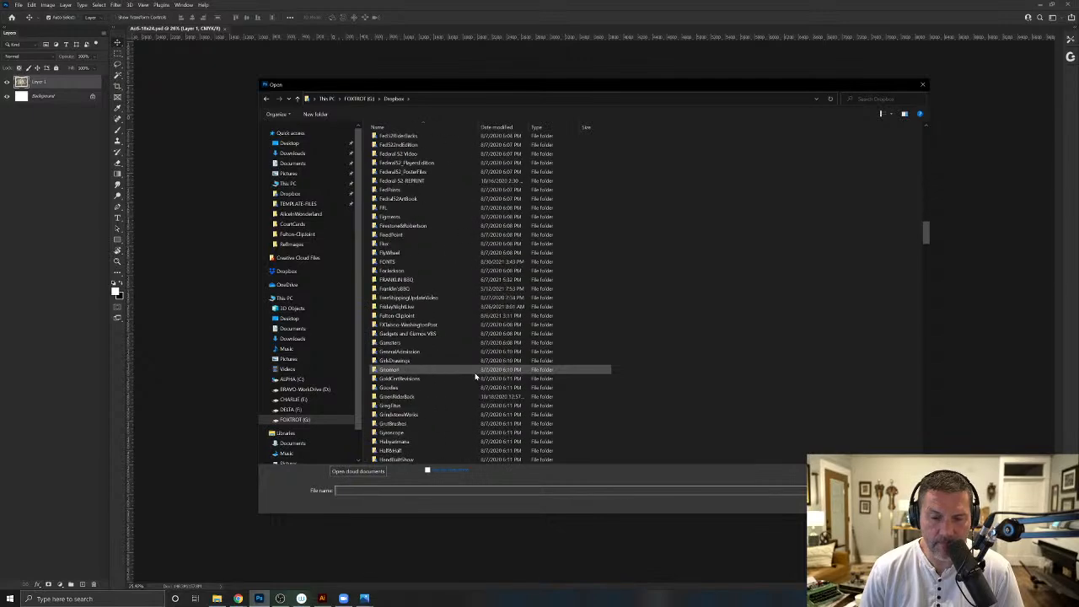
scroll(475, 376, "down", 15)
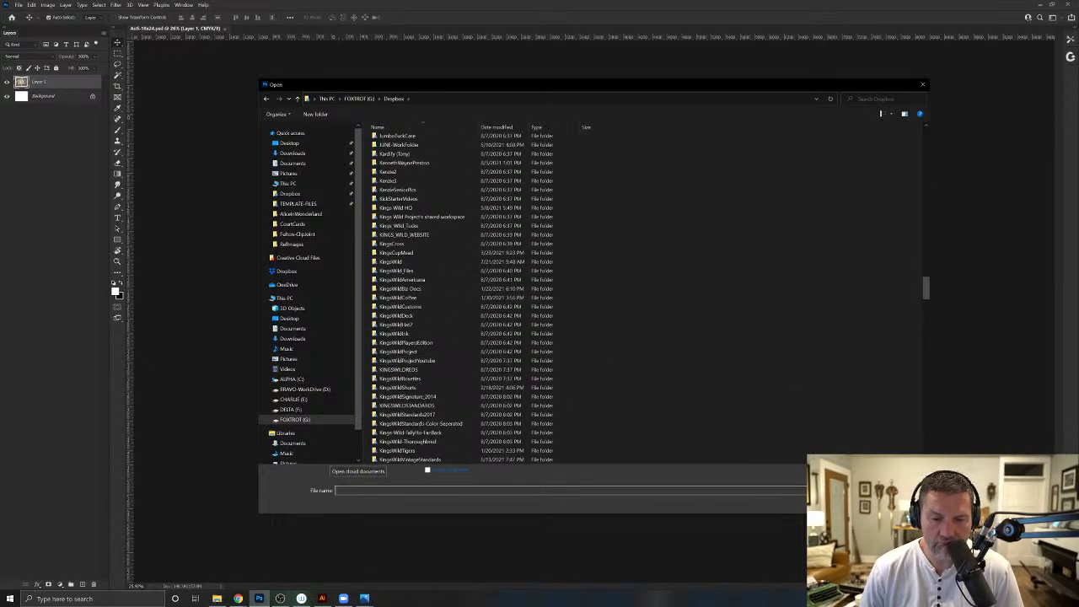
key("Escape")
- Browse the files to open in AliceInWonderland, including its CourtCards and CLOVEST-DELIVERY folders
left_click(19, 5)
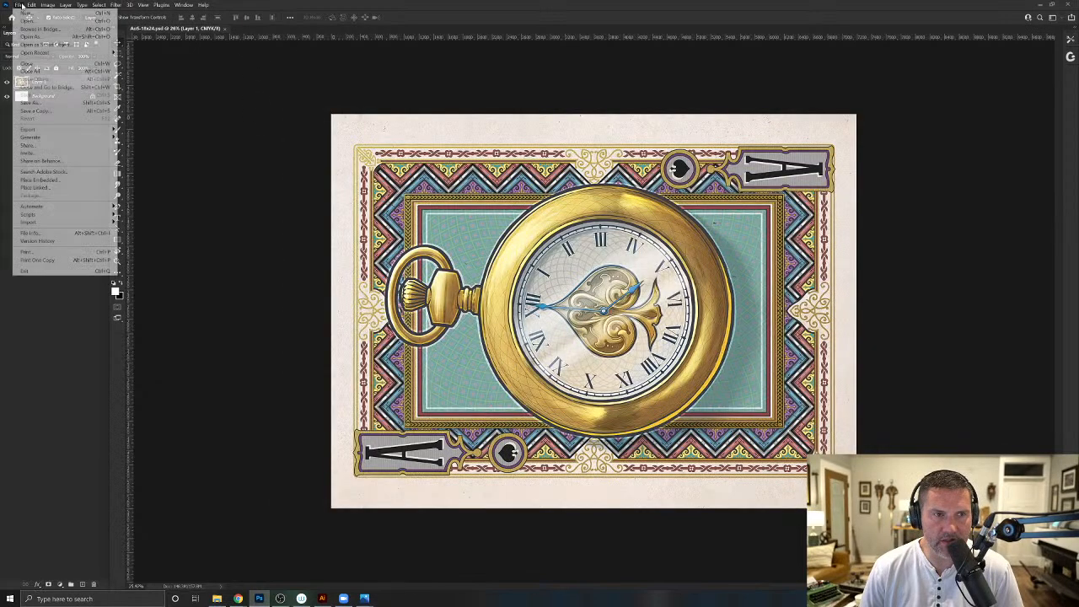
left_click(32, 21)
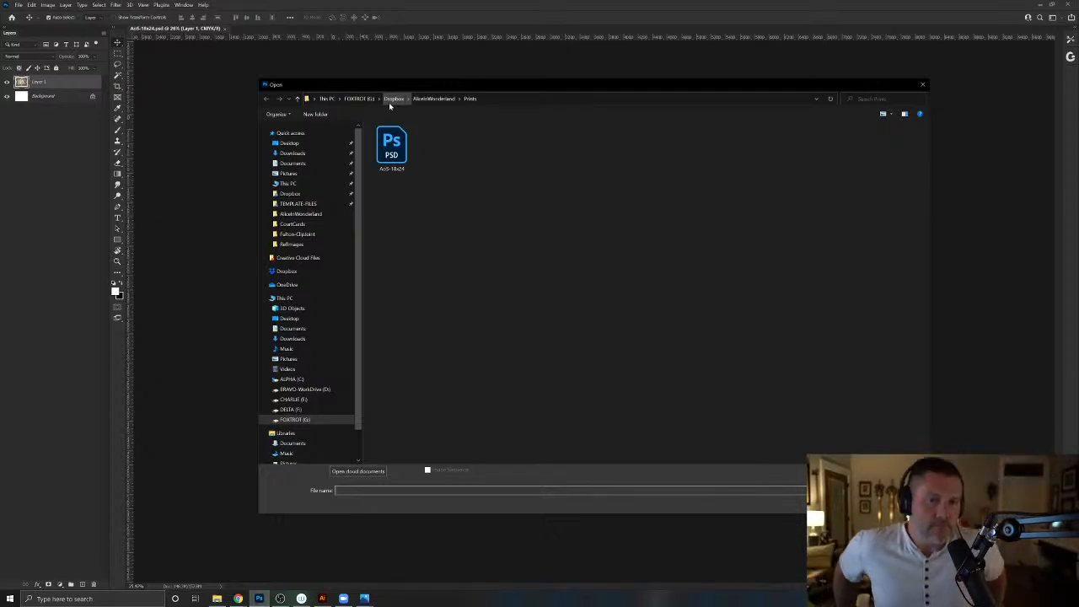
left_click(425, 99)
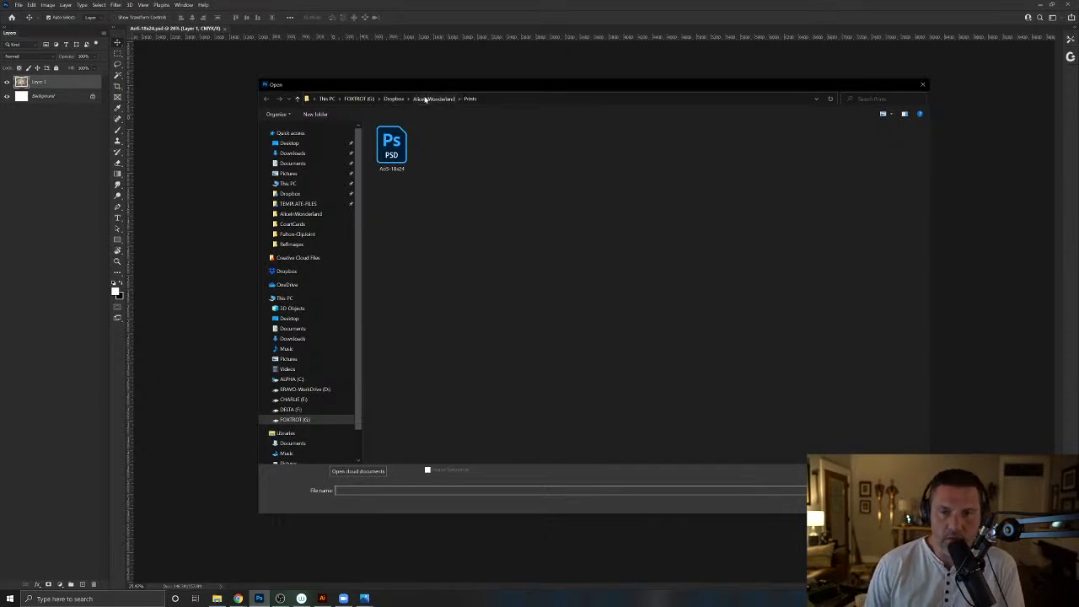
double_click(407, 177)
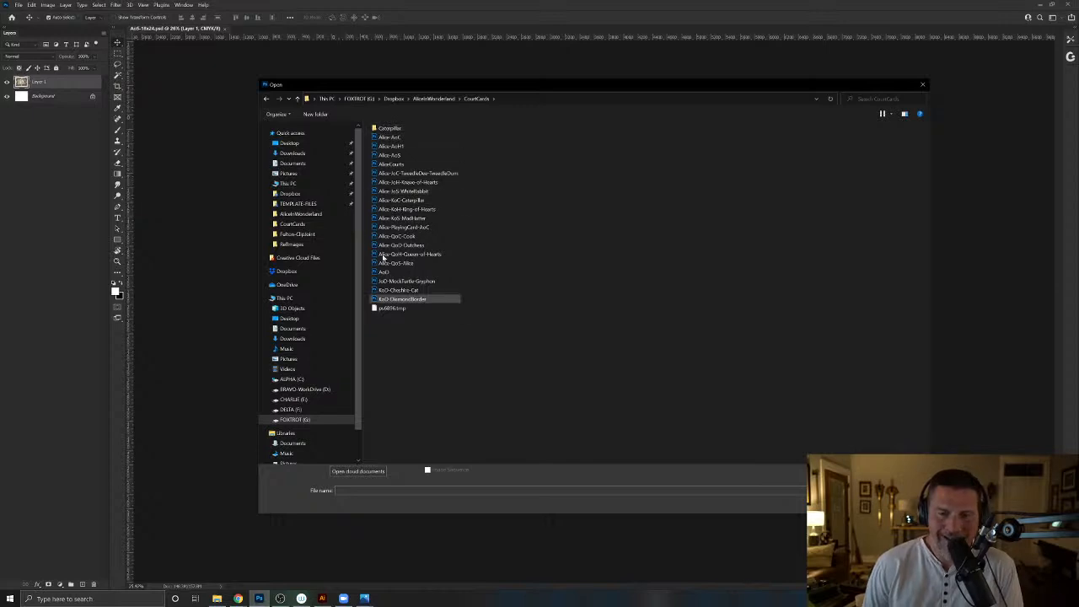
left_click(430, 99)
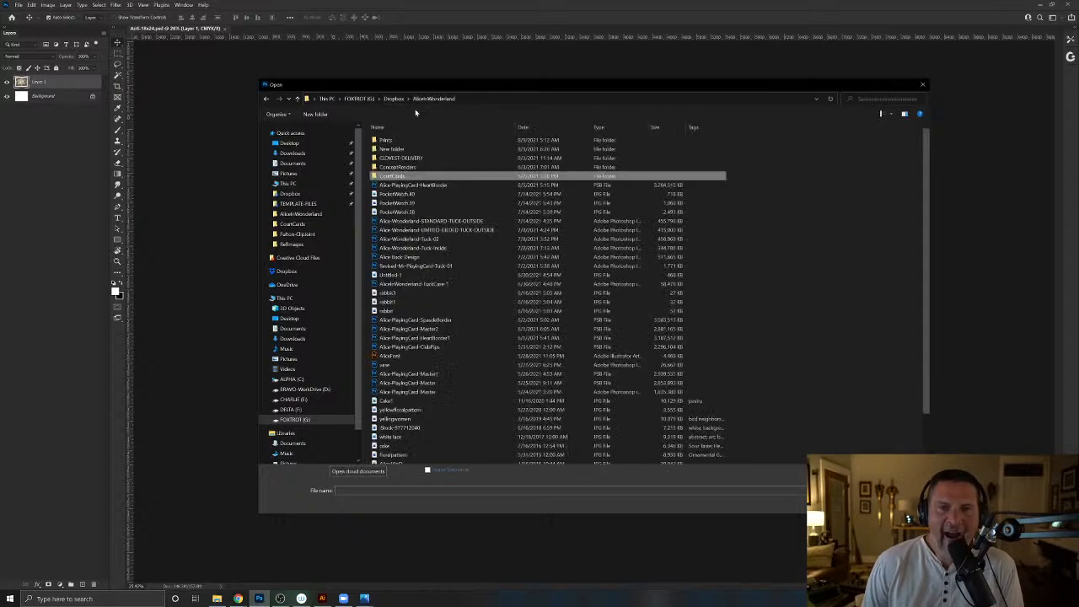
double_click(401, 158)
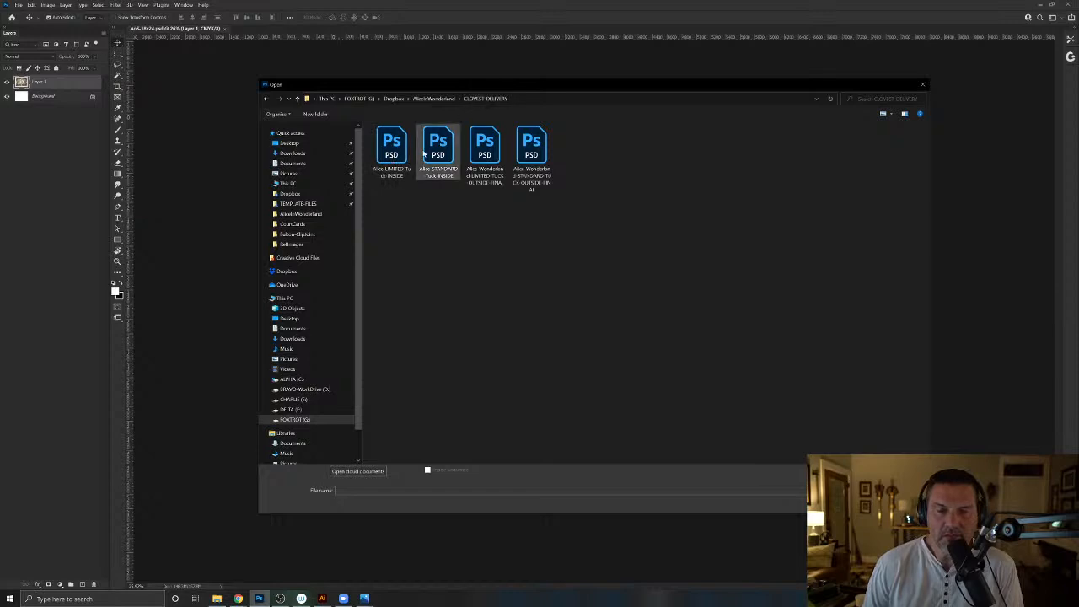
left_click(433, 99)
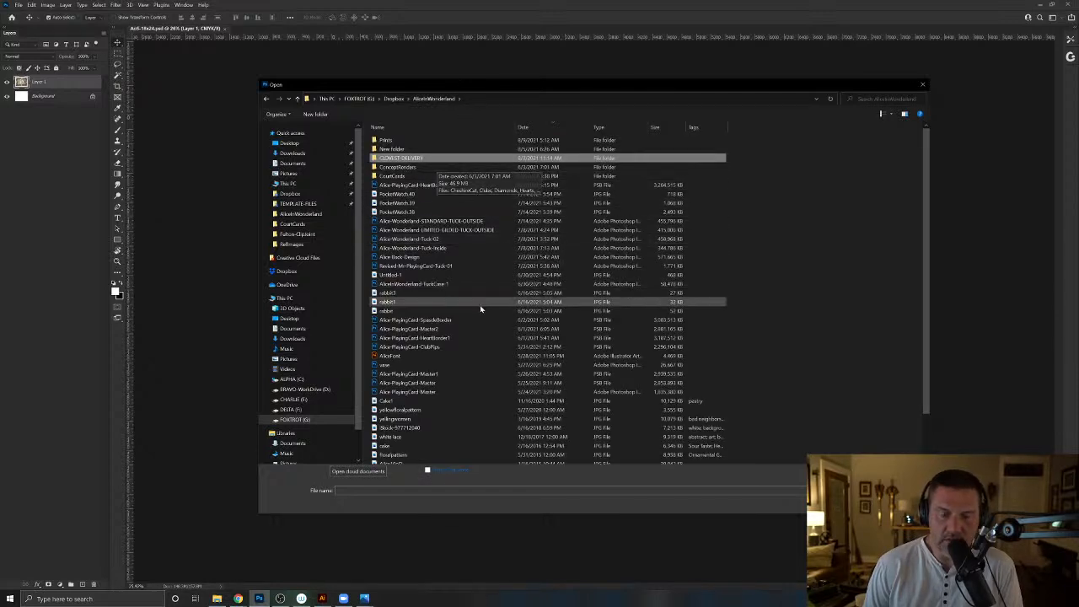
scroll(484, 309, "down", 2)
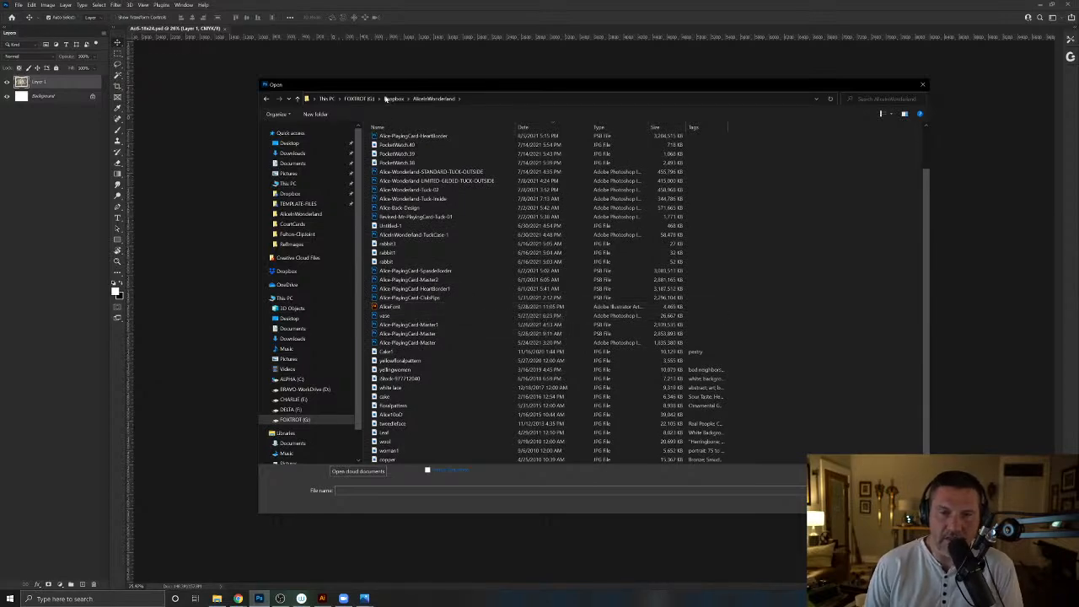
- Find the TEMPLATE-FILES folder in Dropbox and open the Poker Die with PRL_300 template from it
key("alt+Up")
scroll(447, 321, "down", 20)
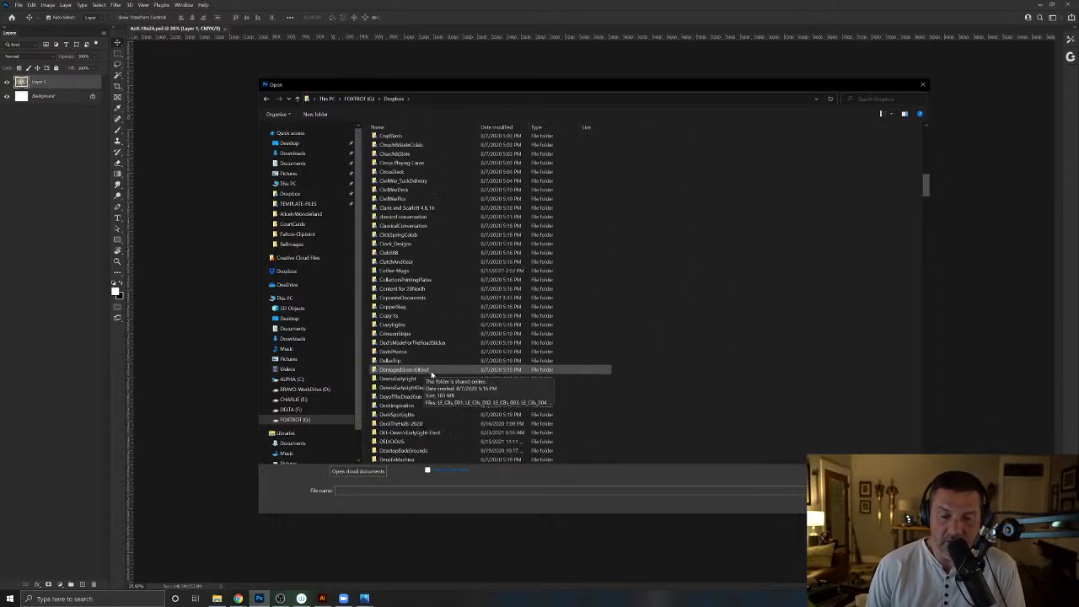
scroll(438, 377, "down", 20)
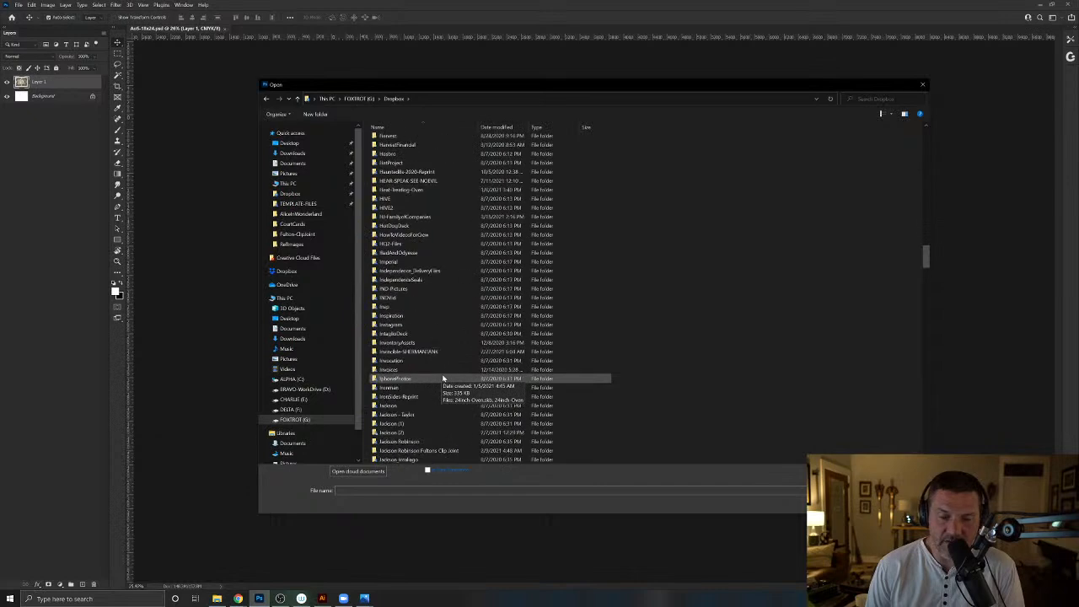
scroll(438, 376, "down", 20)
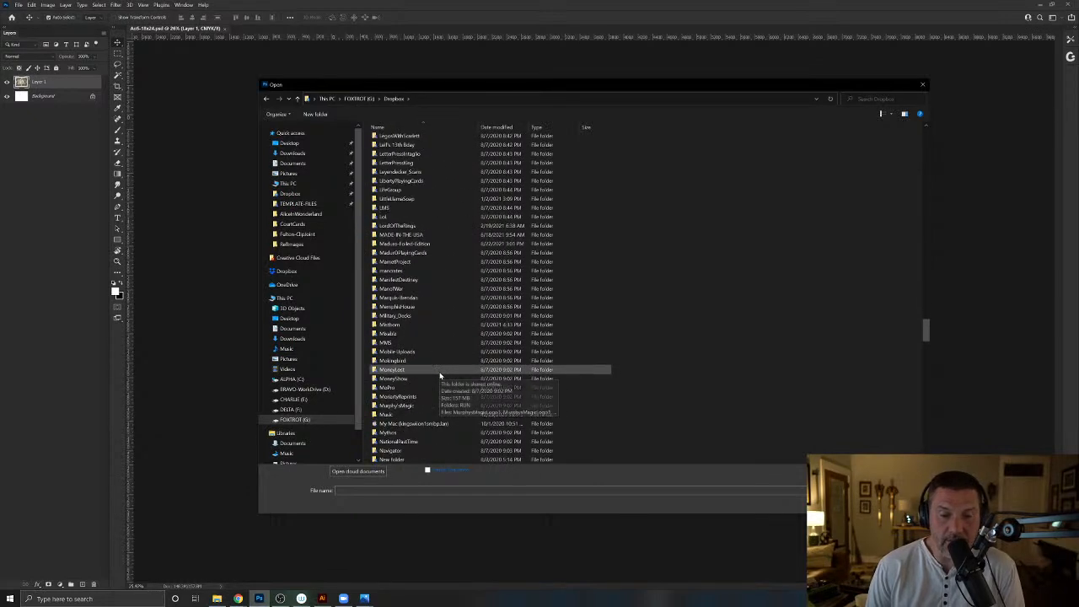
scroll(433, 372, "down", 20)
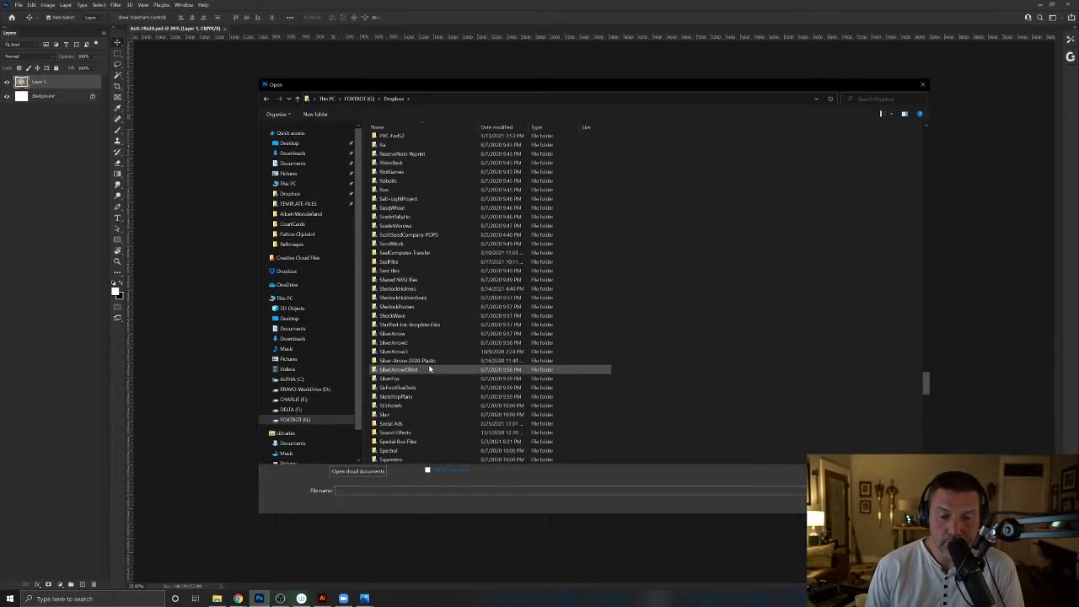
scroll(433, 372, "down", 9)
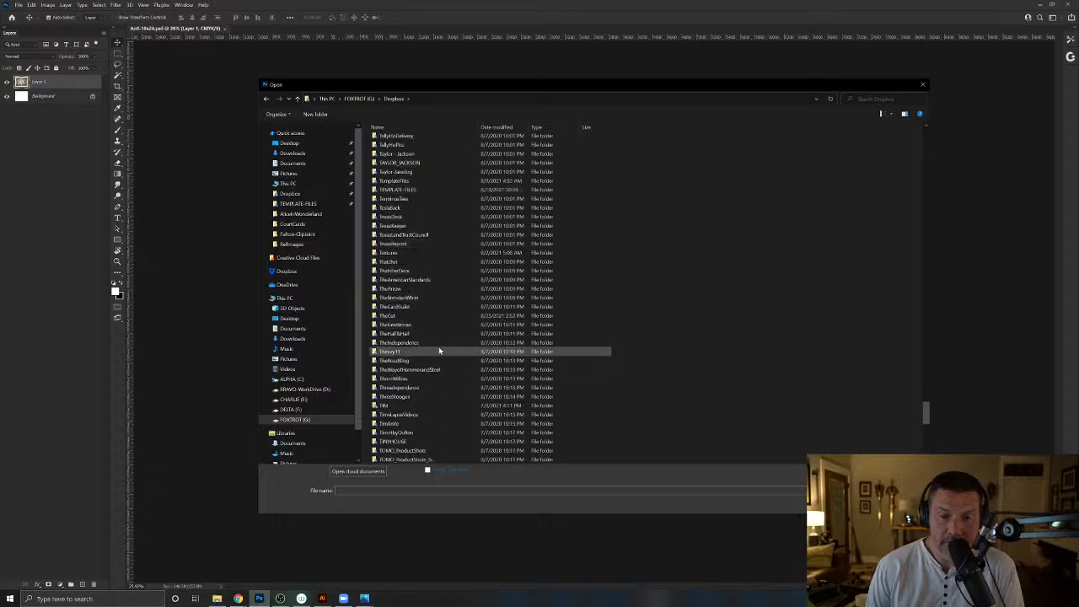
scroll(385, 256, "up", 2)
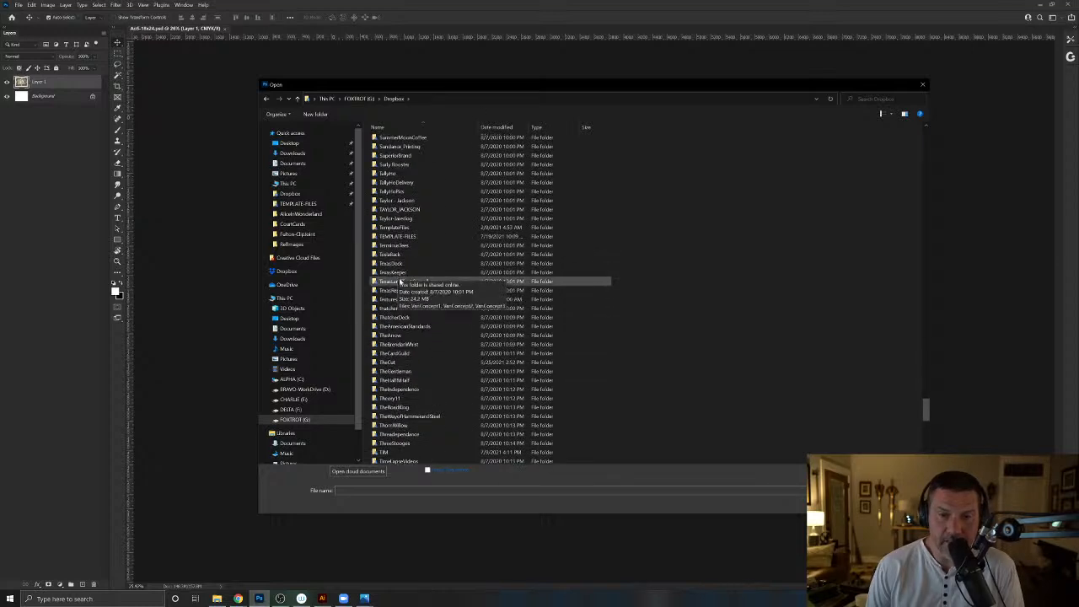
double_click(381, 236)
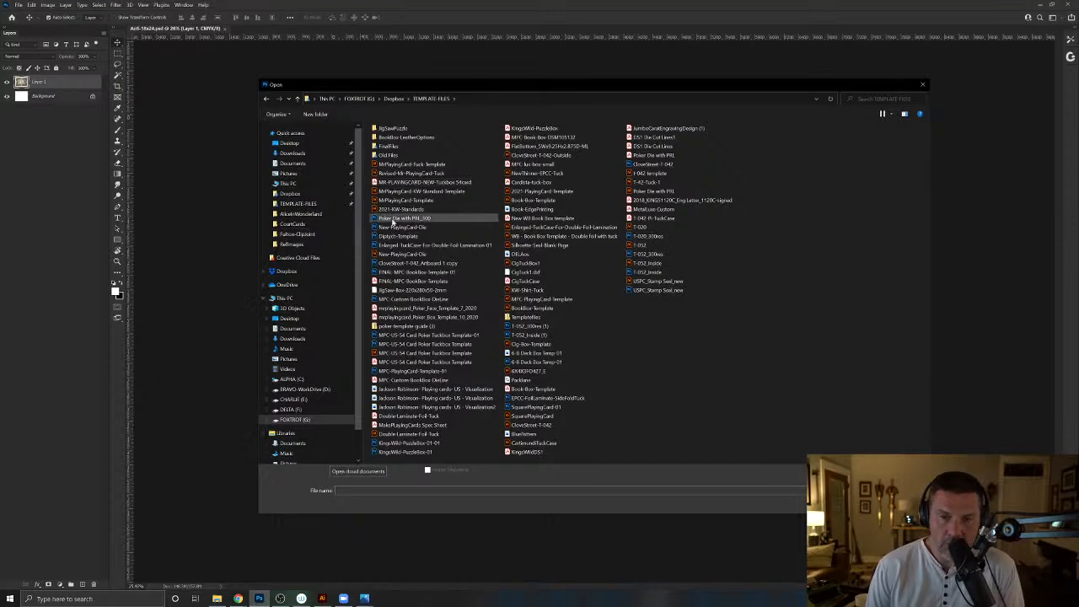
left_click(397, 218)
double_click(442, 218)
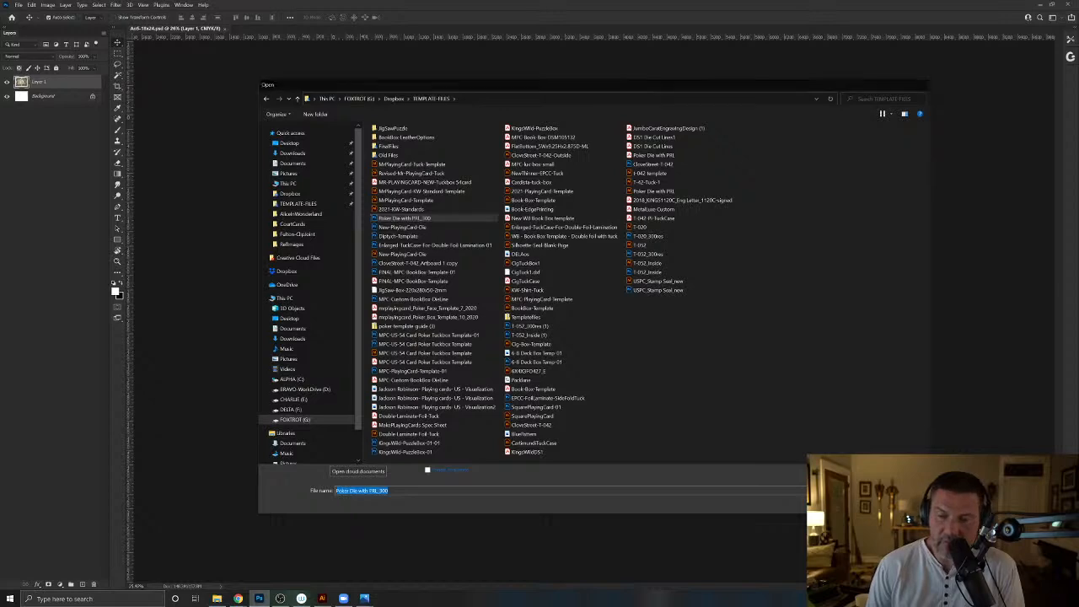
- Check the Poker Die template's image size without changing it, and return to the AoS-18x24 document
left_click(47, 4)
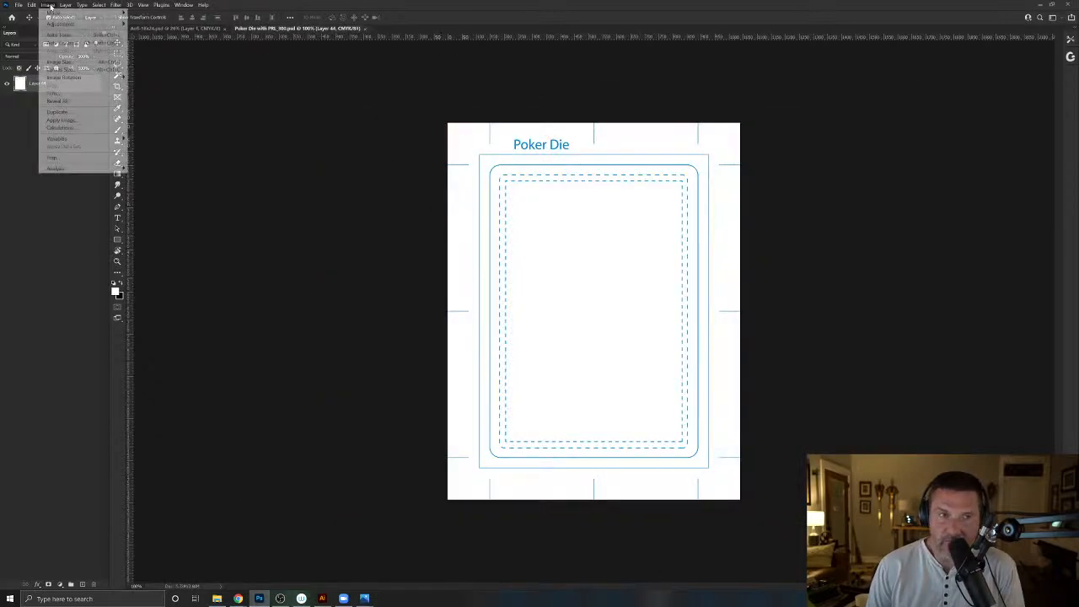
left_click(59, 62)
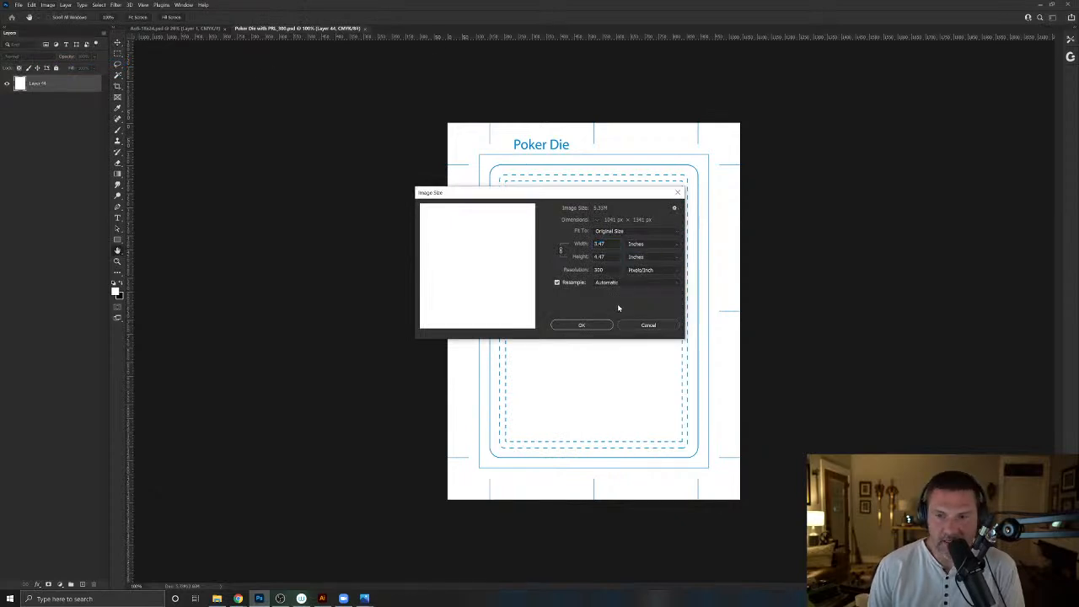
left_click(649, 325)
left_click(142, 29)
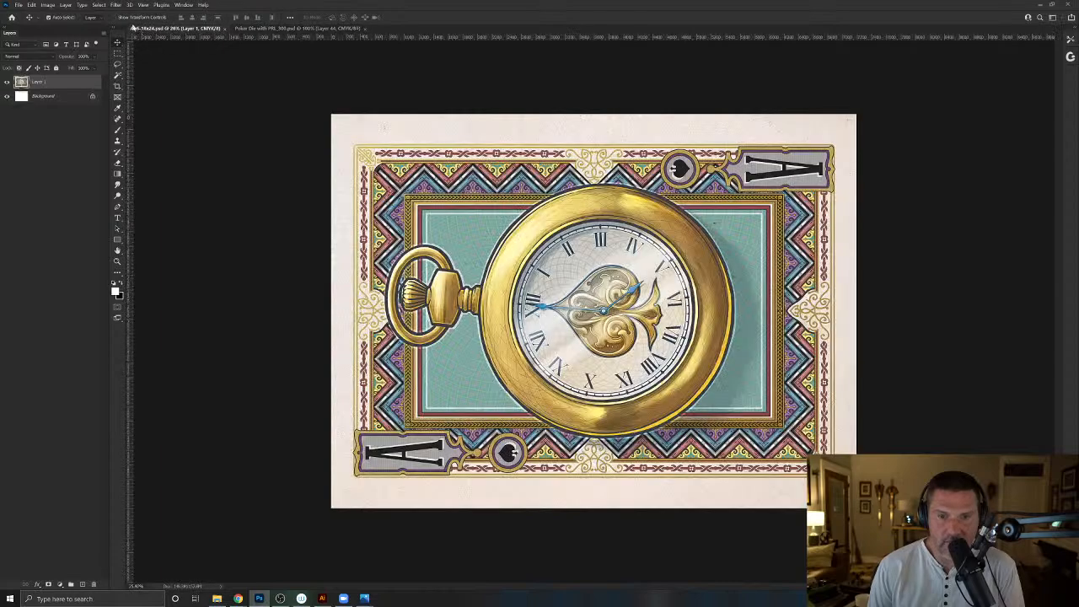
- Open Alice-KoC-Caterpillar from AliceInWonderland's CourtCards folder and show its hidden Poker Die outline layer
left_click(19, 5)
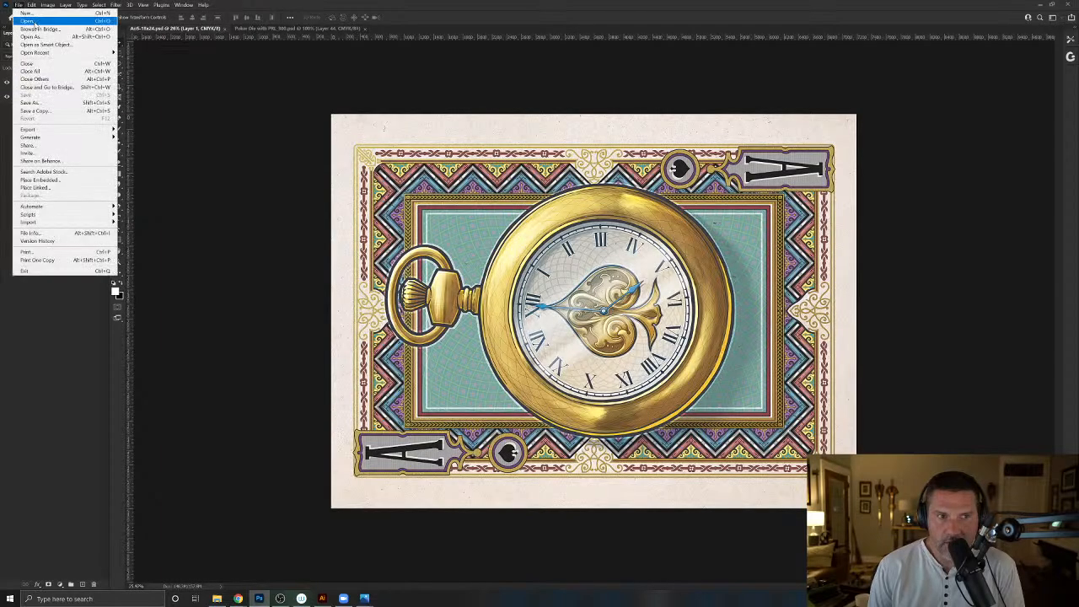
left_click(30, 22)
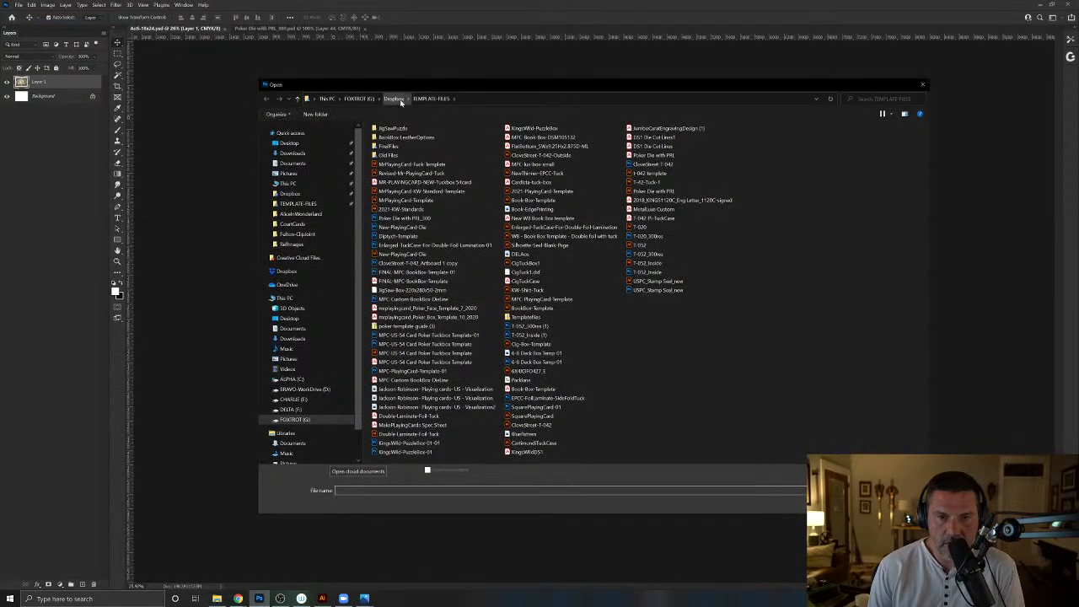
left_click(301, 213)
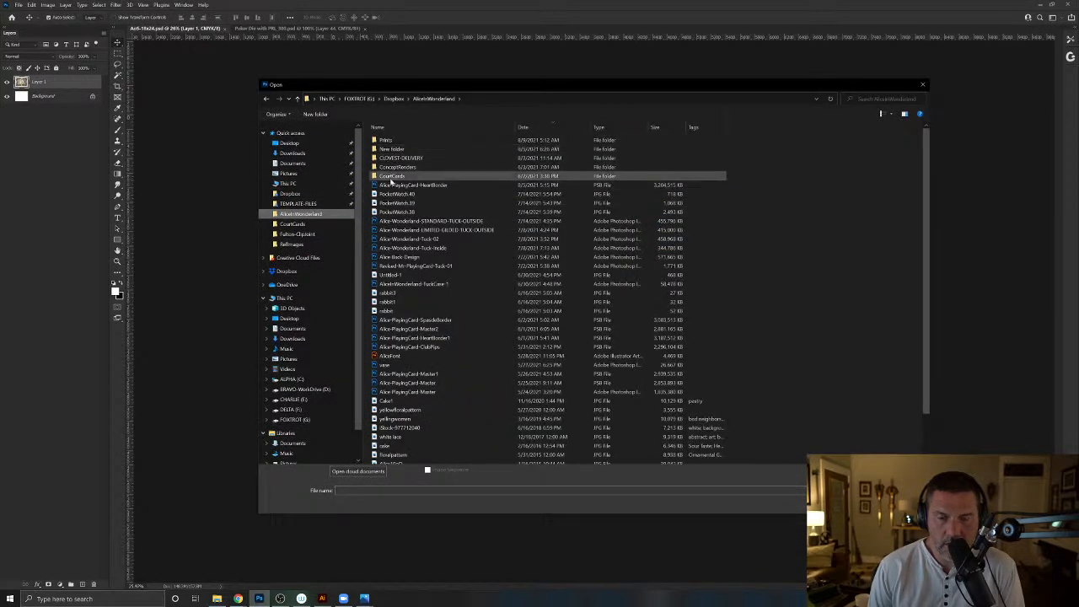
double_click(393, 177)
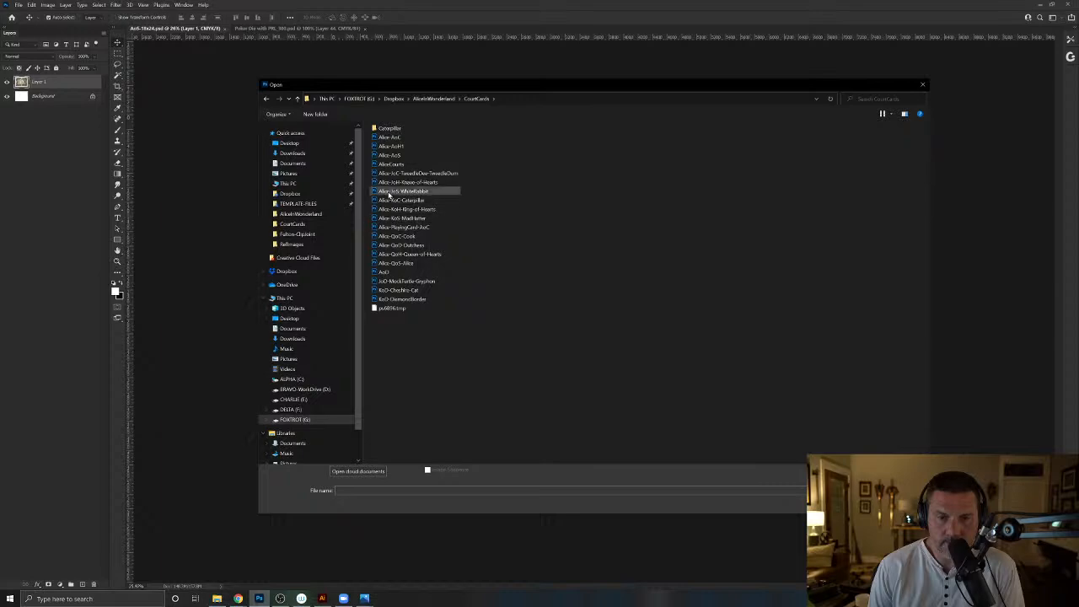
left_click(385, 201)
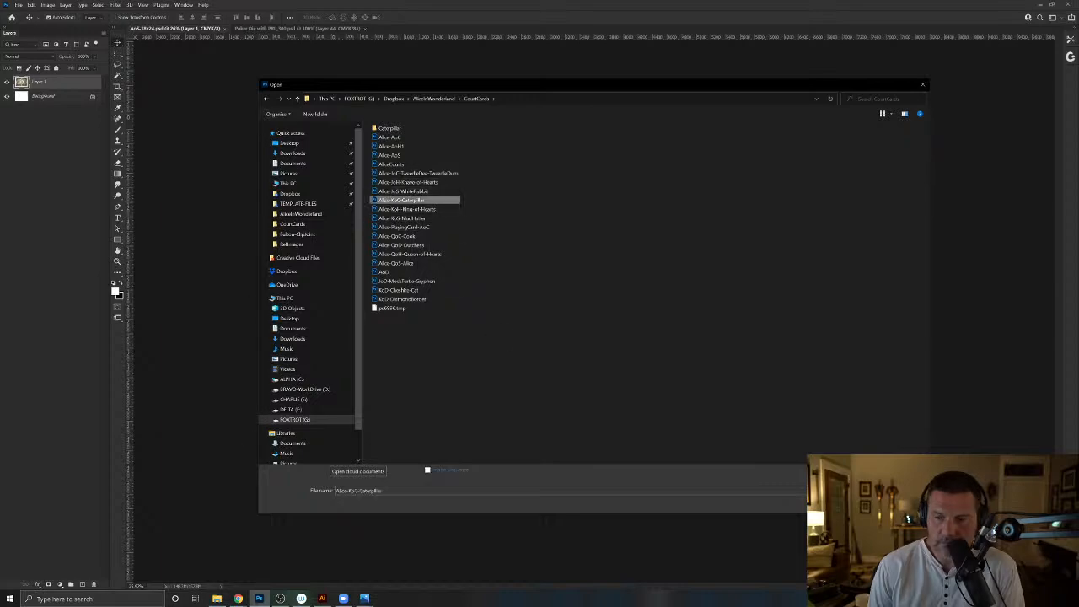
double_click(395, 201)
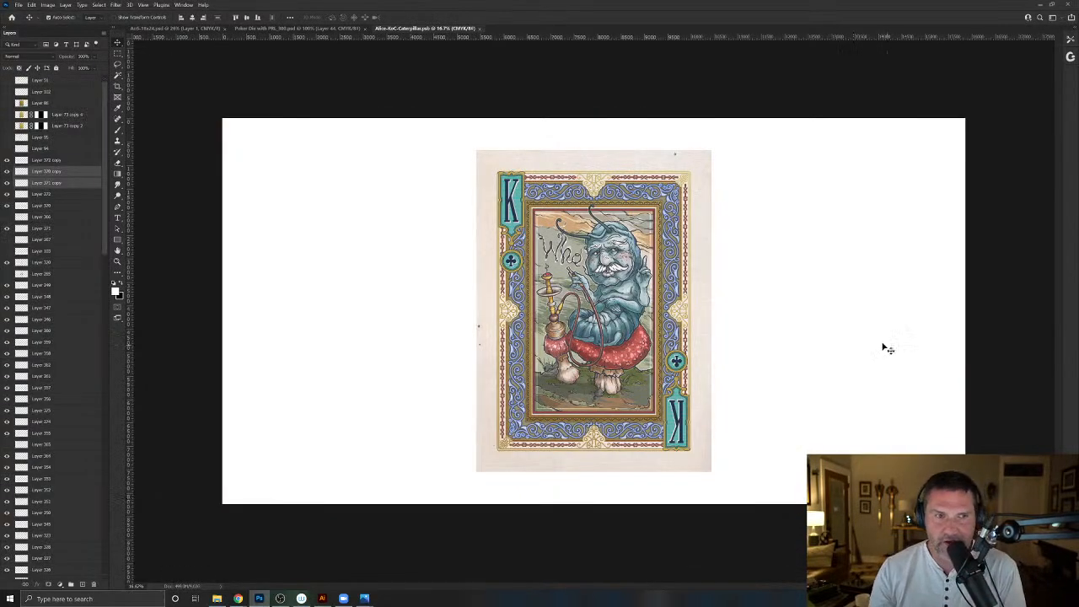
left_click(6, 82)
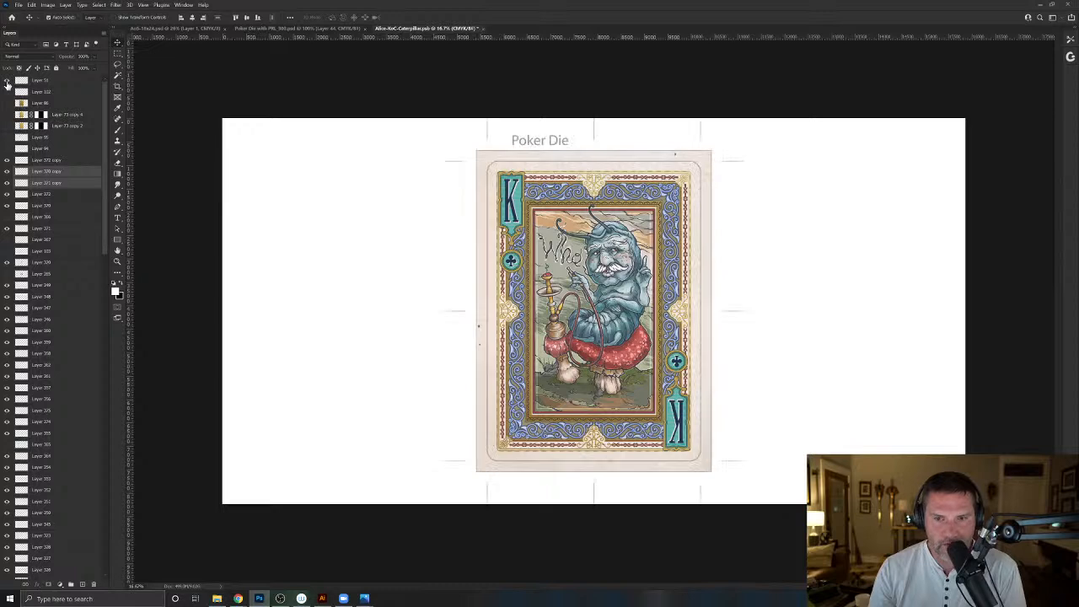
- Crop the canvas evenly from both sides to the outer ends of the Poker Die trim marks, and check the artwork without the outline
left_click(118, 85)
left_click_drag(222, 310, 443, 323)
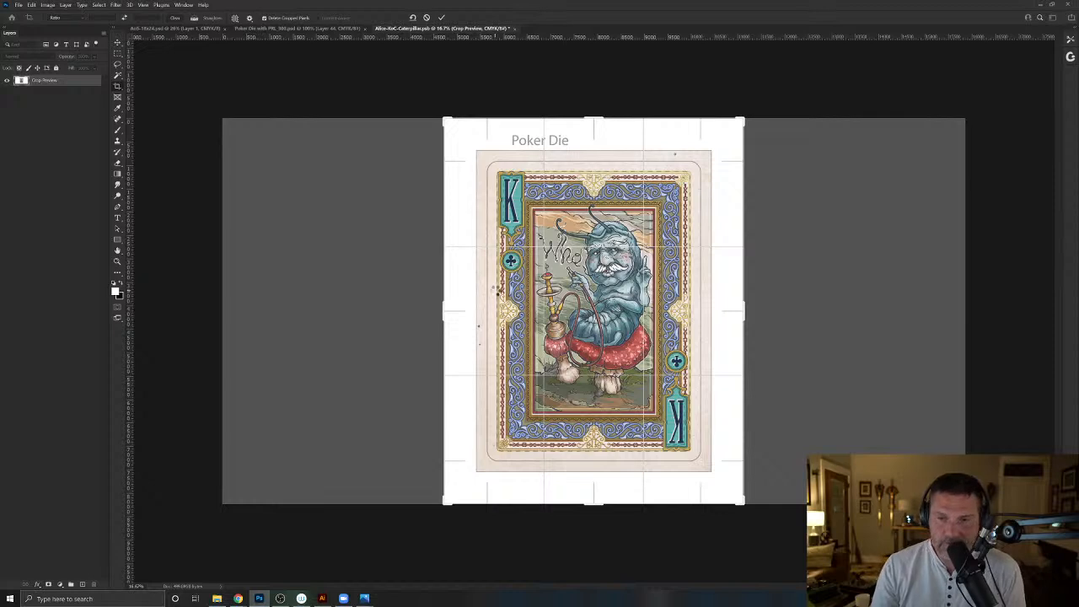
key("Return")
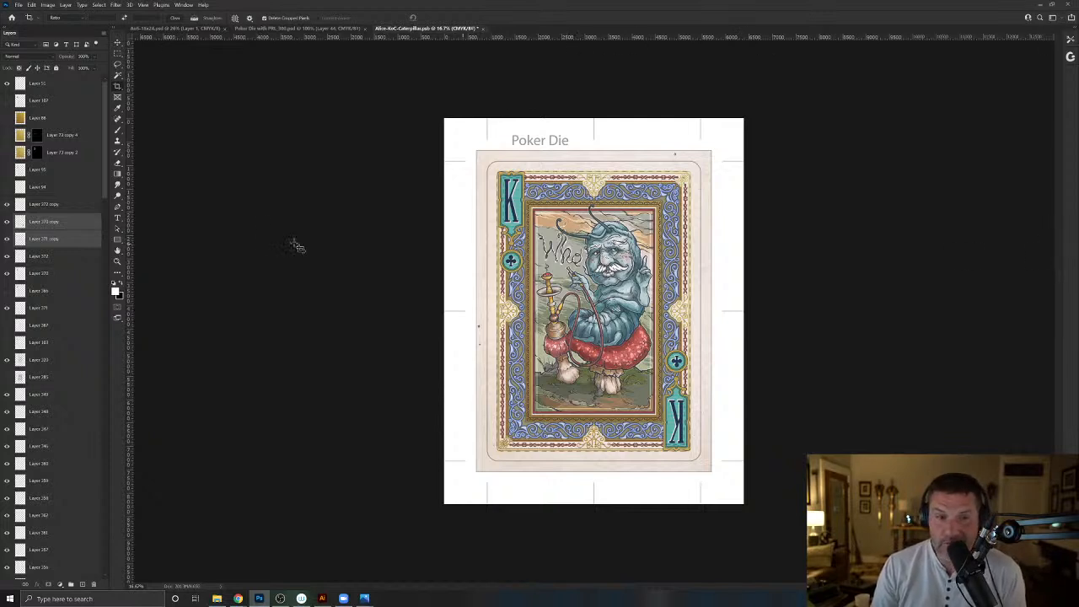
left_click(7, 85)
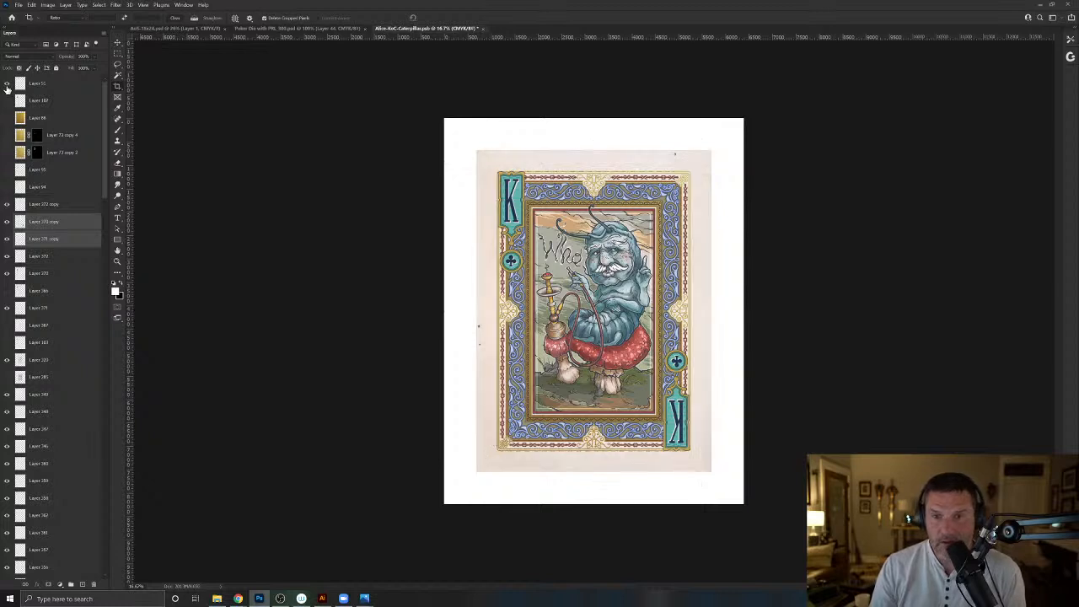
left_click(7, 85)
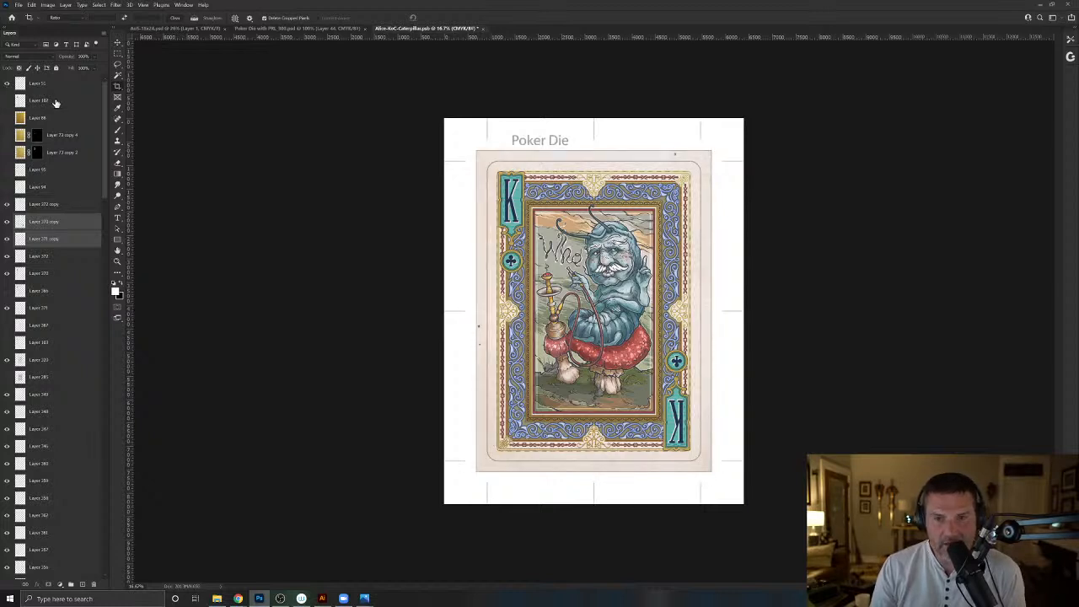
- Merge all layers between the Poker Die outline and the Background copy into one layer, and delete that artwork layer
left_click(56, 106)
scroll(63, 179, "down", 10)
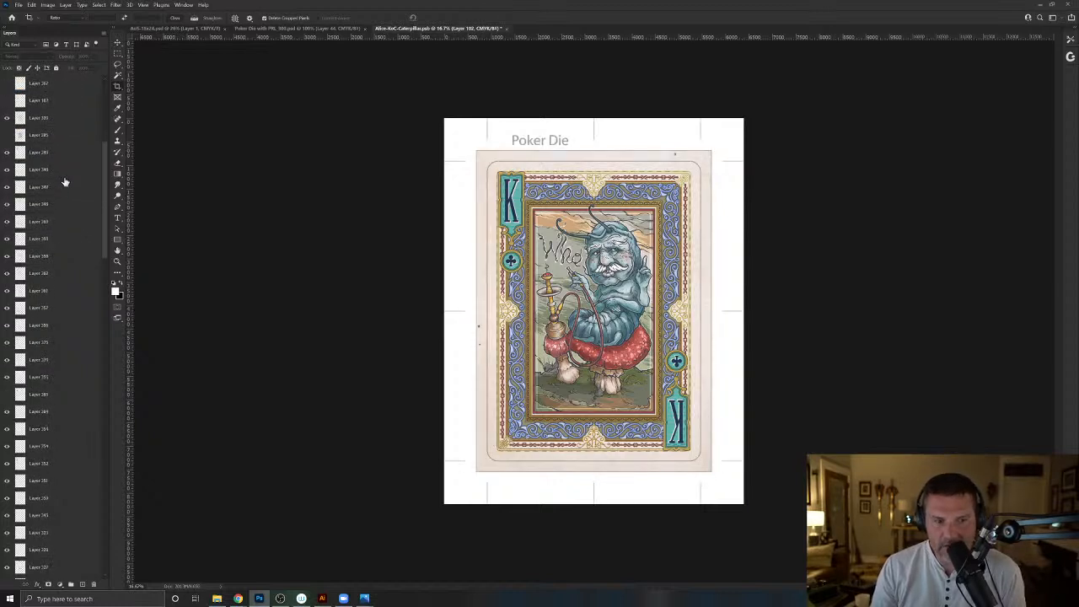
scroll(65, 177, "down", 15)
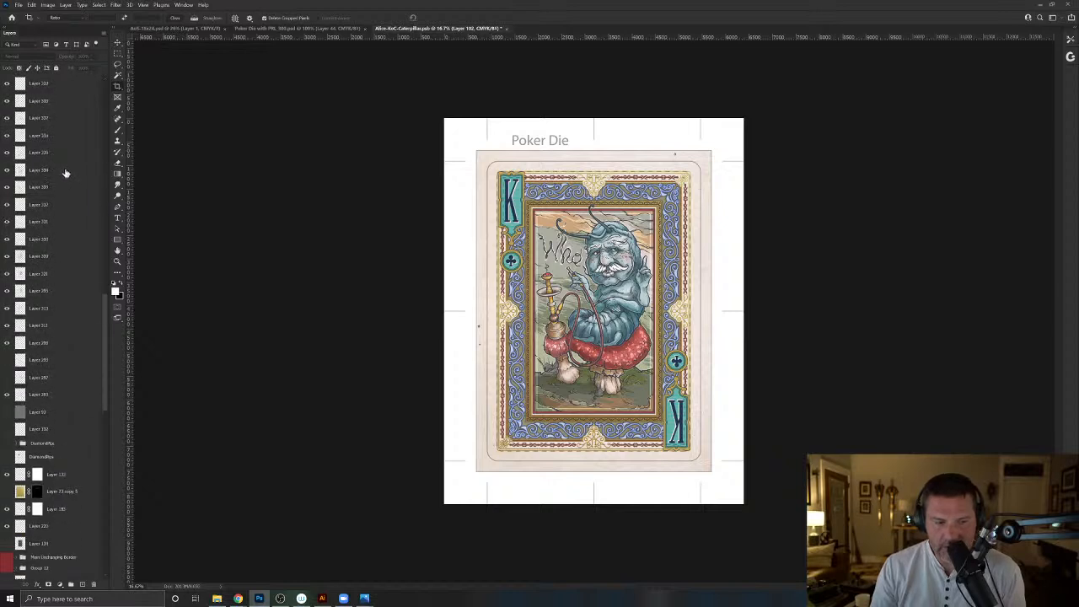
scroll(66, 173, "down", 20)
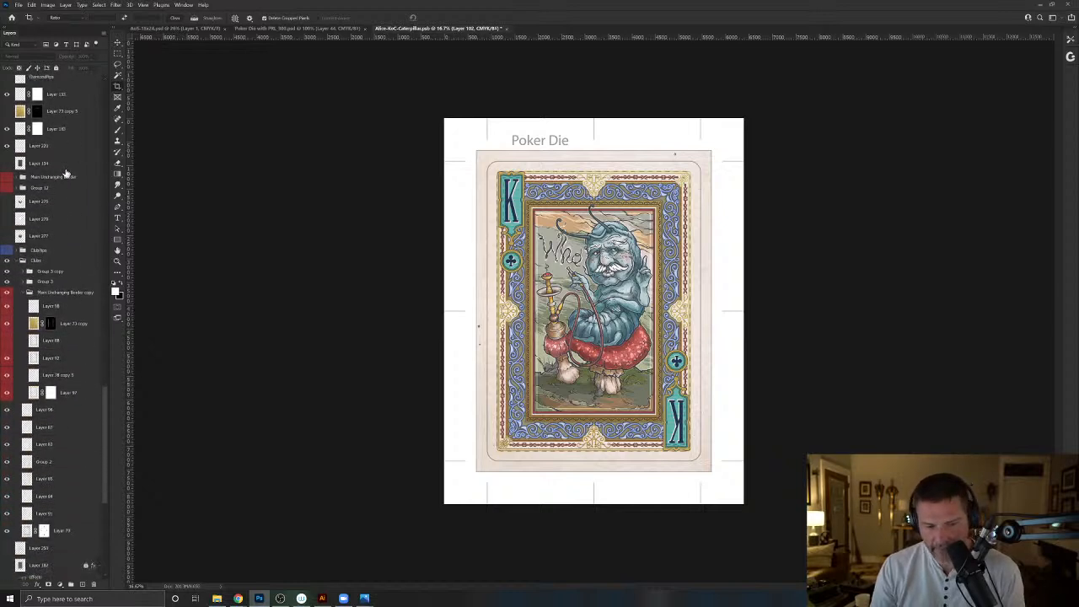
scroll(67, 186, "down", 10)
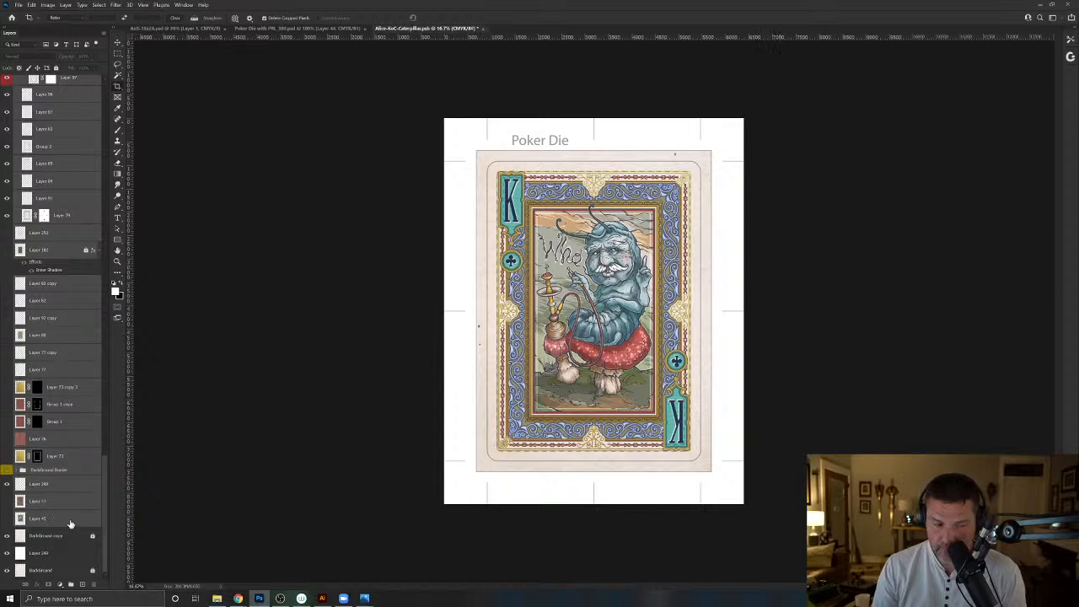
left_click_drag(71, 524, 94, 585)
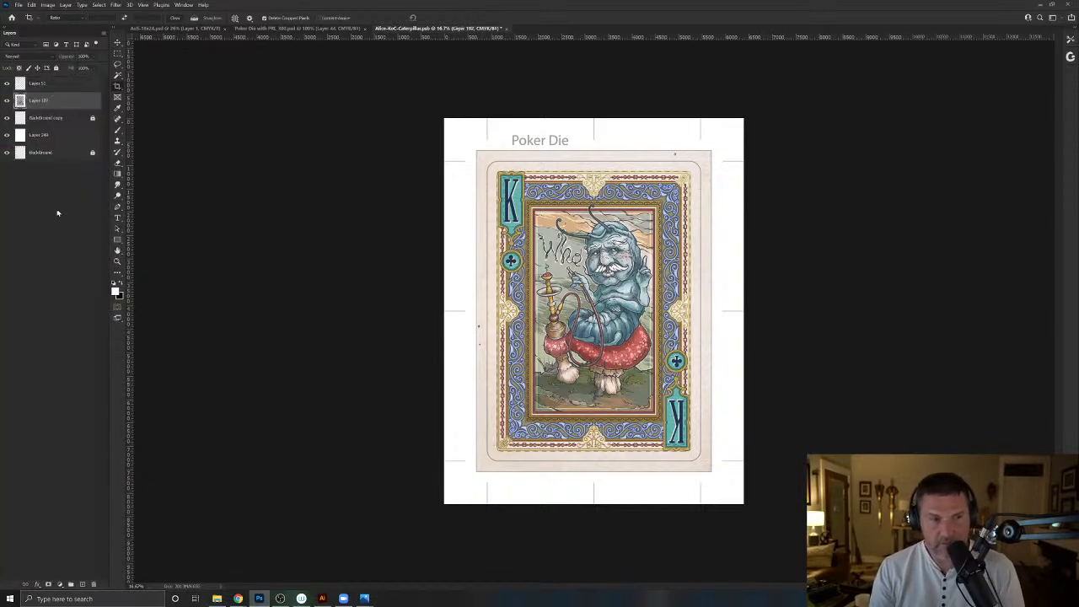
left_click_drag(56, 106, 93, 584)
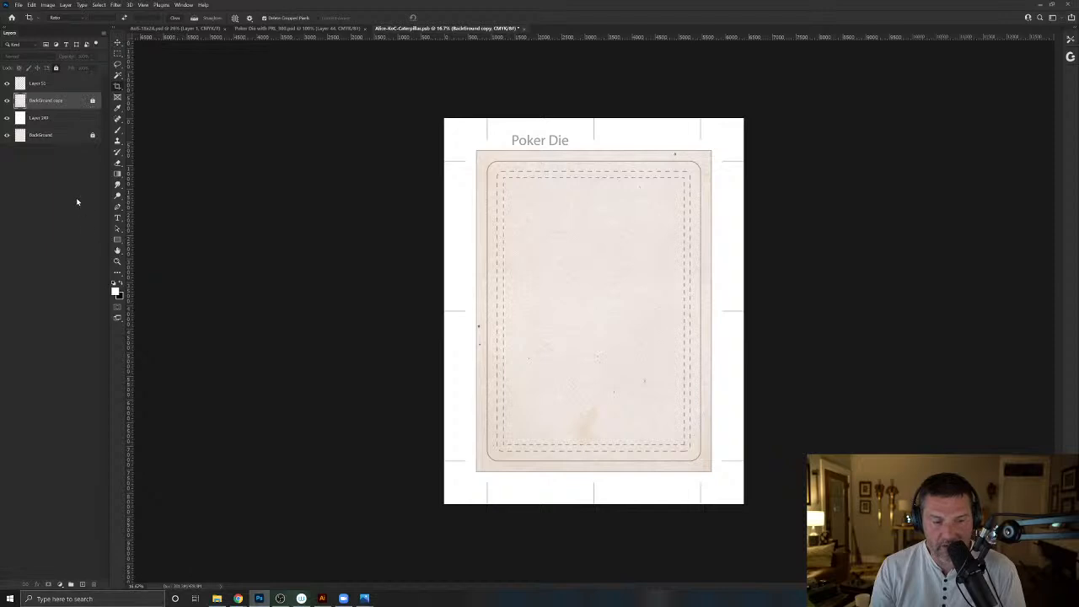
- Unlock the Background copy layer, load its paper area as a selection, and clone-stamp away the specks and the stain
left_click(90, 102)
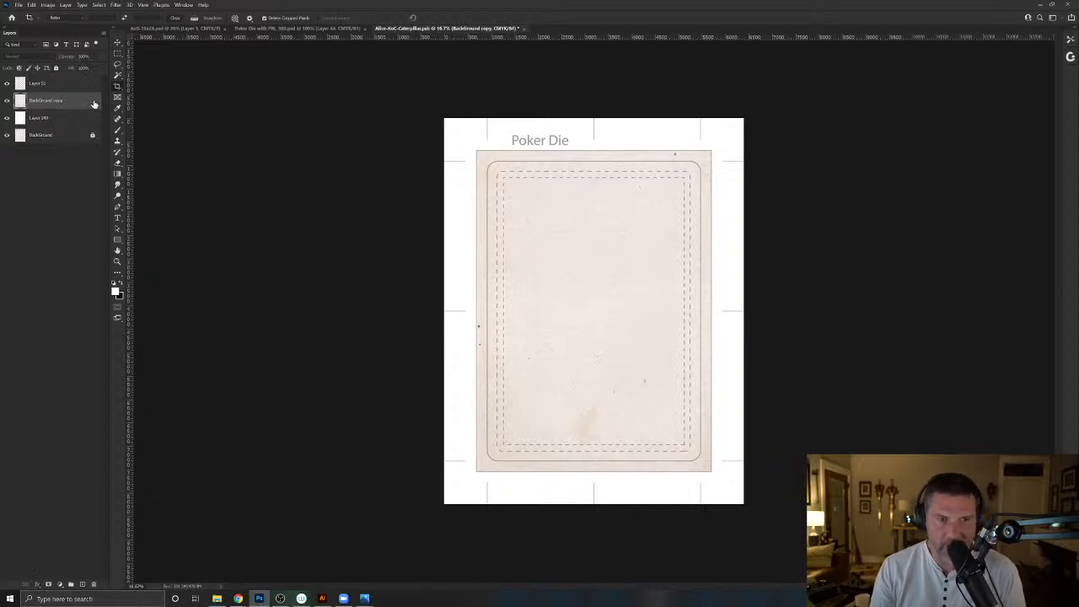
left_click(21, 103, "ctrl")
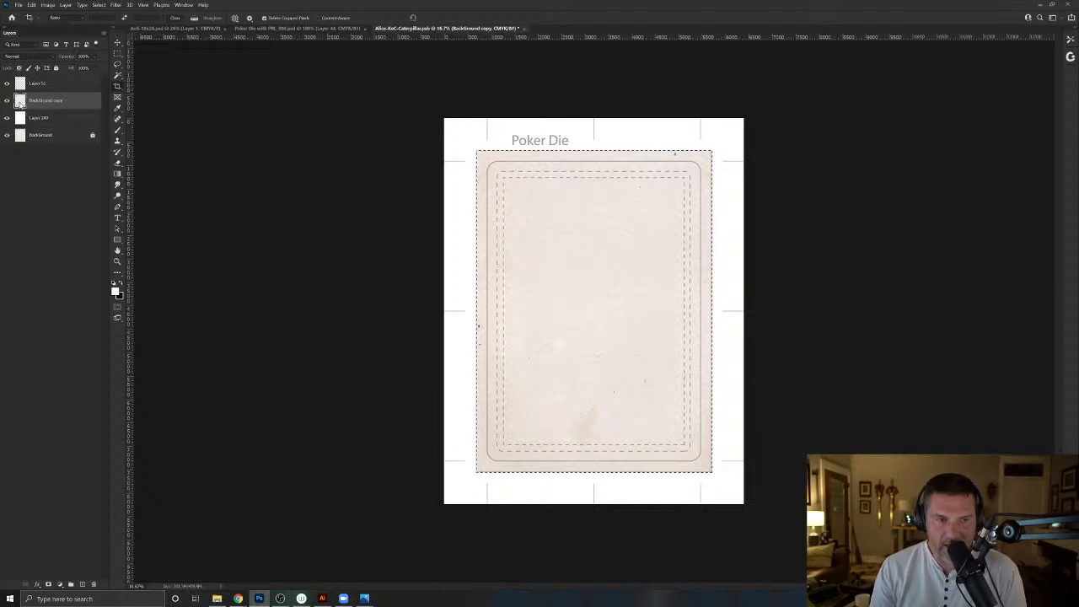
left_click(119, 143)
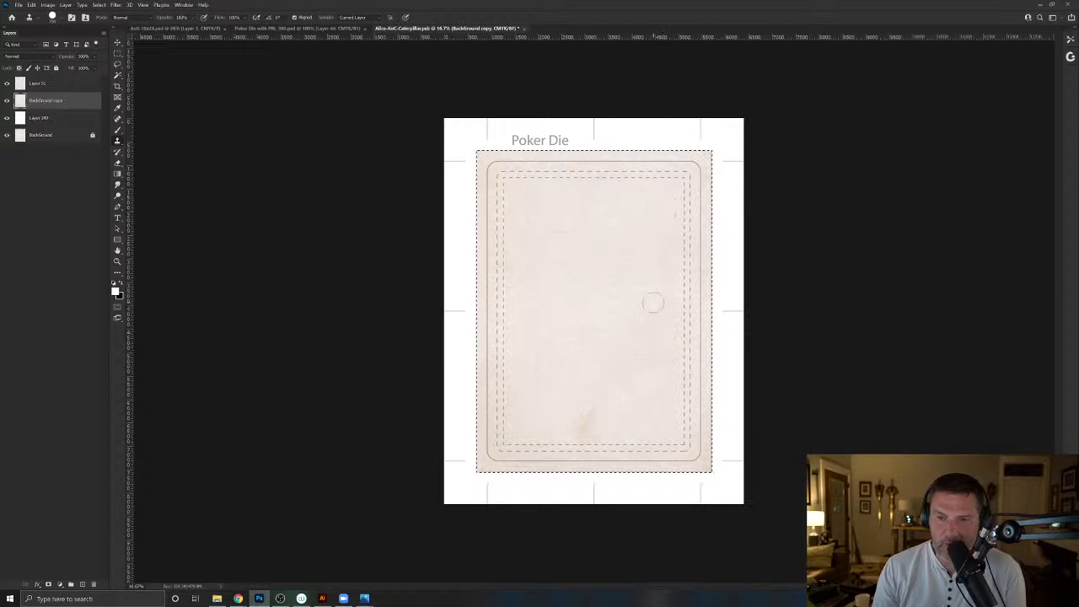
right_click(639, 343)
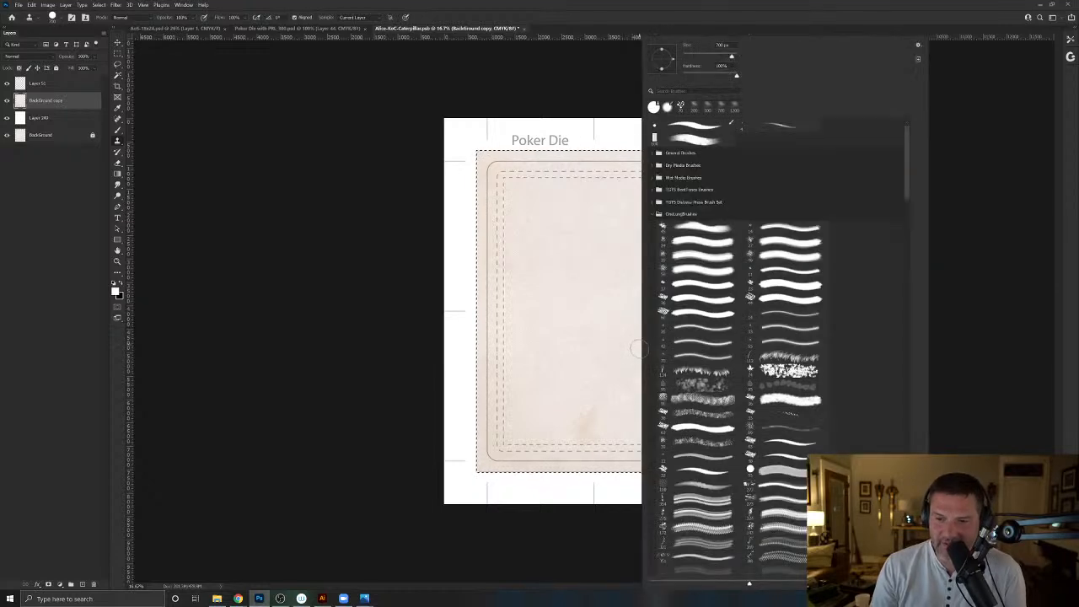
key("Escape")
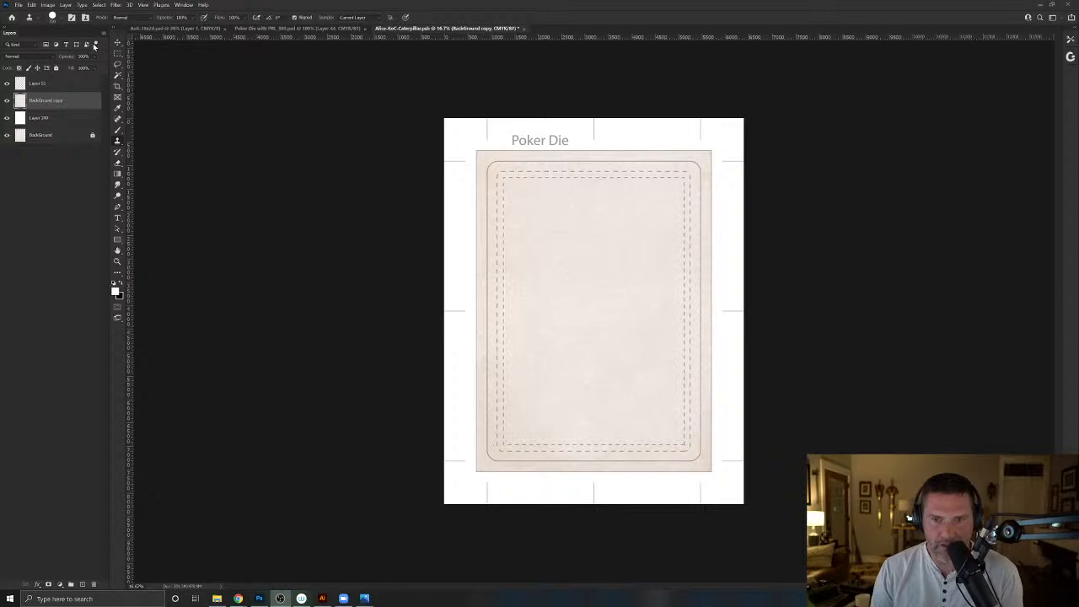
- Compare the cleaned paper with the Poker Die outline hidden and shown, and clear the selection
left_click(8, 84)
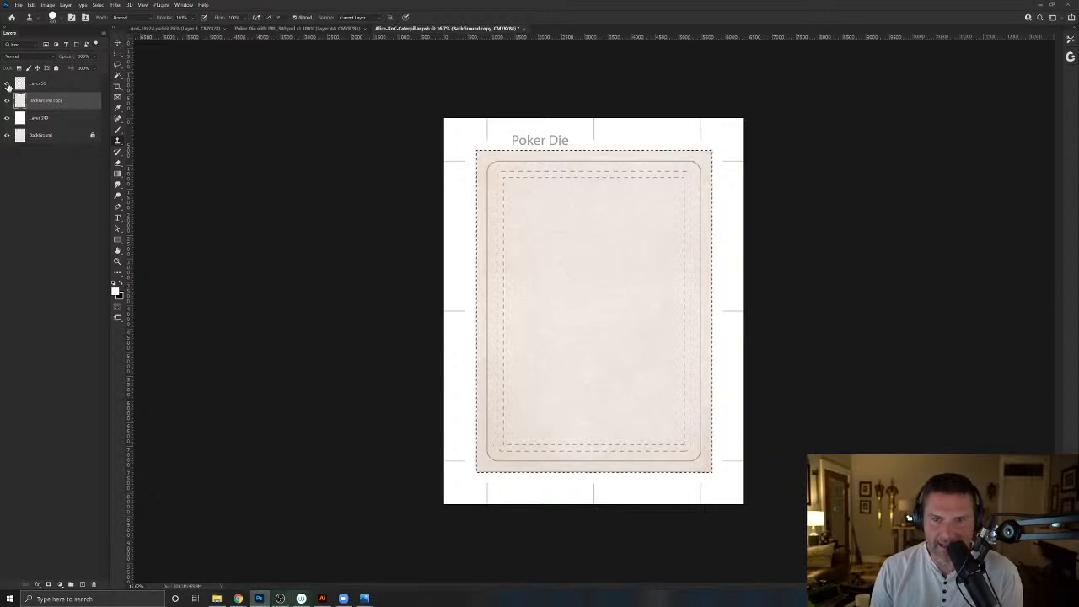
left_click(7, 84)
left_click(6, 85)
key("ctrl+d")
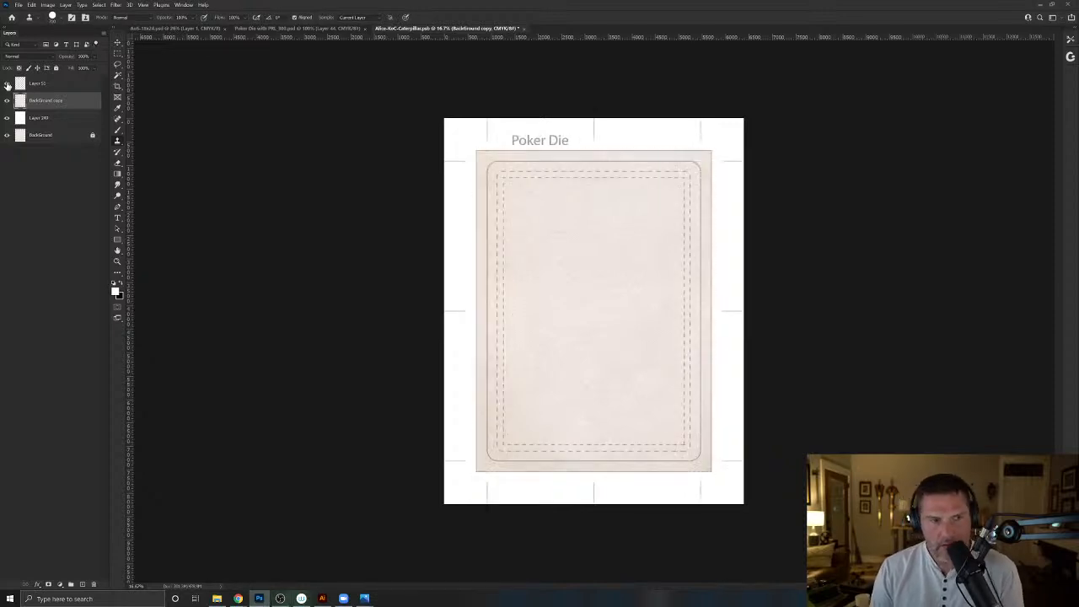
- Extend the canvas upward with the Crop tool to about twice its height, leaving empty space above the blank card
left_click(118, 86)
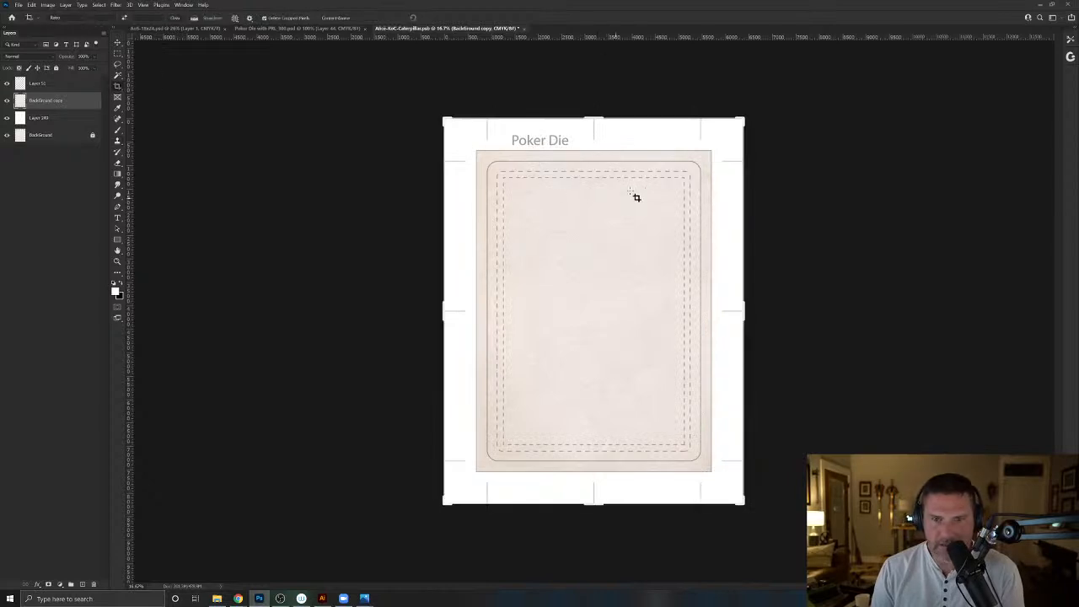
key("ctrl+minus")
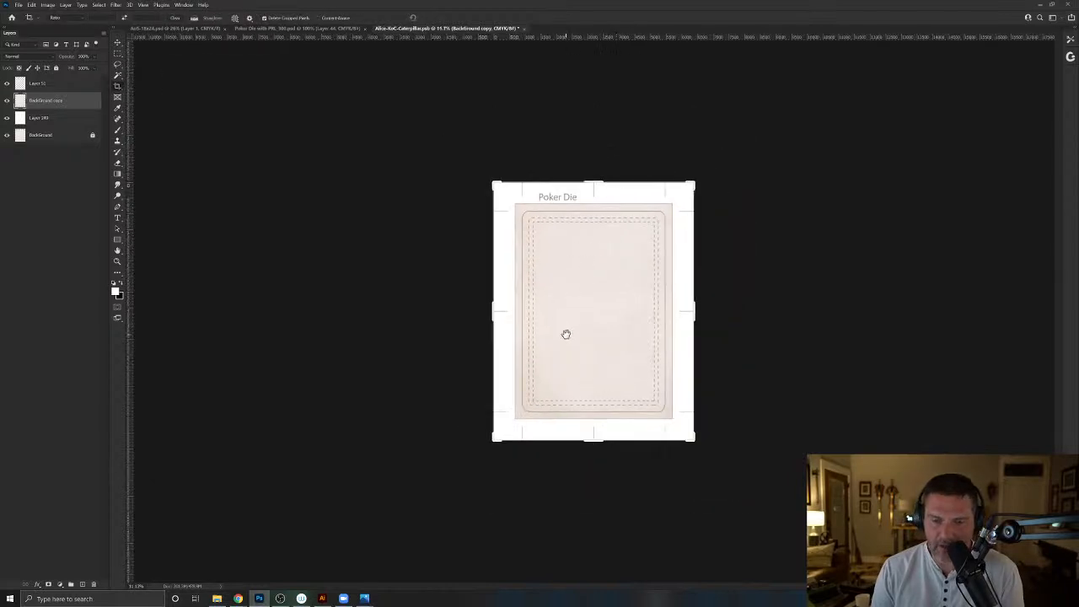
left_click_drag(599, 185, 590, 56)
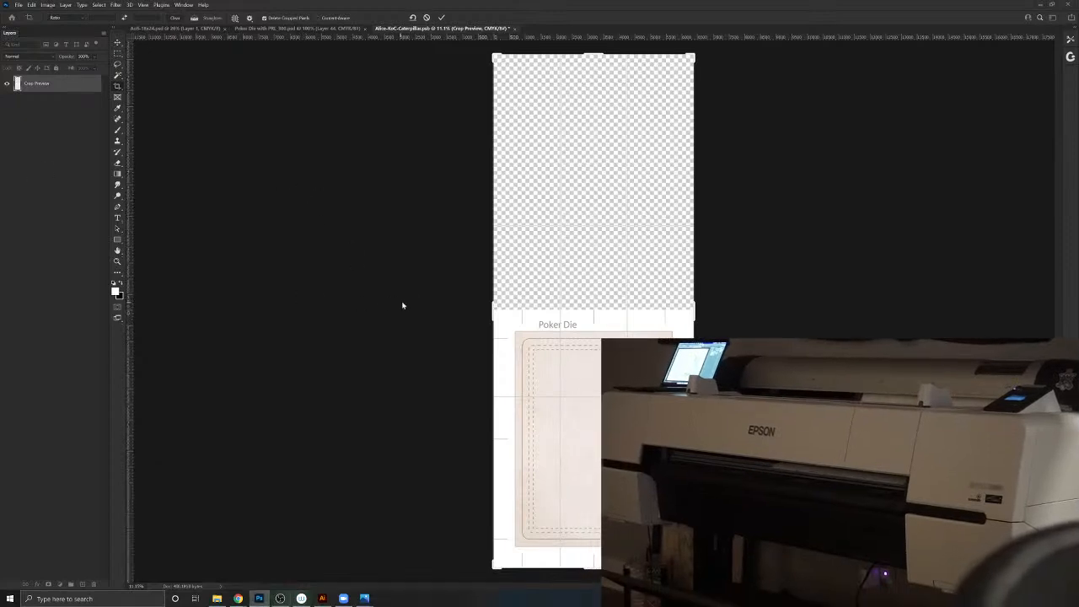
key("Return")
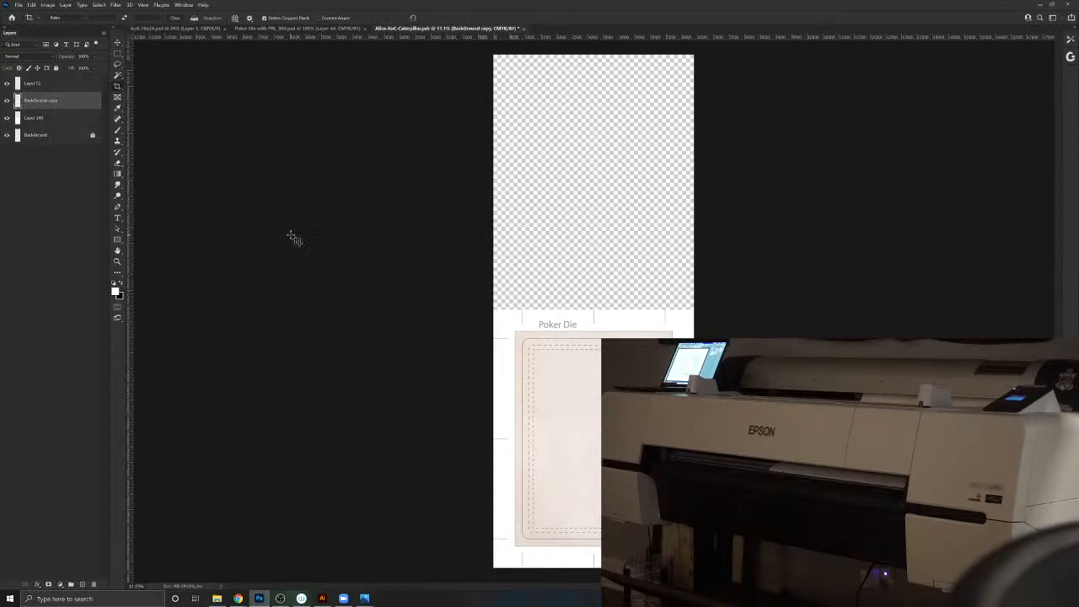
- Switch the screen mode for a larger work area and extend the canvas a little further upward
key("f")
left_click_drag(448, 224, 267, 214)
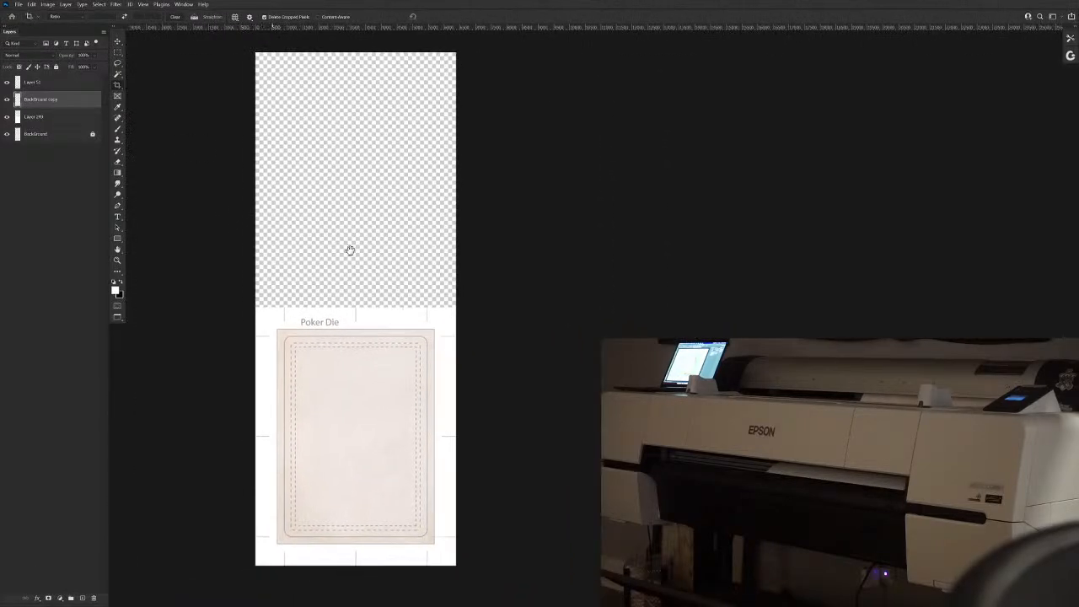
scroll(370, 247, "up", 5)
scroll(370, 246, "down", 3)
scroll(369, 246, "down", 2)
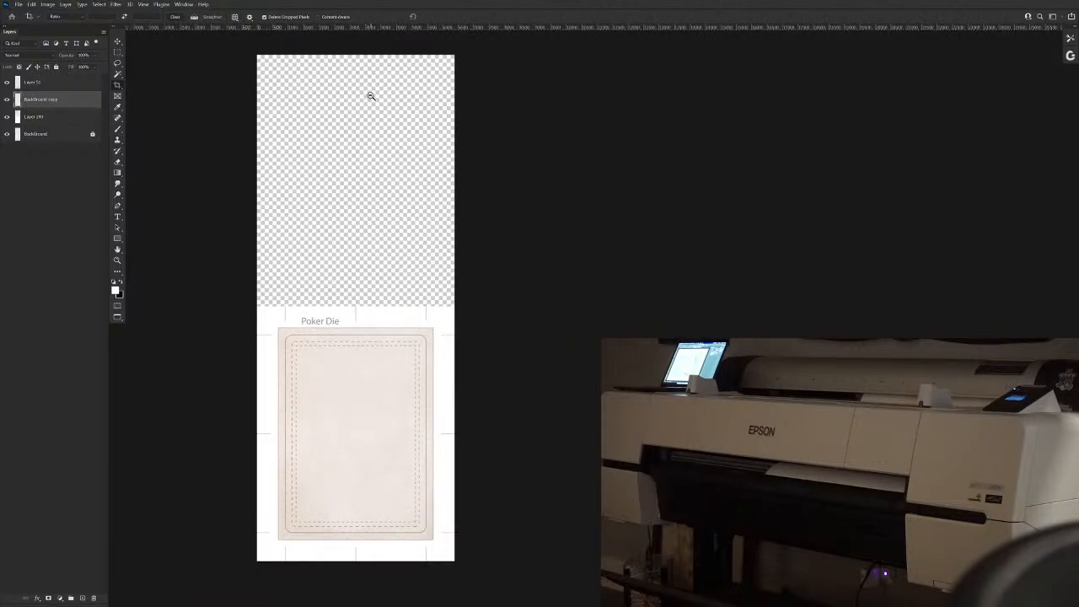
left_click_drag(355, 55, 355, 40)
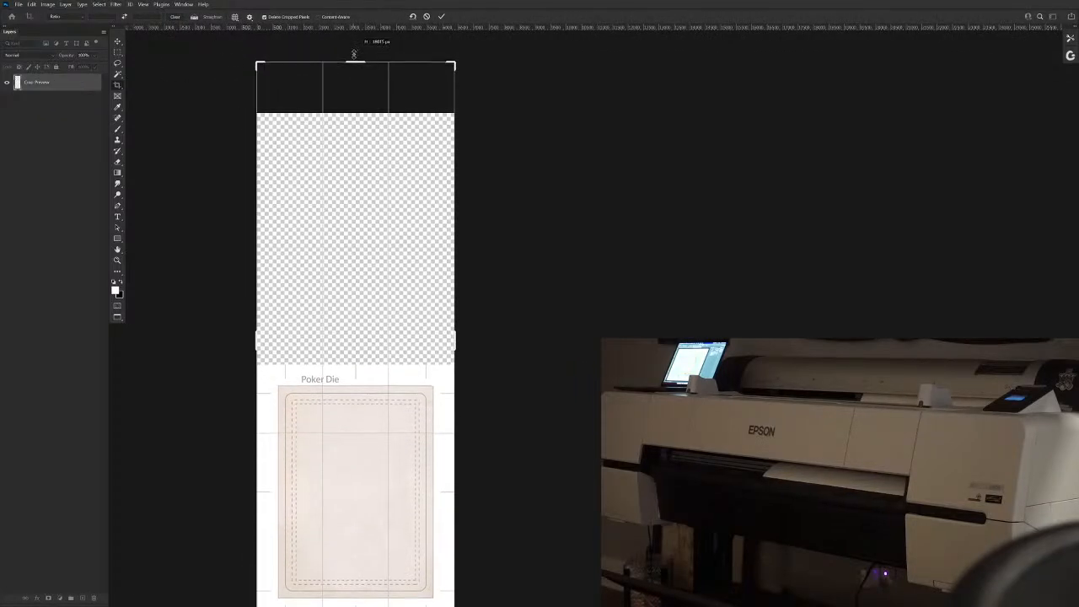
key("Return")
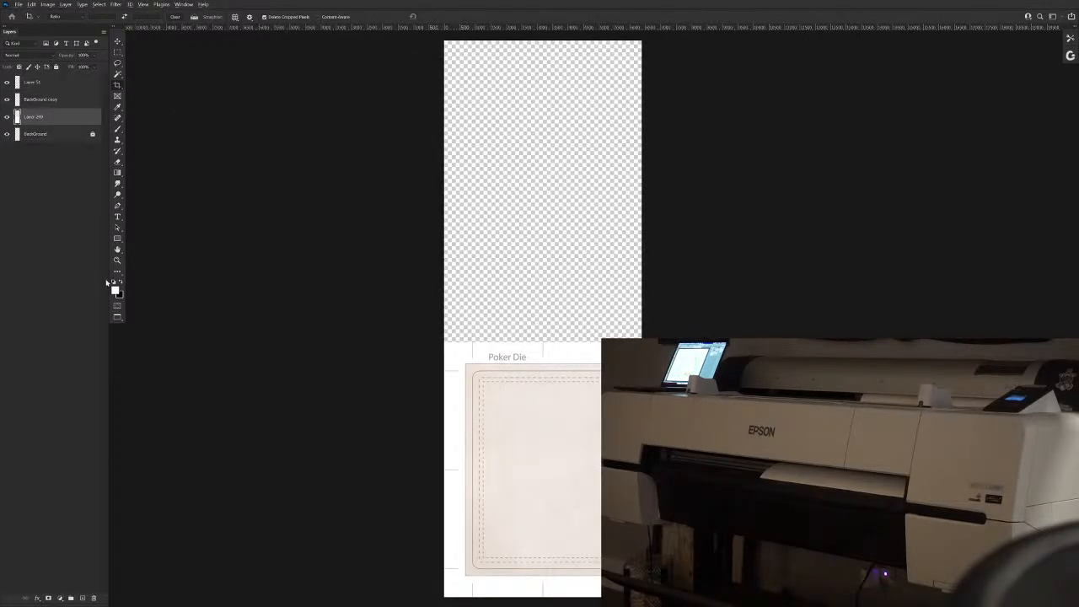
- Fill the layer beneath the Background copy with white across the extended canvas, and check it with the Poker Die outline hidden and shown
key("alt+BackSpace")
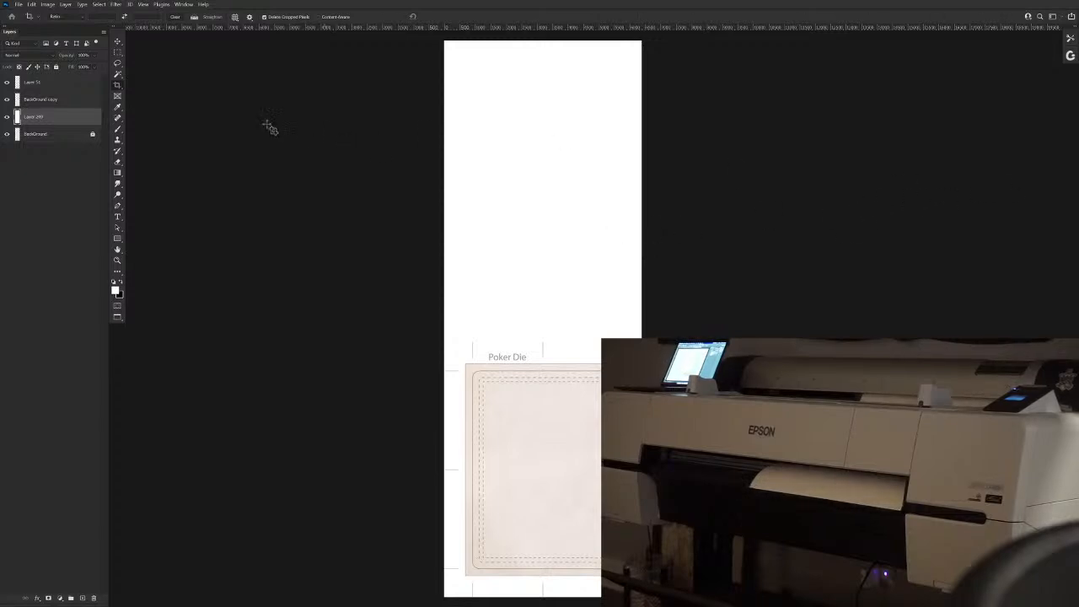
left_click(7, 84)
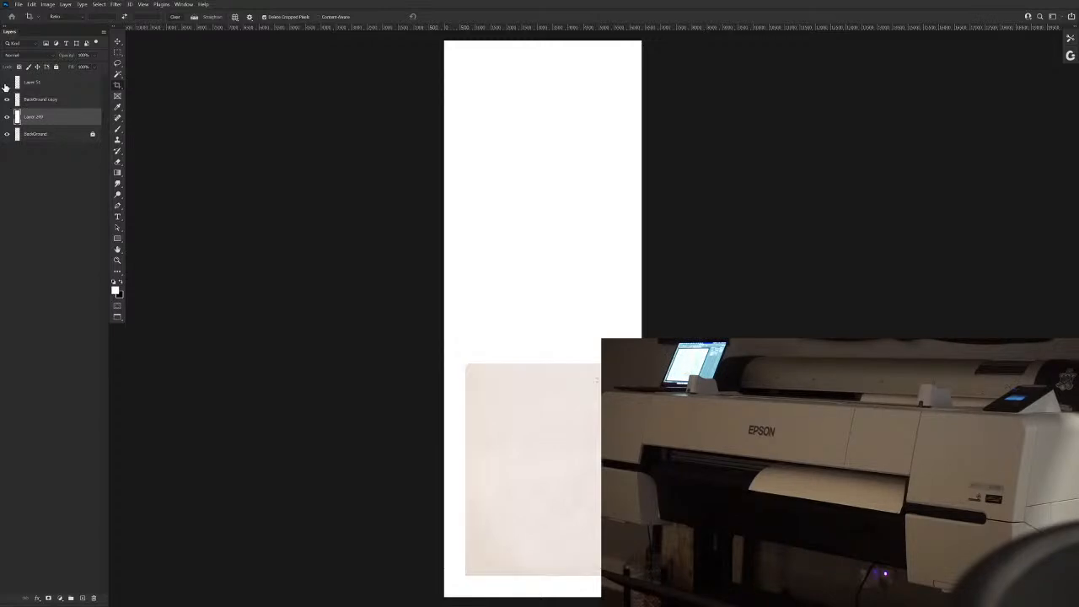
left_click(8, 83)
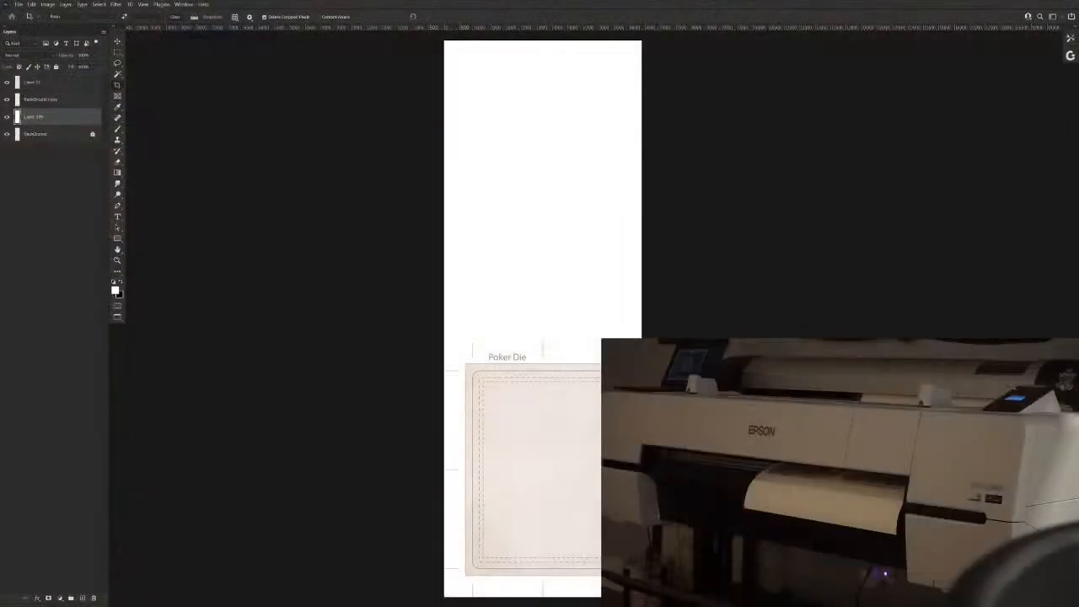
- Bring the blank white area above the card into close view and select the Brush tool
left_click_drag(366, 296, 261, 301)
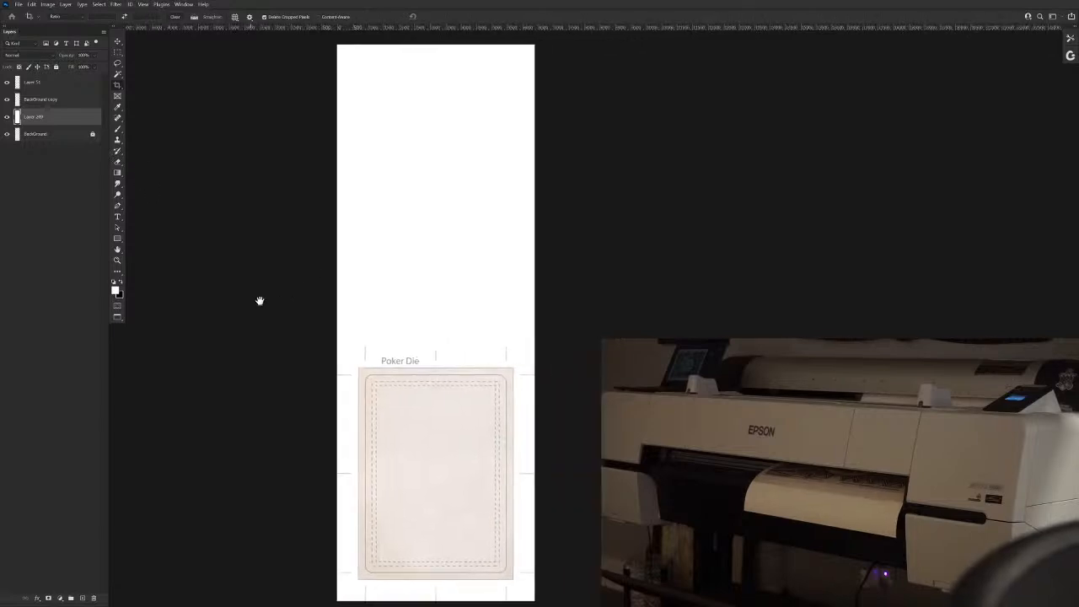
scroll(404, 245, "up", 2)
left_click_drag(405, 245, 358, 350)
left_click(118, 132)
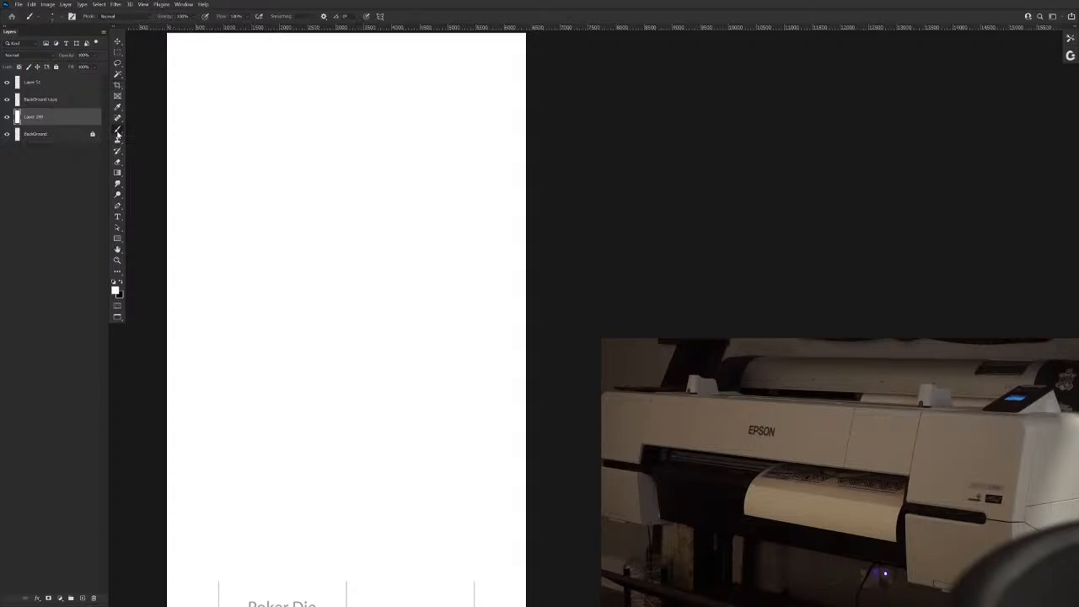
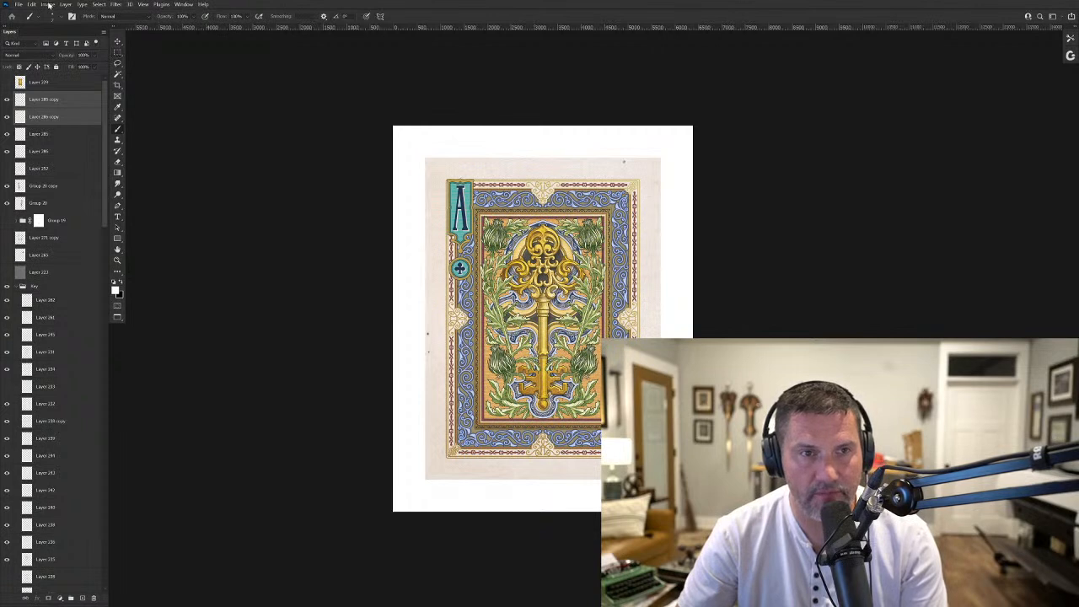
- Duplicate the Alice-AoC image as Alice-AoC copy with merged layers only
left_click(49, 6)
left_click(66, 112)
left_click(836, 107)
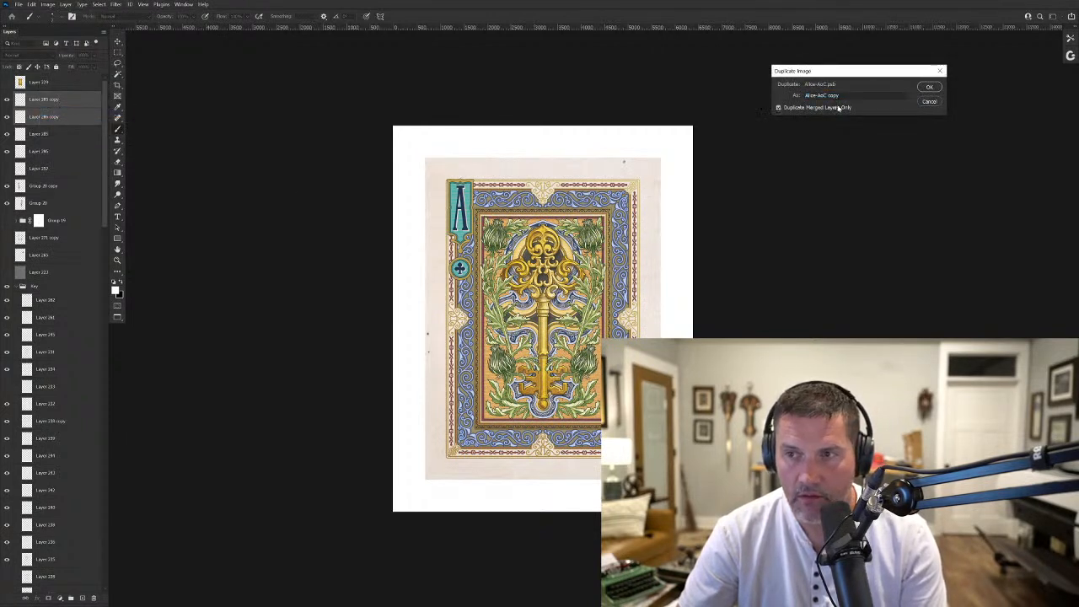
left_click(928, 87)
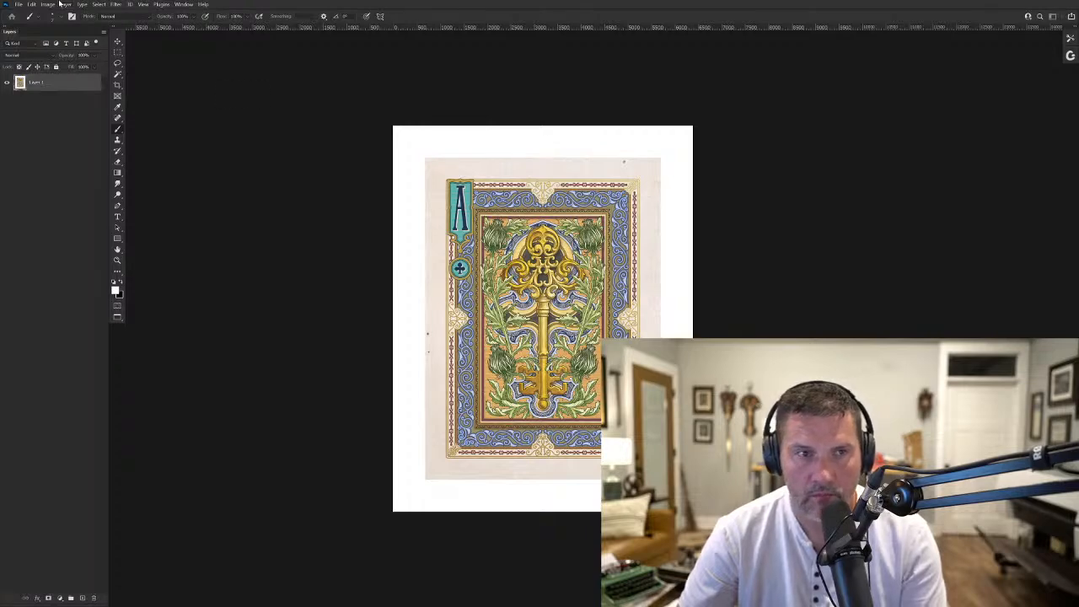
- Switch to the AoS-18x24 document and resample it to a resolution of 600 pixels/inch
left_click(185, 4)
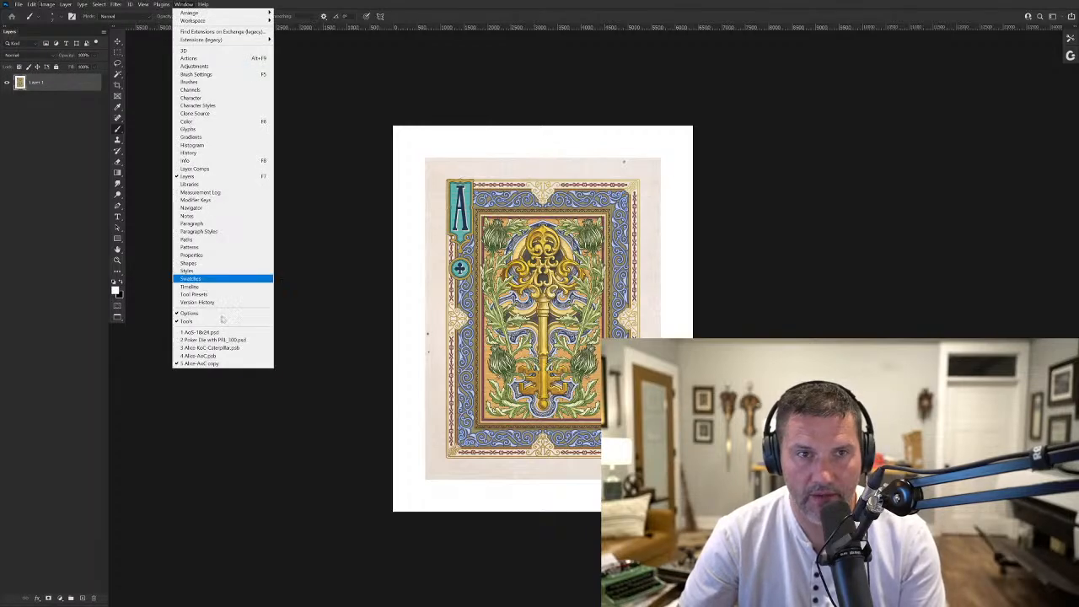
left_click(211, 334)
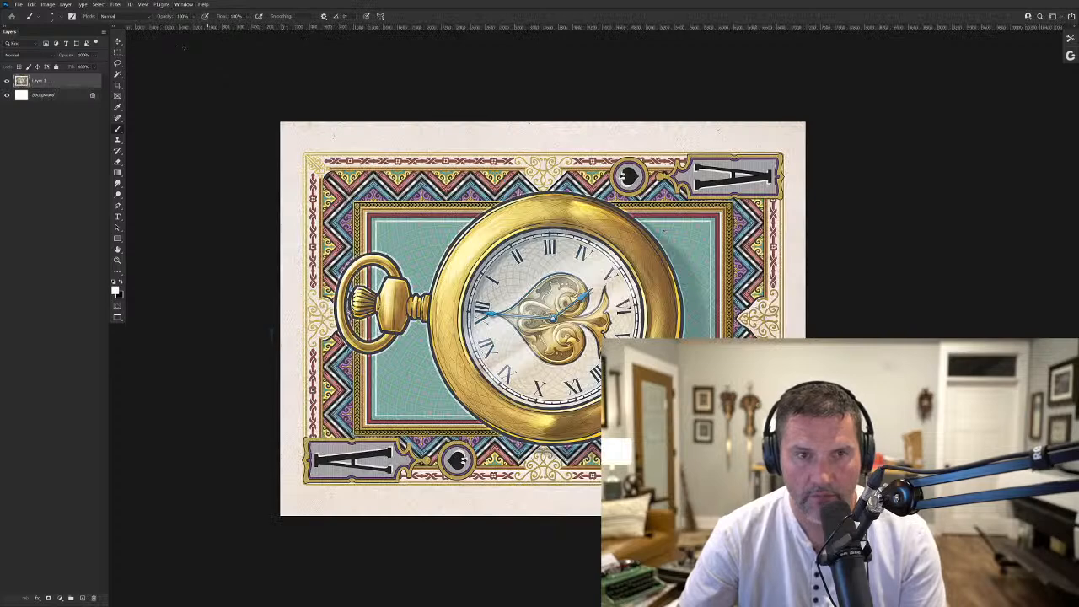
left_click(47, 4)
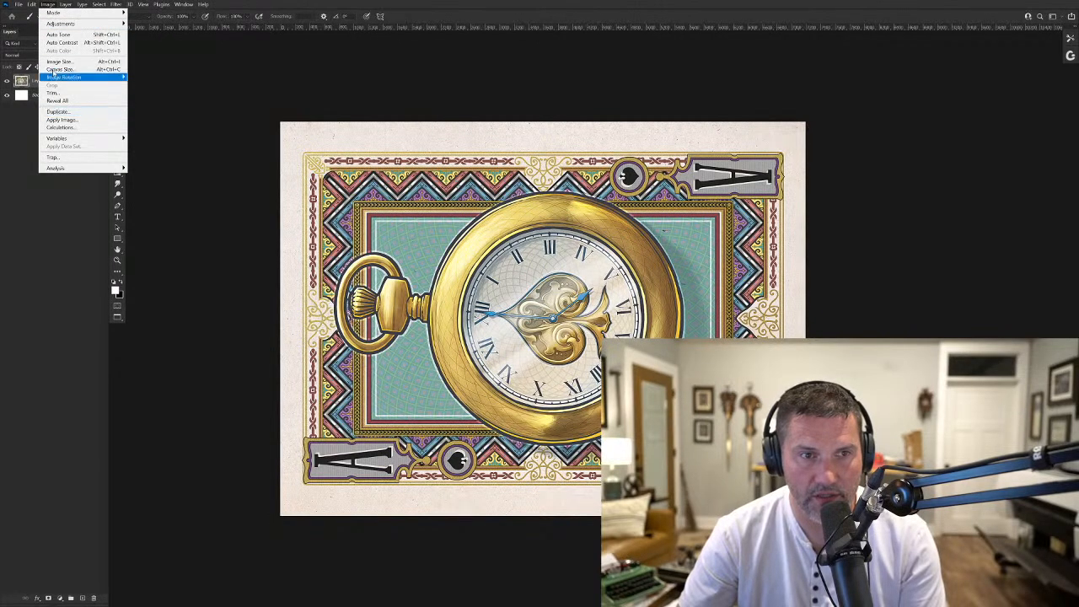
left_click(56, 62)
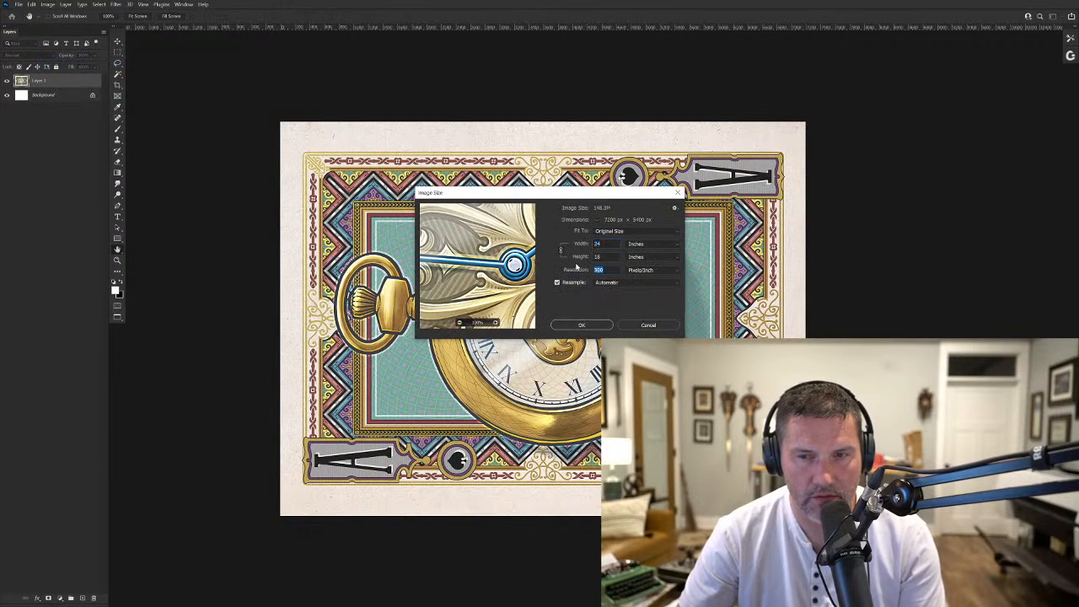
type("600")
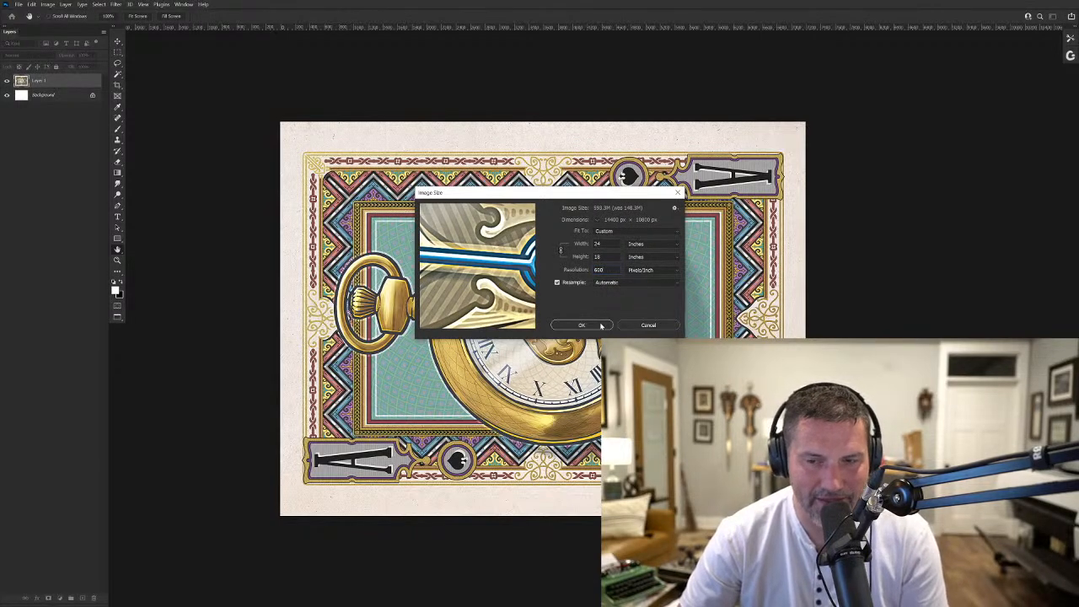
left_click(582, 326)
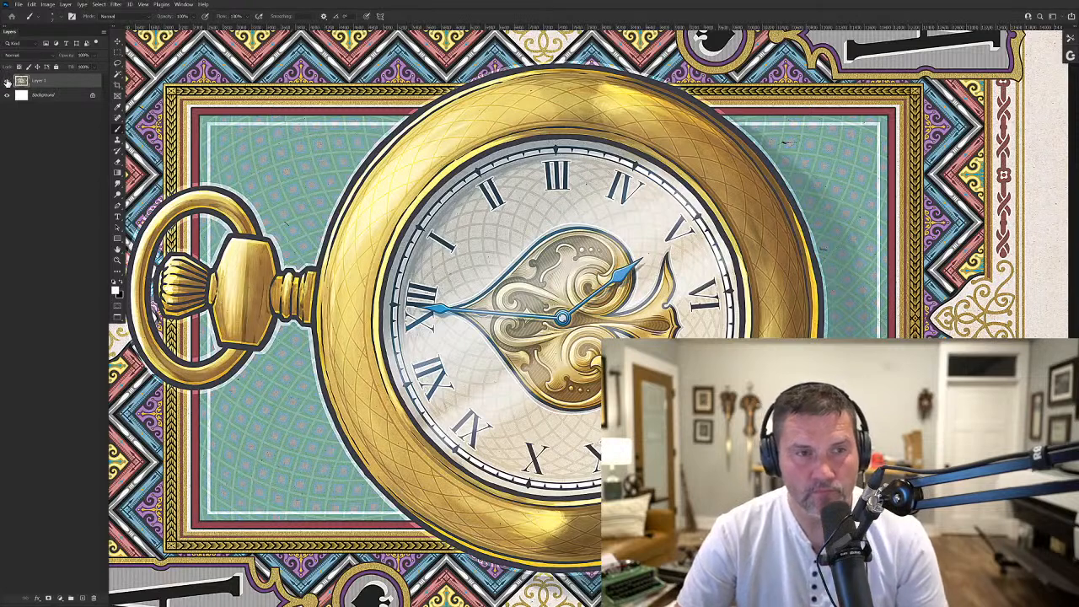
- Hide the Ace of Spades artwork layer to leave a white canvas, and return to the Alice-AoC copy document
left_click(7, 82)
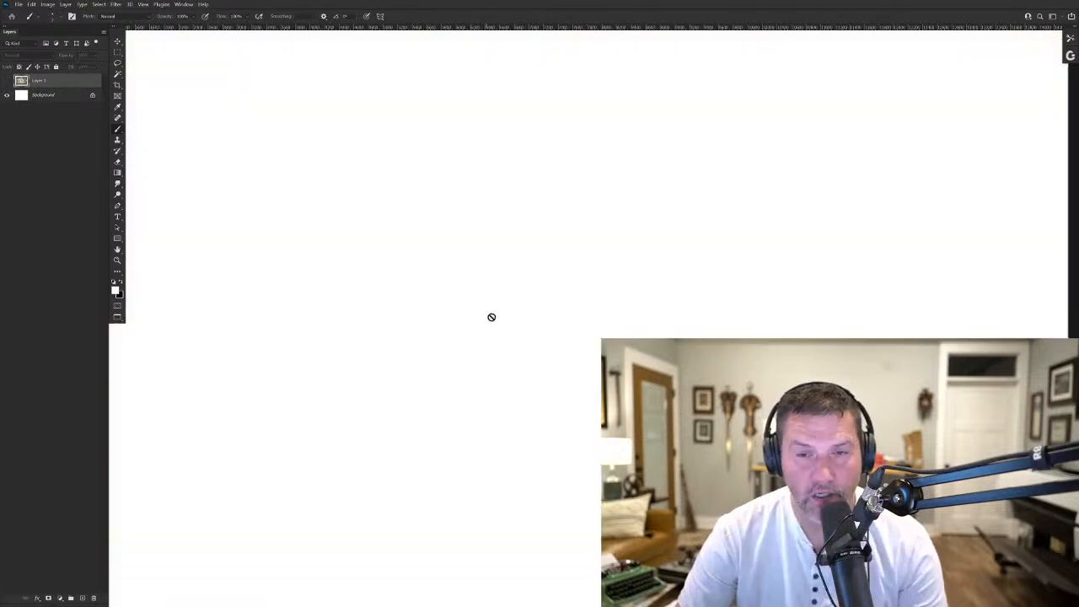
left_click_drag(508, 314, 483, 292)
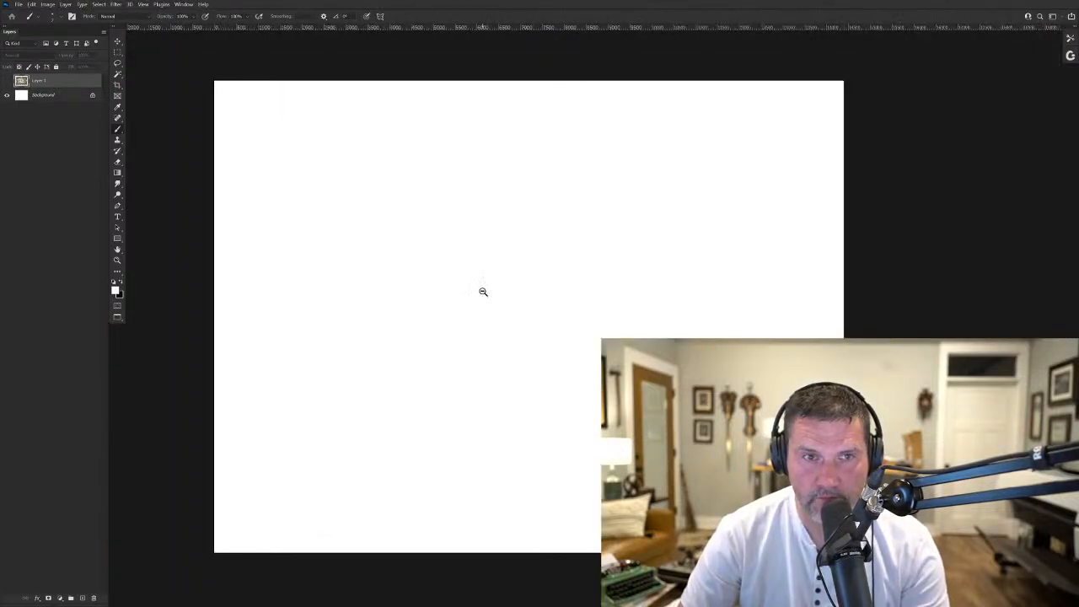
left_click(189, 5)
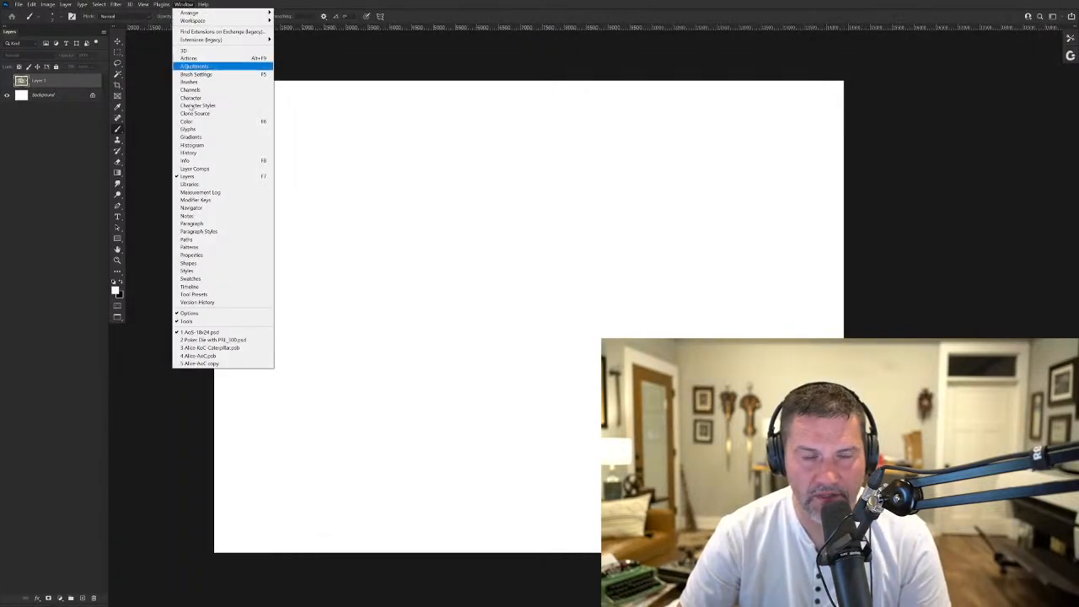
left_click(200, 363)
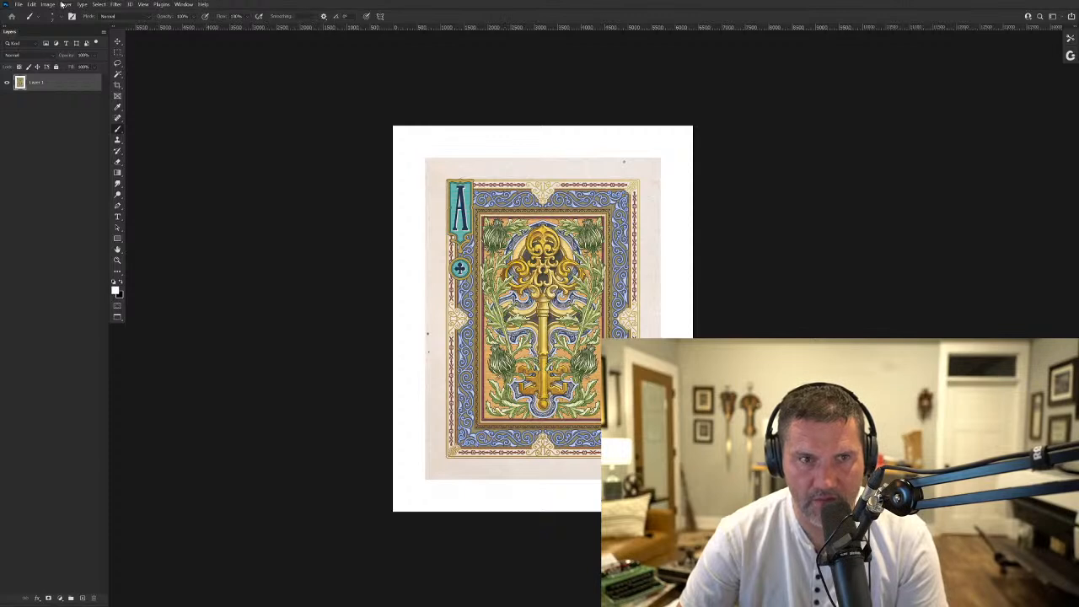
- Select the Ace of Clubs card and its paper border with the Rectangular Marquee, excluding the white margin, and copy it
left_click(120, 5)
left_click(121, 6)
left_click(128, 6)
left_click(129, 13)
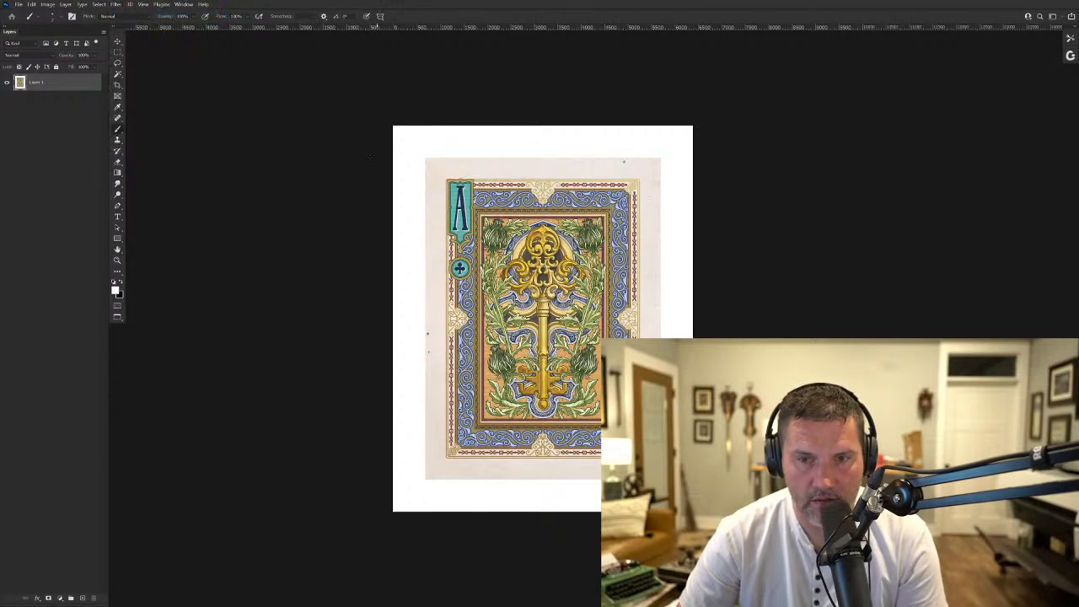
left_click(118, 52)
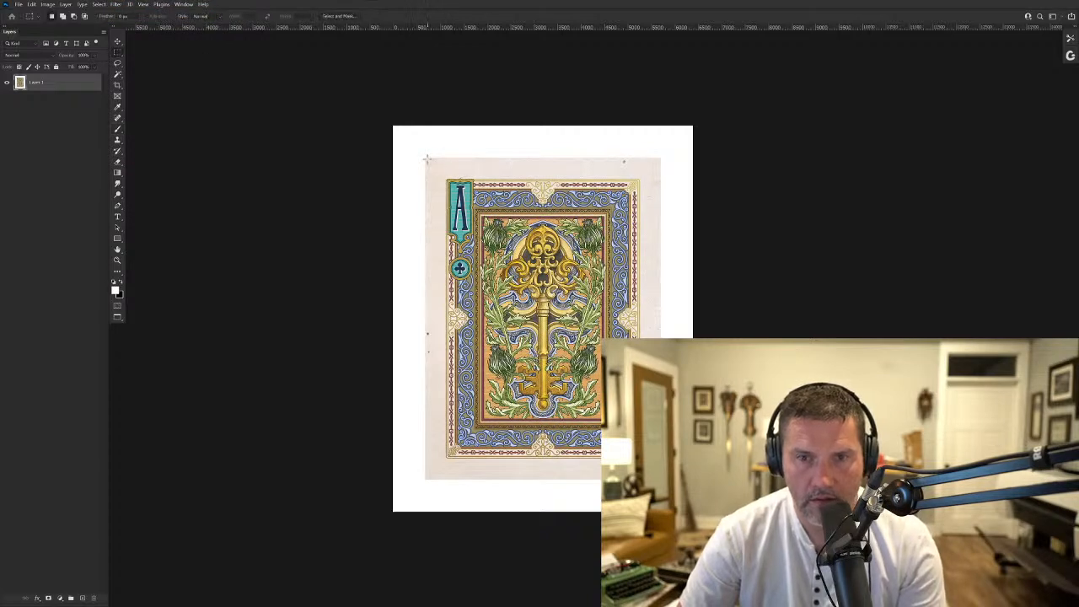
left_click_drag(426, 159, 660, 478)
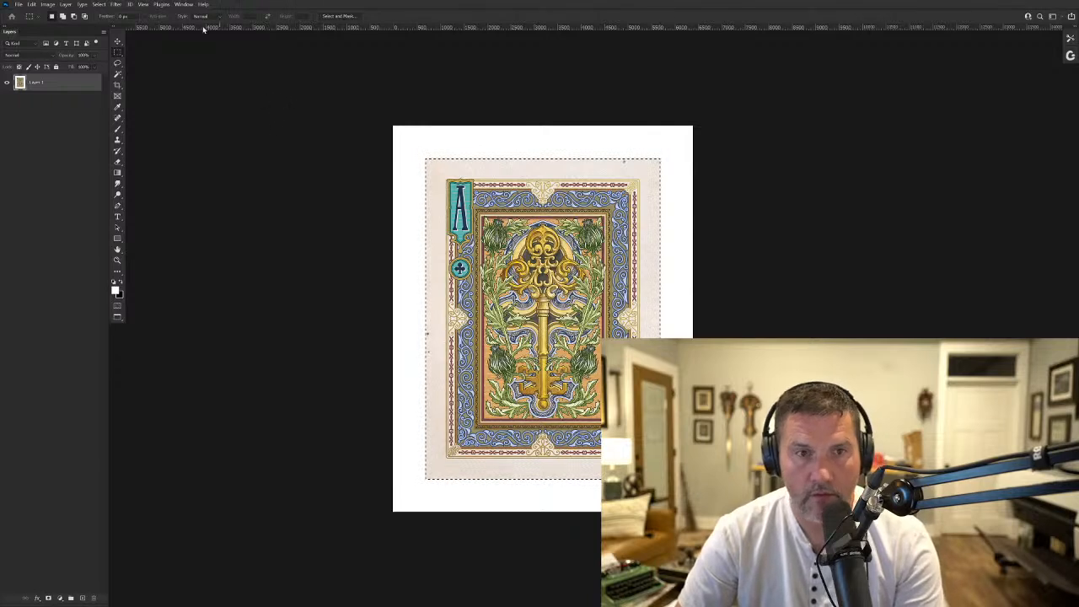
- Paste the card into AoS-18x24, rotate it 90° counterclockwise and scale it up to span the canvas width
left_click(183, 4)
left_click(203, 332)
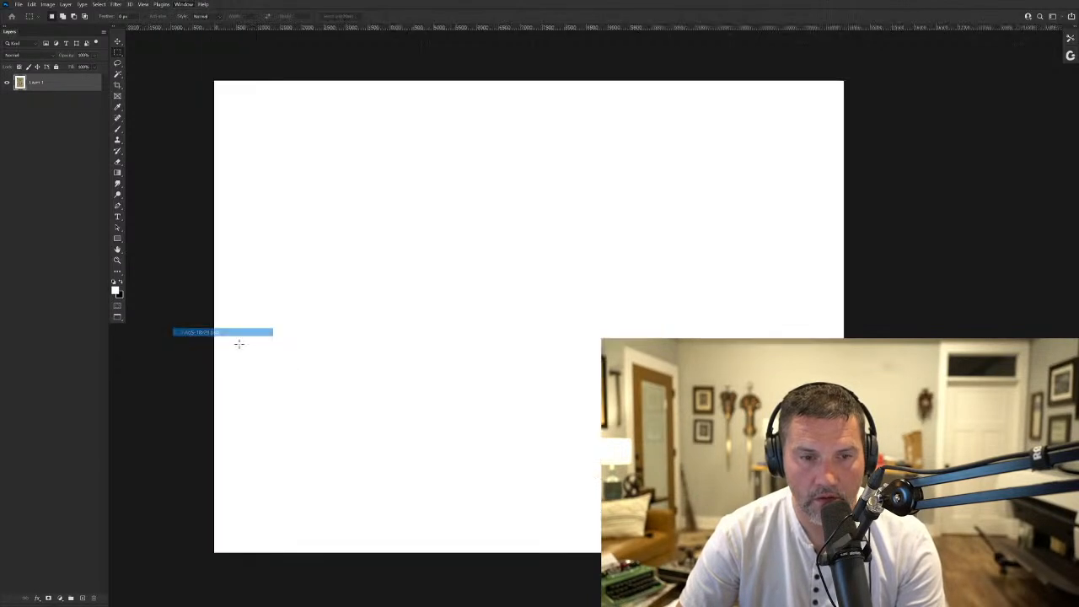
key("ctrl+v")
key("ctrl+t")
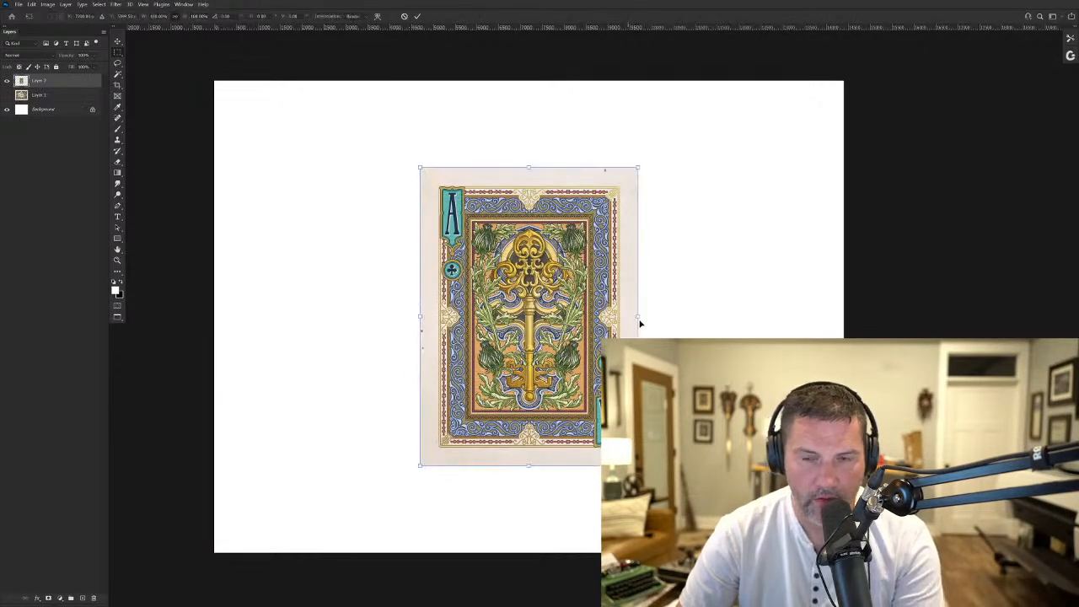
left_click_drag(653, 160, 423, 206)
left_click_drag(678, 207, 872, 123)
key("Return")
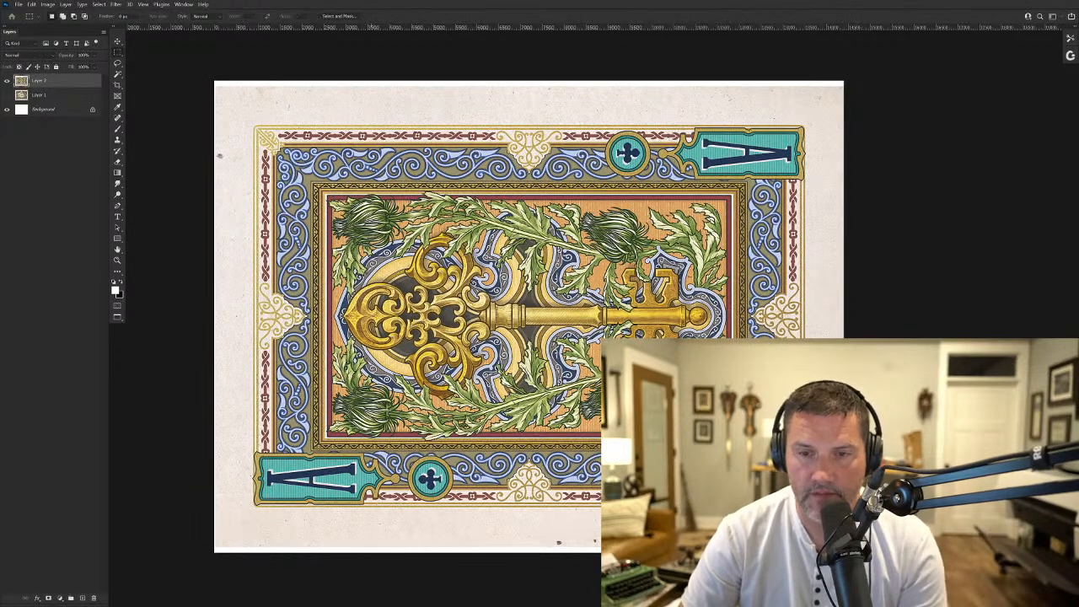
- Undo the pasted card's transform, inspect its paper edge in close view, and undo the paste
left_click_drag(447, 339, 511, 366)
key("ctrl+Tab")
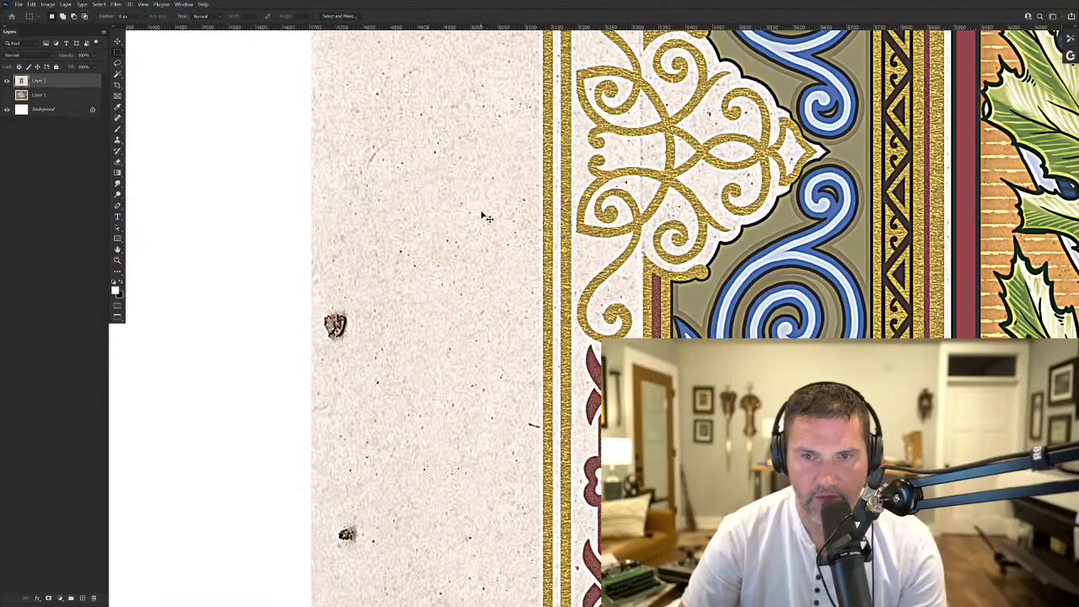
key("ctrl+Tab")
left_click_drag(513, 229, 432, 167)
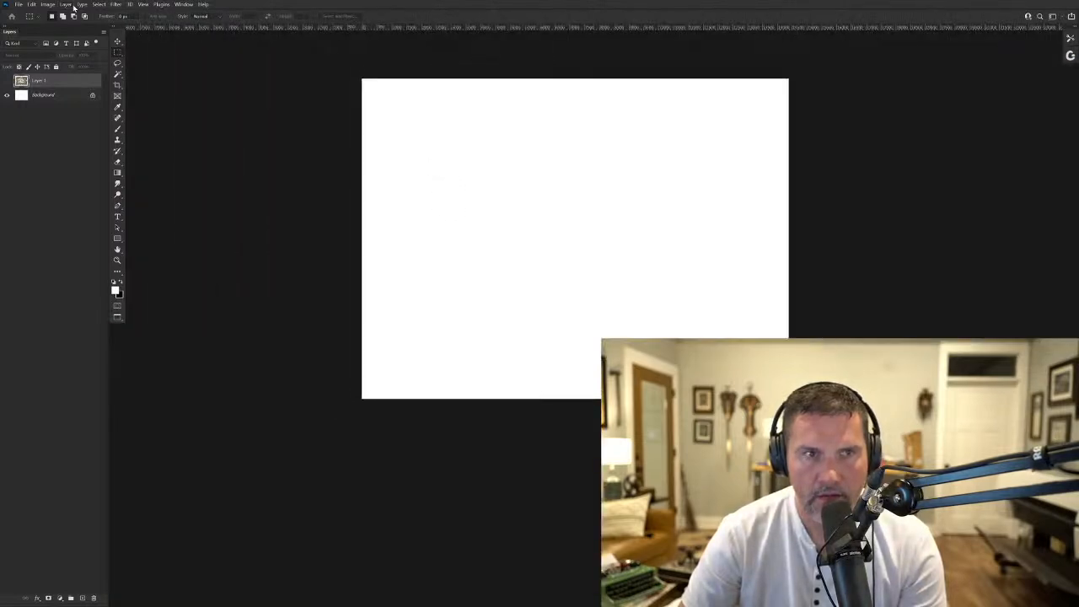
- Resample the AoS-18x24 document to a resolution of 300 pixels/inch
left_click(48, 4)
left_click(59, 62)
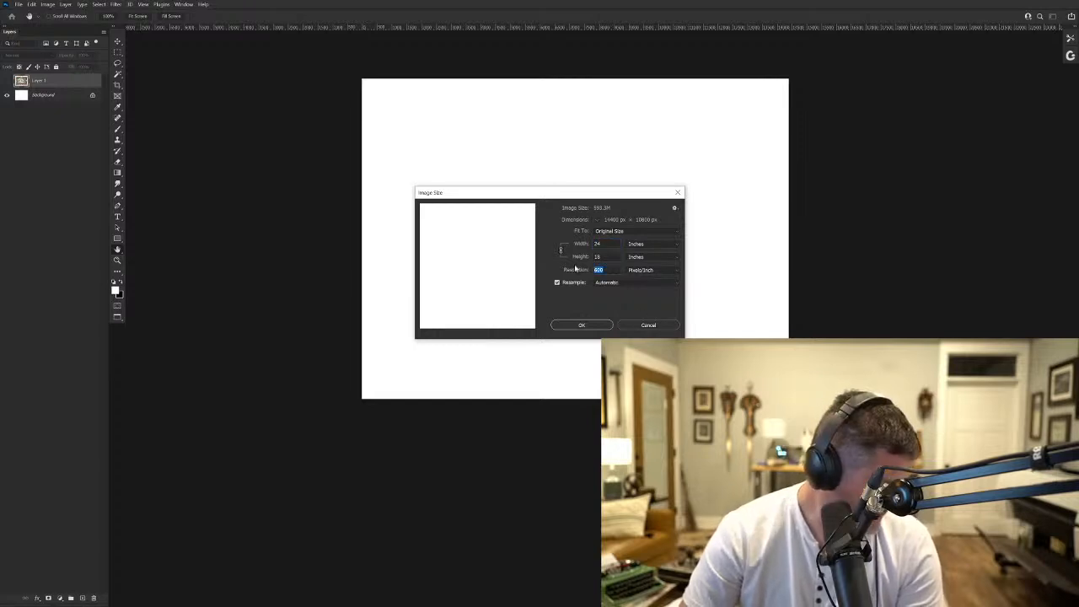
type("300")
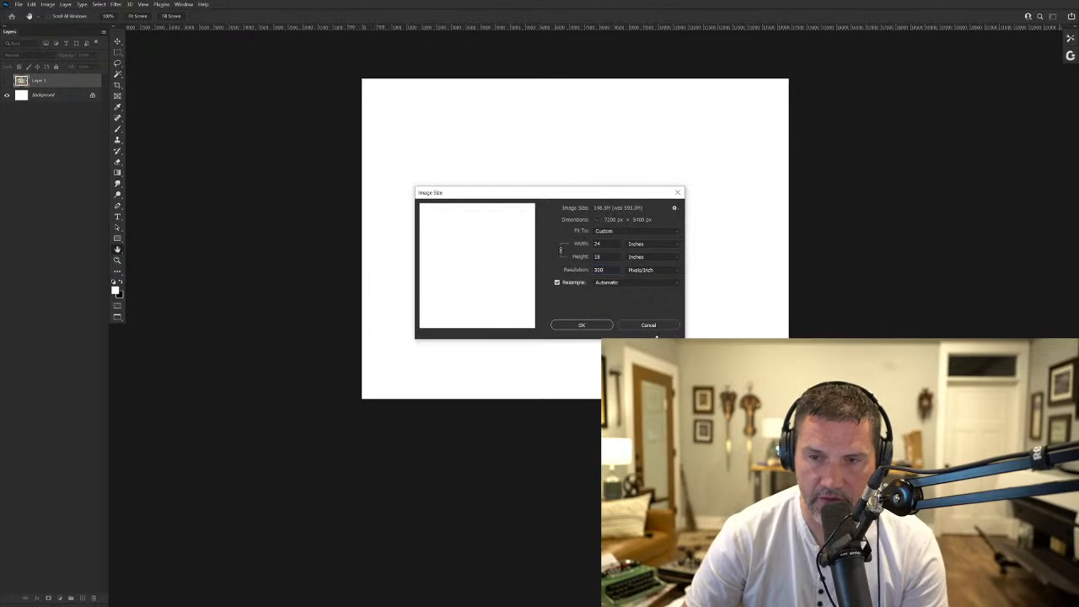
left_click(586, 326)
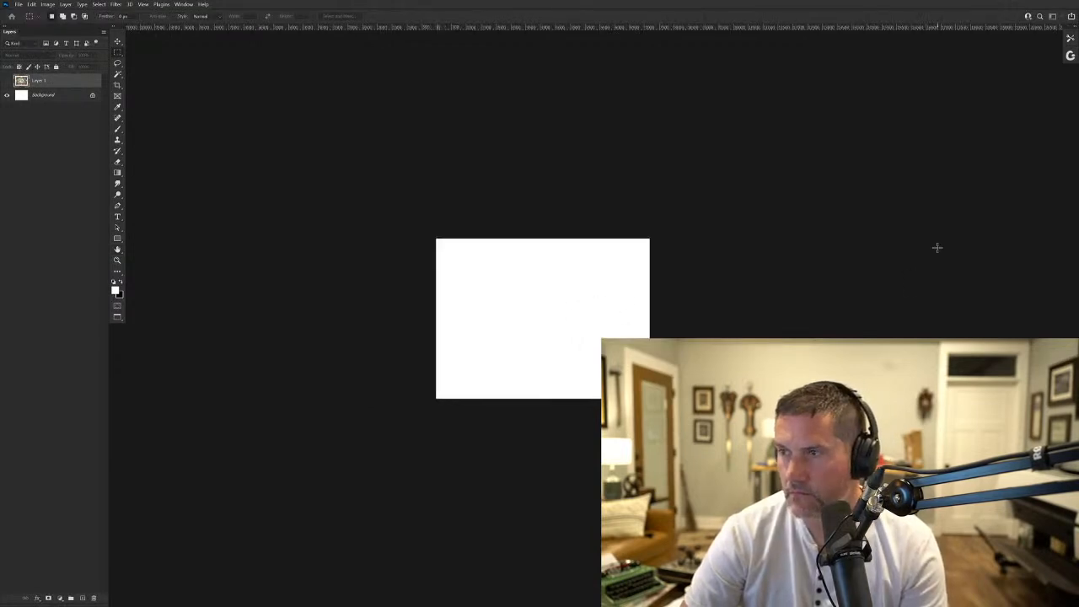
left_click_drag(580, 296, 614, 270)
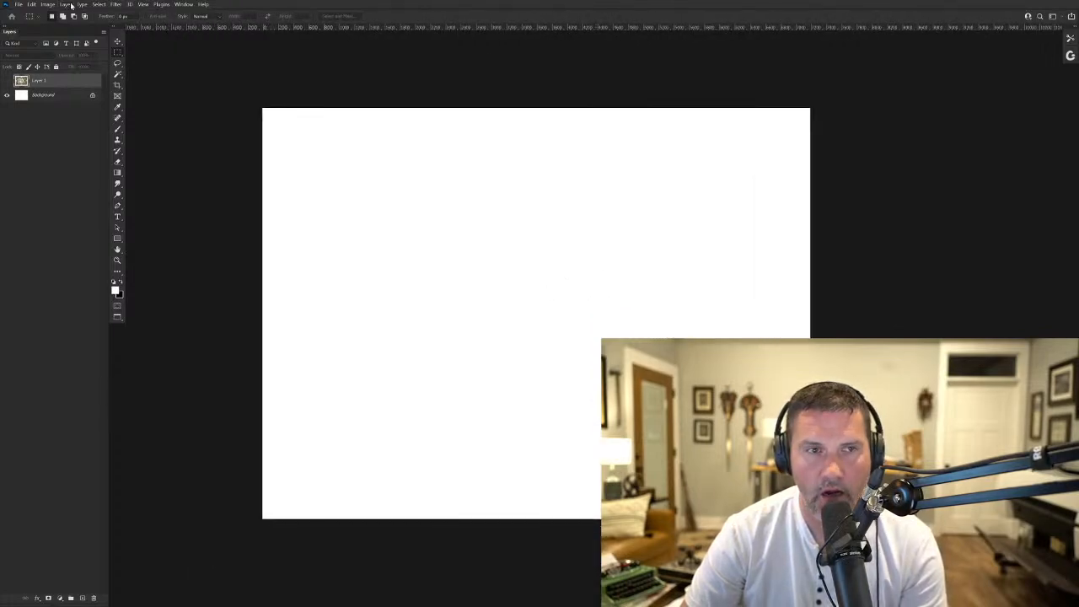
- Paste the Ace of Clubs card, rotate it 90° counterclockwise, centre it and scale it up to cover the whole canvas
key("ctrl+v")
key("ctrl+t")
left_click_drag(366, 69, 340, 433)
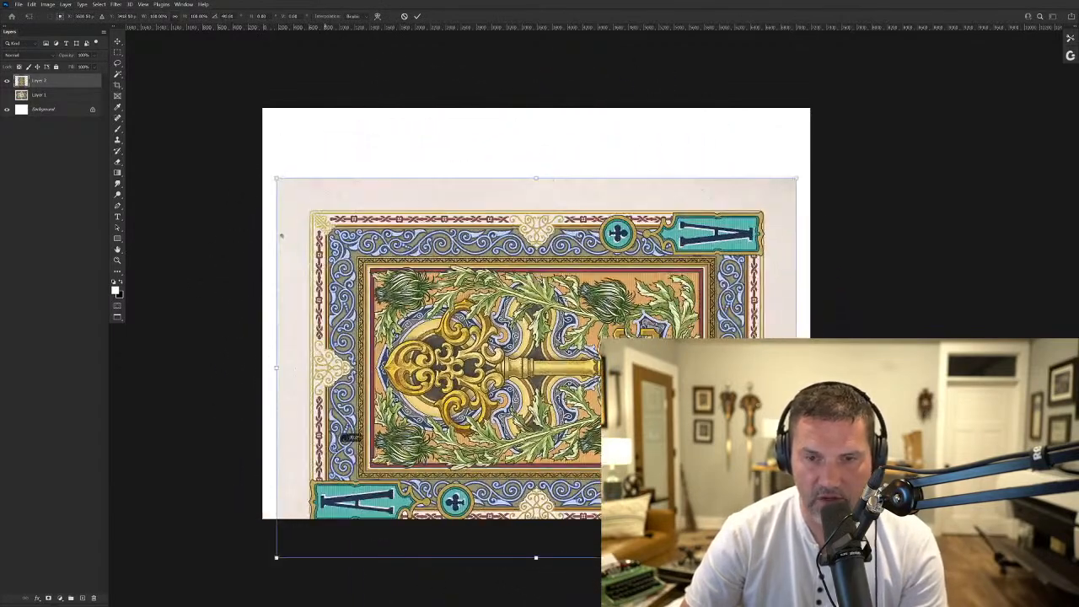
left_click_drag(459, 358, 458, 306)
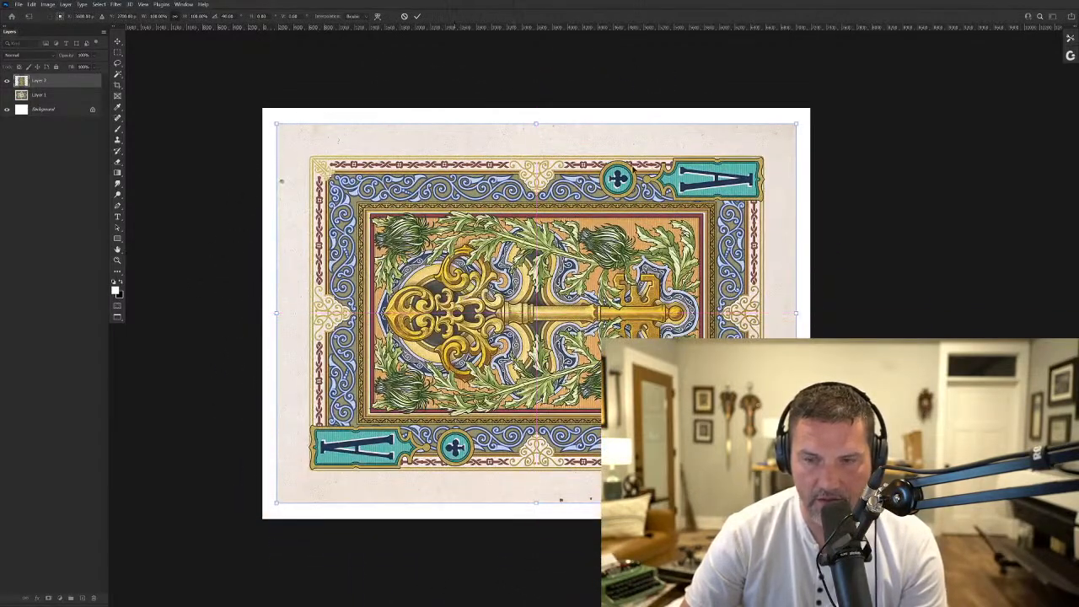
left_click_drag(795, 123, 816, 107)
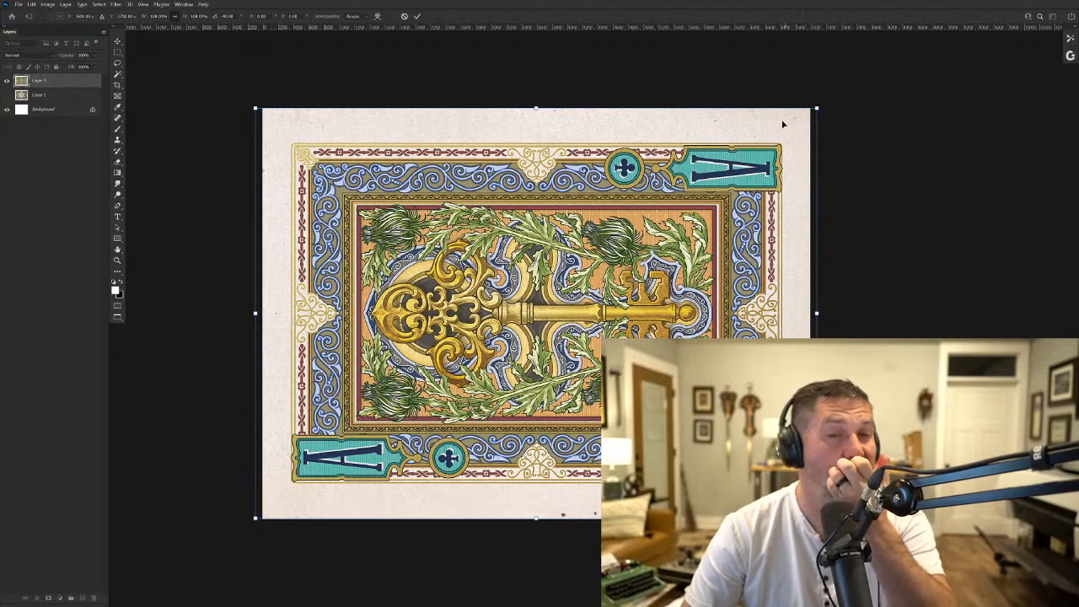
key("Return")
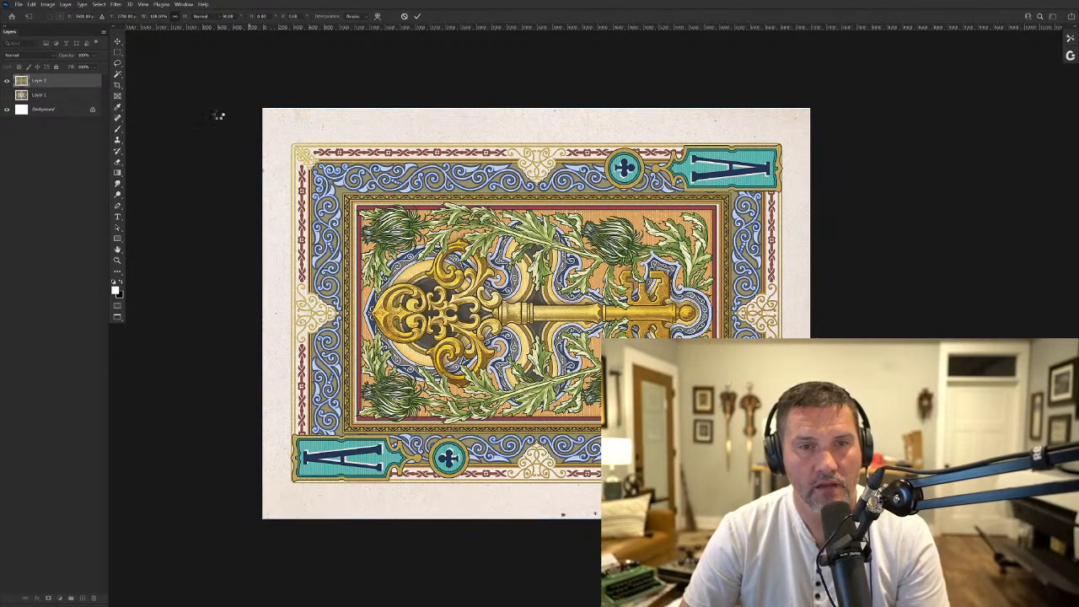
- Load the card layer's outline as a selection and ready the Clone Stamp tool with a smaller brush for the paper border
left_click(22, 83, "ctrl")
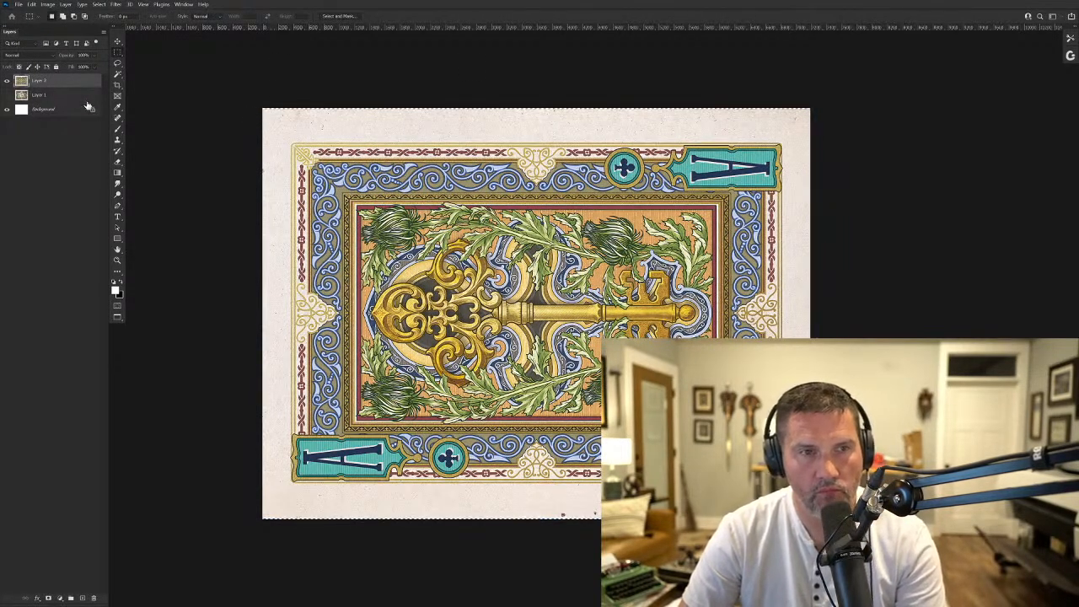
left_click(118, 140)
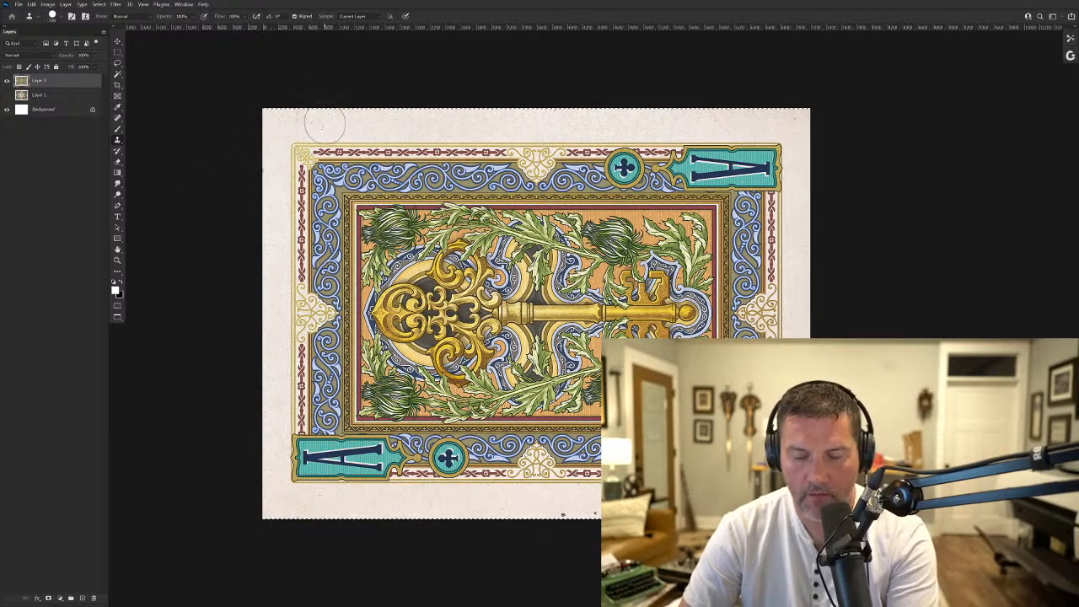
key("bracketleft")
key("bracketleft")
key("bracketleft")
key("bracketleft")
key("bracketleft")
key("bracketleft")
key("bracketleft")
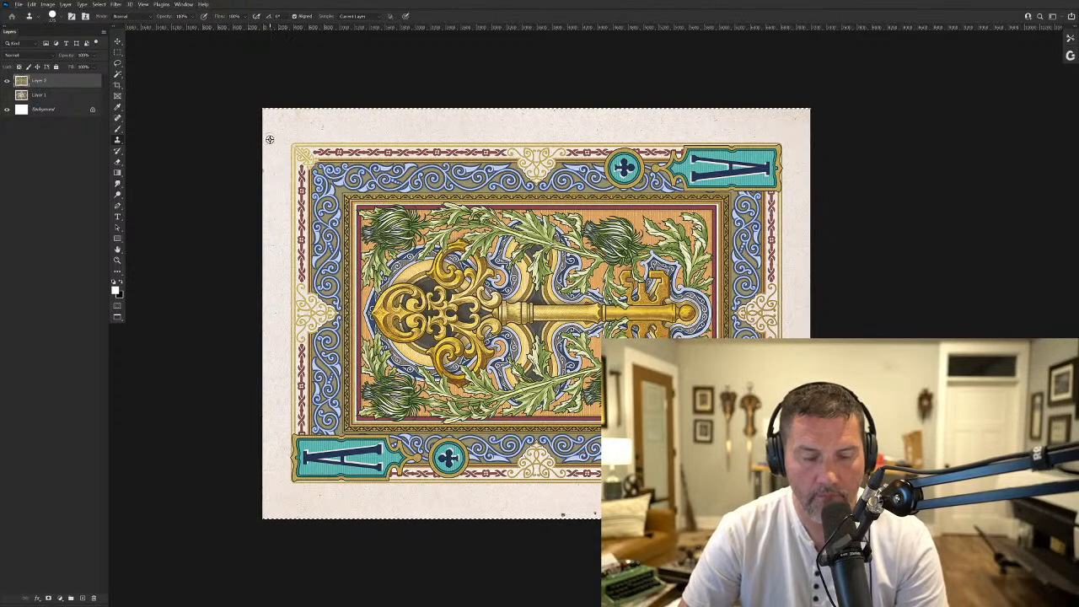
- Save the Ace of Clubs print document as a Photoshop file in the Prints folder with Maximize Compatibility on
left_click(18, 4)
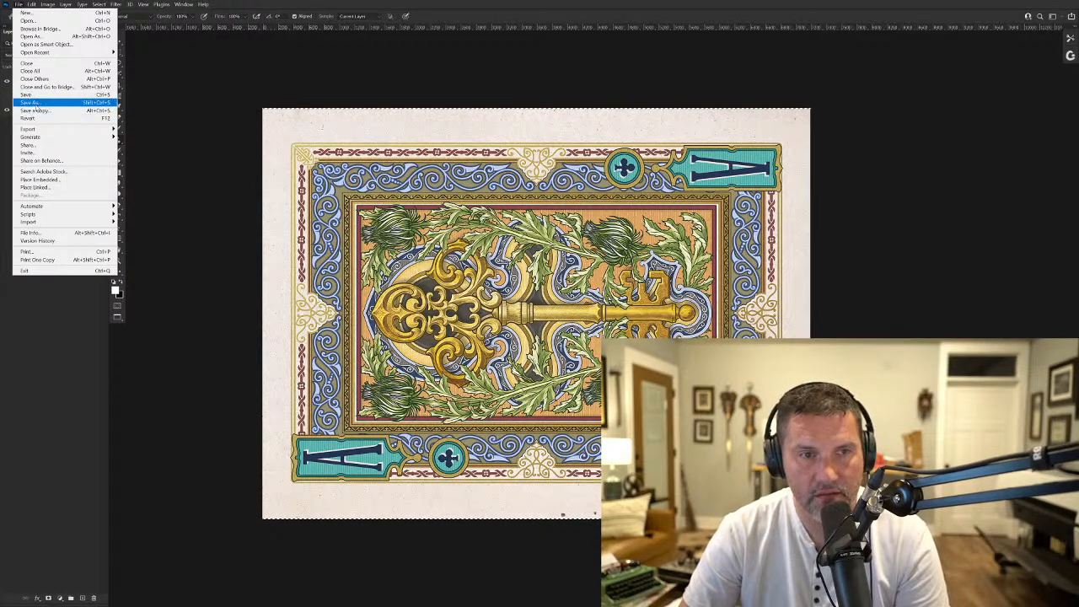
left_click(38, 111)
left_click(98, 67)
left_click(85, 378)
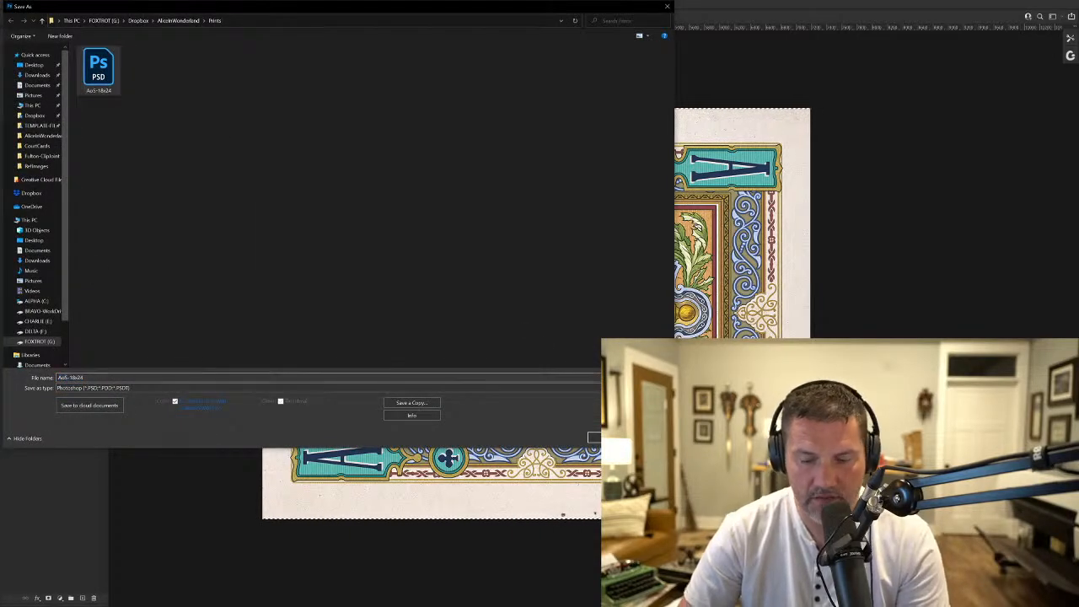
key("Return")
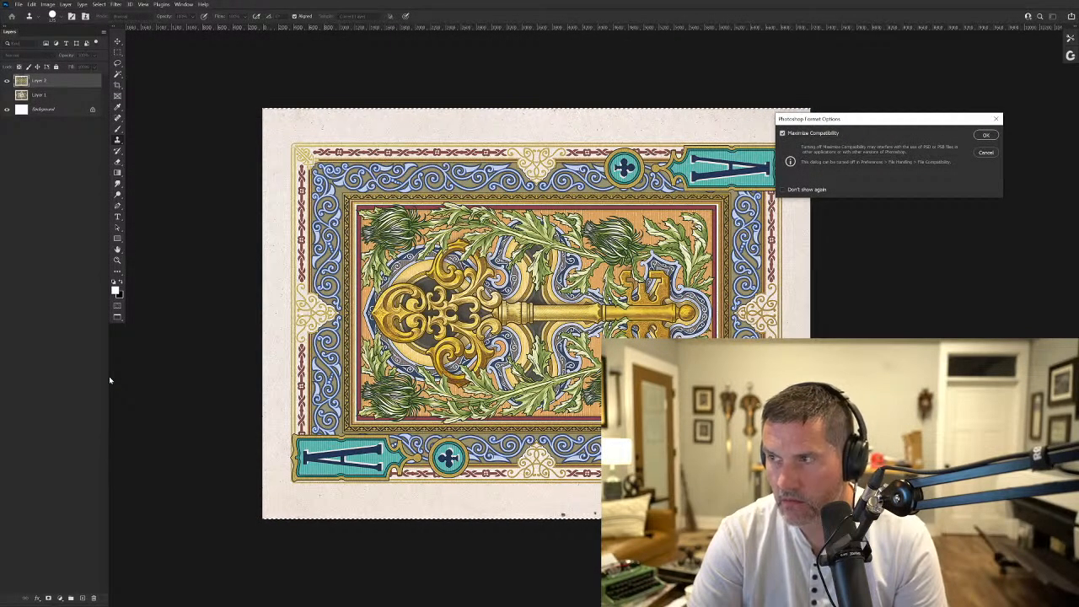
key("Return")
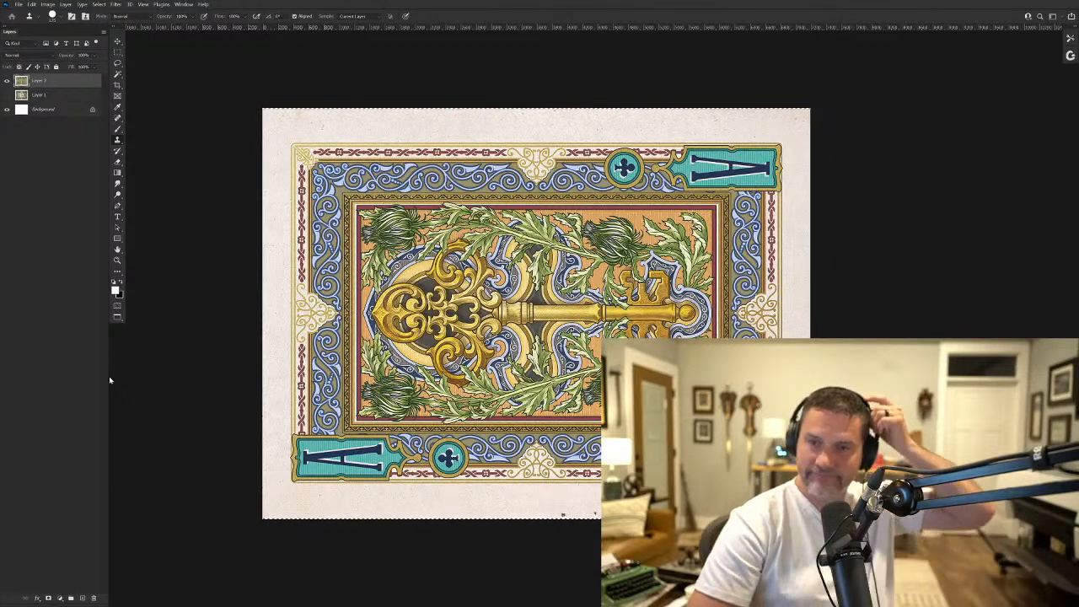
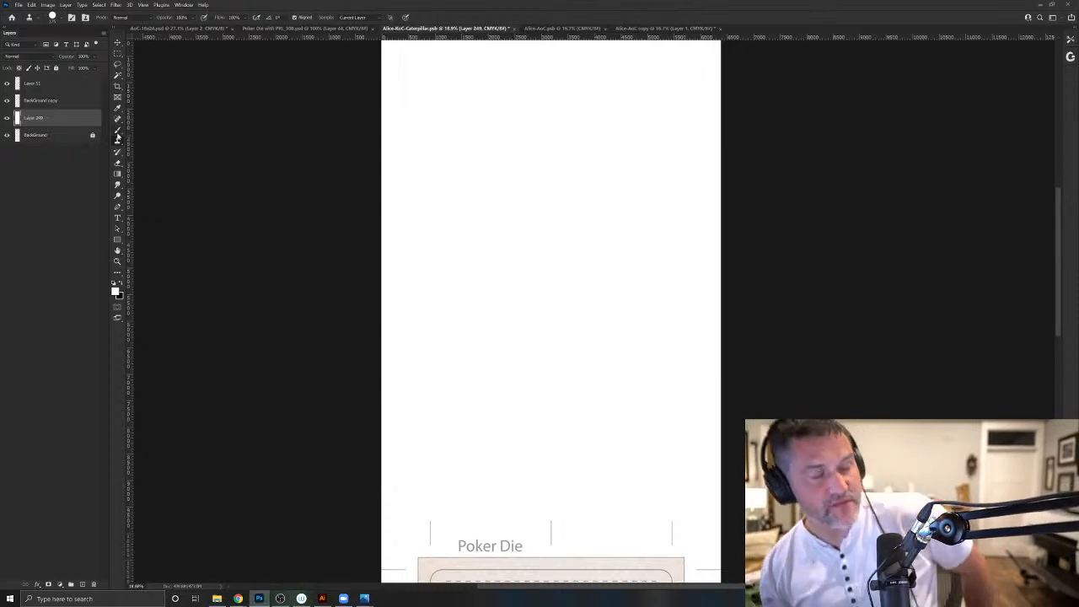
- Add a new layer above Layer 249 in the Alice-KoC-Caterpillar document and ready the Brush tool with default black foreground
left_click(83, 586)
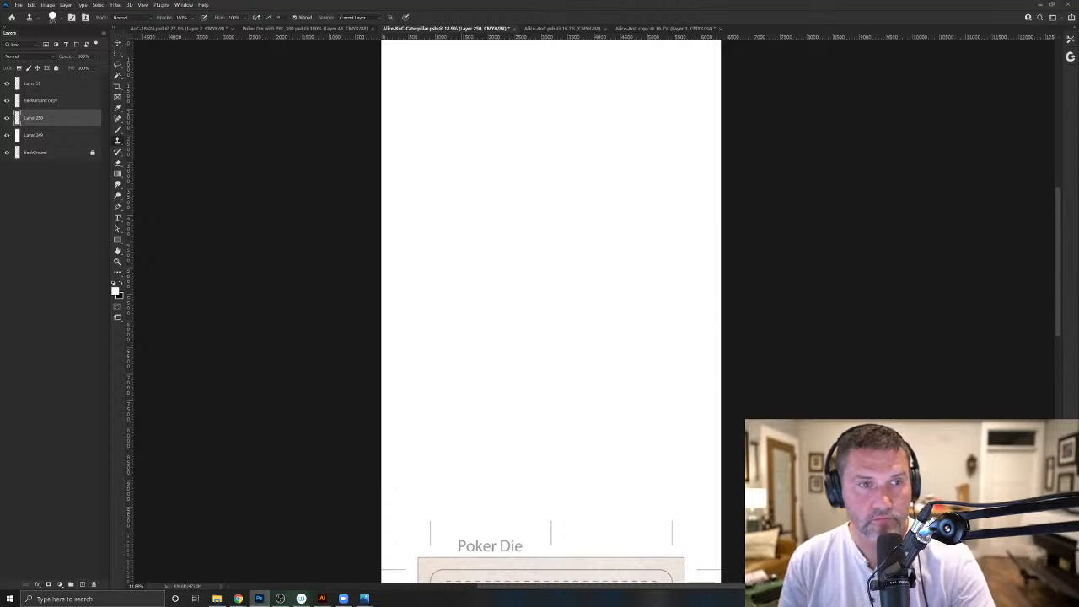
left_click(114, 284)
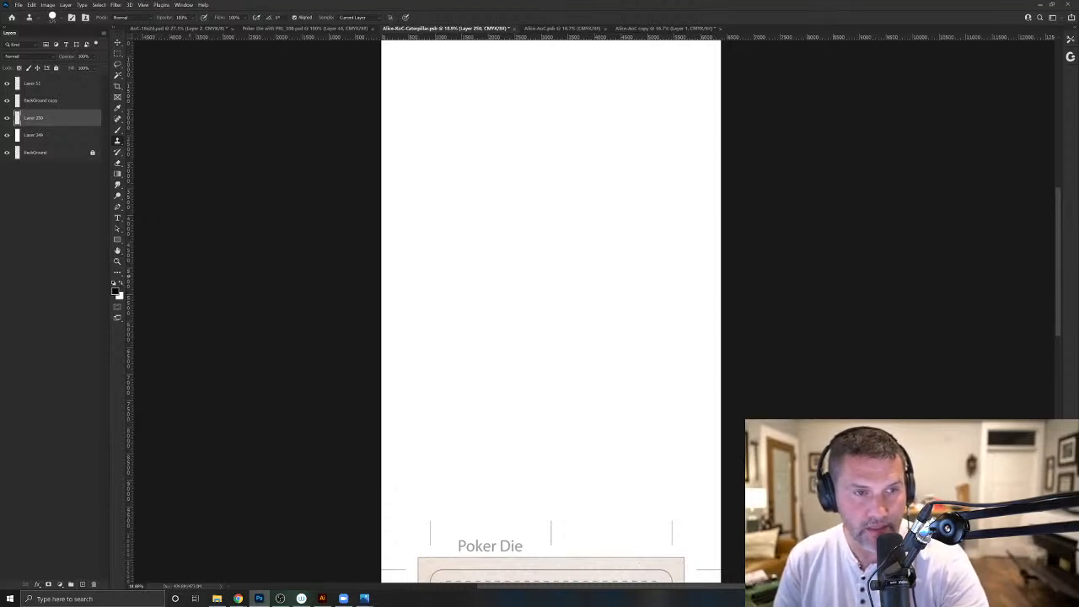
left_click(118, 131)
mouse_move(548, 362)
left_mouse_down()
mouse_move(467, 400)
mouse_move(454, 453)
left_mouse_up()
key("ctrl+z")
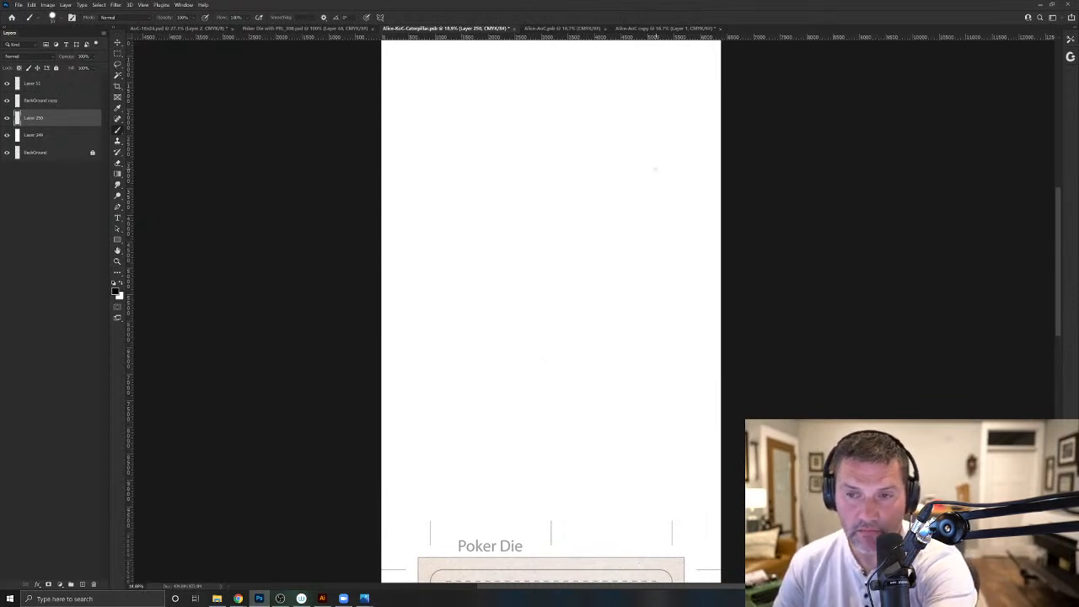
mouse_move(655, 170)
left_mouse_down()
mouse_move(654, 308)
mouse_move(446, 311)
mouse_move(444, 168)
left_mouse_up()
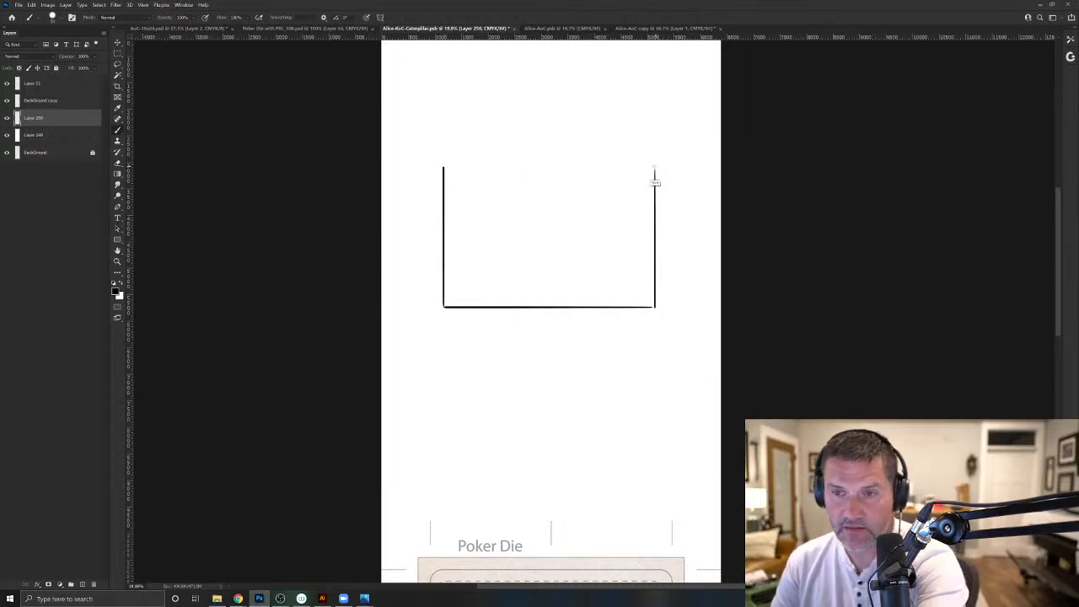
left_click_drag(655, 168, 444, 166)
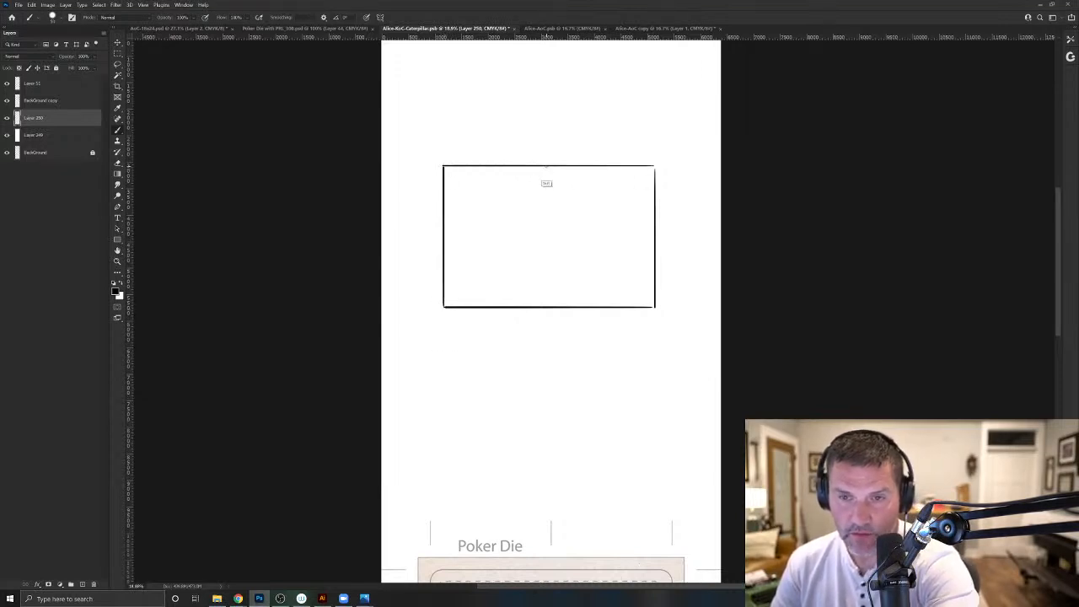
left_click_drag(546, 167, 545, 308)
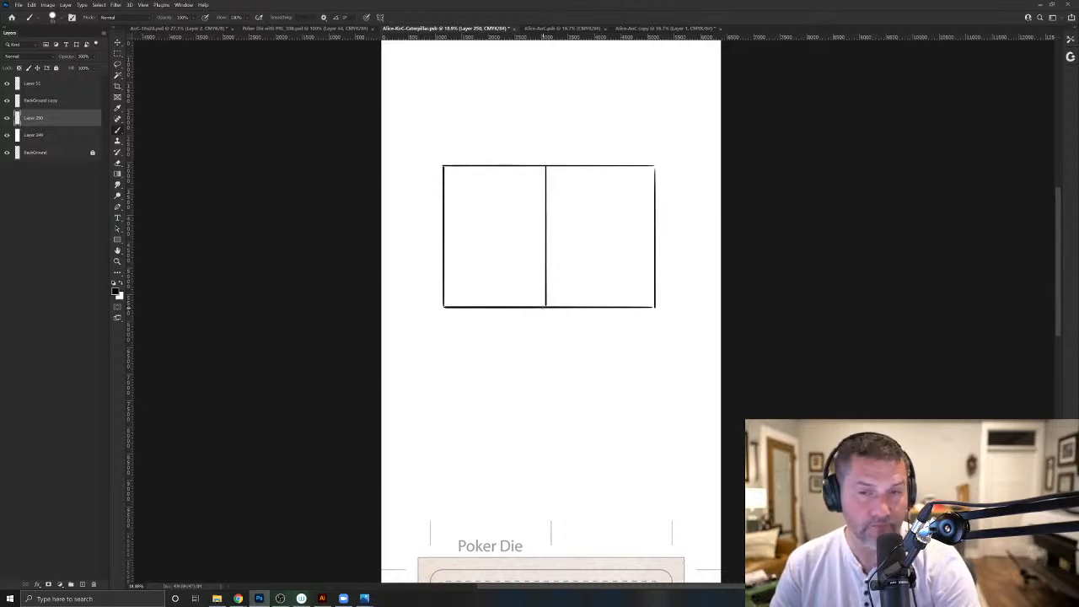
mouse_move(473, 186)
left_mouse_down()
mouse_move(620, 202)
mouse_move(618, 256)
mouse_move(591, 289)
mouse_move(513, 284)
mouse_move(462, 263)
mouse_move(469, 185)
left_mouse_up()
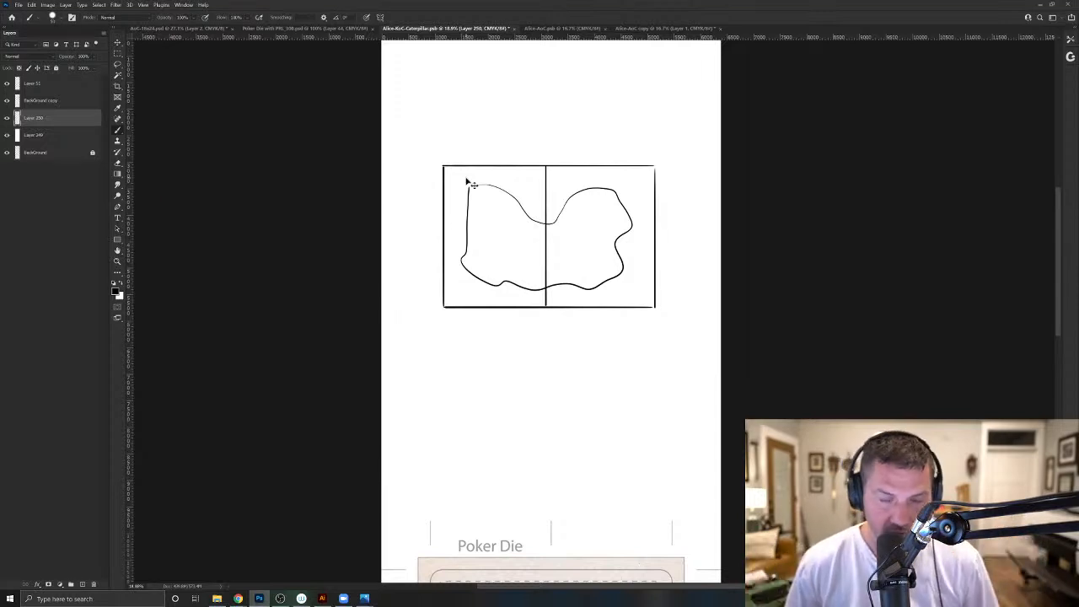
key("ctrl+z")
key("ctrl+z")
key("ctrl+z")
key("ctrl+z")
key("ctrl+z")
key("ctrl+z")
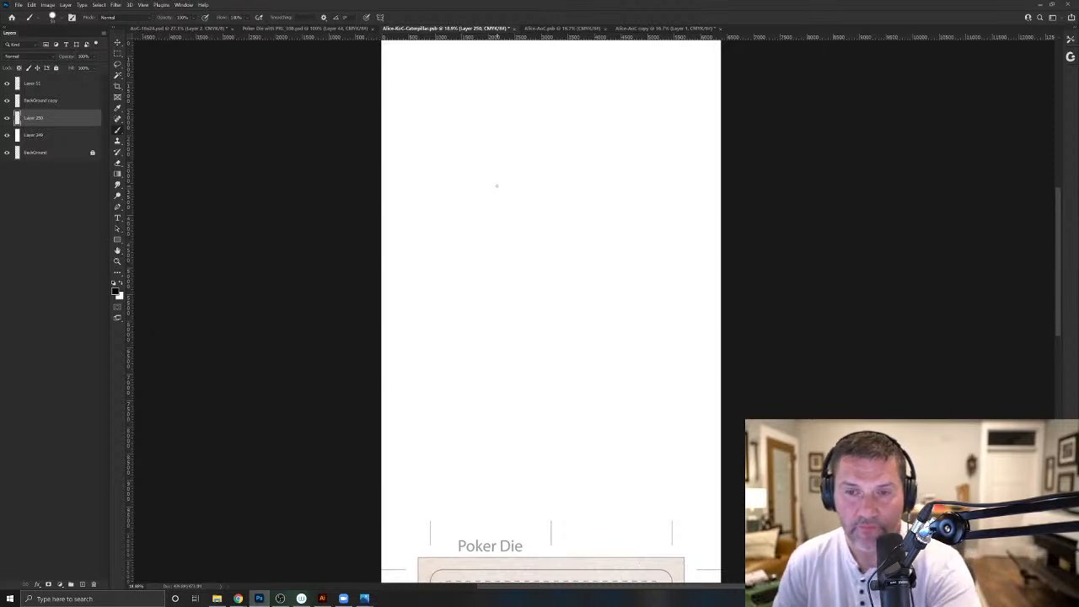
- Sketch a tall rectangular frame split by a horizontal centre line, with wavy tunnel walls inside both long sides
mouse_move(604, 173)
left_mouse_down()
mouse_move(599, 466)
mouse_move(487, 464)
mouse_move(487, 478)
mouse_move(484, 175)
mouse_move(596, 172)
mouse_move(488, 171)
left_mouse_up()
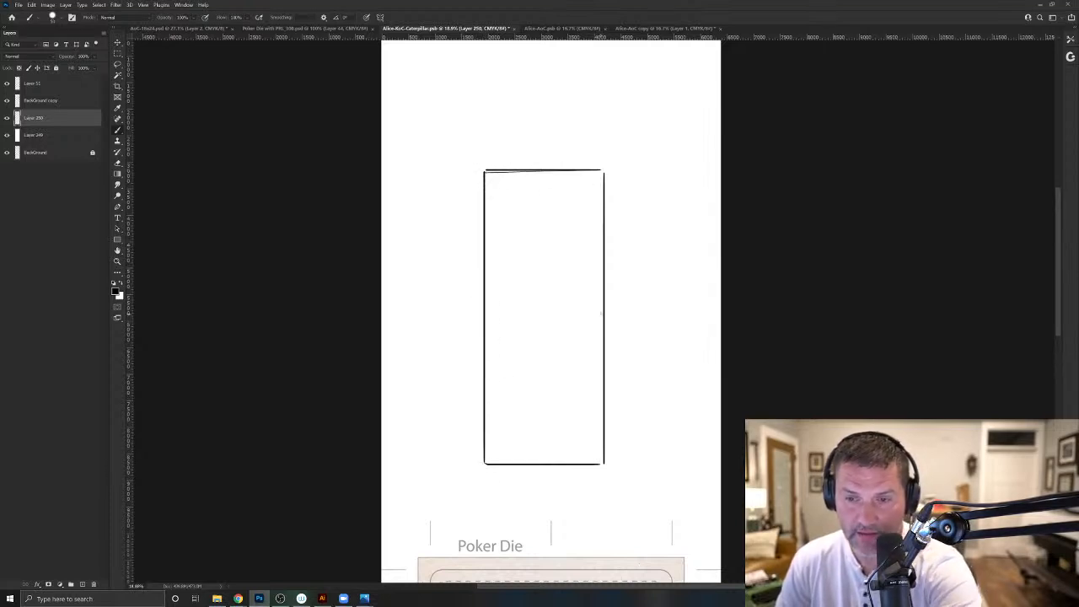
left_click_drag(601, 312, 488, 310)
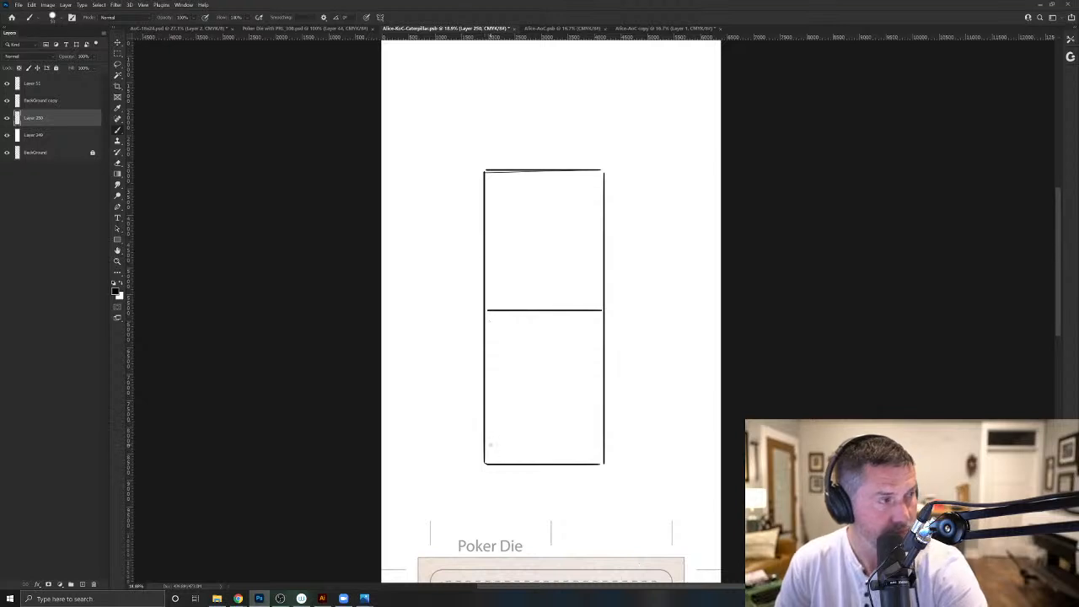
mouse_move(596, 172)
left_mouse_down()
mouse_move(588, 264)
mouse_move(597, 463)
left_mouse_up()
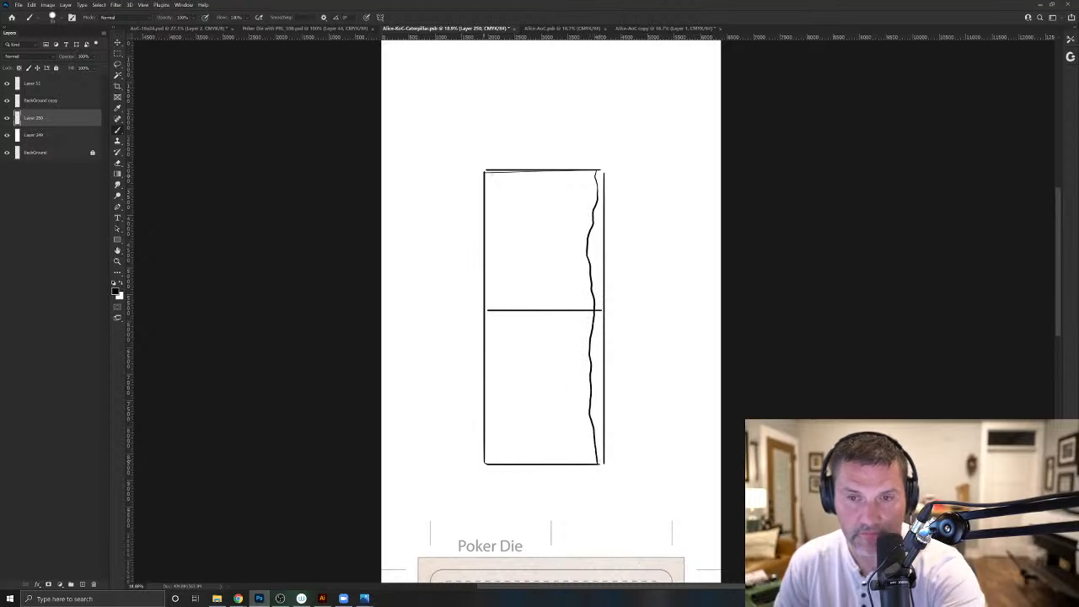
mouse_move(493, 172)
left_mouse_down()
mouse_move(505, 364)
mouse_move(490, 464)
left_mouse_up()
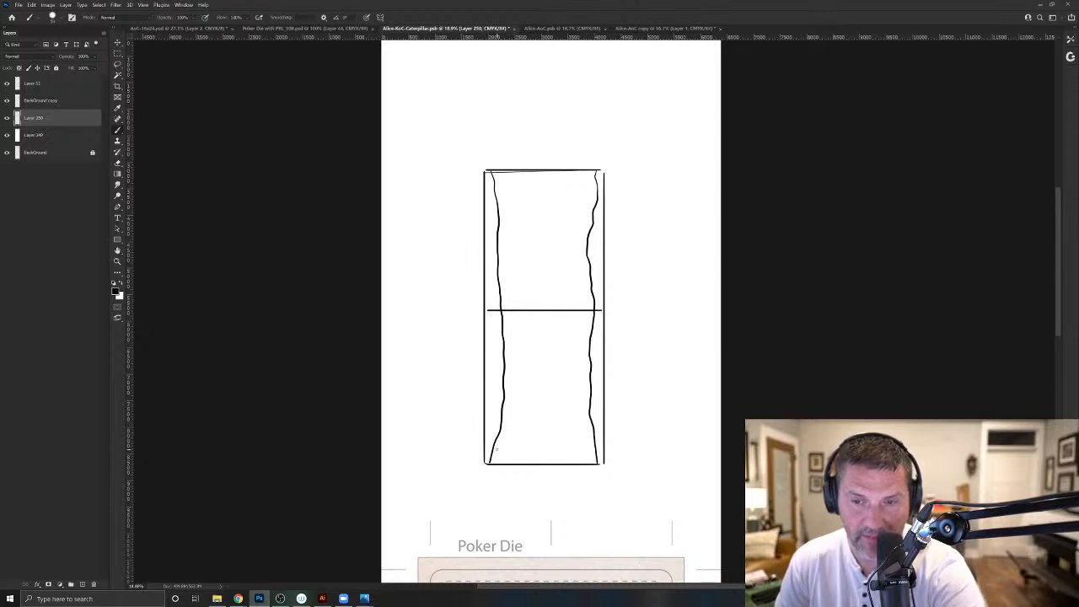
- Sketch Alice falling at the frame's centre line, with raised arms, a skirt and legs
mouse_move(563, 267)
left_mouse_down()
mouse_move(552, 281)
mouse_move(563, 265)
mouse_move(569, 286)
mouse_move(550, 273)
mouse_move(555, 265)
mouse_move(547, 324)
mouse_move(540, 292)
mouse_move(563, 282)
mouse_move(574, 258)
mouse_move(568, 285)
mouse_move(546, 266)
mouse_move(540, 235)
mouse_move(538, 245)
left_mouse_up()
mouse_move(559, 305)
left_mouse_down()
mouse_move(521, 319)
mouse_move(544, 344)
mouse_move(556, 319)
mouse_move(532, 366)
left_mouse_up()
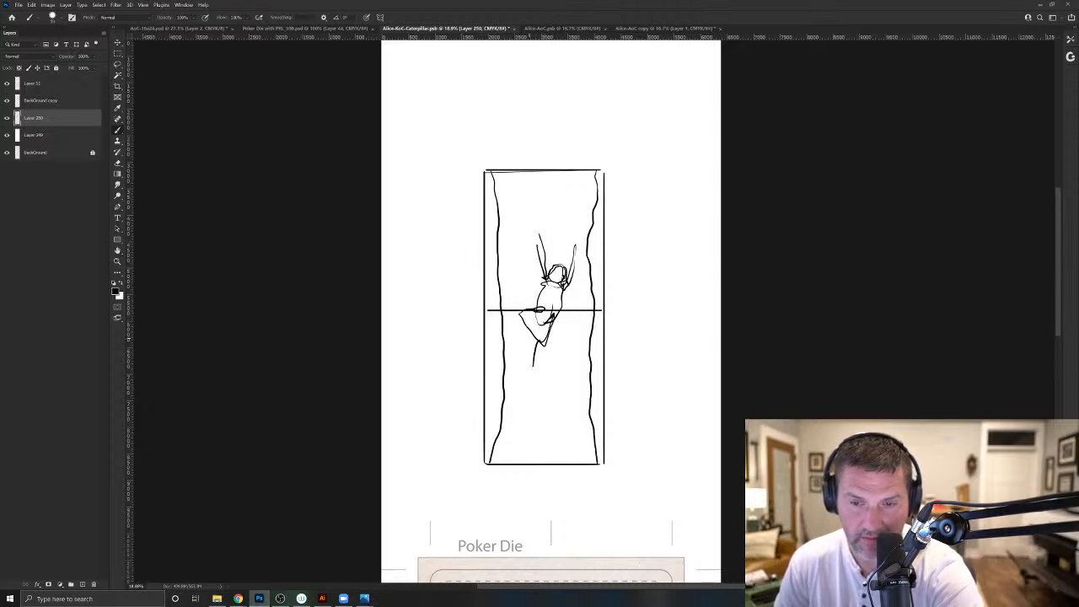
mouse_move(528, 318)
left_mouse_down()
mouse_move(523, 361)
mouse_move(532, 332)
mouse_move(535, 367)
left_mouse_up()
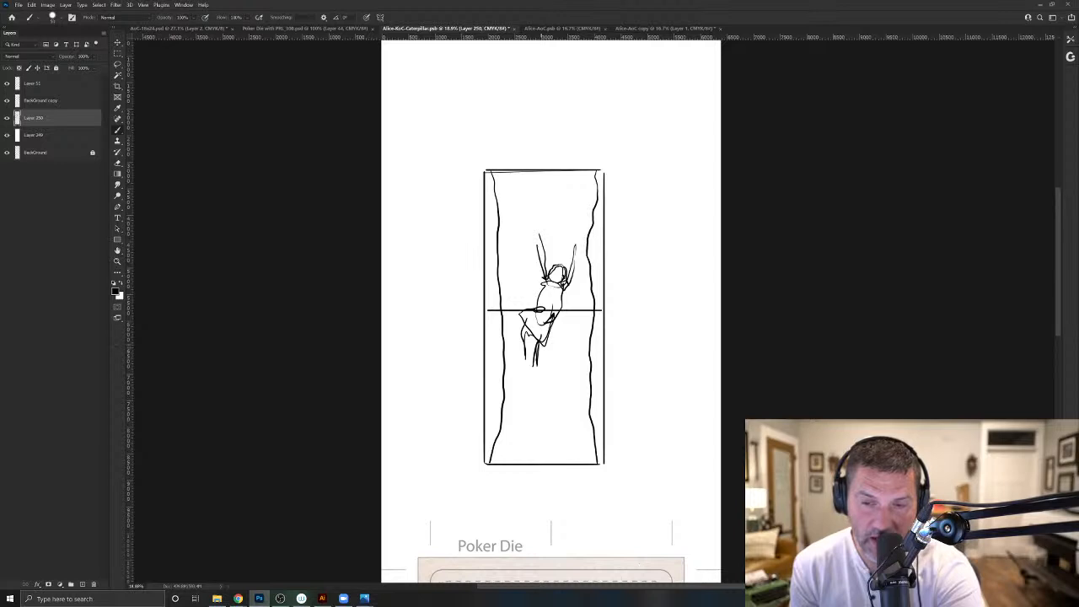
left_click_drag(545, 273, 537, 231)
- Draw rows of short hatch strokes along the inside of the frame's upper and lower edges
mouse_move(573, 177)
left_mouse_down()
mouse_move(592, 173)
mouse_move(584, 201)
mouse_move(548, 198)
left_mouse_up()
mouse_move(543, 175)
left_mouse_down()
mouse_move(541, 198)
mouse_move(531, 198)
left_mouse_up()
mouse_move(523, 175)
left_mouse_down()
mouse_move(522, 194)
mouse_move(507, 196)
left_mouse_up()
left_click_drag(543, 170, 535, 181)
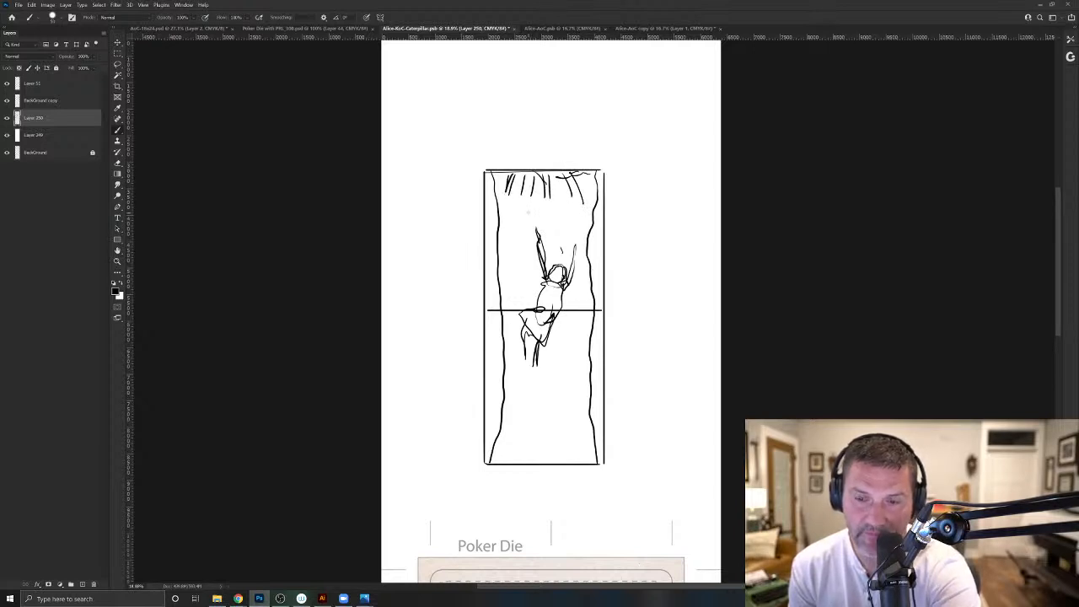
left_click_drag(580, 463, 573, 437)
mouse_move(570, 462)
left_mouse_down()
mouse_move(569, 434)
mouse_move(545, 434)
left_mouse_up()
mouse_move(535, 462)
left_mouse_down()
mouse_move(534, 436)
mouse_move(524, 436)
left_mouse_up()
left_click_drag(513, 462, 512, 437)
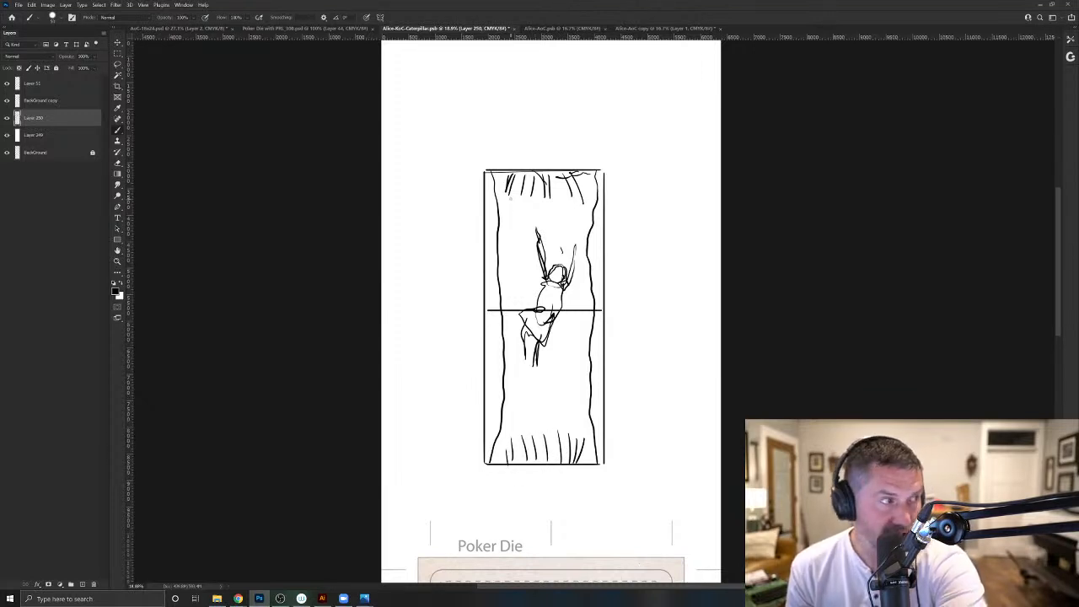
- Hand-letter "REAL WORLD" above the sketched frame
left_click_drag(493, 142, 492, 162)
mouse_move(493, 143)
left_mouse_down()
mouse_move(495, 155)
mouse_move(521, 159)
left_mouse_up()
left_click_drag(515, 154, 557, 151)
mouse_move(562, 157)
left_mouse_down()
mouse_move(568, 148)
mouse_move(574, 159)
left_mouse_up()
left_click_drag(576, 147, 583, 159)
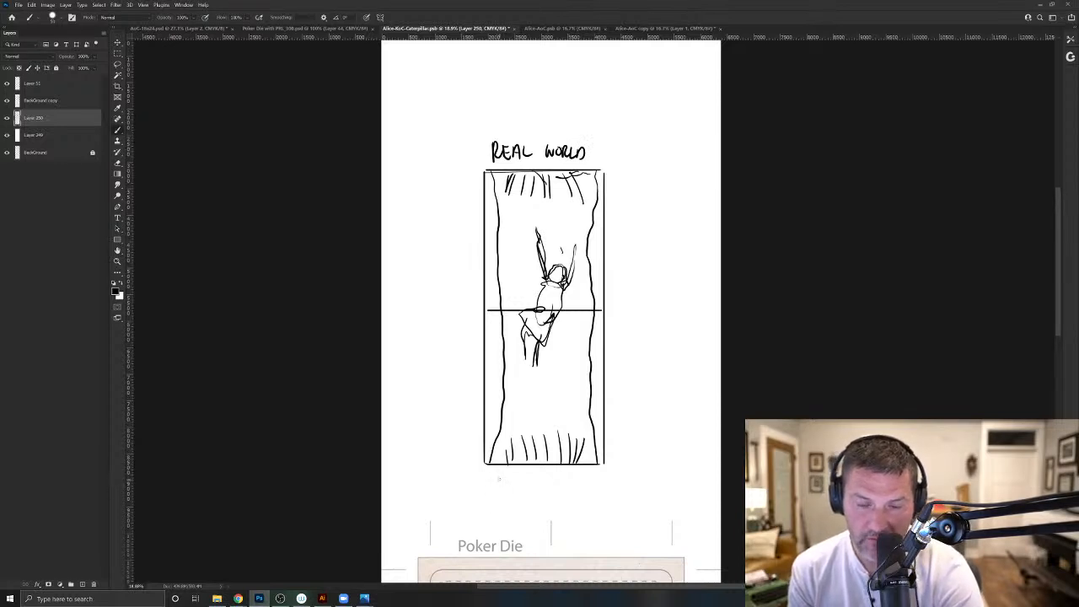
- Hand-letter "ALICE LAND" below the sketched frame
mouse_move(499, 486)
left_mouse_down()
mouse_move(502, 469)
mouse_move(506, 486)
left_mouse_up()
left_click_drag(500, 479, 522, 484)
mouse_move(533, 474)
left_mouse_down()
mouse_move(529, 484)
mouse_move(537, 478)
left_mouse_up()
left_click_drag(527, 472, 570, 485)
mouse_move(571, 485)
left_mouse_down()
mouse_move(572, 473)
mouse_move(577, 484)
left_mouse_up()
left_click_drag(576, 484, 578, 473)
left_click_drag(578, 473, 579, 484)
left_click_drag(579, 473, 579, 484)
- Sketch small floating objects inside the tunnel around Alice, in both the upper and lower halves
left_click_drag(519, 224, 515, 244)
left_click_drag(518, 224, 517, 248)
mouse_move(569, 291)
left_mouse_down()
mouse_move(580, 323)
mouse_move(575, 344)
mouse_move(566, 294)
mouse_move(573, 343)
mouse_move(567, 394)
left_mouse_up()
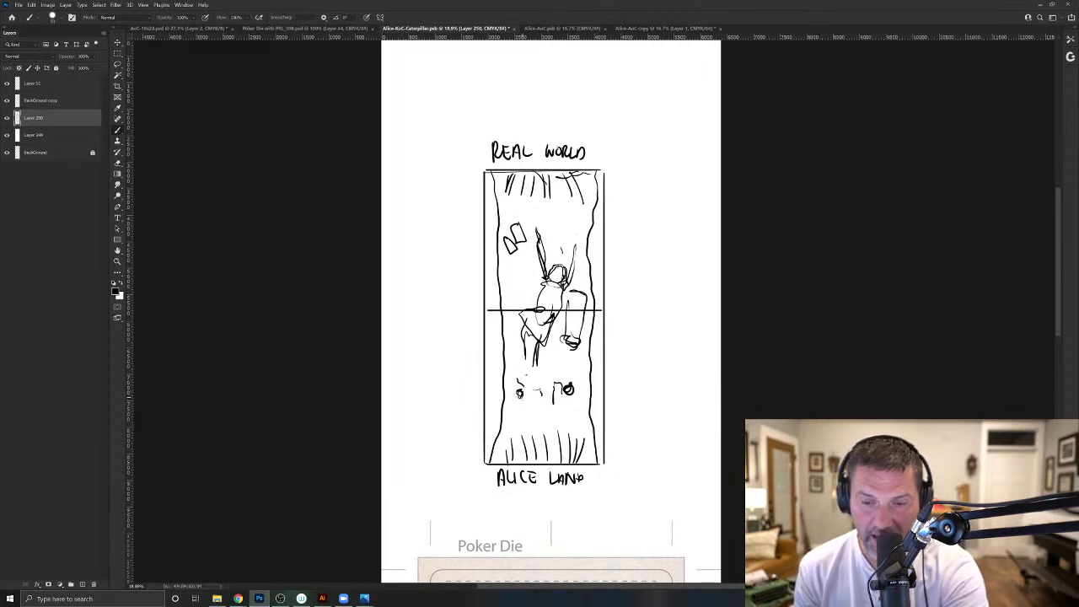
left_click_drag(520, 396, 518, 409)
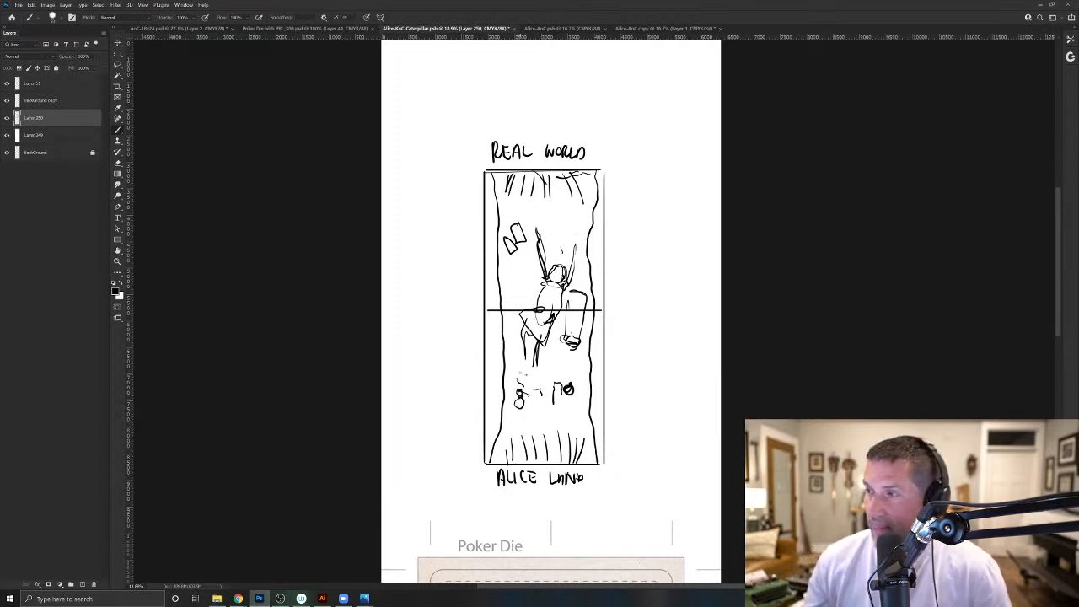
- Switch to Chrome and view the WDCC Disney figure picture in the image results for "alice in wonderland falling down the rabbit hole"
scroll(550, 312, "up", 1)
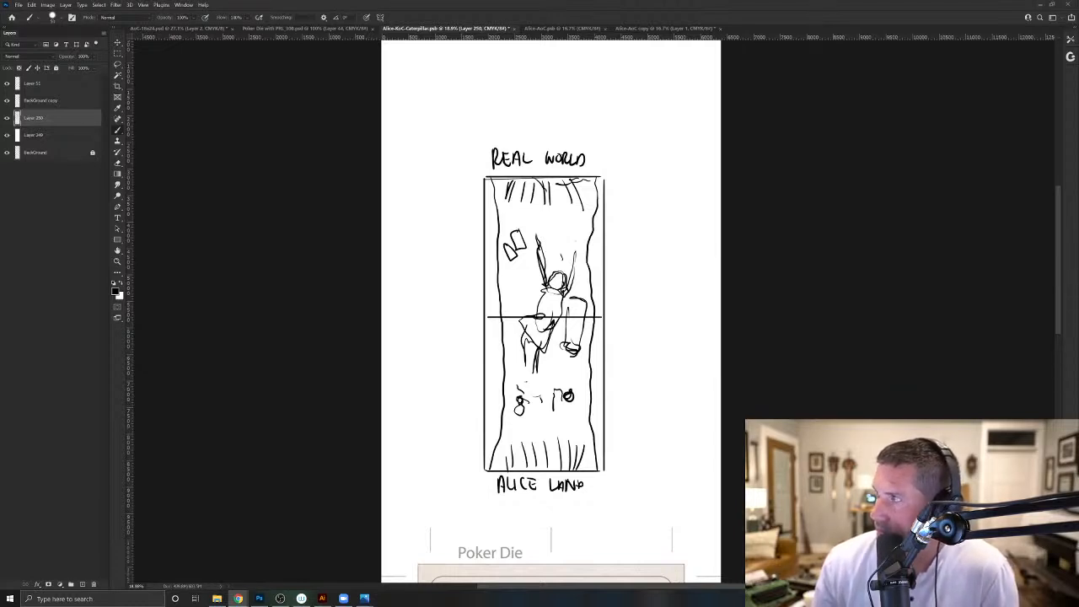
left_click_drag(1078, 66, 619, 61)
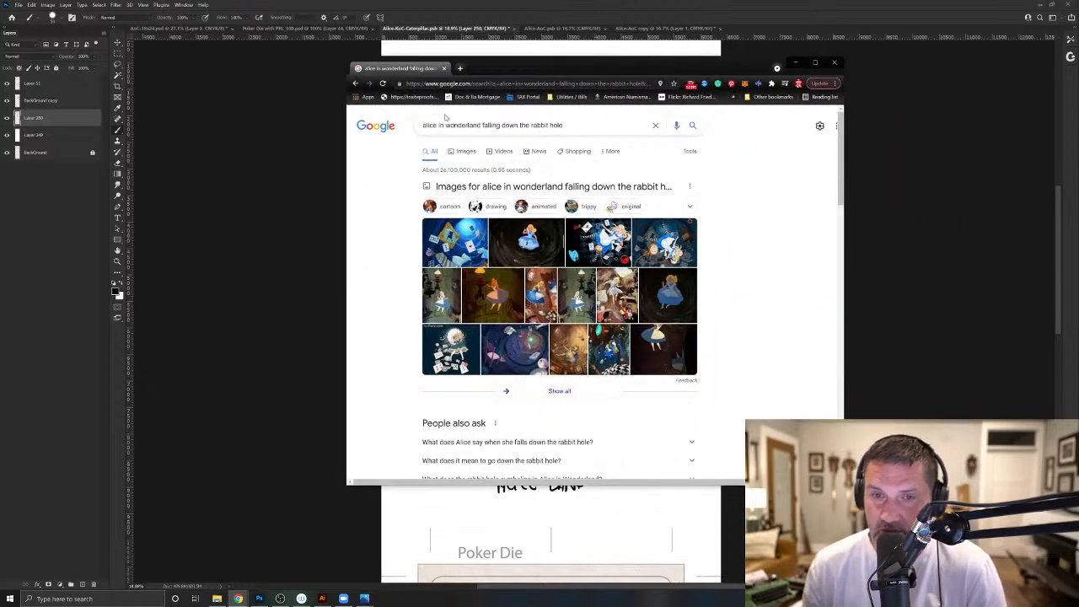
scroll(457, 181, "down", 1)
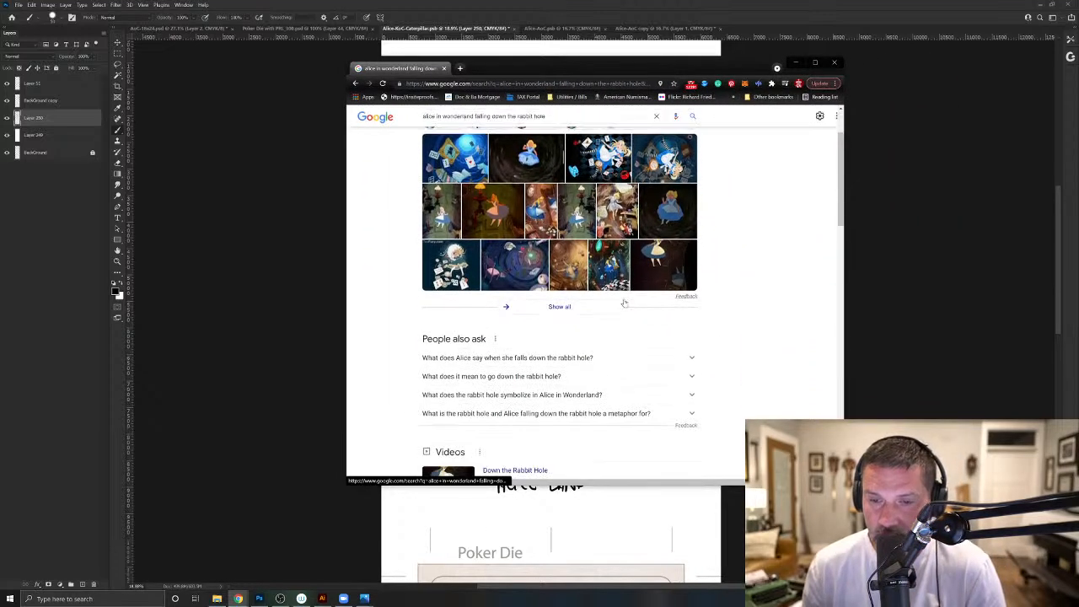
scroll(456, 210, "up", 1)
left_click(463, 152)
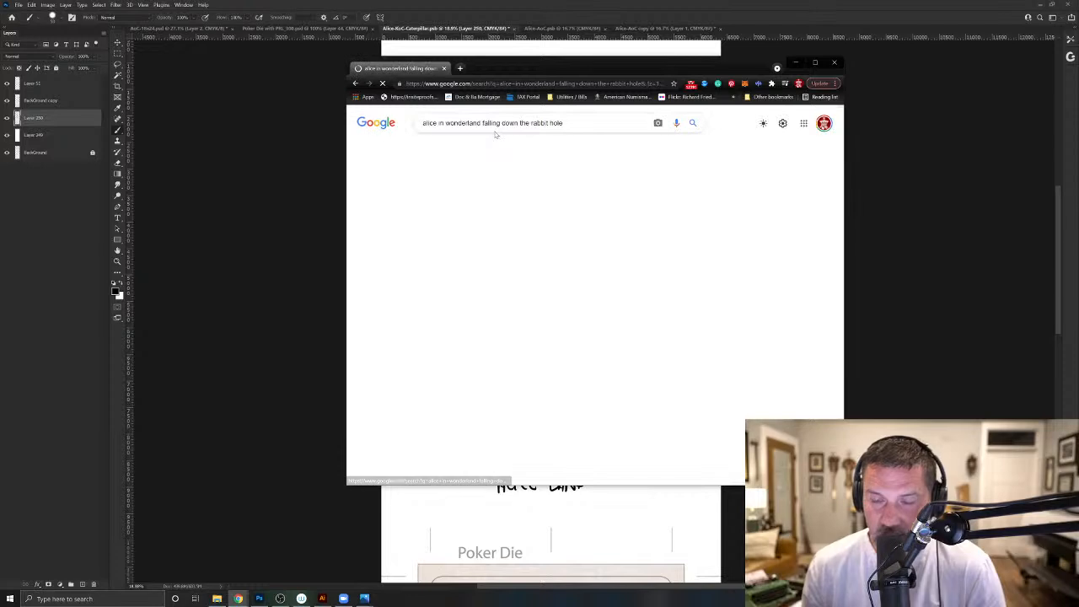
scroll(651, 277, "down", 2)
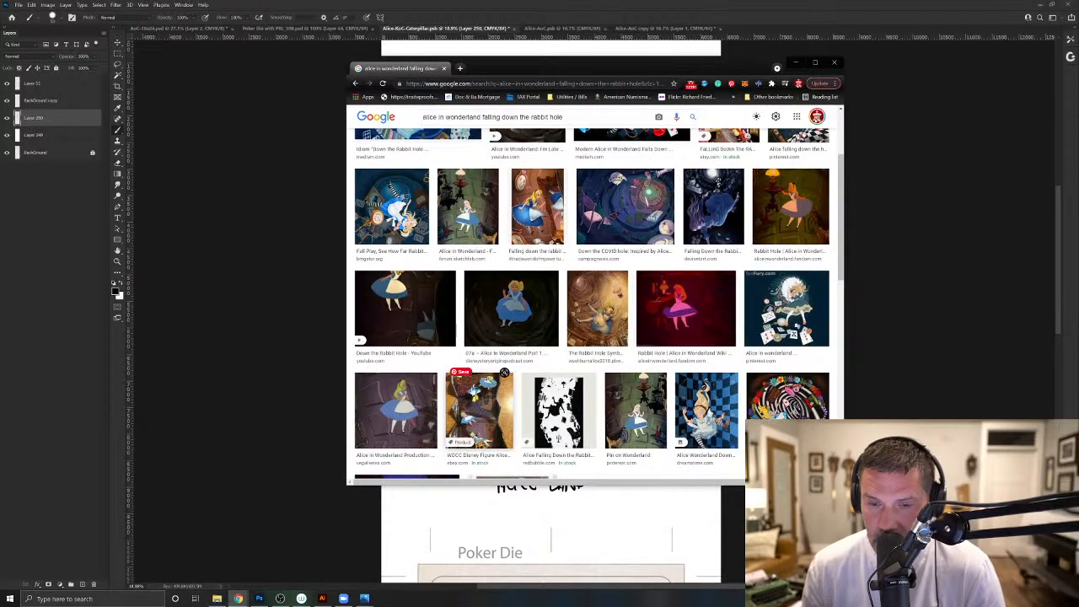
left_click(483, 411)
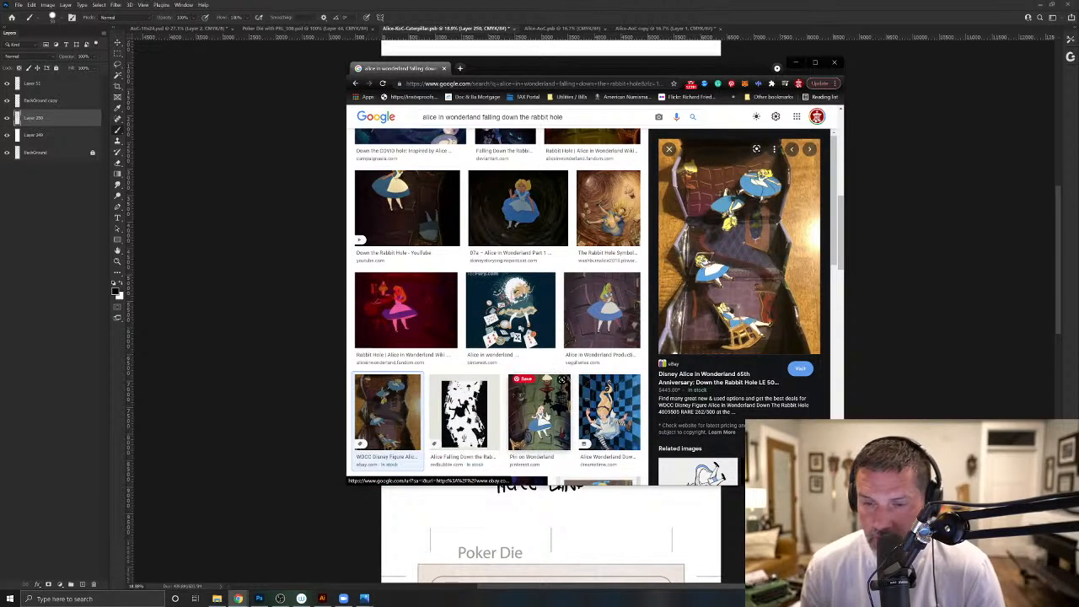
scroll(547, 406, "down", 2)
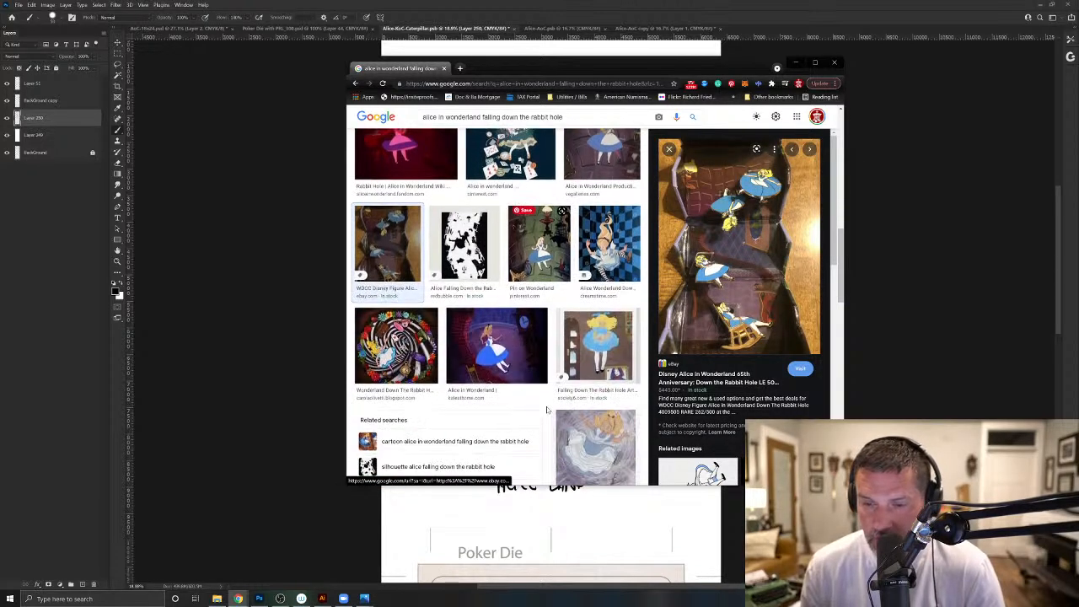
- Close the picture preview and browse further through the image results for falling-Alice references
left_click(356, 84)
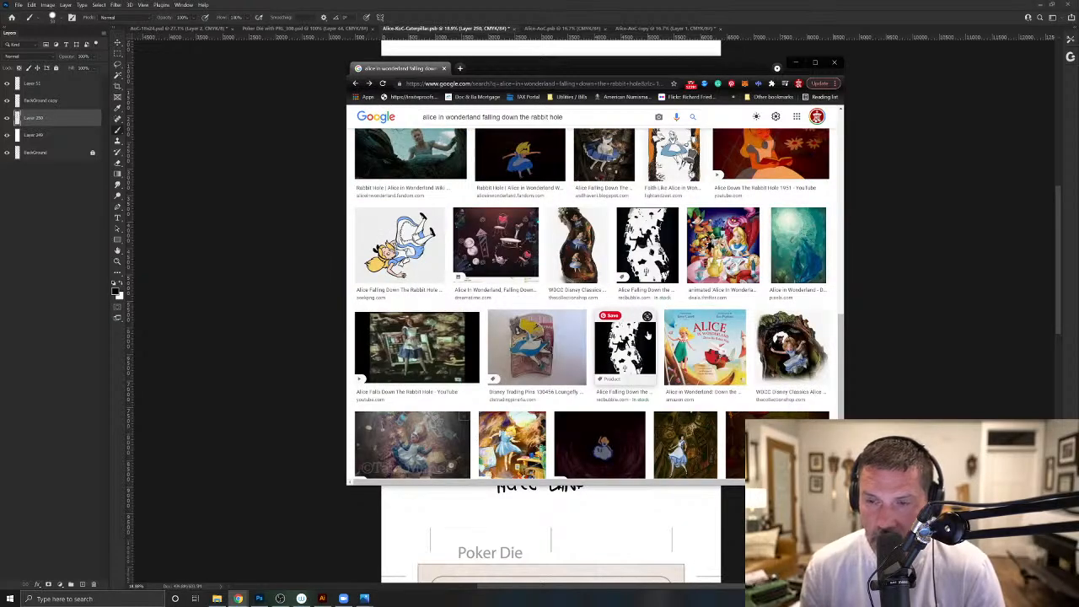
scroll(648, 335, "down", 3)
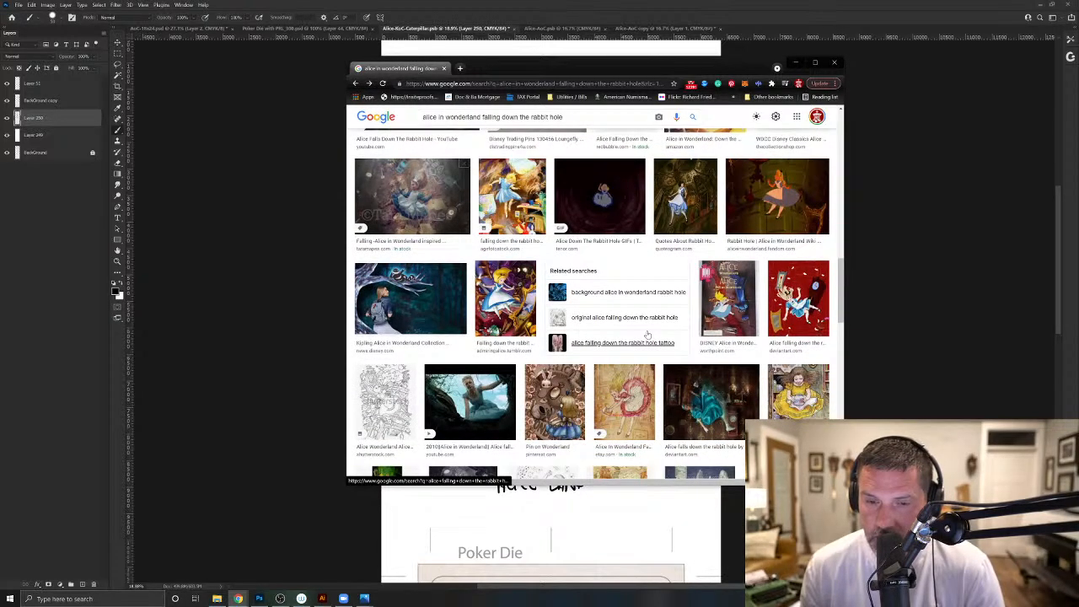
scroll(647, 336, "down", 2)
scroll(646, 335, "down", 2)
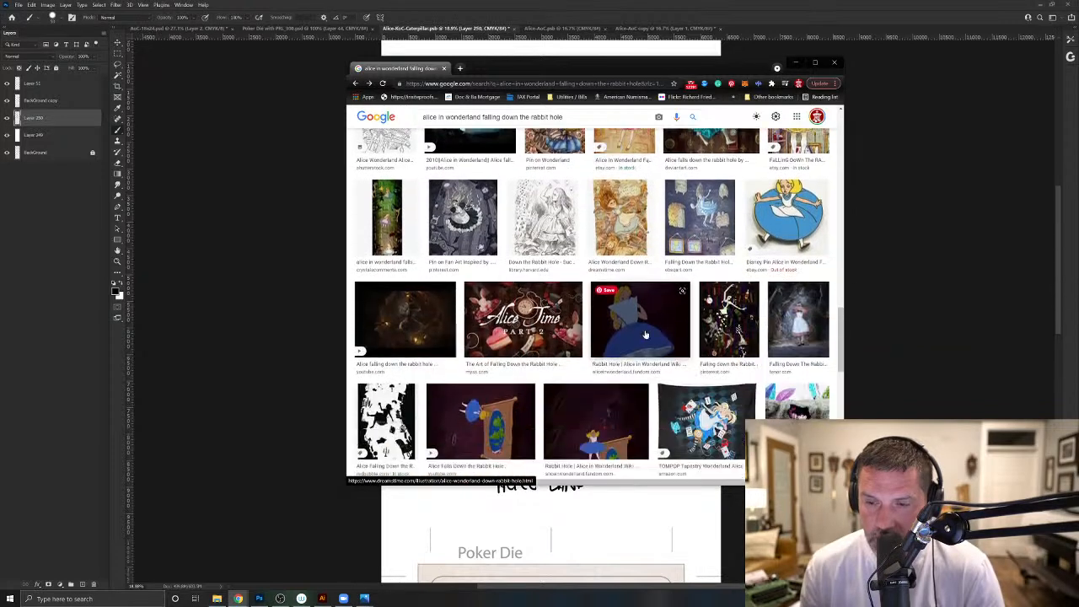
- From the web results, open Alice's Adventures in Wonderland Chapter I, examine the rabbit-hole passage and open the read-aloud extension
left_click(356, 83)
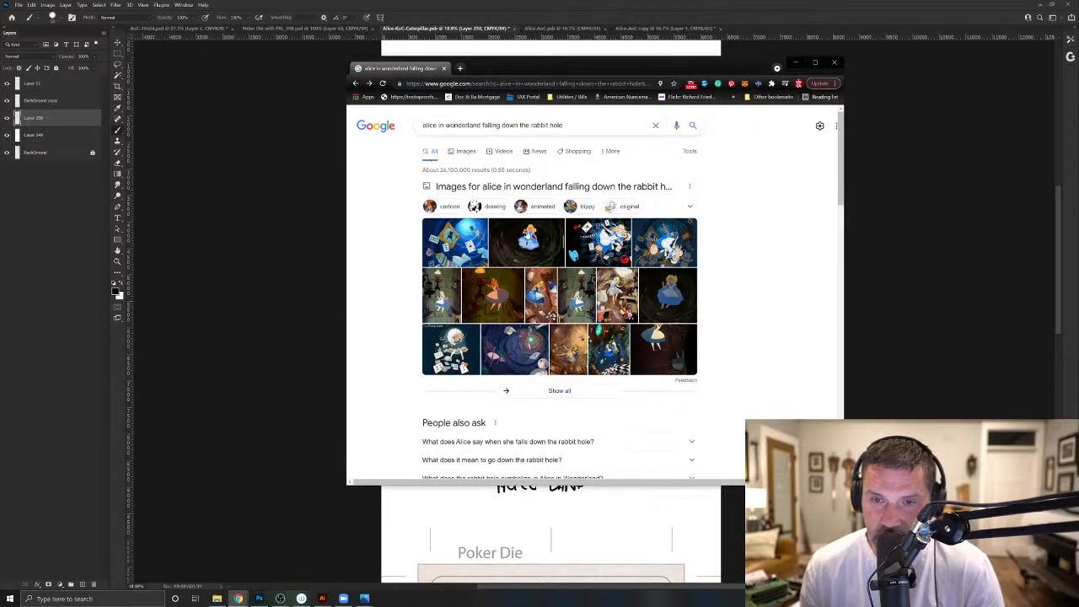
scroll(527, 236, "down", 5)
scroll(535, 223, "down", 1)
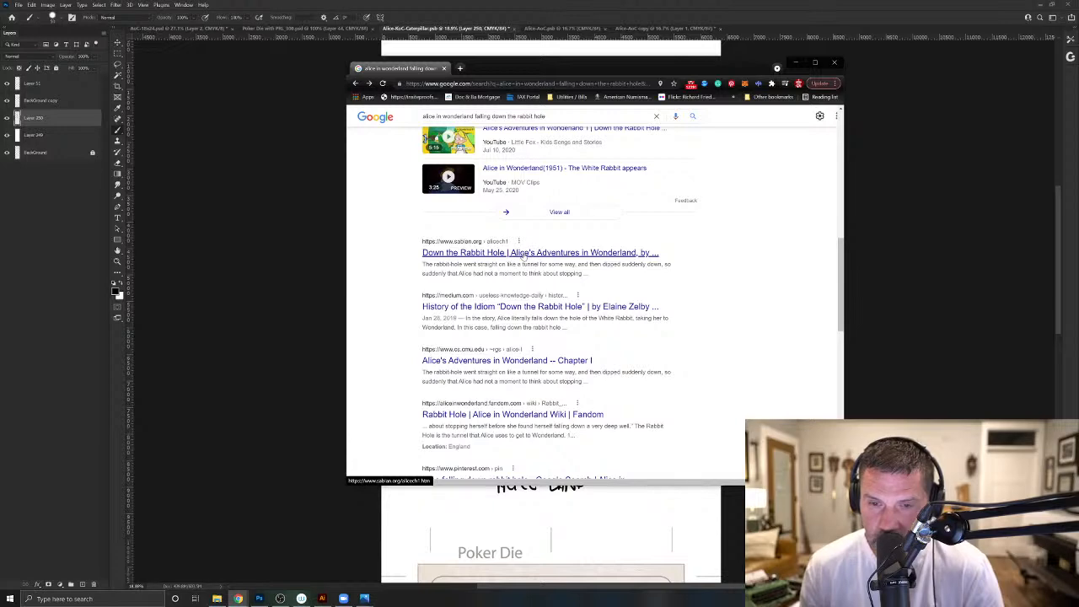
scroll(522, 258, "down", 1)
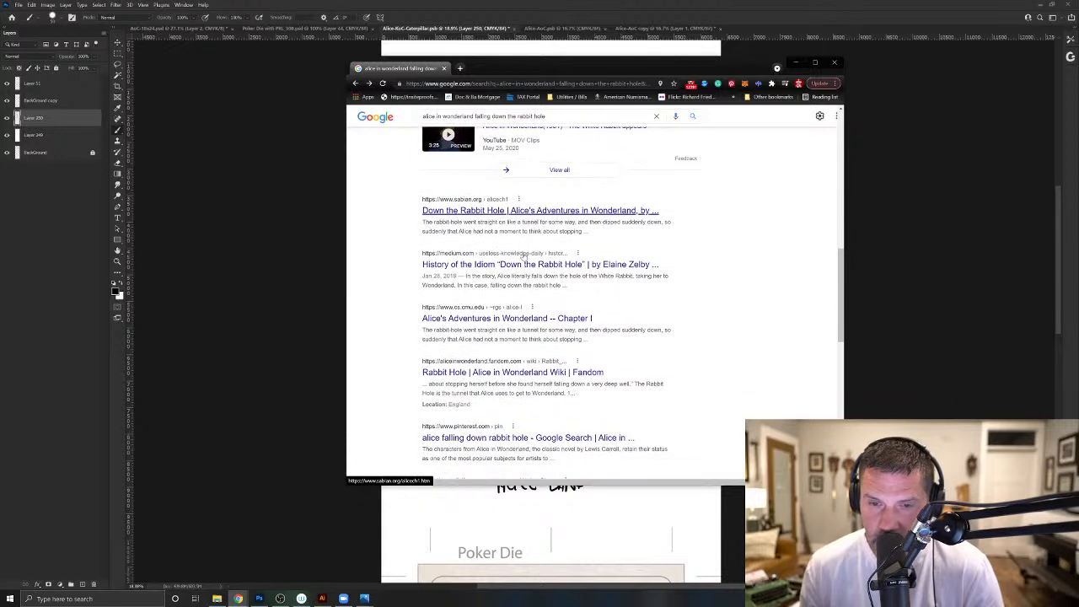
left_click(553, 318)
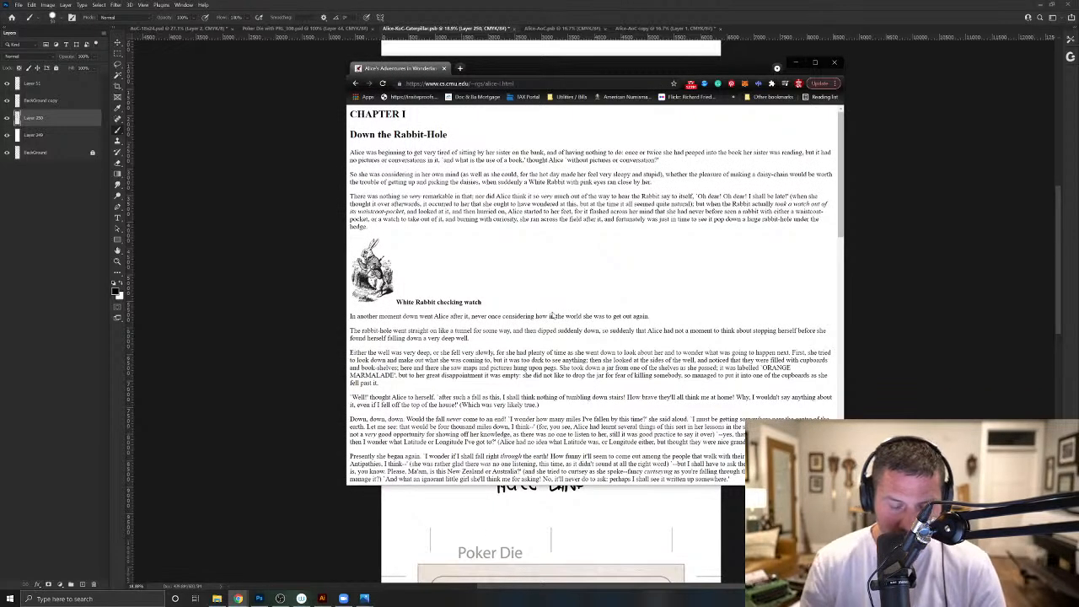
scroll(553, 315, "down", 2)
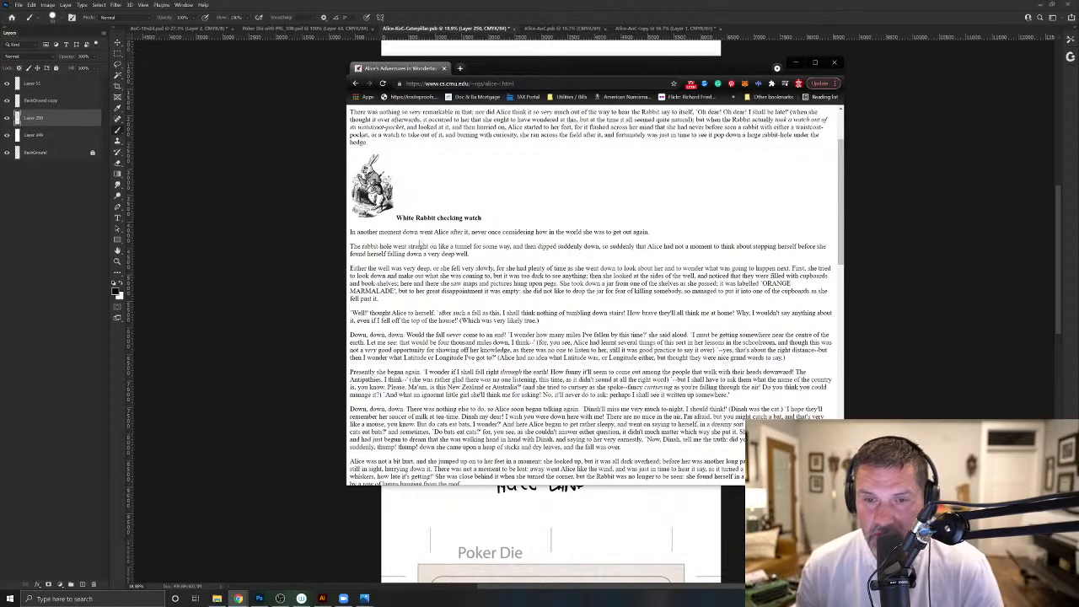
left_click(758, 84)
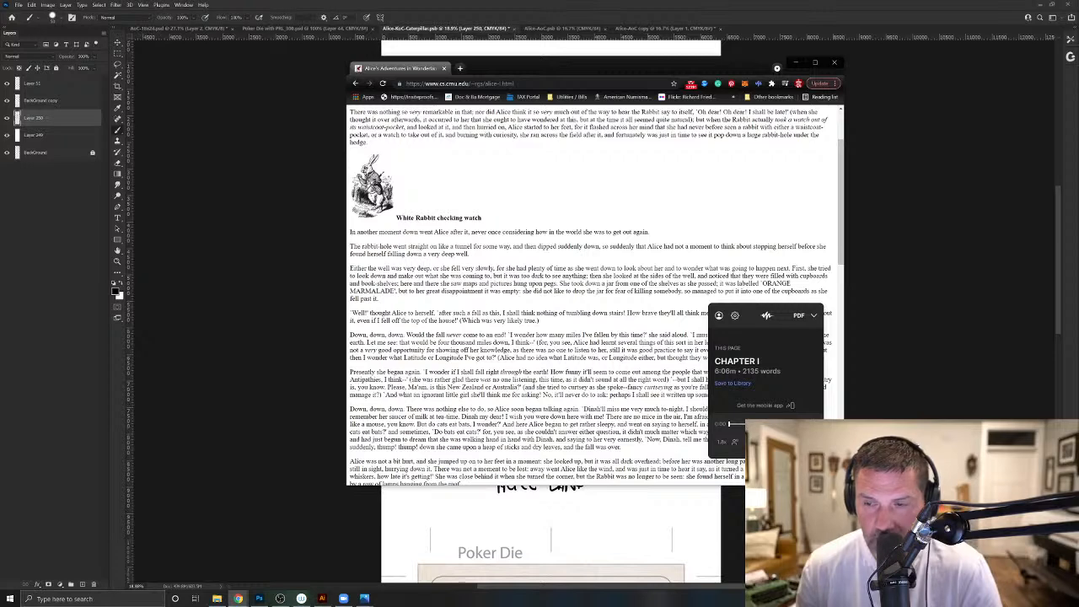
- Play Chapter I aloud from its beginning with the read-aloud extension and set the reading speed to 3.1x
scroll(590, 296, "up", 2)
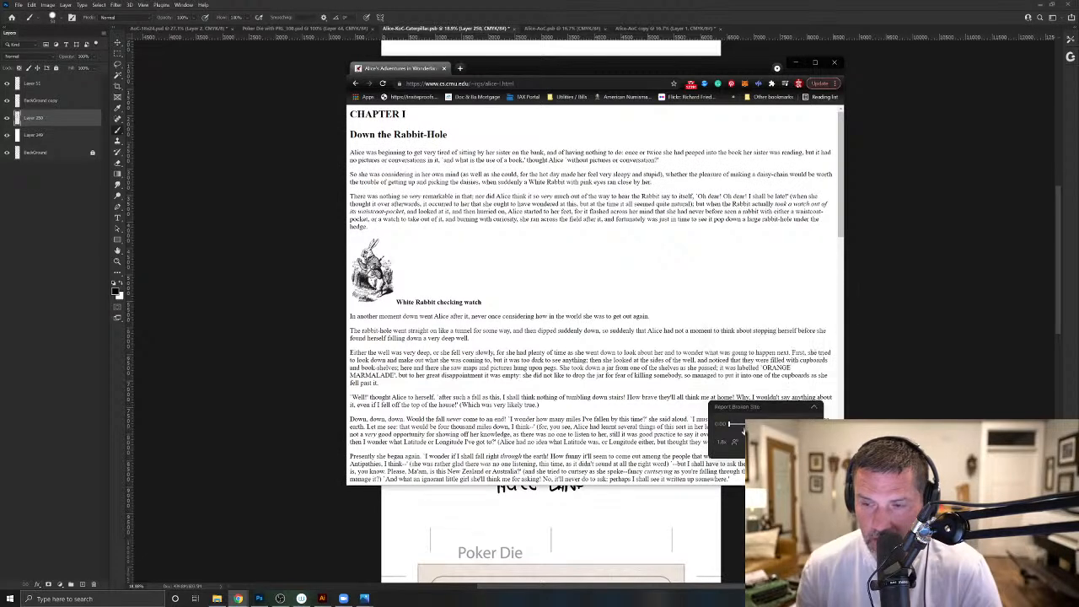
left_click(722, 443)
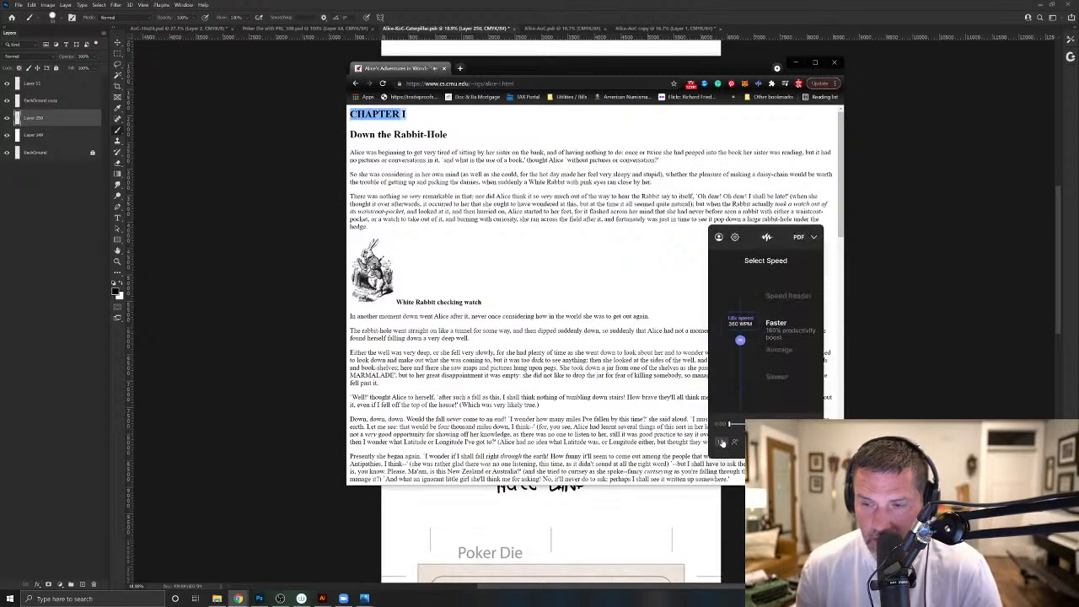
left_click(740, 337)
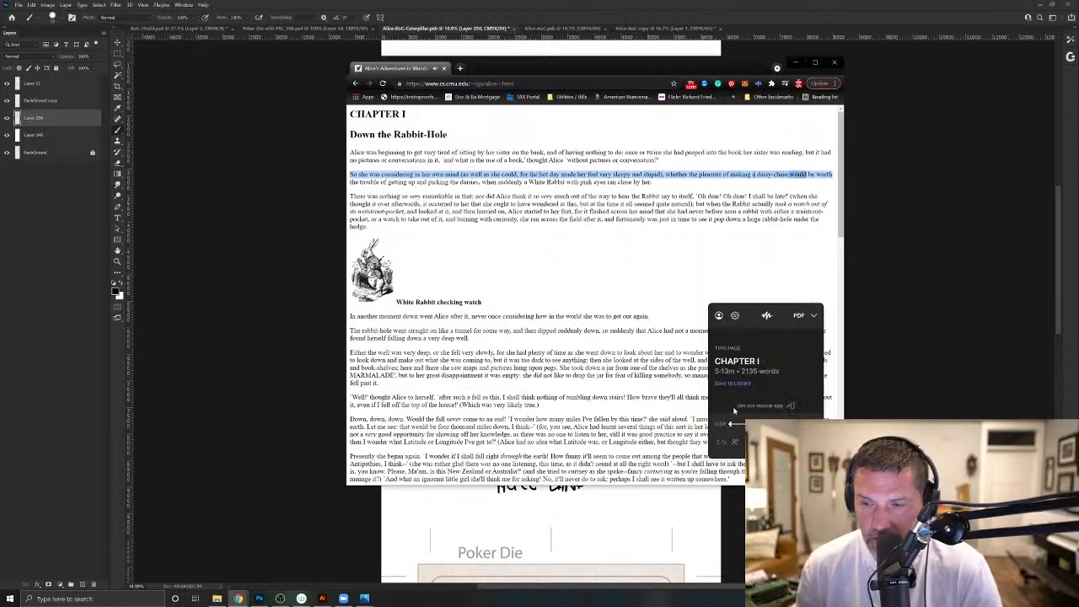
left_click_drag(741, 335, 740, 319)
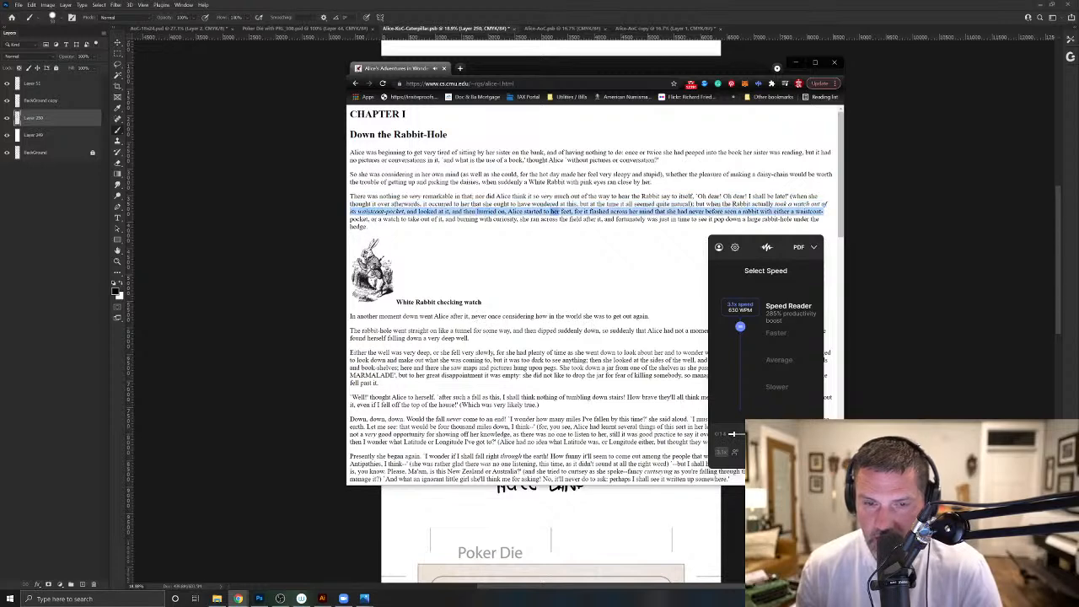
- Follow the narration to the rabbit-hole passage, collapse the read-aloud player and examine the description of the well's sides
scroll(453, 346, "down", 1)
scroll(455, 348, "down", 2)
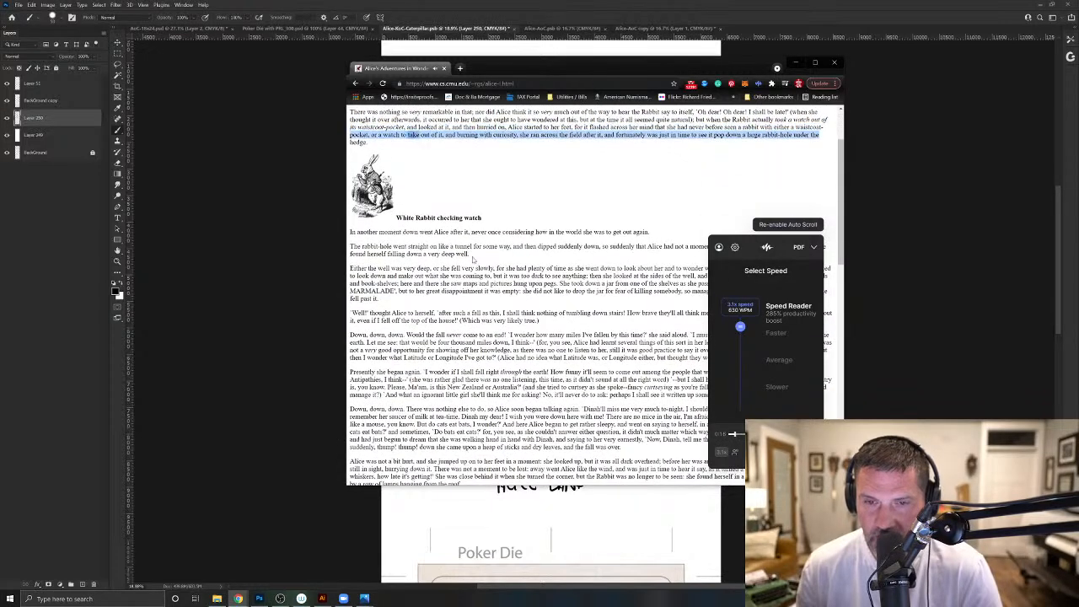
scroll(514, 255, "down", 1)
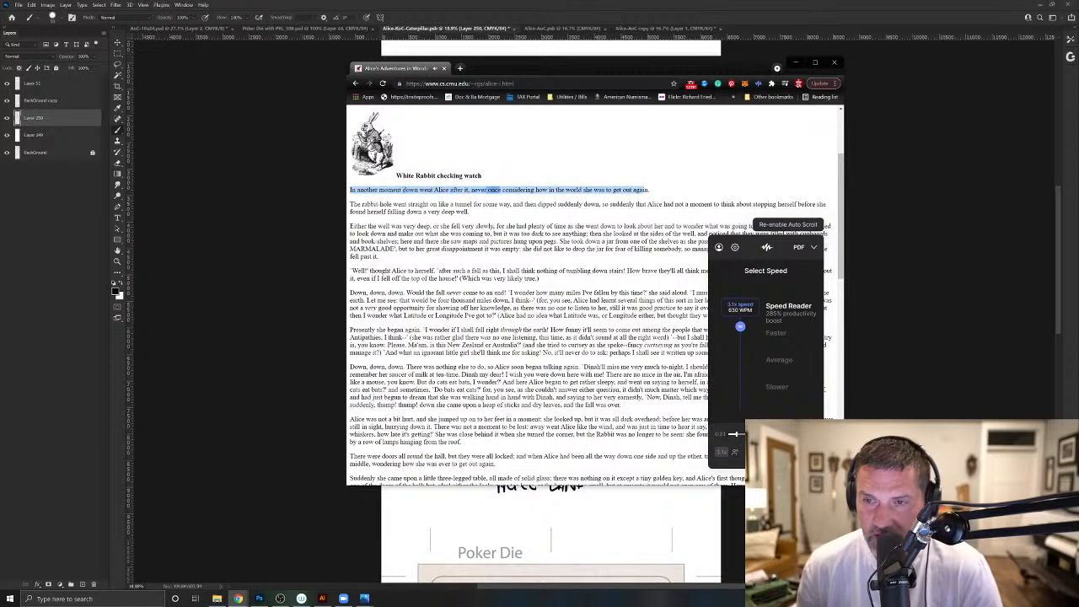
scroll(615, 213, "up", 1)
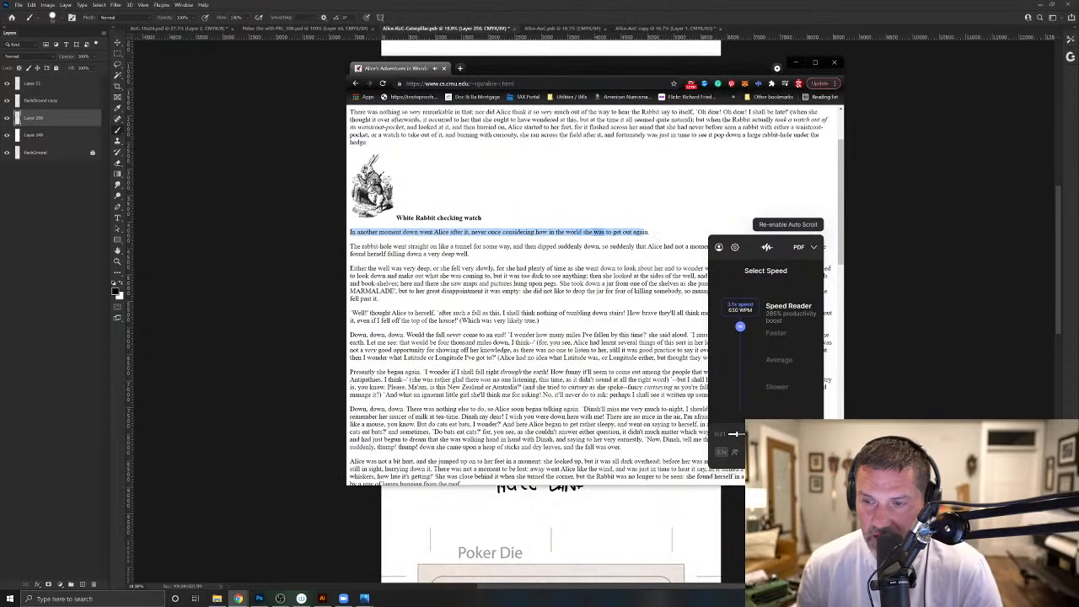
left_click(814, 248)
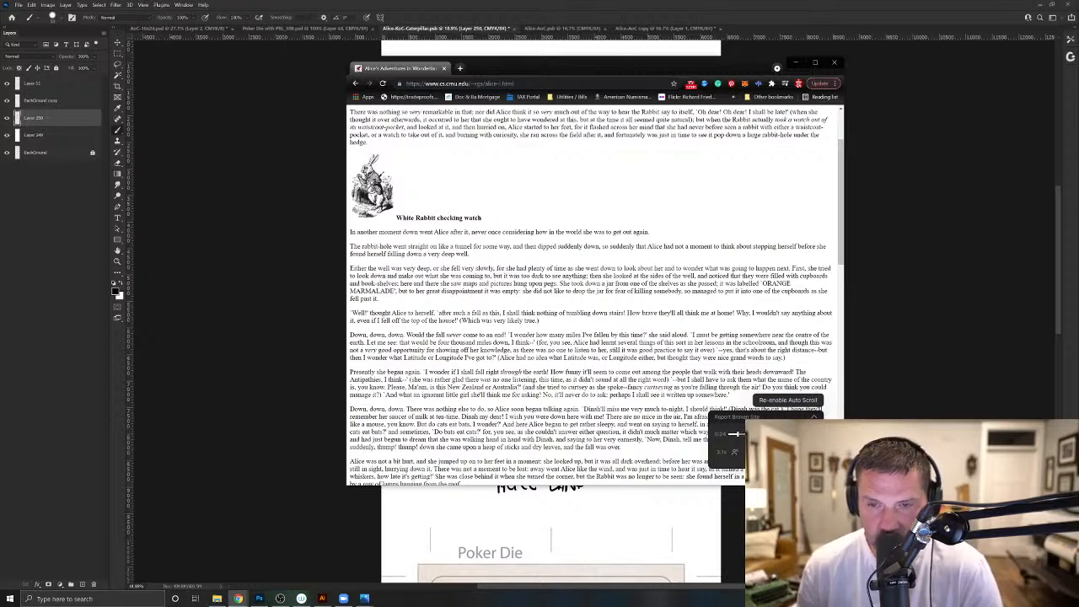
left_click_drag(546, 269, 591, 276)
left_click(591, 276)
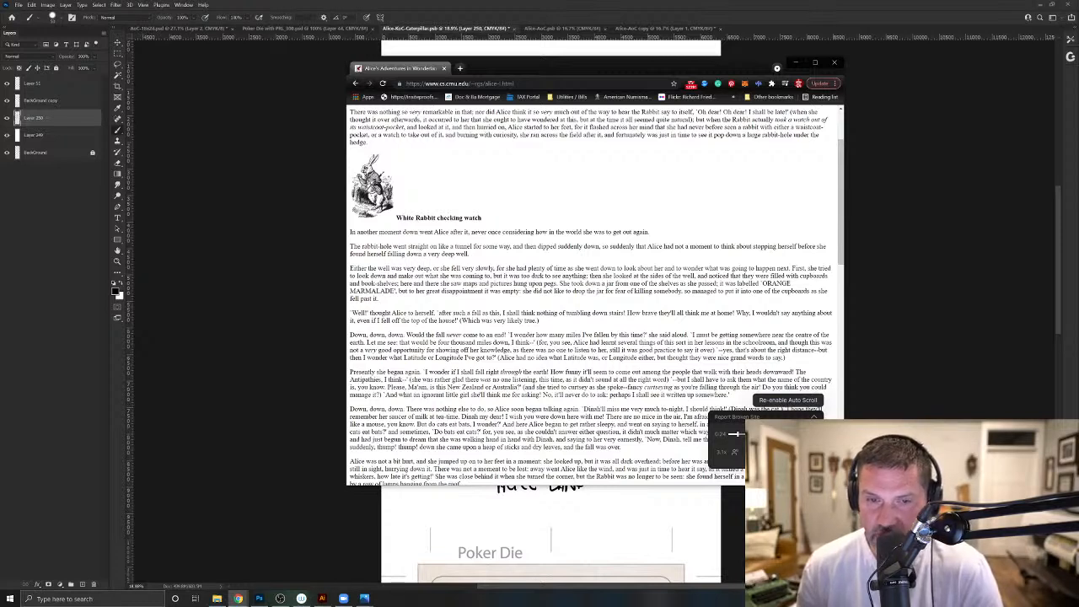
- Switch to Photoshop and handwrite "Cupboards" and "Bookshelves" as prop notes beside the lower half of the tunnel sketch
left_click_drag(520, 68, 1078, 68)
left_click(644, 163)
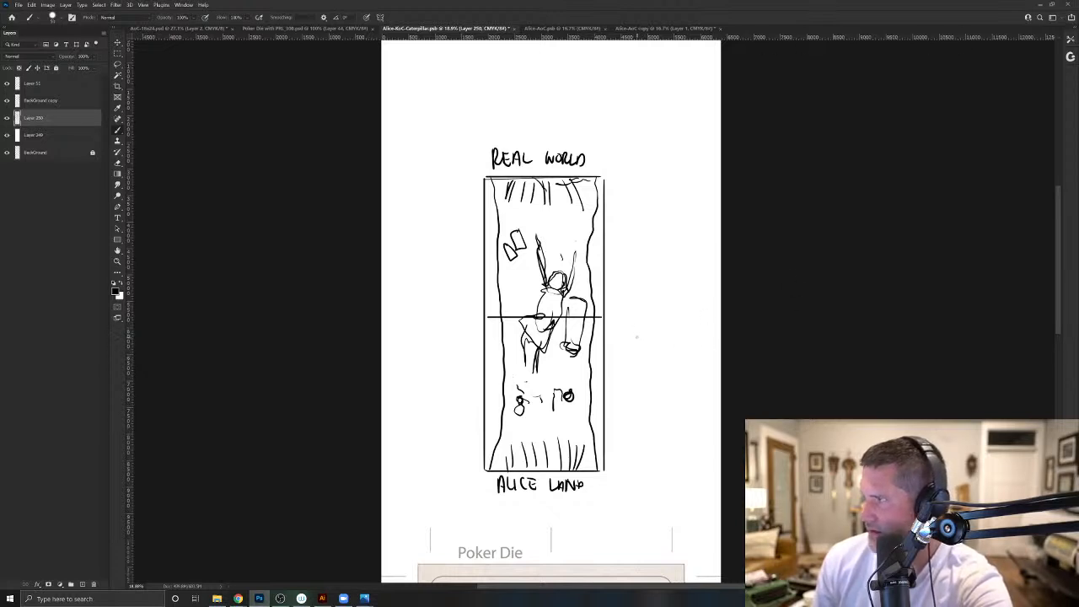
mouse_move(639, 330)
left_mouse_down()
mouse_move(637, 344)
mouse_move(656, 341)
left_mouse_up()
left_click_drag(661, 334, 675, 340)
mouse_move(681, 329)
left_mouse_down()
mouse_move(679, 340)
mouse_move(692, 339)
mouse_move(634, 363)
mouse_move(681, 361)
left_mouse_up()
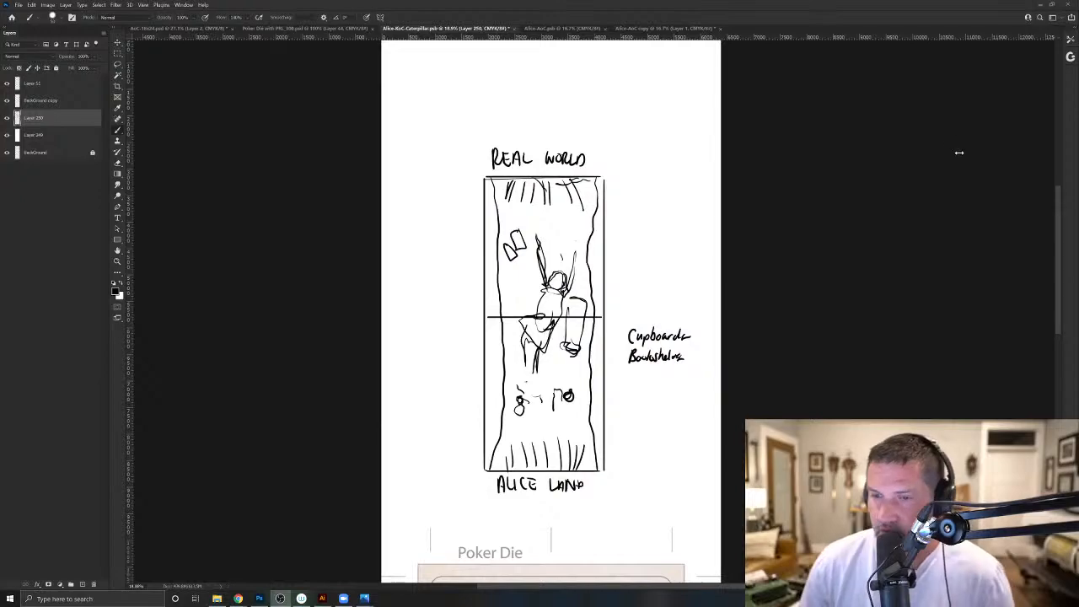
- Highlight the sentence about maps and pictures on pegs in Chrome, and handwrite "Maps" and "Pictures" above the Photoshop prop notes
left_click_drag(1078, 74, 551, 36)
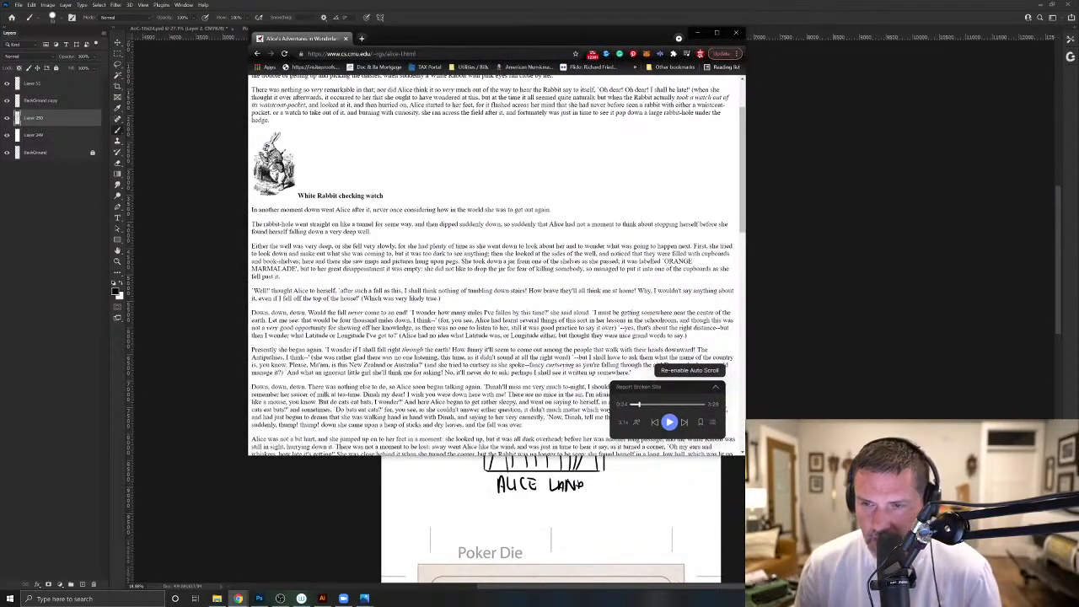
left_click_drag(300, 254, 460, 262)
mouse_move(469, 37)
left_mouse_down()
mouse_move(762, 104)
mouse_move(1078, 126)
left_mouse_up()
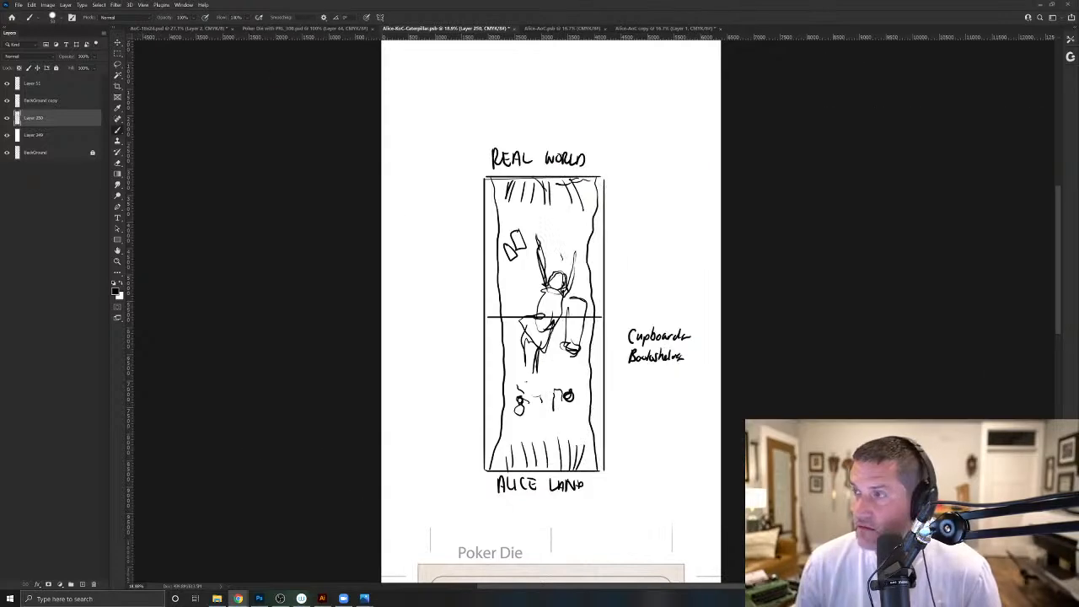
left_click(630, 306)
mouse_move(632, 300)
left_mouse_down()
mouse_move(628, 318)
mouse_move(646, 316)
mouse_move(632, 297)
left_mouse_up()
left_click_drag(633, 280, 644, 292)
left_click_drag(646, 276, 652, 292)
left_click_drag(655, 285, 680, 287)
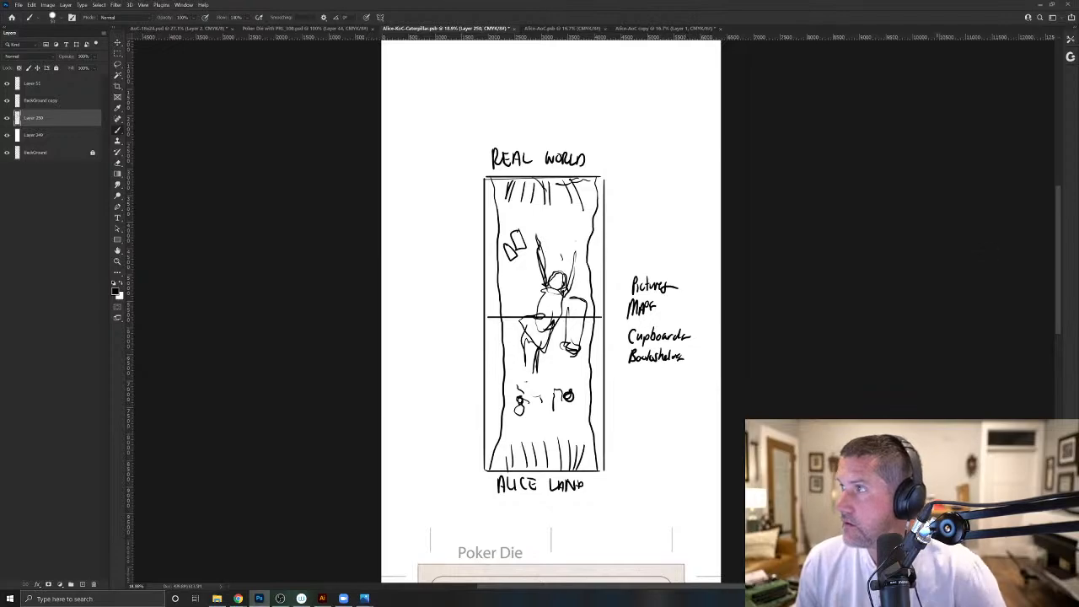
- Recheck the jar sentence in the chapter and handwrite "Jar labeled Orange Marmalade" above the other prop notes
left_click_drag(638, 74, 579, 120)
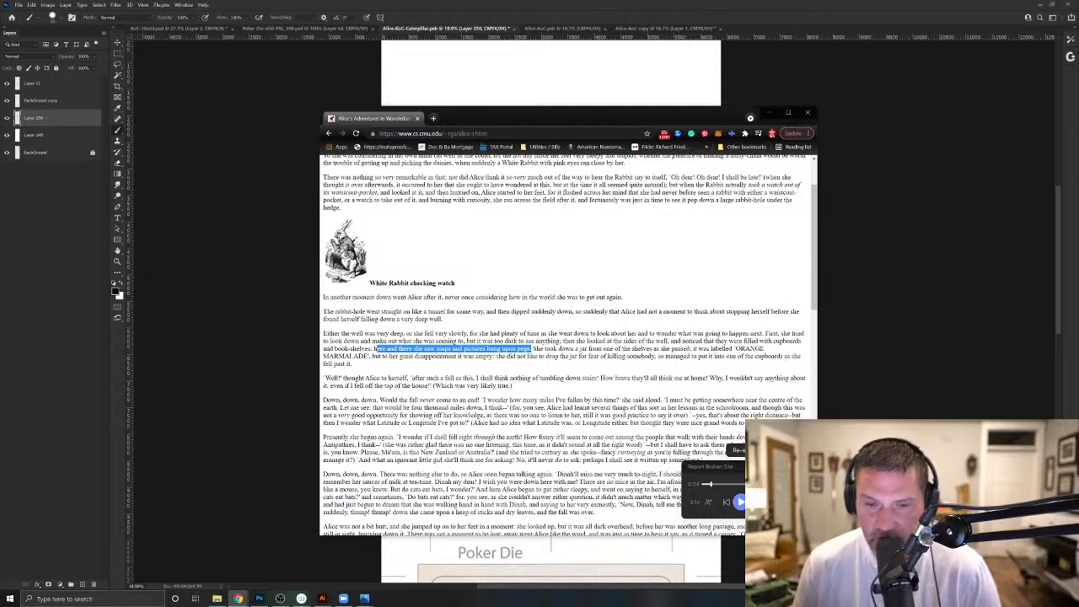
left_click(512, 91)
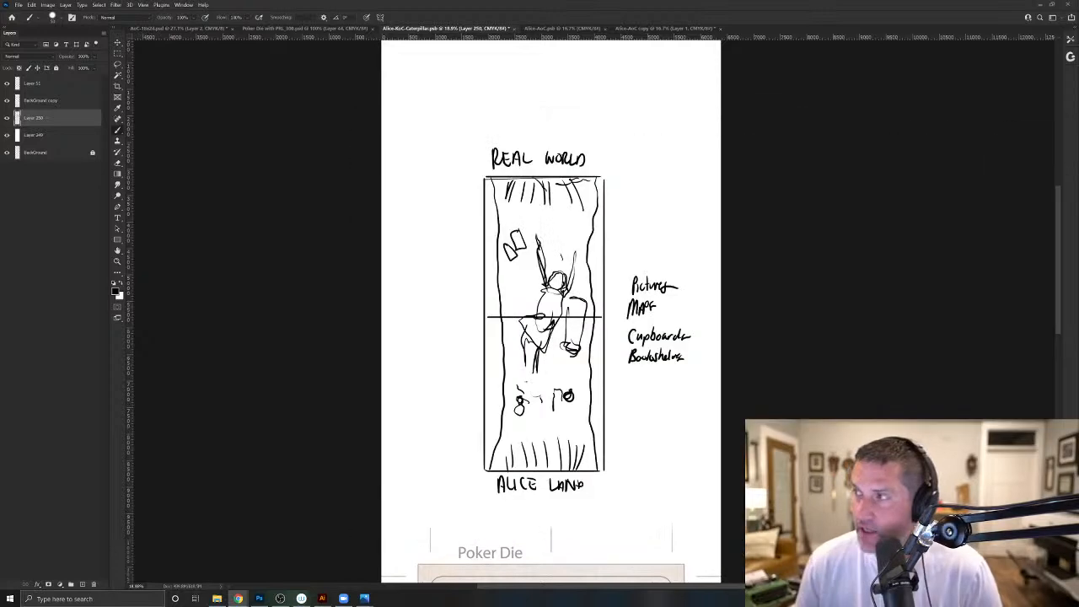
left_click(631, 251)
mouse_move(630, 246)
left_mouse_down()
mouse_move(625, 261)
mouse_move(687, 244)
mouse_move(652, 274)
mouse_move(697, 268)
left_mouse_up()
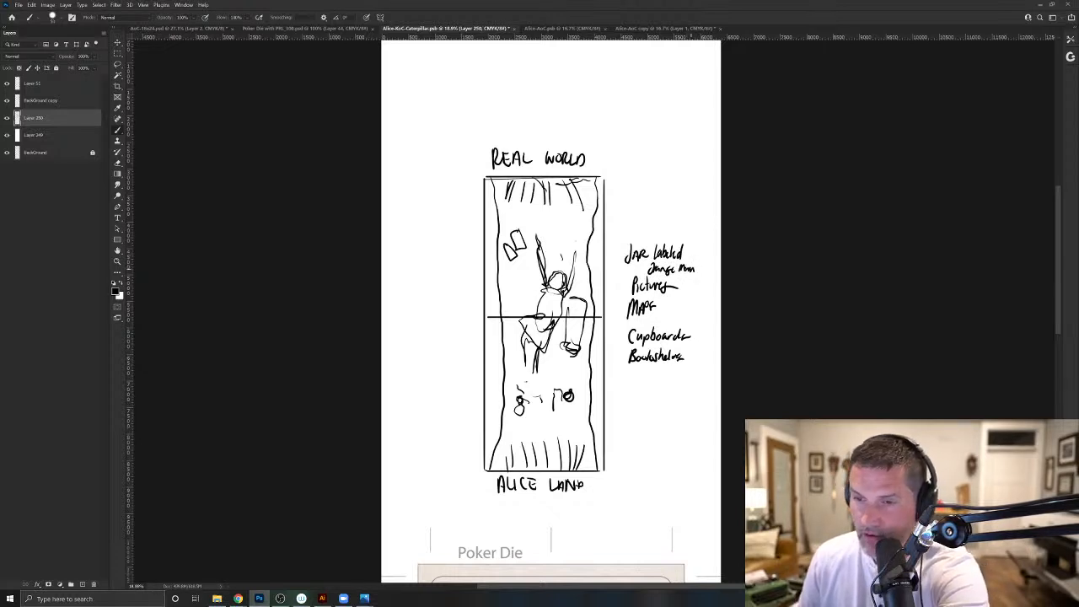
mouse_move(673, 269)
left_mouse_down()
mouse_move(697, 268)
mouse_move(694, 258)
left_mouse_up()
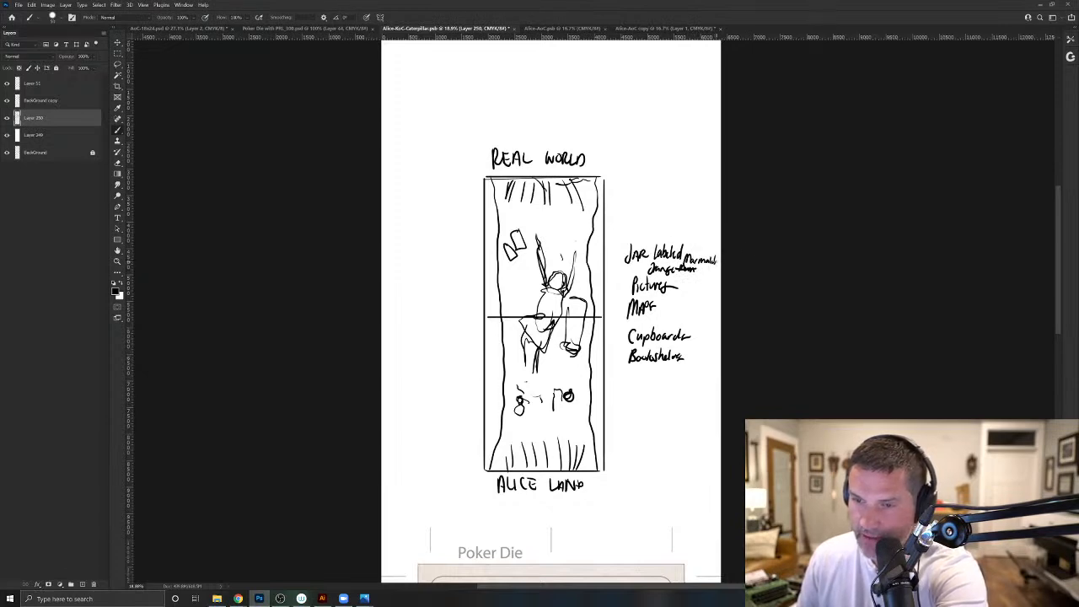
- Switch to Chrome and read on from the jar sentence through Alice's landing and the hall of doors for more props
key("alt+Tab")
left_click_drag(477, 64, 527, 84)
left_click_drag(541, 326, 561, 326)
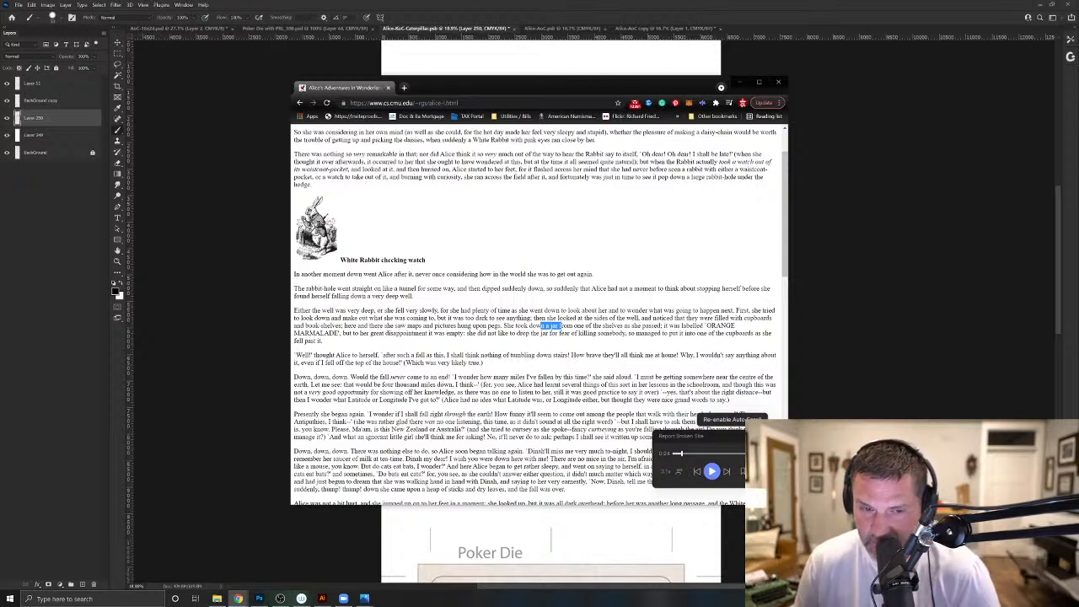
scroll(540, 312, "down", 1)
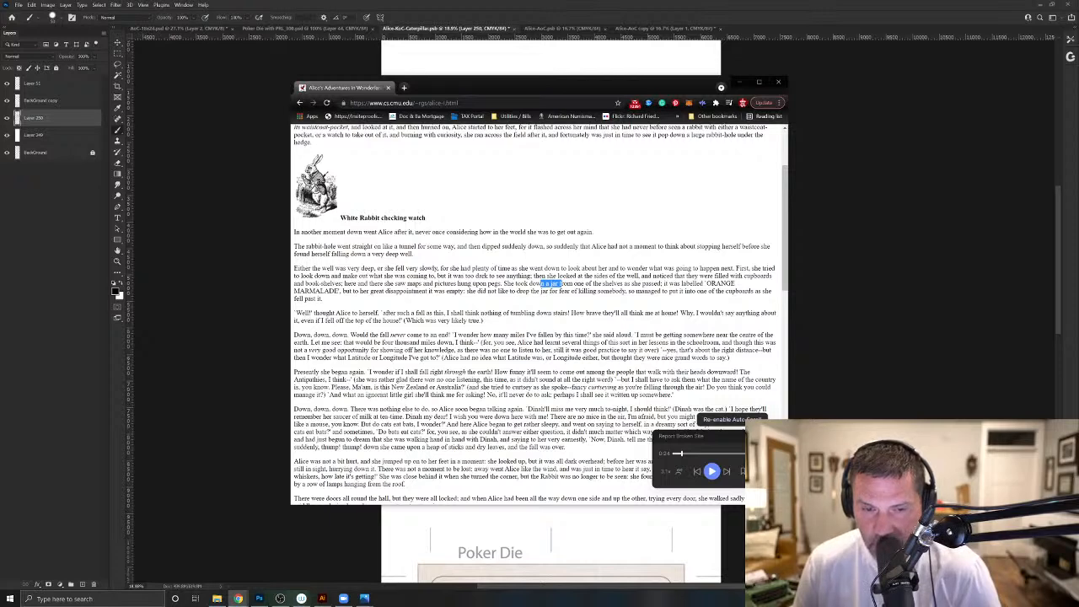
scroll(538, 314, "down", 1)
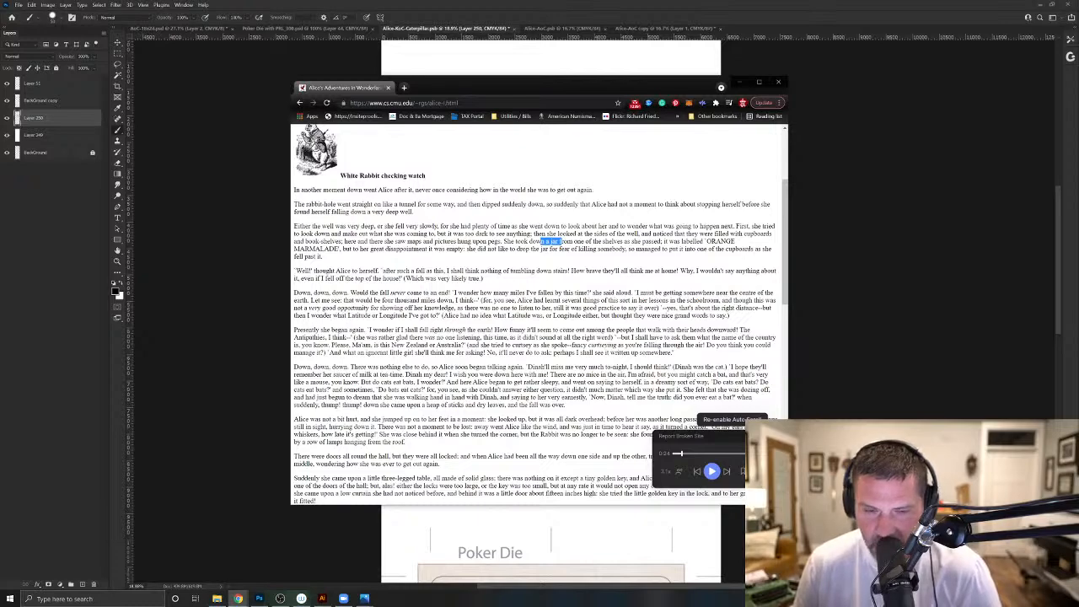
scroll(535, 312, "down", 1)
scroll(536, 312, "up", 1)
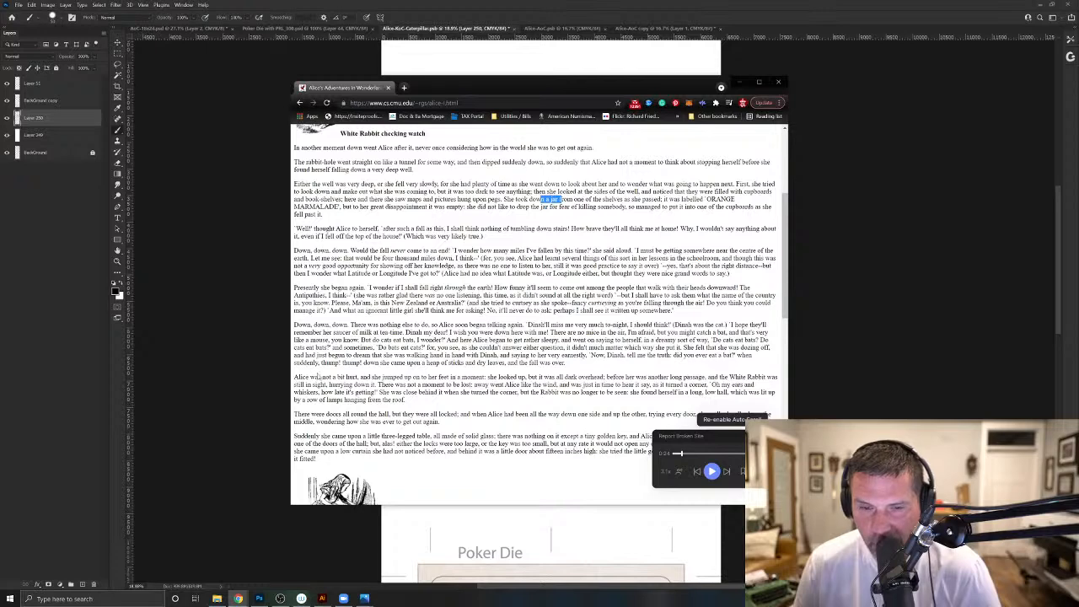
scroll(375, 384, "down", 1)
scroll(375, 384, "down", 1)
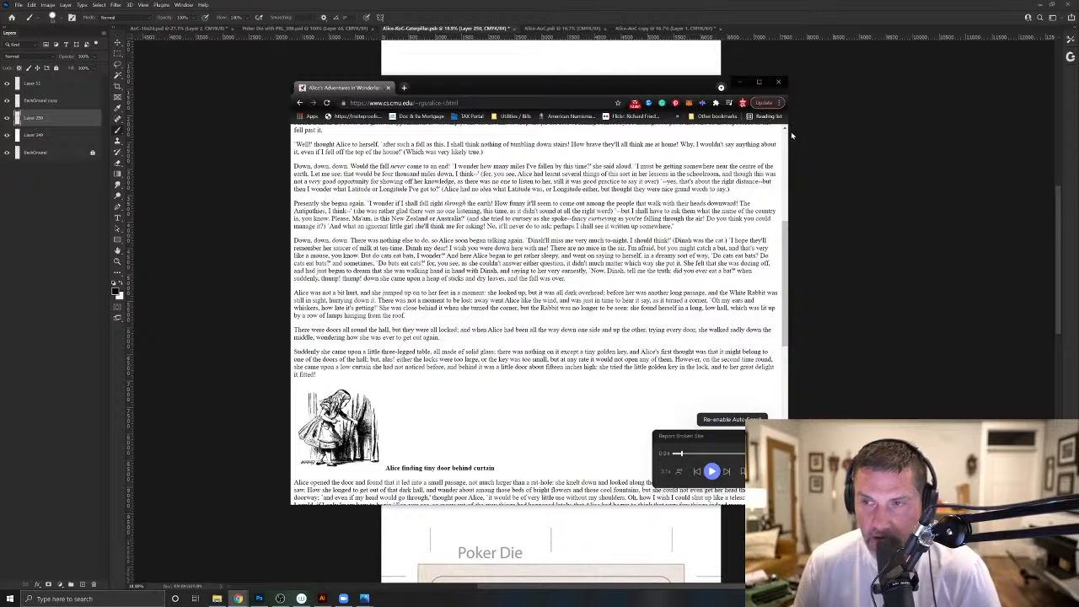
- Close the browser window, then hide and delete the layer holding the rabbit-hole sketch and prop notes
left_click(780, 82)
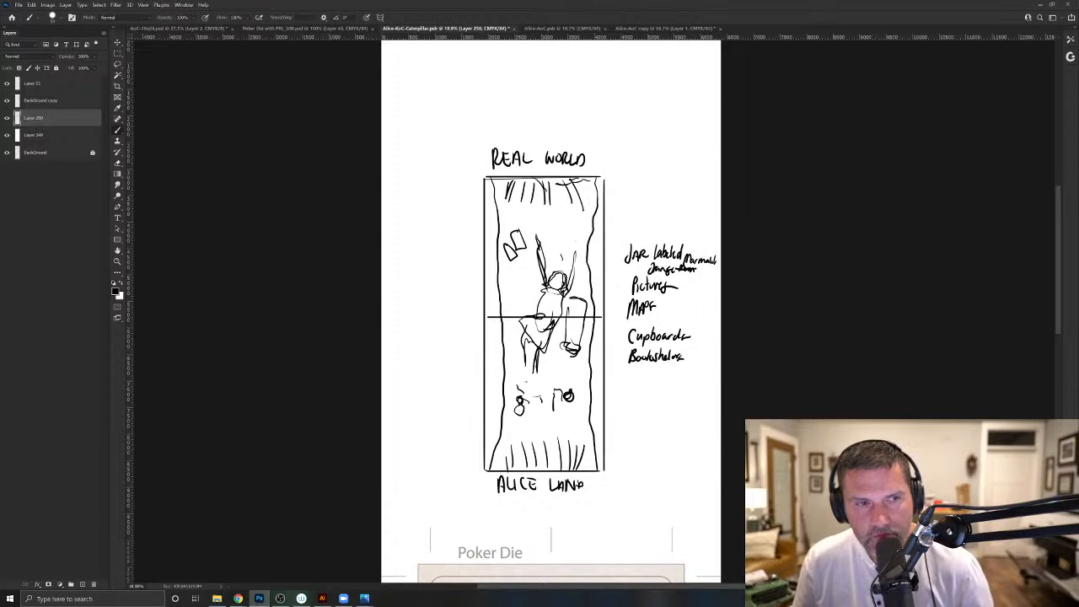
left_click(8, 119)
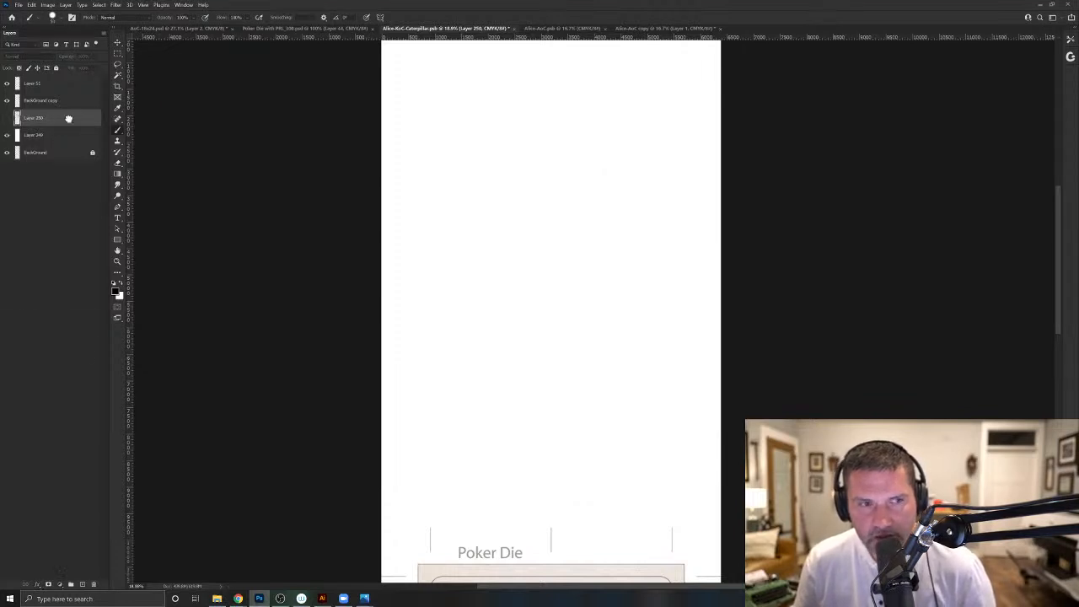
left_click_drag(69, 119, 96, 582)
- Identify the Poker Die outline layer by toggling its visibility, and duplicate that layer
left_click_drag(644, 505, 612, 238)
left_click_drag(502, 303, 499, 265)
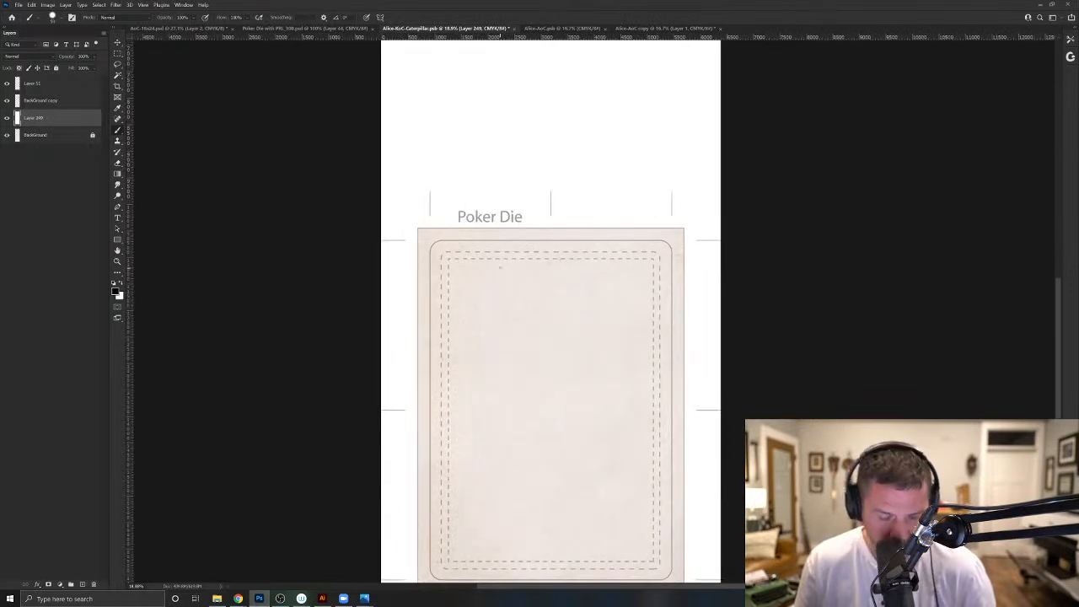
key("v")
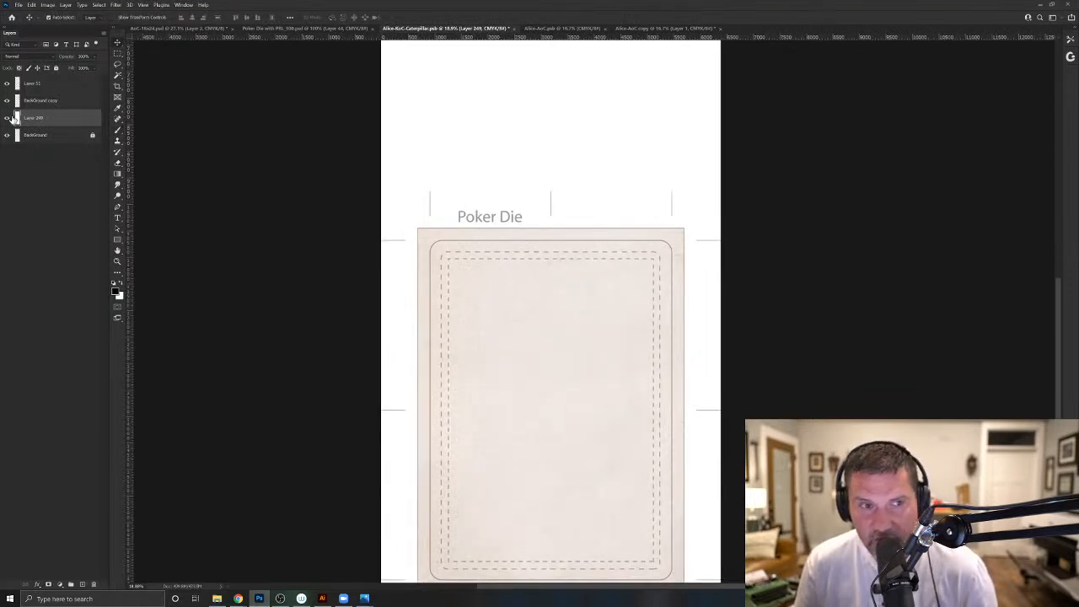
left_click(7, 84)
left_click(7, 84)
left_click(47, 87)
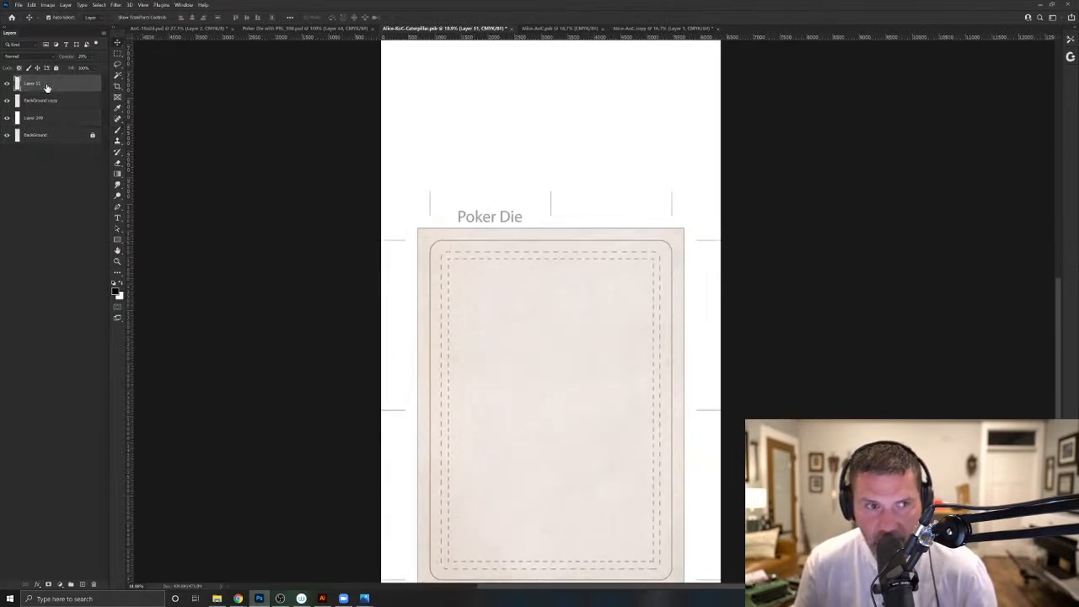
key("ctrl+j")
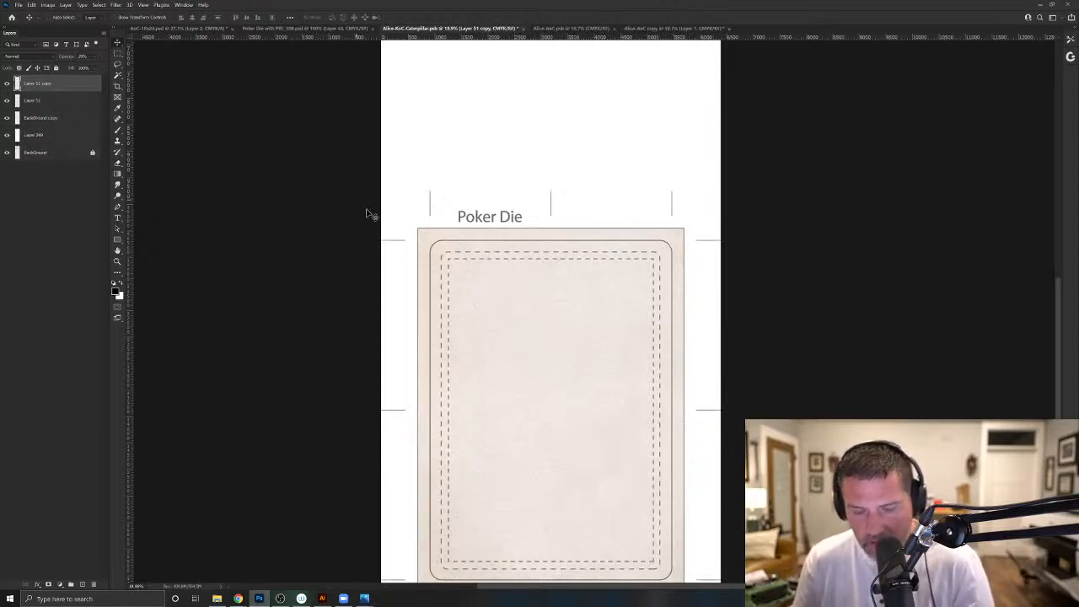
- Move the duplicated Poker Die template straight up until its card outline meets the upper edge of the original card outline
key("ctrl+t")
left_click_drag(545, 486, 530, 151)
key("Up")
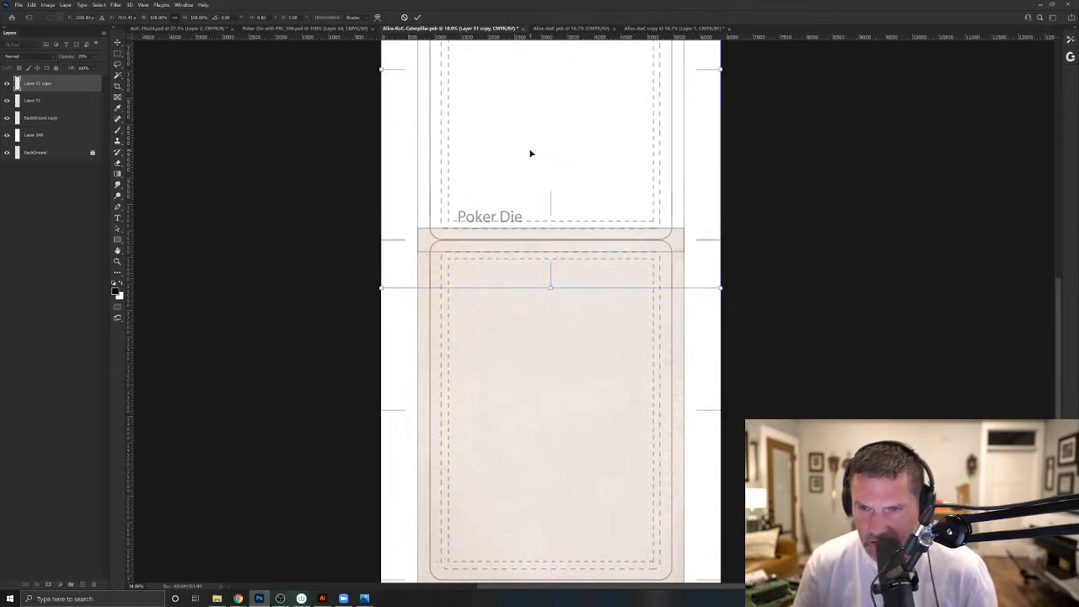
key("Down")
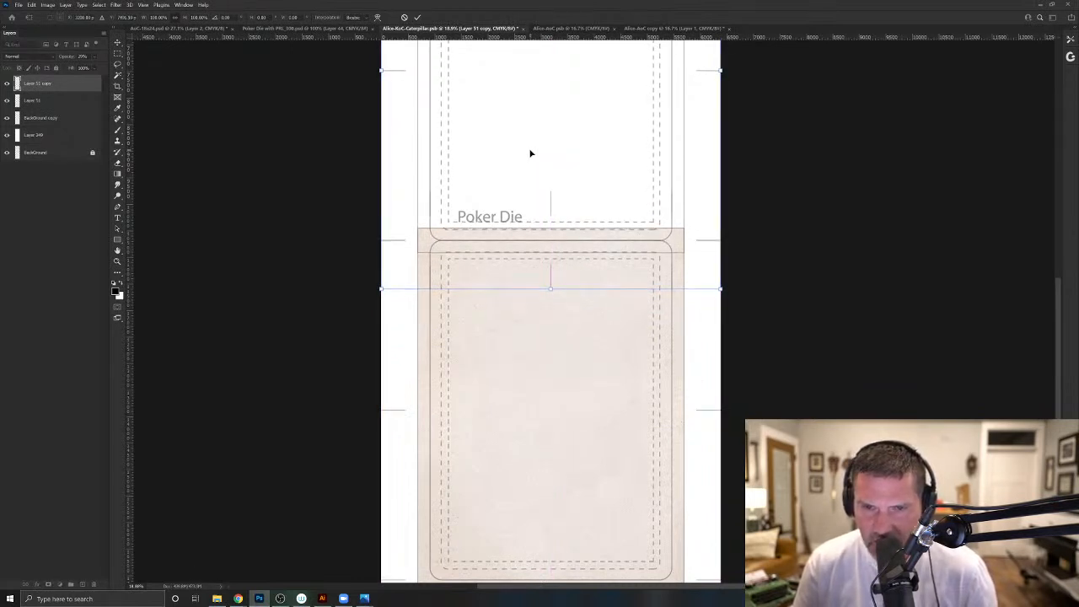
key("Up")
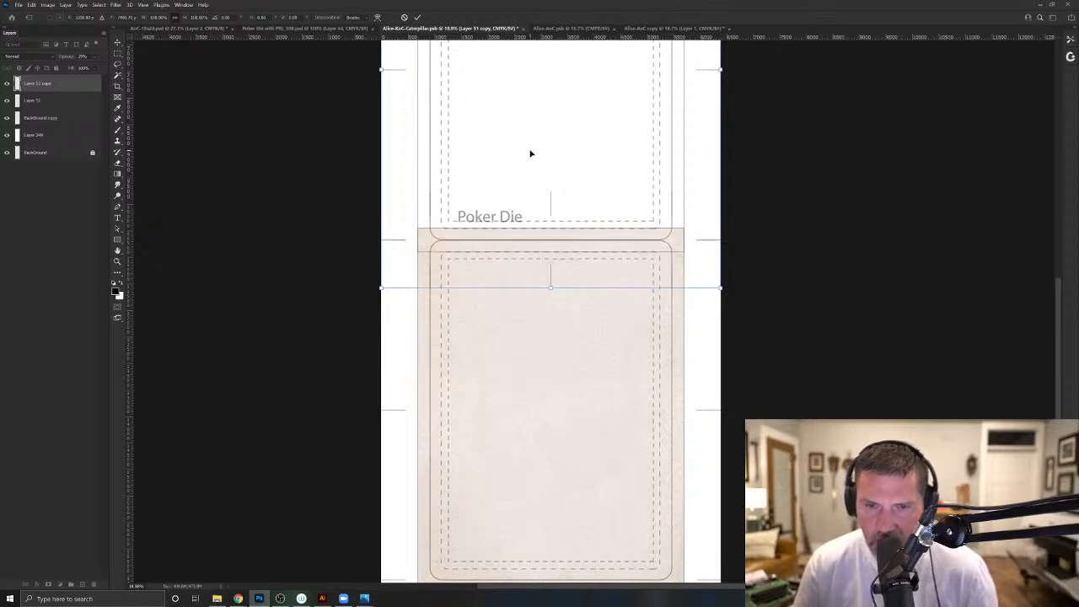
key("Down")
key("Return")
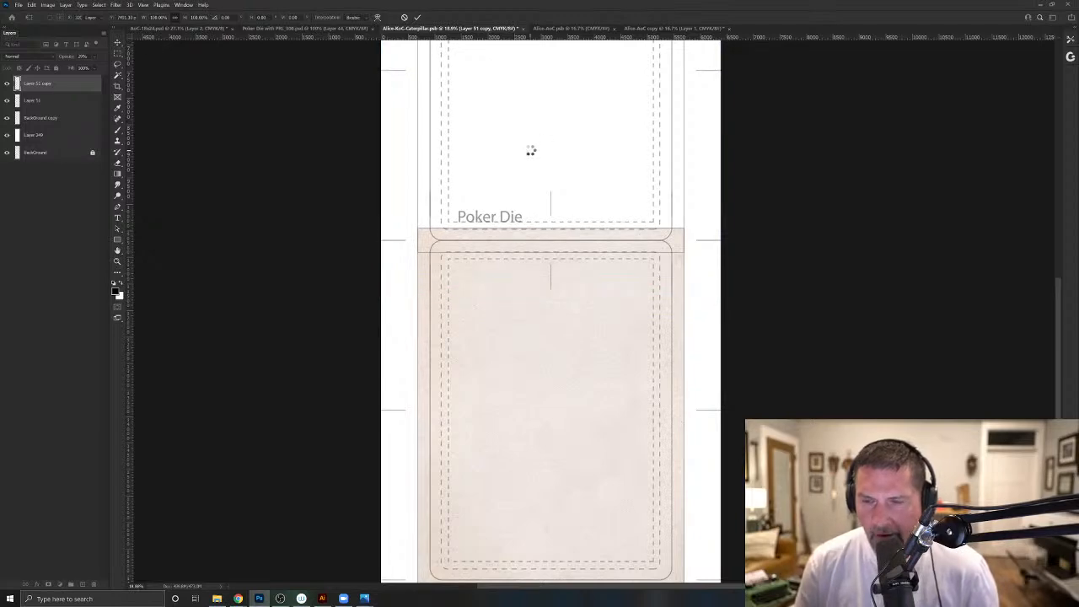
- Crop the canvas from its upper edge down to just above the upper Poker Die template, removing the empty strip
left_click_drag(532, 239, 535, 330)
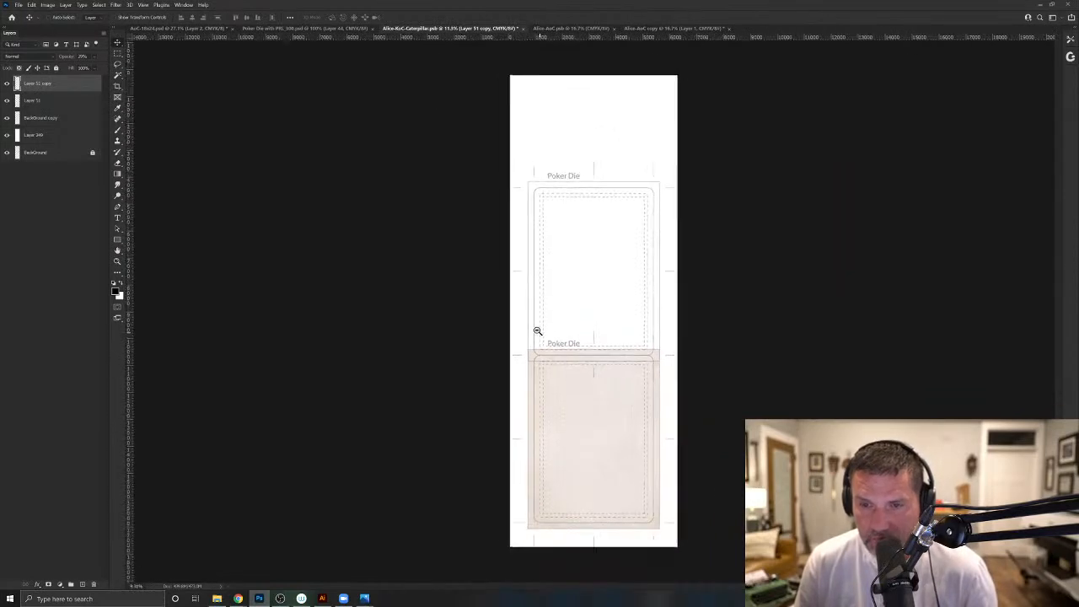
left_click(117, 86)
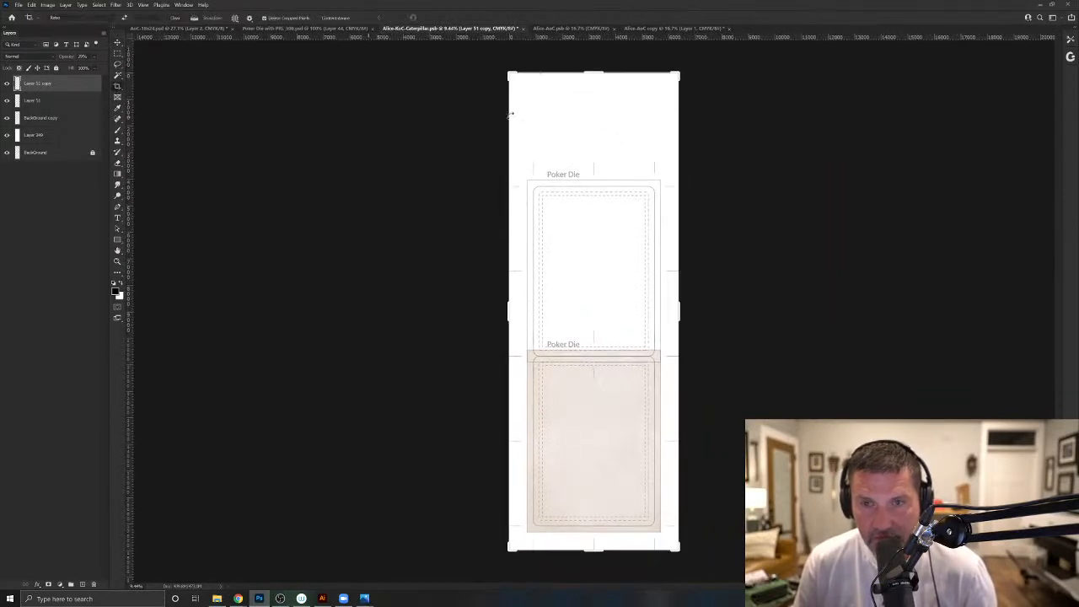
left_click_drag(595, 73, 583, 117)
key("Return")
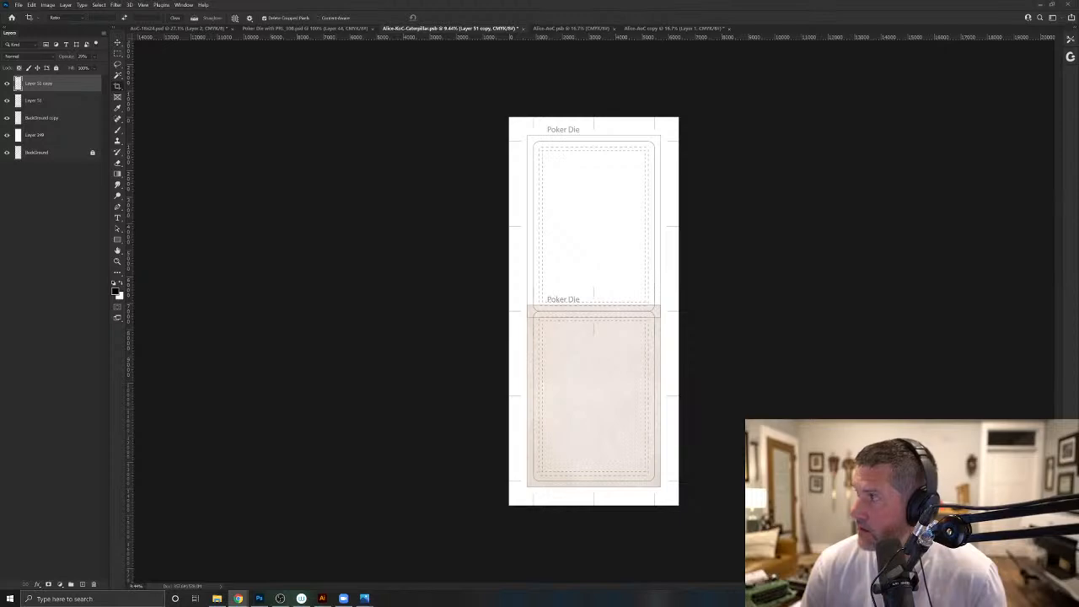
- Switch to Google Photos and compare the shots of the girl in the blue dress leaning back on a stool, paging both ways
left_click_drag(585, 82, 464, 96)
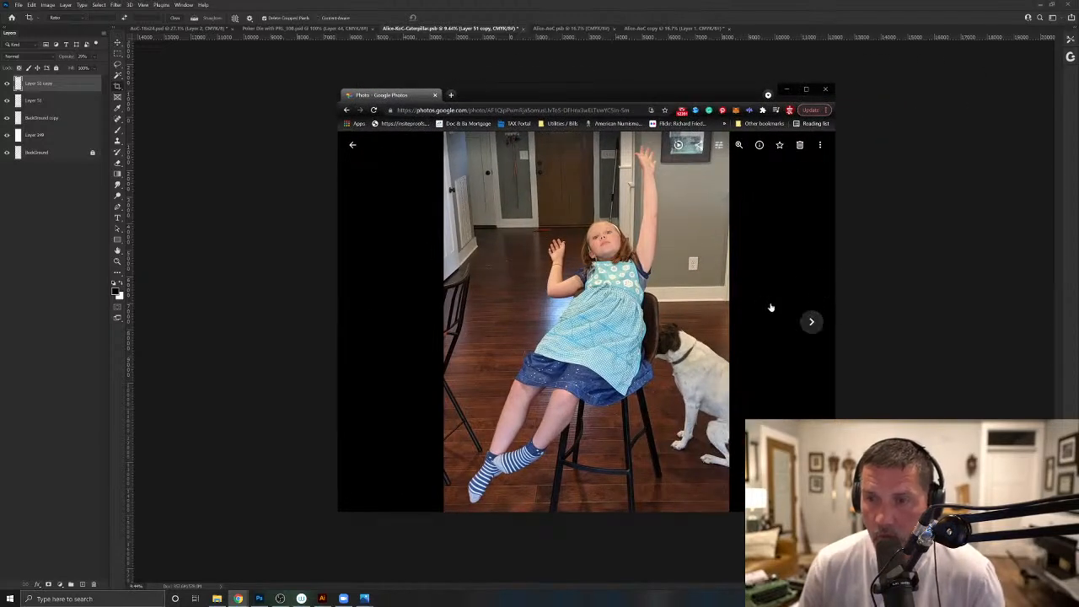
left_click(809, 323)
left_click(809, 323)
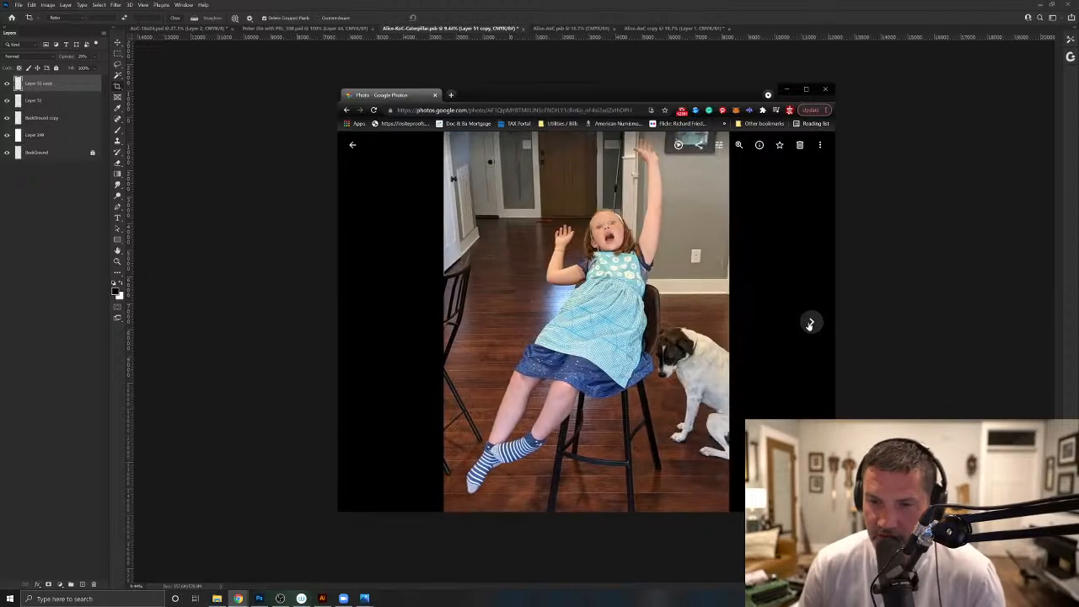
left_click(809, 323)
left_click(810, 323)
left_click(809, 323)
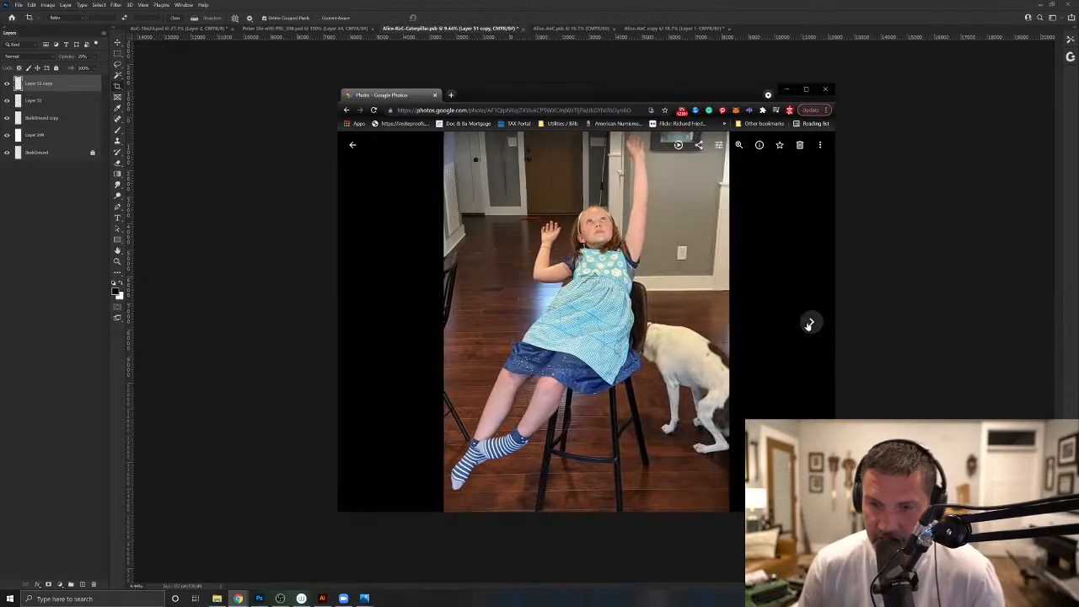
left_click(810, 323)
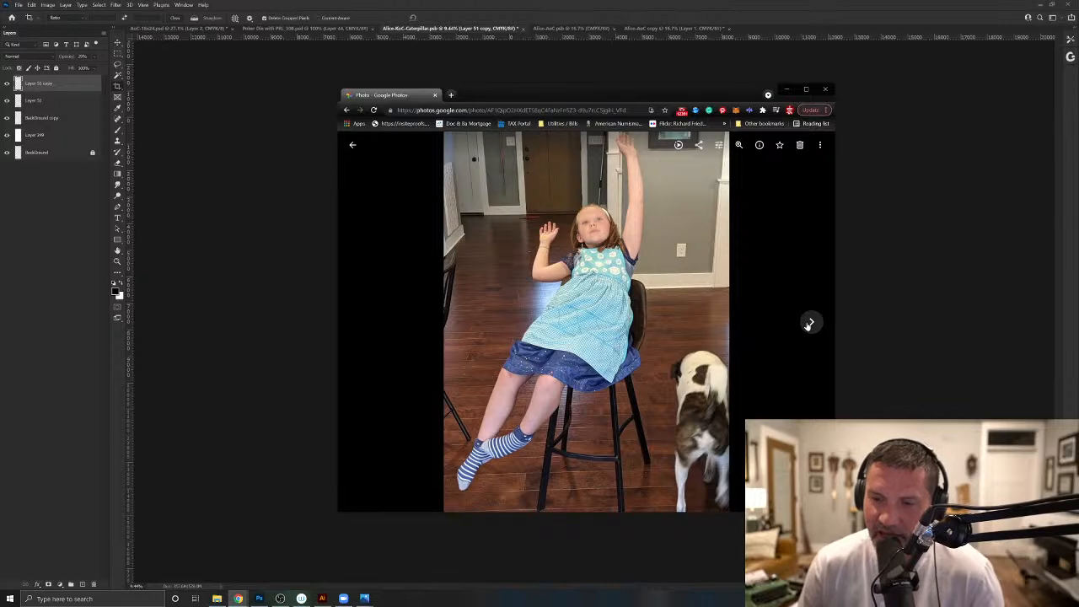
left_click(810, 323)
left_click(362, 321)
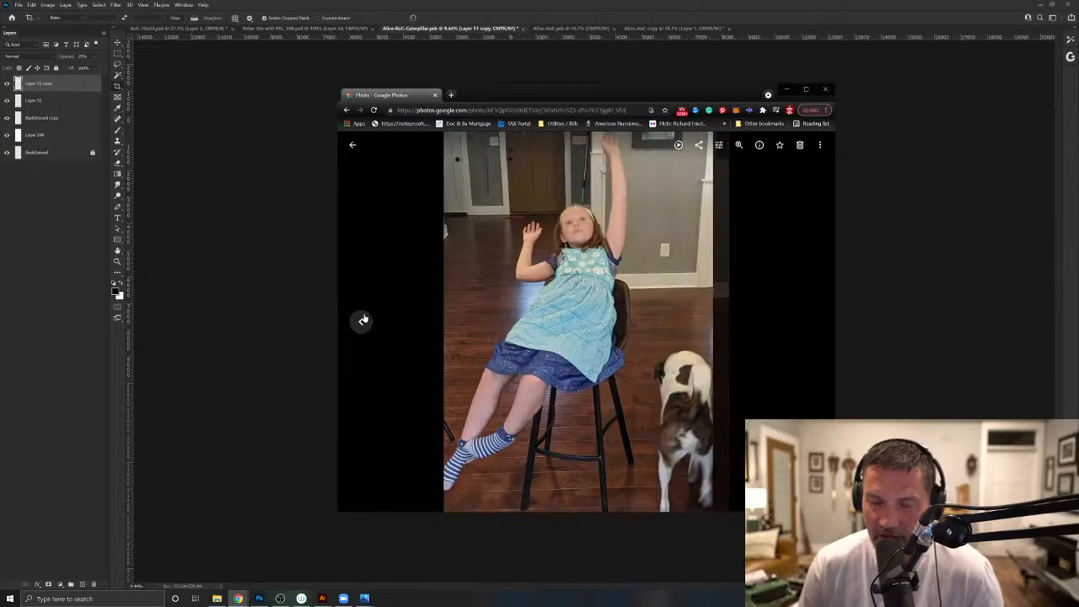
left_click(362, 321)
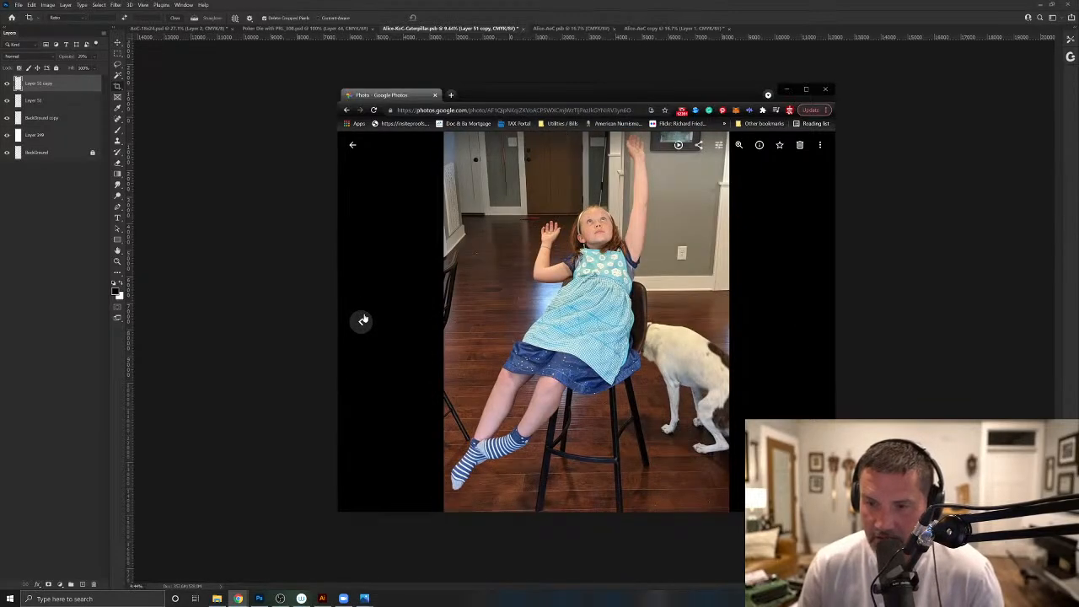
left_click(363, 321)
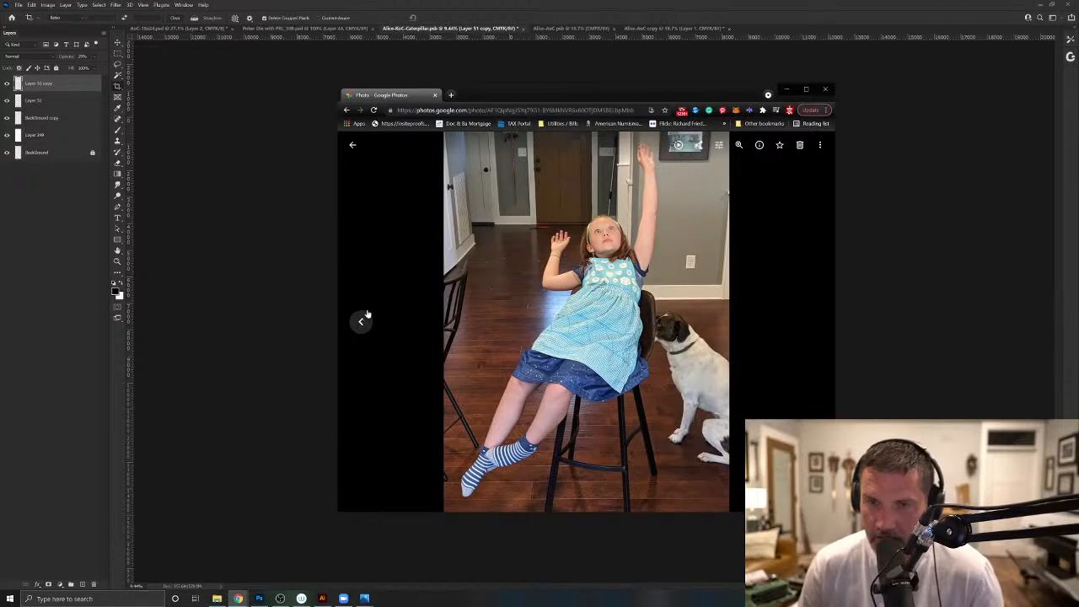
left_click_drag(667, 96, 1078, 135)
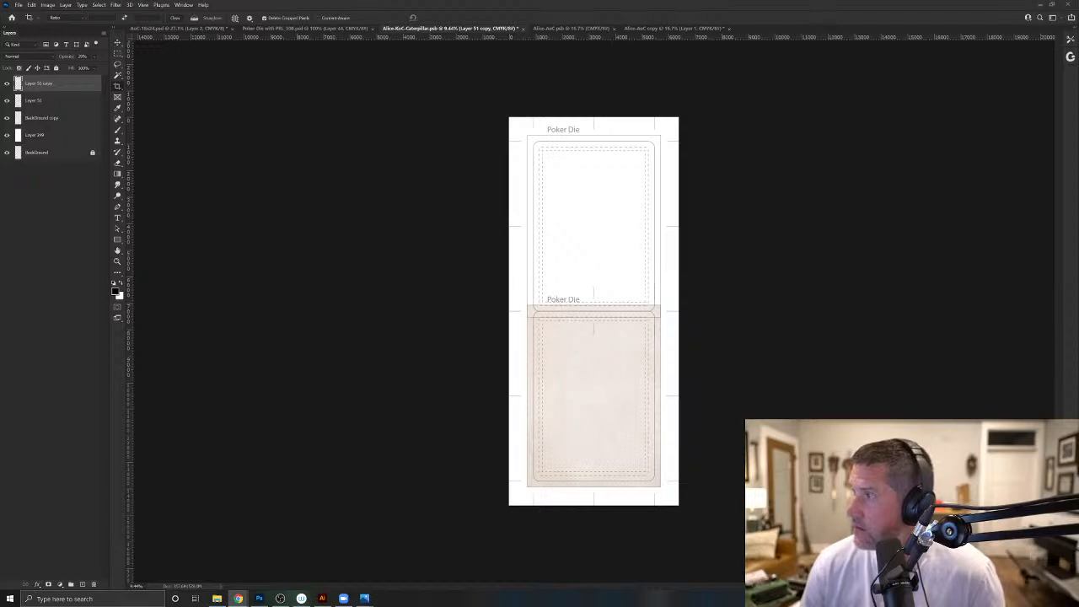
- Bring the Google Photos library over the canvas and view the floral-dress reference photo, returning to the photo grid
left_click_drag(1078, 75, 562, 78)
scroll(588, 256, "down", 1)
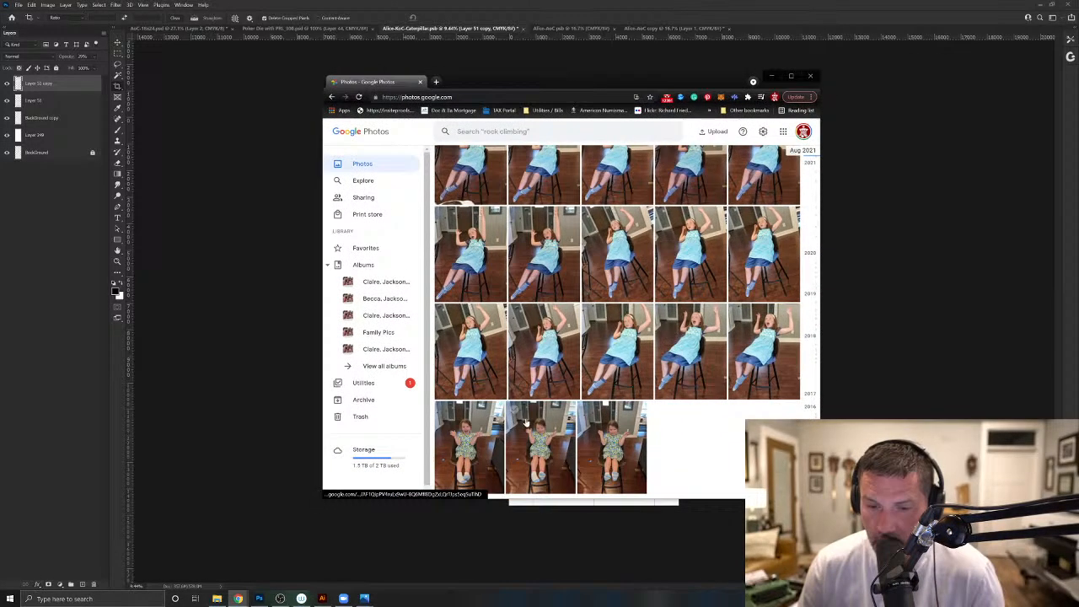
left_click(482, 436)
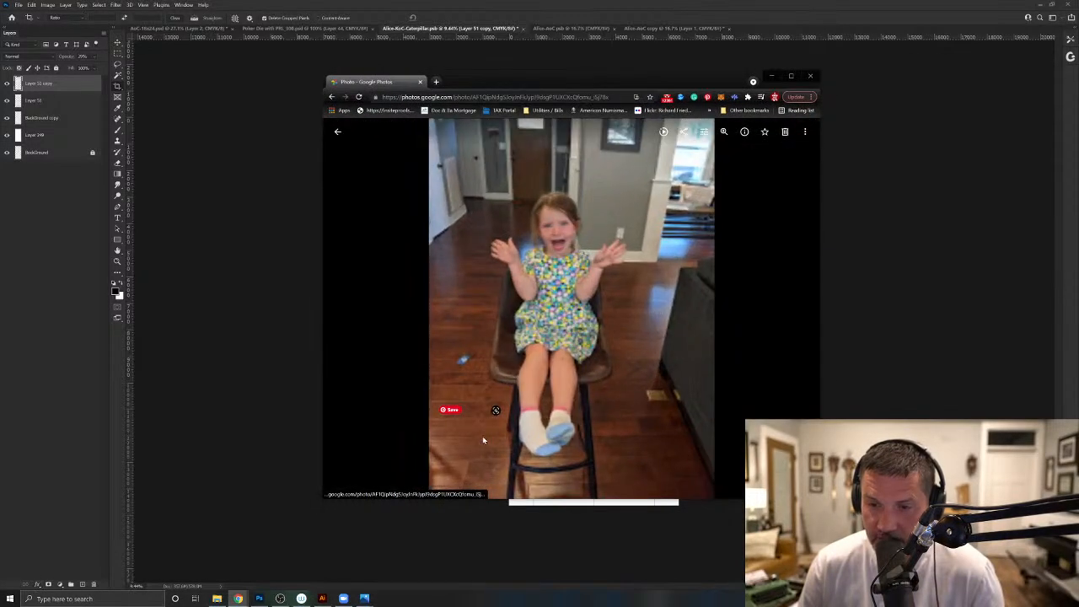
left_click(335, 129)
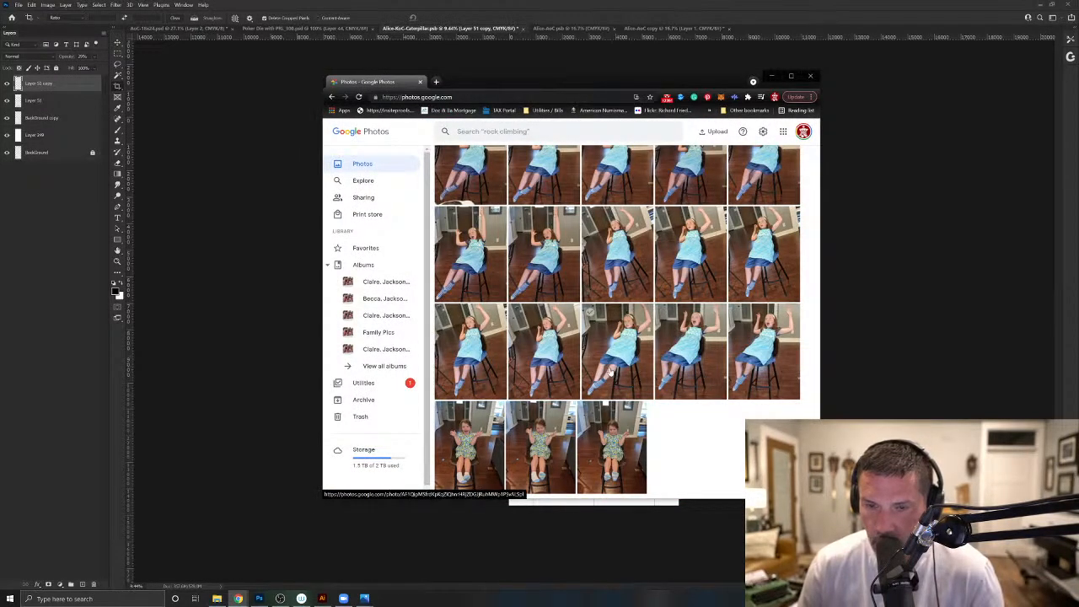
- Open the first photo of the Sat, Aug 7 stool shoot and examine the falling poses that include the dog
scroll(611, 372, "up", 2)
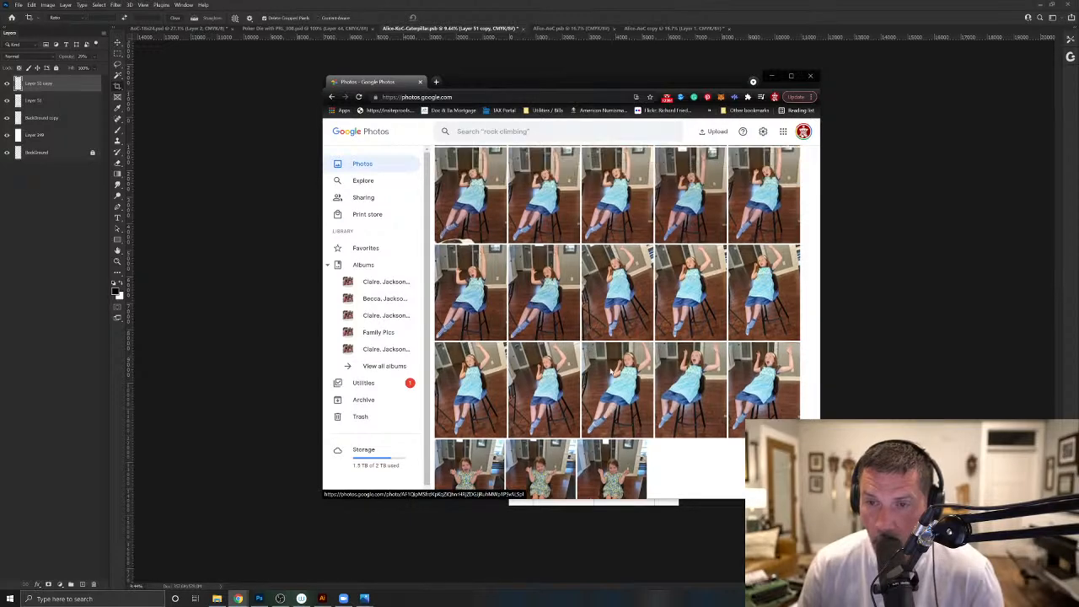
scroll(608, 371, "up", 2)
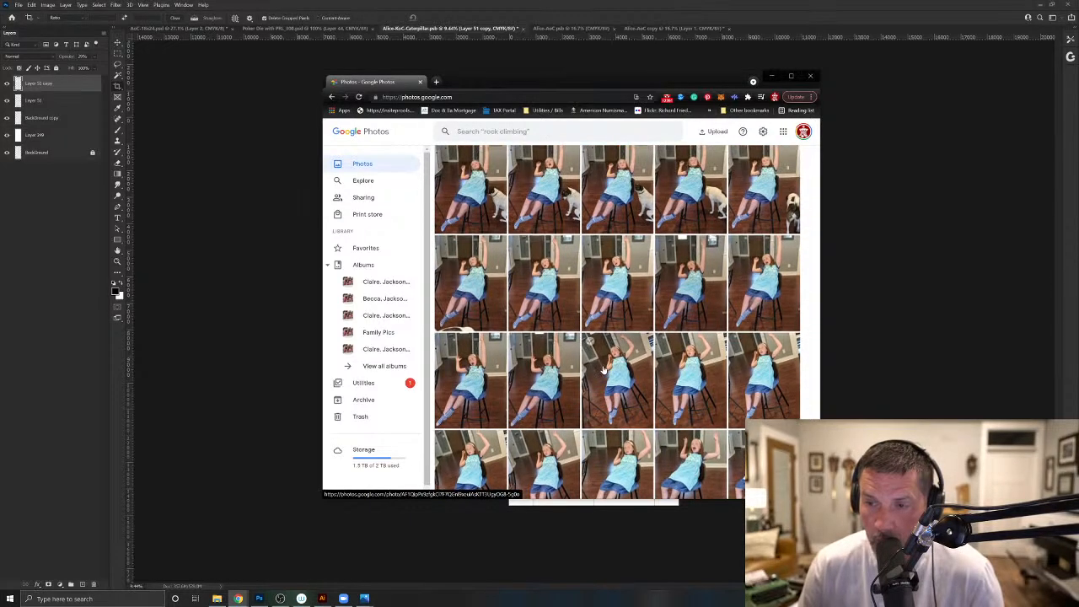
scroll(607, 372, "up", 2)
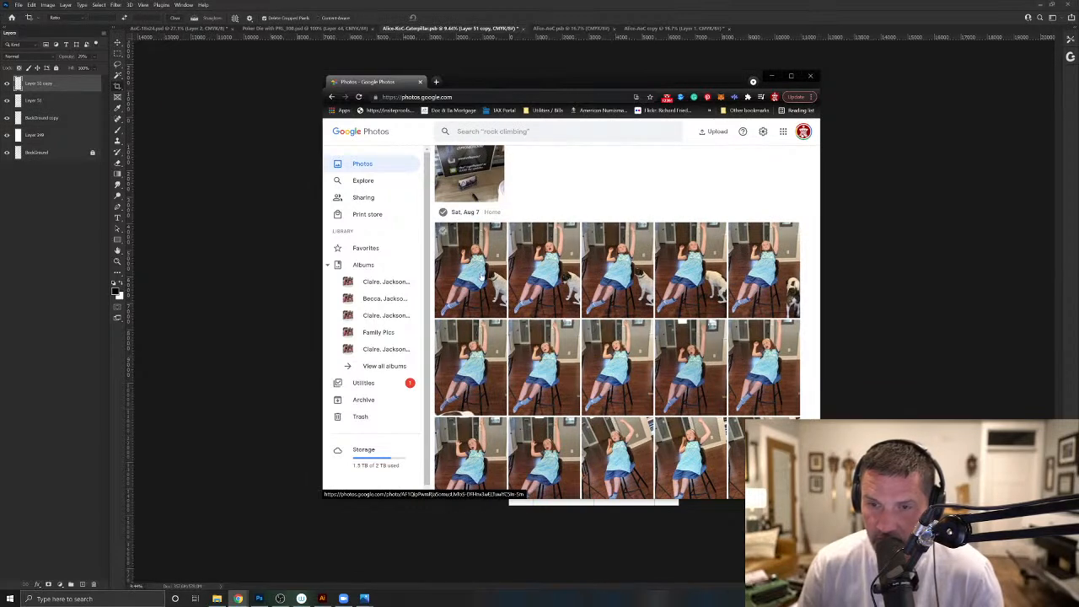
left_click(497, 300)
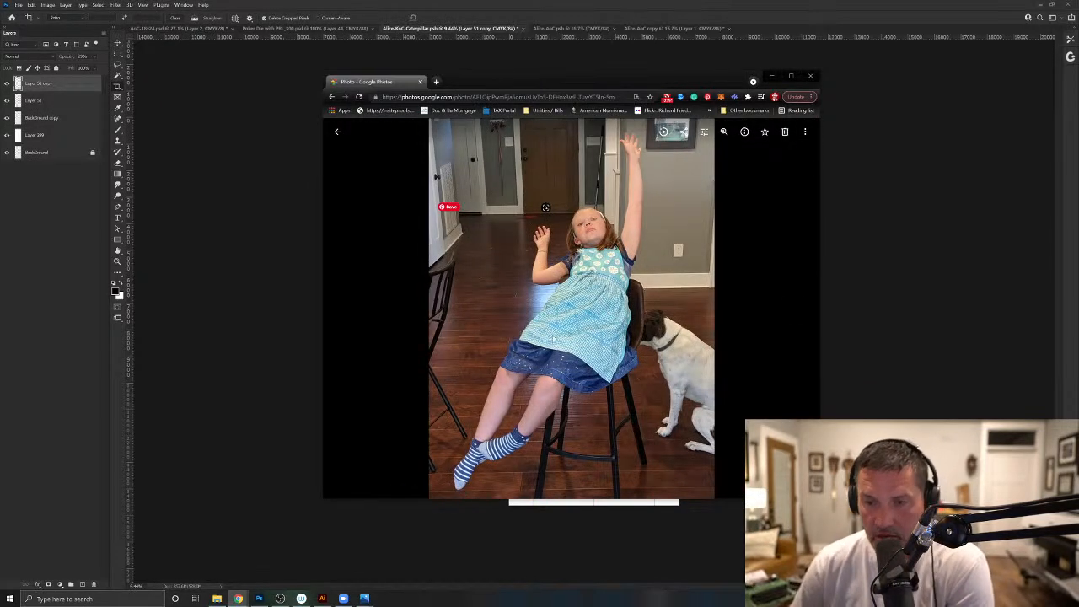
left_click(794, 310)
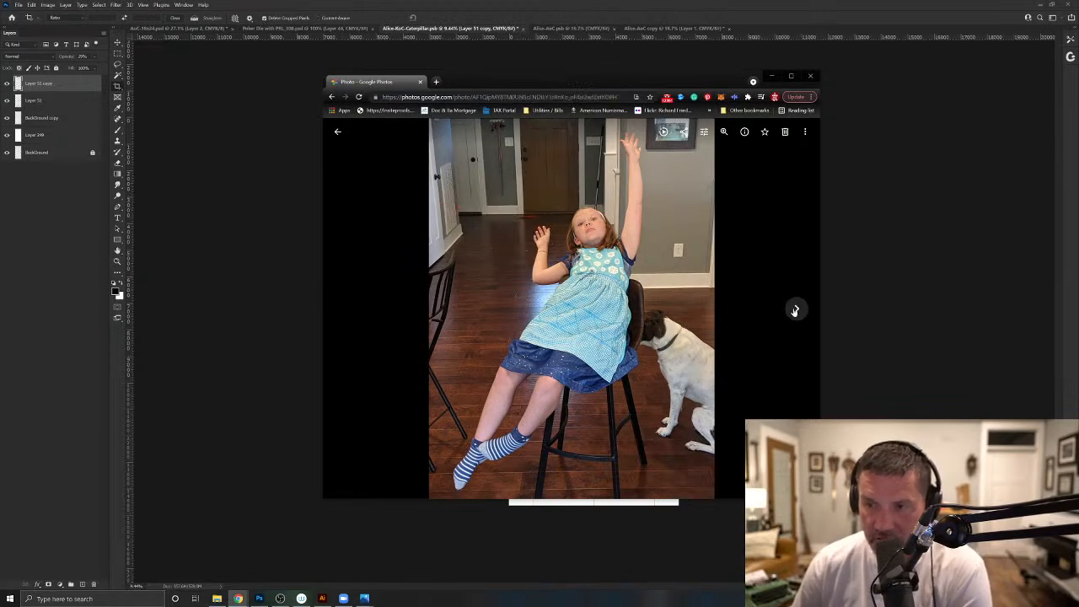
left_click(794, 311)
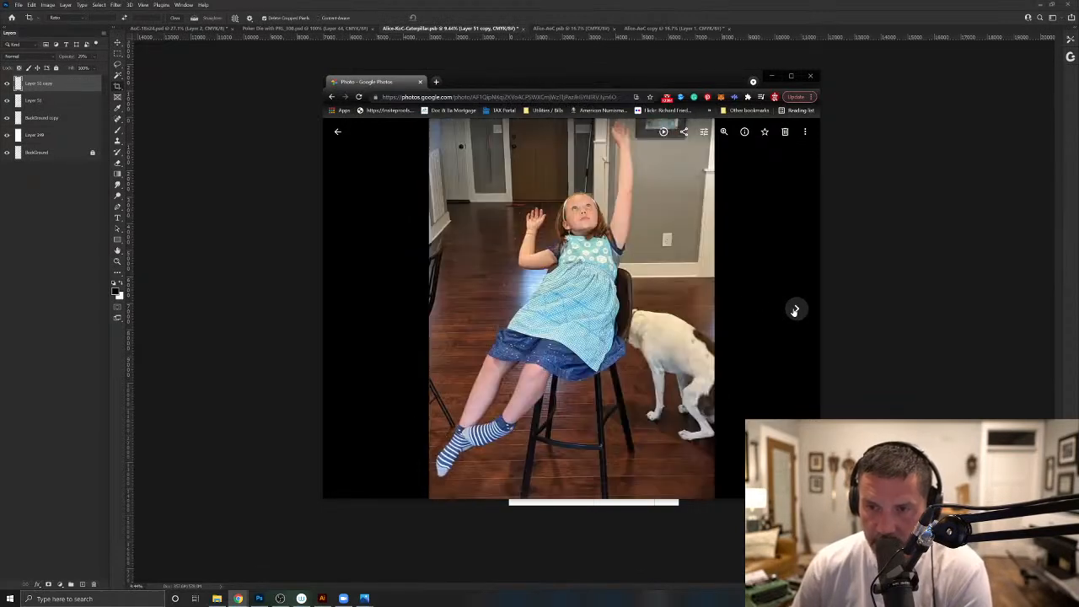
left_click(794, 311)
left_click(794, 310)
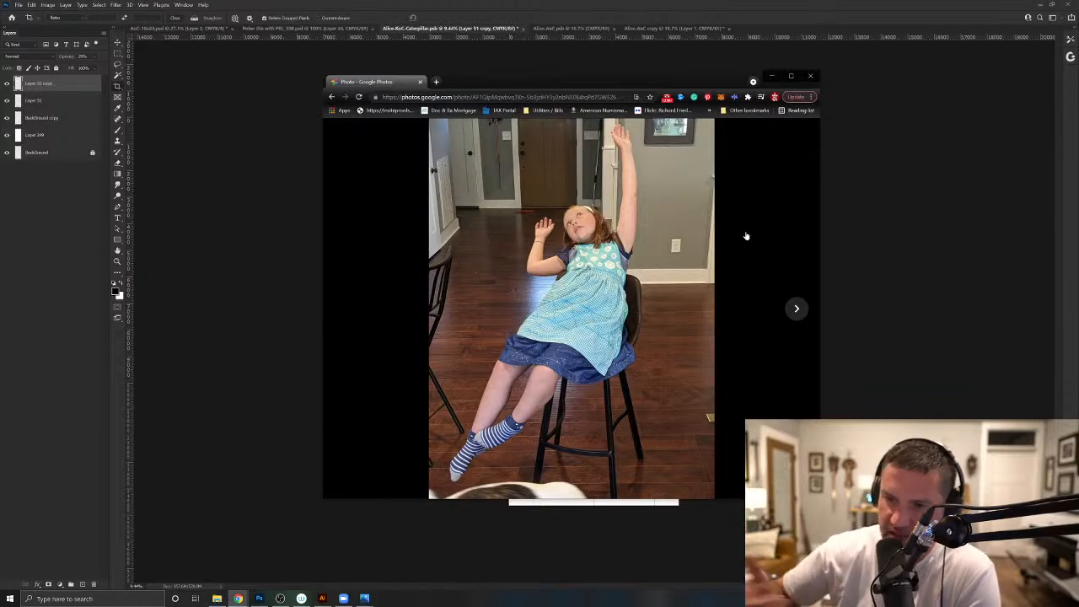
- Examine the following stool shots, through the tilted-camera frames with the bent raised arm, as falling-pose references
left_click(797, 309)
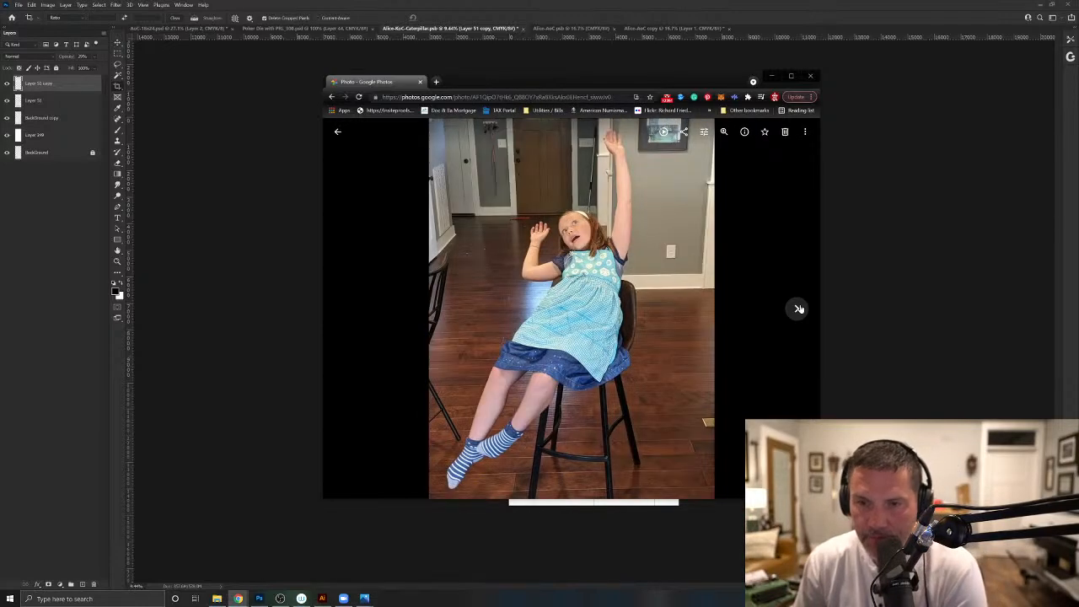
left_click(799, 309)
left_click(799, 310)
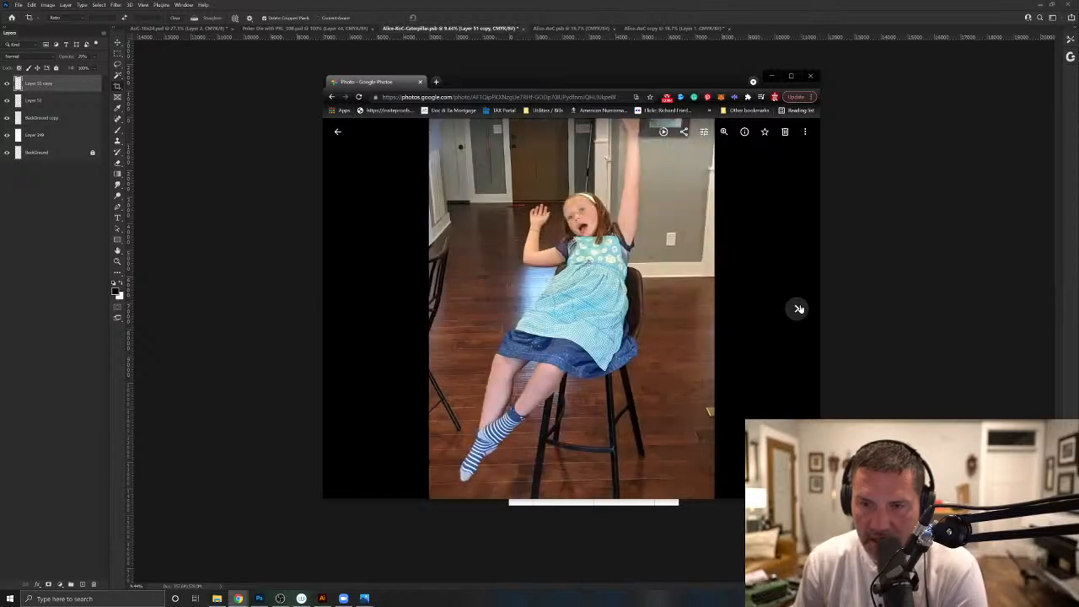
left_click(799, 309)
left_click(799, 310)
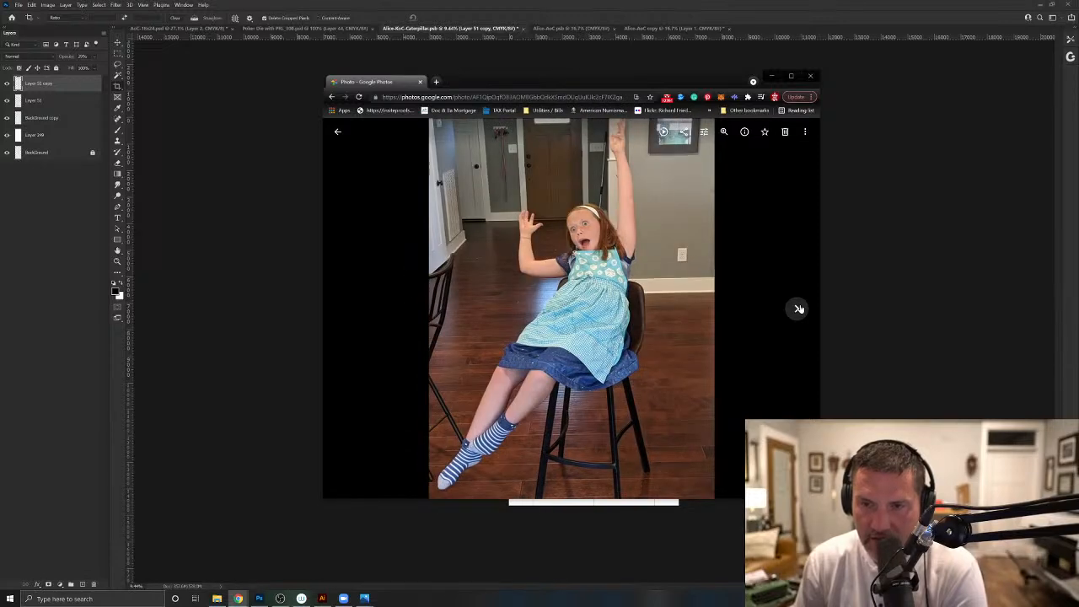
left_click(799, 309)
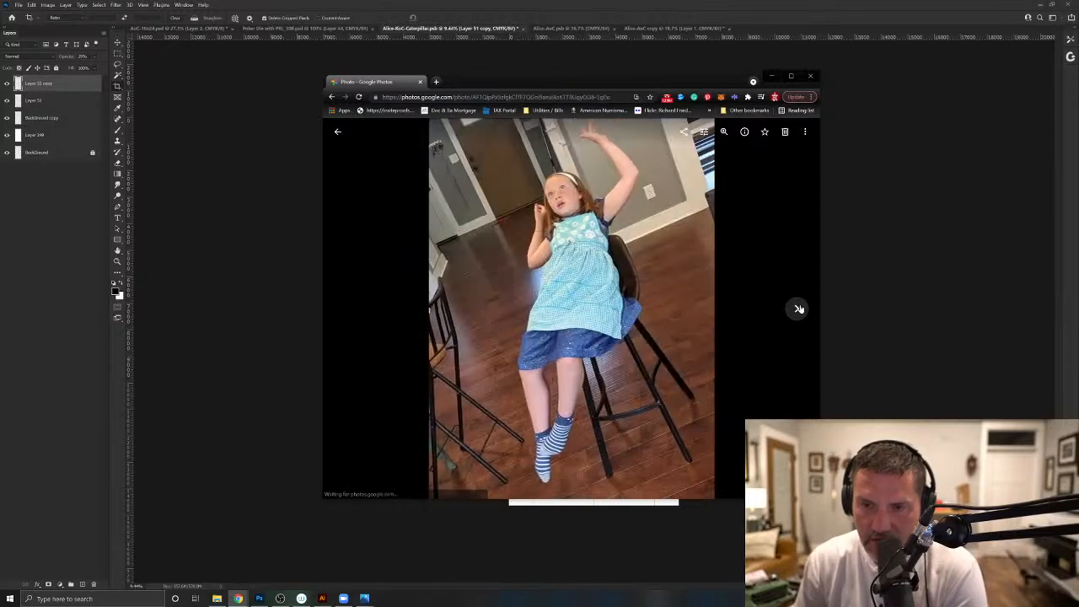
left_click(799, 310)
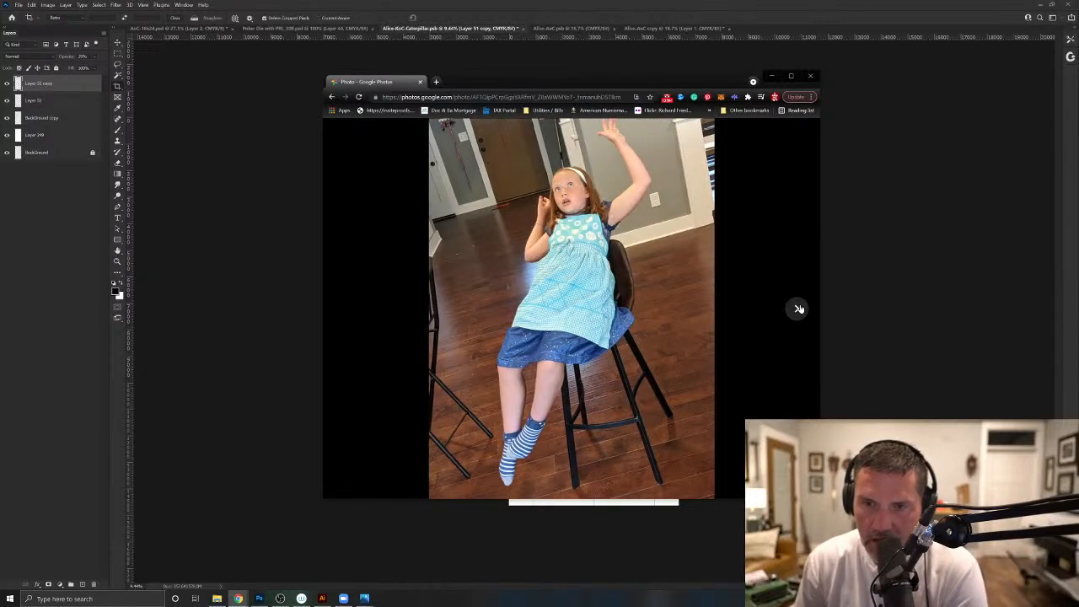
left_click(799, 309)
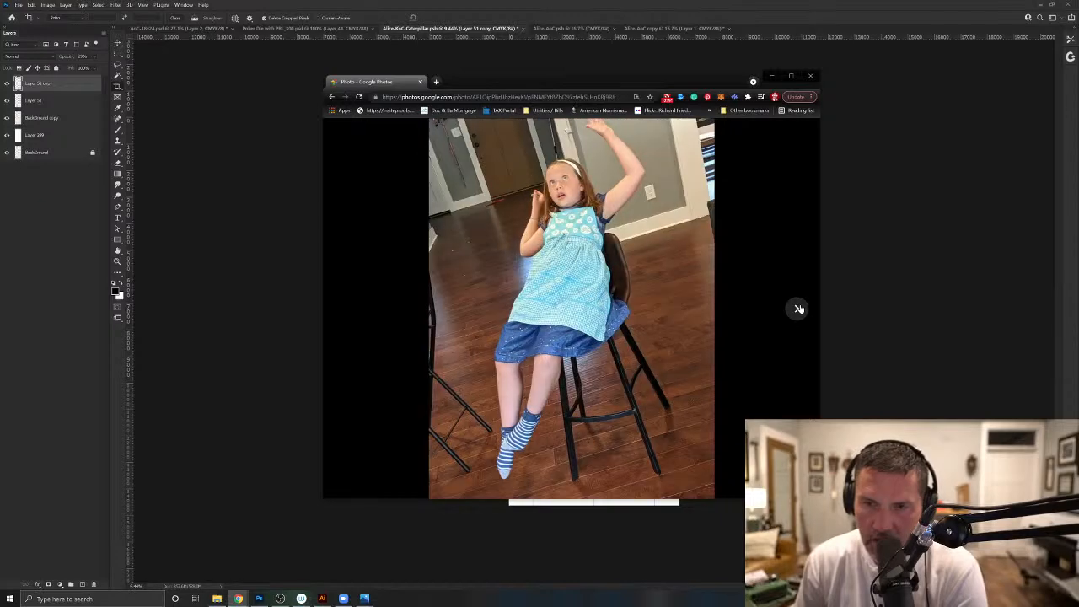
left_click(799, 310)
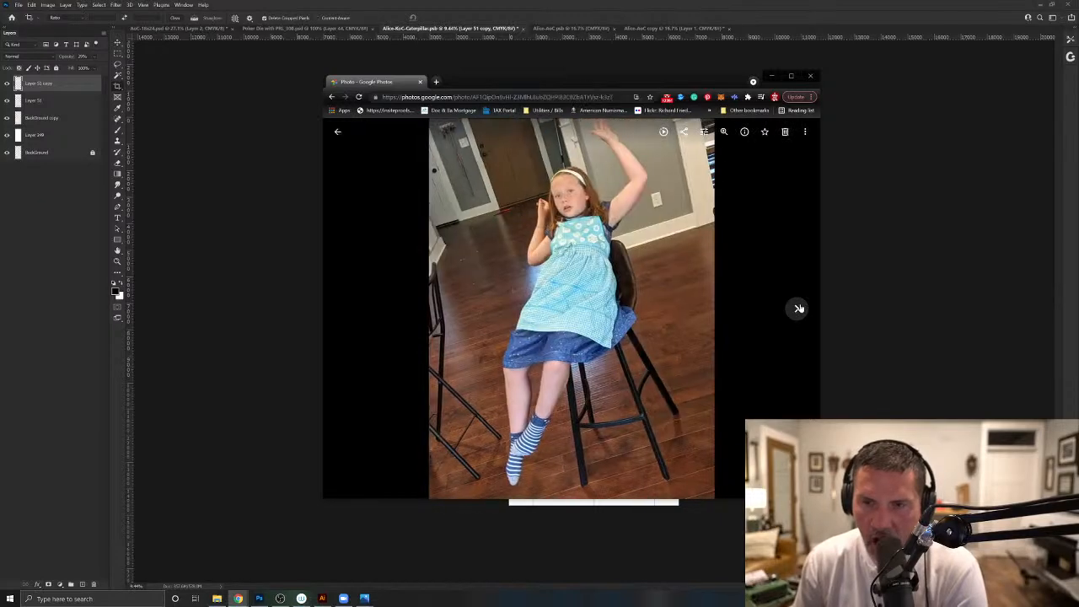
- Go back to the level shots with the arm raised straight up and compare the two open-mouthed poses
left_click(345, 311)
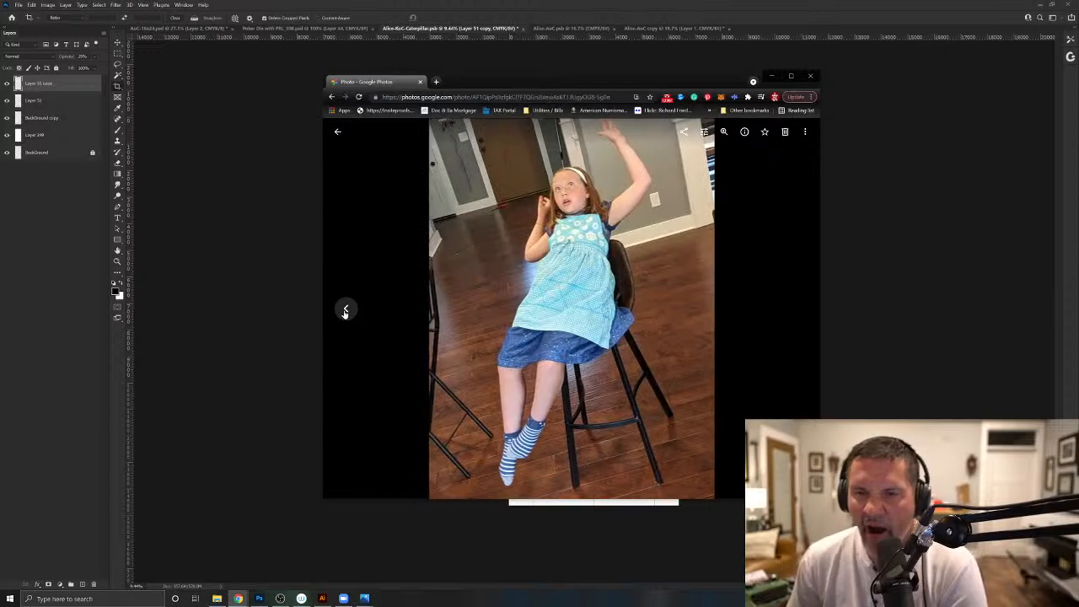
left_click(345, 311)
left_click(345, 311)
left_click(345, 312)
left_click(345, 312)
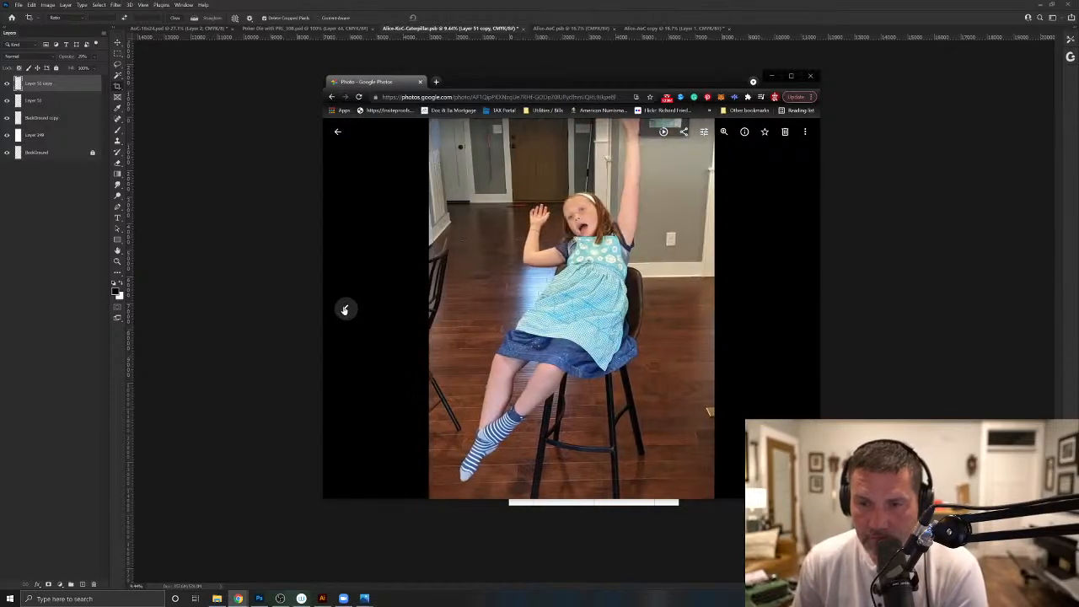
left_click(800, 309)
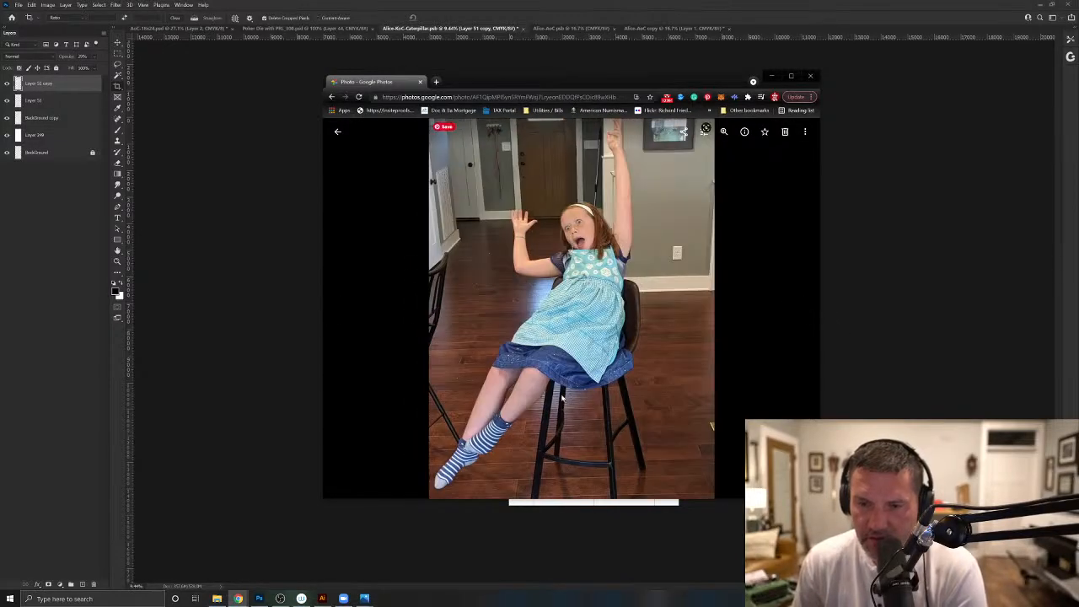
left_click(345, 309)
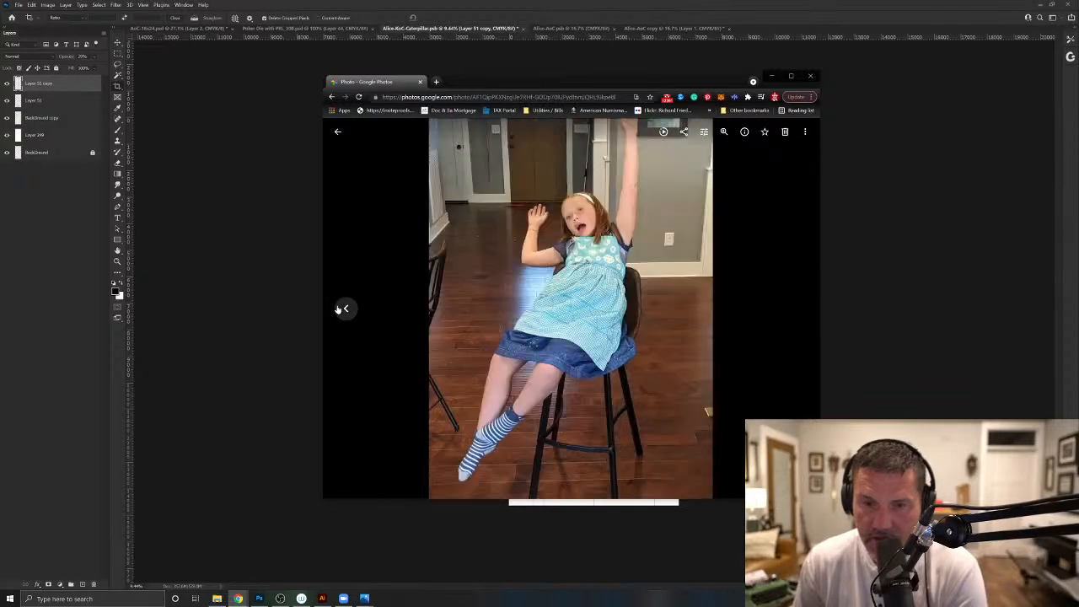
- Page back through the earlier stool poses to the shot of the girl looking up with the dog behind the stool
left_click(345, 310)
left_click(345, 309)
left_click(345, 309)
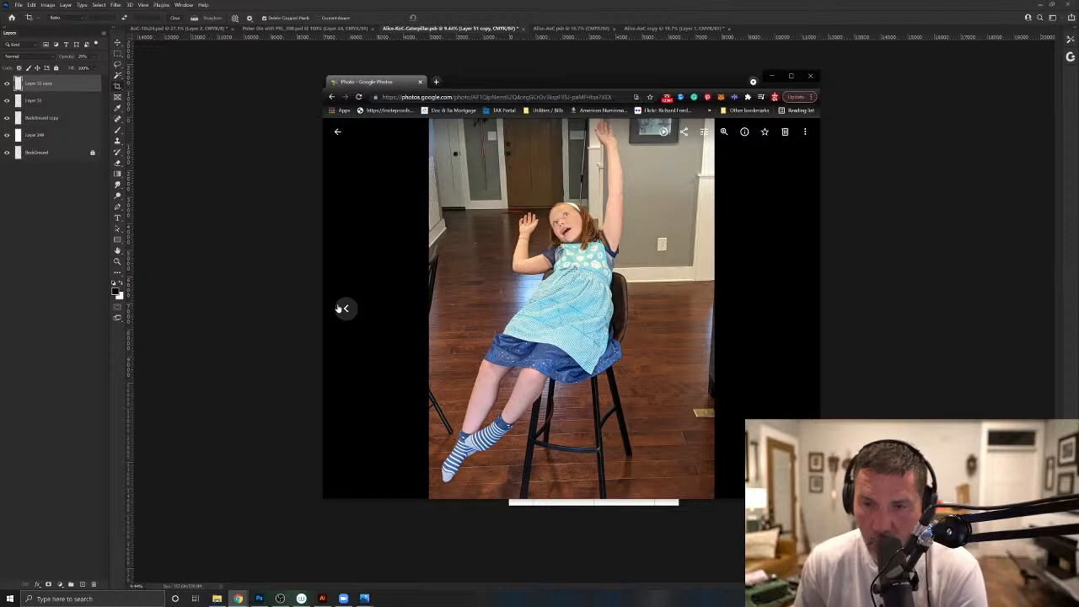
left_click(344, 308)
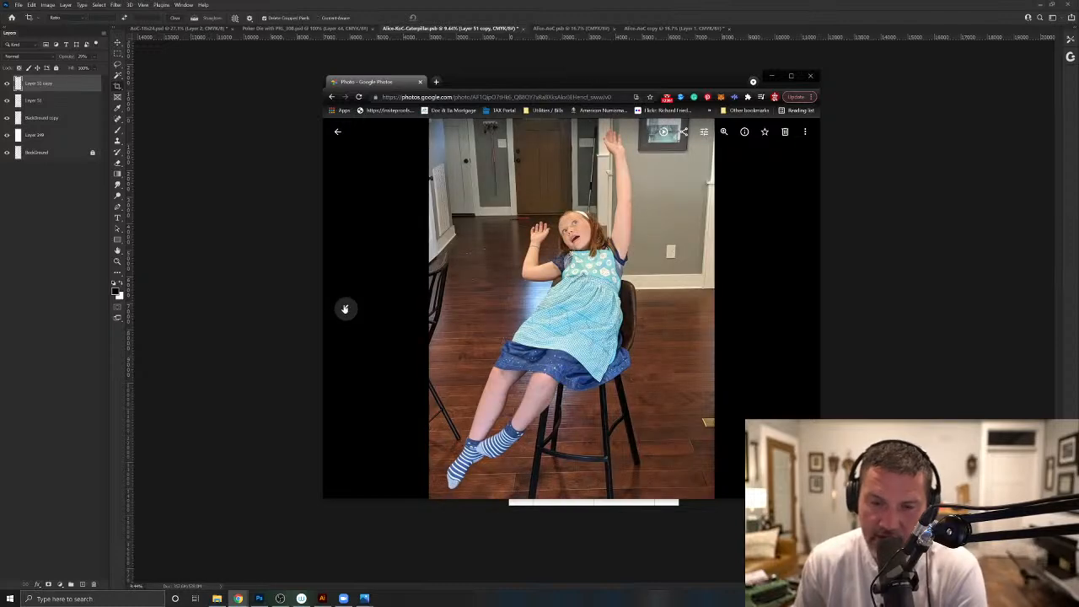
left_click(344, 310)
left_click(345, 309)
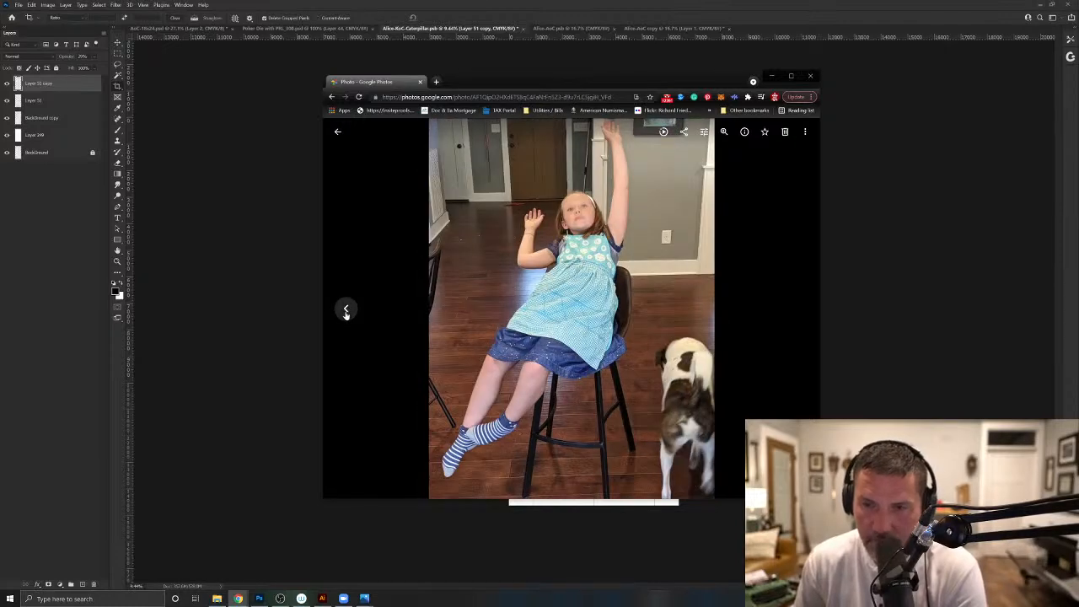
left_click(345, 310)
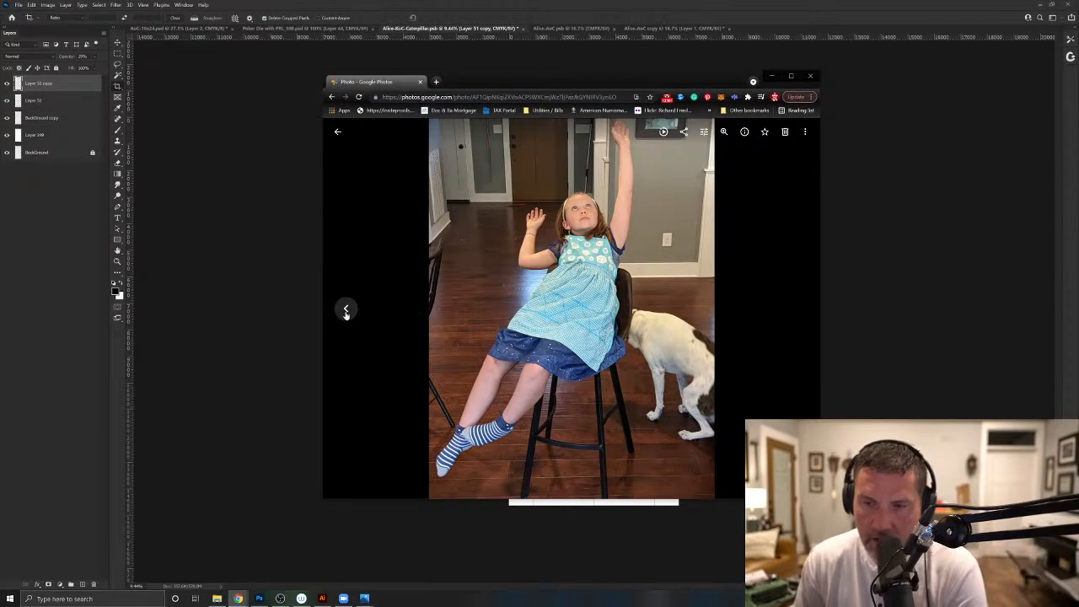
- Page through the stool shots from the dog photos to the tilted-camera frame with the bent raised arm, comparing the falling poses
left_click(344, 310)
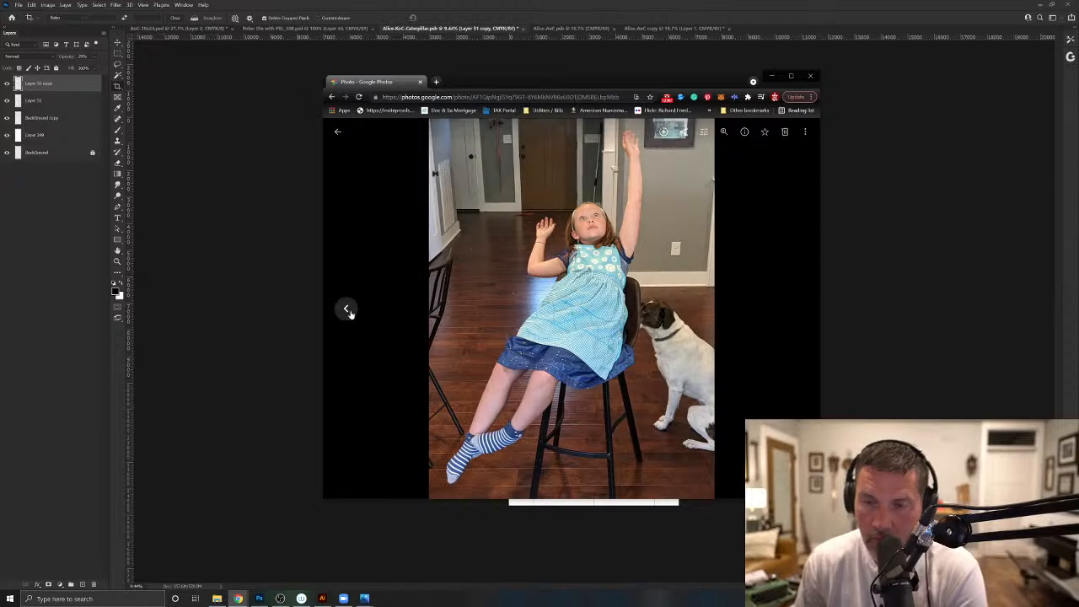
left_click(798, 309)
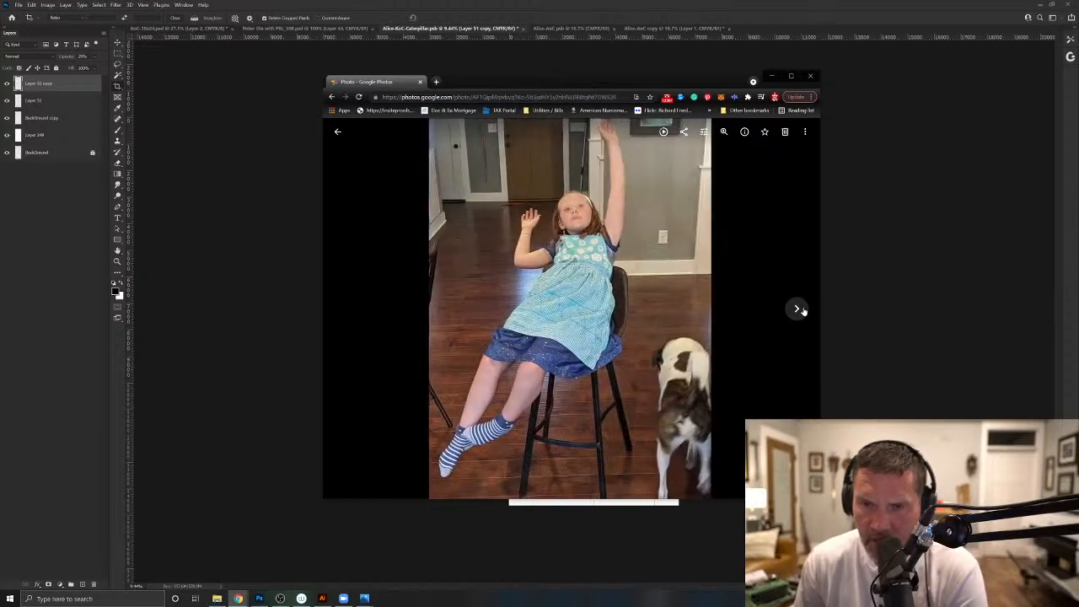
left_click(798, 309)
left_click(798, 308)
left_click(797, 308)
left_click(797, 309)
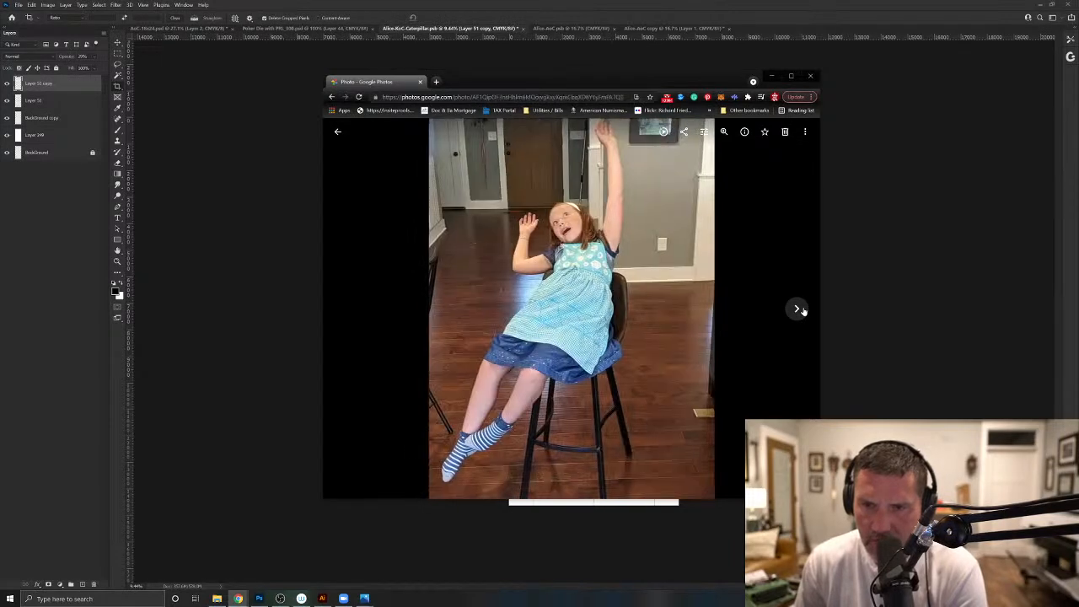
left_click(797, 309)
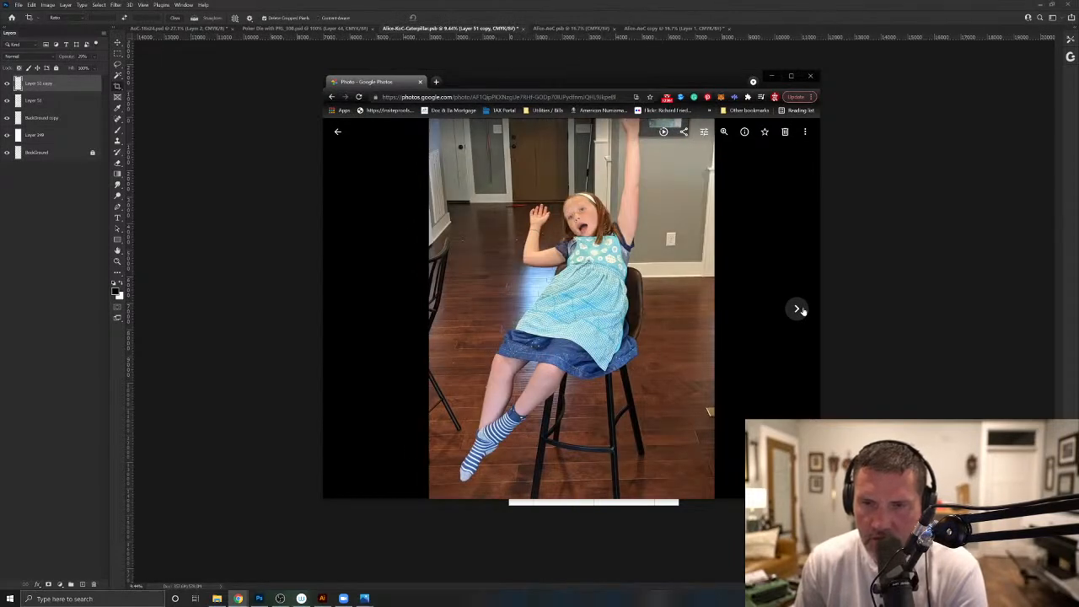
left_click(797, 308)
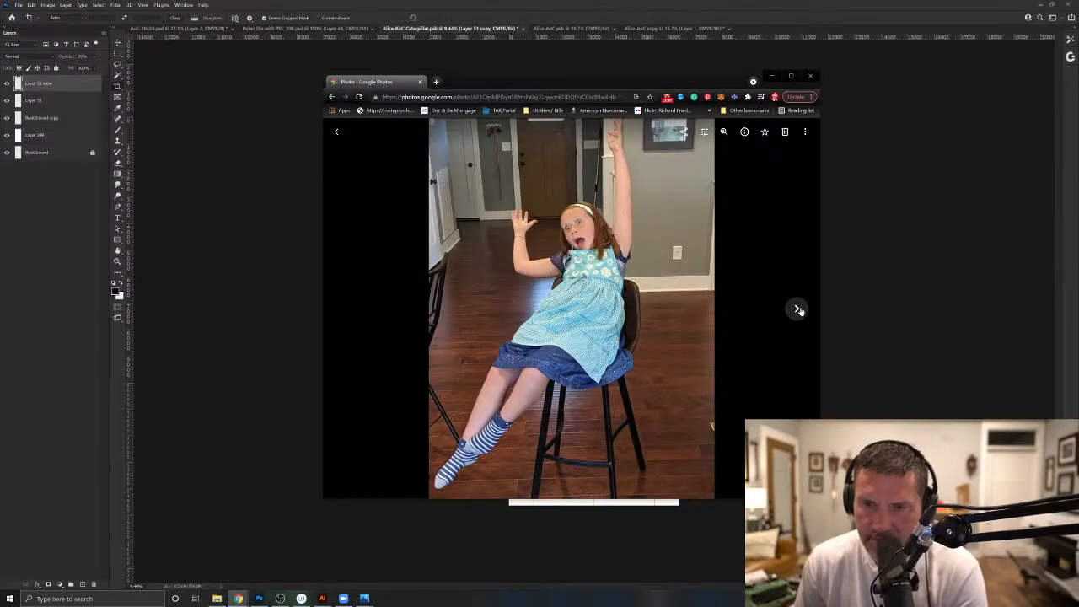
left_click(798, 309)
left_click(798, 308)
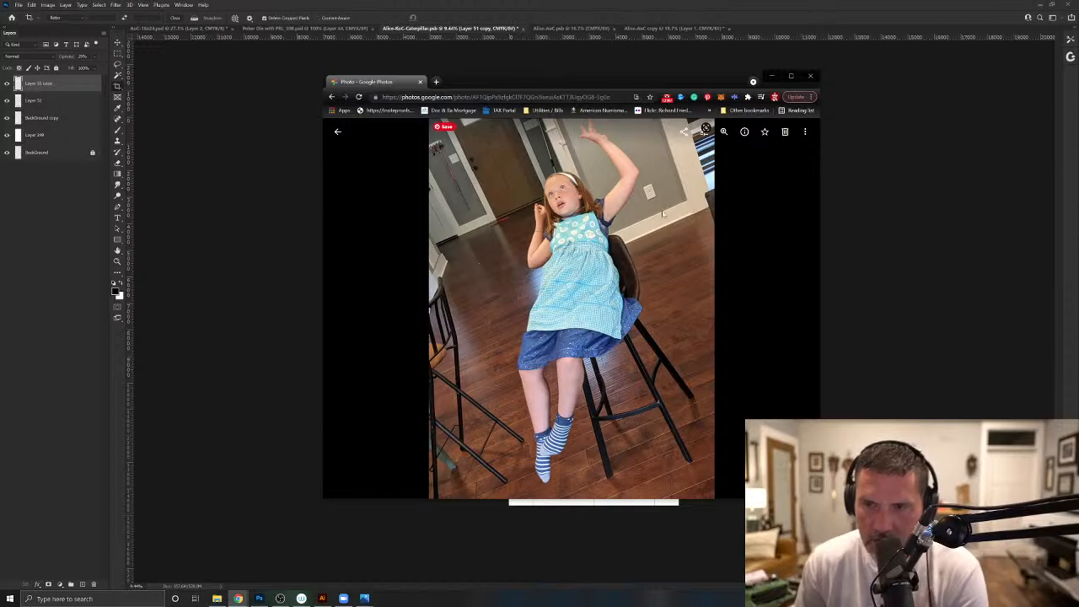
- Copy the tilted-camera photo with the bent raised arm and paste it into the stacked poker card document in Photoshop
left_click(791, 76)
right_click(628, 226)
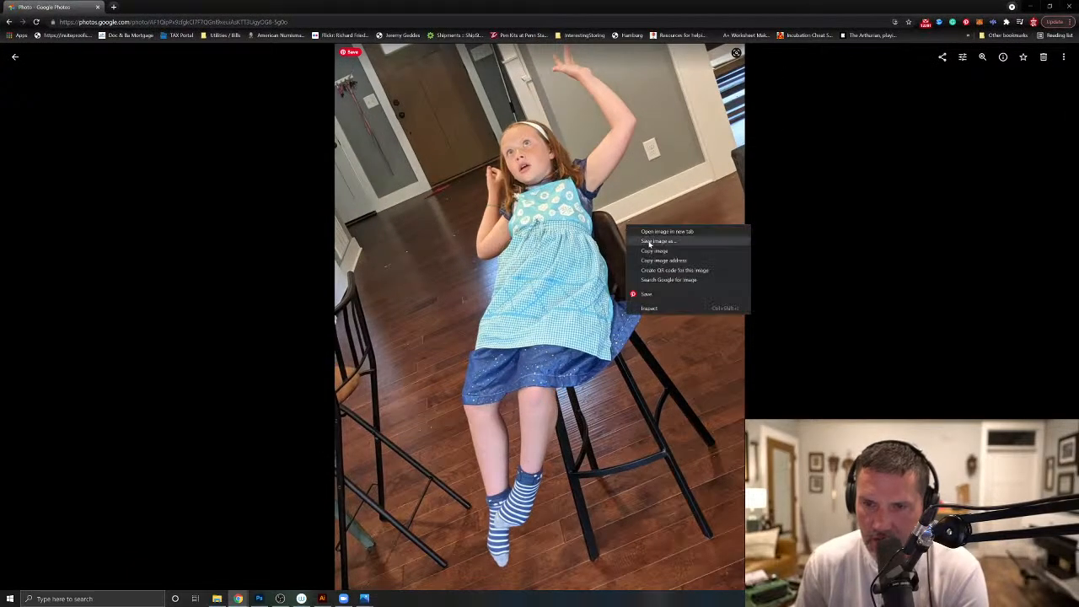
left_click(654, 251)
left_click(259, 599)
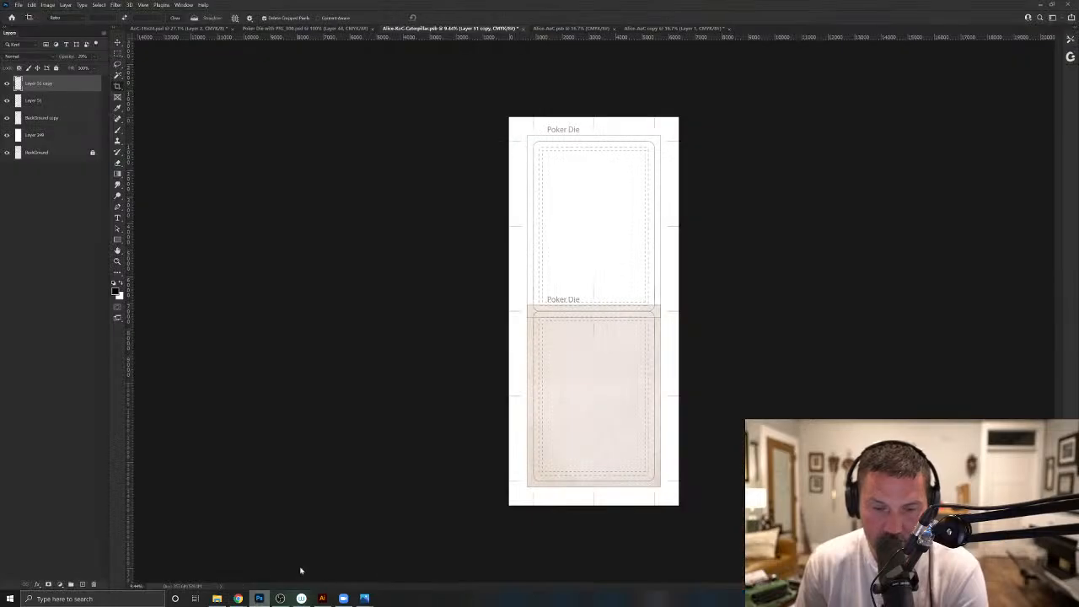
key("ctrl+v")
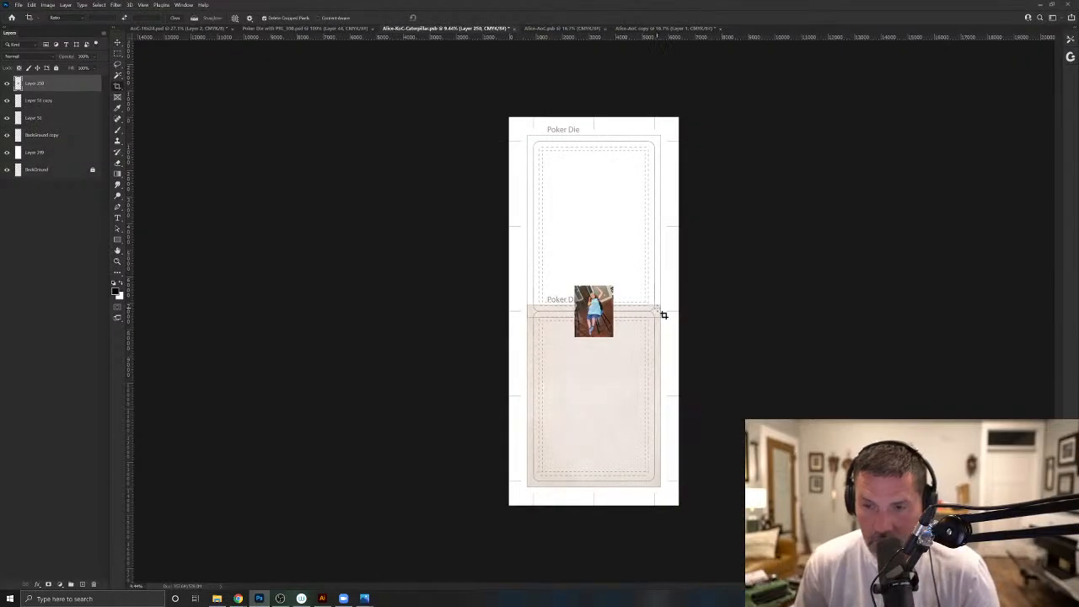
- Return to the Google Photos library and examine the last stool shots of the girl in the blue apron
key("alt+Tab")
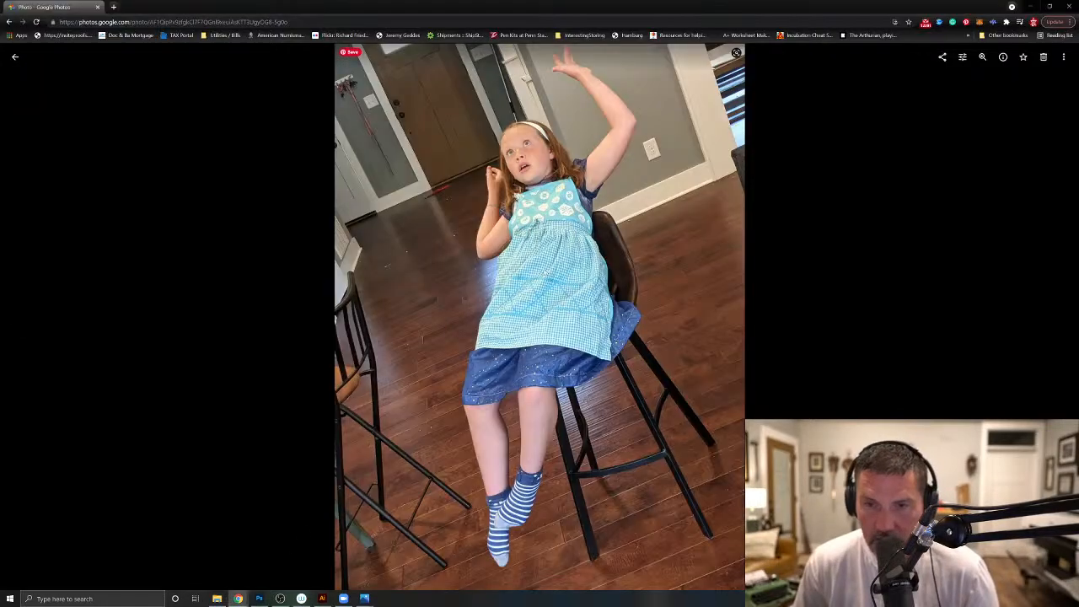
left_click(14, 57)
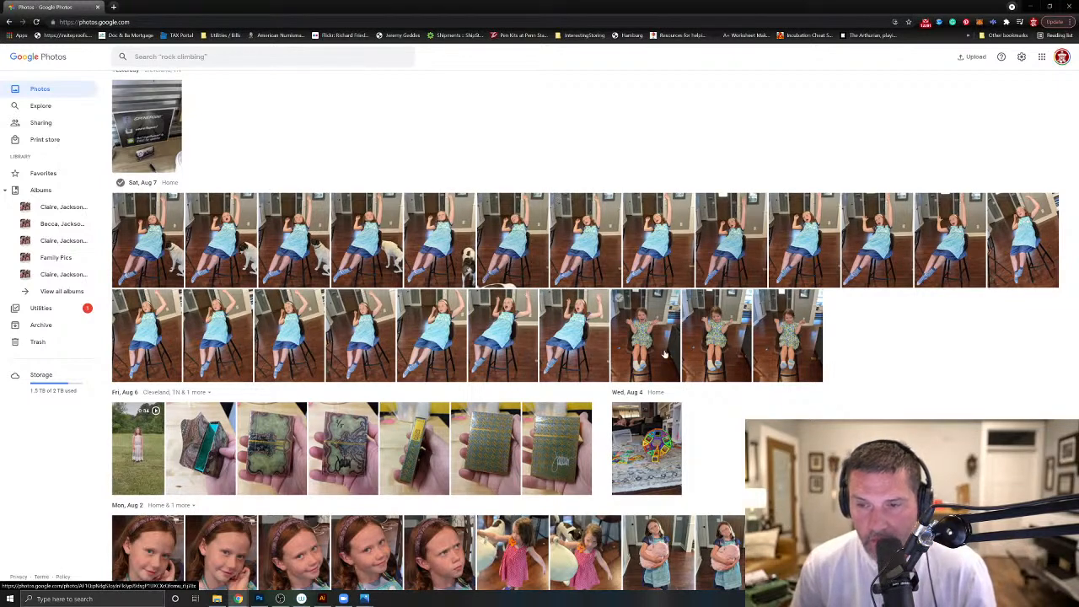
left_click(595, 346)
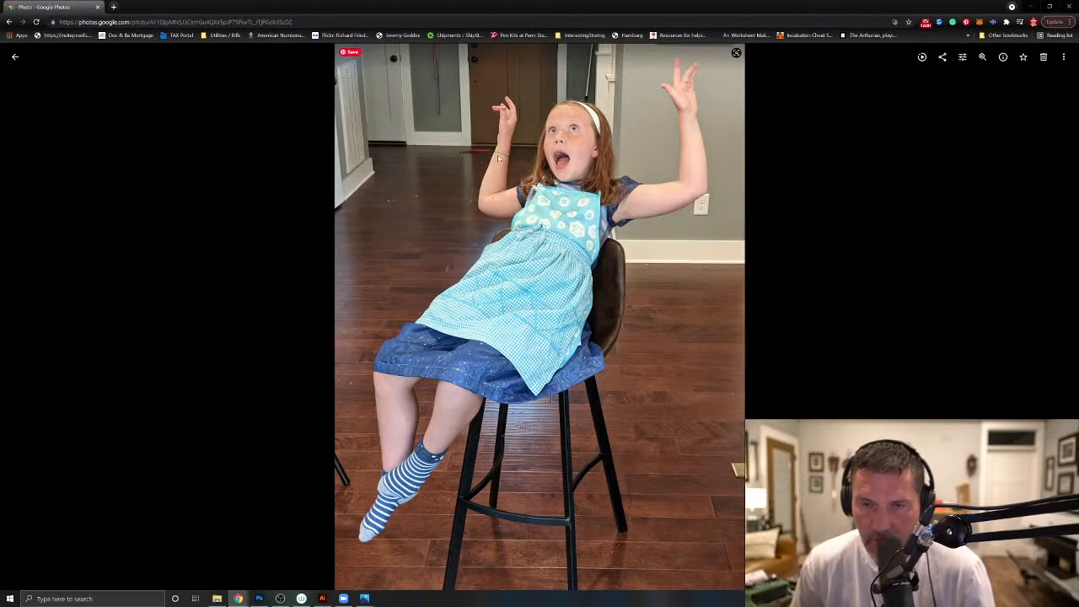
left_click(25, 317)
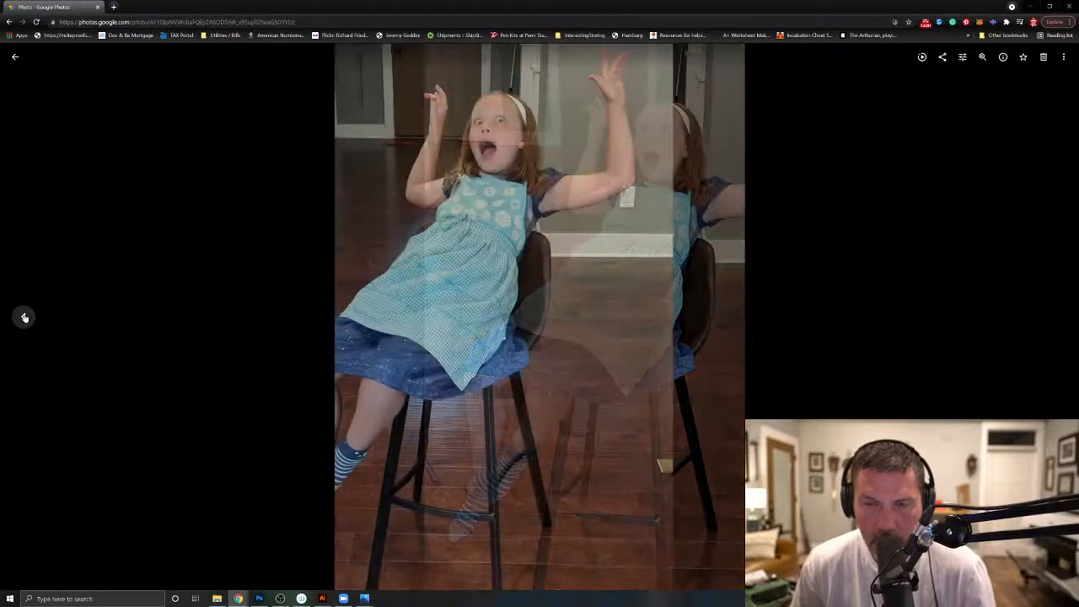
left_click(25, 317)
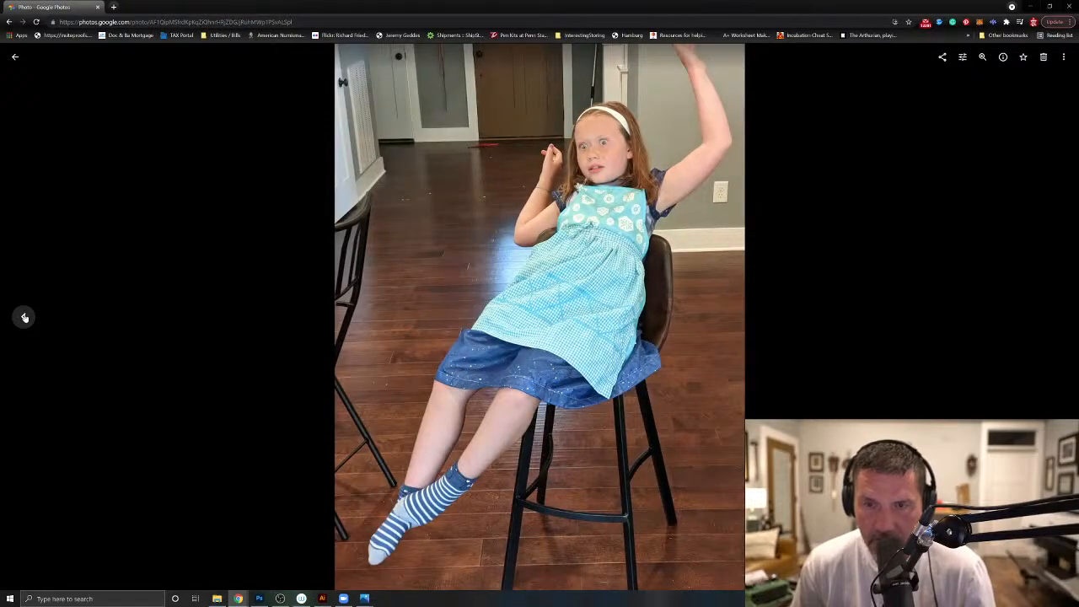
- Page back past the tilted frames to the level open-mouthed shot with the head leaning and one arm raised straight up
left_click(24, 317)
left_click(24, 317)
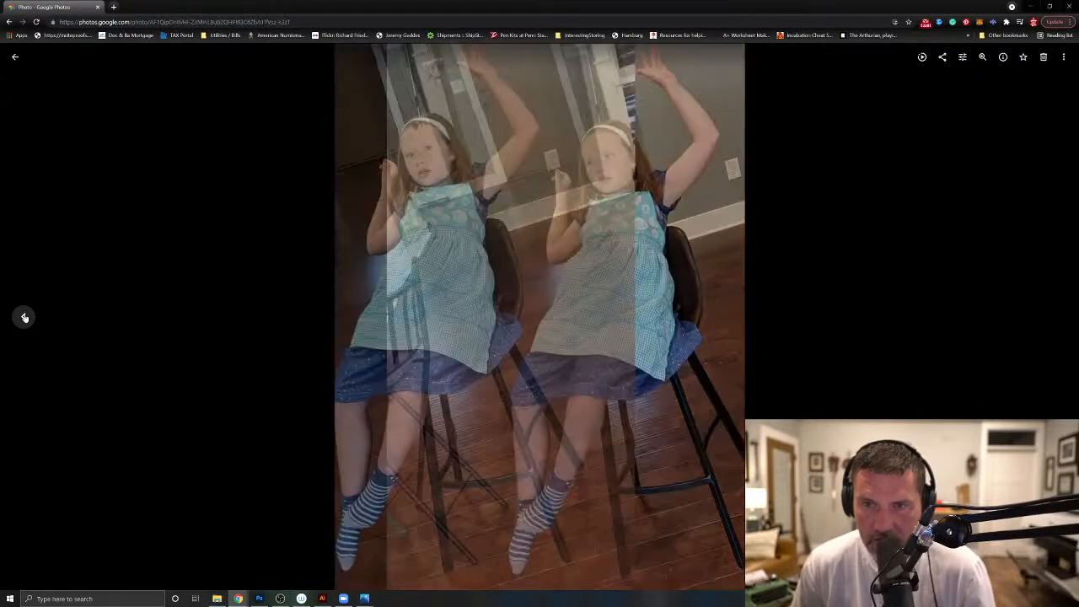
left_click(25, 317)
left_click(25, 317)
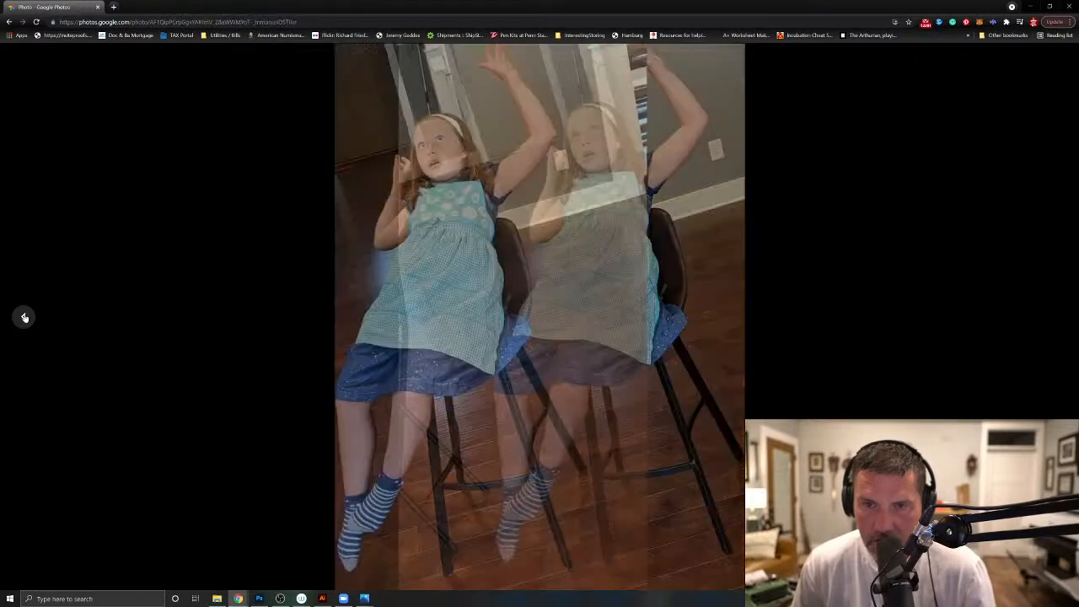
left_click(24, 317)
left_click(24, 317)
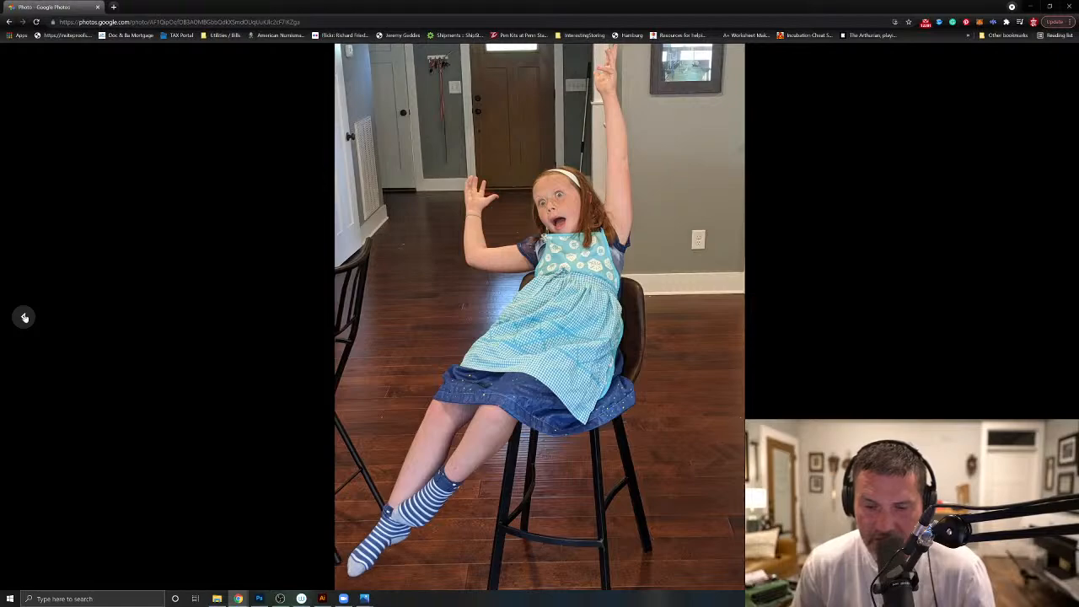
left_click(24, 317)
left_click(24, 317)
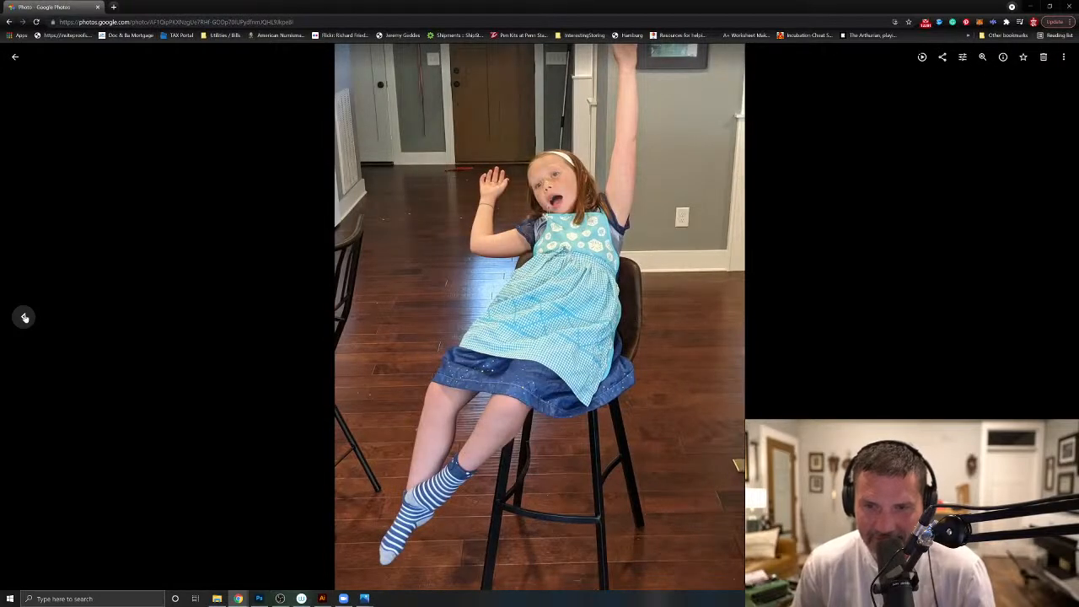
left_click(25, 317)
left_click(25, 317)
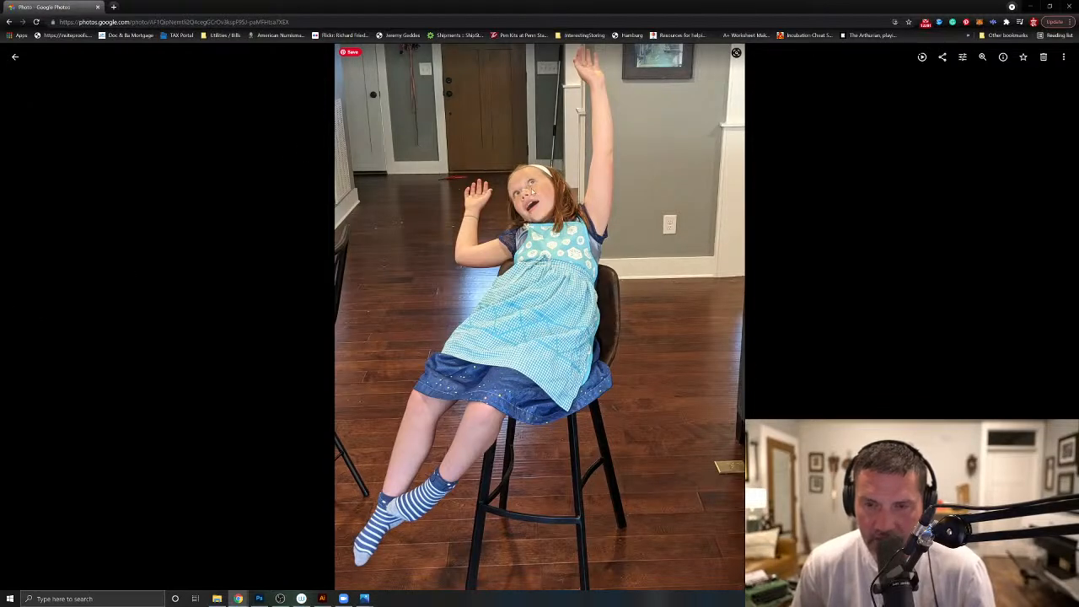
- Copy this straight-arm photo into the Photoshop card document and place it directly right of the tilted-camera photo
right_click(636, 214)
left_click(656, 238)
left_click(259, 600)
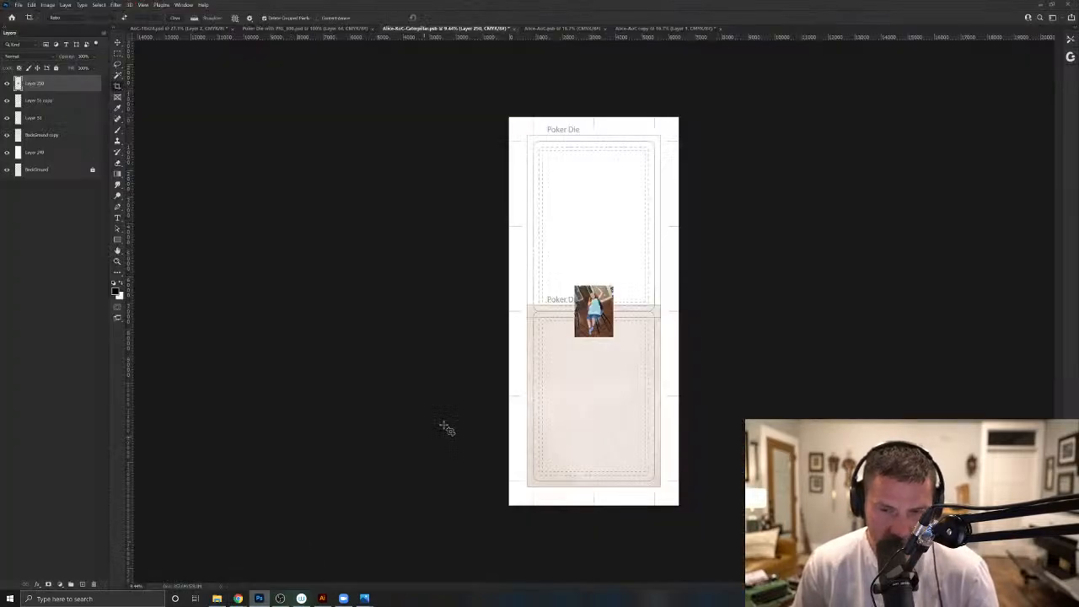
key("ctrl+v")
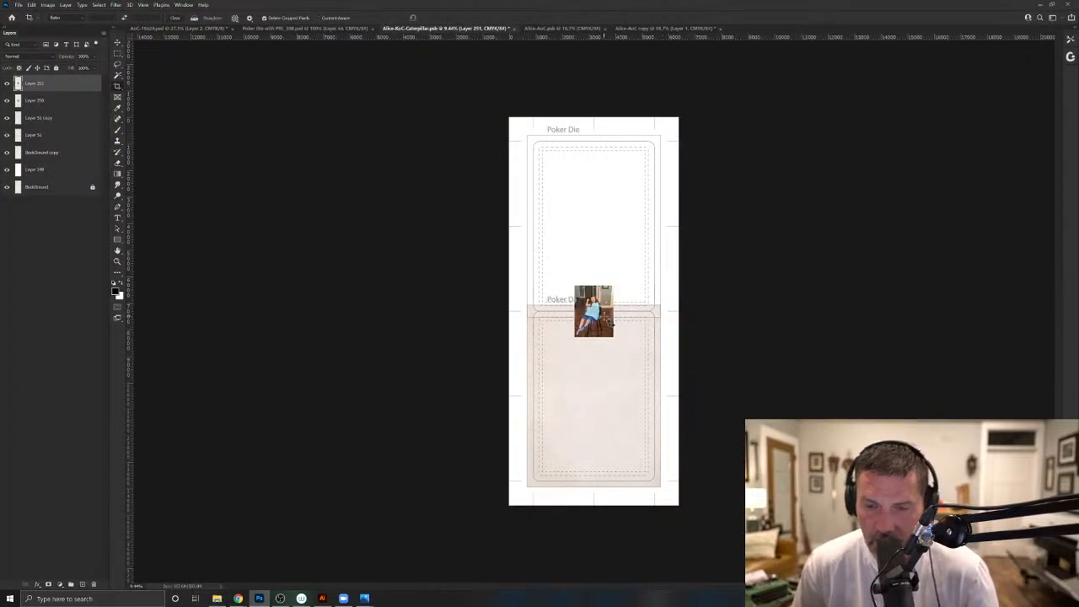
key("v")
left_click_drag(603, 319, 643, 320)
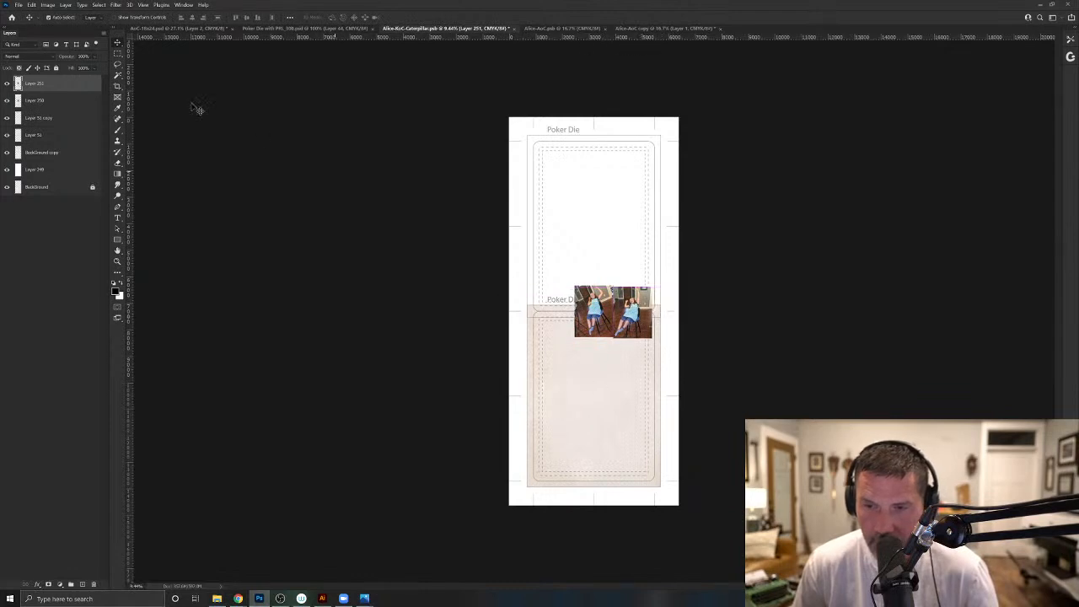
- Copy the preceding straight-arm shot from Google Photos into the Photoshop card document and place it left of the tilted-camera photo
left_click(238, 599)
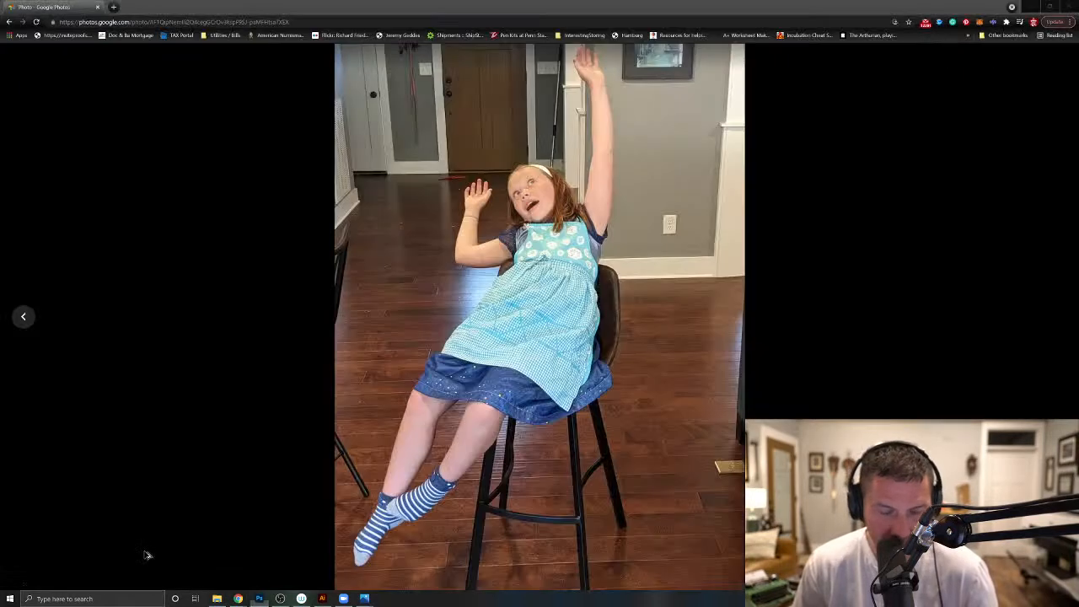
left_click(25, 317)
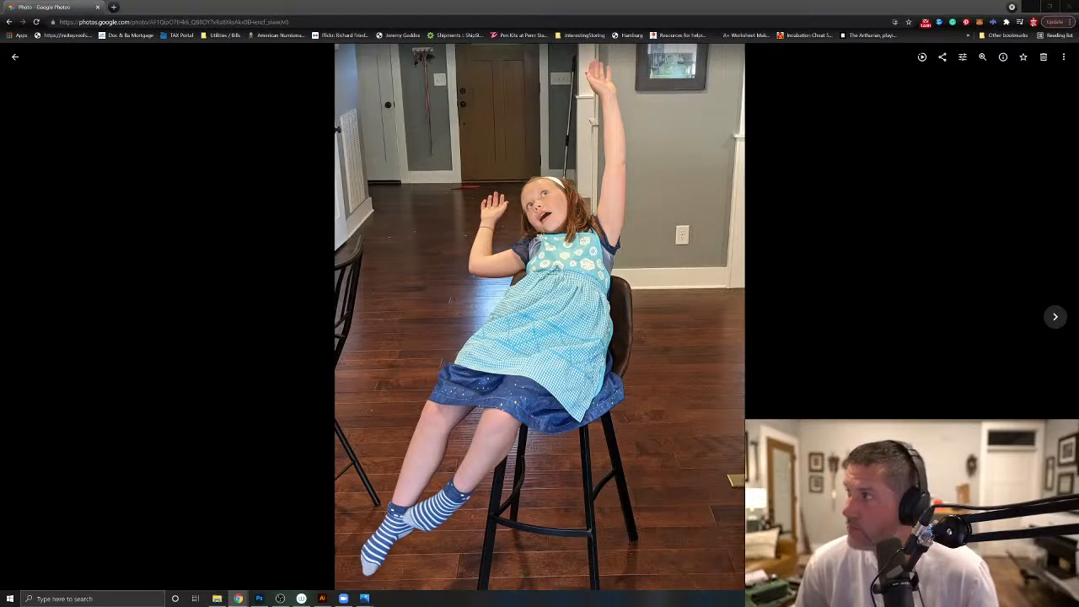
right_click(500, 291)
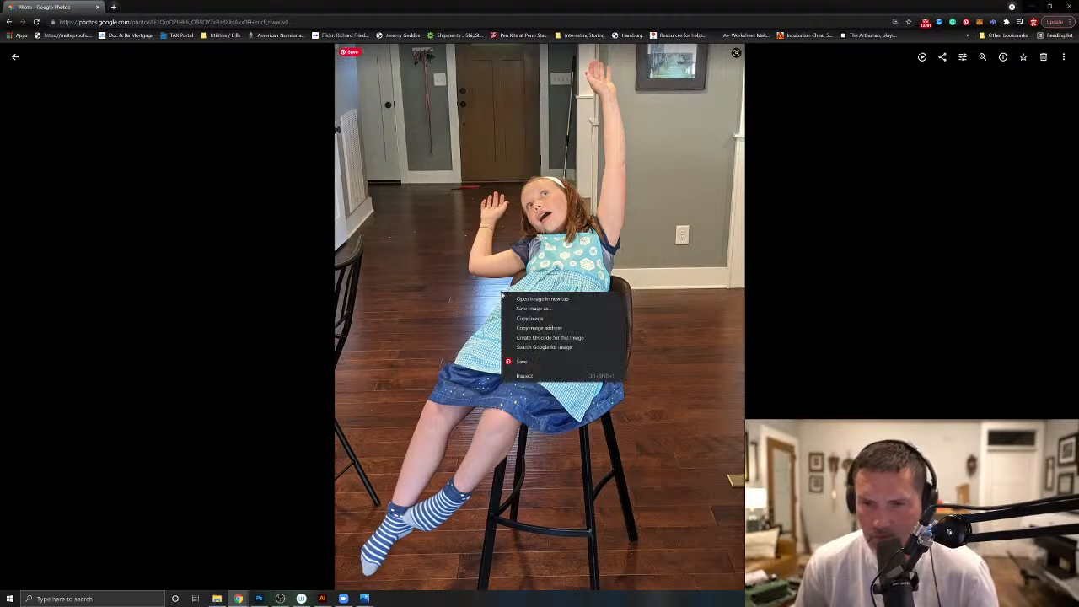
left_click(532, 321)
left_click(258, 599)
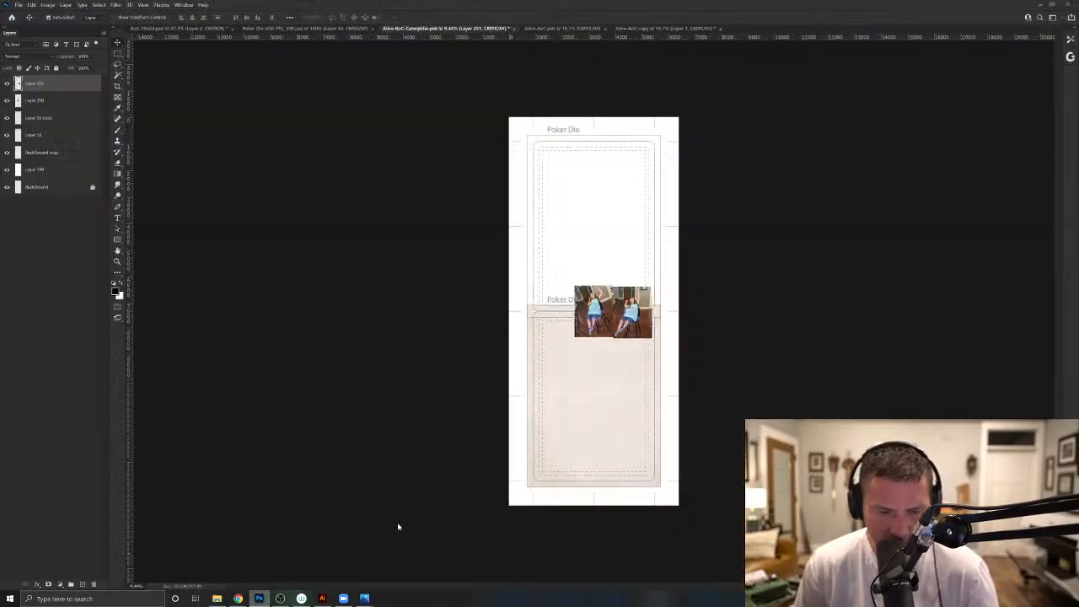
key("ctrl+v")
left_click_drag(590, 322, 552, 322)
- Return to Google Photos and examine the remaining earlier stool shots, back through the ones with the dog
key("alt+Tab")
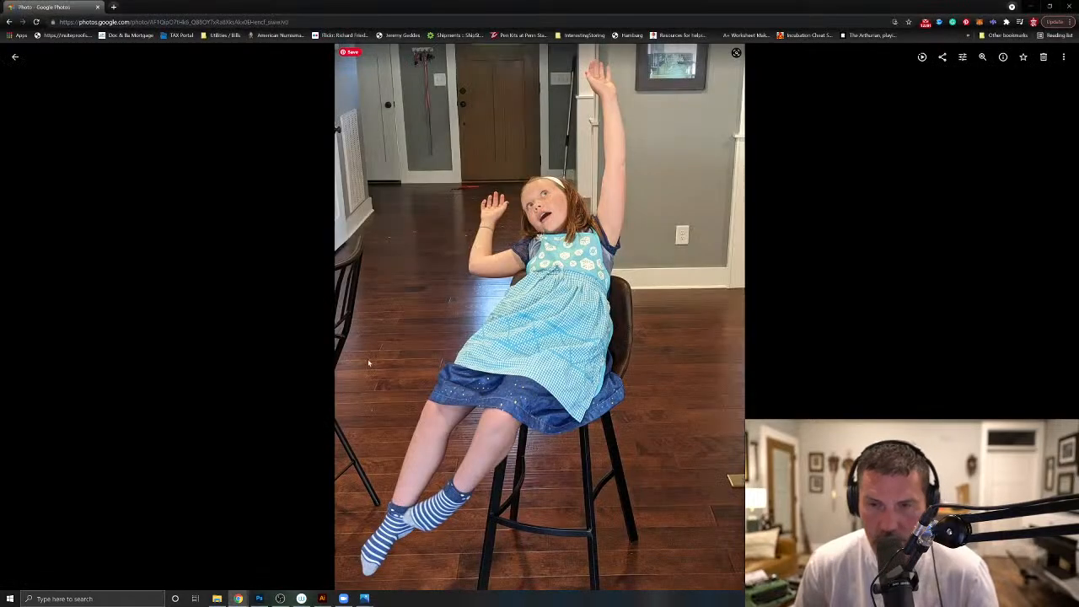
left_click(30, 320)
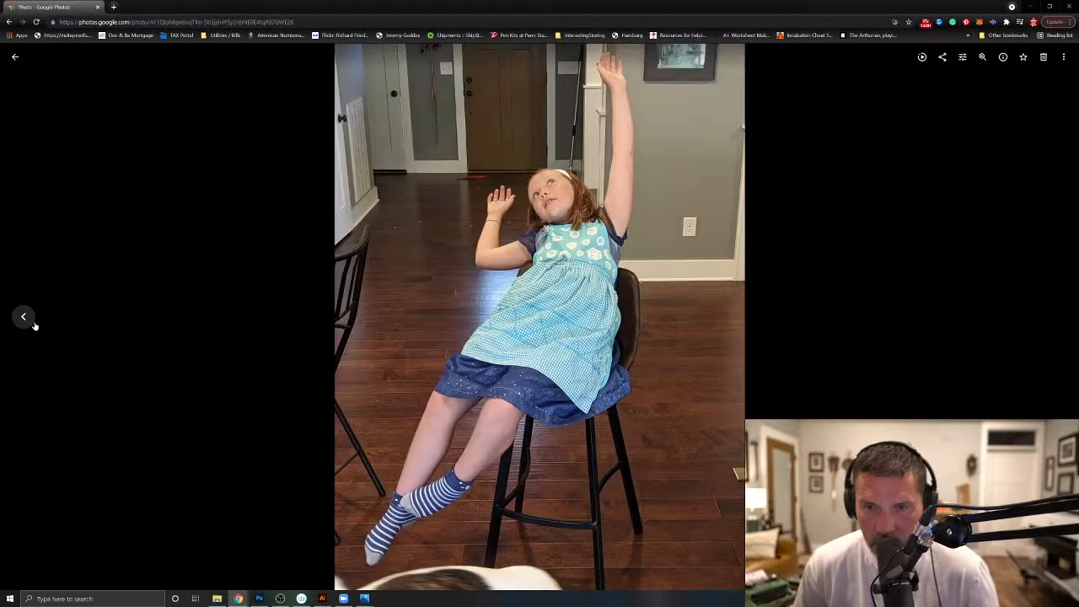
left_click(34, 325)
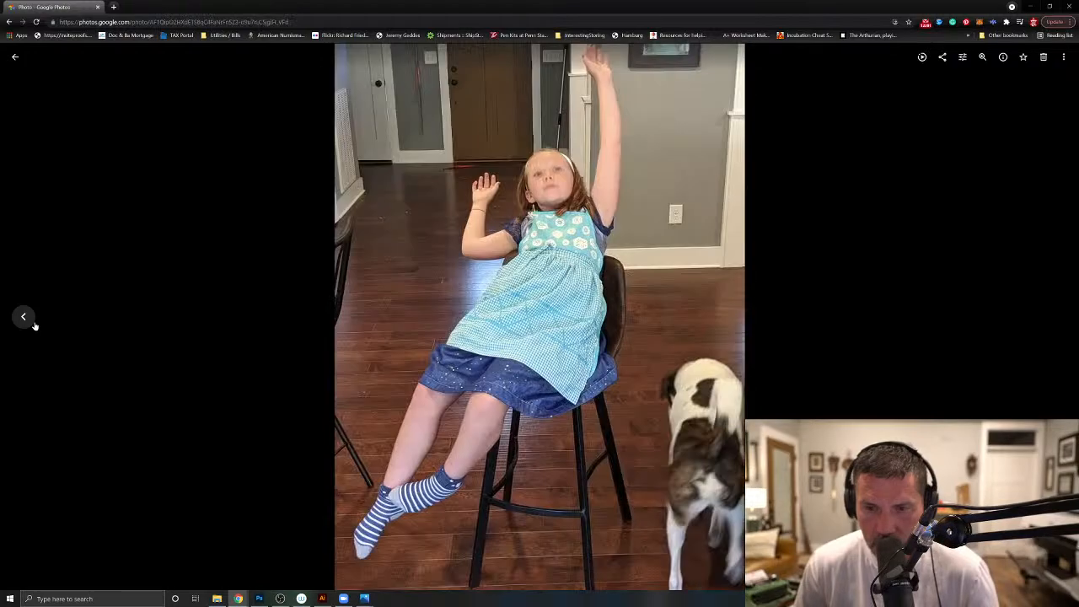
left_click(33, 325)
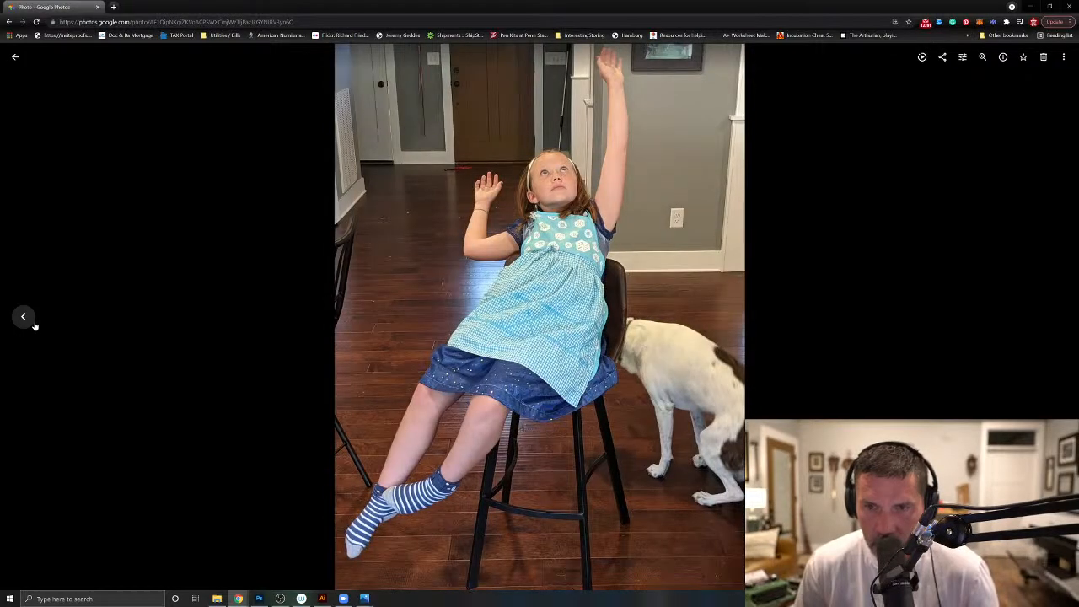
left_click(35, 325)
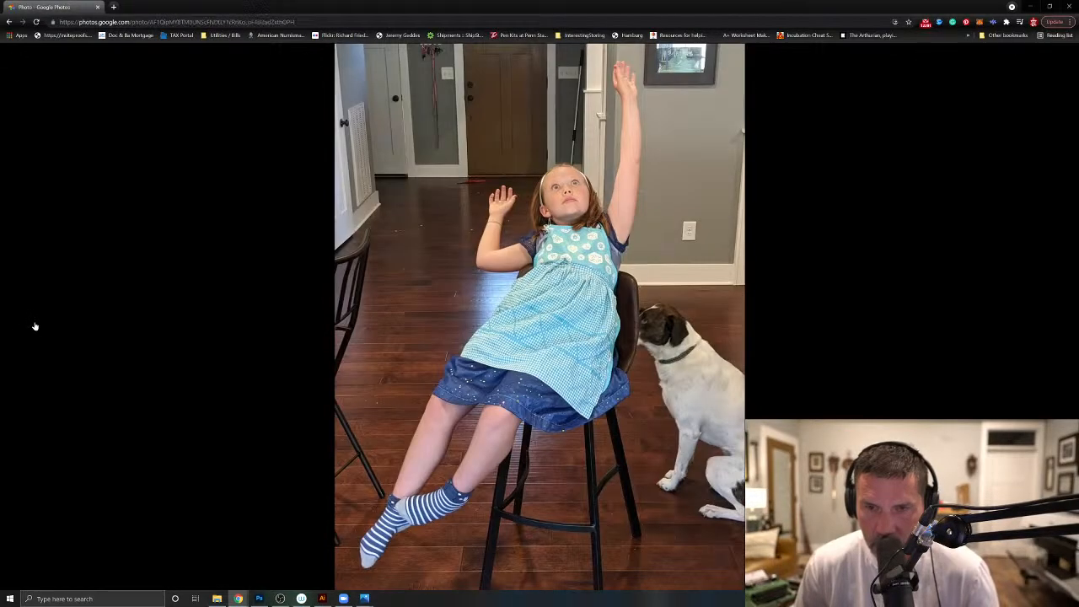
left_click(34, 326)
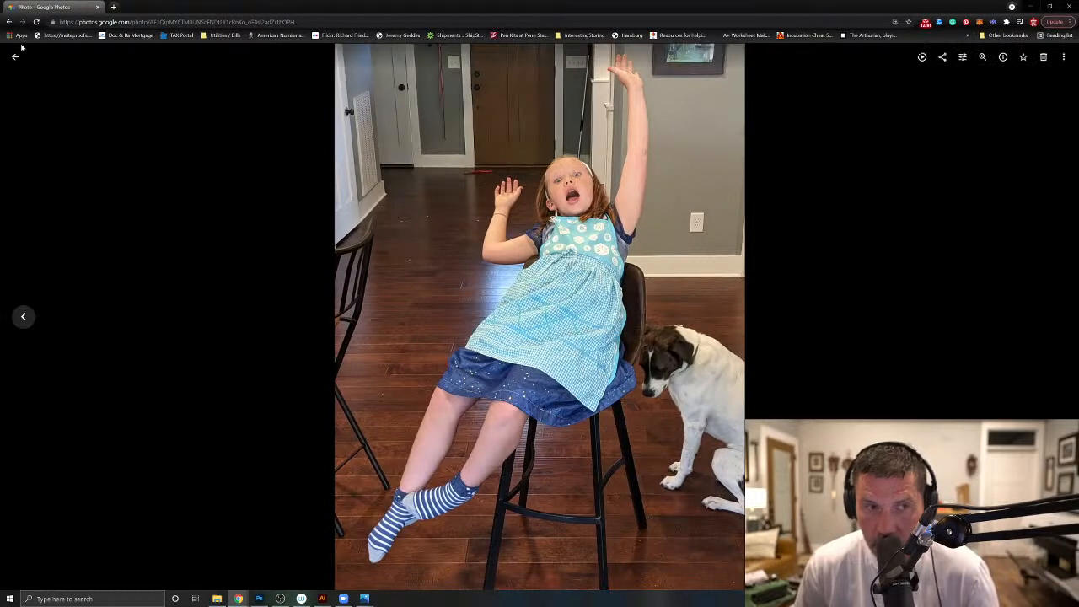
- Examine the three stool photos of the younger girl in the floral dress, then return to the Photoshop card document
key("Escape")
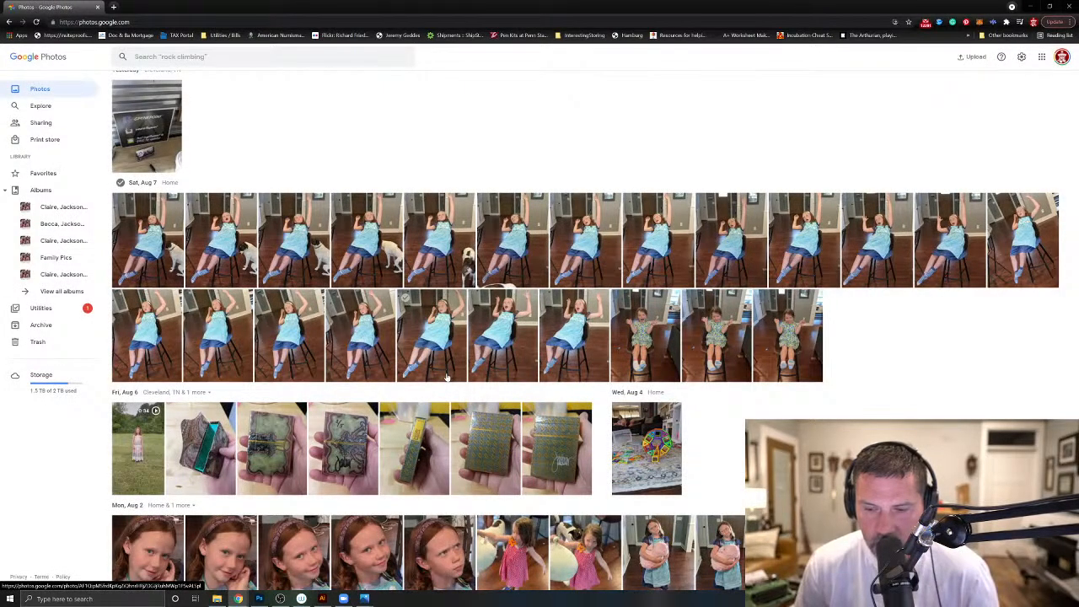
left_click(646, 337)
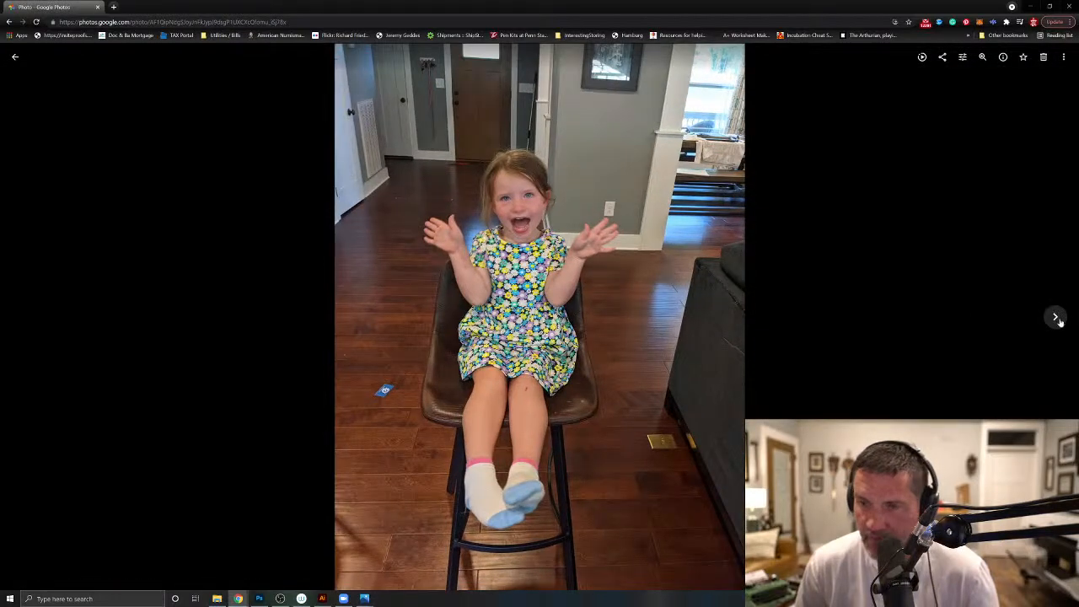
left_click(1056, 319)
left_click(1057, 319)
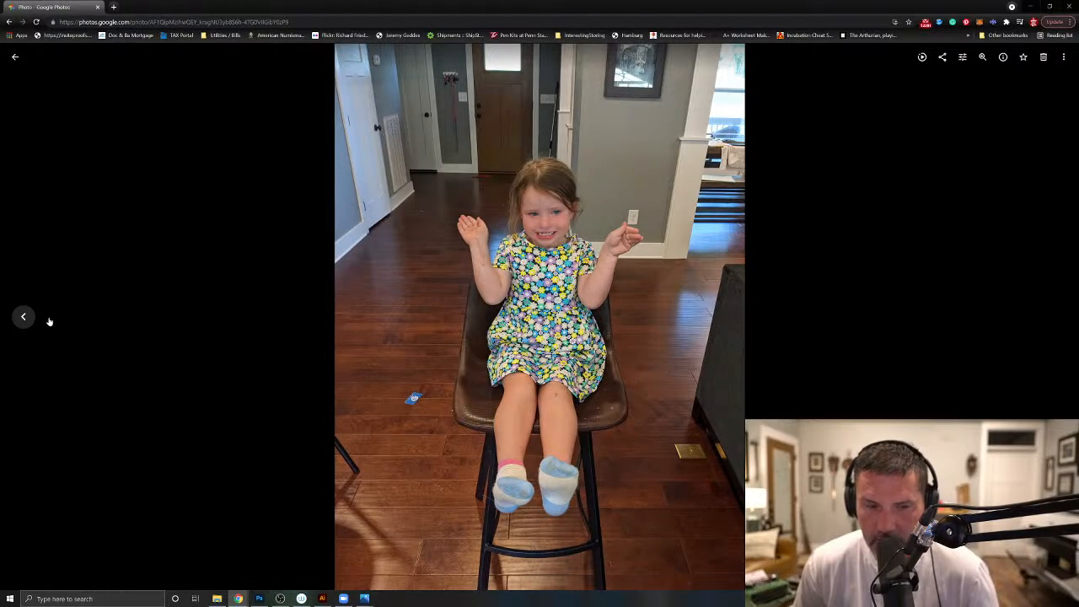
left_click(23, 316)
left_click(23, 316)
left_click(23, 316)
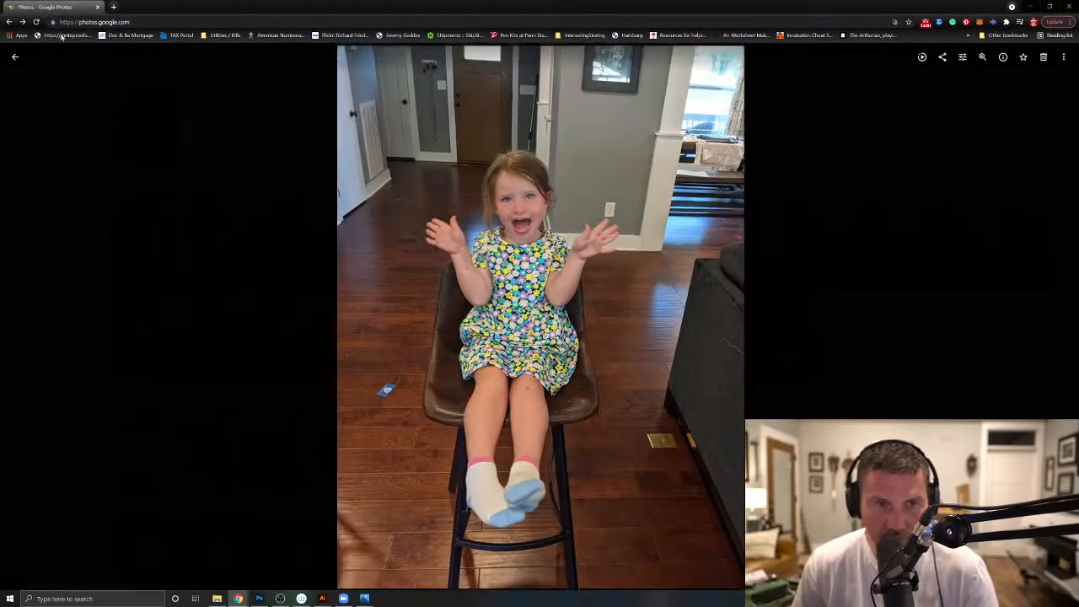
key("Escape")
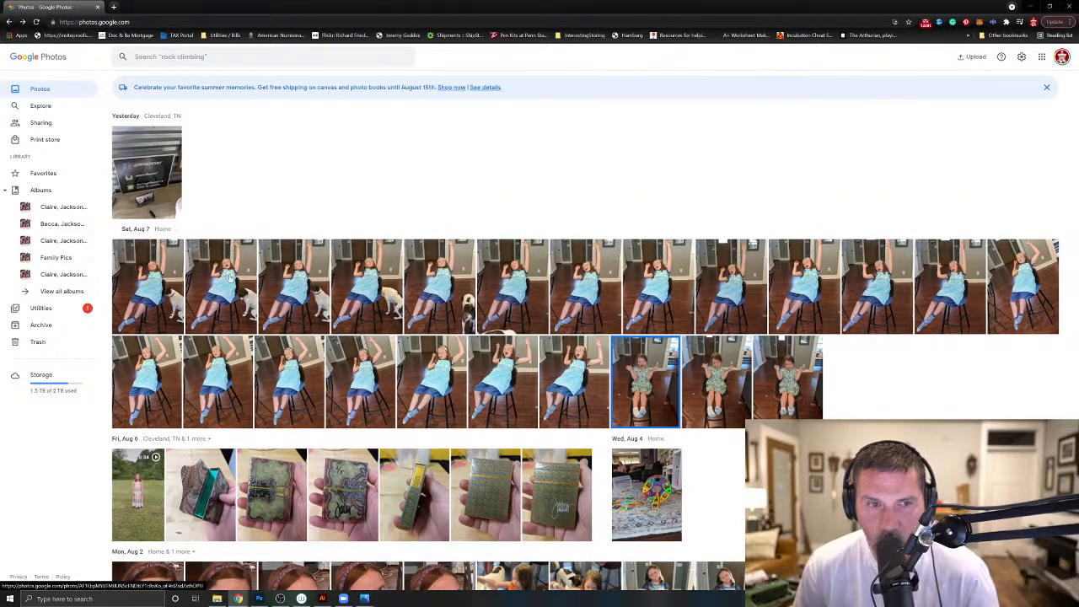
left_click(1032, 6)
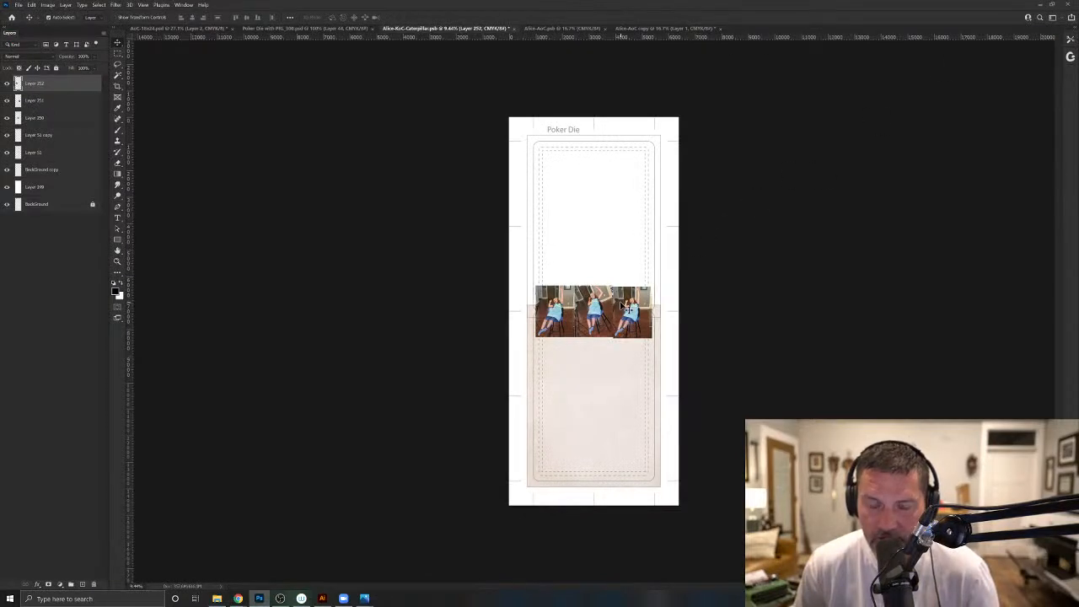
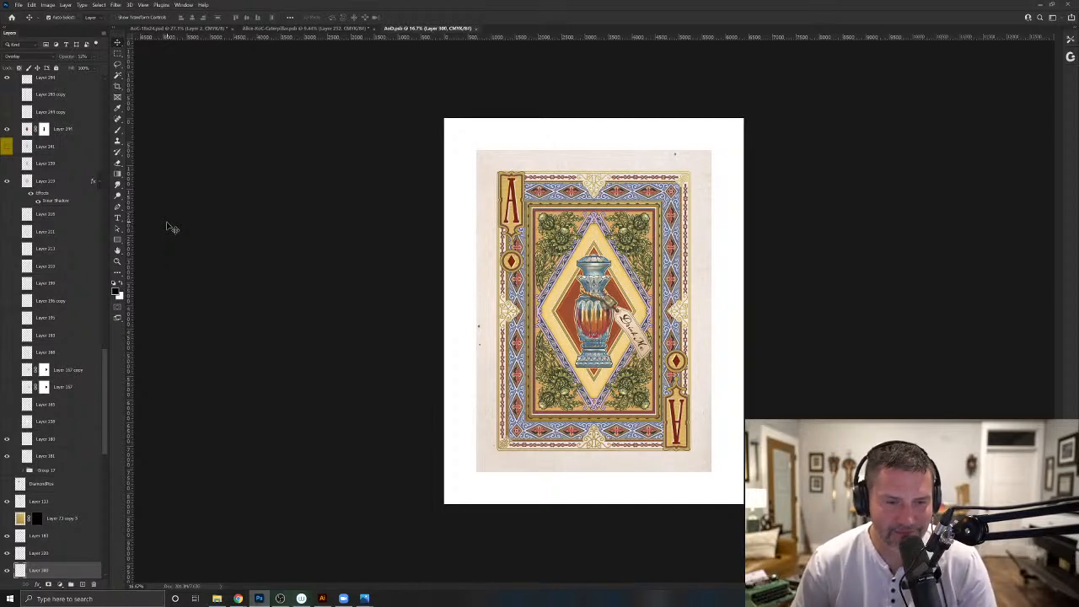
- Duplicate the Ace of Diamonds document as AoD copy with merged layers only
left_click(118, 54)
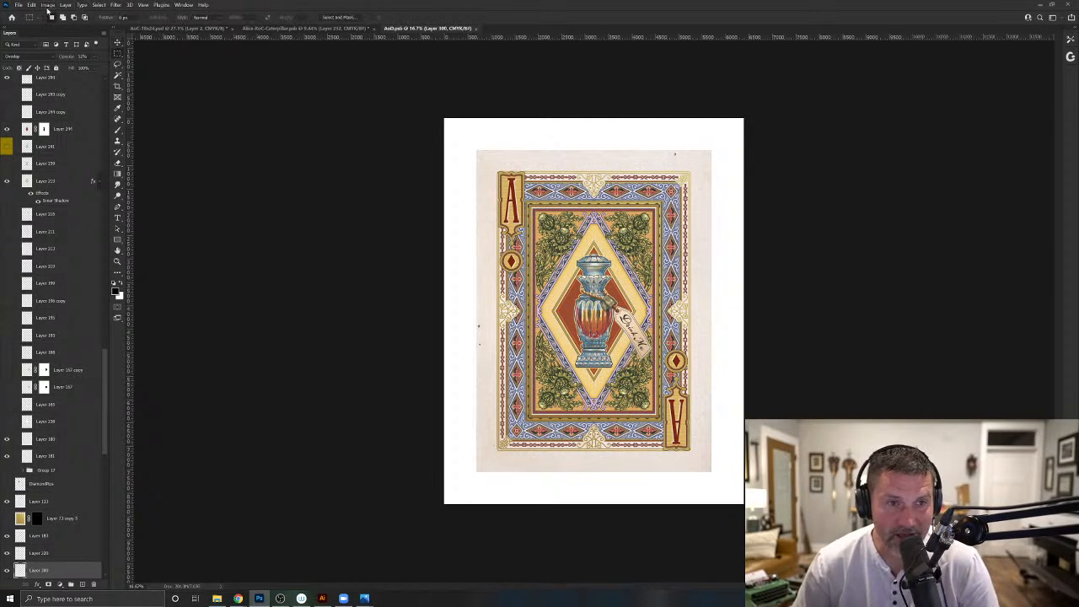
left_click(48, 5)
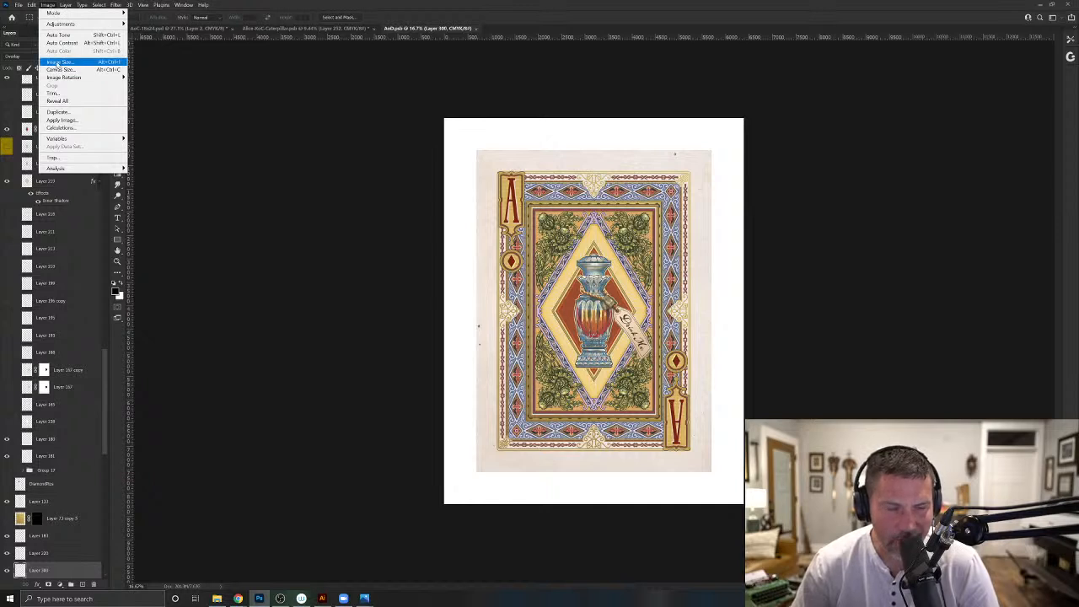
left_click(58, 111)
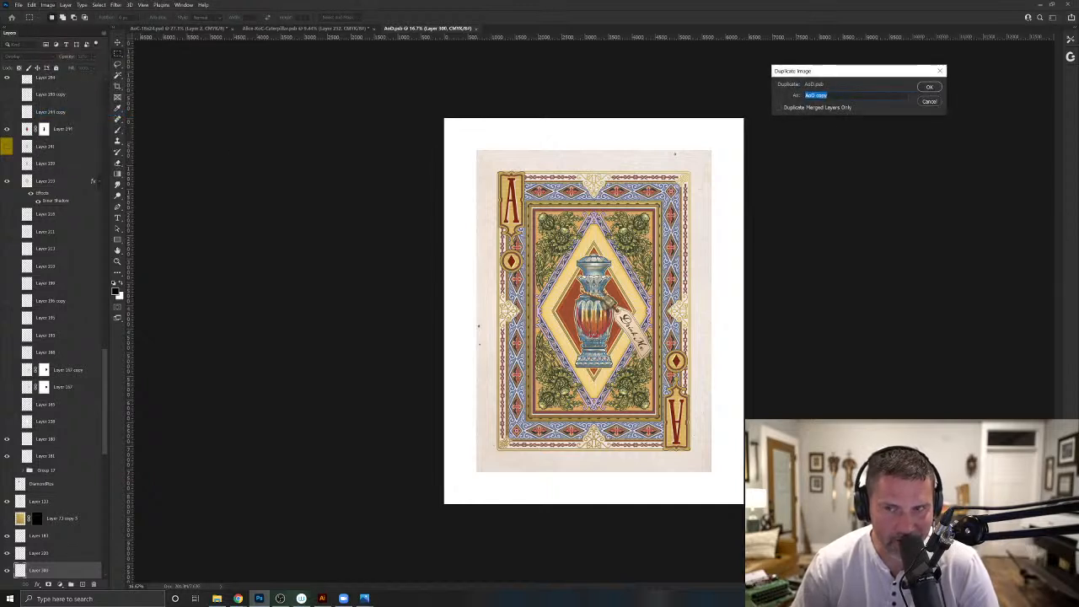
left_click(929, 87)
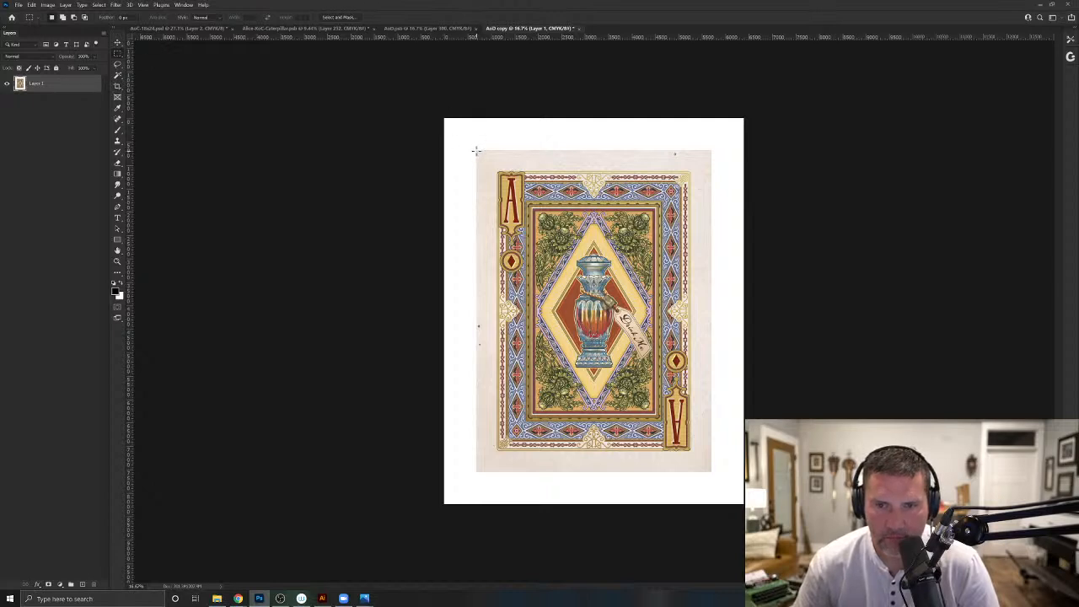
- Select the cream card area inside the white border and clone out the dark specks in its margins
left_click_drag(476, 151, 712, 472)
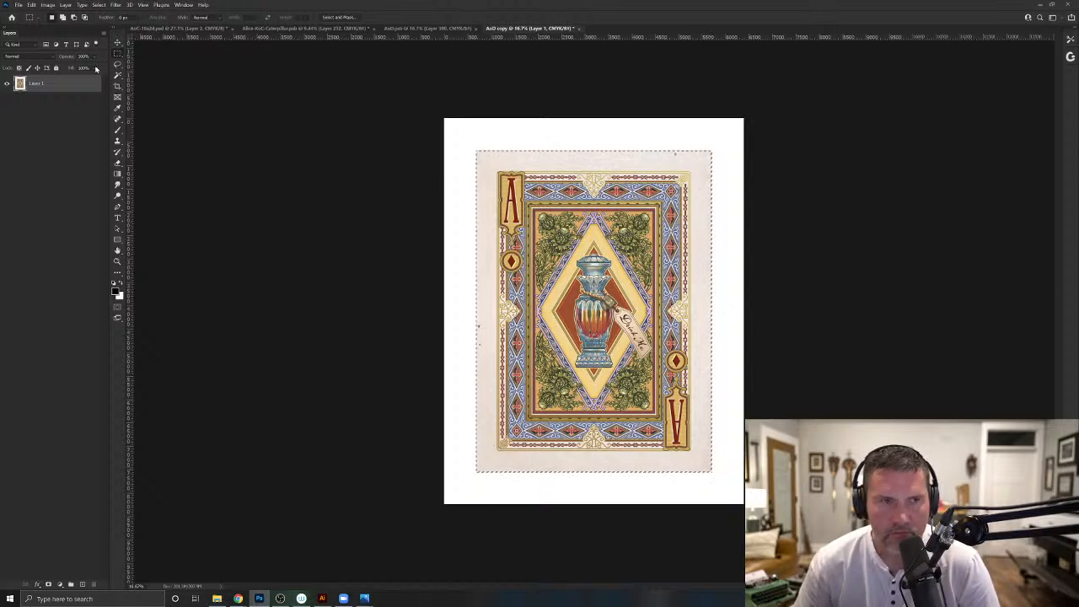
left_click(117, 141)
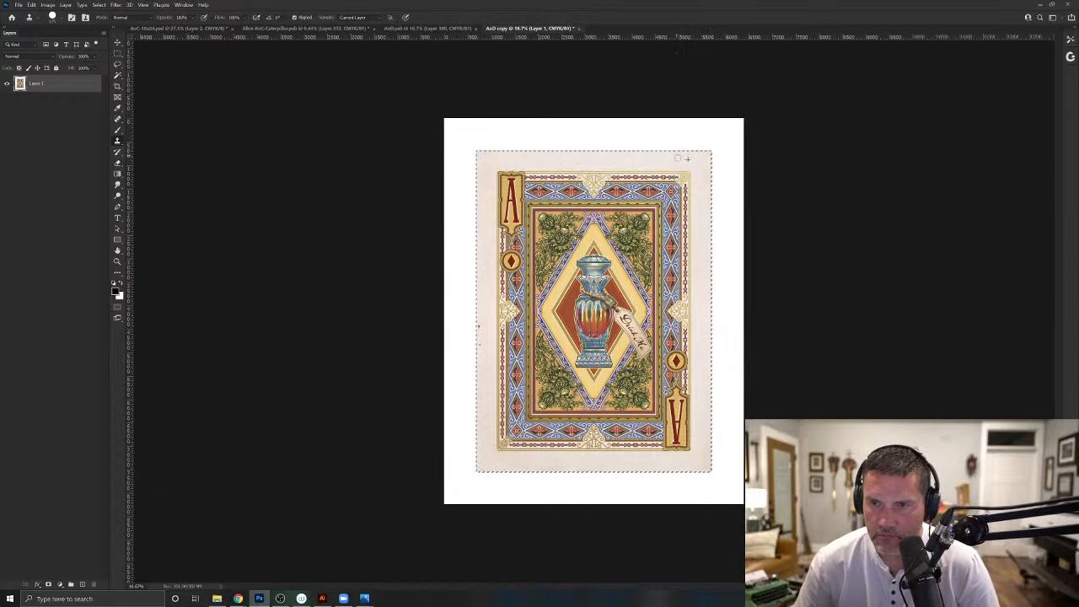
left_click(485, 316, "alt")
left_click_drag(478, 325, 477, 328)
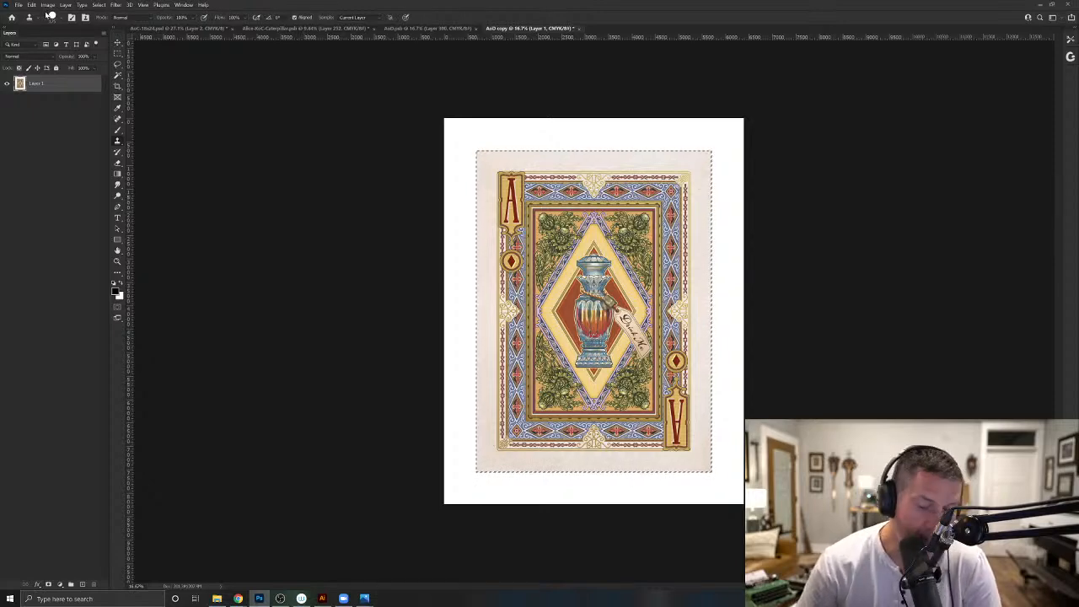
- Paste the Ace of Diamonds into AoC-18x24, rotate it 90° counterclockwise, scale it to match the card beneath, and leave its opacity at 100%
left_click(197, 31)
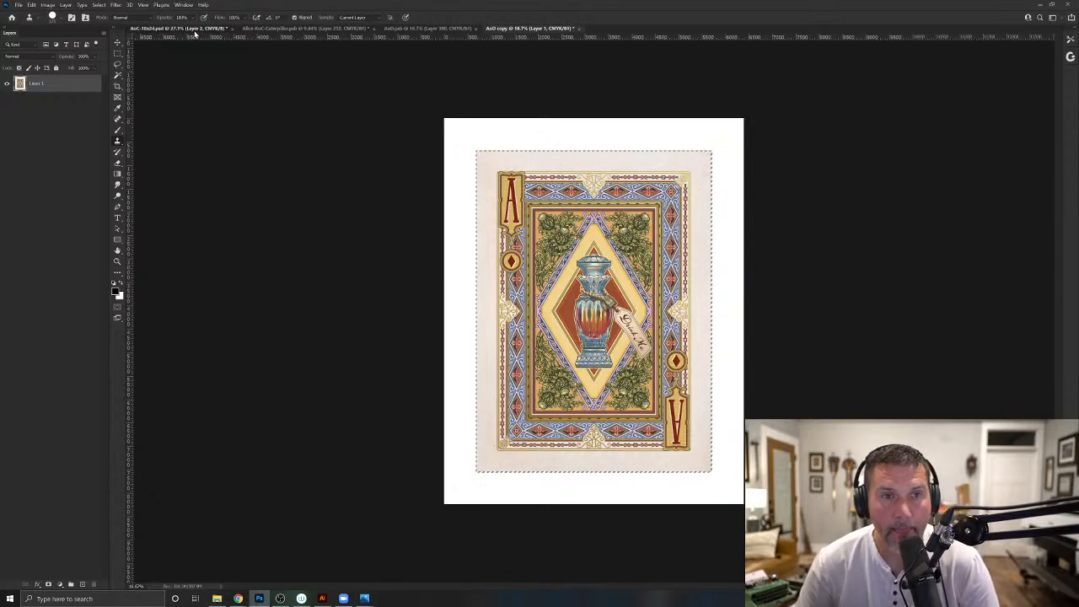
key("ctrl+v")
key("ctrl+t")
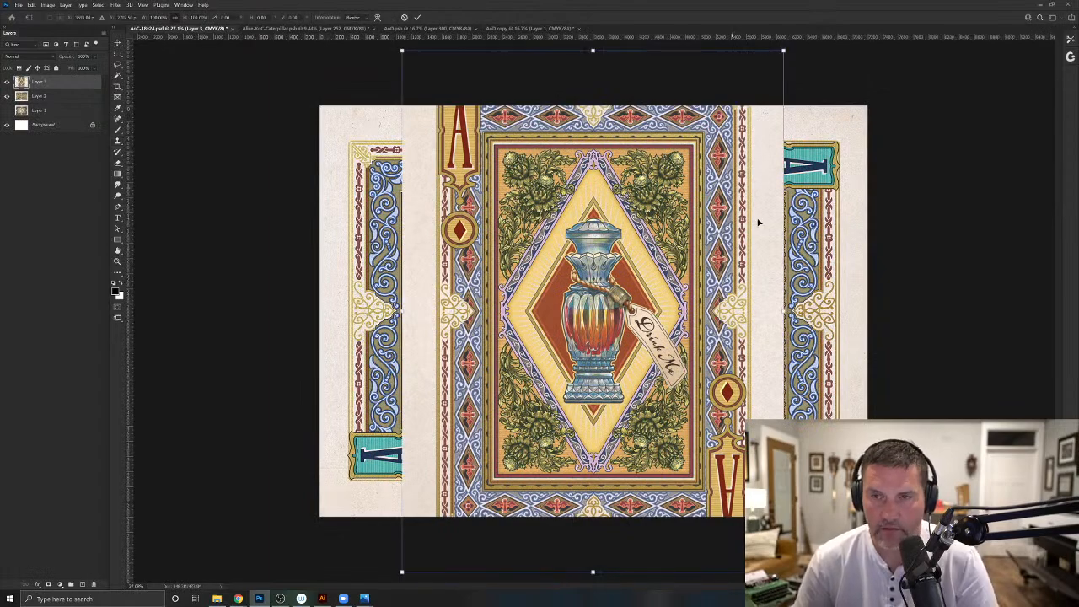
left_click_drag(335, 393, 510, 53)
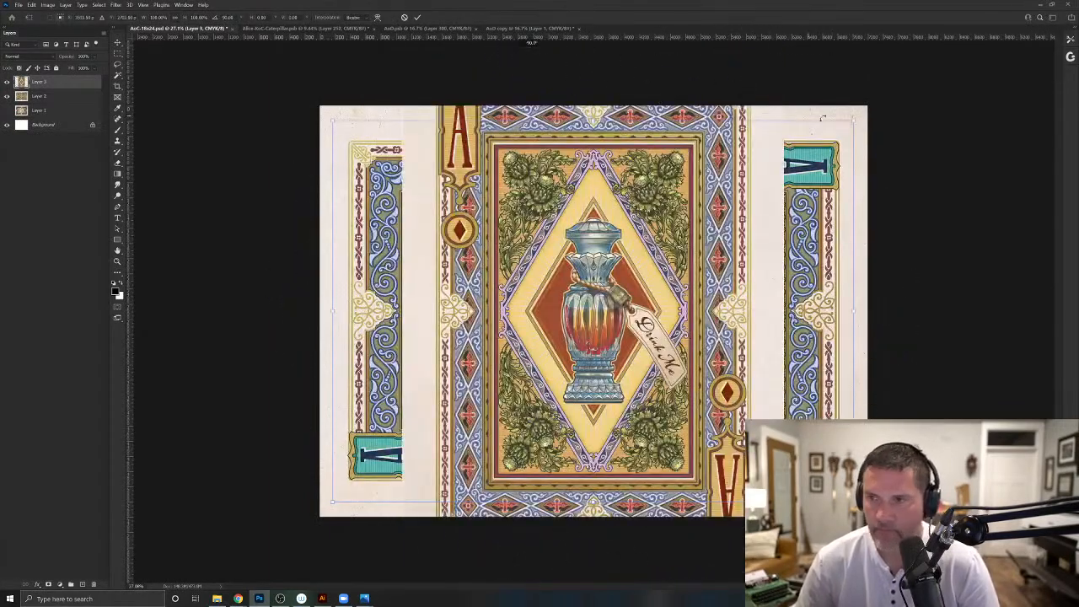
left_click_drag(854, 121, 793, 128)
left_click_drag(75, 59, 62, 61)
left_click_drag(854, 120, 881, 112)
key("Return")
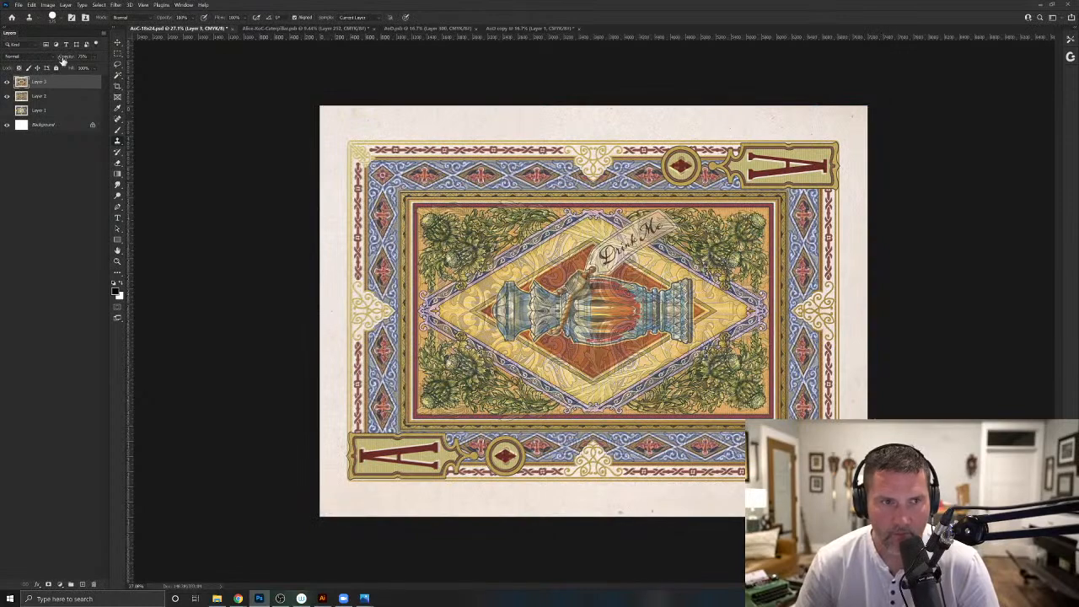
left_click_drag(63, 60, 260, 60)
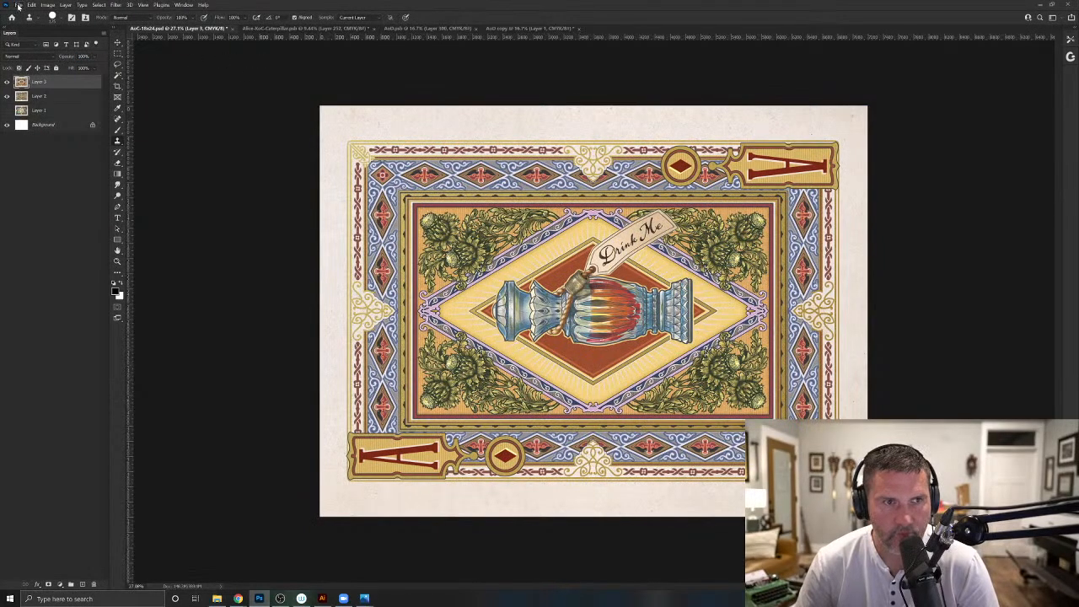
- Save the print document as AoD-18x24 in Photoshop format in the Prints folder
left_click(18, 6)
left_click(34, 105)
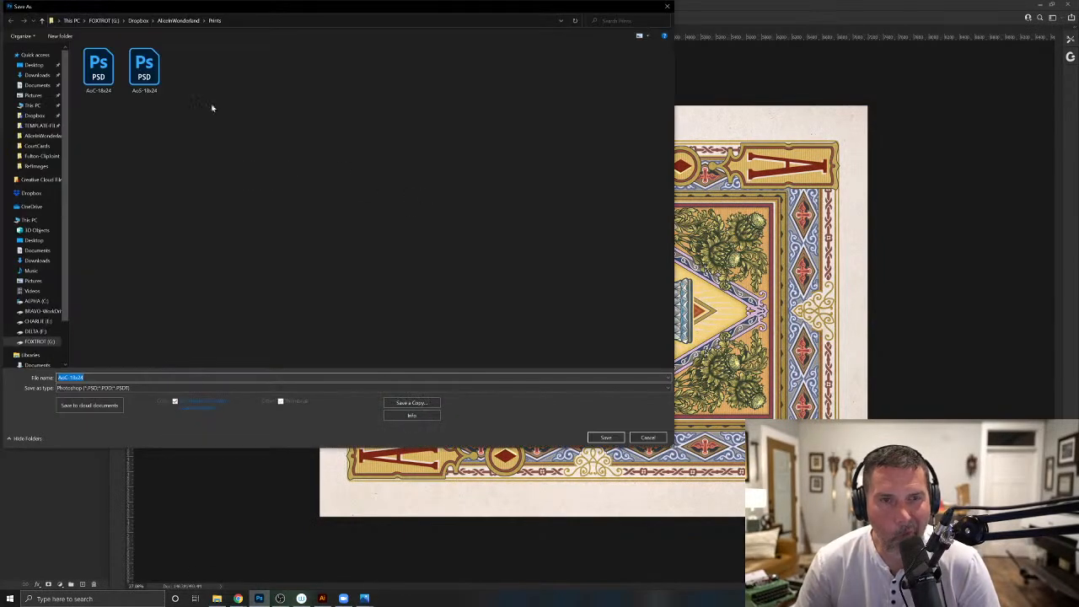
left_click(132, 82)
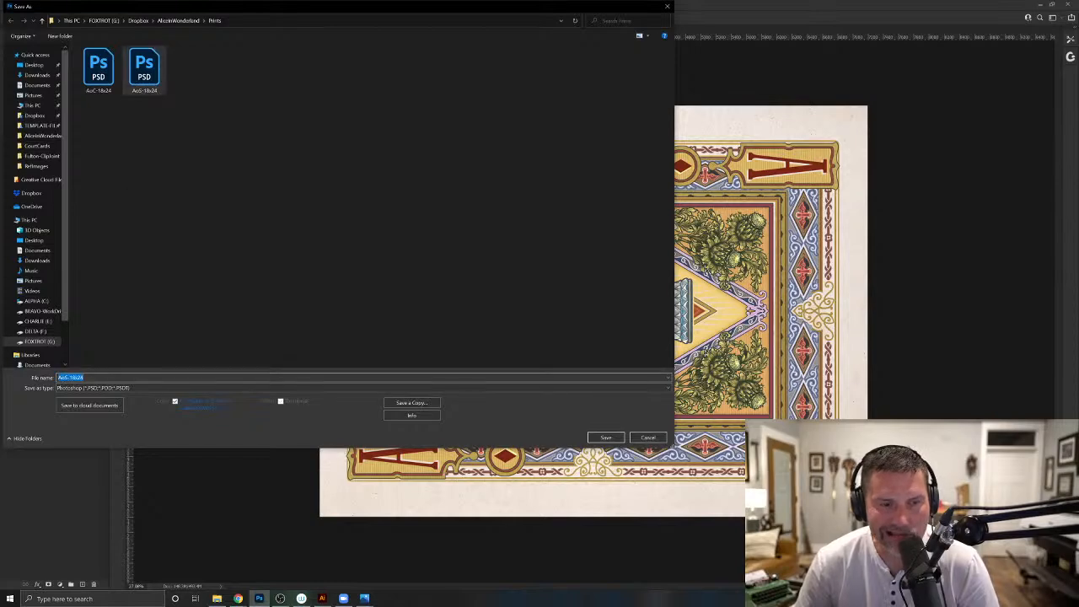
left_click(111, 383)
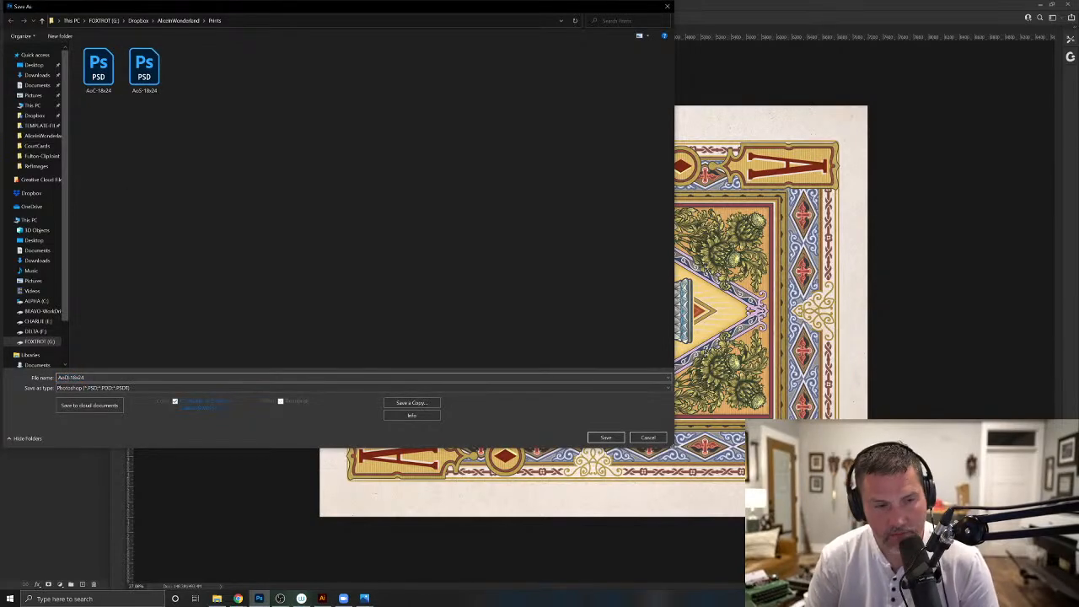
key("Return")
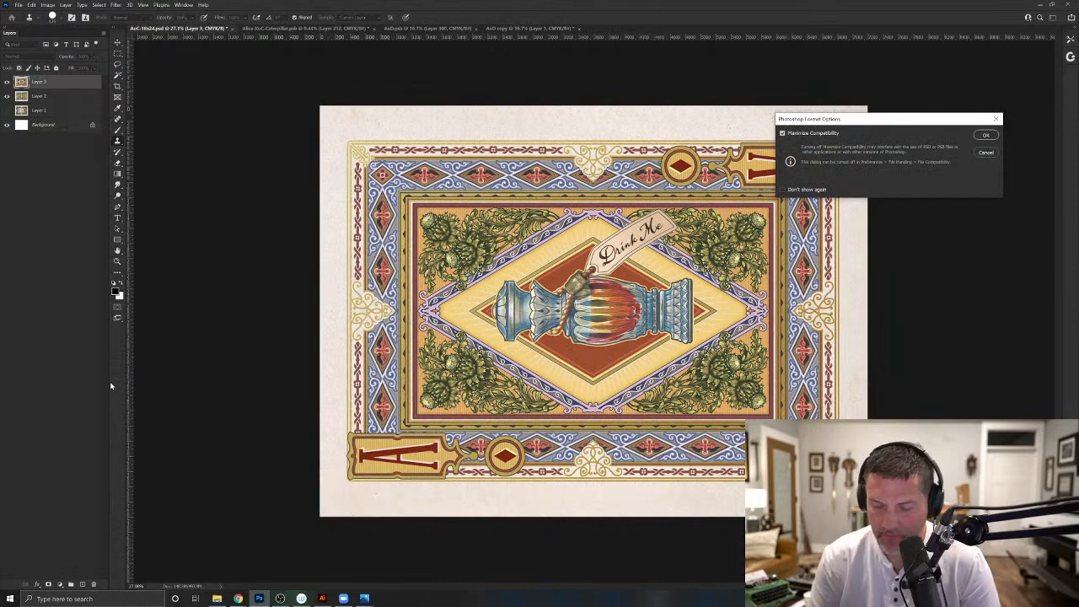
key("Return")
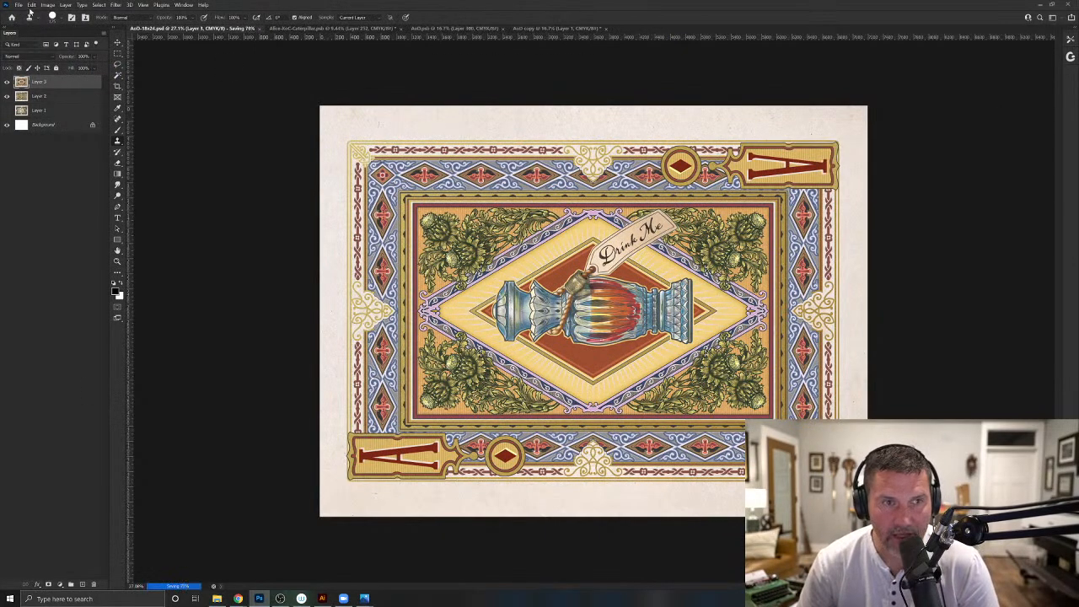
- Open the Alice-AoH1 file from the AliceInWonderland CourtCards folder
left_click(18, 4)
left_click(28, 23)
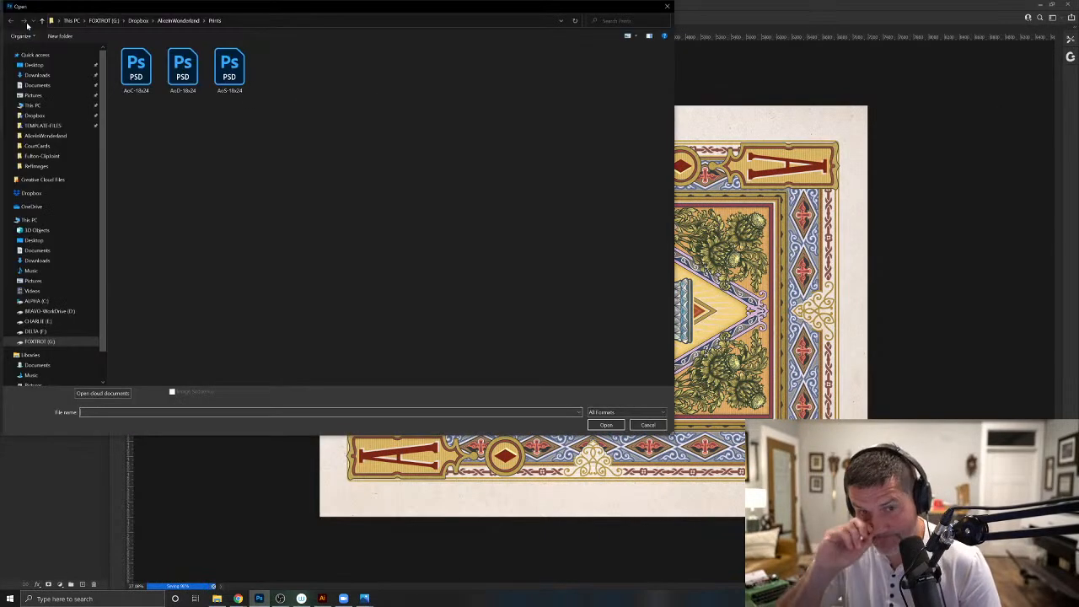
left_click(177, 21)
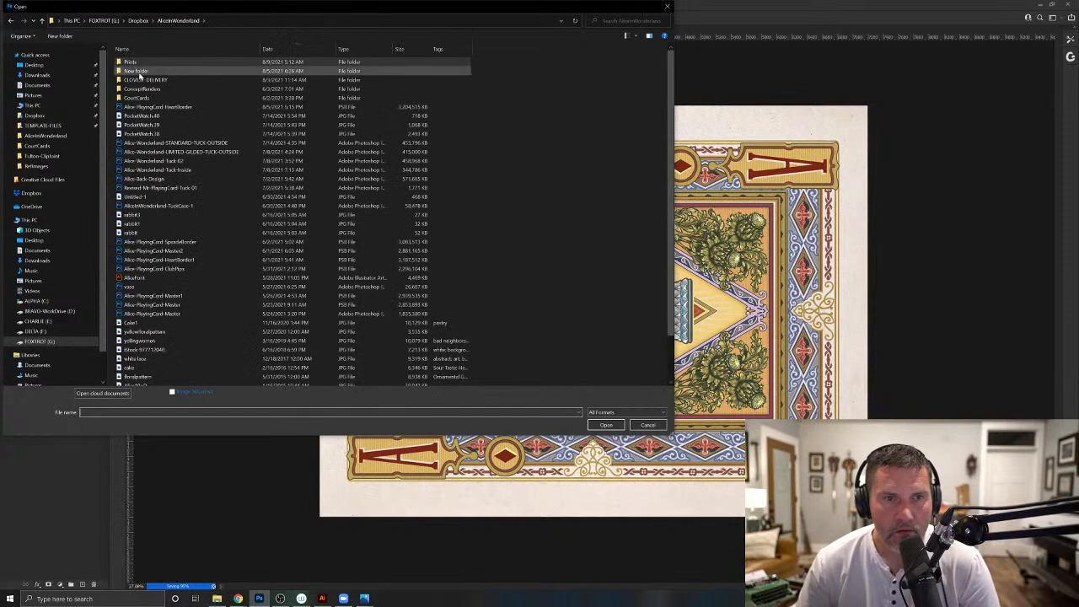
double_click(138, 98)
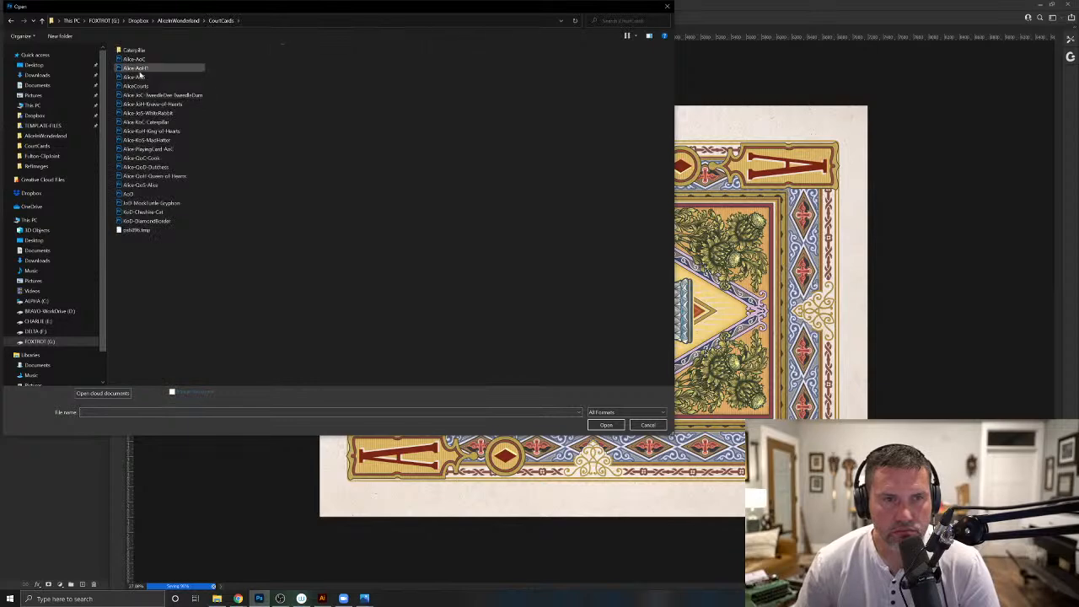
left_click(140, 71)
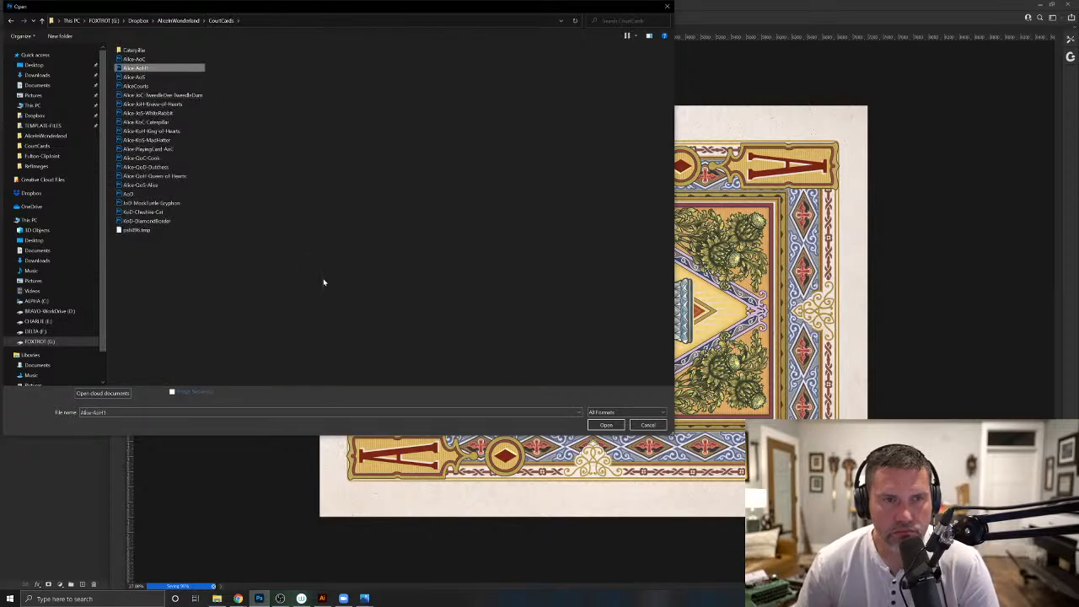
left_click(603, 426)
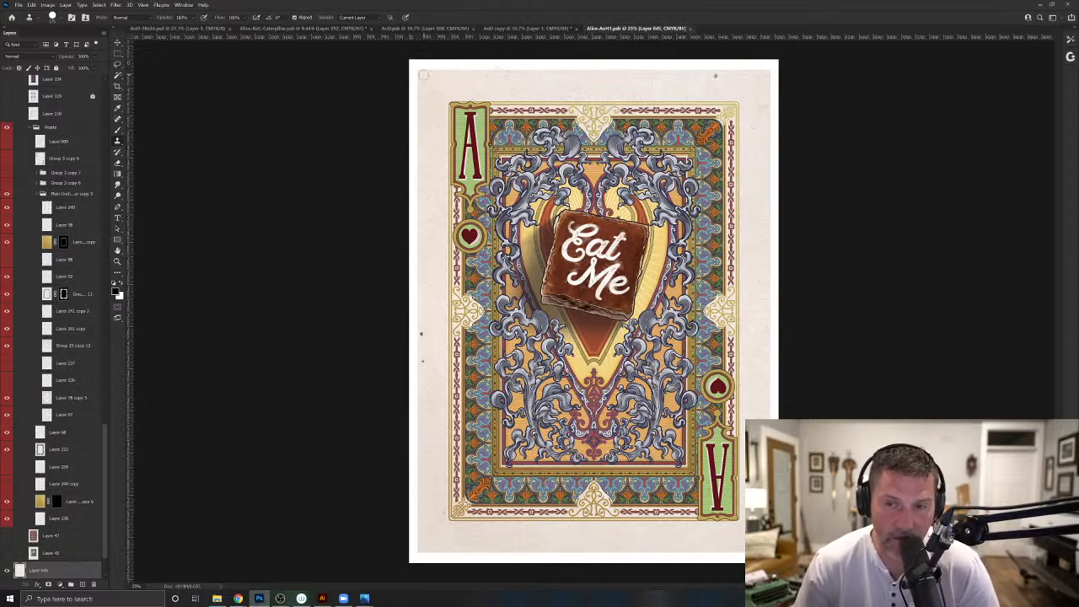
- Duplicate Alice-AoH1 as a merged-layer copy and apply the Unsharp Mask filter to it
left_click(48, 5)
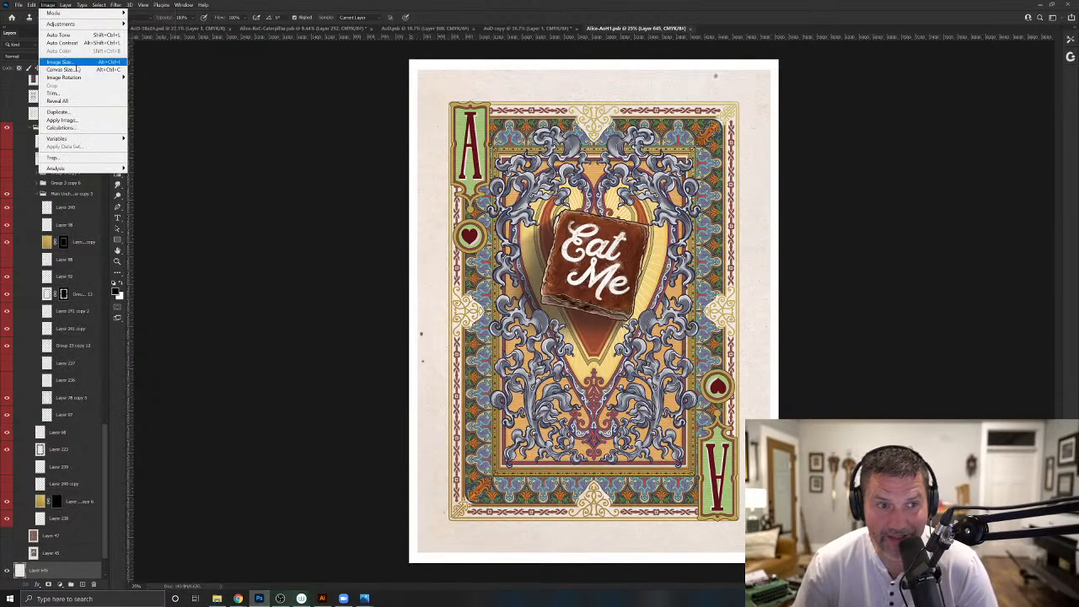
left_click(57, 111)
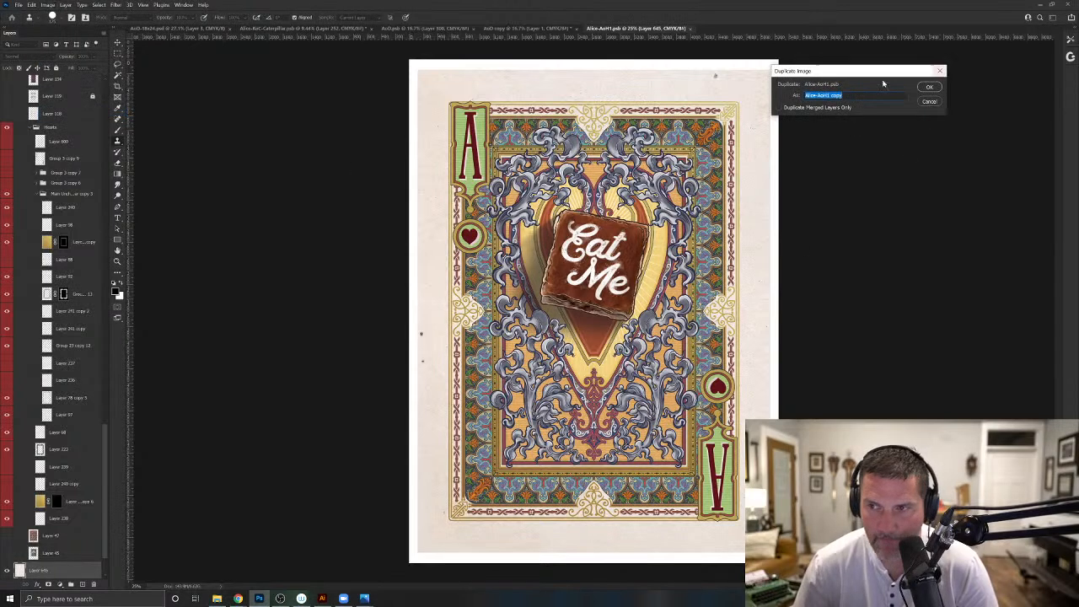
left_click(930, 87)
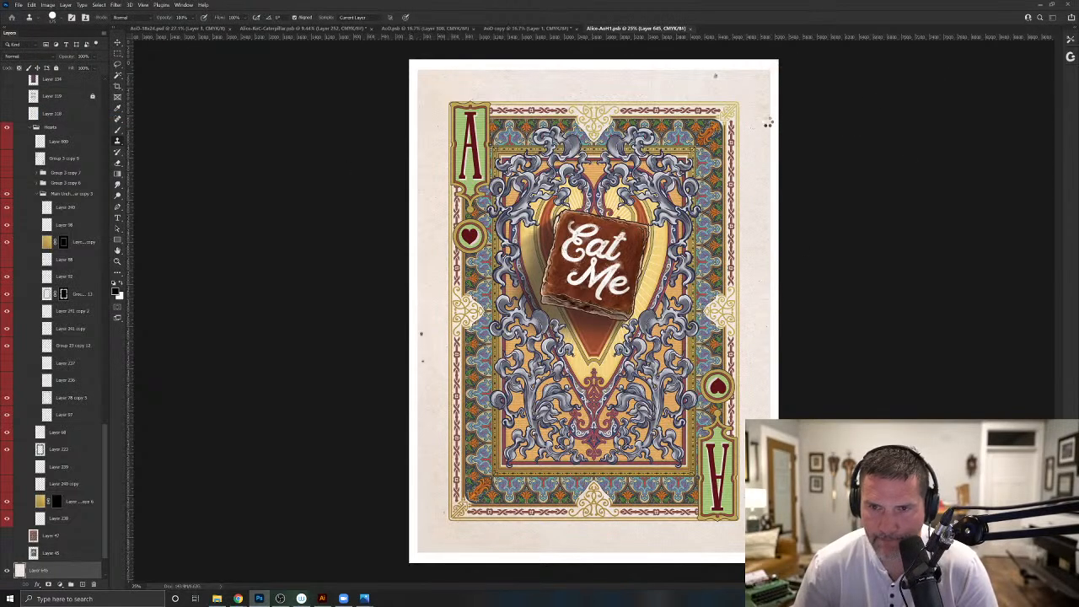
left_click(115, 6)
left_click(123, 12)
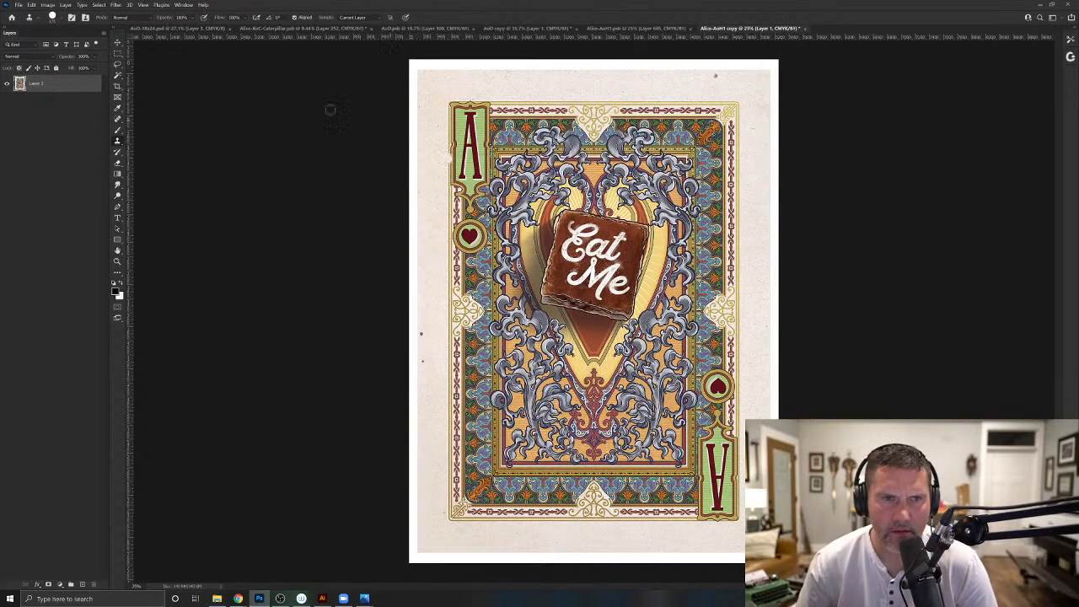
- Apply the Unsharp Mask filter to the Ace of Diamonds layer in AoD-18x24 and save the document
left_click(180, 28)
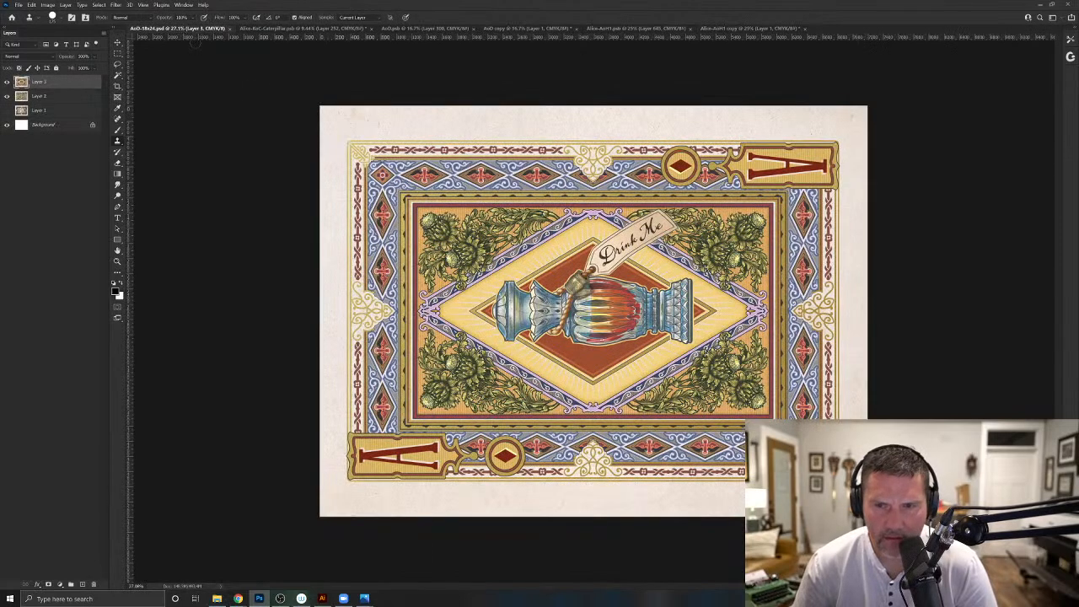
left_click(120, 9)
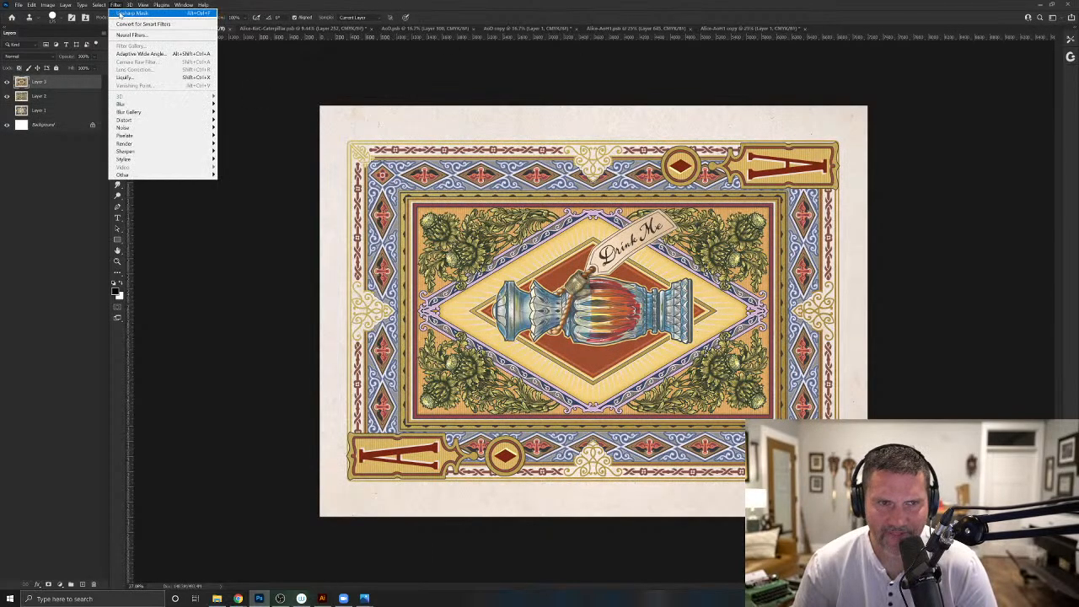
left_click(120, 16)
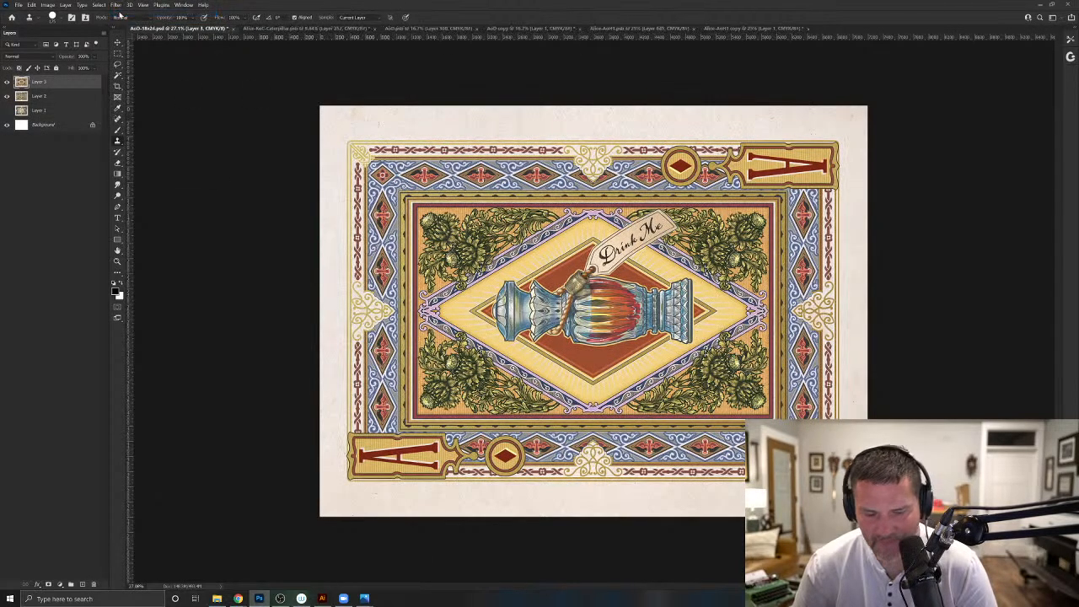
key("ctrl+s")
- In the Ace of Hearts copy, select the cream card area inside the white border and clone out the dark margin specks
left_click(748, 30)
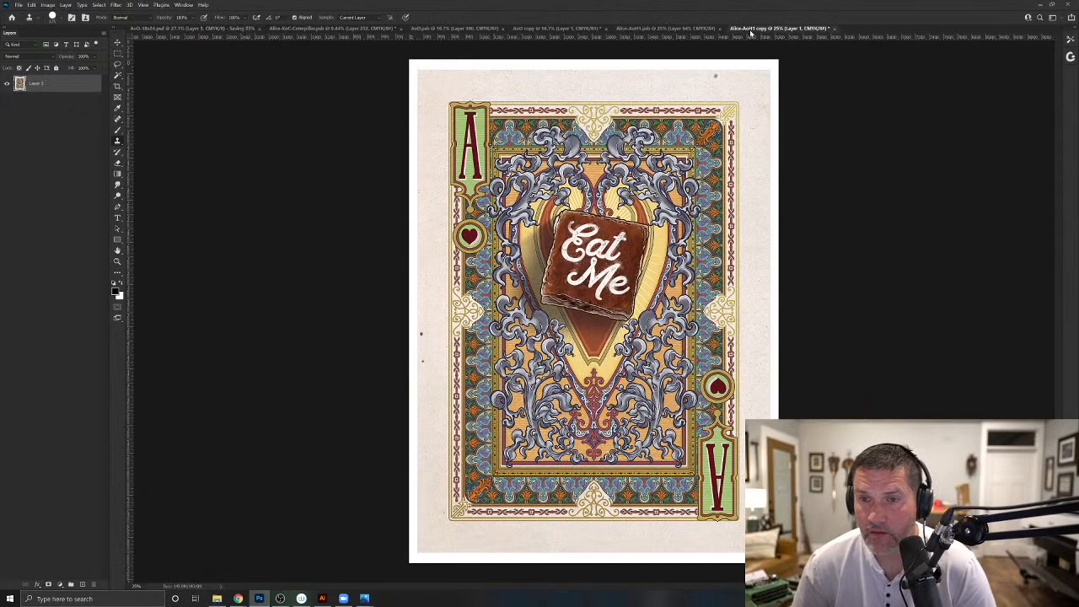
left_click(117, 54)
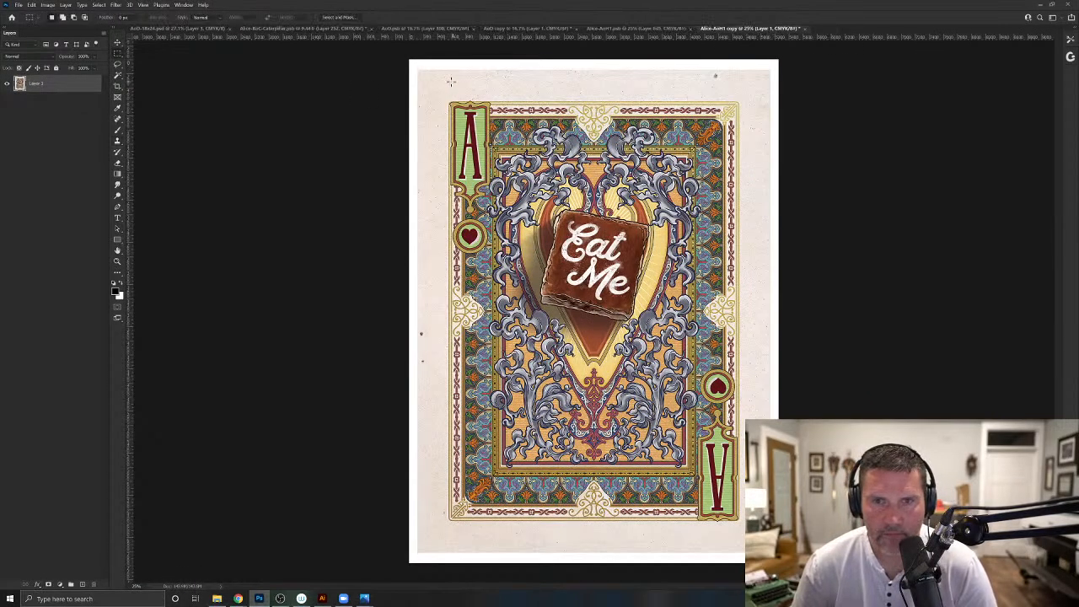
left_click_drag(418, 71, 770, 555)
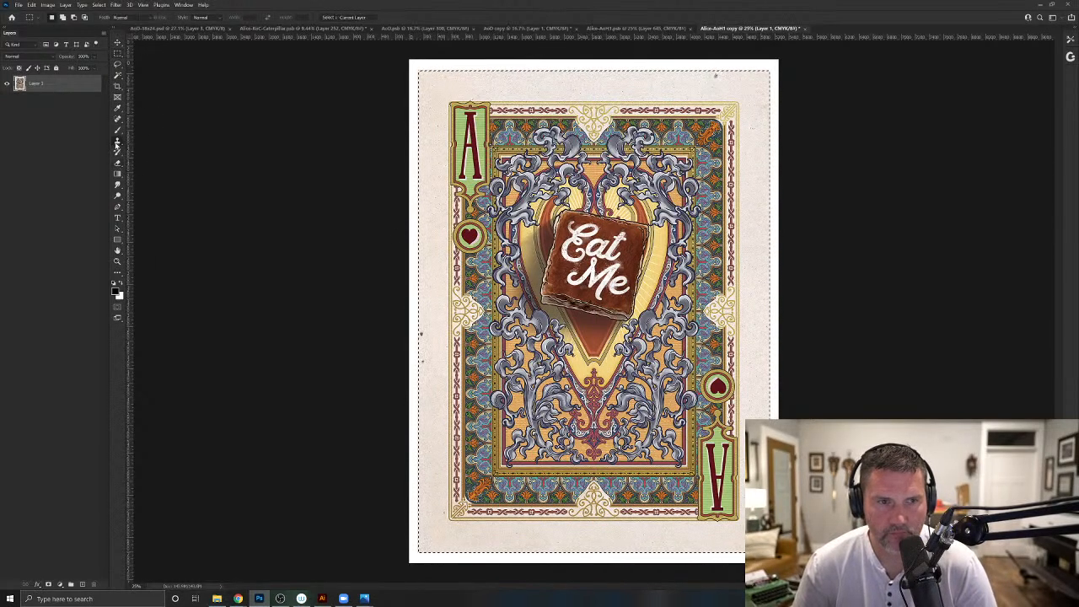
left_click(117, 141)
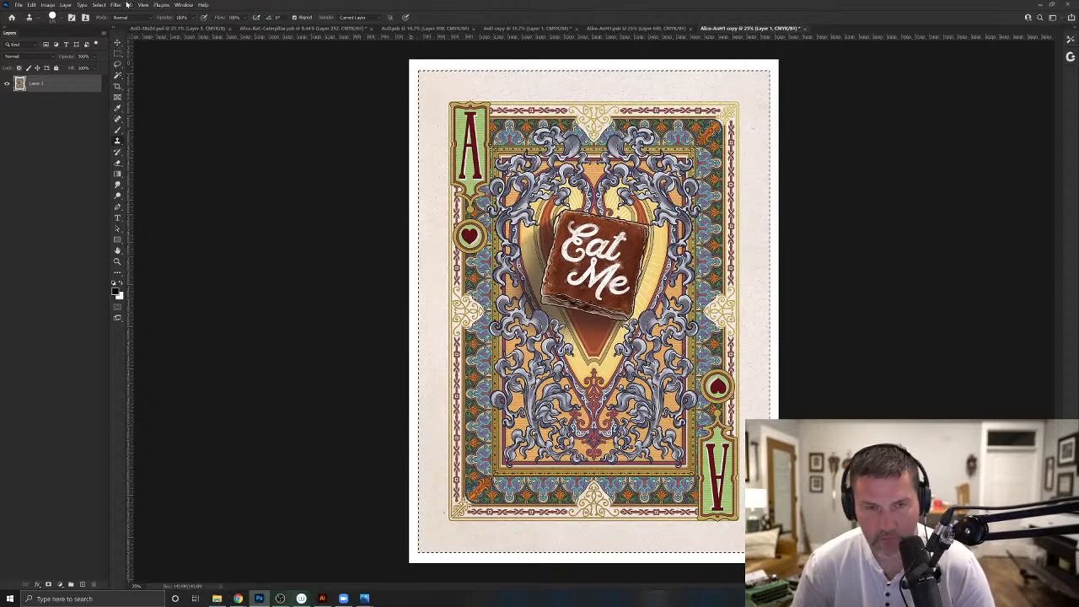
key("ctrl+d")
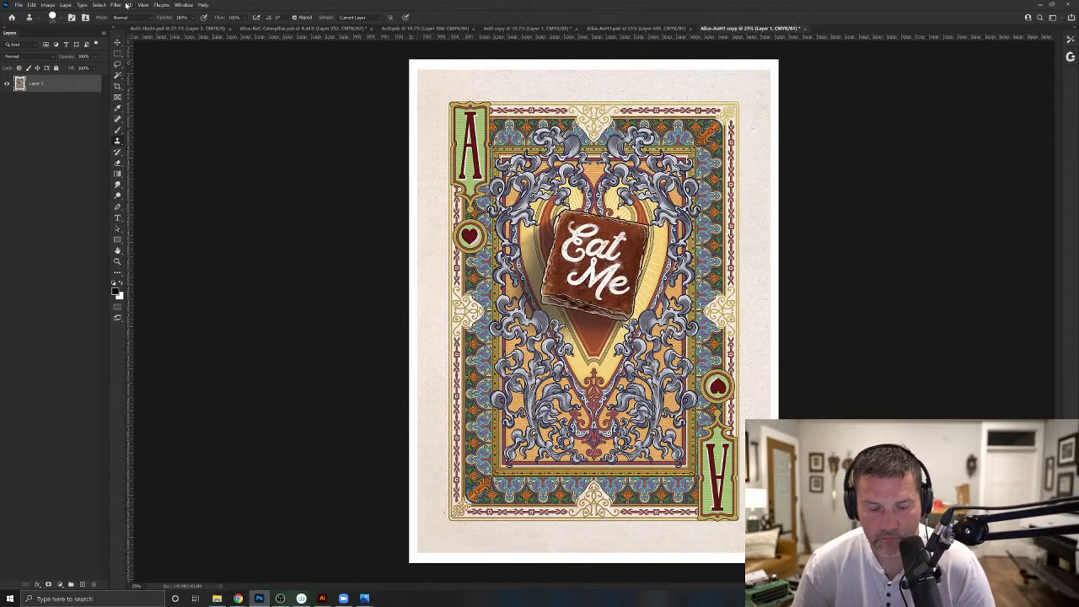
key("ctrl+z")
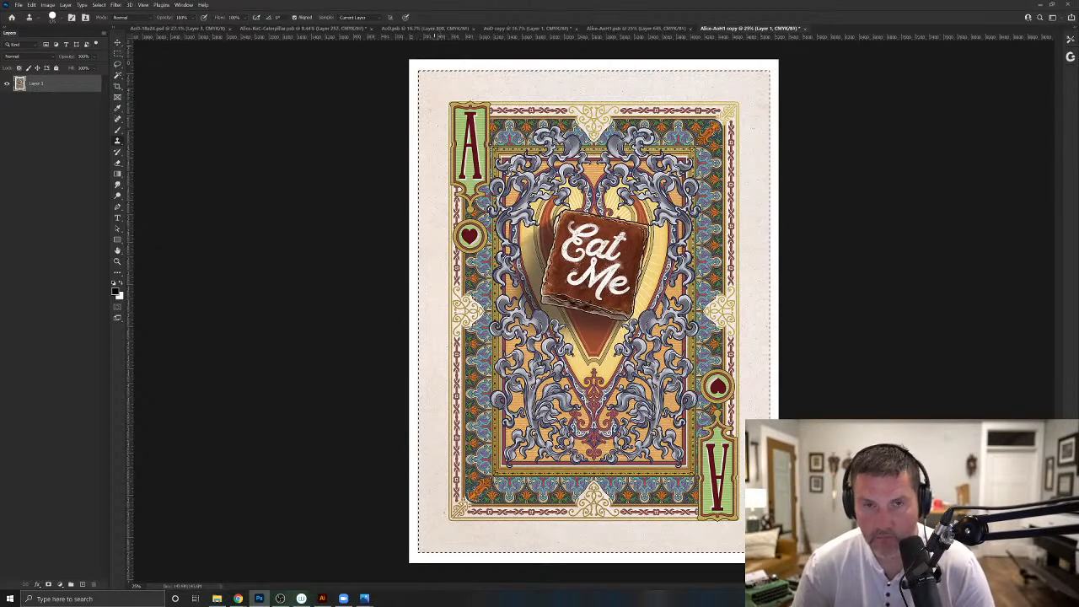
- Paste the Ace of Hearts art into AoD-18x24 as a new layer, rotate it 90 degrees counterclockwise and centre it on the canvas
left_click(181, 28)
key("ctrl+v")
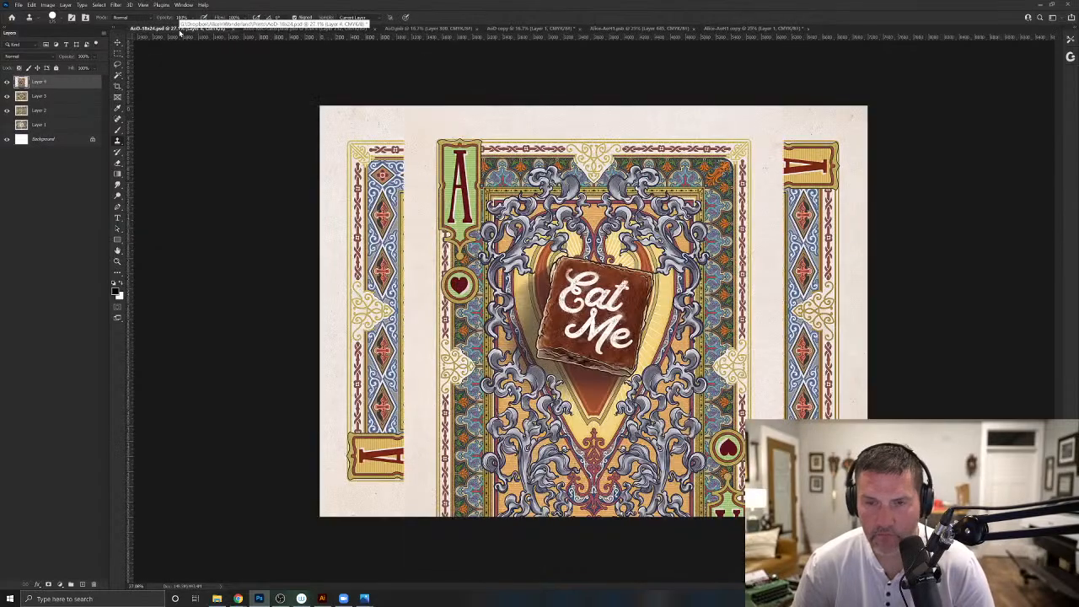
key("ctrl+t")
left_click_drag(797, 195, 421, 161)
left_click_drag(514, 287, 523, 234)
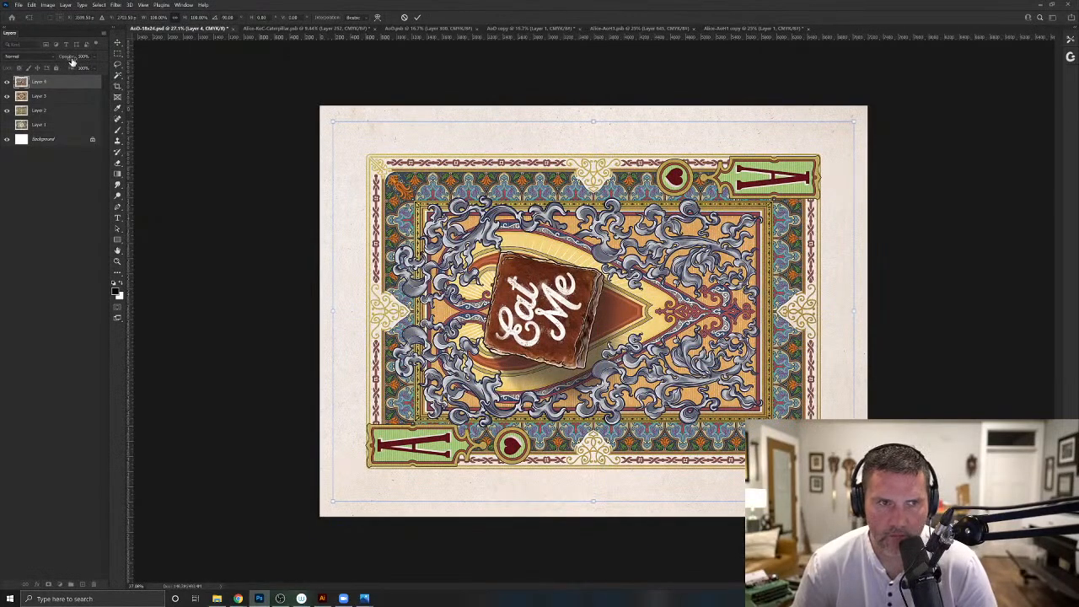
- Enlarge the semi-transparent Ace of Hearts layer until its borders match the card beneath, and restore its opacity to 100%
left_click_drag(73, 60, 61, 61)
left_click_drag(852, 129, 877, 110)
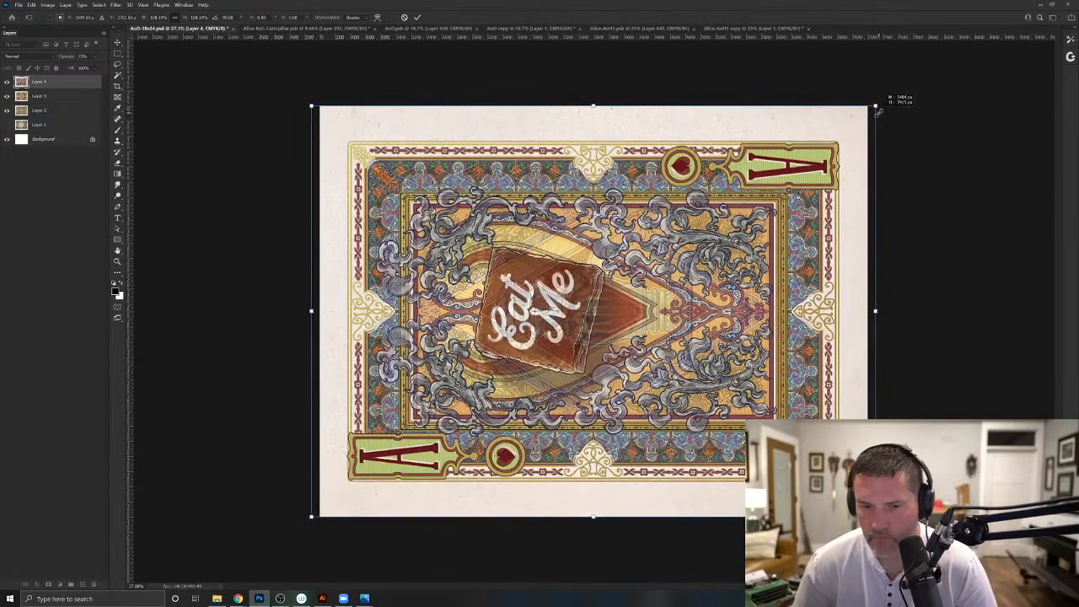
key("Return")
key("s")
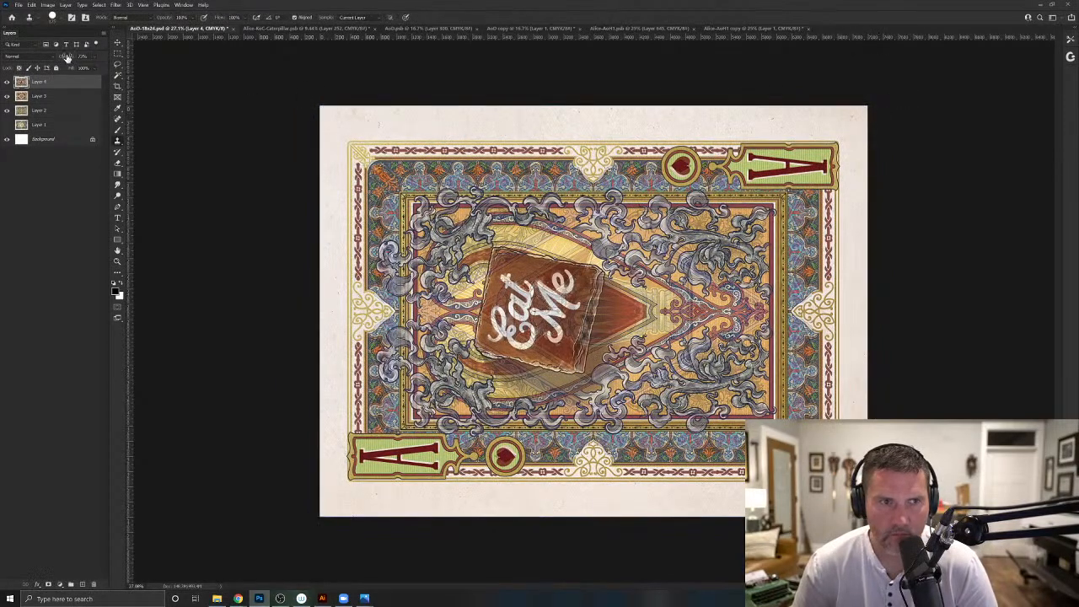
left_click_drag(67, 57, 259, 53)
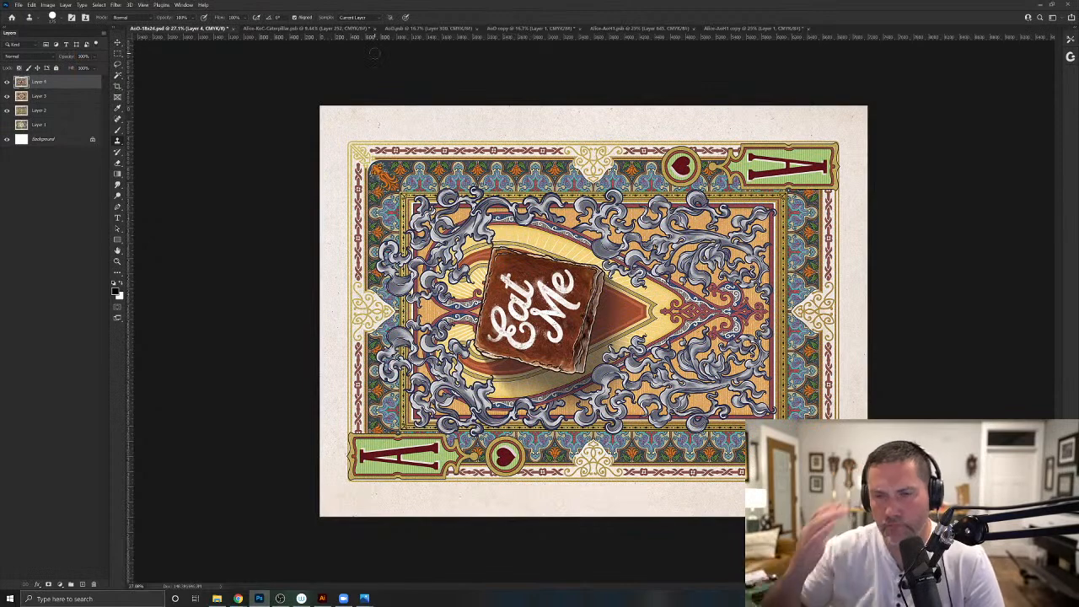
- Save the document as a new PSD named AoH-18x24 in the Prints folder, with Maximize Compatibility enabled
left_click(19, 5)
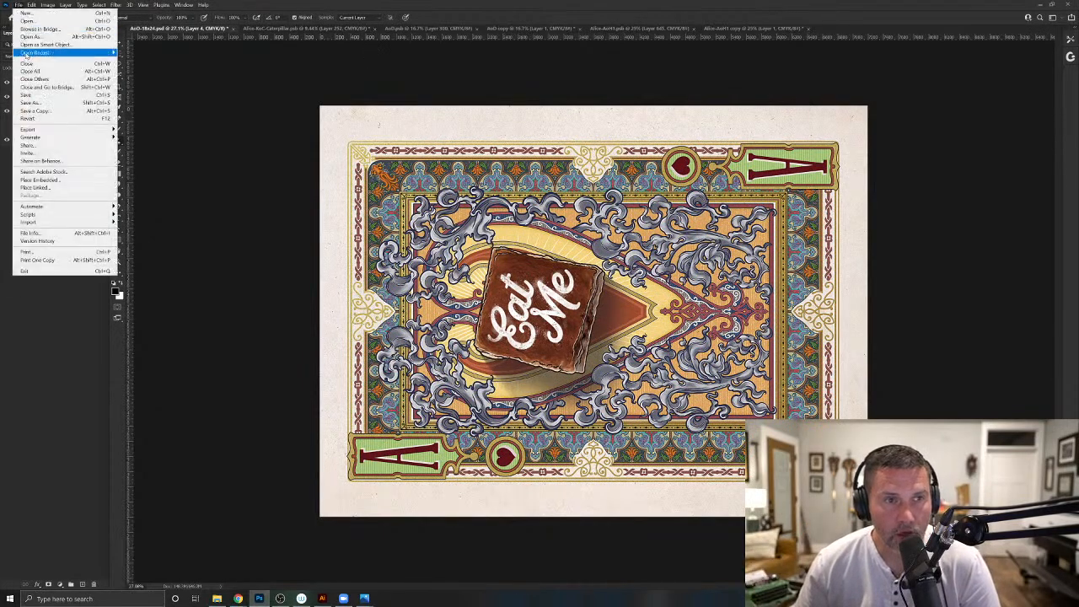
left_click(33, 102)
left_click(190, 68)
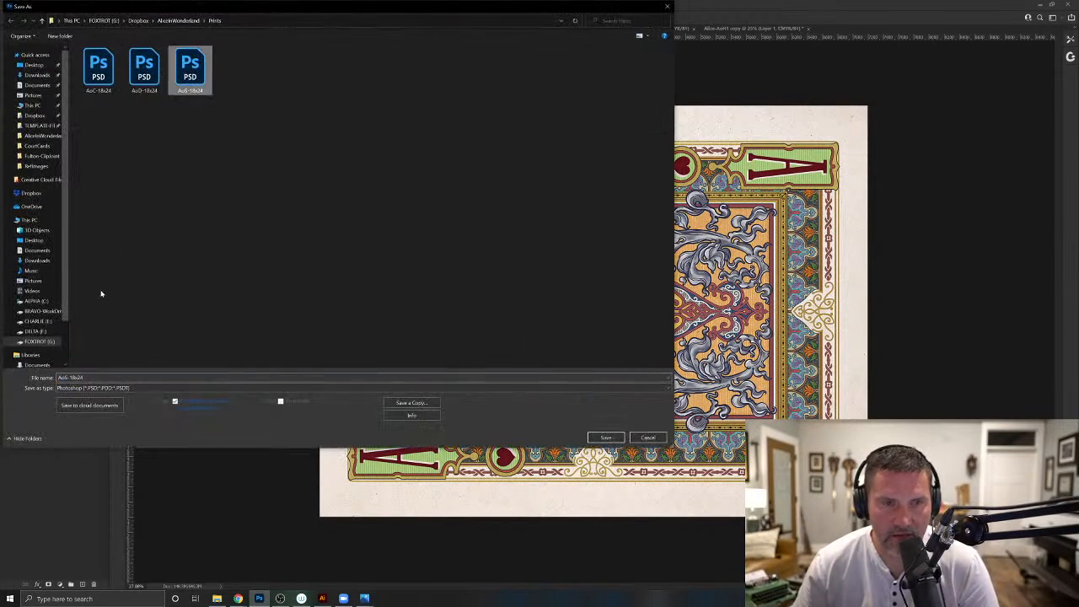
left_click(119, 377)
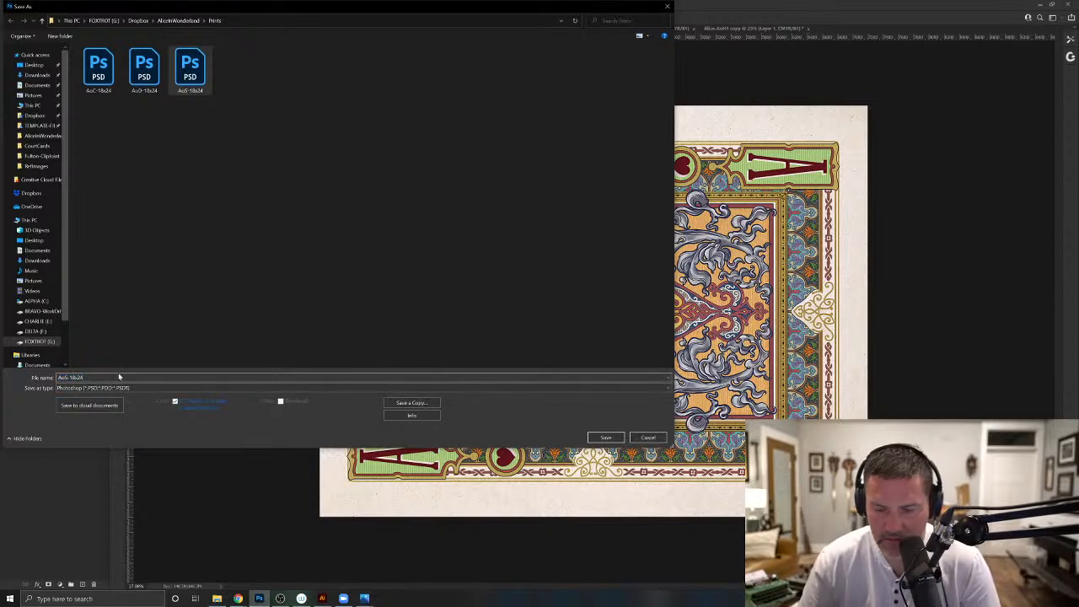
key("BackSpace")
type("H")
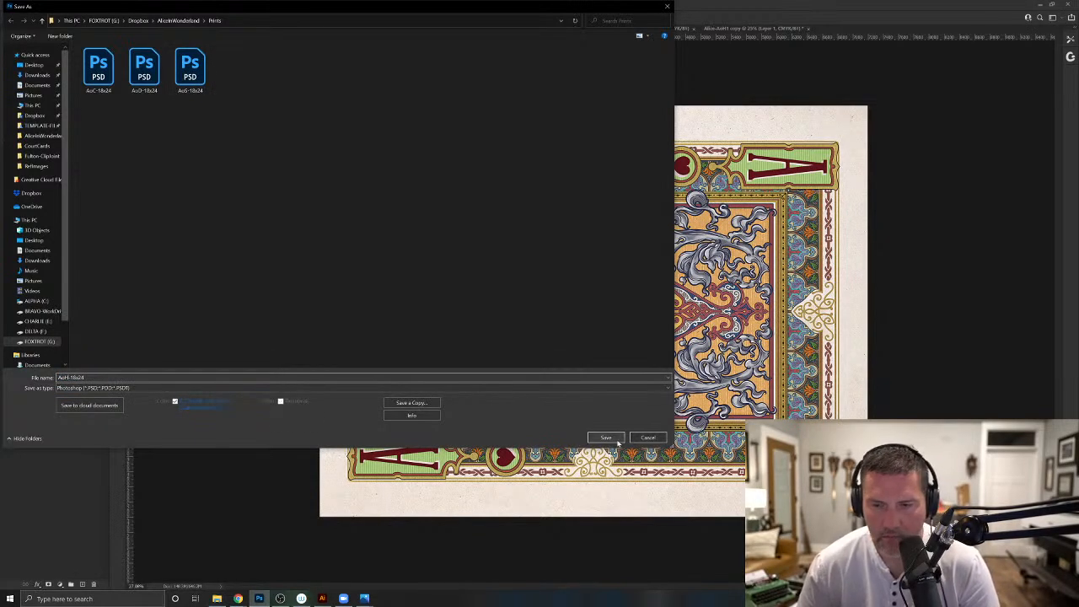
left_click(606, 438)
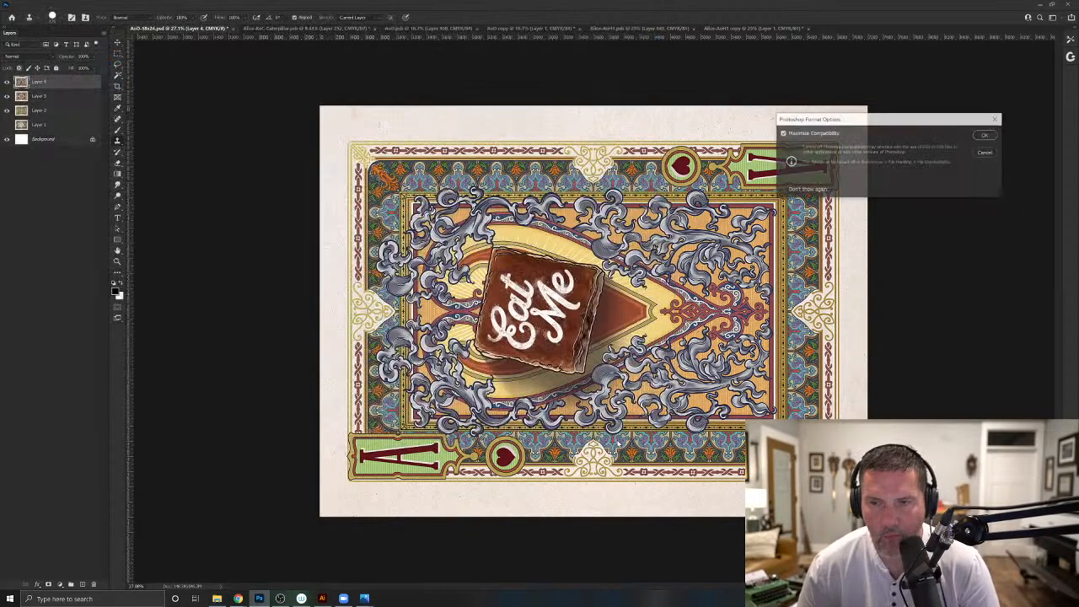
left_click(987, 136)
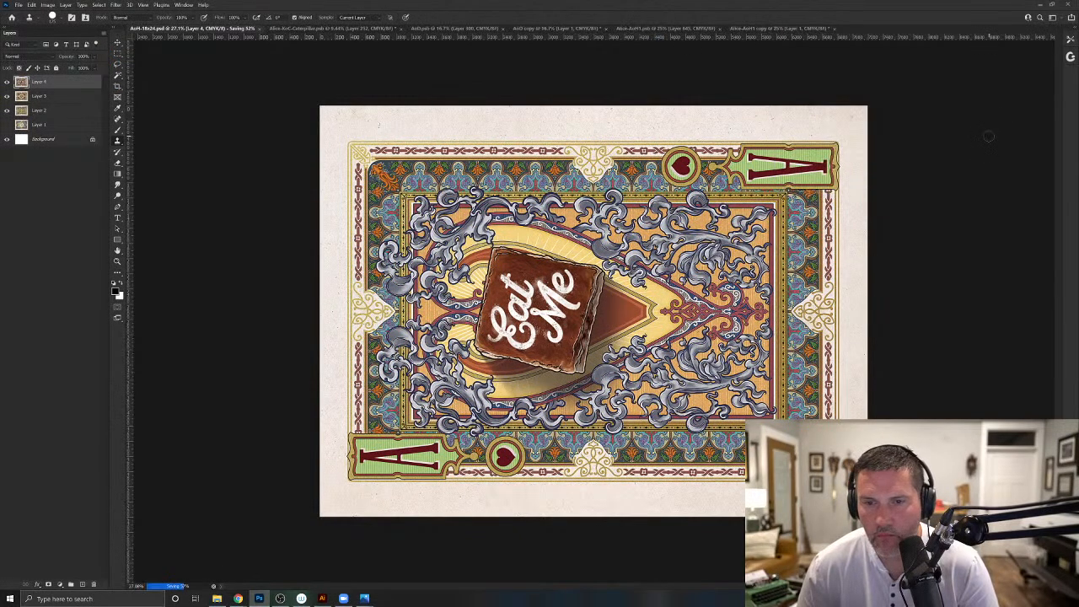
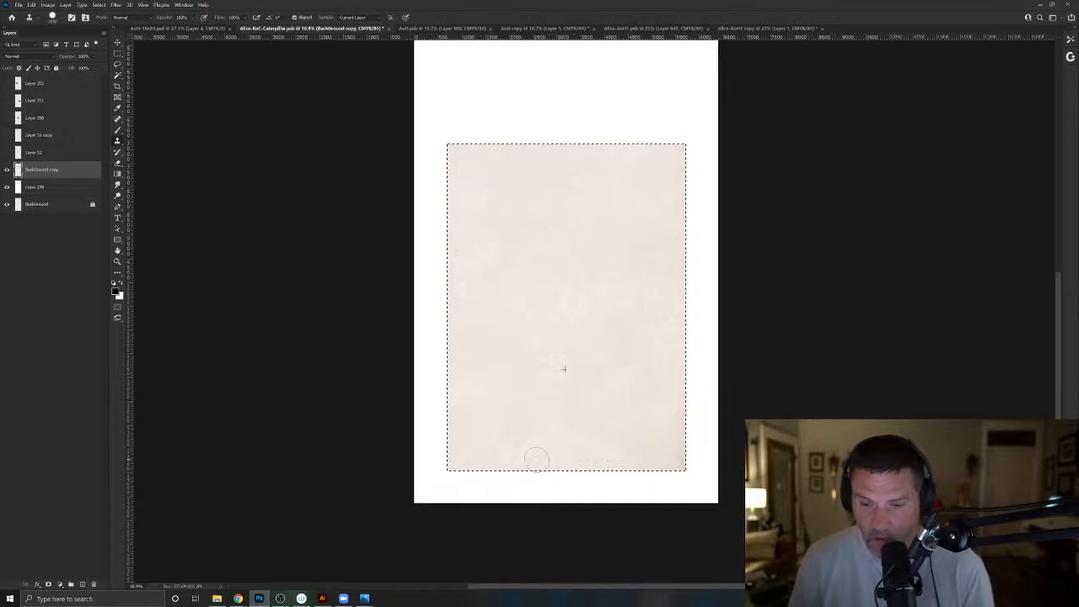
- Clone clean paper texture over the blemishes and darker edges inside the selected area of BackGround copy, and deselect it
left_click(634, 443, "alt")
mouse_move(662, 472)
left_mouse_down()
mouse_move(673, 423)
mouse_move(672, 458)
left_mouse_up()
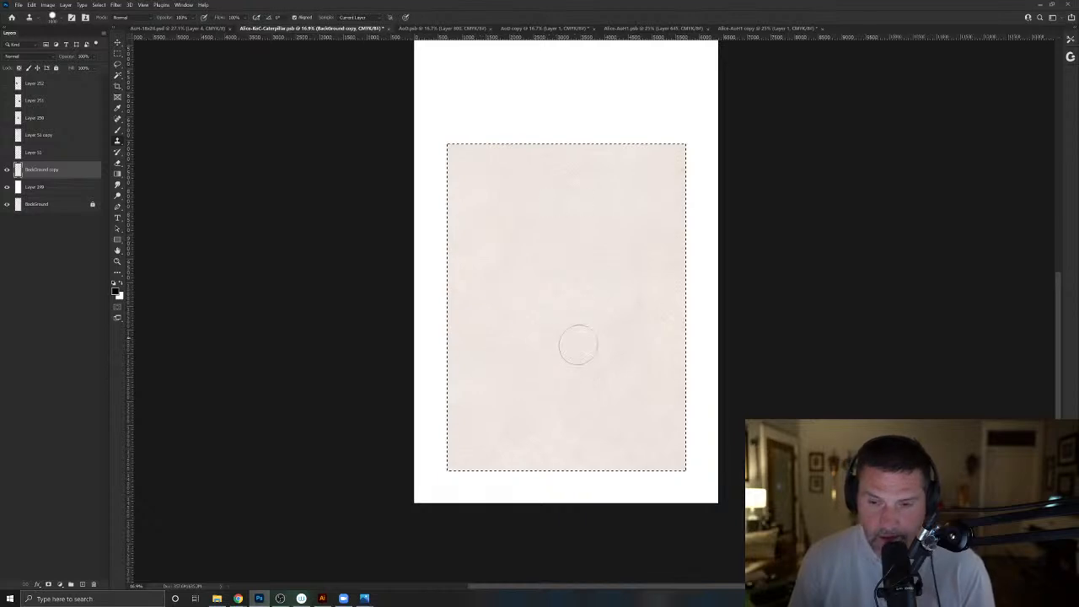
left_click(585, 371, "alt")
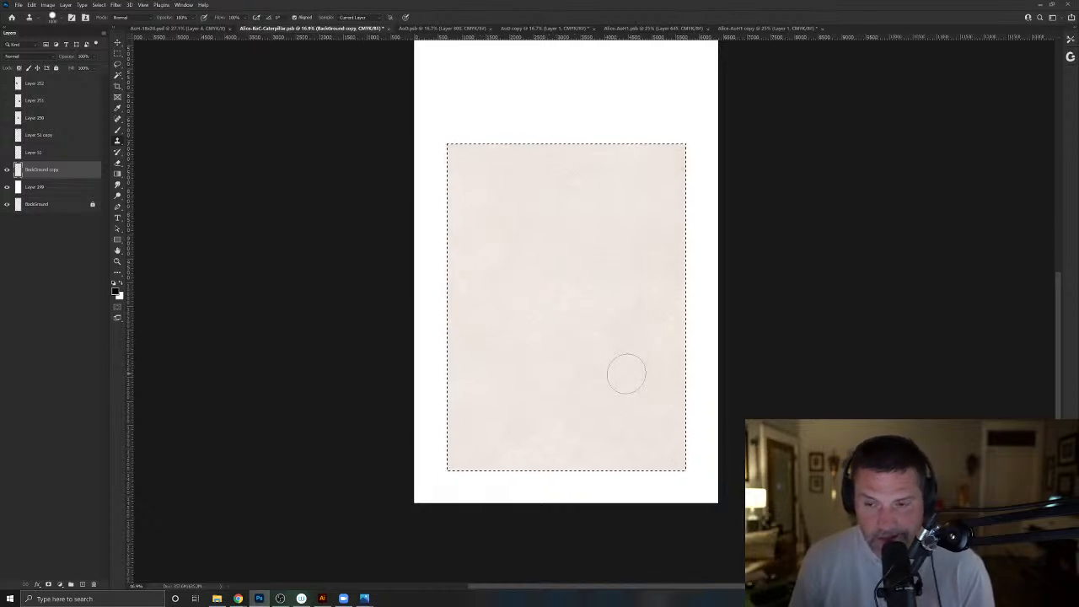
left_click(578, 227, "alt")
left_click_drag(678, 213, 682, 158)
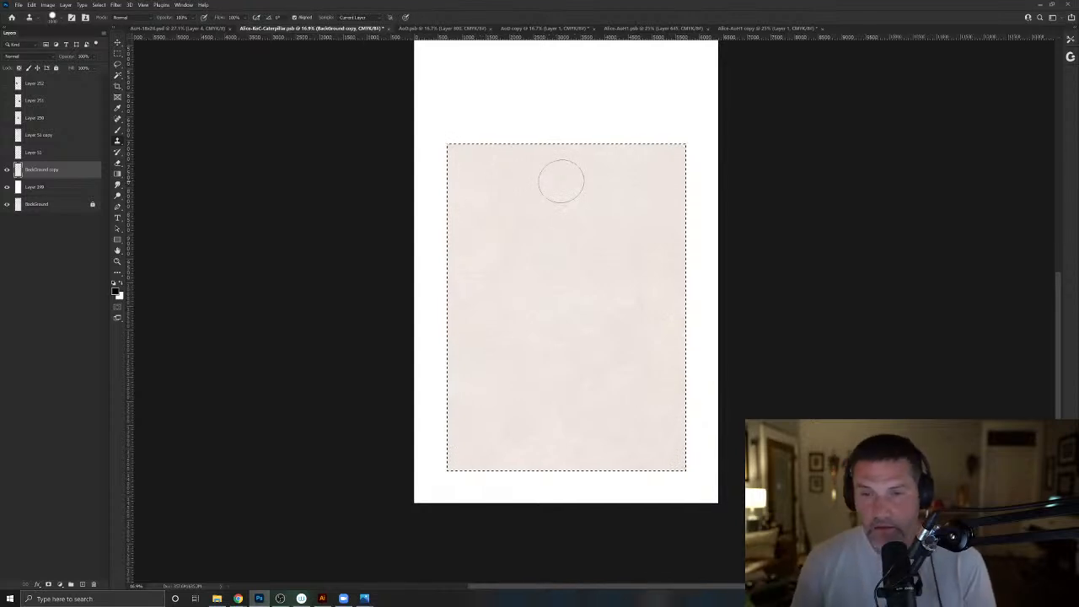
key("ctrl+d")
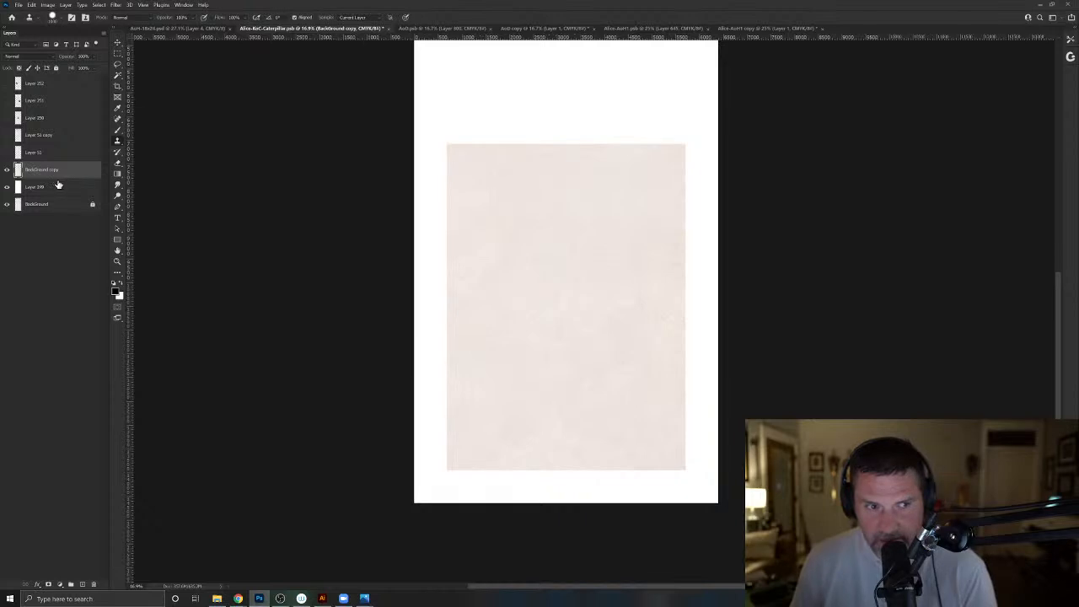
- Duplicate the BackGround copy texture and place the duplicate above it, overlapping its upper edge to cover the upper card area
scroll(71, 210, "up", 1)
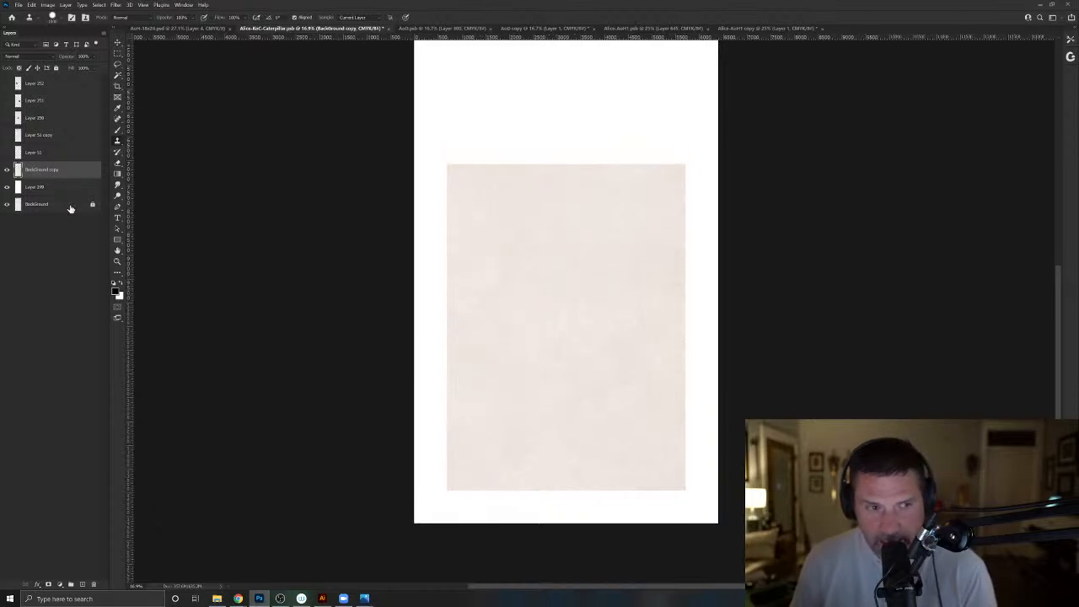
left_click(117, 44)
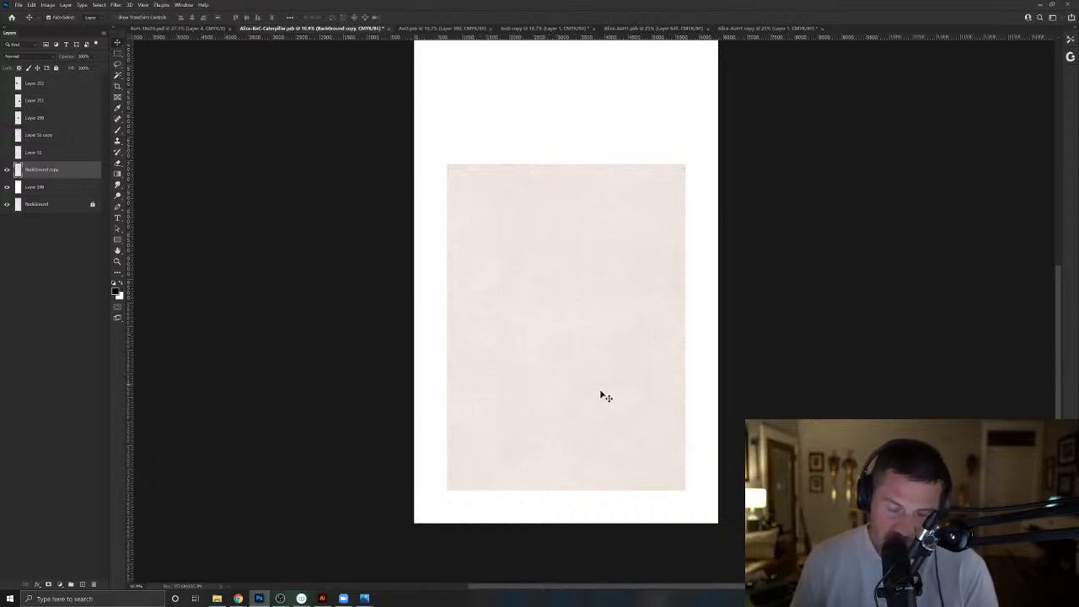
left_click_drag(581, 408, 570, 386)
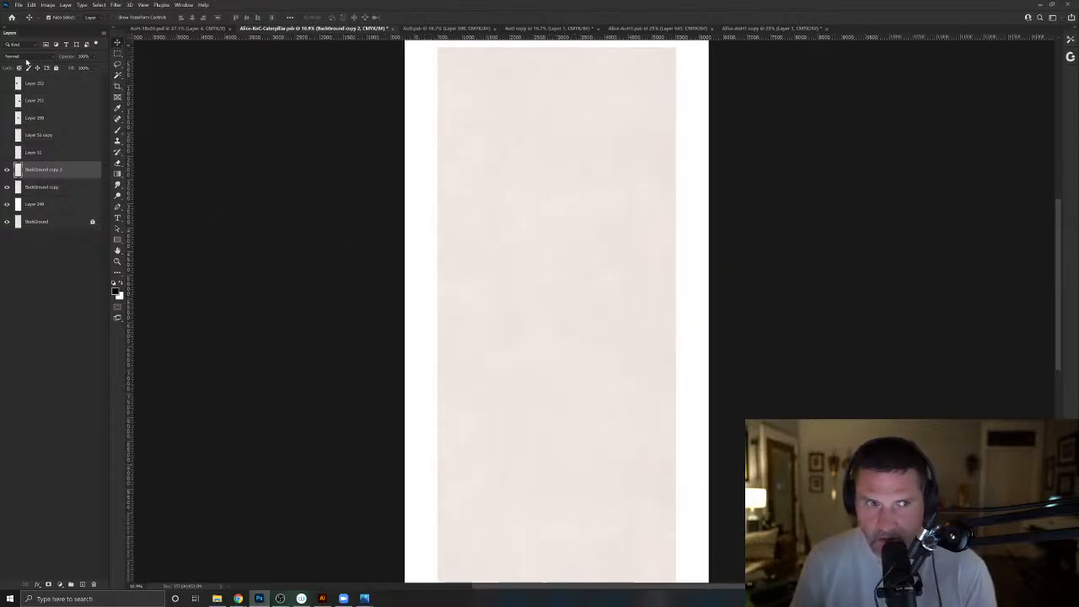
- Show both Poker Die templates, align the duplicate texture's upper edge with the upper die's outer outline, and hide the templates again
left_click(6, 152)
left_click(6, 135)
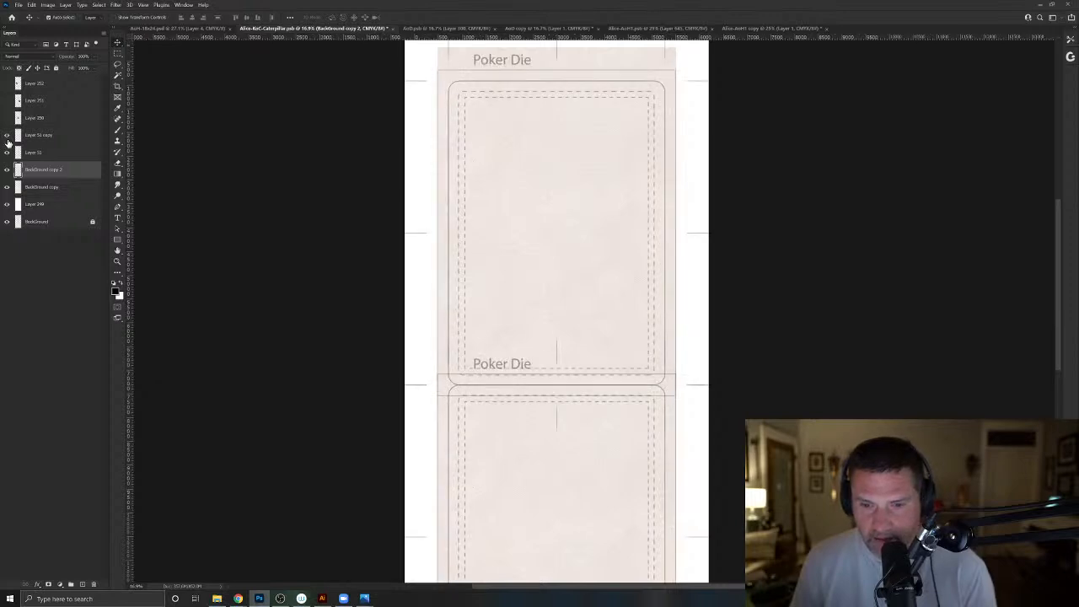
left_click_drag(465, 60, 464, 69)
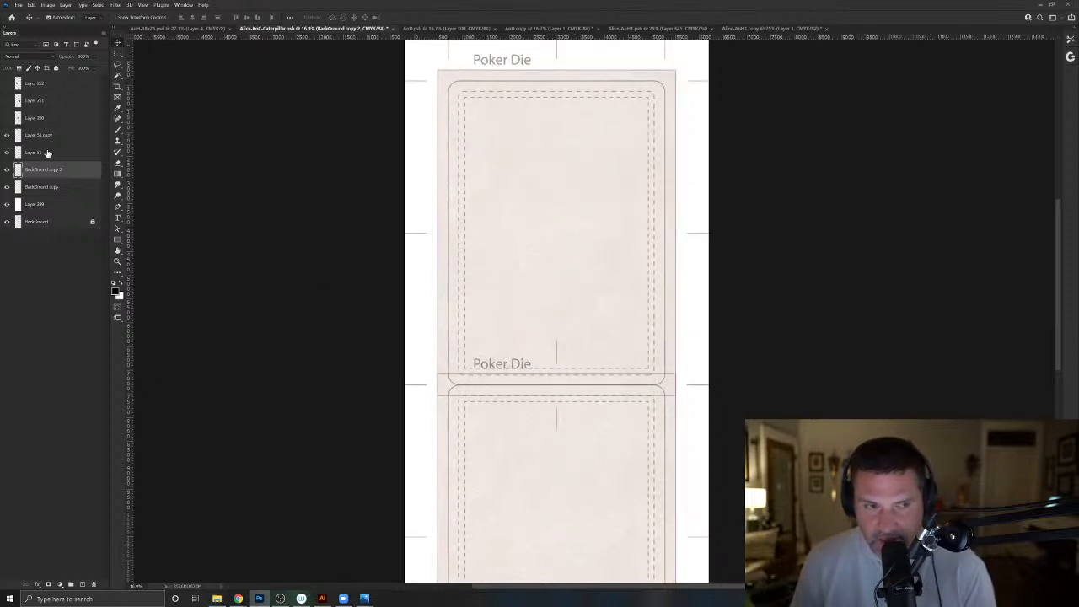
left_click(7, 135)
left_click(7, 152)
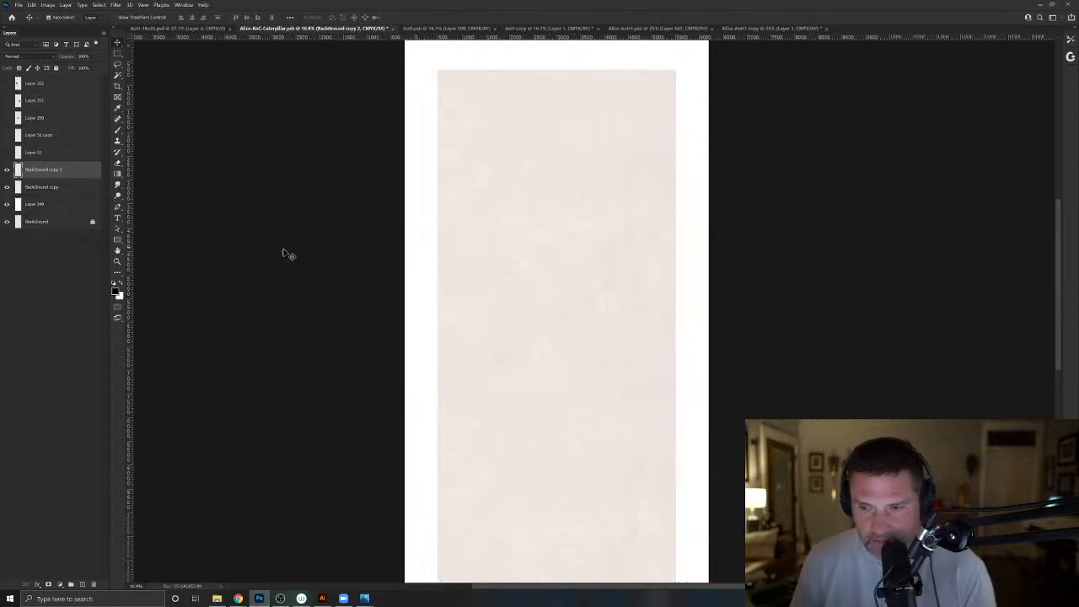
- Hide BackGround copy, softly erase the lower edge of BackGround copy 2 along its full width, and show BackGround copy again
key("e")
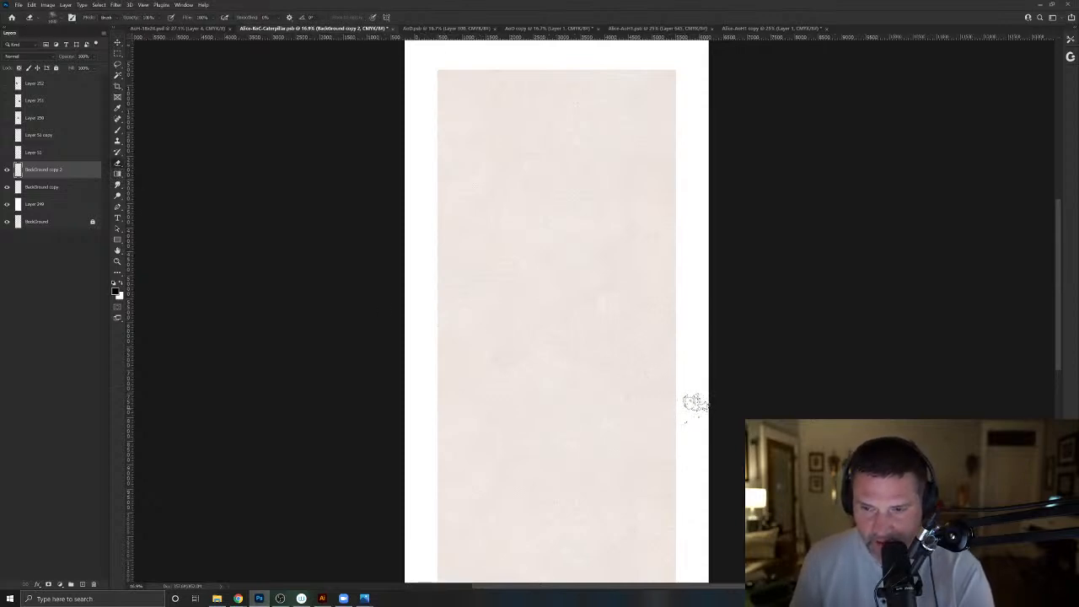
left_click(7, 186)
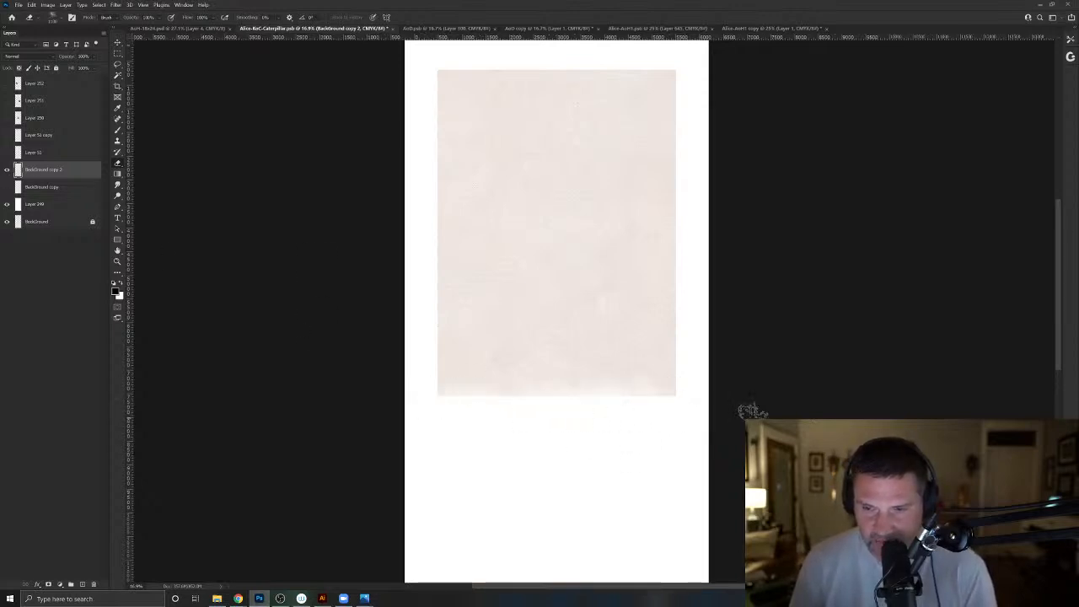
mouse_move(417, 373)
left_mouse_down()
mouse_move(645, 394)
mouse_move(431, 394)
mouse_move(672, 401)
mouse_move(409, 401)
mouse_move(564, 412)
mouse_move(577, 405)
mouse_move(561, 398)
mouse_move(605, 407)
mouse_move(684, 396)
mouse_move(457, 407)
mouse_move(498, 396)
mouse_move(522, 400)
mouse_move(454, 402)
mouse_move(666, 403)
left_mouse_up()
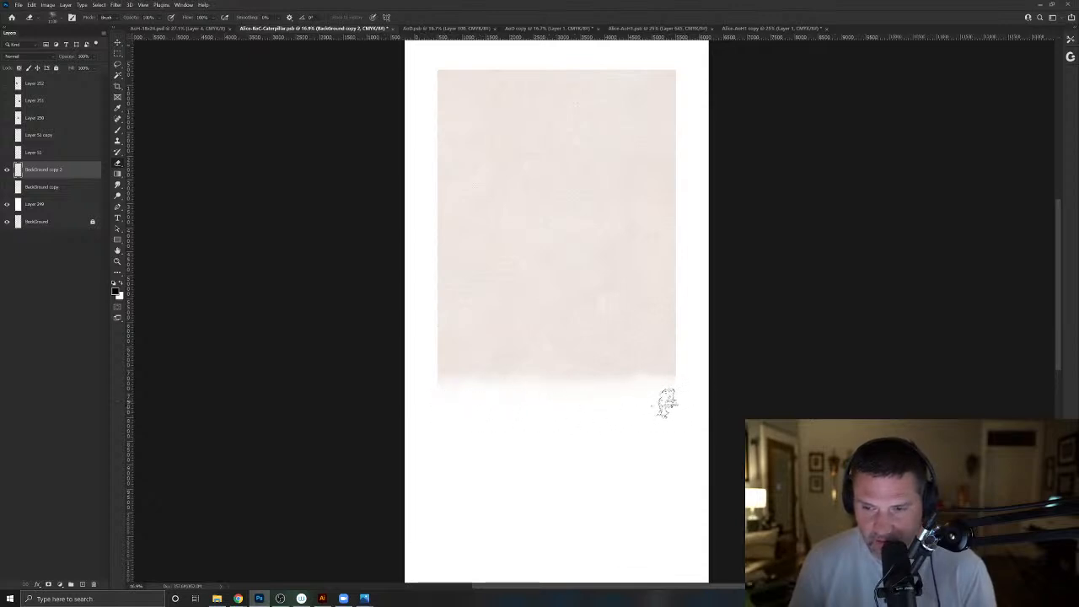
left_click(6, 188)
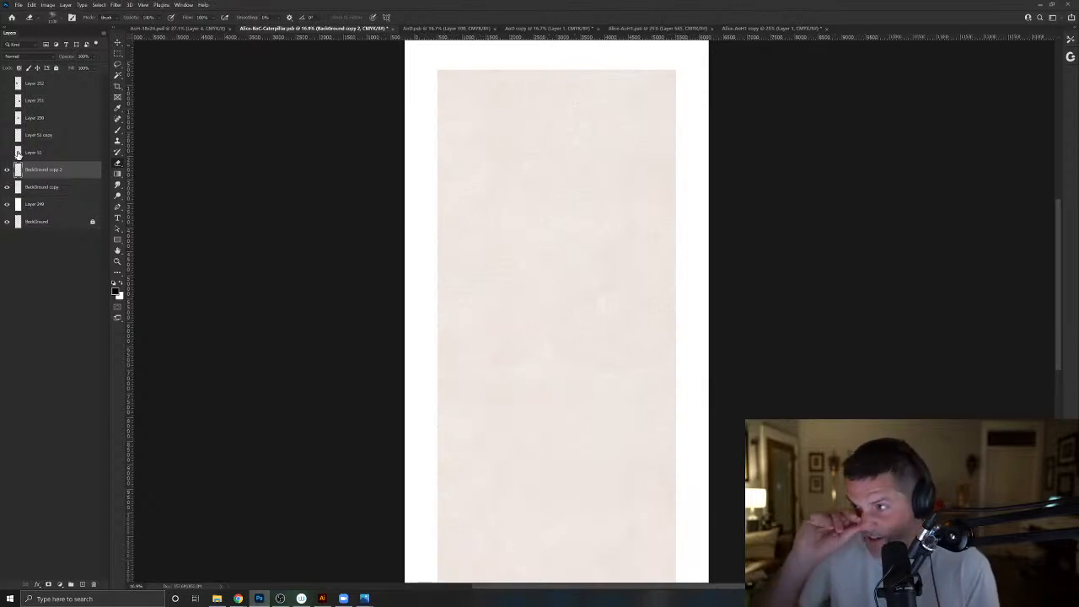
- Duplicate the BackGround copy layer and move the duplicate up behind the seam between the two texture pieces
left_click(60, 187)
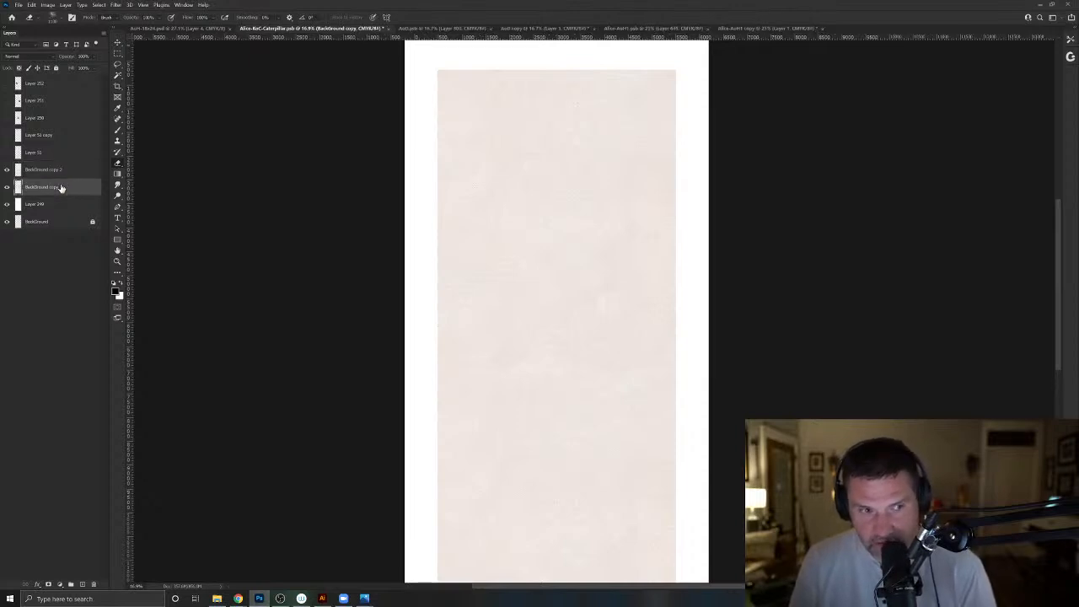
key("v")
left_click_drag(571, 534, 578, 405)
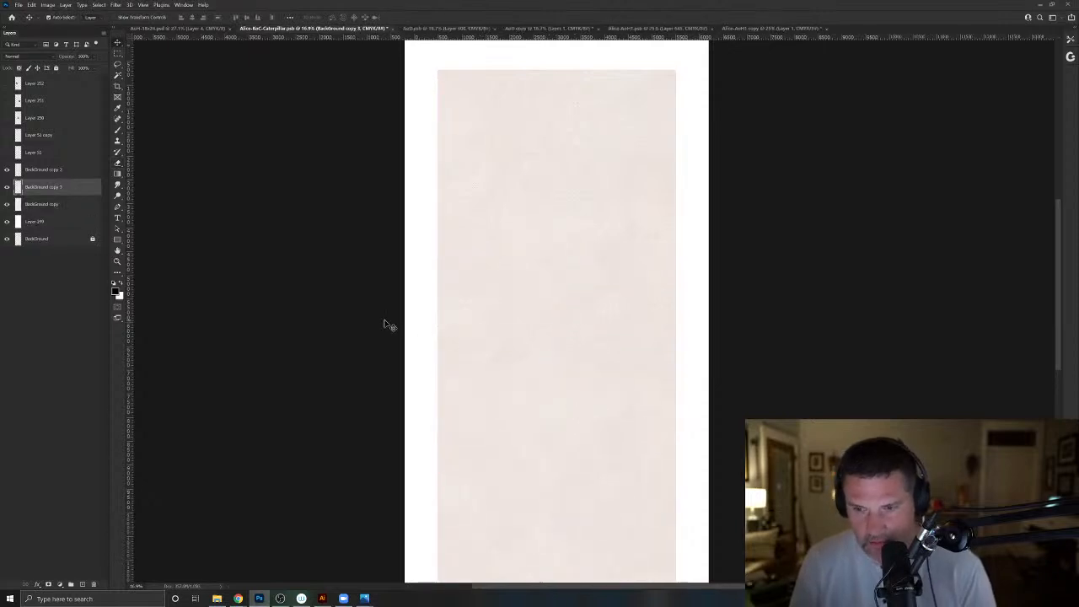
- Try to merge the three background copy layers into one, and undo the merge
left_click(33, 171)
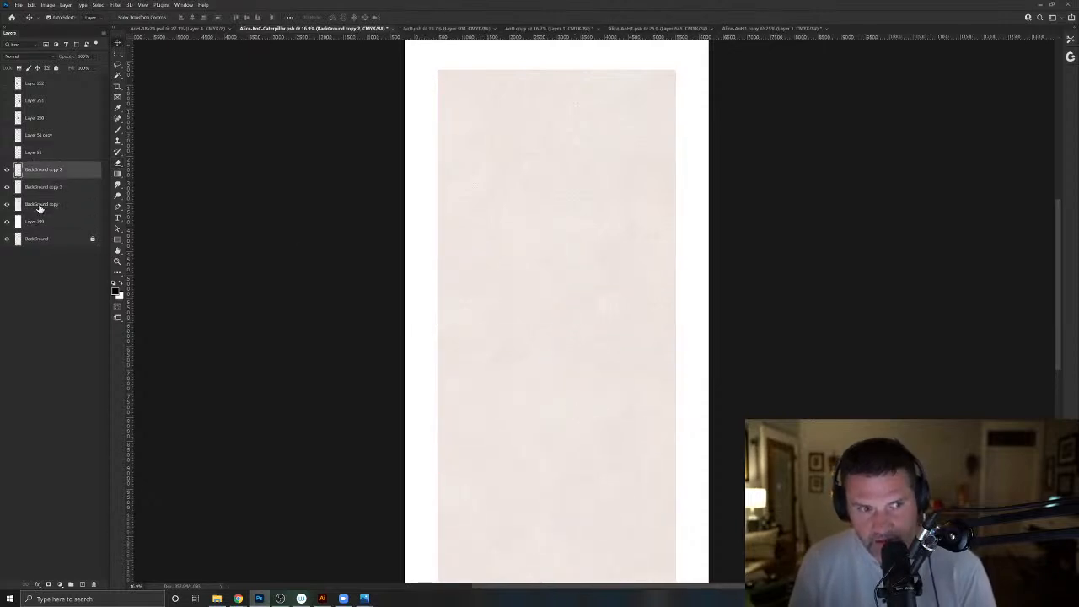
left_click(39, 207, "shift")
key("ctrl+e")
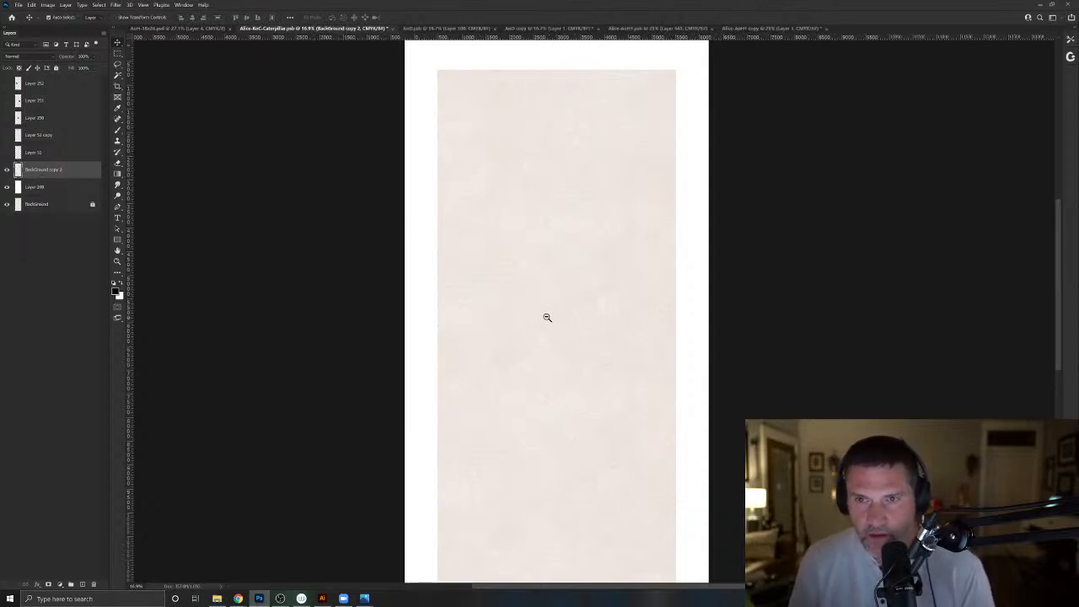
left_click_drag(547, 318, 556, 229)
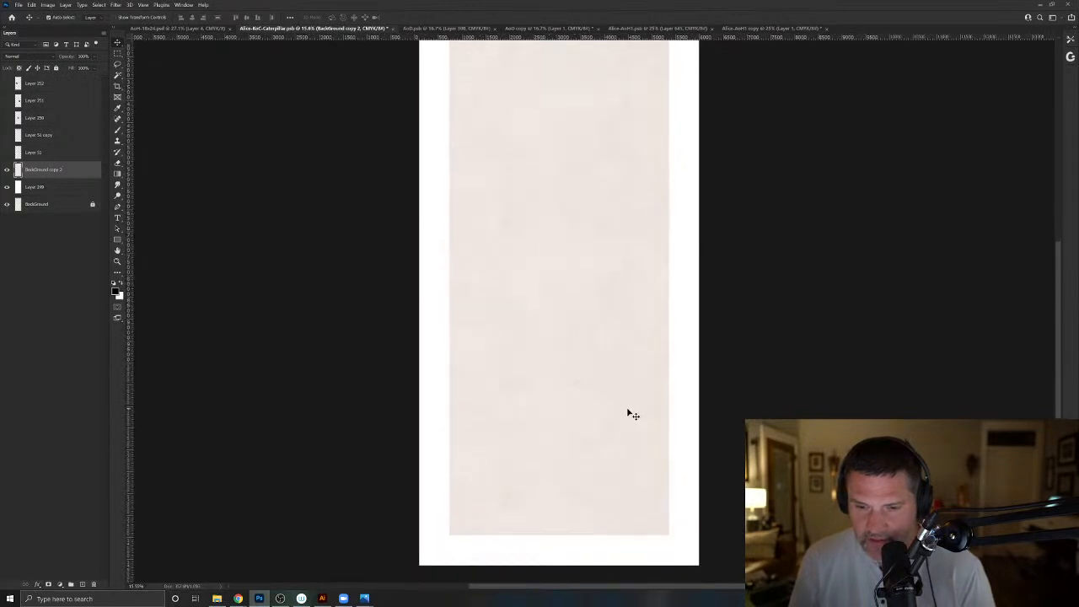
key("ctrl+z")
- Move BackGround copy 3 beneath BackGround copy, and merge the three background copies into a single layer
left_click(50, 193)
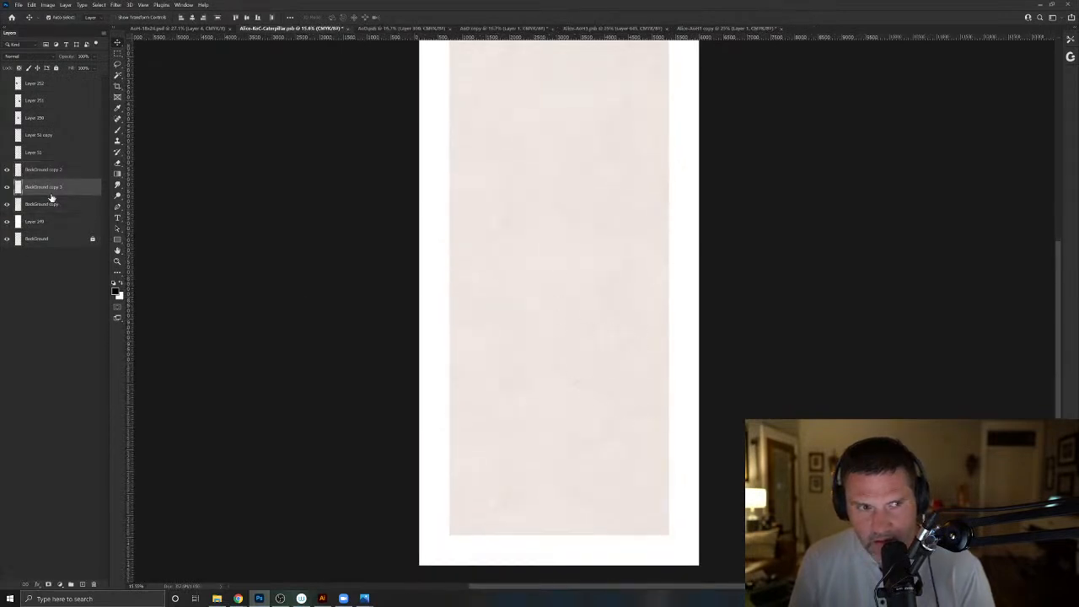
left_click_drag(50, 194, 66, 220)
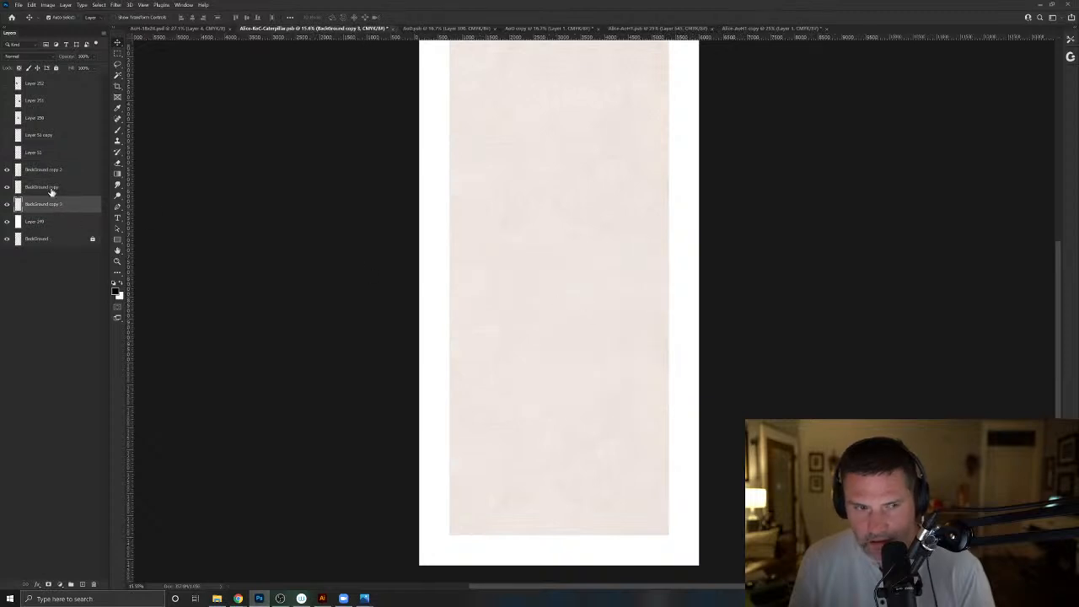
left_click(40, 162, "shift")
left_click(44, 170)
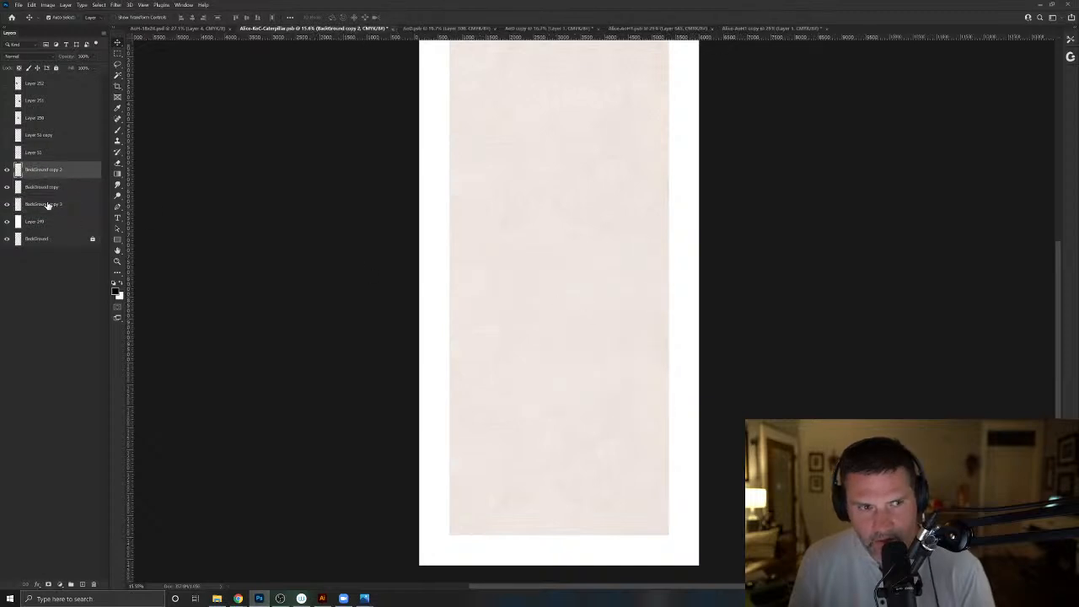
left_click(47, 205, "shift")
key("ctrl+e")
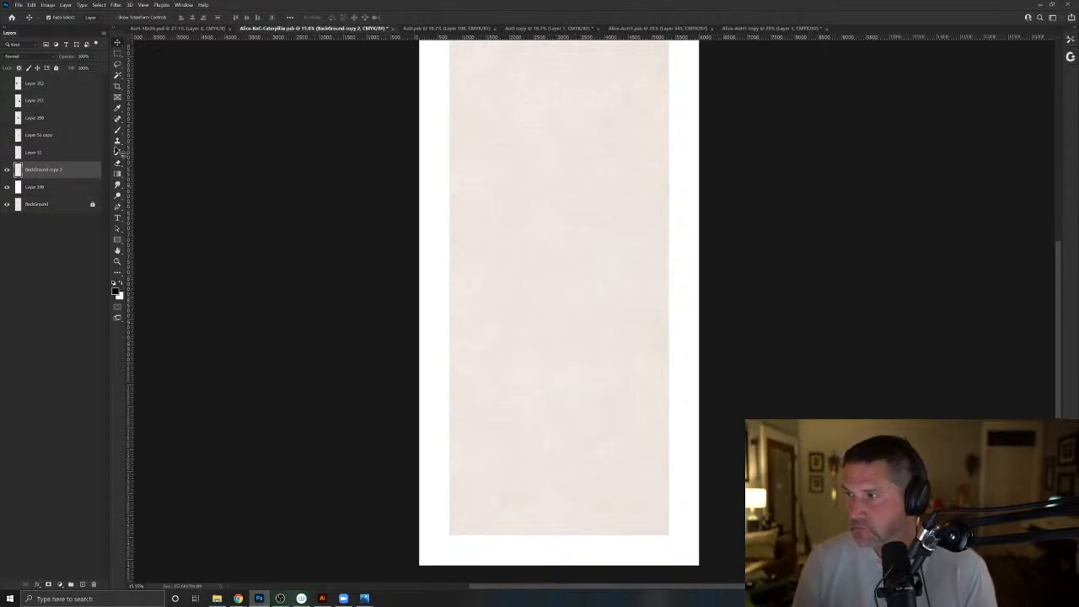
- Show both Poker Die template layers, group them, and reduce the group's opacity so the guides are faint
scroll(28, 128, "up", 1)
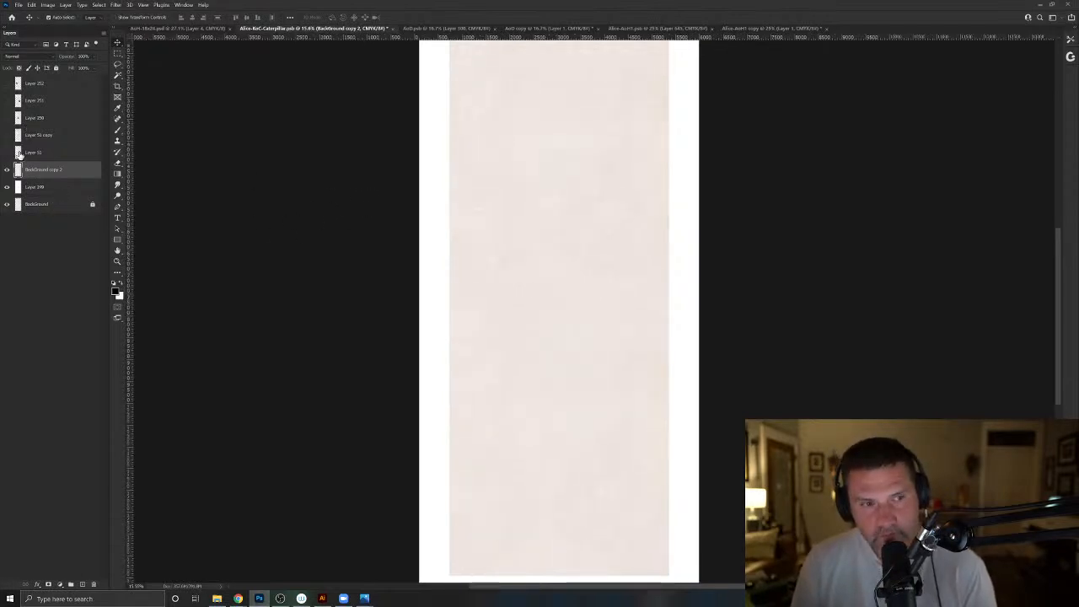
left_click(7, 153)
left_click(7, 136)
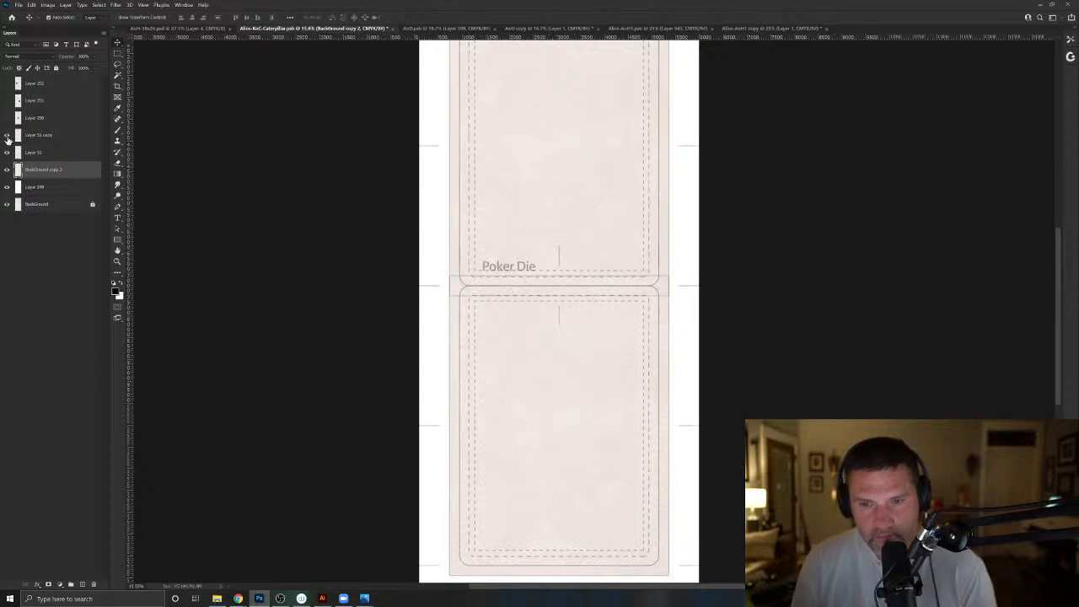
left_click(38, 141)
left_click(39, 157, "shift")
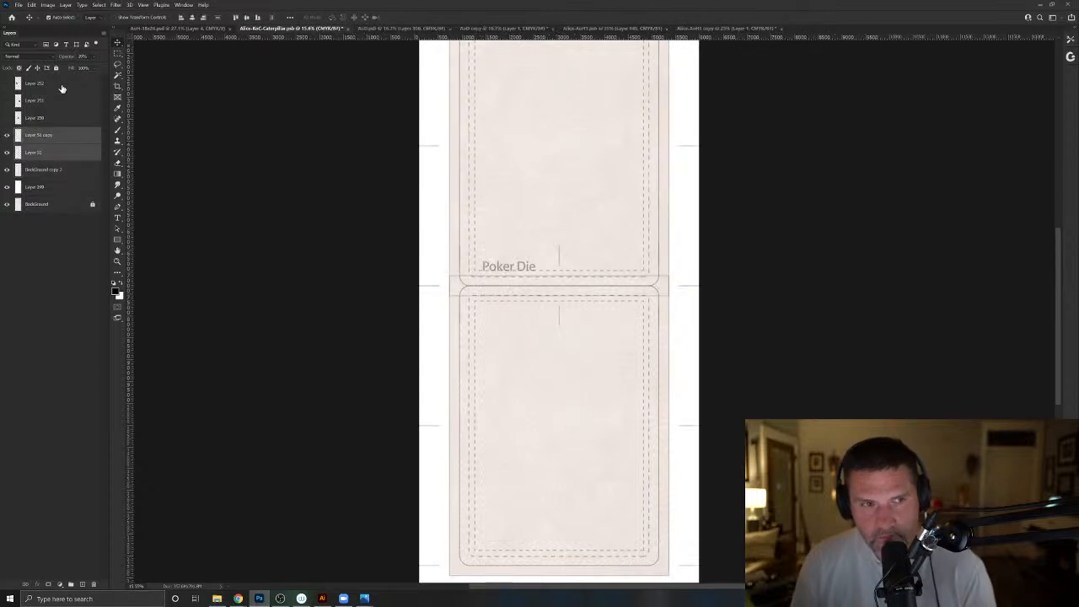
key("ctrl+g")
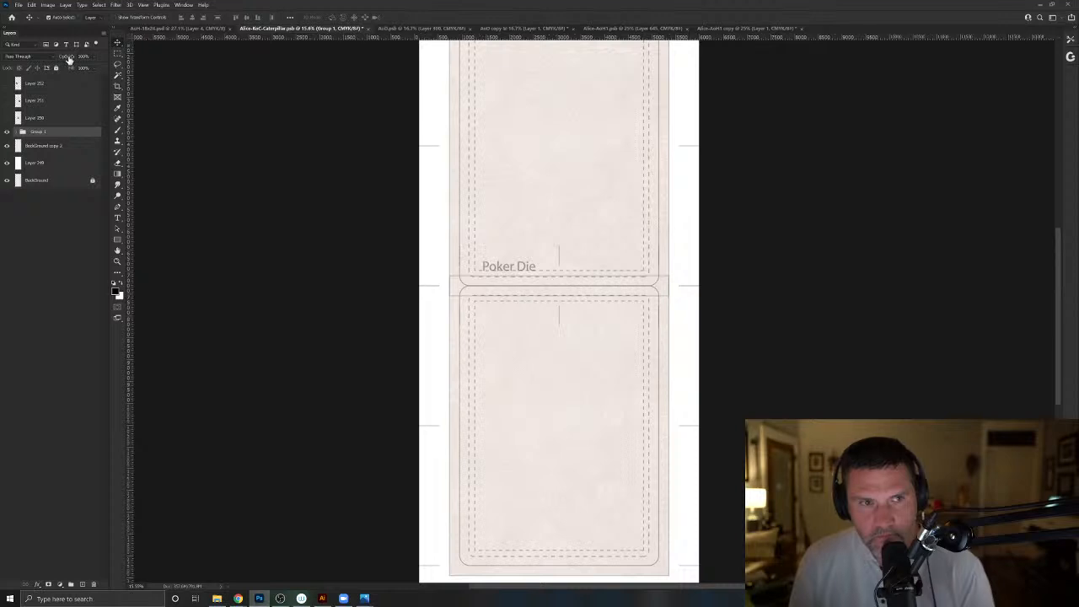
left_click_drag(68, 58, 42, 58)
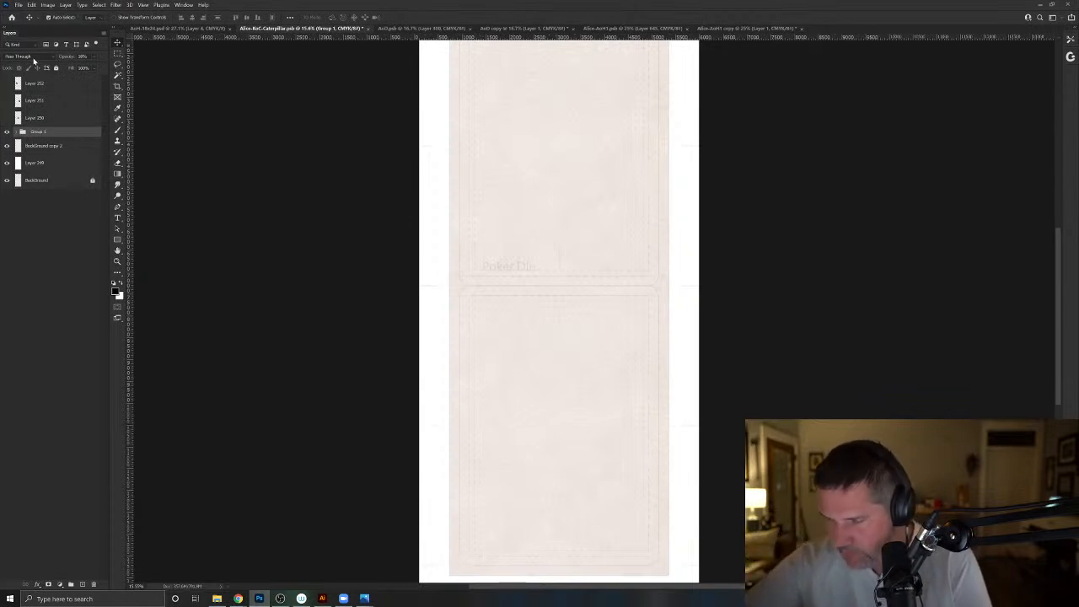
- Show the girl's reference photo on Layer 250, enlarge it to nearly the canvas width, and lower its opacity to about 29%
left_click(7, 118)
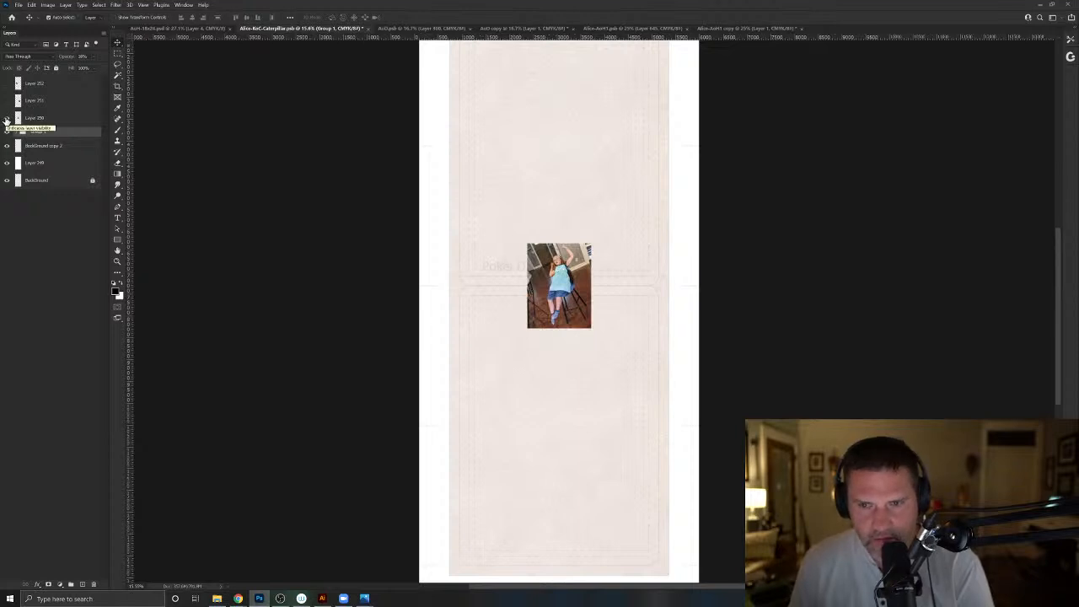
left_click(588, 270)
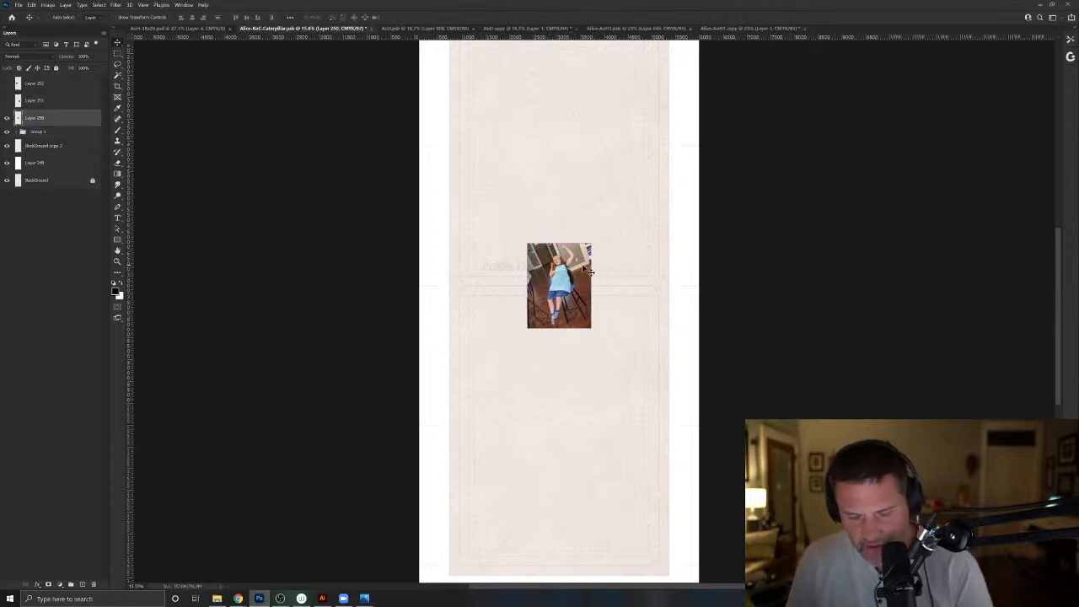
key("ctrl+t")
left_click_drag(591, 243, 718, 120)
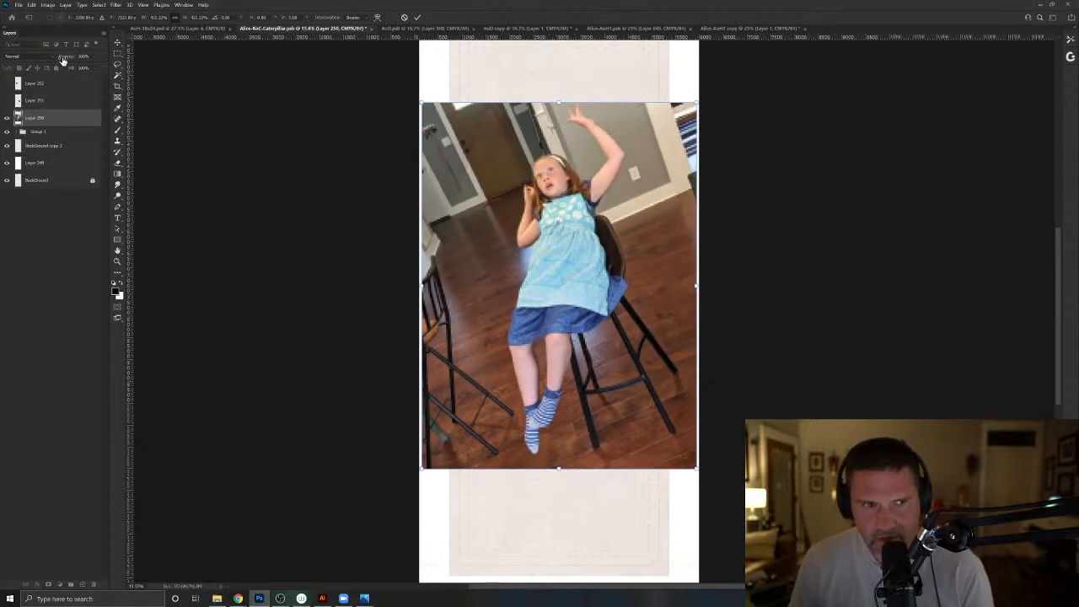
left_click_drag(61, 59, 32, 62)
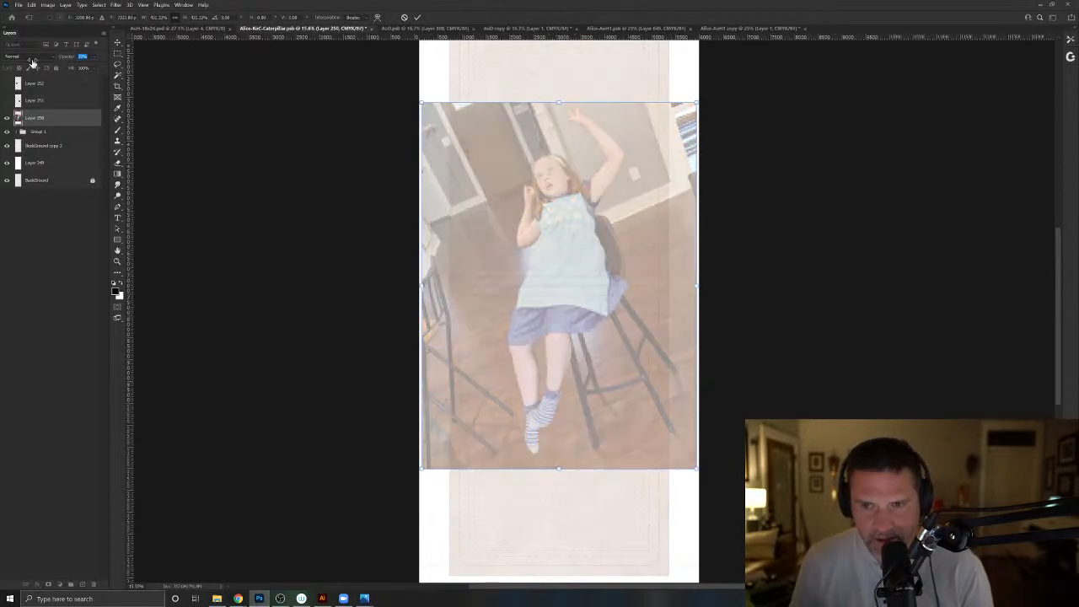
key("Return")
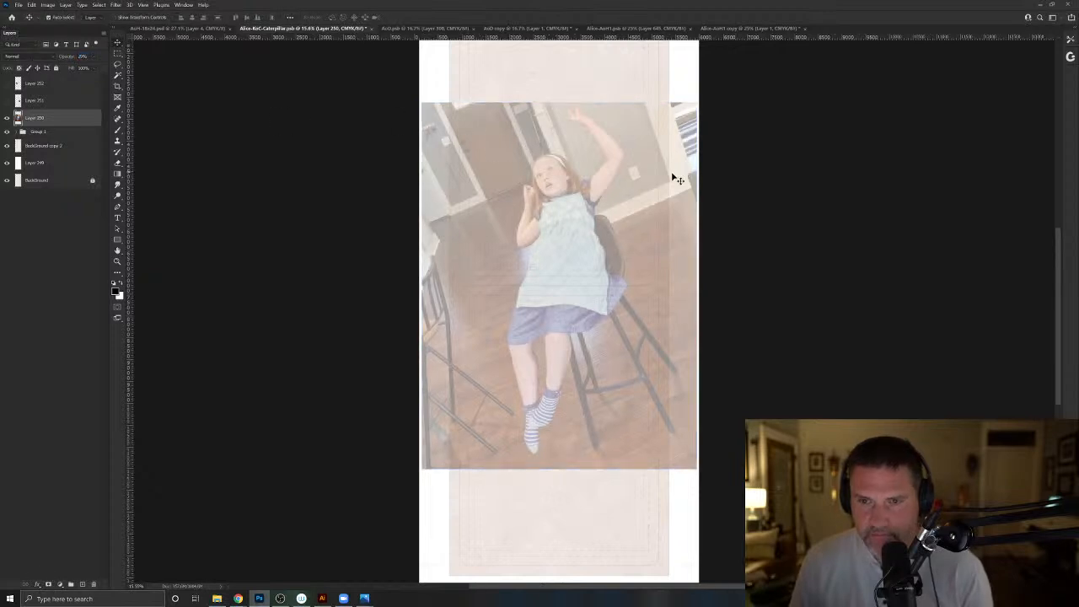
- Rescale and reposition the girl's reference photo on Layer 250 so it spans the full canvas width around the middle of the card
mouse_move(593, 208)
left_mouse_down()
mouse_move(586, 200)
mouse_move(597, 195)
left_mouse_up()
key("ctrl+t")
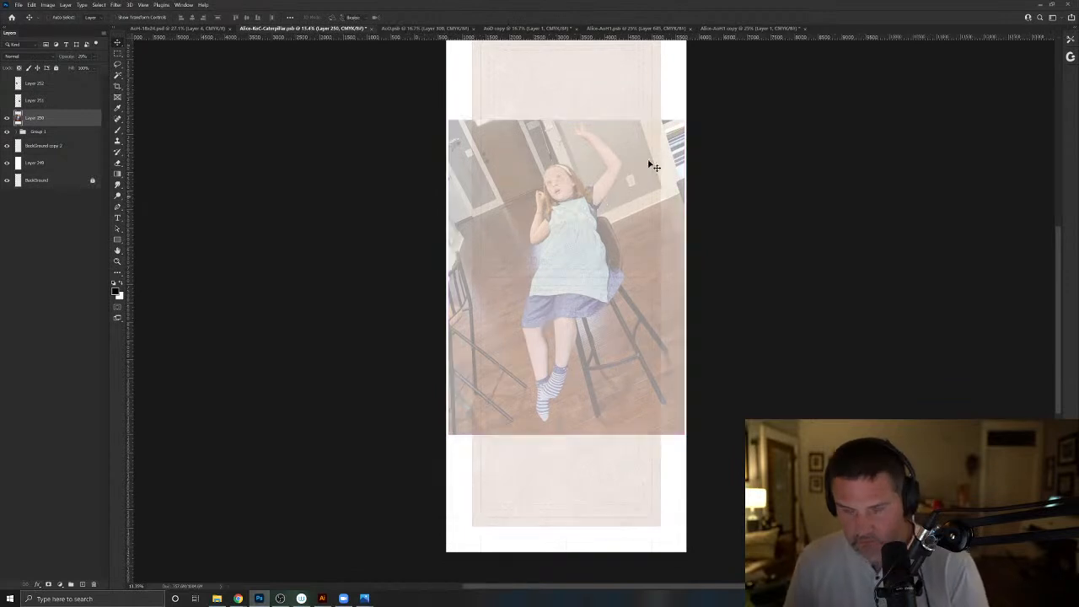
left_click_drag(680, 123, 763, 79)
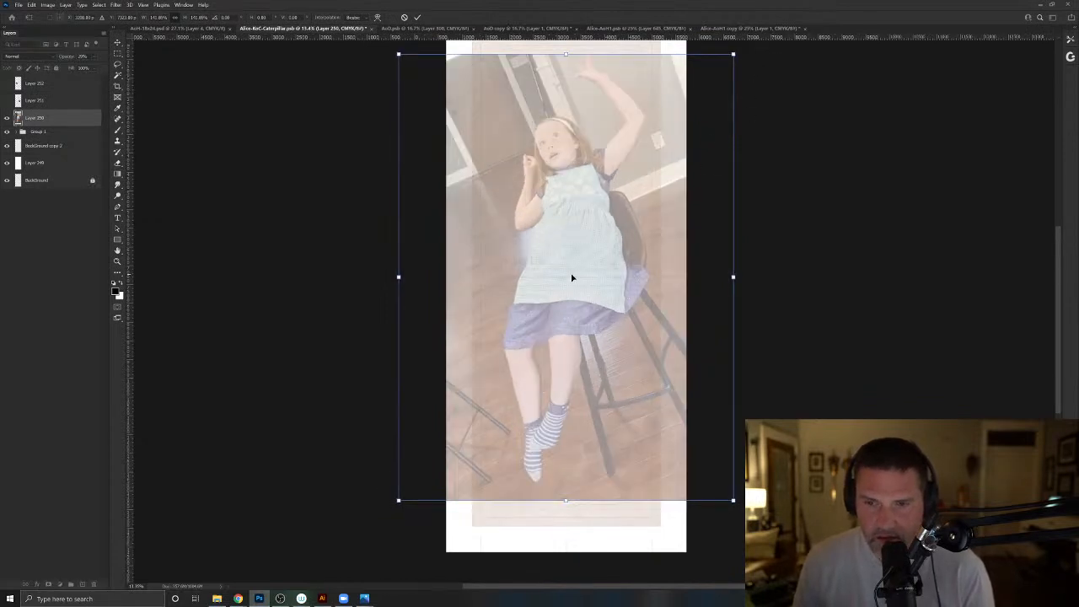
left_click_drag(571, 278, 570, 282)
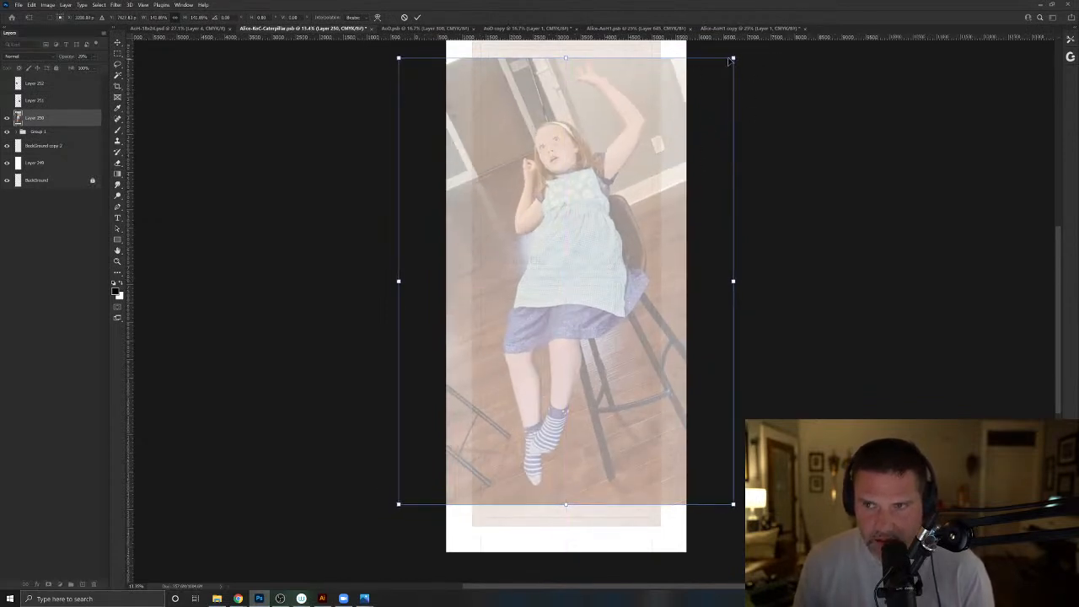
left_click_drag(734, 59, 682, 101)
left_click_drag(568, 253, 565, 248)
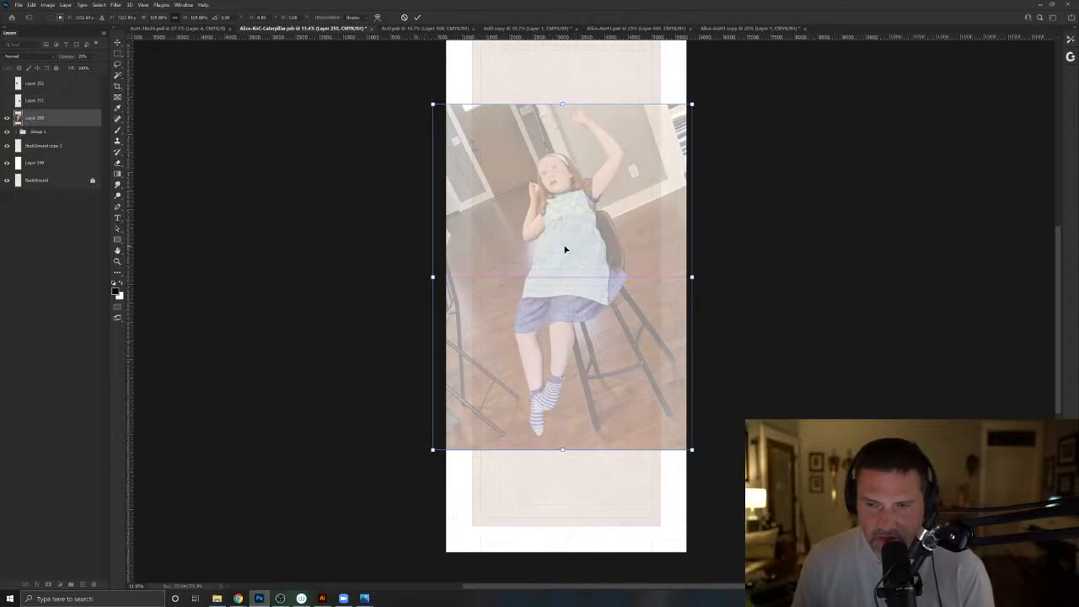
left_click_drag(690, 106, 681, 118)
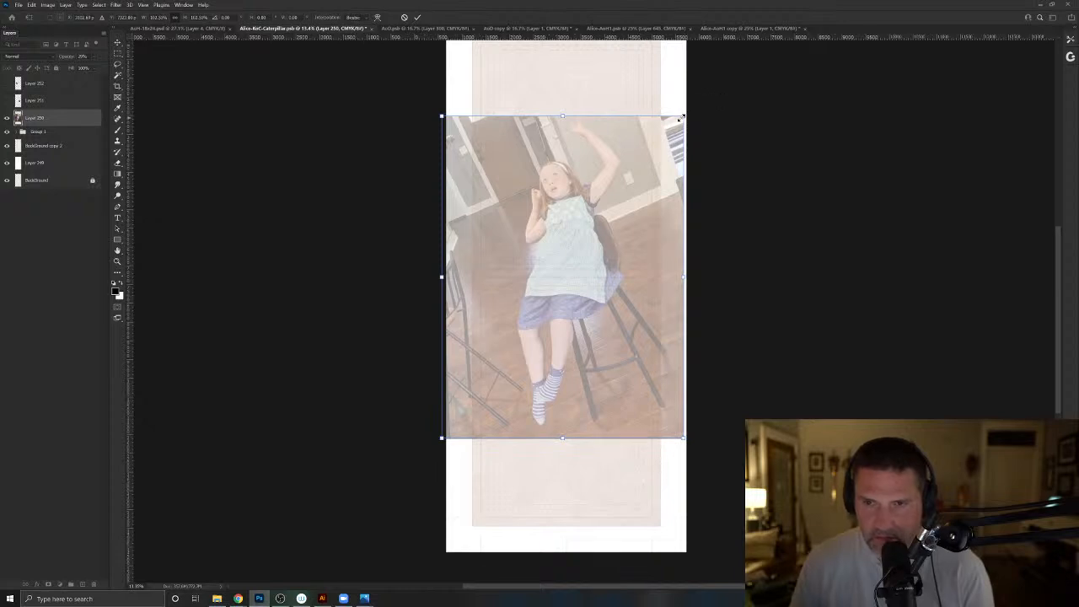
key("Return")
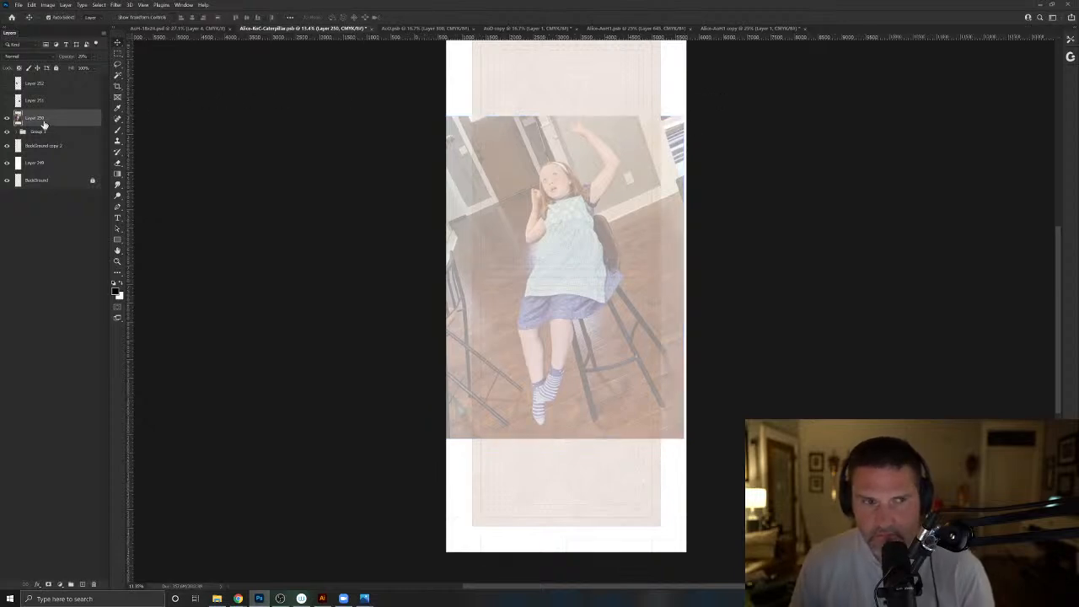
- Erase the room around the girl in the reference photo with a large soft eraser, leaving only her figure and a faded edge
left_click(119, 168)
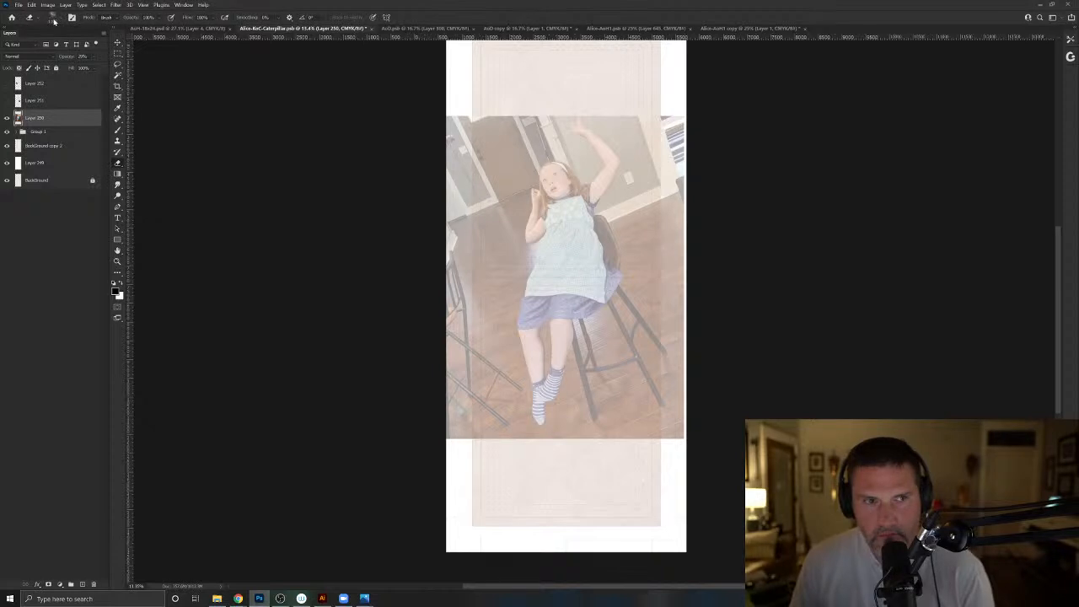
left_click(53, 19)
left_click_drag(274, 446, 281, 552)
left_click(55, 556)
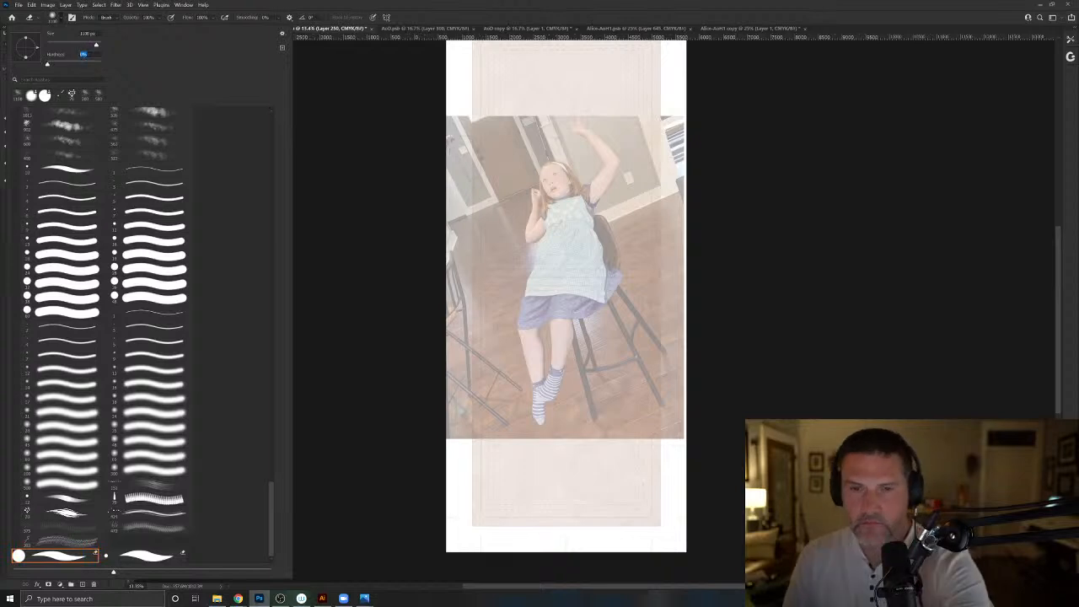
left_click(445, 125)
left_click_drag(444, 125, 444, 257)
mouse_move(474, 111)
left_mouse_down()
mouse_move(475, 190)
mouse_move(469, 114)
mouse_move(458, 110)
mouse_move(473, 242)
mouse_move(481, 228)
mouse_move(483, 451)
mouse_move(472, 320)
mouse_move(458, 389)
mouse_move(448, 330)
mouse_move(473, 386)
mouse_move(489, 386)
mouse_move(502, 407)
mouse_move(491, 279)
mouse_move(504, 138)
mouse_move(570, 81)
mouse_move(689, 126)
mouse_move(682, 177)
mouse_move(659, 207)
mouse_move(679, 277)
mouse_move(614, 342)
mouse_move(572, 447)
mouse_move(633, 356)
mouse_move(677, 363)
left_mouse_up()
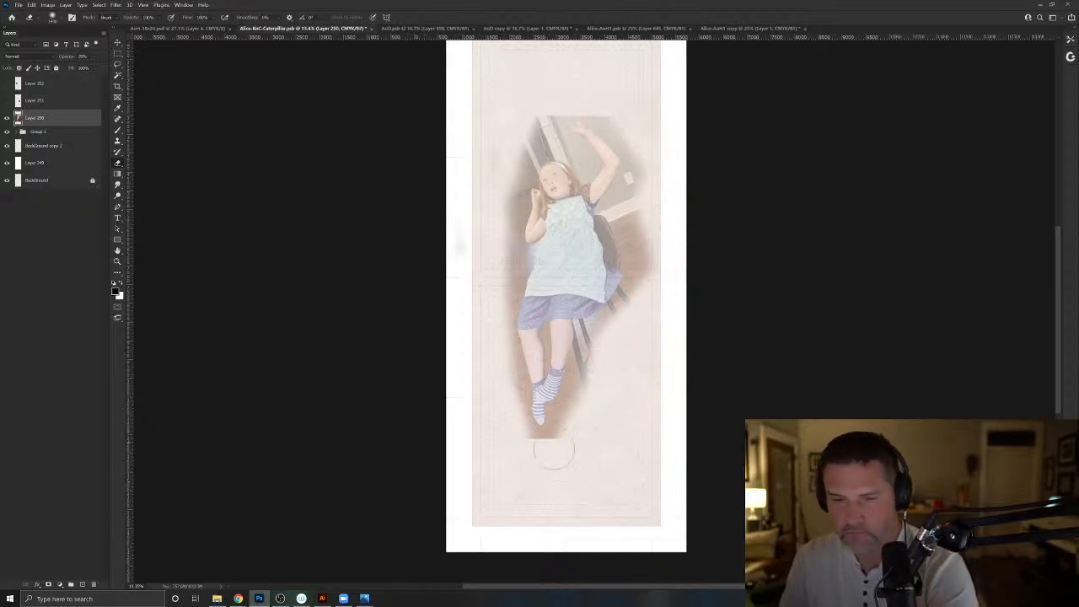
left_click_drag(554, 453, 517, 447)
mouse_move(653, 346)
left_mouse_down()
mouse_move(659, 216)
mouse_move(644, 312)
mouse_move(652, 127)
left_mouse_up()
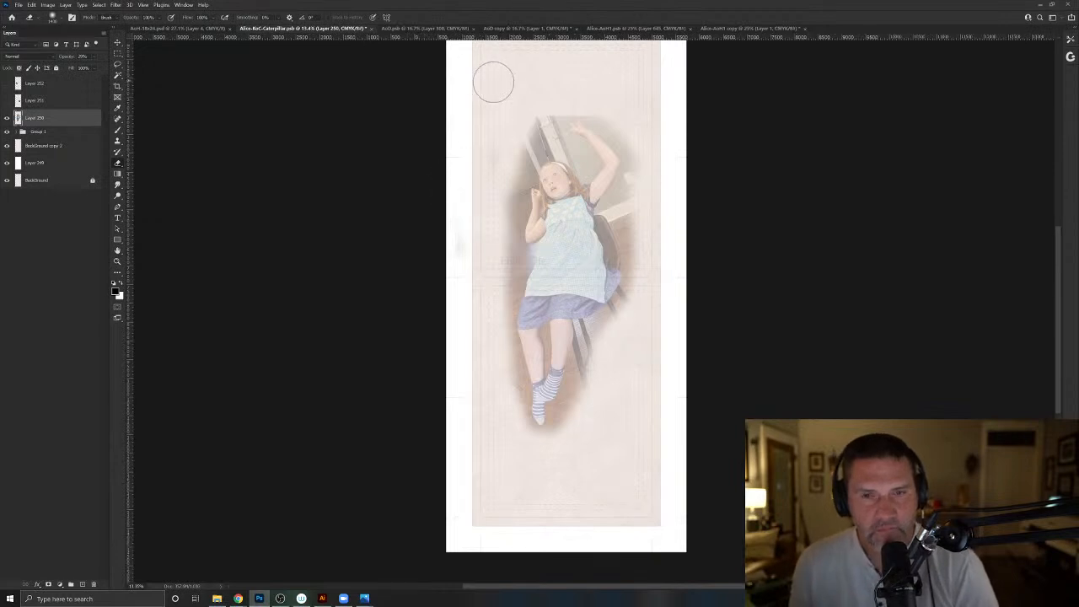
- Lower the reference photo's opacity to about 17% and add a new empty layer above it for brush sketching
left_click(117, 129)
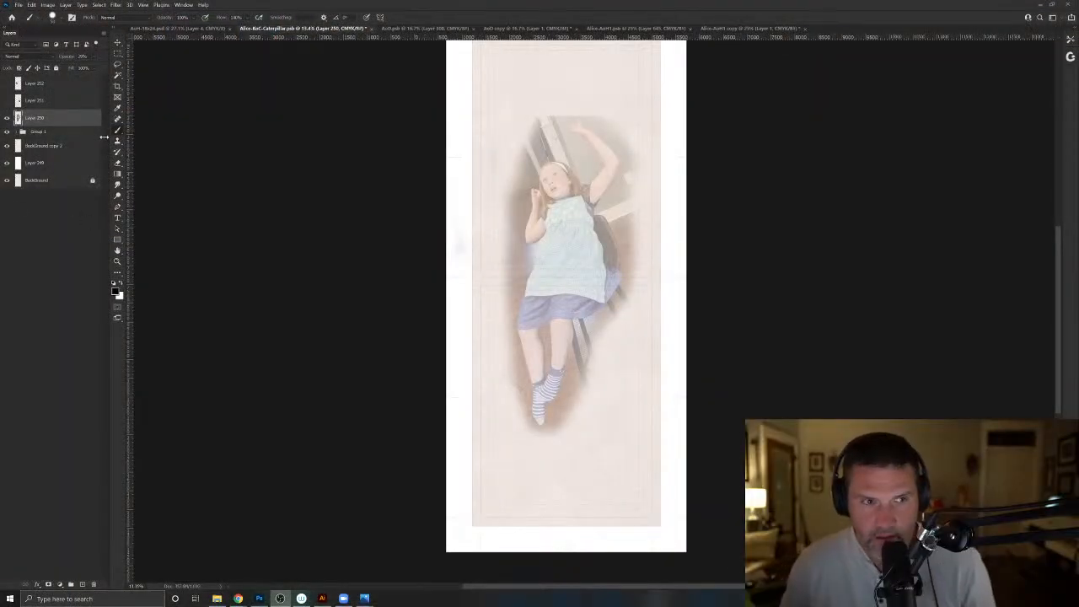
left_click(85, 585)
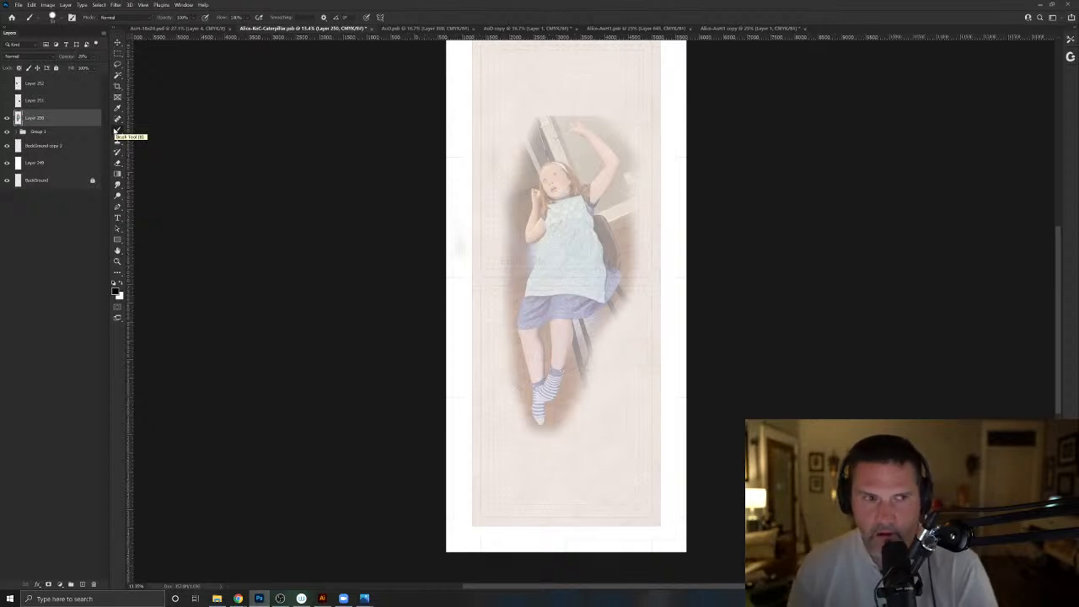
left_click_drag(69, 57, 65, 58)
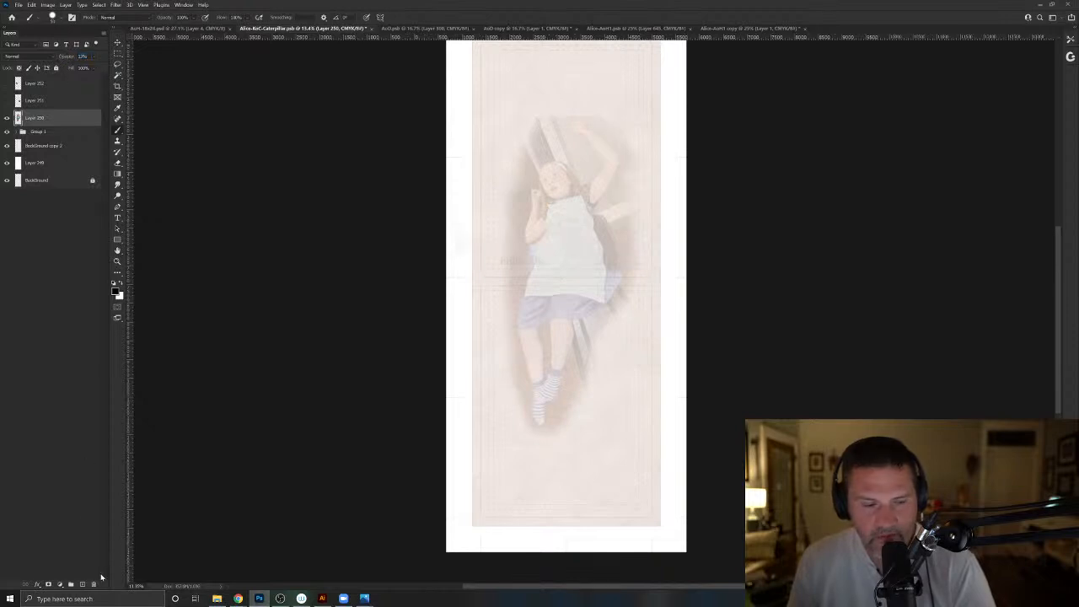
left_click(81, 583)
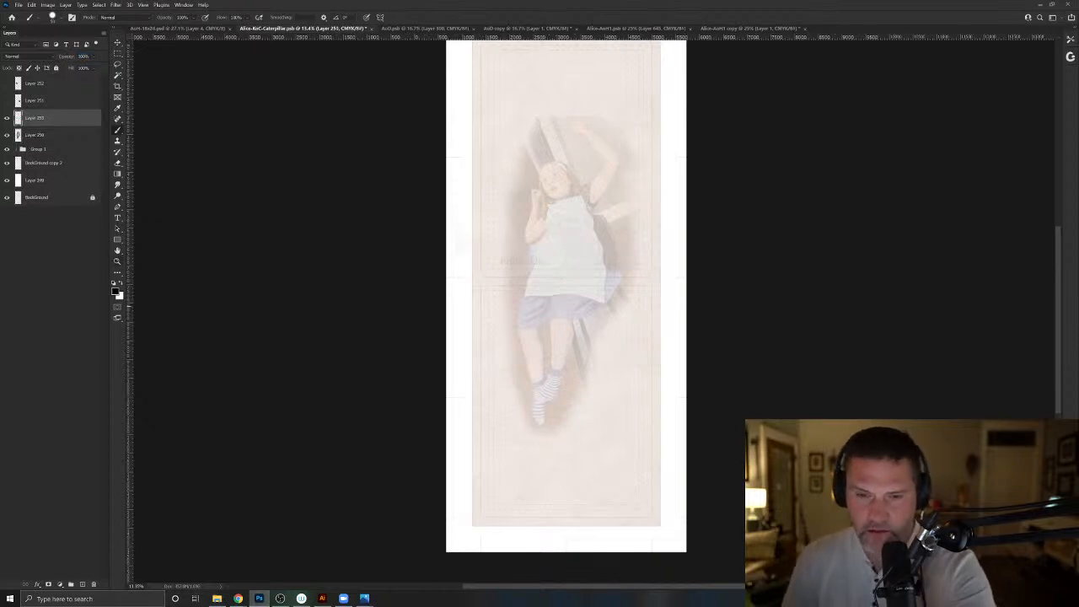
- Sketch the girl's head, dress and both arms in black over the photo, with a small jar above the bent arm's hand
left_click_drag(427, 330, 364, 405)
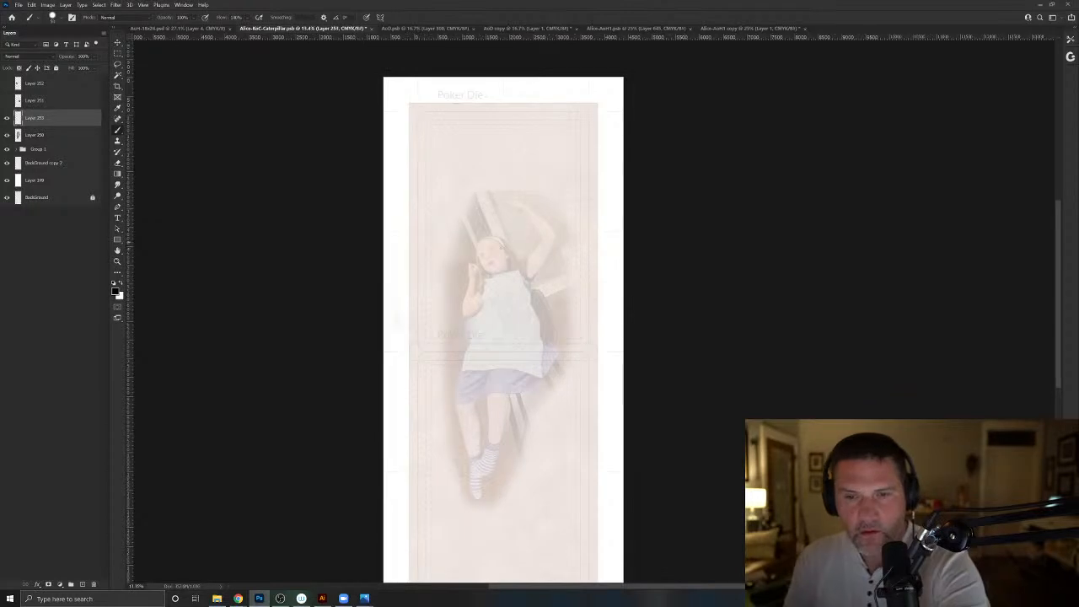
mouse_move(506, 241)
left_mouse_down()
mouse_move(520, 269)
mouse_move(499, 239)
mouse_move(480, 253)
mouse_move(477, 245)
mouse_move(528, 312)
mouse_move(550, 377)
mouse_move(461, 397)
mouse_move(479, 307)
mouse_move(476, 289)
mouse_move(460, 300)
mouse_move(457, 266)
mouse_move(451, 285)
mouse_move(456, 236)
left_mouse_up()
left_click_drag(442, 255, 451, 230)
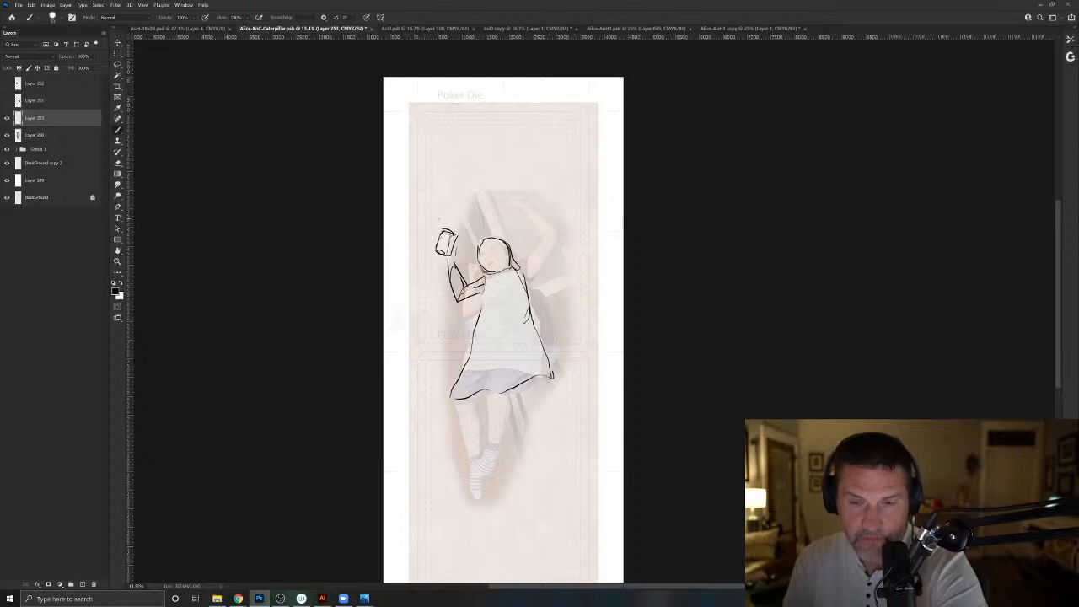
mouse_move(518, 262)
left_mouse_down()
mouse_move(525, 272)
mouse_move(553, 238)
mouse_move(536, 248)
mouse_move(541, 216)
mouse_move(528, 200)
mouse_move(545, 240)
mouse_move(523, 192)
left_mouse_up()
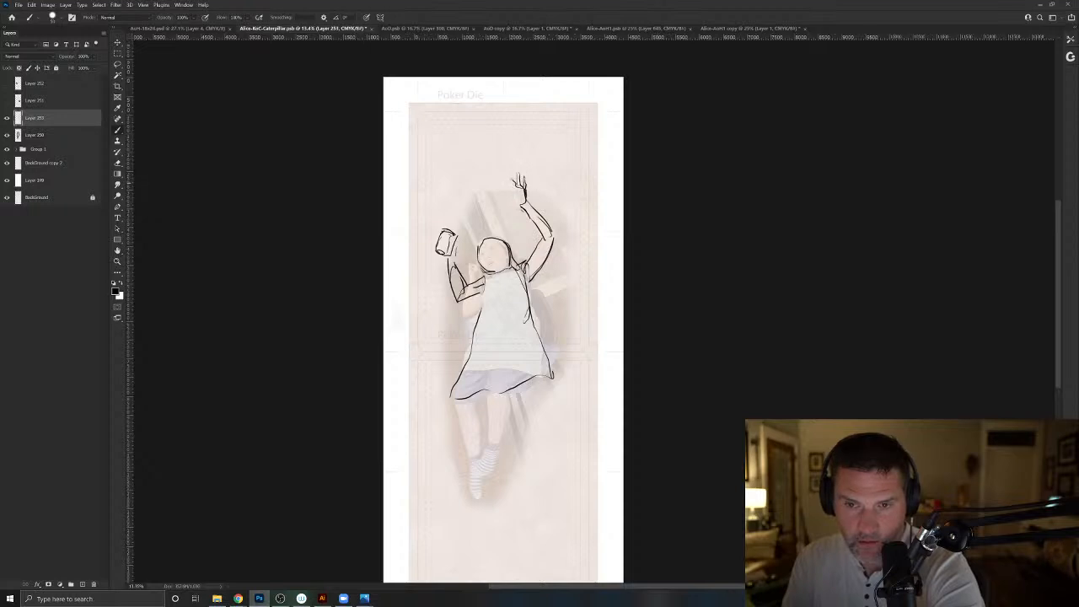
- Sketch a tilted open book with pages beside the raised hand, and a small marked card on the opposite side of her head
mouse_move(507, 190)
left_mouse_down()
mouse_move(523, 205)
mouse_move(550, 148)
left_mouse_up()
left_click_drag(554, 198, 560, 203)
mouse_move(560, 204)
left_mouse_down()
mouse_move(582, 147)
mouse_move(575, 194)
left_mouse_up()
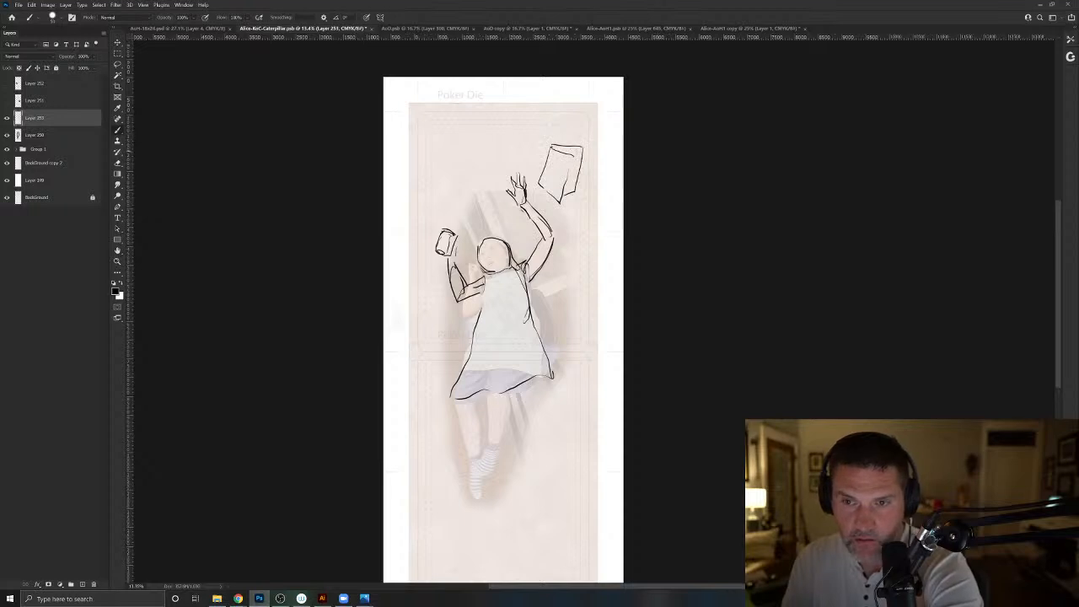
mouse_move(444, 150)
left_mouse_down()
mouse_move(450, 162)
mouse_move(437, 165)
left_mouse_up()
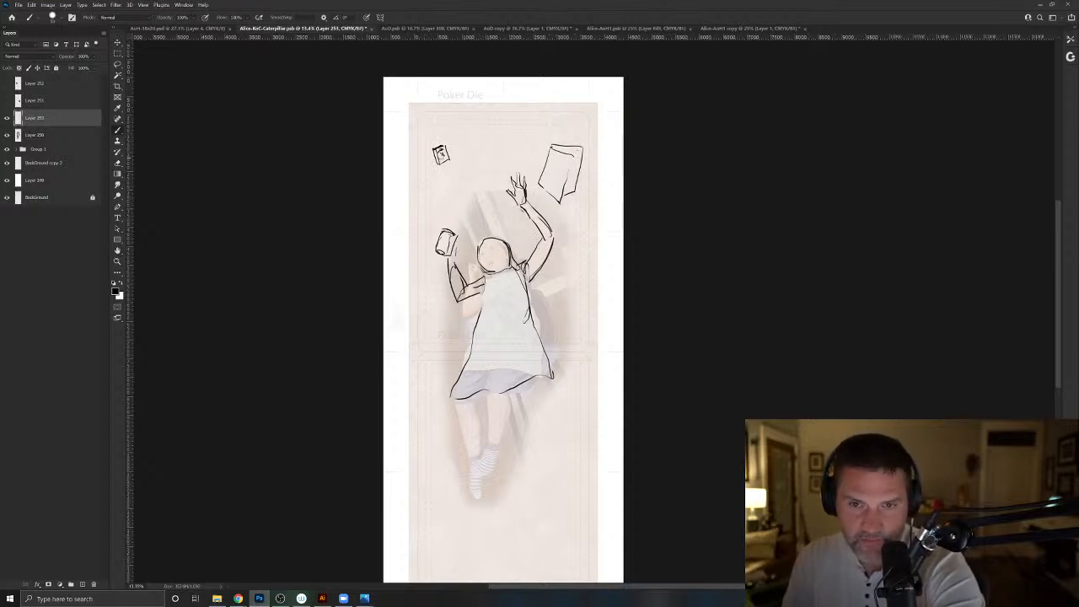
mouse_move(540, 184)
left_mouse_down()
mouse_move(550, 152)
mouse_move(573, 156)
mouse_move(560, 202)
left_mouse_up()
mouse_move(558, 147)
left_mouse_down()
mouse_move(578, 151)
mouse_move(571, 190)
left_mouse_up()
left_click_drag(575, 164, 564, 194)
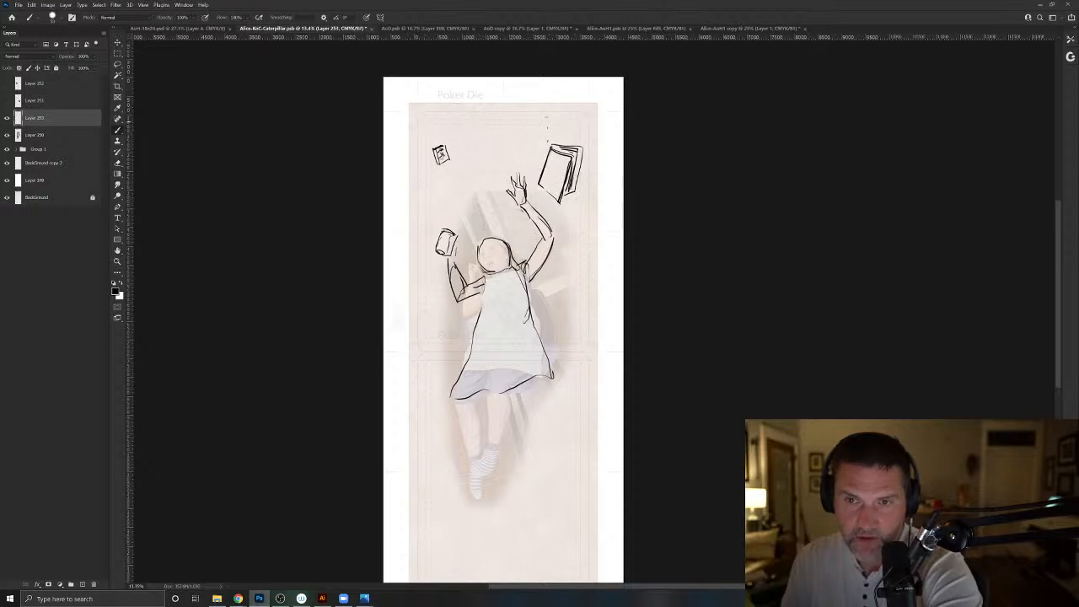
- Sketch a falling book at the card's upper edge and another partly open book beside the girl's feet
mouse_move(546, 111)
left_mouse_down()
mouse_move(549, 144)
mouse_move(538, 141)
left_mouse_up()
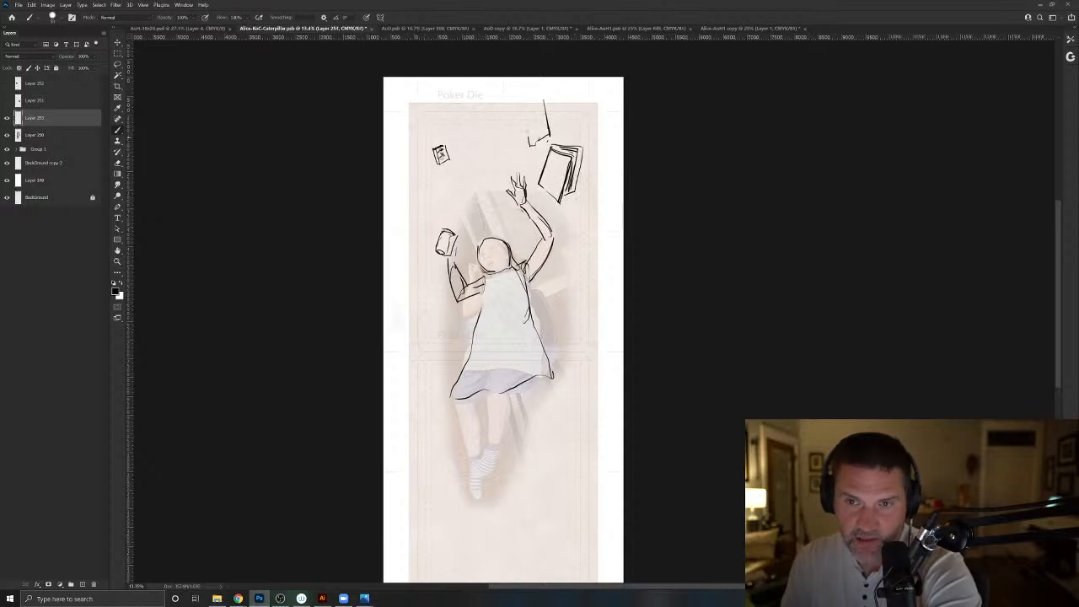
left_click_drag(520, 104, 528, 144)
mouse_move(518, 106)
left_mouse_down()
mouse_move(525, 142)
mouse_move(515, 124)
left_mouse_up()
left_click_drag(452, 479, 464, 529)
left_click_drag(446, 487, 455, 530)
left_click_drag(441, 490, 449, 530)
mouse_move(425, 490)
left_mouse_down()
mouse_move(435, 536)
mouse_move(443, 478)
mouse_move(427, 522)
left_mouse_up()
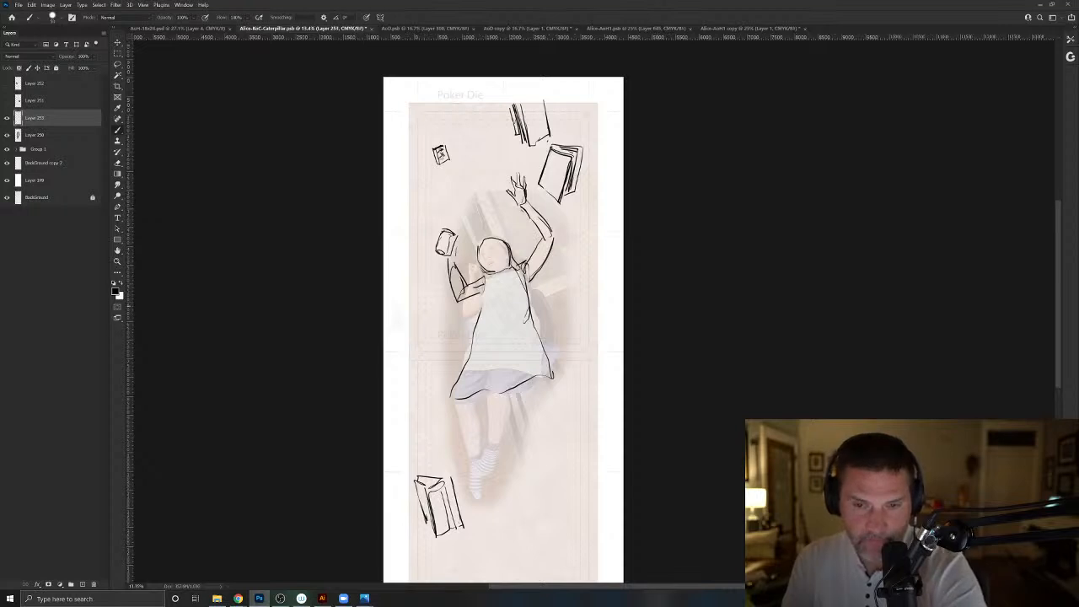
- Sketch a framed picture hanging from a triangular cord beside the dress, with an inner border and a squiggled figure inside
mouse_move(455, 307)
left_mouse_down()
mouse_move(454, 350)
mouse_move(423, 368)
mouse_move(419, 311)
mouse_move(419, 367)
left_mouse_up()
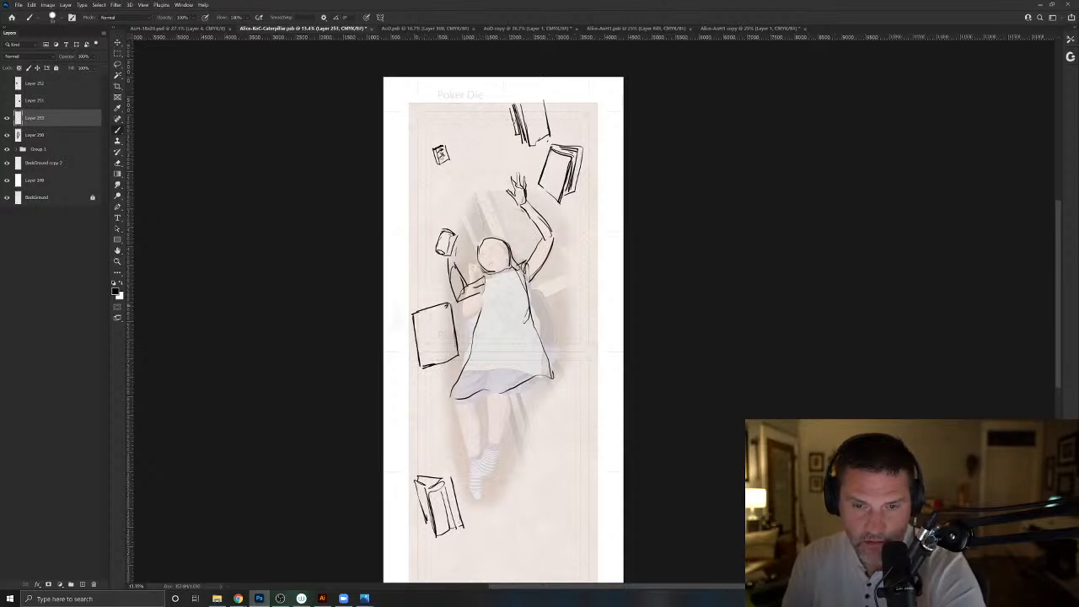
left_click_drag(426, 360, 421, 367)
left_click_drag(423, 340, 426, 360)
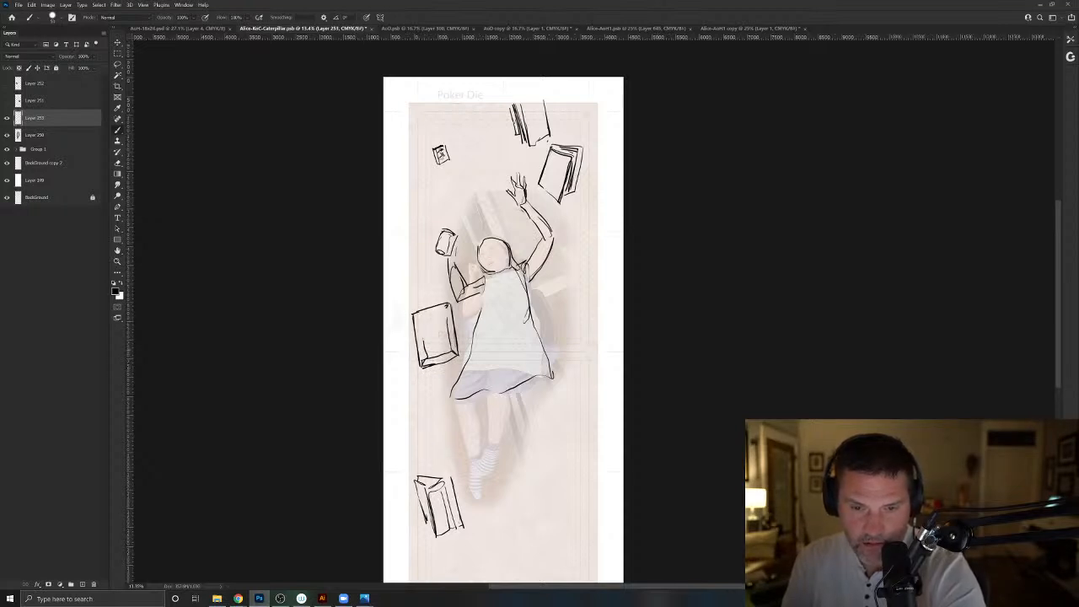
mouse_move(414, 324)
left_mouse_down()
mouse_move(450, 313)
mouse_move(428, 281)
left_mouse_up()
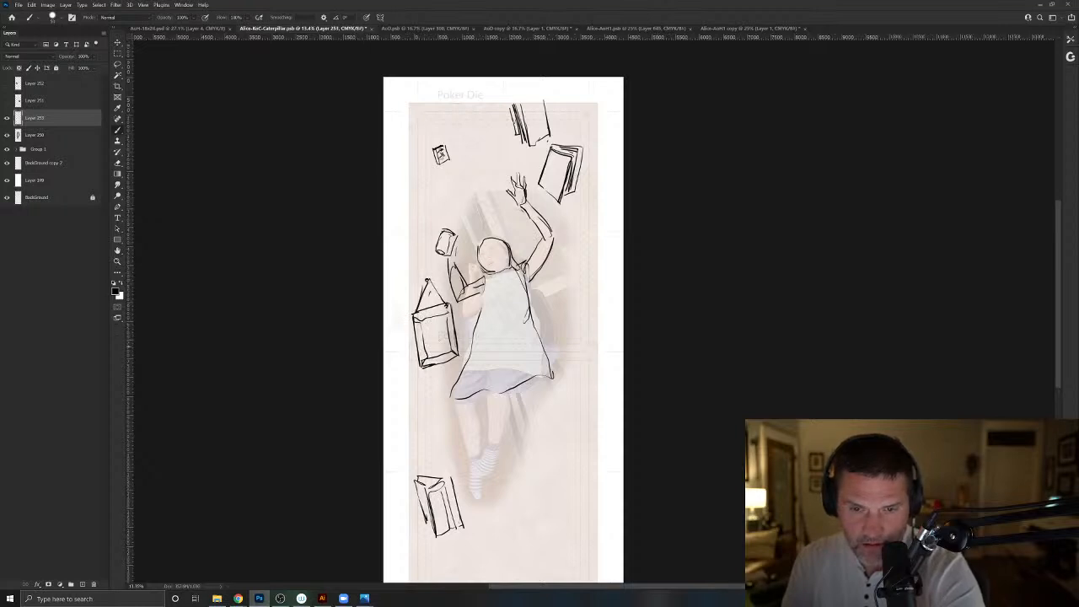
left_click_drag(440, 327, 443, 347)
left_click_drag(440, 325, 435, 350)
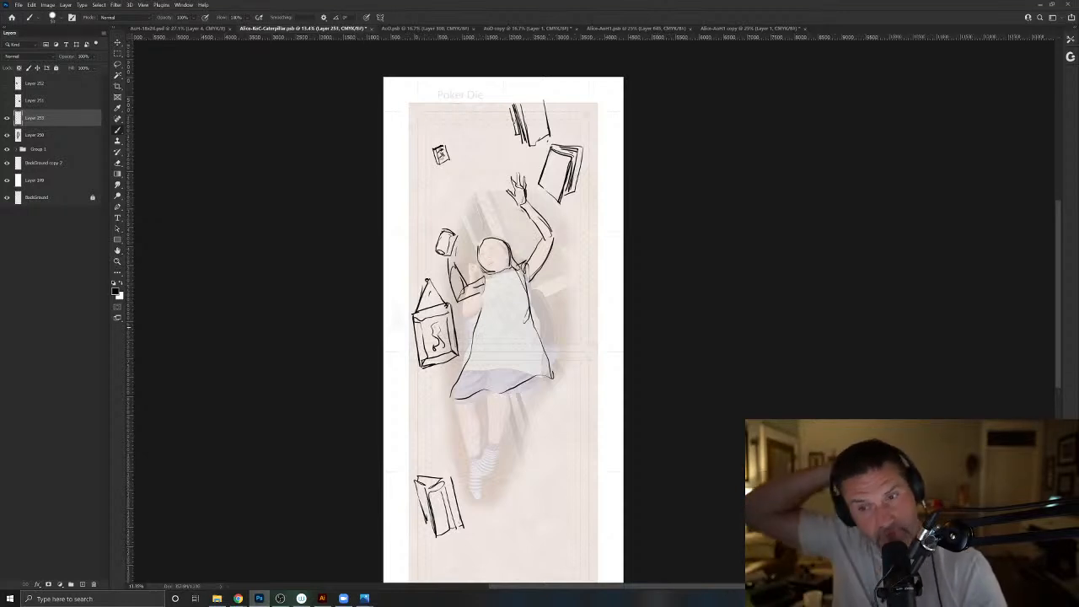
- Sketch a map behind the girl's raised-arm side, redoing its upper edge and adding the lower edge, curled end and land outlines
left_click_drag(587, 271, 553, 261)
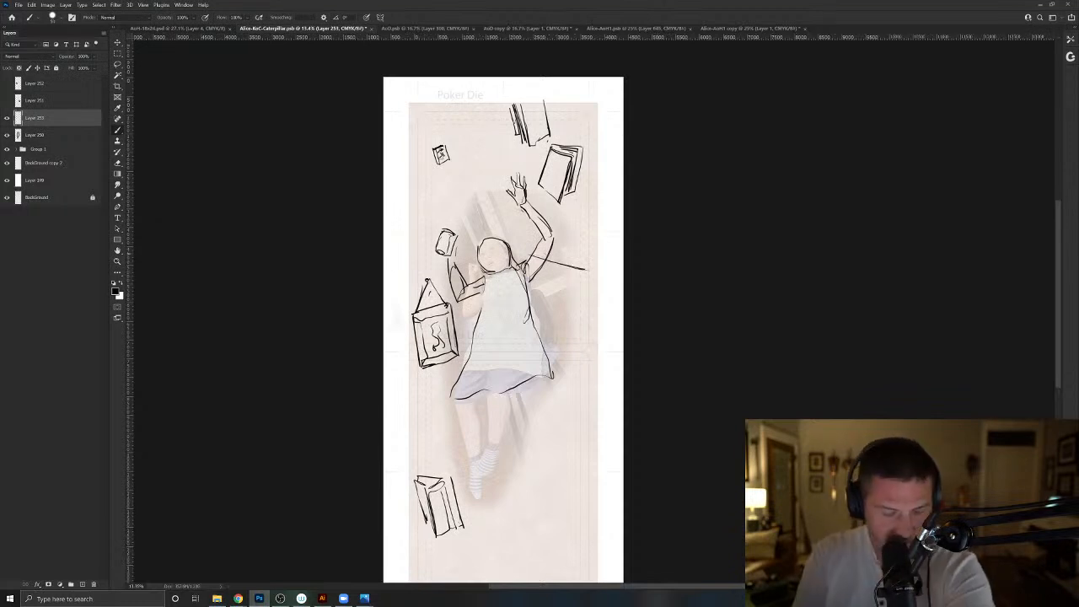
key("ctrl+z")
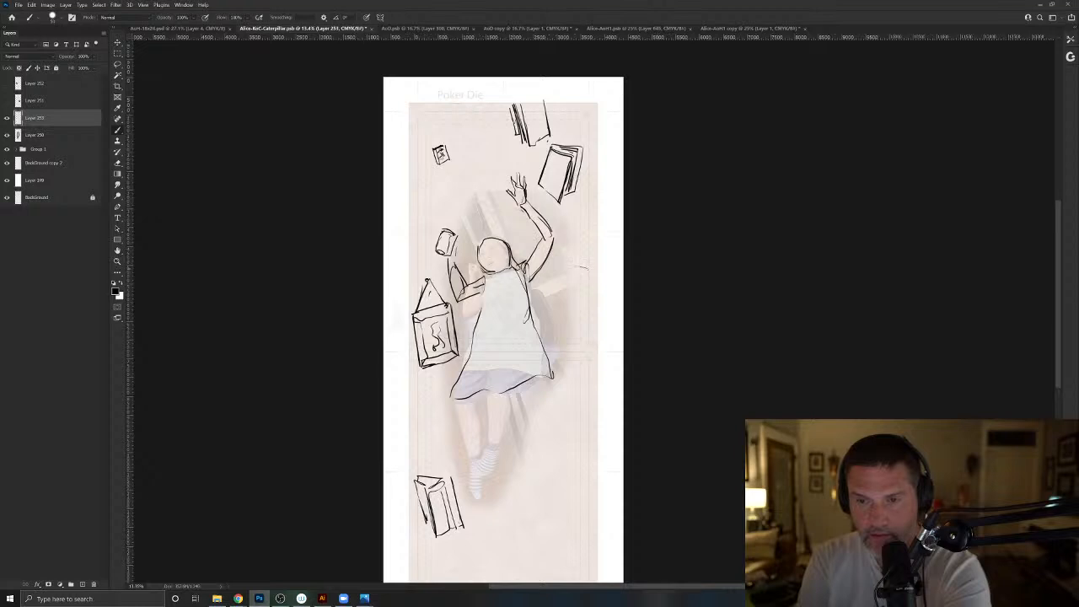
left_click_drag(588, 269, 553, 257)
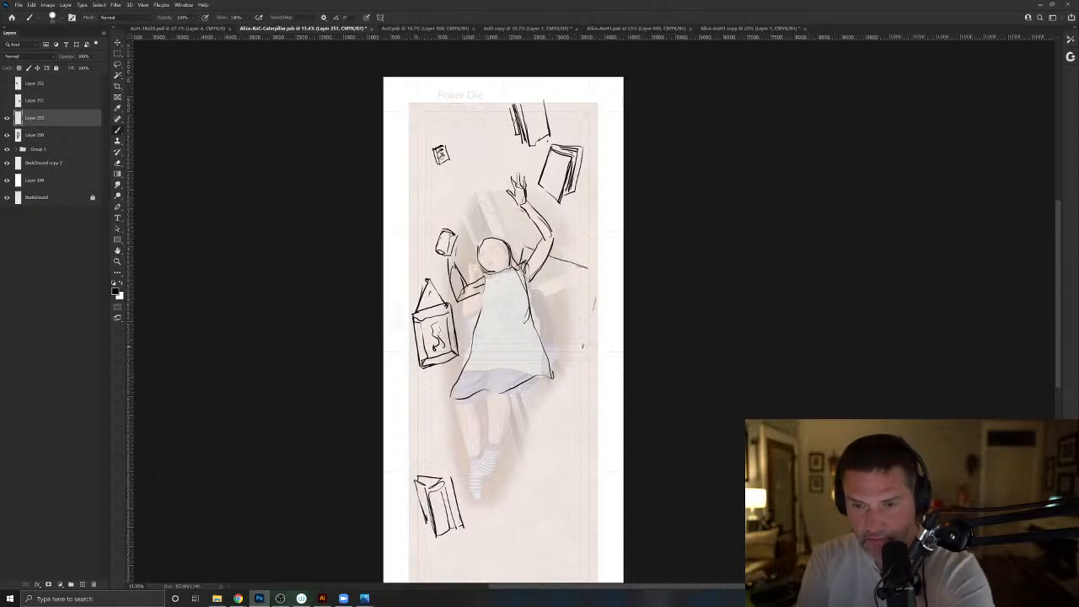
left_click_drag(579, 346, 533, 331)
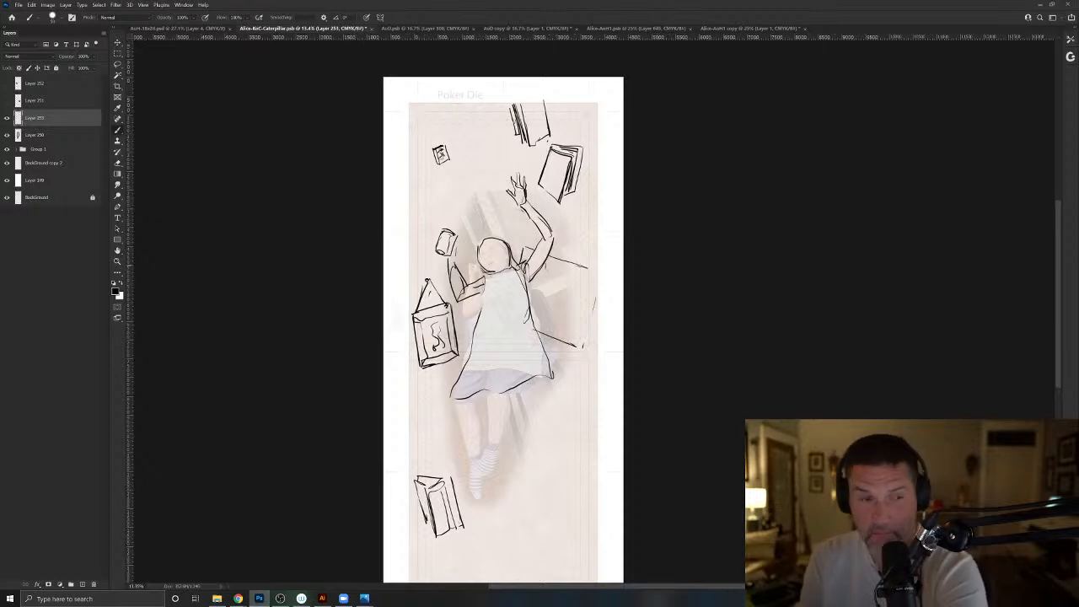
left_click_drag(552, 308, 564, 343)
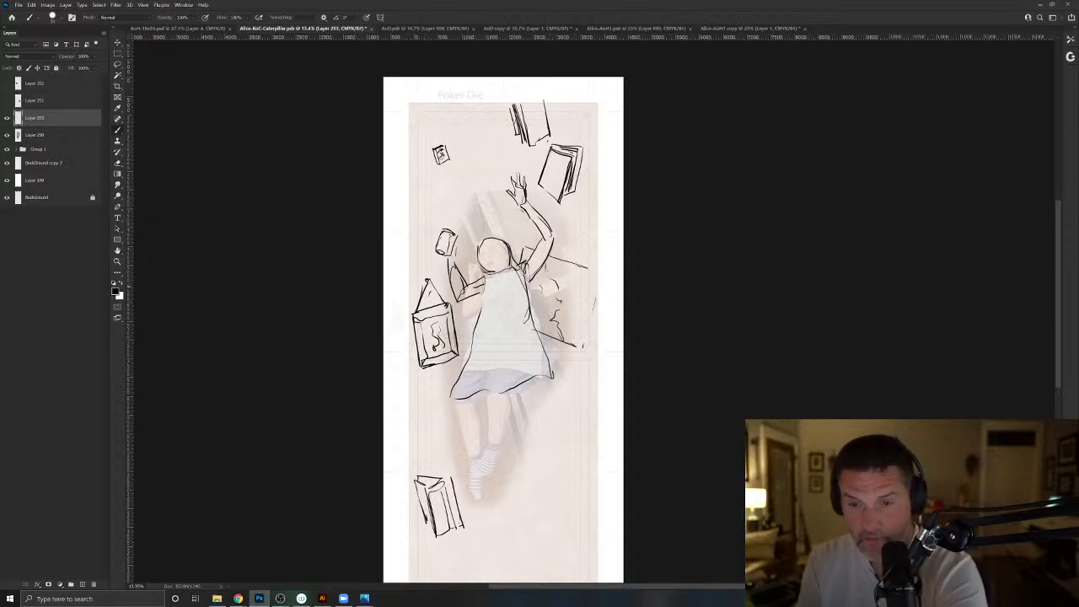
left_click_drag(540, 285, 536, 316)
mouse_move(590, 281)
left_mouse_down()
mouse_move(577, 329)
mouse_move(588, 314)
left_mouse_up()
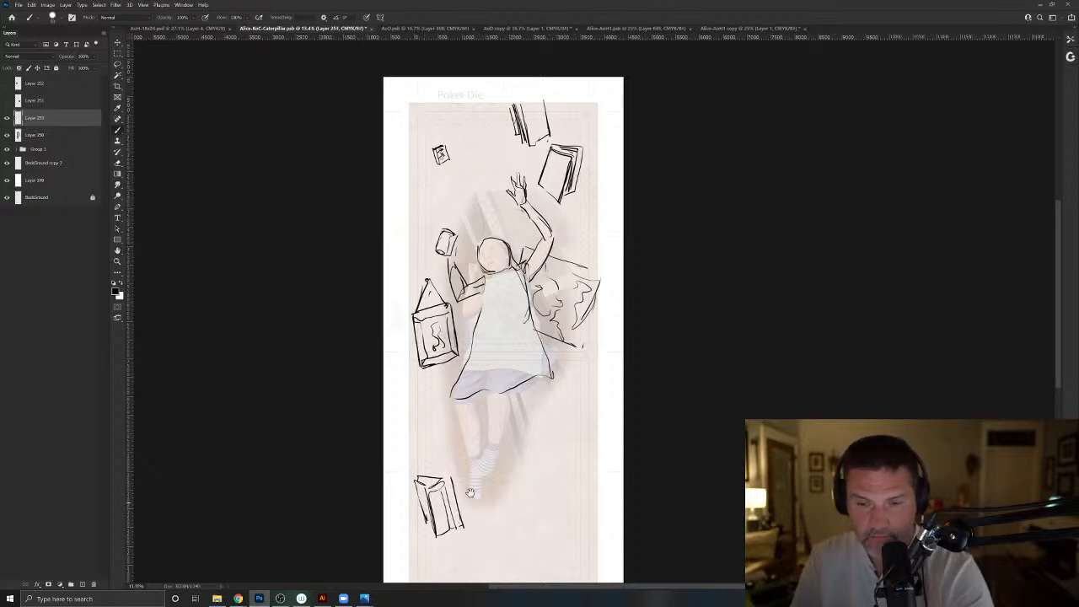
- Sketch the scroll-decorated top and long slanted side lines of a tall cabinet below the map
left_click_drag(472, 500, 463, 450)
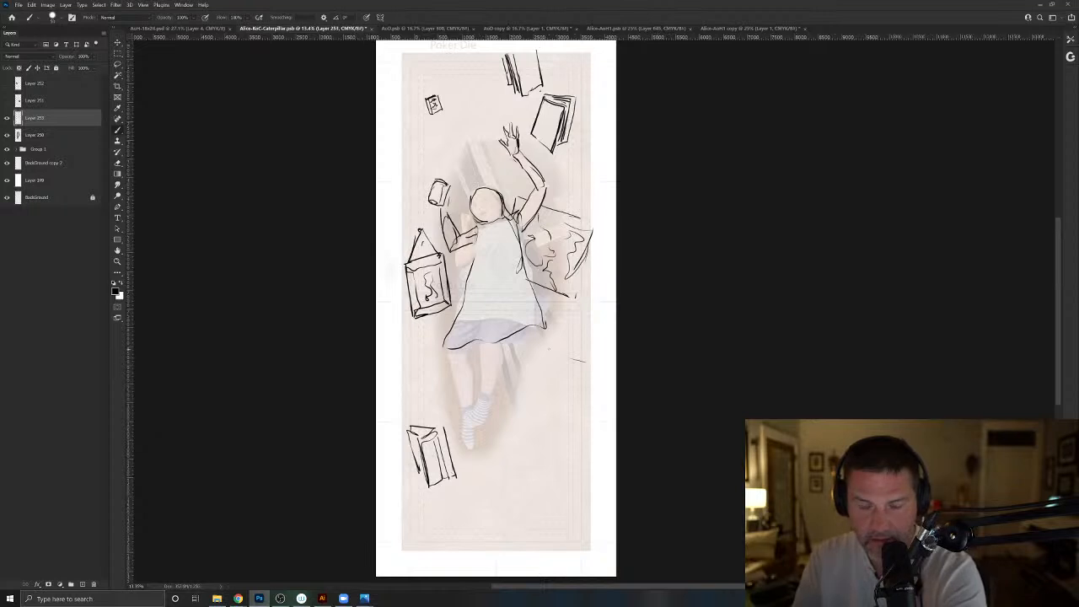
mouse_move(561, 357)
left_mouse_down()
mouse_move(585, 363)
mouse_move(538, 357)
mouse_move(582, 340)
mouse_move(586, 352)
mouse_move(541, 358)
mouse_move(514, 491)
left_mouse_up()
left_click_drag(543, 376, 528, 445)
mouse_move(540, 368)
left_mouse_down()
mouse_move(556, 371)
mouse_move(531, 469)
left_mouse_up()
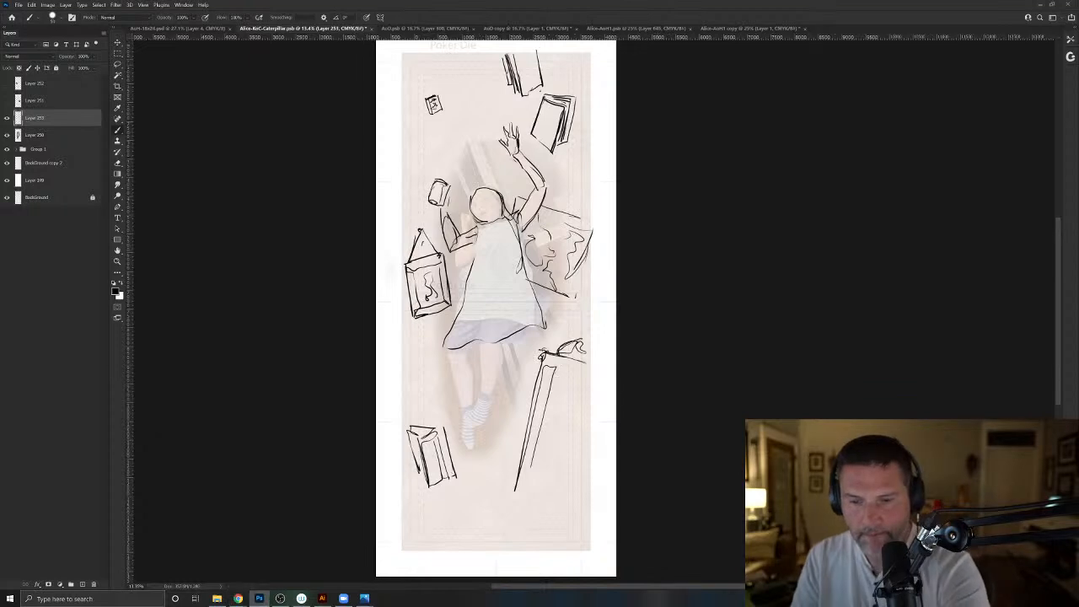
- Sketch the tall cabinet's slanted lower edges, crossbars and inner door panel with a small knob
left_click_drag(521, 467, 563, 483)
left_click_drag(525, 464, 514, 497)
left_click_drag(514, 492, 574, 517)
left_click_drag(526, 500, 558, 512)
left_click_drag(565, 466, 555, 511)
left_click_drag(582, 405, 578, 424)
mouse_move(548, 363)
left_mouse_down()
mouse_move(574, 389)
mouse_move(546, 527)
left_mouse_up()
mouse_move(546, 527)
left_mouse_down()
mouse_move(516, 494)
mouse_move(547, 385)
left_mouse_up()
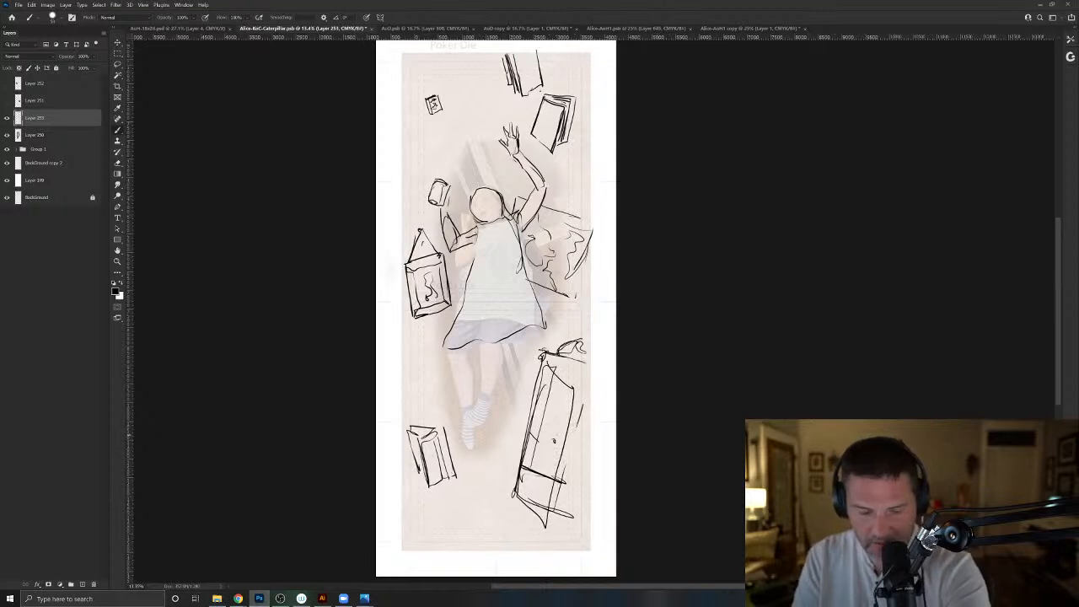
- Make the eraser hard-edged, reduce its size and erase the cabinet's inner door panel and crossbar lines
key("e")
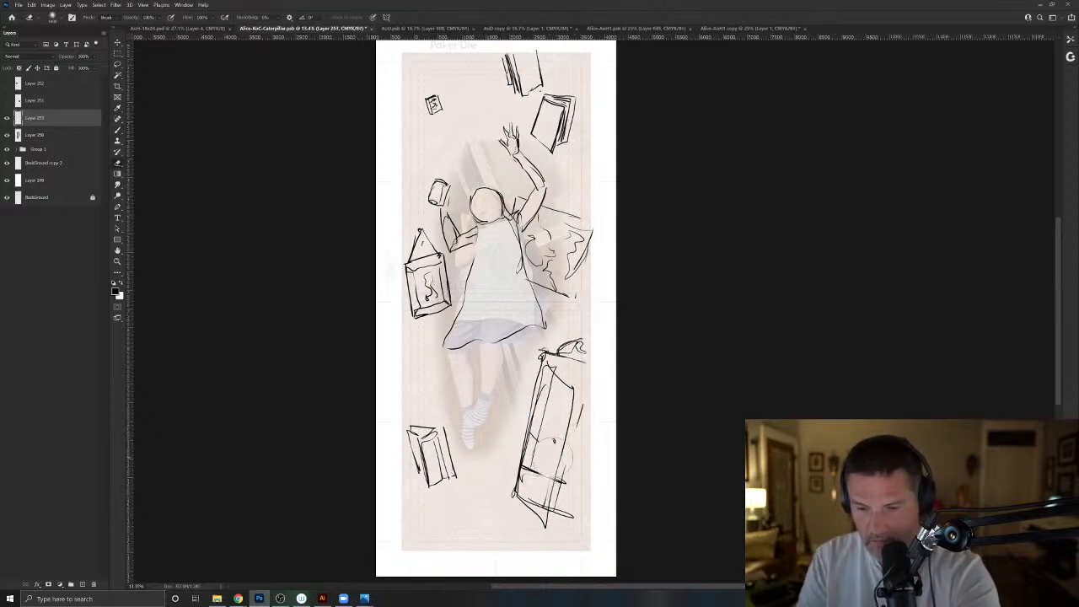
left_click(53, 17)
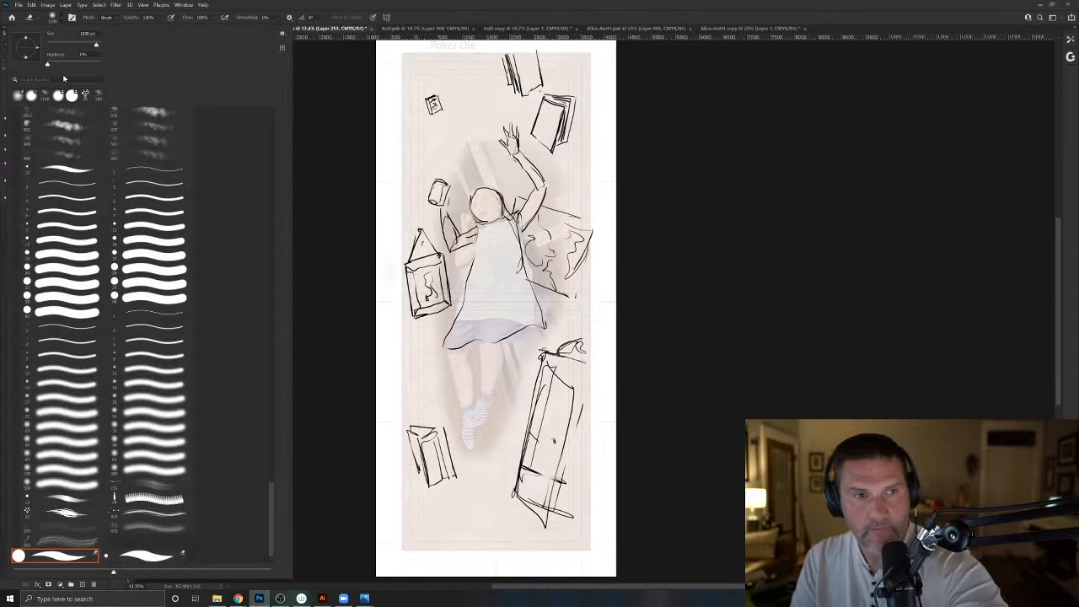
left_click(102, 63)
left_click_drag(544, 416, 531, 474)
key("bracketleft")
key("bracketleft")
key("bracketleft")
mouse_move(553, 378)
left_mouse_down()
mouse_move(565, 395)
mouse_move(542, 489)
mouse_move(544, 432)
left_mouse_up()
- Redraw the cabinet's upper front edge and side, and add a flared foot and base at its lower corner
key("b")
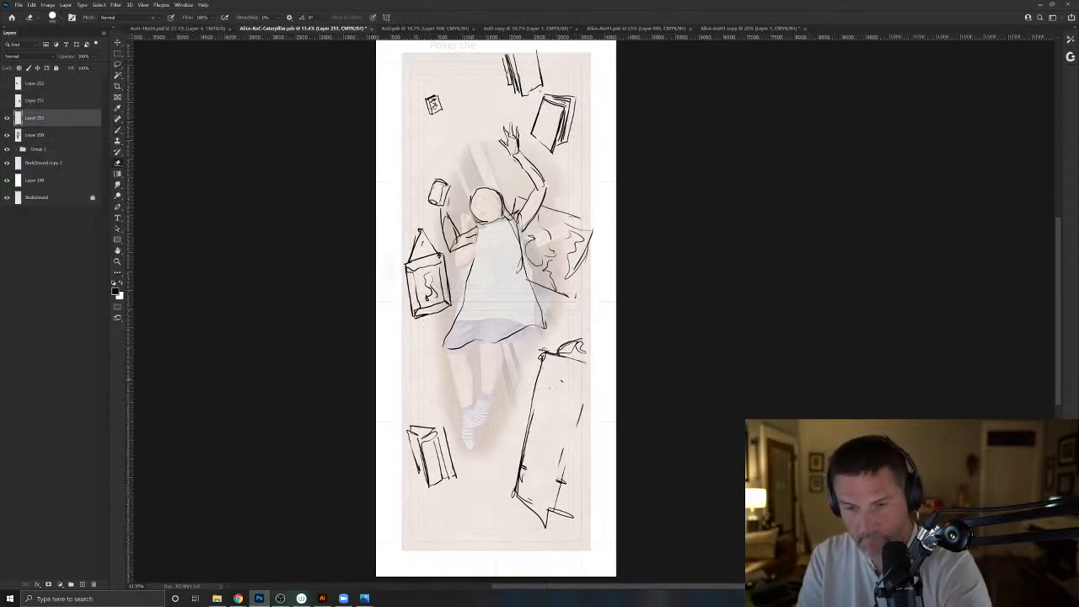
mouse_move(552, 362)
left_mouse_down()
mouse_move(581, 385)
mouse_move(572, 435)
mouse_move(583, 377)
left_mouse_up()
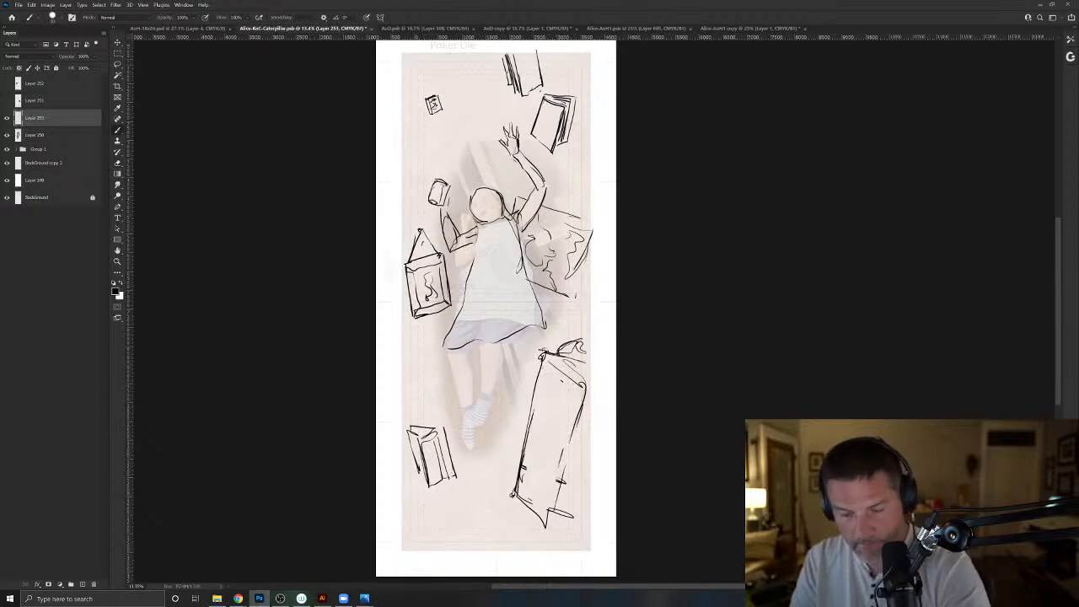
mouse_move(513, 494)
left_mouse_down()
mouse_move(498, 537)
mouse_move(518, 525)
mouse_move(569, 532)
mouse_move(498, 537)
left_mouse_up()
left_click_drag(504, 525, 535, 506)
left_click_drag(515, 496, 527, 508)
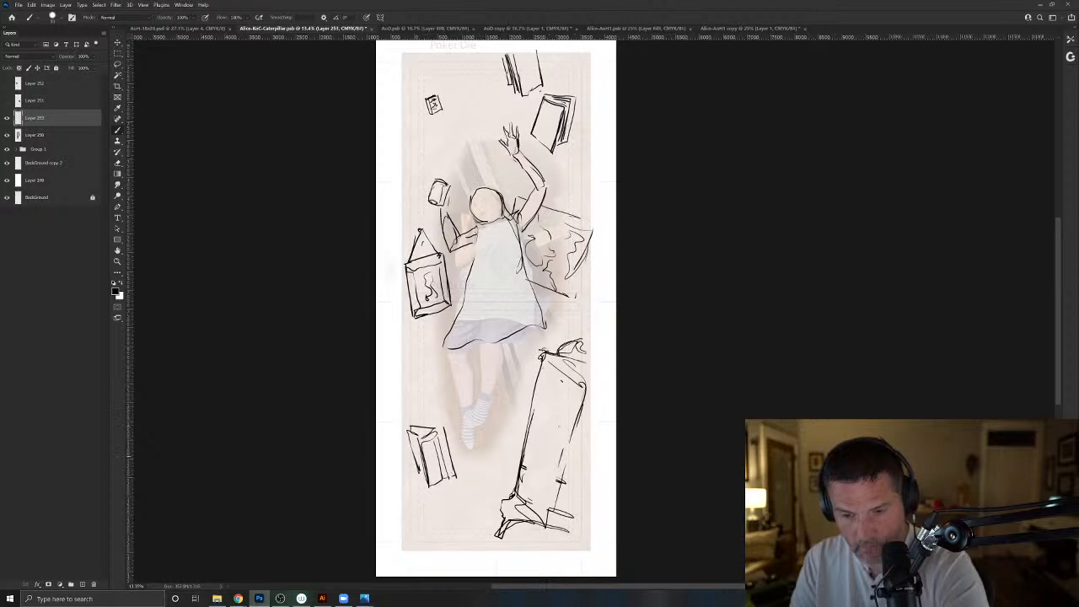
- Draw the cabinet door with a round knob, doubled side edges and an inner border, and strengthen the scrolled top
left_click_drag(557, 451, 561, 454)
left_click_drag(583, 387, 547, 527)
mouse_move(553, 512)
left_mouse_down()
mouse_move(565, 507)
mouse_move(585, 392)
mouse_move(552, 357)
mouse_move(575, 366)
left_mouse_up()
mouse_move(587, 368)
left_mouse_down()
mouse_move(552, 355)
mouse_move(590, 334)
mouse_move(552, 359)
left_mouse_up()
left_click_drag(549, 358, 539, 411)
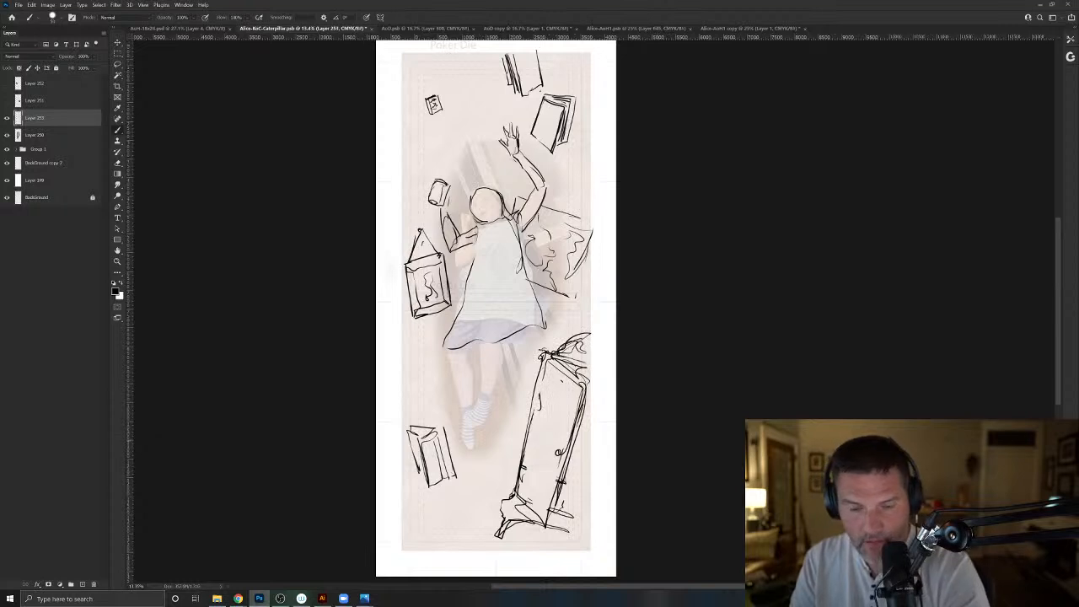
- Reinforce the lower book's edges, clean up its cover and letter the falling books' titles, including Robin Hood near the raised hand
mouse_move(408, 442)
left_mouse_down()
mouse_move(432, 432)
mouse_move(417, 478)
mouse_move(438, 489)
left_mouse_up()
left_click_drag(439, 487, 443, 469)
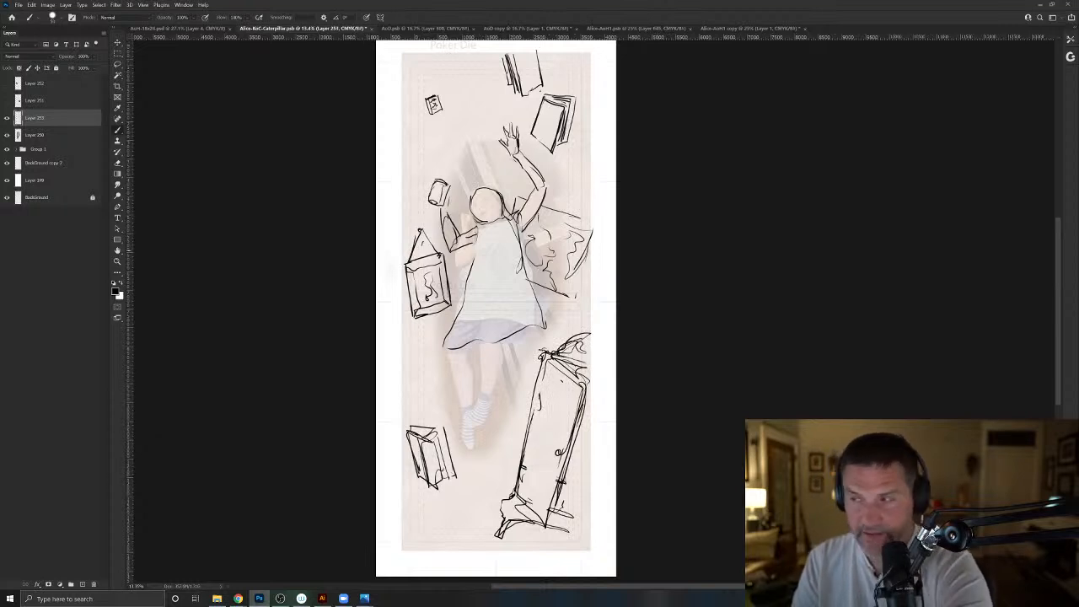
left_click_drag(468, 280, 428, 370)
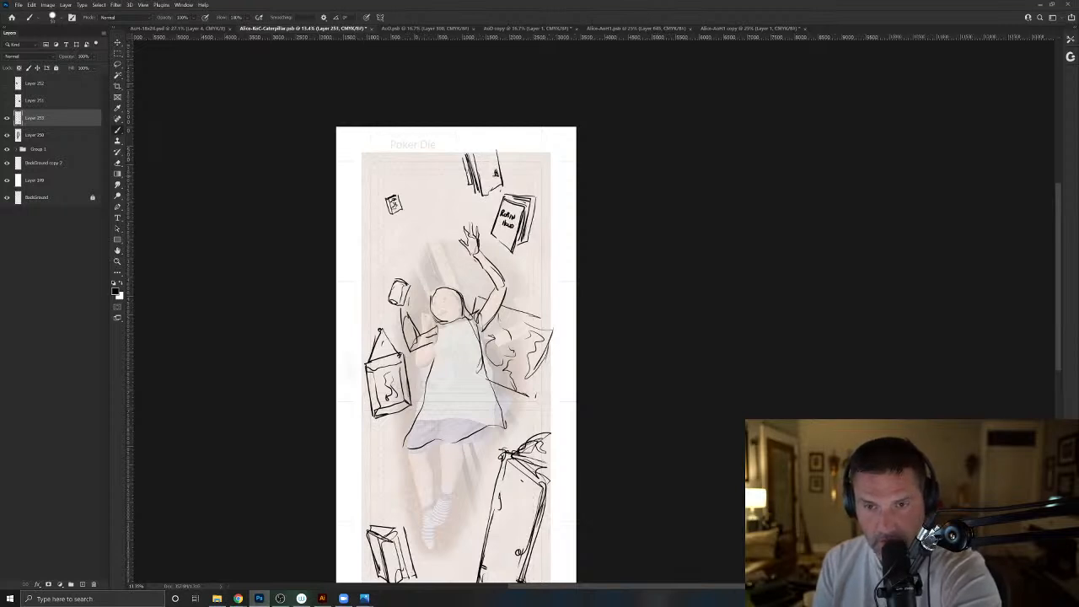
left_click_drag(337, 510, 343, 408)
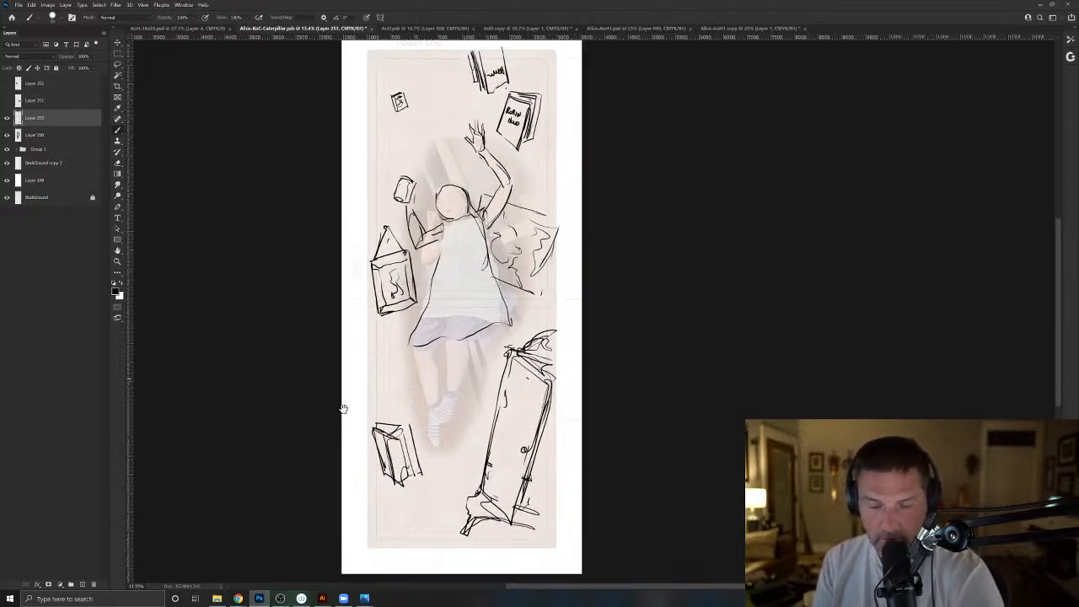
key("e")
mouse_move(379, 443)
left_mouse_down()
mouse_move(400, 486)
mouse_move(387, 476)
left_mouse_up()
key("b")
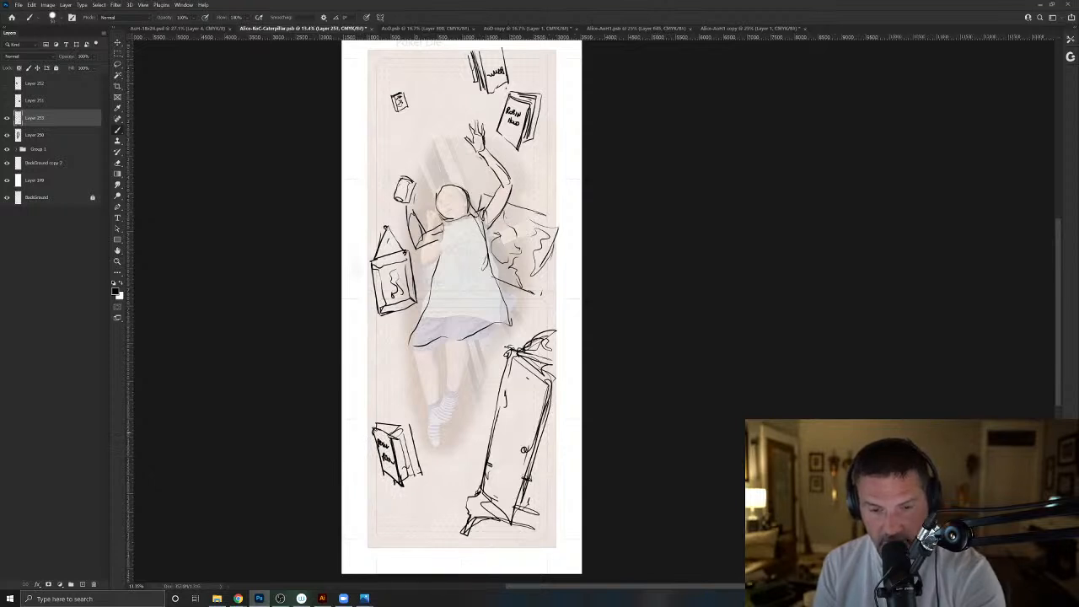
- Add thickness and page lines to the lower book, sketch a small jar above it, and label the jar near the bent arm
mouse_move(377, 433)
left_mouse_down()
mouse_move(412, 426)
mouse_move(415, 470)
left_mouse_up()
mouse_move(402, 429)
left_mouse_down()
mouse_move(405, 475)
mouse_move(416, 471)
left_mouse_up()
left_click_drag(409, 477, 407, 452)
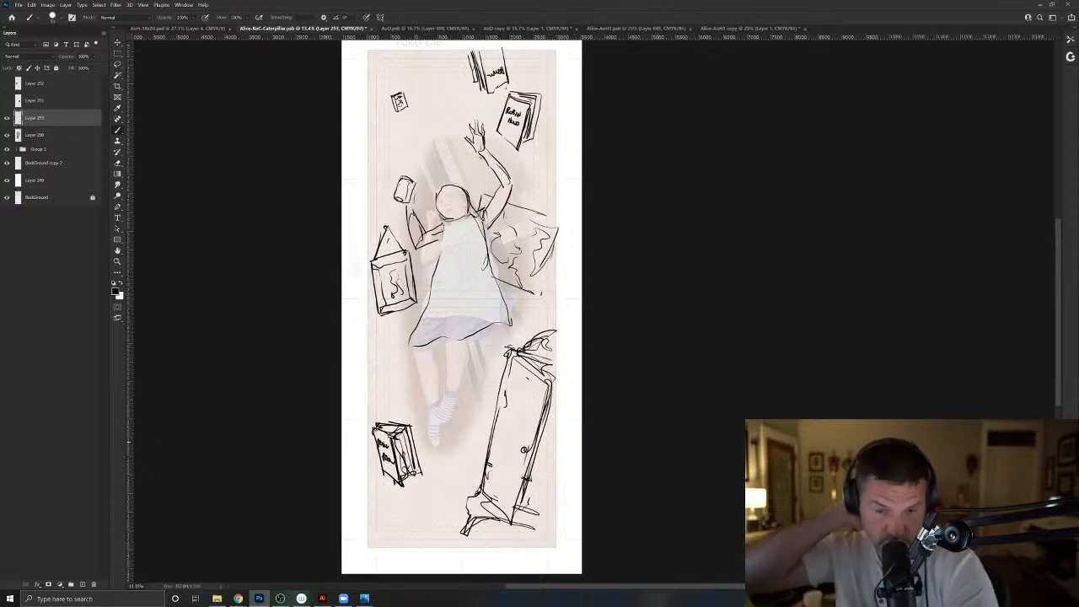
mouse_move(416, 395)
left_mouse_down()
mouse_move(409, 413)
mouse_move(403, 389)
mouse_move(413, 401)
mouse_move(414, 390)
left_mouse_up()
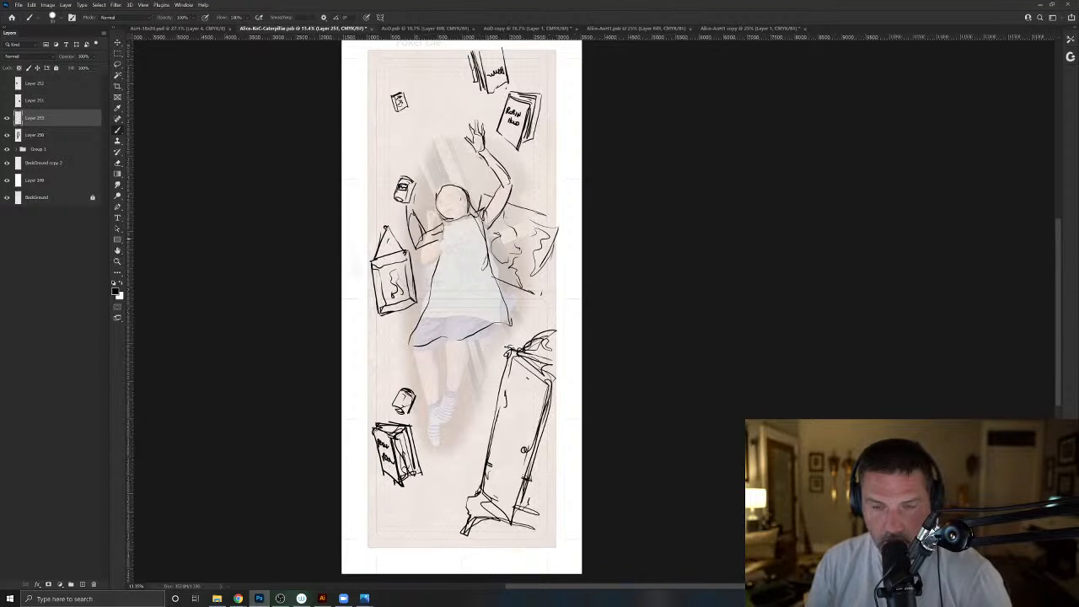
- Sketch a bookshelf in the card's upper corner with an upright post, a slanted bottom board and a middle shelf
left_click_drag(443, 239, 455, 391)
mouse_move(429, 200)
left_mouse_down()
mouse_move(444, 270)
mouse_move(437, 281)
mouse_move(380, 289)
mouse_move(401, 280)
left_mouse_up()
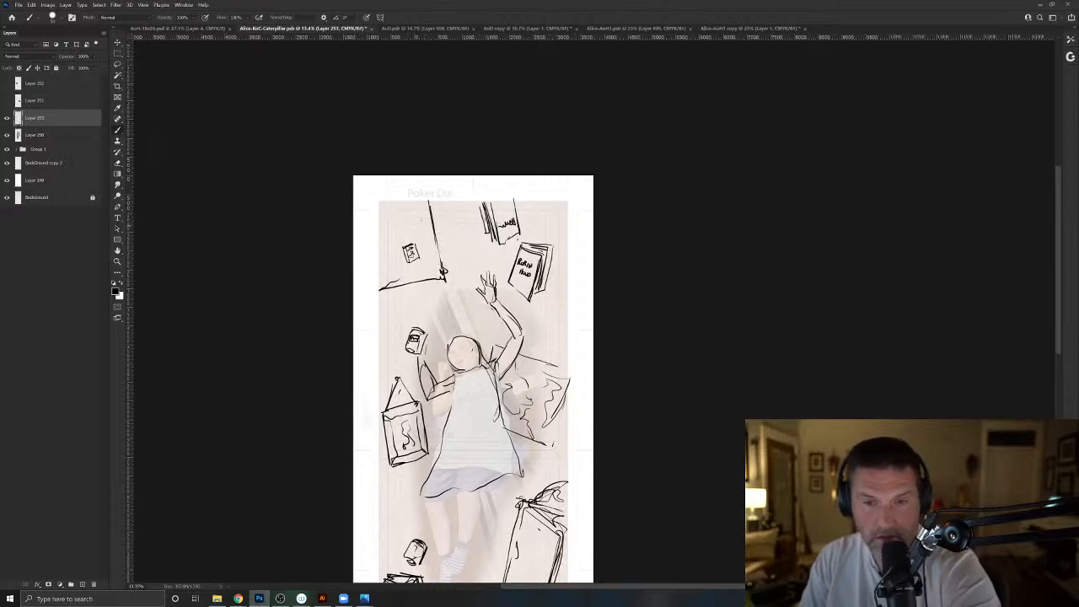
mouse_move(424, 204)
left_mouse_down()
mouse_move(437, 270)
mouse_move(385, 283)
left_mouse_up()
left_click_drag(380, 286, 429, 265)
mouse_move(384, 235)
left_mouse_down()
mouse_move(426, 229)
mouse_move(405, 255)
mouse_move(425, 275)
mouse_move(420, 237)
left_mouse_up()
- Replace the small card inside the bookshelf with vertical book spines and redraw the card beside the shelf
key("e")
key("b")
mouse_move(412, 240)
left_mouse_down()
mouse_move(414, 271)
mouse_move(412, 254)
left_mouse_up()
mouse_move(413, 255)
left_mouse_down()
mouse_move(415, 275)
mouse_move(406, 271)
left_mouse_up()
left_click_drag(401, 240, 395, 279)
left_click_drag(390, 243, 386, 277)
left_click_drag(409, 197, 409, 230)
mouse_move(398, 206)
left_mouse_down()
mouse_move(398, 230)
mouse_move(457, 242)
mouse_move(445, 222)
mouse_move(459, 242)
left_mouse_up()
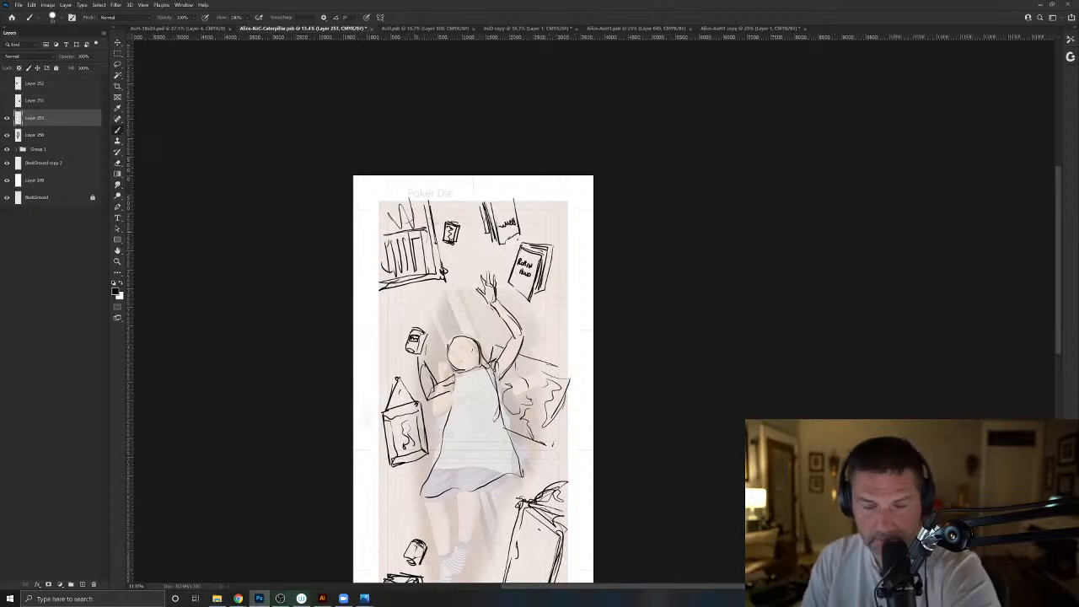
- Sketch small falling playing cards beside the legs, the cabinet, the card's lower edge, the upper books and the raised arm's elbow
left_click_drag(394, 390, 384, 257)
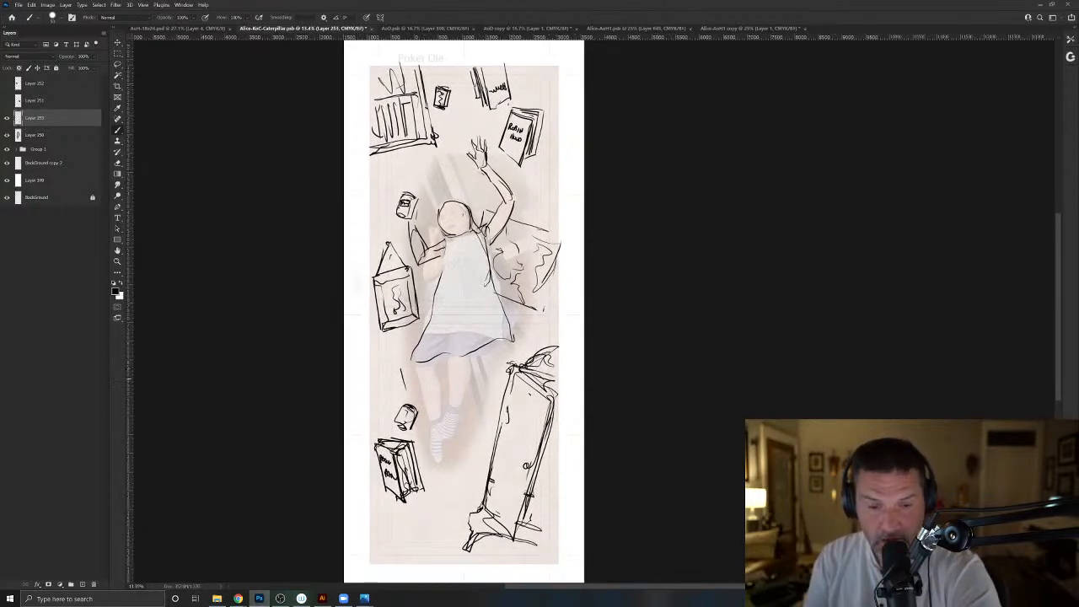
mouse_move(406, 376)
left_mouse_down()
mouse_move(392, 393)
mouse_move(387, 372)
mouse_move(403, 372)
left_mouse_up()
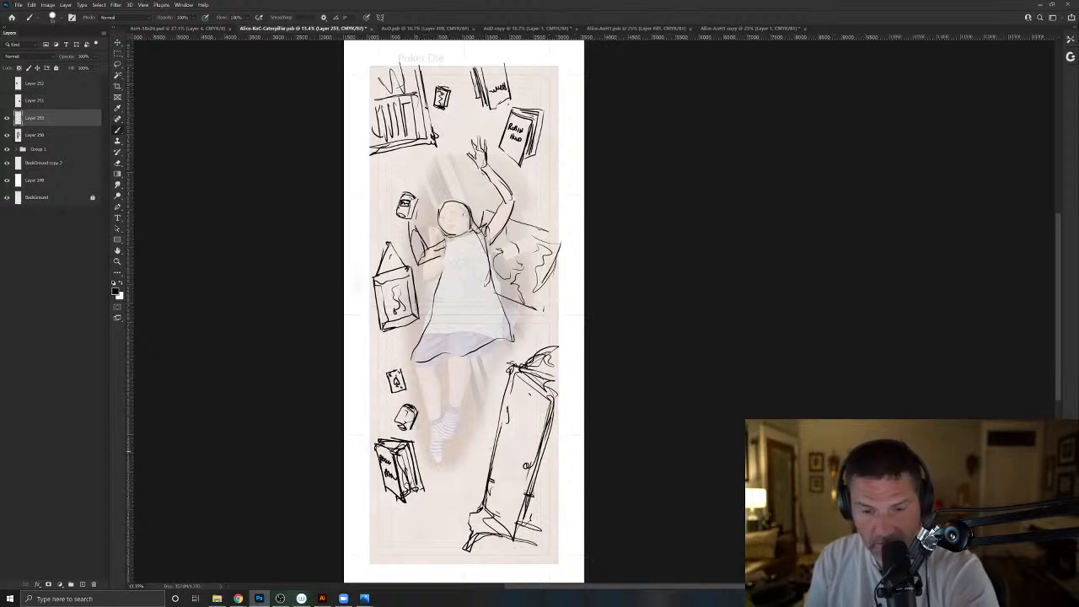
left_click_drag(477, 453, 475, 470)
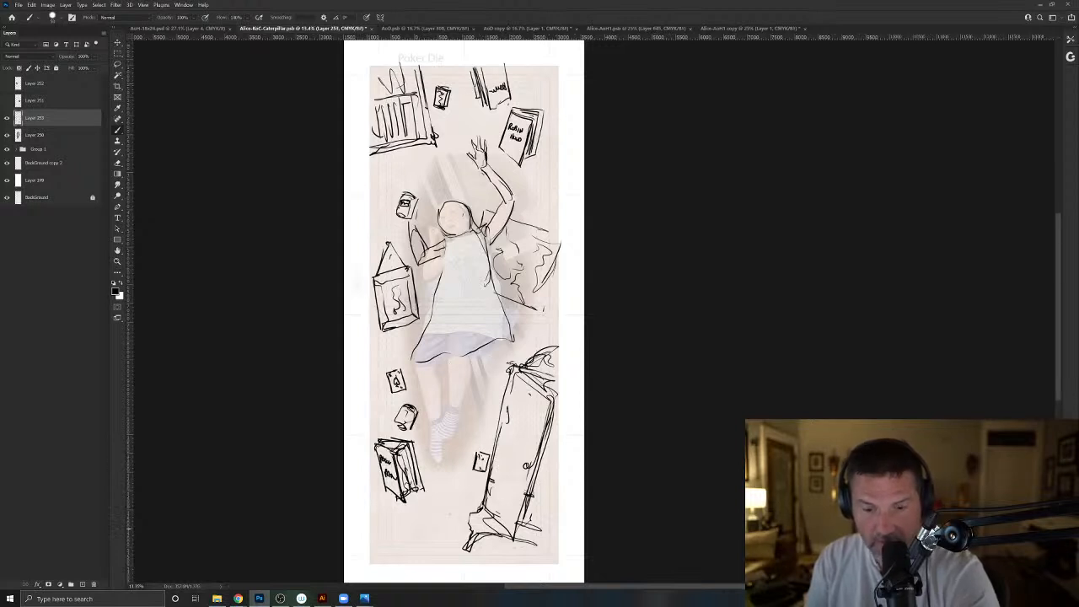
left_click_drag(418, 531, 408, 533)
mouse_move(408, 534)
left_mouse_down()
mouse_move(410, 550)
mouse_move(421, 549)
left_mouse_up()
left_click_drag(414, 538, 415, 546)
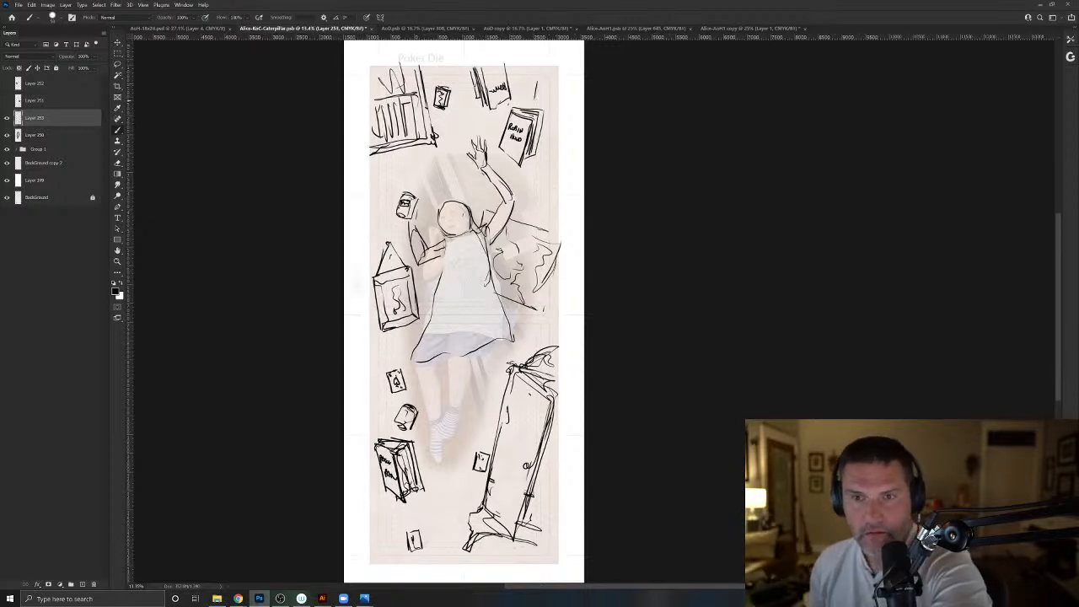
mouse_move(536, 82)
left_mouse_down()
mouse_move(524, 99)
mouse_move(532, 85)
left_mouse_up()
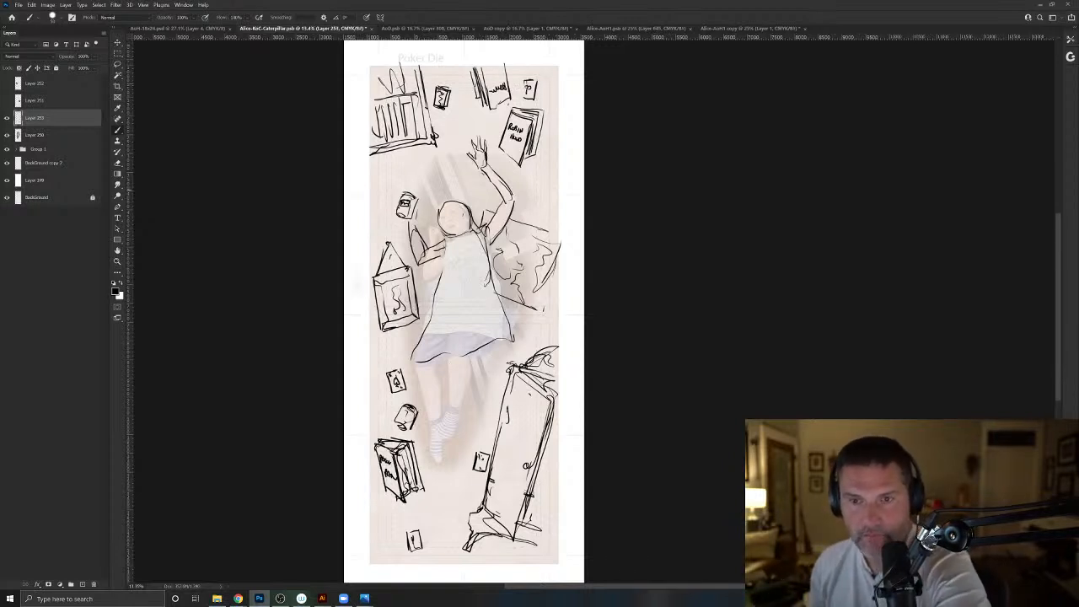
mouse_move(511, 180)
left_mouse_down()
mouse_move(535, 212)
mouse_move(536, 192)
left_mouse_up()
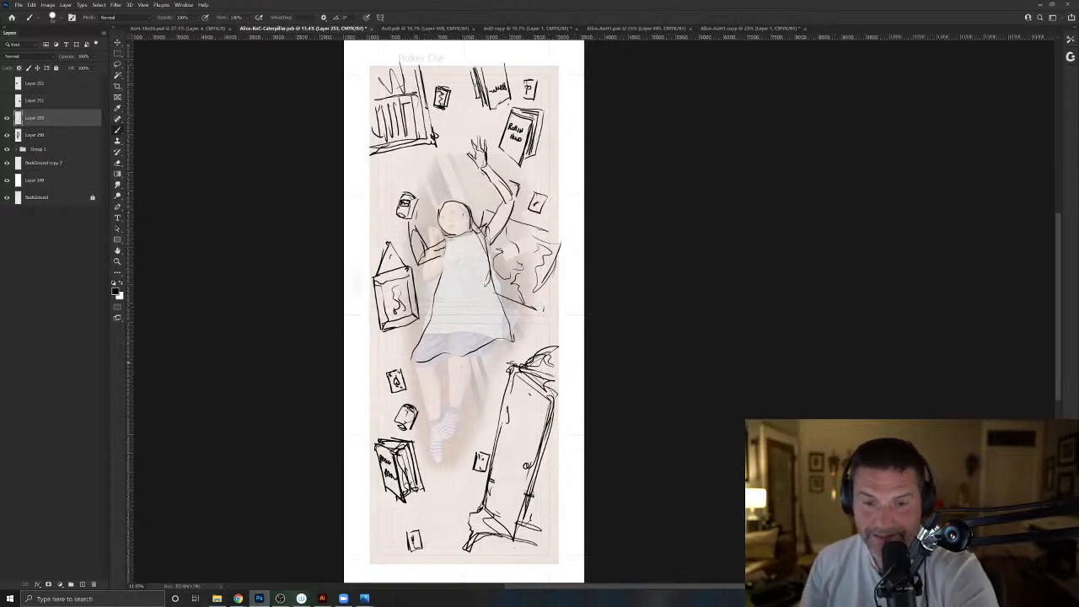
- Outline both of the girl's legs and her pointed feet below the dress hem
mouse_move(468, 354)
left_mouse_down()
mouse_move(450, 437)
mouse_move(436, 432)
left_mouse_up()
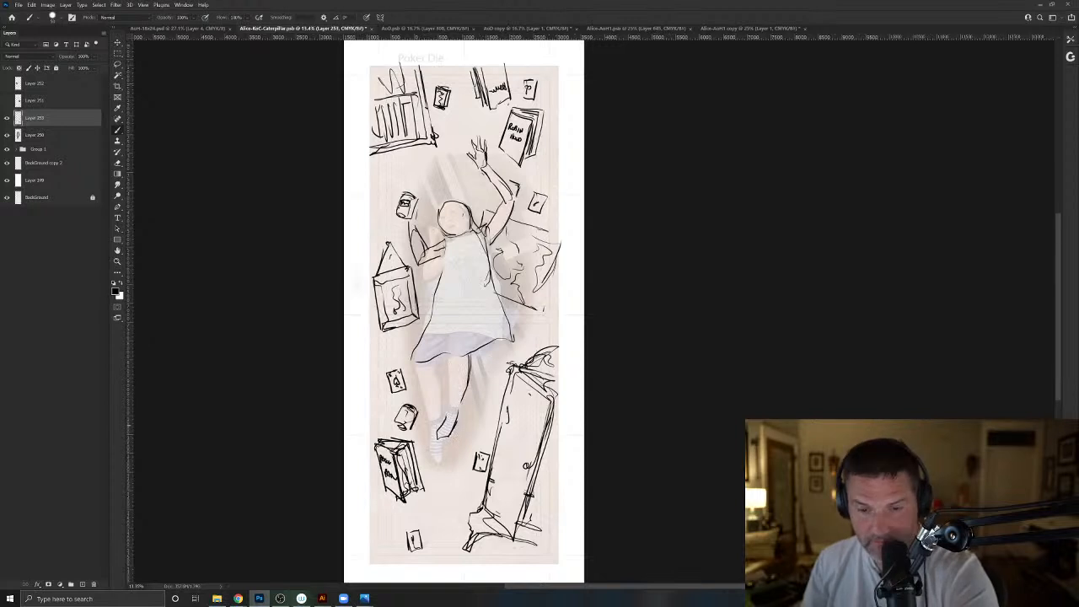
left_click_drag(452, 386, 447, 419)
mouse_move(453, 359)
left_mouse_down()
mouse_move(448, 405)
mouse_move(437, 395)
left_mouse_up()
left_click_drag(442, 396, 439, 417)
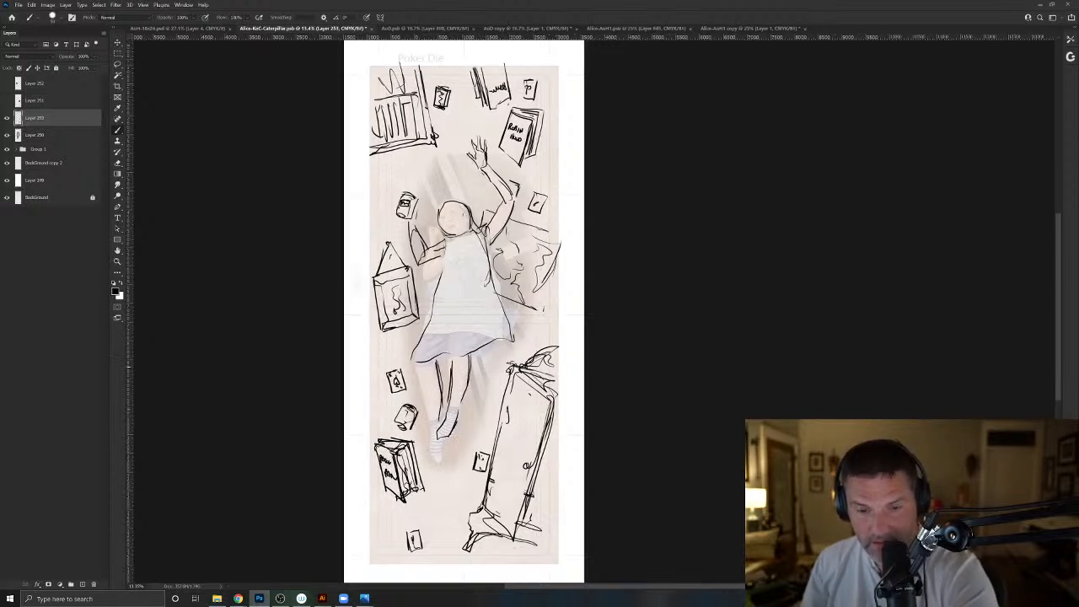
mouse_move(430, 364)
left_mouse_down()
mouse_move(424, 423)
mouse_move(437, 435)
left_mouse_up()
mouse_move(440, 439)
left_mouse_down()
mouse_move(436, 470)
mouse_move(433, 461)
left_mouse_up()
- Add a bow at the dress's back, fold lines along its skirt, and a headband with flowing hair around the head
mouse_move(452, 265)
left_mouse_down()
mouse_move(474, 262)
mouse_move(451, 267)
left_mouse_up()
mouse_move(498, 314)
left_mouse_down()
mouse_move(511, 354)
mouse_move(418, 363)
mouse_move(445, 254)
left_mouse_up()
mouse_move(453, 204)
left_mouse_down()
mouse_move(441, 222)
mouse_move(449, 184)
mouse_move(475, 210)
left_mouse_up()
mouse_move(474, 206)
left_mouse_down()
mouse_move(483, 186)
mouse_move(489, 202)
left_mouse_up()
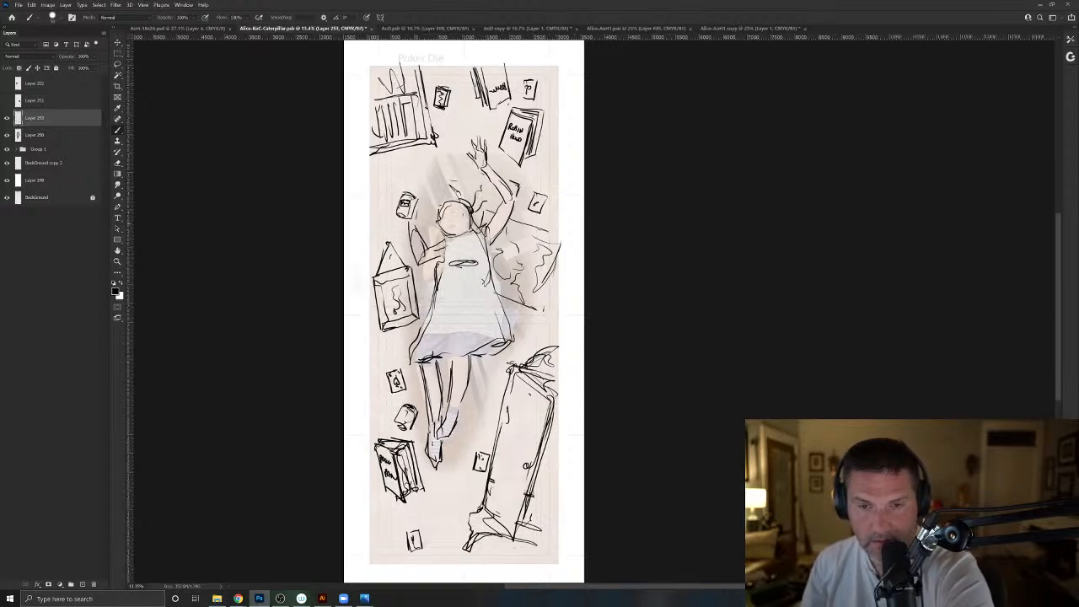
left_click_drag(432, 221, 453, 235)
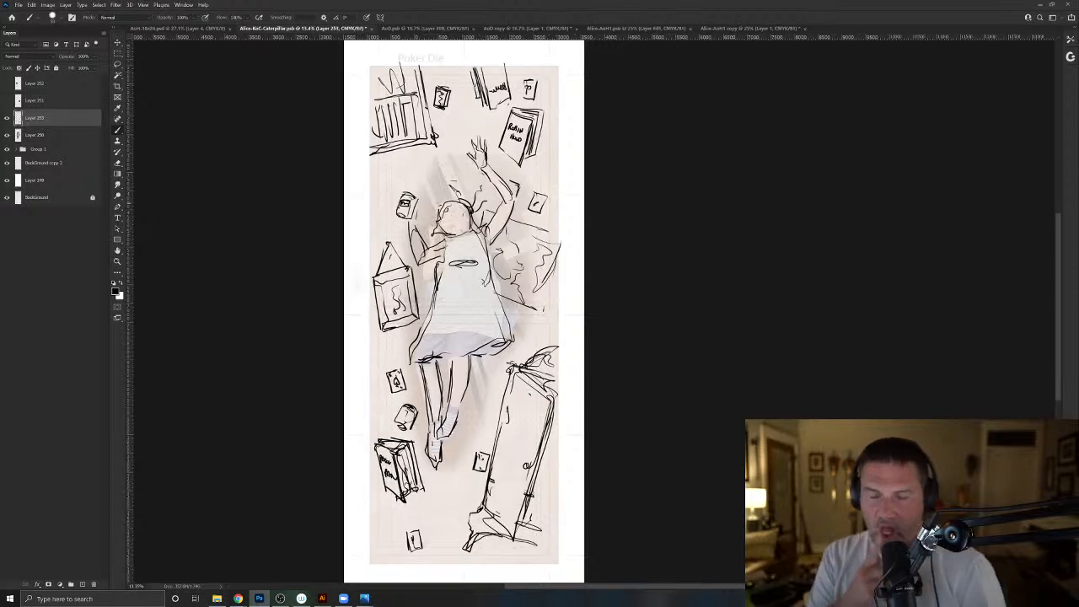
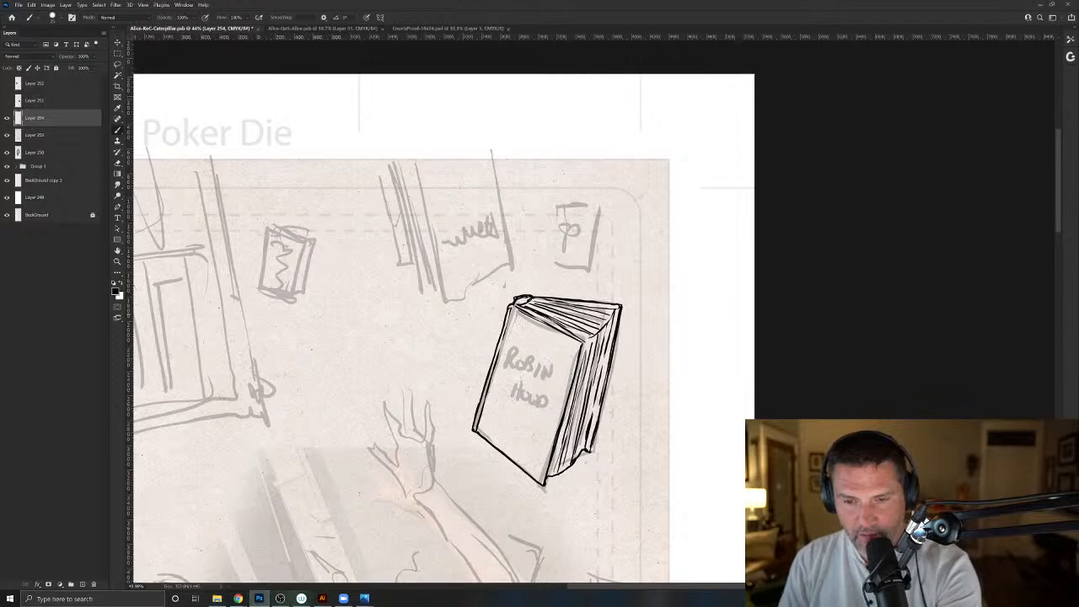
- Letter the title on the upper part of the Robin Hood book's cover, underline it, and add a ribbon bookmark at its bottom edge
mouse_move(580, 346)
left_mouse_down()
mouse_move(542, 476)
mouse_move(488, 437)
mouse_move(481, 417)
mouse_move(513, 315)
mouse_move(565, 339)
left_mouse_up()
mouse_move(568, 382)
left_mouse_down()
mouse_move(507, 350)
mouse_move(569, 364)
left_mouse_up()
left_click_drag(503, 456, 482, 472)
mouse_move(501, 455)
left_mouse_down()
mouse_move(487, 471)
mouse_move(485, 458)
left_mouse_up()
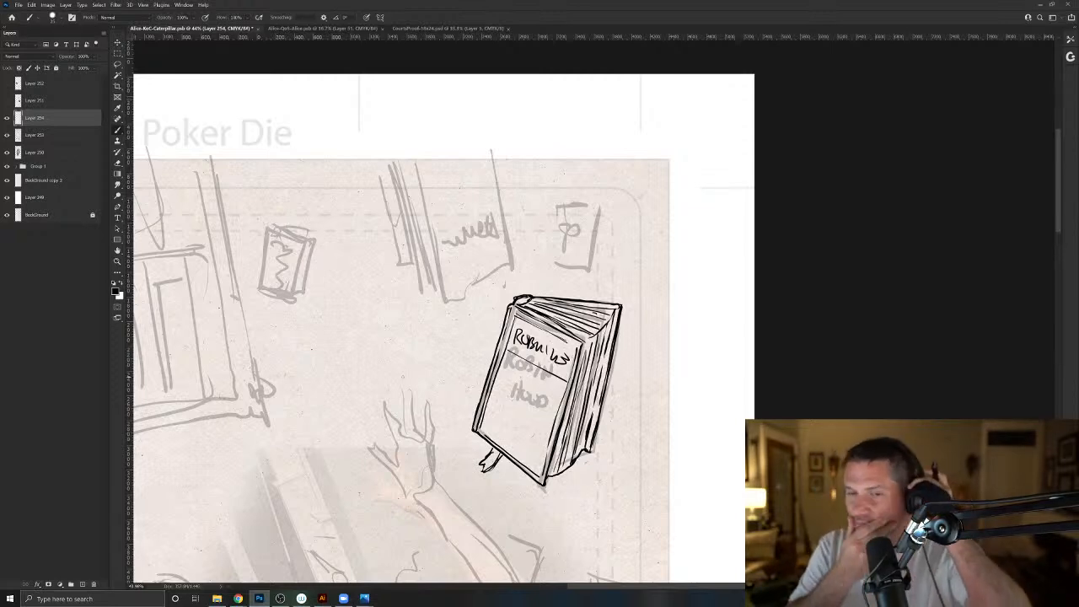
- Ink the front cover, curved lower page edge and back cover of the falling book above the Robin Hood book
left_click_drag(462, 394, 471, 480)
left_click_drag(502, 246, 518, 340)
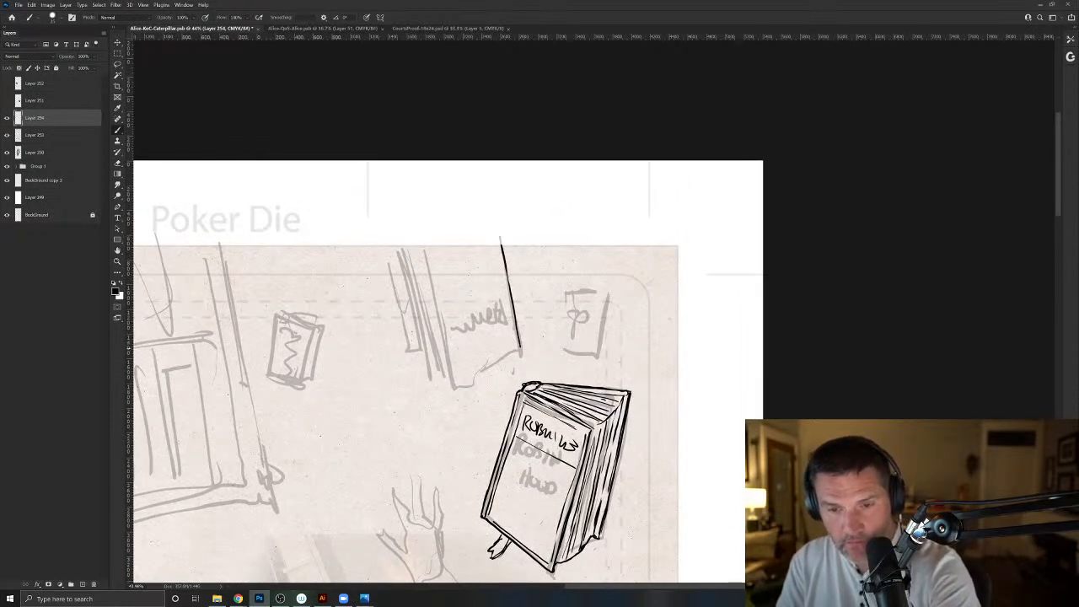
mouse_move(498, 249)
left_mouse_down()
mouse_move(517, 349)
mouse_move(456, 394)
mouse_move(426, 254)
left_mouse_up()
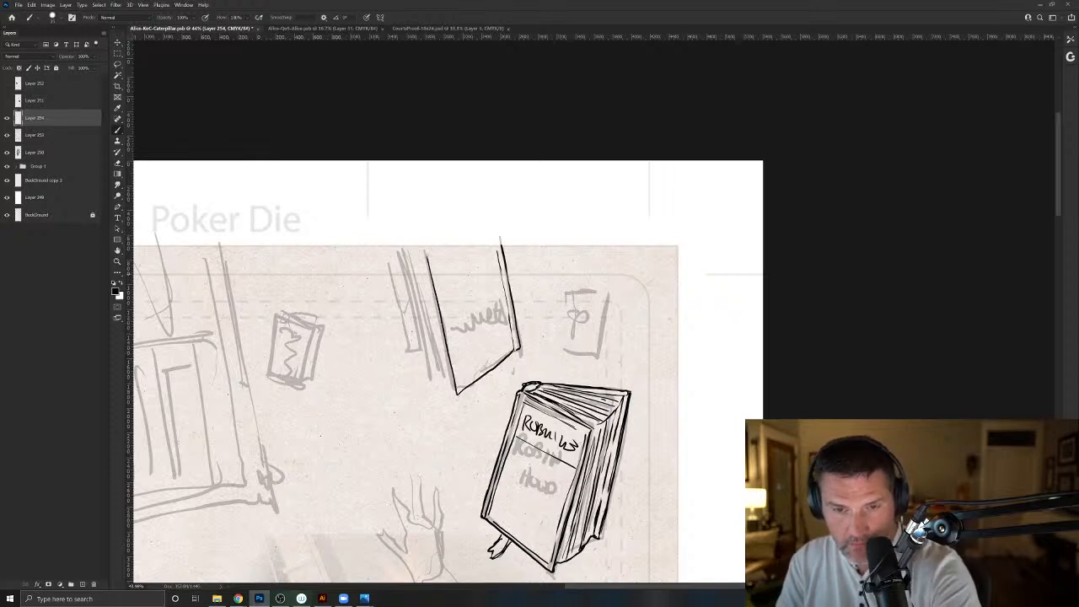
mouse_move(445, 384)
left_mouse_down()
mouse_move(409, 338)
mouse_move(395, 263)
left_mouse_up()
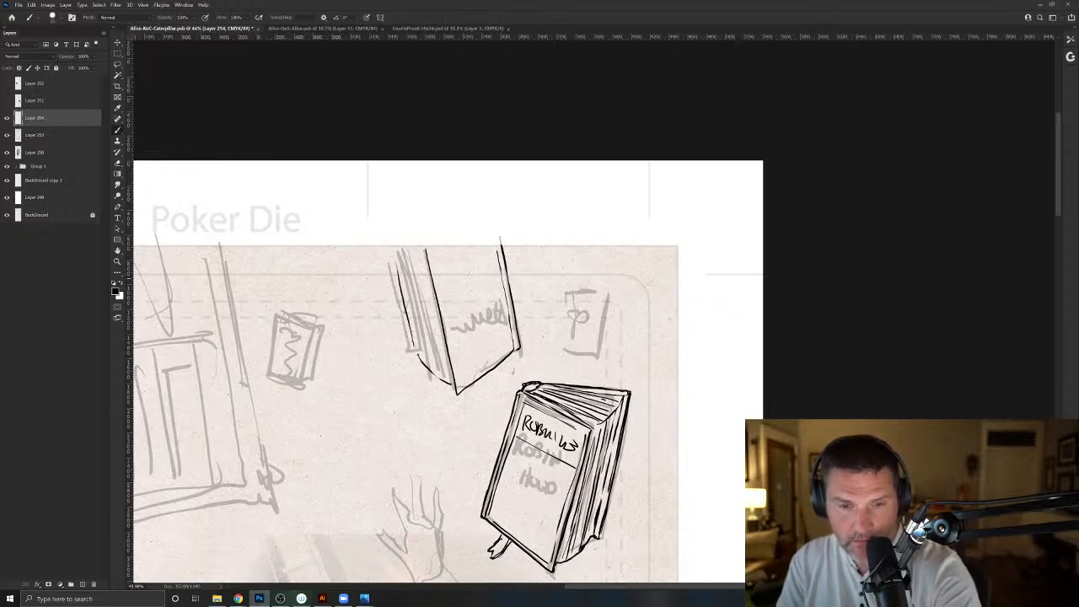
mouse_move(414, 349)
left_mouse_down()
mouse_move(385, 247)
mouse_move(403, 332)
mouse_move(410, 351)
mouse_move(402, 275)
mouse_move(423, 356)
left_mouse_up()
- Fill the upper book's page block with long page lines and thicken the far edge of its front cover
mouse_move(410, 279)
left_mouse_down()
mouse_move(403, 247)
mouse_move(424, 360)
left_mouse_up()
left_click_drag(409, 247, 431, 370)
left_click_drag(413, 247, 438, 370)
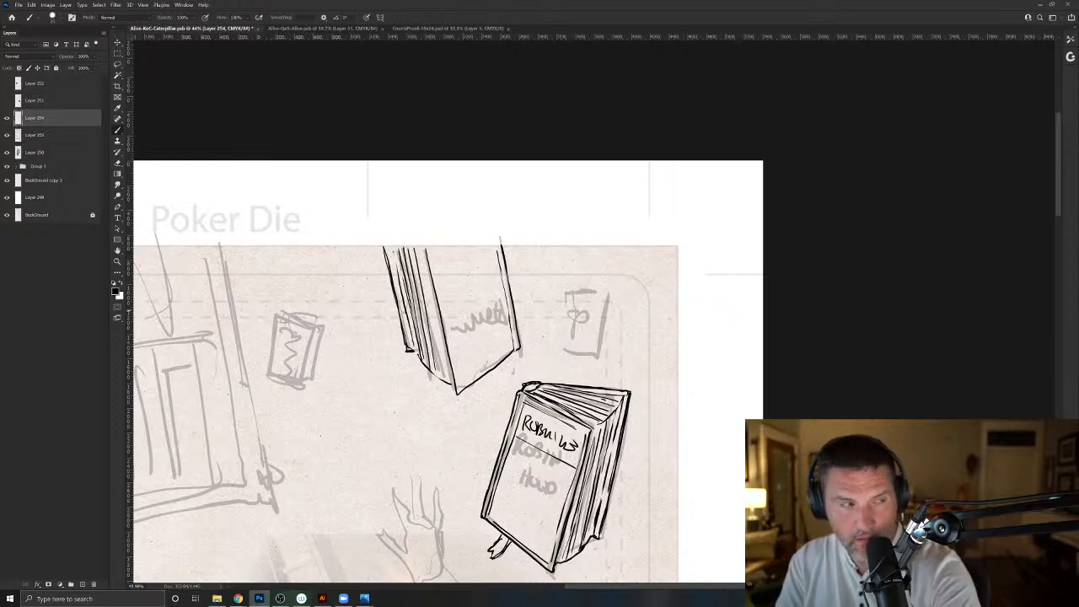
mouse_move(419, 250)
left_mouse_down()
mouse_move(445, 376)
mouse_move(434, 354)
left_mouse_up()
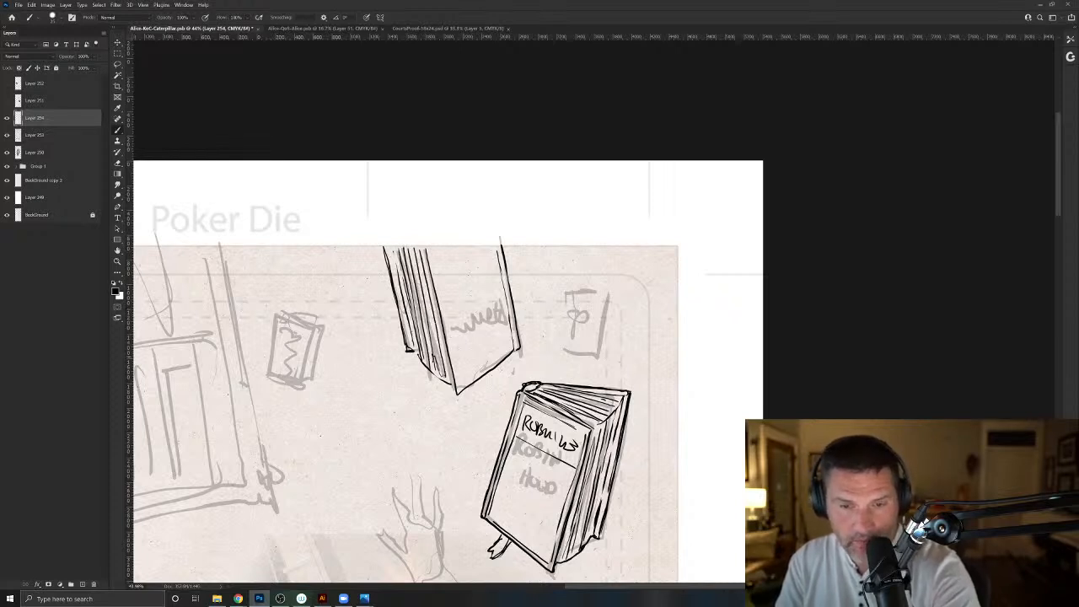
left_click_drag(513, 328, 515, 342)
left_click_drag(508, 284, 513, 317)
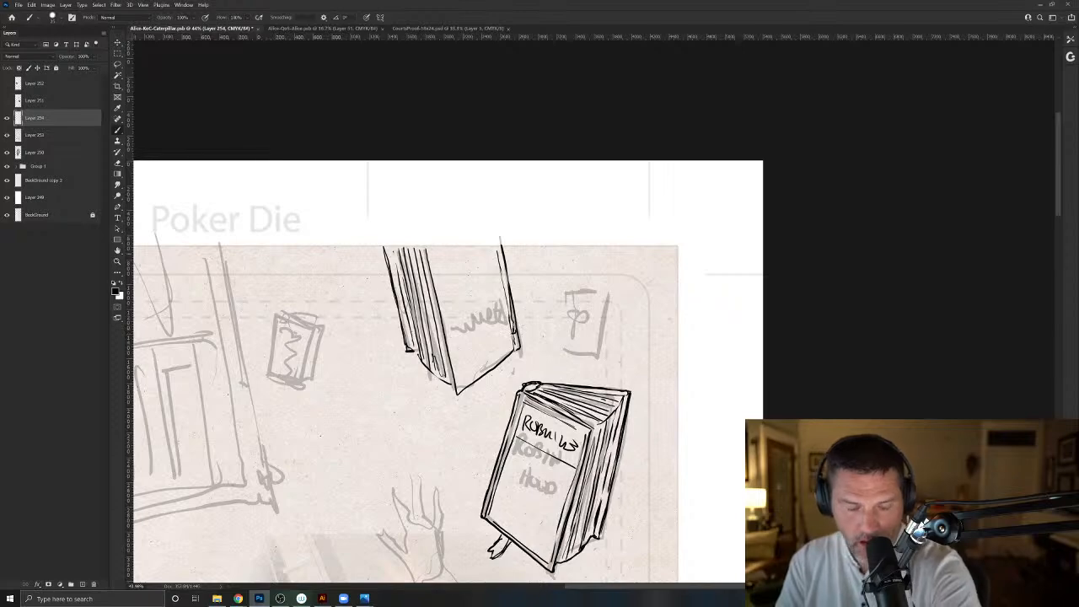
- Rotate the canvas nearly upside down and letter the title BEOWULF on the upper book's cover
key("r")
left_click_drag(389, 295, 785, 439)
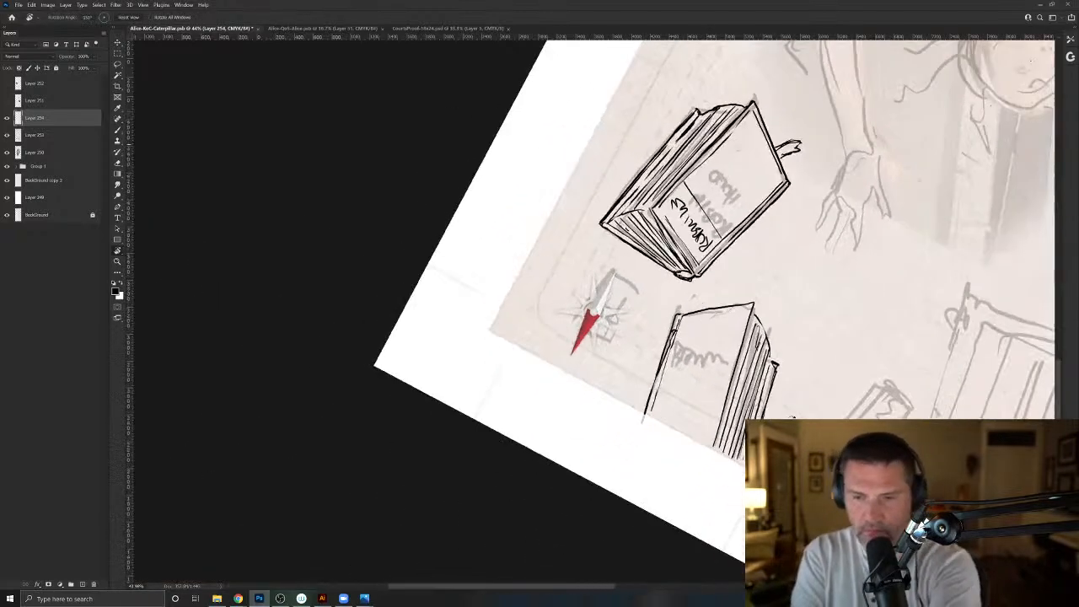
left_click_drag(611, 456, 451, 497)
key("b")
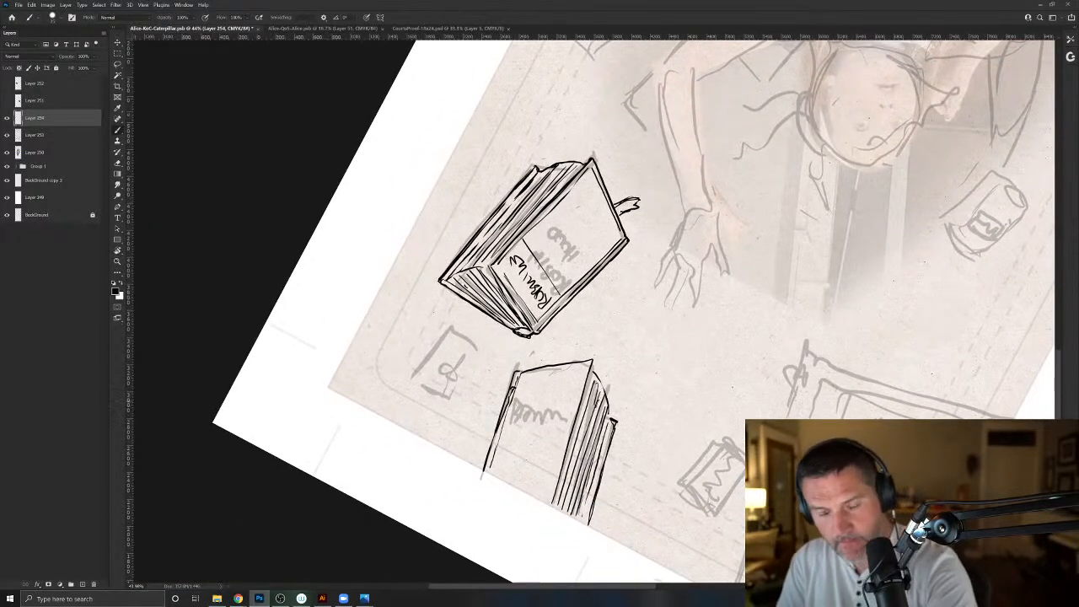
mouse_move(518, 392)
left_mouse_down()
mouse_move(518, 416)
mouse_move(605, 389)
mouse_move(610, 411)
left_mouse_up()
mouse_move(594, 373)
left_mouse_down()
mouse_move(609, 399)
mouse_move(593, 361)
mouse_move(516, 371)
mouse_move(509, 390)
left_mouse_up()
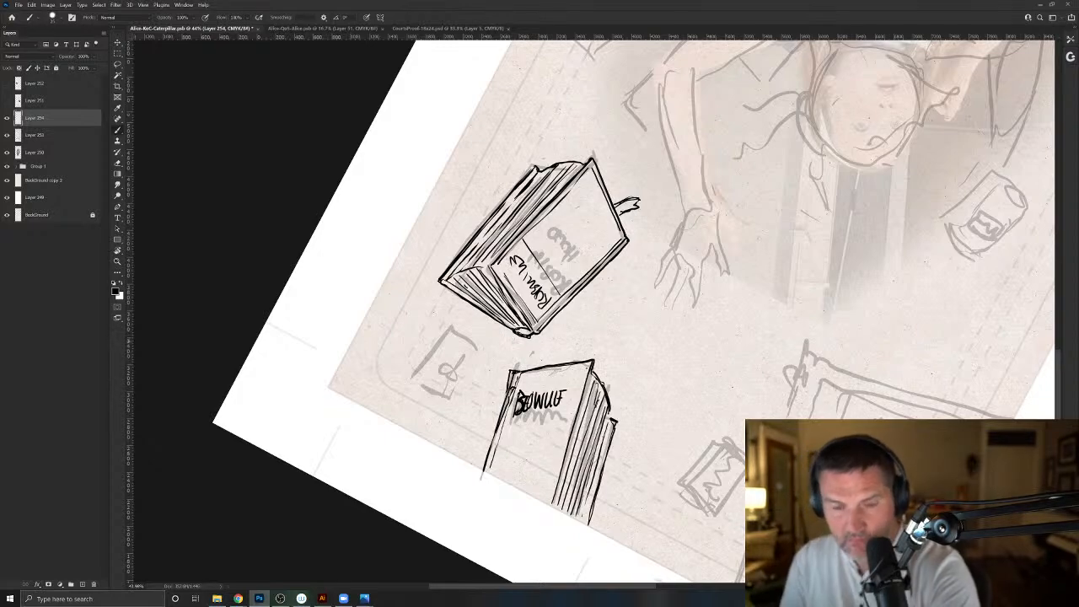
- Return the canvas upright and draw two small round objects beside the Robin Hood book's spine and one below the book
key("r")
mouse_move(738, 254)
left_mouse_down()
mouse_move(736, 322)
mouse_move(488, 432)
mouse_move(494, 423)
left_mouse_up()
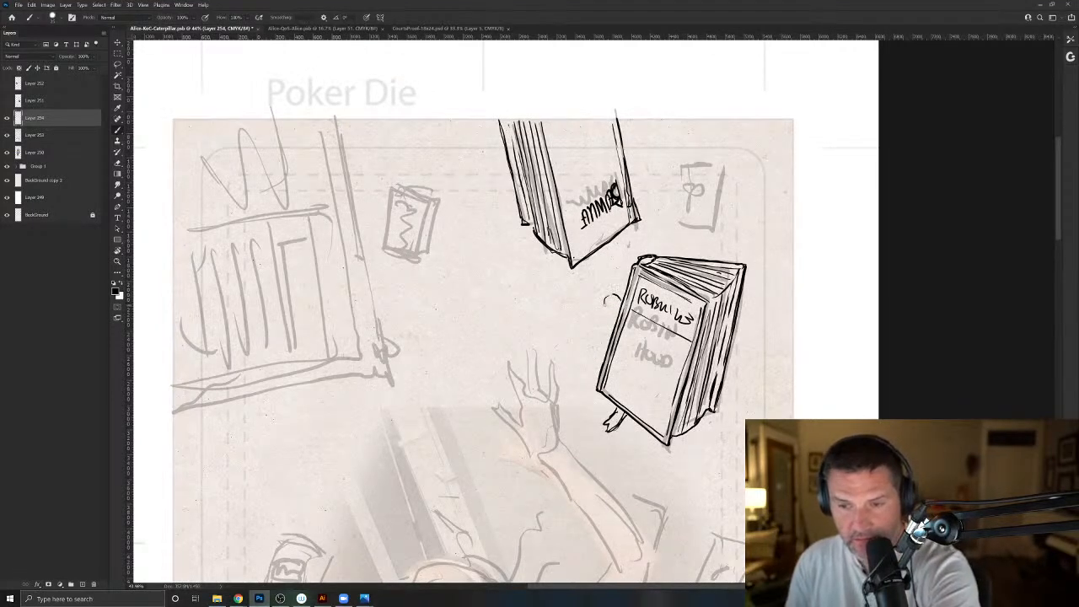
mouse_move(604, 305)
left_mouse_down()
mouse_move(618, 294)
mouse_move(607, 319)
left_mouse_up()
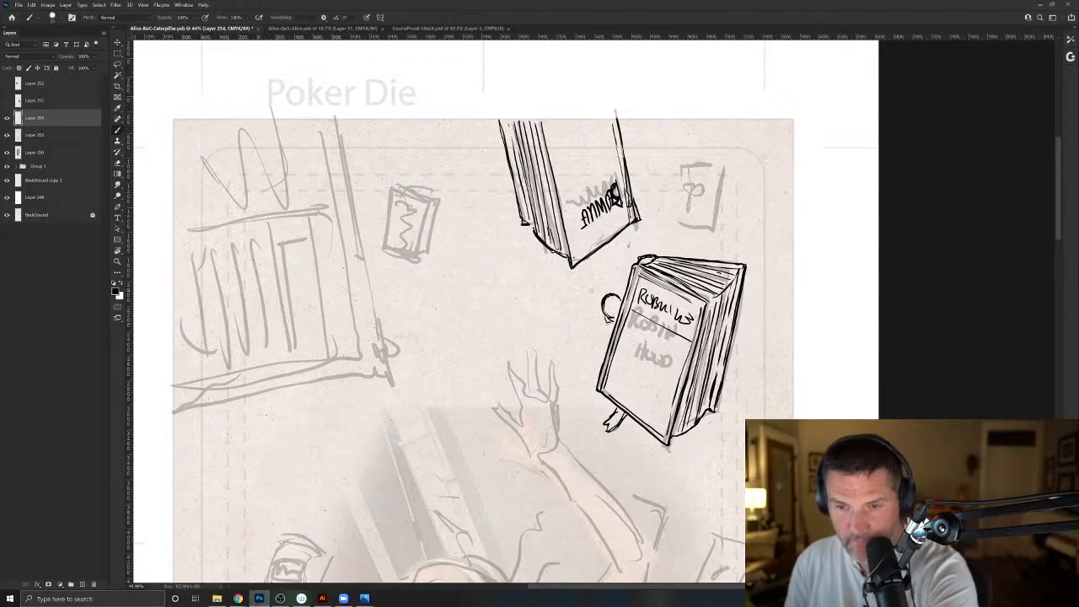
mouse_move(600, 272)
left_mouse_down()
mouse_move(600, 297)
mouse_move(587, 278)
mouse_move(604, 273)
mouse_move(606, 289)
left_mouse_up()
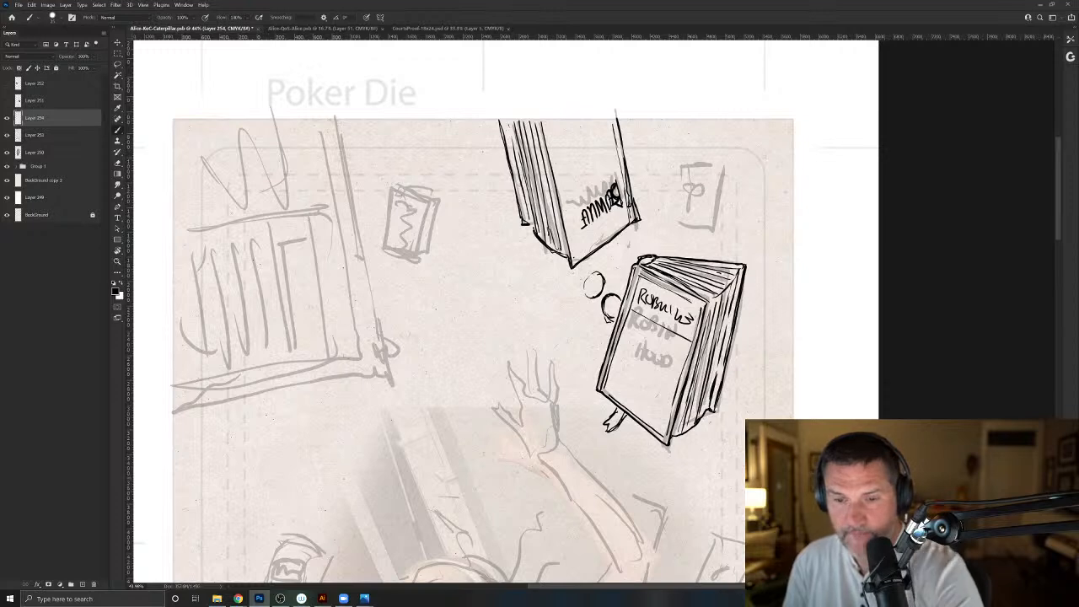
mouse_move(706, 485)
left_mouse_down()
mouse_move(713, 508)
mouse_move(699, 489)
mouse_move(714, 486)
mouse_move(708, 510)
left_mouse_up()
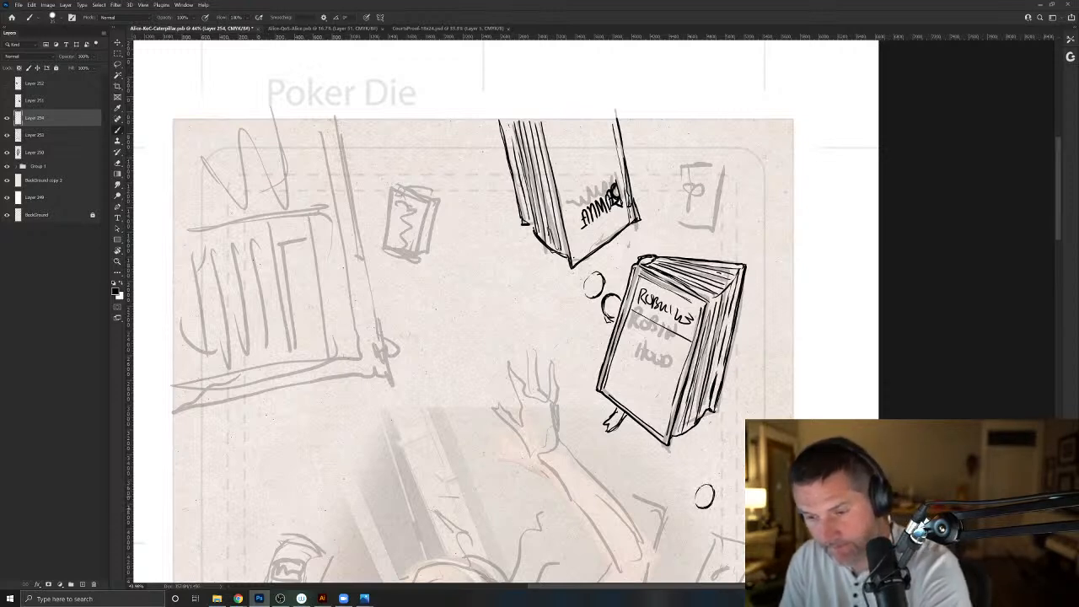
- Ink the small falling playing card beside the upper book with rounded corners and fill its face with pip marks
left_click_drag(518, 349, 436, 474)
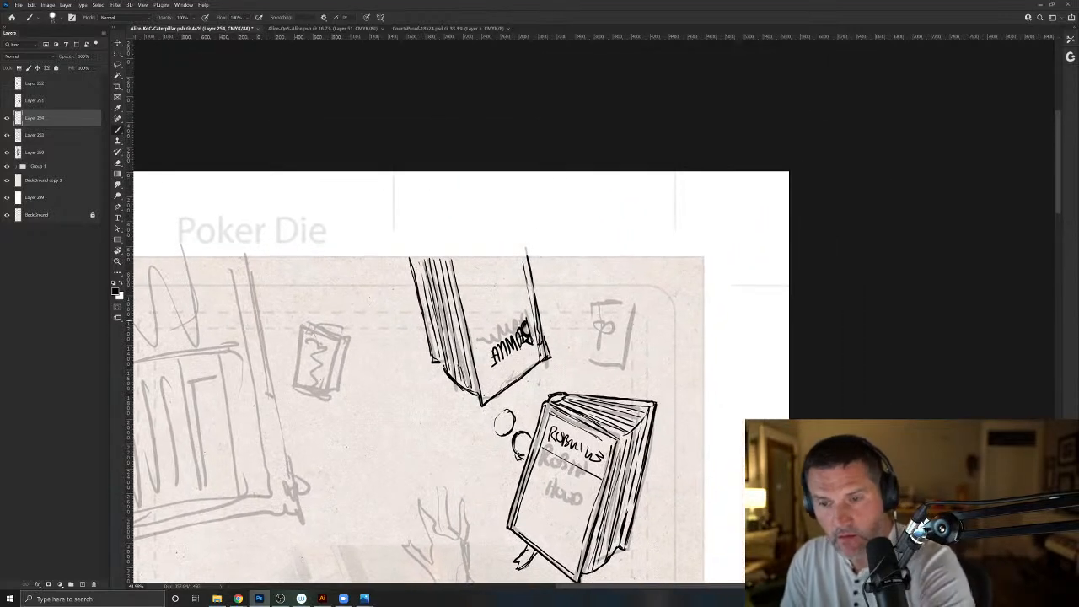
mouse_move(632, 325)
left_mouse_down()
mouse_move(625, 366)
mouse_move(585, 362)
mouse_move(592, 311)
mouse_move(607, 299)
mouse_move(633, 313)
mouse_move(600, 301)
mouse_move(586, 350)
left_mouse_up()
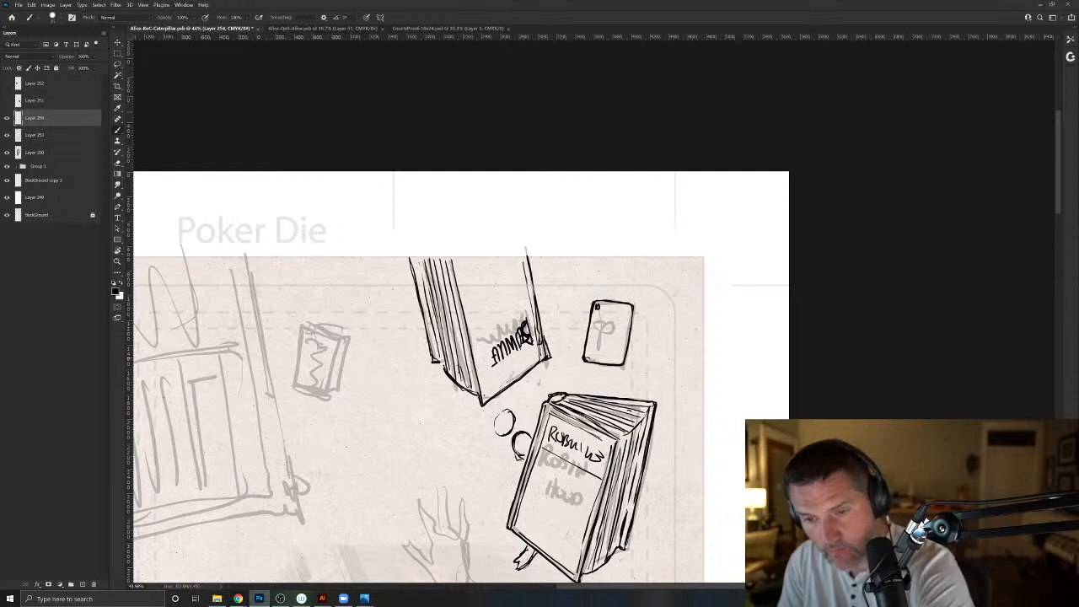
left_click_drag(595, 311, 625, 316)
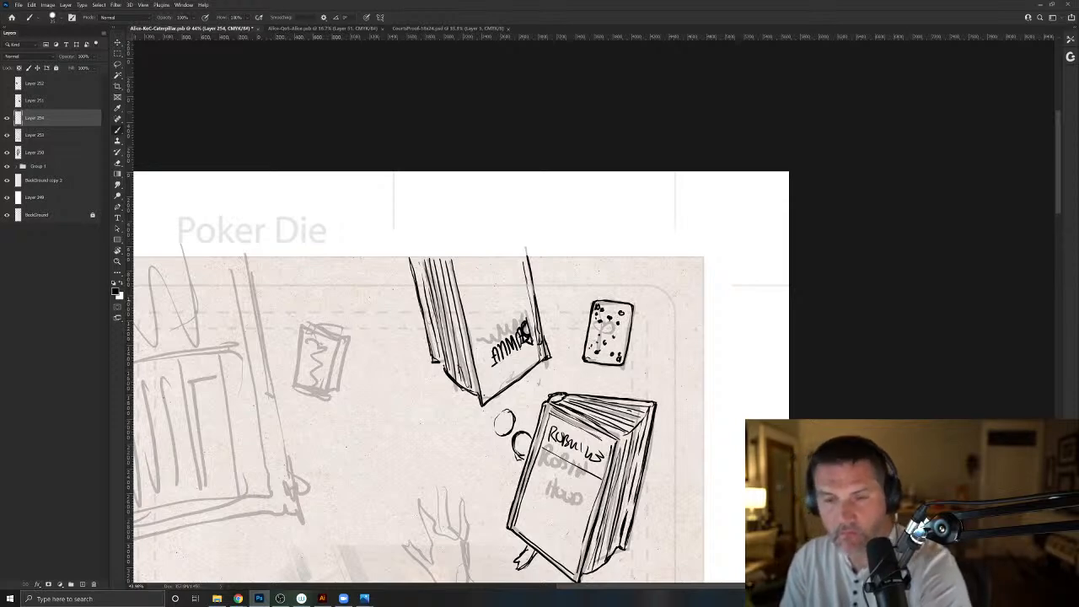
- Ink the small box between the cabinet and the upper book as a 3D card box with a framed figure on its front
left_click_drag(331, 511, 510, 510)
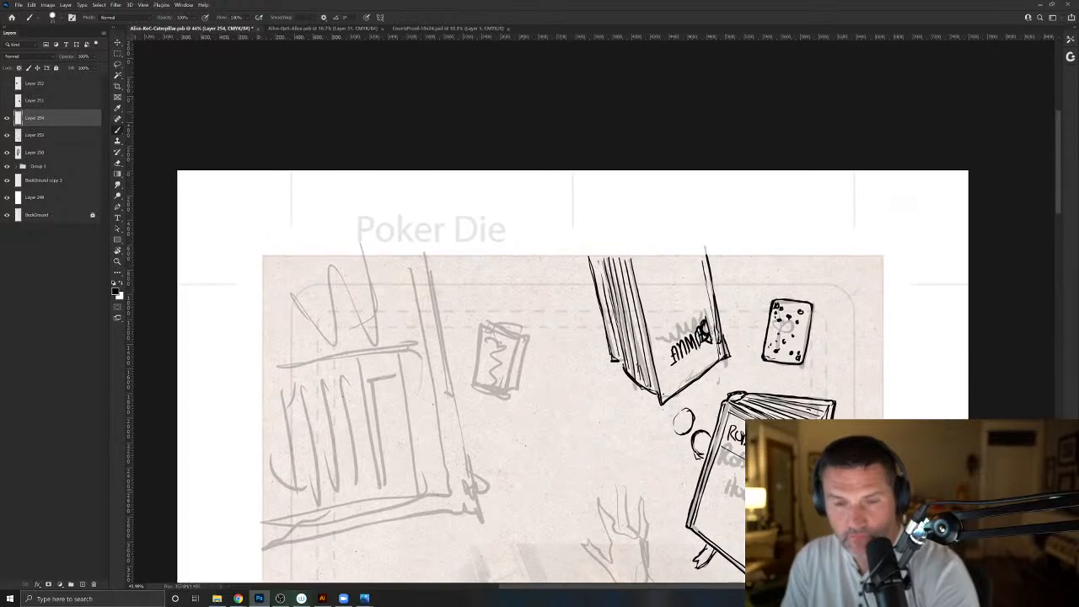
mouse_move(482, 324)
left_mouse_down()
mouse_move(518, 340)
mouse_move(504, 394)
mouse_move(469, 381)
mouse_move(480, 325)
mouse_move(470, 379)
left_mouse_up()
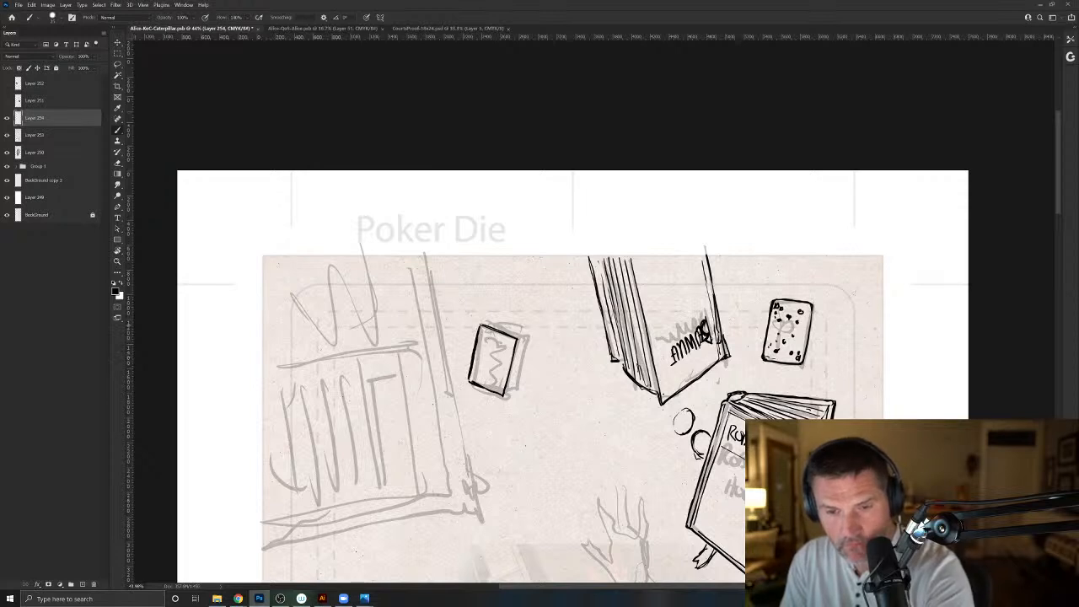
left_click_drag(523, 335, 504, 398)
left_click_drag(528, 337, 479, 324)
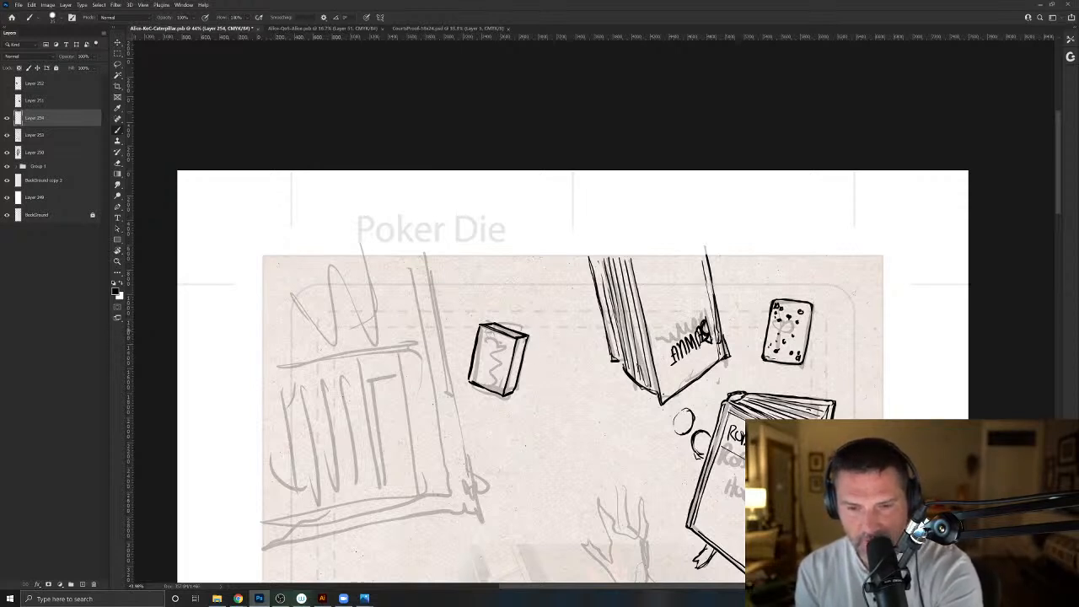
mouse_move(509, 341)
left_mouse_down()
mouse_move(508, 375)
mouse_move(493, 388)
mouse_move(482, 337)
mouse_move(504, 335)
left_mouse_up()
mouse_move(488, 371)
left_mouse_down()
mouse_move(494, 346)
mouse_move(494, 376)
mouse_move(482, 364)
left_mouse_up()
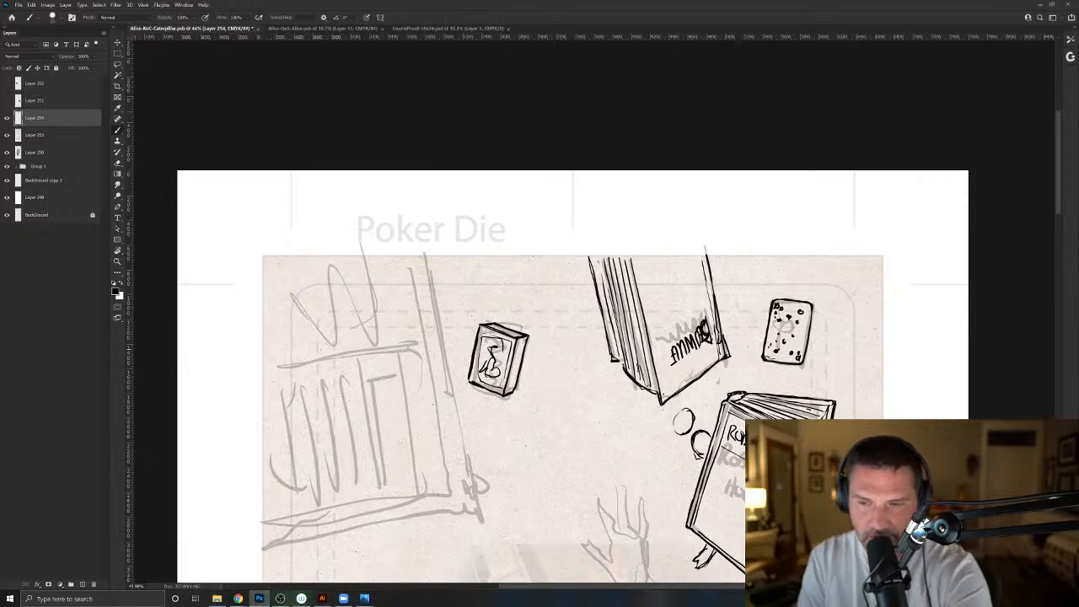
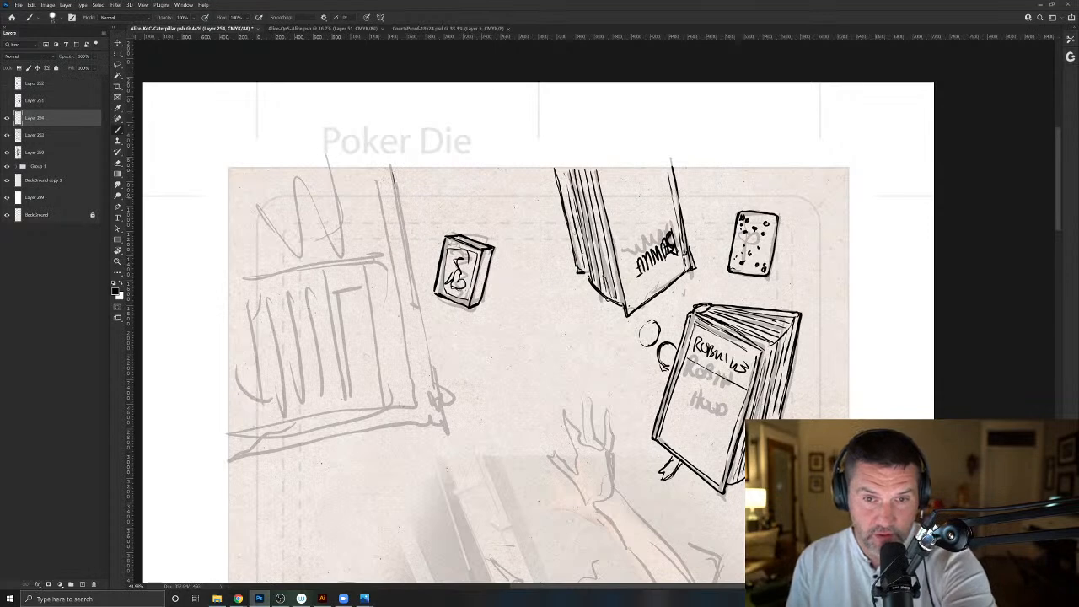
- Ink the bookcase's outer side edge, carved corner foot and layered base moulding over the rough sketch
left_click_drag(409, 250, 434, 374)
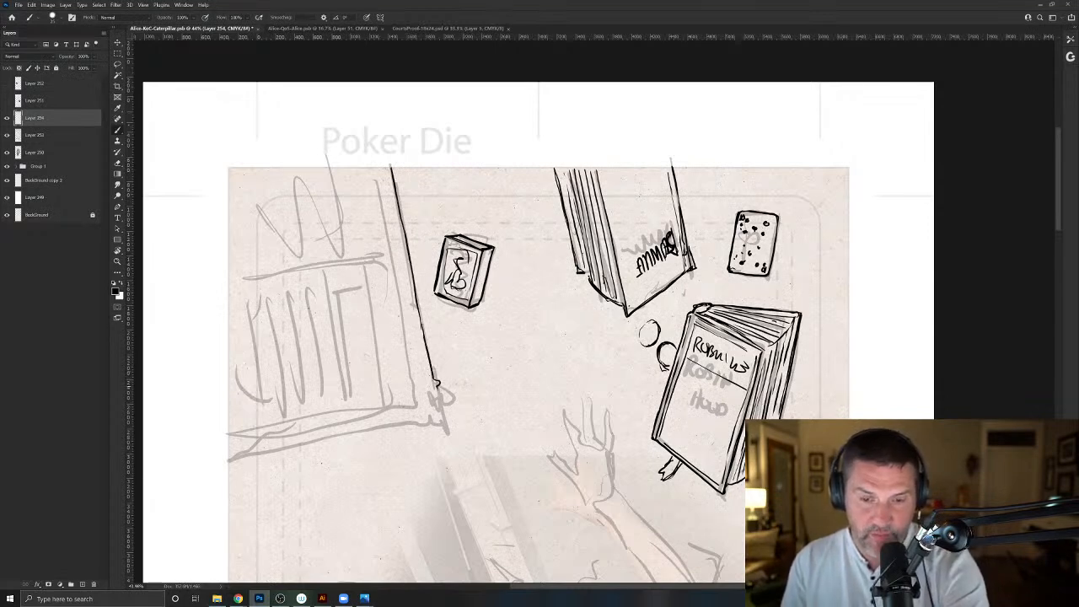
left_click_drag(448, 430, 452, 442)
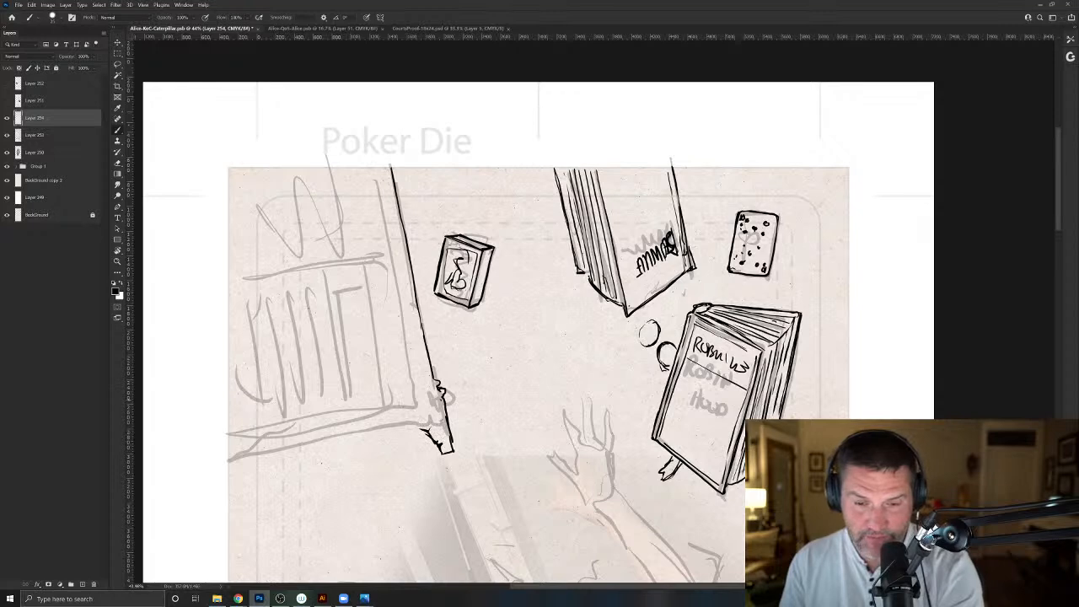
left_click_drag(375, 408, 234, 438)
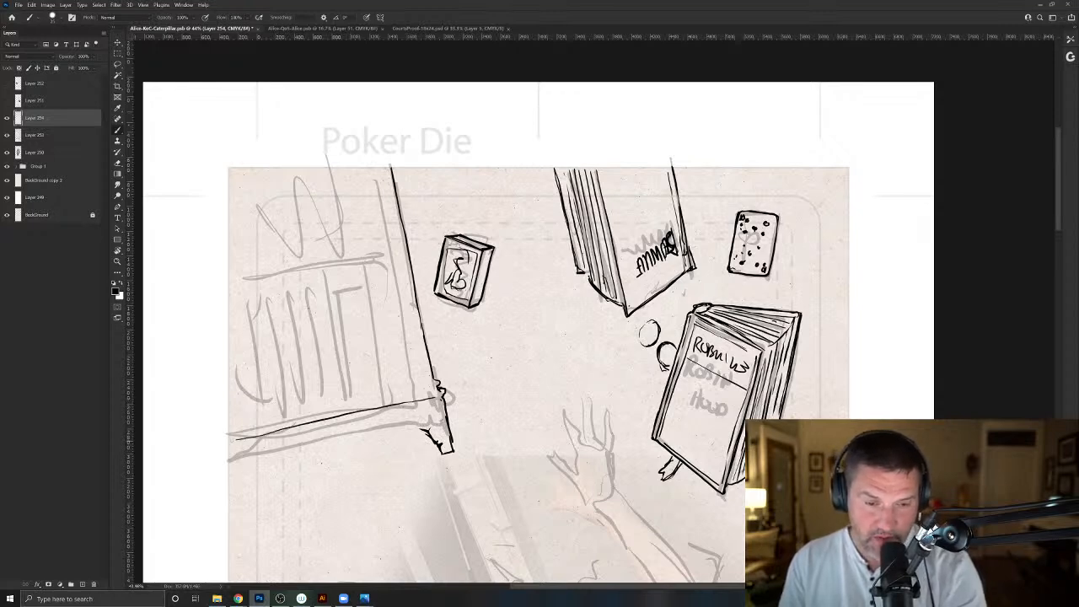
left_click_drag(434, 390, 249, 430)
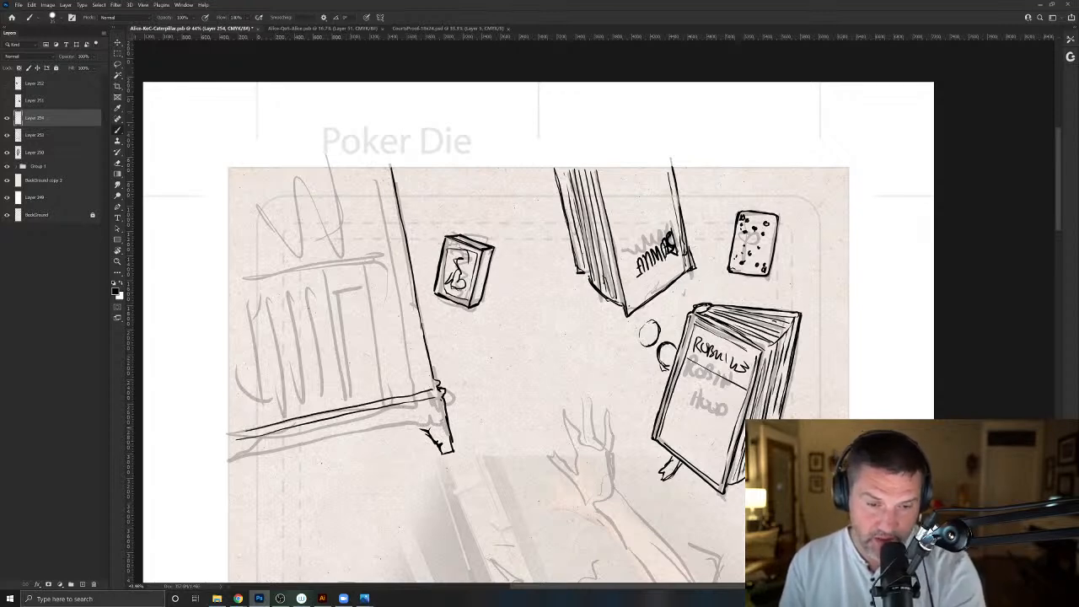
mouse_move(432, 383)
left_mouse_down()
mouse_move(224, 429)
mouse_move(416, 428)
mouse_move(243, 461)
left_mouse_up()
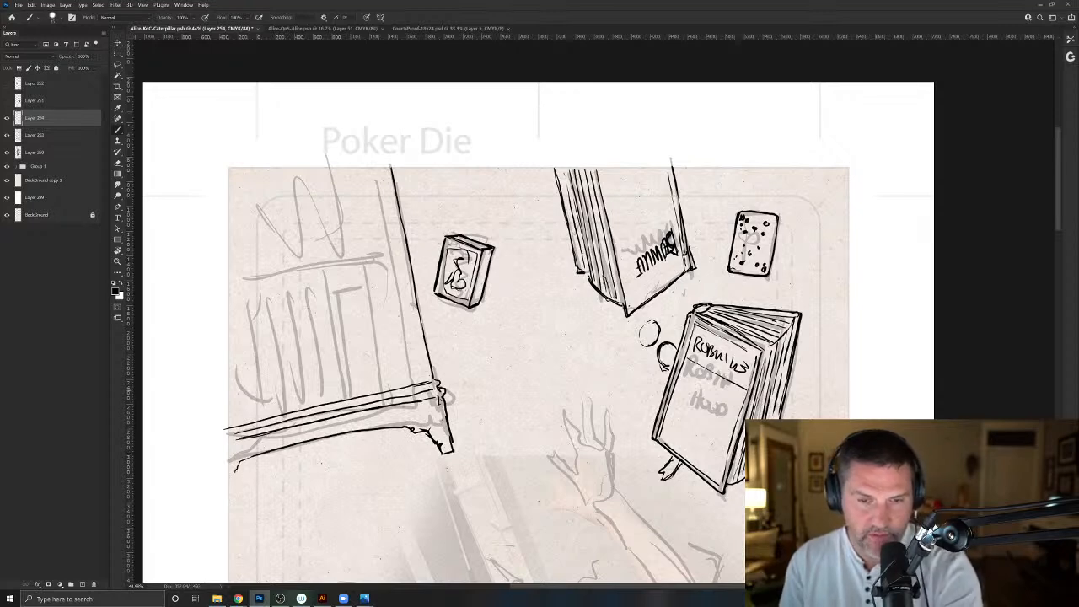
- Ink the bookcase's inner frame and middle shelf edge, shade the foot, and add a second outer line for side thickness
left_click_drag(397, 257, 422, 375)
mouse_move(417, 342)
left_mouse_down()
mouse_move(397, 257)
mouse_move(229, 294)
left_mouse_up()
left_click_drag(231, 292, 397, 257)
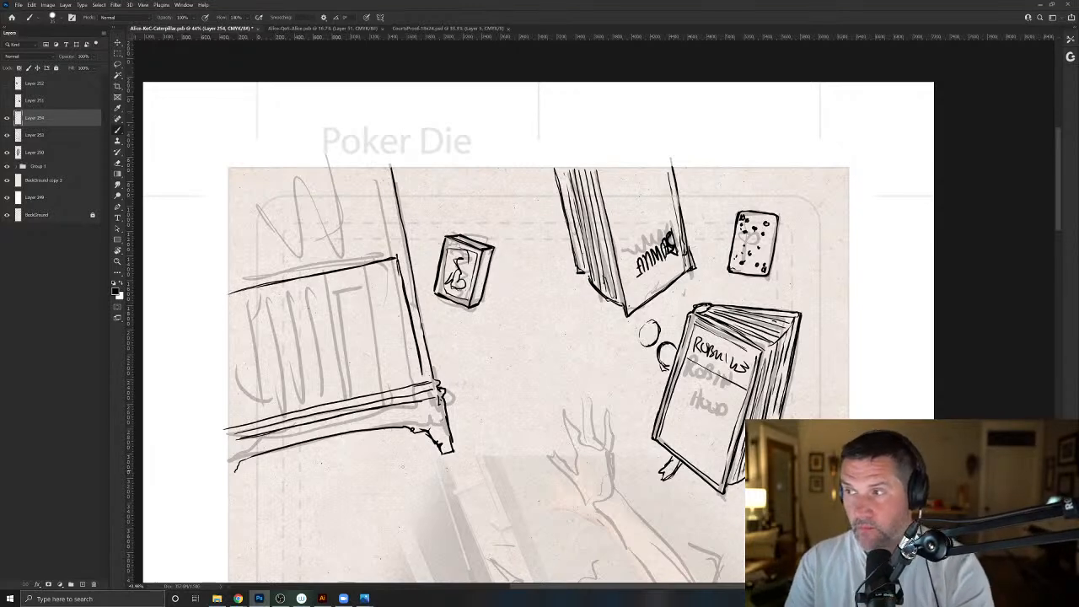
mouse_move(426, 428)
left_mouse_down()
mouse_move(349, 427)
mouse_move(258, 455)
mouse_move(433, 408)
left_mouse_up()
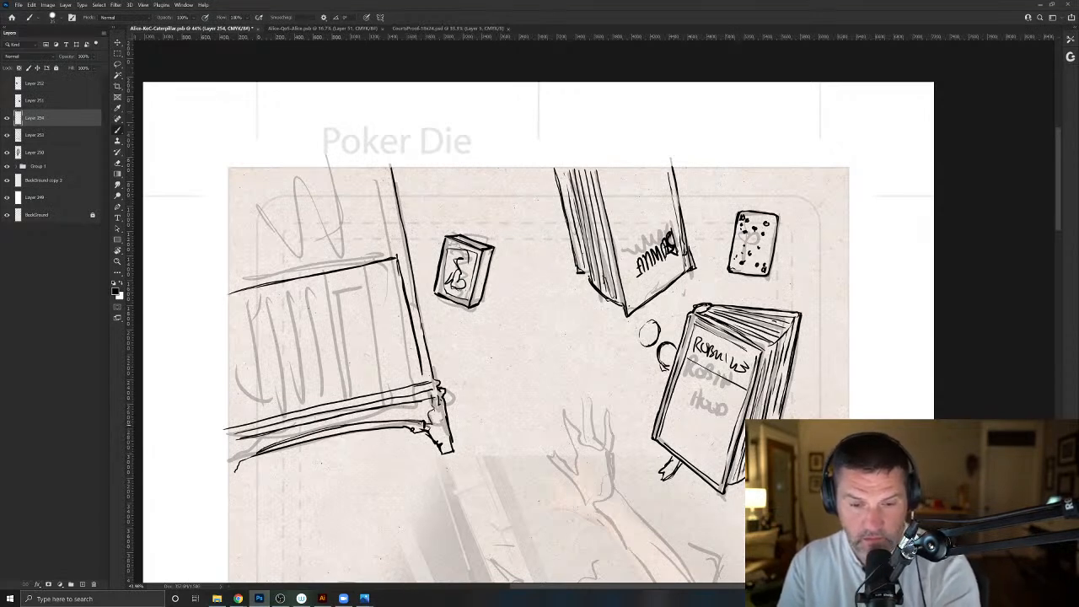
mouse_move(376, 272)
left_mouse_down()
mouse_move(401, 376)
mouse_move(383, 278)
left_mouse_up()
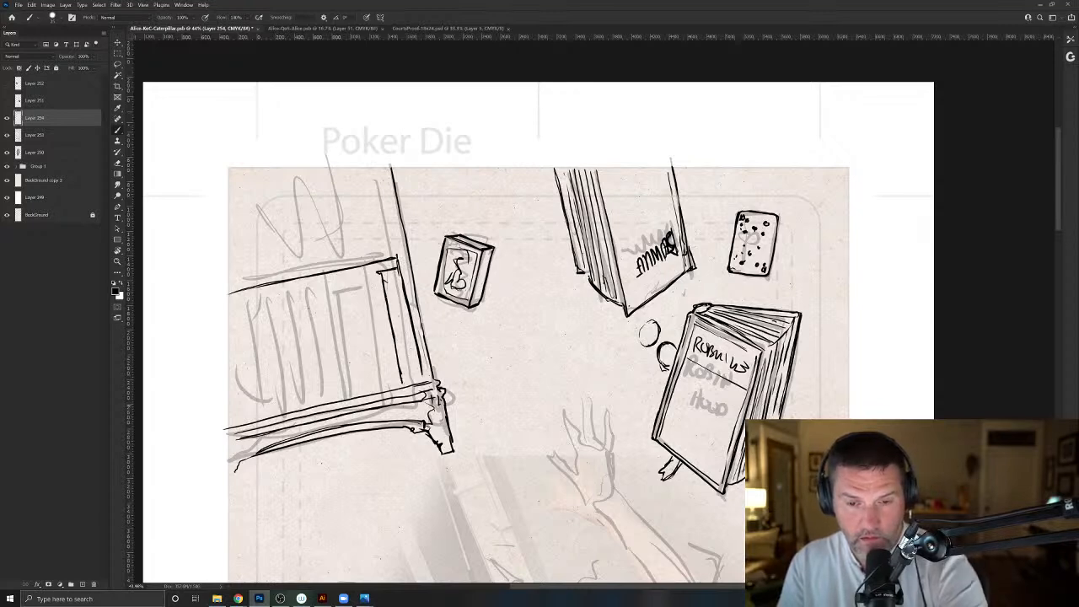
mouse_move(447, 383)
left_mouse_down()
mouse_move(456, 443)
mouse_move(407, 176)
left_mouse_up()
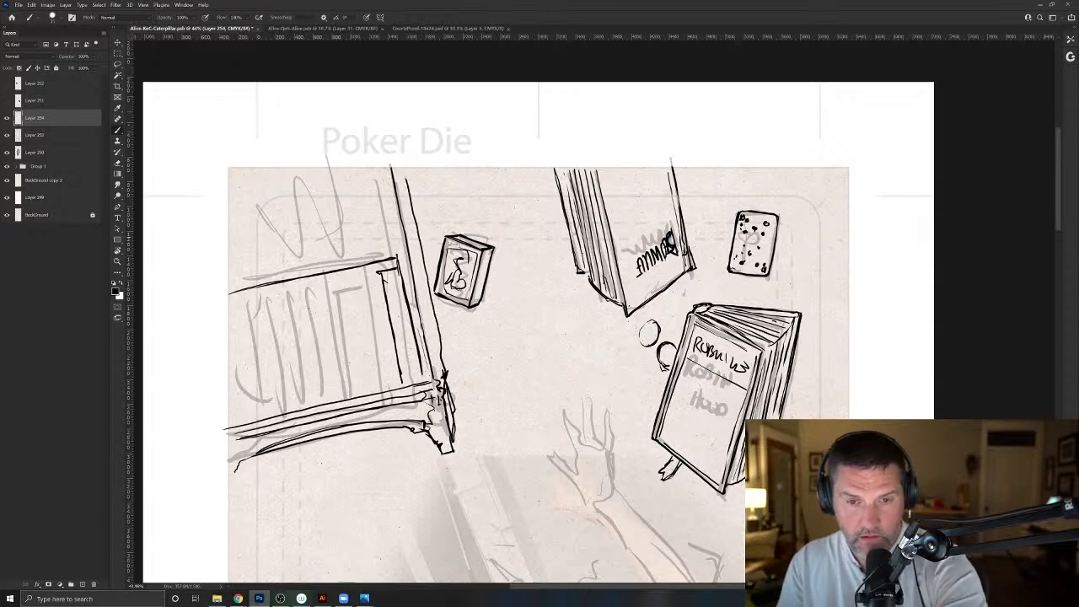
- Ink a row of upright book spines along the bookcase's lower shelf and add short bands across several of them
left_click_drag(365, 291, 386, 386)
left_click_drag(350, 287, 371, 389)
mouse_move(333, 311)
left_mouse_down()
mouse_move(350, 391)
mouse_move(329, 297)
mouse_move(351, 399)
left_mouse_up()
left_click_drag(312, 300, 331, 398)
mouse_move(319, 358)
left_mouse_down()
mouse_move(296, 307)
mouse_move(305, 405)
mouse_move(283, 308)
mouse_move(274, 341)
mouse_move(294, 410)
left_mouse_up()
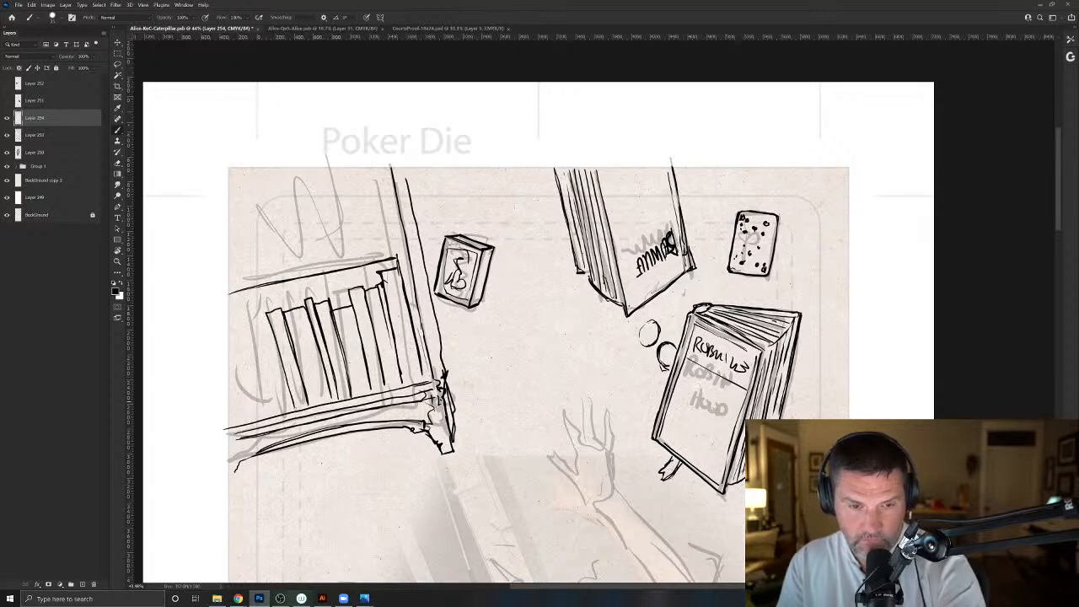
left_click_drag(389, 327, 405, 322)
mouse_move(387, 299)
left_mouse_down()
mouse_move(400, 295)
mouse_move(382, 307)
mouse_move(392, 326)
left_mouse_up()
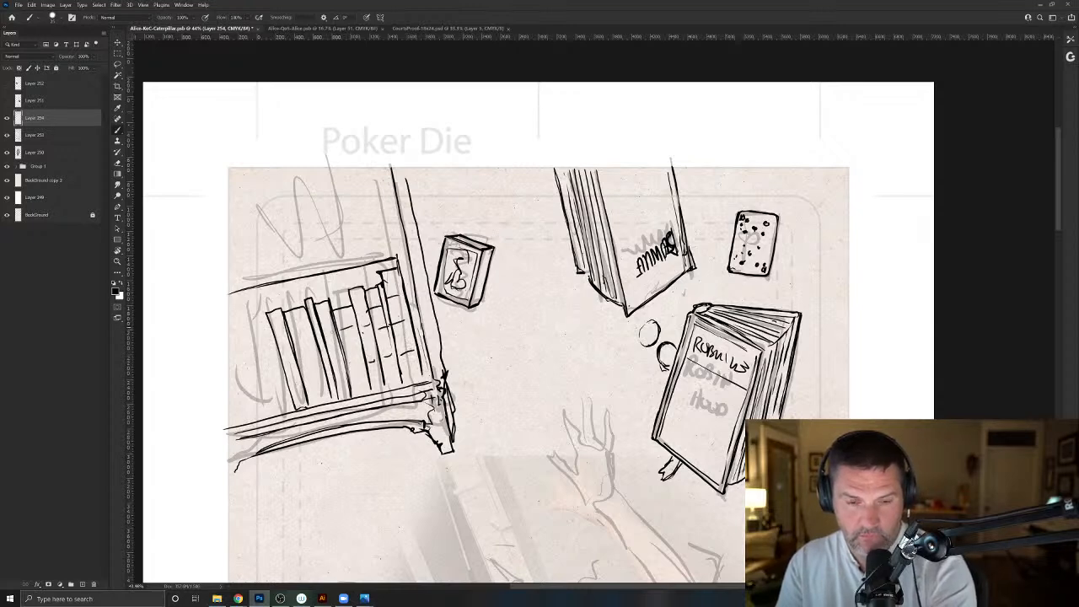
left_click_drag(263, 319, 275, 410)
left_click_drag(245, 336, 258, 419)
- Ink the first upright book spines on the bookcase's upper shelf, beside the side frame
mouse_move(392, 251)
left_mouse_down()
mouse_move(226, 291)
mouse_move(393, 254)
left_mouse_up()
left_click_drag(376, 166, 391, 245)
mouse_move(386, 201)
left_mouse_down()
mouse_move(396, 255)
mouse_move(381, 253)
left_mouse_up()
mouse_move(362, 169)
left_mouse_down()
mouse_move(375, 253)
mouse_move(361, 256)
mouse_move(369, 243)
left_mouse_up()
mouse_move(349, 186)
left_mouse_down()
mouse_move(362, 182)
mouse_move(363, 257)
left_mouse_up()
left_click_drag(349, 186, 362, 257)
mouse_move(334, 171)
left_mouse_down()
mouse_move(348, 257)
mouse_move(342, 242)
left_mouse_up()
left_click_drag(341, 204, 349, 256)
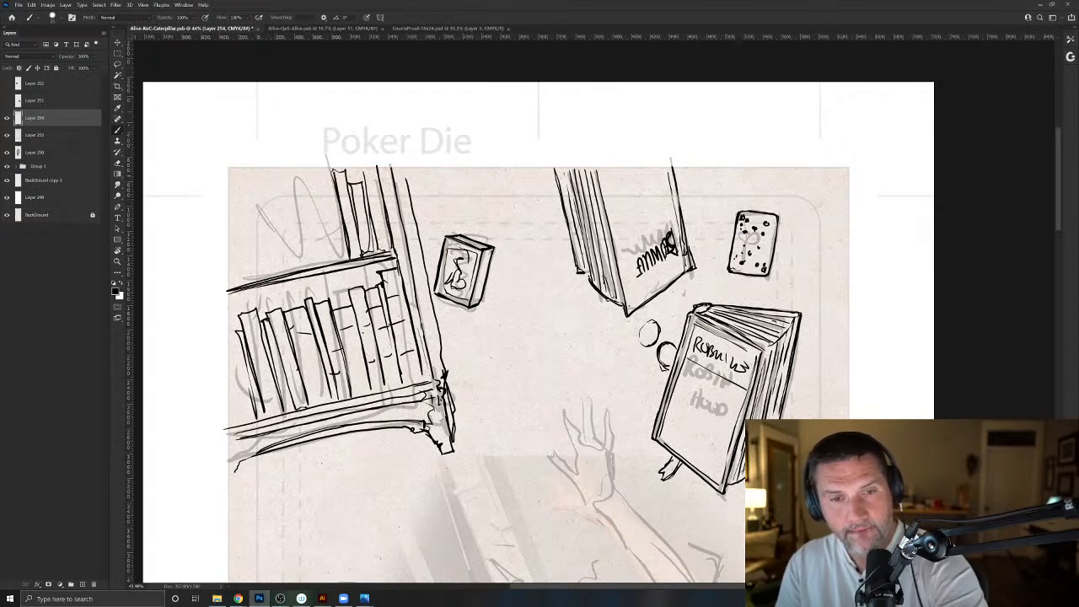
- Fill the rest of the upper shelf with leaning book spines and finish the outermost books on the lower shelf
mouse_move(319, 169)
left_mouse_down()
mouse_move(336, 262)
mouse_move(316, 167)
mouse_move(325, 265)
mouse_move(325, 254)
left_mouse_up()
left_click_drag(287, 194, 305, 268)
mouse_move(285, 194)
left_mouse_down()
mouse_move(295, 228)
mouse_move(309, 214)
mouse_move(312, 254)
left_mouse_up()
mouse_move(286, 174)
left_mouse_down()
mouse_move(295, 213)
mouse_move(275, 227)
mouse_move(287, 277)
left_mouse_up()
left_click_drag(253, 182, 278, 273)
mouse_move(255, 190)
left_mouse_down()
mouse_move(268, 222)
mouse_move(261, 260)
left_mouse_up()
left_click_drag(251, 216, 272, 278)
left_click_drag(238, 191, 249, 207)
left_click_drag(238, 194, 265, 280)
left_click_drag(239, 224, 253, 278)
mouse_move(224, 209)
left_mouse_down()
mouse_move(241, 275)
mouse_move(233, 289)
left_mouse_up()
left_click_drag(236, 336, 251, 417)
left_click_drag(224, 355, 241, 413)
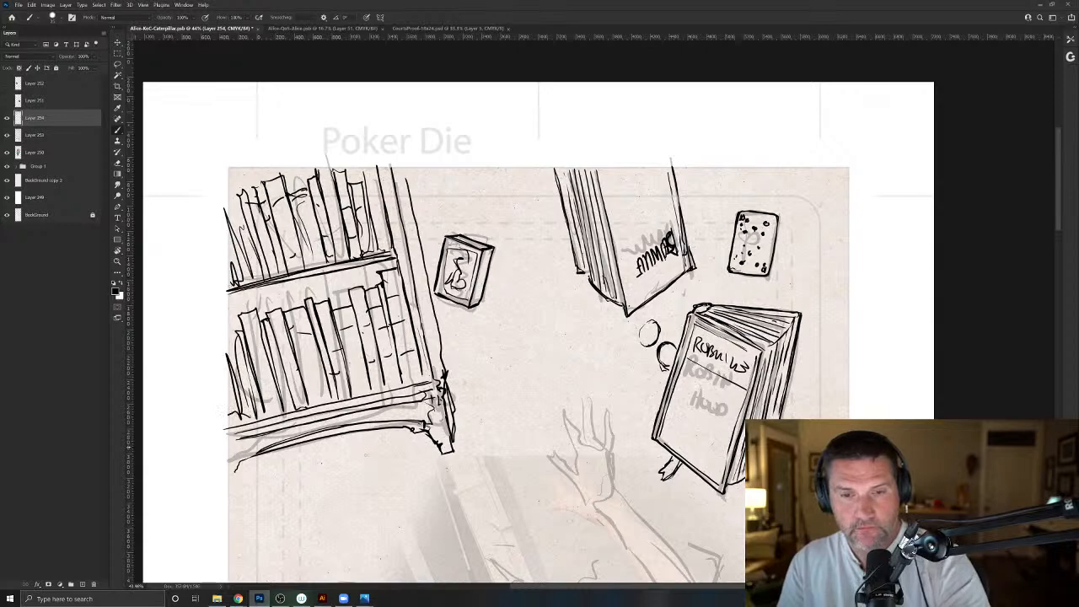
scroll(421, 508, "up", 10)
left_click_drag(440, 366, 435, 380)
key("ctrl+z")
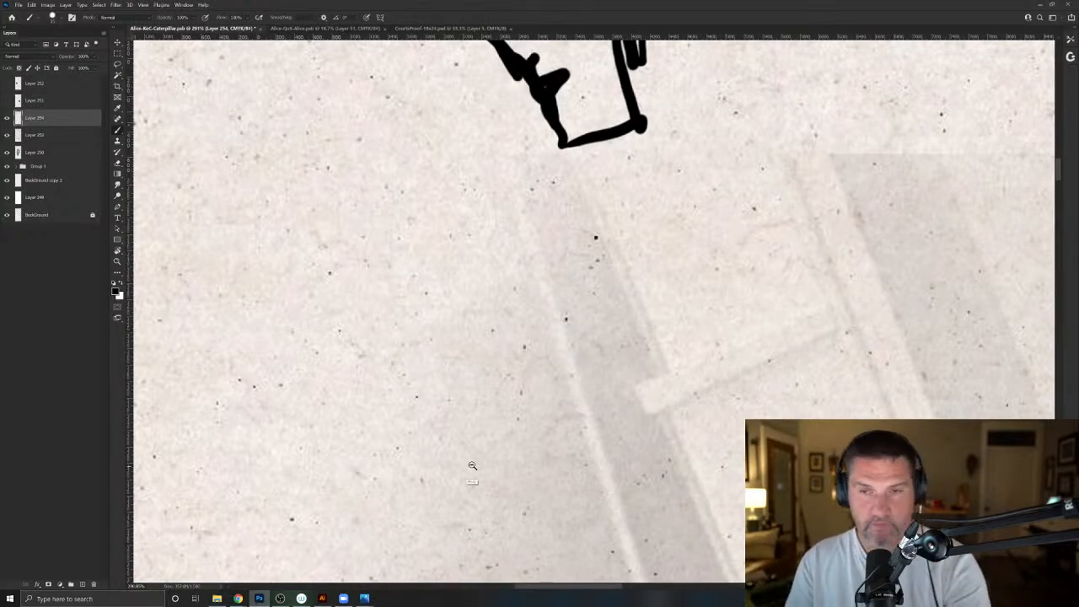
- Draw one small round falling object below the bookcase and another below the Robin Hood book
scroll(406, 326, "down", 8)
left_click_drag(406, 407, 434, 410)
mouse_move(477, 315)
left_mouse_down()
mouse_move(485, 343)
mouse_move(474, 254)
left_mouse_up()
left_click_drag(455, 156, 447, 128)
mouse_move(526, 455)
left_mouse_down()
mouse_move(501, 436)
mouse_move(495, 363)
left_mouse_up()
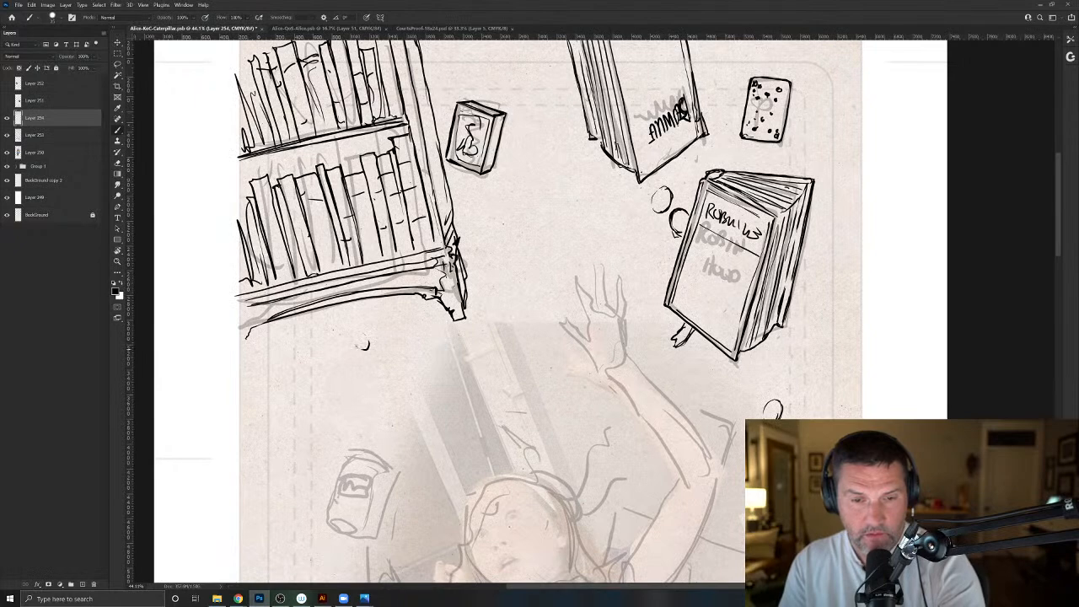
left_click_drag(325, 505, 354, 412)
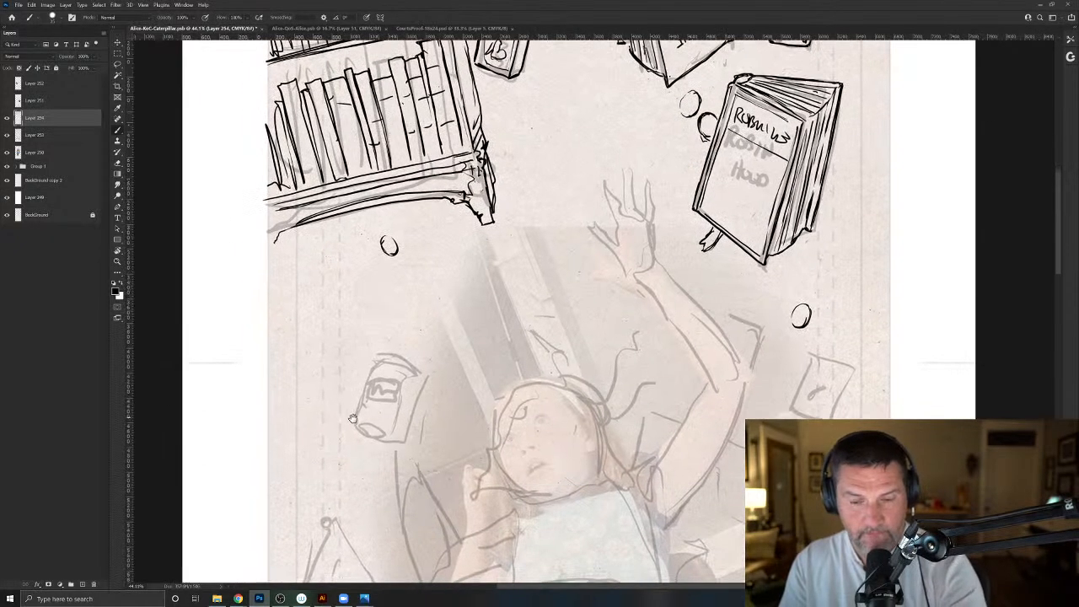
left_click_drag(450, 442, 425, 430)
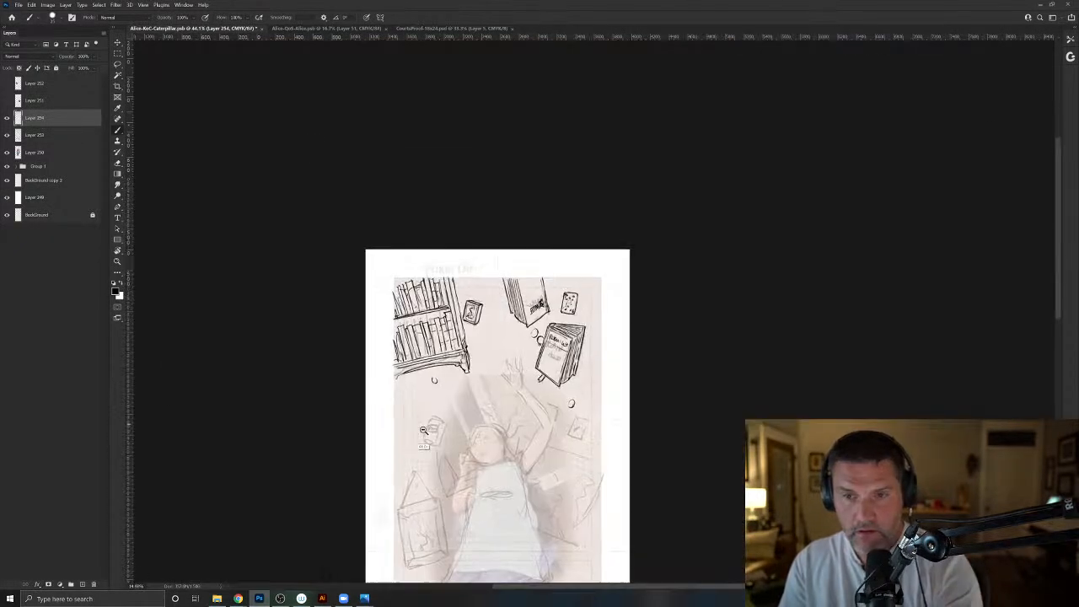
left_click_drag(433, 495, 444, 355)
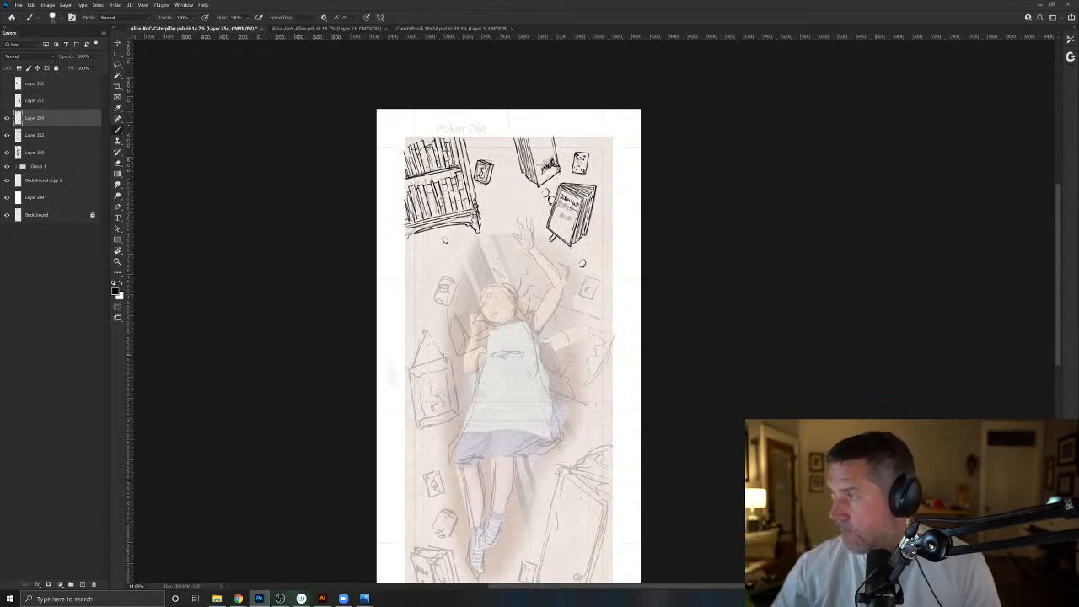
- Switch to File Explorer and open the 2021 folder of PRODUCT-SHOTS-MASTER in Dropbox
key("alt+Tab")
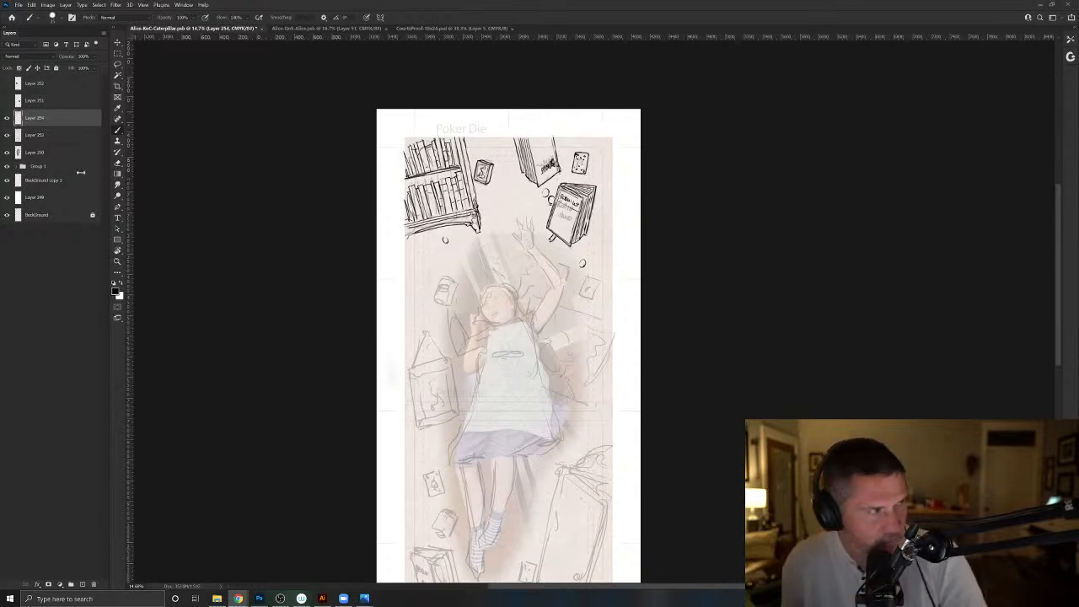
key("alt+Tab")
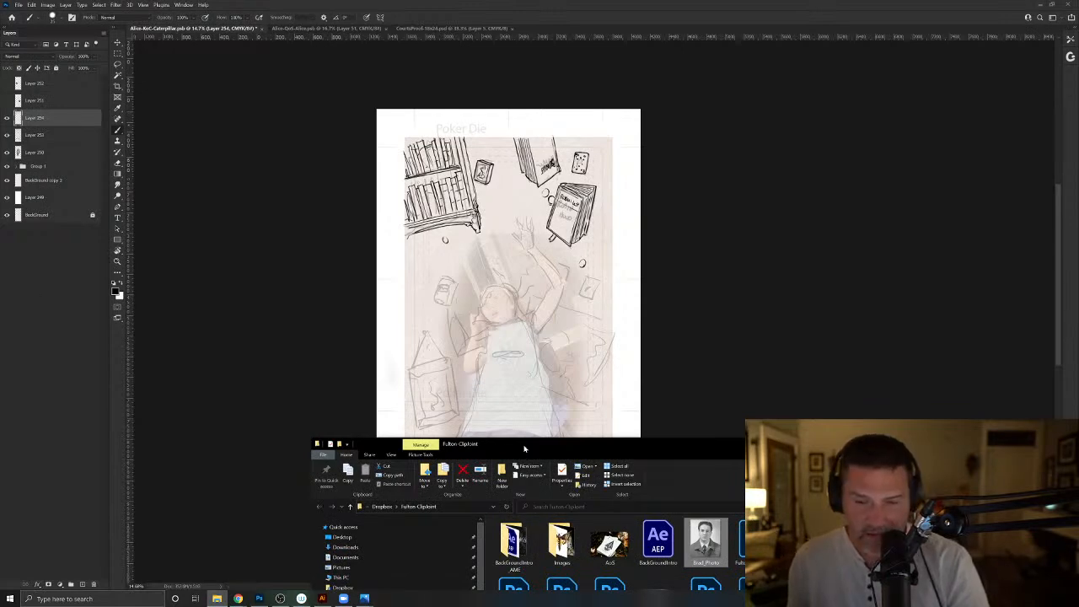
left_click_drag(532, 447, 518, 134)
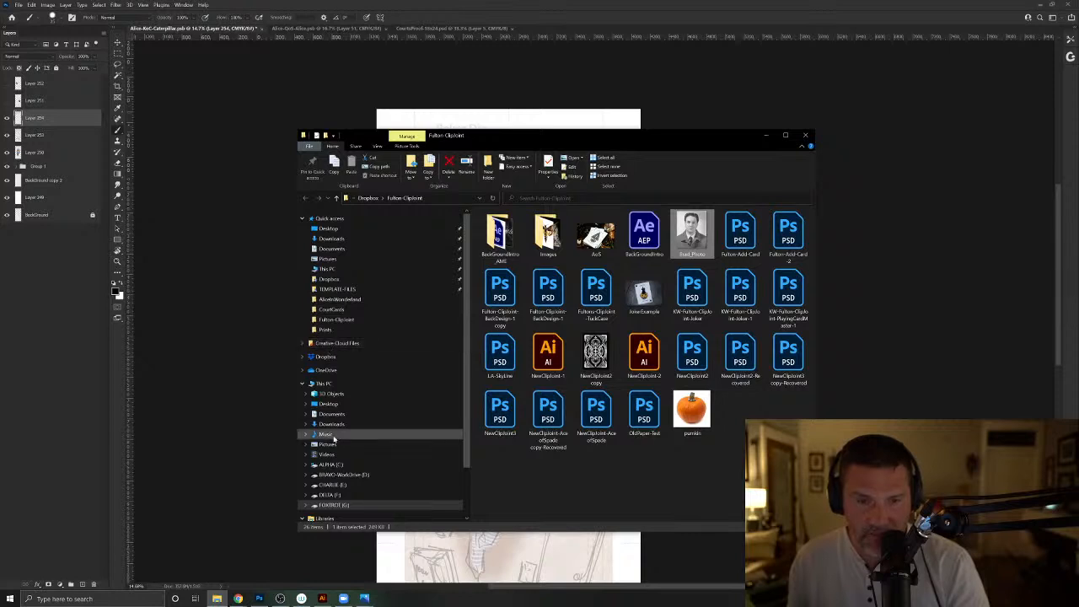
scroll(335, 494, "down", 1)
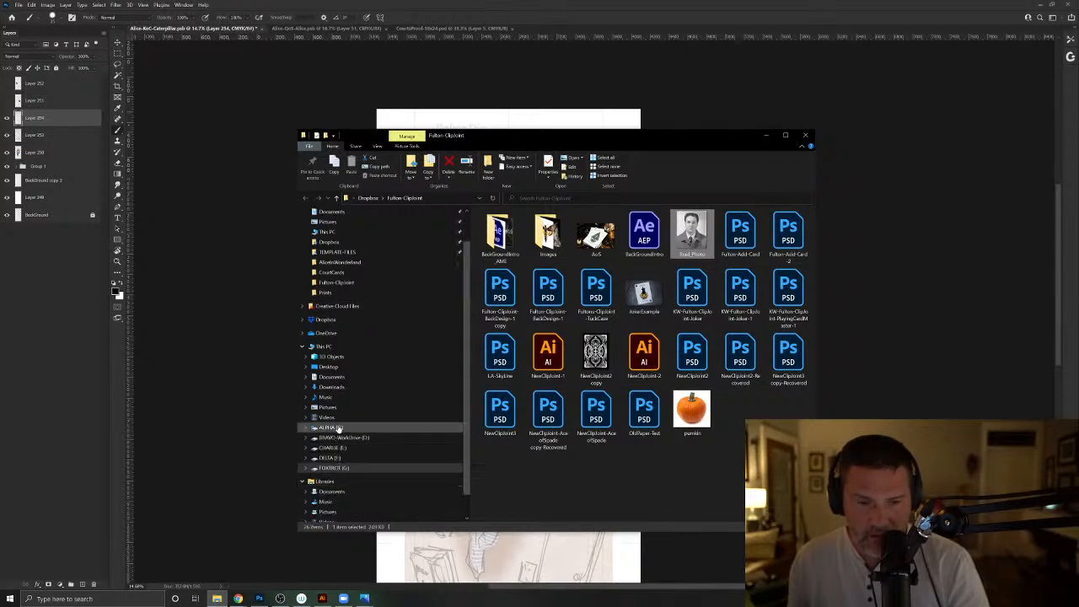
scroll(331, 390, "up", 2)
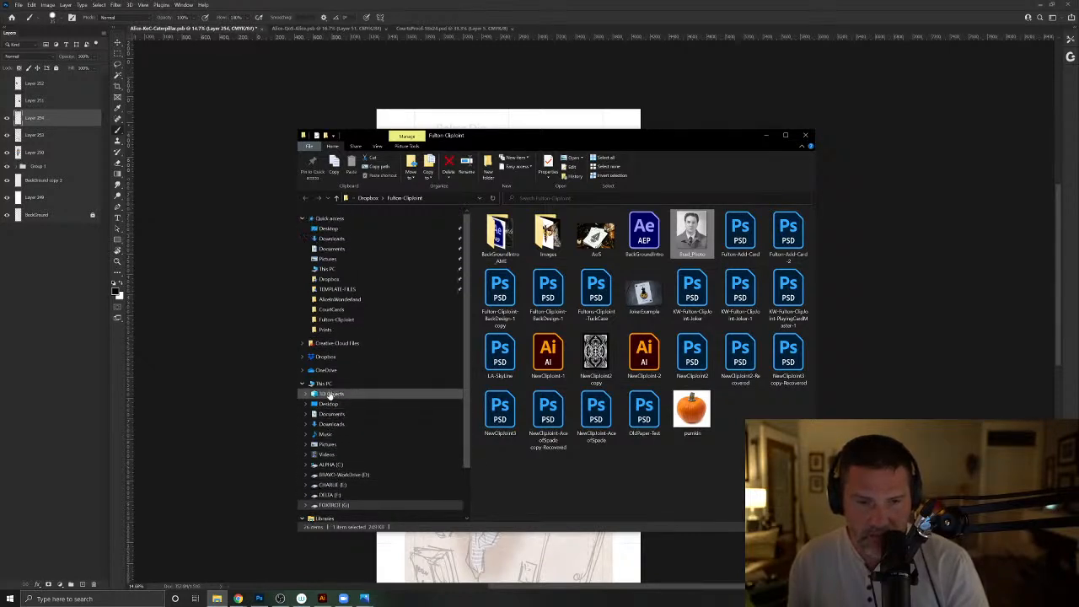
left_click(333, 281)
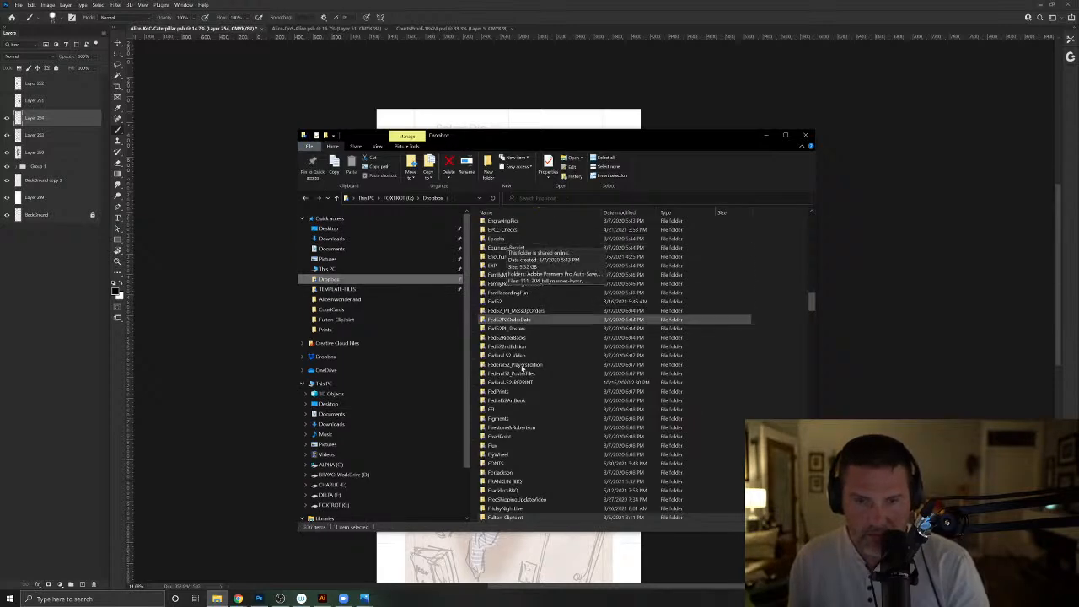
scroll(517, 426, "up", 5)
scroll(517, 426, "up", 20)
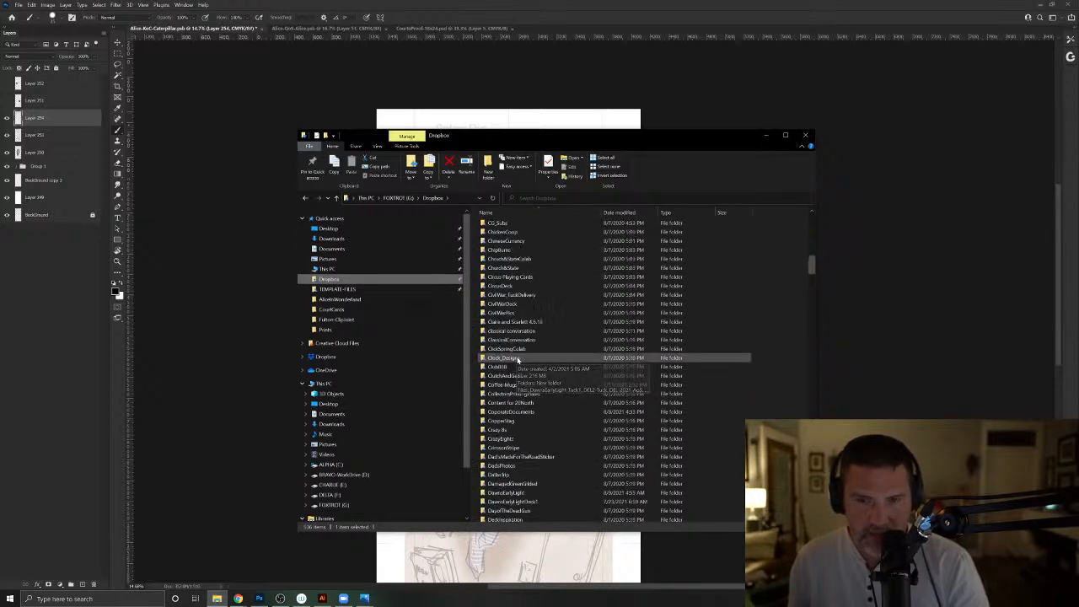
scroll(540, 312, "up", 5)
left_click_drag(811, 224, 812, 414)
double_click(519, 368)
double_click(505, 253)
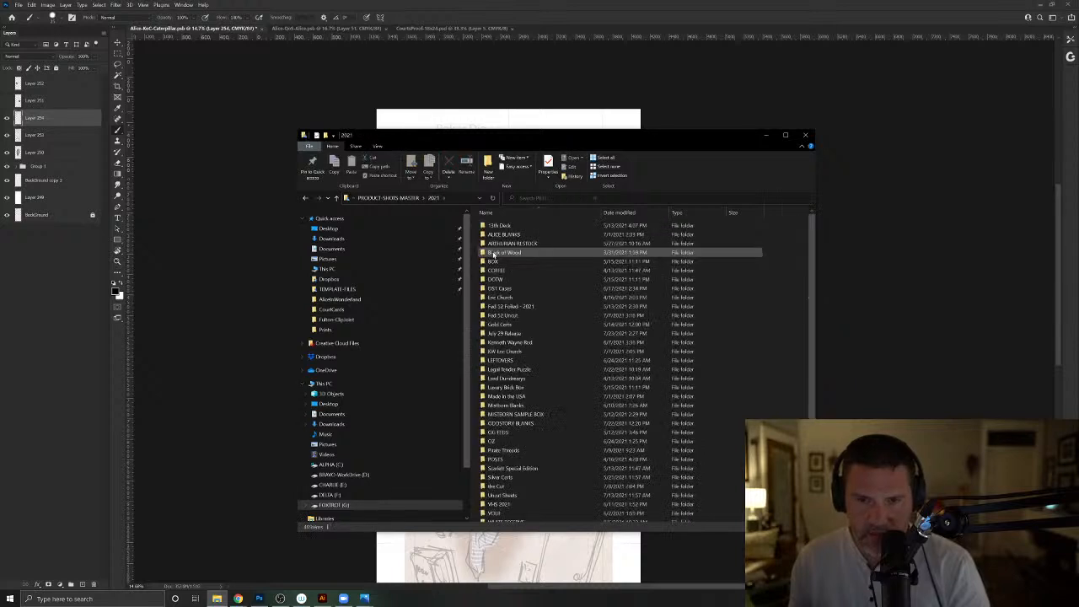
- Look through the photos in the MISTBORN SAMPLE BOX folder and return to the 2021 folder
left_click(504, 406)
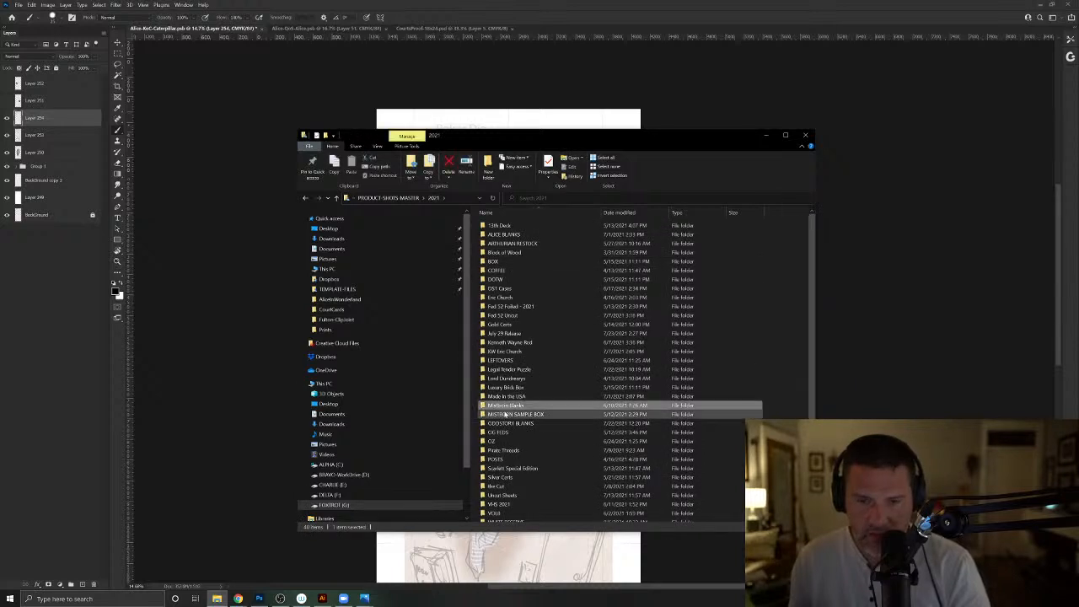
left_click(485, 415)
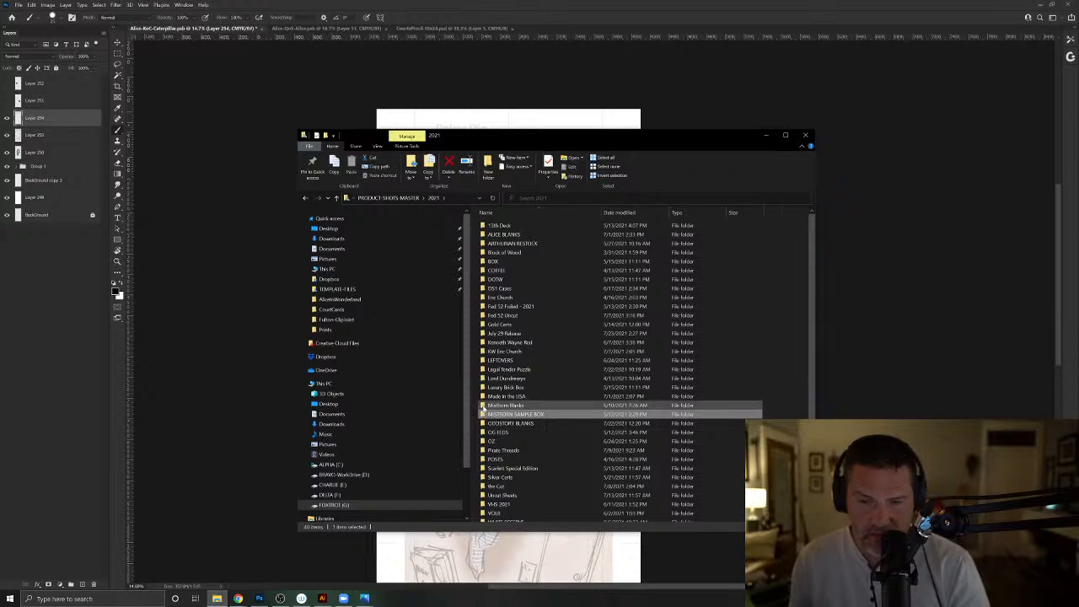
double_click(485, 415)
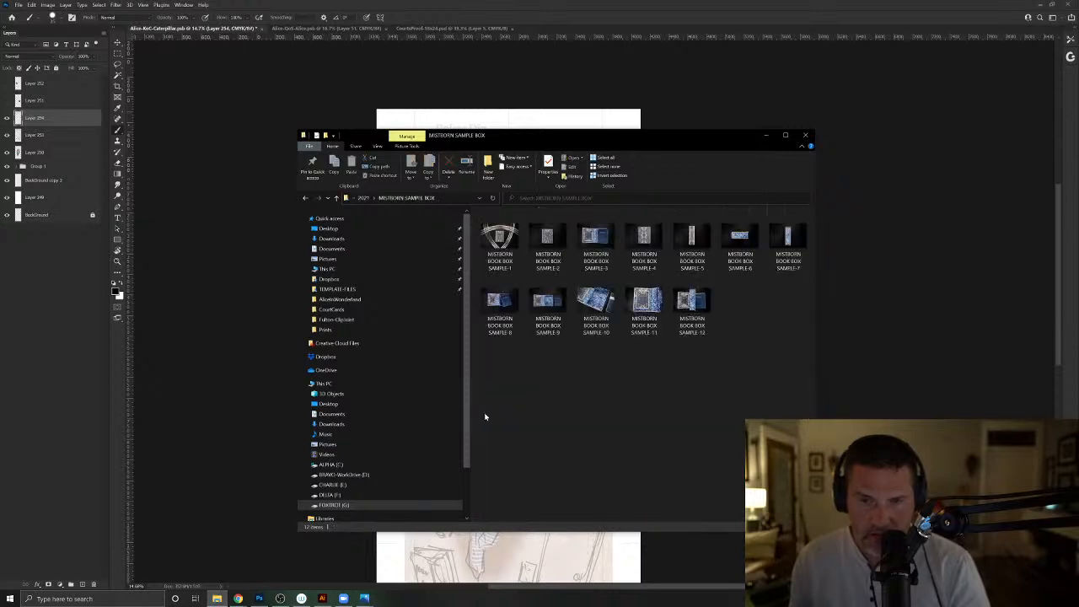
left_click(305, 198)
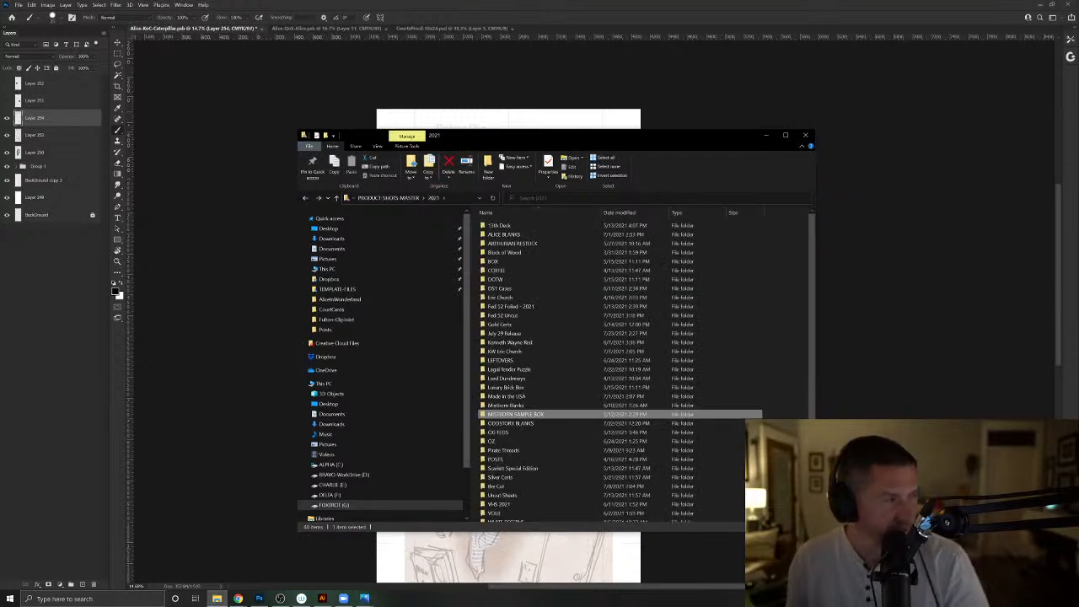
- Launch Slack and view the shared photo of the Jack of clubs card in a maximized window
key("super")
type("slack")
key("Return")
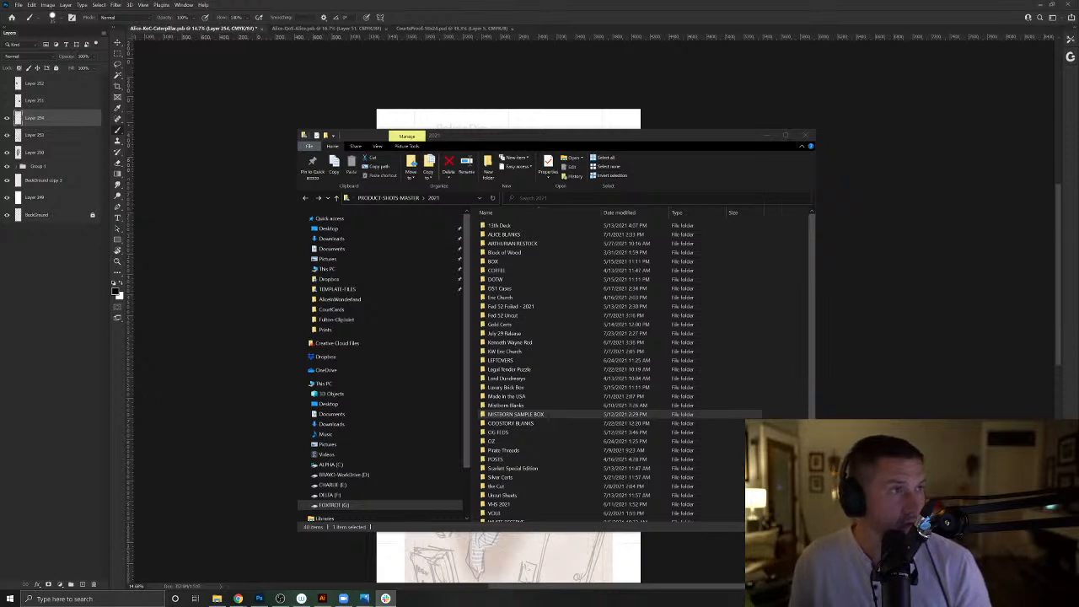
left_click_drag(0, 126, 528, 157)
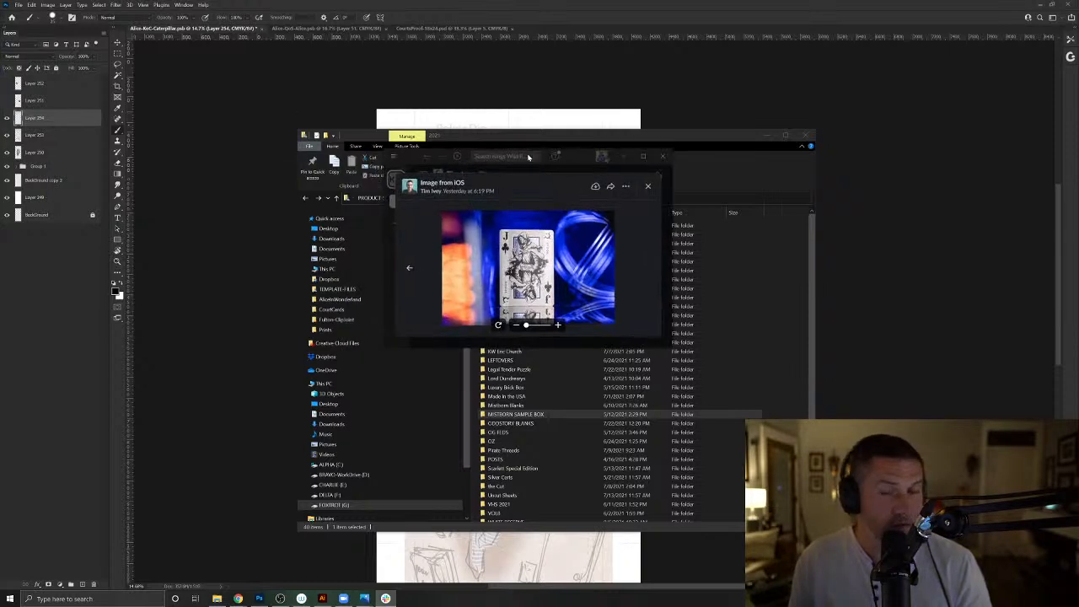
left_click(644, 156)
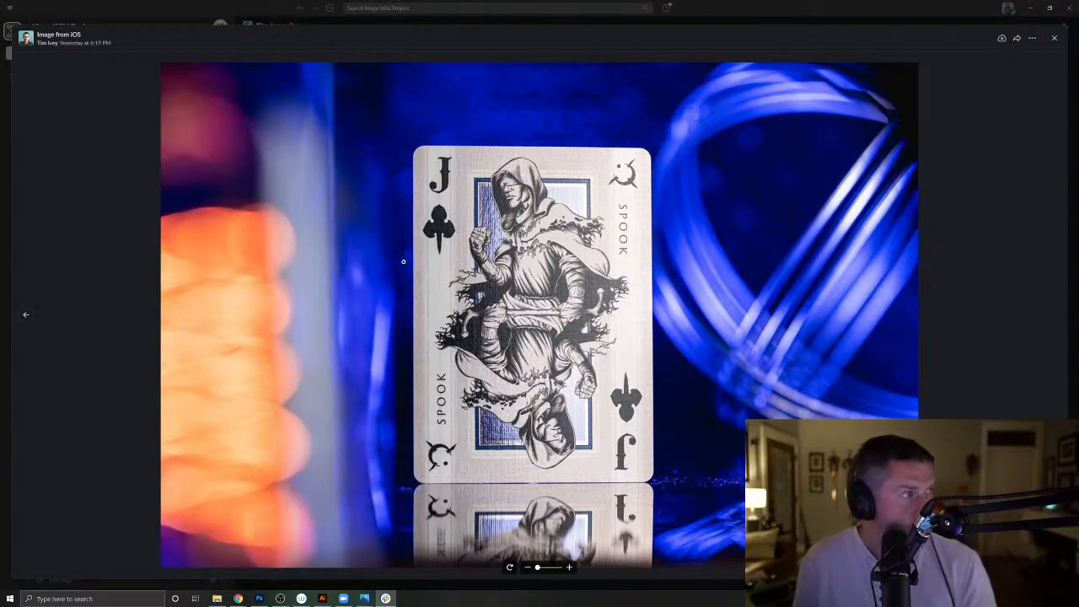
- Zoom in on the Spook card photo, and close the image and the Slack window
scroll(542, 253, "up", 1)
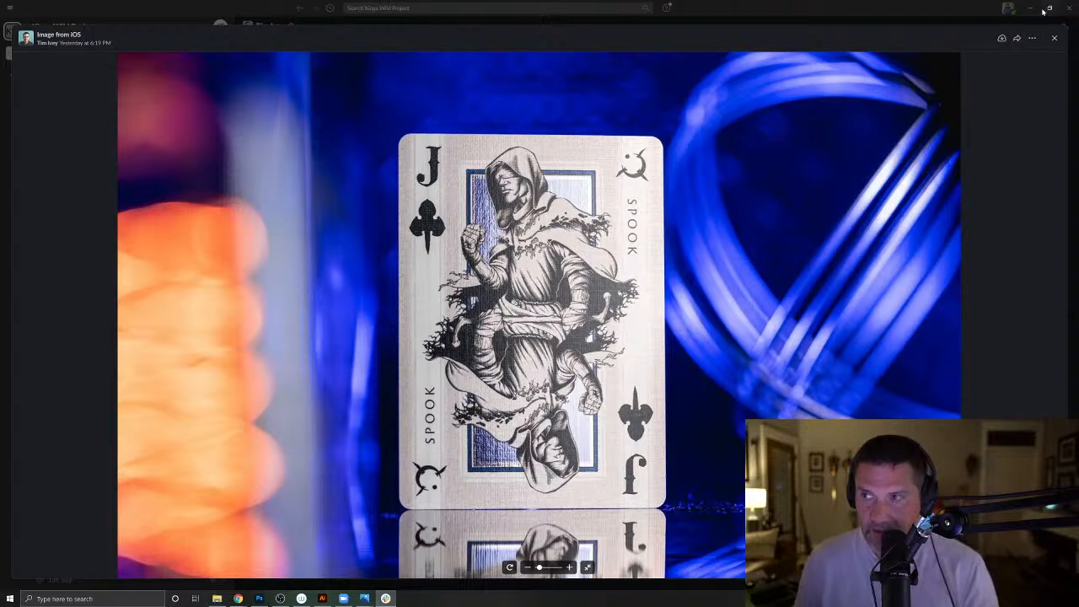
left_click(1055, 38)
left_click(1069, 8)
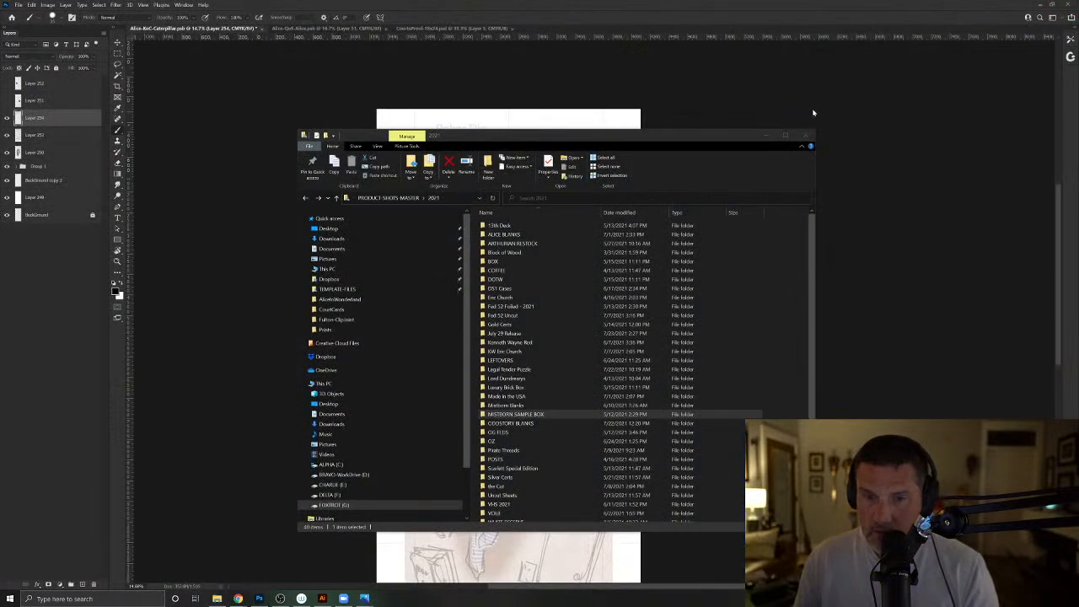
- Close the File Explorer window and ink the outer and inner rectangles of the hanging picture frame over the sketch
left_click(807, 136)
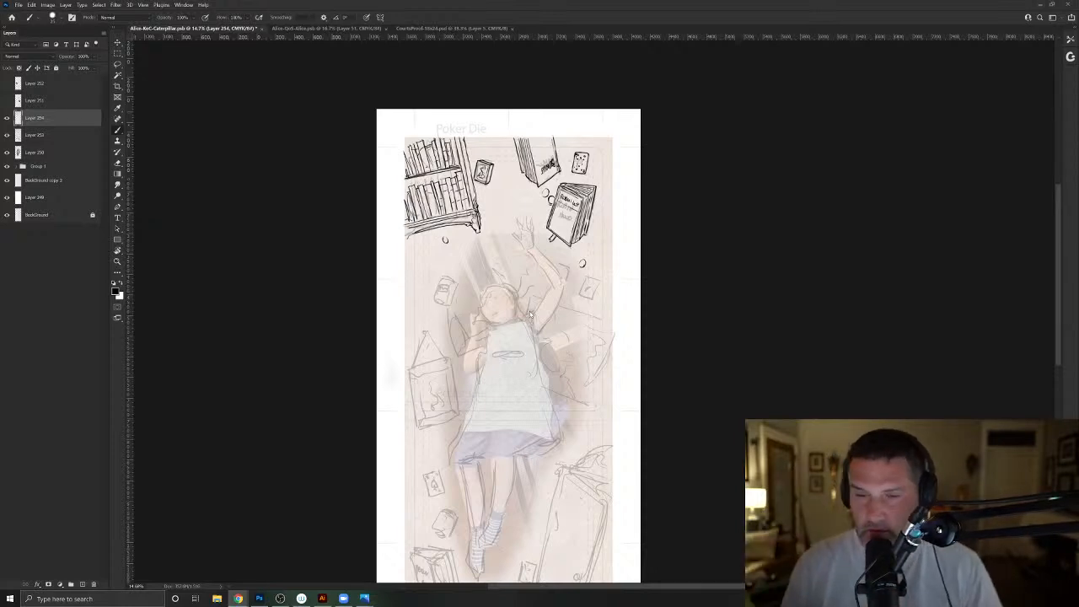
scroll(450, 371, "up", 5)
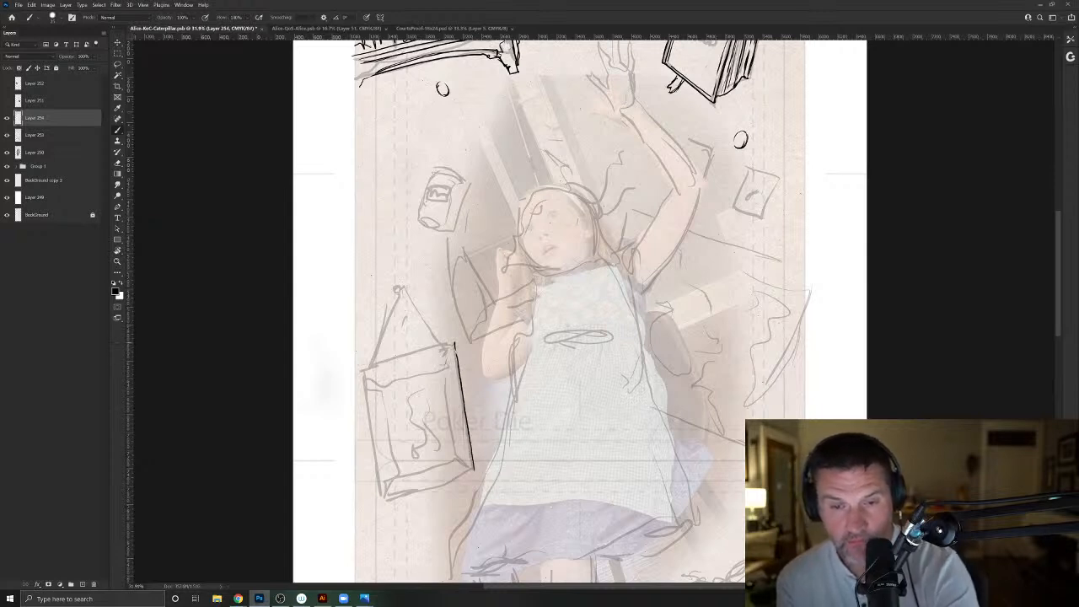
mouse_move(453, 343)
left_mouse_down()
mouse_move(359, 371)
mouse_move(381, 499)
left_mouse_up()
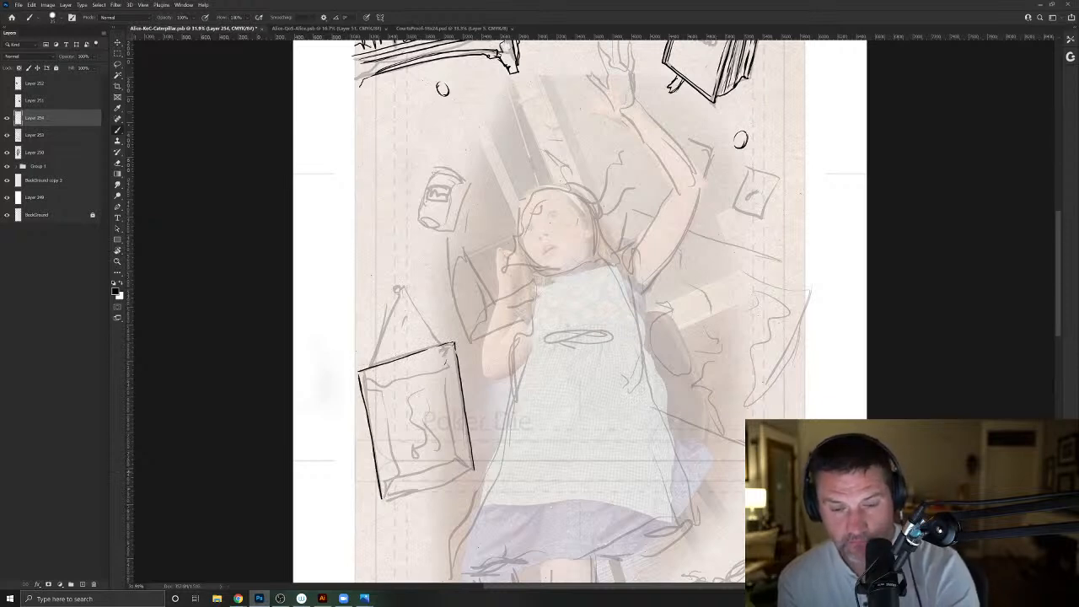
left_click_drag(465, 474, 395, 496)
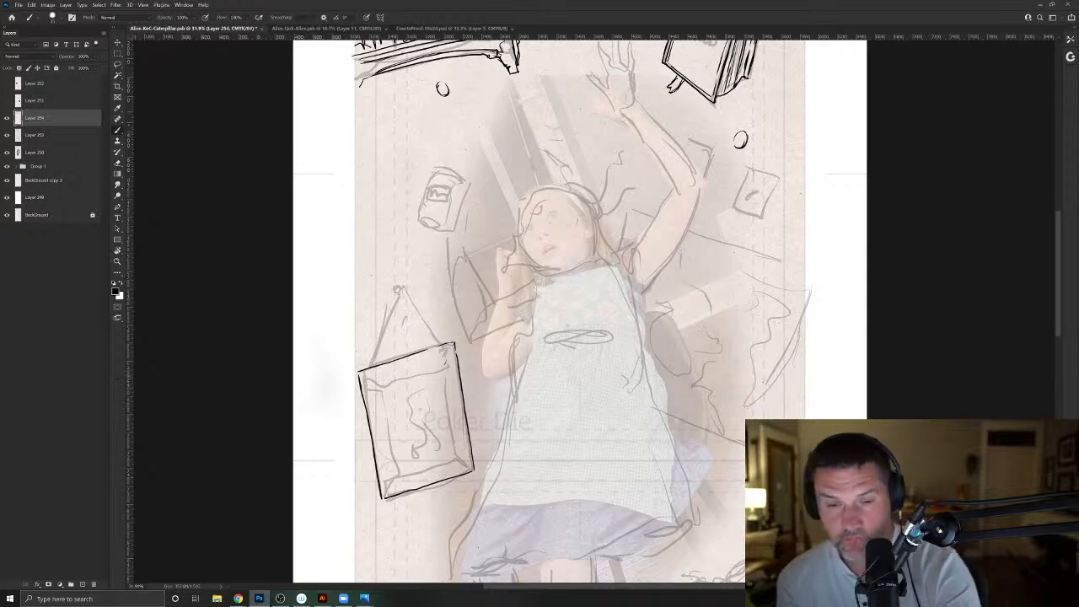
left_click_drag(441, 378, 453, 452)
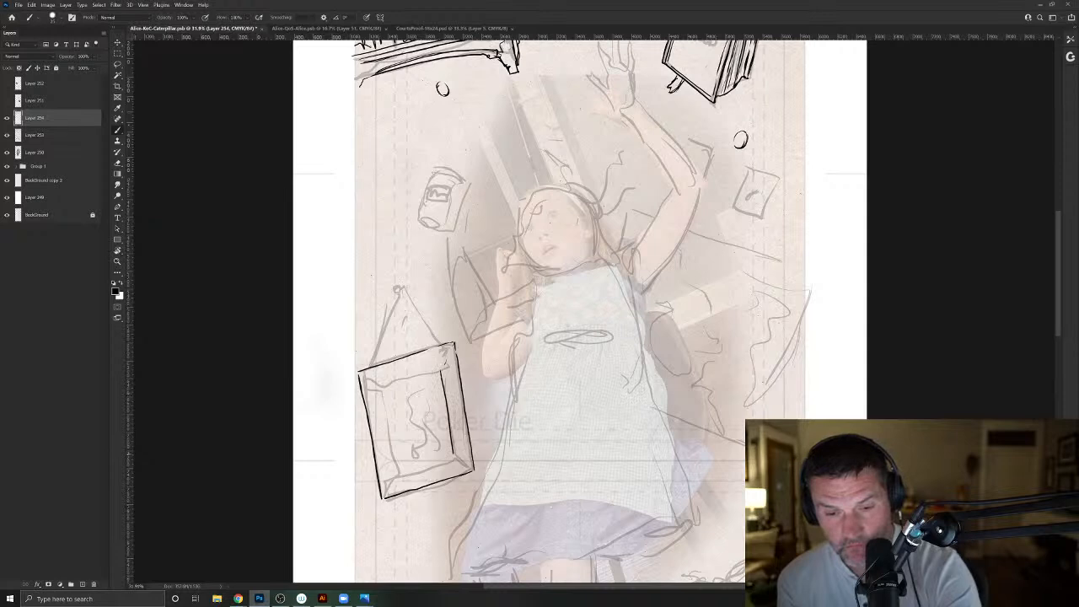
mouse_move(410, 377)
left_mouse_down()
mouse_move(384, 384)
mouse_move(396, 474)
mouse_move(440, 462)
left_mouse_up()
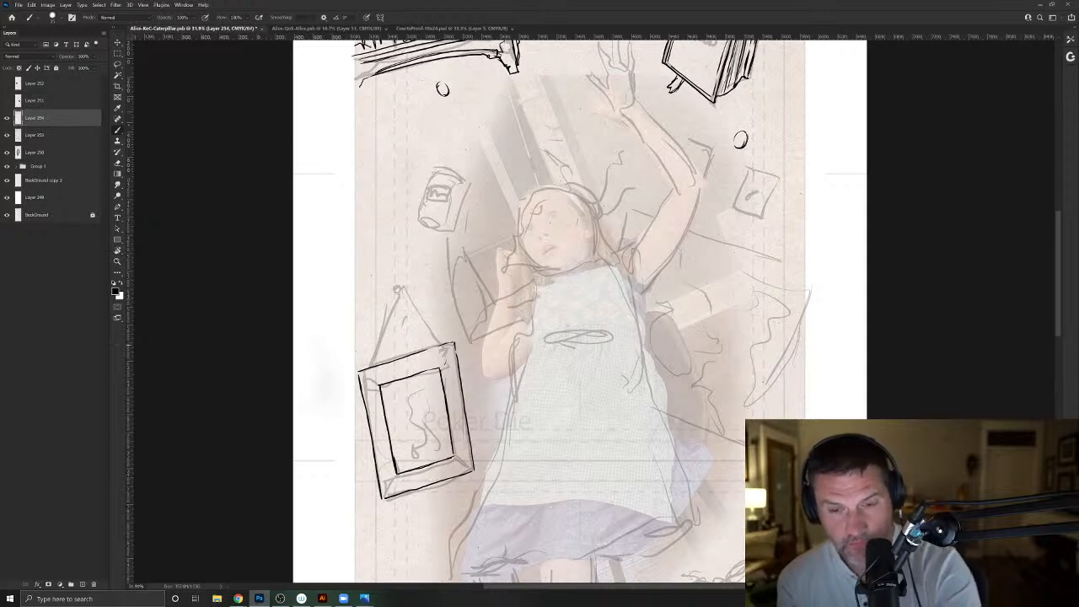
- Ink the picture frame's mitred corners, bevel lines and inner edge shading, plus its hanging wire and nail
left_click_drag(450, 353, 448, 371)
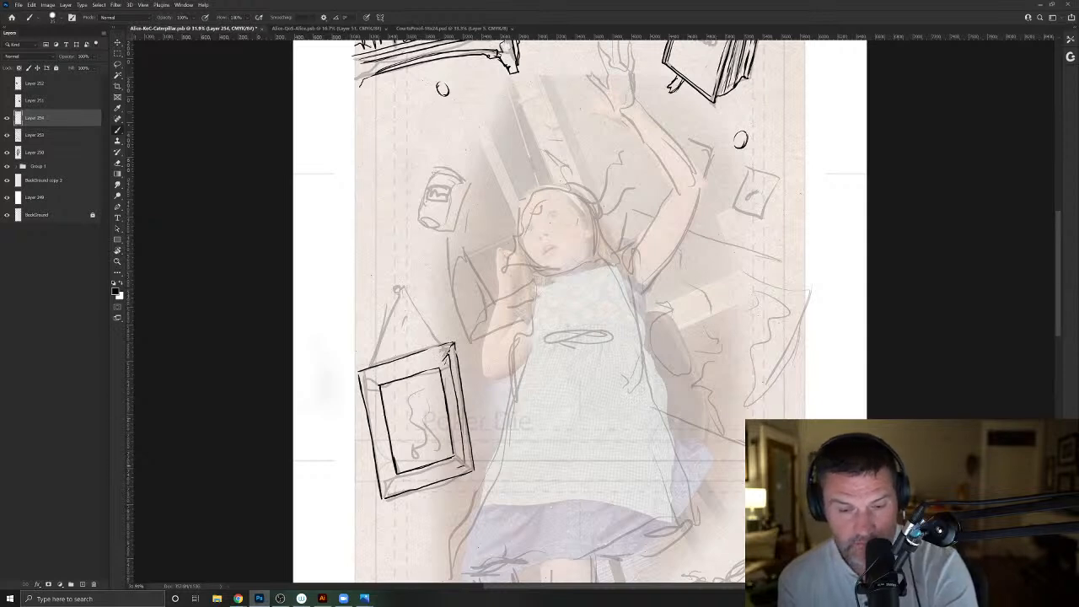
mouse_move(431, 477)
left_mouse_down()
mouse_move(394, 491)
mouse_move(371, 393)
mouse_move(447, 355)
mouse_move(451, 440)
left_mouse_up()
left_click_drag(435, 371, 385, 386)
mouse_move(390, 427)
left_mouse_down()
mouse_move(397, 471)
mouse_move(444, 457)
left_mouse_up()
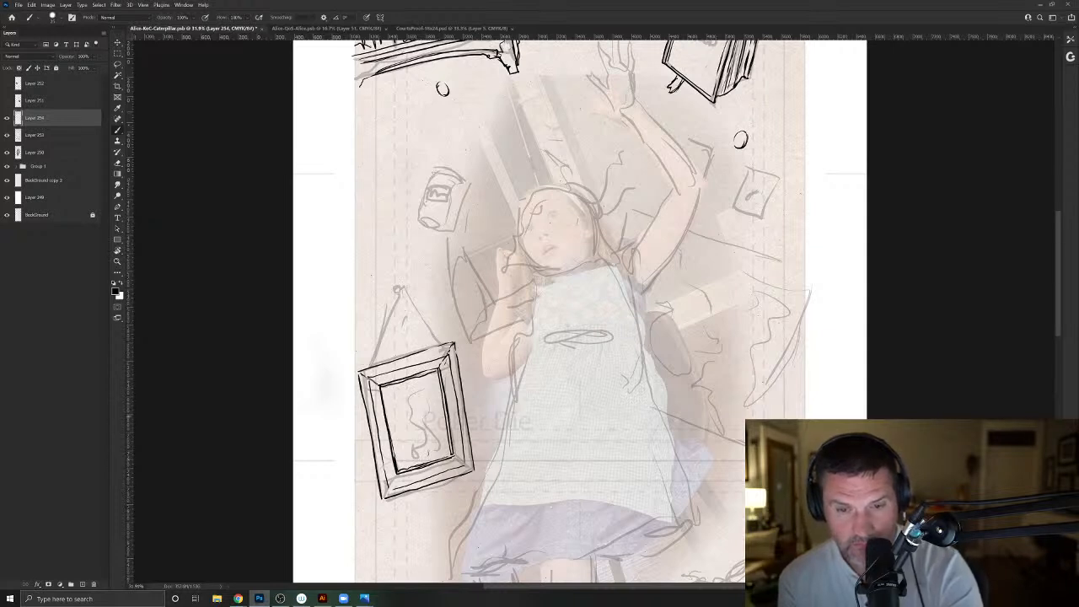
mouse_move(433, 333)
left_mouse_down()
mouse_move(409, 301)
mouse_move(437, 337)
left_mouse_up()
mouse_move(401, 290)
left_mouse_down()
mouse_move(371, 362)
mouse_move(401, 290)
left_mouse_up()
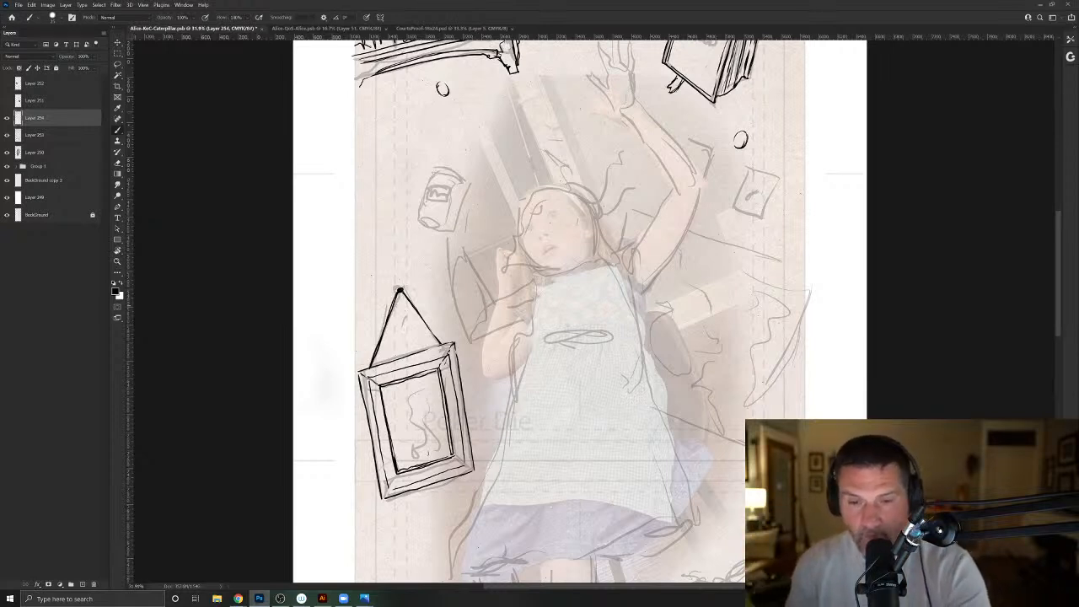
mouse_move(448, 433)
left_mouse_down()
mouse_move(452, 454)
mouse_move(399, 472)
left_mouse_up()
mouse_move(388, 412)
left_mouse_down()
mouse_move(394, 442)
mouse_move(381, 387)
mouse_move(433, 349)
mouse_move(455, 389)
mouse_move(466, 461)
mouse_move(400, 485)
left_mouse_up()
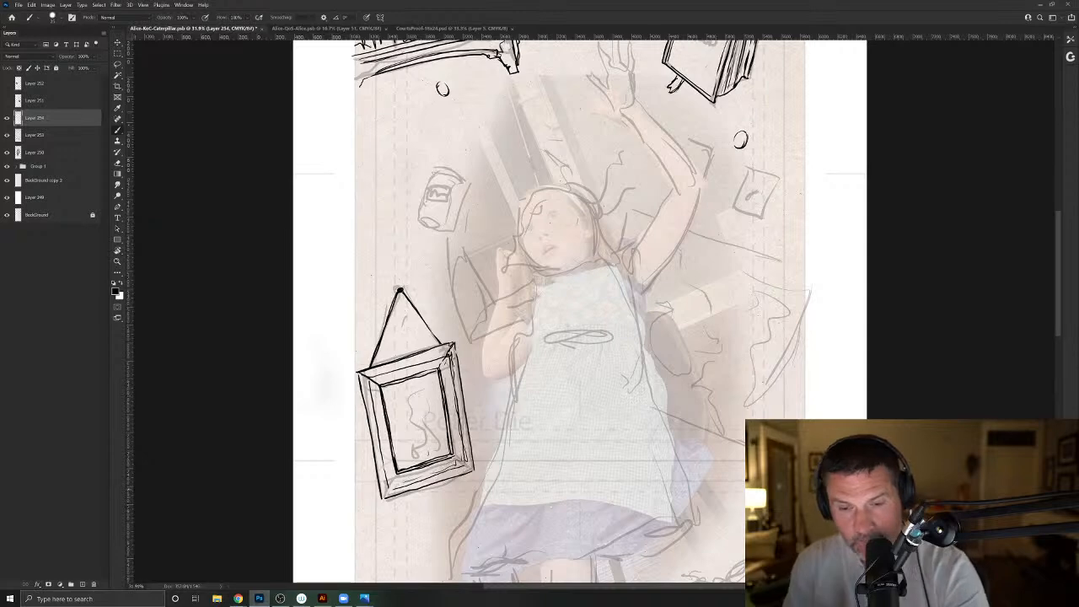
- Ink the outline of the ace of spades card falling below the picture frame
mouse_move(549, 486)
left_mouse_down()
mouse_move(432, 364)
mouse_move(487, 262)
mouse_move(529, 214)
left_mouse_up()
left_click_drag(320, 537, 378, 498)
mouse_move(453, 291)
left_mouse_down()
mouse_move(462, 325)
mouse_move(420, 323)
left_mouse_up()
left_click_drag(423, 293, 419, 313)
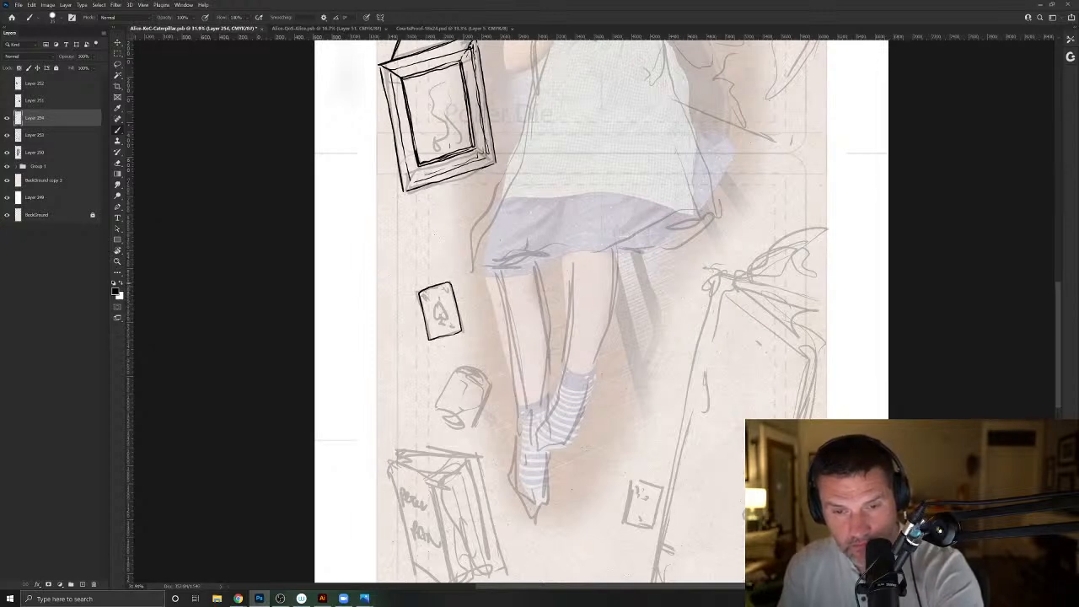
- Ink the jar below the ace of spades card, drawing its sides, shoulder, base curve and ridged lid
mouse_move(459, 371)
left_mouse_down()
mouse_move(488, 388)
mouse_move(474, 425)
left_mouse_up()
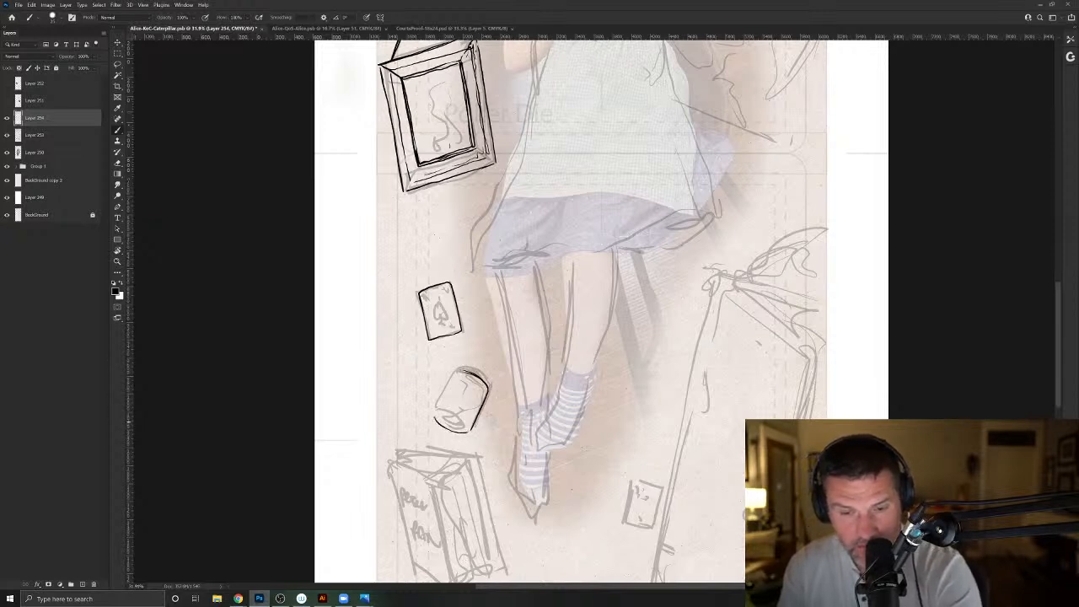
mouse_move(452, 375)
left_mouse_down()
mouse_move(435, 411)
mouse_move(440, 392)
left_mouse_up()
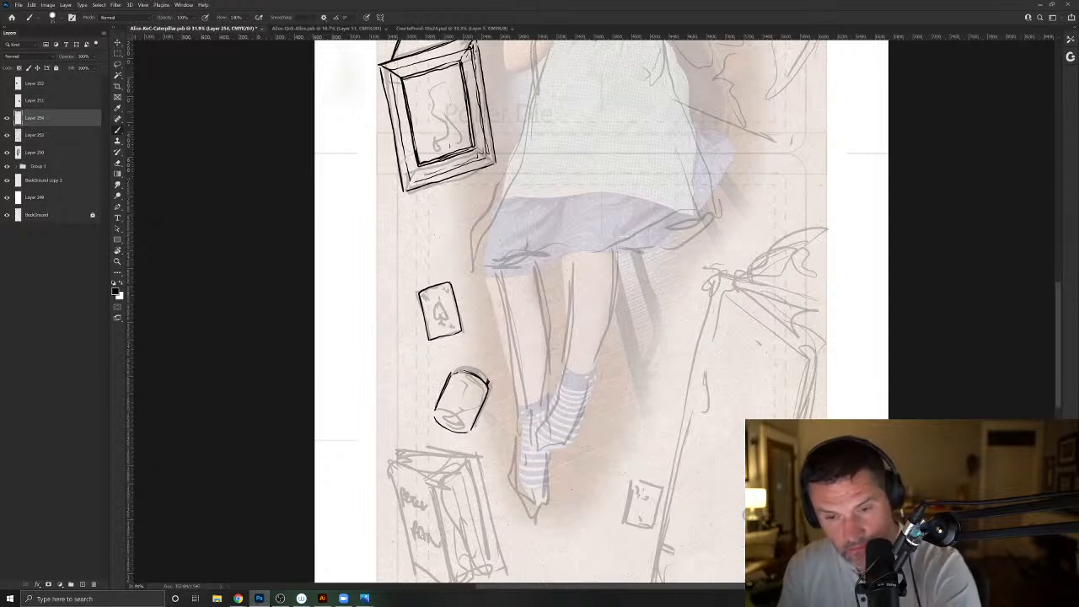
mouse_move(475, 366)
left_mouse_down()
mouse_move(490, 374)
mouse_move(461, 365)
left_mouse_up()
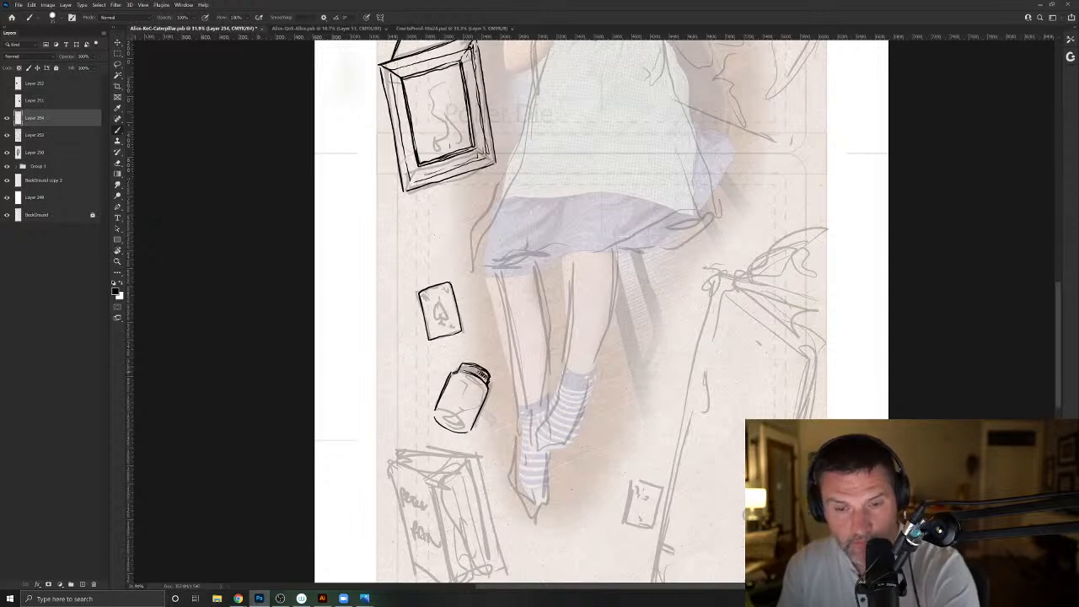
mouse_move(484, 393)
left_mouse_down()
mouse_move(469, 380)
mouse_move(475, 412)
left_mouse_up()
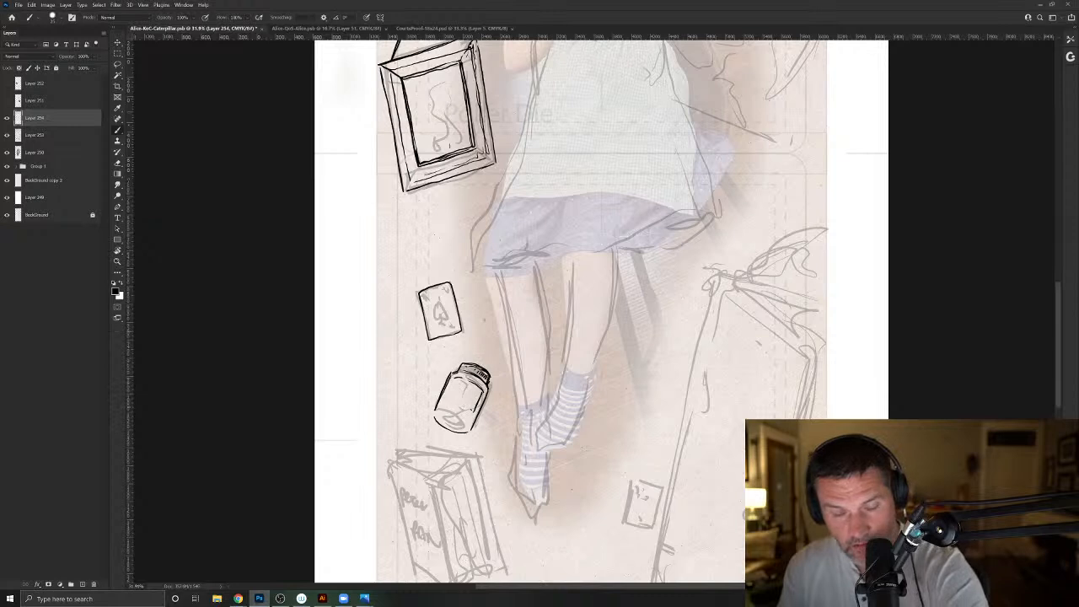
- Clean up the jar's shoulder with the Eraser, and ink its label, base ellipse and side shading with the Brush
key("e")
mouse_move(455, 379)
left_mouse_down()
mouse_move(466, 378)
mouse_move(477, 411)
mouse_move(483, 392)
left_mouse_up()
key("b")
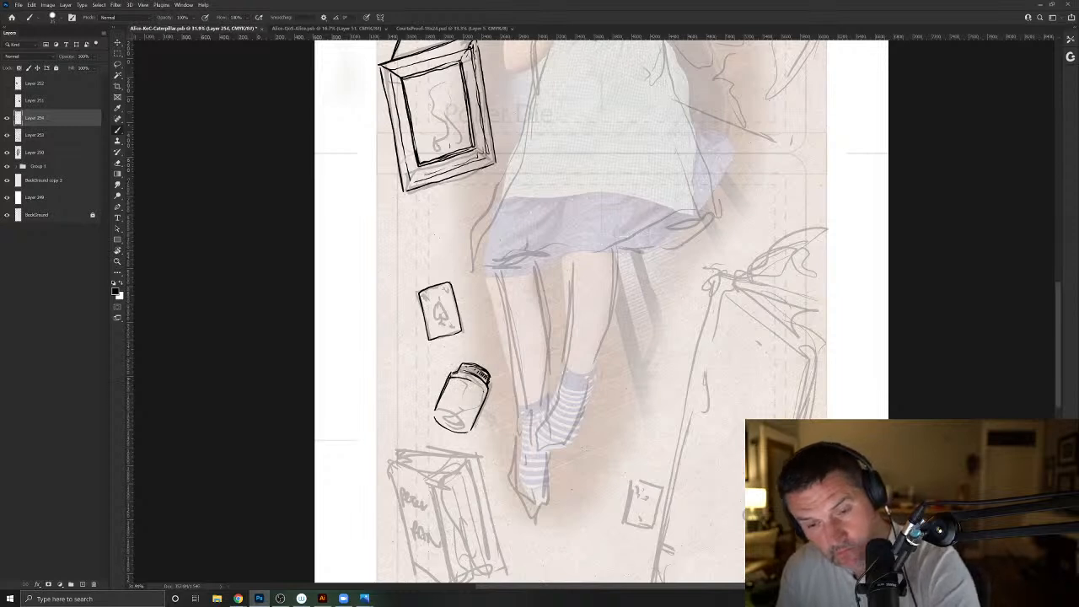
left_click_drag(470, 384, 464, 422)
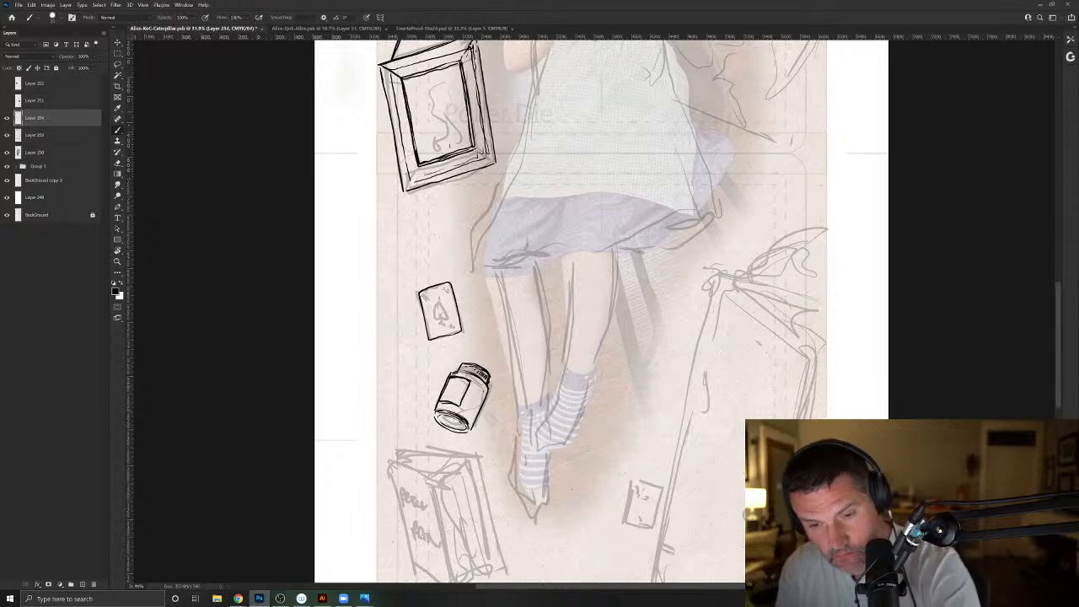
left_click_drag(488, 384, 474, 428)
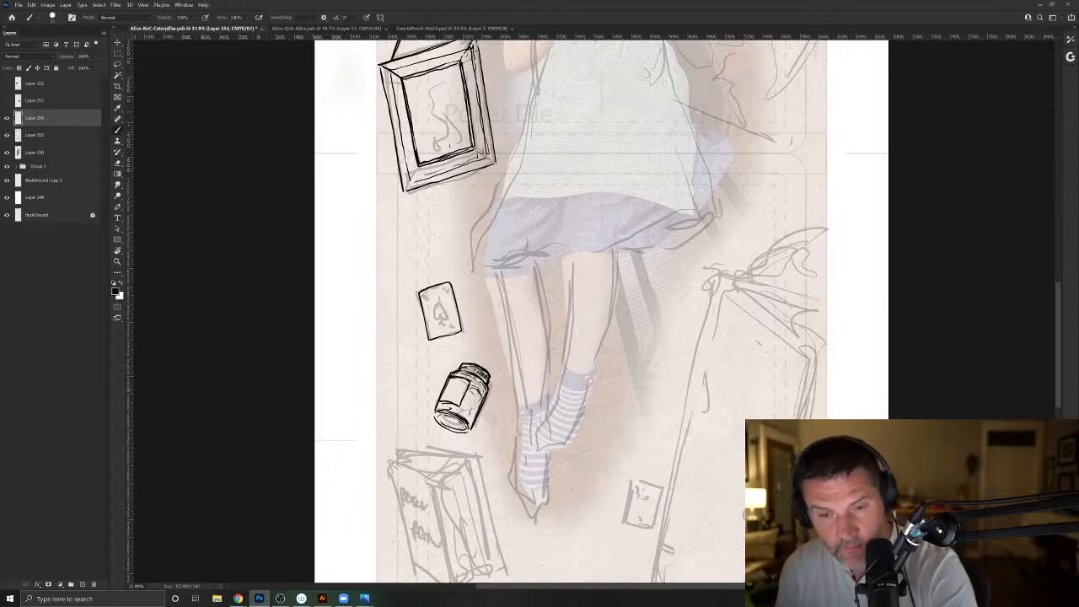
- Ink the front cover, spine top and back cover edges of the falling book below the jar
left_click_drag(415, 540, 432, 445)
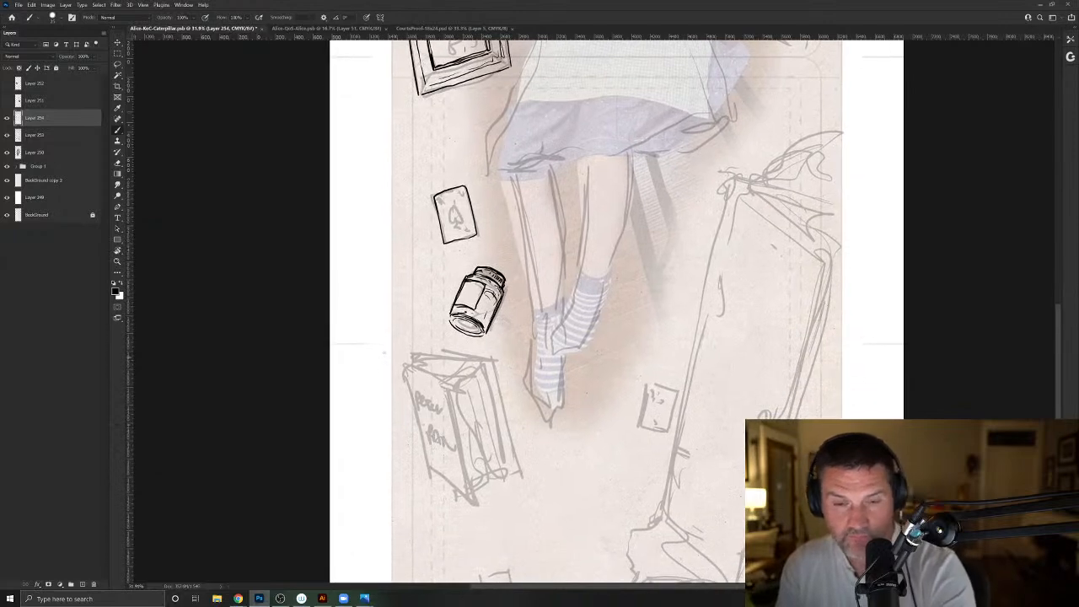
mouse_move(411, 365)
left_mouse_down()
mouse_move(451, 392)
mouse_move(477, 510)
mouse_move(435, 478)
mouse_move(406, 368)
mouse_move(415, 356)
mouse_move(496, 361)
mouse_move(472, 358)
mouse_move(514, 476)
left_mouse_up()
left_click_drag(503, 412, 513, 466)
mouse_move(423, 359)
left_mouse_down()
mouse_move(479, 365)
mouse_move(413, 367)
left_mouse_up()
left_click_drag(484, 365, 505, 458)
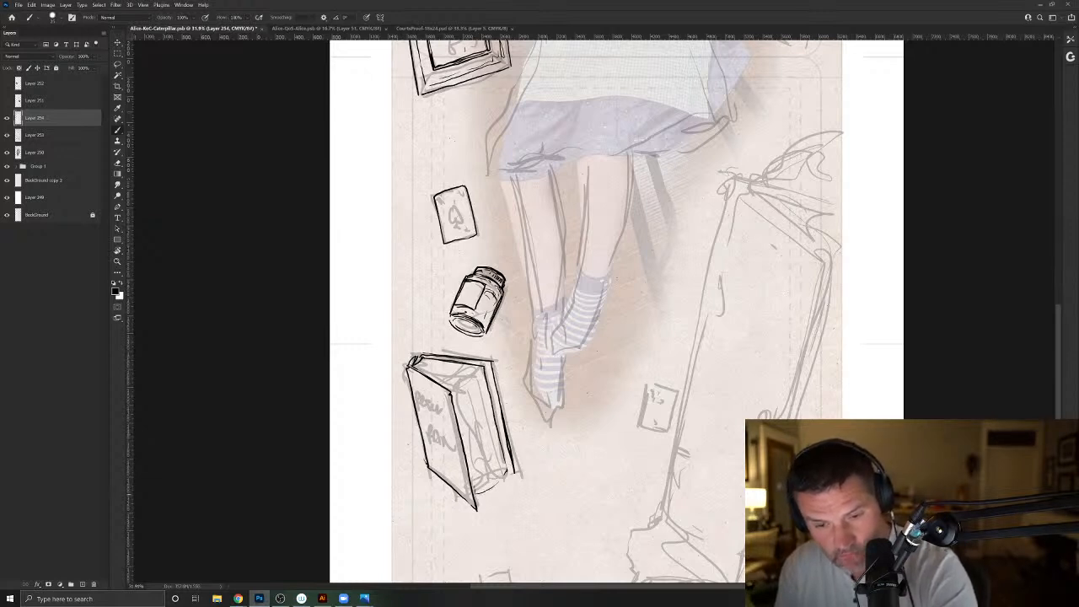
- Ink the page lines between the falling book's covers and scribble the title marks on its front
mouse_move(460, 387)
left_mouse_down()
mouse_move(482, 368)
mouse_move(421, 362)
mouse_move(485, 412)
mouse_move(498, 474)
left_mouse_up()
mouse_move(474, 383)
left_mouse_down()
mouse_move(498, 478)
mouse_move(484, 471)
left_mouse_up()
mouse_move(463, 393)
left_mouse_down()
mouse_move(480, 491)
mouse_move(506, 469)
left_mouse_up()
mouse_move(504, 468)
left_mouse_down()
mouse_move(513, 472)
mouse_move(481, 372)
left_mouse_up()
mouse_move(415, 387)
left_mouse_down()
mouse_move(441, 403)
mouse_move(443, 434)
left_mouse_up()
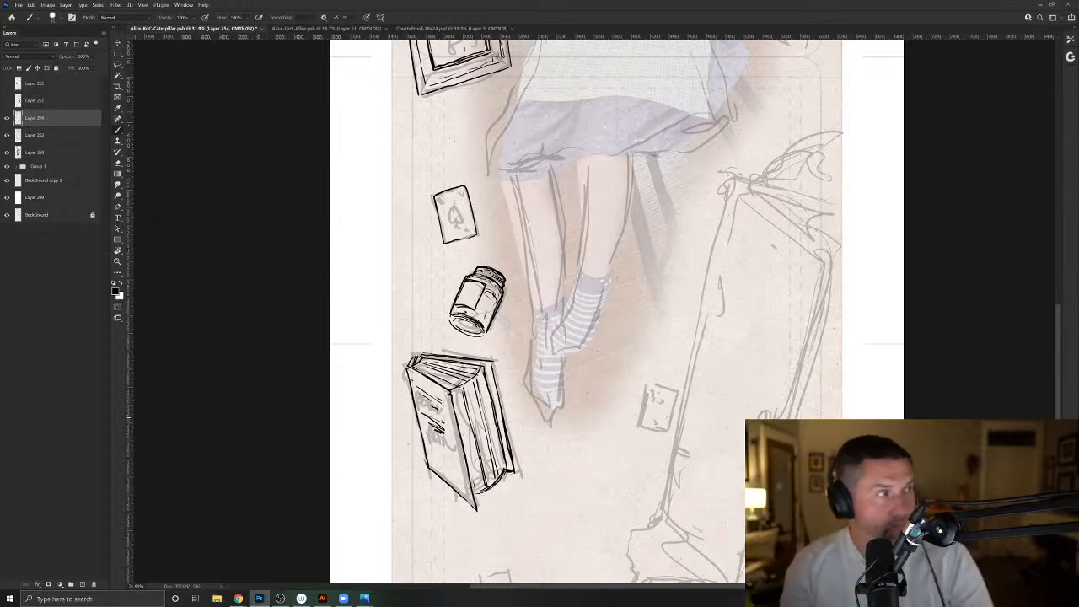
- Ink the small card at the bottom of the artwork, and the card and small oval beside the cupboard
left_click_drag(445, 537, 433, 436)
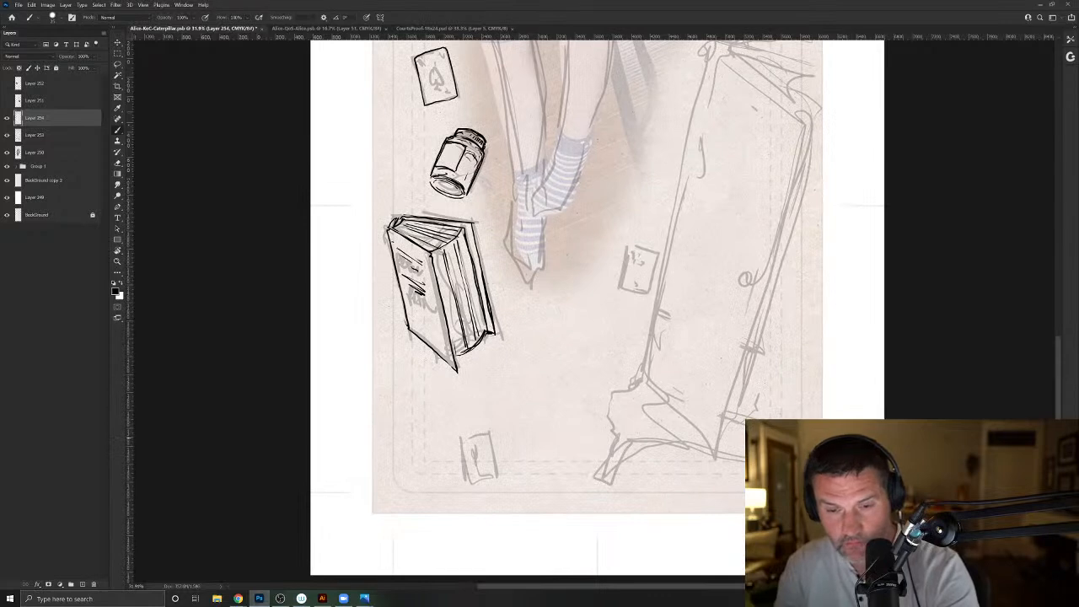
mouse_move(490, 432)
left_mouse_down()
mouse_move(459, 437)
mouse_move(467, 484)
mouse_move(490, 478)
left_mouse_up()
left_click_drag(580, 388, 476, 551)
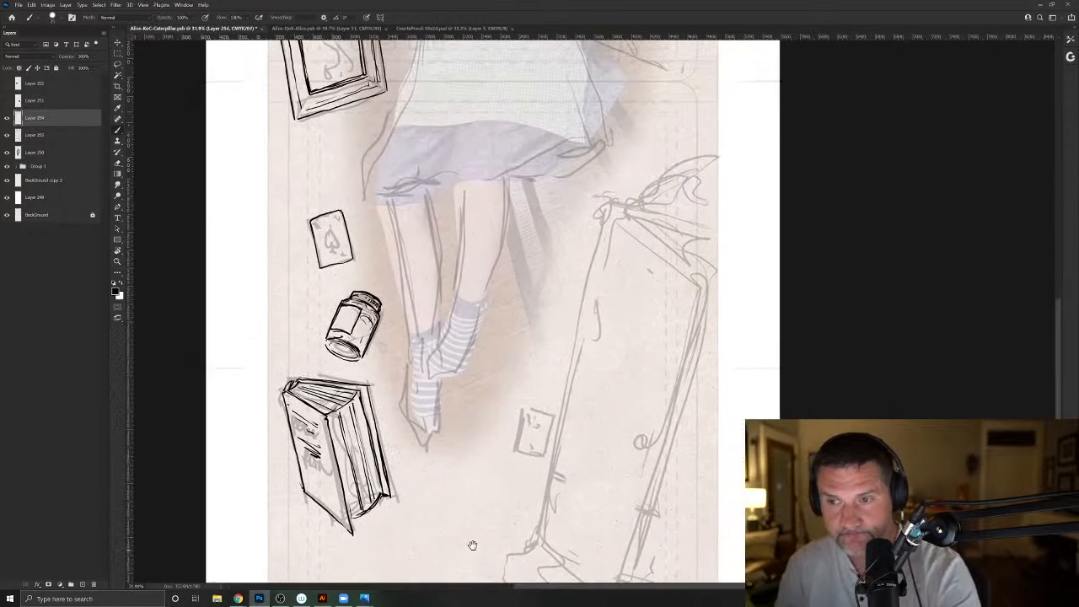
mouse_move(523, 408)
left_mouse_down()
mouse_move(515, 448)
mouse_move(532, 405)
left_mouse_up()
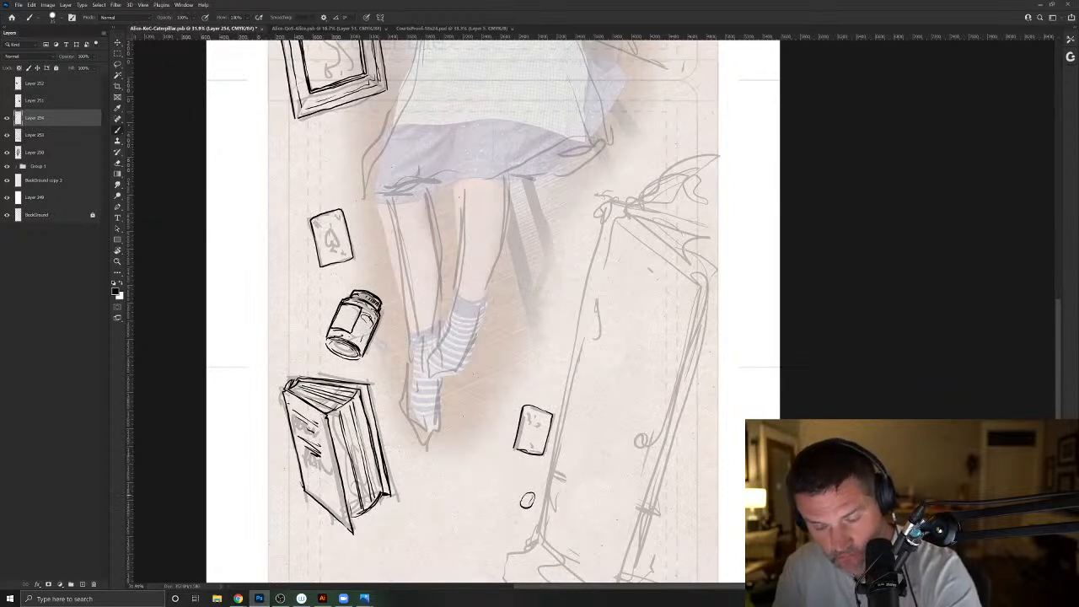
- Ink a line along the top edge of the sketched falling cupboard
left_click_drag(509, 404, 437, 543)
left_click_drag(548, 340, 634, 362)
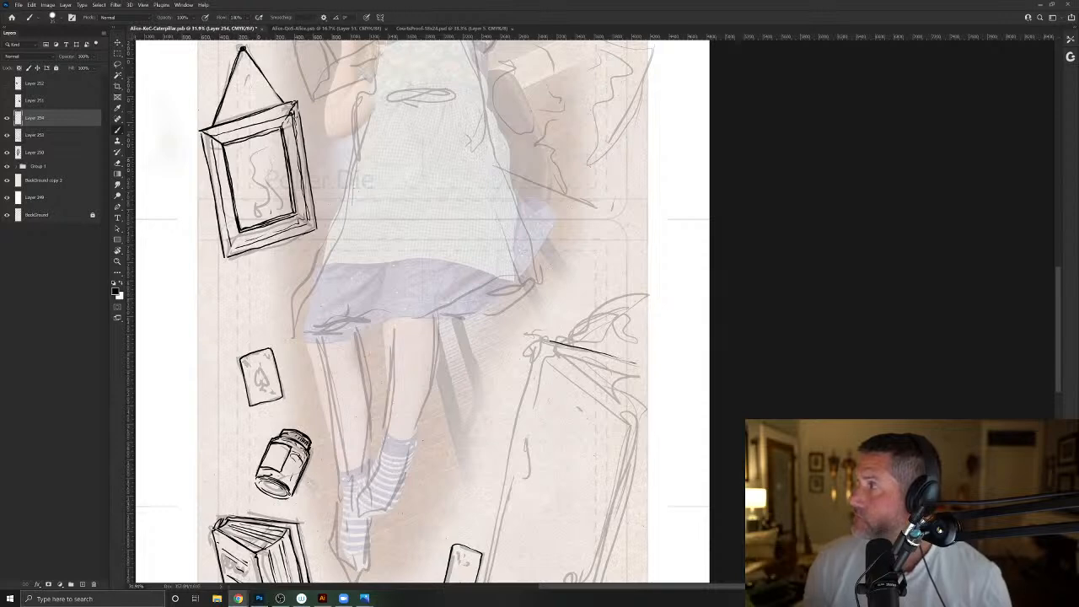
- Switch to Chrome and search Google for "victorian cupboard"
left_click(237, 598)
left_click(629, 290)
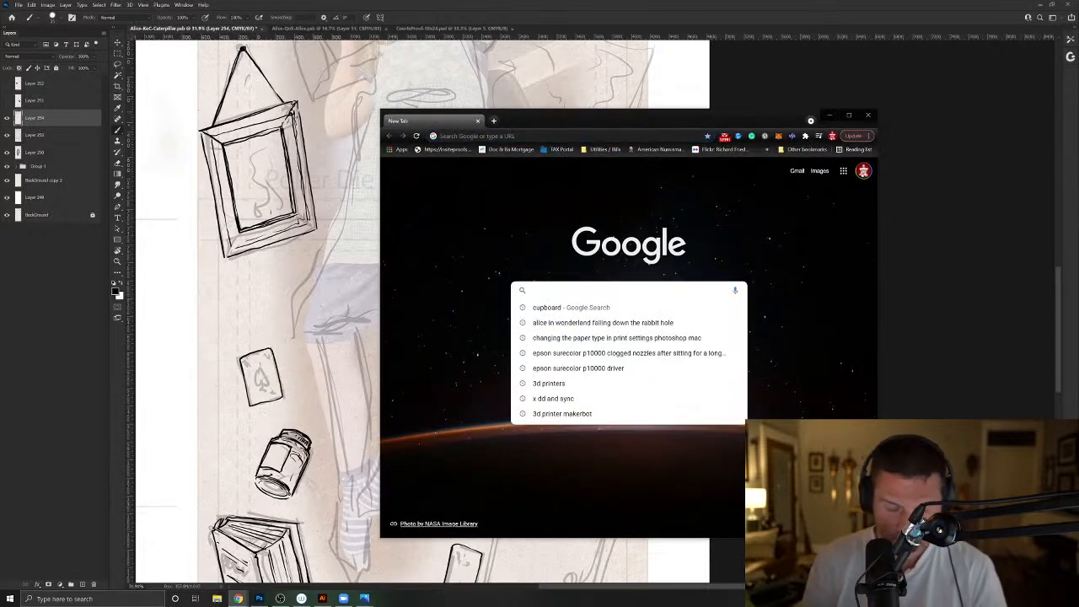
type("victorian")
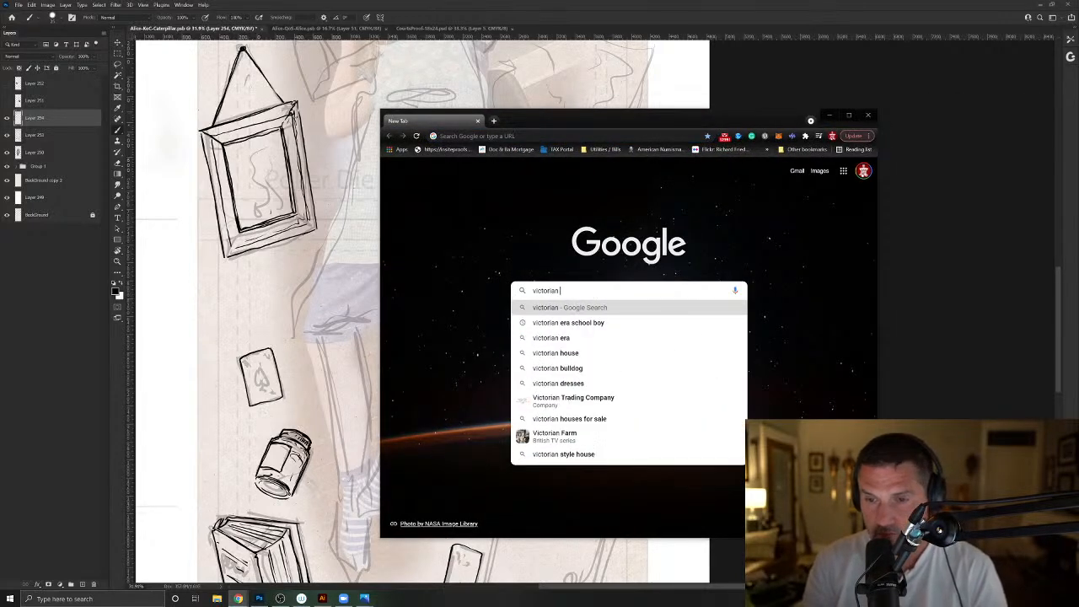
type(" cupboard")
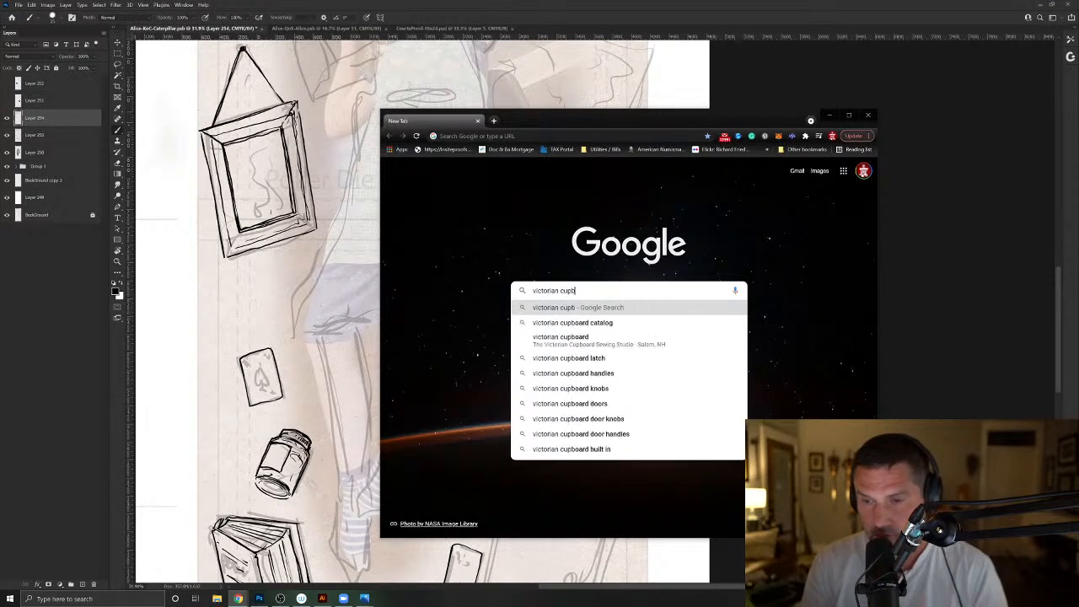
key("BackSpace")
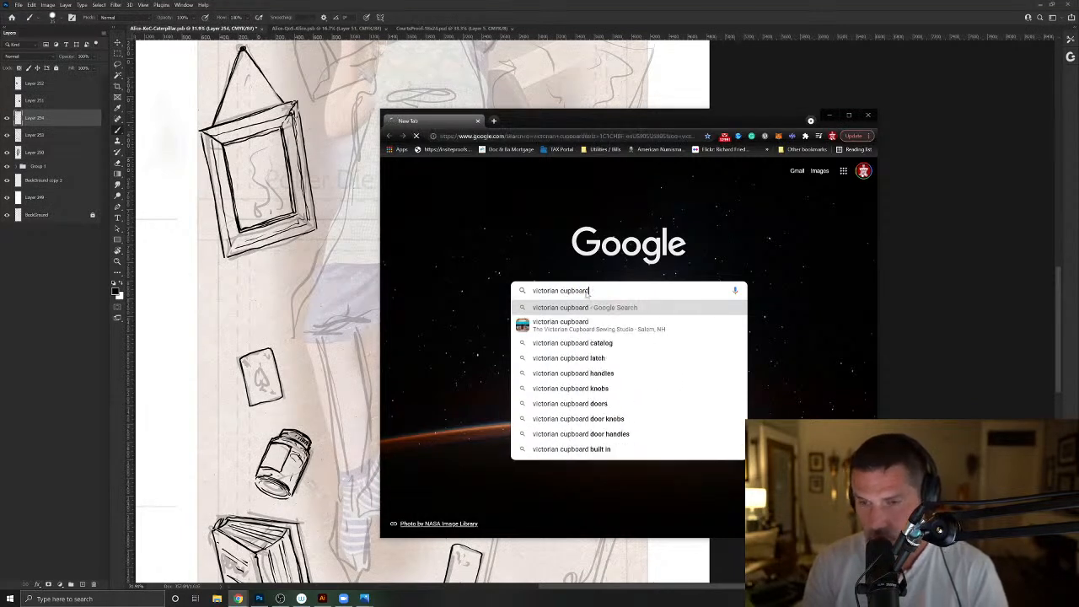
key("Return")
- Switch to the image results and look through the victorian cupboard photos for drawing reference
scroll(614, 276, "down", 2)
scroll(582, 244, "up", 2)
left_click(540, 205)
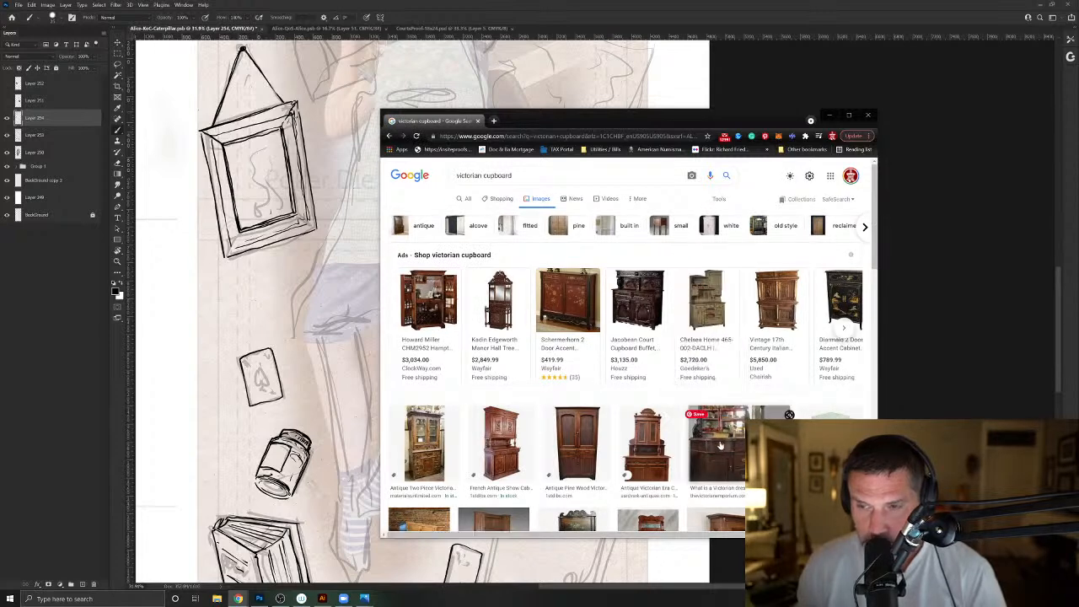
scroll(717, 425, "down", 3)
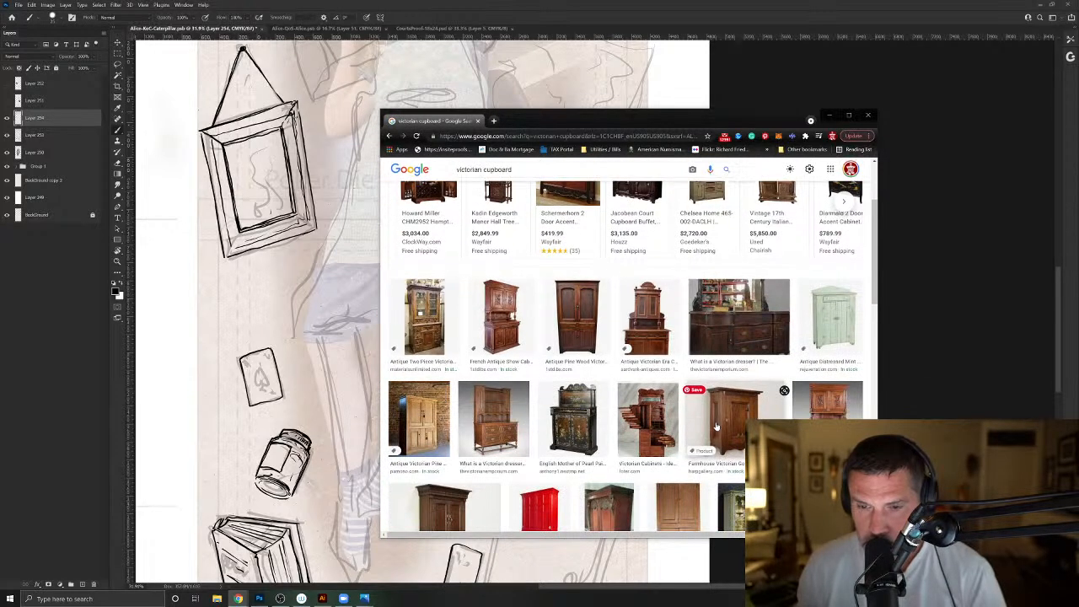
scroll(716, 426, "down", 5)
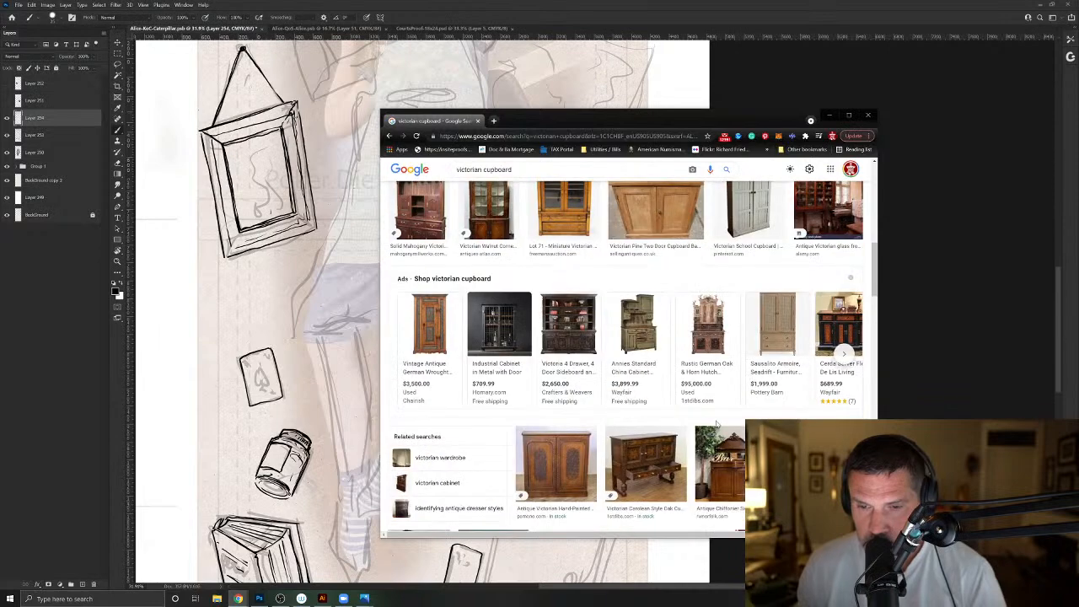
scroll(716, 425, "down", 5)
scroll(717, 426, "down", 10)
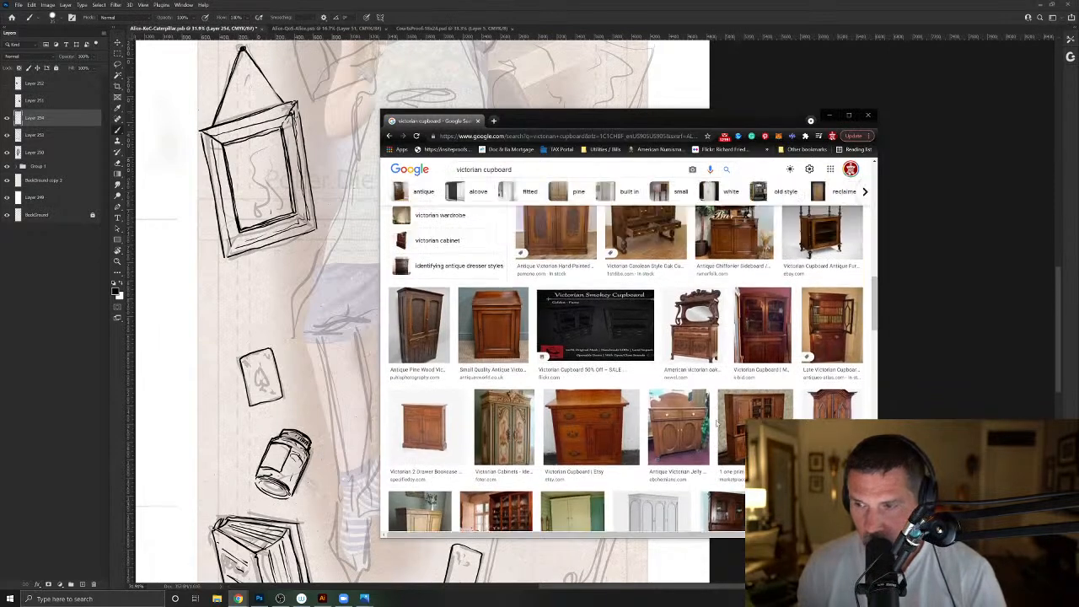
scroll(717, 426, "up", 1)
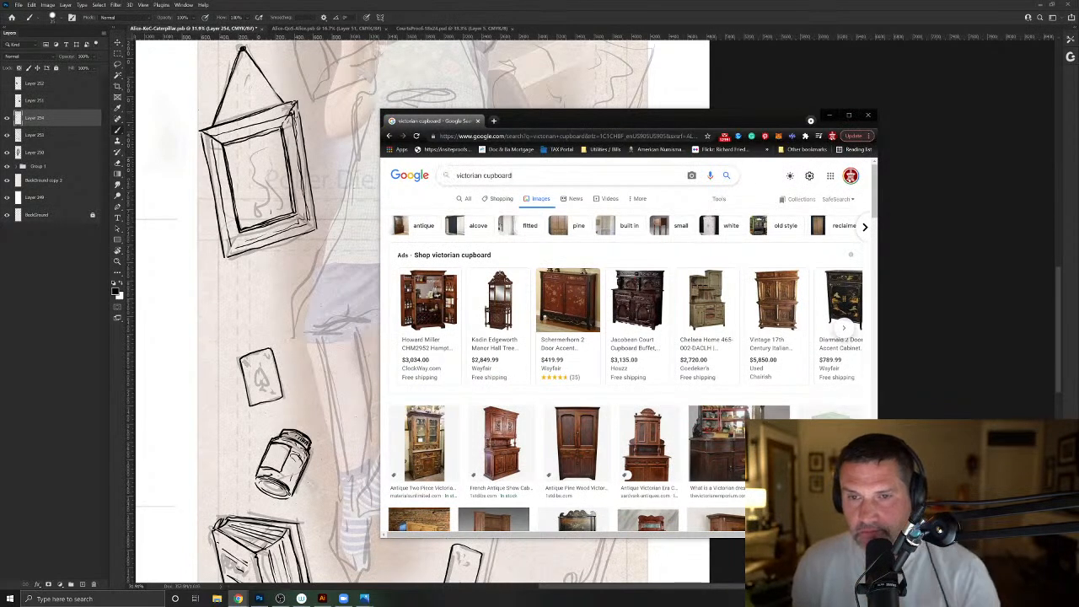
- Refine the image search to "victorian cupboard broken arch molding"
left_click(574, 175)
type("br")
type("ic")
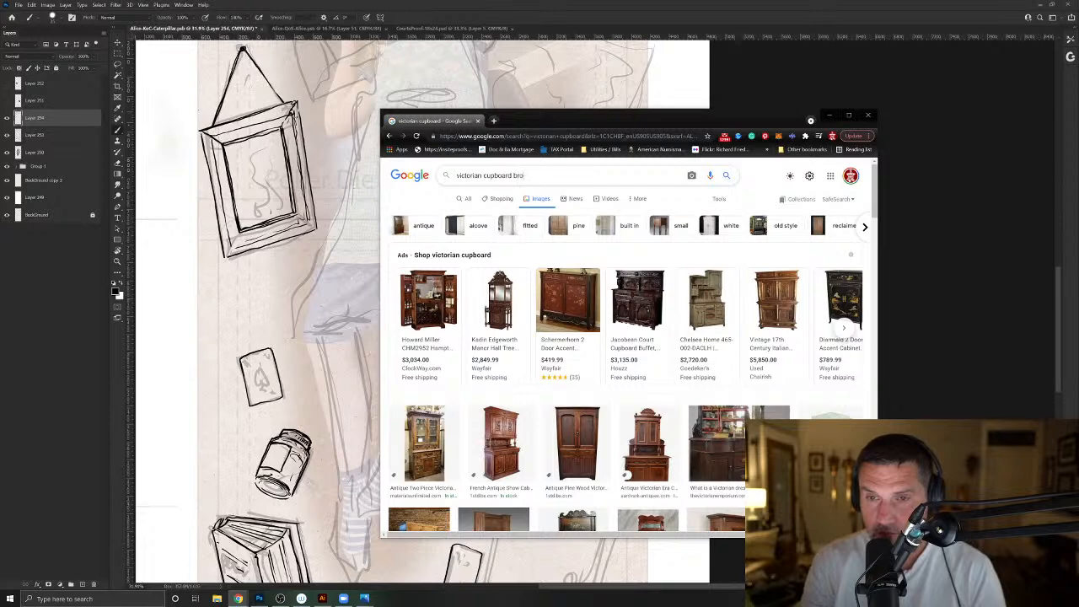
type("en arch mo")
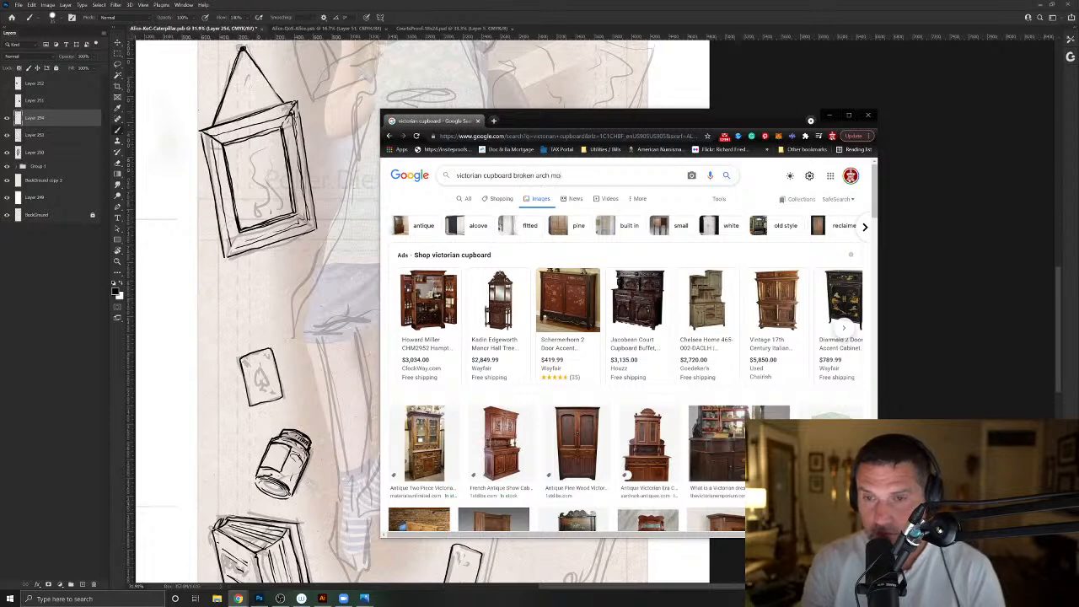
type("lding")
key("Return")
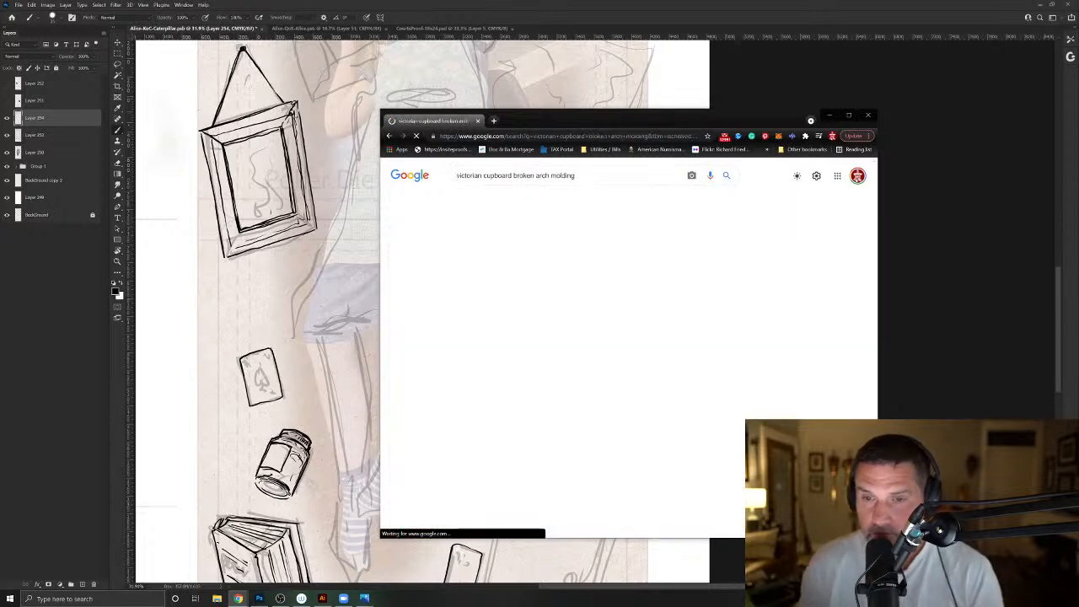
- Examine the cupboard photos and the pediment-filtered results for the shape of a broken arch top, and close the browser
scroll(844, 319, "down", 3)
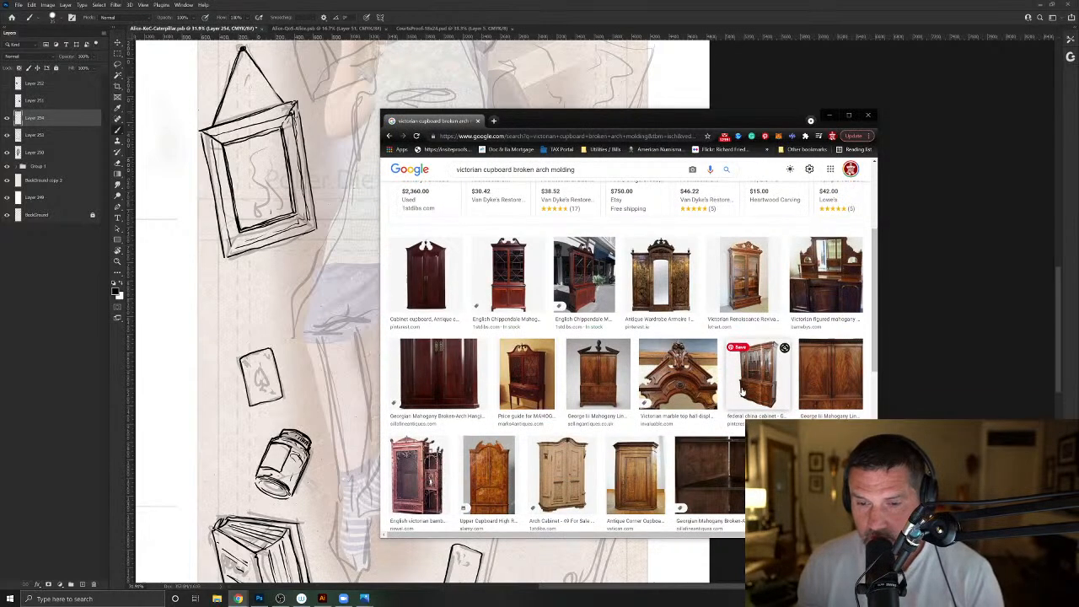
scroll(923, 332, "down", 1)
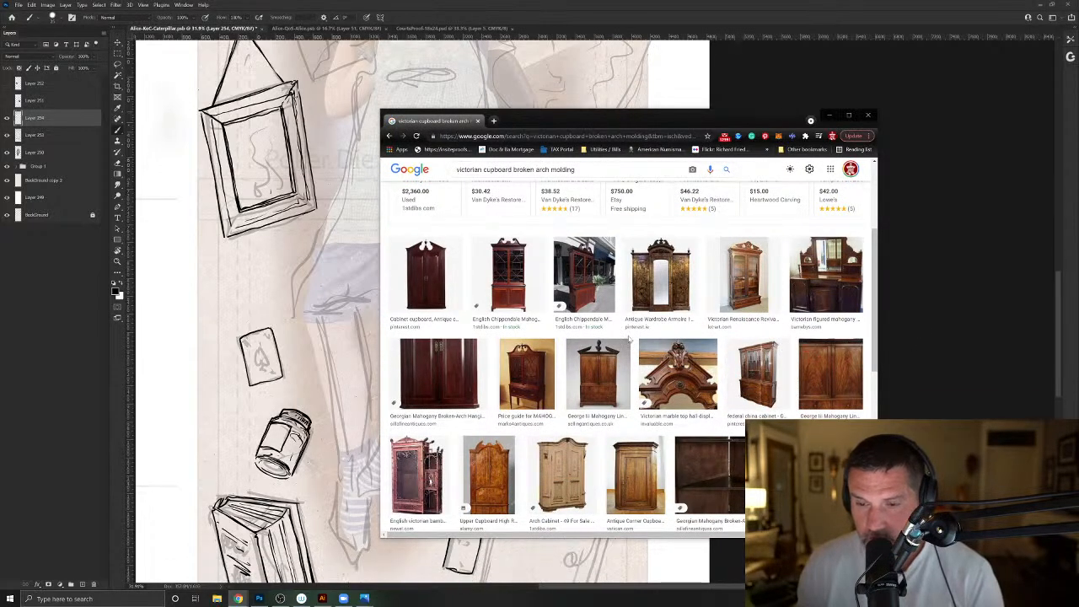
scroll(629, 339, "down", 2)
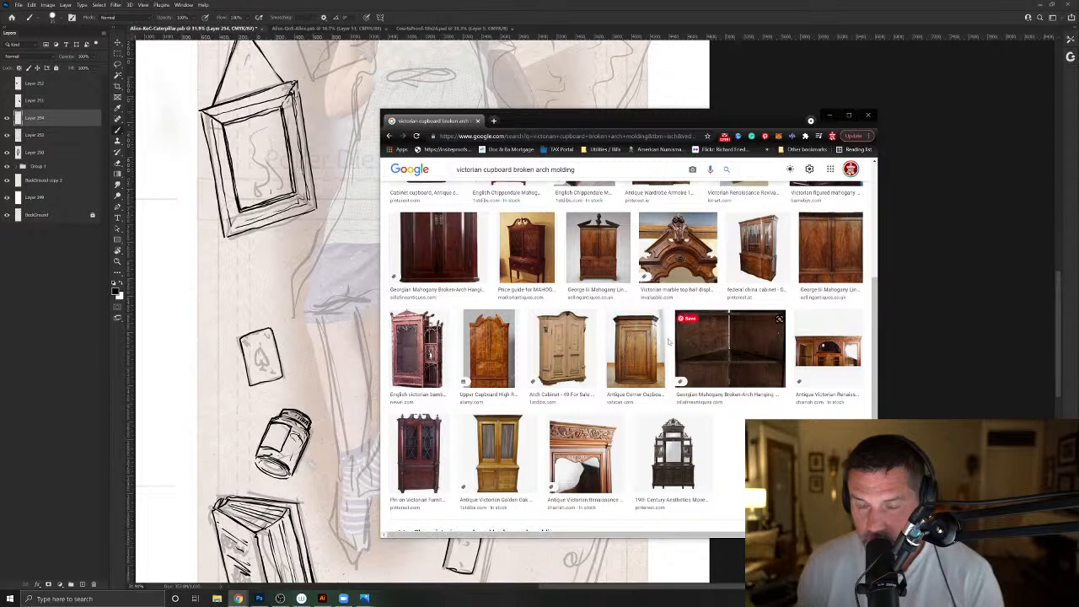
scroll(664, 343, "up", 3)
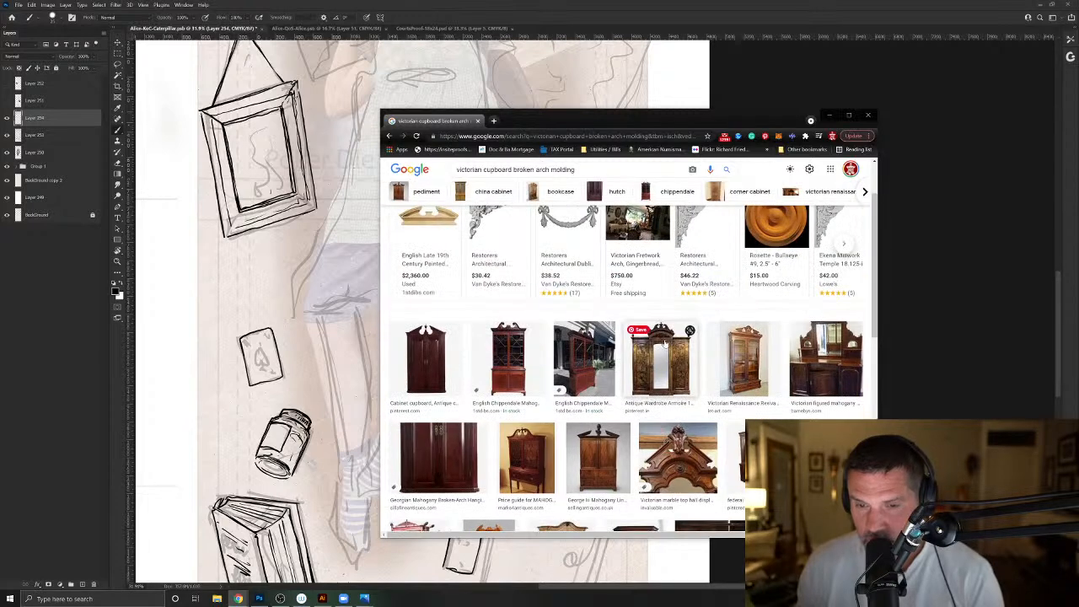
scroll(664, 342, "up", 1)
scroll(664, 342, "up", 1)
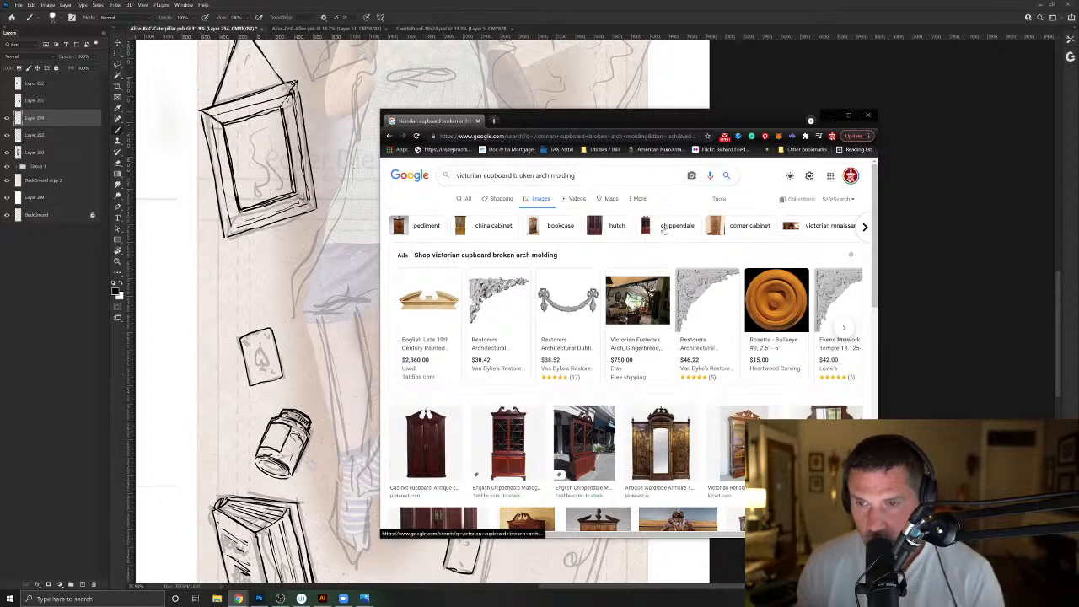
left_click(406, 232)
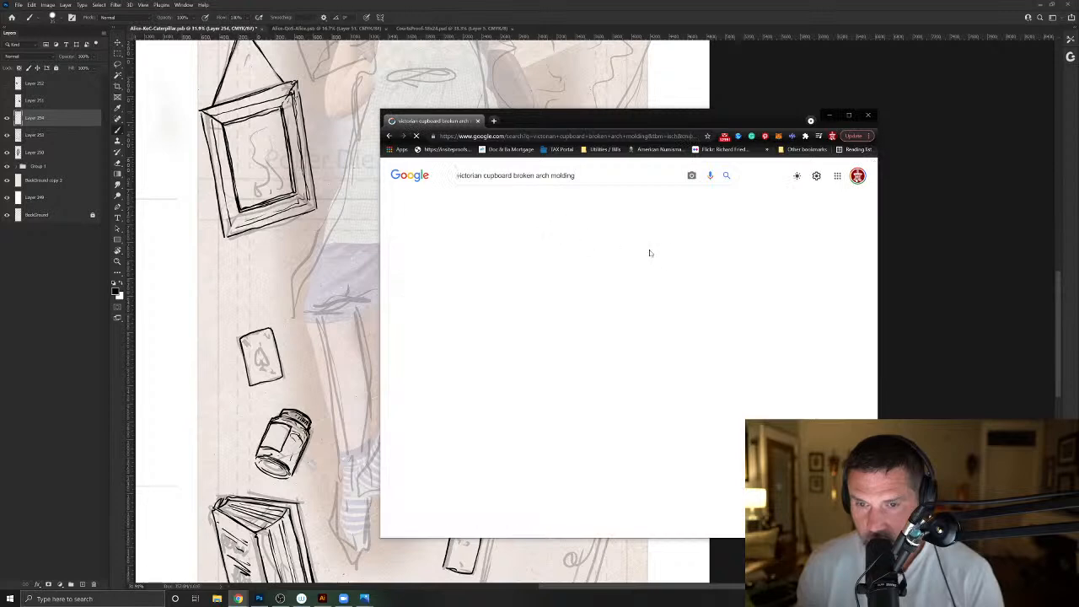
scroll(677, 364, "down", 4)
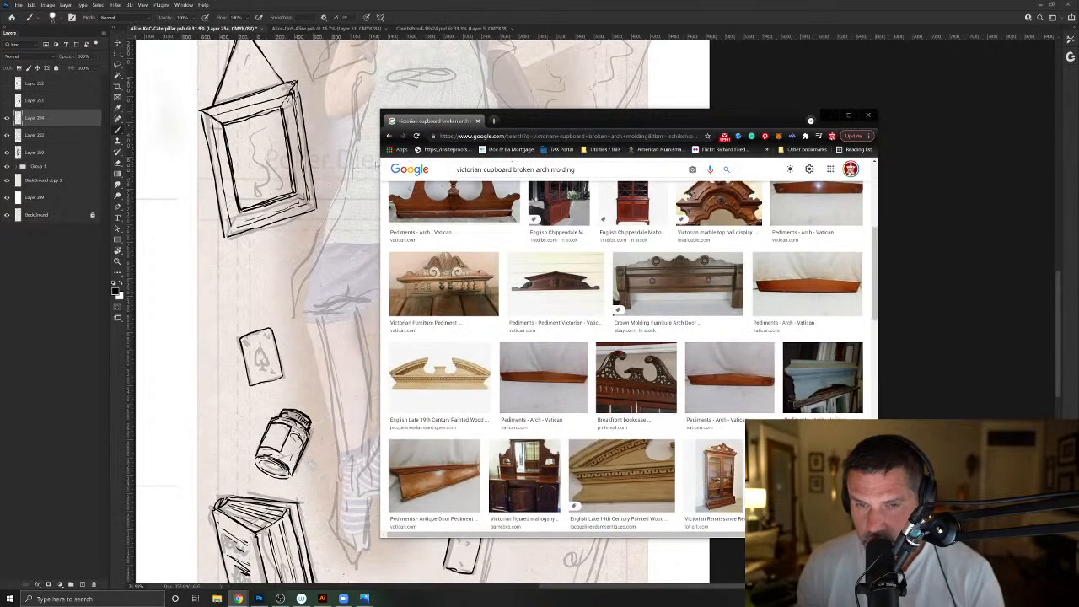
left_click(390, 137)
scroll(707, 346, "down", 3)
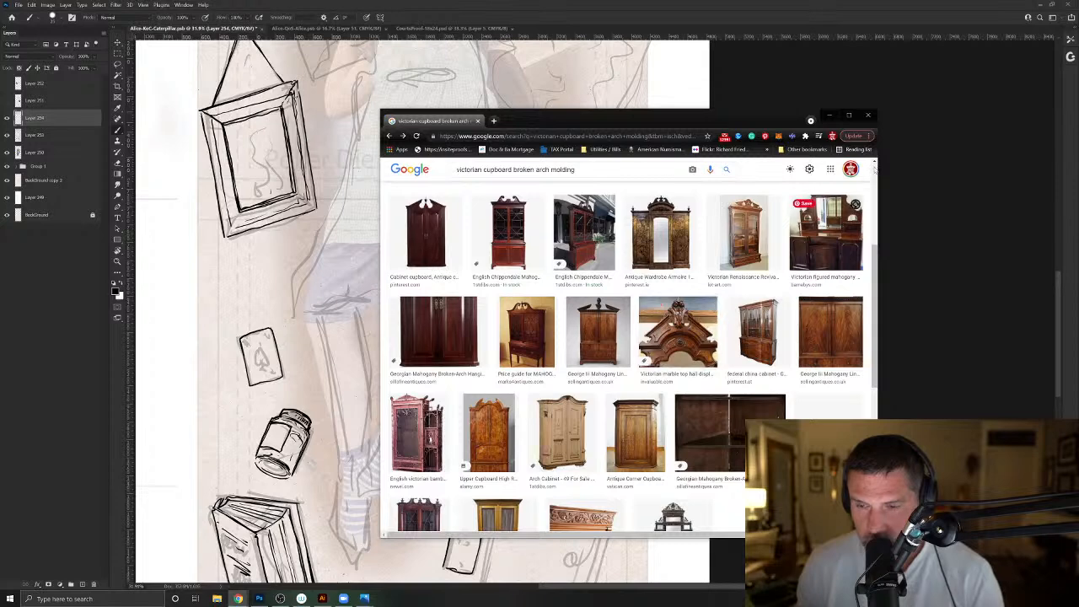
left_click(868, 115)
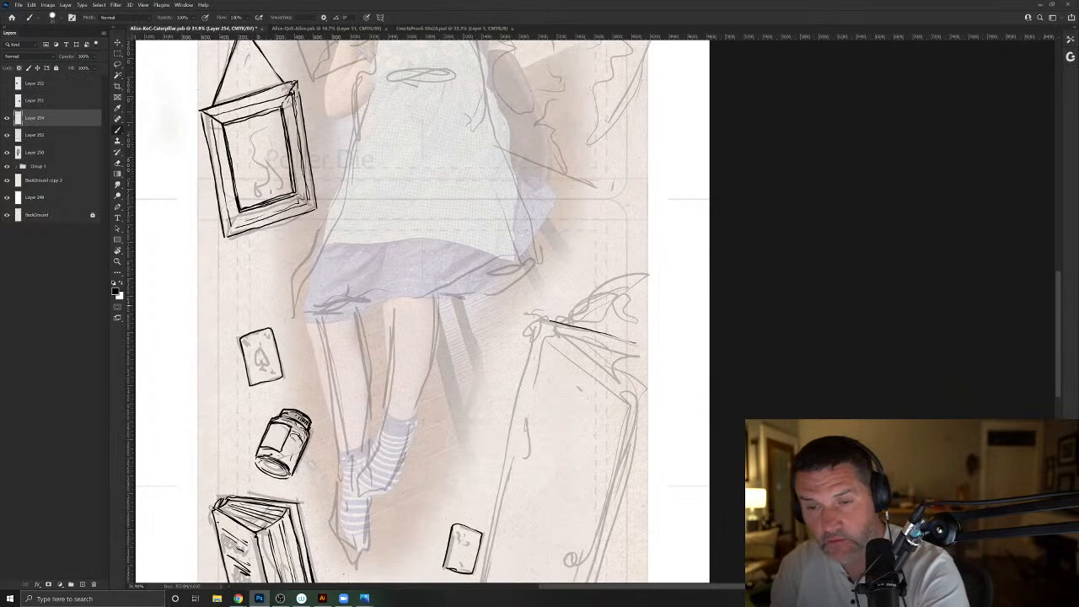
- Ink the cupboard's cornice corner and top edge, with the curved broken-arch scroll rising above it
left_click_drag(533, 327, 532, 338)
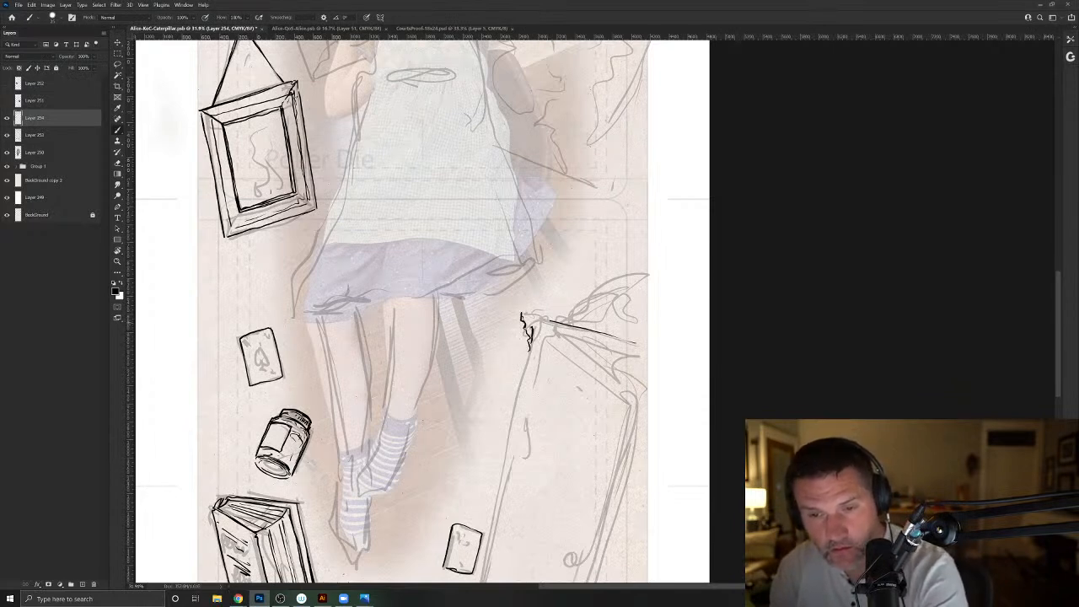
left_click_drag(592, 331, 634, 343)
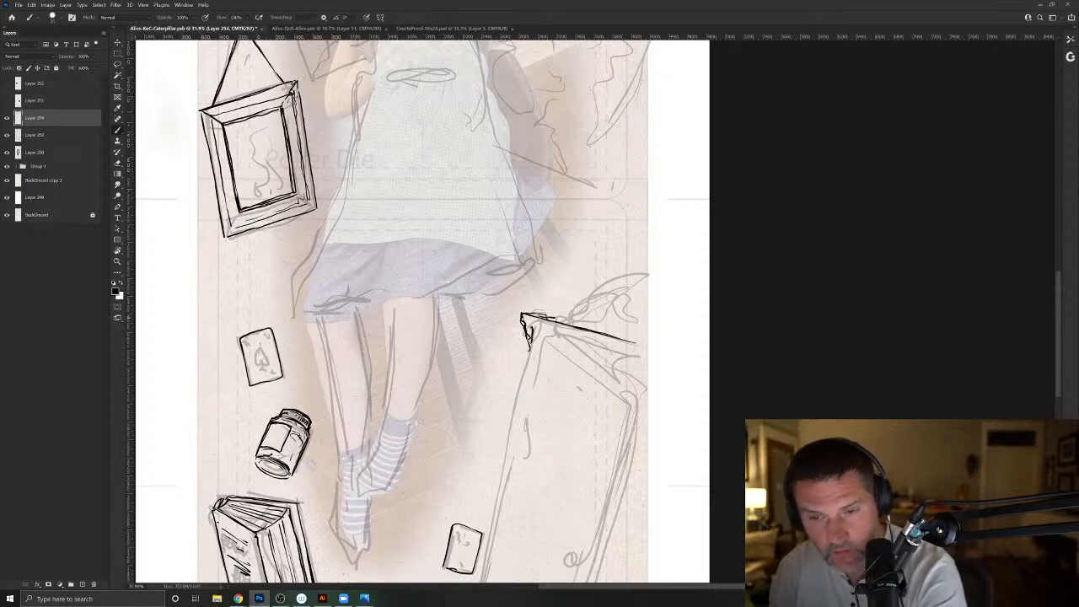
left_click_drag(600, 286, 575, 297)
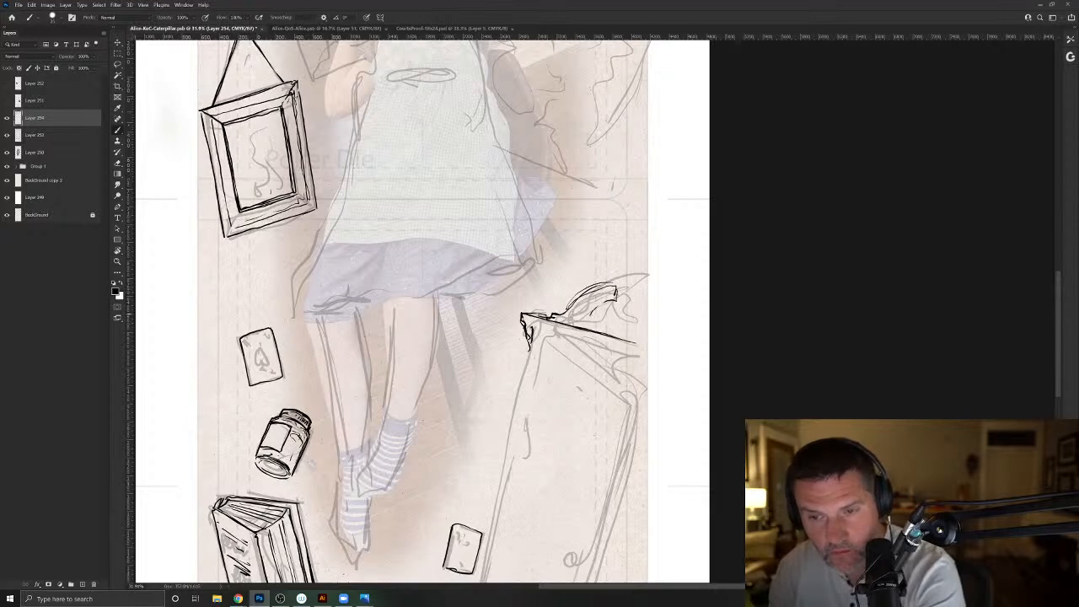
mouse_move(605, 299)
left_mouse_down()
mouse_move(594, 315)
mouse_move(616, 327)
mouse_move(609, 334)
mouse_move(651, 346)
left_mouse_up()
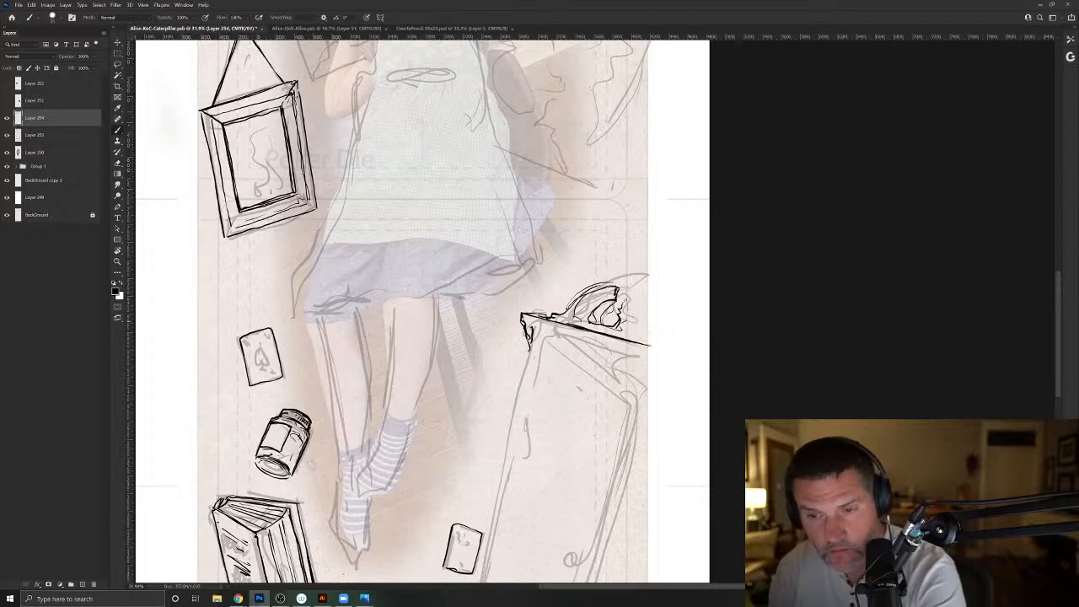
- Ink the parallel moulding lines beneath the cupboard's top edge and darken the broken-arch scroll
left_click_drag(504, 431, 525, 300)
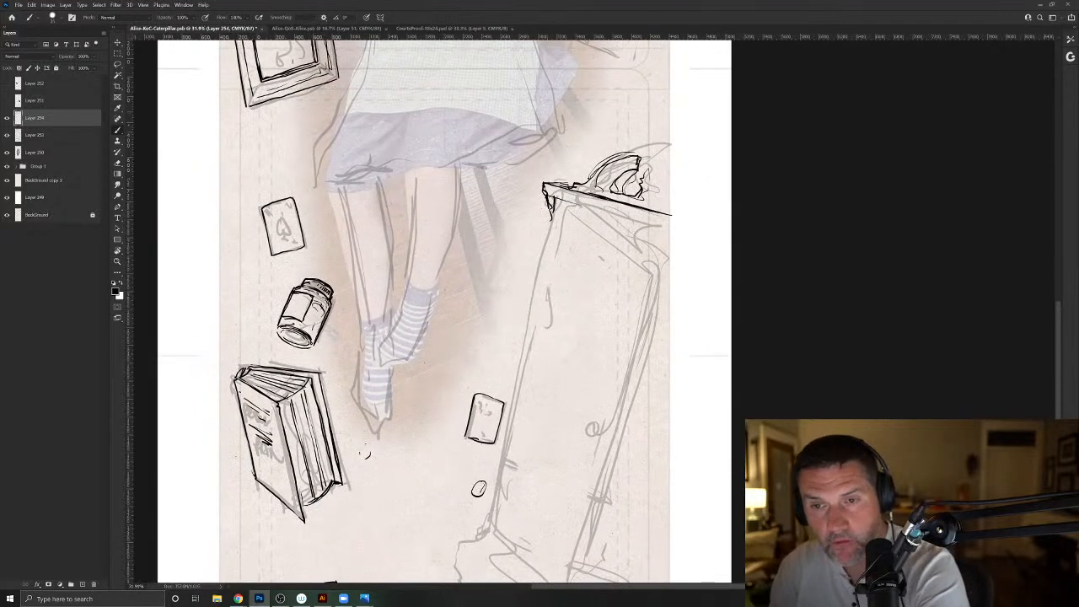
left_click_drag(574, 203, 672, 229)
mouse_move(647, 224)
left_mouse_down()
mouse_move(551, 196)
mouse_move(646, 228)
mouse_move(590, 211)
mouse_move(634, 198)
left_mouse_up()
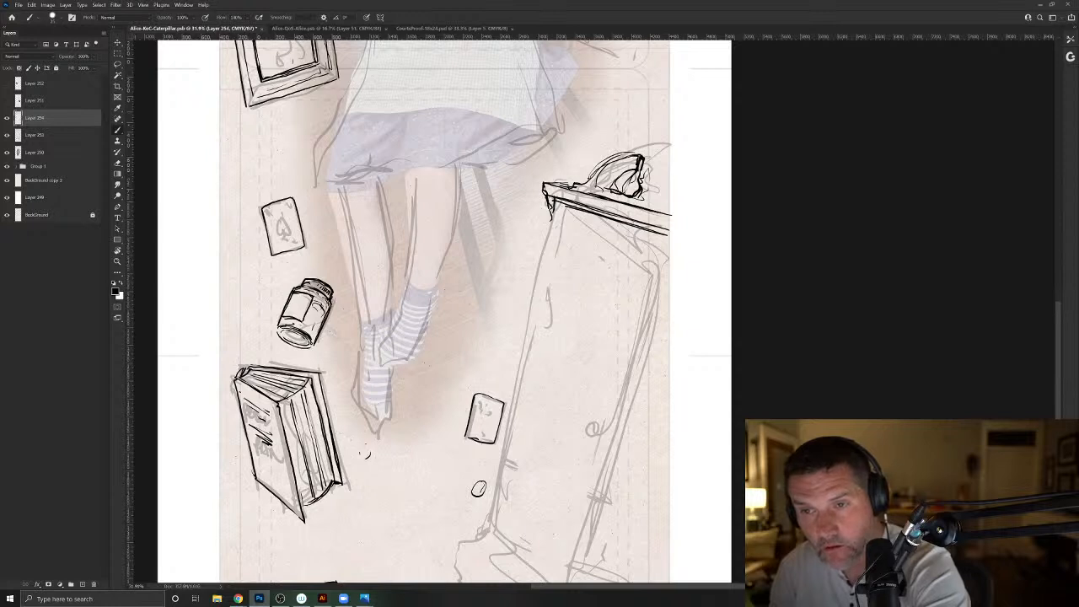
mouse_move(580, 187)
left_mouse_down()
mouse_move(609, 167)
mouse_move(601, 182)
left_mouse_up()
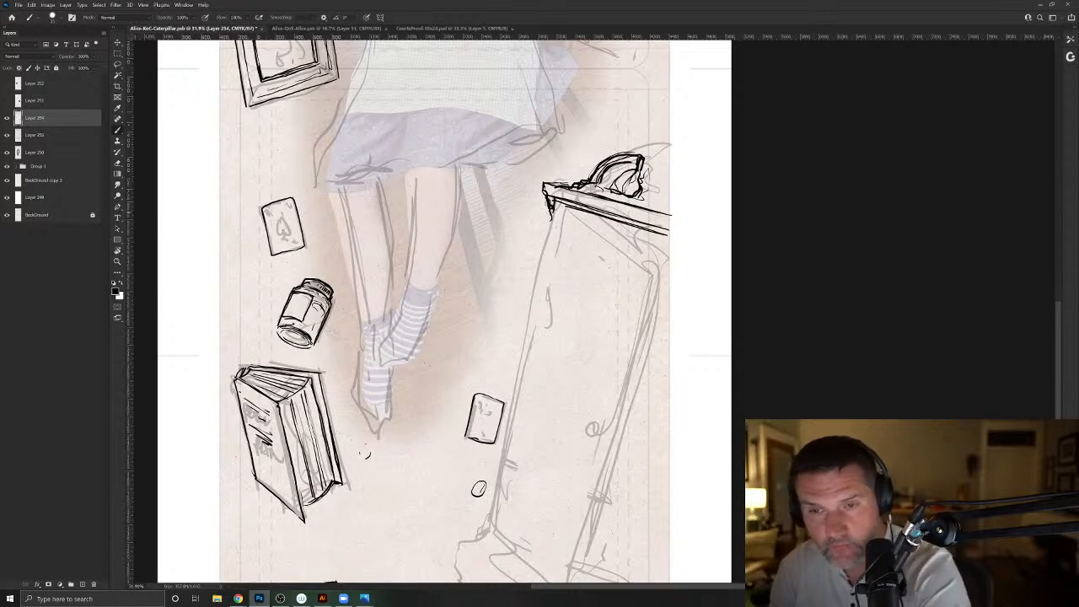
- Ink the two long sides of the cupboard body and the bottom edge joining them
mouse_move(564, 212)
left_mouse_down()
mouse_move(669, 248)
mouse_move(559, 212)
mouse_move(505, 432)
mouse_move(493, 389)
mouse_move(504, 405)
mouse_move(495, 456)
left_mouse_up()
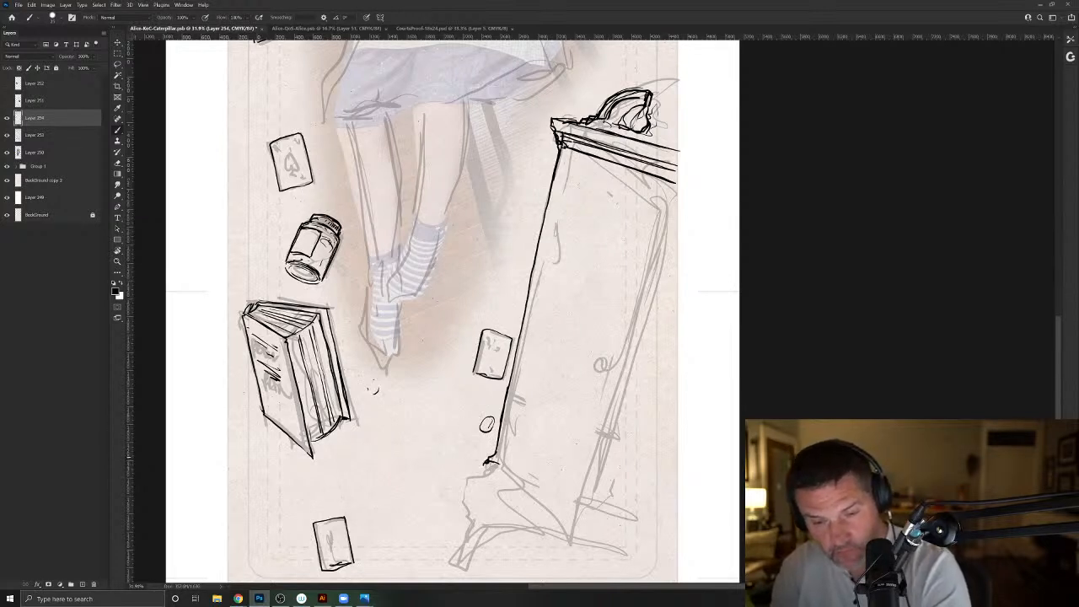
left_click_drag(558, 480, 602, 494)
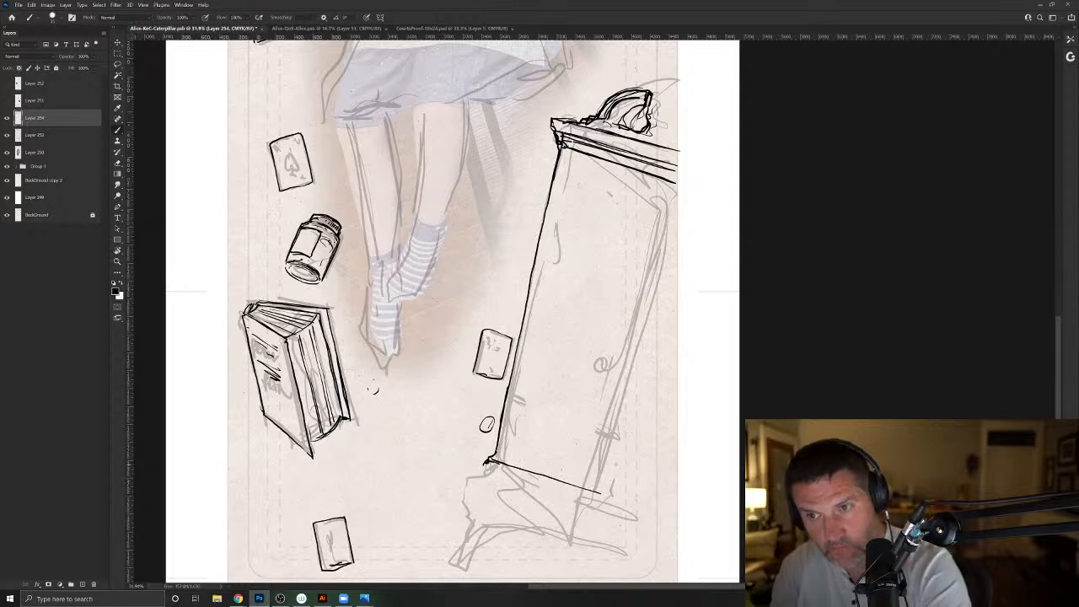
mouse_move(640, 310)
left_mouse_down()
mouse_move(592, 490)
mouse_move(675, 178)
left_mouse_up()
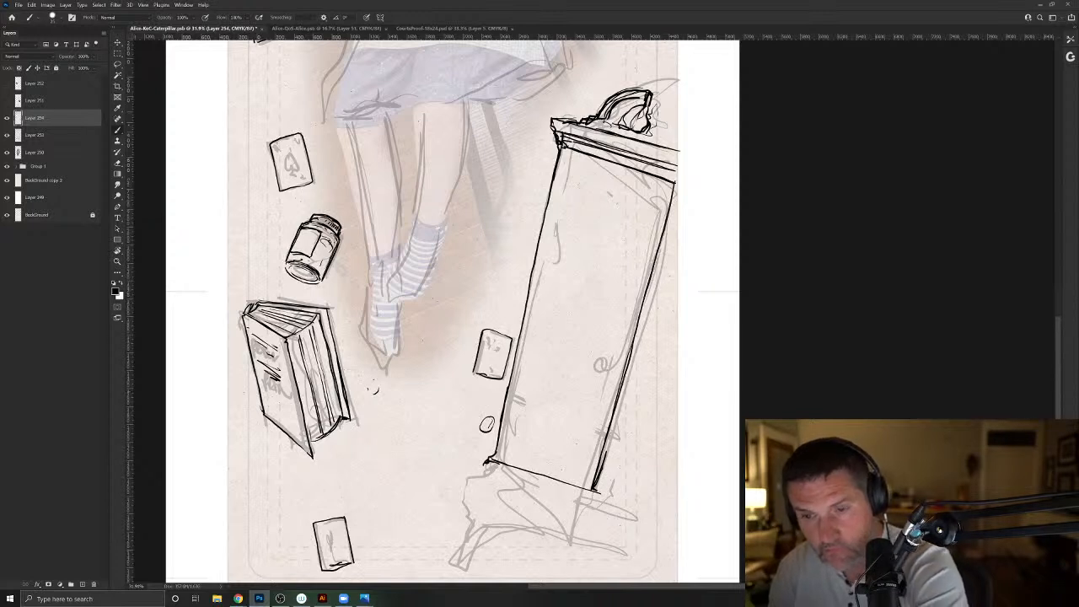
- Ink the cupboard's stepped base profile and the parallel moulding lines running along the base
mouse_move(486, 457)
left_mouse_down()
mouse_move(466, 484)
mouse_move(541, 503)
left_mouse_up()
mouse_move(454, 453)
left_mouse_down()
mouse_move(440, 400)
mouse_move(488, 436)
mouse_move(616, 479)
left_mouse_up()
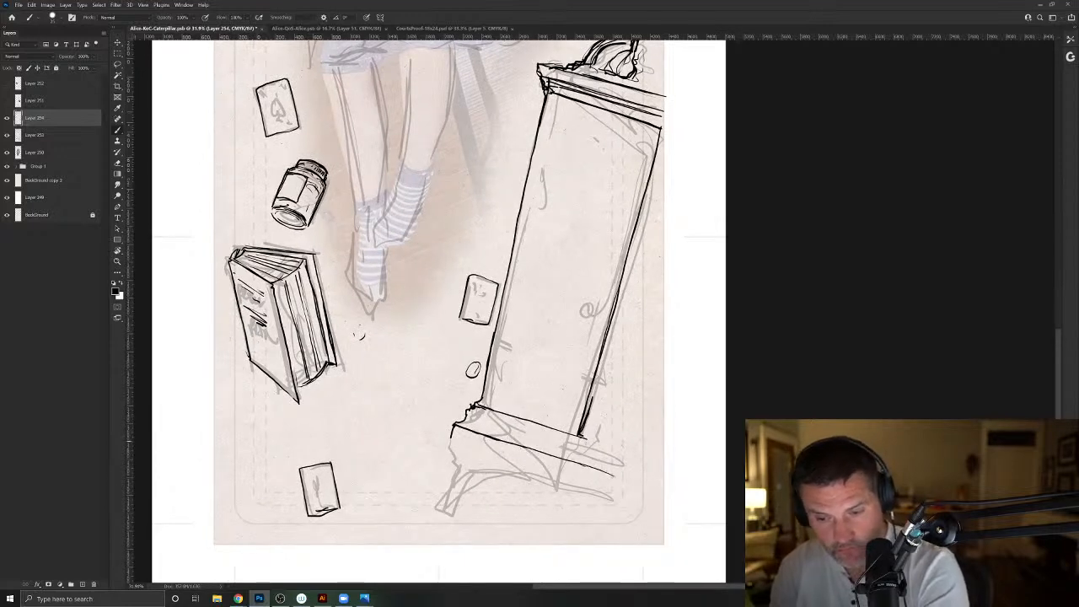
mouse_move(499, 420)
left_mouse_down()
mouse_move(641, 464)
mouse_move(502, 423)
mouse_move(540, 434)
left_mouse_up()
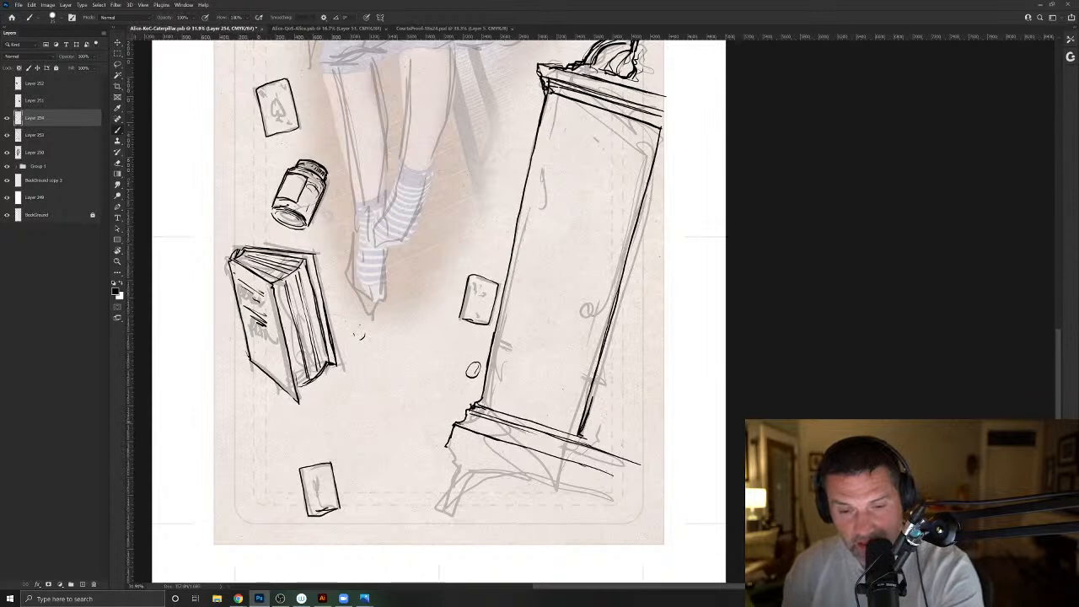
left_click_drag(491, 435, 618, 479)
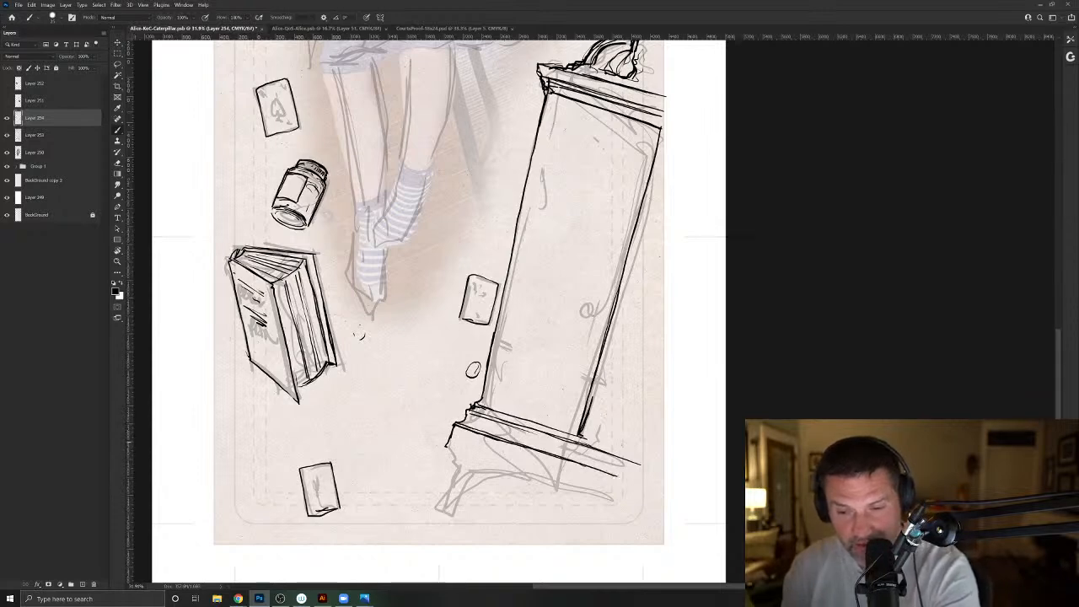
left_click_drag(578, 440, 645, 462)
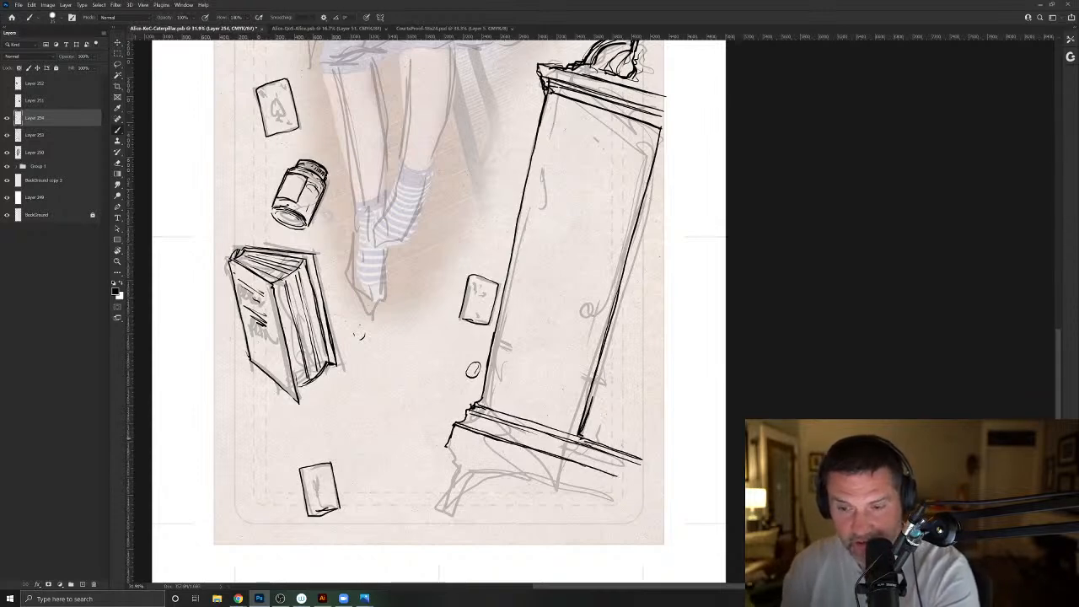
- Ink the cupboard door swinging open, erase the base lines that cross it, and darken the door's outer edge
left_click_drag(486, 290, 442, 319)
key("e")
key("]")
mouse_move(437, 436)
left_mouse_down()
mouse_move(512, 465)
mouse_move(505, 487)
mouse_move(459, 467)
mouse_move(460, 456)
mouse_move(499, 500)
mouse_move(461, 456)
mouse_move(454, 365)
mouse_move(509, 128)
mouse_move(604, 198)
mouse_move(514, 509)
mouse_move(548, 386)
left_mouse_up()
key("b")
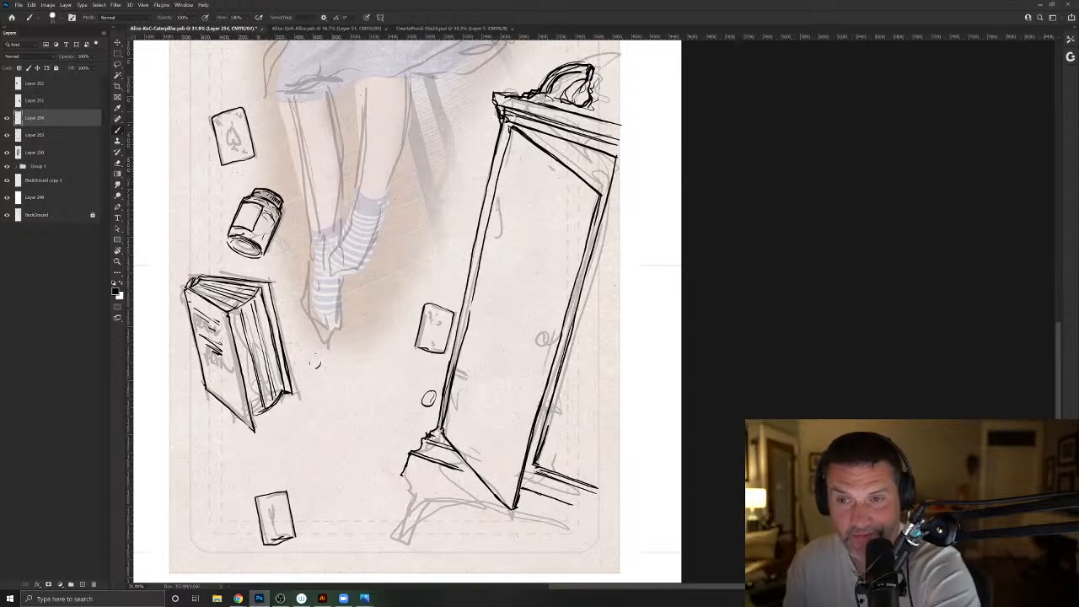
left_click_drag(580, 287, 557, 360)
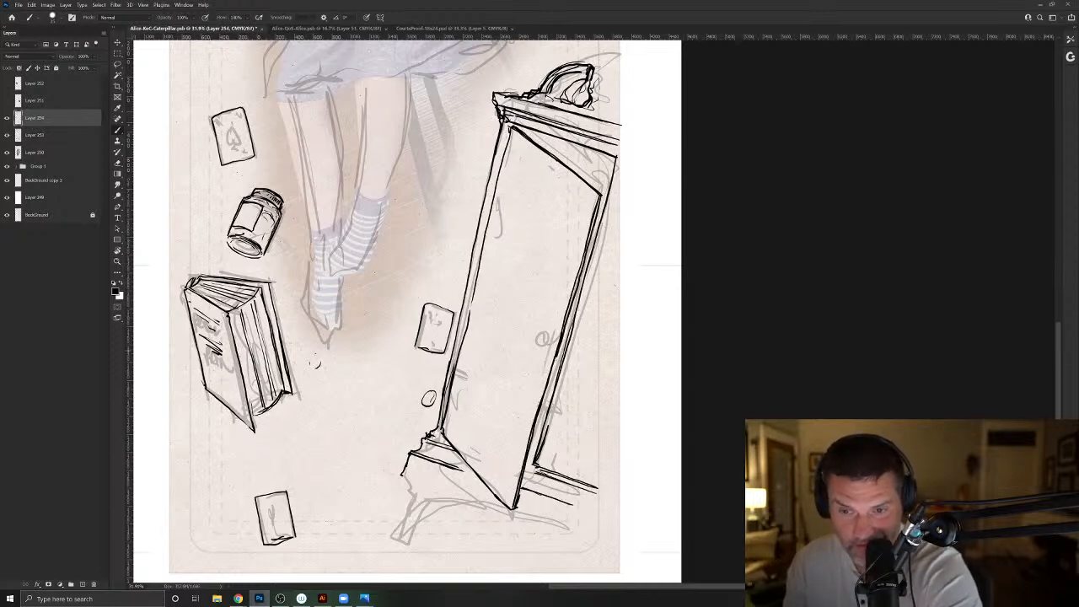
left_click_drag(547, 396, 527, 466)
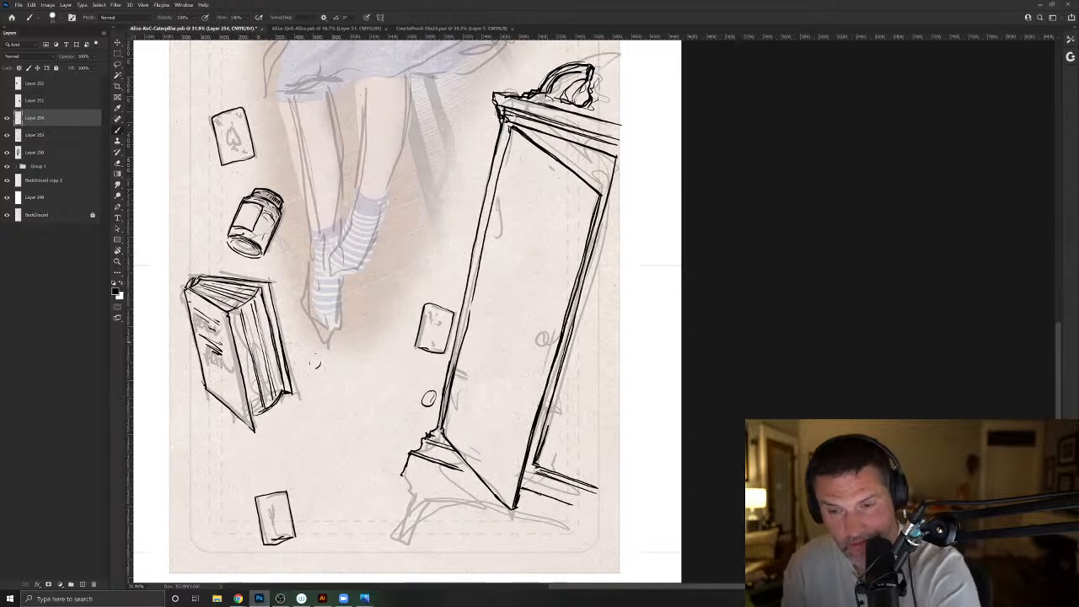
- Ink the cupboard's door knob, erase it and redraw it smaller on a narrow rectangular backplate near the door's edge
mouse_move(549, 335)
left_mouse_down()
mouse_move(548, 347)
mouse_move(544, 333)
mouse_move(533, 341)
left_mouse_up()
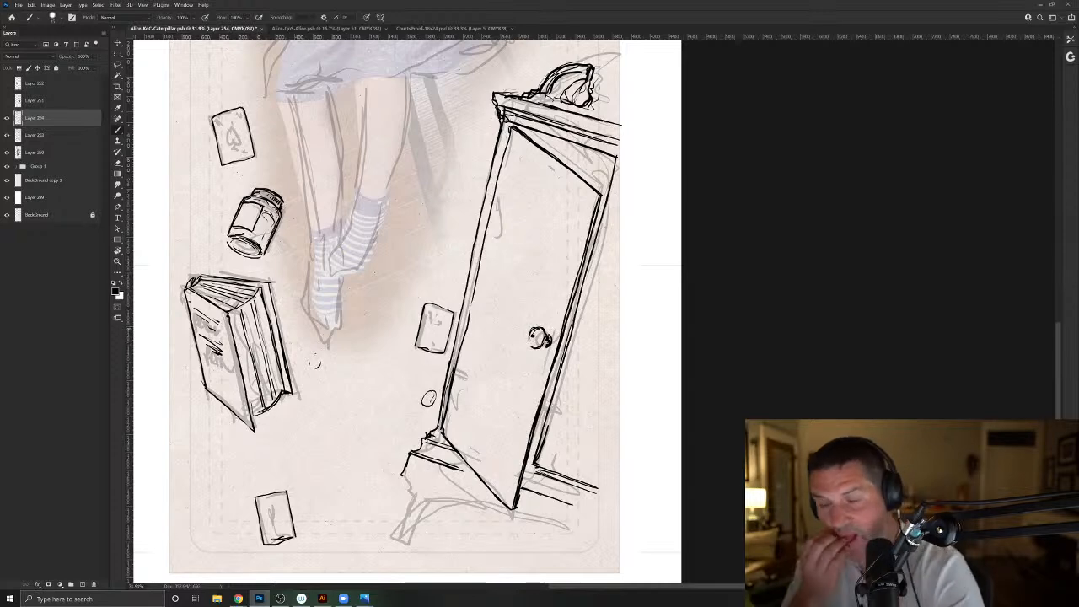
key("e")
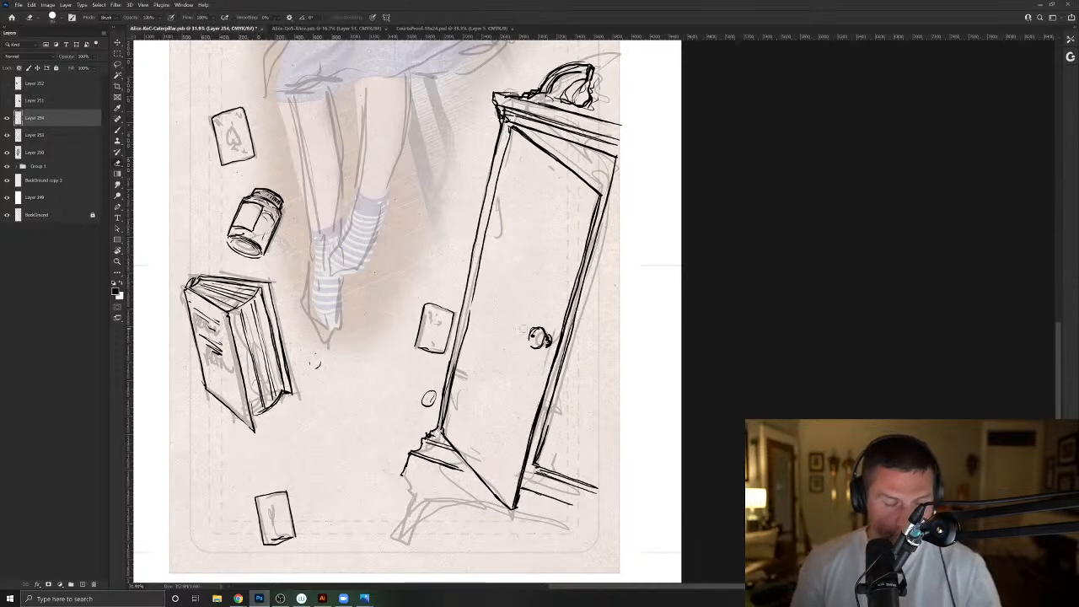
mouse_move(538, 329)
left_mouse_down()
mouse_move(532, 345)
mouse_move(547, 348)
left_mouse_up()
key("b")
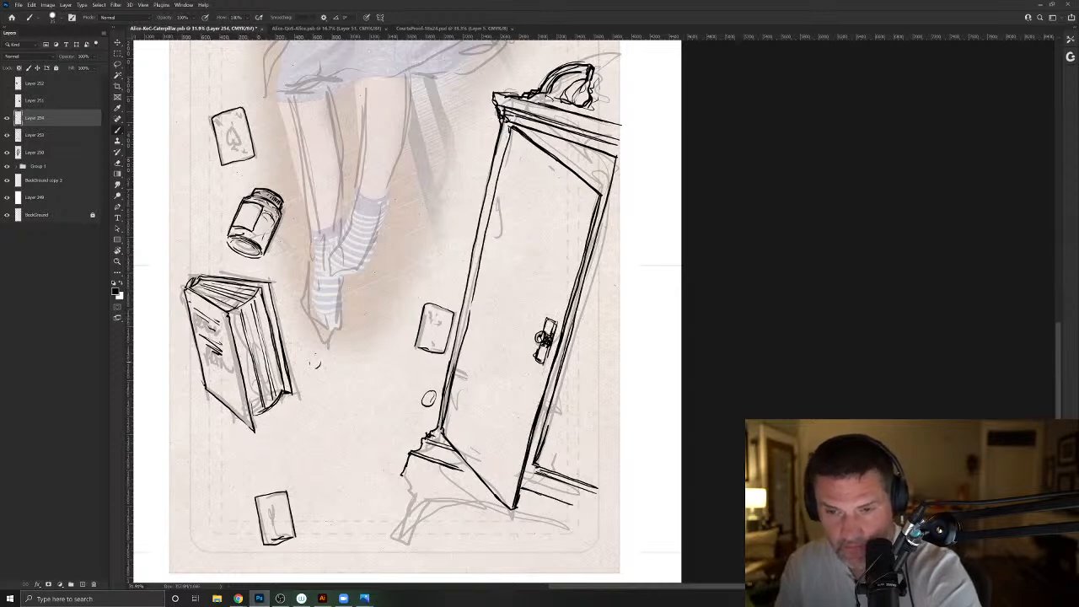
- Ink the inset panel outline inside the cupboard door, following the door's slanted perspective
mouse_move(580, 223)
left_mouse_down()
mouse_move(555, 309)
mouse_move(570, 226)
left_mouse_up()
left_click_drag(531, 166, 577, 202)
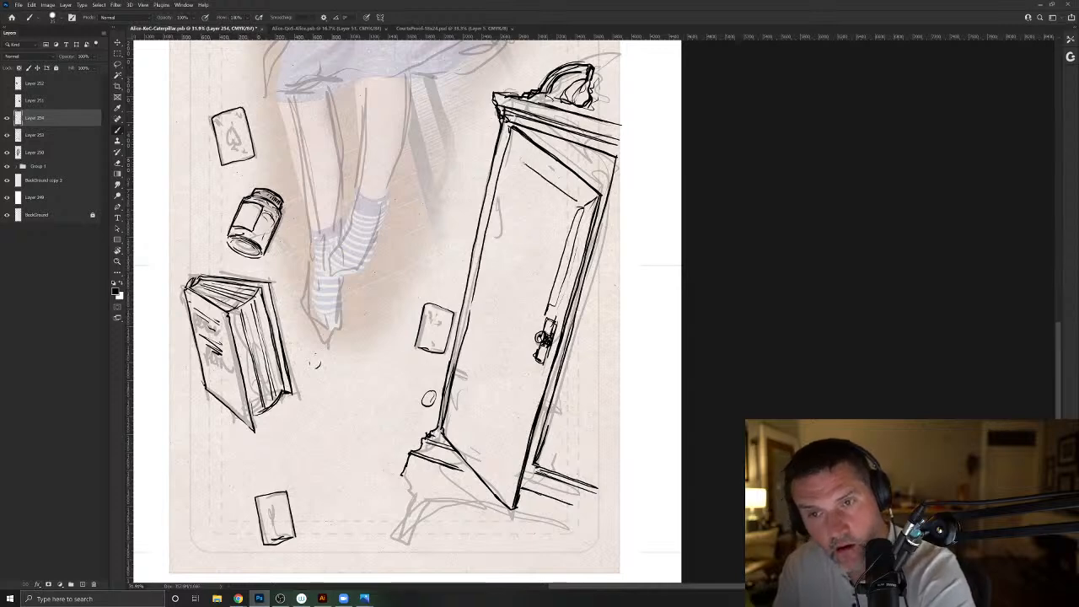
left_click_drag(518, 162, 462, 377)
mouse_move(535, 358)
left_mouse_down()
mouse_move(506, 506)
mouse_move(440, 423)
mouse_move(462, 373)
left_mouse_up()
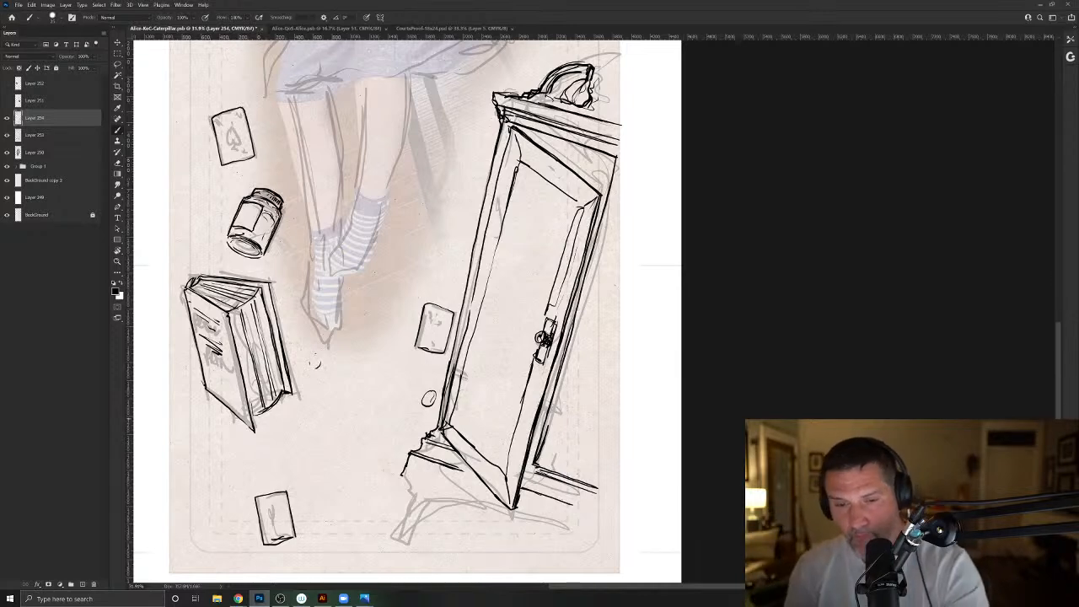
- Ink the bevel lines at the lower end of the door panel and reinforce its lower hinge-side corner
mouse_move(461, 403)
left_mouse_down()
mouse_move(517, 167)
mouse_move(456, 427)
left_mouse_up()
left_click_drag(454, 426, 509, 478)
left_click_drag(457, 422, 504, 468)
left_click_drag(459, 426, 470, 378)
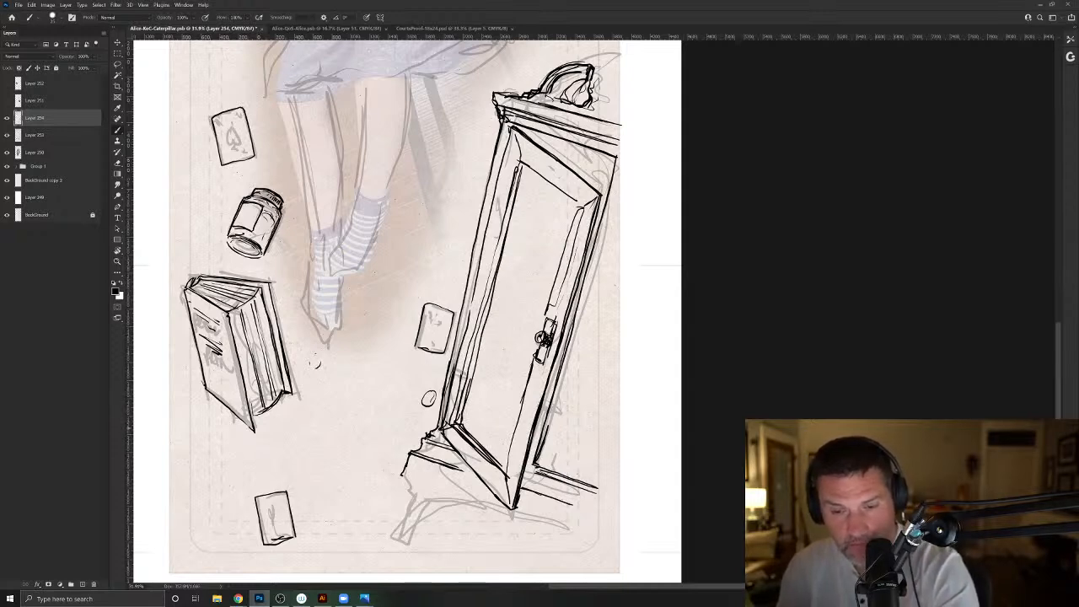
- Reinforce the cupboard's base molding and the frame above its door, and ink the second half of the broken-arch top
left_click_drag(449, 465, 476, 478)
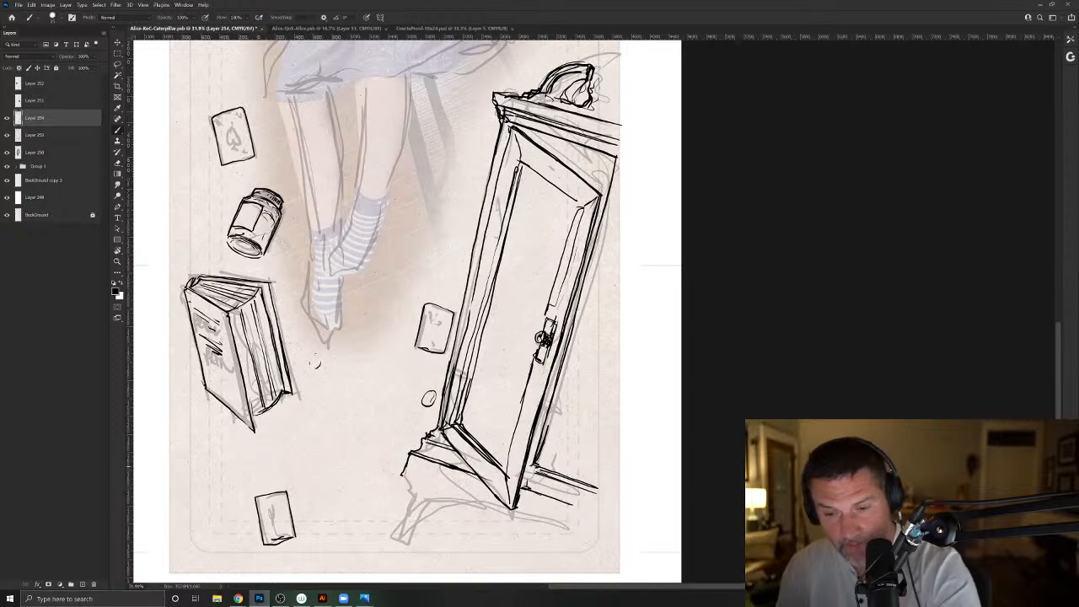
left_click_drag(618, 170, 522, 129)
mouse_move(588, 104)
left_mouse_down()
mouse_move(601, 111)
mouse_move(625, 91)
left_mouse_up()
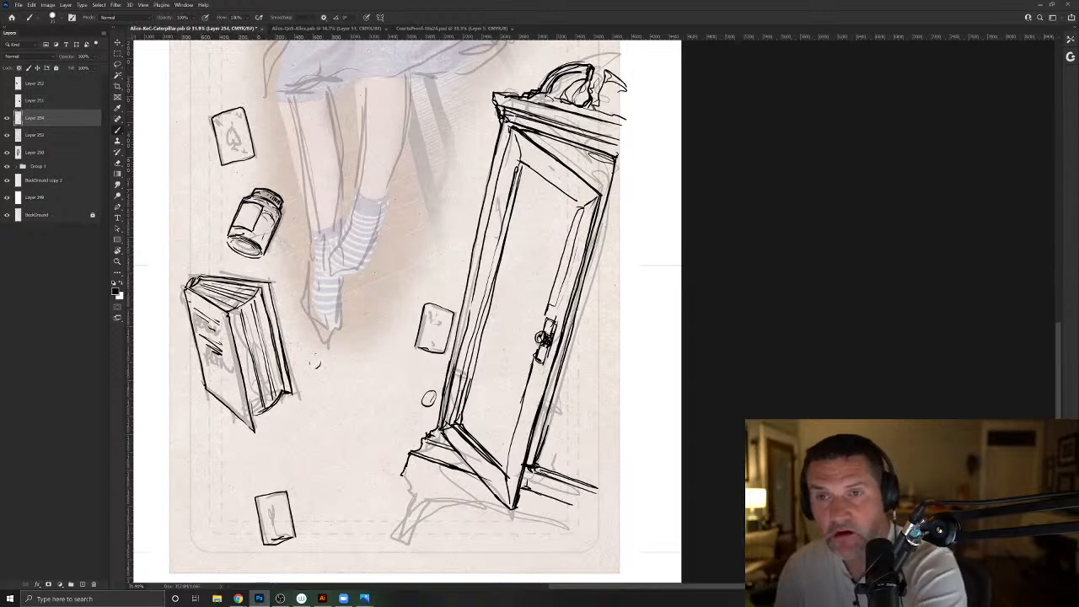
- Erase the inked broken-arch ornament from the top of the cupboard
left_click_drag(479, 307, 392, 448)
key("e")
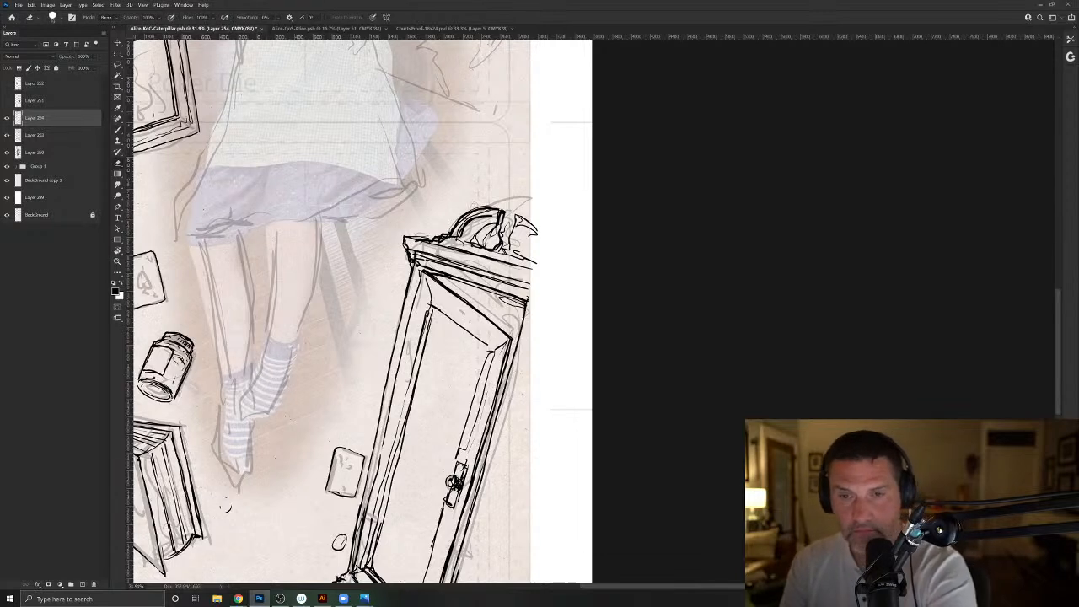
mouse_move(437, 236)
left_mouse_down()
mouse_move(531, 258)
mouse_move(460, 225)
mouse_move(521, 218)
mouse_move(482, 237)
left_mouse_up()
left_click_drag(448, 203, 529, 226)
- Try to redraw the broken arch as a swan-neck curve with an inner scroll, and erase it again
key("b")
left_click_drag(533, 275, 556, 203)
mouse_move(470, 224)
left_mouse_down()
mouse_move(524, 198)
mouse_move(532, 212)
left_mouse_up()
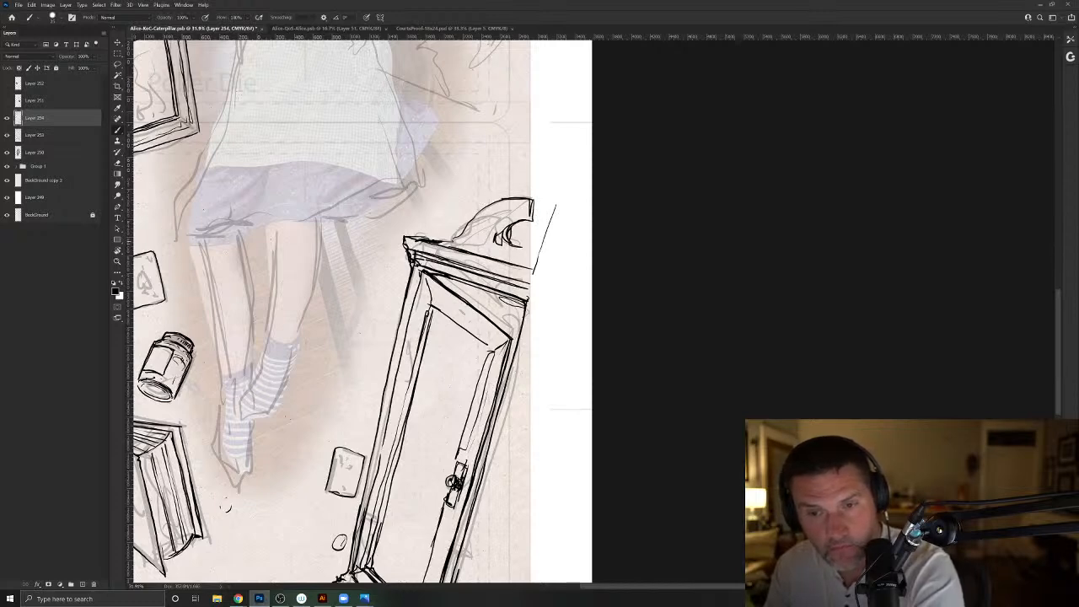
mouse_move(470, 235)
left_mouse_down()
mouse_move(440, 243)
mouse_move(495, 211)
left_mouse_up()
left_click_drag(521, 264, 478, 251)
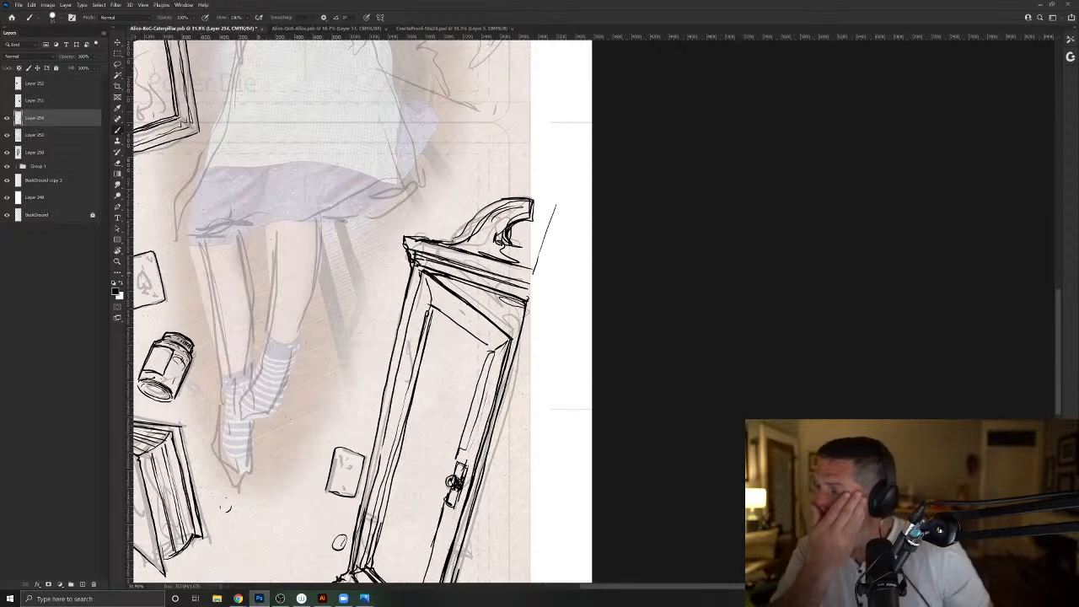
key("e")
mouse_move(544, 203)
left_mouse_down()
mouse_move(459, 240)
mouse_move(532, 261)
mouse_move(506, 253)
left_mouse_up()
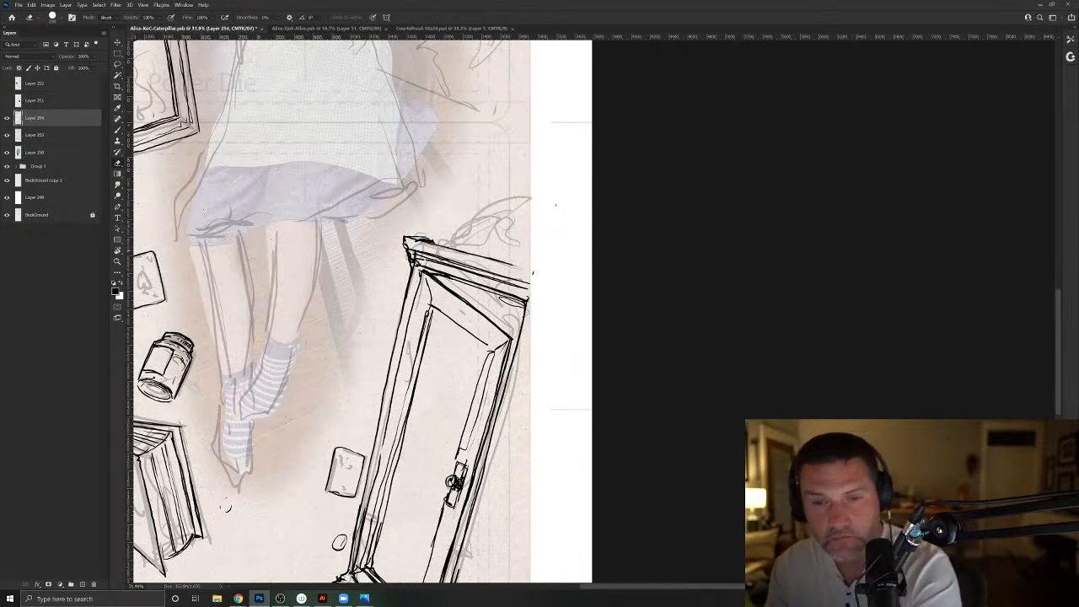
- Ink a flat cornice top on the cupboard, with slanted edge lines running past the card's edge
key("b")
left_click_drag(426, 240, 544, 276)
mouse_move(475, 237)
left_mouse_down()
mouse_move(542, 255)
mouse_move(520, 248)
mouse_move(548, 273)
mouse_move(475, 251)
mouse_move(554, 275)
left_mouse_up()
left_click_drag(467, 248, 491, 254)
left_click_drag(424, 237, 486, 242)
left_click_drag(406, 233, 435, 248)
mouse_move(432, 247)
left_mouse_down()
mouse_move(543, 280)
mouse_move(529, 274)
left_mouse_up()
- Ink the cupboard's curved apron and both legs, ending the near leg in a round ball foot
left_click_drag(339, 516, 454, 387)
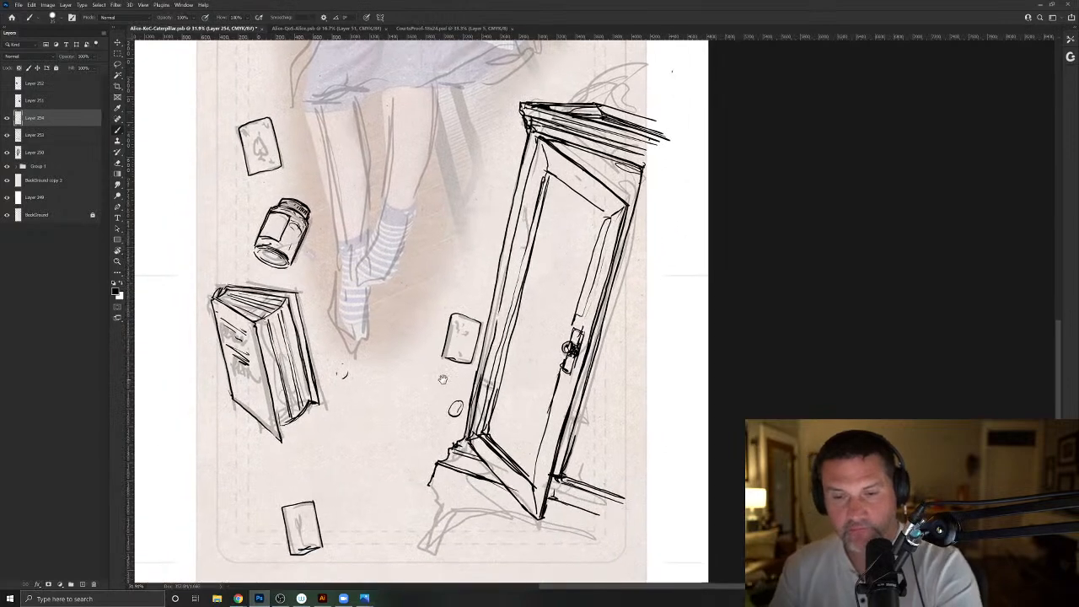
left_click_drag(416, 540, 452, 470)
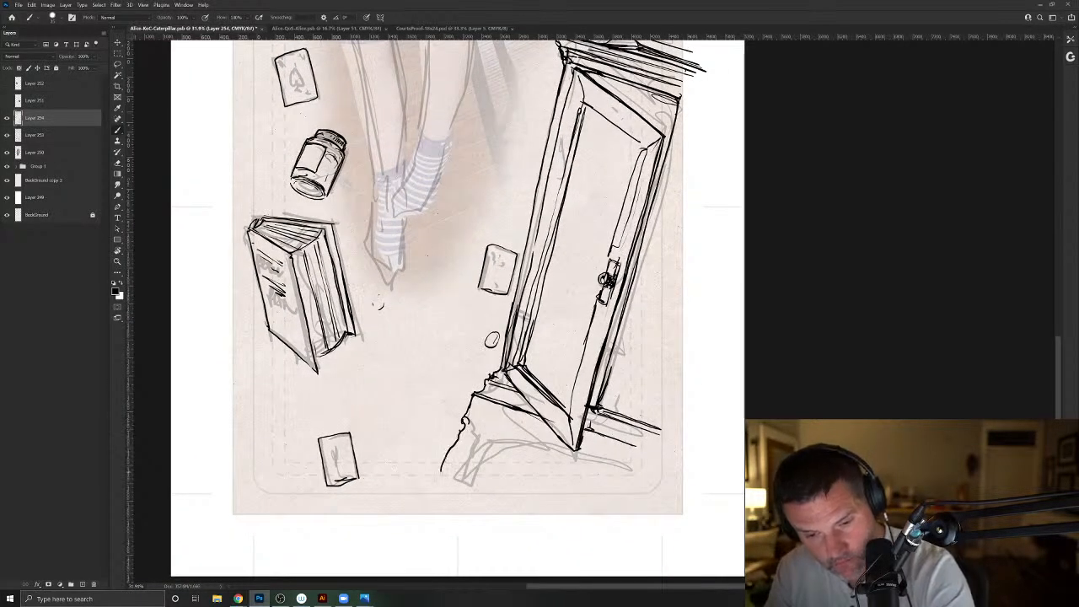
mouse_move(445, 472)
left_mouse_down()
mouse_move(436, 461)
mouse_move(453, 469)
left_mouse_up()
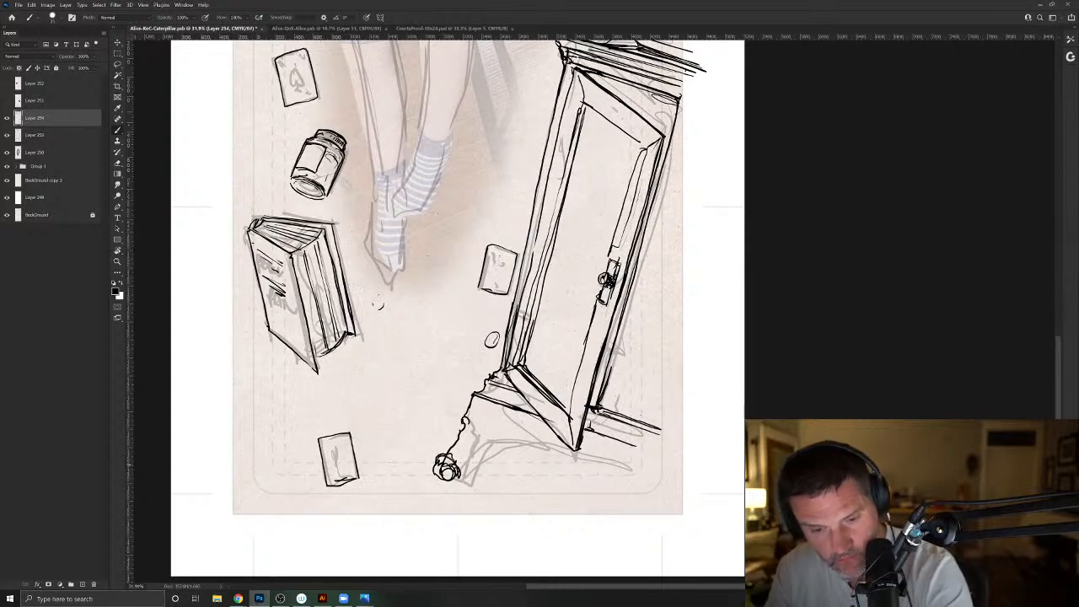
mouse_move(464, 460)
left_mouse_down()
mouse_move(484, 441)
mouse_move(470, 454)
mouse_move(525, 437)
mouse_move(578, 452)
left_mouse_up()
mouse_move(510, 446)
left_mouse_down()
mouse_move(618, 469)
mouse_move(634, 503)
left_mouse_up()
mouse_move(626, 442)
left_mouse_down()
mouse_move(665, 455)
mouse_move(641, 501)
left_mouse_up()
left_click_drag(626, 464, 653, 484)
- Ink the long slanted edges, lower ledge and upper corner of the cupboard's second door
mouse_move(624, 403)
left_mouse_down()
mouse_move(614, 396)
mouse_move(635, 367)
mouse_move(680, 219)
left_mouse_up()
left_click_drag(634, 371, 664, 275)
left_click_drag(626, 394, 677, 412)
left_click_drag(662, 288, 682, 188)
left_click_drag(705, 117, 665, 246)
mouse_move(678, 96)
left_mouse_down()
mouse_move(710, 115)
mouse_move(683, 140)
mouse_move(701, 128)
left_mouse_up()
- Extend the cupboard's cornice lines past the card's edge above the second door
left_click_drag(700, 132, 745, 149)
left_click_drag(688, 107, 745, 123)
mouse_move(682, 82)
left_mouse_down()
mouse_move(737, 101)
mouse_move(741, 87)
left_mouse_up()
left_click_drag(697, 66, 746, 89)
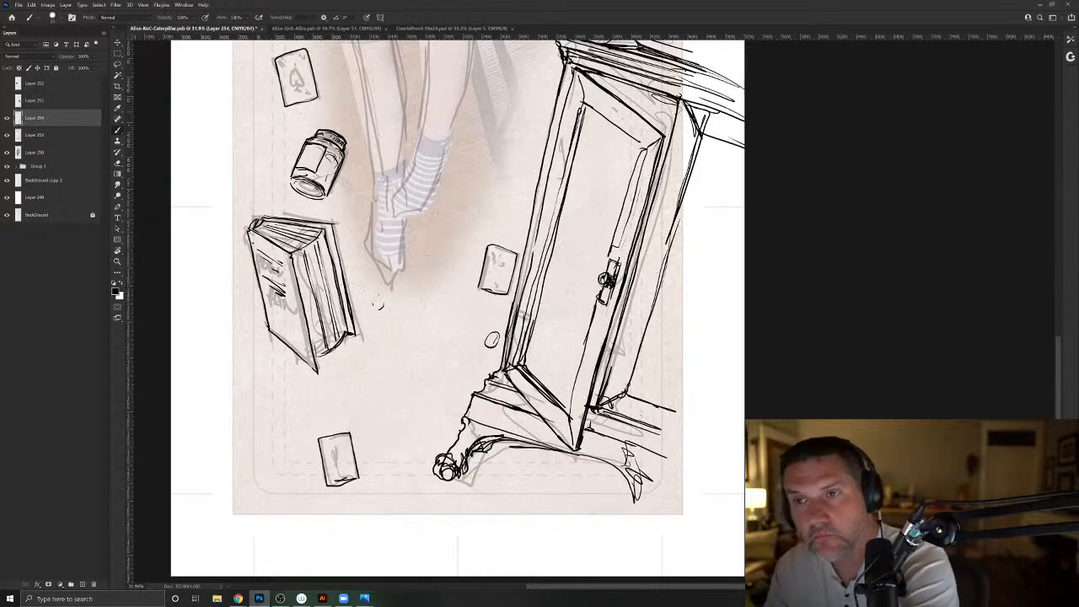
- Finish the second door's edge and lower ledge lines, and ink its knob on a narrow rectangular backplate
mouse_move(701, 145)
left_mouse_down()
mouse_move(644, 393)
mouse_move(705, 425)
left_mouse_up()
left_click_drag(663, 251, 649, 295)
left_click_drag(651, 250, 638, 292)
left_click_drag(647, 251, 684, 177)
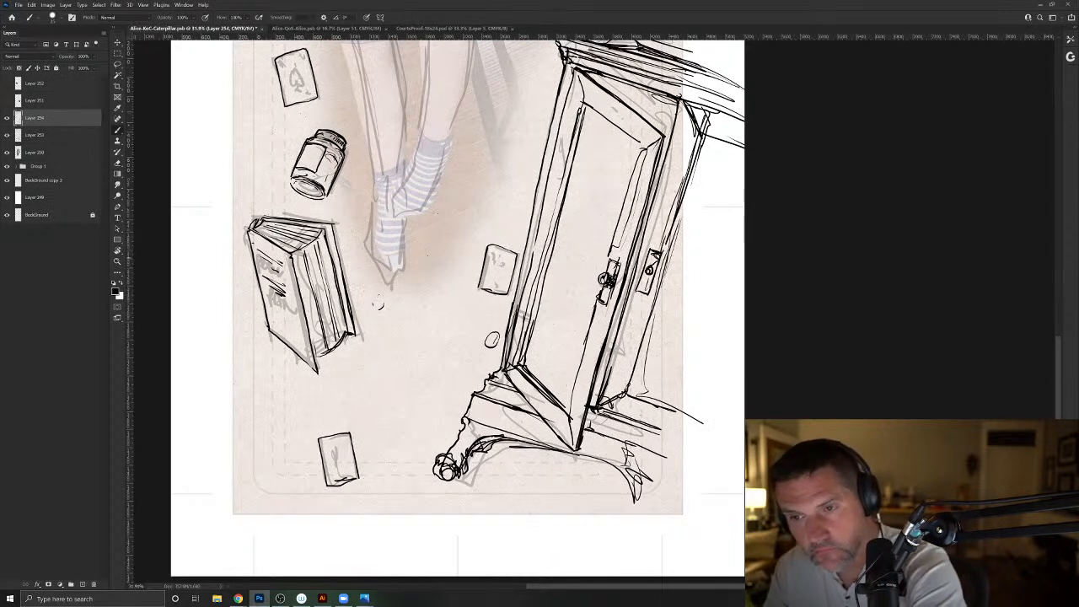
left_click_drag(654, 247, 637, 294)
left_click_drag(662, 255, 646, 297)
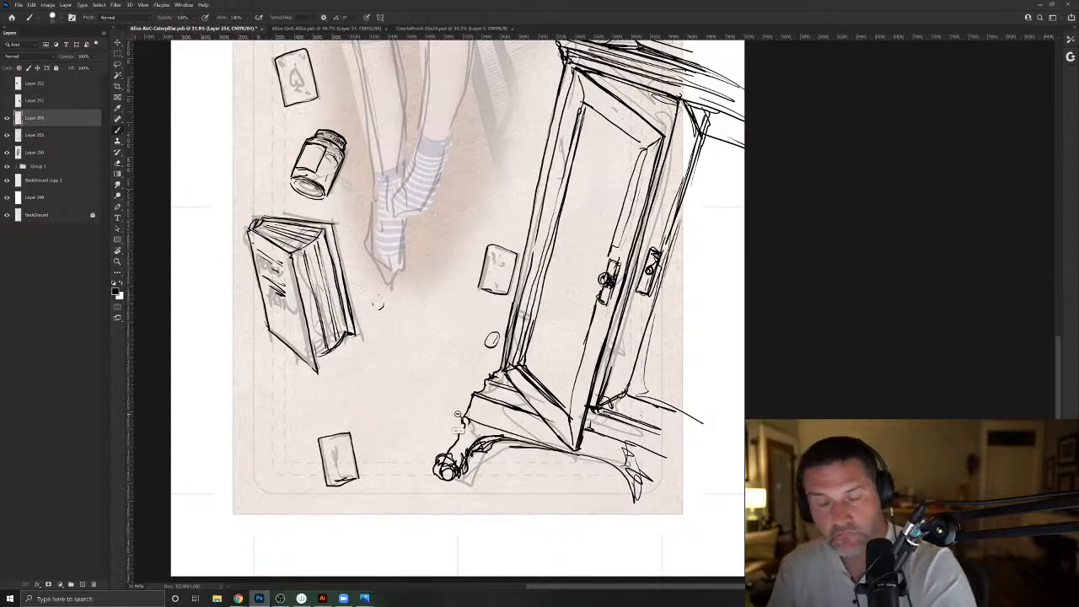
- Lasso the whole inked cupboard, cut it and paste it onto its own layer
left_click_drag(455, 413, 430, 404)
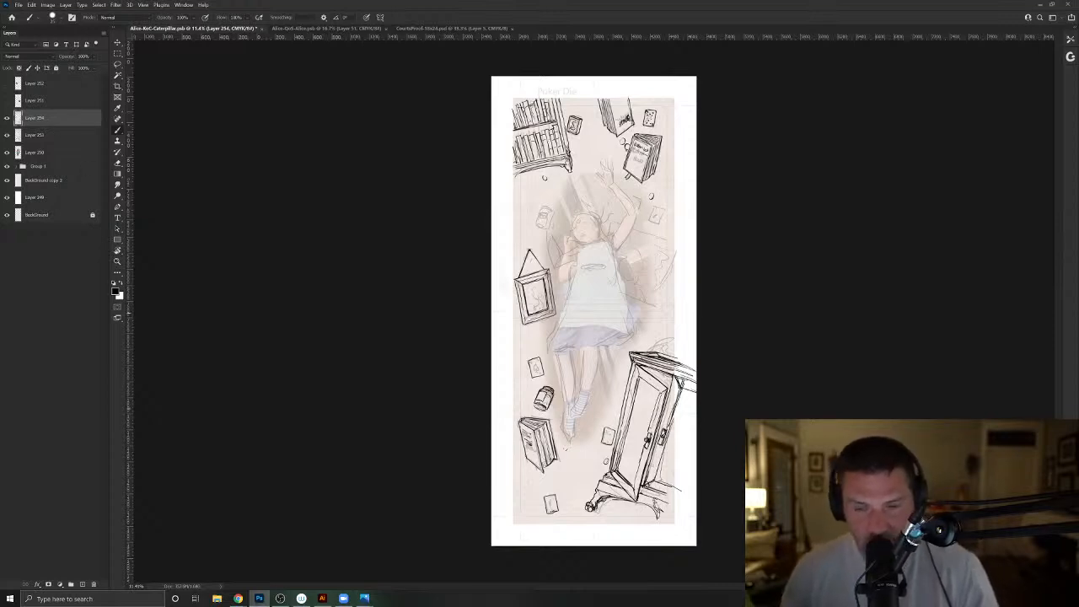
key("l")
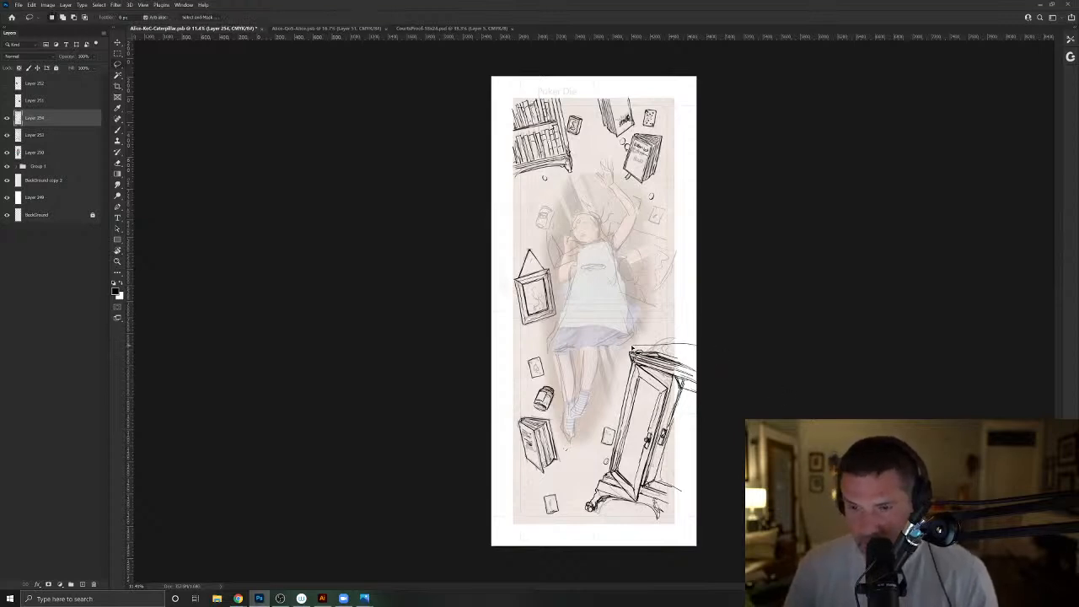
mouse_move(596, 422)
left_mouse_down()
mouse_move(583, 511)
mouse_move(691, 537)
mouse_move(734, 390)
mouse_move(599, 430)
mouse_move(597, 444)
left_mouse_up()
key("ctrl+x")
key("ctrl+v")
- Try to enlarge and reposition the cupboard at the card's lower corner, and undo the transform
key("ctrl+t")
left_click_drag(697, 351, 749, 270)
left_click_drag(669, 401, 654, 431)
key("Return")
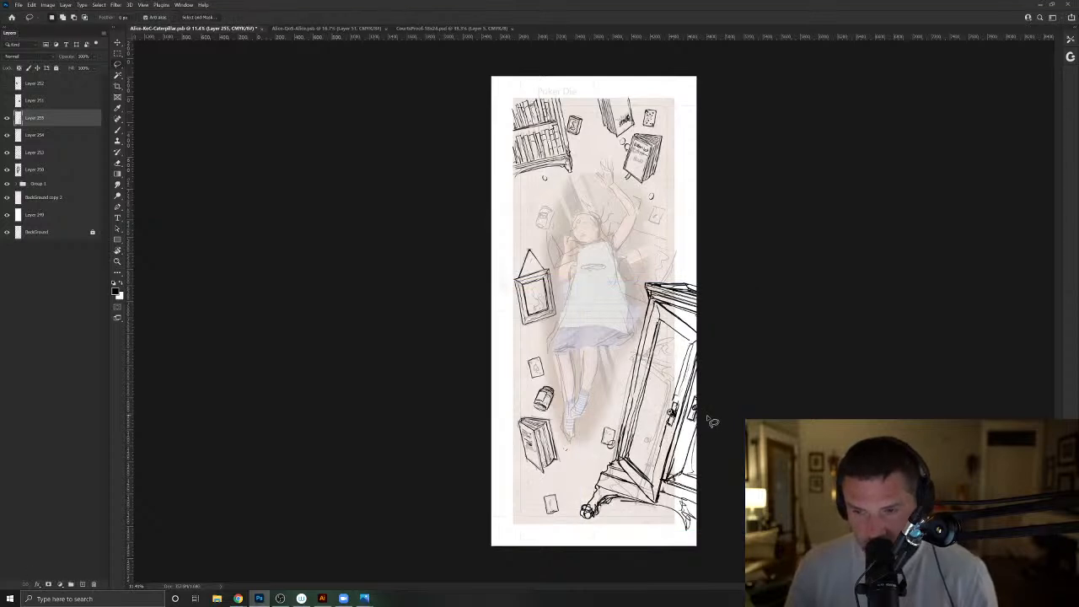
key("ctrl+z")
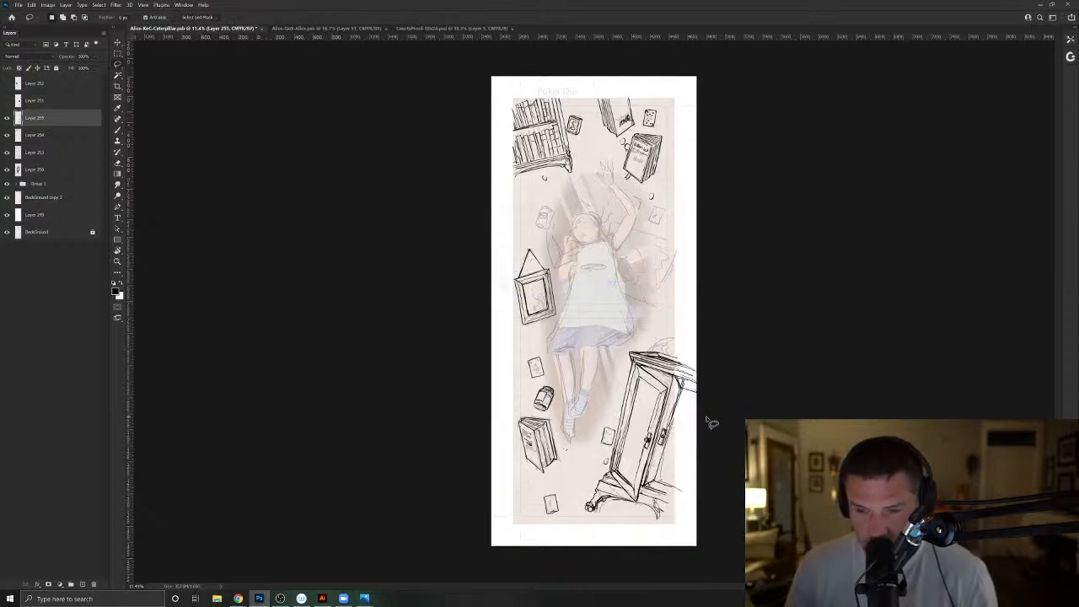
- Scale the cupboard to about 122% and place it in the card's lower corner, running off the edge with its feet near the bottom
key("ctrl+t")
left_click_drag(697, 356, 730, 300)
mouse_move(639, 440)
left_mouse_down()
mouse_move(665, 418)
mouse_move(647, 440)
mouse_move(647, 414)
left_mouse_up()
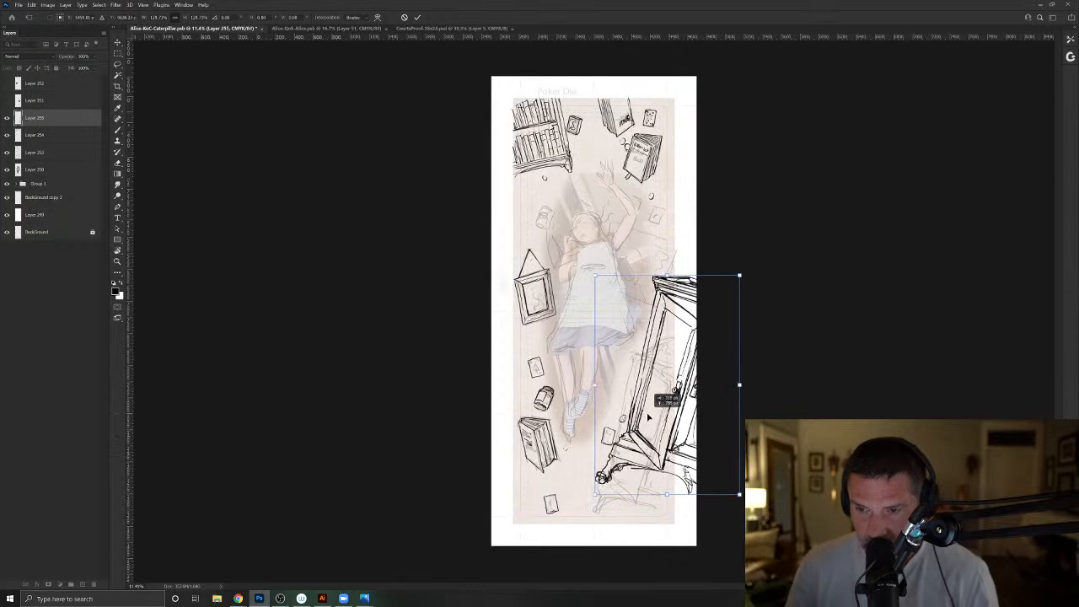
left_click_drag(739, 277, 748, 259)
left_click_drag(651, 440, 640, 469)
mouse_move(739, 288)
left_mouse_down()
mouse_move(748, 277)
mouse_move(739, 290)
left_mouse_up()
left_click_drag(673, 462, 666, 462)
left_click_drag(576, 293, 588, 312)
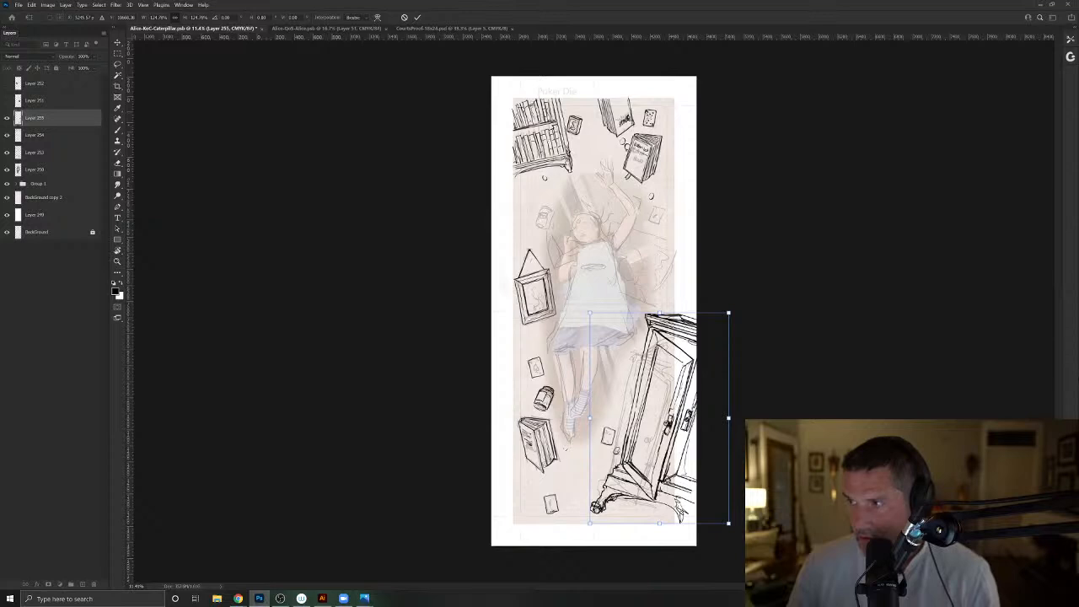
left_click_drag(729, 313, 723, 318)
left_click_drag(656, 415, 651, 415)
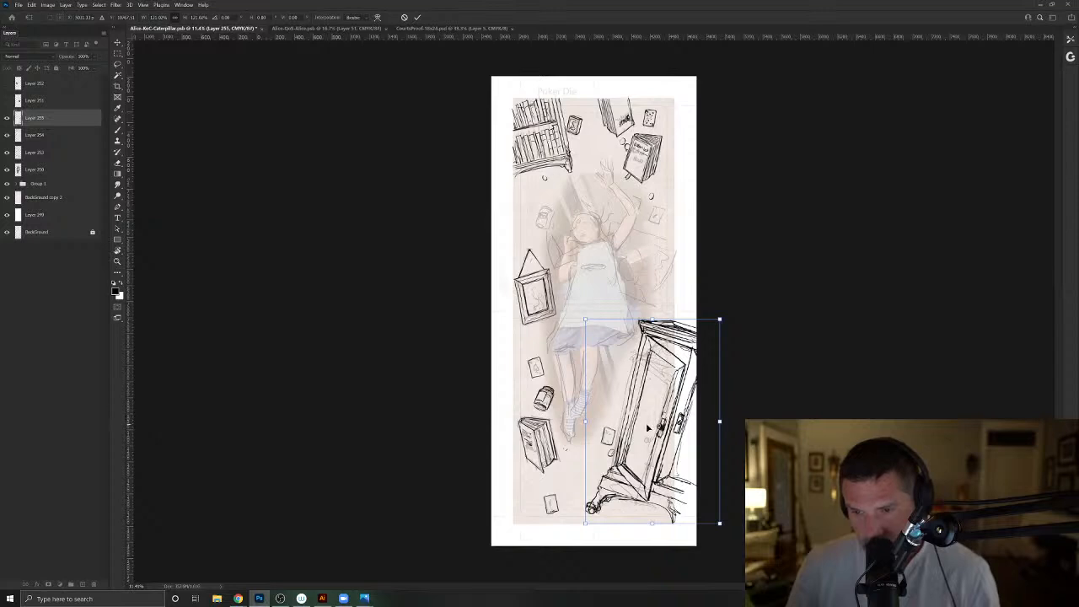
left_click_drag(678, 403, 675, 409)
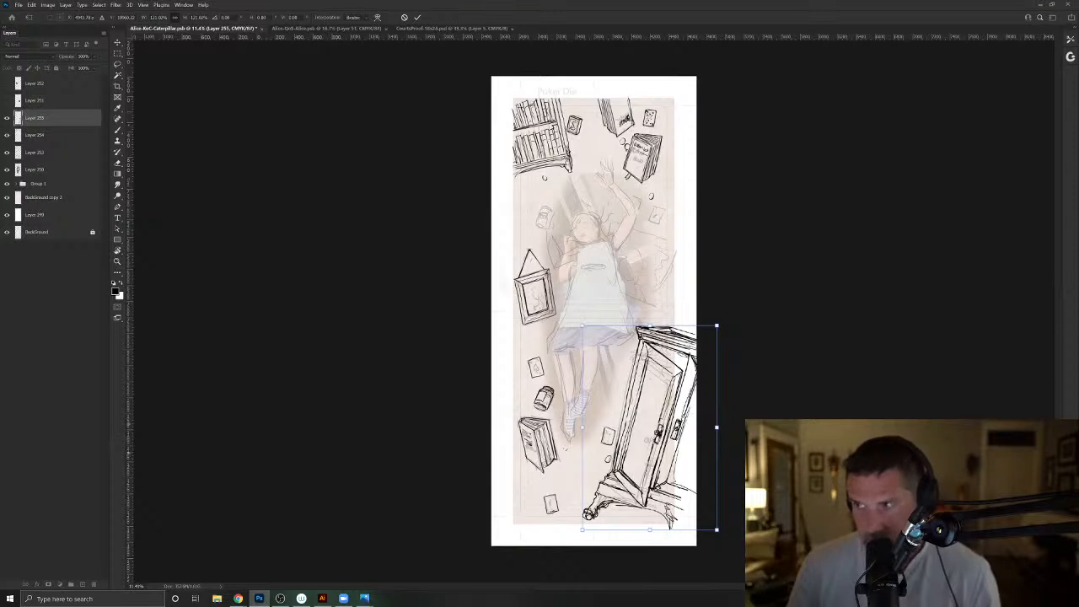
key("Return")
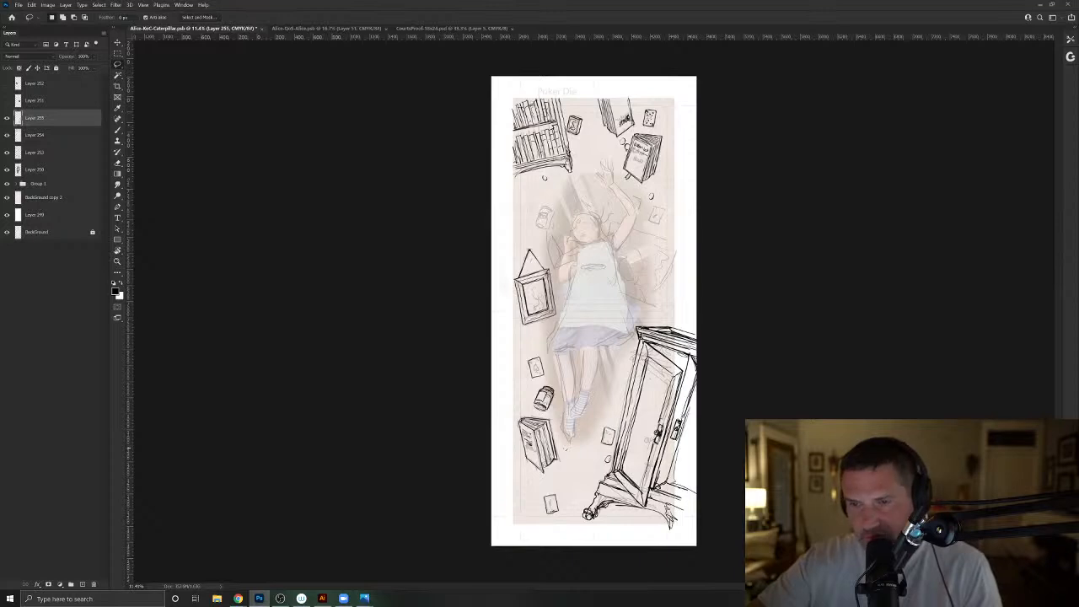
- Add a new layer above the cupboard's layer and activate the Brush tool, with Alice's upper body in view
left_click_drag(632, 216, 652, 254)
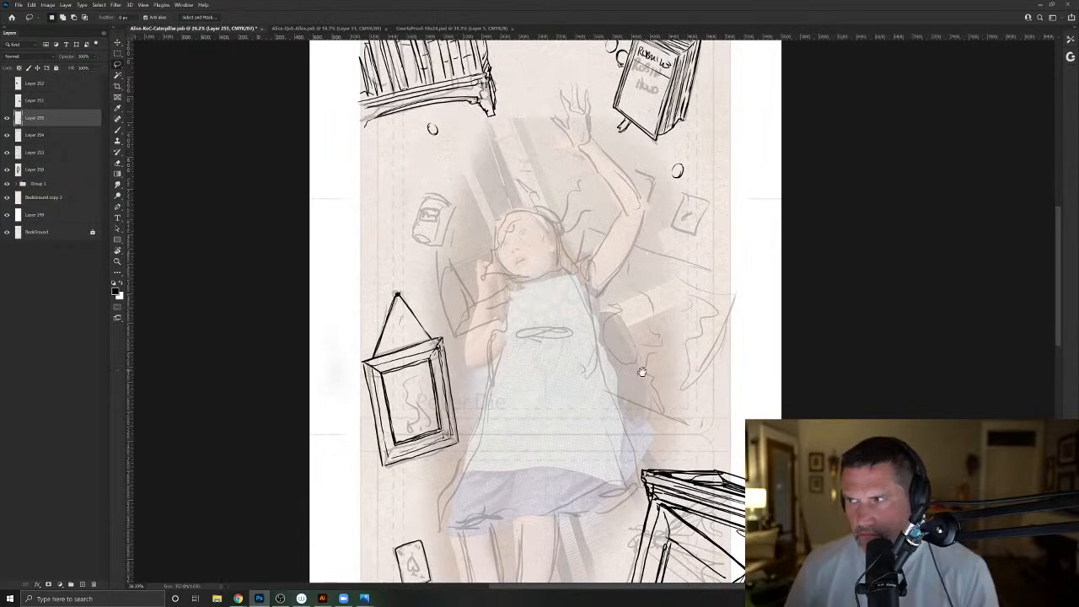
left_click_drag(616, 444, 626, 205)
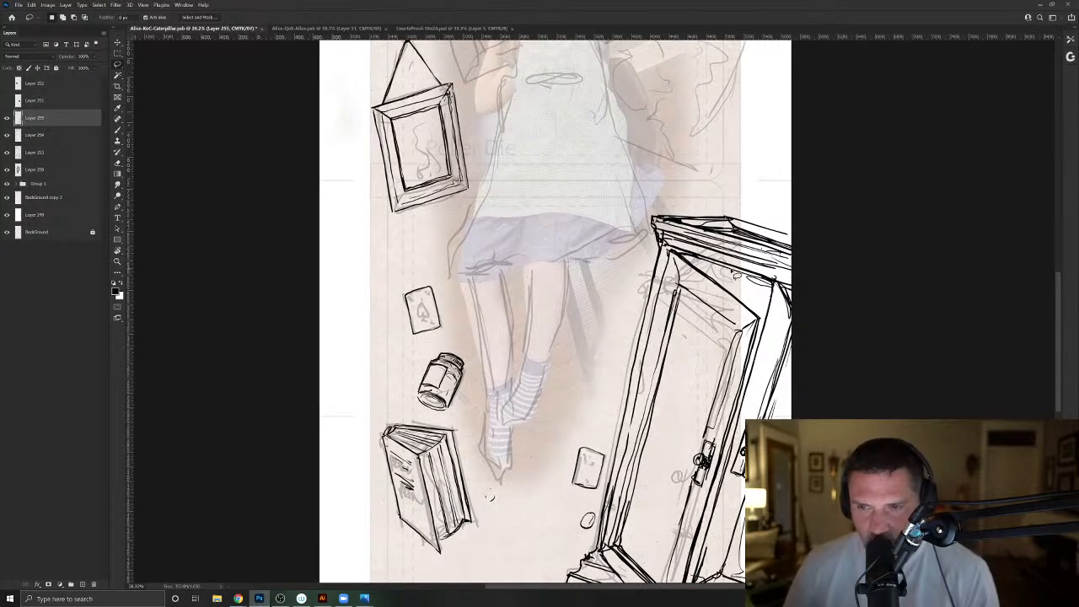
scroll(738, 277, "down", 3)
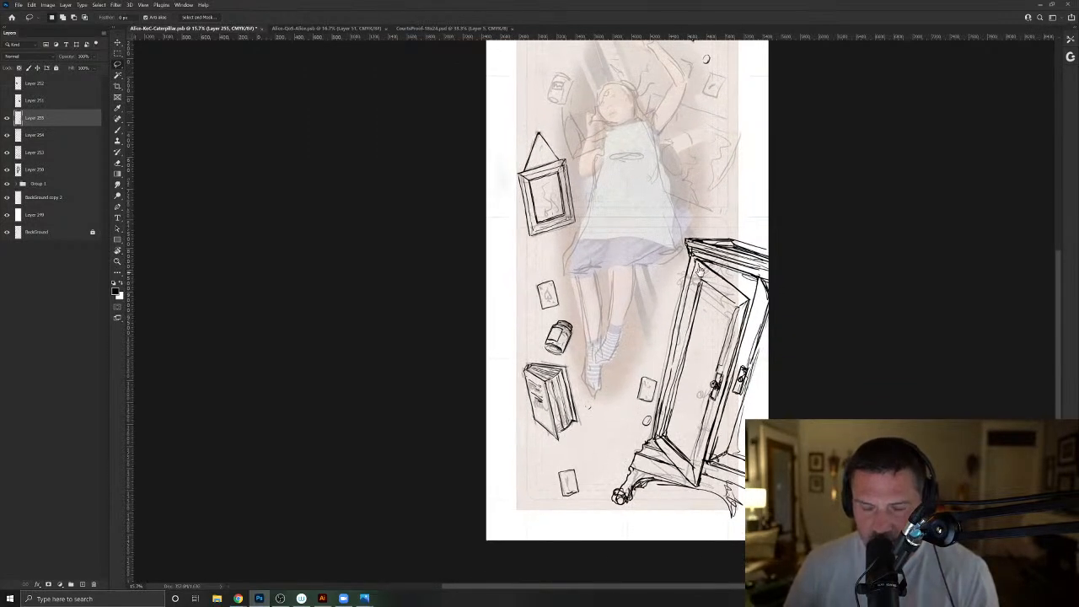
left_click_drag(709, 268, 681, 321)
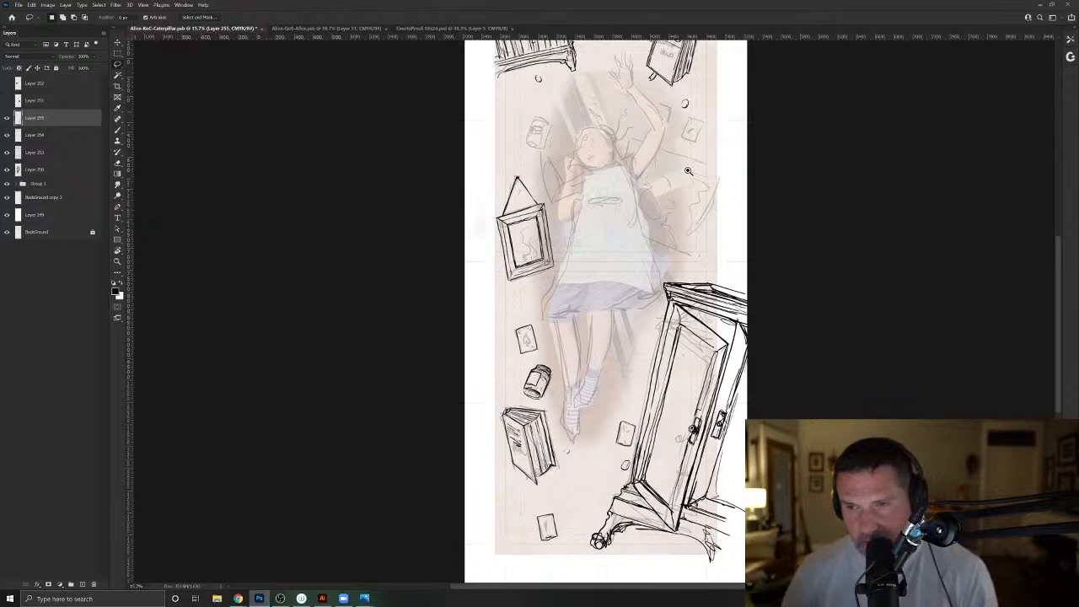
scroll(695, 172, "up", 3)
left_click_drag(645, 218, 597, 346)
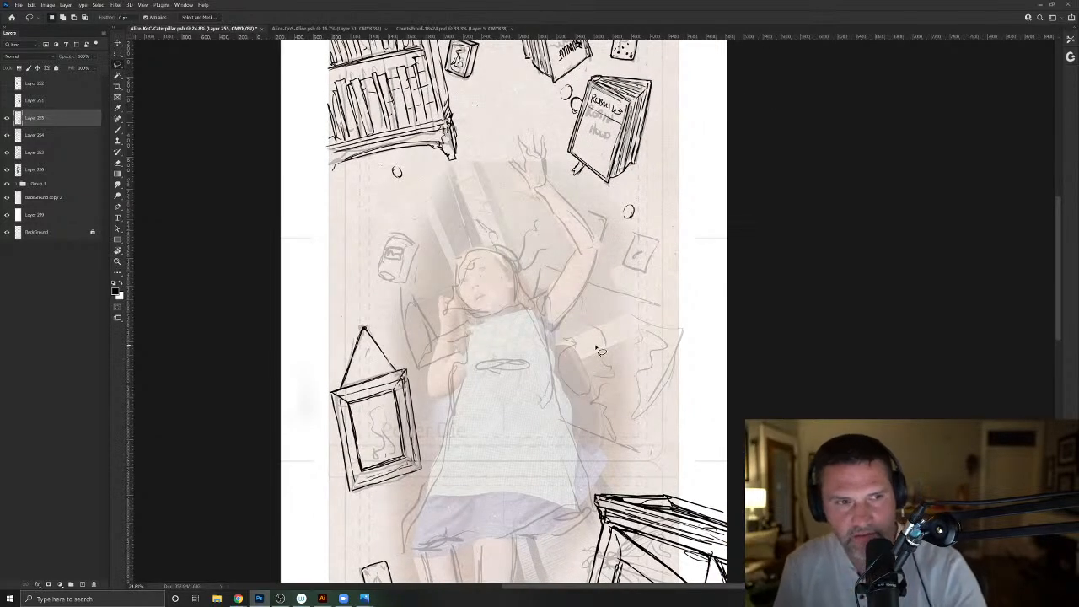
left_click(81, 584)
left_click(118, 132)
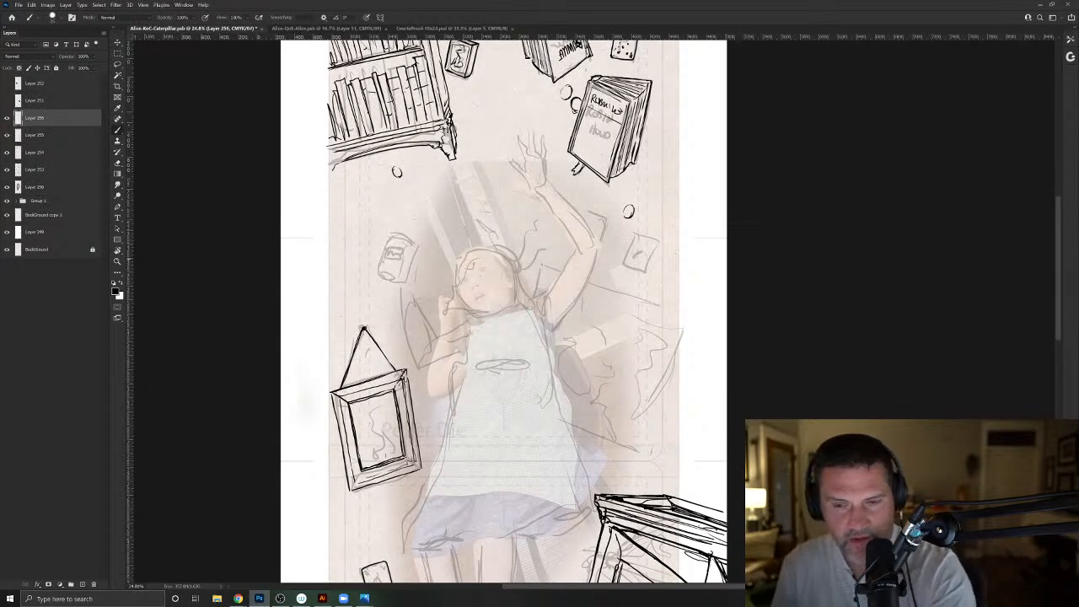
- Hide the top layer of the Alice-QoS-Alice document and duplicate the image with merged layers only
left_click(314, 27)
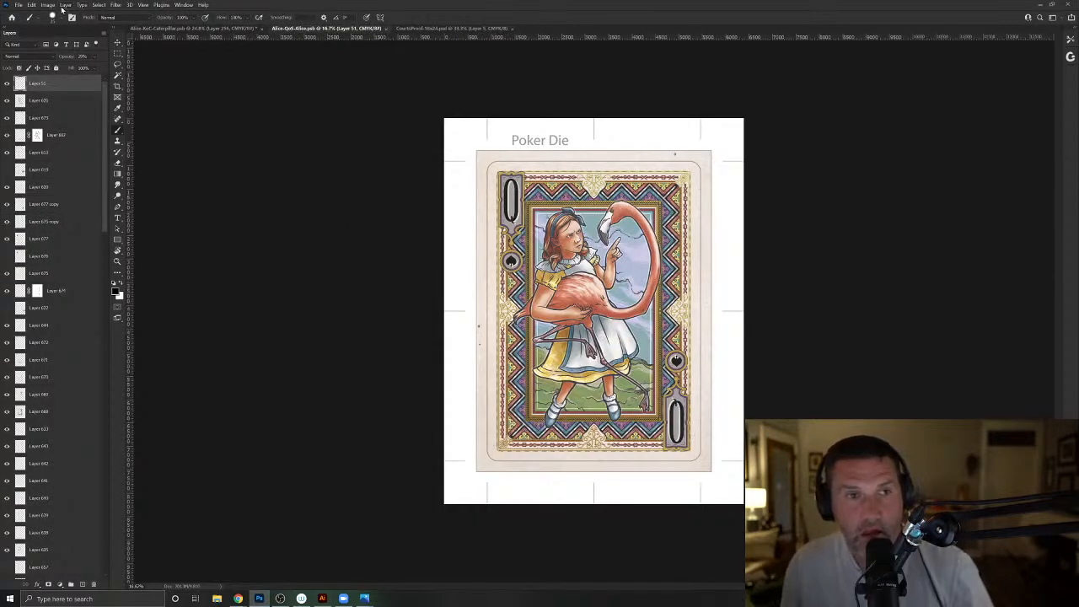
left_click(7, 83)
left_click(48, 4)
left_click(58, 112)
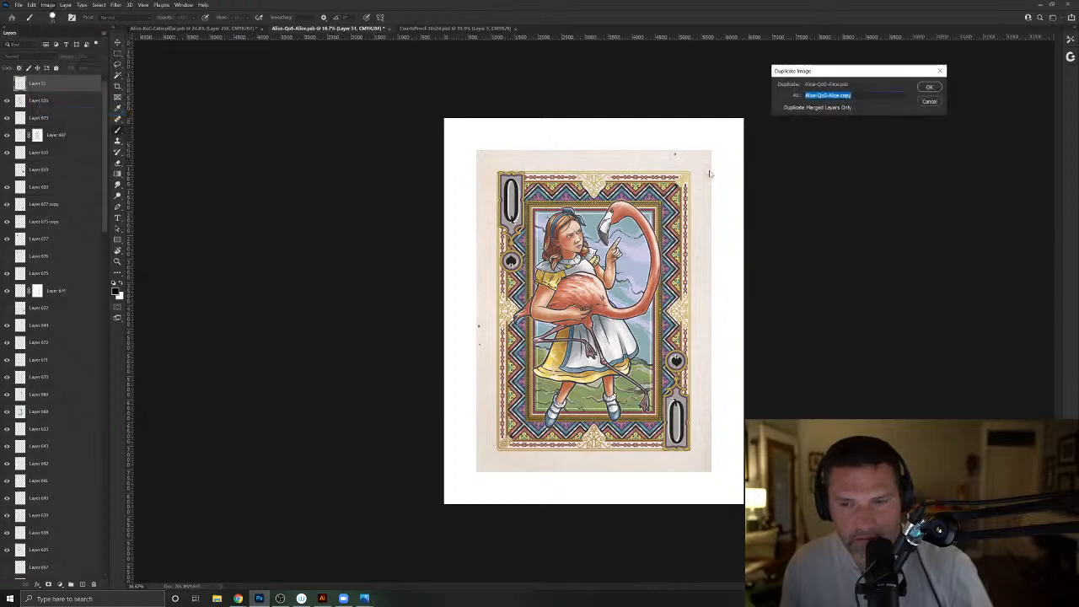
left_click(793, 107)
left_click(930, 87)
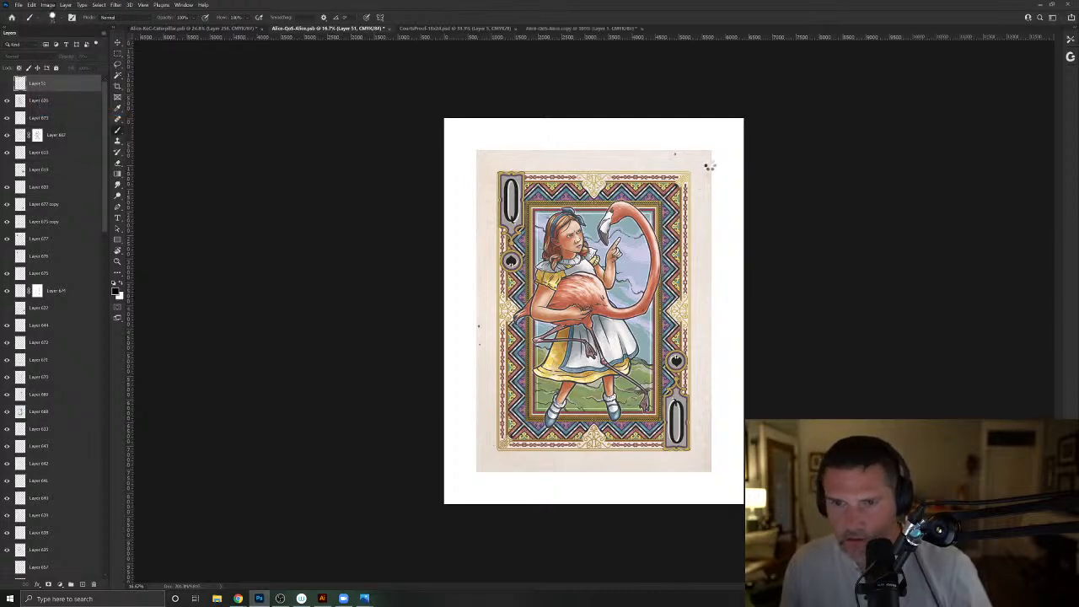
- Close the CourtsProof-16x24 and original Alice-QoS-Alice documents, leaving the merged copy open
left_click(424, 30)
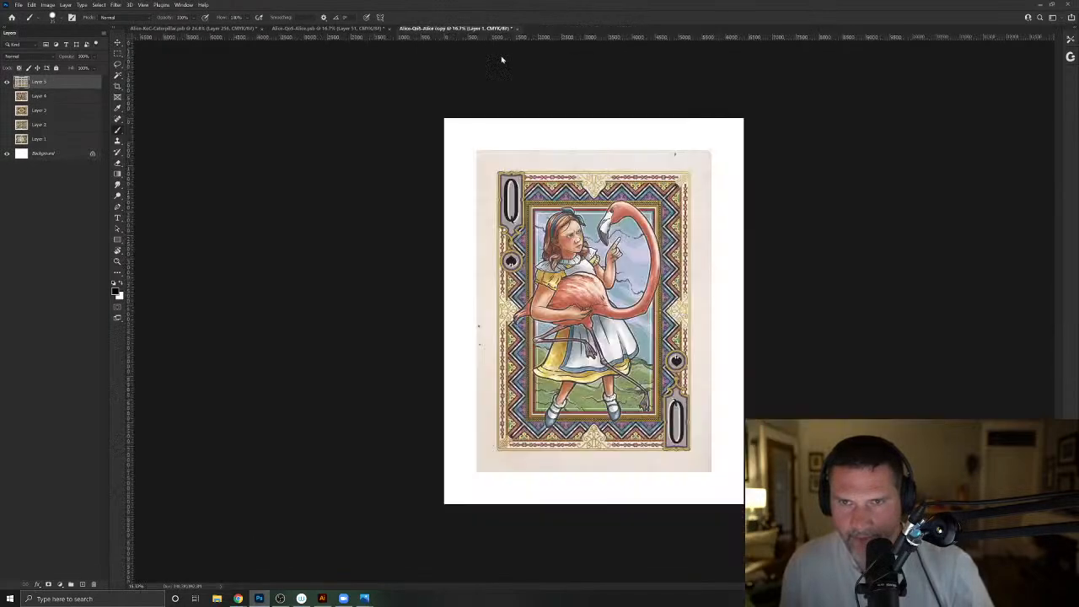
left_click(515, 29)
left_click(354, 29)
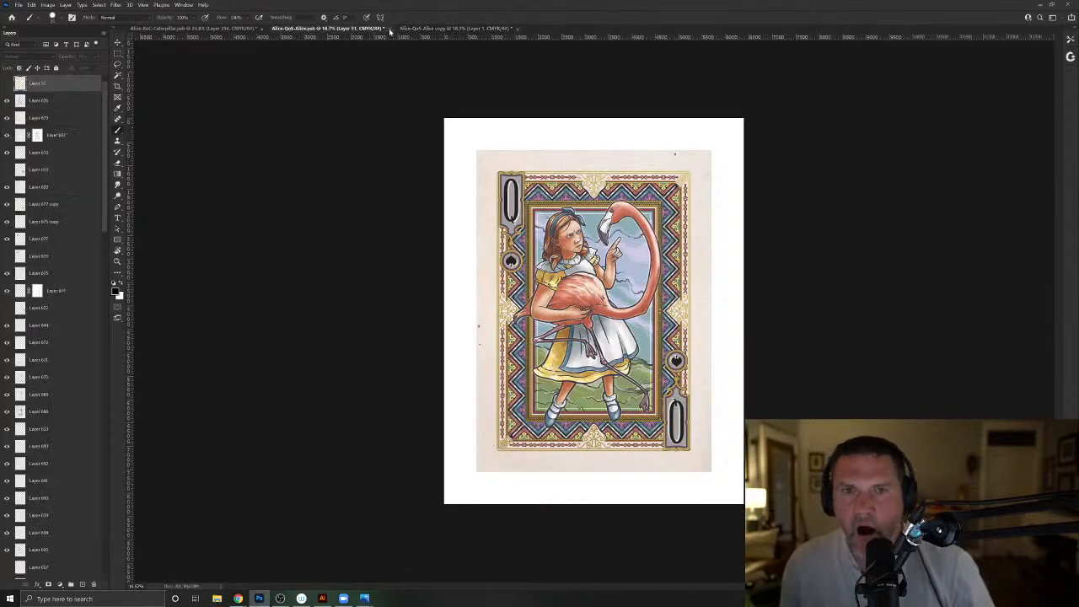
left_click(391, 28)
left_click(565, 223)
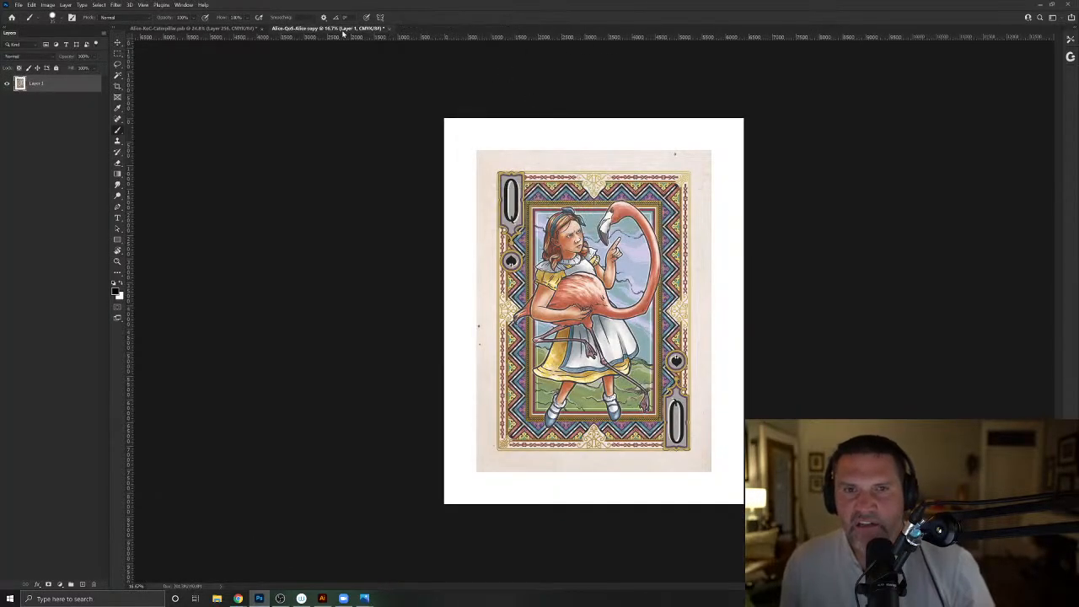
- Marquee-select the framed picture of Alice and the flamingo on the merged card copy, then return to the Alice-KoC-Caterpillar document
left_click(117, 53)
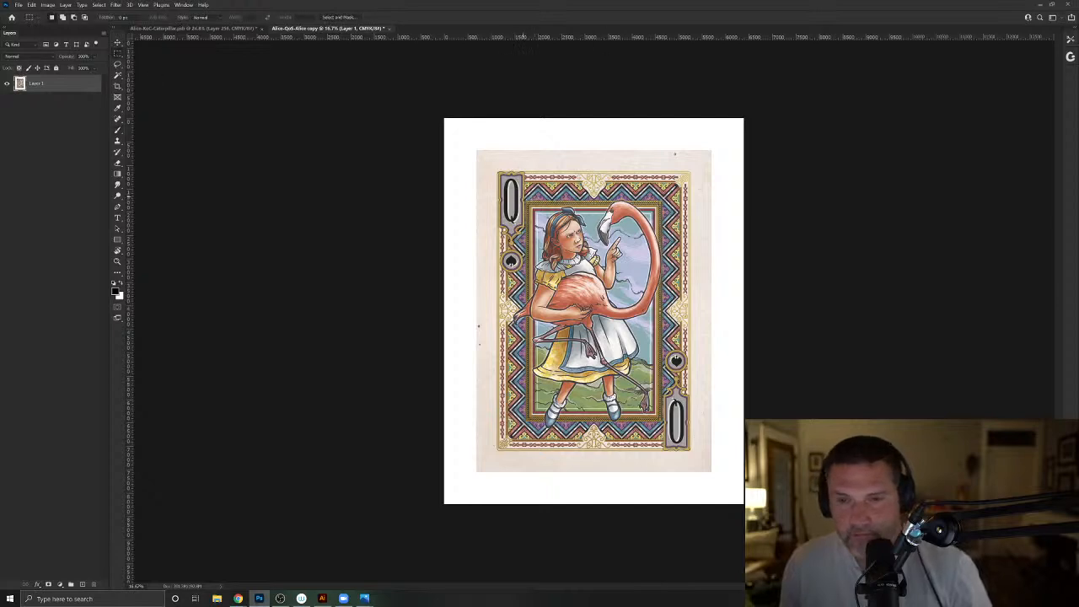
left_click_drag(527, 199, 662, 420)
left_click(196, 29)
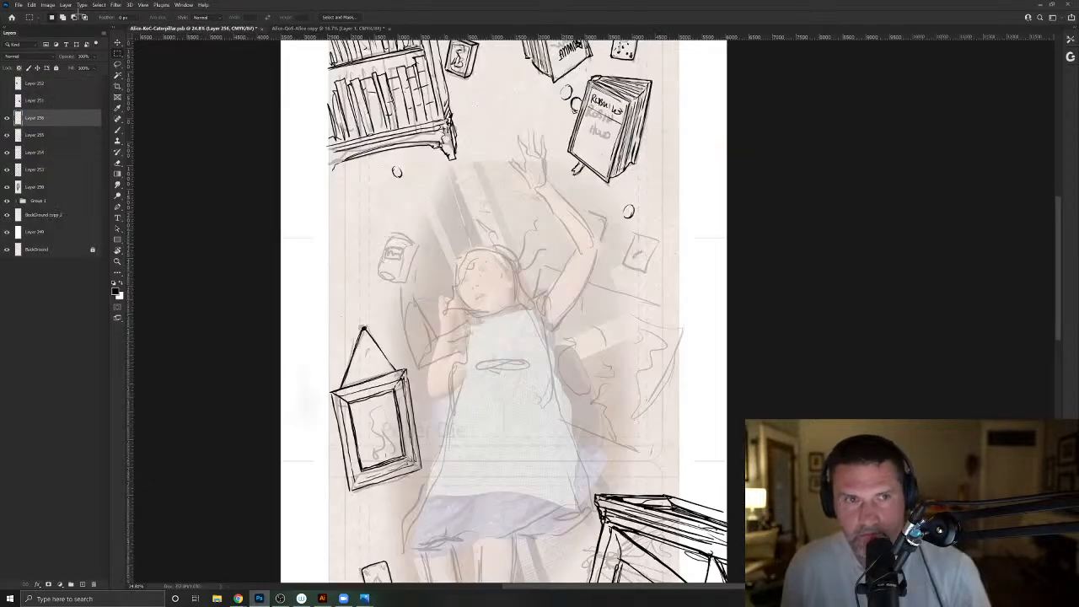
- Save the Caterpillar document under the new name Alice-Diptych-Joker in the CourtCards folder, in Large Document Format
left_click(18, 6)
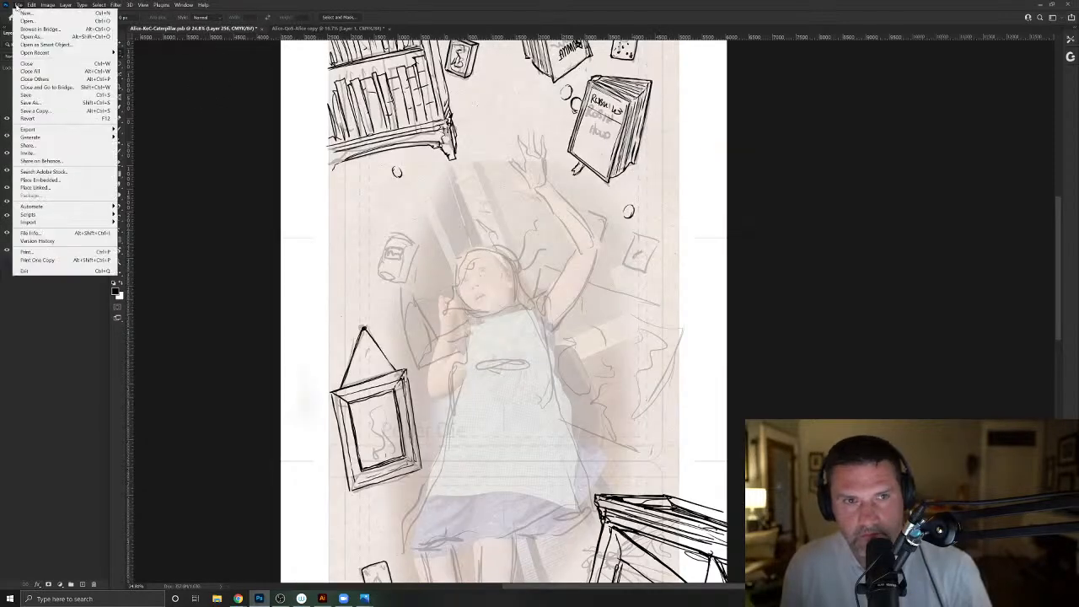
left_click(36, 102)
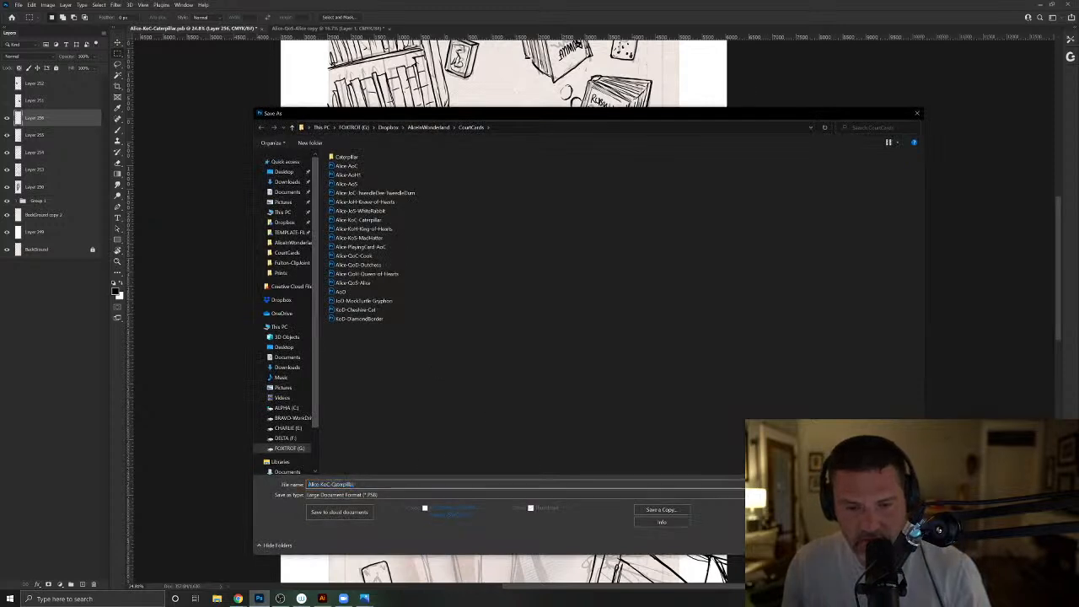
key("shift+Left")
key("shift+Left")
key("shift+Left")
key("shift+Left")
key("shift+Left")
key("shift+Left")
key("shift+Left")
key("shift+Left")
key("shift+Left")
key("shift+Left")
key("shift+Left")
key("shift+Left")
key("shift+Left")
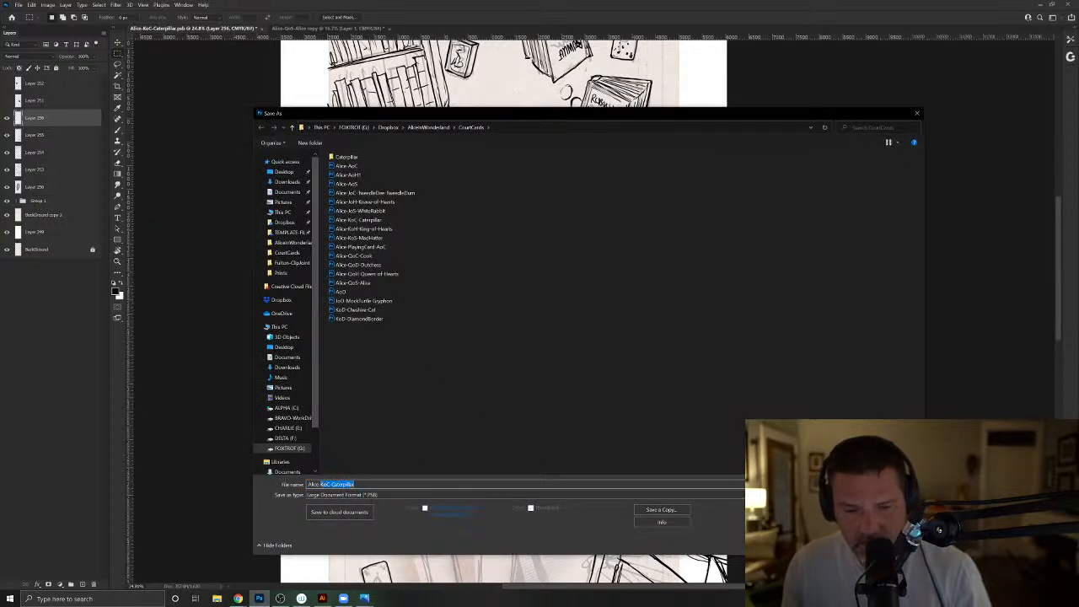
type("Joke")
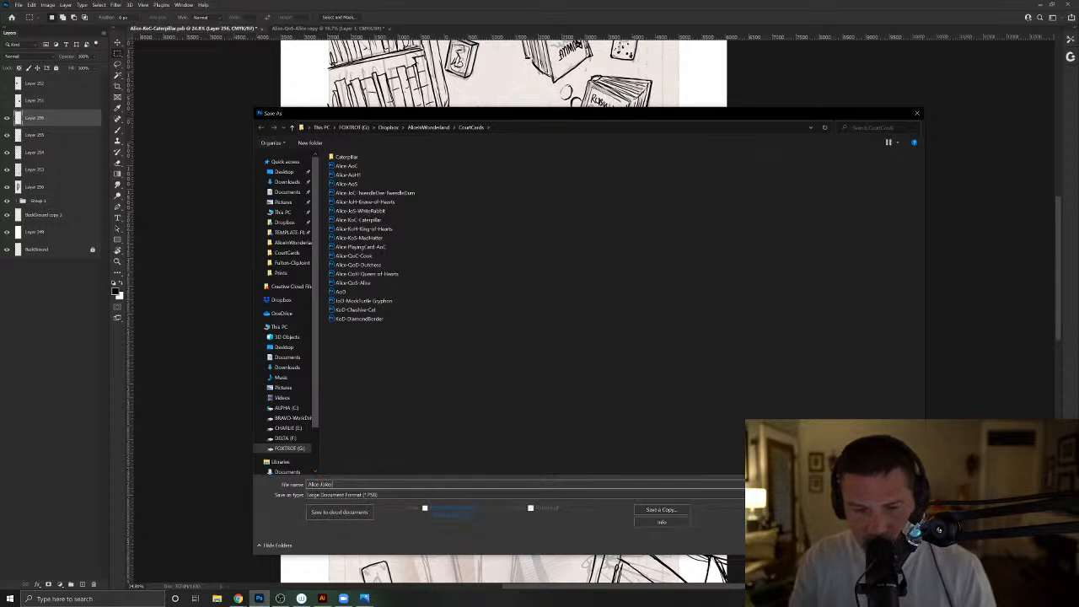
key("BackSpace")
key("BackSpace")
key("BackSpace")
type("D")
type("igit")
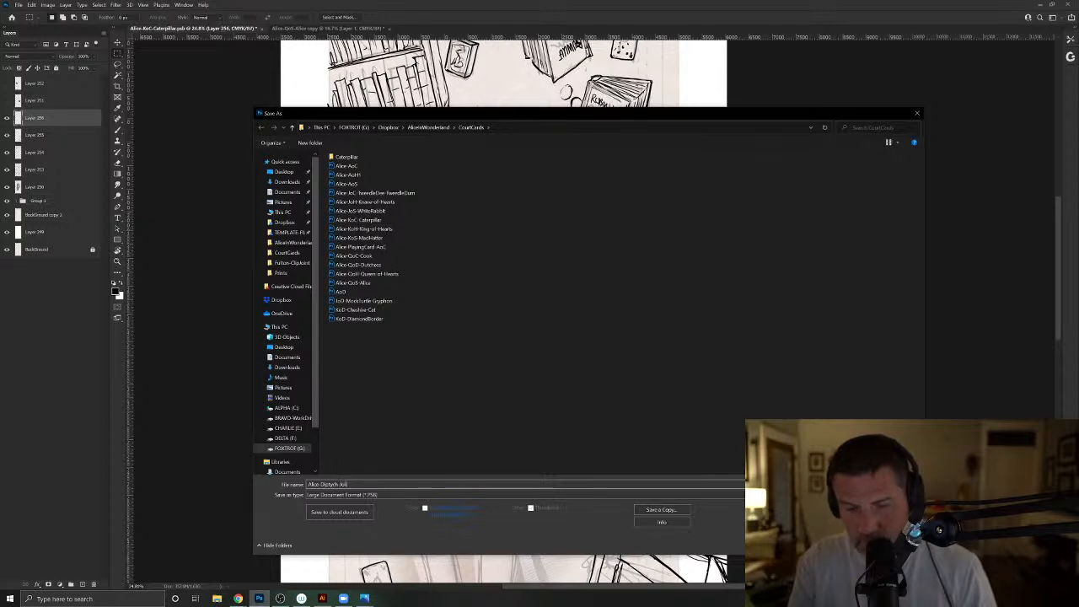
key("Return")
key("Return")
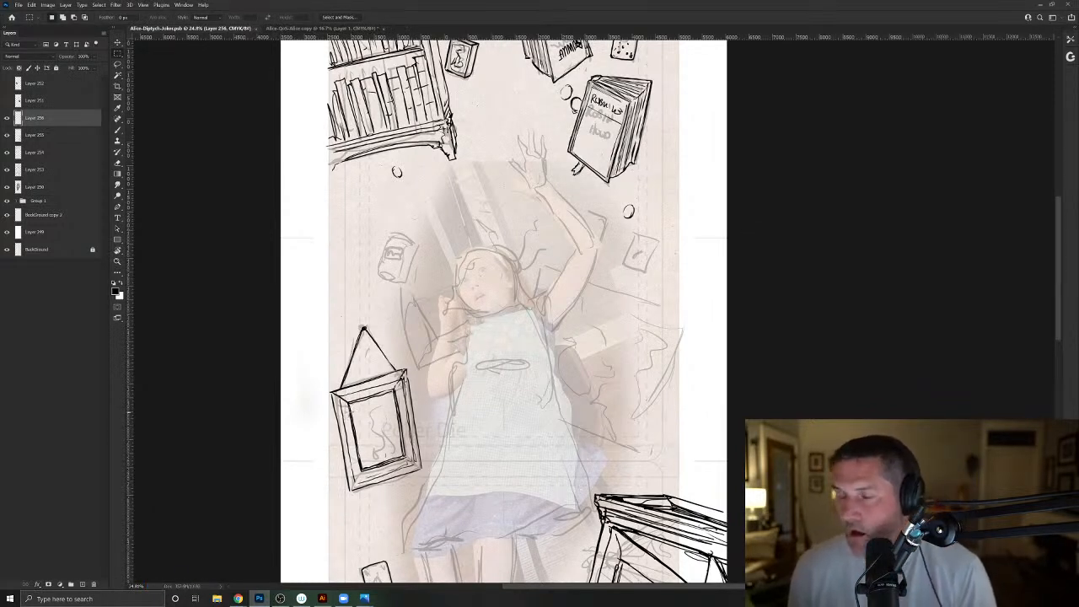
- Bring the framed Alice picture from the merged copy into the Joker document, scaled down and placed beside the Robin Hood book as reference
left_click(308, 29)
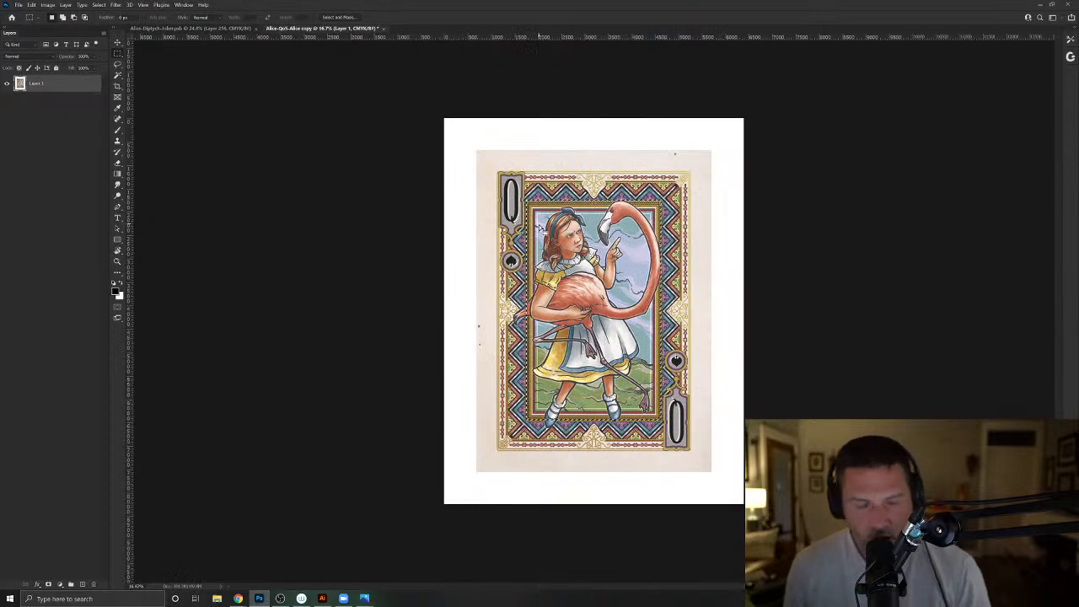
left_click(218, 29)
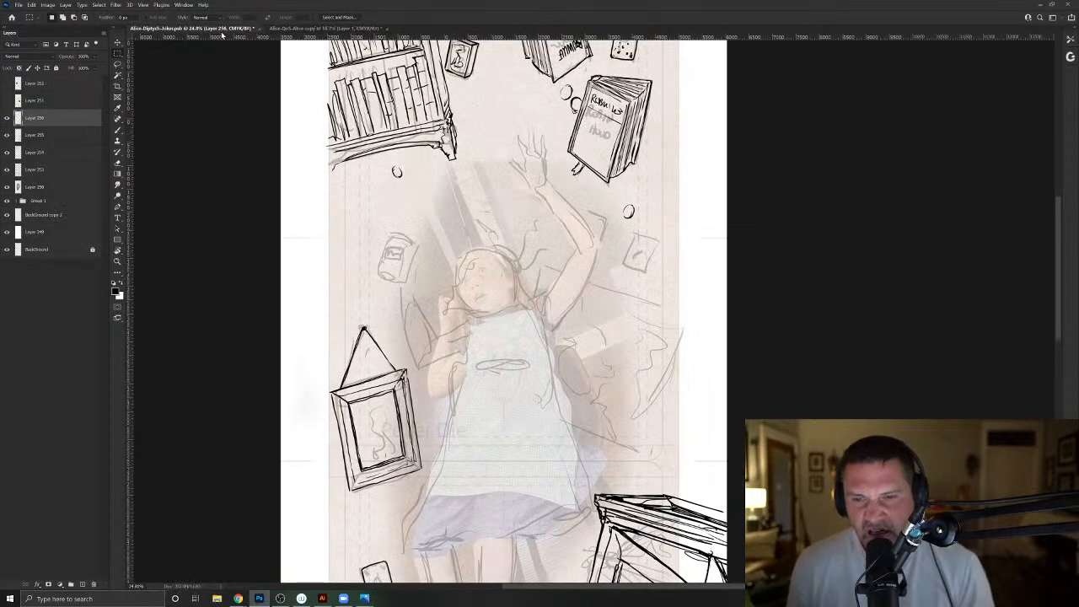
key("ctrl+t")
left_click_drag(406, 150, 533, 278)
left_click_drag(563, 337, 695, 89)
key("Return")
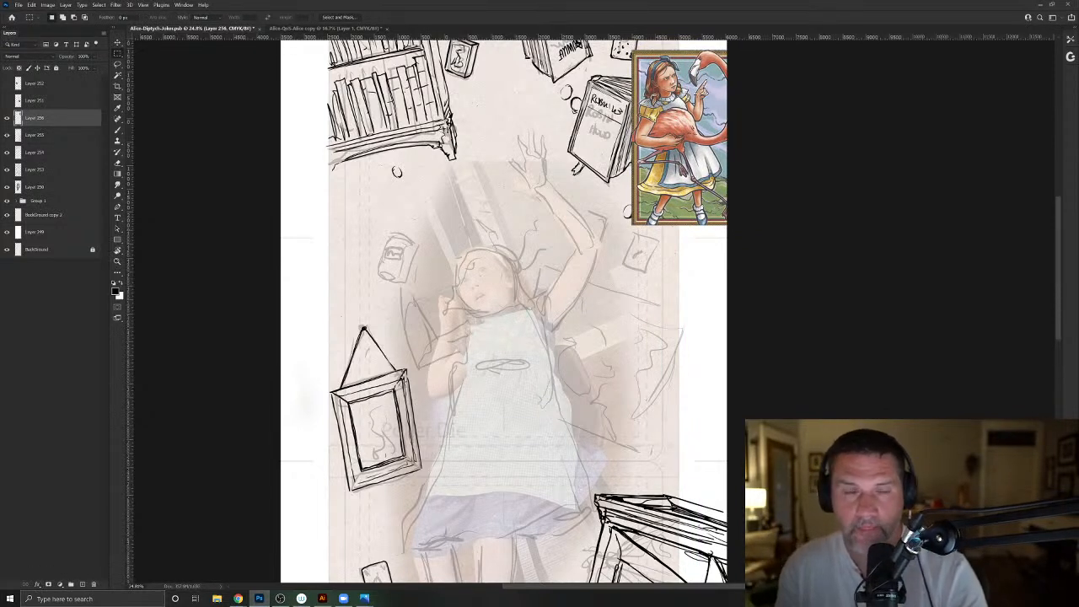
- On a new layer, brush in Alice's puffed sleeves and dress bodice, and outline the top of her head with its headband
left_click(118, 140)
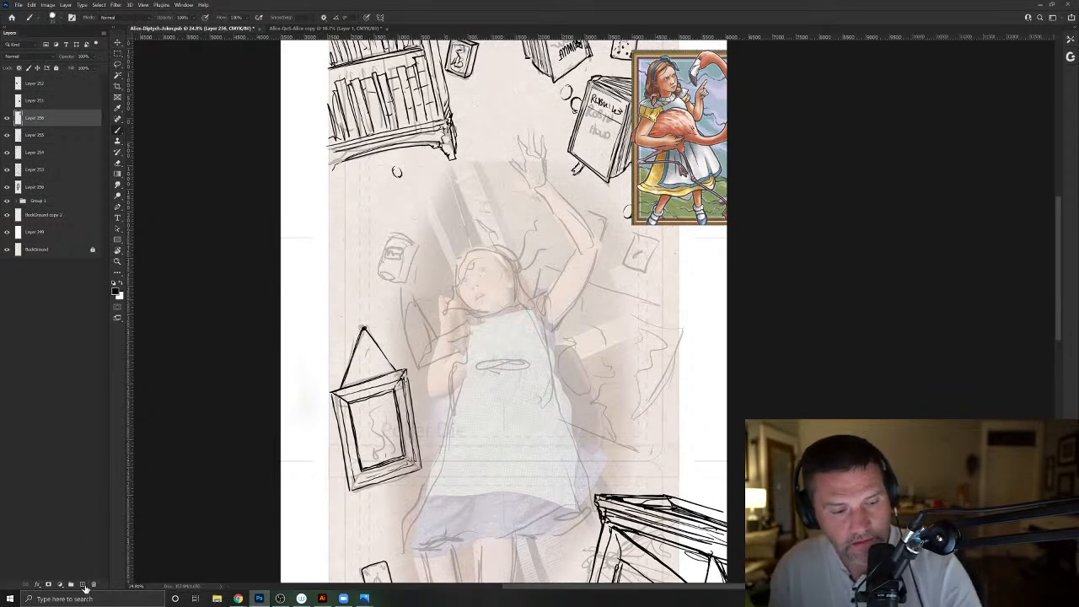
left_click(83, 583)
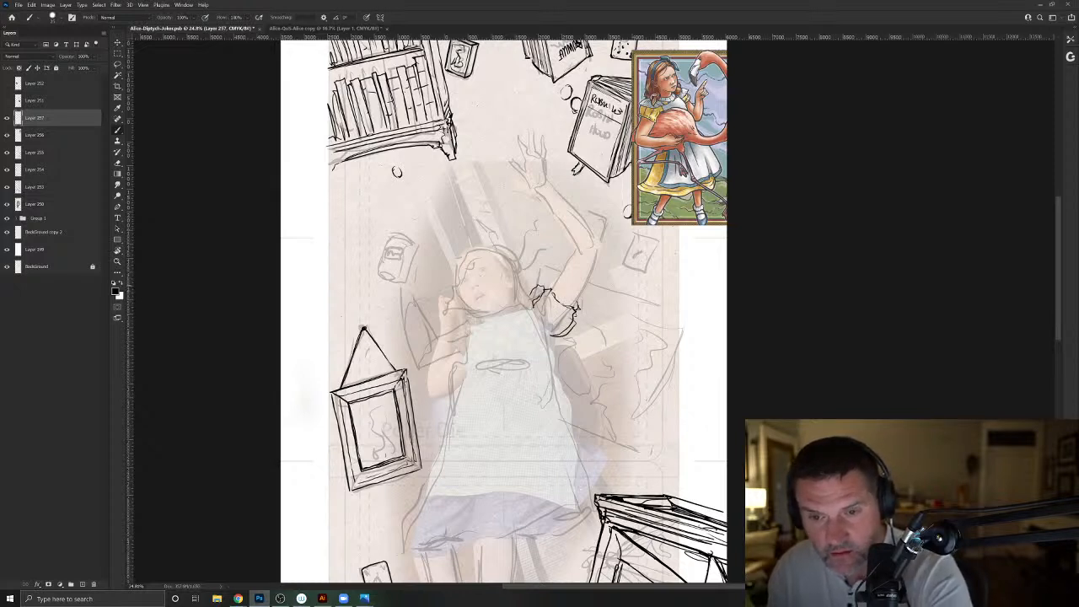
left_click_drag(546, 295, 574, 310)
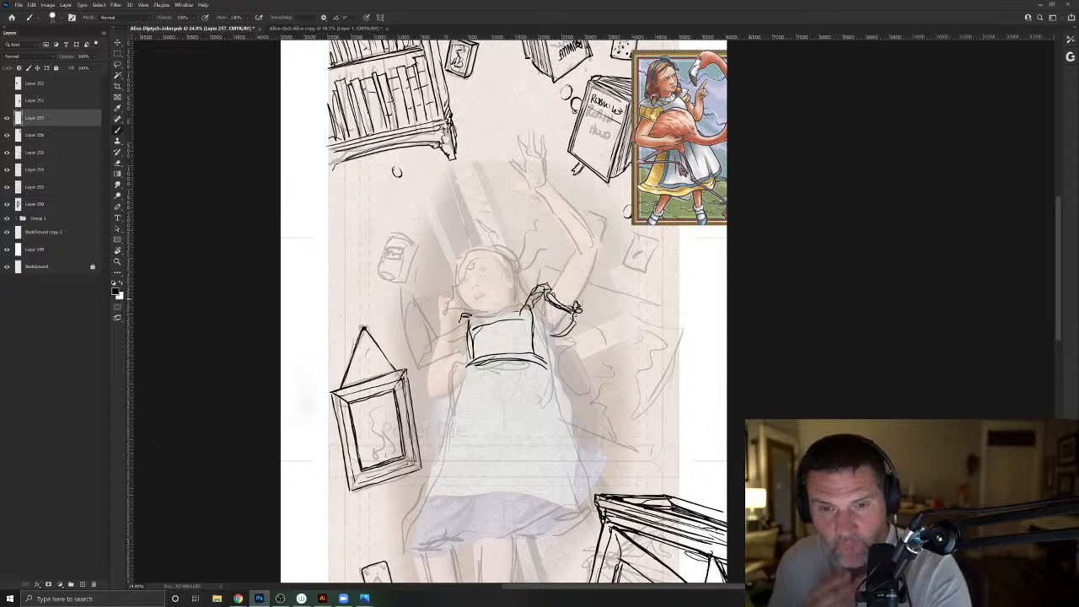
mouse_move(465, 316)
left_mouse_down()
mouse_move(449, 326)
mouse_move(454, 353)
left_mouse_up()
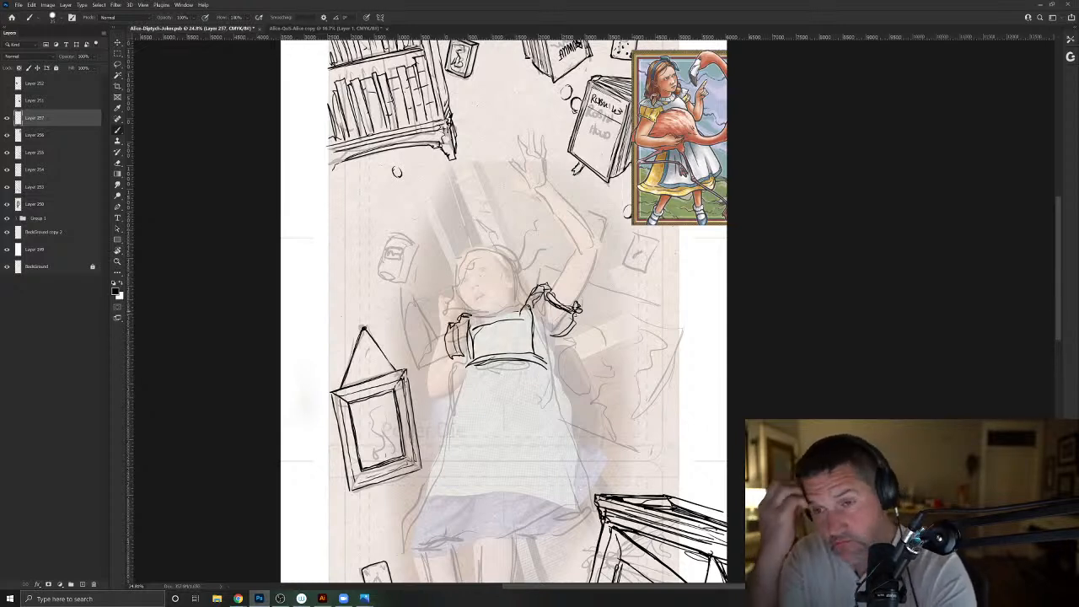
mouse_move(526, 297)
left_mouse_down()
mouse_move(516, 307)
mouse_move(513, 286)
left_mouse_up()
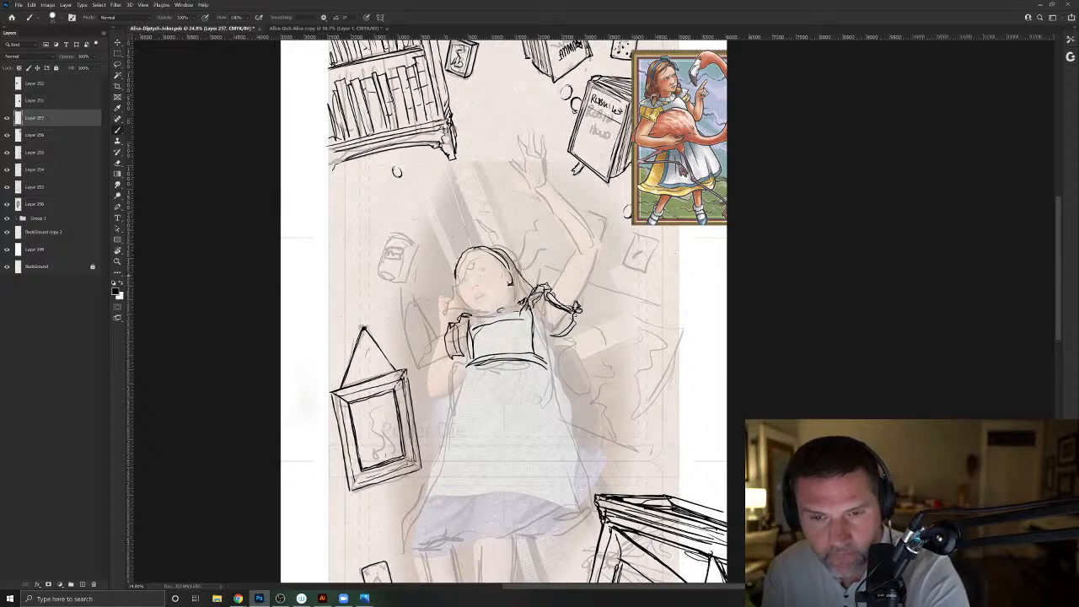
- Ink Alice's facial features over the sketch: both eyes, an eyebrow, the nostrils and the parted lips
left_click_drag(467, 270, 533, 314)
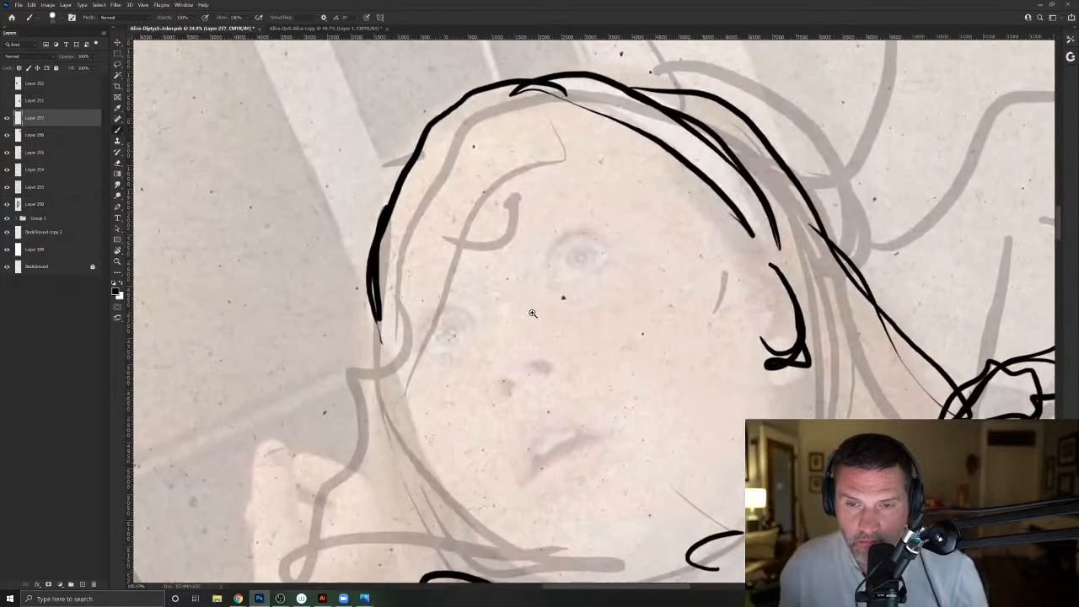
left_click(533, 314, "alt")
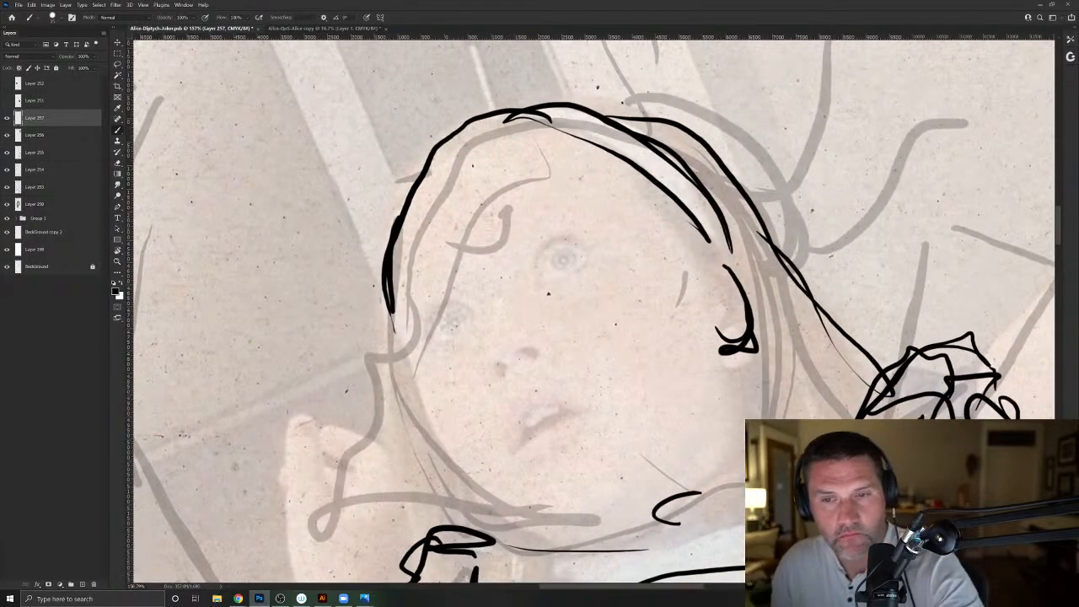
mouse_move(593, 257)
left_mouse_down()
mouse_move(564, 242)
mouse_move(543, 258)
mouse_move(569, 261)
mouse_move(540, 272)
mouse_move(551, 240)
mouse_move(585, 246)
mouse_move(543, 216)
left_mouse_up()
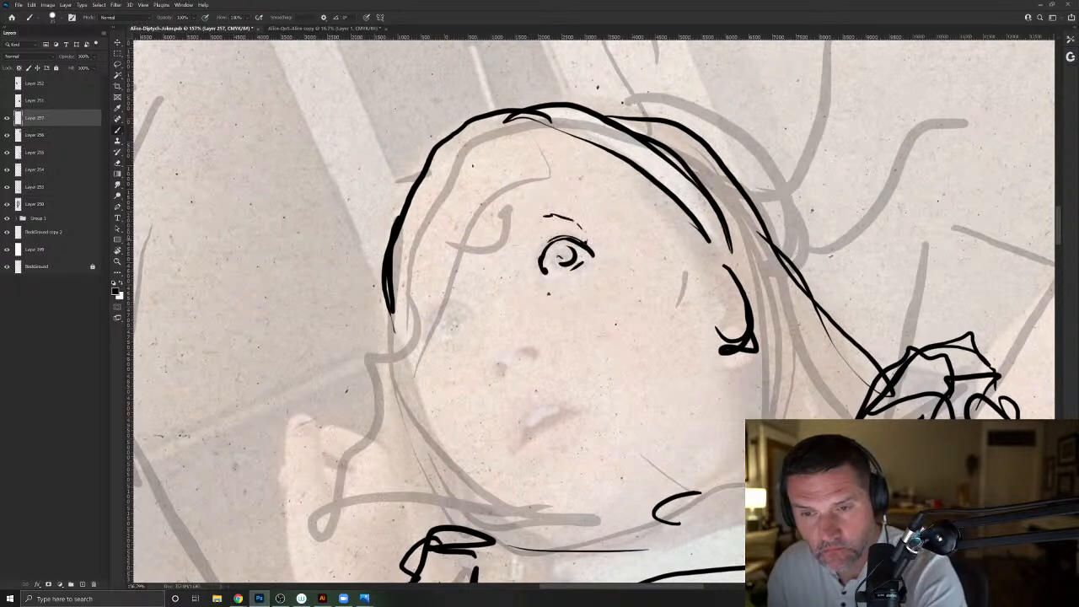
mouse_move(519, 351)
left_mouse_down()
mouse_move(537, 355)
mouse_move(497, 371)
left_mouse_up()
left_click(487, 358)
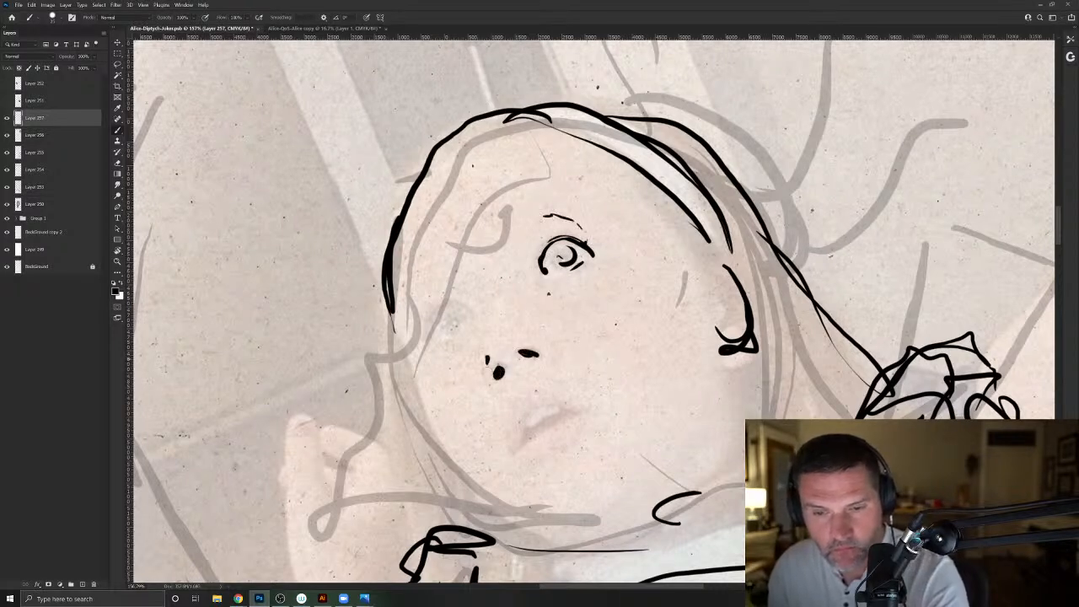
mouse_move(472, 317)
left_mouse_down()
mouse_move(427, 313)
mouse_move(436, 330)
mouse_move(464, 324)
mouse_move(447, 323)
left_mouse_up()
mouse_move(580, 413)
left_mouse_down()
mouse_move(547, 410)
mouse_move(555, 410)
mouse_move(527, 425)
mouse_move(552, 410)
mouse_move(521, 398)
left_mouse_up()
mouse_move(553, 394)
left_mouse_down()
mouse_move(586, 413)
mouse_move(520, 399)
mouse_move(515, 449)
mouse_move(578, 413)
mouse_move(540, 397)
mouse_move(541, 430)
mouse_move(516, 449)
mouse_move(521, 440)
mouse_move(540, 461)
left_mouse_up()
left_click_drag(581, 410, 597, 417)
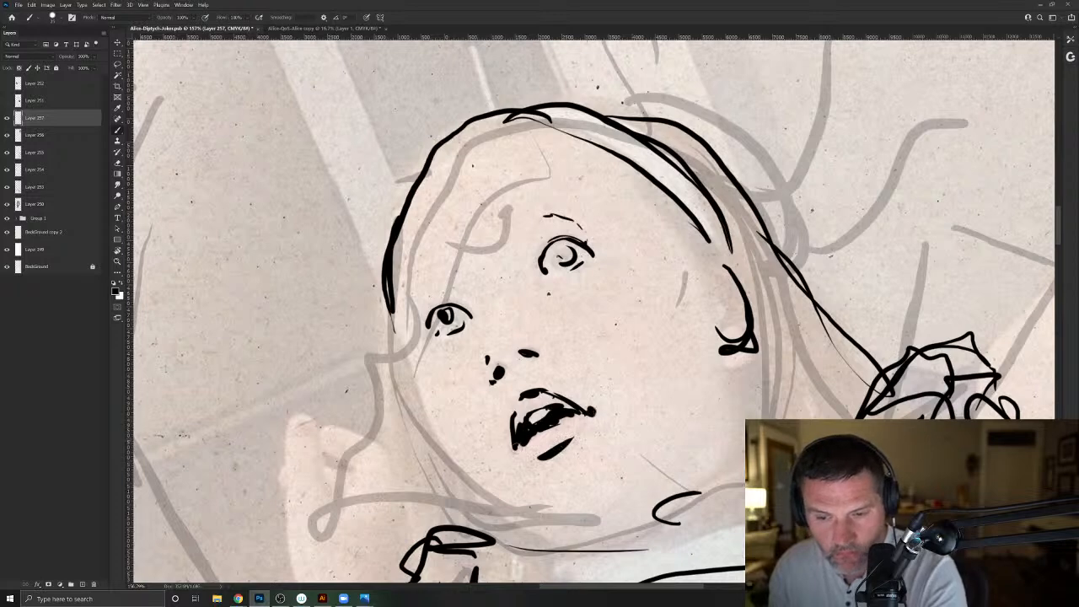
- Ink Alice's ear, cheek and jaw contour, and darken her pupils and nose
mouse_move(727, 263)
left_mouse_down()
mouse_move(724, 361)
mouse_move(727, 270)
mouse_move(597, 160)
mouse_move(444, 189)
mouse_move(401, 363)
mouse_move(444, 457)
mouse_move(497, 516)
mouse_move(584, 543)
mouse_move(698, 486)
mouse_move(745, 432)
left_mouse_up()
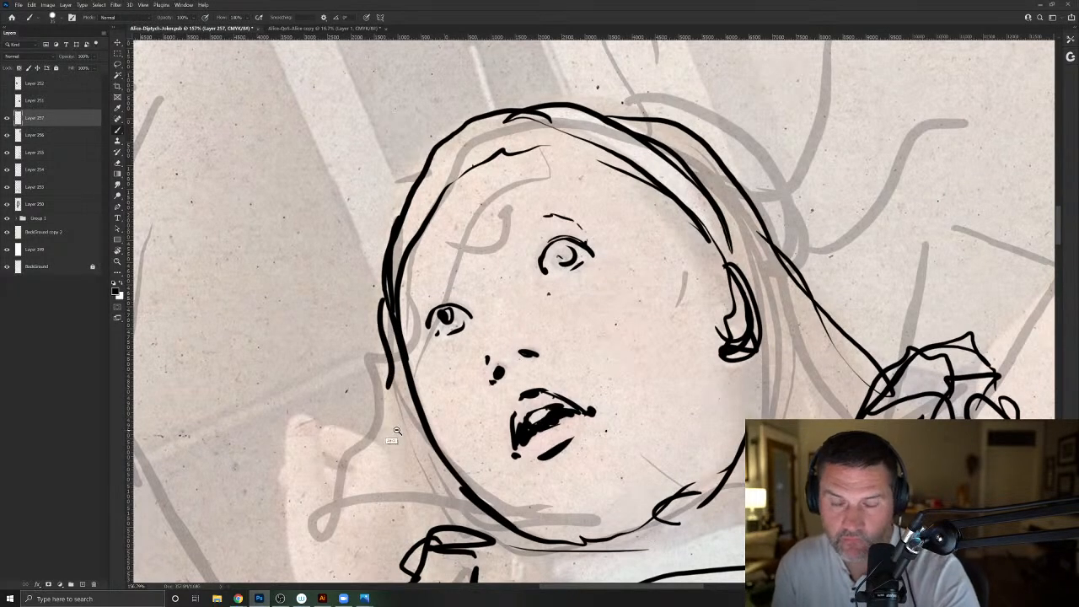
scroll(395, 422, "down", 1)
mouse_move(531, 279)
left_mouse_down()
mouse_move(542, 277)
mouse_move(519, 295)
left_mouse_up()
mouse_move(432, 329)
left_mouse_down()
mouse_move(463, 339)
mouse_move(428, 349)
left_mouse_up()
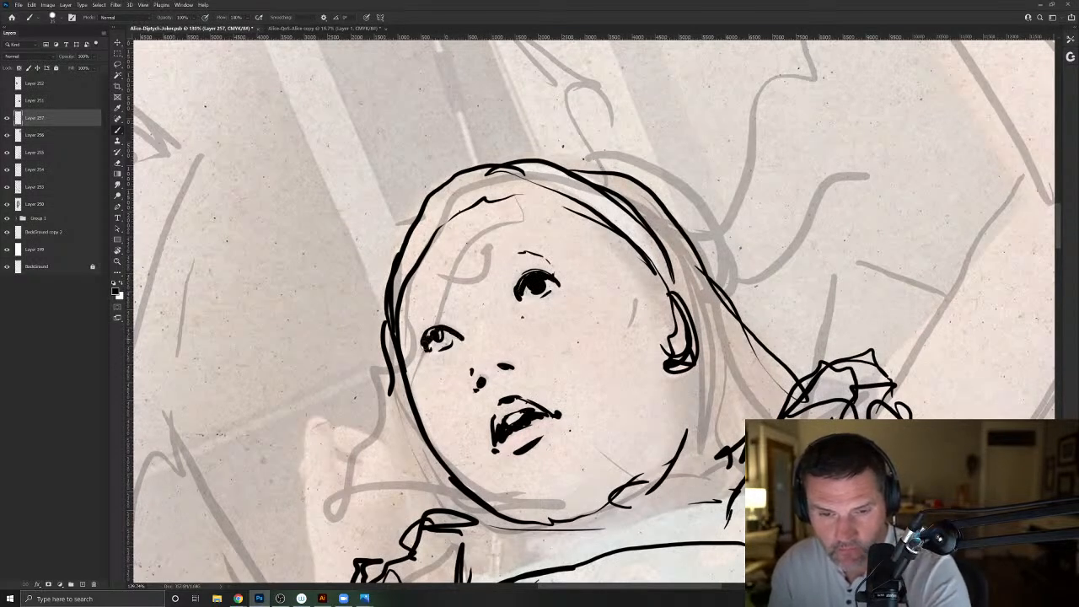
mouse_move(522, 359)
left_mouse_down()
mouse_move(518, 371)
mouse_move(472, 373)
left_mouse_up()
left_click(474, 352)
left_click_drag(469, 383, 474, 393)
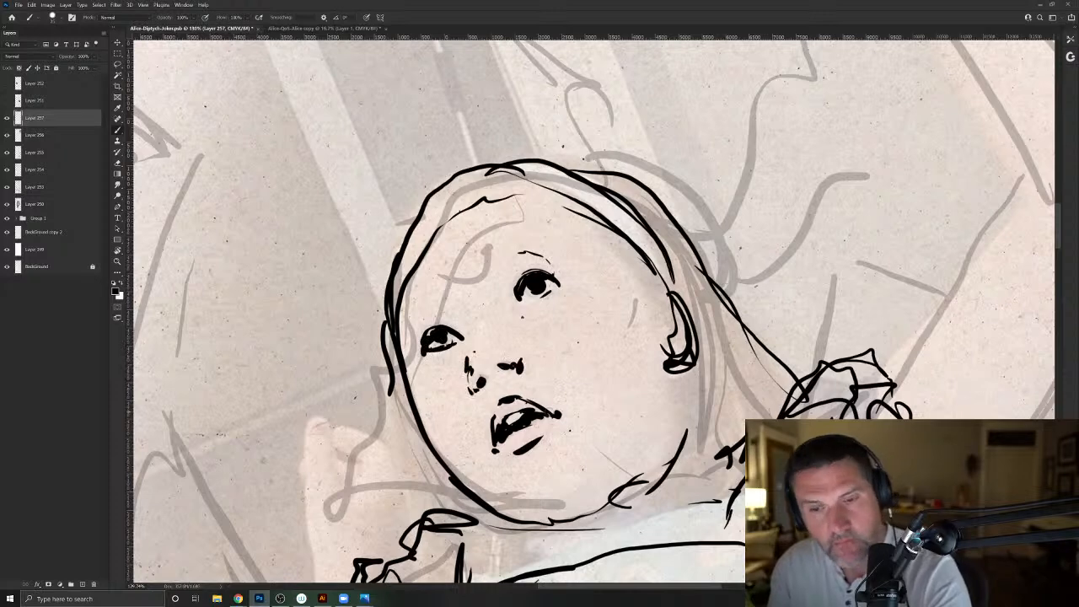
- Ink the hairline along the headband and the hair falling to Alice's shoulders on both sides of her face
left_click_drag(467, 208, 609, 226)
mouse_move(466, 219)
left_mouse_down()
mouse_move(576, 217)
mouse_move(658, 282)
left_mouse_up()
left_click_drag(501, 206, 657, 281)
mouse_move(498, 204)
left_mouse_down()
mouse_move(429, 240)
mouse_move(564, 200)
mouse_move(822, 341)
mouse_move(797, 403)
left_mouse_up()
mouse_move(401, 376)
left_mouse_down()
mouse_move(416, 489)
mouse_move(479, 509)
mouse_move(452, 533)
mouse_move(468, 409)
left_mouse_up()
- Ink Alice's raised arm from sleeve to wrist and her open hand with spread fingers
mouse_move(628, 343)
left_mouse_down()
mouse_move(613, 365)
mouse_move(675, 321)
left_mouse_up()
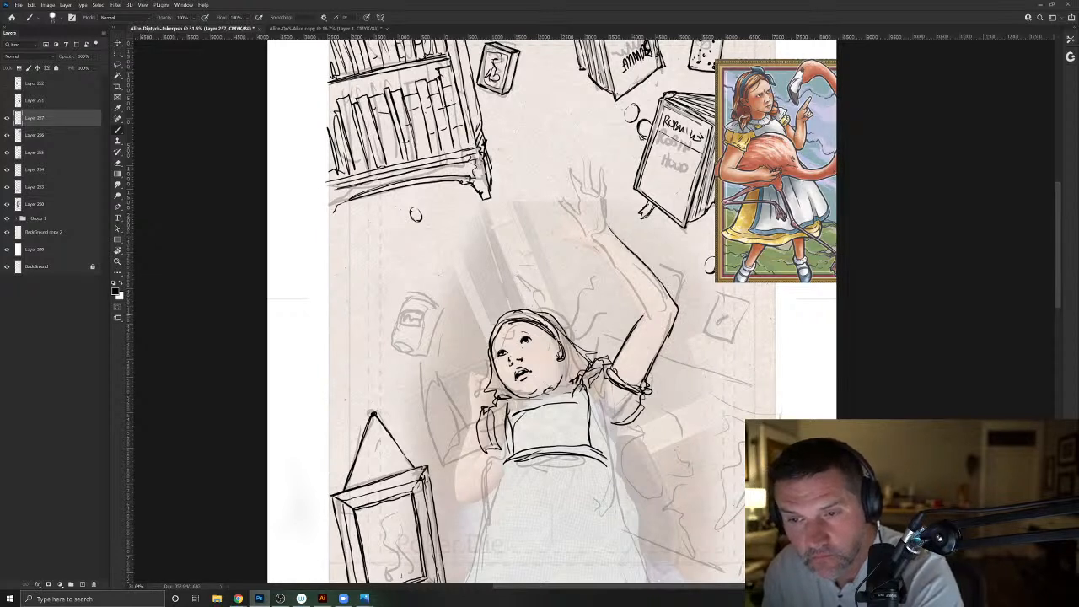
left_click_drag(641, 319, 596, 239)
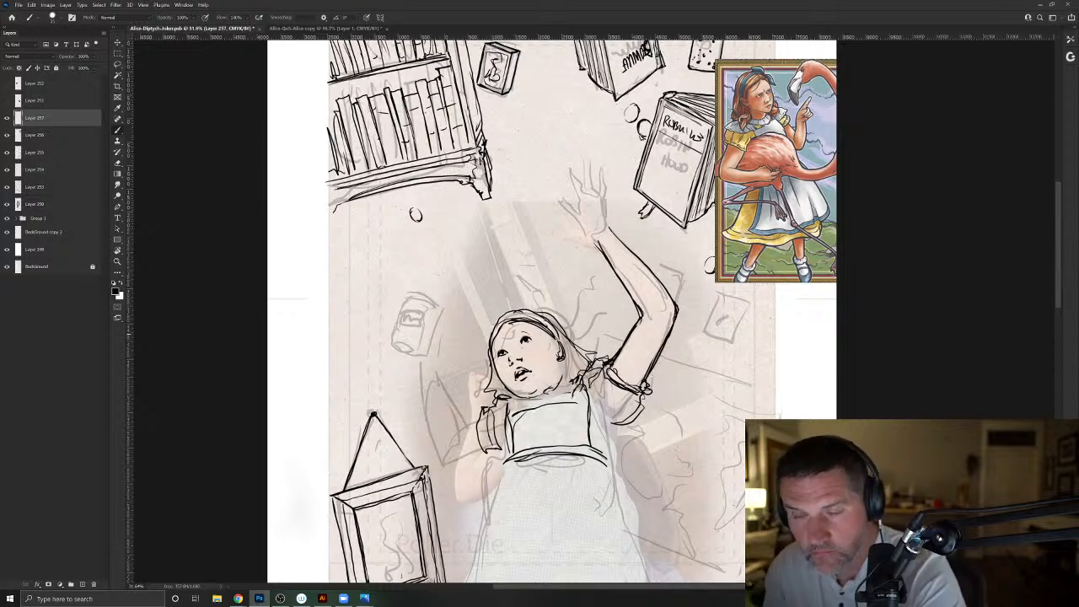
left_click_drag(514, 289, 513, 432)
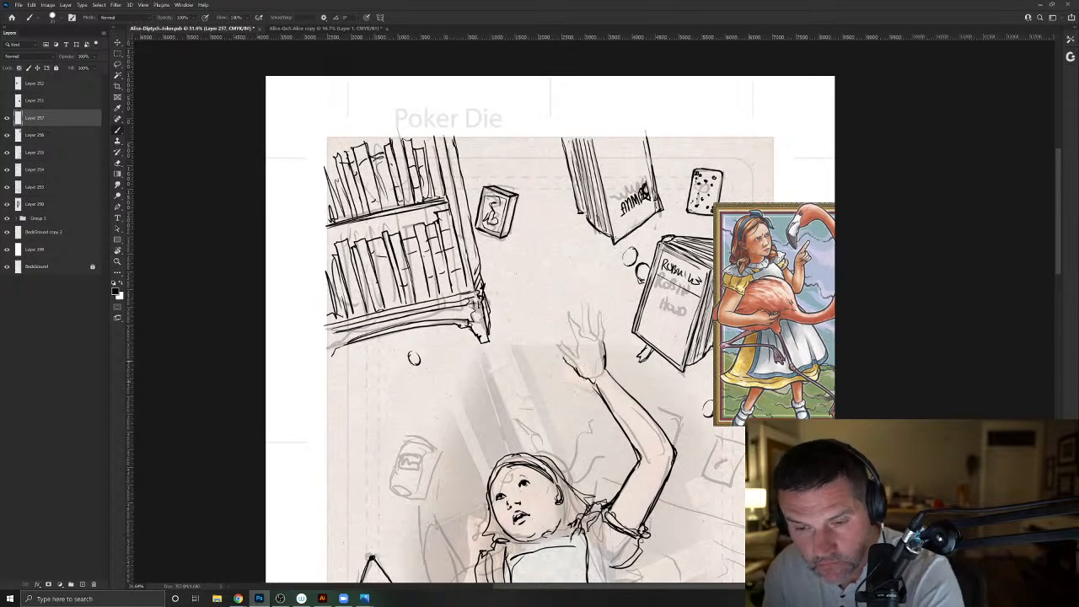
left_click_drag(566, 359, 565, 346)
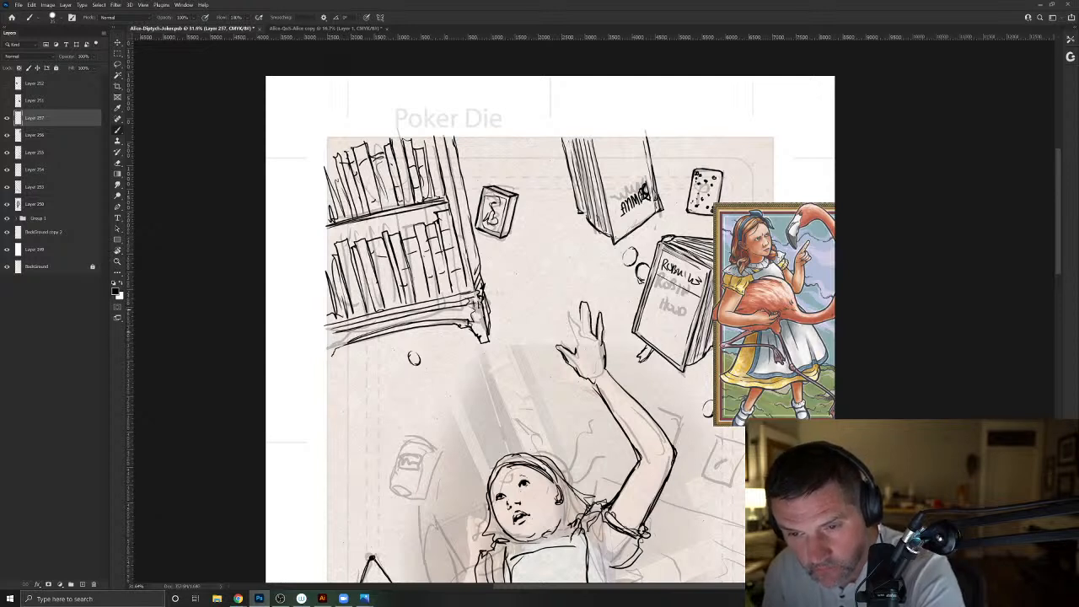
left_click_drag(568, 324, 618, 409)
- Draw Alice's other arm bent upward from its sleeve, with the hand gripping the sketched jar
left_click_drag(451, 532, 482, 416)
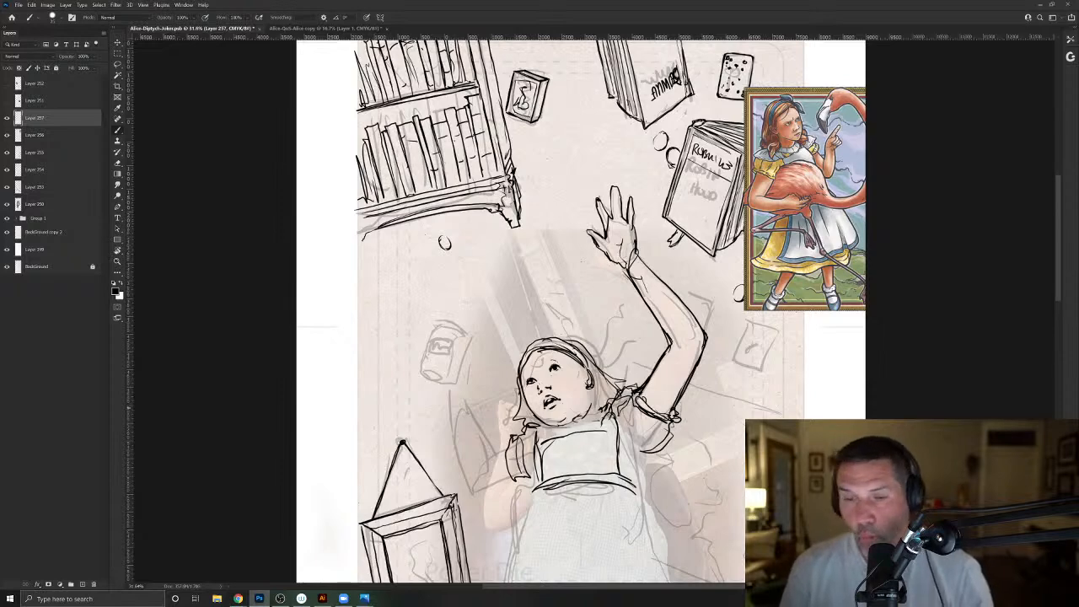
mouse_move(508, 442)
left_mouse_down()
mouse_move(468, 487)
mouse_move(480, 459)
mouse_move(464, 396)
left_mouse_up()
mouse_move(464, 486)
left_mouse_down()
mouse_move(448, 400)
mouse_move(457, 459)
left_mouse_up()
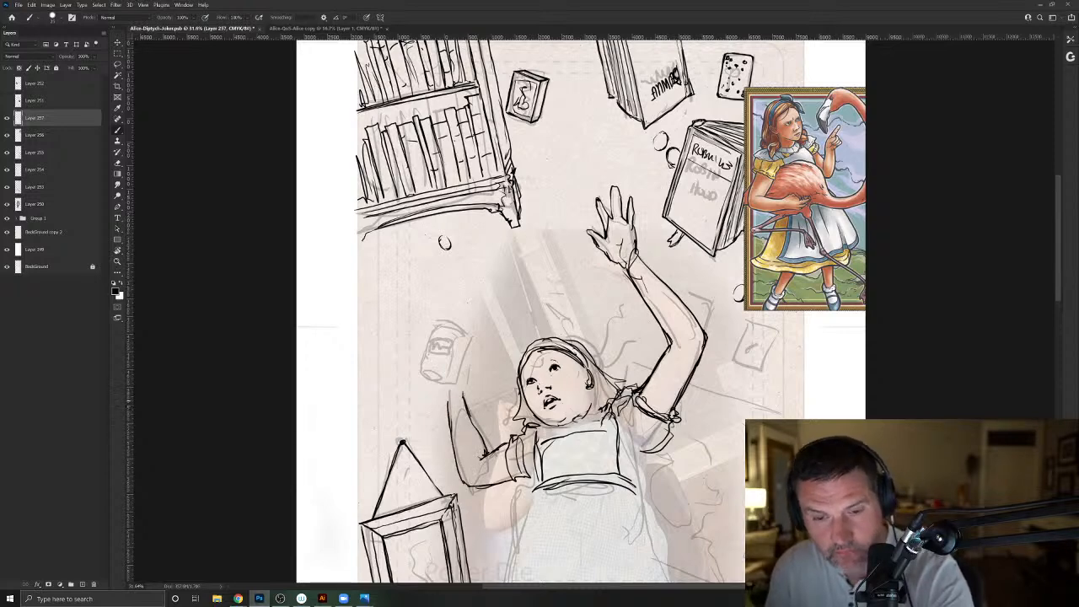
left_click_drag(465, 371, 460, 363)
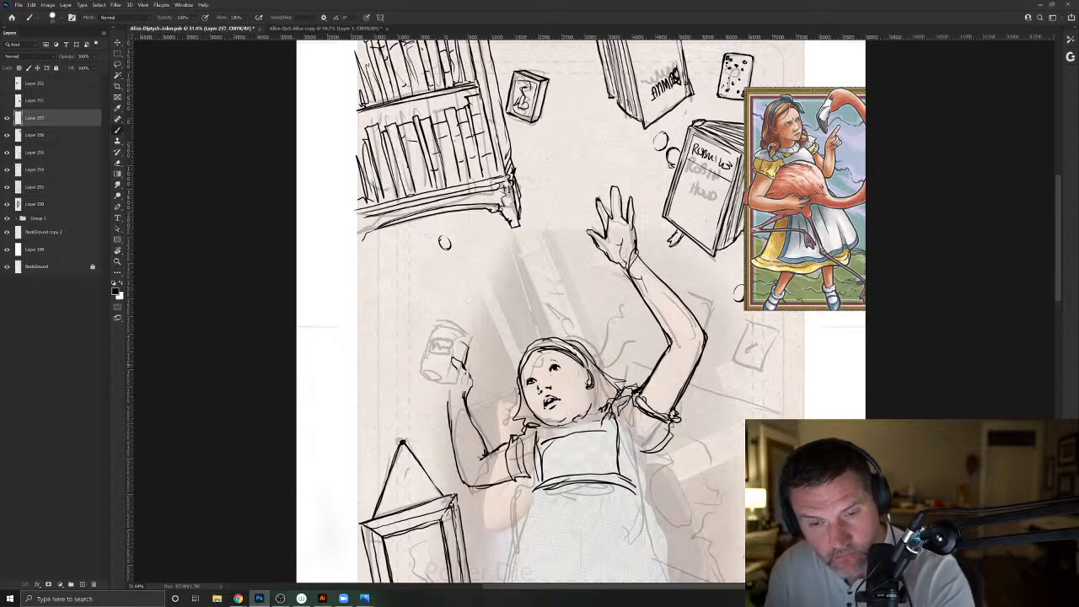
left_click_drag(434, 347, 427, 380)
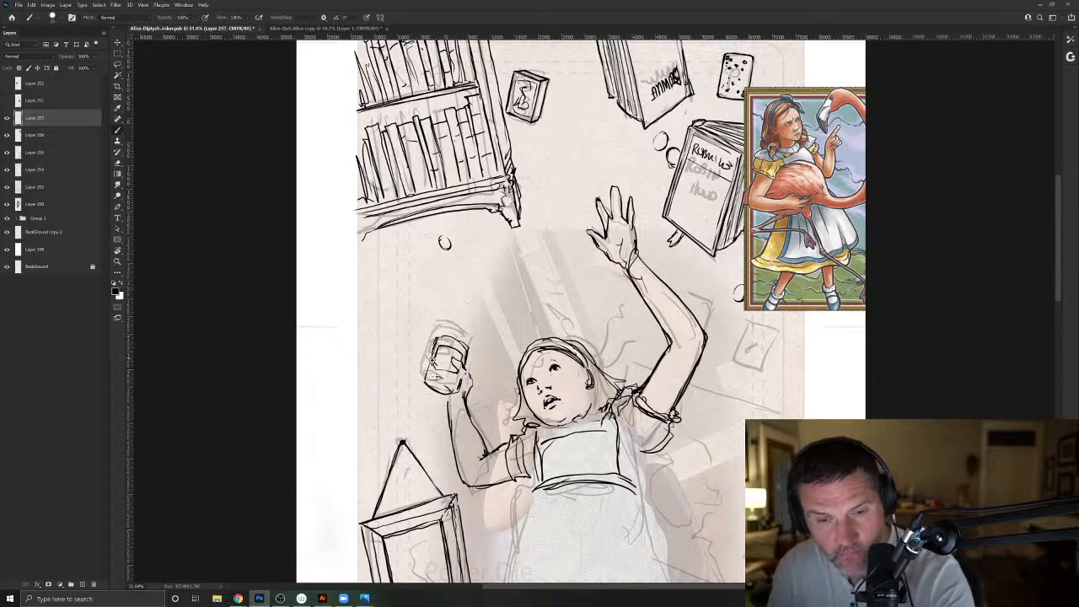
- Refine the jar's body, label outline and rim, and add an open round lid above it
scroll(422, 350, "up", 2)
left_click_drag(447, 375, 461, 379)
mouse_move(569, 344)
left_mouse_down()
mouse_move(478, 310)
mouse_move(567, 339)
mouse_move(561, 308)
mouse_move(505, 283)
mouse_move(479, 300)
mouse_move(494, 282)
left_mouse_up()
mouse_move(540, 219)
left_mouse_down()
mouse_move(552, 244)
mouse_move(544, 259)
mouse_move(530, 277)
mouse_move(549, 243)
mouse_move(524, 217)
mouse_move(497, 219)
mouse_move(452, 253)
mouse_move(460, 277)
mouse_move(491, 289)
left_mouse_up()
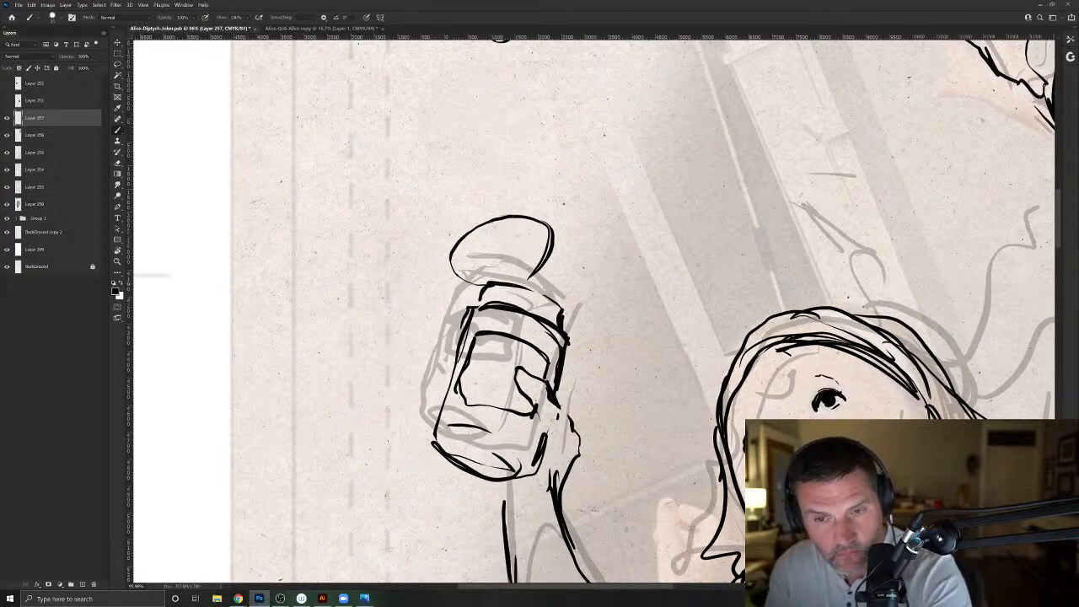
mouse_move(530, 231)
left_mouse_down()
mouse_move(464, 209)
mouse_move(442, 230)
mouse_move(447, 269)
mouse_move(502, 202)
mouse_move(536, 201)
mouse_move(539, 245)
mouse_move(501, 280)
left_mouse_up()
mouse_move(530, 276)
left_mouse_down()
mouse_move(481, 290)
mouse_move(480, 307)
mouse_move(518, 288)
mouse_move(560, 316)
left_mouse_up()
left_click_drag(501, 299, 536, 312)
mouse_move(485, 285)
left_mouse_down()
mouse_move(482, 305)
mouse_move(523, 290)
left_mouse_up()
- Letter "Orange Marm" on the jar's label, and reinforce the jar's rim and the lid with a second contour
mouse_move(489, 343)
left_mouse_down()
mouse_move(486, 361)
mouse_move(513, 351)
mouse_move(519, 371)
left_mouse_up()
mouse_move(534, 358)
left_mouse_down()
mouse_move(528, 371)
mouse_move(472, 384)
mouse_move(508, 390)
left_mouse_up()
left_click_drag(505, 390, 522, 396)
left_click_drag(528, 409, 475, 395)
left_click_drag(560, 363, 555, 376)
left_click_drag(531, 316, 475, 311)
left_click_drag(508, 275, 455, 266)
left_click_drag(445, 260, 479, 294)
- Draw a tilted spoon beside the jar's lid, with small drips falling beneath its bowl
mouse_move(574, 257)
left_mouse_down()
mouse_move(632, 138)
mouse_move(574, 270)
mouse_move(555, 271)
mouse_move(571, 225)
left_mouse_up()
left_click_drag(555, 241, 582, 222)
mouse_move(590, 224)
left_mouse_down()
mouse_move(570, 282)
mouse_move(544, 267)
left_mouse_up()
mouse_move(548, 254)
left_mouse_down()
mouse_move(577, 227)
mouse_move(628, 123)
mouse_move(612, 190)
left_mouse_up()
left_click_drag(635, 148, 597, 214)
mouse_move(624, 155)
left_mouse_down()
mouse_move(637, 117)
mouse_move(610, 159)
left_mouse_up()
left_click_drag(593, 263, 585, 265)
left_click_drag(584, 266, 557, 282)
left_click(572, 305)
left_click(580, 294)
left_click(584, 285)
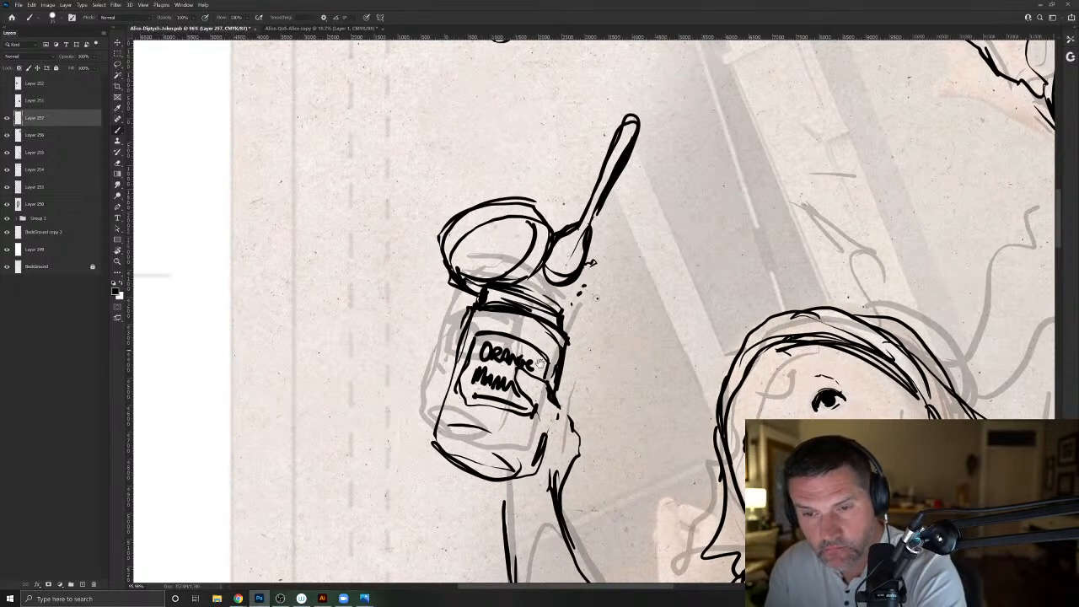
- Review the inked Alice figure against the whole card composition
key("ctrl+0")
left_click_drag(440, 376, 415, 228)
left_click_drag(518, 491, 487, 403)
mouse_move(423, 498)
left_mouse_down()
mouse_move(405, 484)
mouse_move(441, 408)
left_mouse_up()
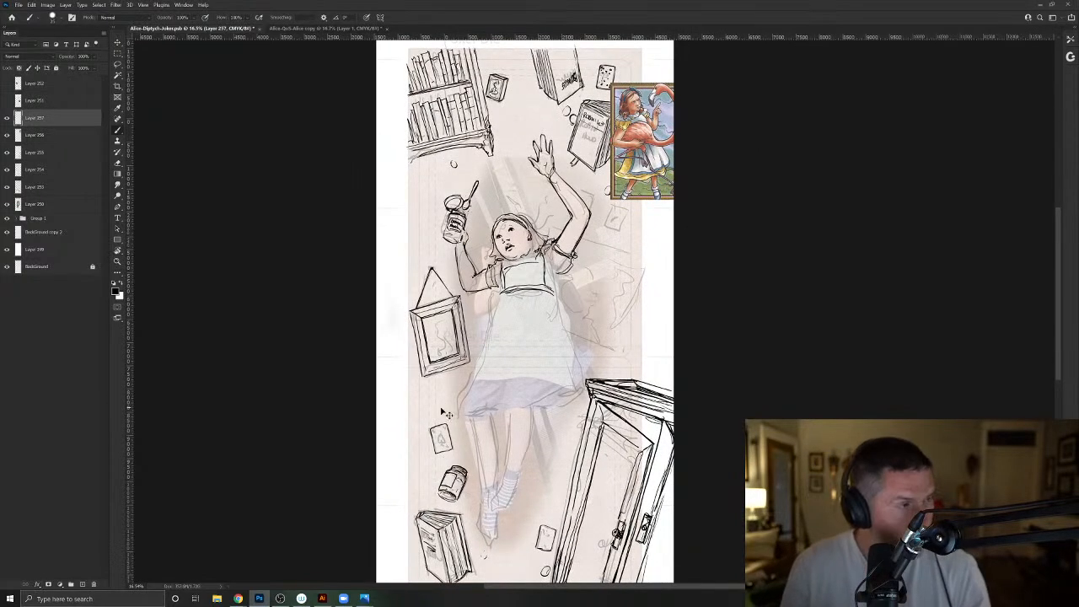
- Save the file, and ink Alice's apron with its sides, hem, waist folds and the lines beneath her sleeves
key("ctrl+s")
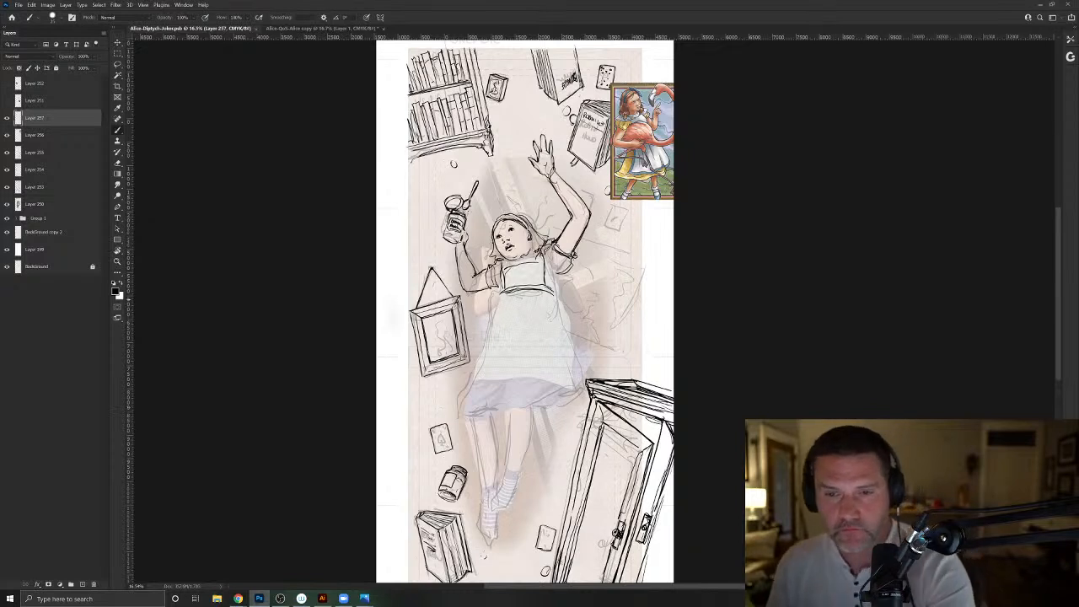
left_click_drag(550, 274, 554, 292)
left_click_drag(556, 272, 553, 292)
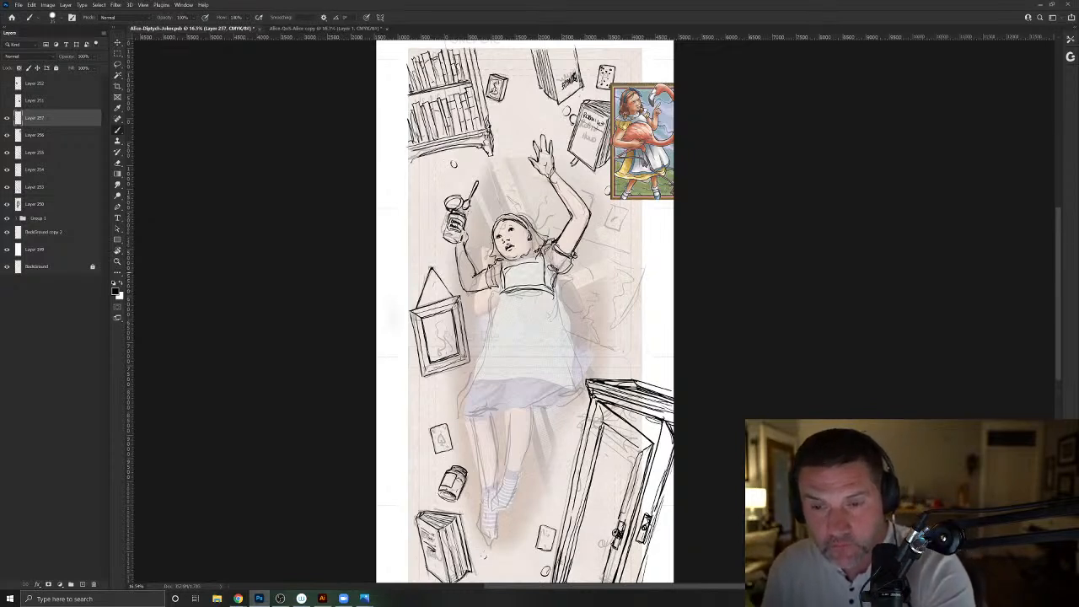
mouse_move(487, 290)
left_mouse_down()
mouse_move(489, 266)
mouse_move(499, 288)
left_mouse_up()
left_click_drag(563, 304, 573, 363)
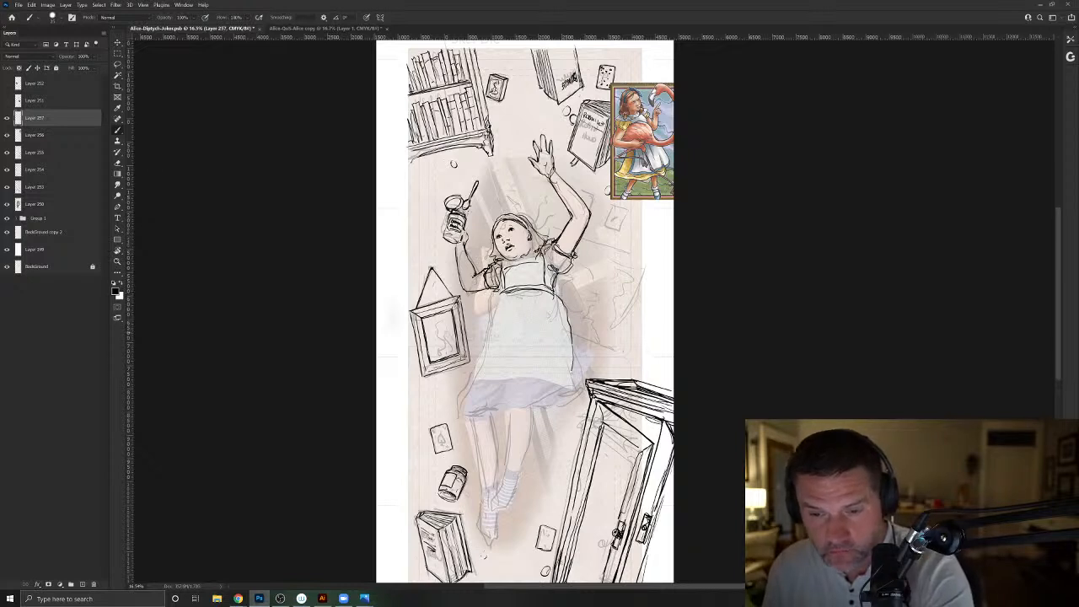
left_click_drag(472, 380, 504, 377)
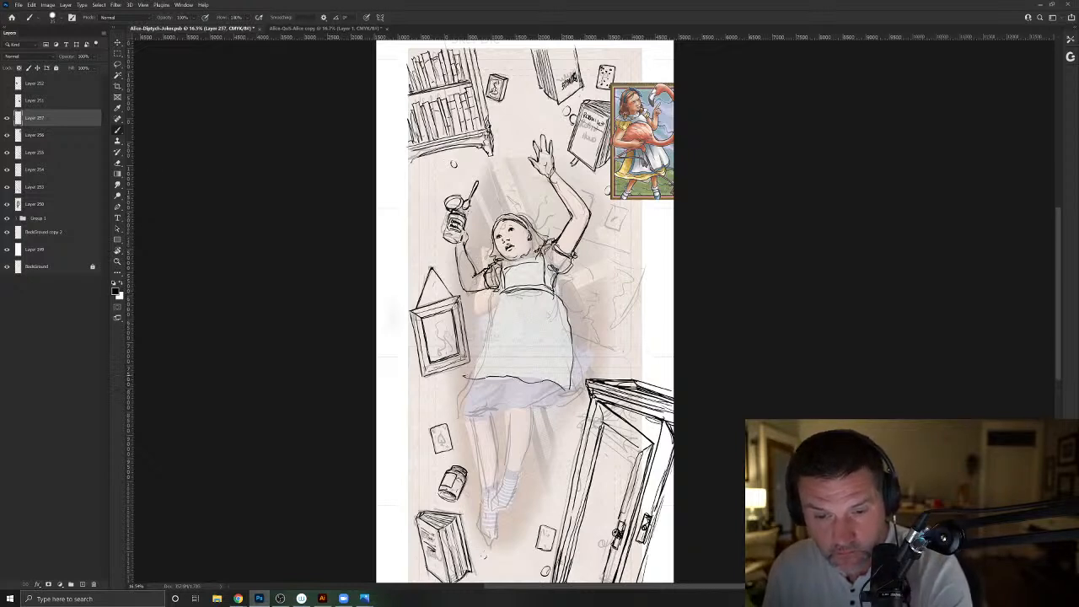
left_click_drag(503, 290, 467, 369)
mouse_move(541, 287)
left_mouse_down()
mouse_move(533, 311)
mouse_move(555, 317)
left_mouse_up()
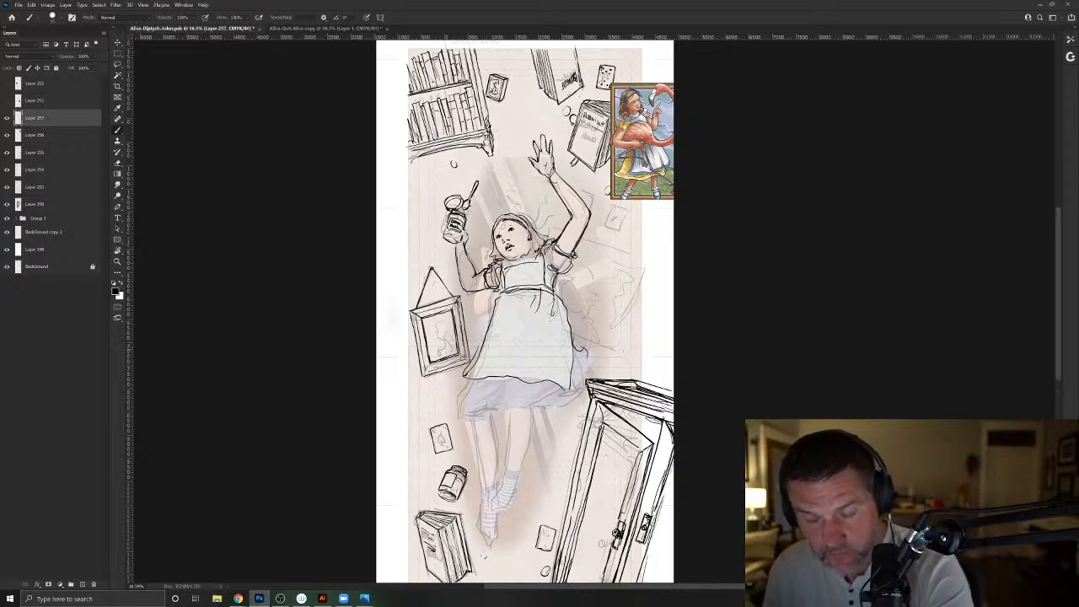
- Ink the skirt's wavy hem and folds below the apron, and reinforce the apron's side contour
left_click_drag(604, 355, 570, 406)
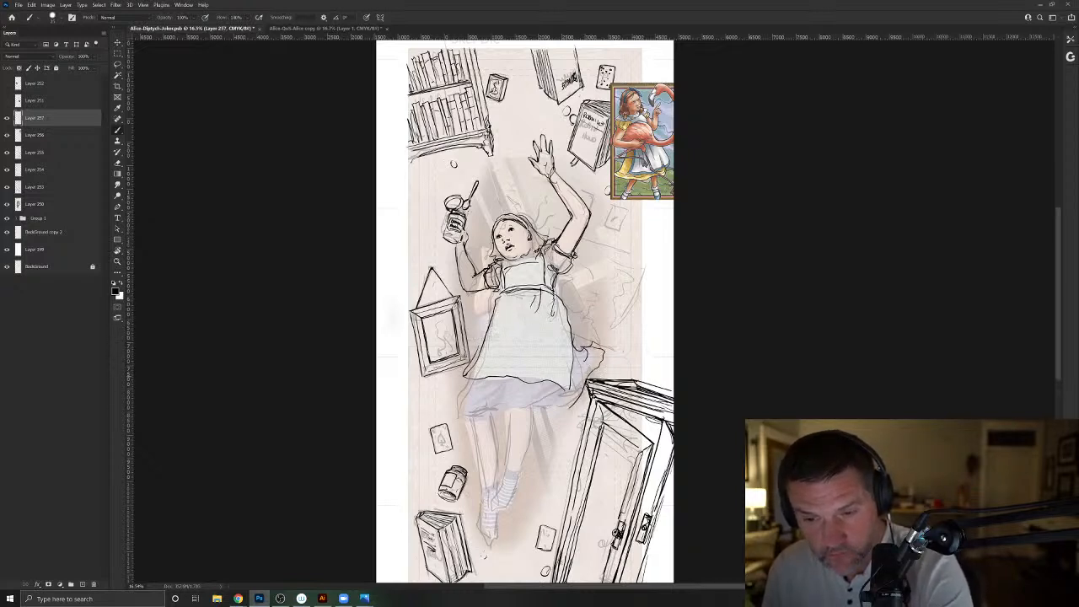
mouse_move(466, 386)
left_mouse_down()
mouse_move(454, 417)
mouse_move(505, 412)
left_mouse_up()
mouse_move(471, 381)
left_mouse_down()
mouse_move(461, 411)
mouse_move(509, 378)
left_mouse_up()
left_click_drag(486, 393, 548, 383)
mouse_move(518, 385)
left_mouse_down()
mouse_move(508, 397)
mouse_move(538, 389)
left_mouse_up()
left_click_drag(557, 311, 571, 348)
left_click_drag(563, 300, 578, 356)
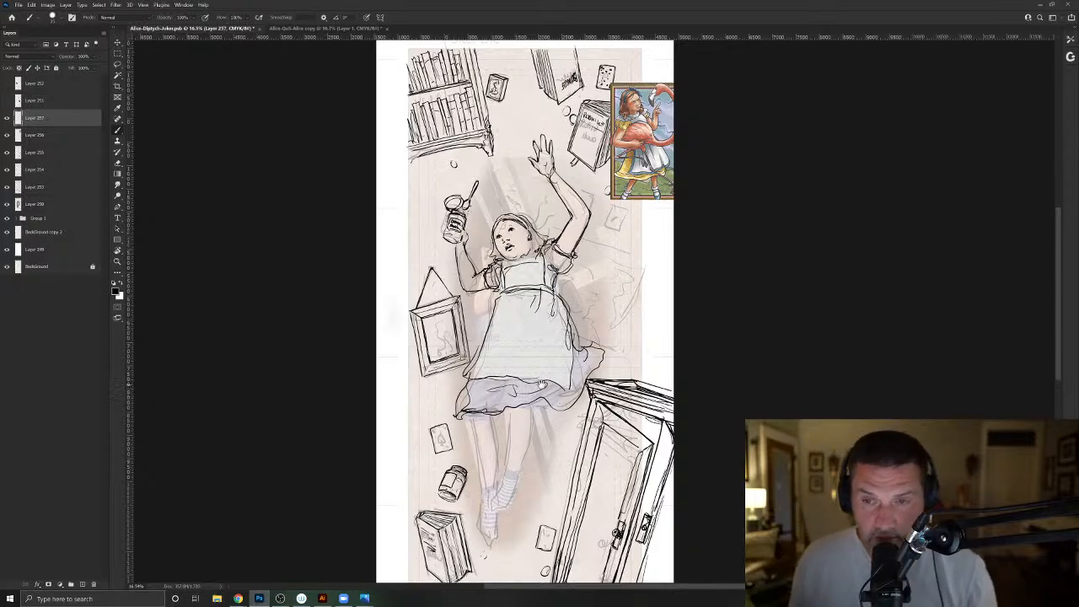
- Ink the outline of the large tilted map behind Alice, and draw and clean up the ruffled edge beside her waist
left_click_drag(553, 390, 517, 461)
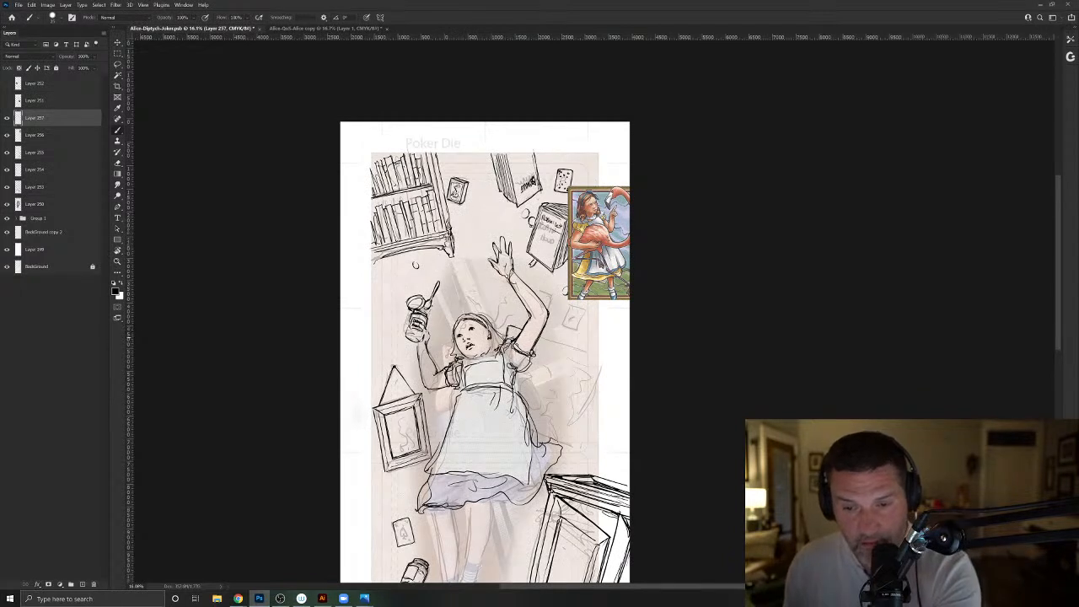
mouse_move(547, 338)
left_mouse_down()
mouse_move(602, 360)
mouse_move(581, 443)
left_mouse_up()
mouse_move(604, 369)
left_mouse_down()
mouse_move(580, 444)
mouse_move(537, 433)
mouse_move(575, 444)
left_mouse_up()
left_click_drag(526, 366, 535, 398)
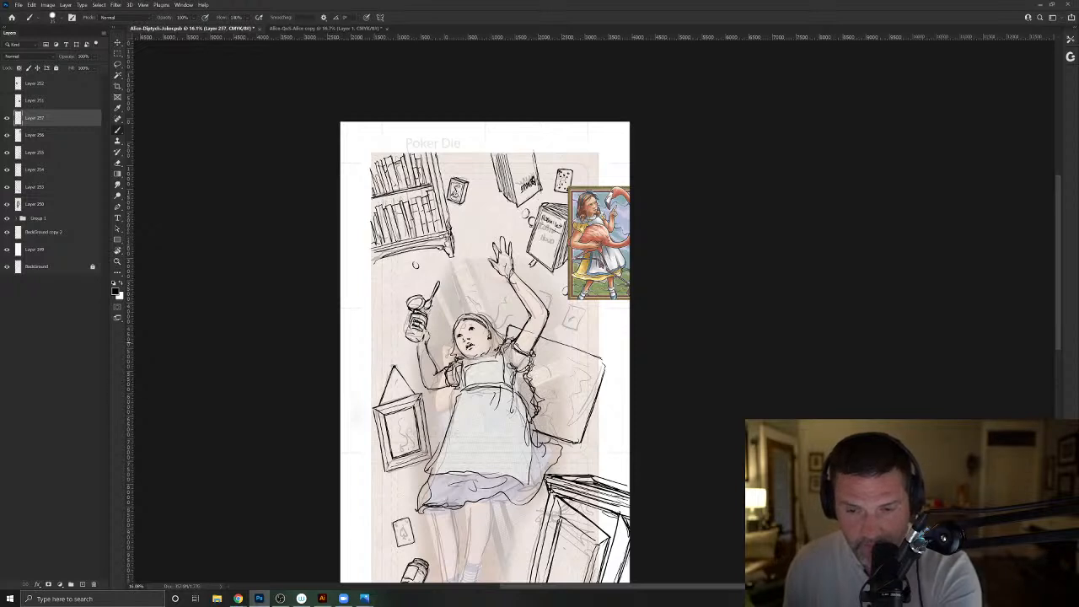
mouse_move(513, 328)
left_mouse_down()
mouse_move(563, 344)
mouse_move(598, 386)
mouse_move(580, 441)
mouse_move(534, 430)
left_mouse_up()
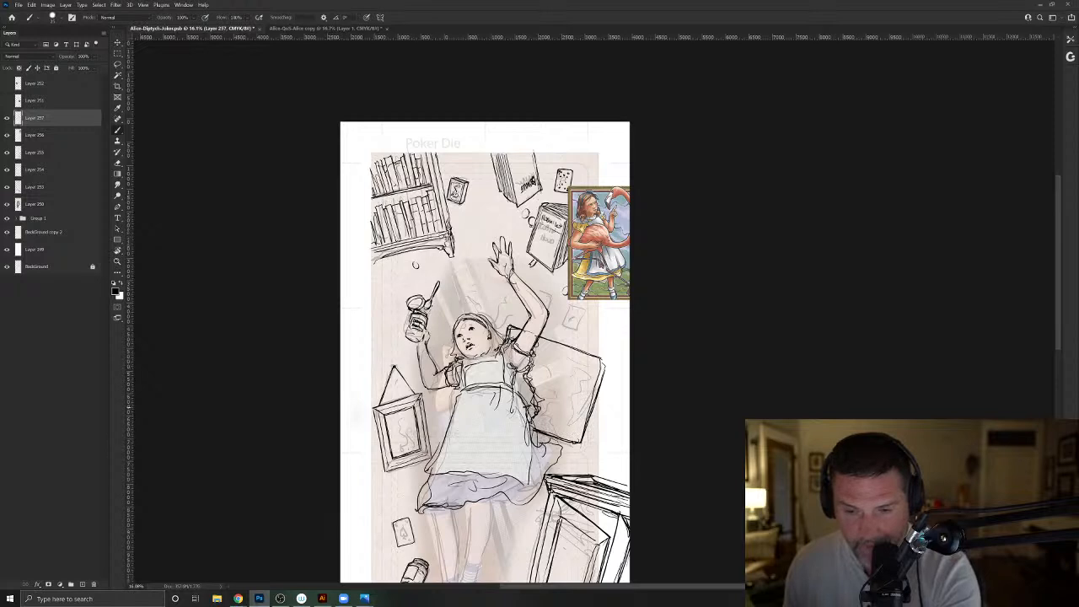
key("e")
left_click_drag(533, 387, 528, 411)
key("b")
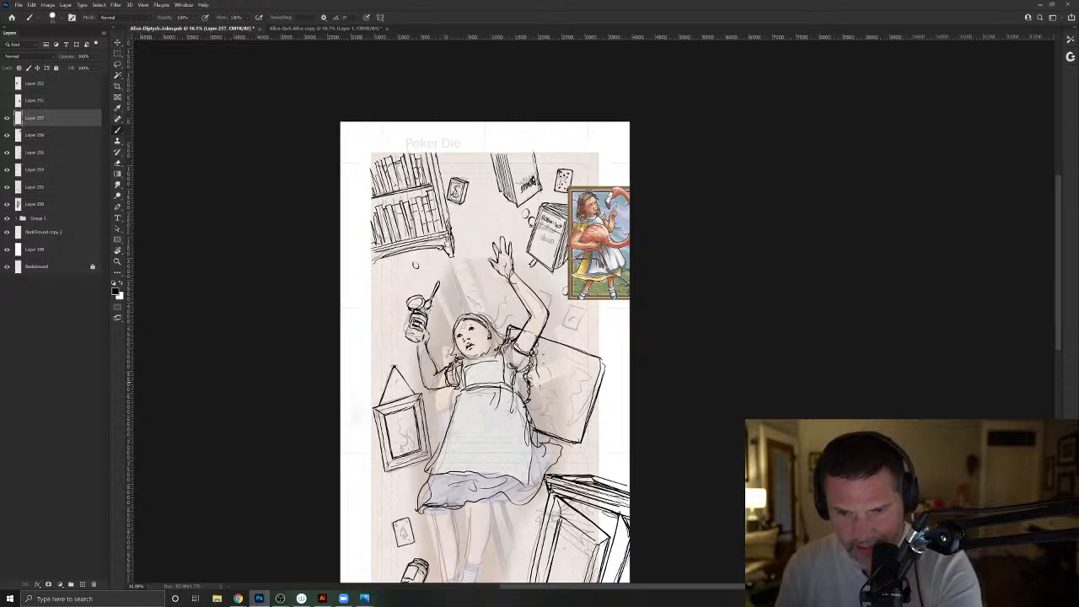
- Add a second inner contour along the tilted map's edges and reinforce its outline
left_click_drag(538, 346, 597, 366)
left_click_drag(595, 366, 578, 441)
left_click_drag(578, 442, 525, 420)
left_click_drag(545, 429, 581, 442)
left_click_drag(600, 362, 580, 441)
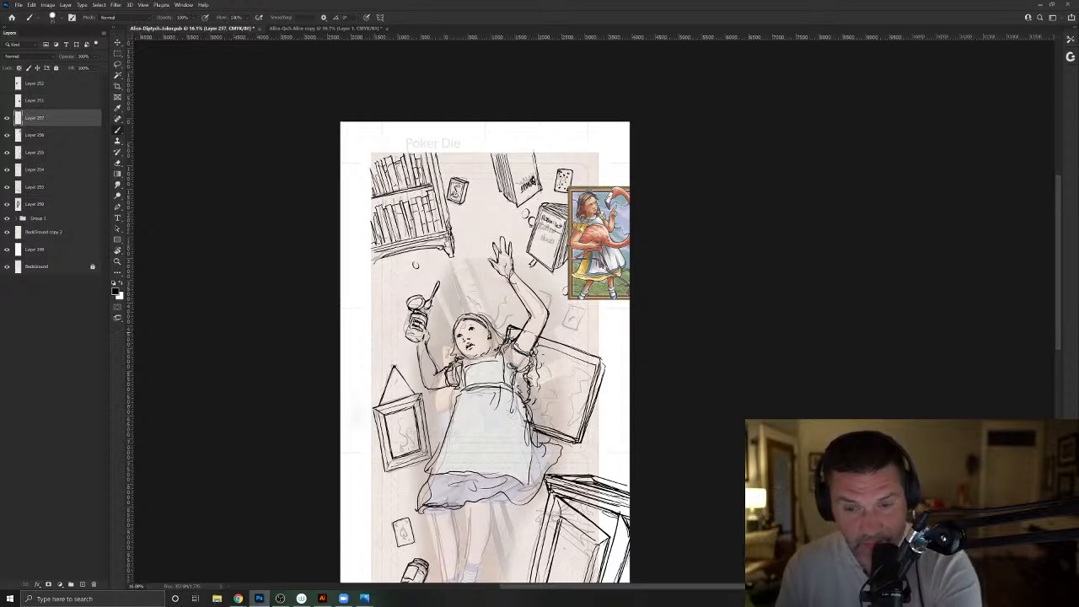
key("e")
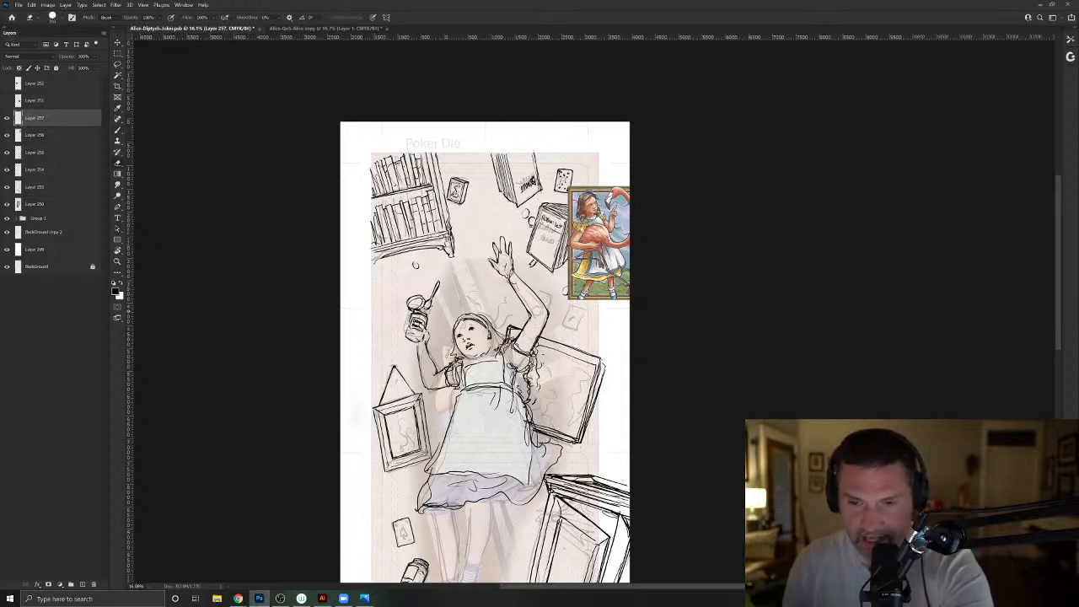
key("b")
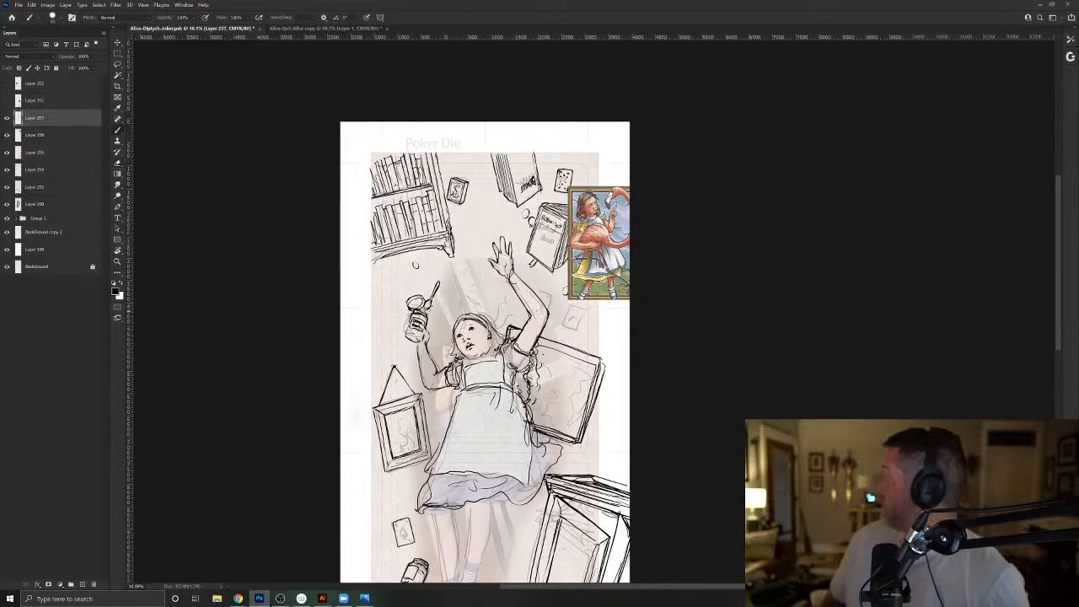
- Draw coastlines and a small label box inside the map, and ink the small playing card above it
mouse_move(552, 418)
left_mouse_down()
mouse_move(572, 423)
mouse_move(573, 410)
left_mouse_up()
mouse_move(558, 368)
left_mouse_down()
mouse_move(568, 383)
mouse_move(545, 398)
left_mouse_up()
left_click_drag(562, 328, 575, 329)
mouse_move(564, 309)
left_mouse_down()
mouse_move(563, 327)
mouse_move(577, 309)
left_mouse_up()
left_click_drag(577, 309, 575, 330)
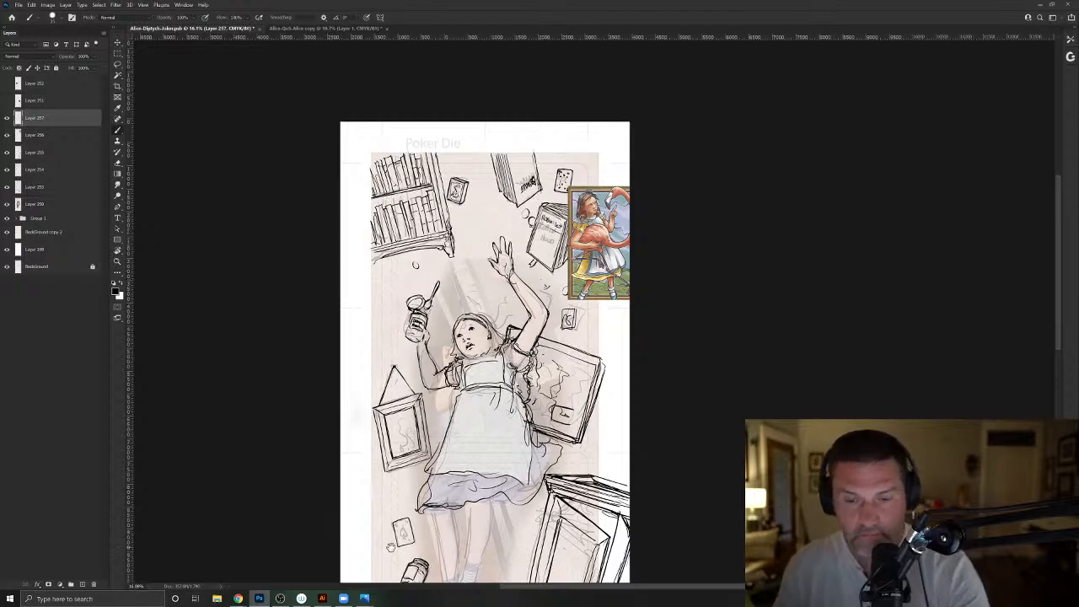
- Ink the front leg below the skirt, with a frilled sock cuff and a strapped shoe
left_click_drag(392, 548, 390, 438)
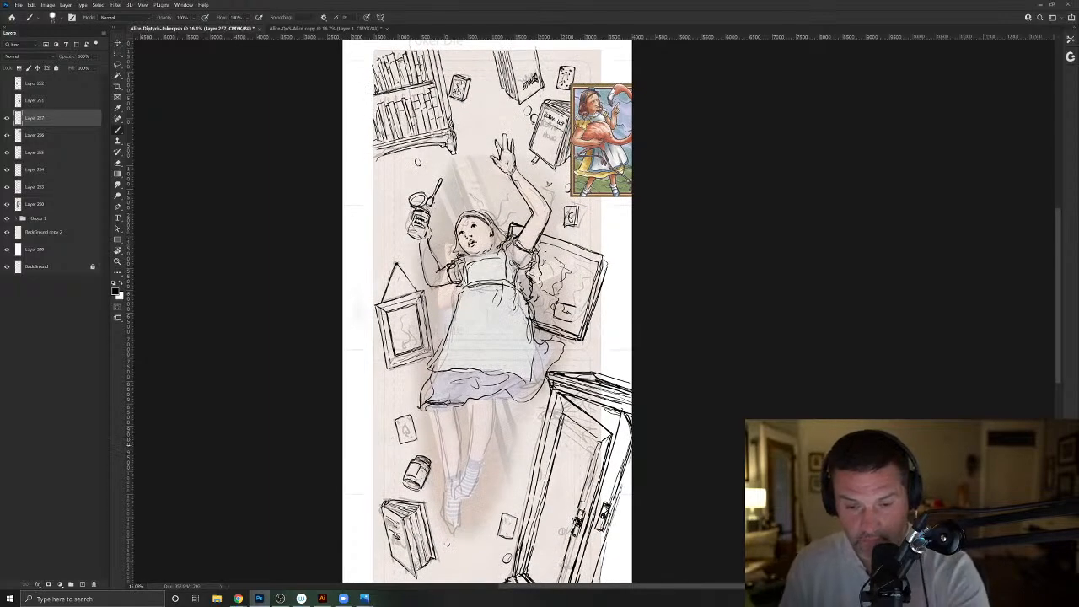
left_click_drag(443, 474, 449, 484)
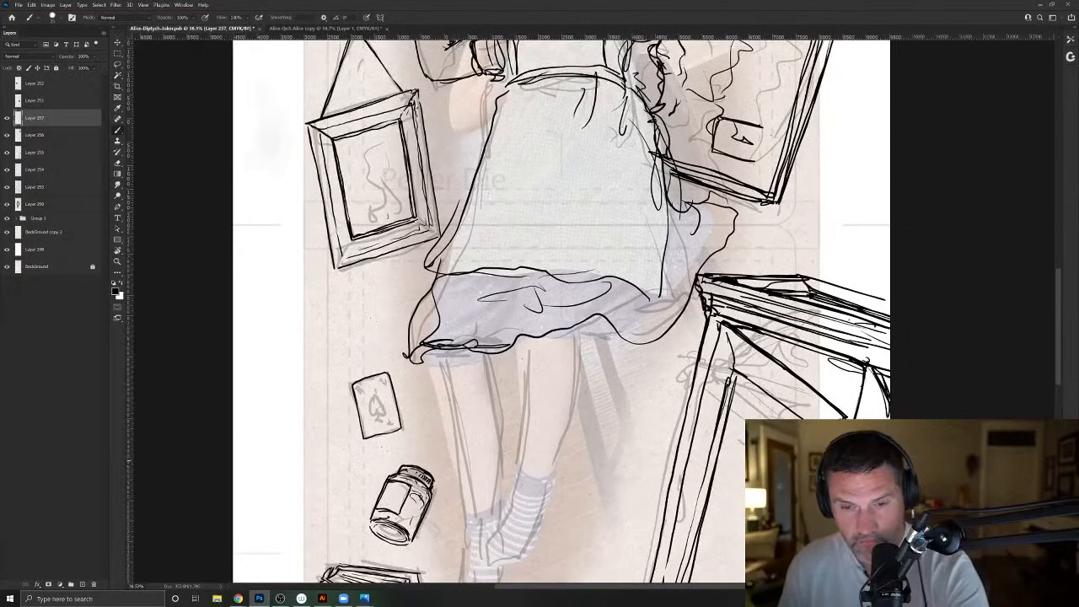
mouse_move(576, 335)
left_mouse_down()
mouse_move(578, 383)
mouse_move(557, 451)
left_mouse_up()
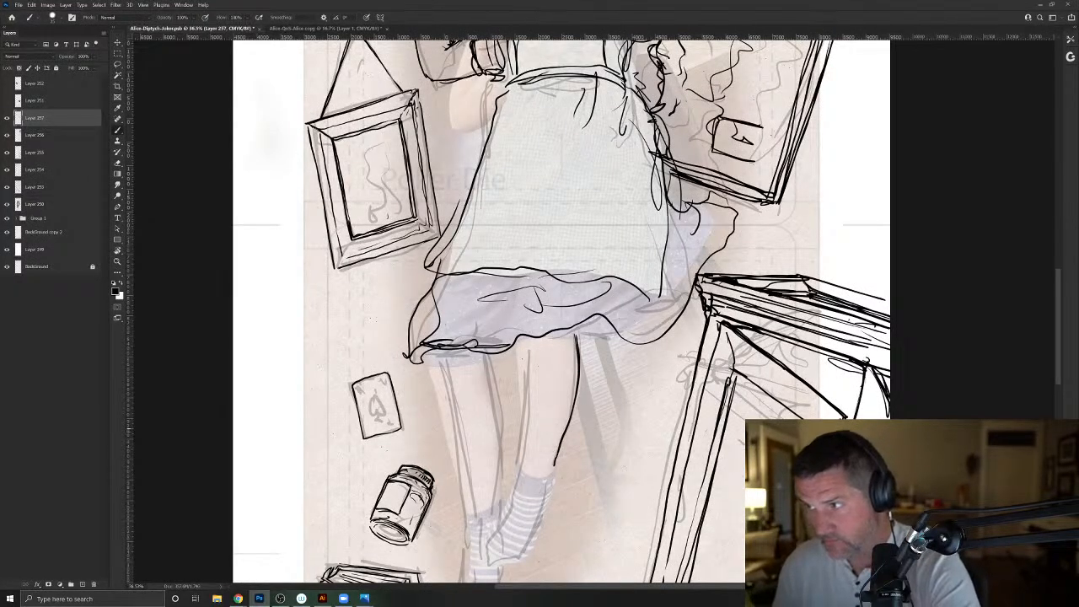
mouse_move(518, 344)
left_mouse_down()
mouse_move(517, 472)
mouse_move(547, 491)
mouse_move(517, 563)
mouse_move(496, 527)
mouse_move(507, 496)
mouse_move(489, 420)
mouse_move(534, 456)
mouse_move(521, 428)
mouse_move(546, 437)
mouse_move(539, 457)
mouse_move(562, 384)
mouse_move(528, 394)
mouse_move(542, 378)
mouse_move(545, 403)
mouse_move(529, 417)
left_mouse_up()
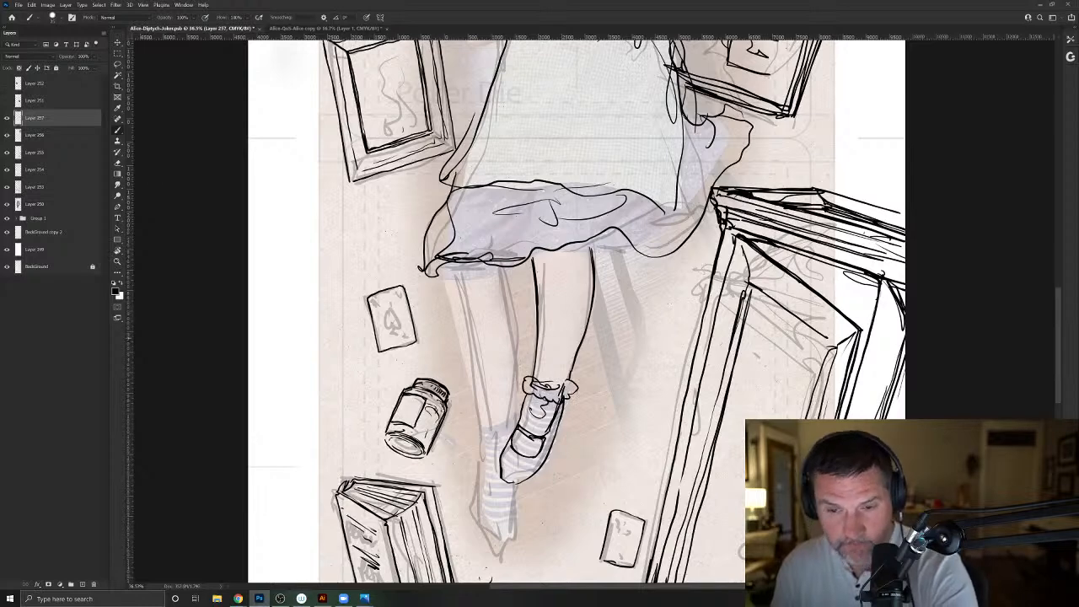
- Ink Alice's other leg down to the ankle, with a scalloped bloomer cuff just below the skirt hem
left_click_drag(446, 264, 450, 310)
mouse_move(506, 272)
left_mouse_down()
mouse_move(504, 290)
mouse_move(442, 295)
mouse_move(509, 279)
left_mouse_up()
left_click_drag(535, 259, 592, 249)
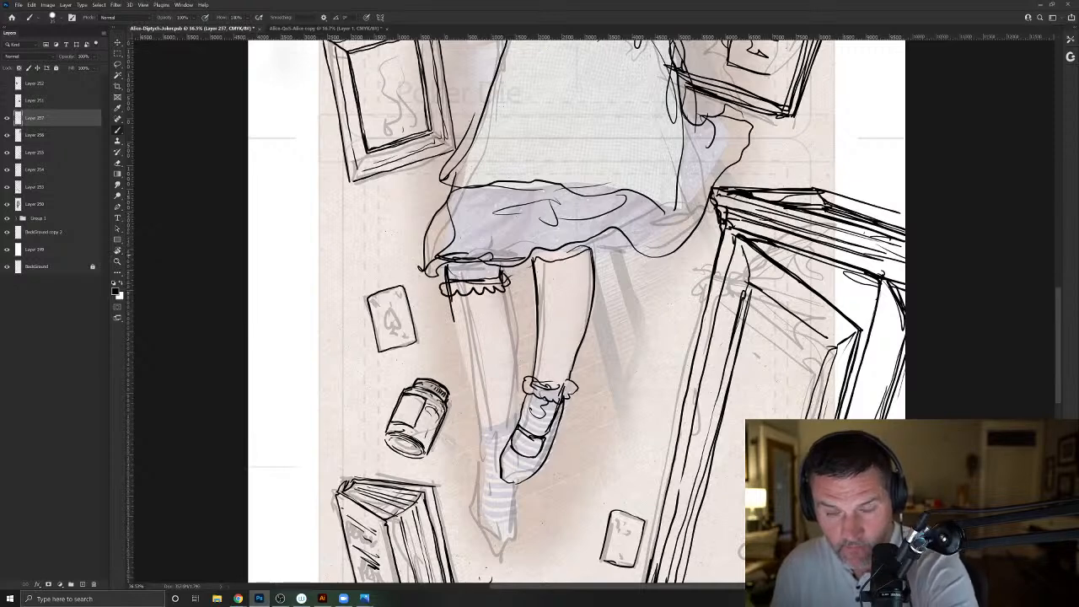
left_click_drag(505, 283, 511, 330)
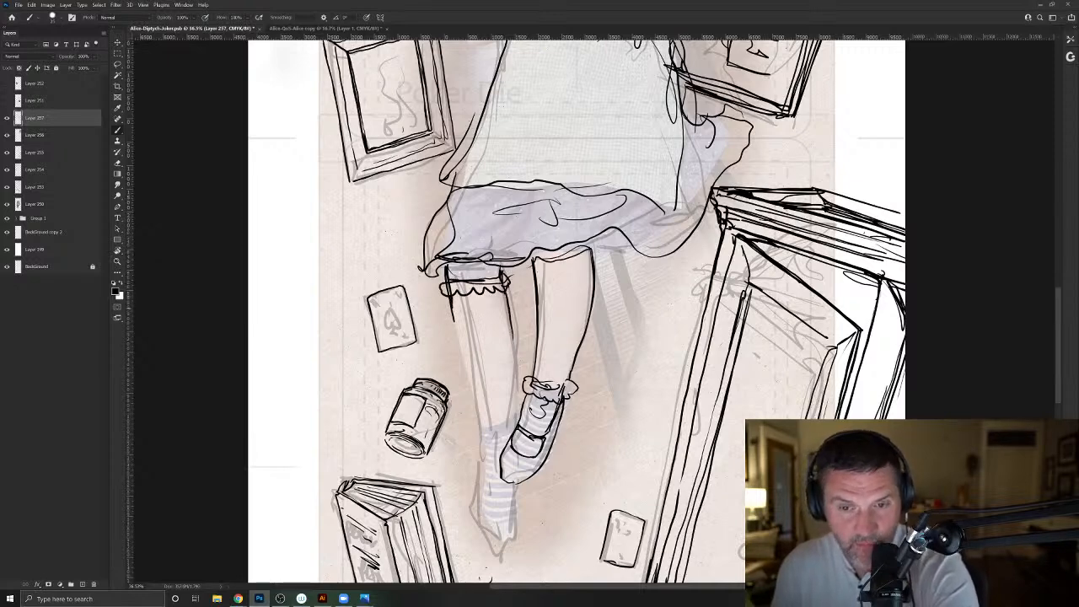
left_click_drag(454, 322, 482, 432)
mouse_move(505, 288)
left_mouse_down()
mouse_move(517, 414)
mouse_move(483, 426)
left_mouse_up()
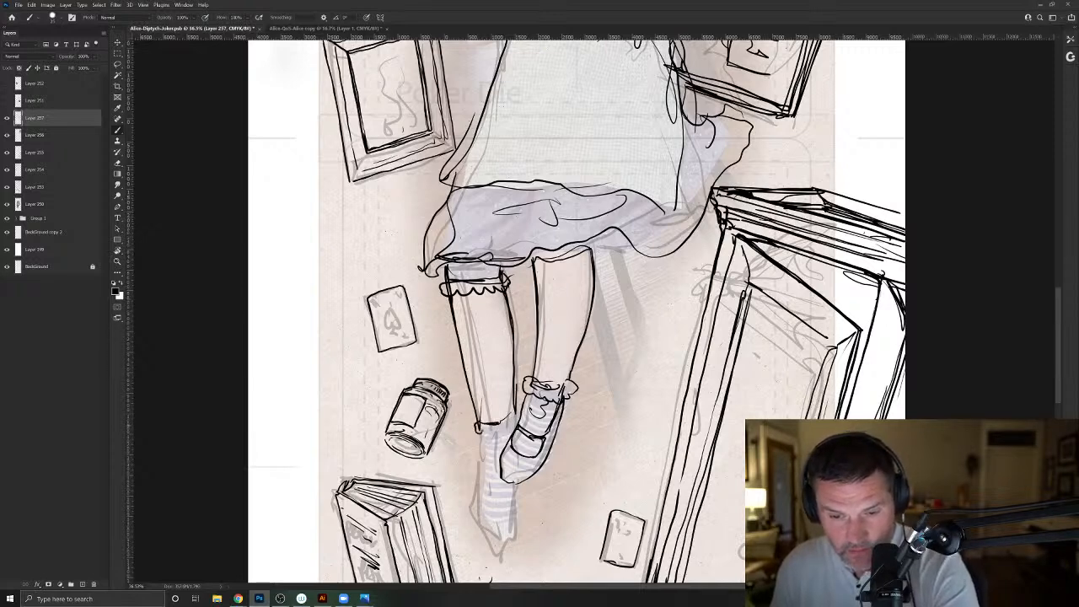
- Draw the pointed strapped shoe and sock on Alice's lower foot
mouse_move(517, 499)
left_mouse_down()
mouse_move(505, 544)
mouse_move(483, 497)
left_mouse_up()
mouse_move(501, 540)
left_mouse_down()
mouse_move(517, 527)
mouse_move(518, 487)
left_mouse_up()
mouse_move(499, 540)
left_mouse_down()
mouse_move(482, 511)
mouse_move(494, 506)
mouse_move(487, 470)
left_mouse_up()
mouse_move(511, 435)
left_mouse_down()
mouse_move(514, 414)
mouse_move(510, 437)
left_mouse_up()
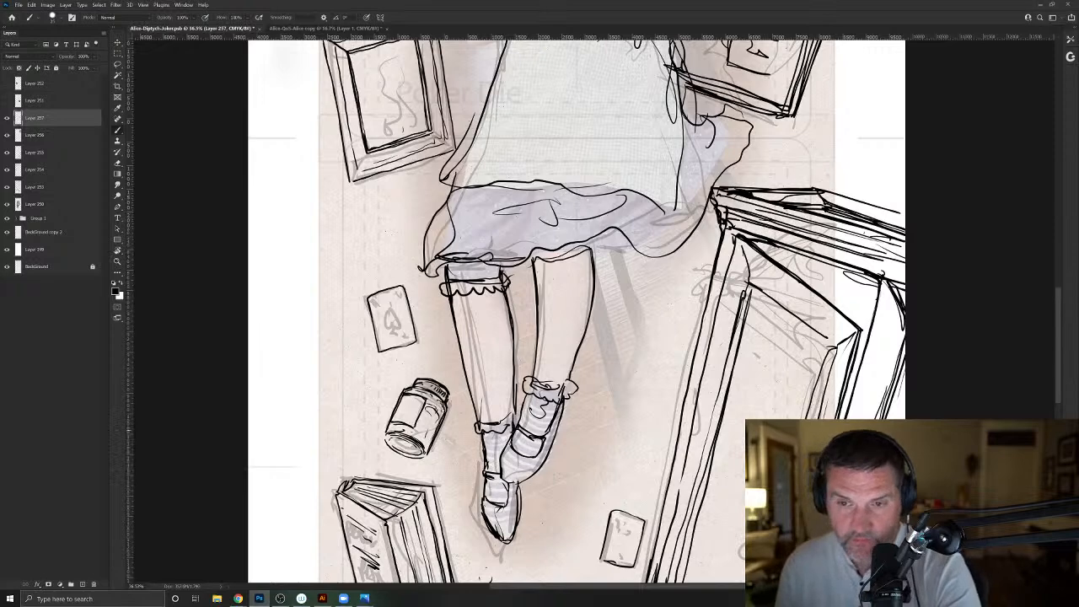
- Move the painted Alice reference card up to the page's upper outer corner, clear of the sketched books
left_click_drag(601, 407, 546, 375)
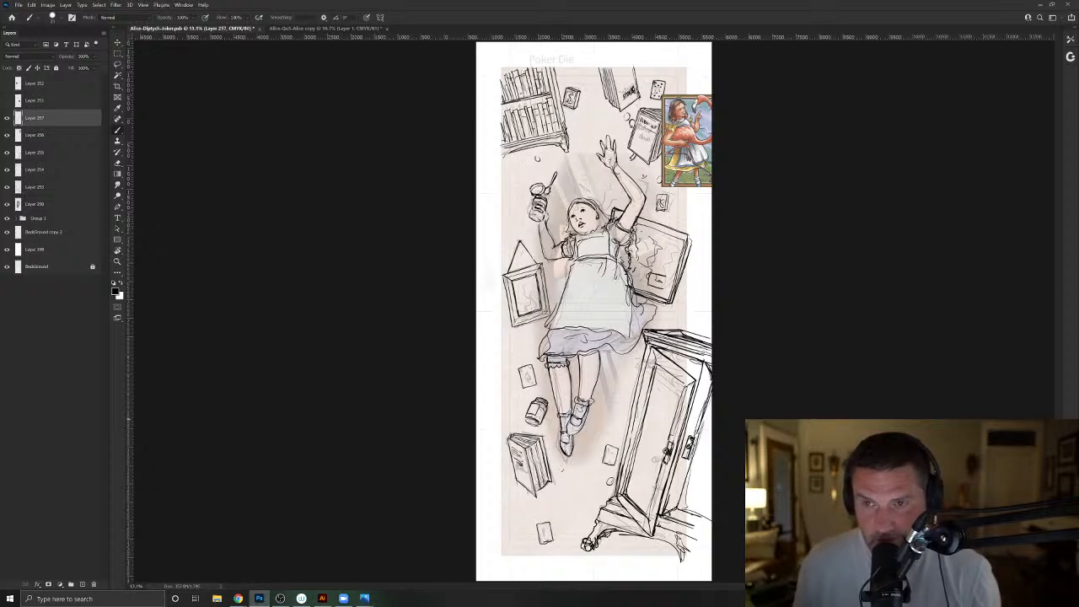
key("v")
mouse_move(698, 127)
left_mouse_down()
mouse_move(698, 144)
mouse_move(717, 83)
left_mouse_up()
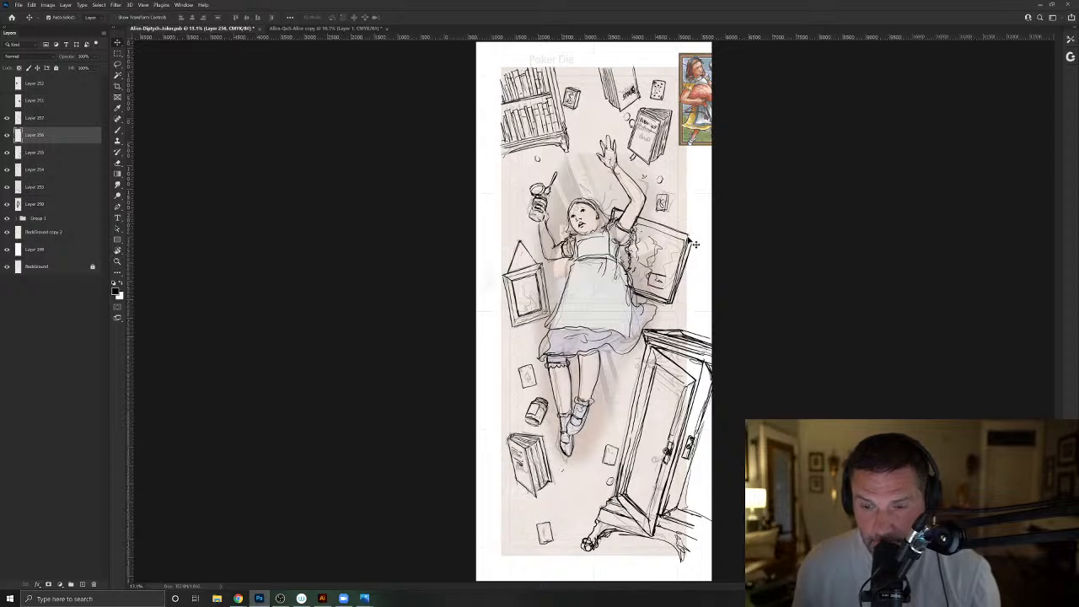
- Merge the two line-art layers beneath the reference card's layer into Layer 257, checking its linework by toggling its visibility
left_click(42, 120)
left_click(61, 57)
left_click_drag(62, 59, 90, 60)
left_click(8, 119)
left_click(7, 119)
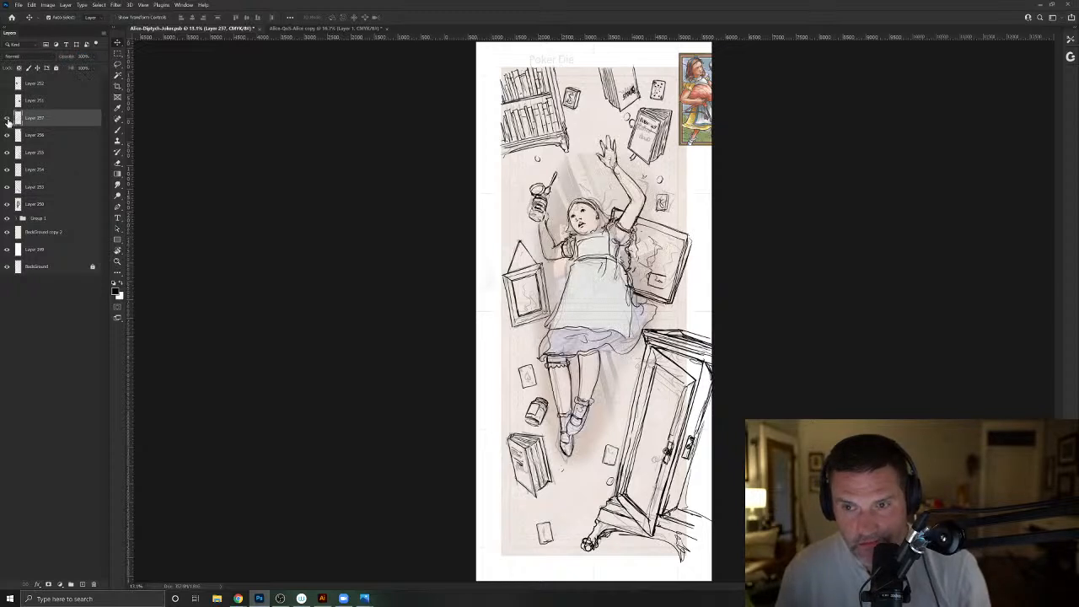
left_click(56, 153, "ctrl")
key("ctrl+e")
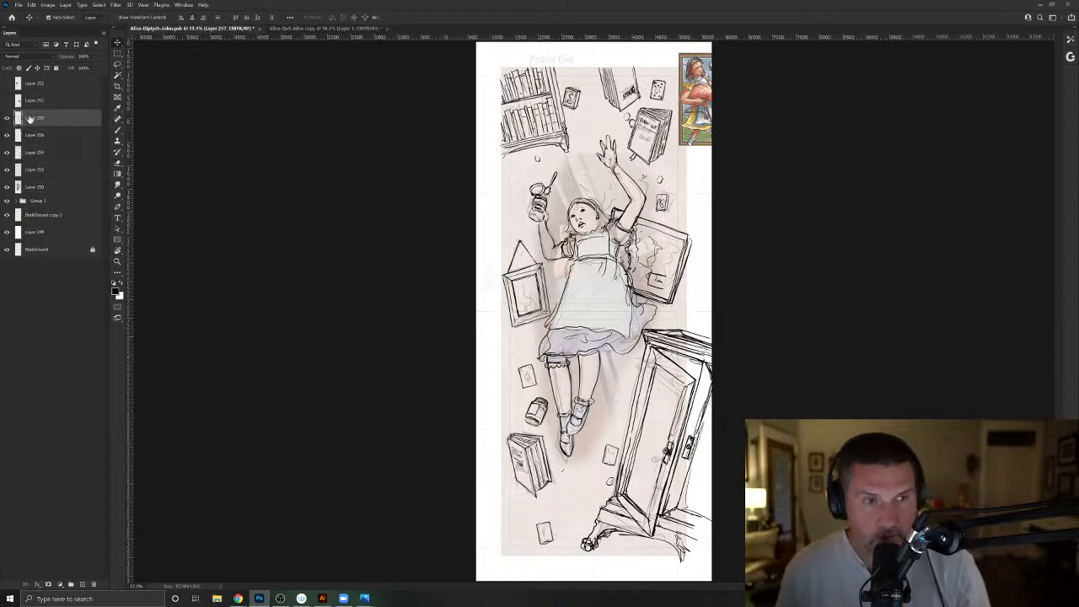
left_click(8, 119)
left_click(8, 119)
left_click(45, 154, "ctrl")
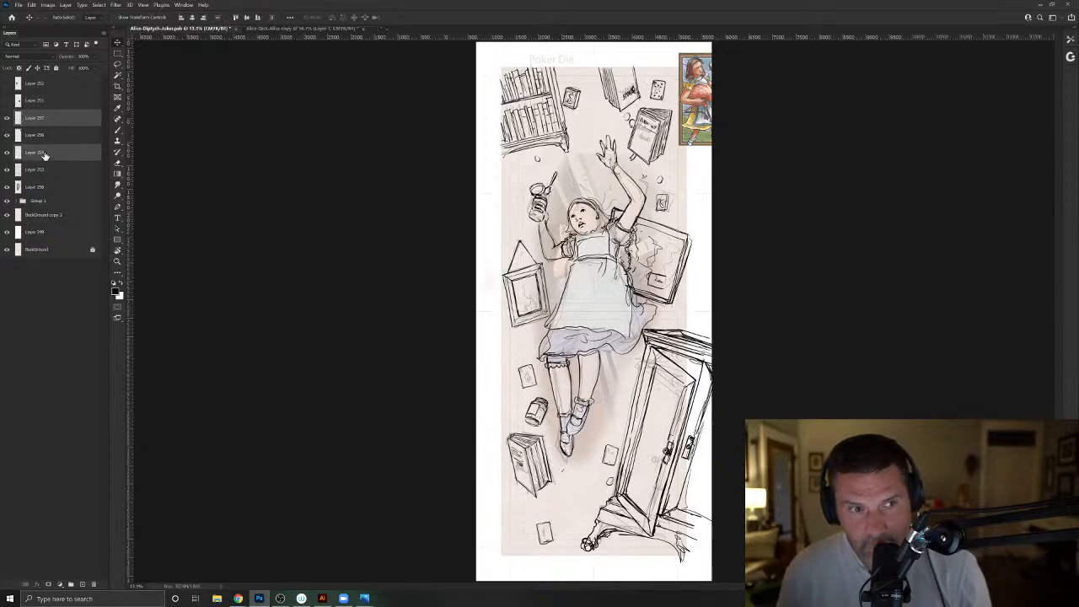
key("ctrl+e")
left_click(7, 120)
left_click(7, 121)
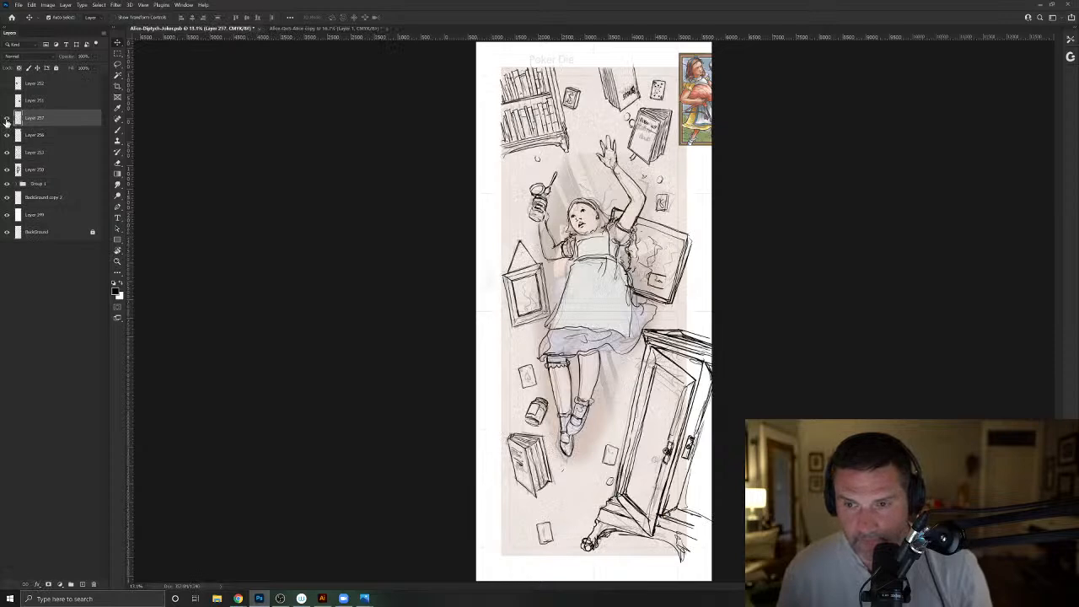
- Fade the merged linework layer to a faint guide, and add a new layer above it for brush inking
left_click_drag(70, 56, 35, 63)
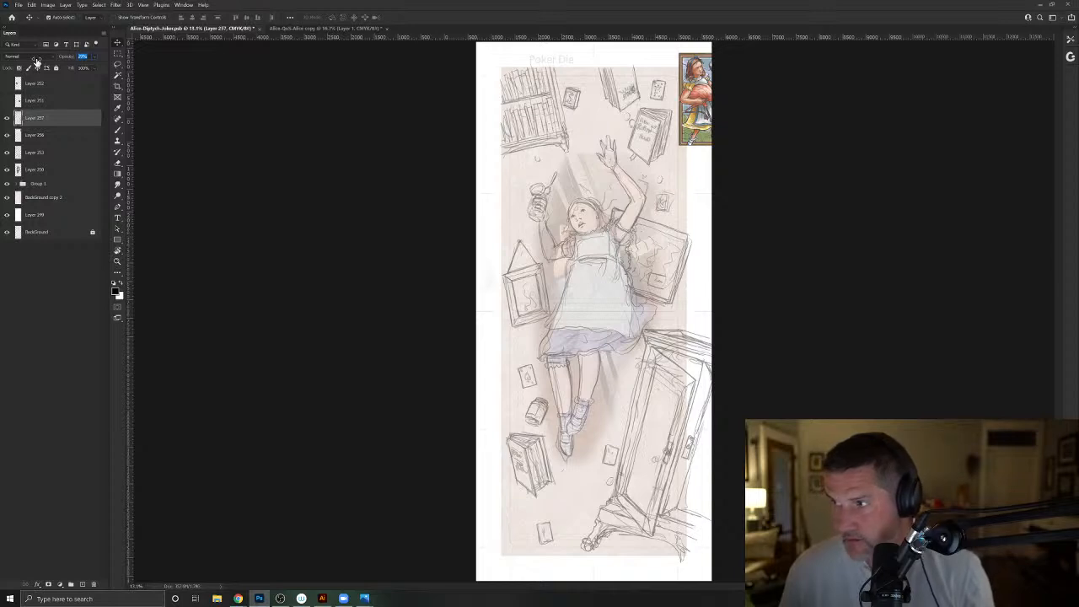
left_click_drag(36, 63, 34, 63)
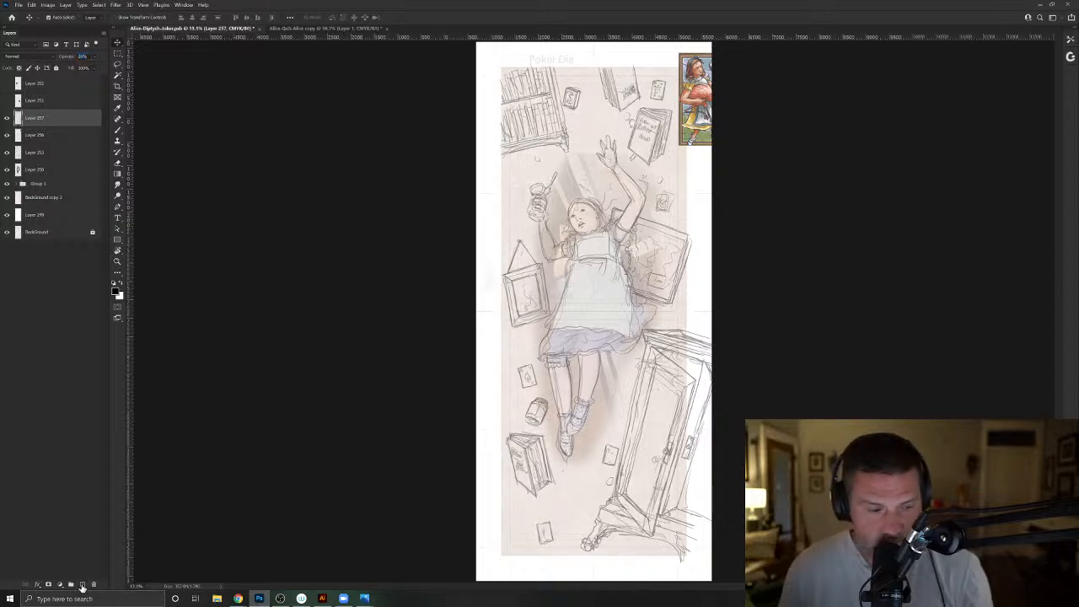
left_click(82, 585)
key("b")
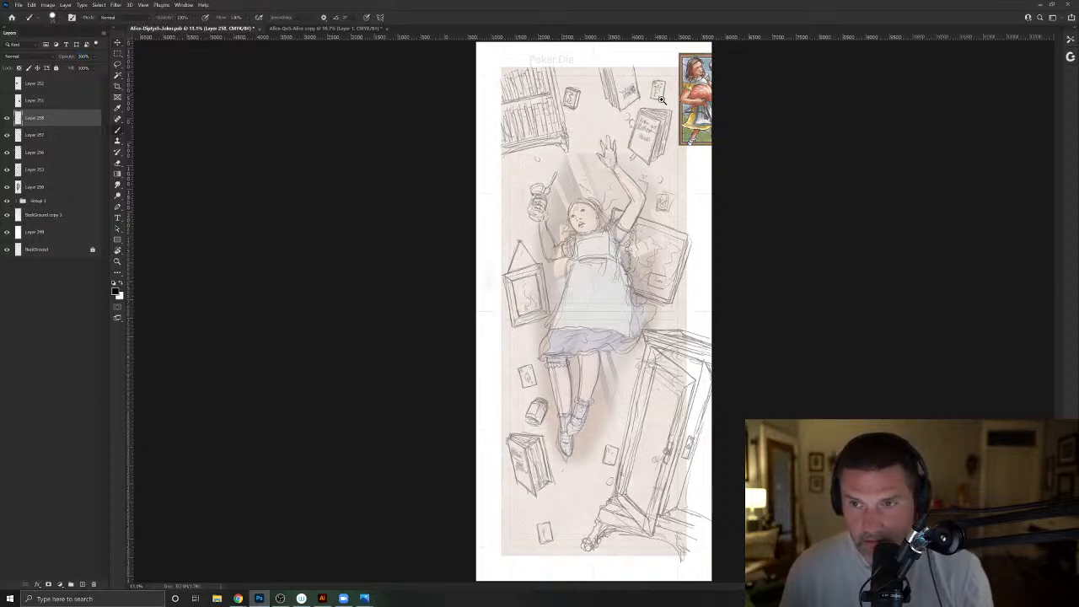
- Lower the opacity of Layer 253, which holds the rough "Robin Hood" lettering on the book cover
left_click_drag(747, 177, 848, 201)
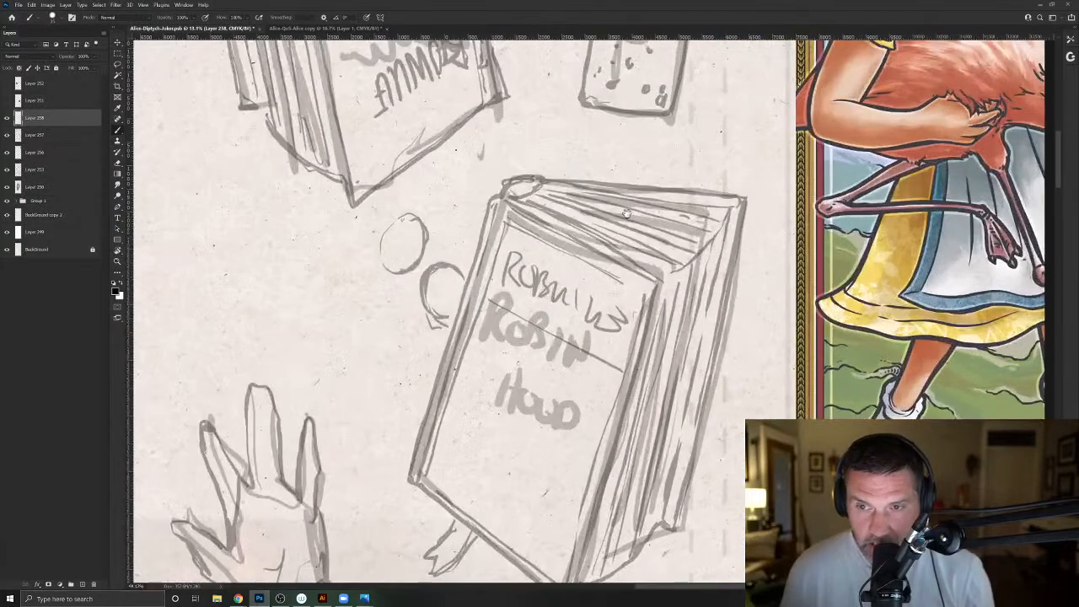
left_click_drag(586, 228, 545, 196)
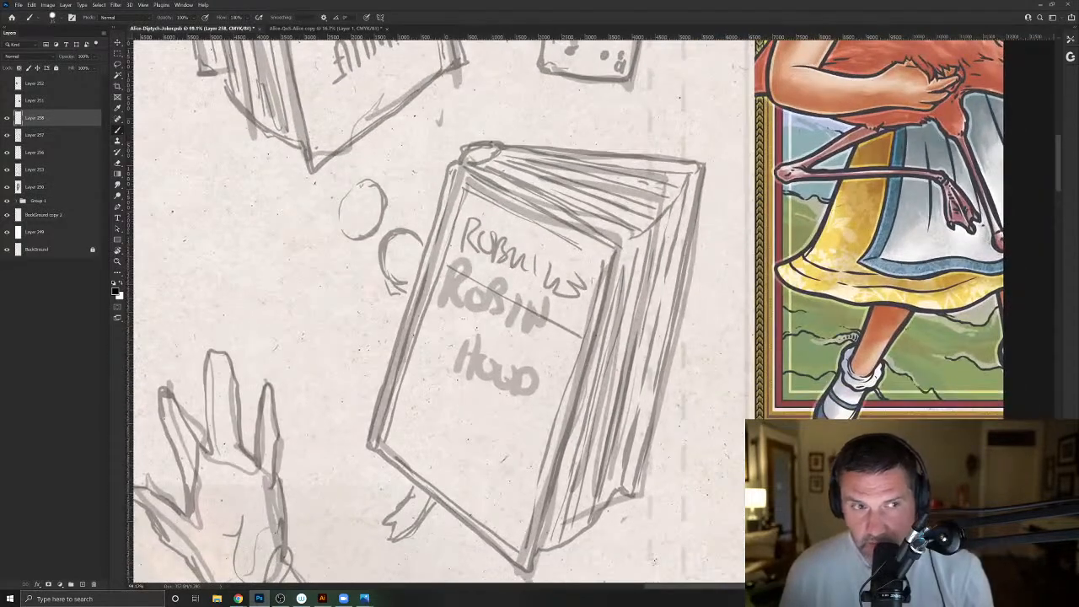
left_click(36, 170)
left_click_drag(63, 56, 58, 57)
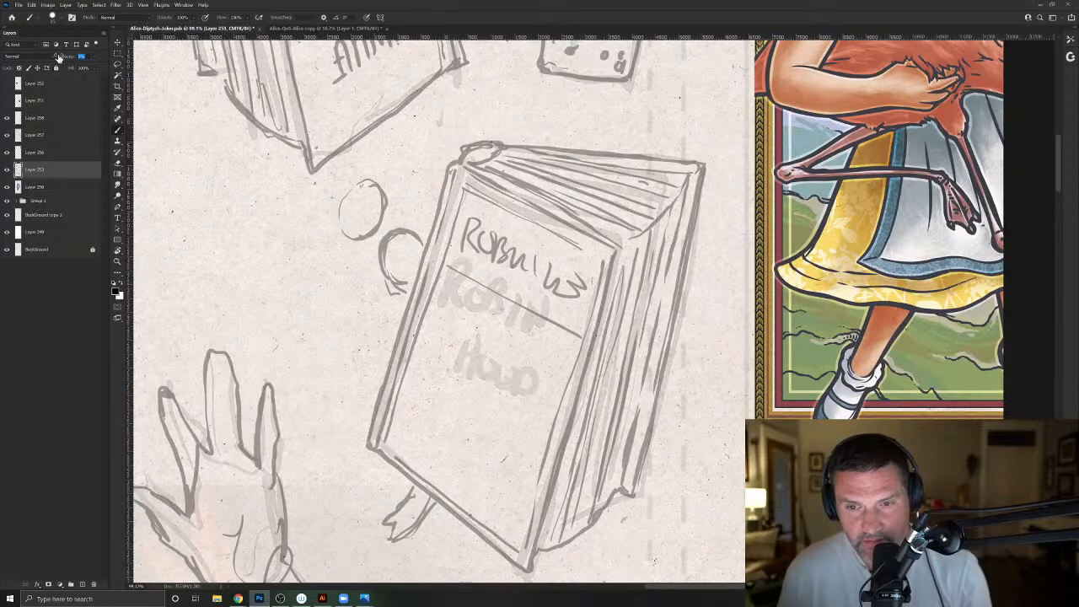
- Fade Layer 257's merged linework further, and make Layer 258 above it the active layer for inking
left_click(46, 119)
left_click(6, 136)
left_click(7, 136)
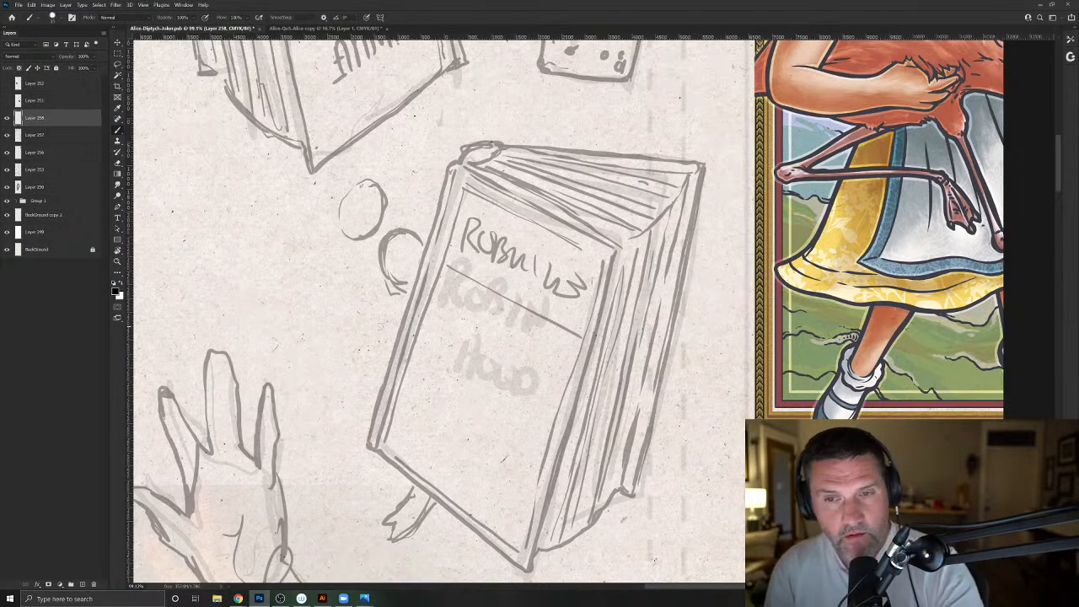
left_click_drag(503, 298, 456, 421)
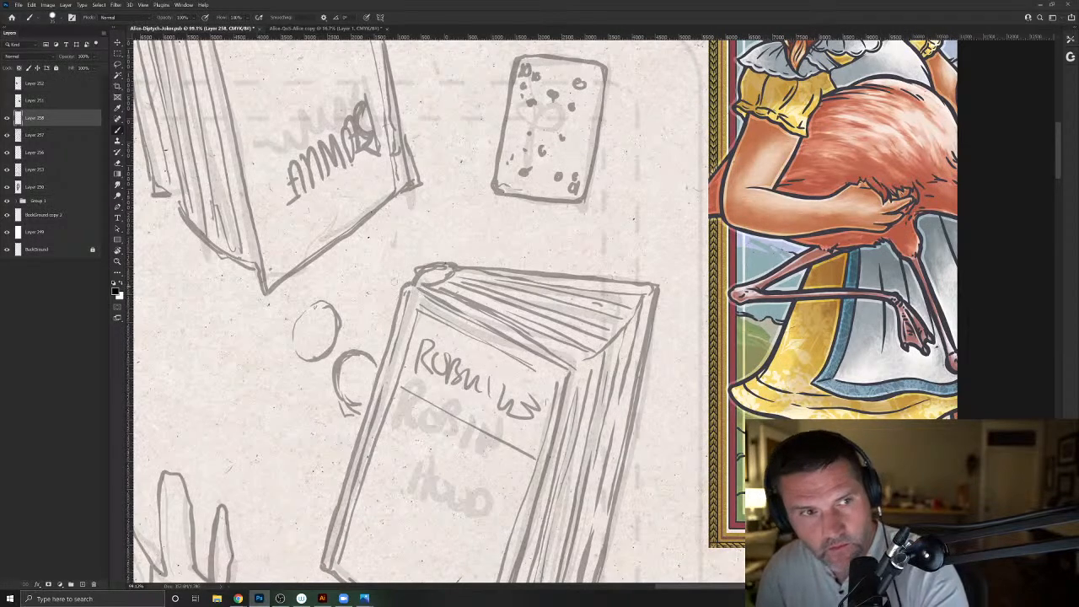
left_click(63, 137)
left_click_drag(67, 58, 61, 59)
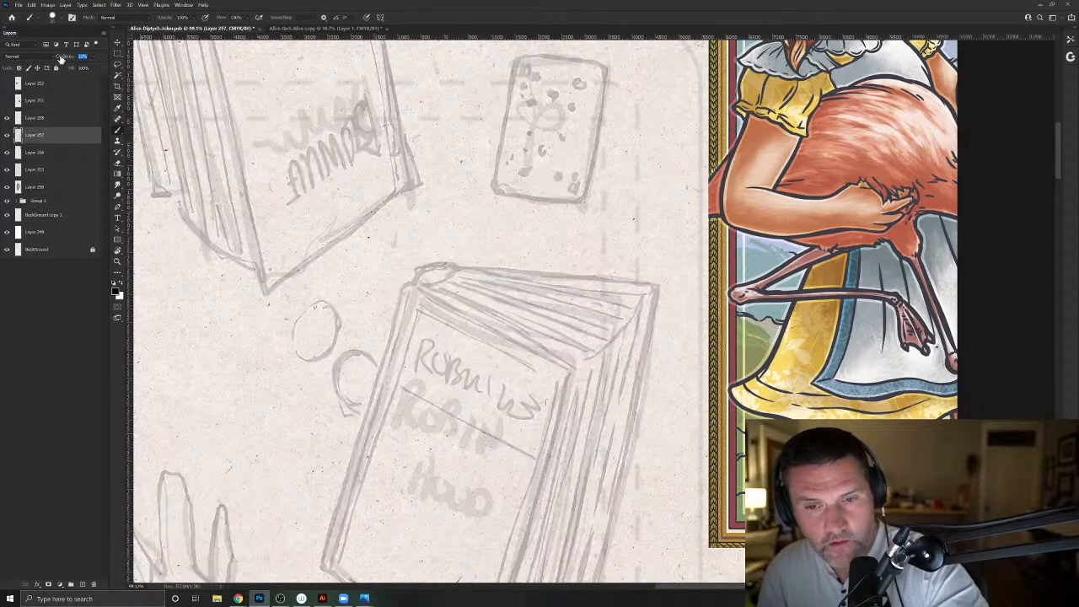
left_click(33, 121)
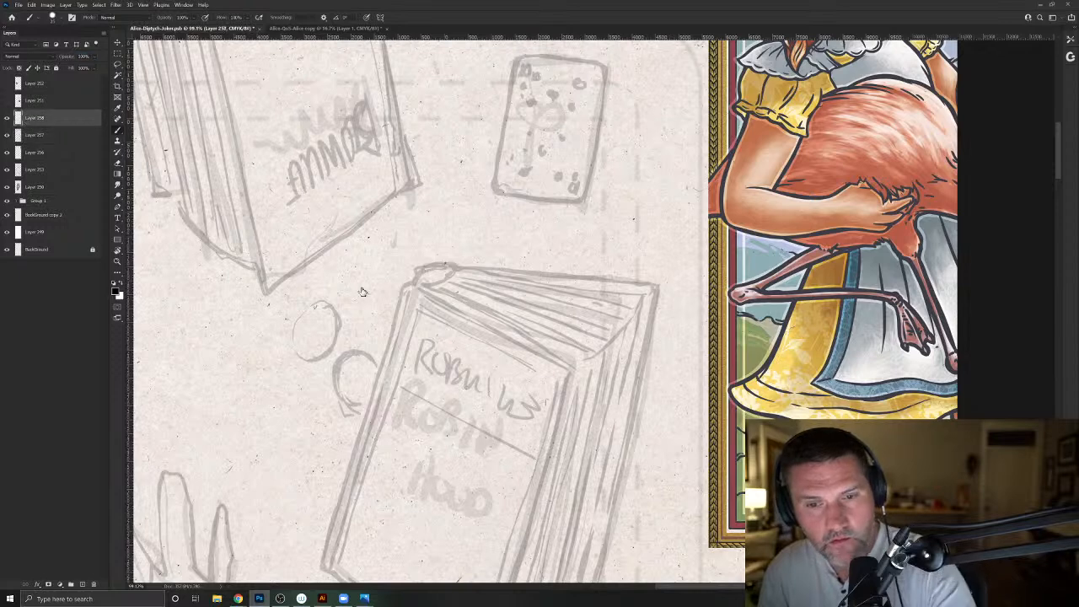
- Ink the upper edge and the long page-side edge of the Robin Hood book's front cover in black on Layer 258
left_click_drag(419, 289, 567, 365)
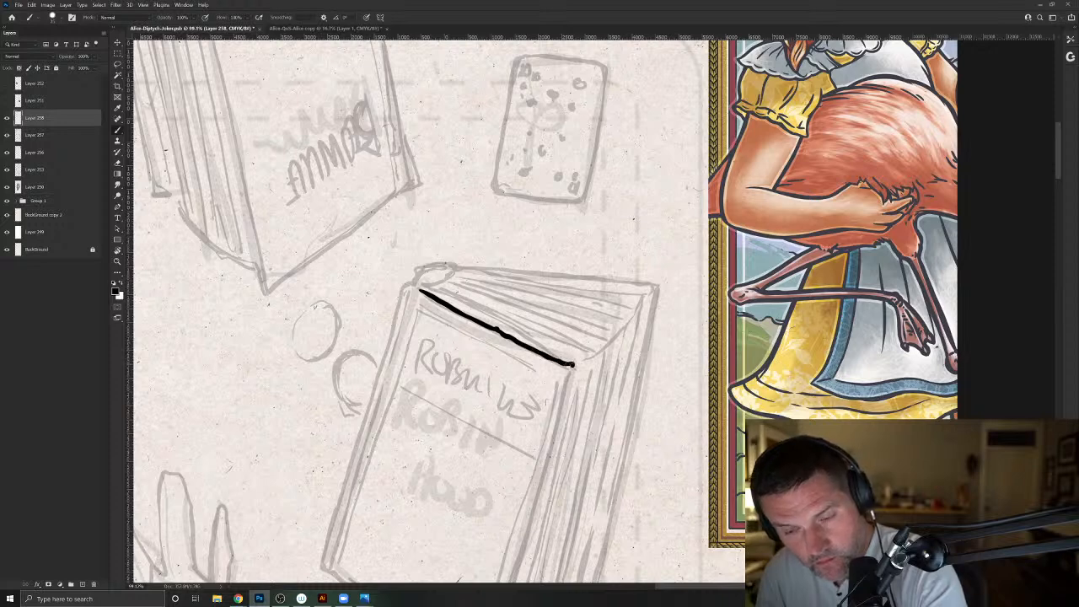
left_click_drag(515, 412, 531, 291)
mouse_move(590, 247)
left_mouse_down()
mouse_move(506, 552)
mouse_move(533, 477)
mouse_move(519, 497)
left_mouse_up()
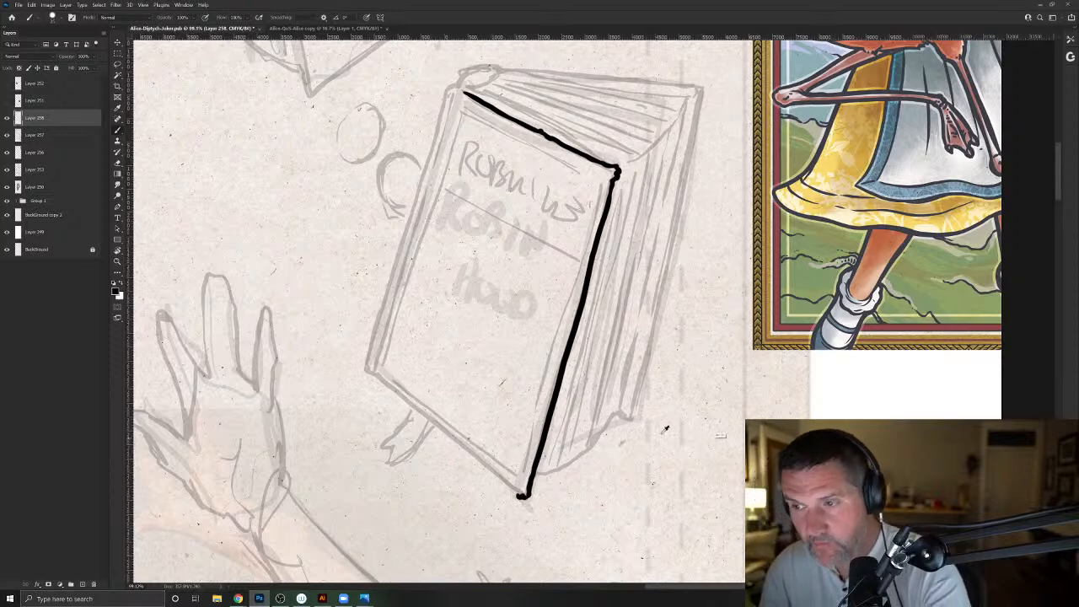
- Recreate Layer 258's inked strokes on a new layer in the dark outline color sampled from the painted Alice card, hiding the black original
left_click(869, 232, "alt")
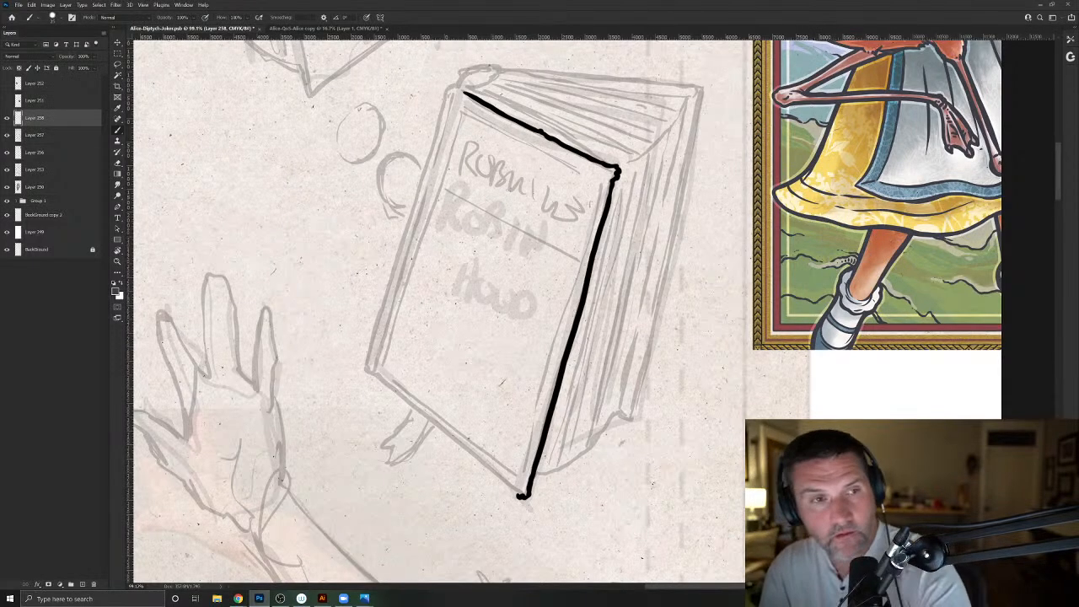
left_click(19, 117, "ctrl")
left_click(7, 118)
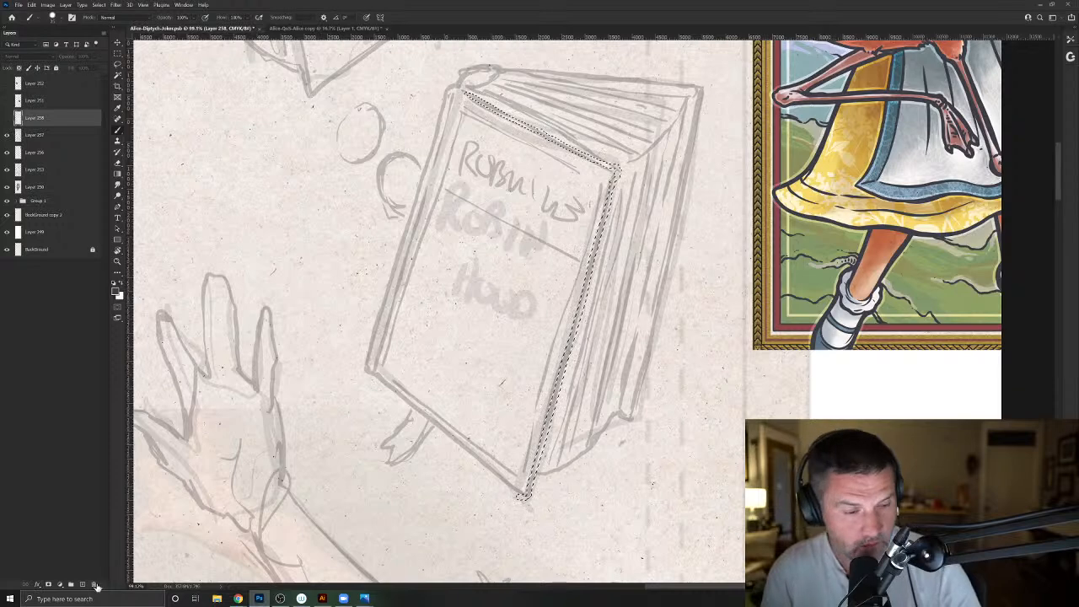
left_click(82, 585)
key("alt+BackSpace")
key("ctrl+d")
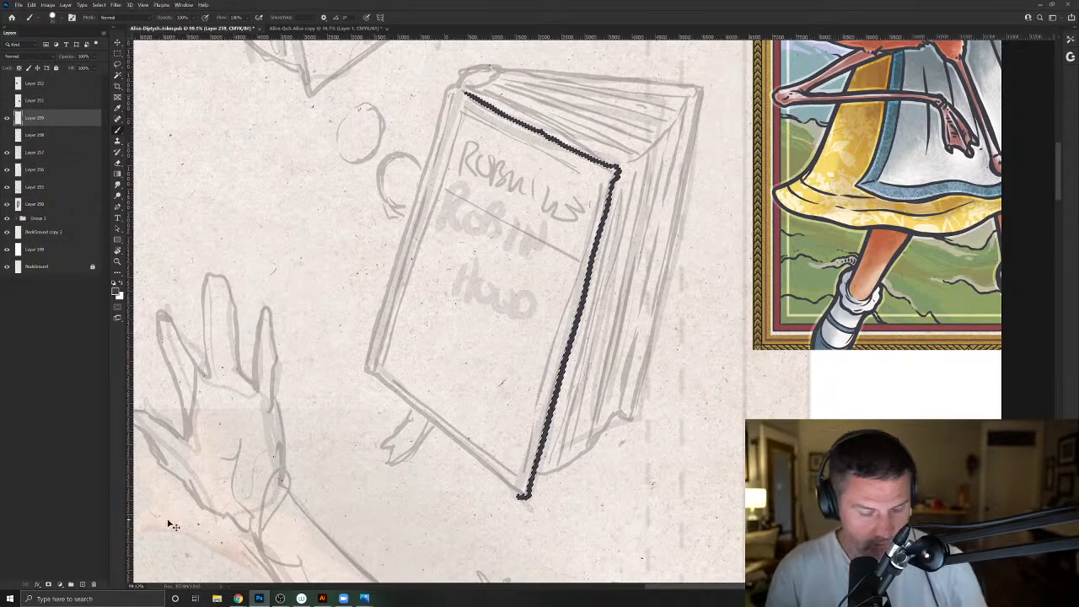
- Ink the front cover's bottom edge and the two parallel lines of the book's spine
mouse_move(519, 494)
left_mouse_down()
mouse_move(366, 370)
mouse_move(431, 433)
left_mouse_up()
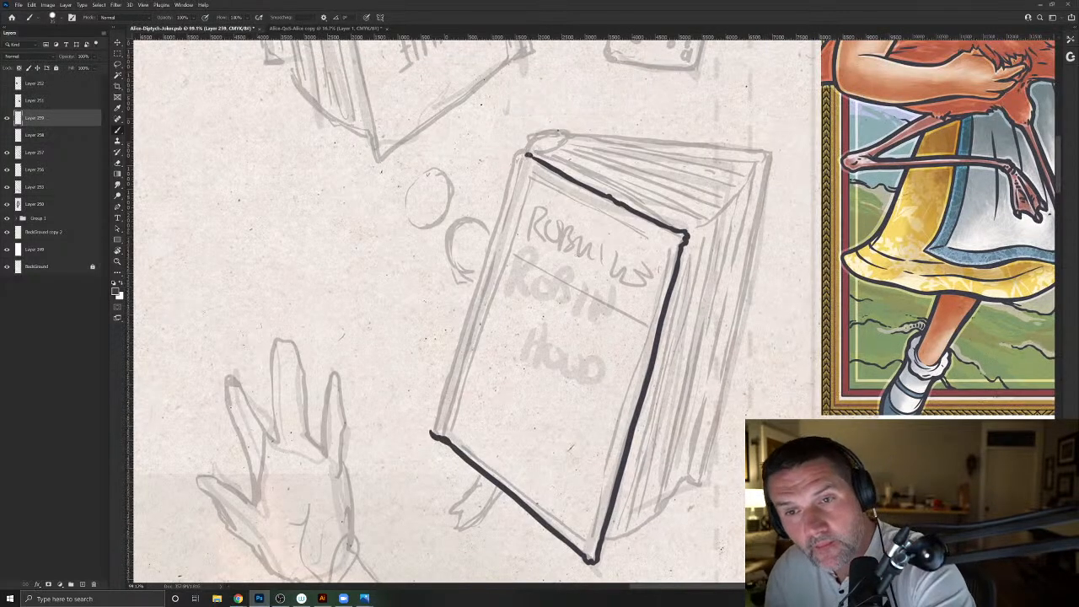
left_click_drag(516, 151, 428, 432)
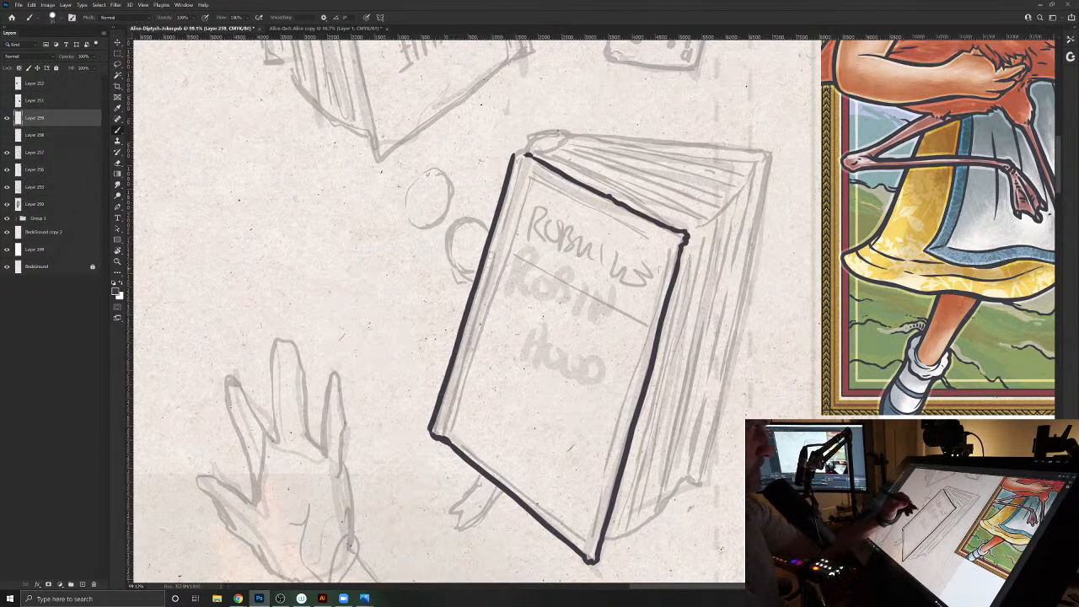
left_click_drag(526, 173, 447, 436)
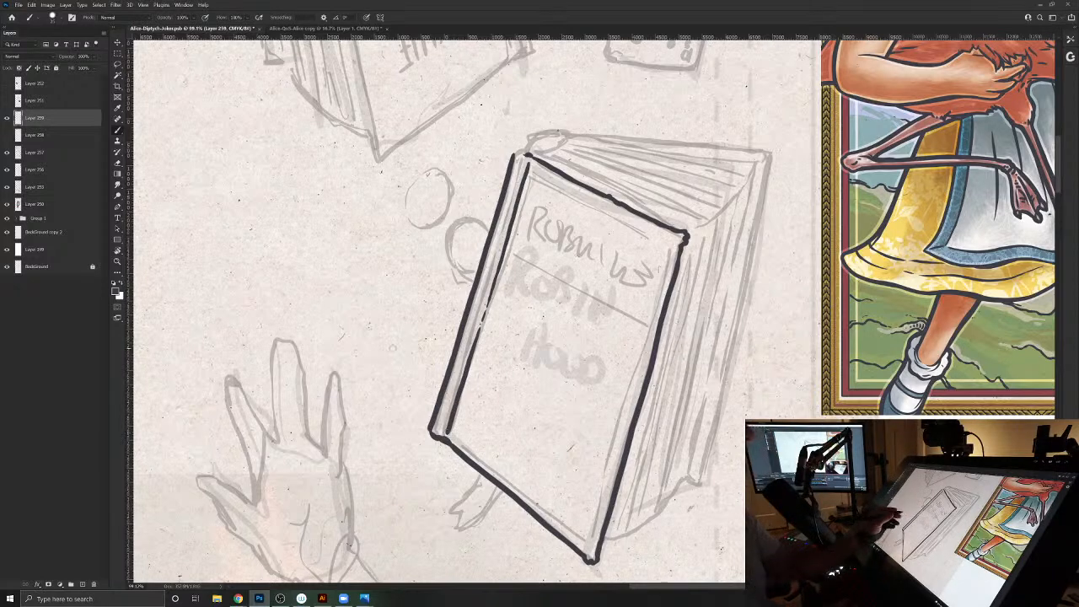
- Ink the rounded top of the spine and the back cover's upper and outer side edges
left_click_drag(451, 326, 405, 445)
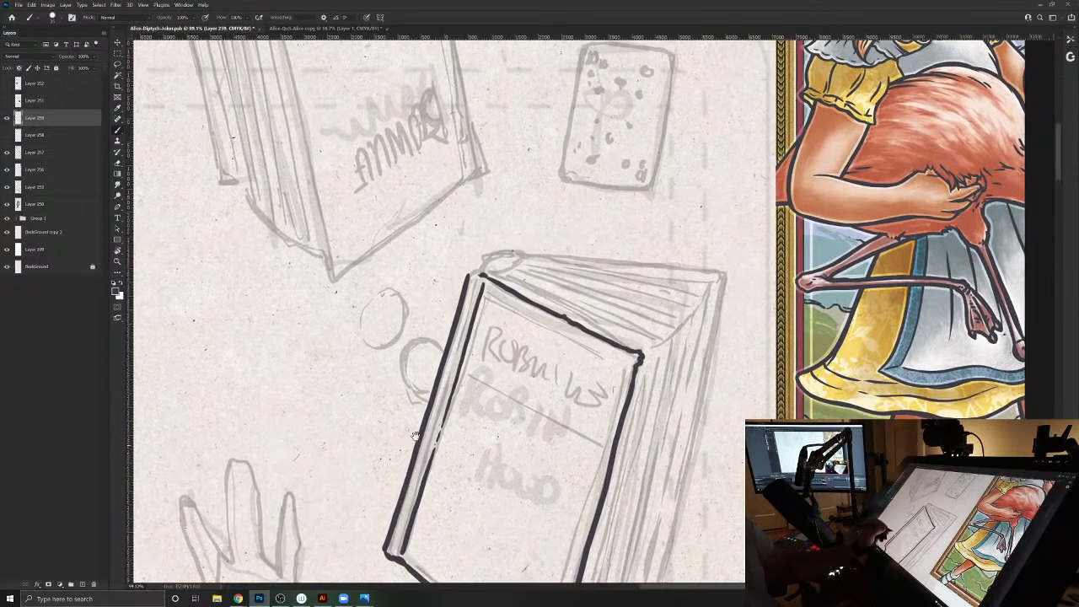
left_click_drag(469, 419, 478, 486)
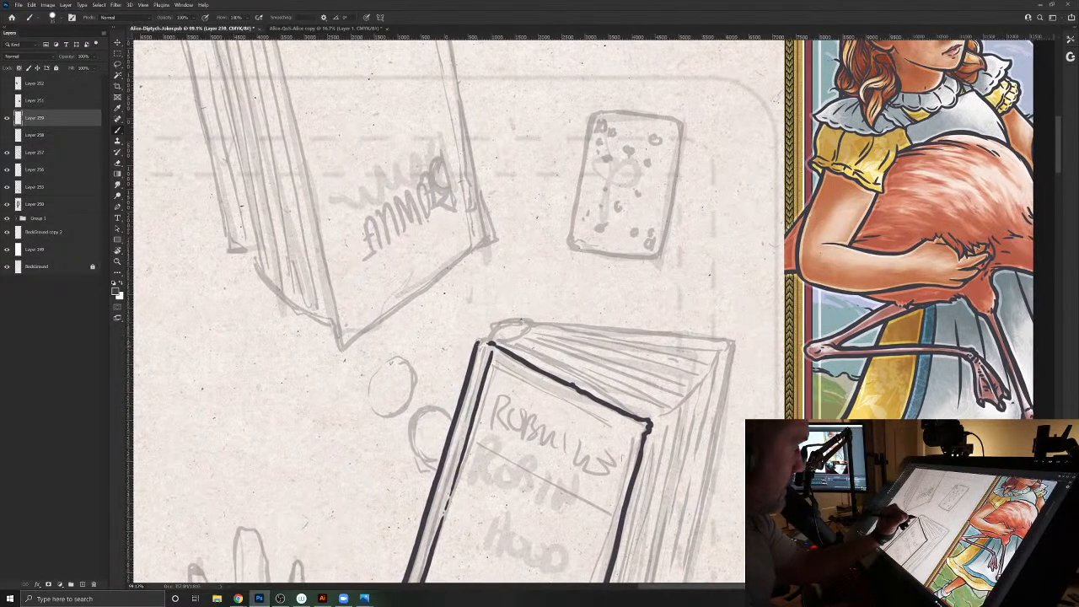
mouse_move(480, 333)
left_mouse_down()
mouse_move(491, 317)
mouse_move(530, 317)
mouse_move(510, 317)
left_mouse_up()
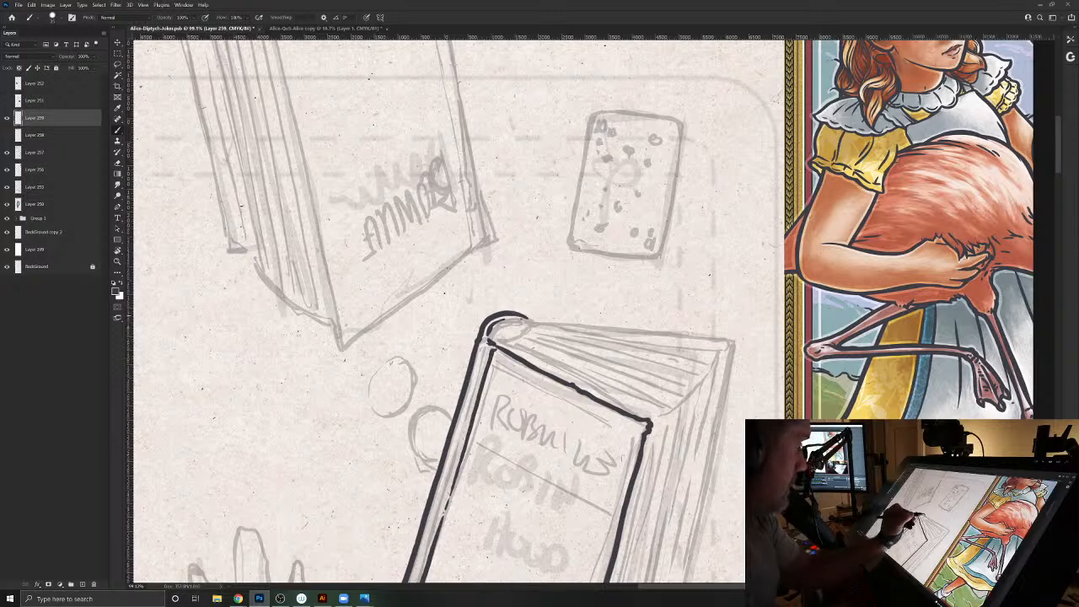
left_click_drag(536, 322, 719, 337)
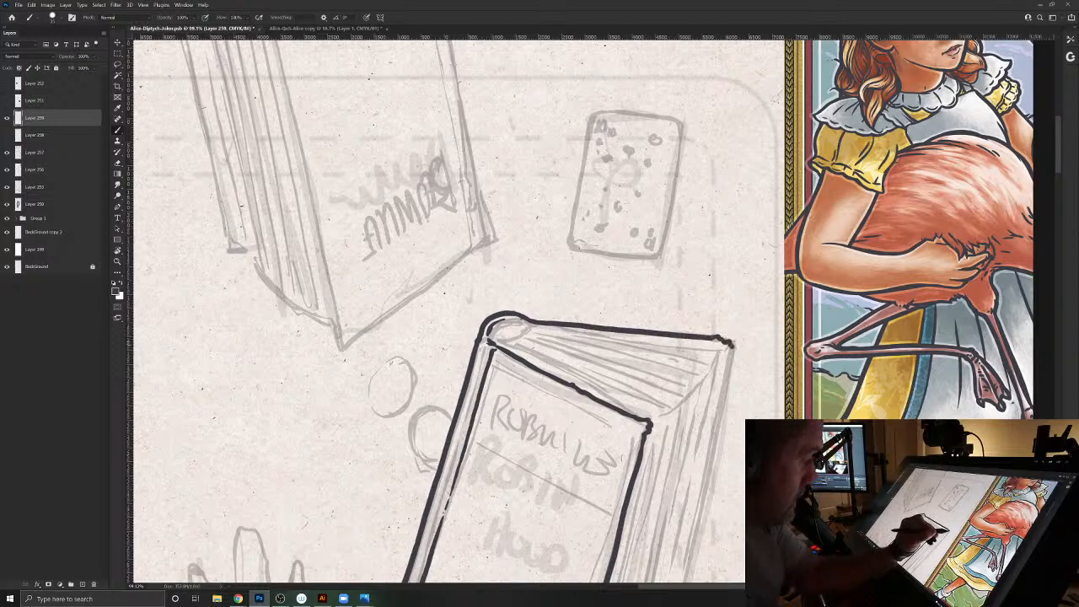
left_click_drag(537, 423, 521, 222)
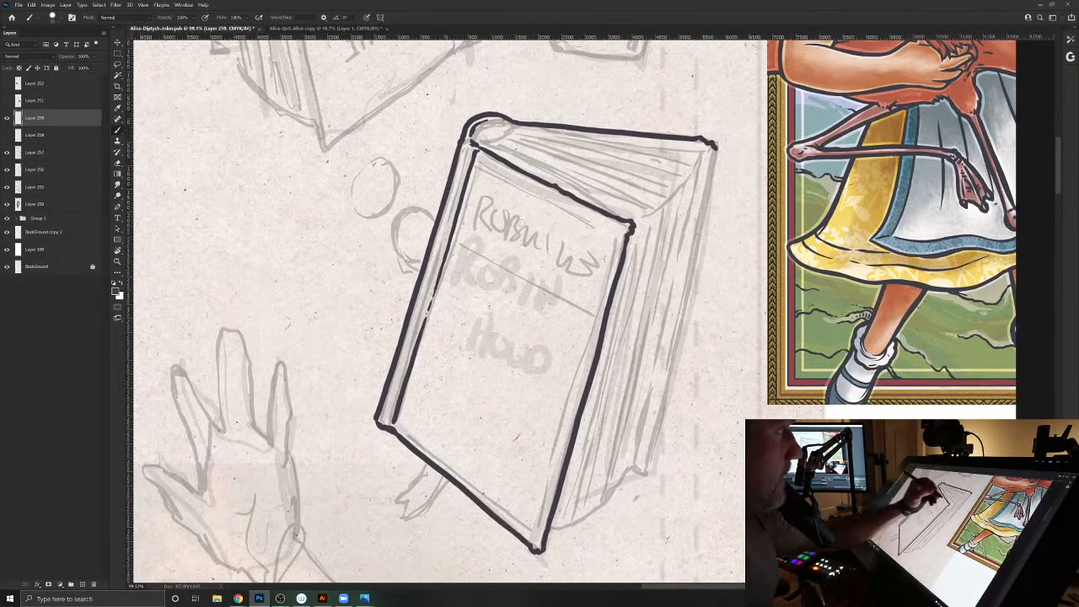
left_click_drag(709, 173, 641, 466)
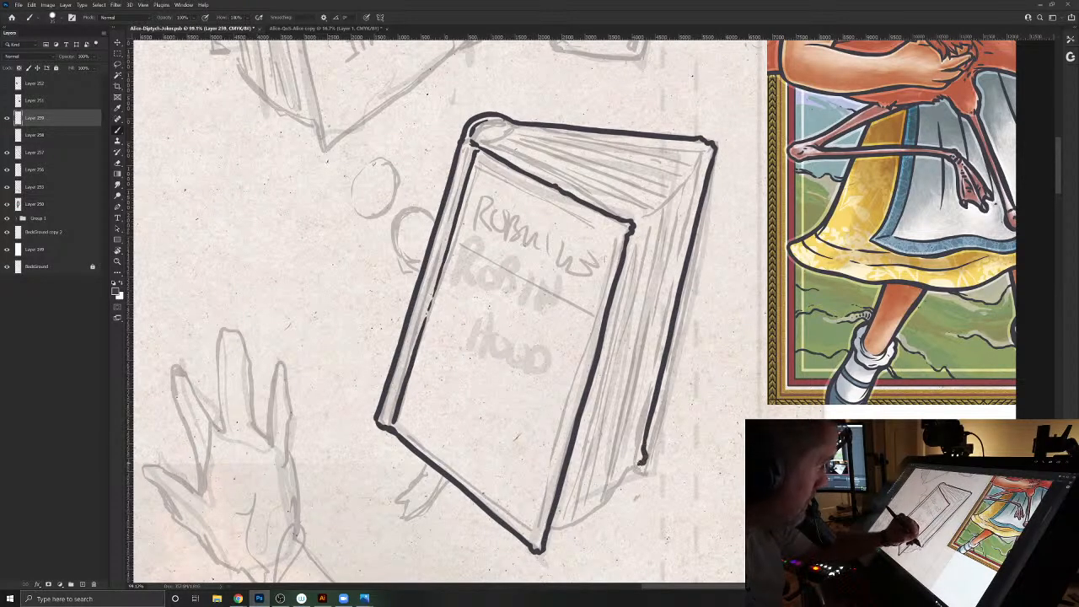
- Ink the oval opening at the spine's top and the inner lines giving the back cover its thickness
left_click_drag(440, 323, 406, 472)
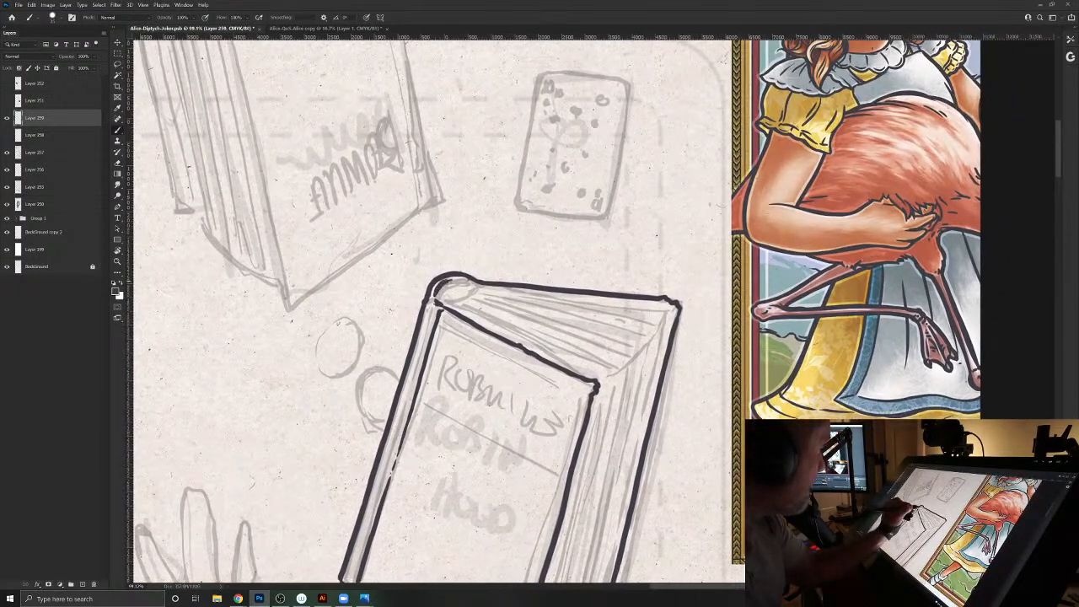
left_click_drag(464, 289, 471, 286)
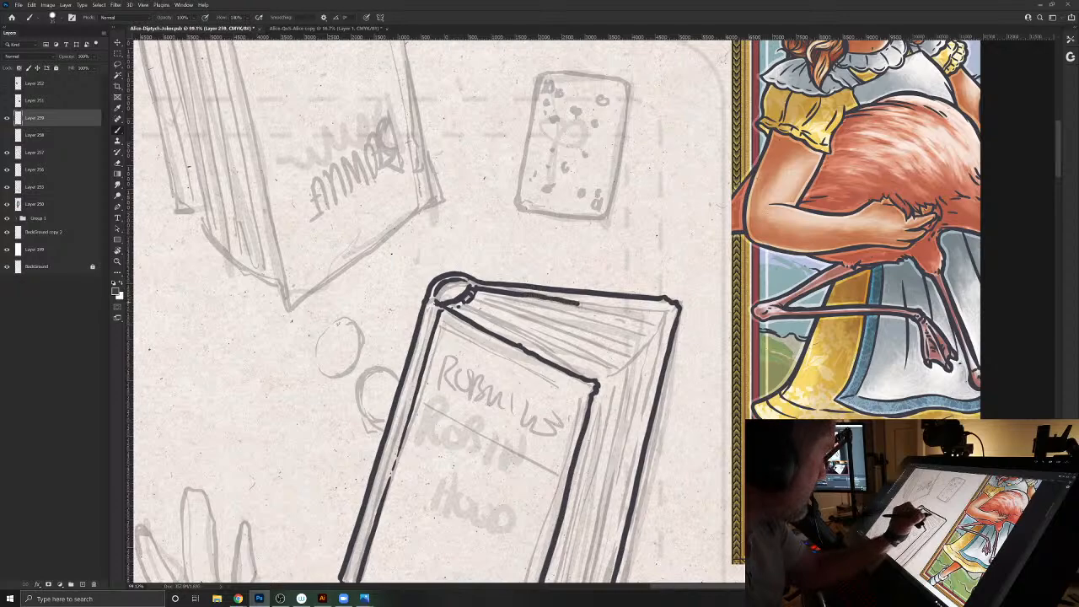
left_click_drag(604, 307, 671, 310)
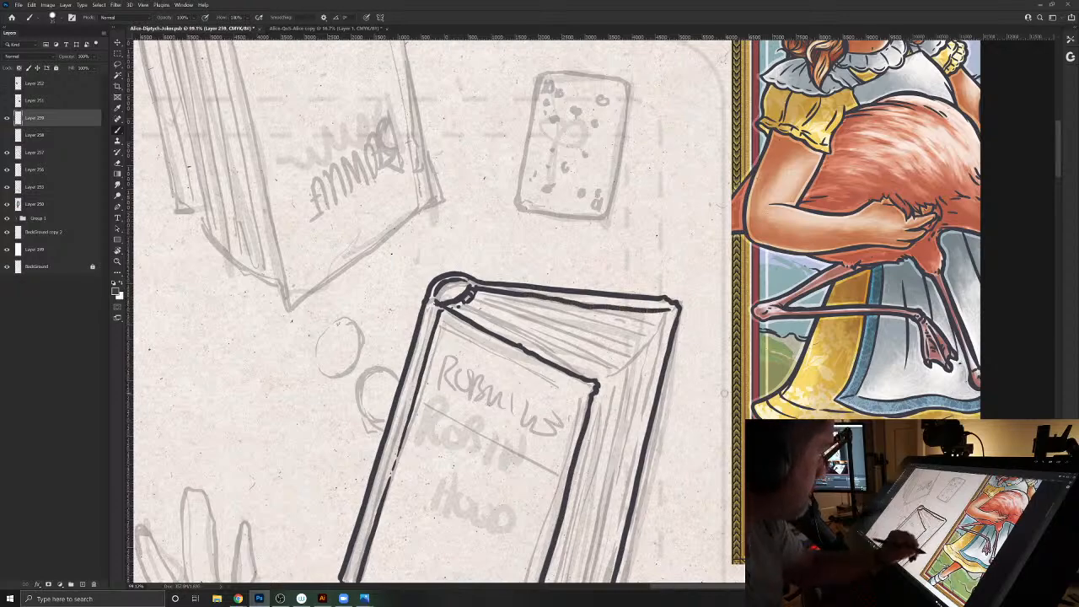
left_click_drag(545, 390, 556, 249)
left_click_drag(680, 170, 612, 484)
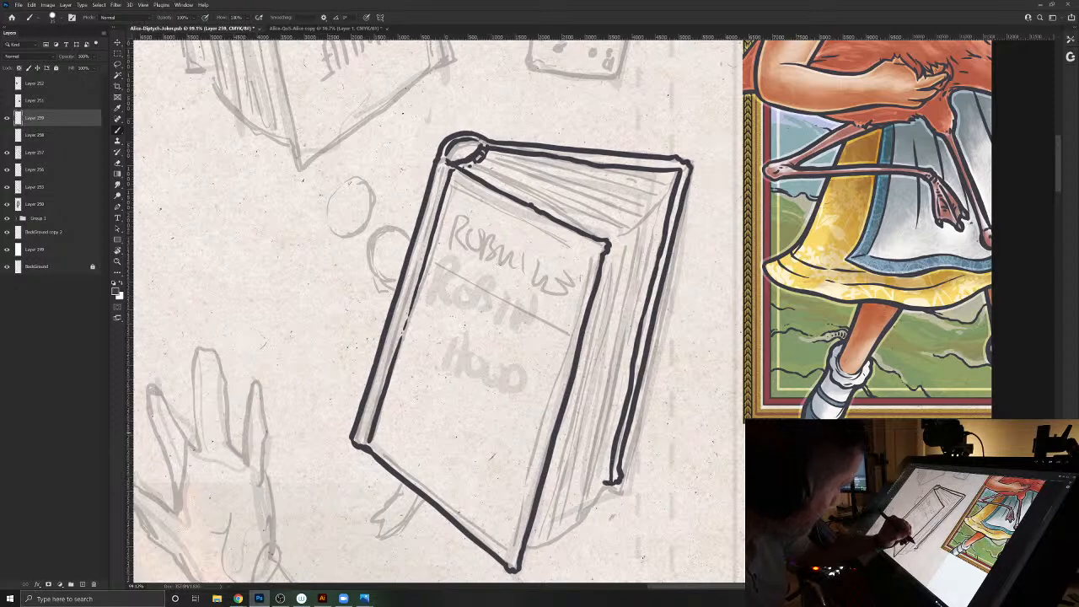
- Ink the page edges nearest the back cover and the page lines fanning from the spine across the book's top
left_click_drag(668, 179, 606, 481)
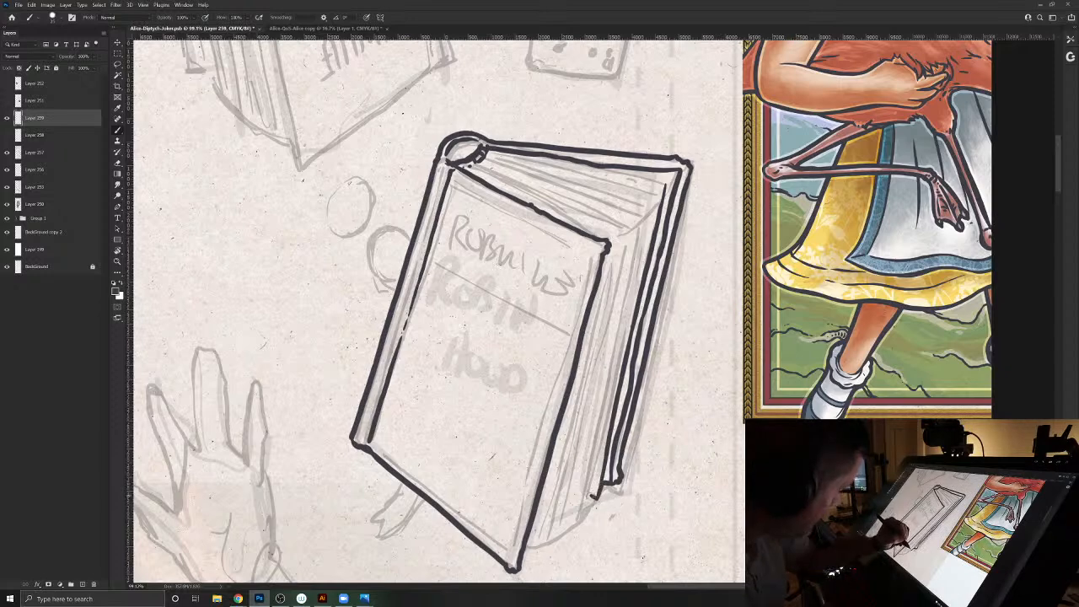
left_click_drag(590, 507, 609, 398)
mouse_move(620, 354)
left_mouse_down()
mouse_move(655, 192)
mouse_move(629, 208)
mouse_move(567, 183)
left_mouse_up()
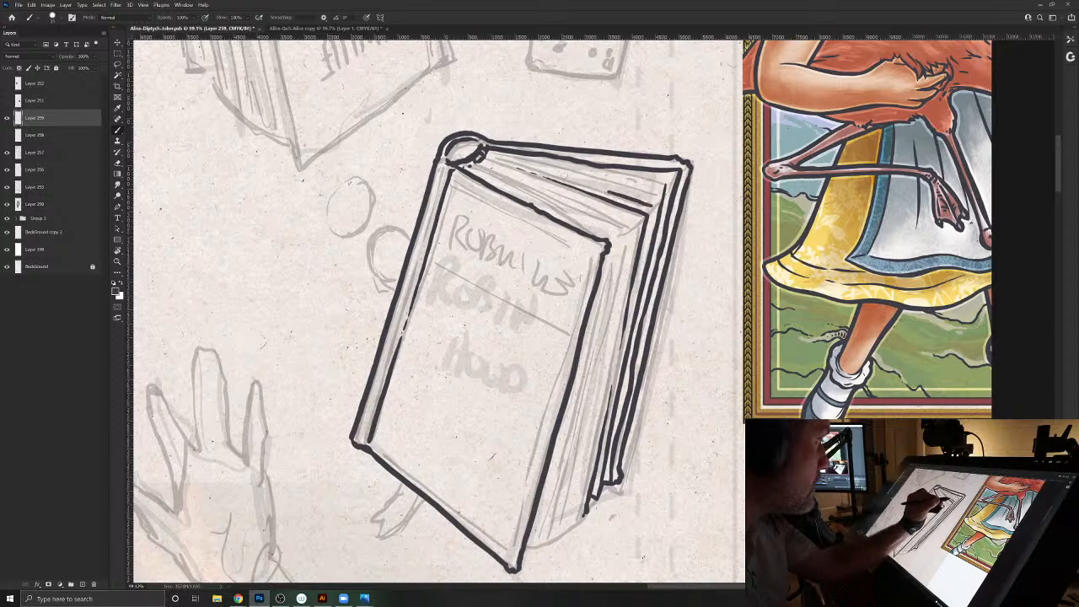
left_click_drag(652, 206, 638, 261)
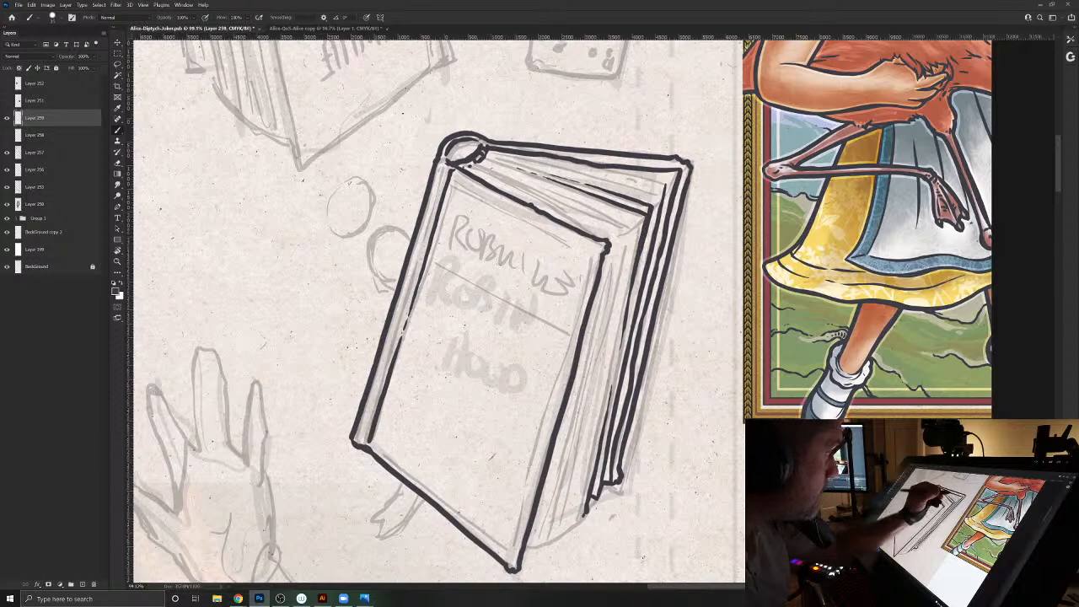
left_click_drag(647, 181, 608, 176)
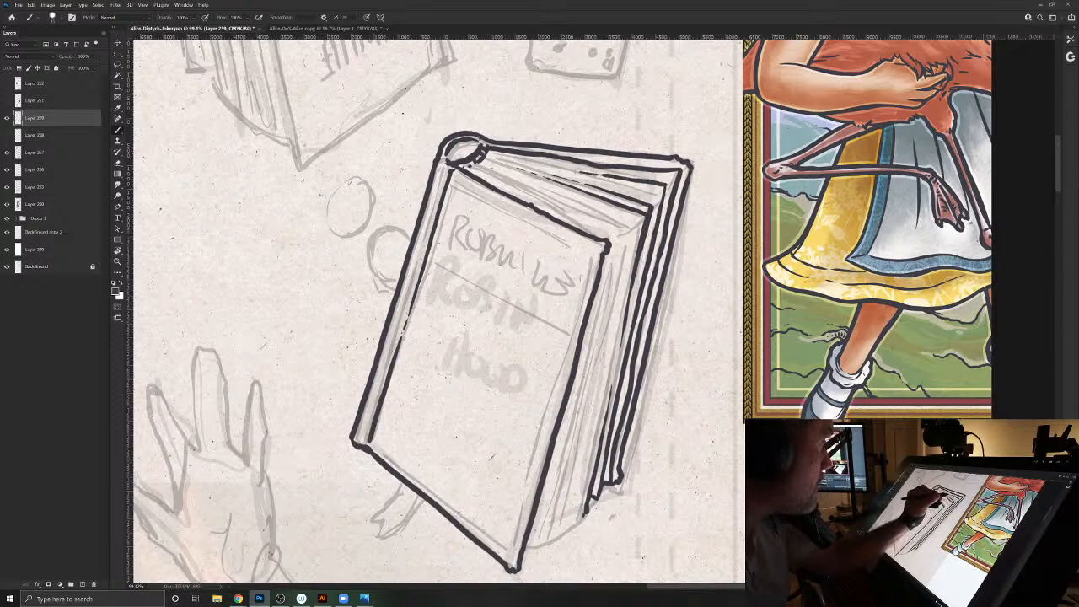
mouse_move(677, 174)
left_mouse_down()
mouse_move(608, 241)
mouse_move(604, 224)
mouse_move(528, 183)
left_mouse_up()
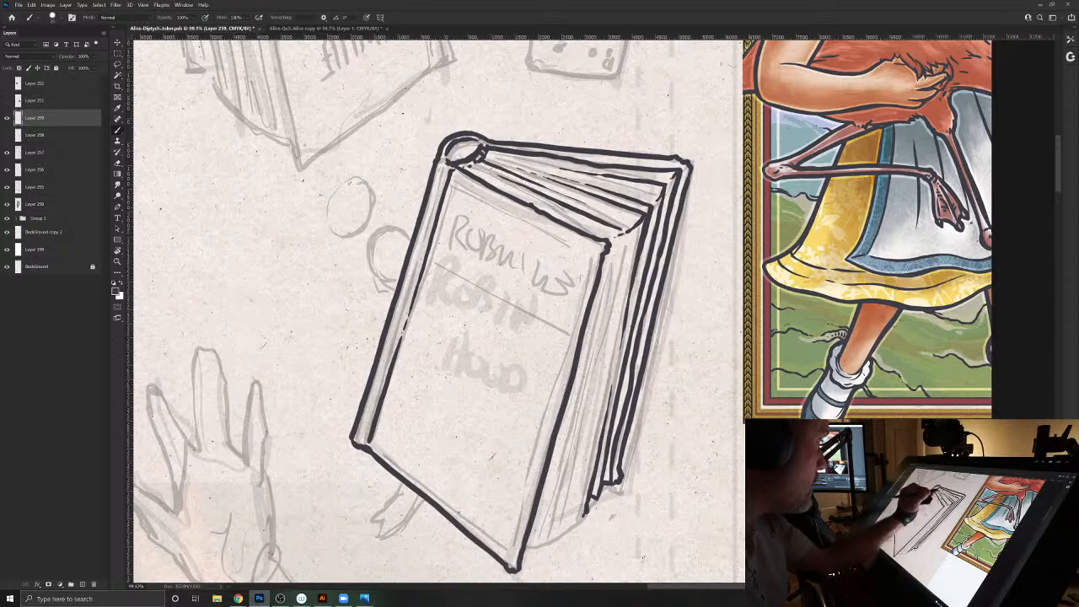
left_click_drag(474, 167, 537, 199)
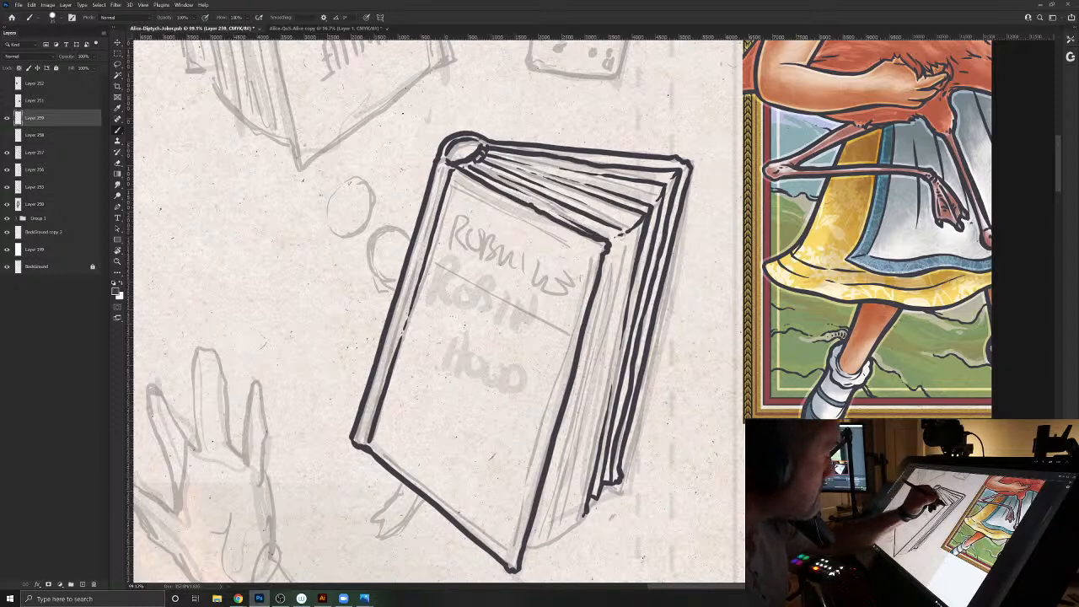
- Ink the remaining page lines beside the front cover and the stepped bottom edge of the page block
left_click_drag(624, 231, 557, 527)
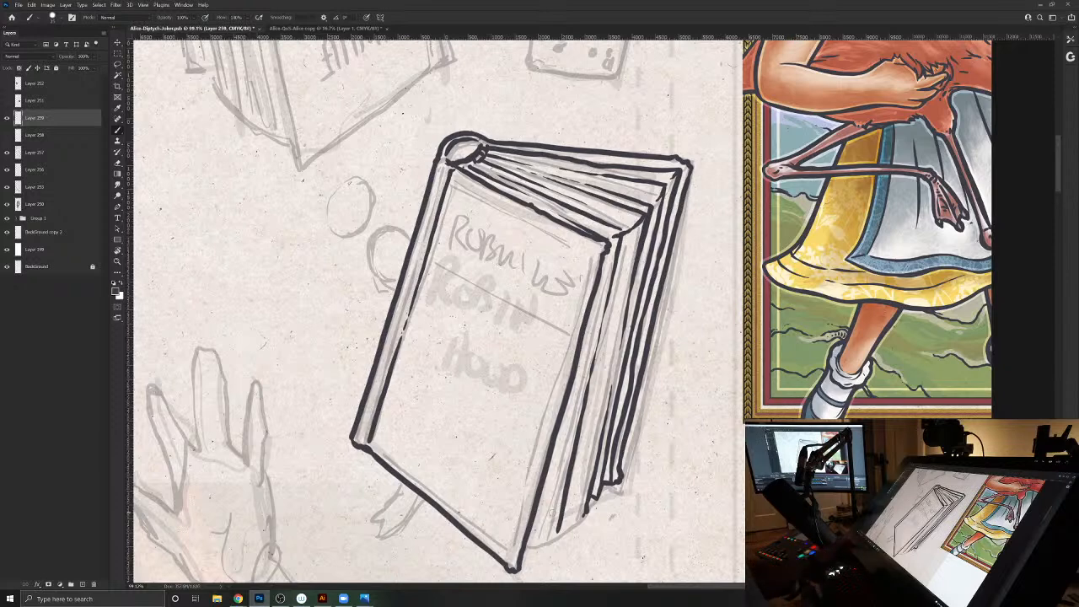
mouse_move(558, 527)
left_mouse_down()
mouse_move(554, 539)
mouse_move(577, 518)
mouse_move(562, 530)
left_mouse_up()
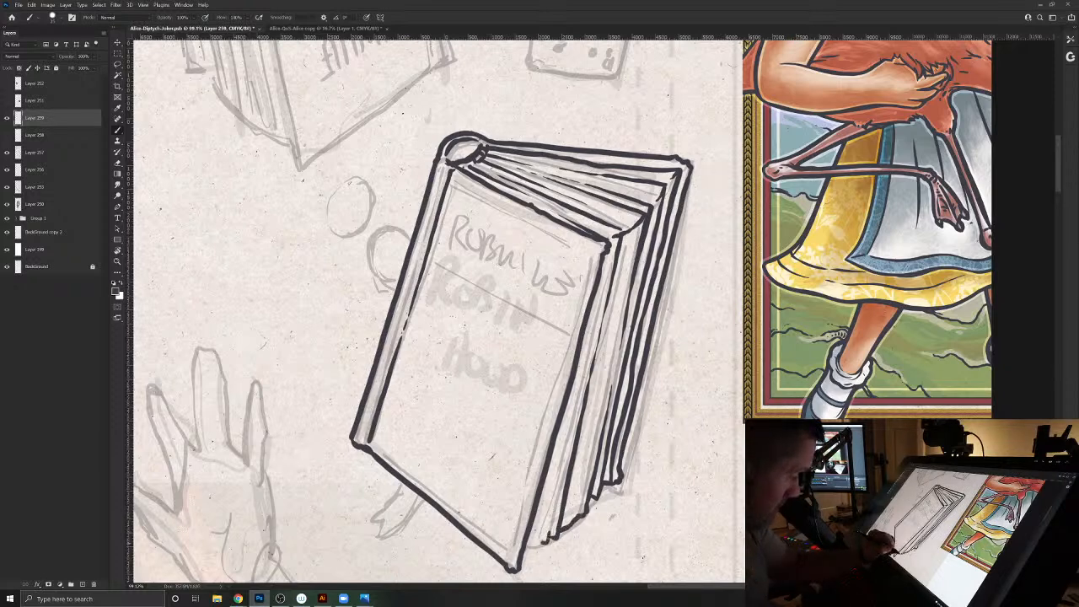
left_click_drag(549, 537, 610, 250)
left_click_drag(574, 390, 533, 544)
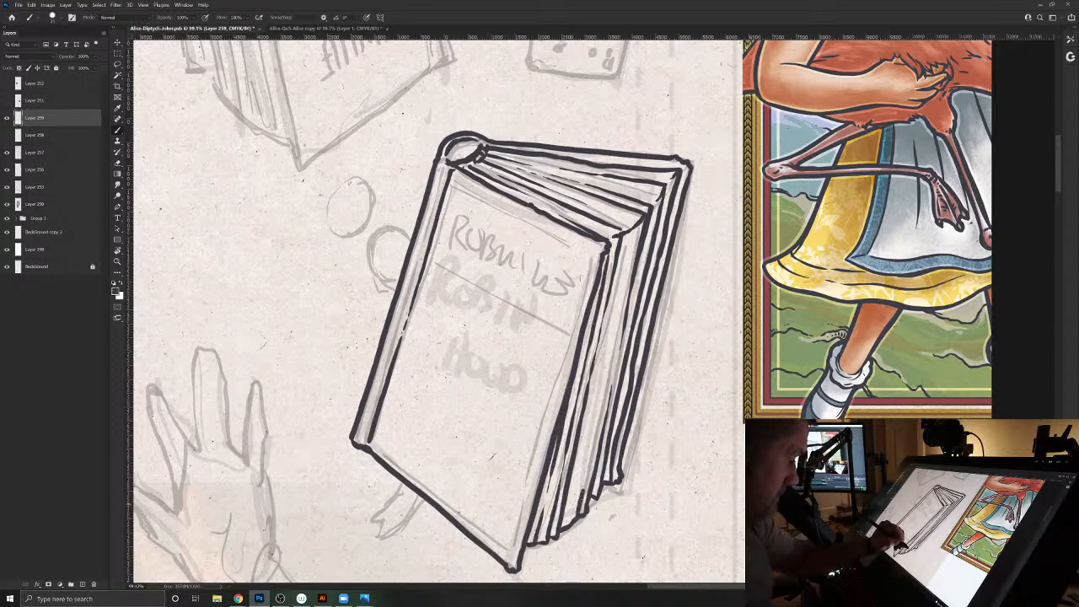
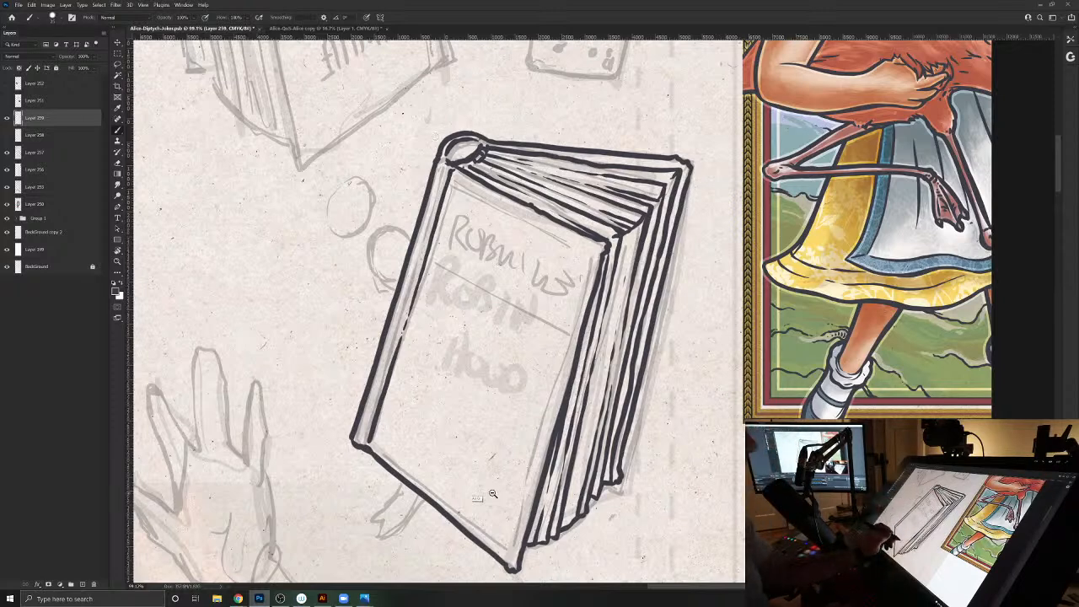
- Ink the coin partly hidden behind the Robin Hood book's spine, with a thick outer edge and worn surface marks
left_click(400, 442)
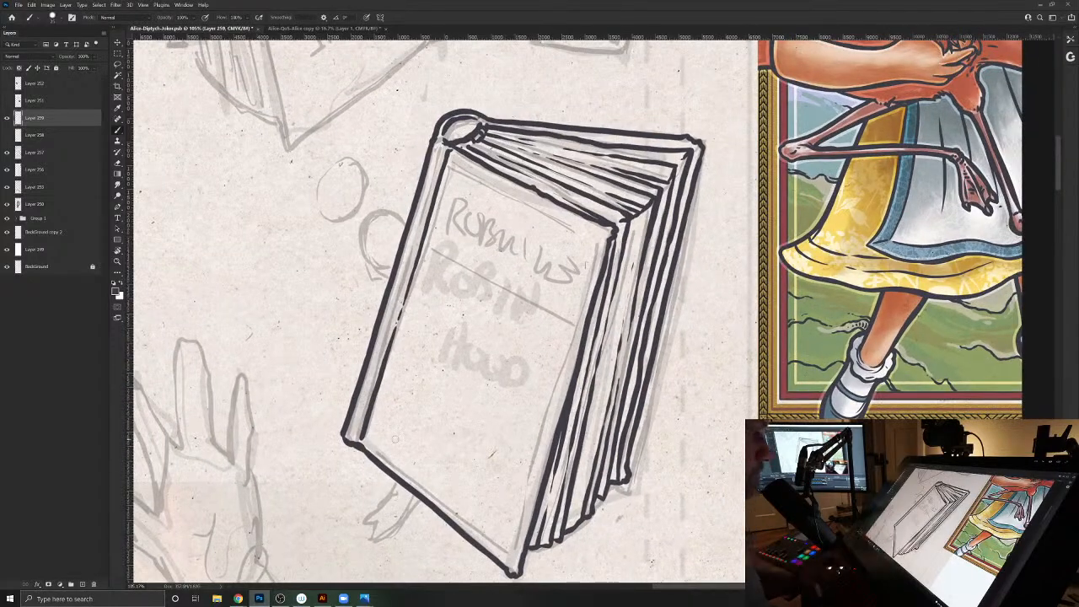
mouse_move(546, 425)
left_mouse_down()
mouse_move(507, 395)
mouse_move(521, 403)
mouse_move(609, 351)
left_mouse_up()
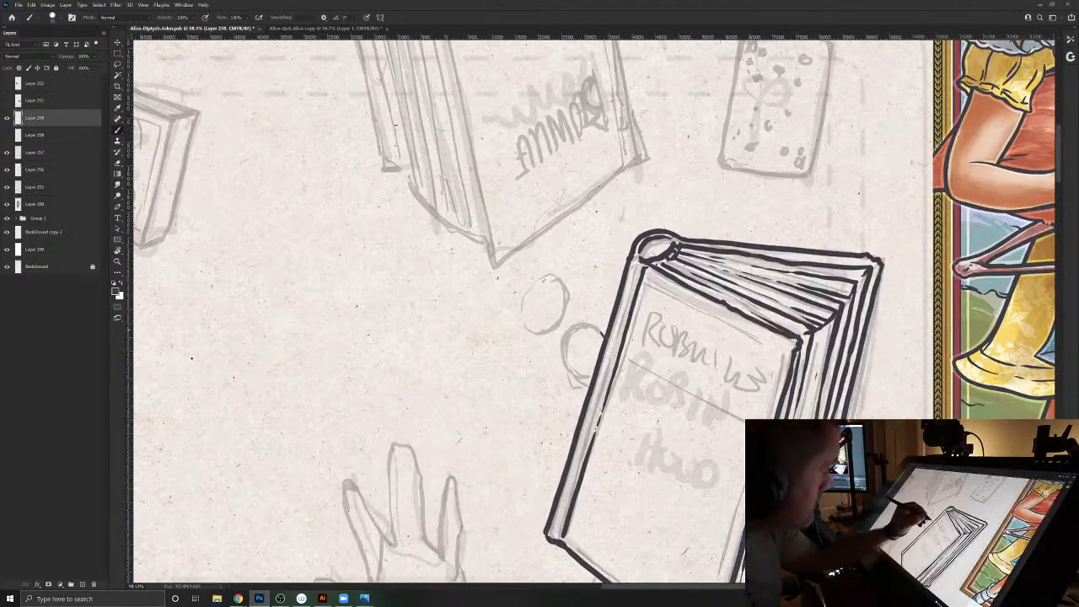
left_click_drag(596, 325, 569, 336)
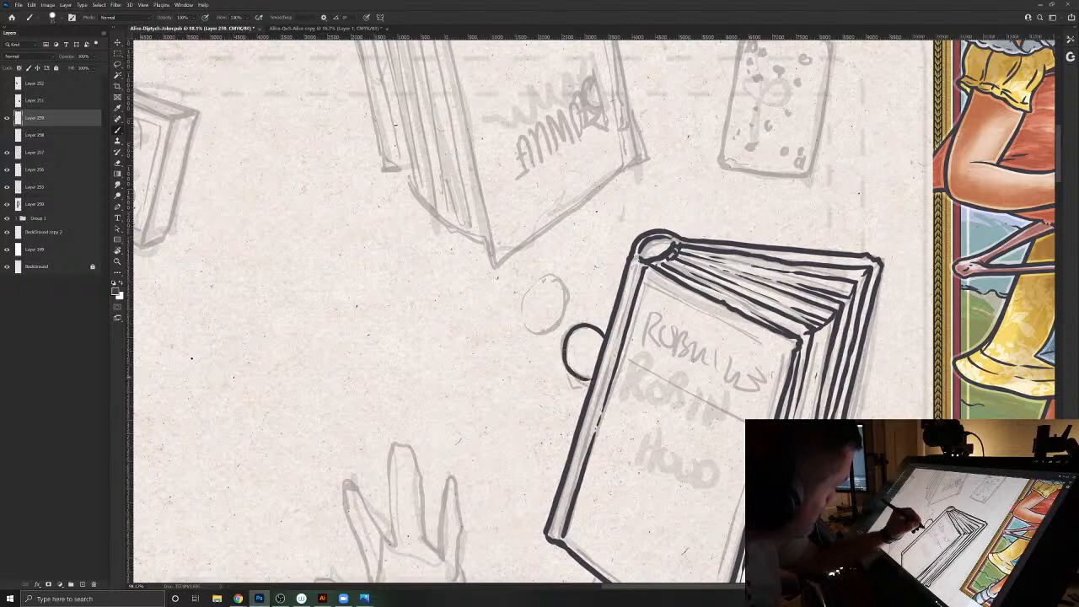
mouse_move(583, 382)
left_mouse_down()
mouse_move(591, 384)
mouse_move(562, 366)
left_mouse_up()
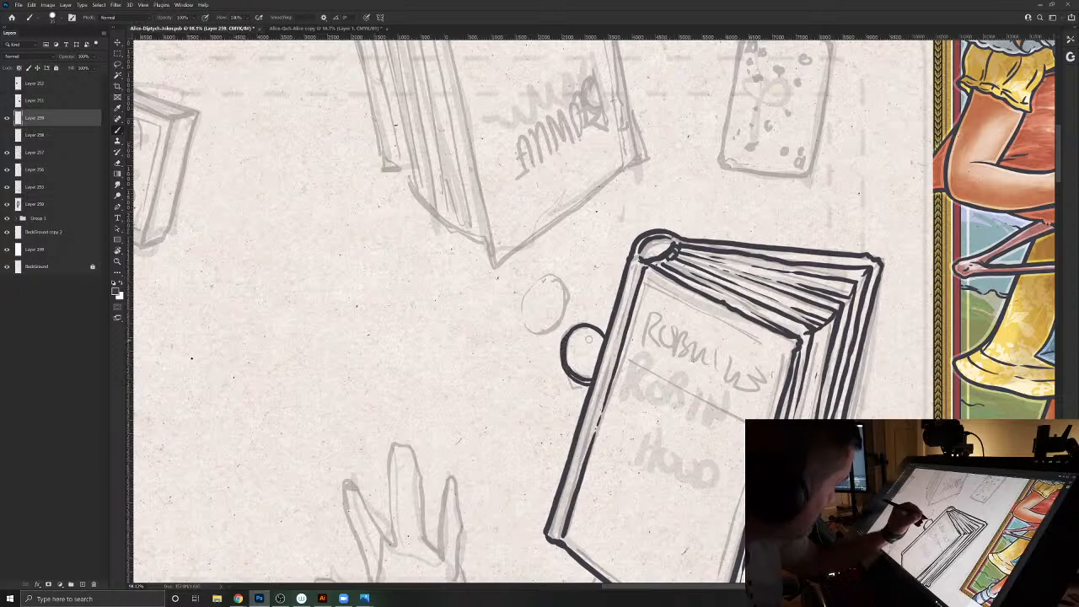
mouse_move(590, 339)
left_mouse_down()
mouse_move(579, 343)
mouse_move(583, 362)
left_mouse_up()
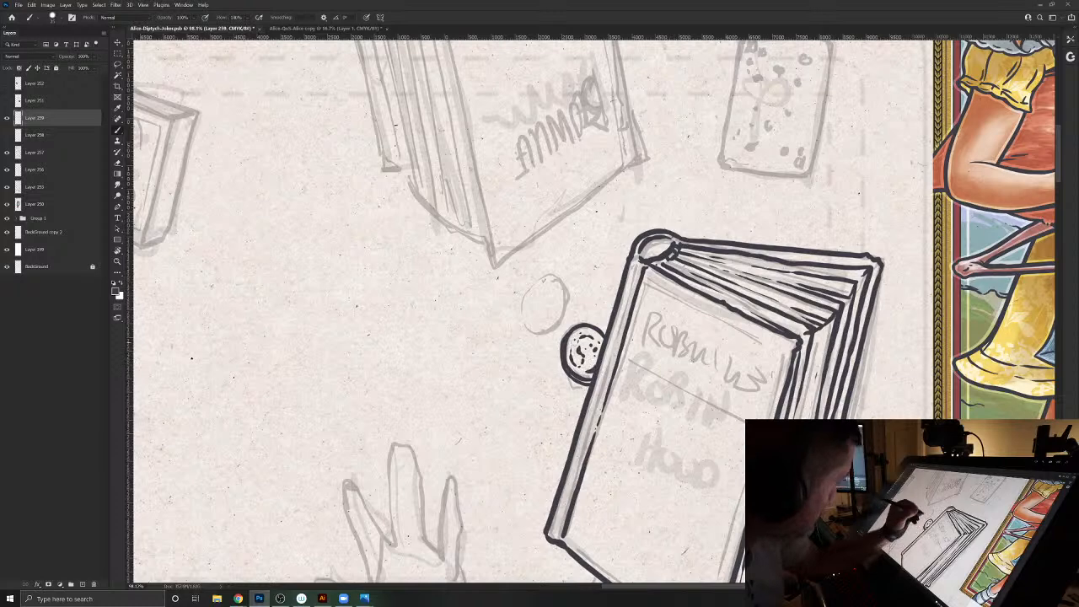
- Ink the second, free-floating coin next to it, including its rim thickness and broken surface marks
mouse_move(555, 279)
left_mouse_down()
mouse_move(565, 309)
mouse_move(553, 328)
left_mouse_up()
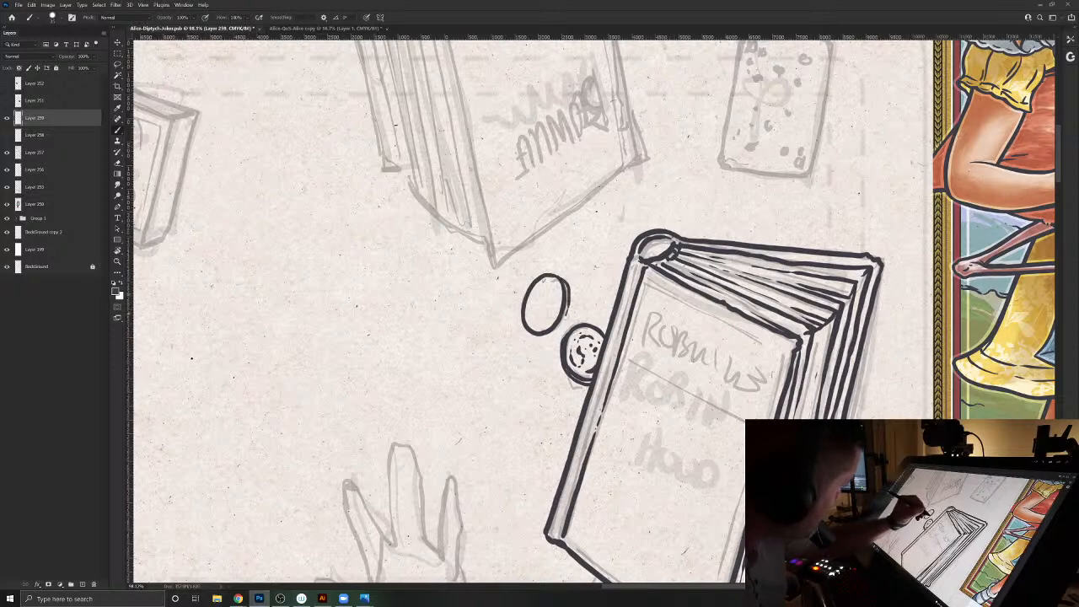
mouse_move(564, 323)
left_mouse_down()
mouse_move(570, 300)
mouse_move(551, 300)
mouse_move(553, 318)
mouse_move(531, 309)
left_mouse_up()
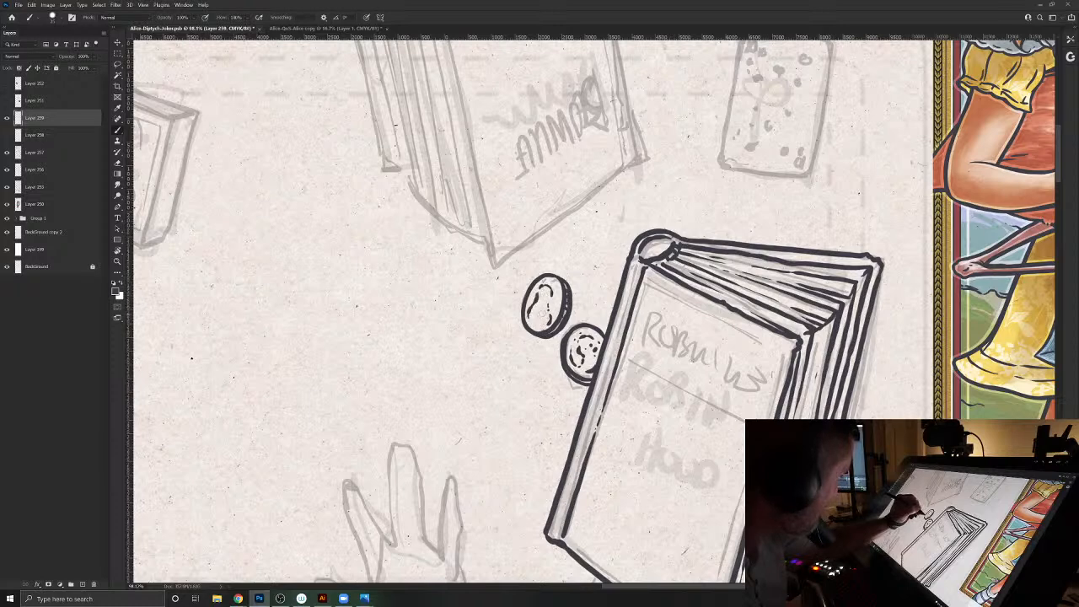
left_click_drag(532, 316, 538, 329)
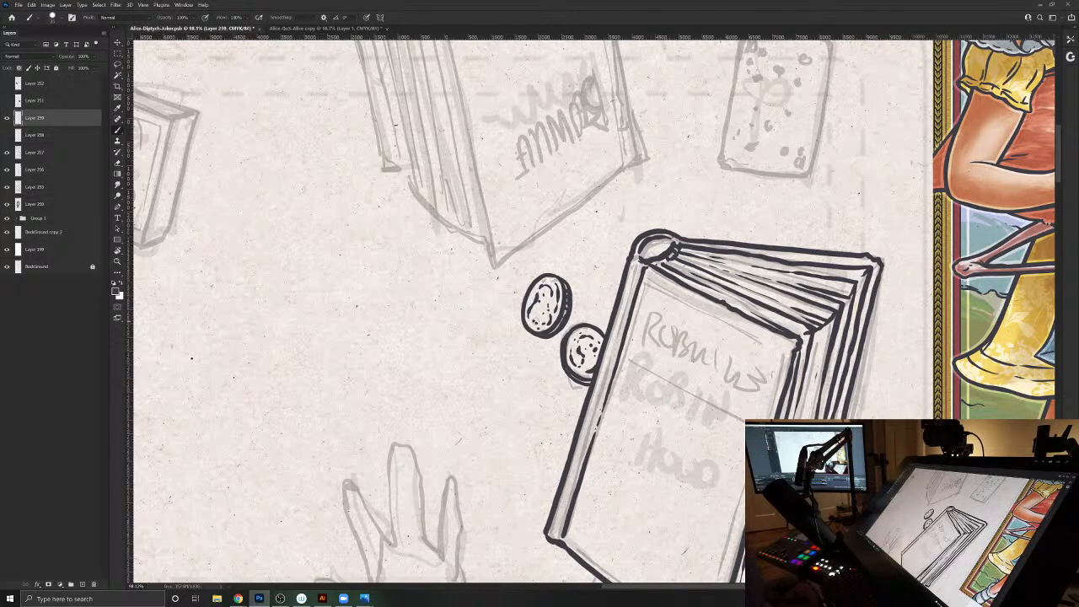
- Select the inked Robin Hood book with a loose lasso around it and copy it to a new layer
left_click_drag(509, 455, 511, 526)
left_click_drag(478, 385, 486, 308)
left_click_drag(696, 367, 621, 274)
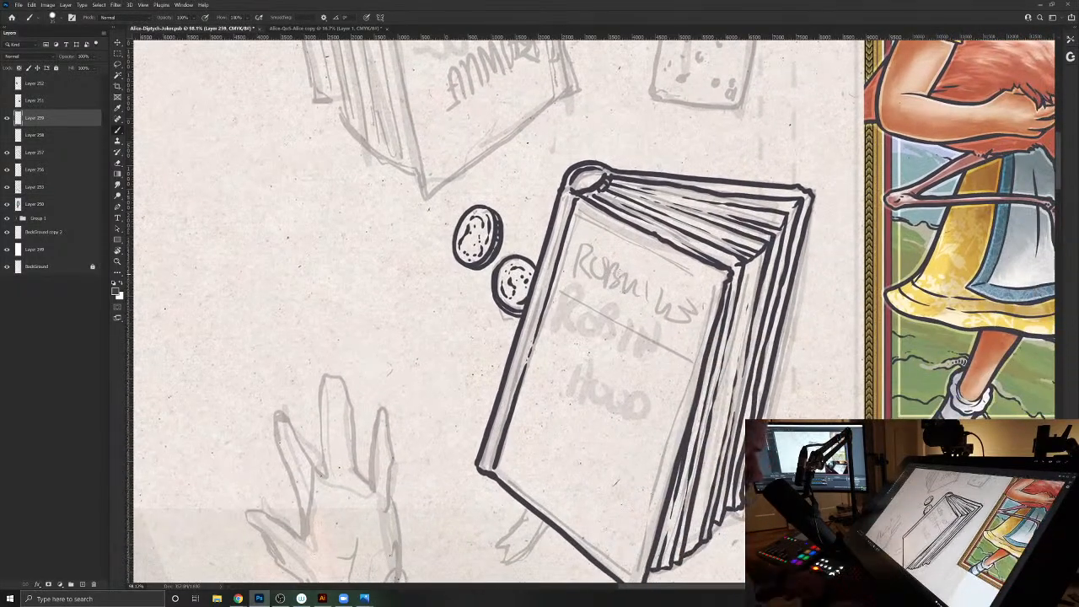
key("l")
mouse_move(607, 148)
left_mouse_down()
mouse_move(835, 181)
mouse_move(813, 312)
mouse_move(713, 577)
mouse_move(555, 586)
mouse_move(452, 478)
mouse_move(477, 346)
mouse_move(534, 190)
mouse_move(582, 141)
left_mouse_up()
mouse_move(471, 494)
left_mouse_down()
mouse_move(462, 393)
mouse_move(510, 517)
left_mouse_up()
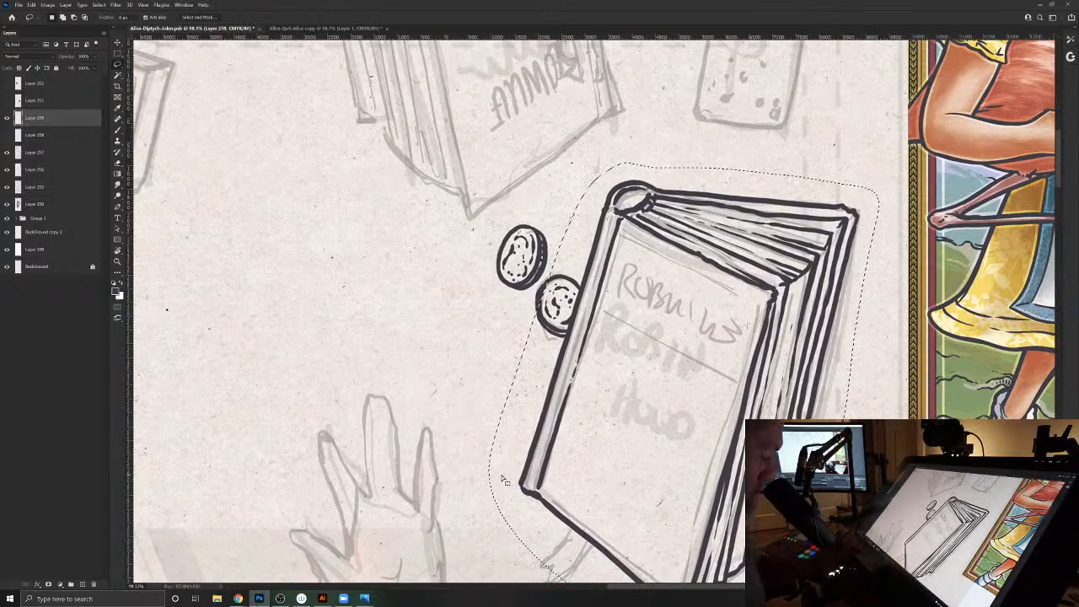
key("ctrl+j")
key("ctrl+t")
key("Return")
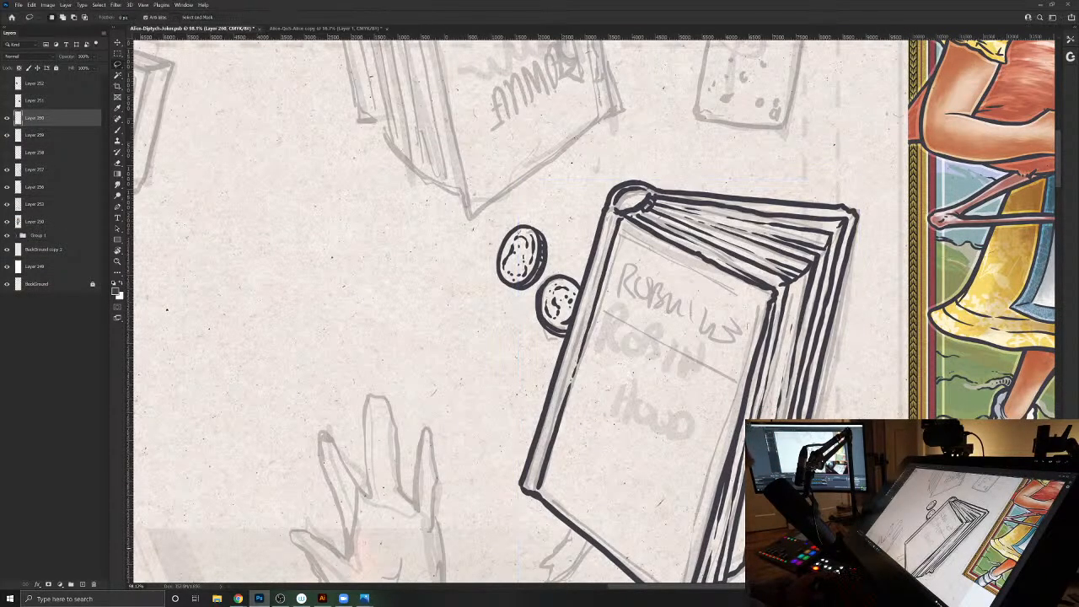
- Rotate the copied book upside down and place it over the sketched Emma book at the card's upper edge
left_click_drag(653, 338, 675, 353)
key("ctrl+t")
mouse_move(726, 297)
left_mouse_down()
mouse_move(744, 331)
mouse_move(707, 459)
left_mouse_up()
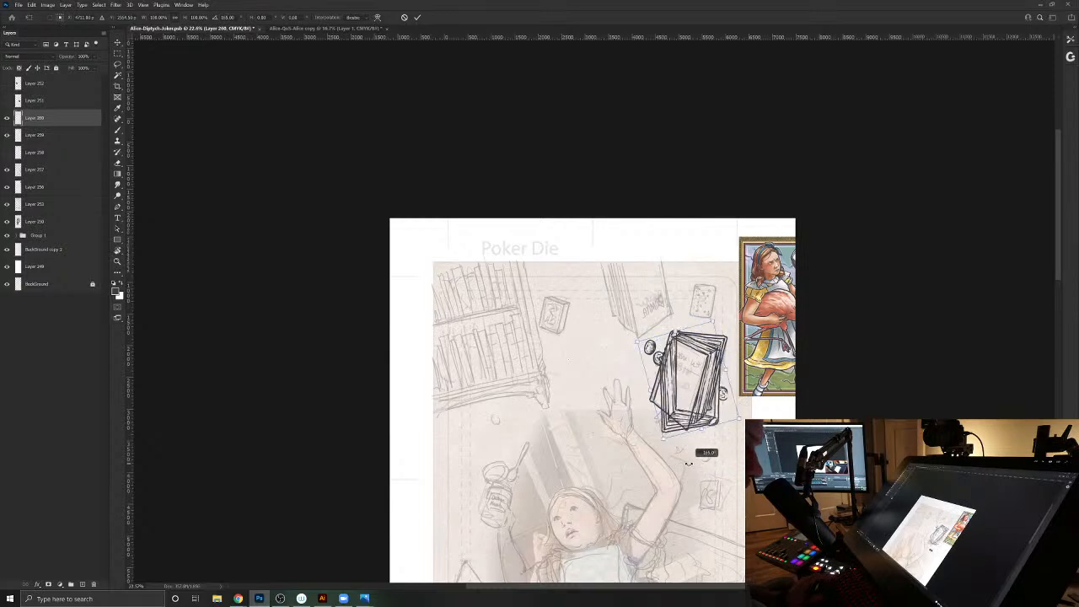
left_click_drag(700, 419, 649, 314)
left_click_drag(634, 358, 663, 352)
left_click_drag(651, 305, 601, 303)
key("Return")
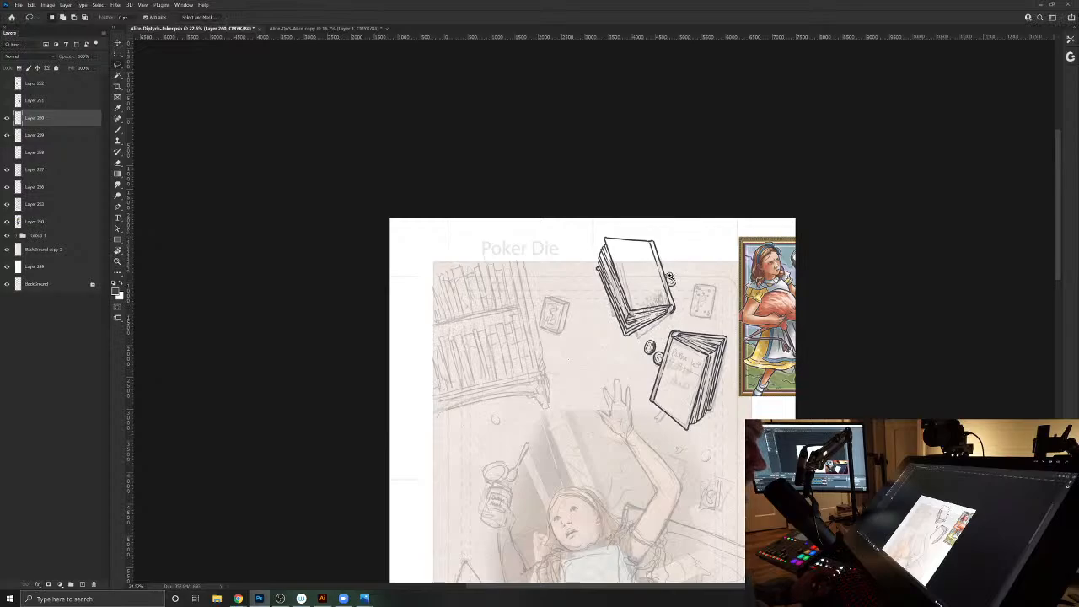
- Erase the leftover piece of coin beside the copied book's spine
left_click_drag(683, 288, 714, 330)
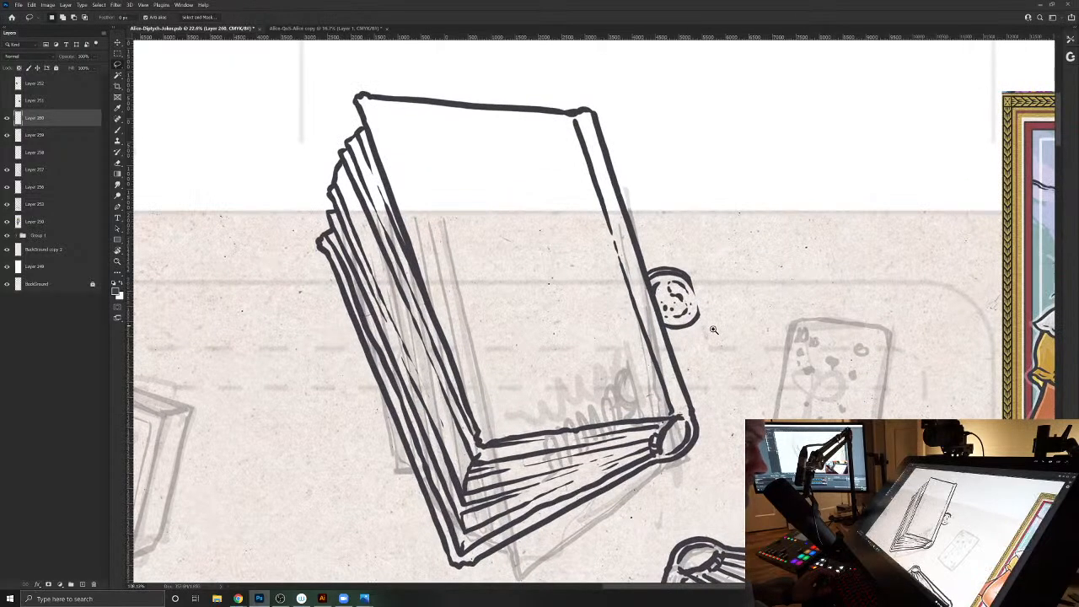
key("r")
left_click_drag(447, 477, 735, 243)
key("e")
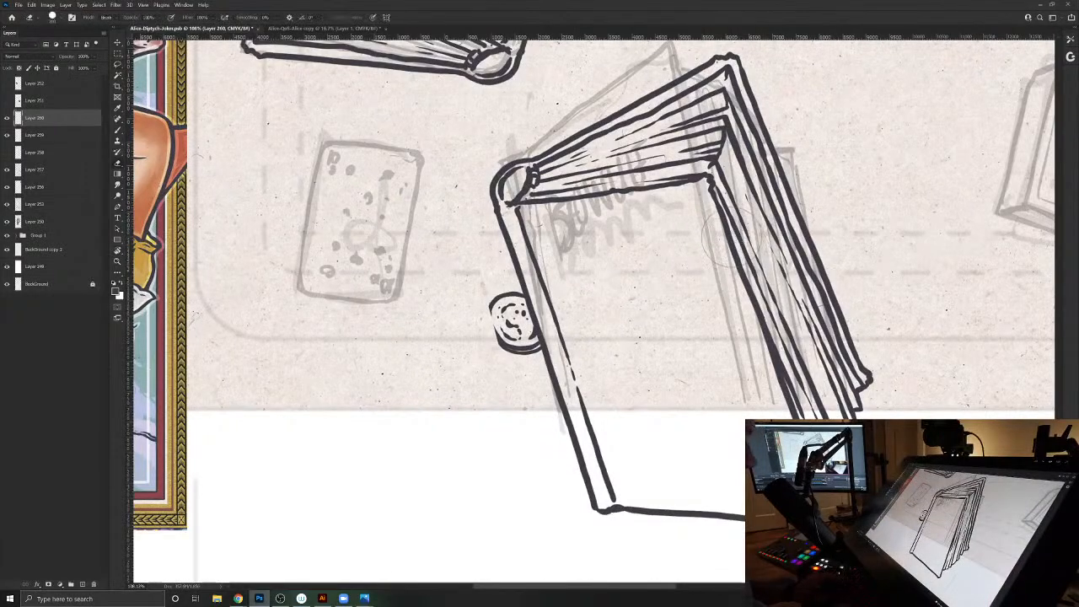
mouse_move(484, 307)
left_mouse_down()
mouse_move(497, 334)
mouse_move(502, 295)
mouse_move(525, 317)
mouse_move(536, 360)
mouse_move(497, 310)
left_mouse_up()
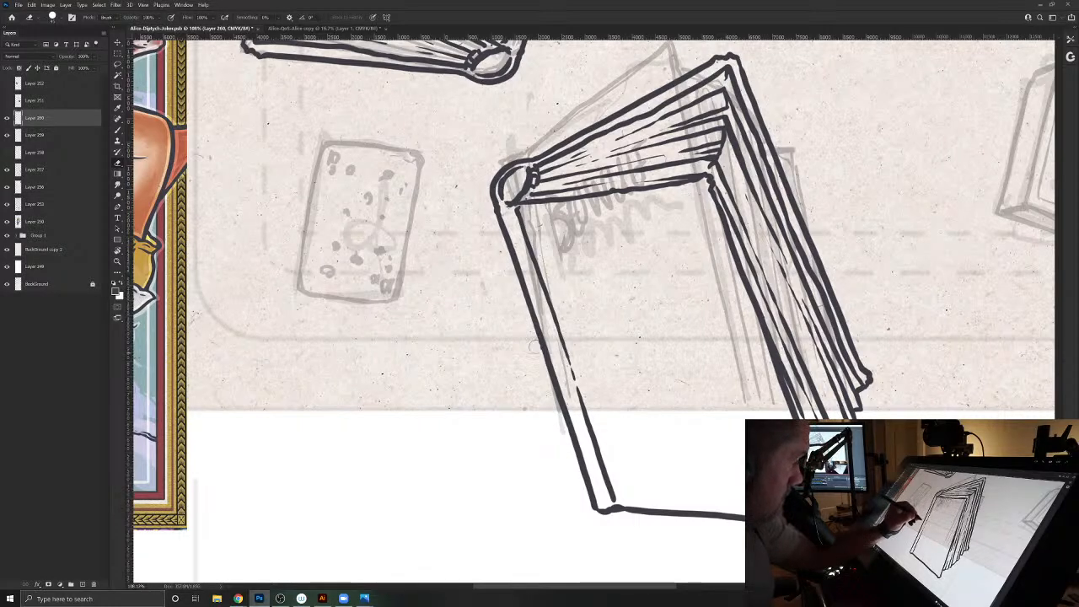
- Shade the inside of the copied book's spine opening with the inking brush
key("b")
left_click_drag(521, 315, 457, 461)
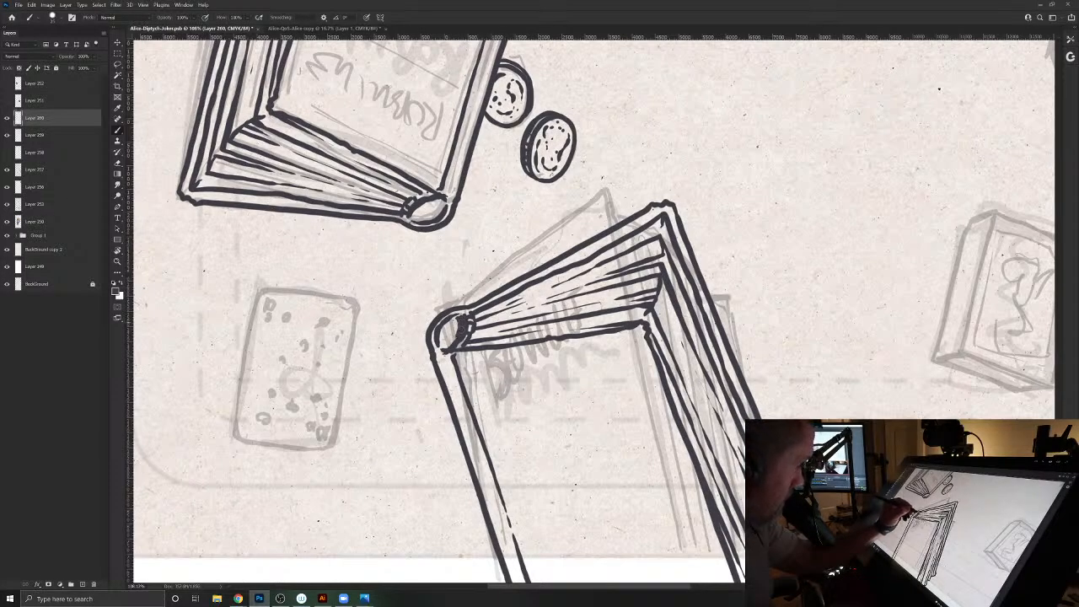
left_click_drag(557, 292, 533, 396)
left_click_drag(501, 337, 414, 217)
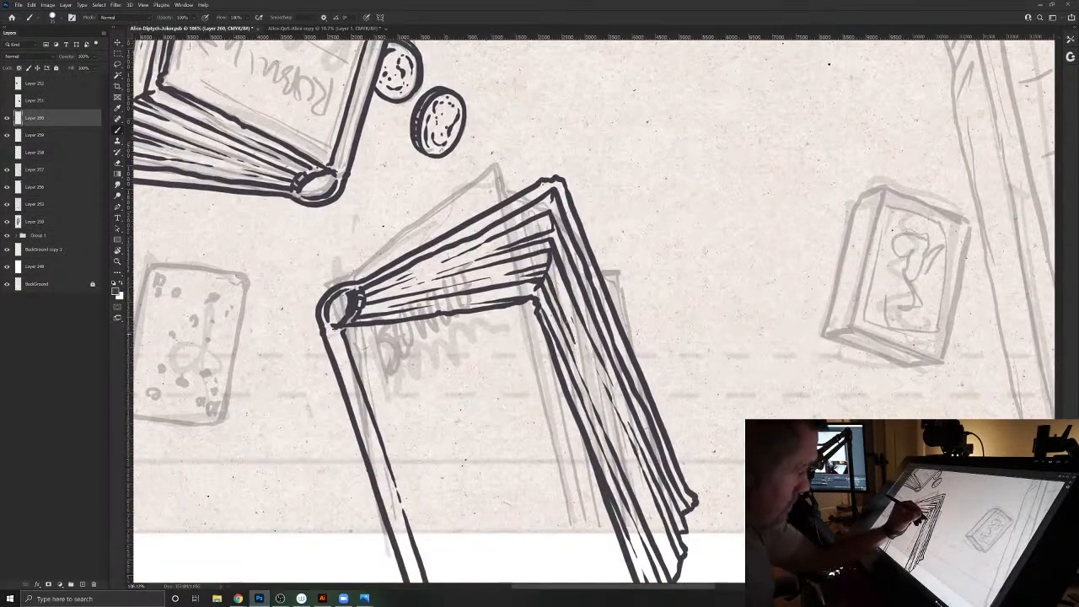
left_click_drag(527, 353, 632, 525)
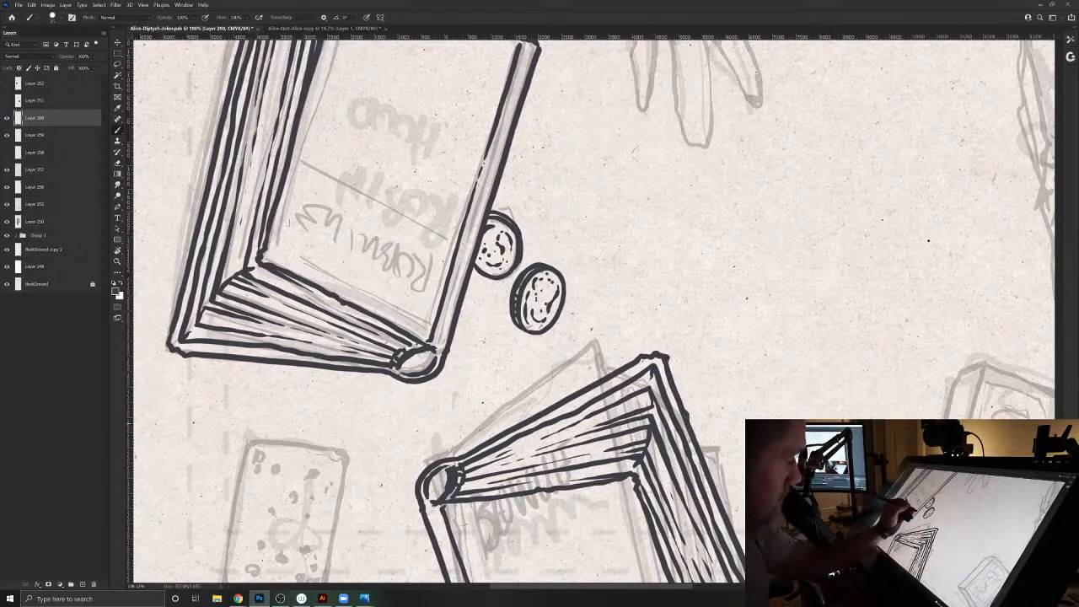
- On a new layer, draw a rough upright playing-card outline with rounded corners in the empty area near the books
left_click_drag(405, 530, 532, 471)
left_click_drag(419, 463, 381, 460)
left_click_drag(856, 314, 505, 465)
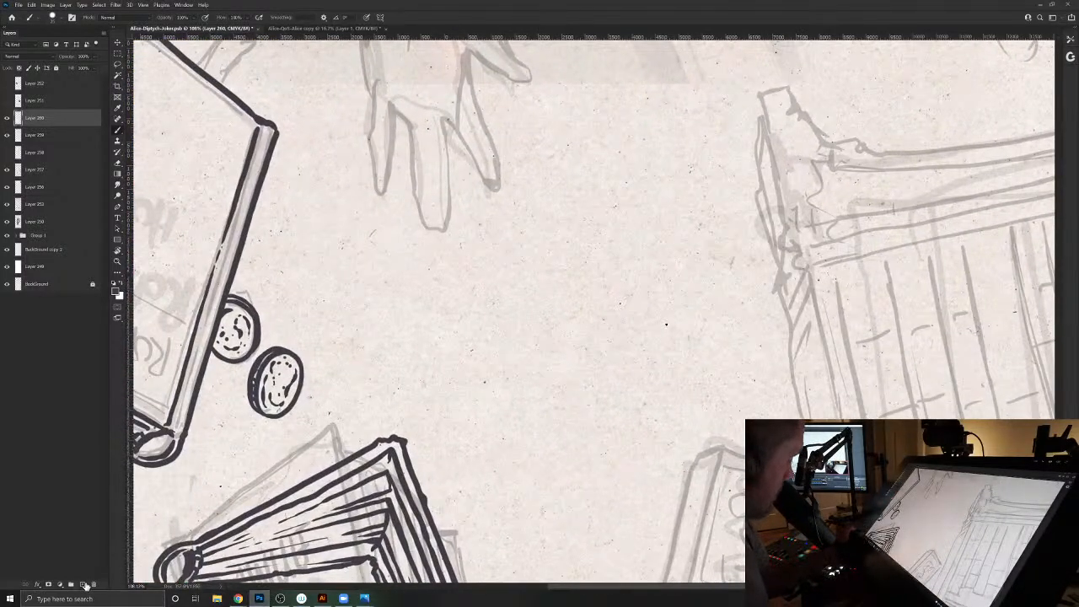
left_click(86, 585)
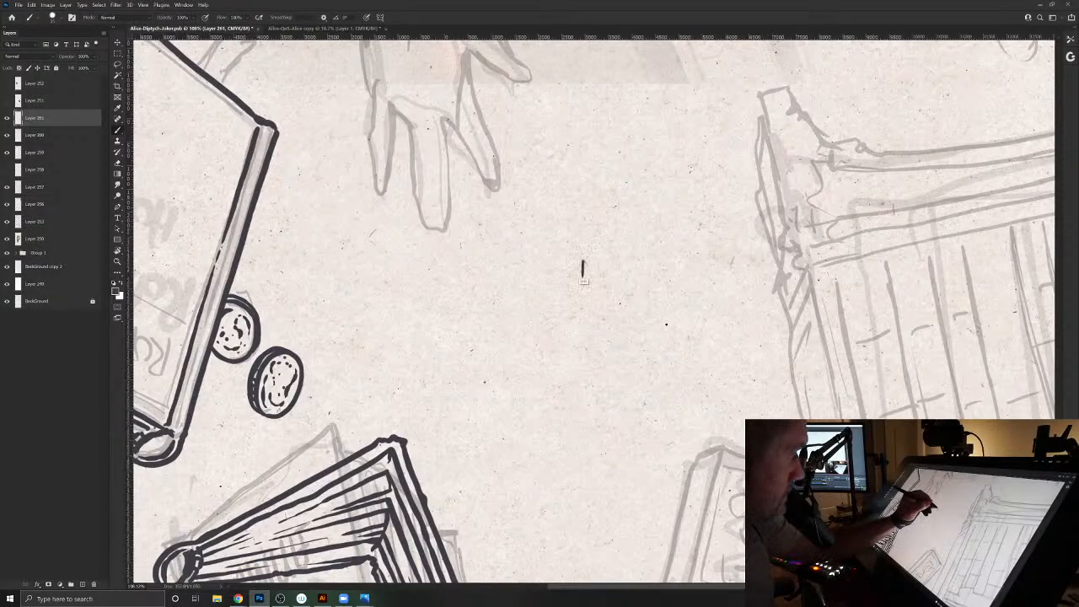
left_click_drag(582, 310, 583, 362)
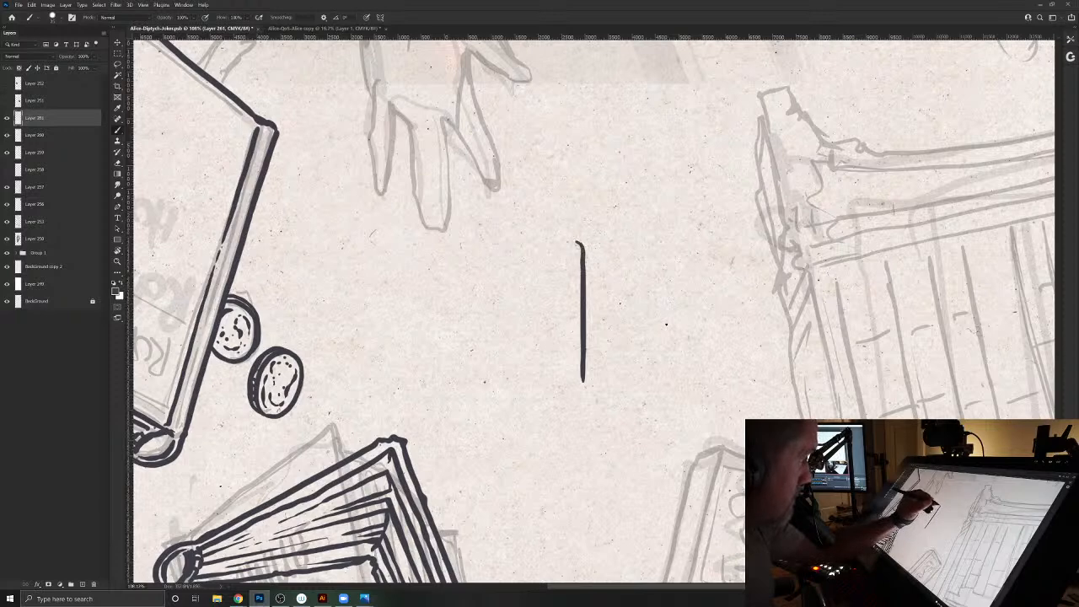
left_click_drag(558, 242, 508, 242)
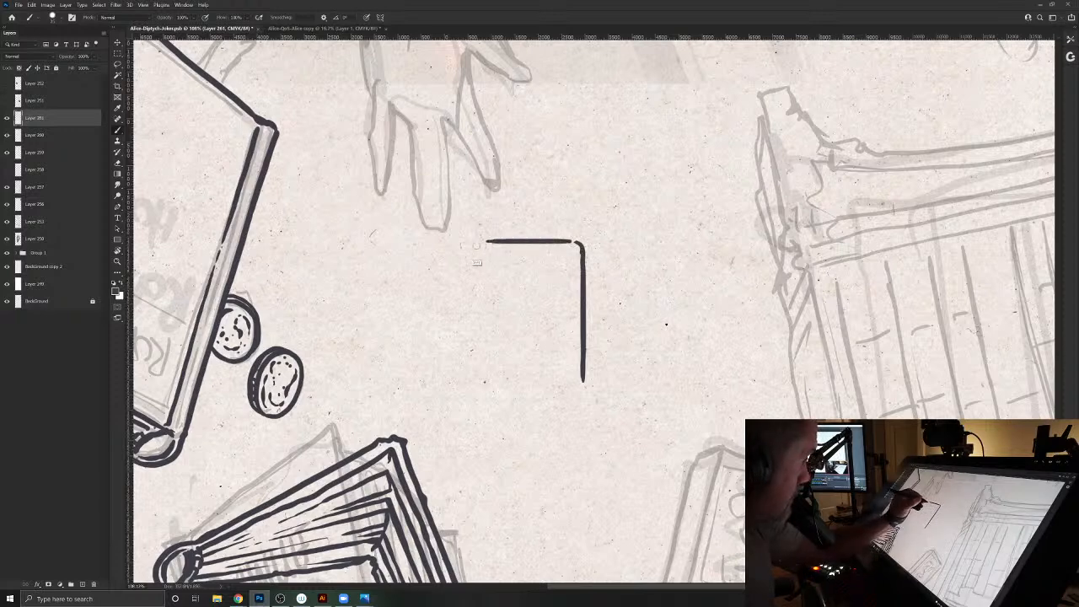
mouse_move(475, 284)
left_mouse_down()
mouse_move(480, 387)
mouse_move(570, 389)
left_mouse_up()
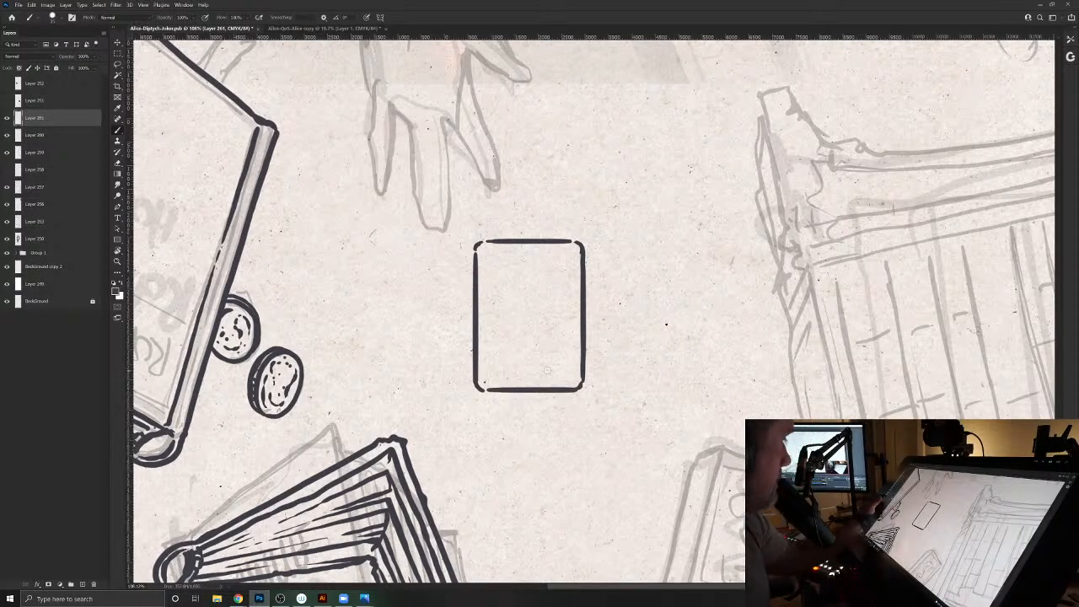
- Fade the rough card outline's layer and ink a clean, continuous rounded outline over it on a new layer
left_click_drag(67, 58, 36, 64)
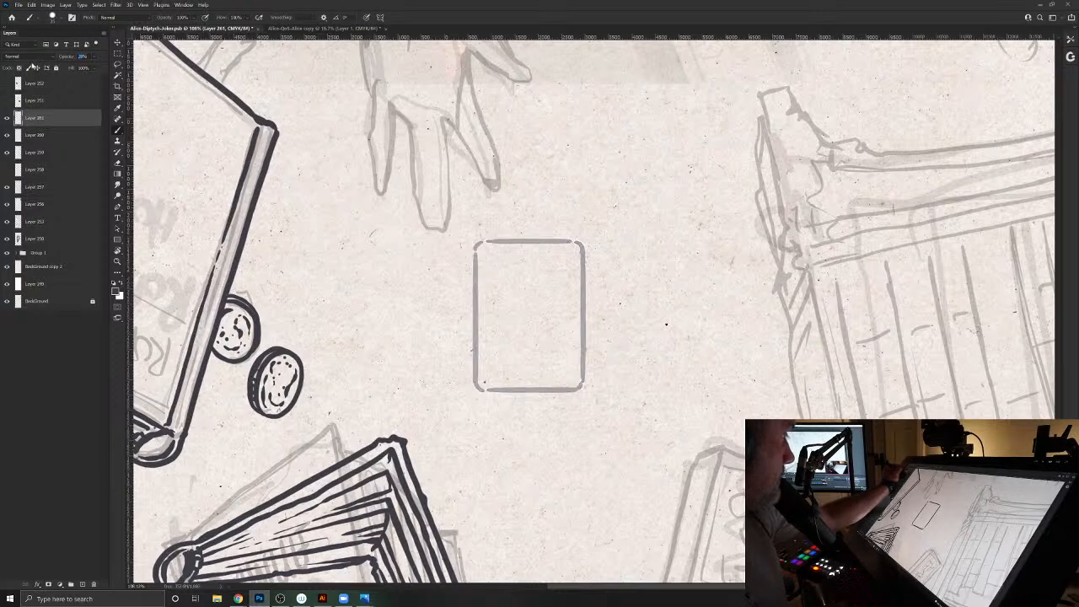
left_click(82, 585)
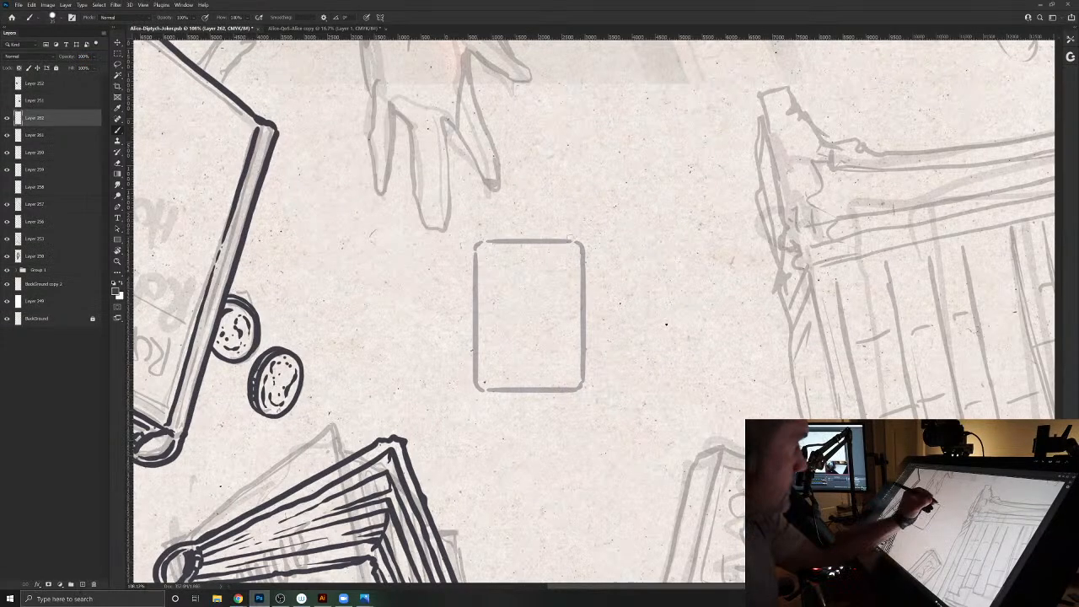
left_click_drag(568, 241, 582, 253)
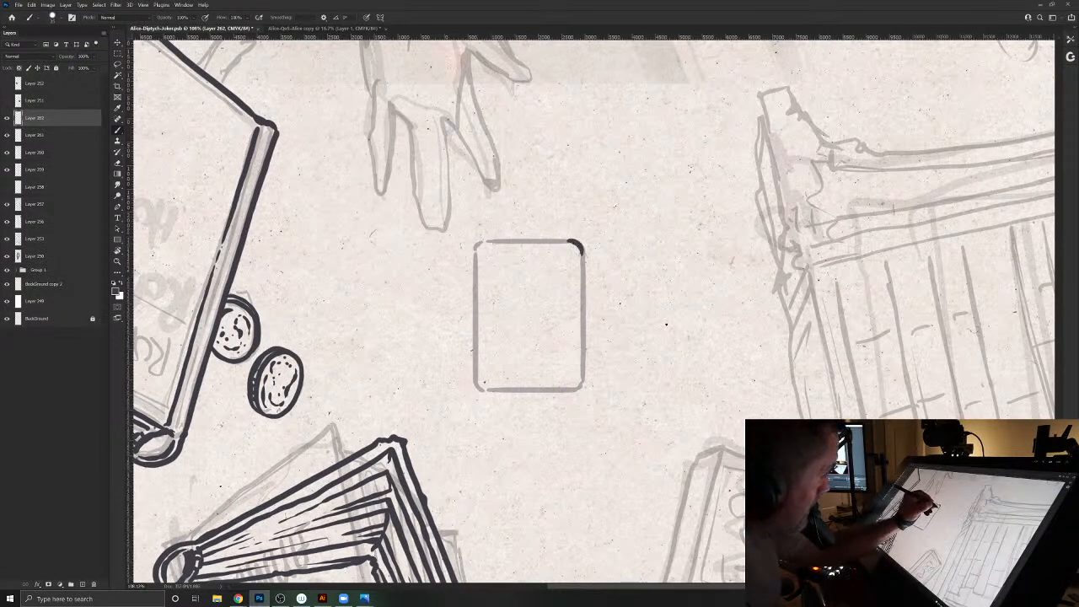
left_click_drag(580, 317, 580, 353)
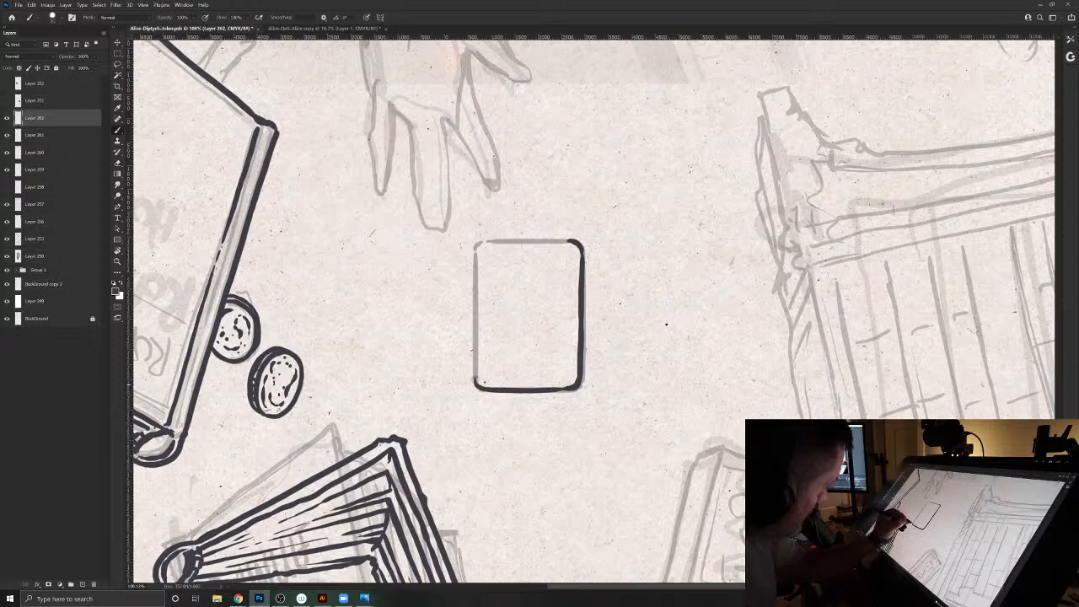
left_click_drag(474, 353, 476, 373)
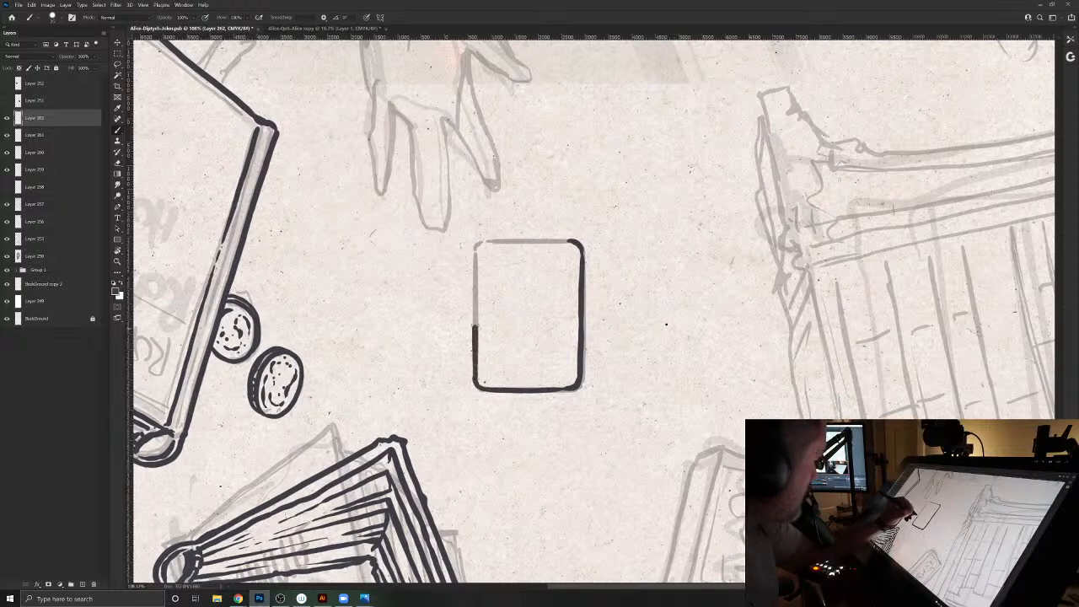
mouse_move(476, 300)
left_mouse_down()
mouse_move(477, 262)
mouse_move(513, 242)
mouse_move(553, 241)
left_mouse_up()
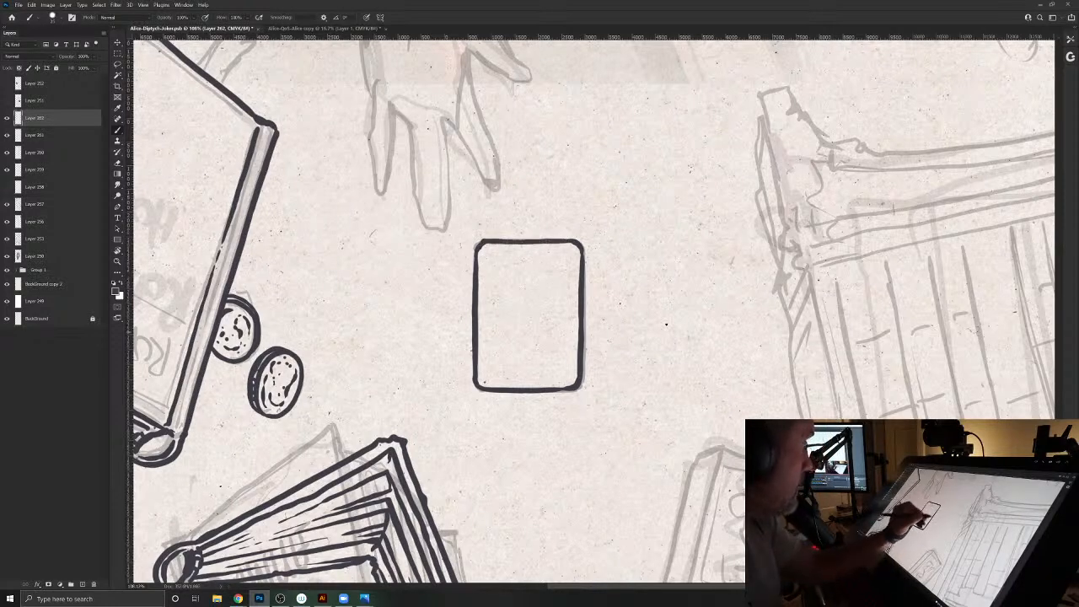
- Delete the layer with the faded rough card outline
key("v")
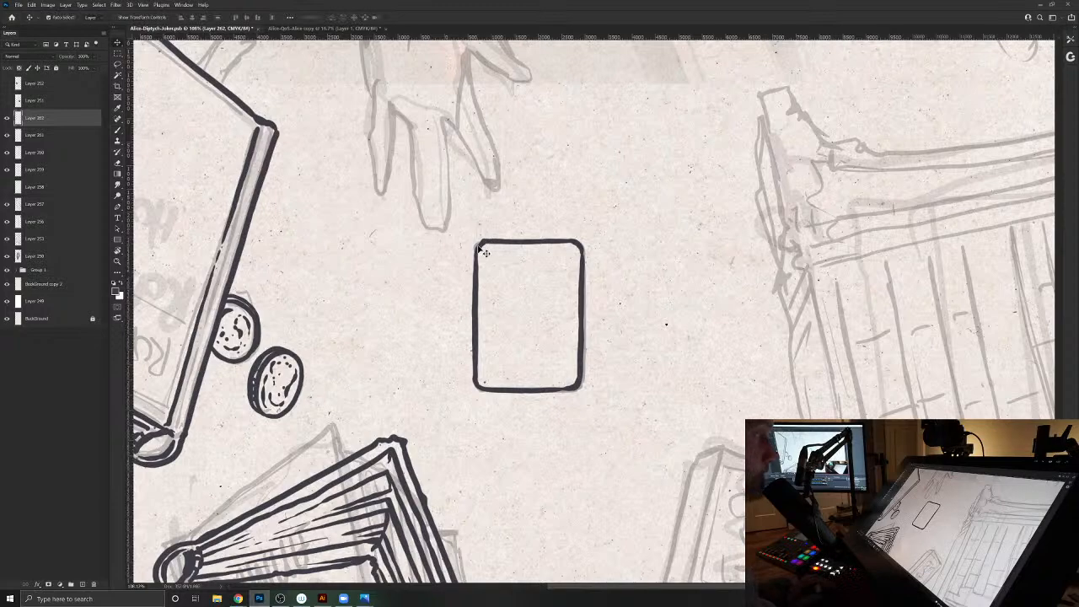
left_click_drag(476, 248, 450, 240)
key("Delete")
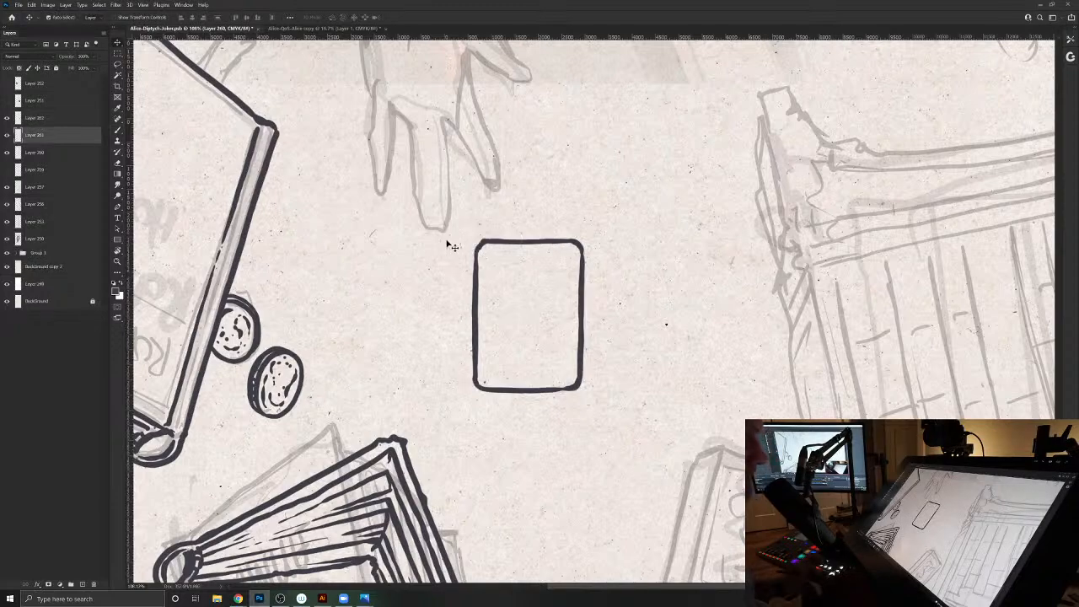
- Turn the canvas upright and move the inked card outline over the sketched playing card beside the Emma book
key("r")
left_click_drag(648, 290, 399, 347)
left_click_drag(702, 249, 652, 346)
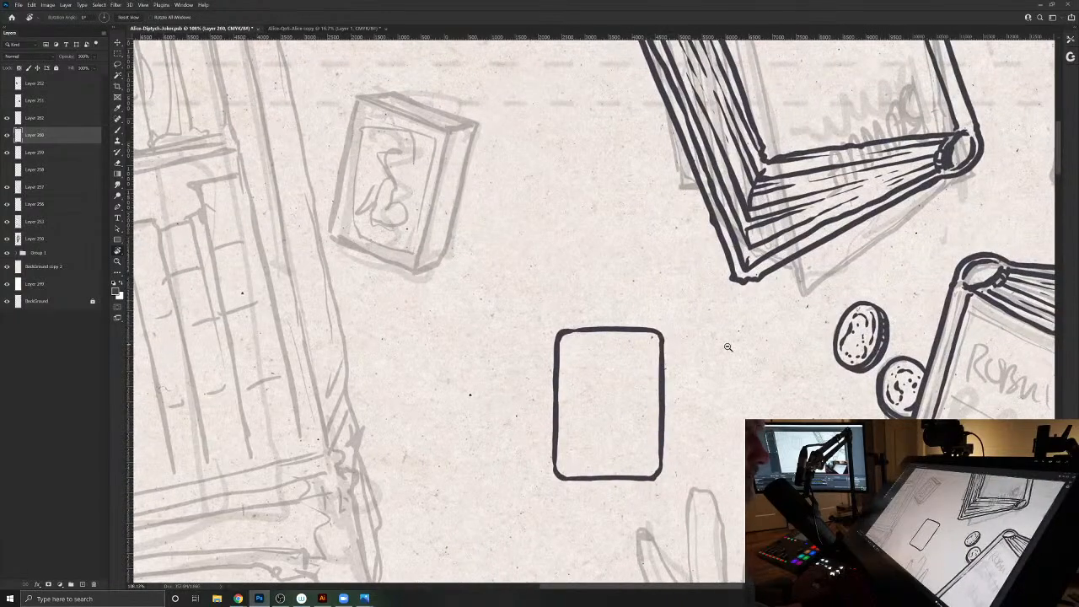
left_click_drag(735, 338, 691, 290)
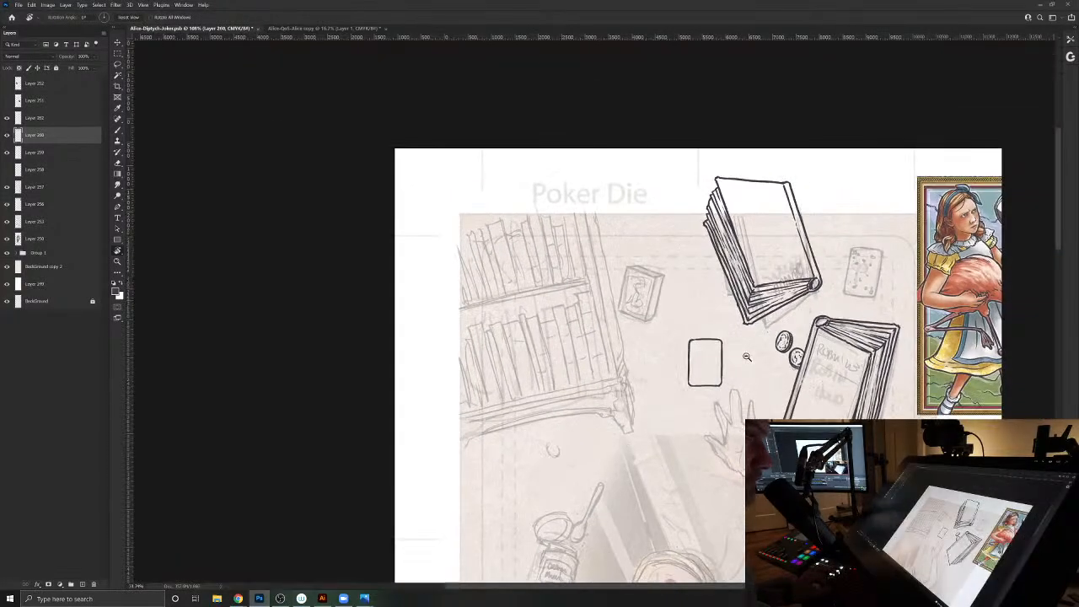
left_click_drag(734, 343, 459, 354)
left_click_drag(592, 302, 255, 152)
left_click_drag(770, 433, 528, 376)
key("v")
mouse_move(460, 371)
left_mouse_down()
mouse_move(638, 236)
mouse_move(735, 192)
mouse_move(743, 206)
left_mouse_up()
left_click_drag(693, 366, 688, 190)
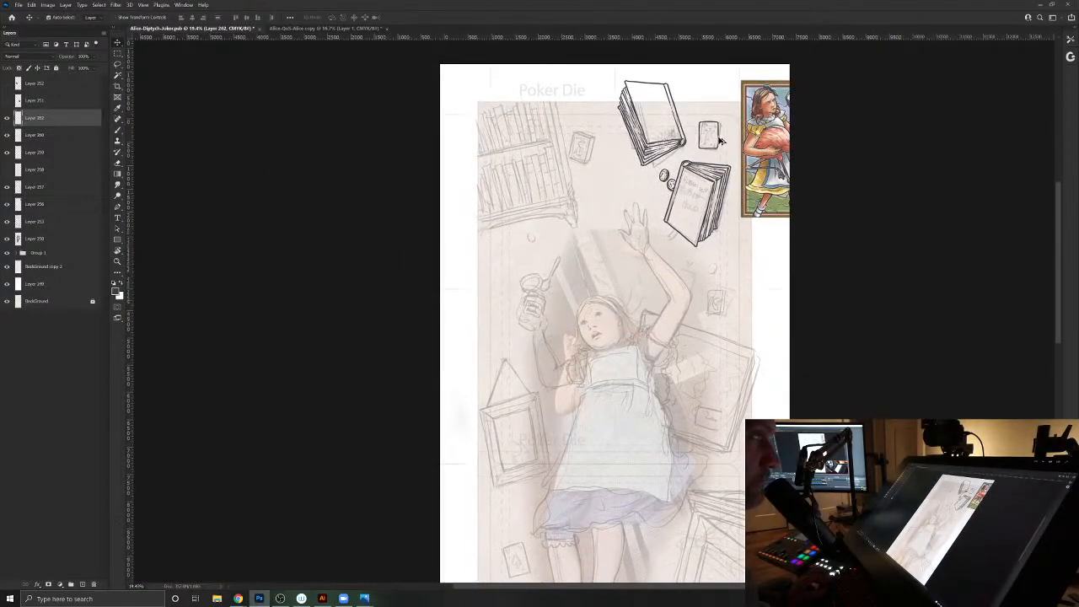
- Place four copies of the inked card outline over the other sketched playing cards around Alice
left_click_drag(721, 141, 522, 561)
left_click_drag(618, 493, 606, 260)
left_click_drag(513, 285, 545, 514)
left_click_drag(677, 307, 615, 592)
left_click_drag(671, 153, 691, 261)
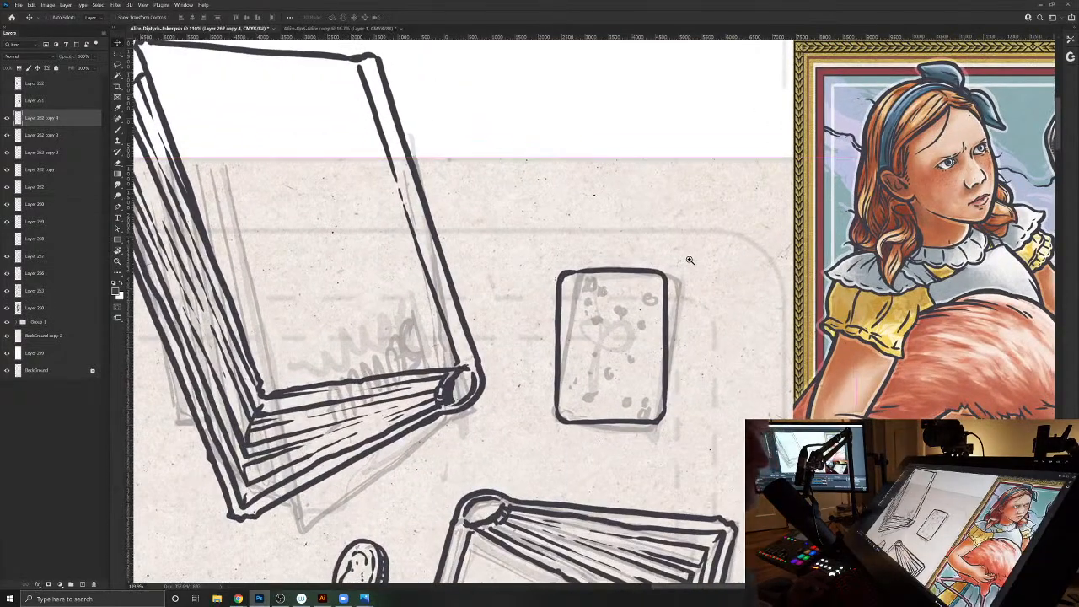
mouse_move(664, 339)
left_mouse_down()
mouse_move(689, 347)
mouse_move(667, 344)
left_mouse_up()
key("ctrl+t")
left_click_drag(701, 297, 718, 308)
left_click_drag(631, 338, 634, 331)
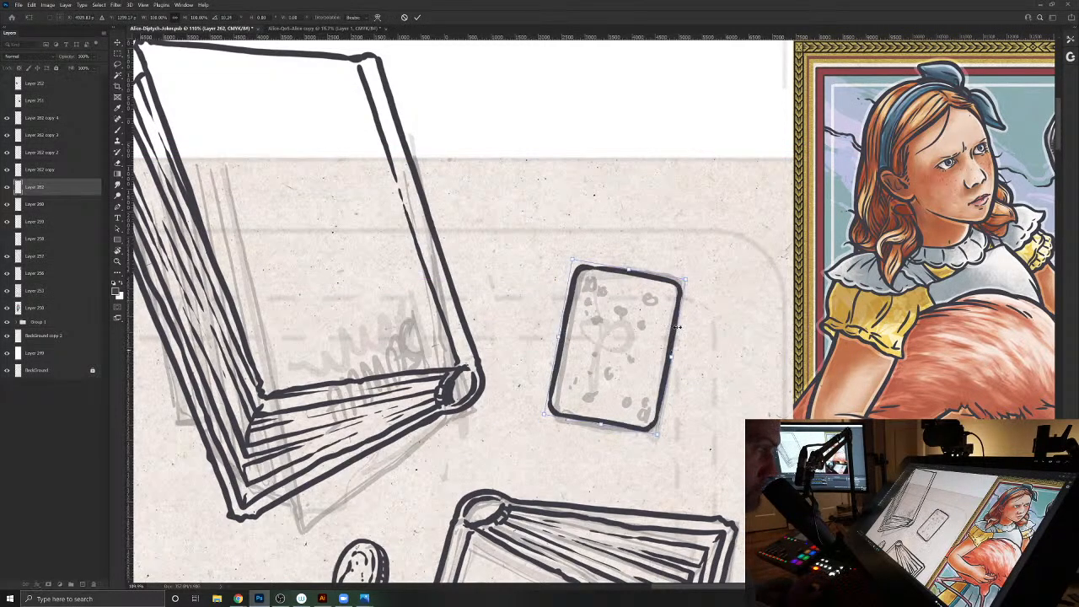
left_click_drag(688, 284, 683, 273)
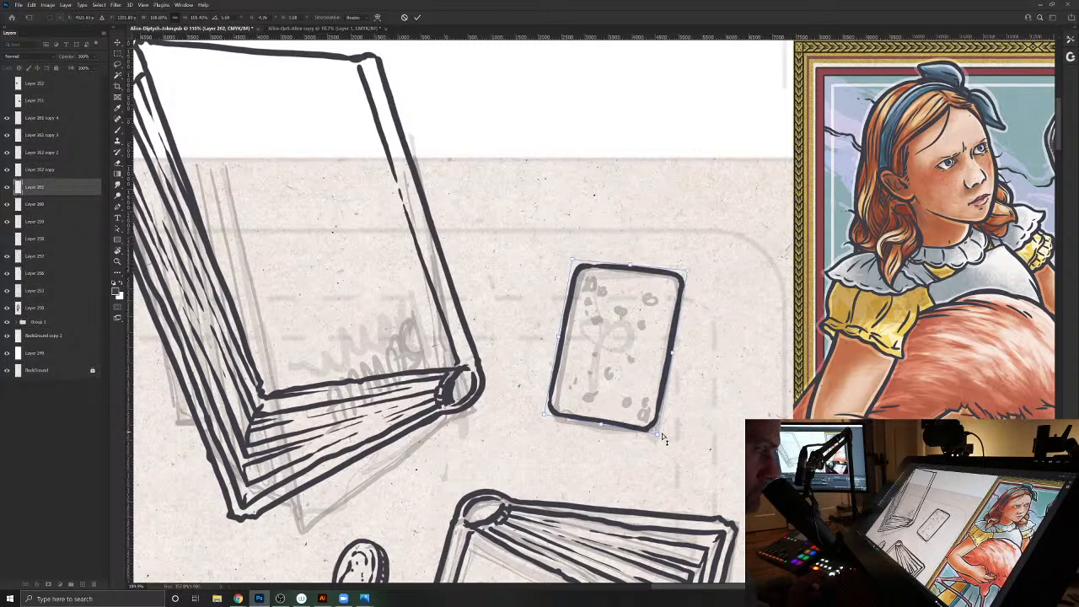
left_click_drag(656, 434, 655, 433)
left_click_drag(562, 339, 568, 339)
key("Escape")
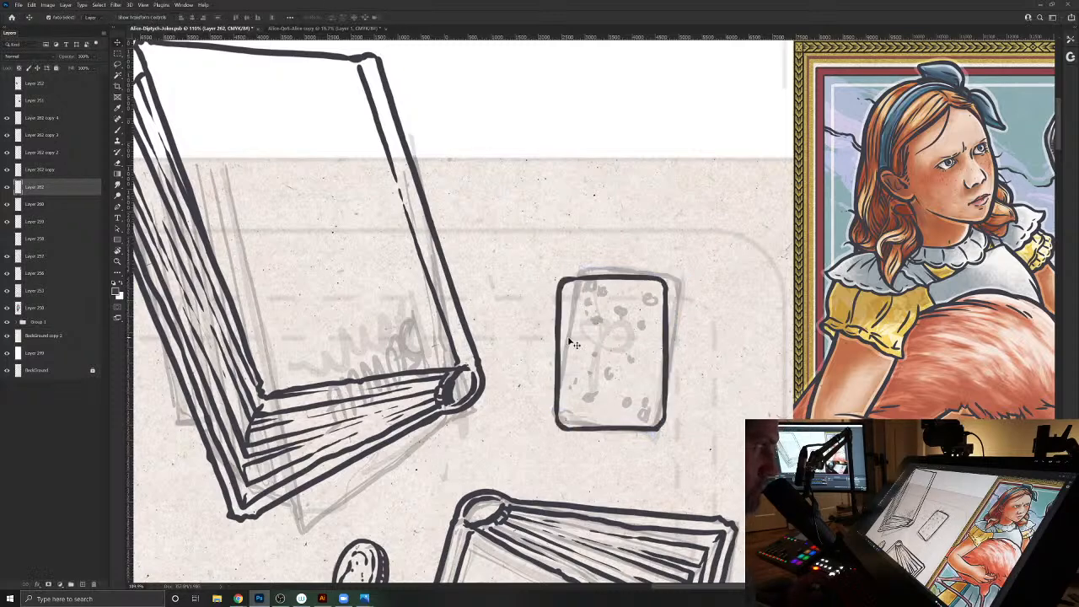
key("ctrl")
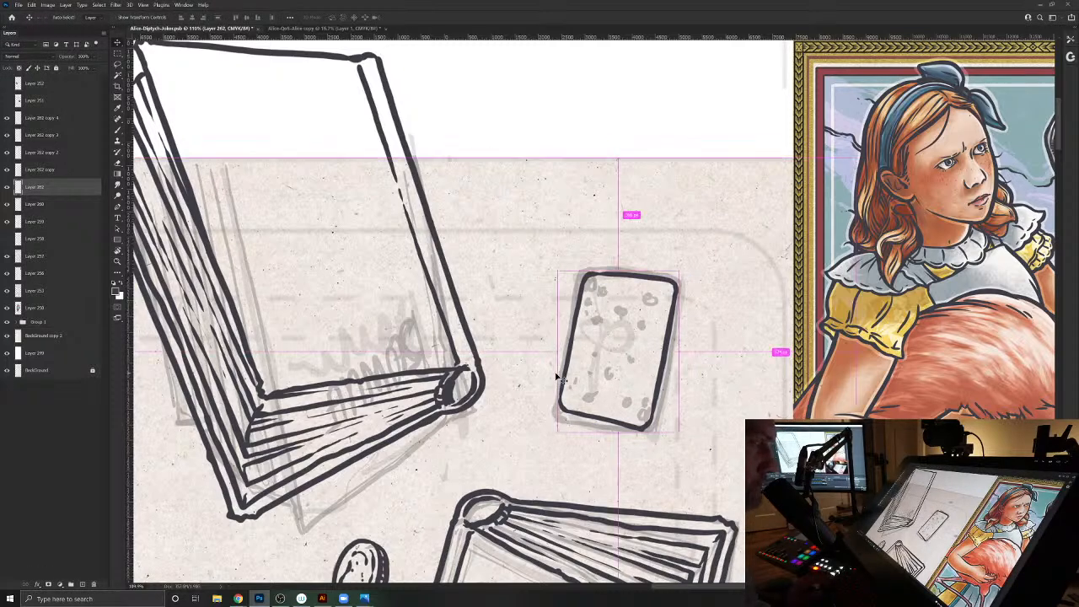
key("ctrl+z")
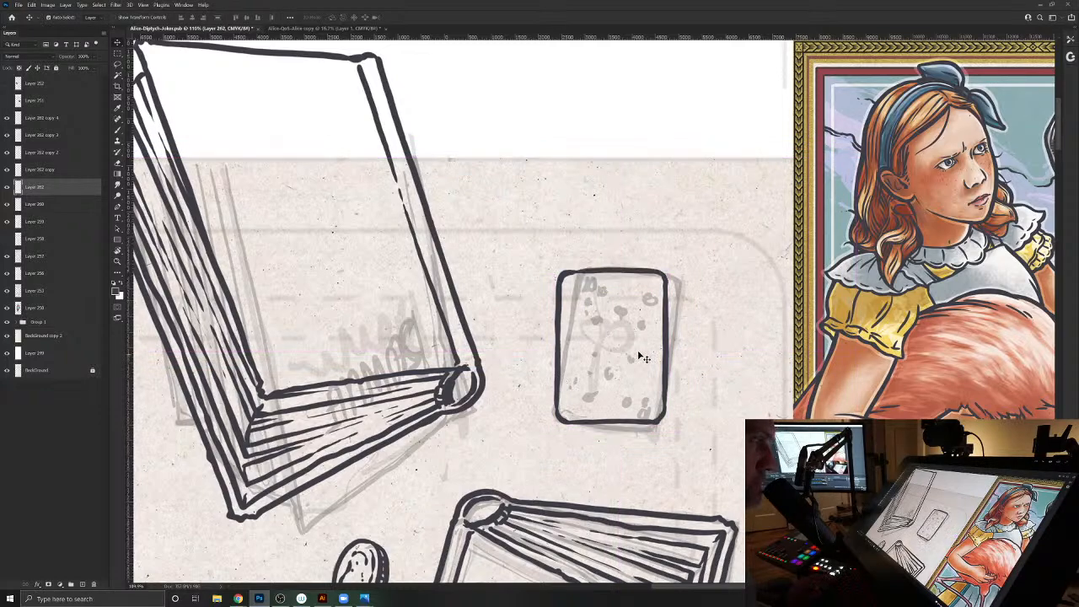
- On a new layer, ink the rank 10 with a small club beneath it in the upper-left corner of the card beside the books
left_click_drag(530, 399, 549, 368)
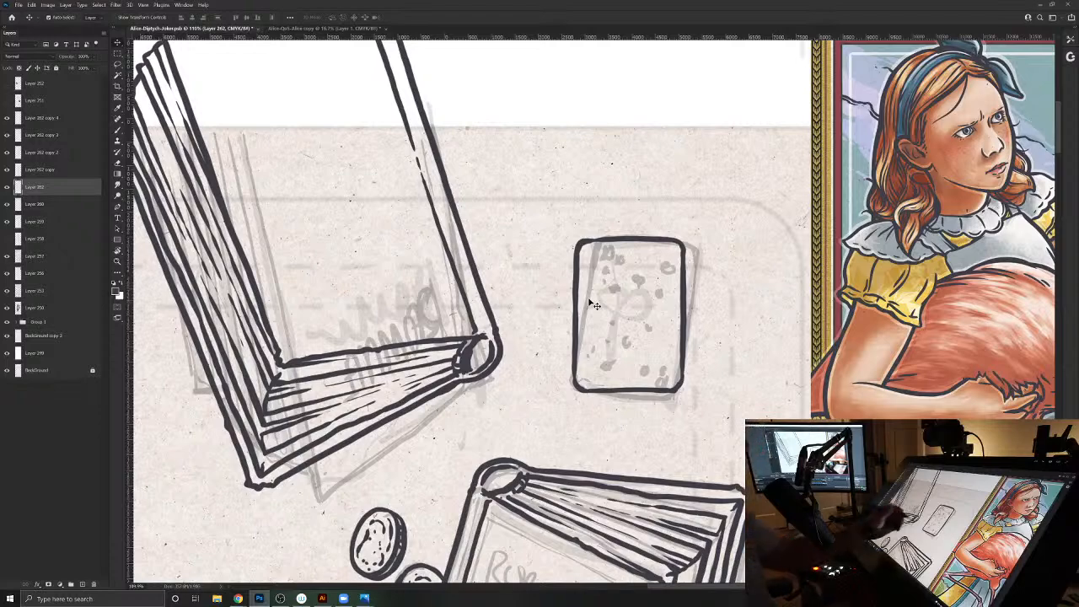
left_click_drag(578, 257, 500, 287)
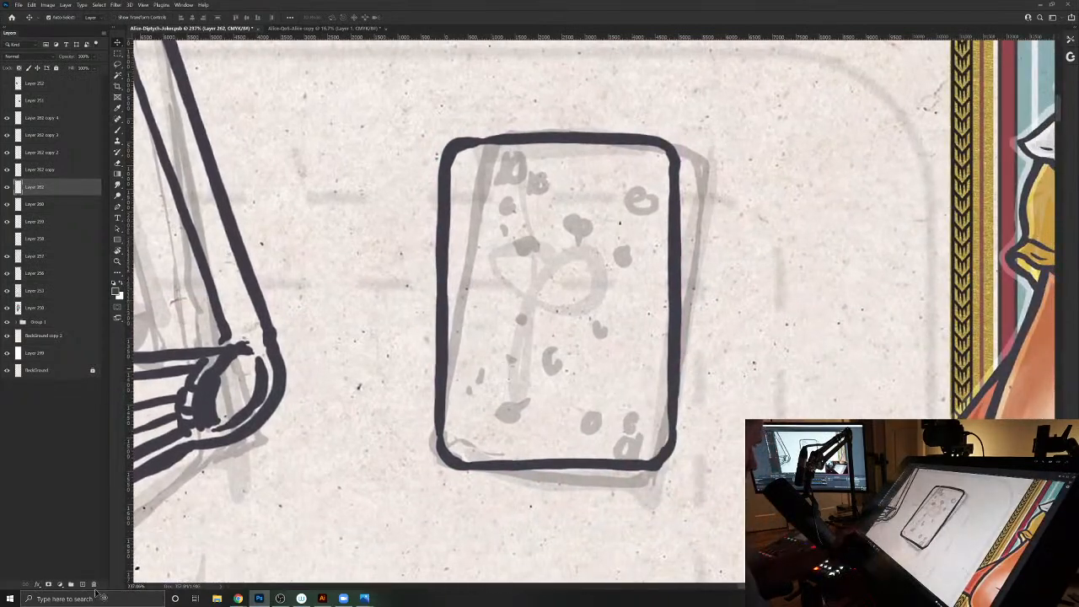
left_click(83, 587)
key("b")
left_click_drag(465, 163, 464, 191)
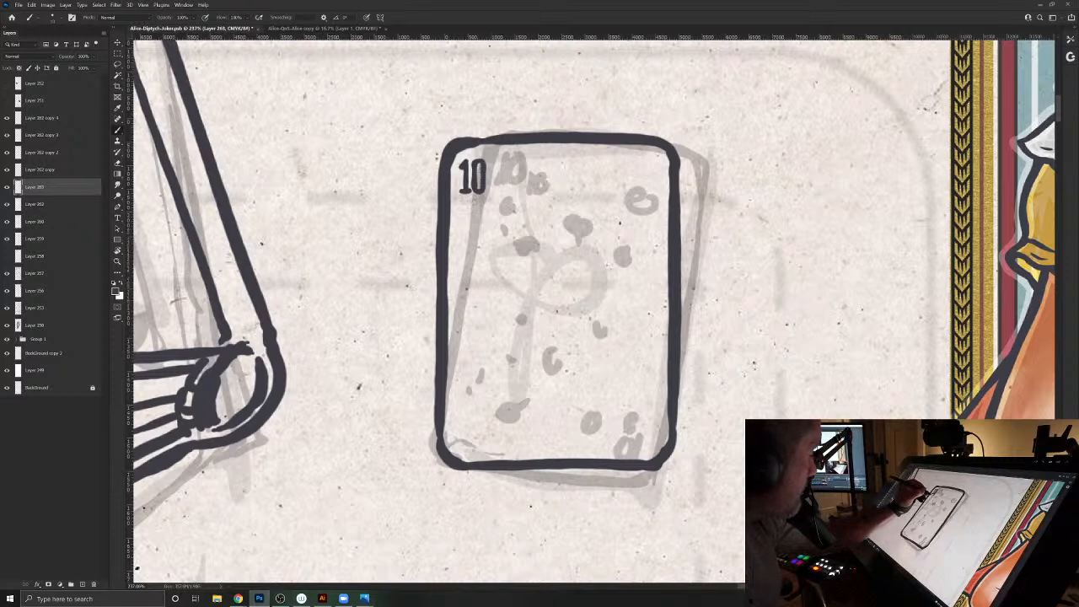
left_click_drag(472, 203, 475, 209)
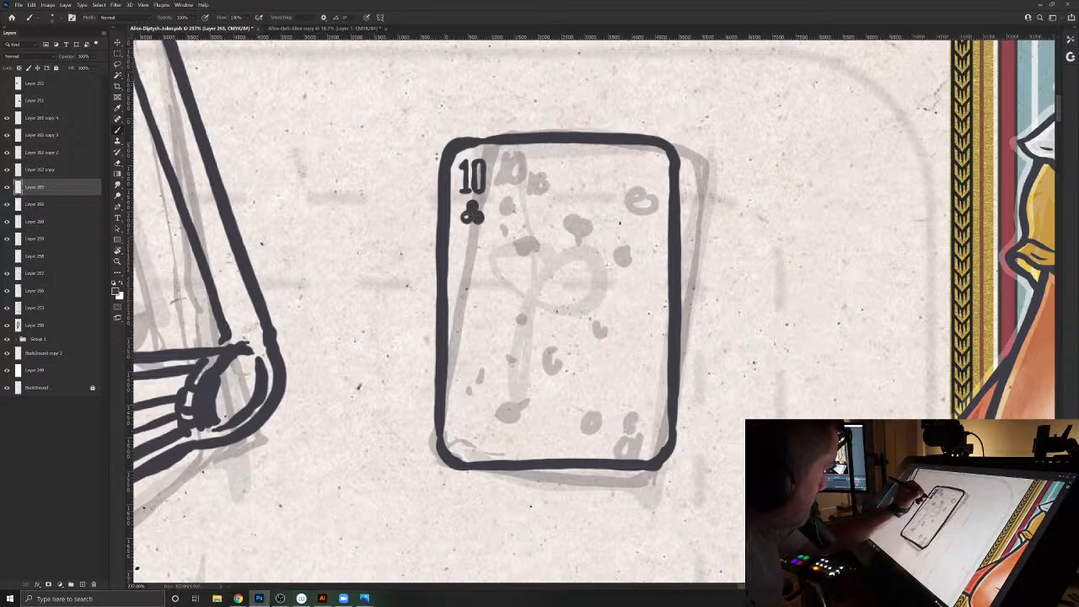
left_click_drag(473, 219, 477, 228)
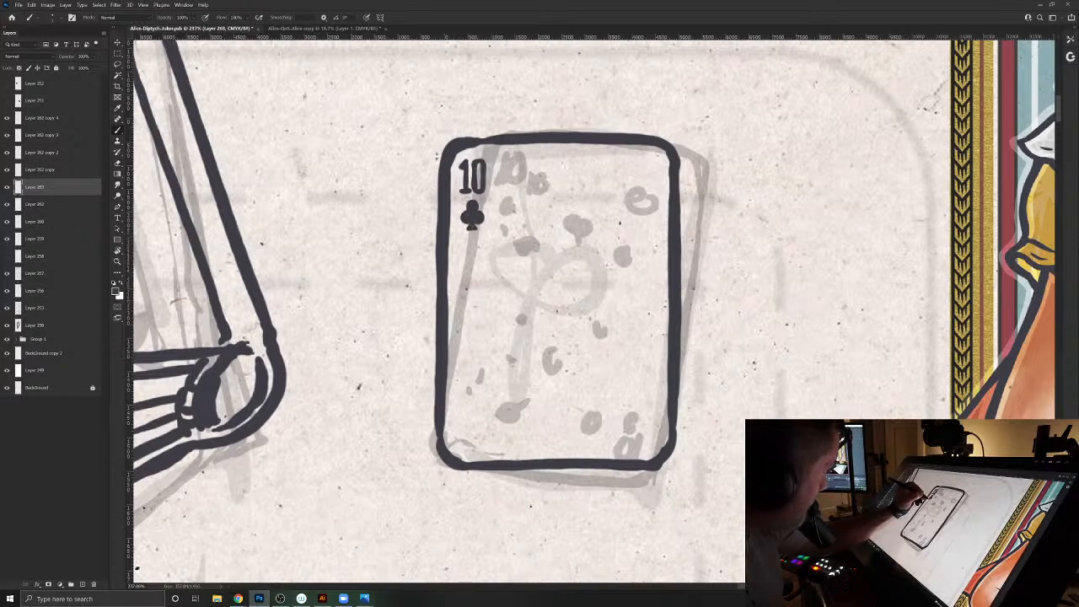
- Duplicate the 10 and small club, rotate the copy 180 degrees and place it in the card's lower-right corner
key("l")
mouse_move(482, 245)
left_mouse_down()
mouse_move(458, 163)
mouse_move(489, 156)
mouse_move(479, 244)
left_mouse_up()
key("ctrl+j")
key("ctrl+t")
left_click_drag(502, 165, 642, 430)
key("Return")
- On a new layer, stamp a round dot in the card's centre, duplicate it twice into a trefoil and merge the three dots
left_click(82, 584)
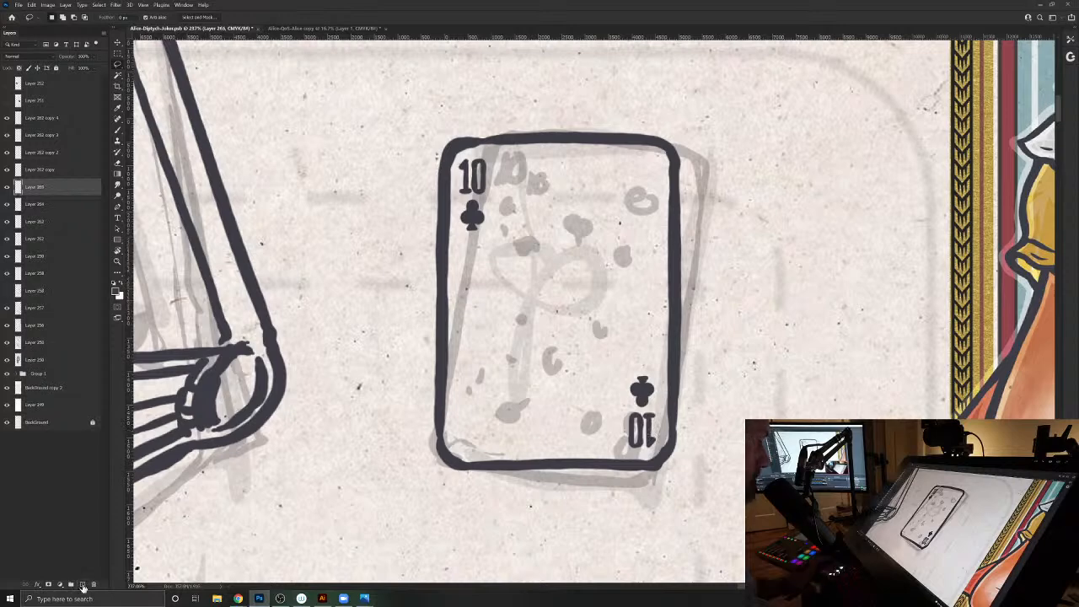
key("b")
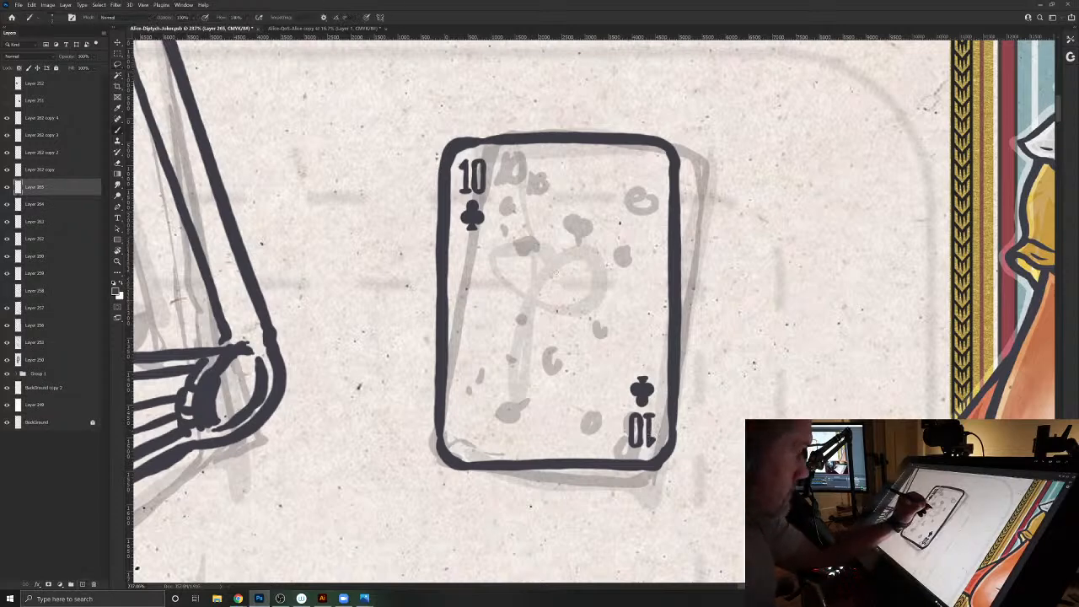
left_click(557, 280)
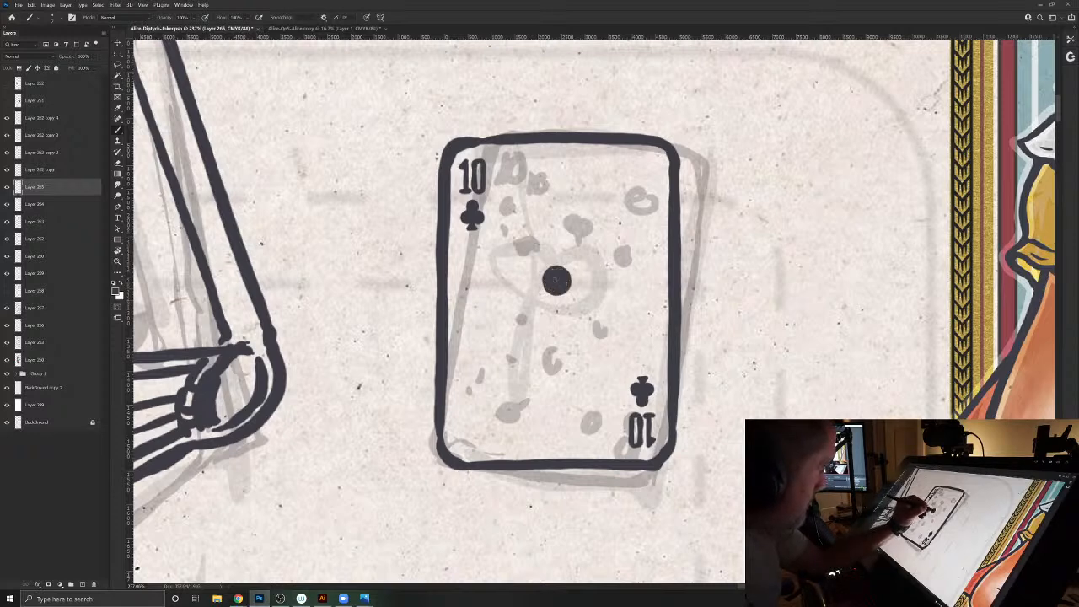
key("v")
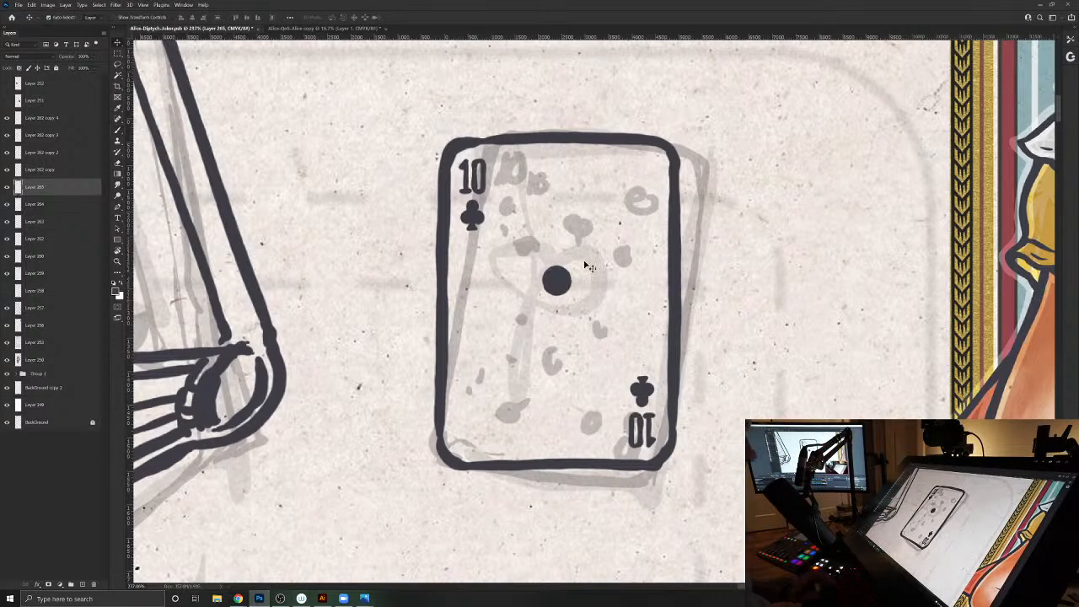
left_click_drag(562, 284, 545, 309)
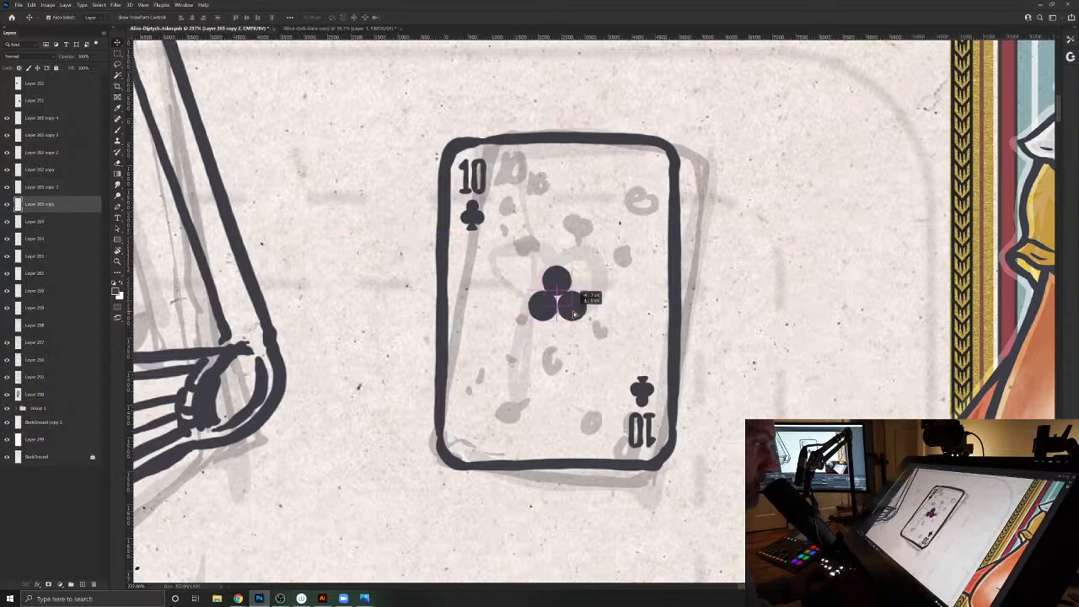
left_click(555, 289)
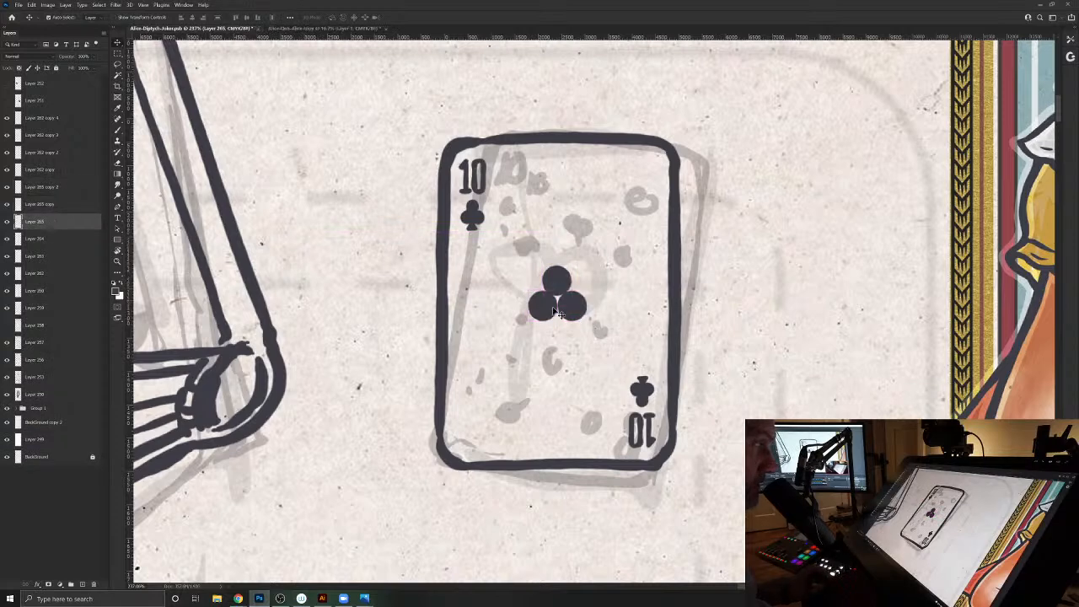
left_click(547, 309, "shift")
left_click(572, 309, "shift")
key("ctrl+e")
- Ink a flared stem under the trefoil to finish the club, clean its edges and scale it down slightly
key("b")
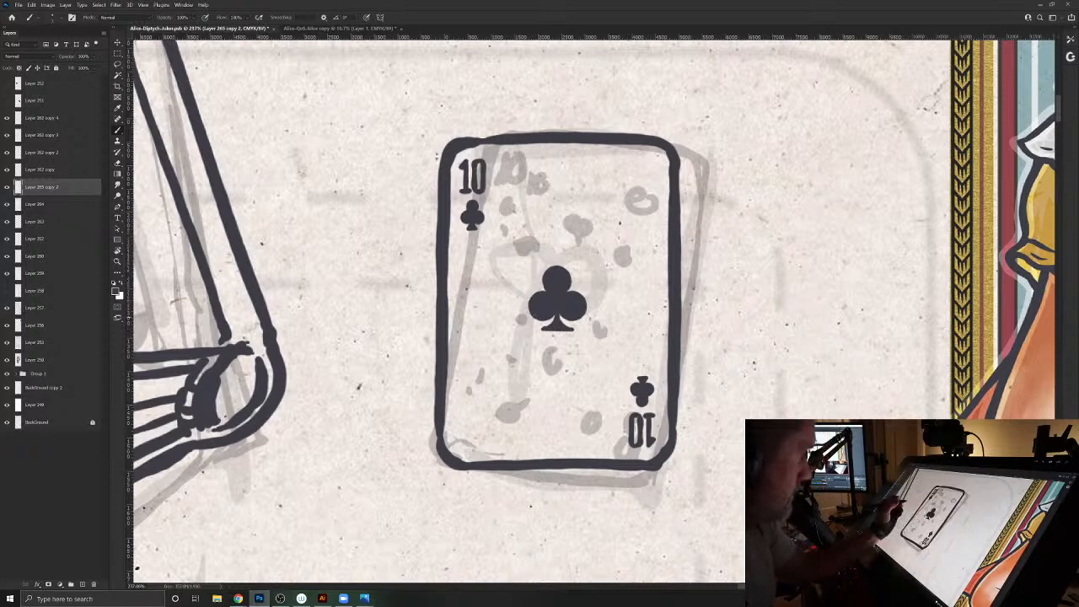
key("e")
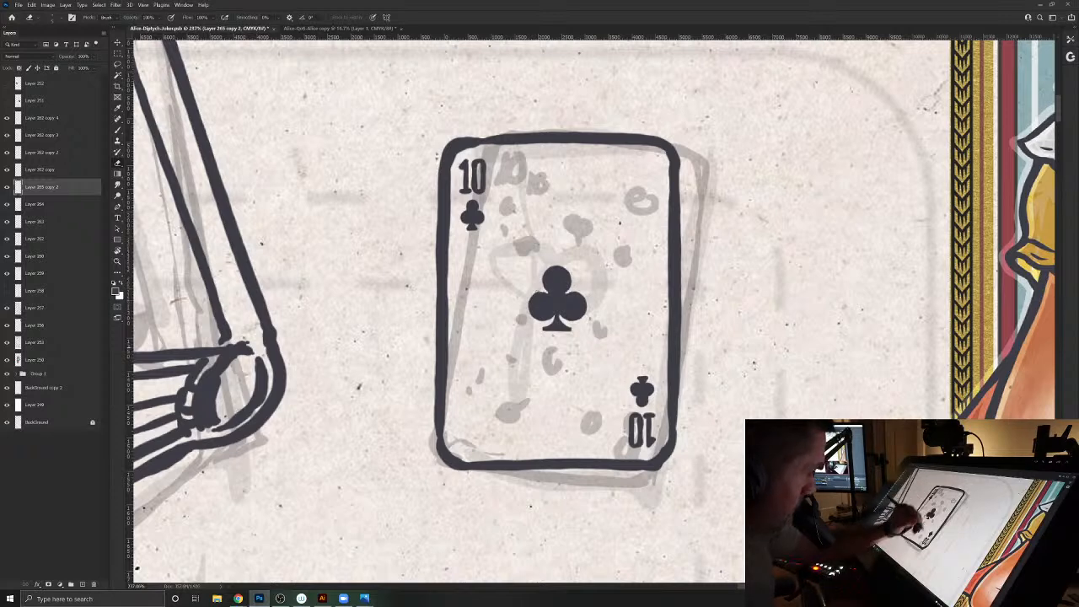
key("v")
key("ctrl+t")
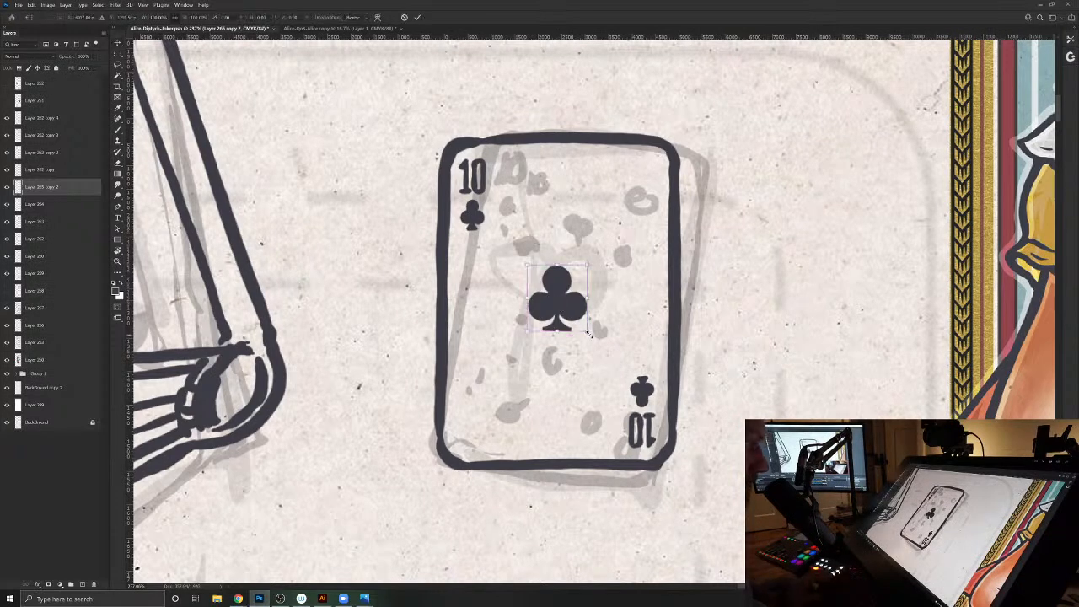
key("Return")
- Duplicate the club to make four corner pips and one nudged centre pip in the card's upper half
left_click_drag(564, 305, 548, 211)
left_click(550, 209, "shift")
left_click(593, 250)
key("Up")
key("Up")
key("Up")
key("Up")
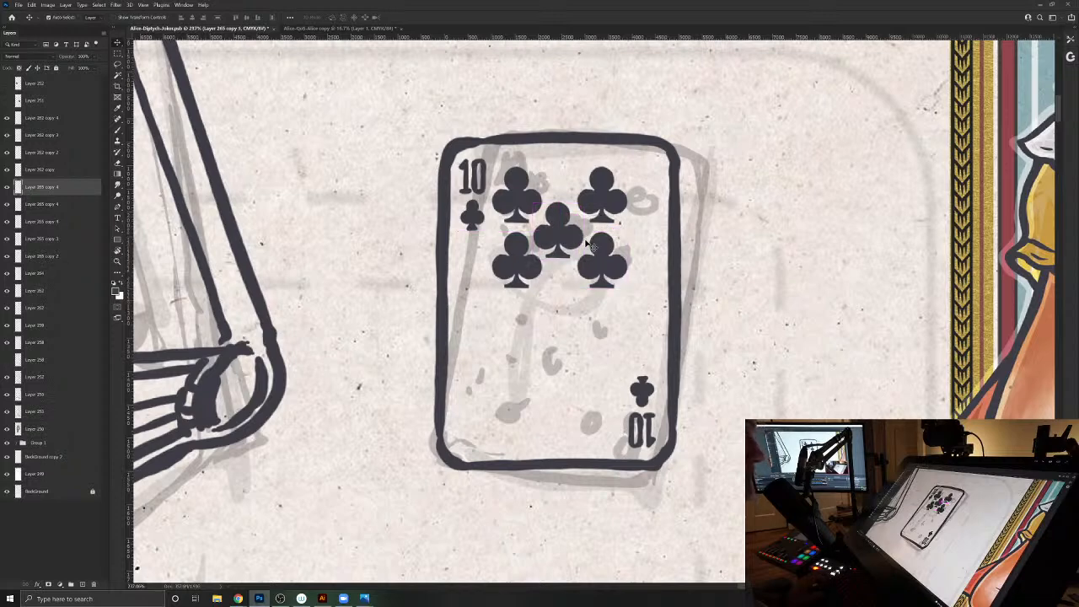
key("Right")
key("Right")
key("Left")
key("Up")
key("Right")
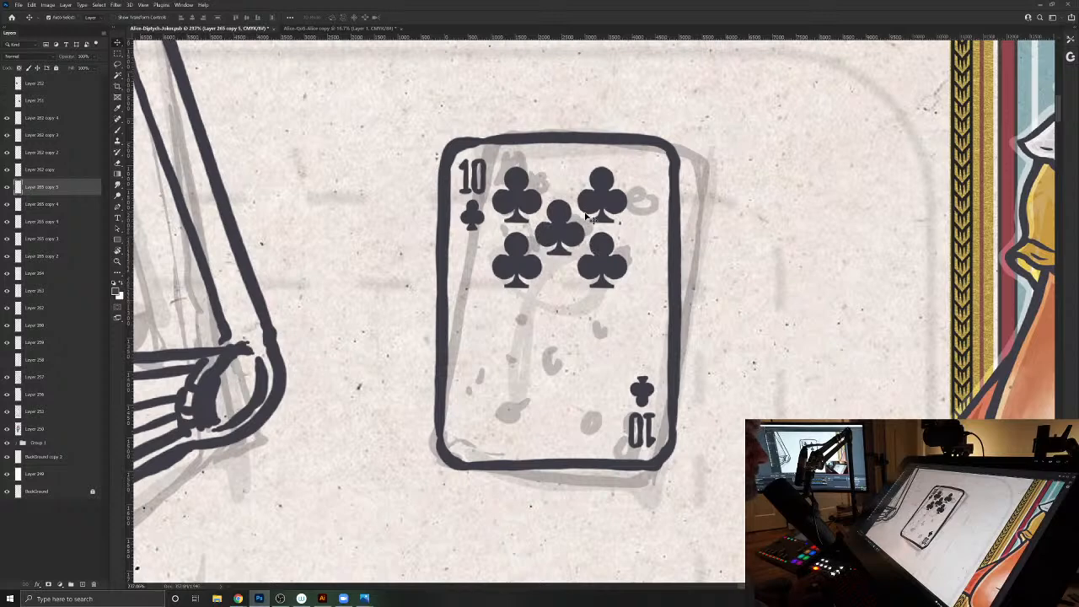
- Merge the five upper club pips into one layer
left_click(597, 200)
left_click(606, 260, "shift")
left_click(563, 237, "shift")
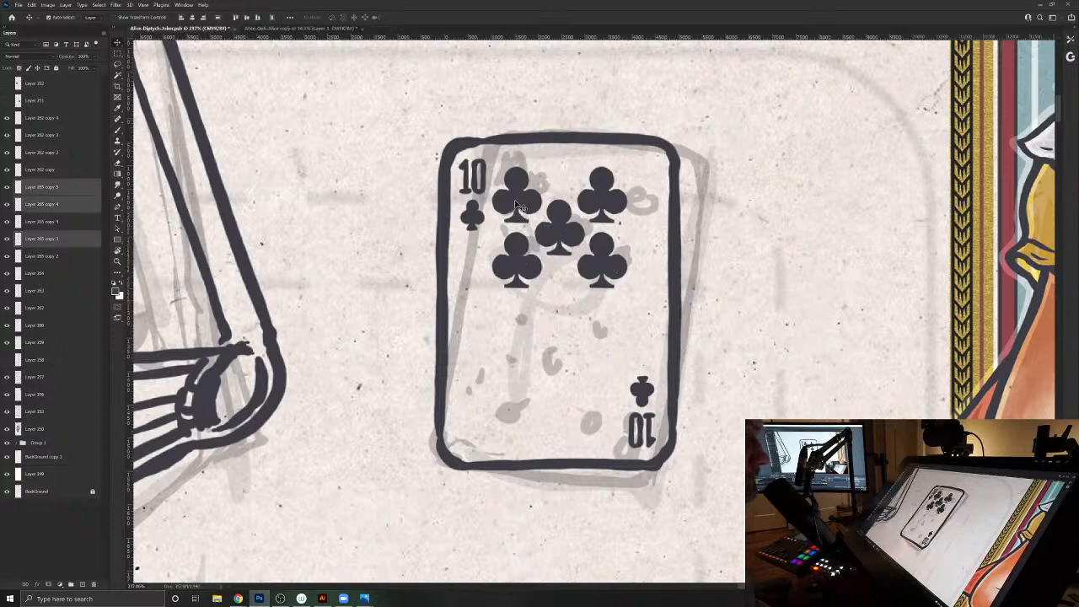
left_click(519, 206, "shift")
left_click(516, 262, "shift")
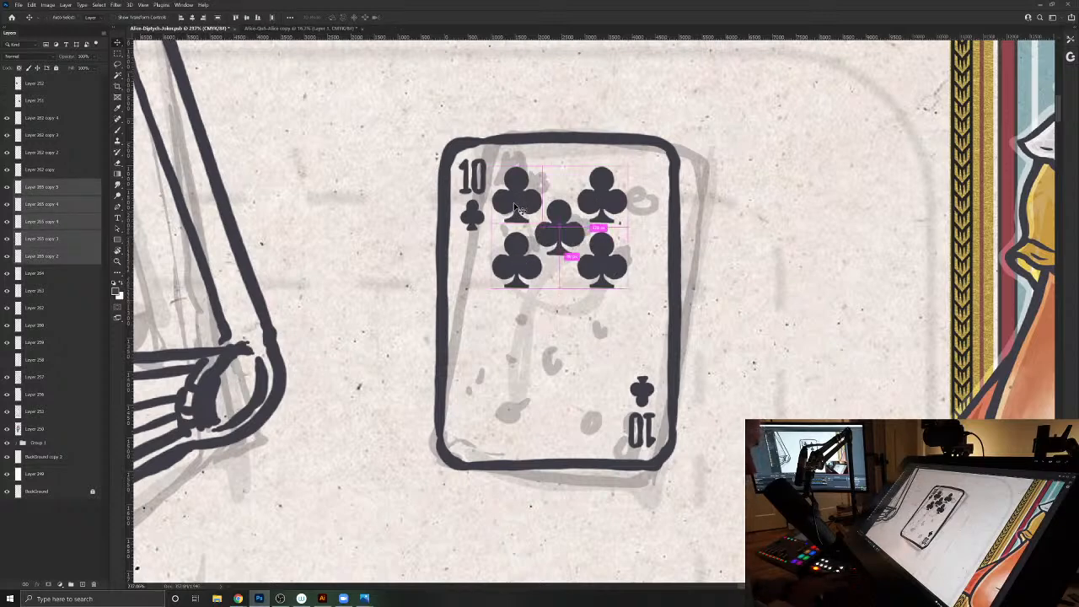
key("ctrl+e")
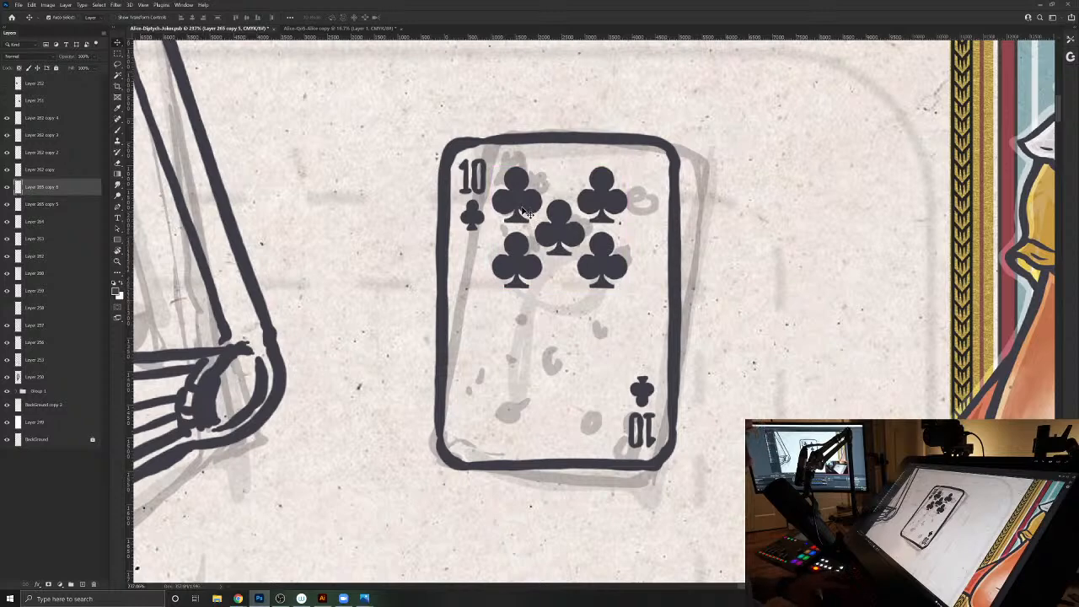
- Duplicate the group of five clubs, turn the copy upside down and place it in the card's lower half
key("ctrl+alt+t")
left_click_drag(666, 203, 445, 287)
key("ctrl+z")
left_click_drag(569, 238, 565, 376)
key("Return")
- Rotate the card outline by about 0.4° to square it around the pips
left_click(676, 363, "ctrl")
key("ctrl+t")
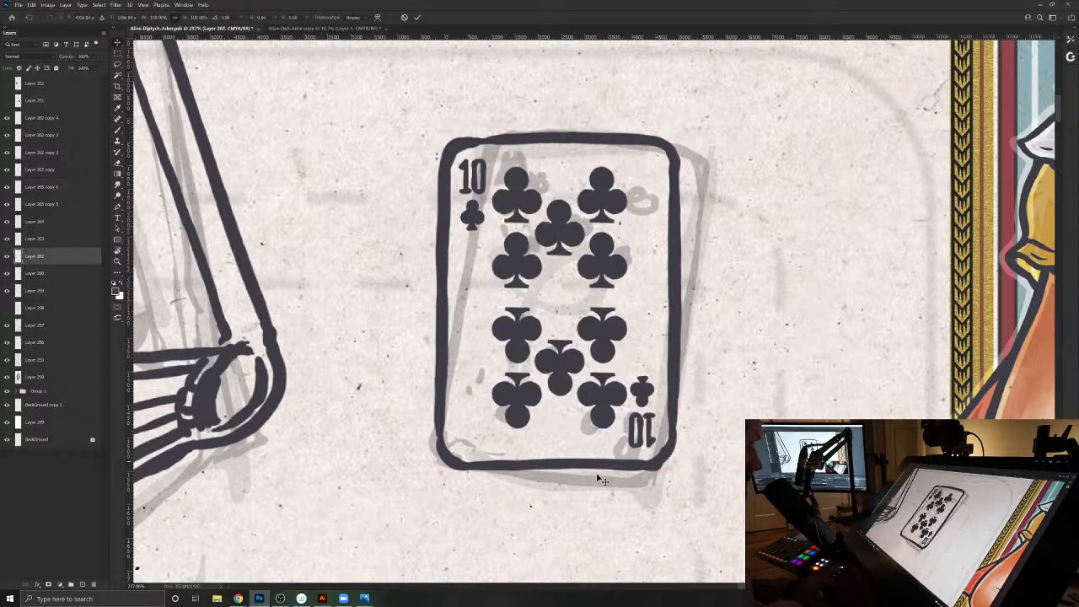
left_click_drag(556, 476, 562, 475)
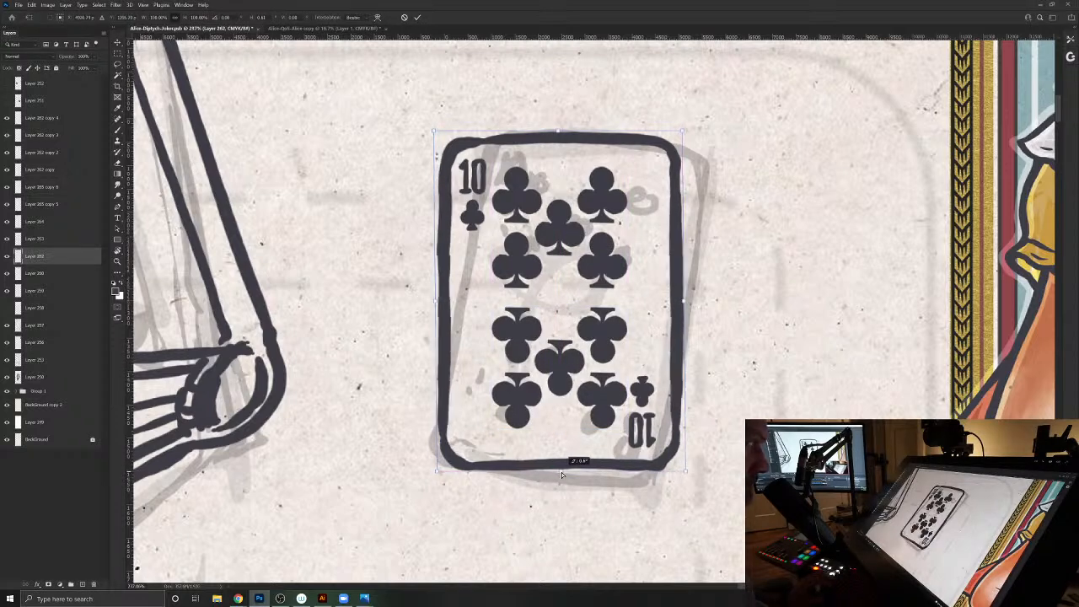
key("Return")
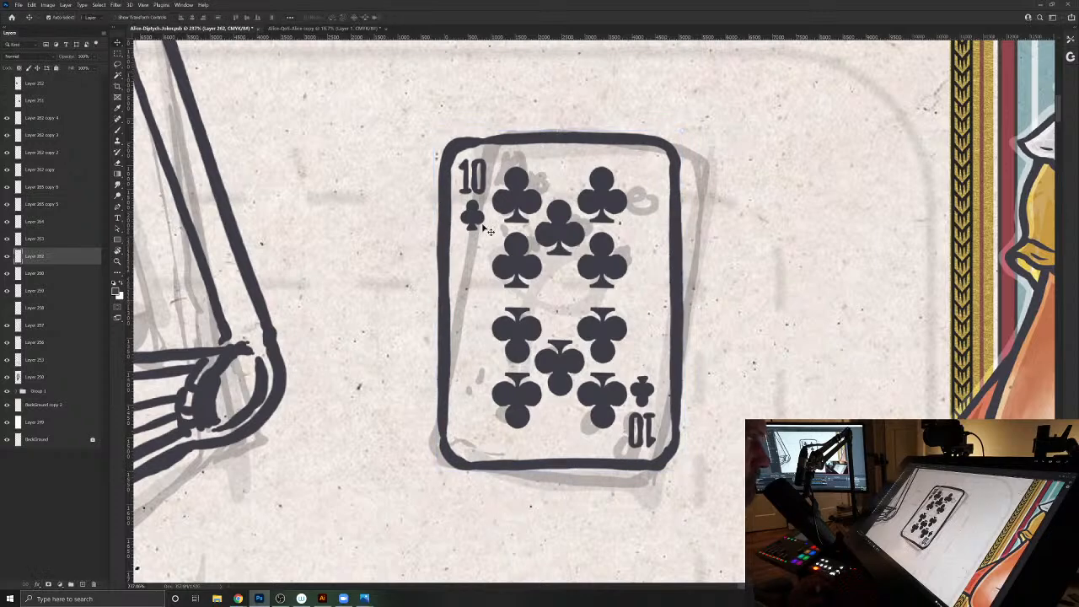
- Merge both club groups, the two corner indices and the card outline into a single layer
left_click(520, 207, "ctrl")
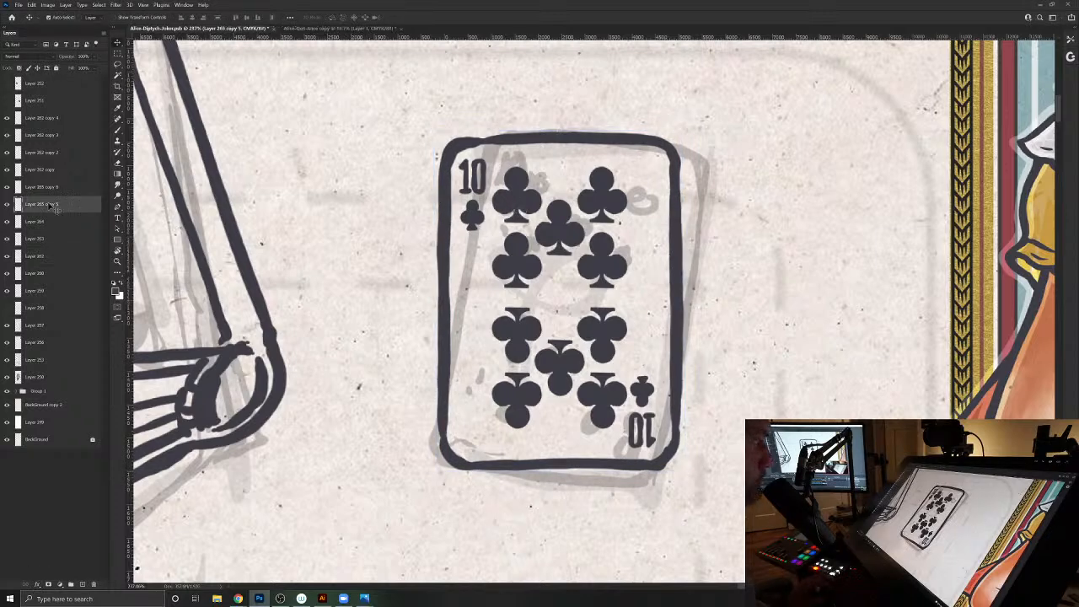
left_click(7, 205)
left_click(7, 205)
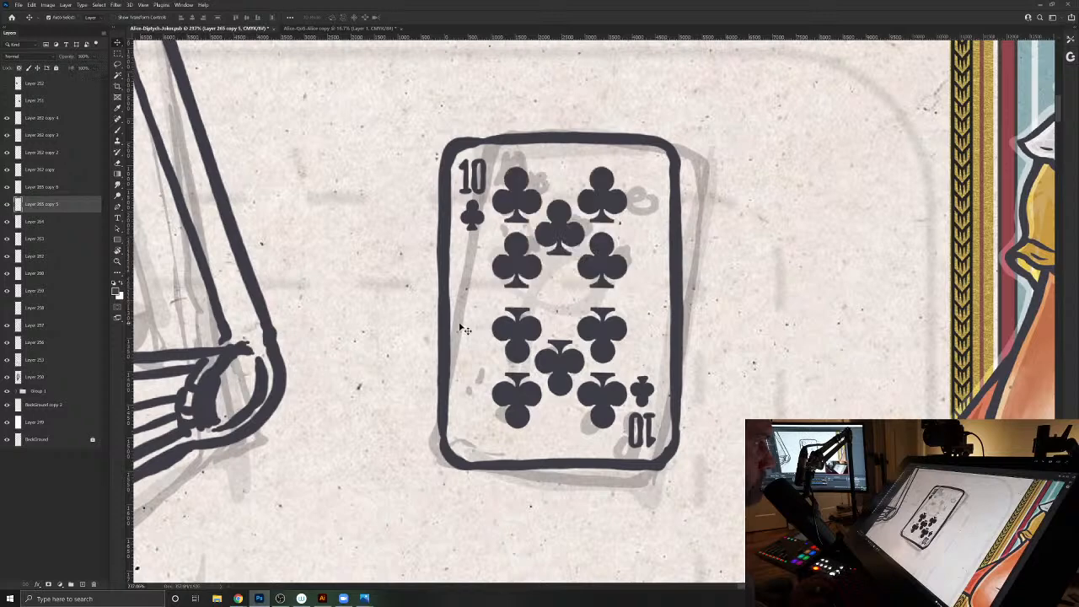
left_click(508, 334, "ctrl+shift")
key("ctrl+e")
left_click(6, 188)
left_click(7, 188)
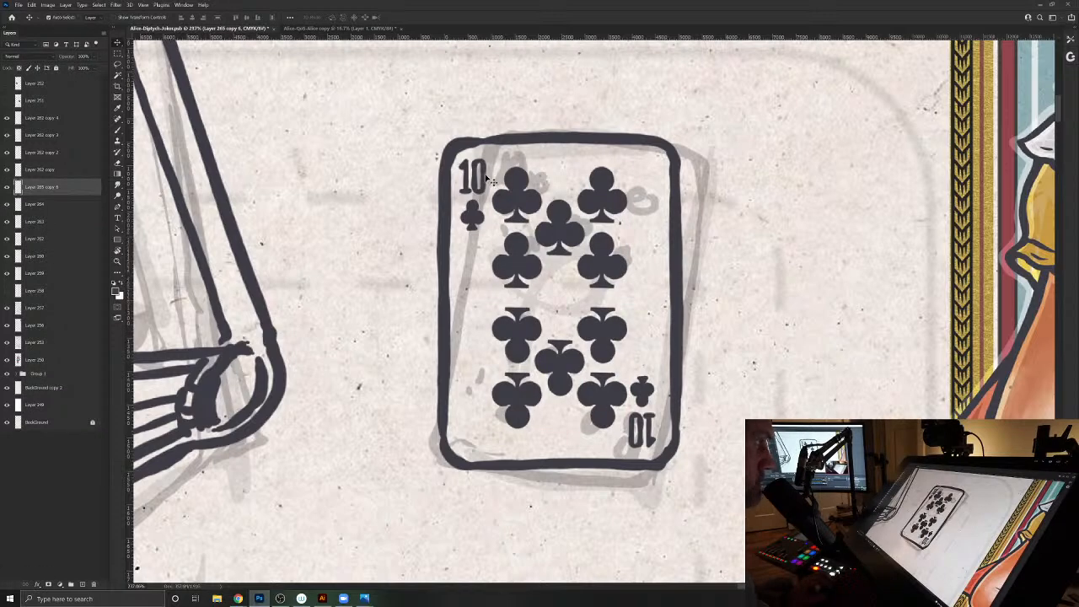
left_click(660, 400, "ctrl+shift")
left_click(647, 393, "ctrl+shift")
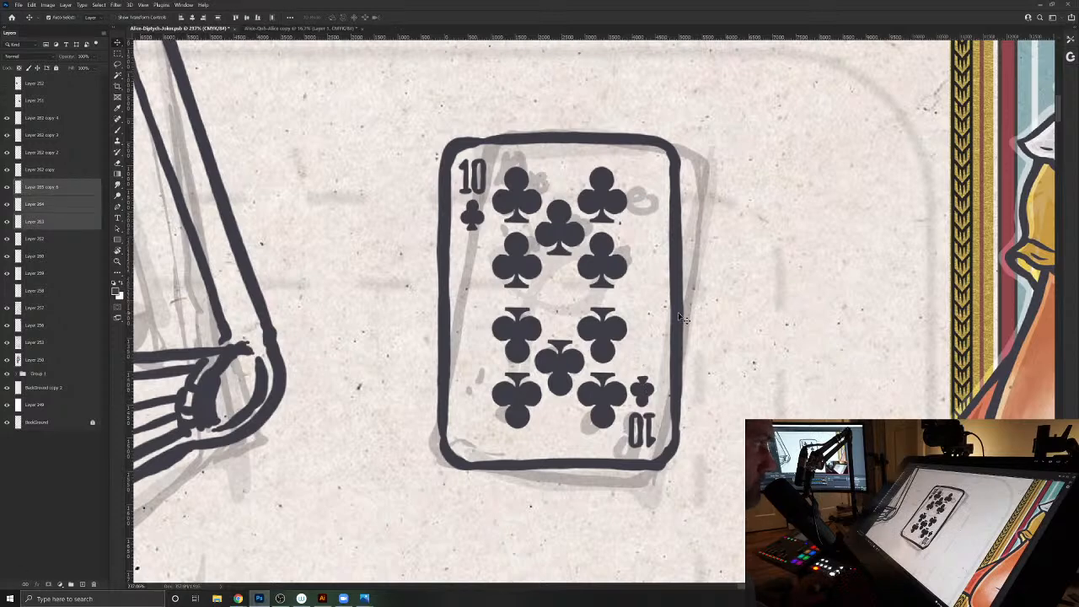
key("ctrl+e")
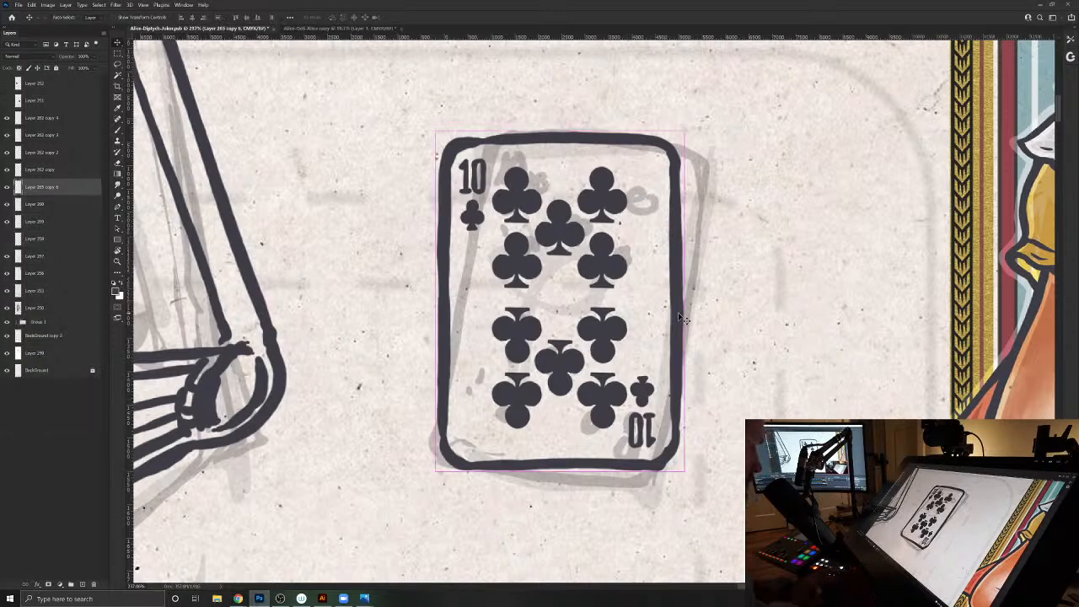
- Rotate the ten of clubs clockwise to match the sketched card's tilt and move it over the sketch
key("ctrl+t")
left_click_drag(738, 221, 747, 239)
left_click_drag(575, 261, 599, 269)
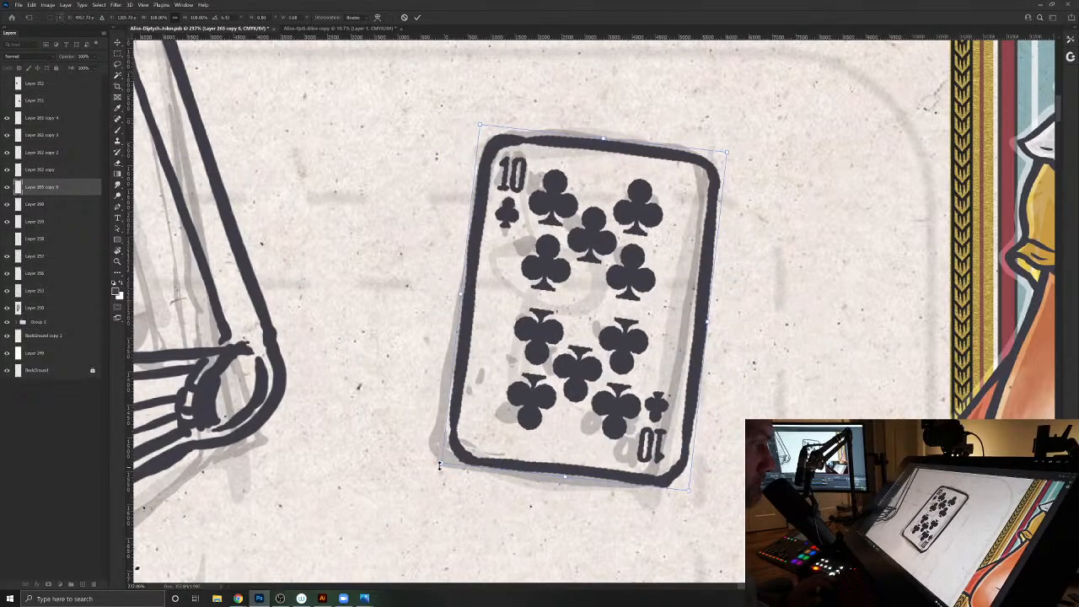
- Distort the ten of clubs' corners into a slight perspective, narrow the card a little and apply the transform
left_click_drag(444, 463, 441, 454)
left_click_drag(727, 155, 731, 157)
left_click_drag(690, 491, 687, 507)
left_click_drag(733, 158, 736, 142)
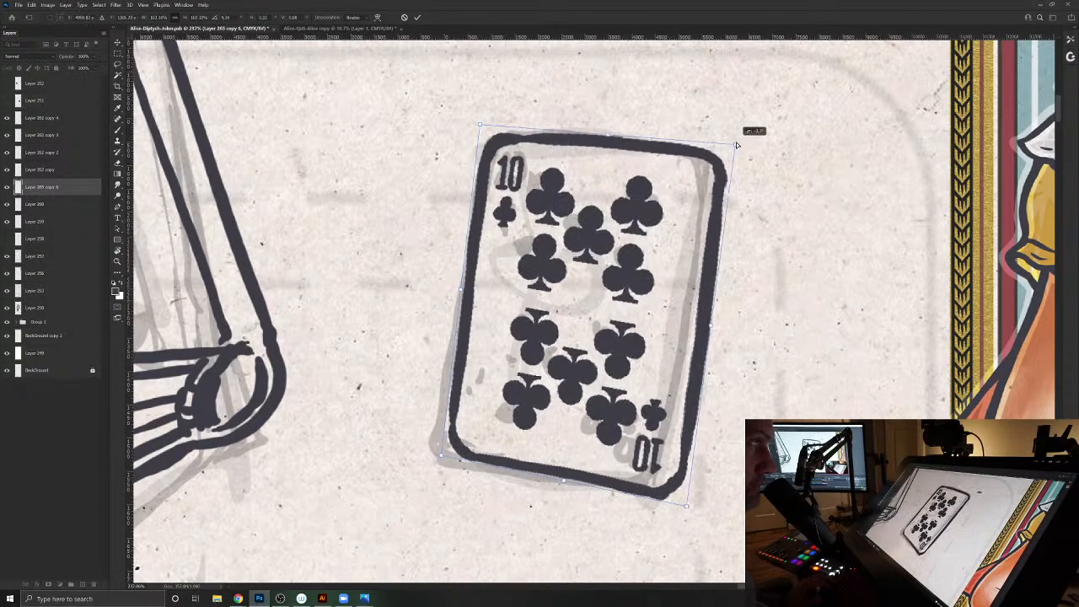
left_click_drag(712, 326, 693, 329)
left_click_drag(714, 146, 705, 152)
left_click_drag(486, 139, 486, 141)
left_click_drag(448, 447, 434, 450)
left_click_drag(662, 494, 664, 493)
key("Return")
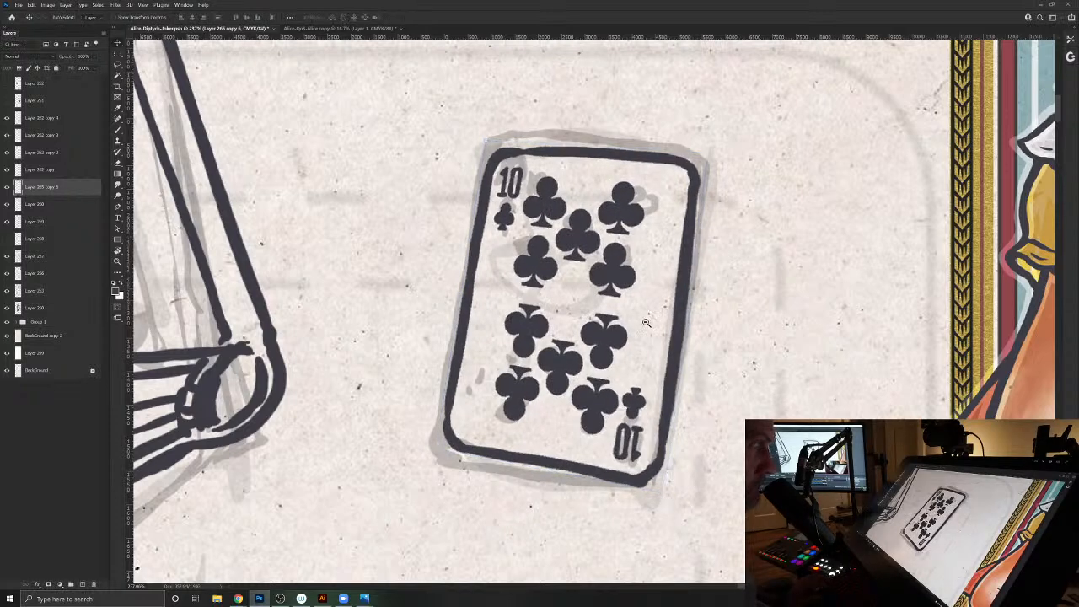
- Add a new layer and ink the front face of the sketched box between the bookshelf and the open book
mouse_move(597, 289)
left_mouse_down()
mouse_move(557, 270)
mouse_move(624, 303)
mouse_move(582, 291)
left_mouse_up()
left_click_drag(571, 424, 660, 331)
left_click_drag(504, 229, 554, 272)
left_click(83, 586)
key("b")
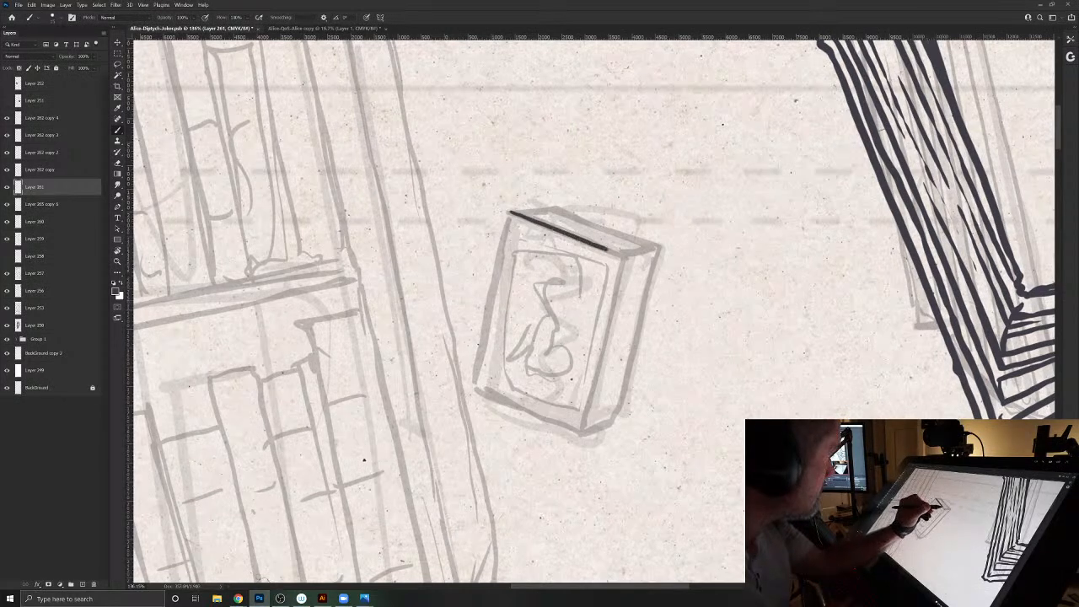
mouse_move(624, 257)
left_mouse_down()
mouse_move(582, 436)
mouse_move(474, 390)
left_mouse_up()
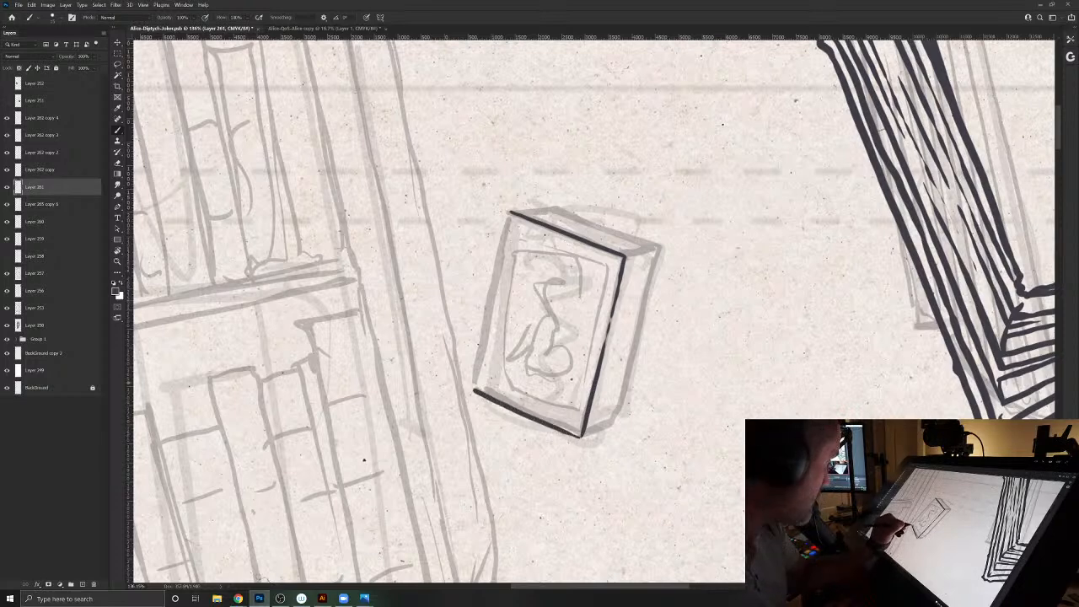
left_click_drag(506, 215, 472, 388)
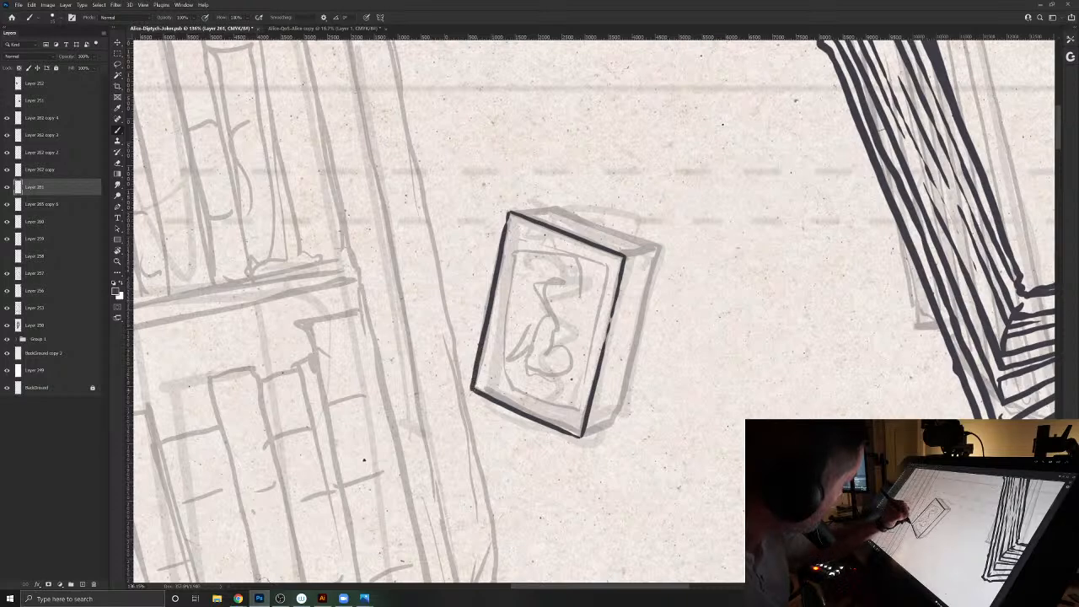
left_click_drag(502, 251, 510, 214)
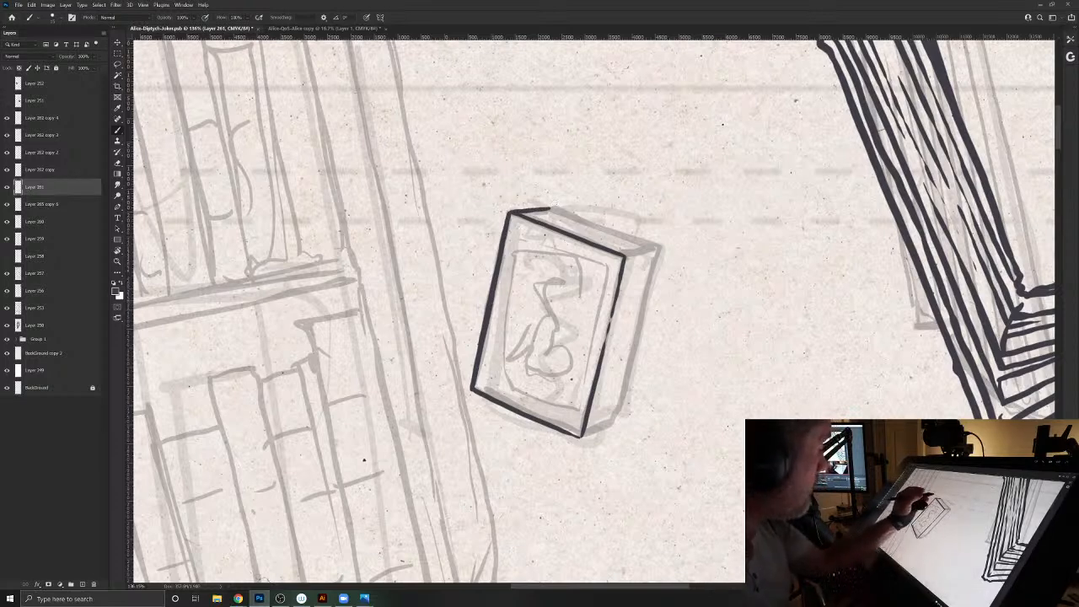
- Ink the box's top and side faces with their back, outer and lower edges to give it depth
key("e")
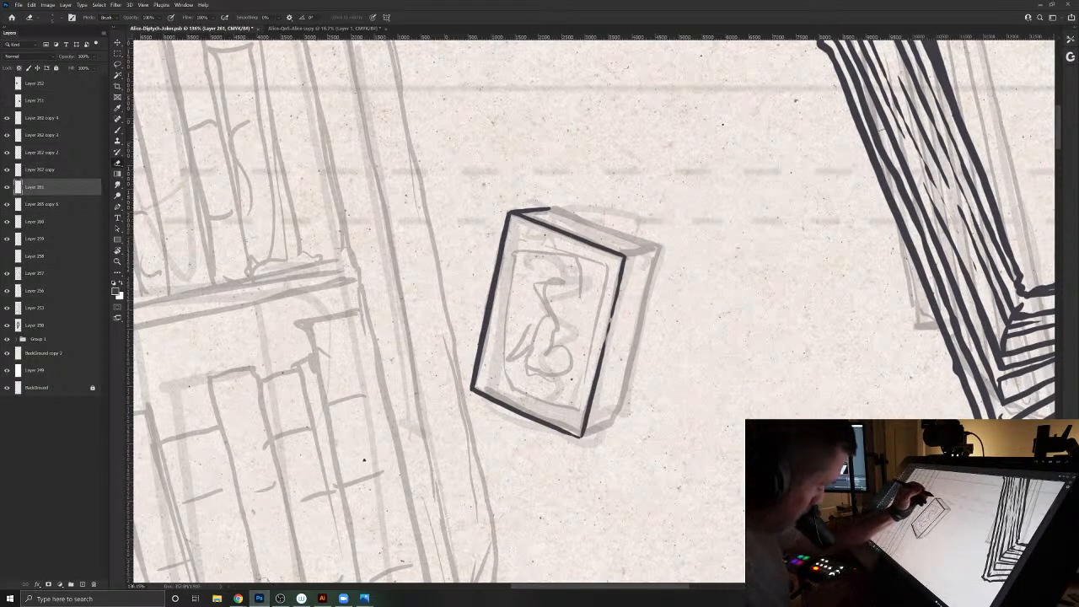
key("b")
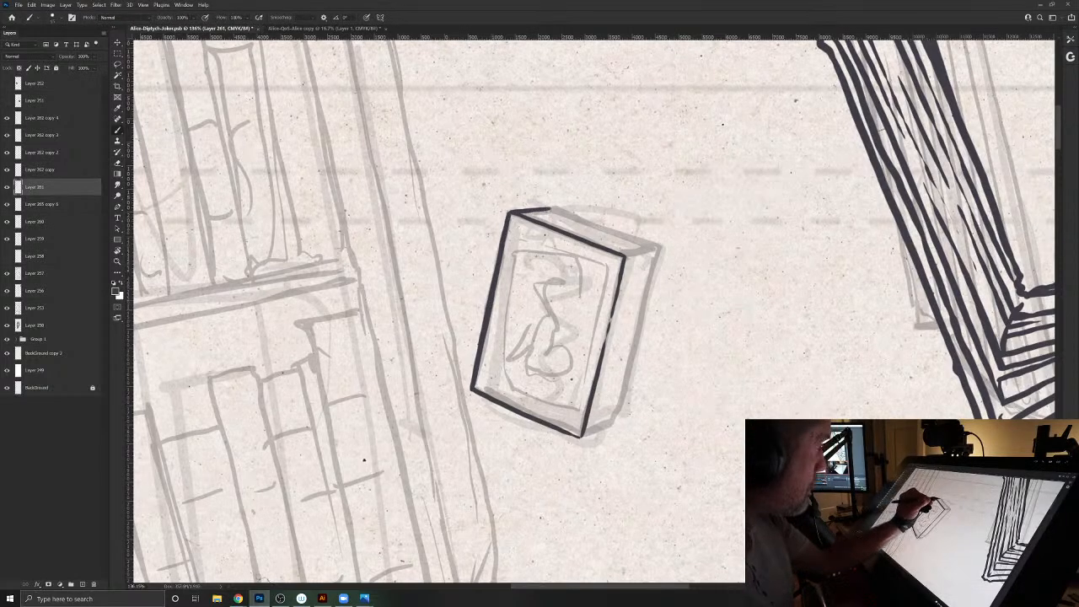
mouse_move(634, 239)
left_mouse_down()
mouse_move(659, 248)
mouse_move(651, 279)
left_mouse_up()
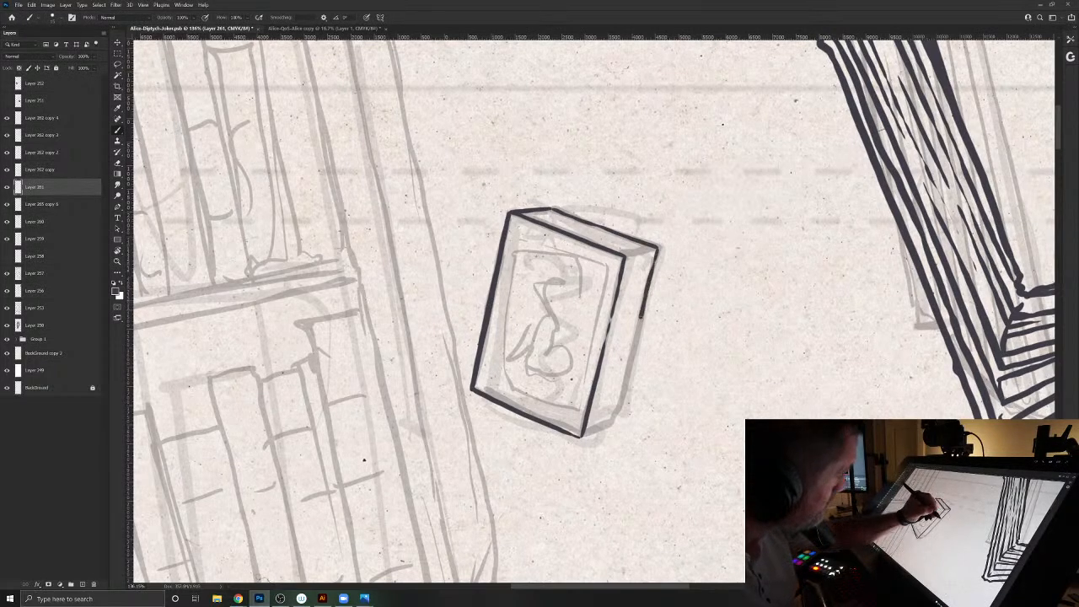
left_click_drag(633, 354, 615, 415)
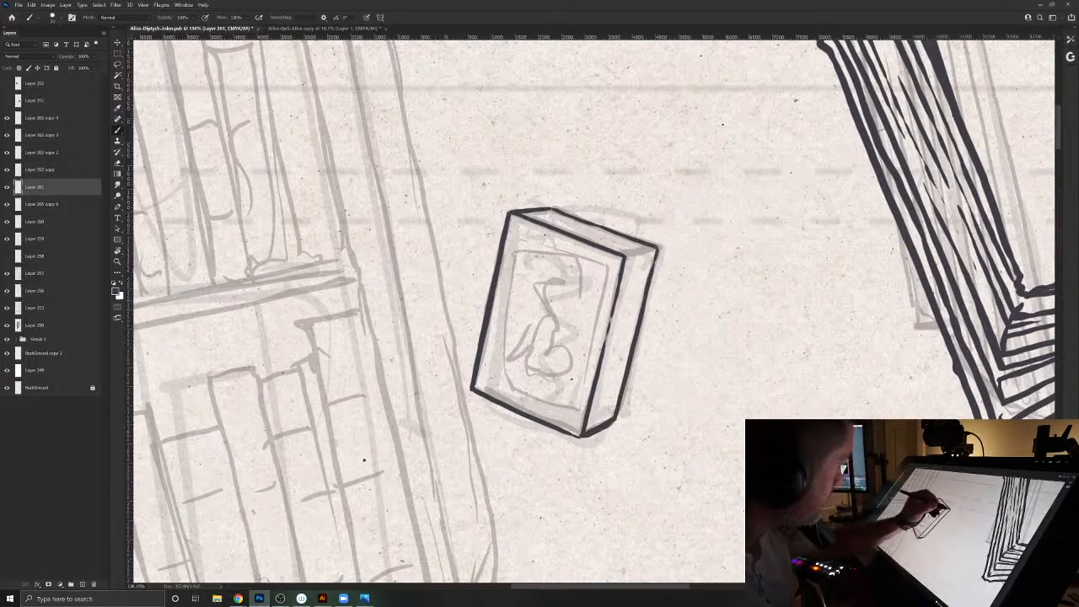
left_click_drag(629, 252, 654, 275)
- Thicken the box's inked outline along the side, bottom, left and top edges
left_click_drag(635, 352, 617, 413)
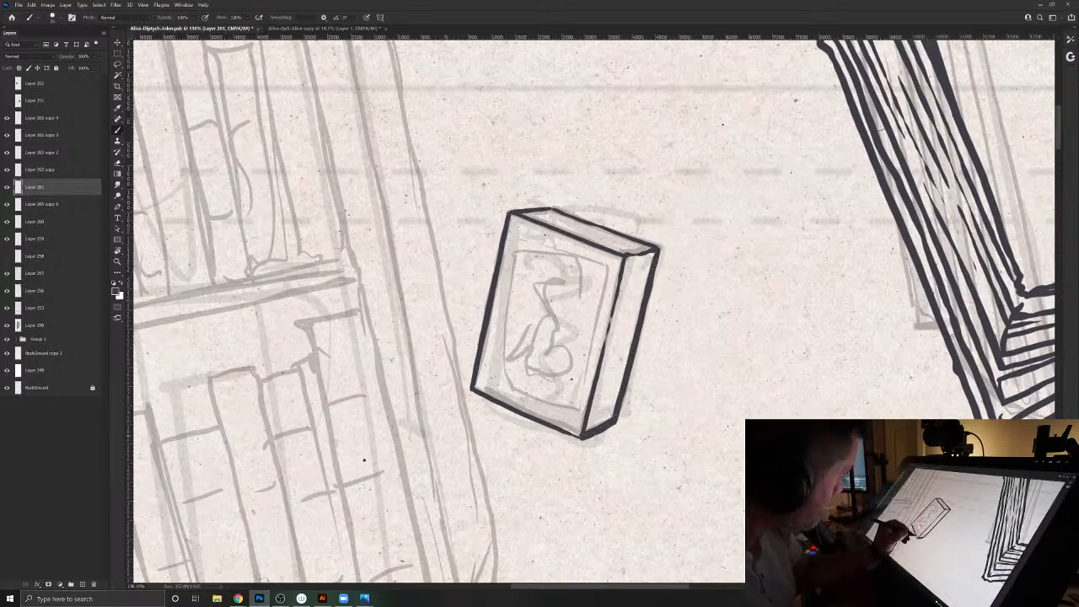
left_click_drag(521, 413, 473, 390)
left_click_drag(509, 211, 502, 232)
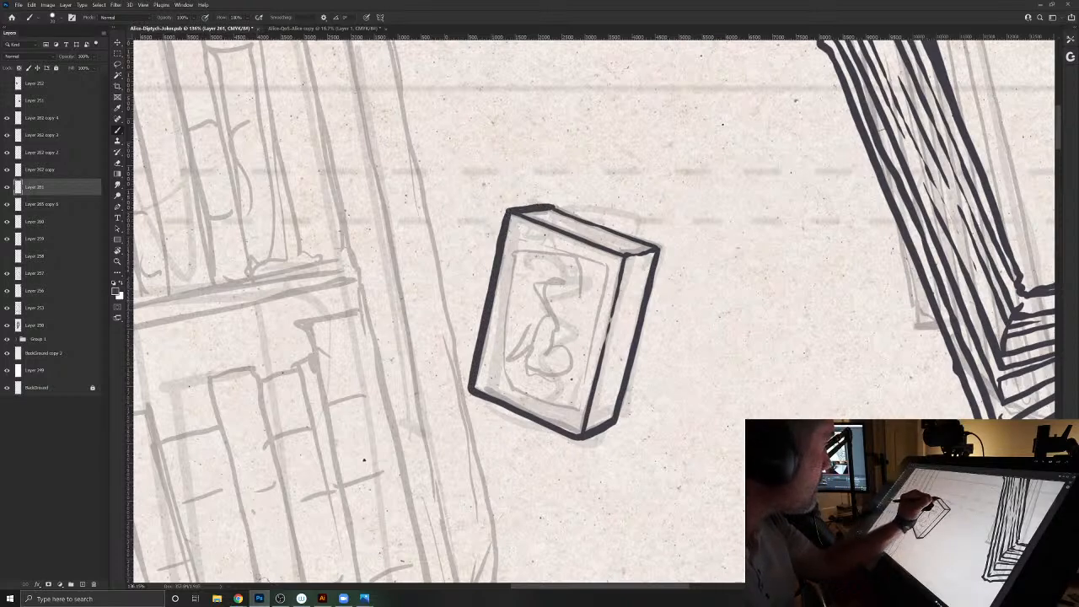
mouse_move(591, 218)
left_mouse_down()
mouse_move(665, 251)
mouse_move(625, 252)
mouse_move(612, 312)
left_mouse_up()
left_click_drag(597, 245, 514, 212)
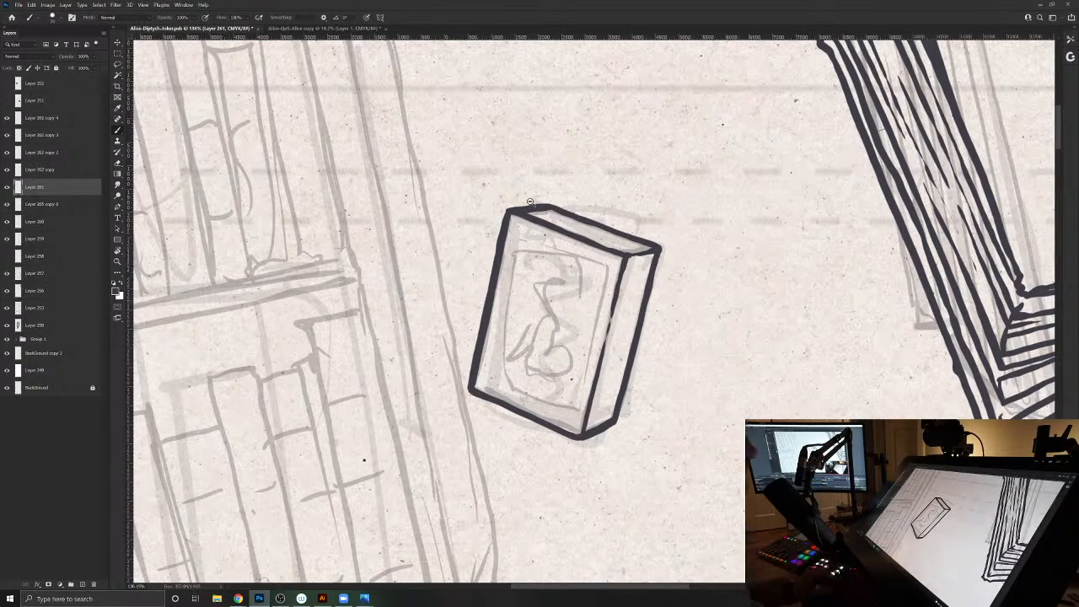
- Save the document
left_click_drag(497, 183, 491, 182)
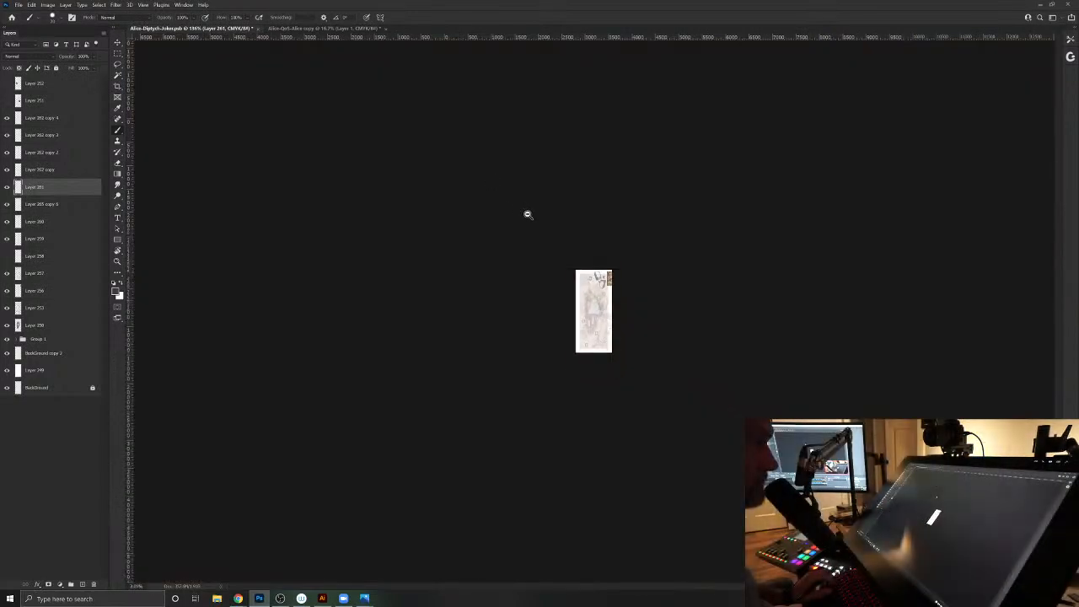
left_click_drag(593, 283, 629, 285)
key("ctrl+s")
left_click_drag(703, 337, 673, 307)
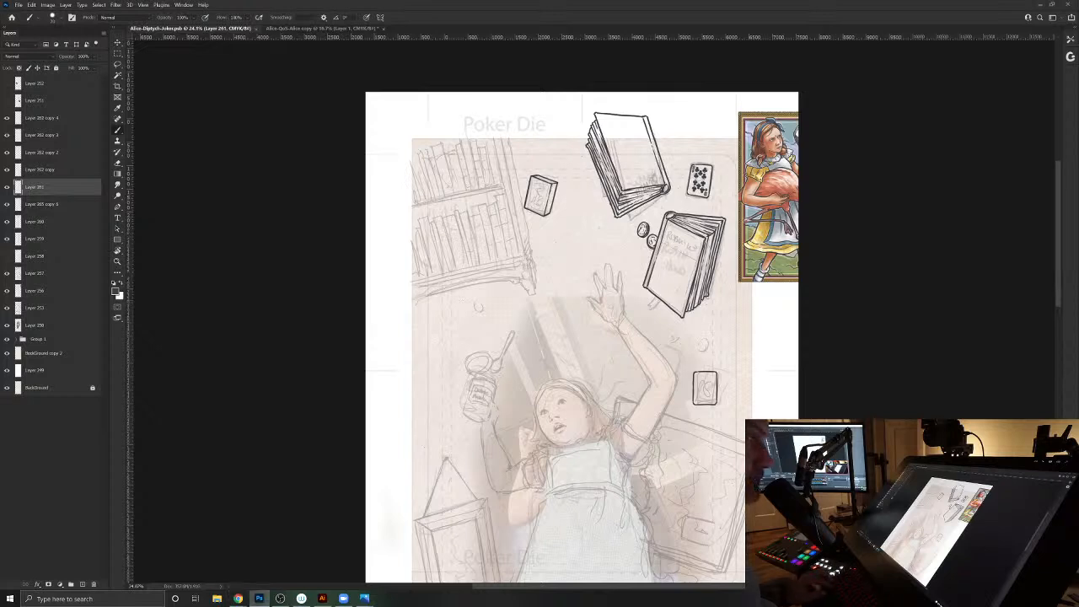
- Paste the photo of two mason jars as a reference above Alice's head and enlarge it
key("ctrl+v")
key("ctrl+t")
left_click_drag(597, 323, 613, 306)
key("Return")
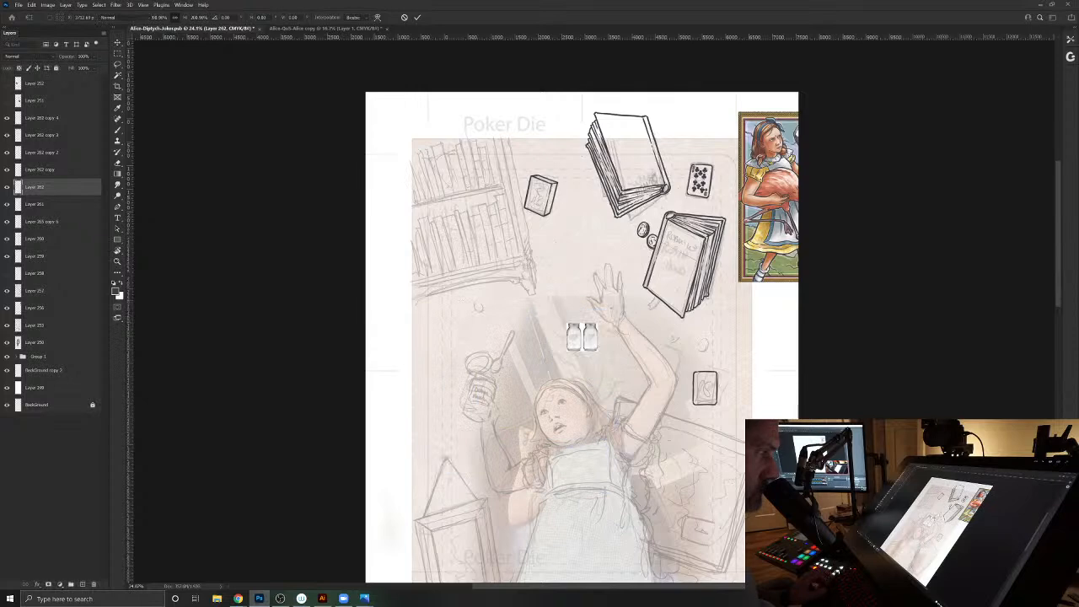
- Add a new layer above the mason jar reference for inking the sketched jar
left_click_drag(552, 384, 665, 330)
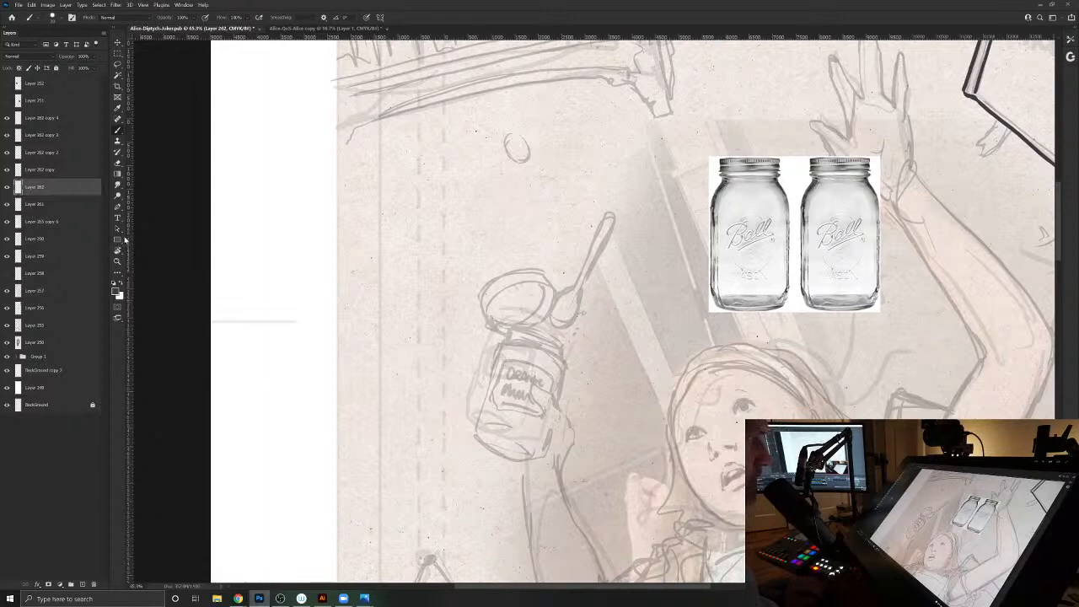
left_click(82, 585)
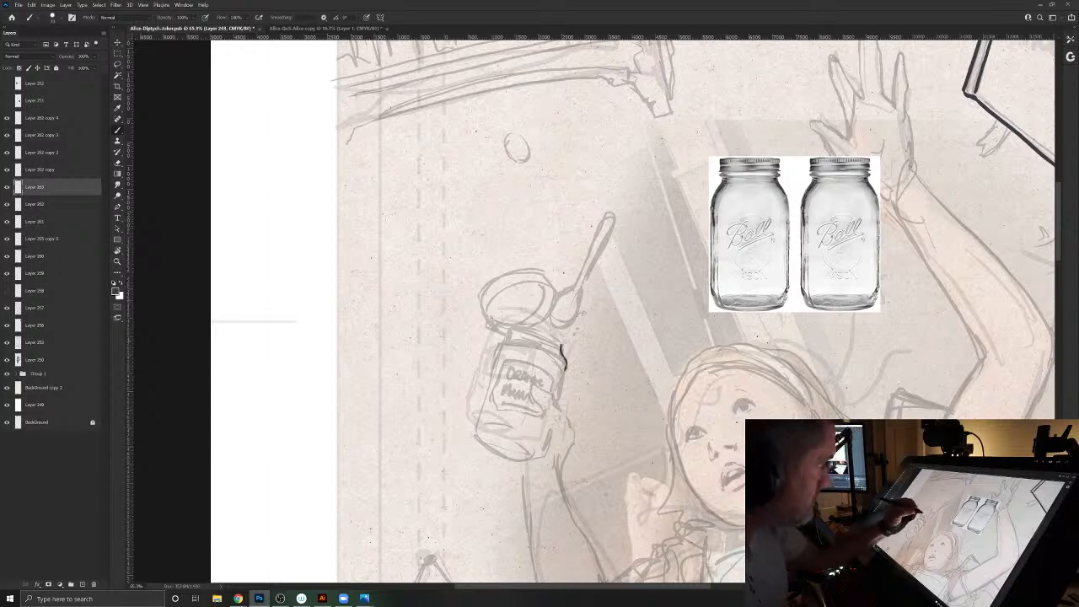
left_click_drag(563, 349, 562, 394)
key("e")
key("bracketright")
key("bracketright")
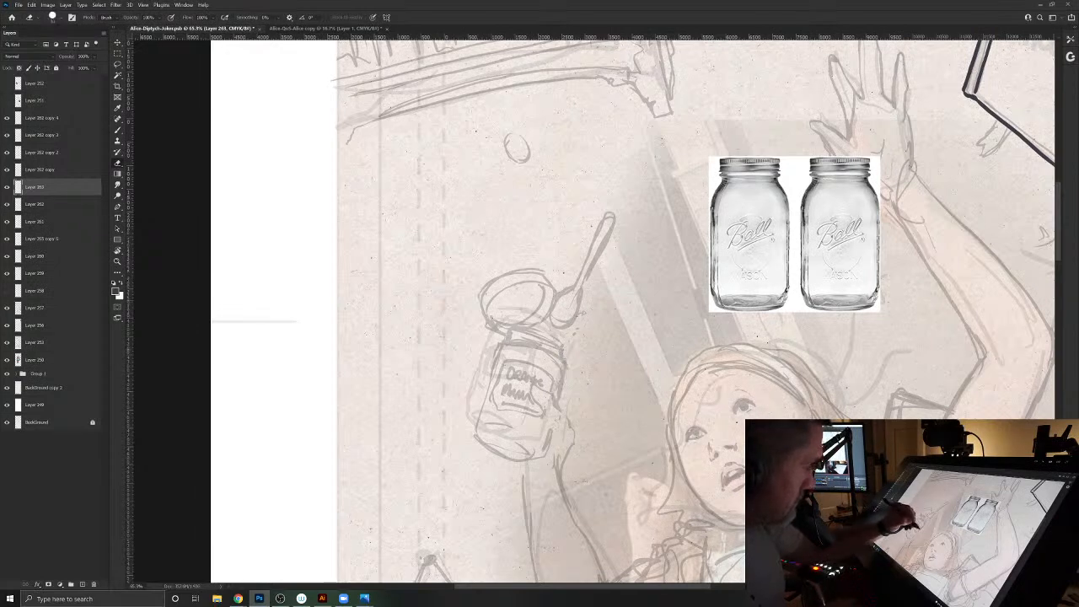
- Ink the outline of the sketched marmalade jar, then erase and redraw the left side of its neck
key("b")
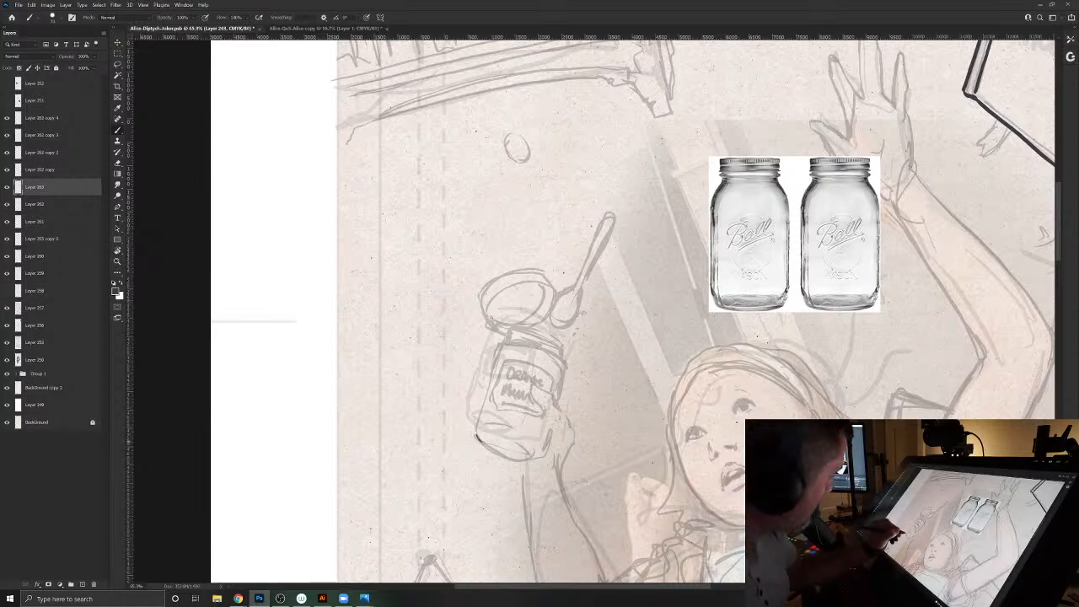
mouse_move(491, 451)
left_mouse_down()
mouse_move(545, 451)
mouse_move(521, 457)
left_mouse_up()
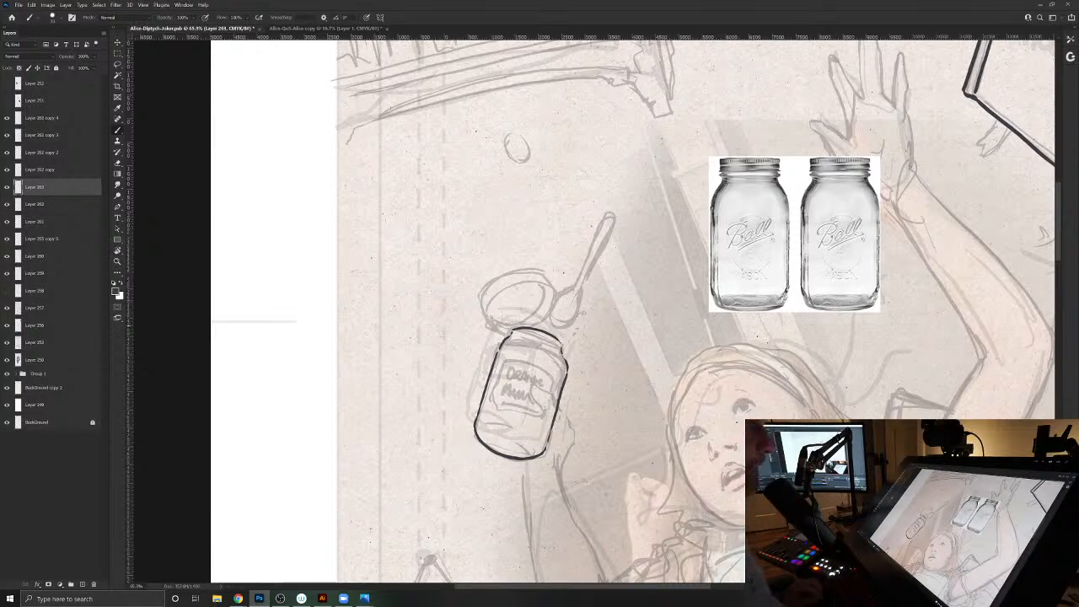
key("e")
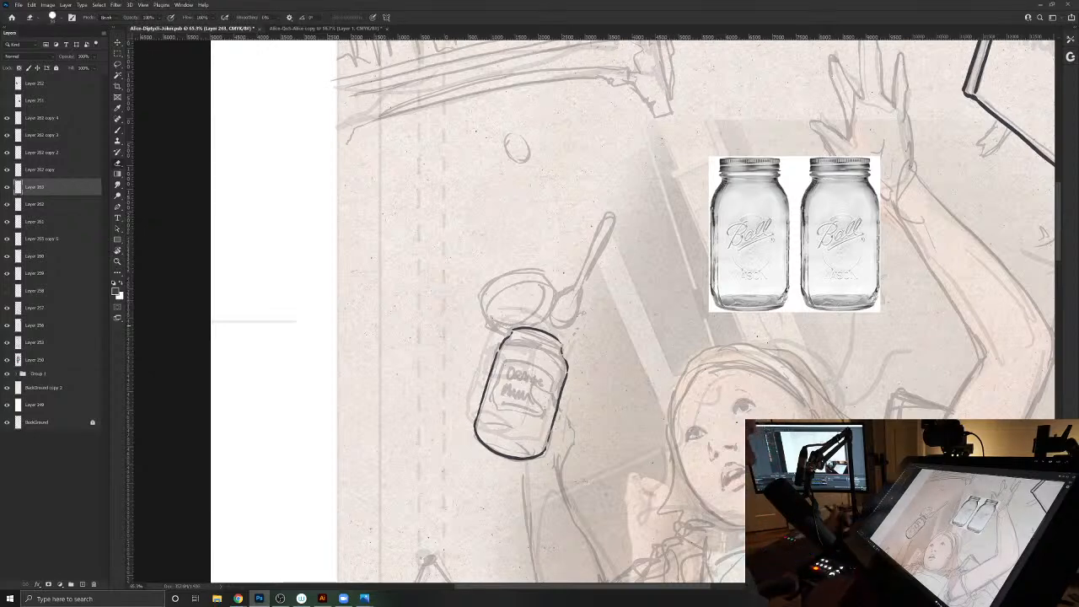
left_click_drag(519, 329, 499, 347)
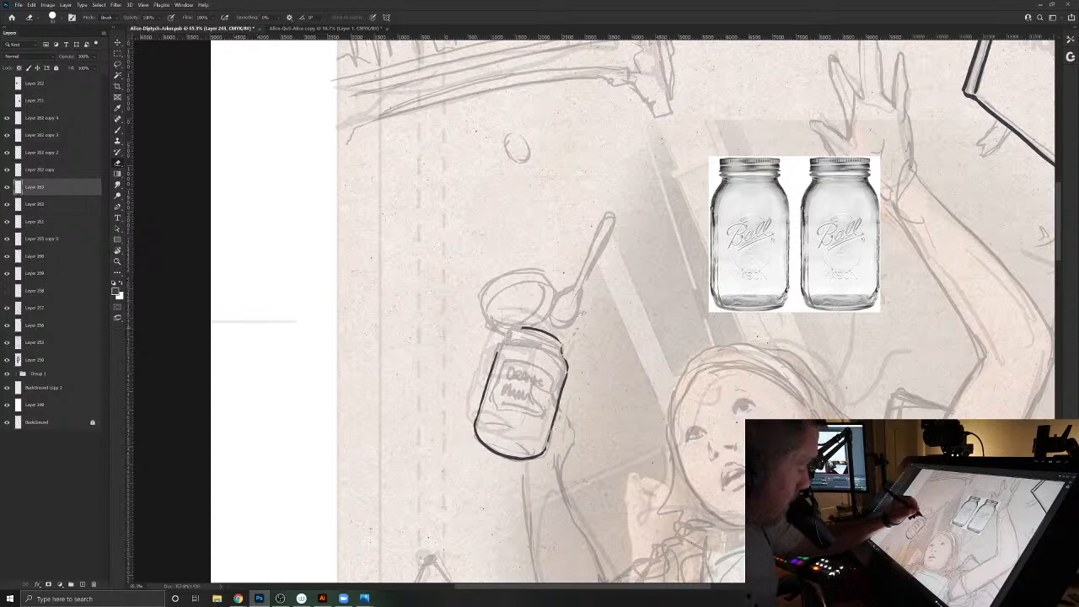
key("b")
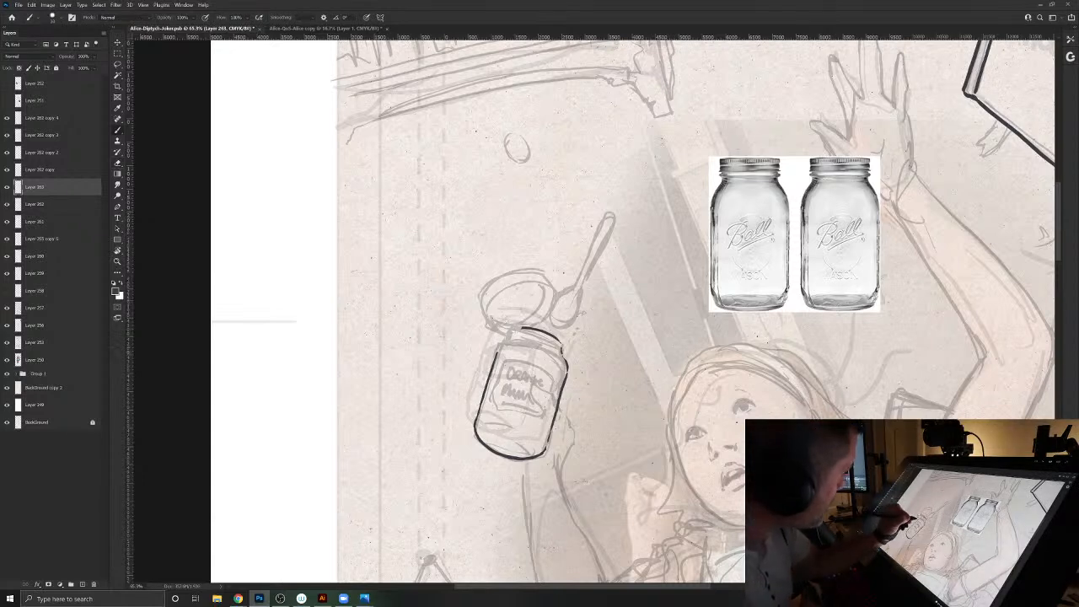
left_click_drag(513, 337, 500, 344)
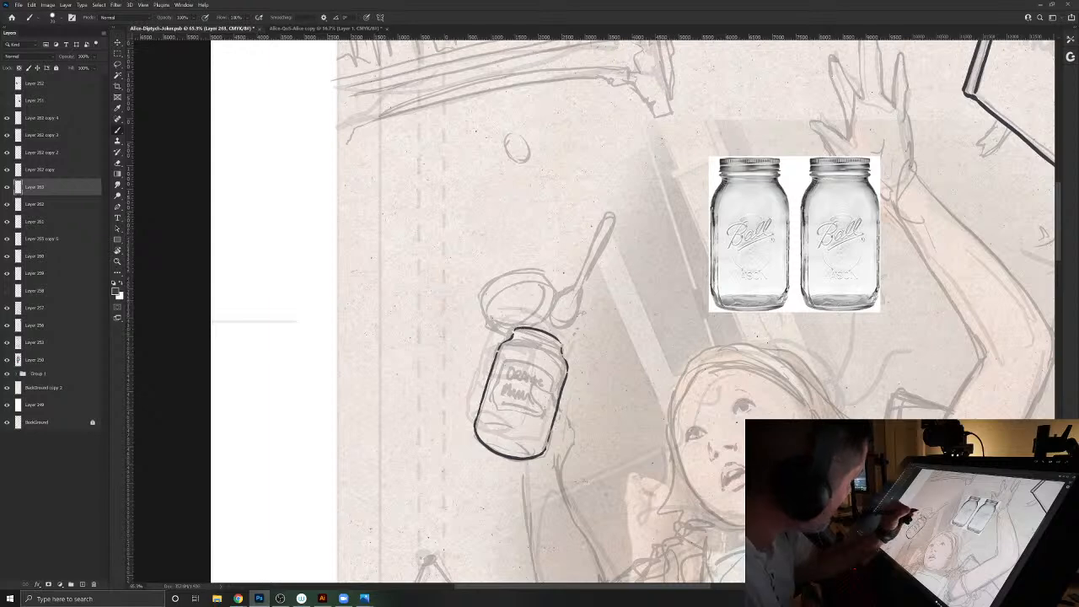
- Ink the jar's rim lines, thicken its outline and draw the base ellipse, touching up its left end
mouse_move(547, 341)
left_mouse_down()
mouse_move(558, 346)
mouse_move(546, 342)
left_mouse_up()
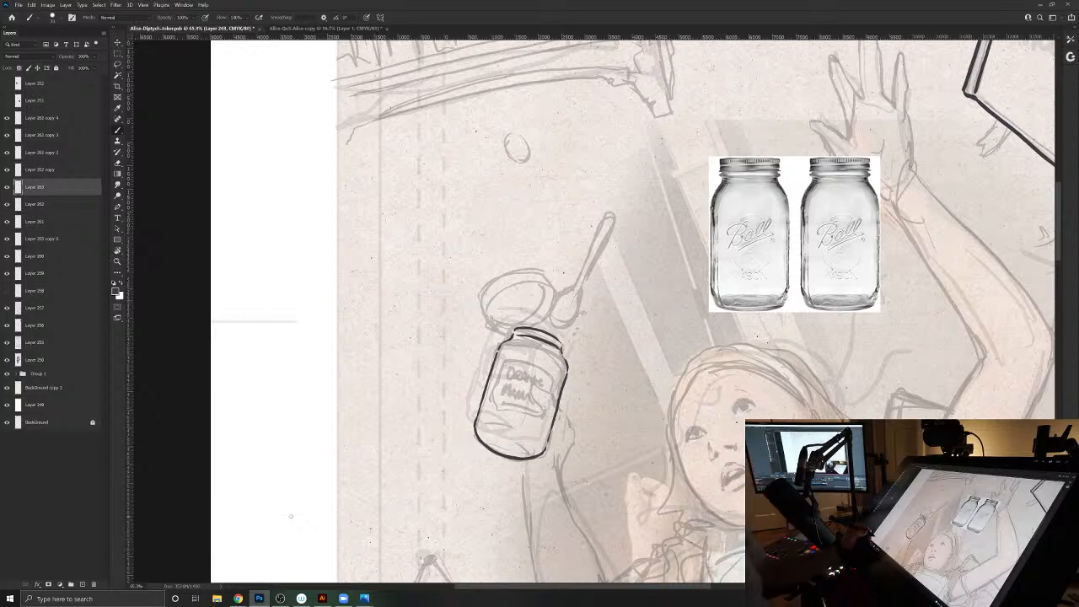
key("alt+Tab")
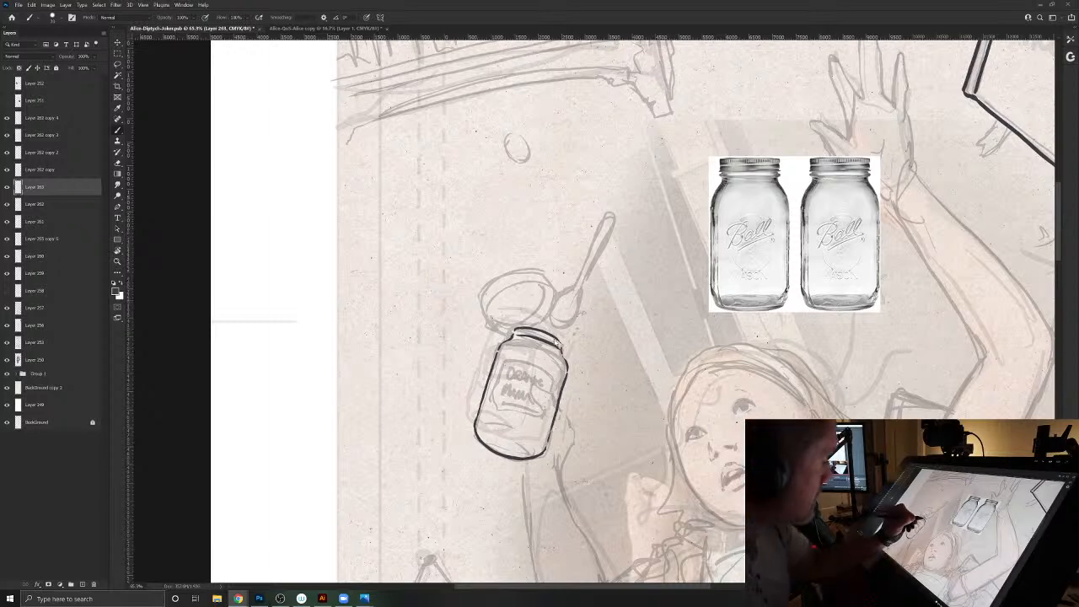
left_click(540, 332)
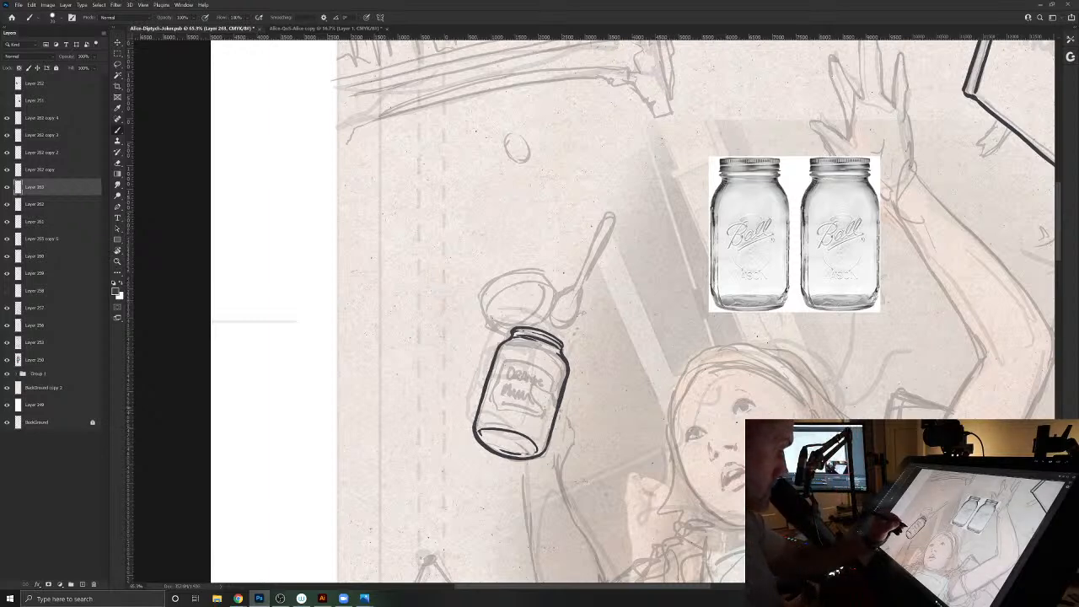
key("e")
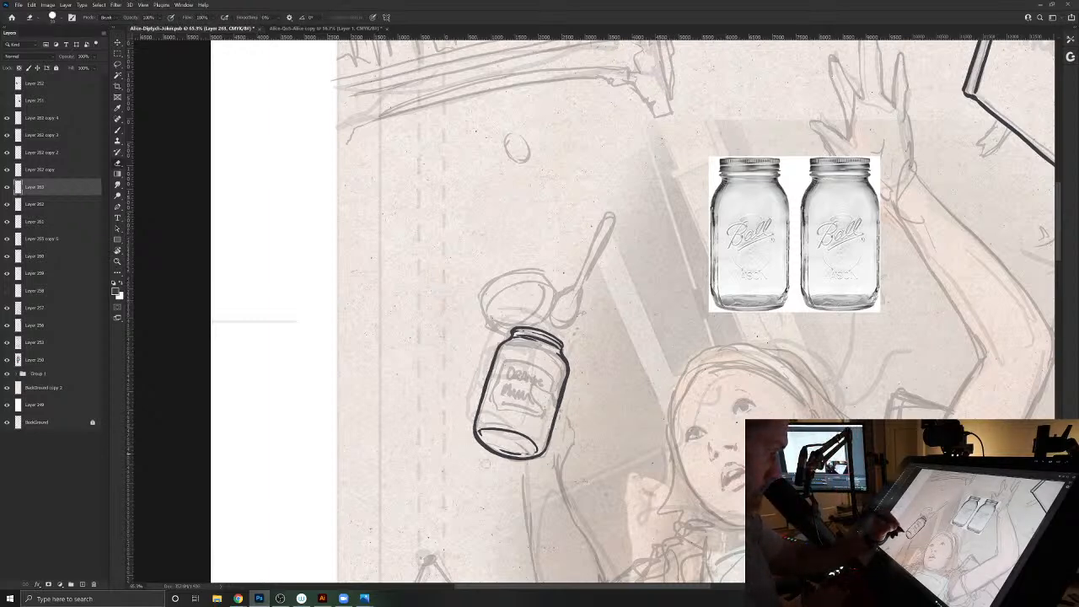
mouse_move(480, 436)
left_mouse_down()
mouse_move(520, 434)
mouse_move(479, 434)
left_mouse_up()
key("b")
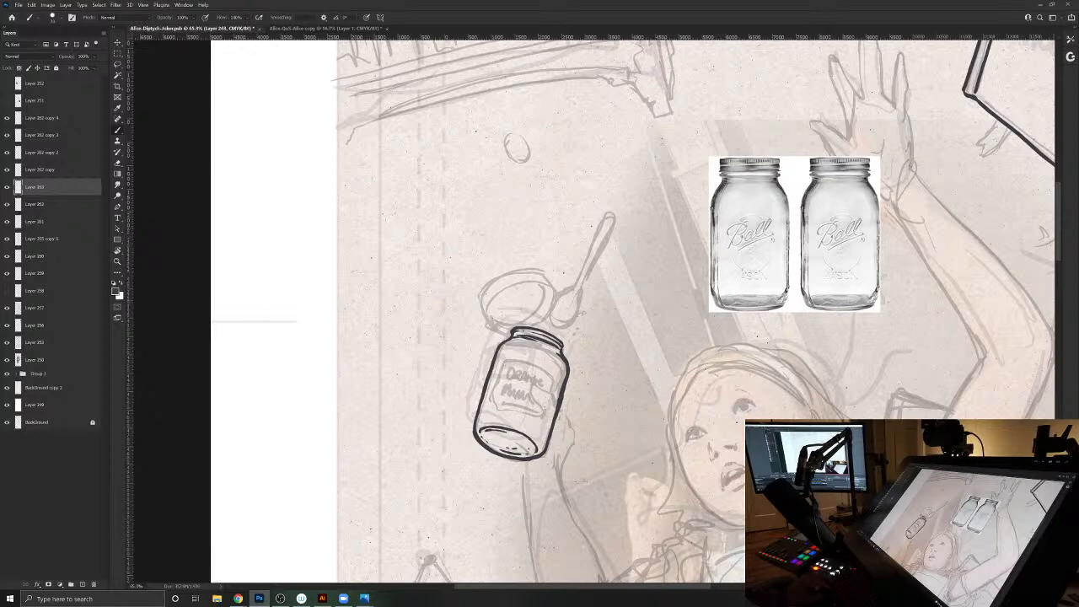
- Make an elliptical selection above the jar, stroke it centred on a new layer with the dark ink color and deselect
left_click(119, 56)
left_click(147, 61)
left_click_drag(463, 237, 546, 281)
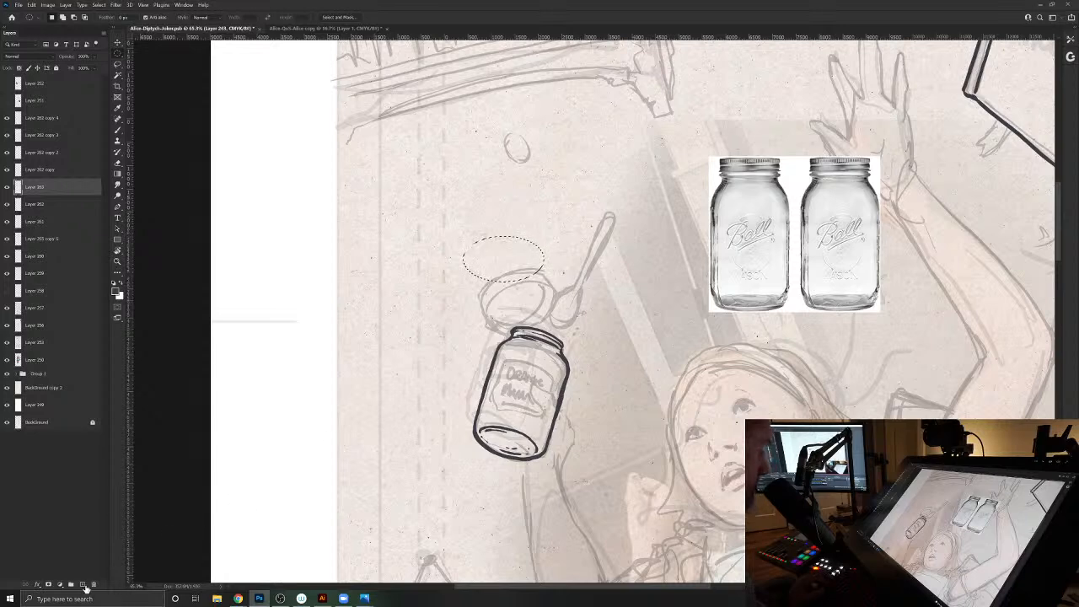
left_click(82, 584)
left_click(31, 5)
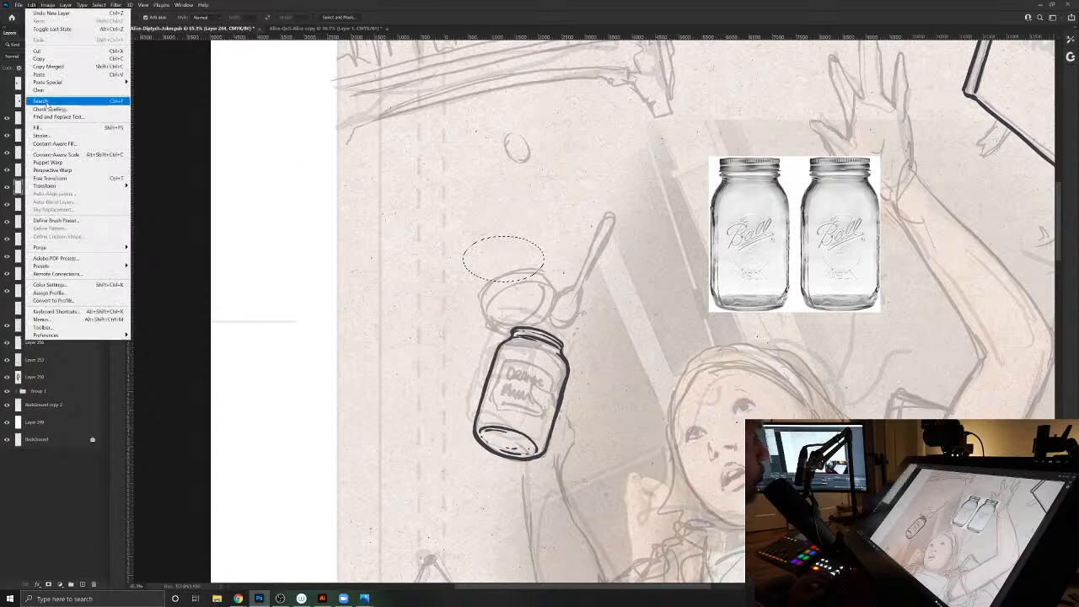
left_click(42, 134)
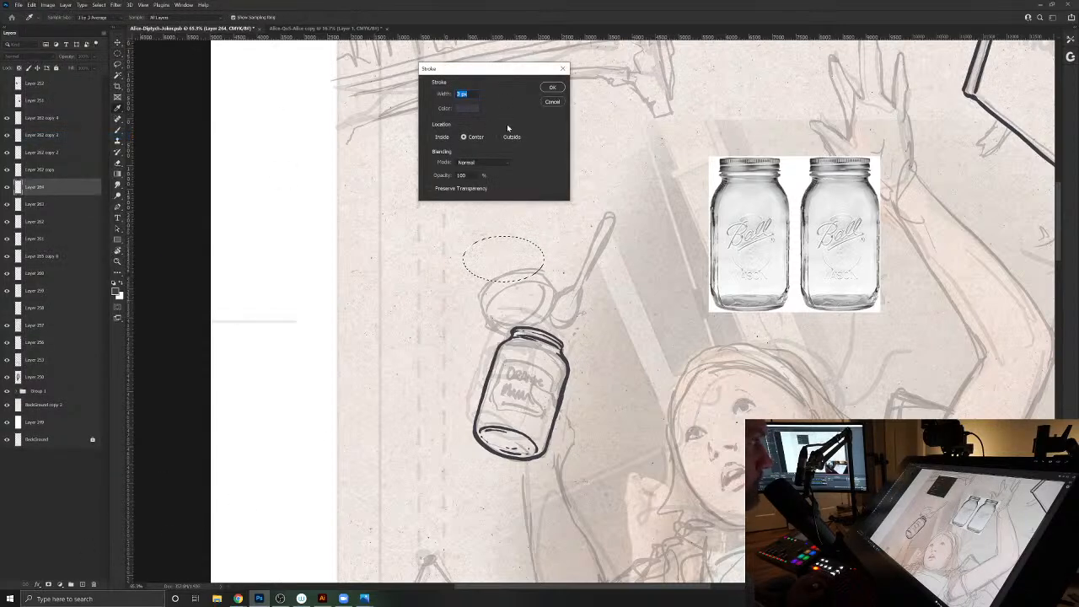
left_click(552, 88)
key("ctrl+d")
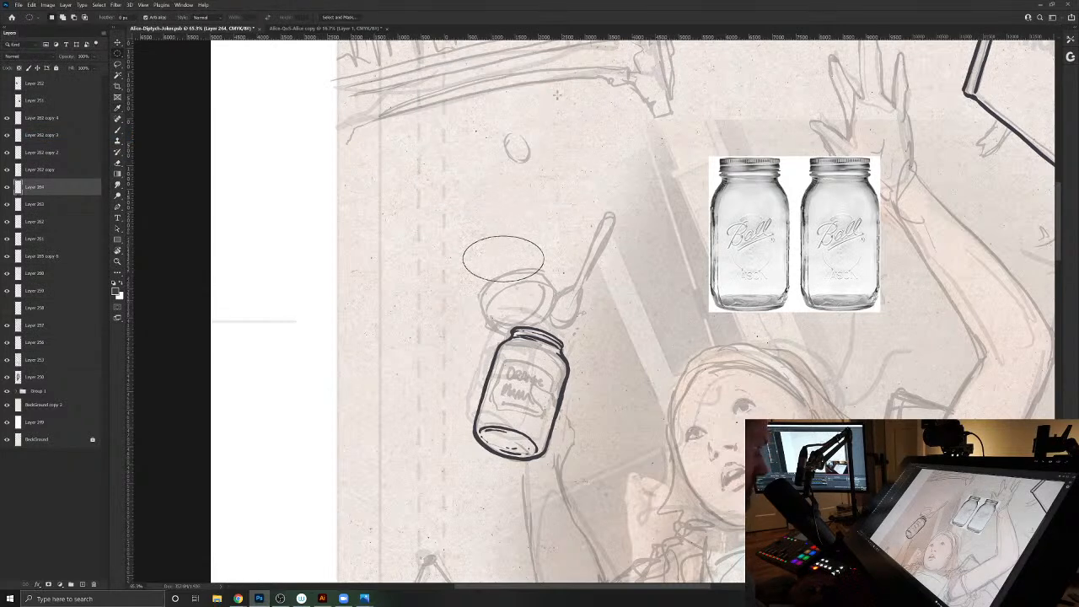
- Rotate the ellipse counterclockwise and move it onto the sketched jar lid, applying the transform
key("ctrl+t")
left_click_drag(598, 234, 600, 268)
left_click_drag(515, 284, 547, 273)
mouse_move(526, 315)
left_mouse_down()
mouse_move(504, 269)
mouse_move(529, 316)
left_mouse_up()
key("Return")
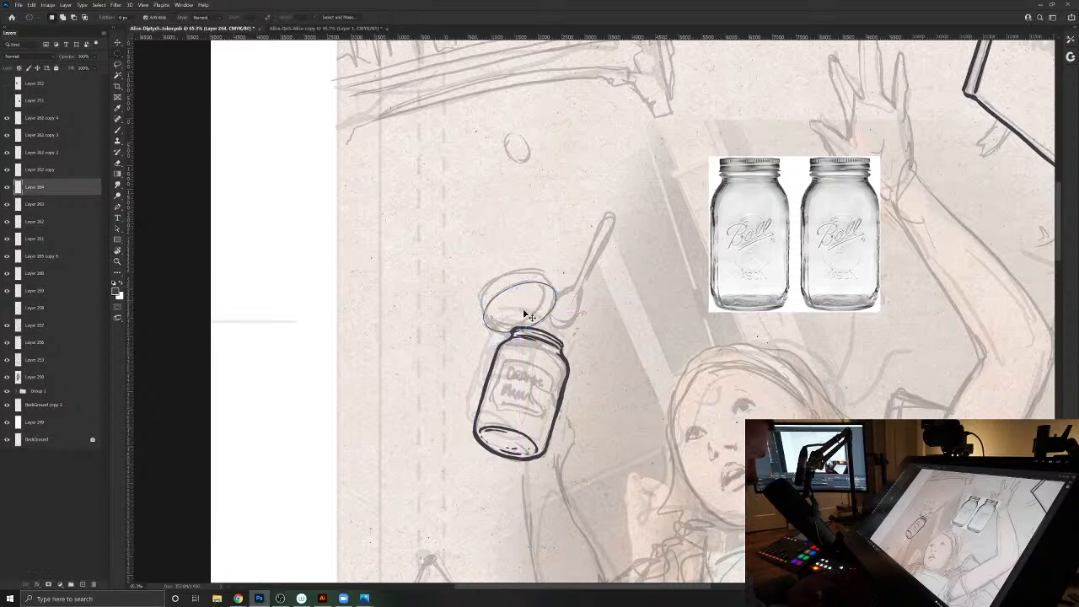
- Duplicate the lid ellipse and offset the copy upward and slightly left to form the lid's second edge, applying the transform
key("ctrl+j")
key("ctrl+t")
left_click_drag(527, 309, 527, 294)
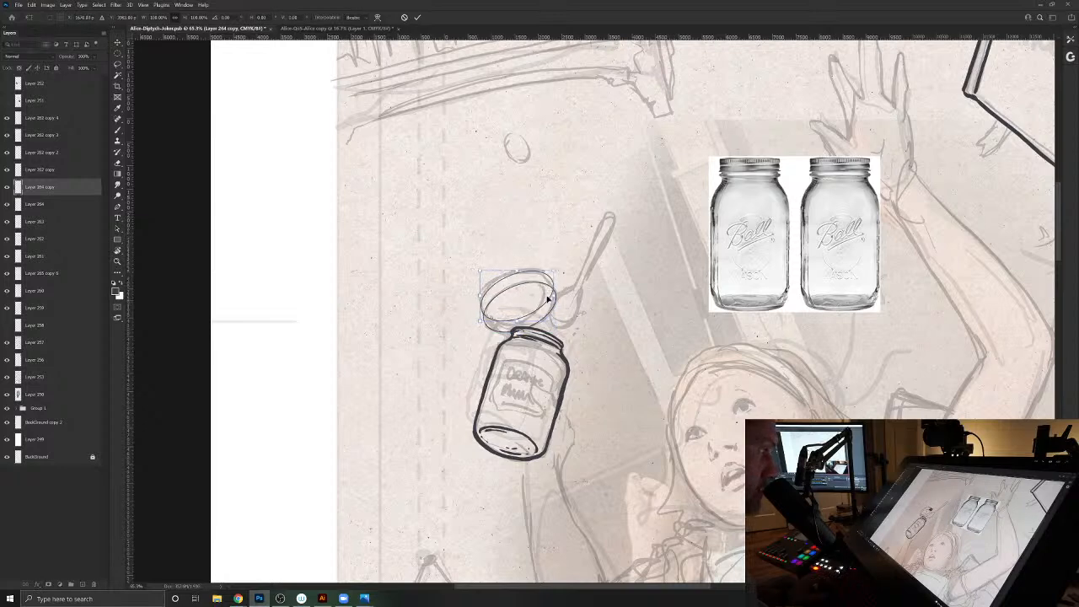
key("Left")
key("Left")
key("Left")
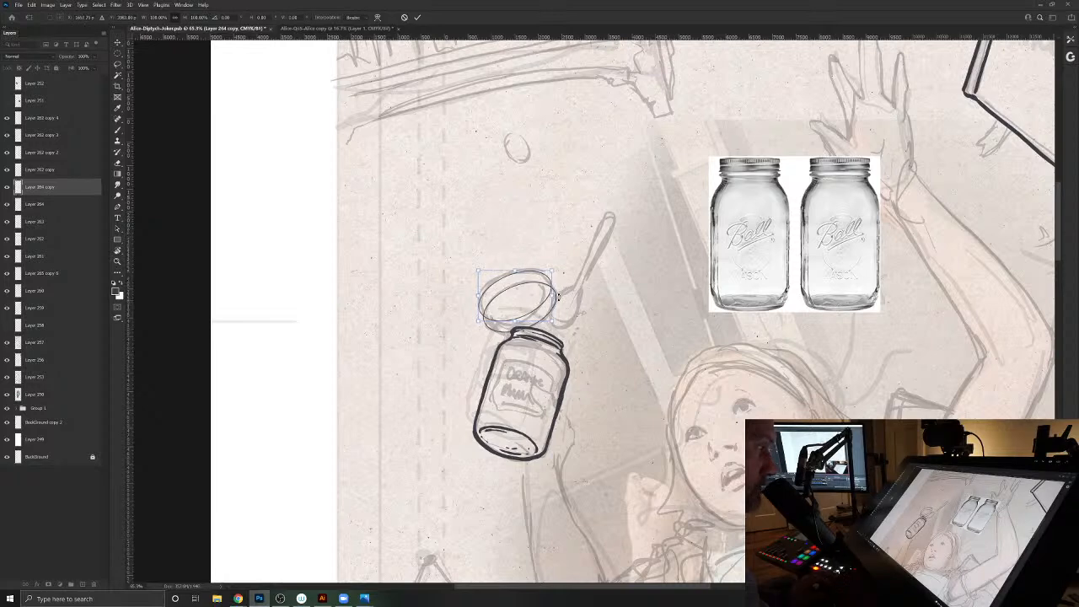
key("Return")
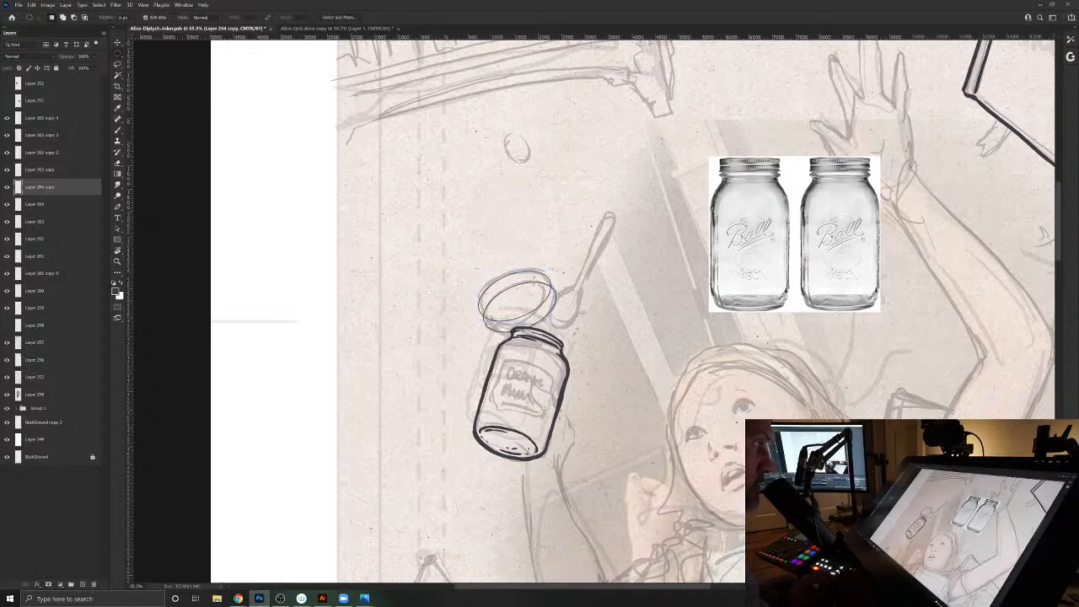
- Merge the two lid ellipses, lower the merged layer's opacity to about 50% and scale them down slightly above the jar
left_click(52, 205, "shift")
key("ctrl+e")
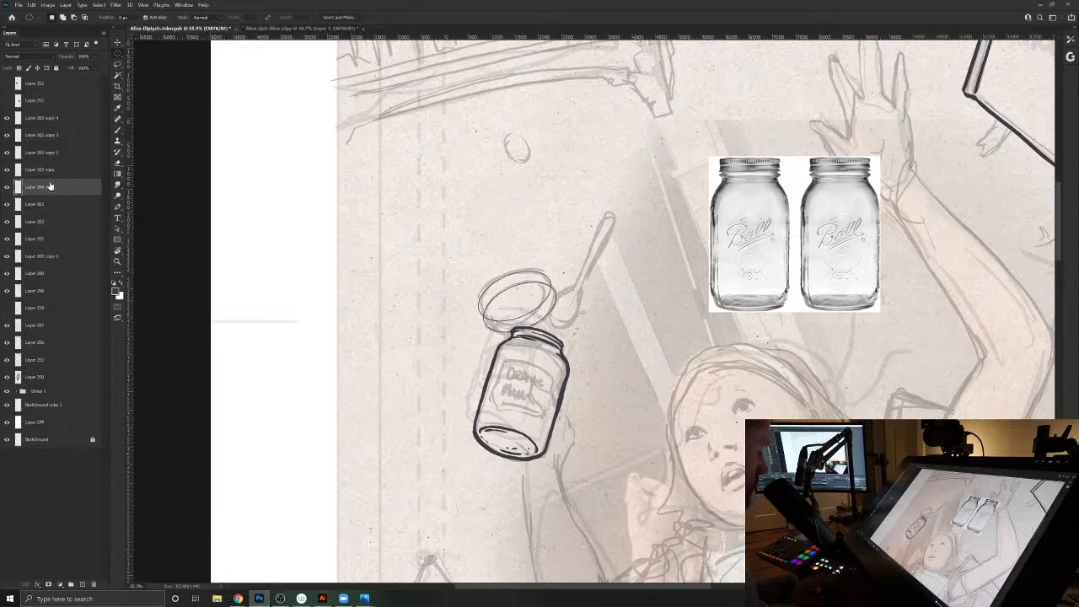
left_click_drag(69, 57, 52, 62)
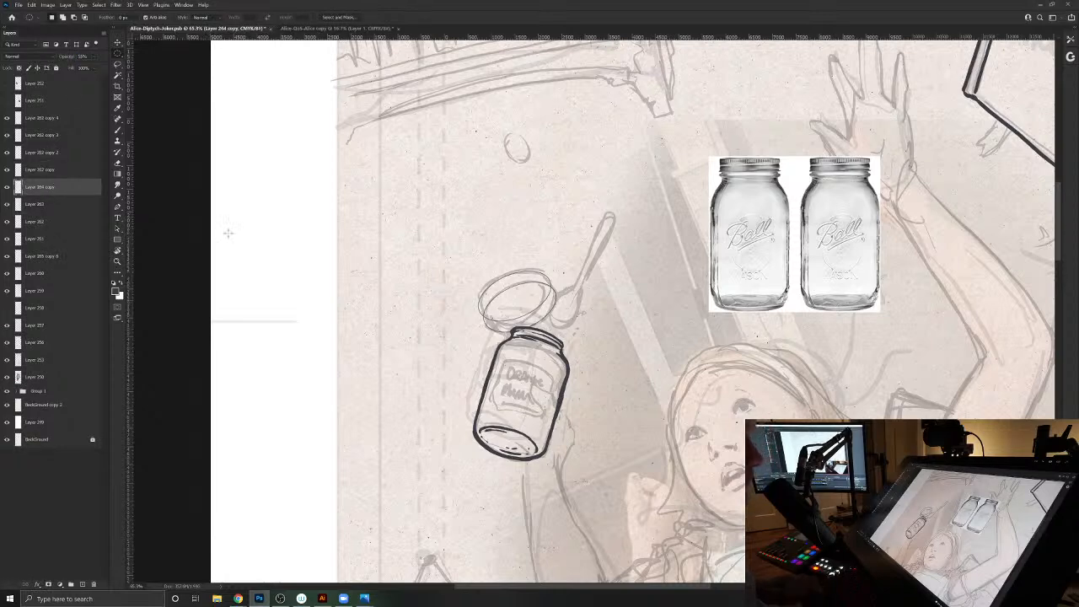
left_click(530, 312)
key("ctrl+t")
mouse_move(619, 232)
left_mouse_down()
mouse_move(609, 226)
mouse_move(602, 242)
left_mouse_up()
key("Return")
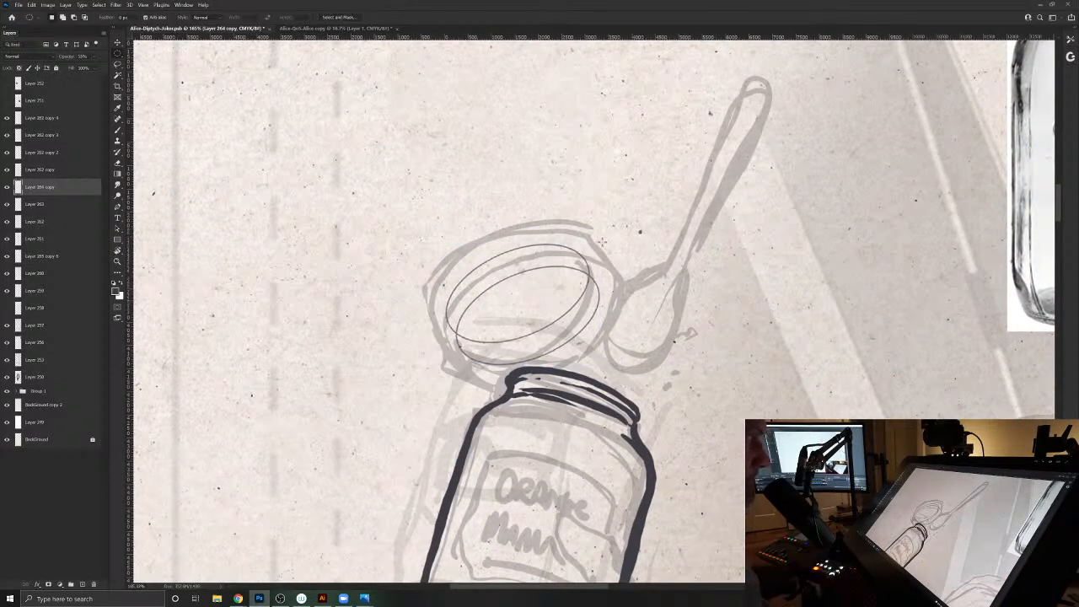
- Add a new layer and ink the lid's outer and inner outlines over the guide ellipses, with hatching inside the upper rim
left_click(82, 584)
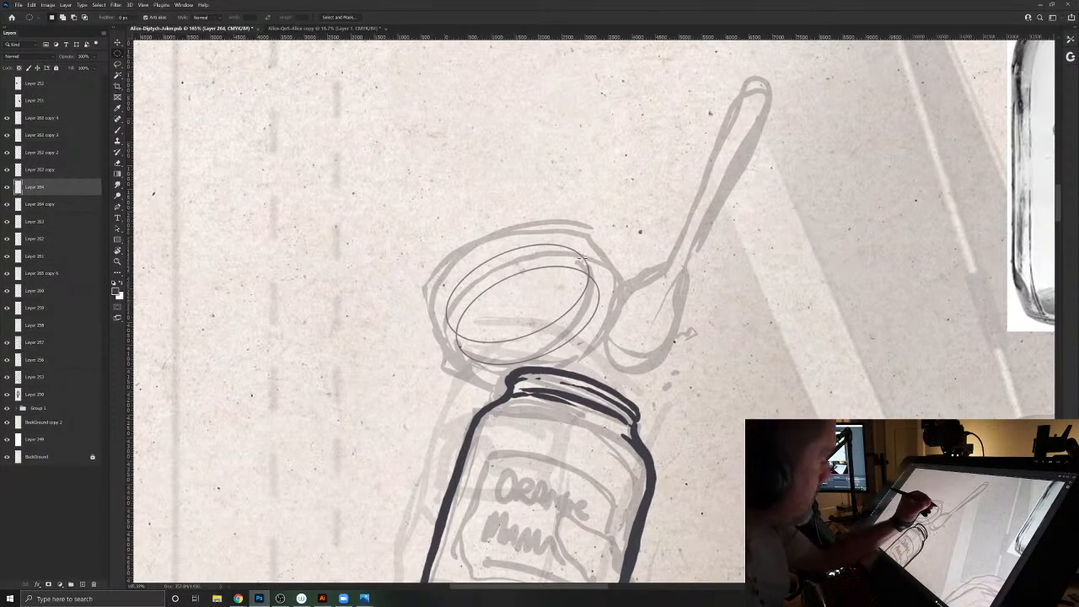
key("b")
mouse_move(583, 258)
left_mouse_down()
mouse_move(600, 295)
mouse_move(580, 334)
mouse_move(531, 361)
mouse_move(488, 366)
left_mouse_up()
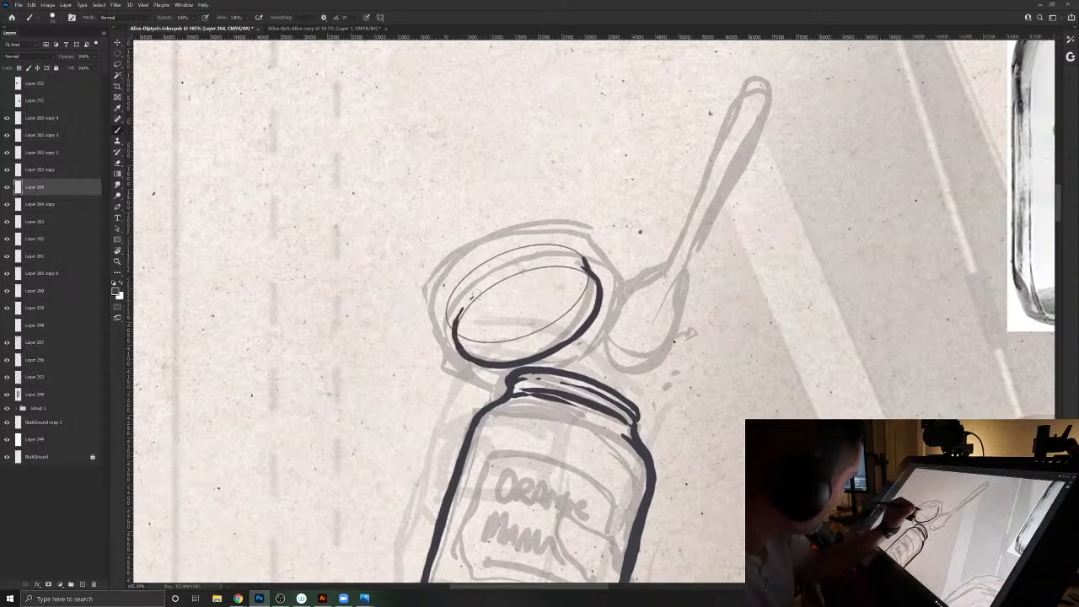
mouse_move(527, 270)
left_mouse_down()
mouse_move(581, 269)
mouse_move(601, 297)
mouse_move(588, 262)
mouse_move(538, 245)
mouse_move(486, 261)
mouse_move(445, 314)
left_mouse_up()
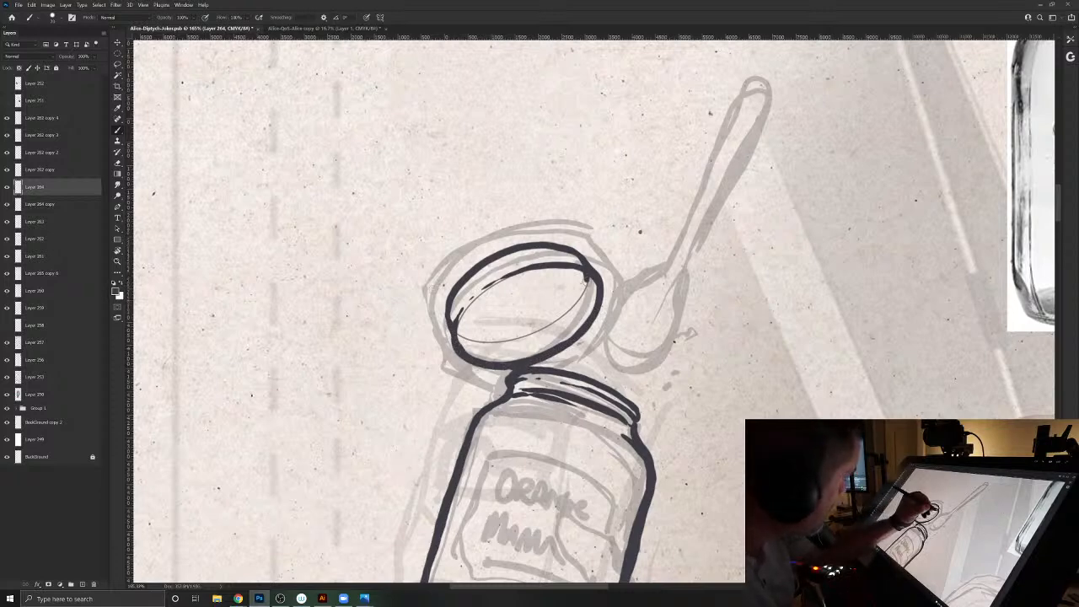
mouse_move(579, 300)
left_mouse_down()
mouse_move(518, 339)
mouse_move(464, 337)
left_mouse_up()
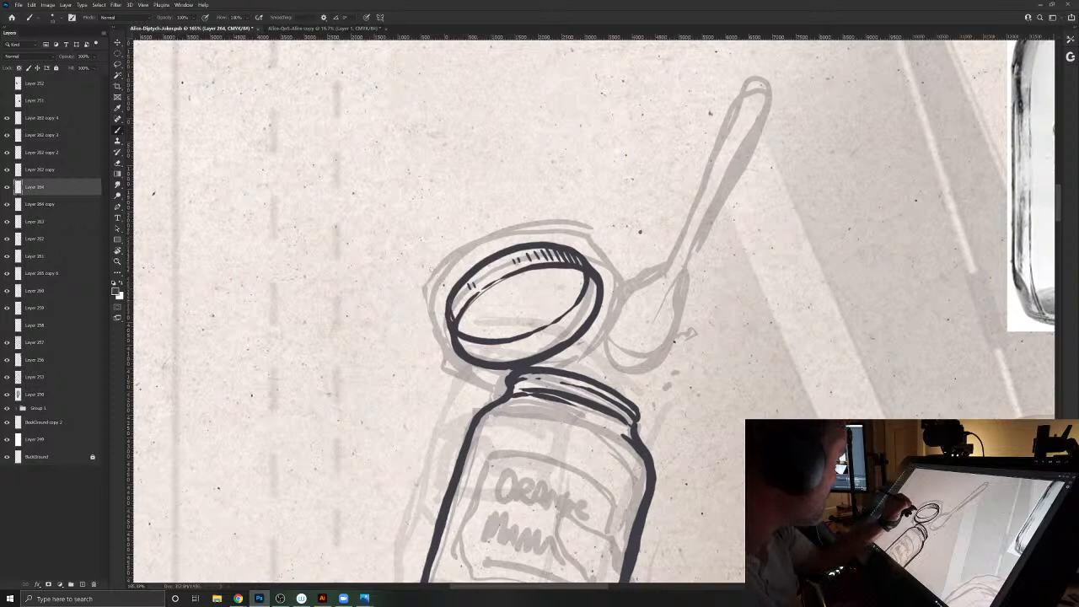
- Hatch the left inside of the lid's rim, add shading lines along its lower band and thicken the outer outline
left_click_drag(454, 310, 461, 292)
left_click_drag(461, 304, 465, 289)
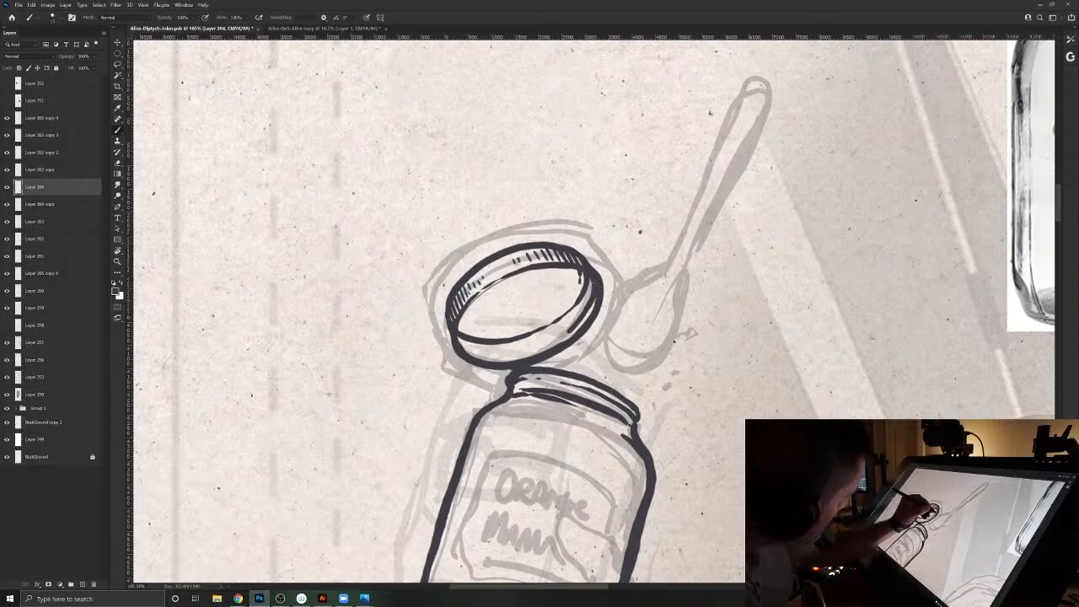
left_click_drag(511, 358, 482, 357)
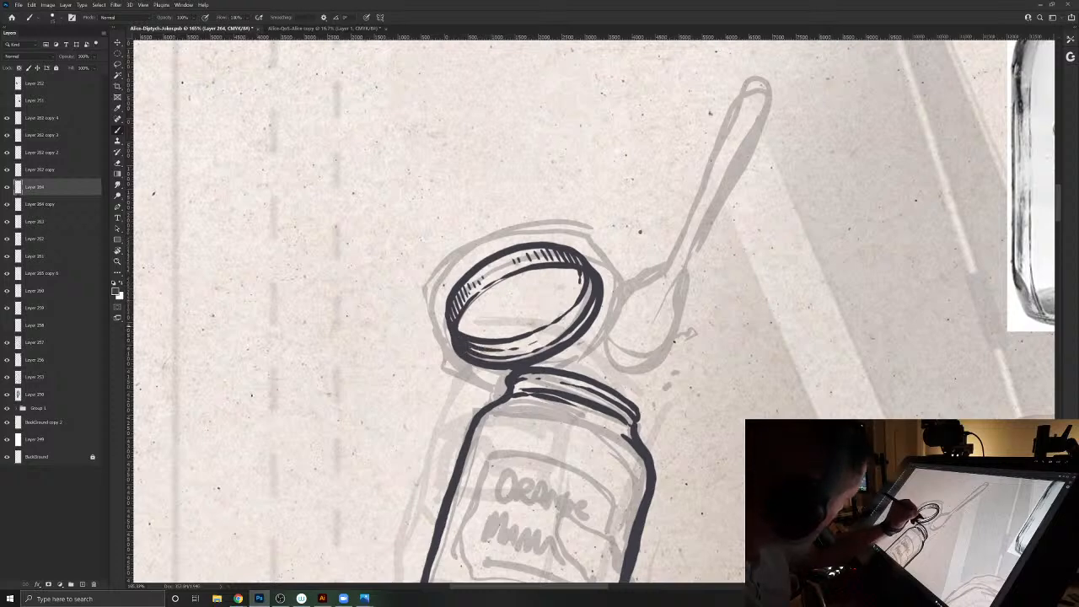
left_click_drag(563, 301, 554, 313)
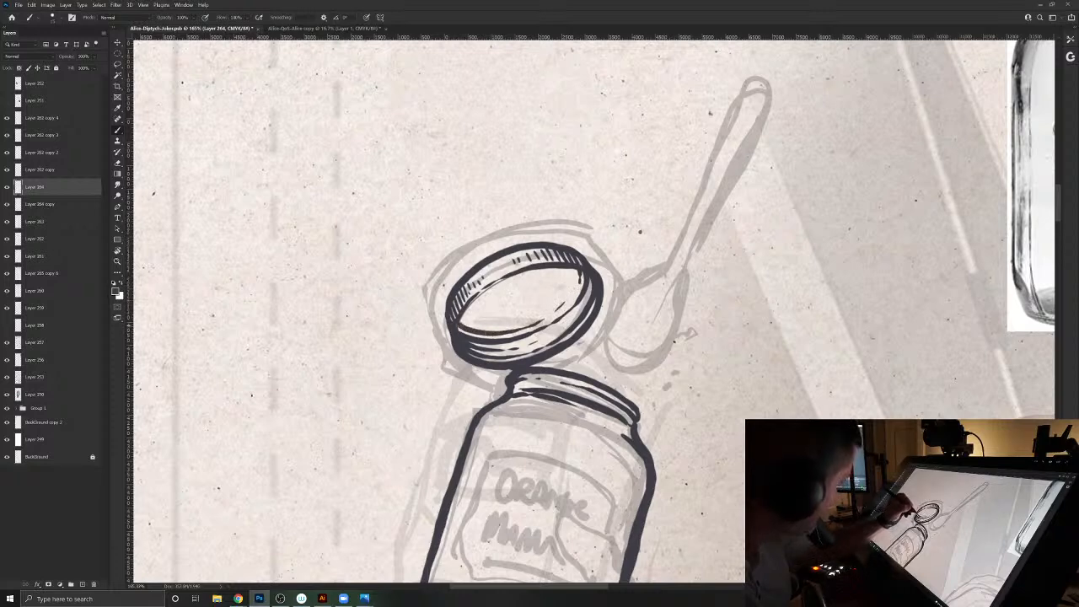
left_click_drag(449, 324, 454, 345)
mouse_move(469, 267)
left_mouse_down()
mouse_move(553, 241)
mouse_move(578, 252)
mouse_move(600, 292)
mouse_move(603, 284)
mouse_move(590, 331)
left_mouse_up()
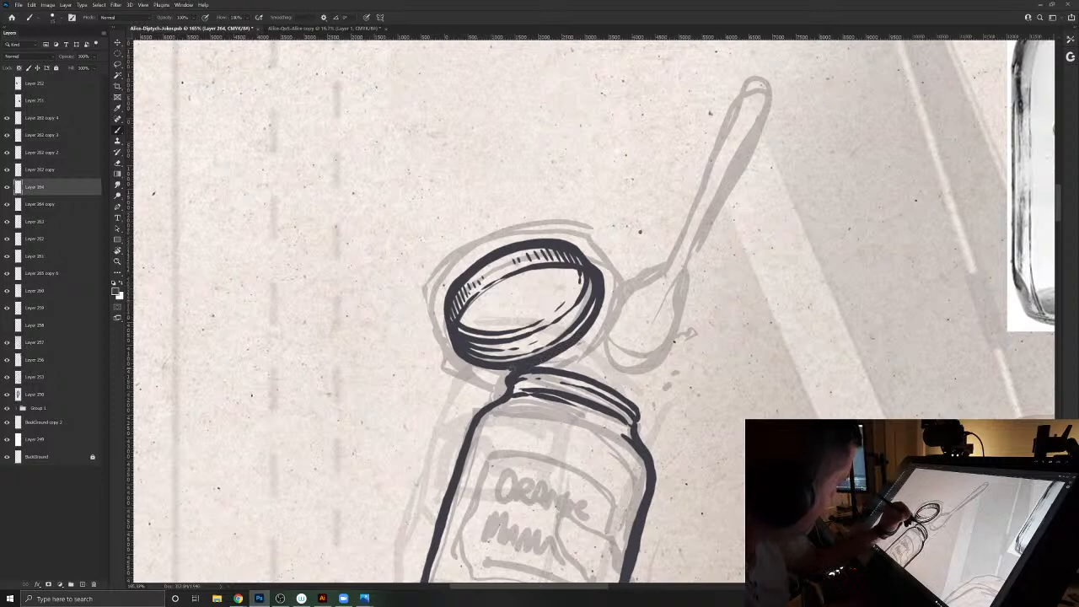
left_click_drag(485, 375, 453, 352)
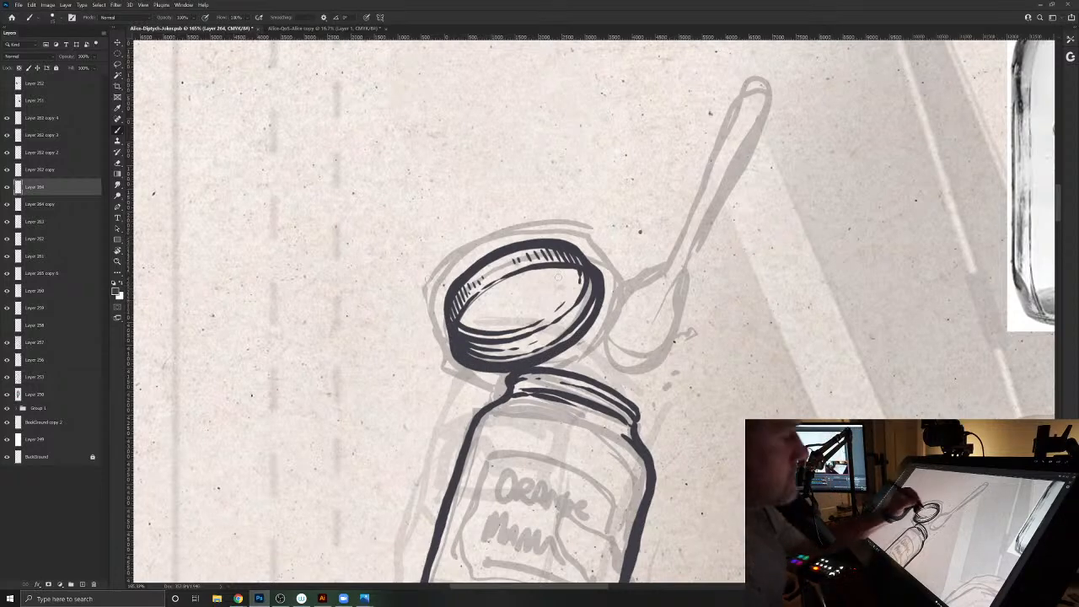
left_click_drag(501, 278, 460, 321)
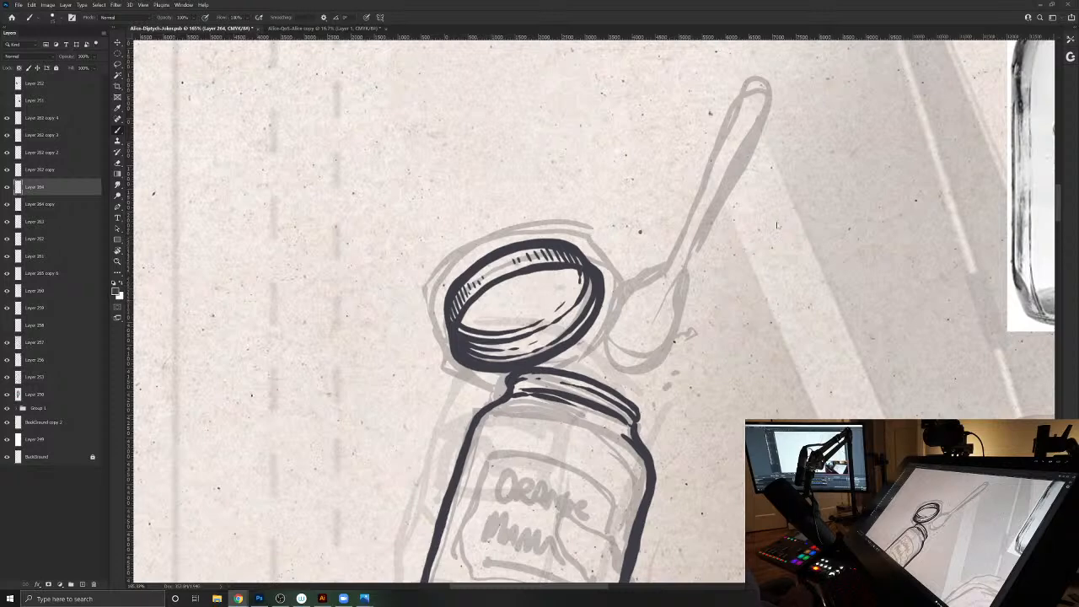
- Paste the copied spoon reference photo as a new layer and set its blending mode to Multiply
key("ctrl+v")
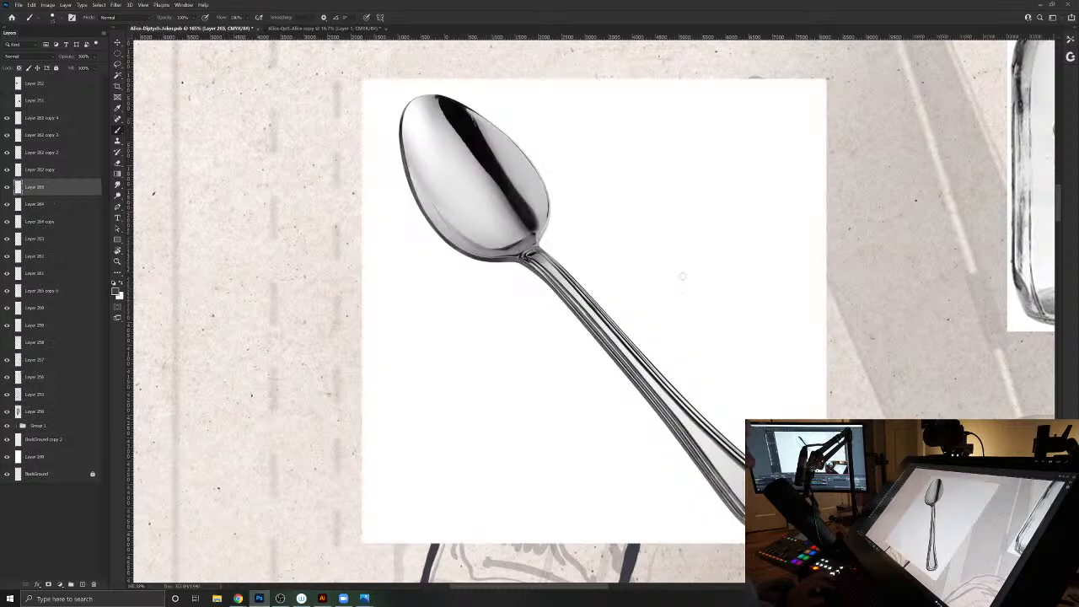
left_click(13, 56)
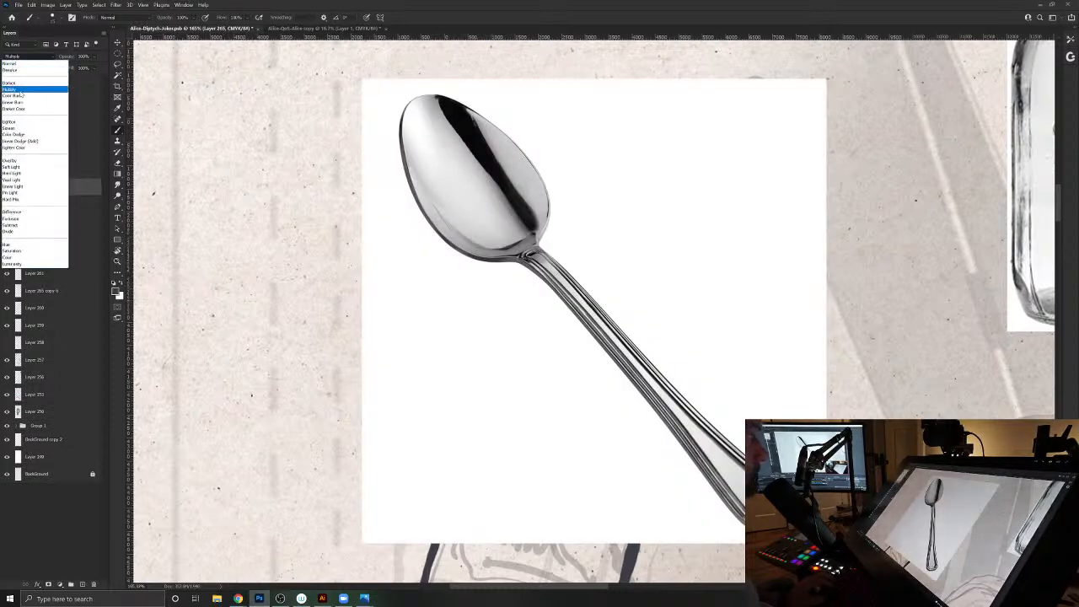
left_click(25, 88)
- Scale down and rotate the spoon photo so its bowl sits over the sketched spoon bowl beside the lid, handle pointing up and right
key("ctrl+t")
left_click_drag(845, 428, 713, 60)
left_click_drag(820, 75, 682, 222)
left_click_drag(514, 438, 733, 283)
left_click_drag(647, 449, 742, 399)
left_click_drag(894, 64, 856, 124)
key("Return")
key("ctrl+0")
left_click_drag(840, 232, 864, 256)
key("ctrl+t")
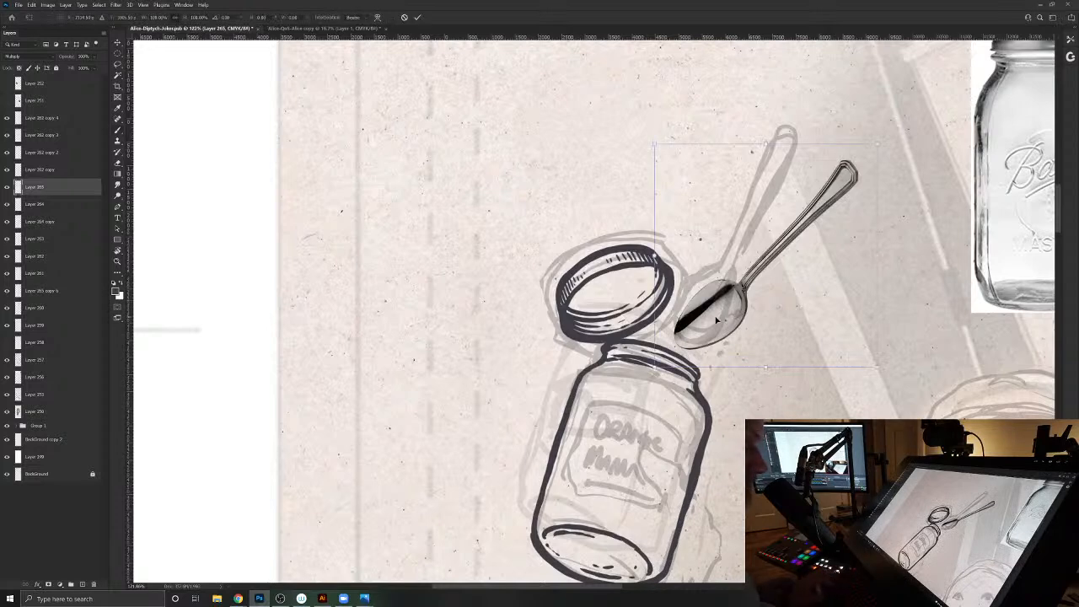
left_click_drag(716, 317, 719, 309)
key("Return")
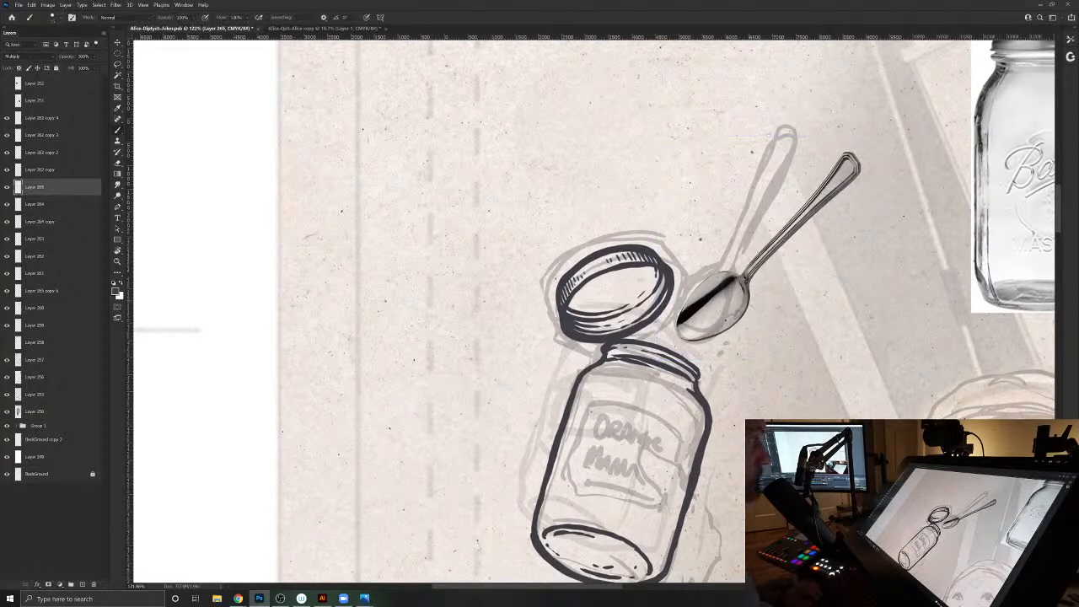
- Lower the spoon photo's opacity, add a new layer above it and ink a short stroke on the bowl's edge near the handle
left_click_drag(67, 57, 47, 60)
left_click(83, 584)
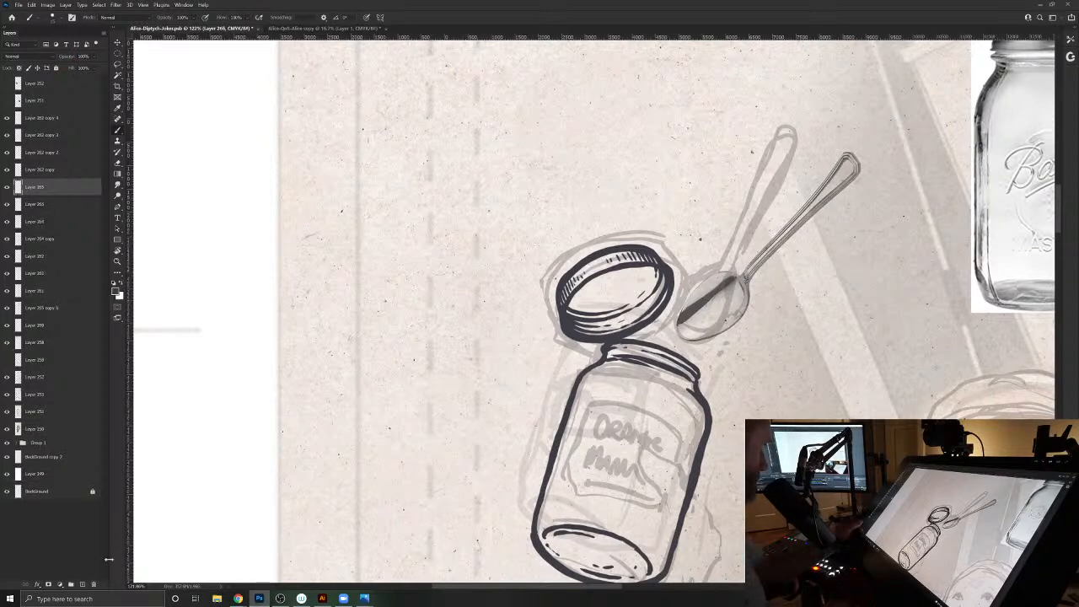
left_click(699, 316)
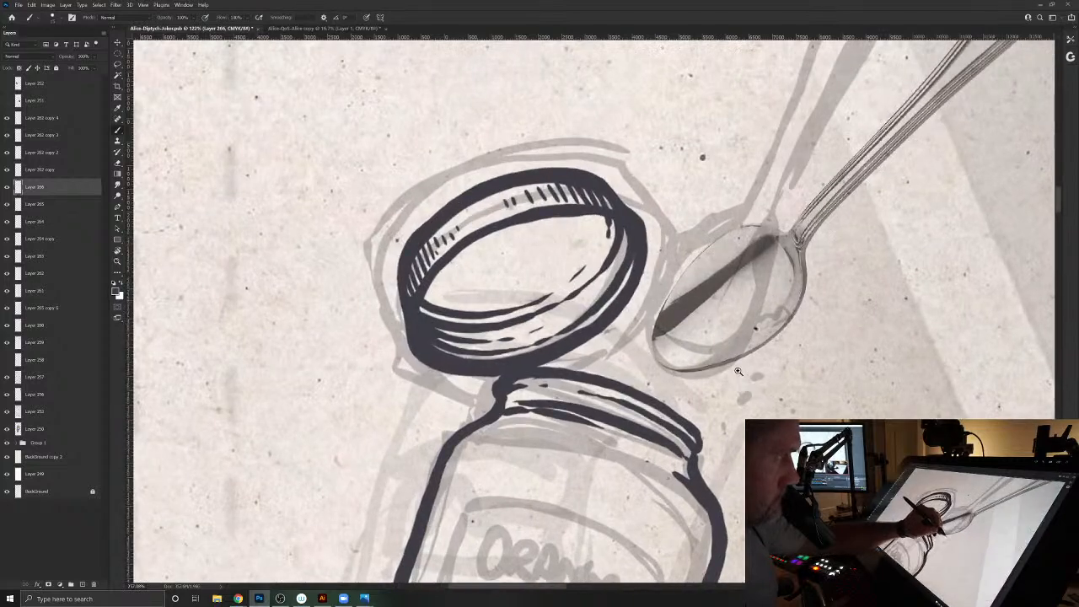
scroll(739, 371, "down", 5)
scroll(590, 312, "up", 6)
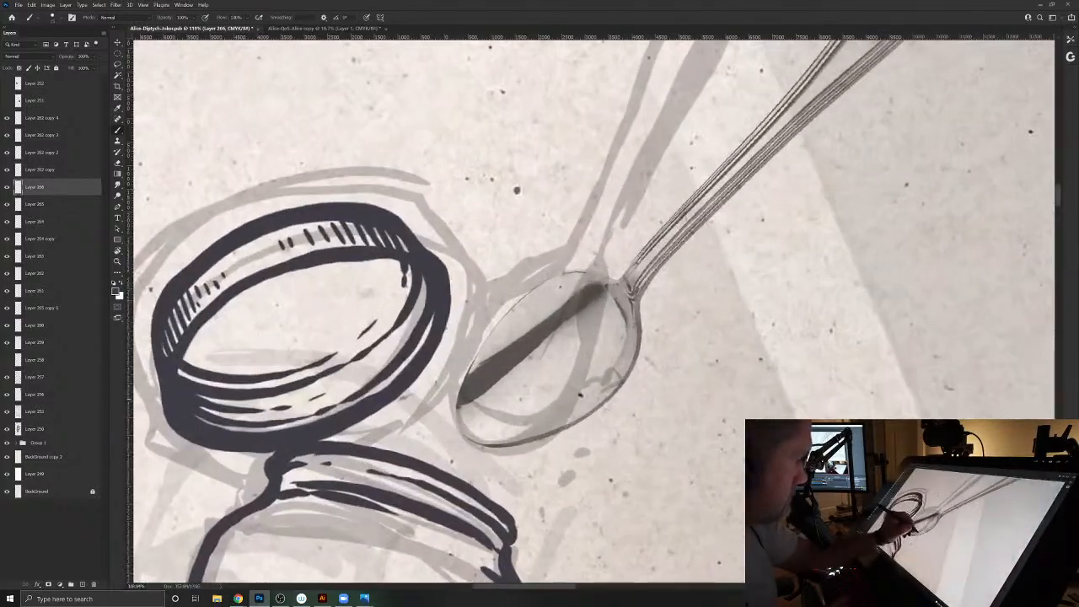
left_click_drag(637, 301, 640, 341)
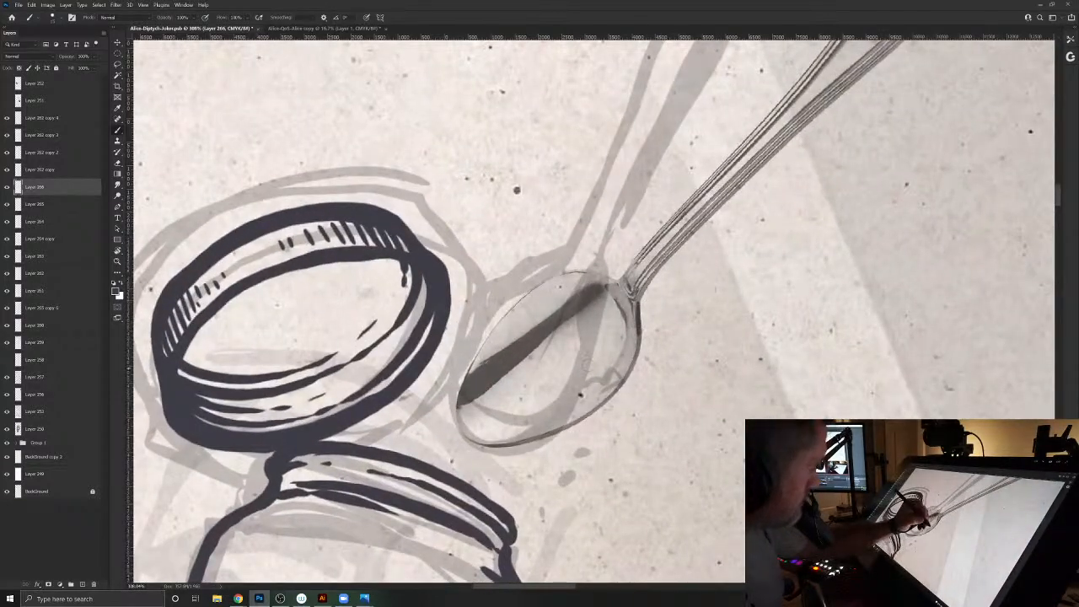
- Fade the spoon photo further, return to the ink layer and ink the bowl's outline with inner shading marks
left_click(45, 204)
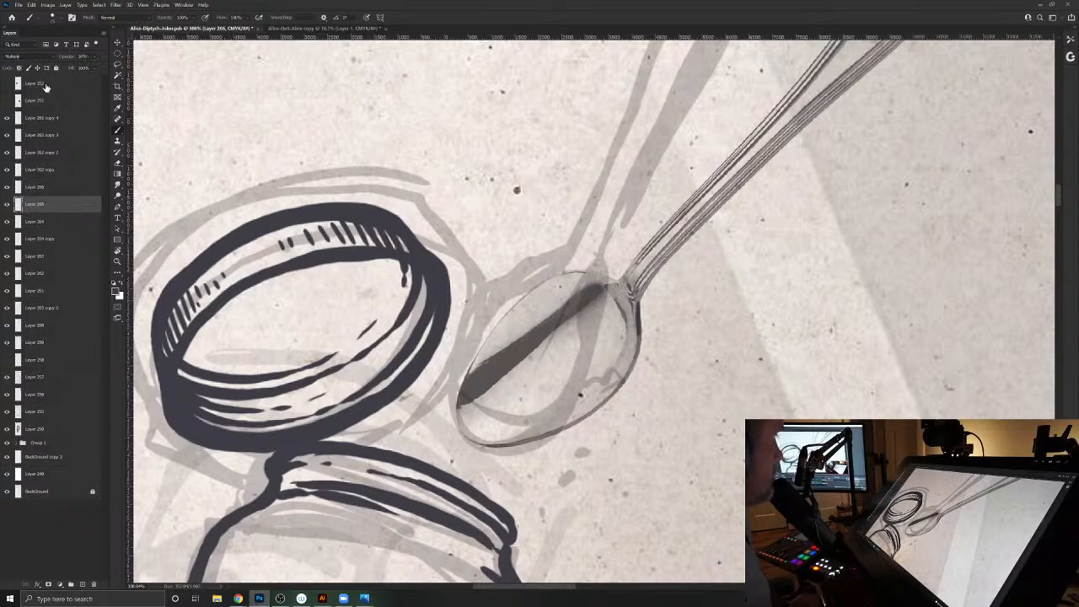
left_click_drag(70, 60, 63, 60)
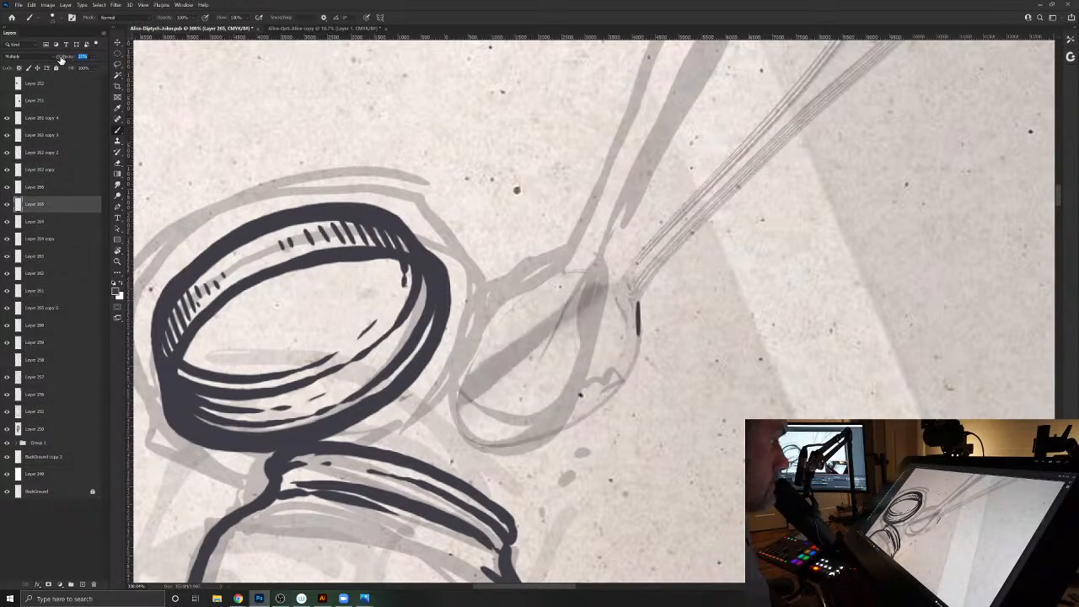
left_click(49, 187)
mouse_move(638, 300)
left_mouse_down()
mouse_move(628, 376)
mouse_move(590, 415)
mouse_move(516, 442)
mouse_move(469, 440)
mouse_move(456, 407)
mouse_move(462, 378)
mouse_move(474, 342)
mouse_move(509, 303)
mouse_move(550, 275)
mouse_move(587, 267)
mouse_move(614, 273)
mouse_move(629, 324)
left_mouse_up()
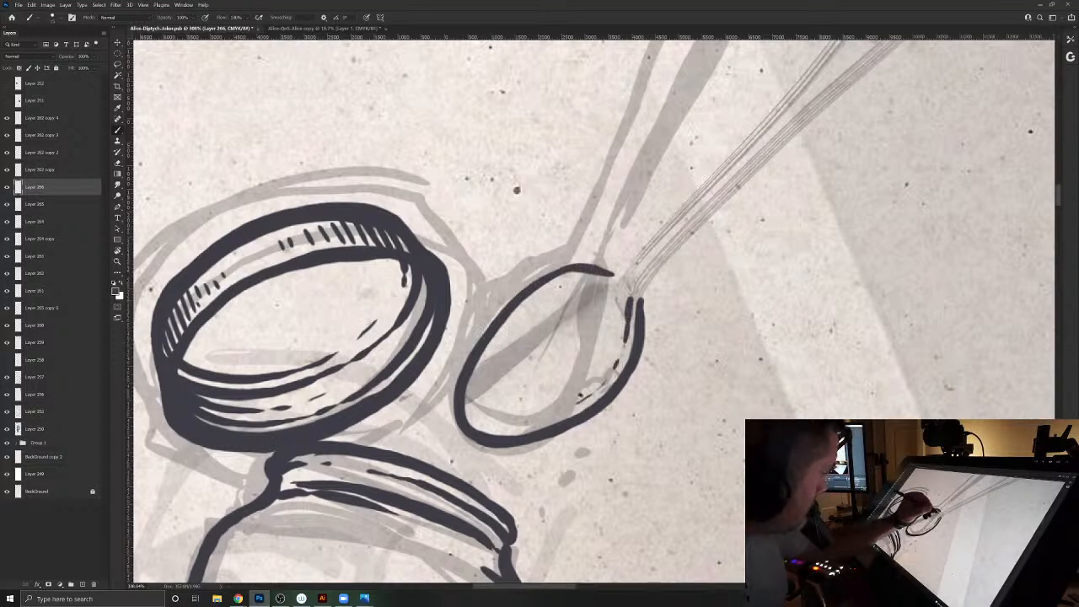
- Ink the lower edge of the spoon's handle and a scalloped ornamental tip with curled details at its end
left_click_drag(537, 317, 406, 484)
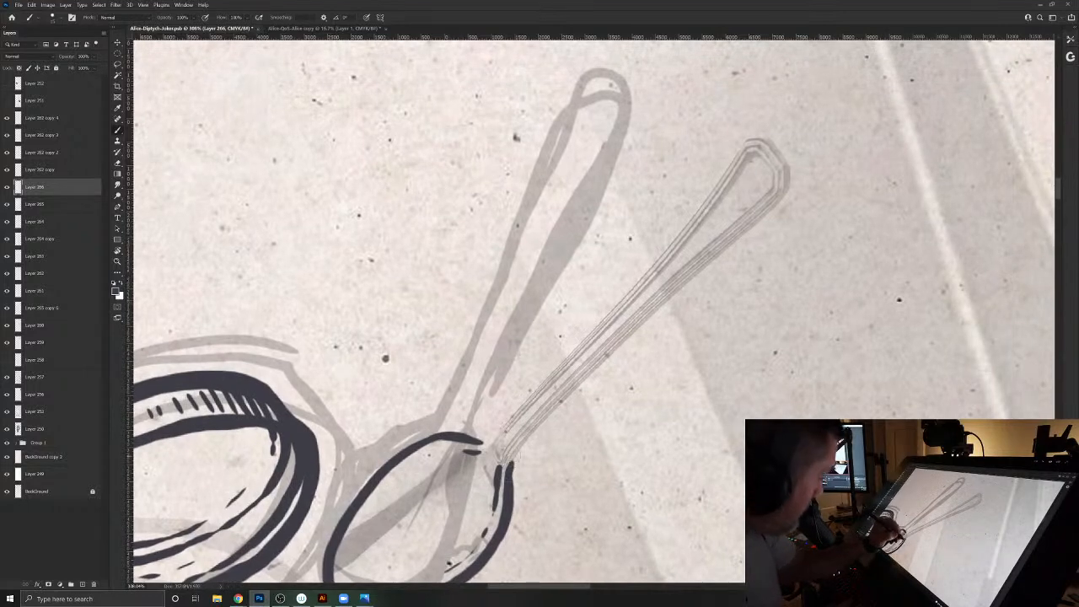
left_click_drag(509, 459, 619, 344)
mouse_move(785, 141)
left_mouse_down()
mouse_move(794, 185)
mouse_move(779, 204)
mouse_move(758, 133)
mouse_move(784, 137)
mouse_move(761, 185)
mouse_move(778, 181)
mouse_move(746, 169)
mouse_move(755, 149)
left_mouse_up()
left_click_drag(672, 229, 614, 282)
left_click_drag(700, 185, 675, 205)
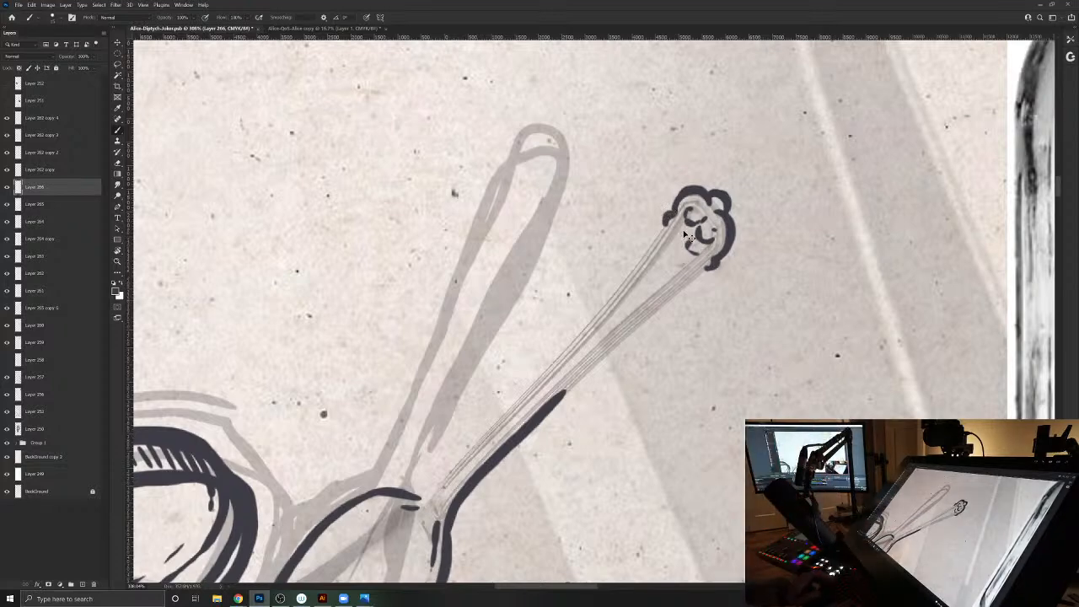
- Ink the tapering section below the ornamental tip, closing it with a small knobbed collar and adding inner flute lines
left_click_drag(698, 270, 660, 290)
mouse_move(656, 252)
left_mouse_down()
mouse_move(627, 312)
mouse_move(650, 320)
mouse_move(611, 290)
left_mouse_up()
left_click_drag(699, 271, 652, 312)
left_click_drag(659, 238, 621, 290)
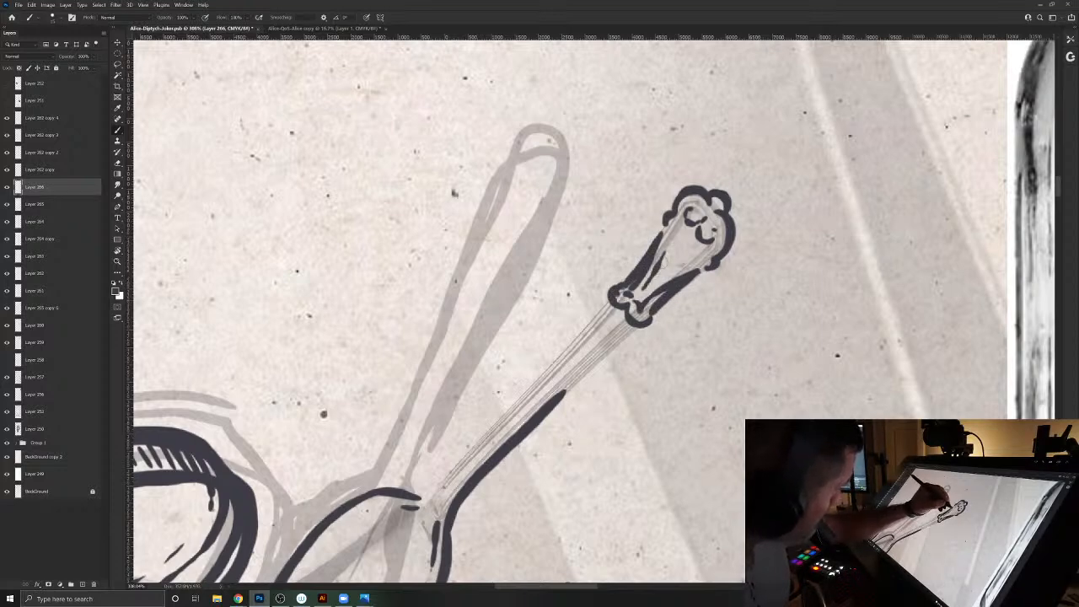
left_click_drag(646, 290, 684, 239)
- Ink both edges of the handle from the collar to the bowl, add shading marks and thicken the spoon's outline
left_click_drag(641, 327, 557, 393)
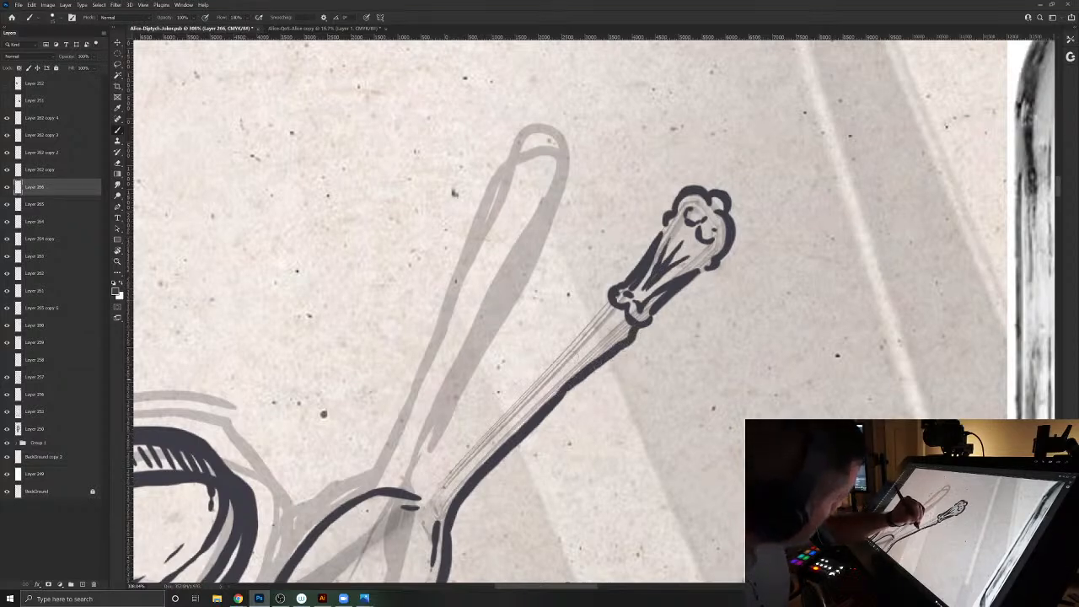
mouse_move(580, 312)
left_mouse_down()
mouse_move(676, 221)
mouse_move(712, 209)
mouse_move(715, 228)
mouse_move(687, 268)
mouse_move(556, 400)
mouse_move(570, 445)
left_mouse_up()
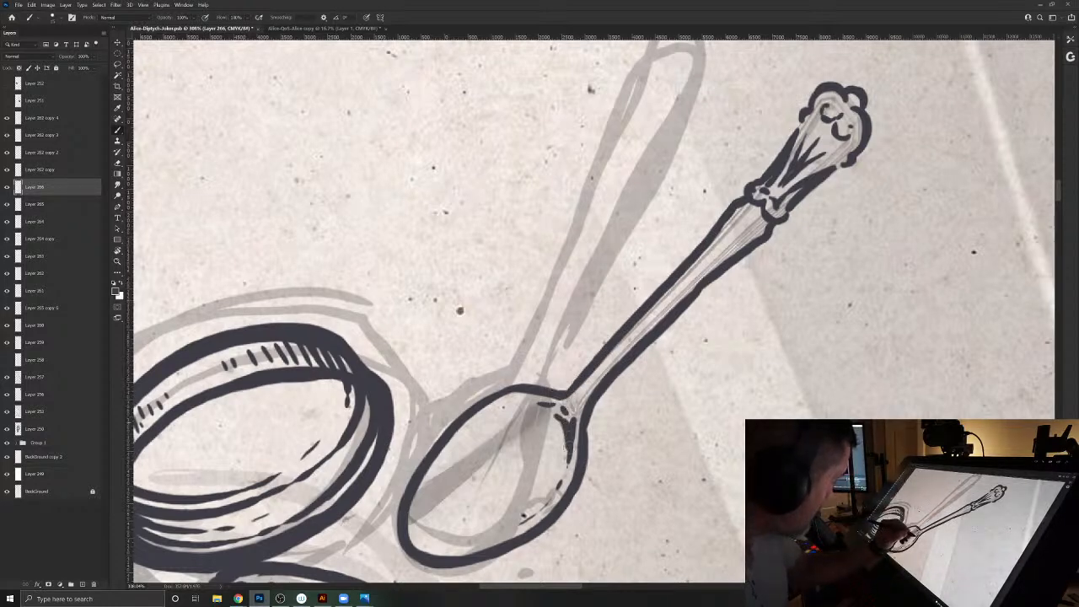
mouse_move(767, 218)
left_mouse_down()
mouse_move(732, 246)
mouse_move(746, 256)
mouse_move(715, 280)
left_mouse_up()
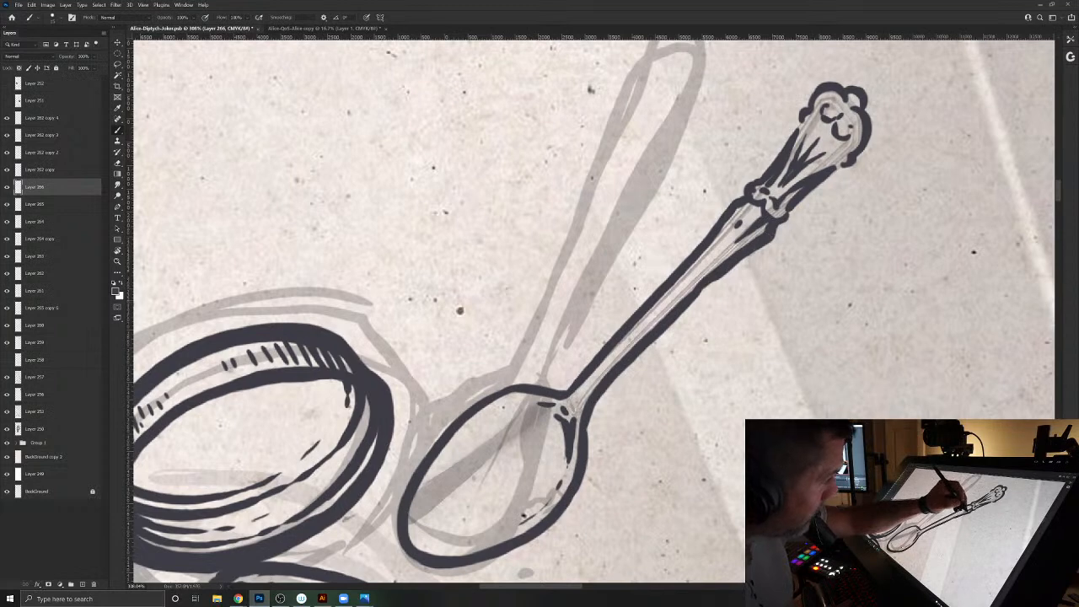
mouse_move(716, 282)
left_mouse_down()
mouse_move(612, 386)
mouse_move(558, 523)
left_mouse_up()
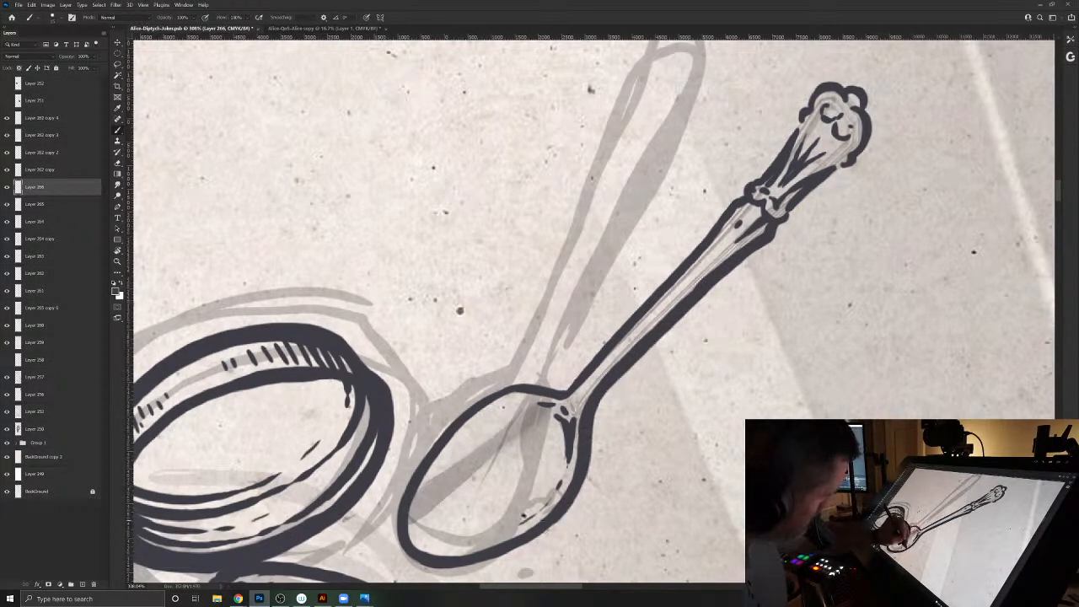
mouse_move(731, 192)
left_mouse_down()
mouse_move(556, 391)
mouse_move(502, 393)
mouse_move(456, 416)
mouse_move(413, 472)
mouse_move(531, 385)
left_mouse_up()
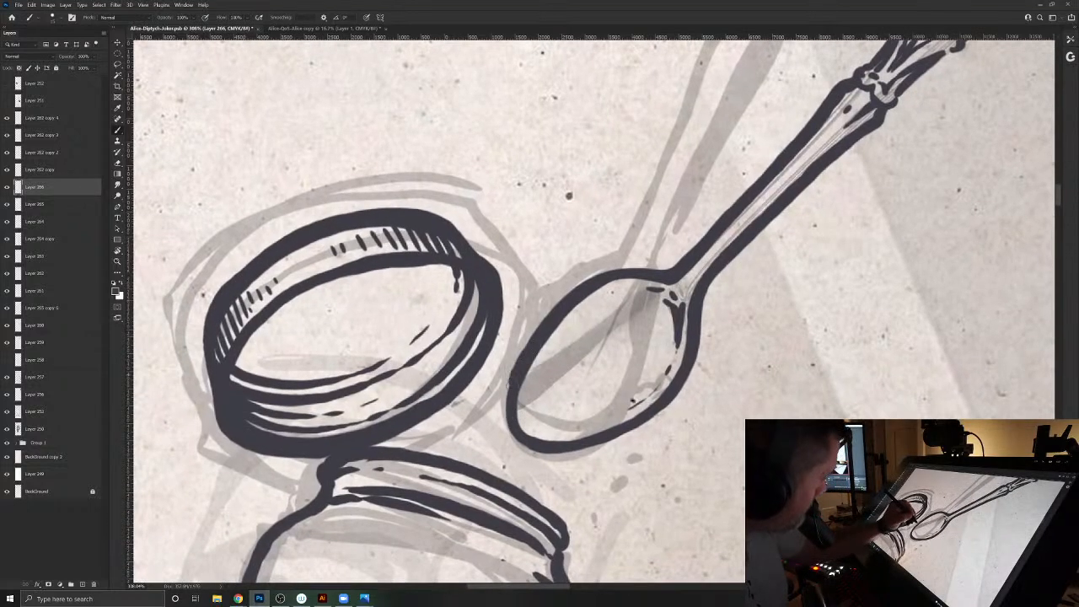
- Thicken the outline of the spoon's bowl, collar and ornamental tip, and add inner shading marks along the bowl's outer edge
mouse_move(506, 422)
left_mouse_down()
mouse_move(540, 453)
mouse_move(605, 447)
mouse_move(658, 394)
left_mouse_up()
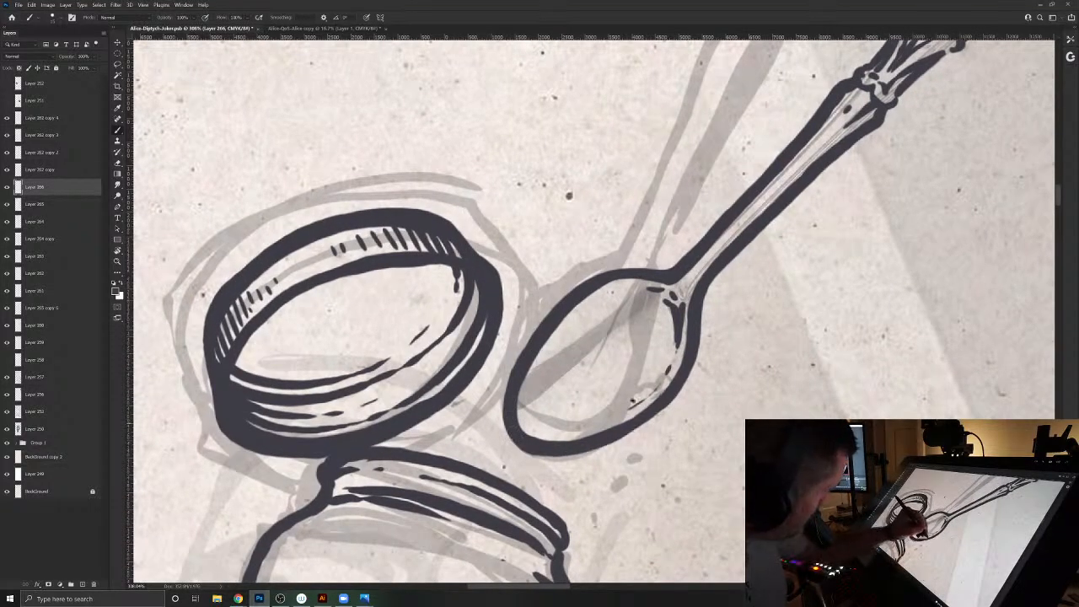
left_click_drag(654, 242, 397, 487)
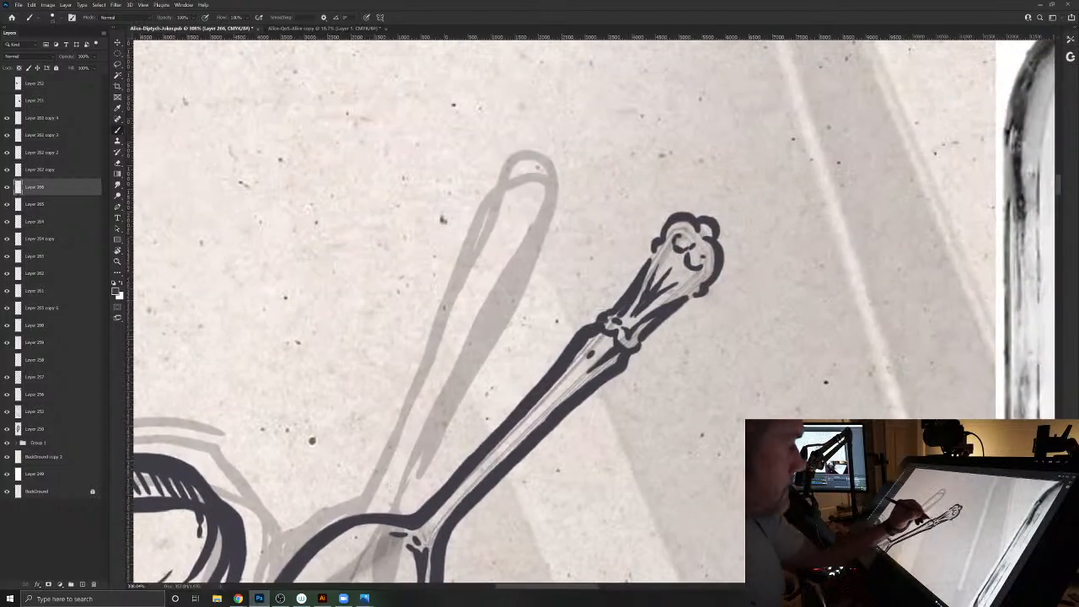
mouse_move(608, 306)
left_mouse_down()
mouse_move(671, 213)
mouse_move(700, 212)
mouse_move(727, 272)
mouse_move(626, 361)
left_mouse_up()
left_click_drag(599, 314, 626, 279)
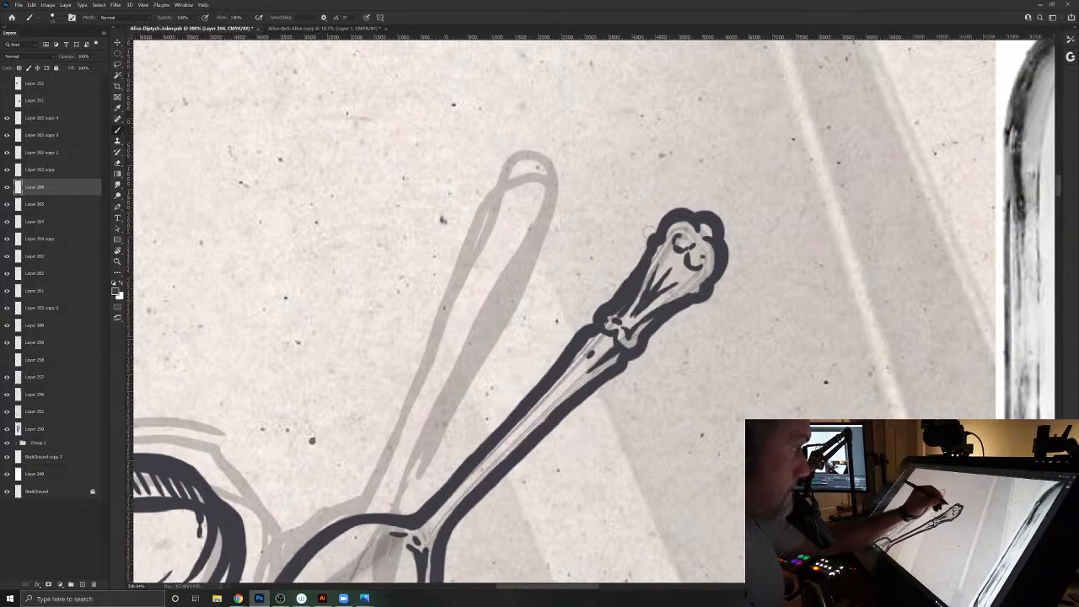
left_click_drag(393, 484, 642, 219)
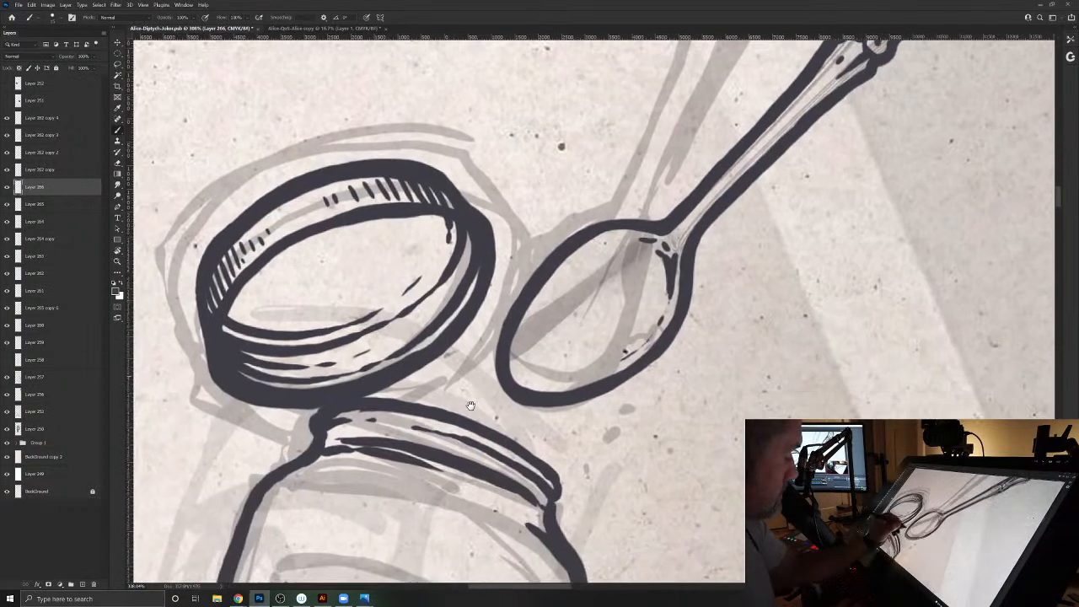
mouse_move(517, 343)
left_mouse_down()
mouse_move(522, 374)
mouse_move(558, 384)
left_mouse_up()
left_click_drag(528, 315, 540, 301)
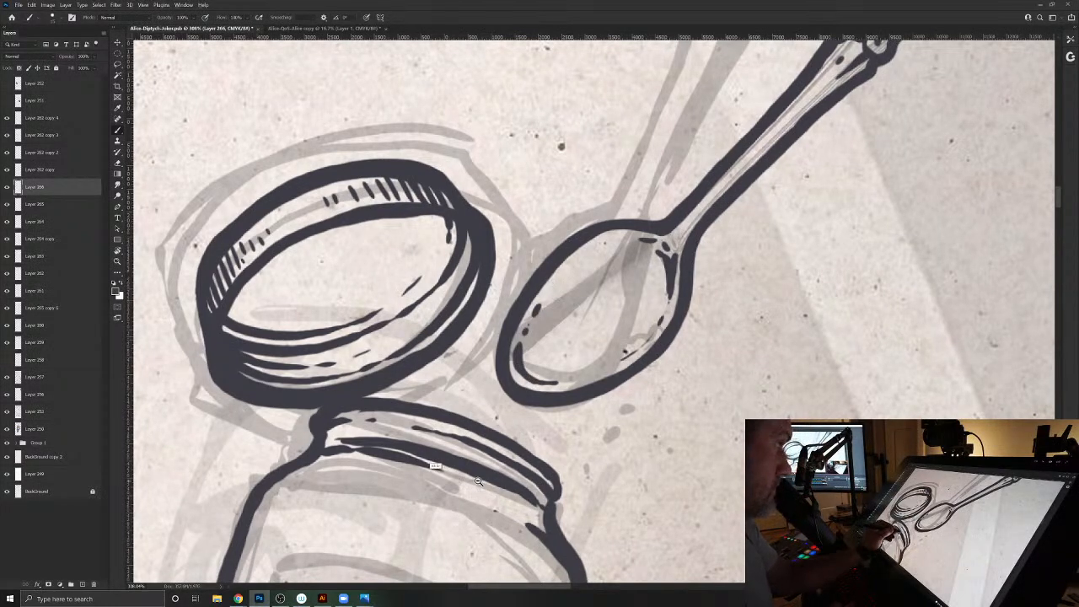
- Save the document and delete the spoon's reference photo layer, returning to the jar's ink layer
left_click_drag(478, 481, 432, 448, "ctrl")
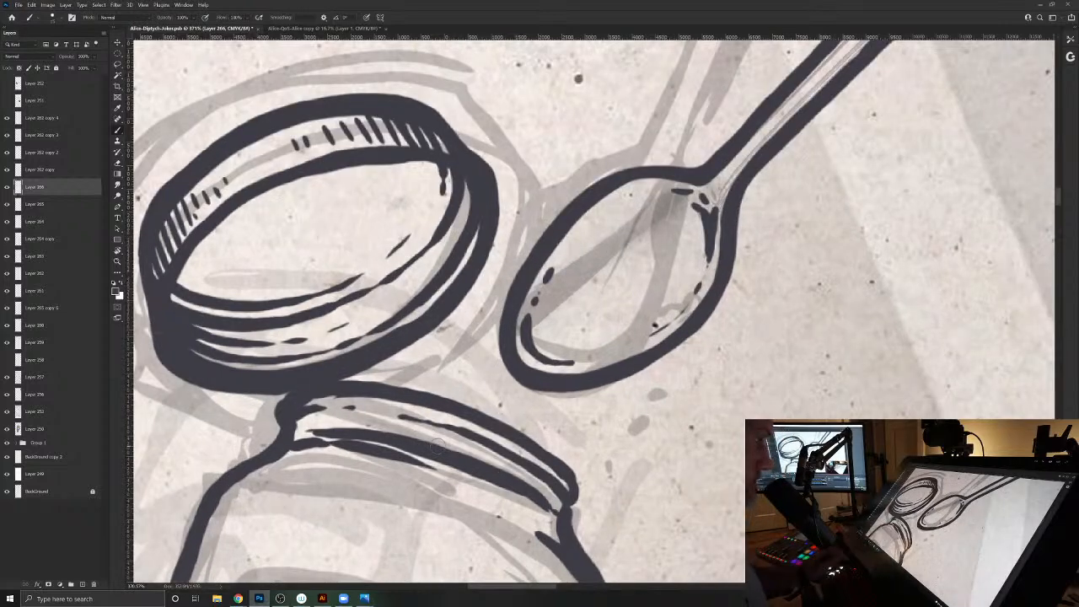
key("ctrl+s")
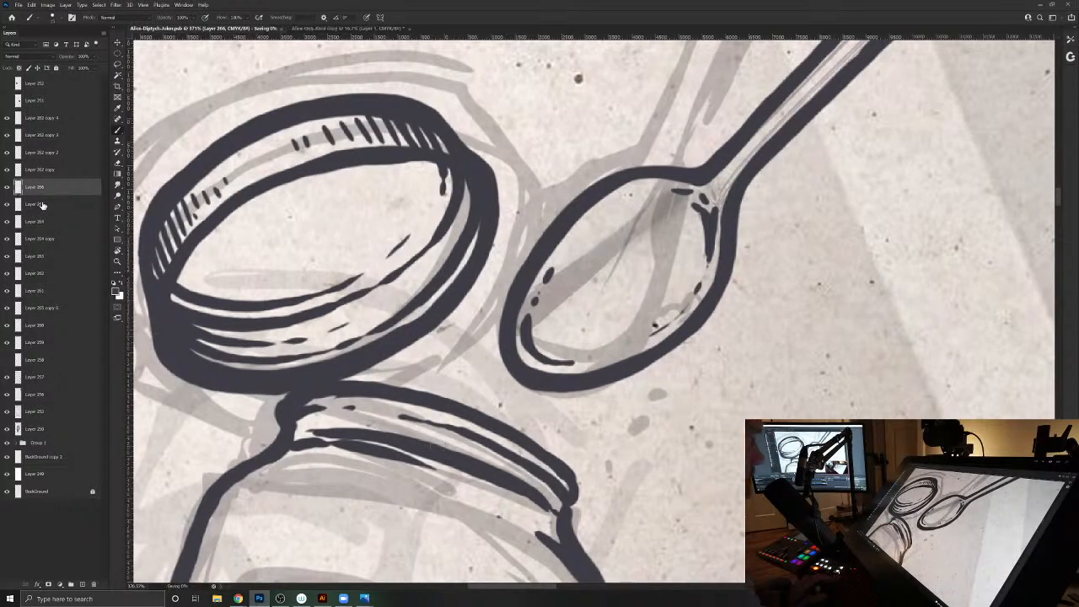
left_click(92, 583)
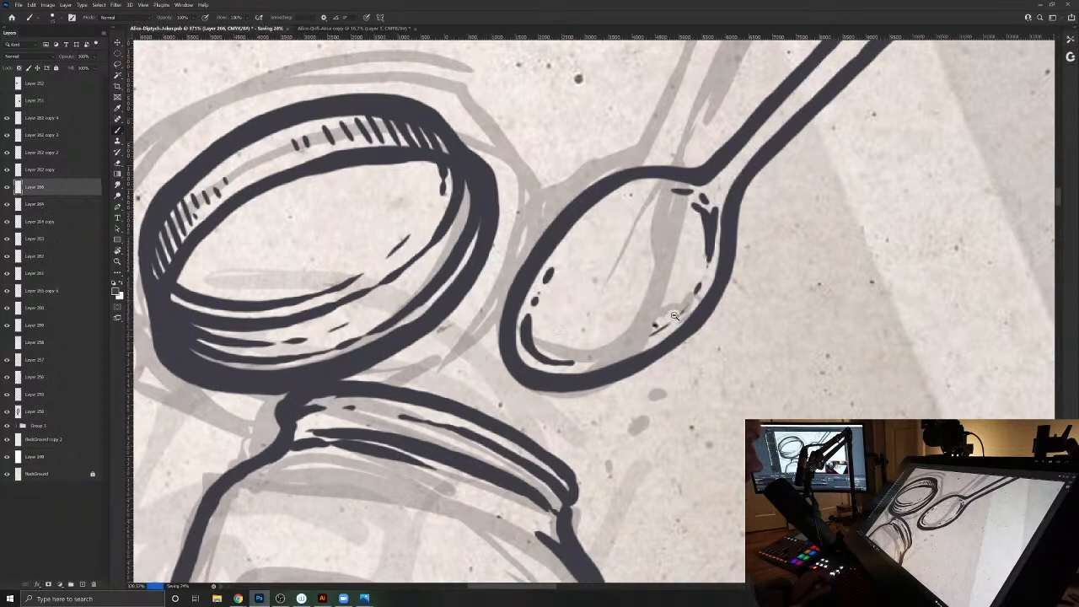
scroll(653, 281, "down", 3)
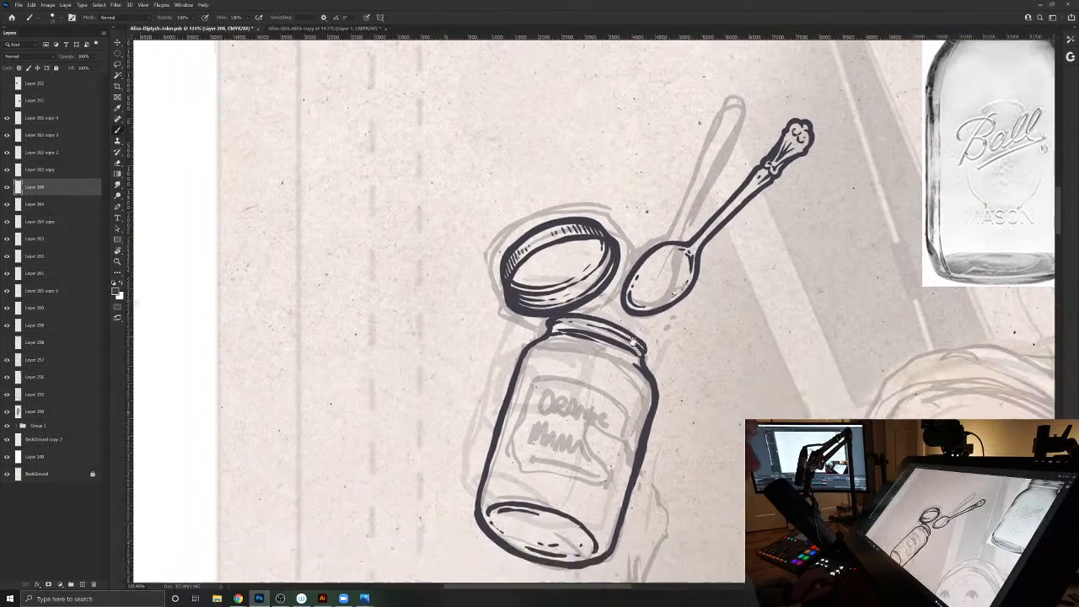
scroll(595, 313, "up", 3)
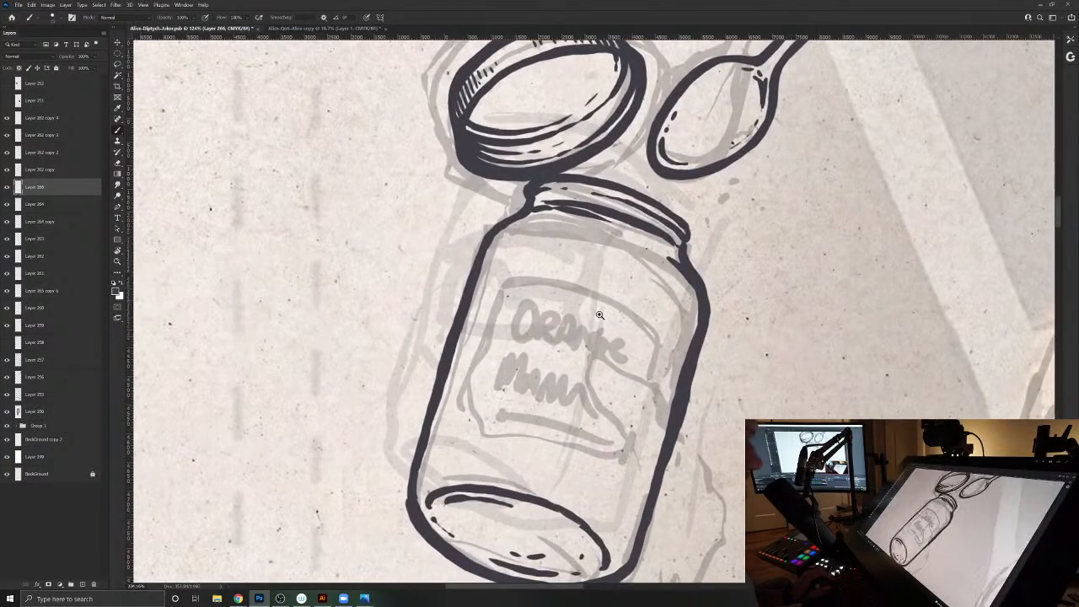
left_click(699, 284, "ctrl")
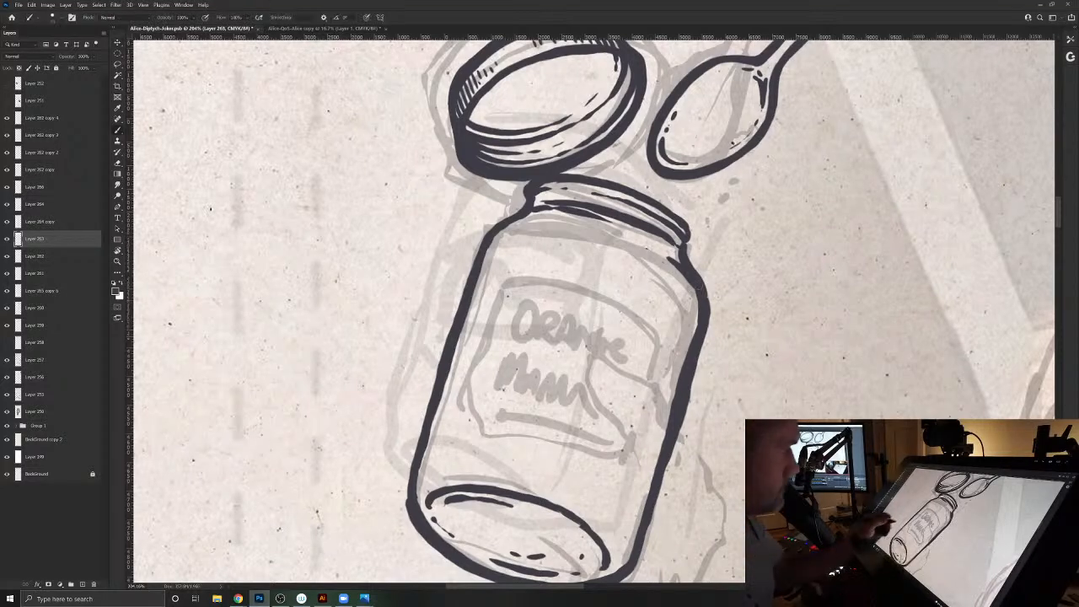
mouse_move(572, 275)
left_mouse_down()
mouse_move(598, 274)
mouse_move(666, 335)
mouse_move(677, 362)
mouse_move(643, 312)
mouse_move(603, 285)
mouse_move(505, 275)
mouse_move(473, 297)
mouse_move(515, 274)
left_mouse_up()
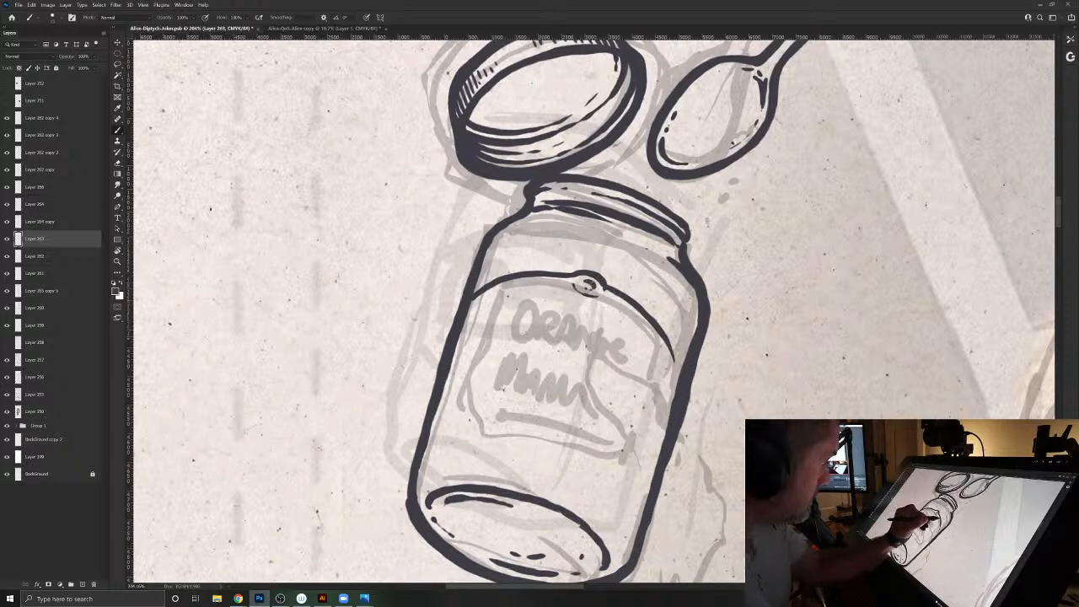
mouse_move(671, 347)
left_mouse_down()
mouse_move(673, 384)
mouse_move(641, 469)
mouse_move(557, 460)
left_mouse_up()
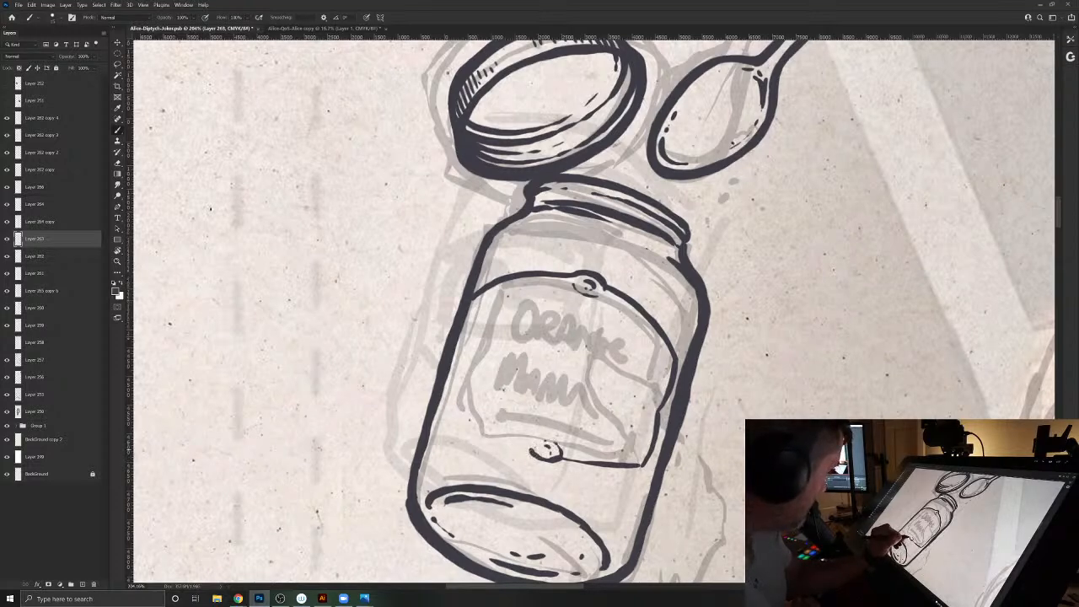
left_click_drag(517, 445, 465, 421)
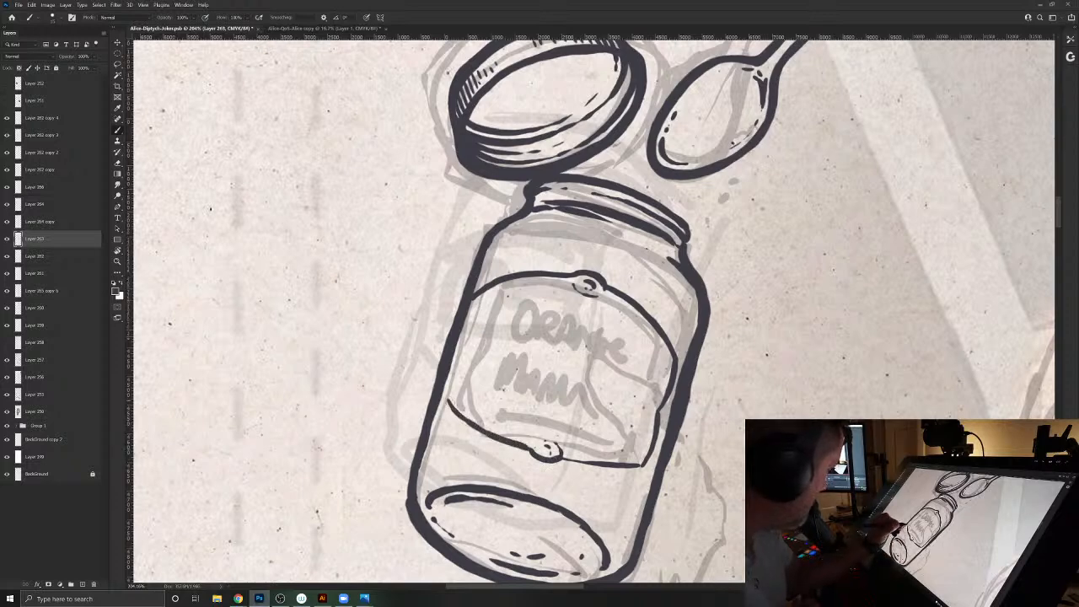
key("e")
mouse_move(472, 293)
left_mouse_down()
mouse_move(498, 278)
mouse_move(469, 305)
mouse_move(442, 405)
left_mouse_up()
key("b")
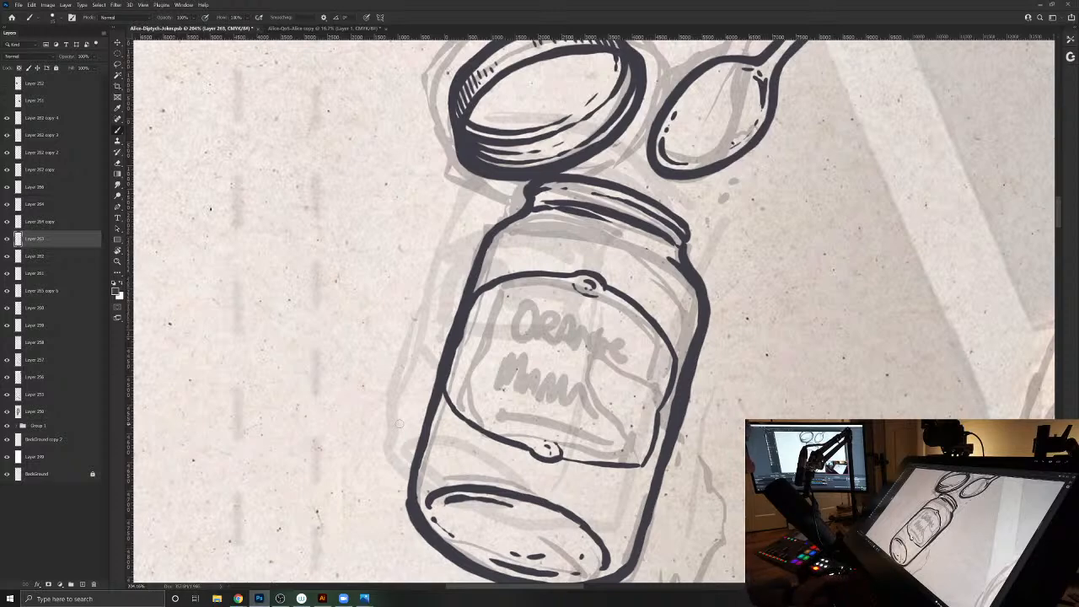
key("ctrl+z")
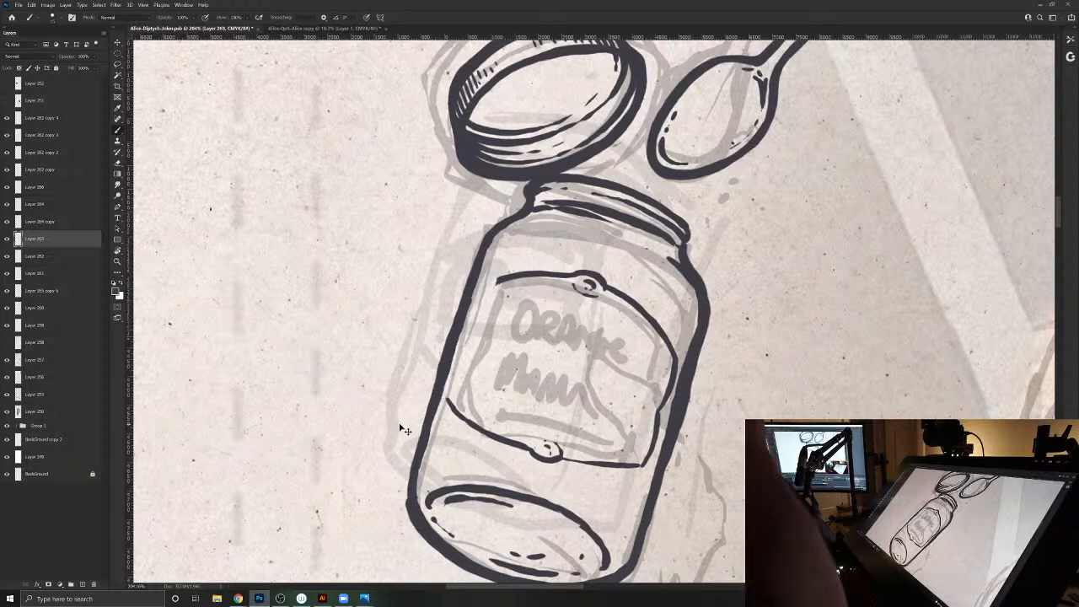
key("ctrl+z")
key("ctrl+z")
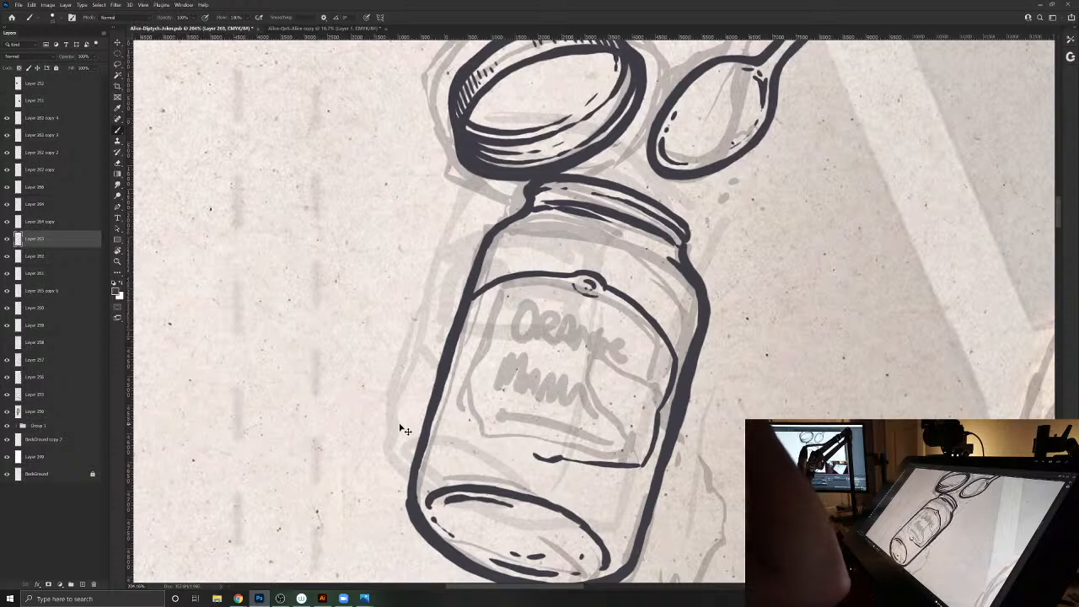
key("ctrl+z")
key("ctrl+z")
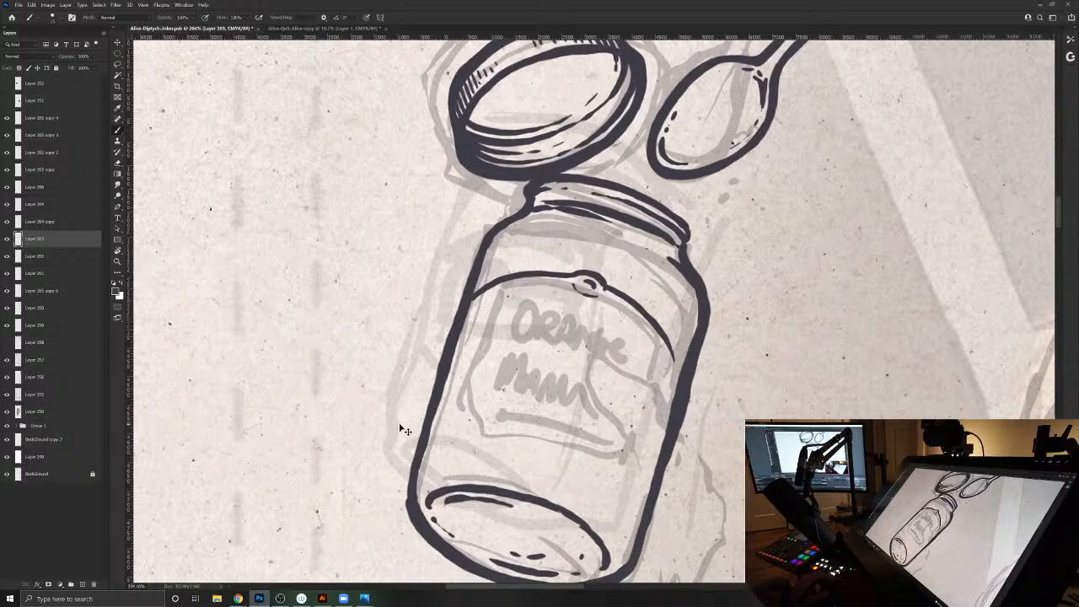
key("ctrl+z")
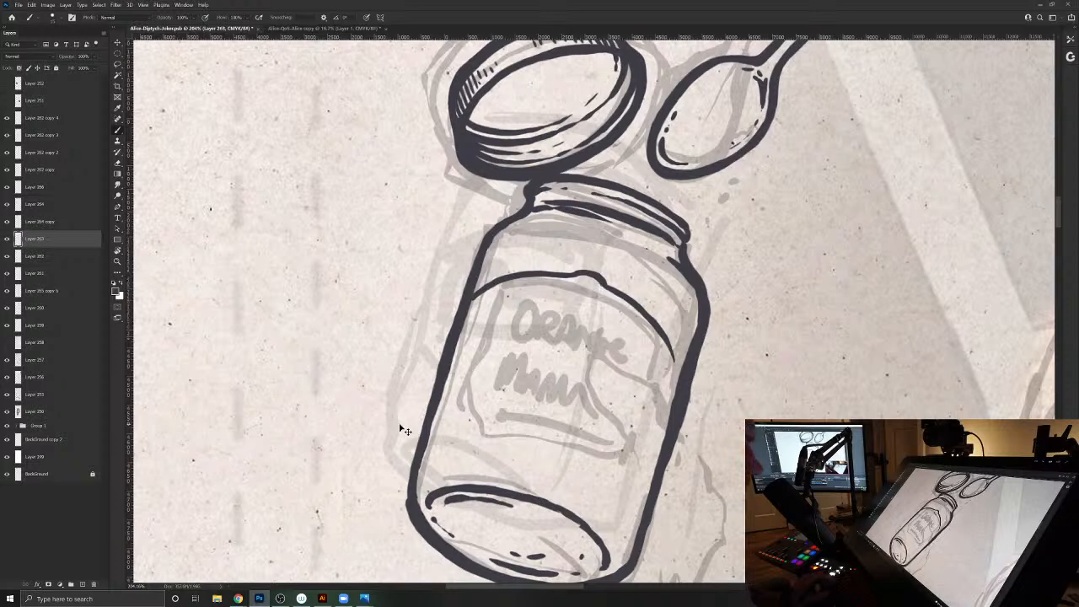
key("ctrl+z")
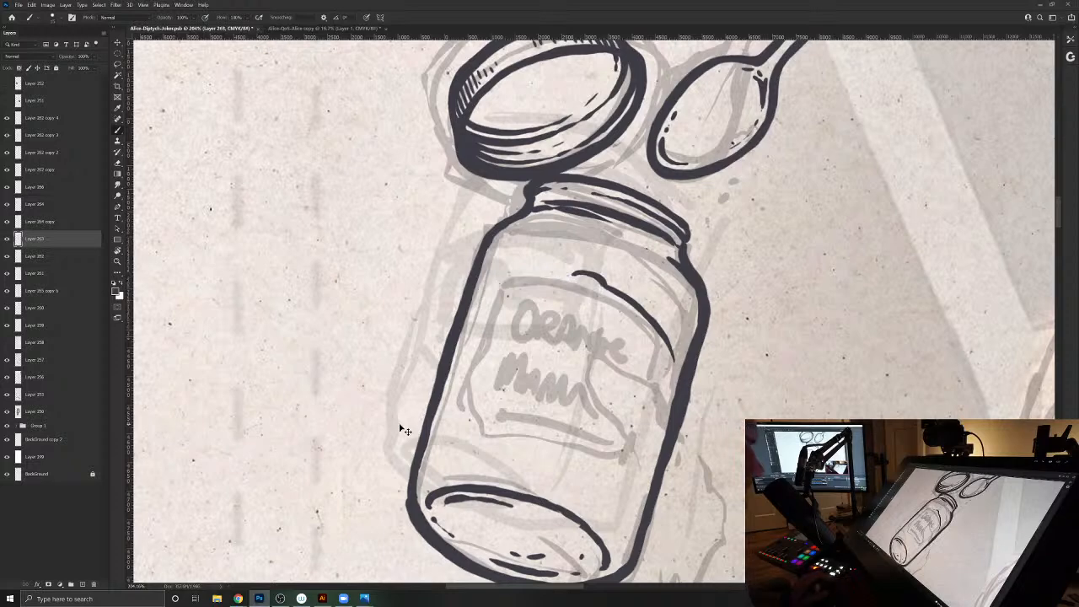
key("ctrl+z")
key("ctrl+z")
key("ctrl+z")
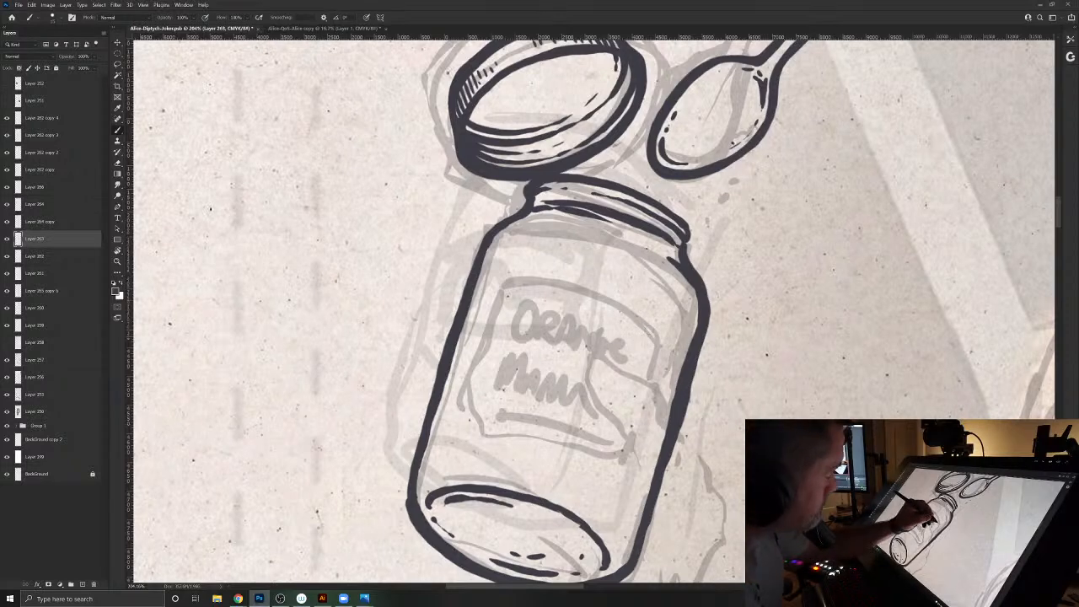
- Ink a wraparound label on the jar with curved upper and lower edges and a straight side edge with rounded corners
mouse_move(648, 330)
left_mouse_down()
mouse_move(605, 465)
mouse_move(646, 312)
mouse_move(526, 262)
mouse_move(479, 271)
mouse_move(540, 263)
mouse_move(595, 280)
left_mouse_up()
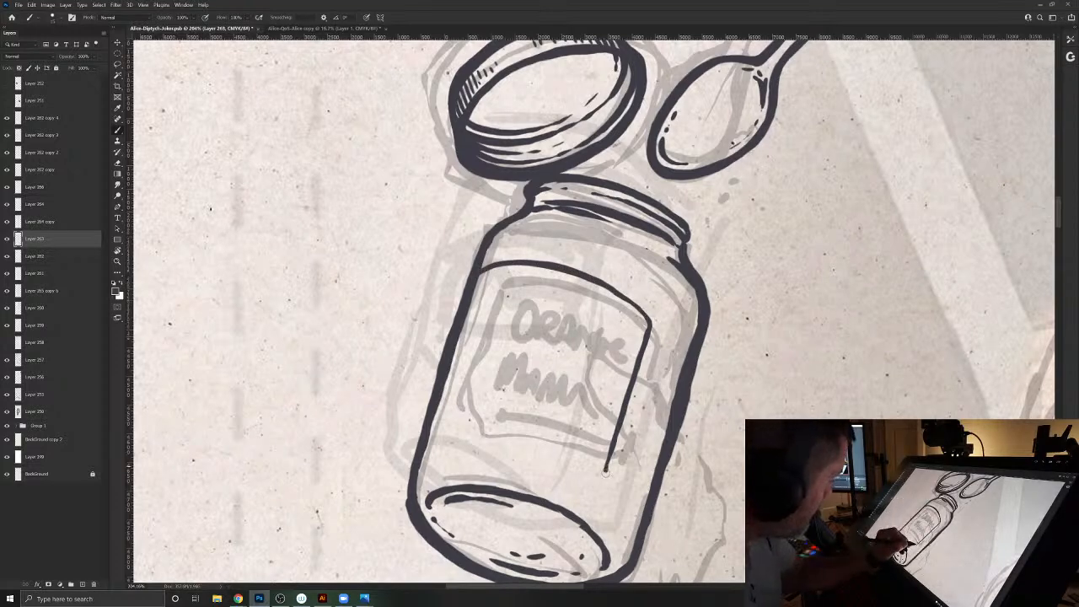
mouse_move(587, 469)
left_mouse_down()
mouse_move(484, 427)
mouse_move(441, 427)
mouse_move(427, 444)
mouse_move(527, 444)
mouse_move(584, 467)
left_mouse_up()
key("ctrl+z")
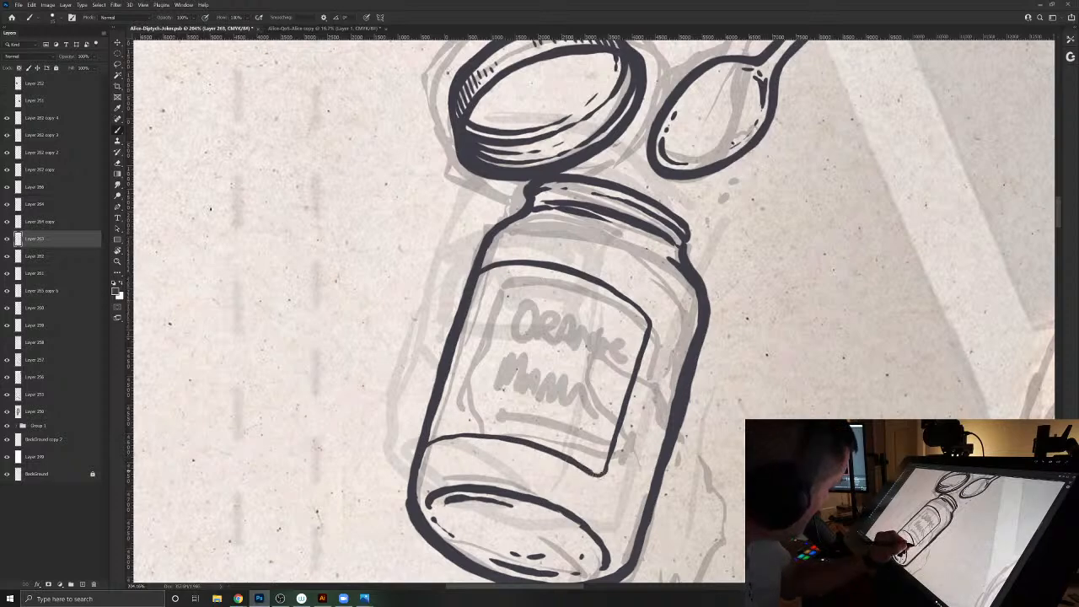
left_click_drag(506, 435, 445, 437)
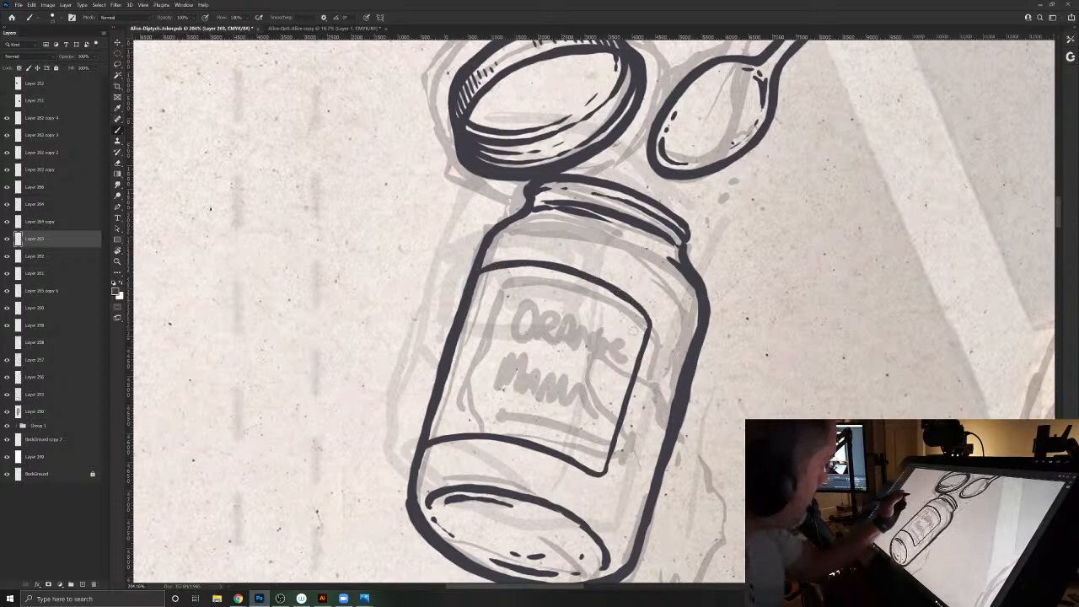
- Letter "Orange" across the label's upper half above a curved baseline, with the O cut off by the jar's edge and the remaining letters on a new layer
mouse_move(633, 341)
left_mouse_down()
mouse_move(525, 265)
mouse_move(587, 295)
left_mouse_up()
left_click_drag(526, 328, 631, 318)
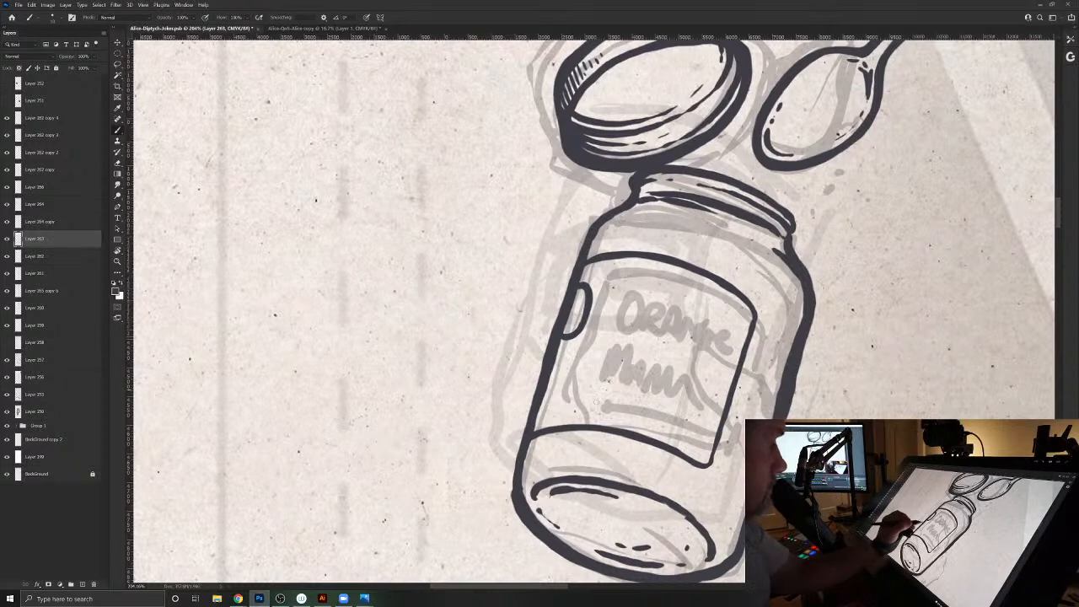
key("ctrl+shift+alt+n")
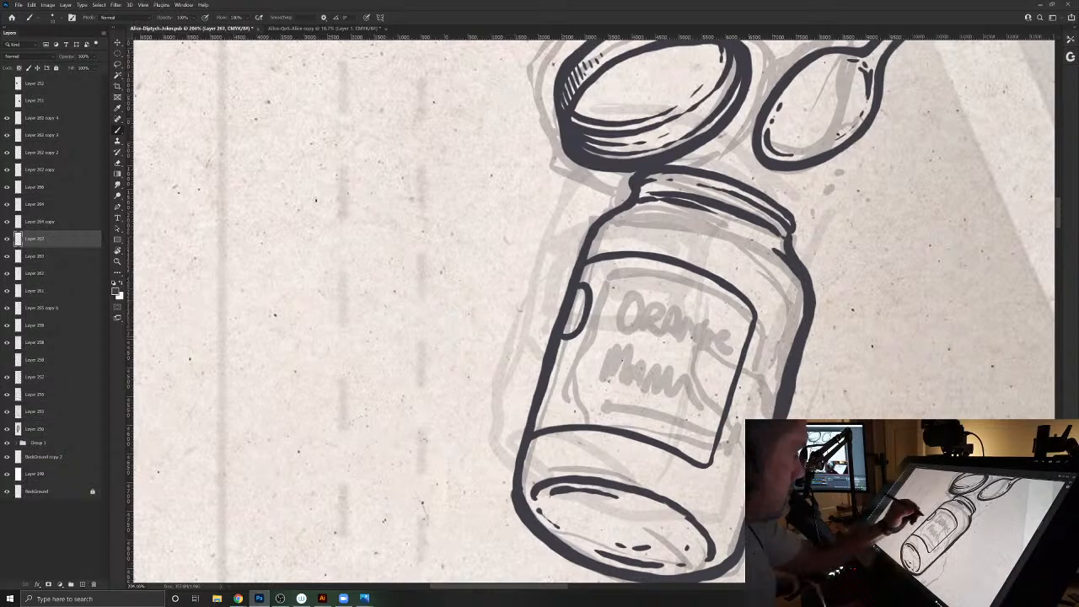
mouse_move(598, 301)
left_mouse_down()
mouse_move(589, 331)
mouse_move(597, 315)
mouse_move(609, 332)
left_mouse_up()
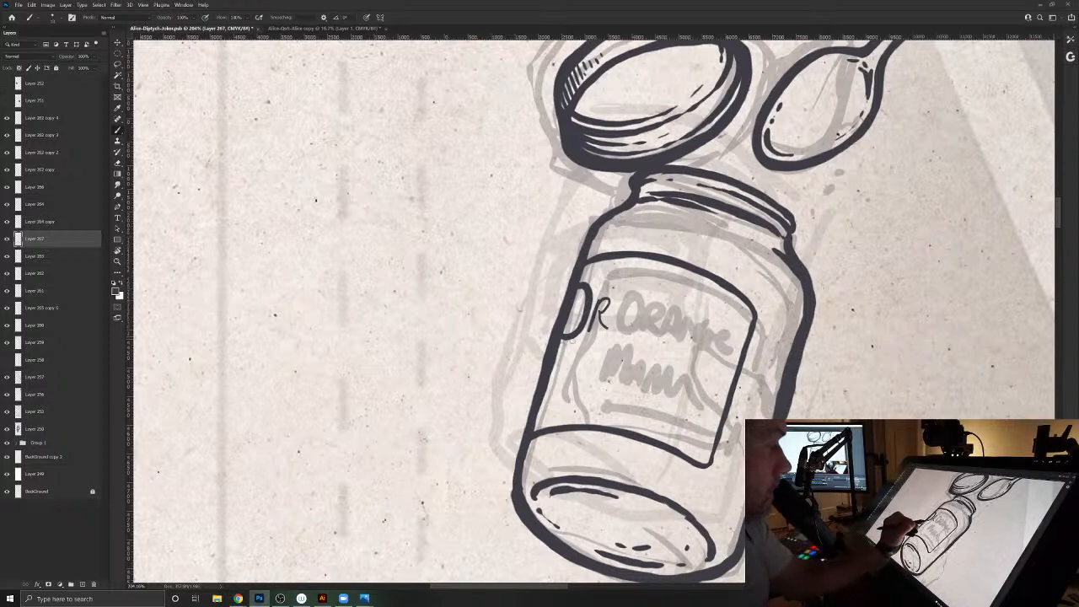
left_click_drag(560, 338, 724, 346)
mouse_move(570, 344)
left_mouse_down()
mouse_move(658, 335)
mouse_move(730, 352)
left_mouse_up()
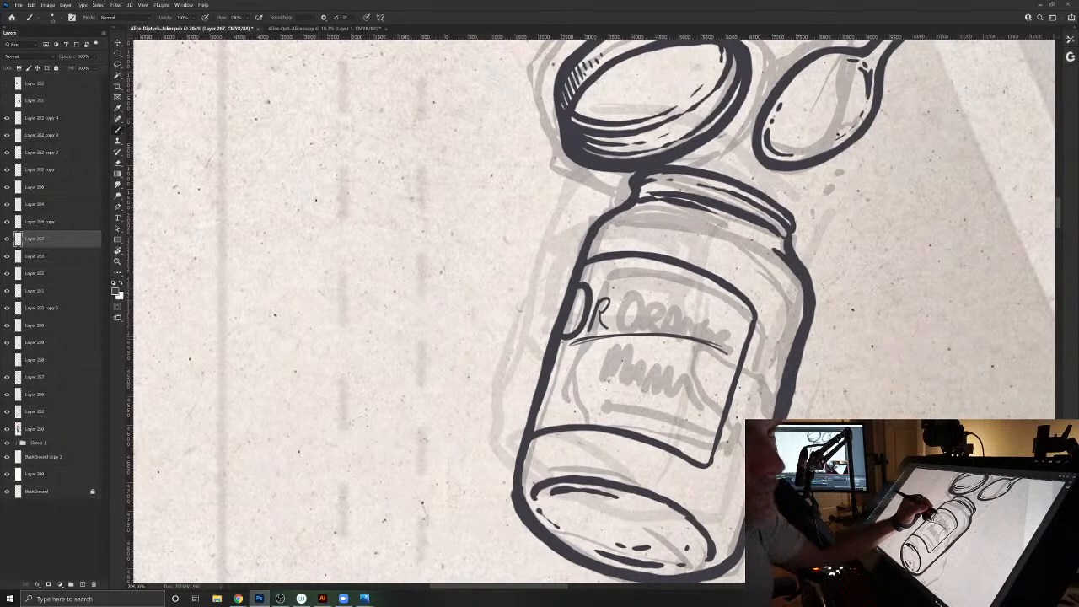
left_click_drag(631, 299, 635, 329)
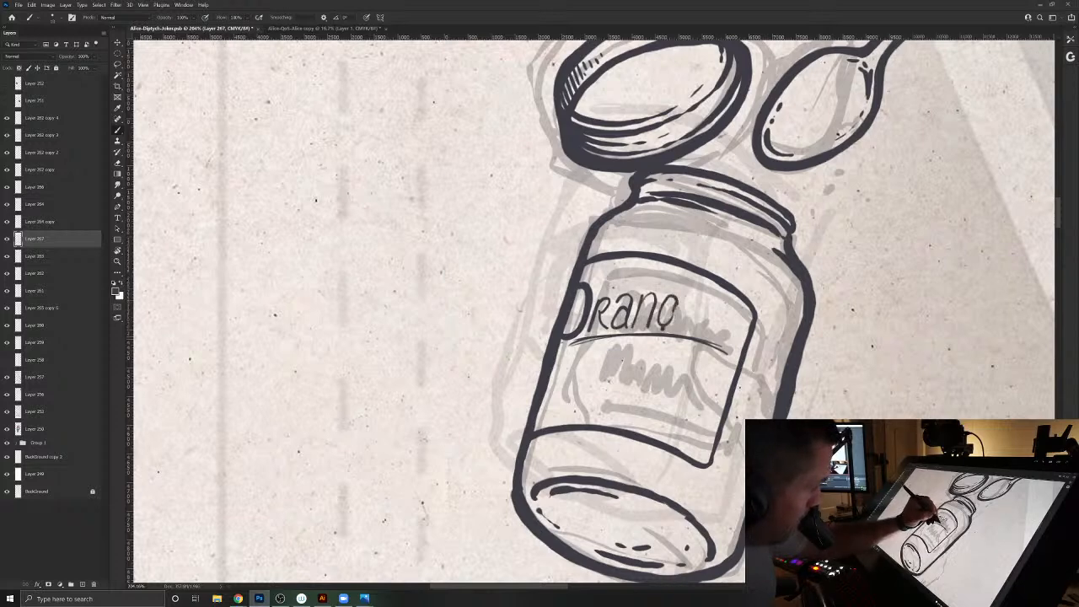
left_click_drag(672, 319, 647, 355)
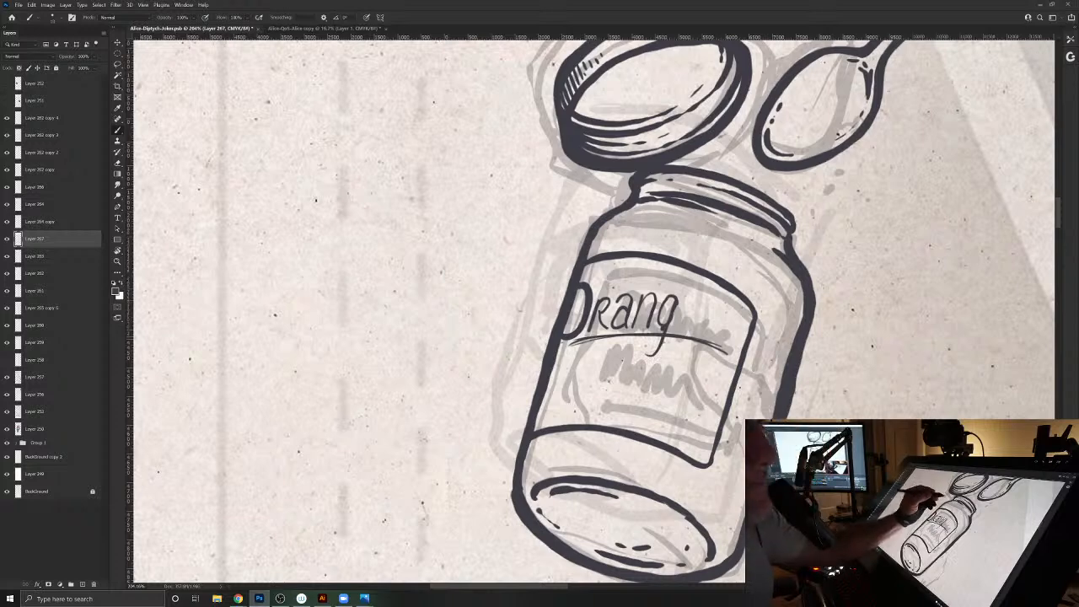
left_click_drag(681, 319, 710, 329)
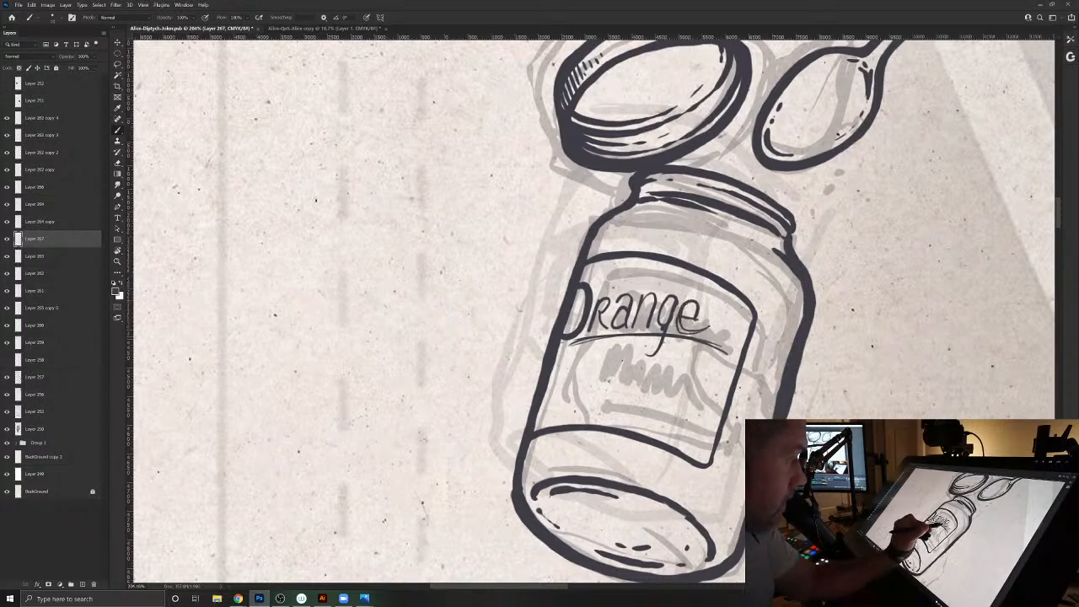
- Sketch "Marmalade" in thin lettering beneath "Orange" on the jar label, seated on a curved guideline with the M cut off by the jar's edge
mouse_move(544, 405)
left_mouse_down()
mouse_move(585, 394)
mouse_move(719, 415)
left_mouse_up()
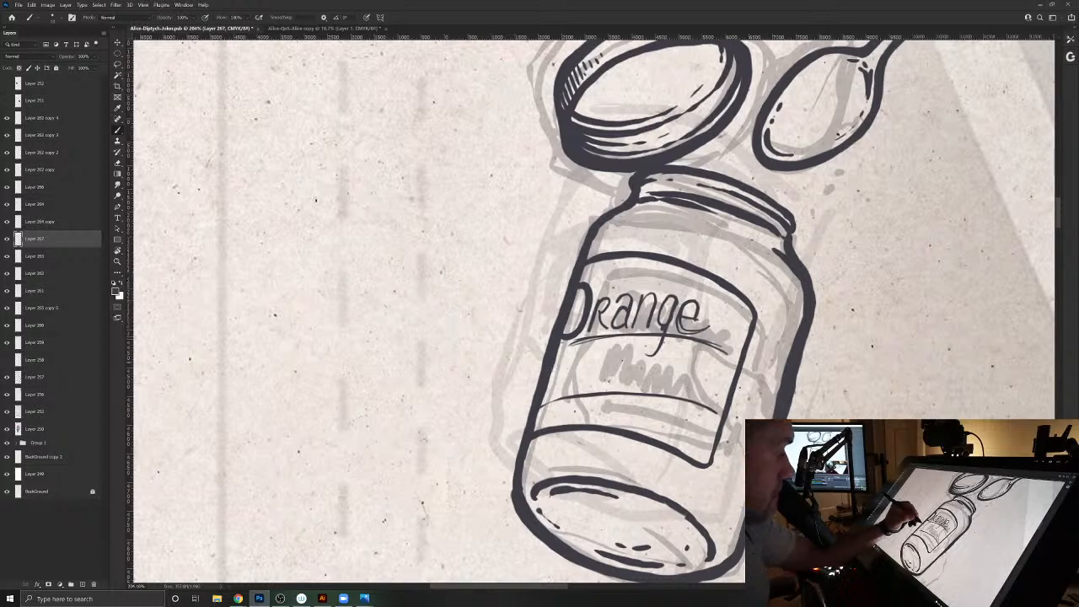
left_click_drag(566, 349, 557, 418)
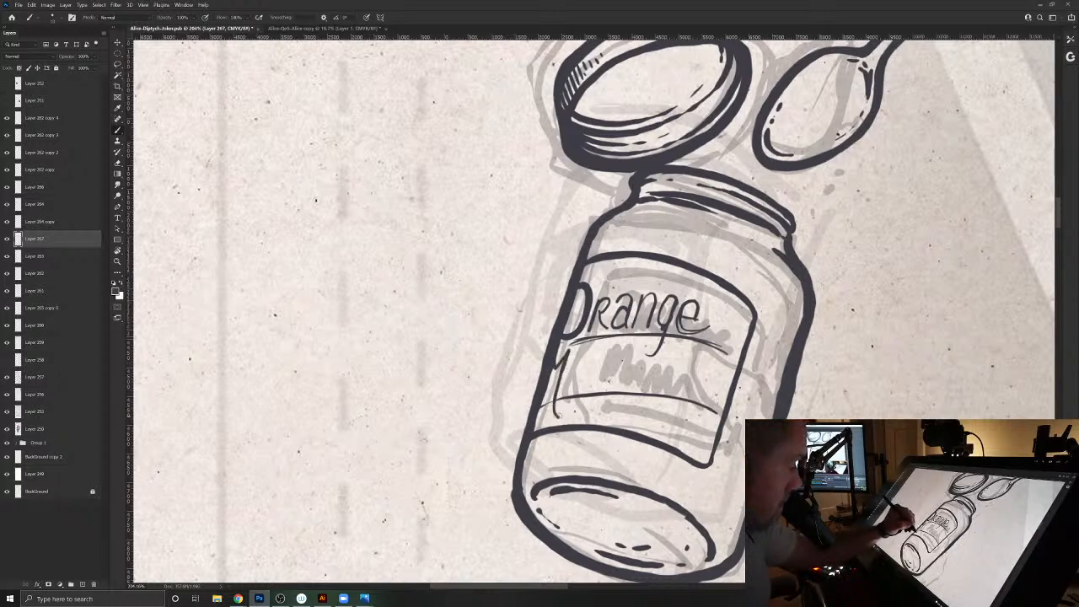
mouse_move(568, 373)
left_mouse_down()
mouse_move(580, 368)
mouse_move(573, 395)
left_mouse_up()
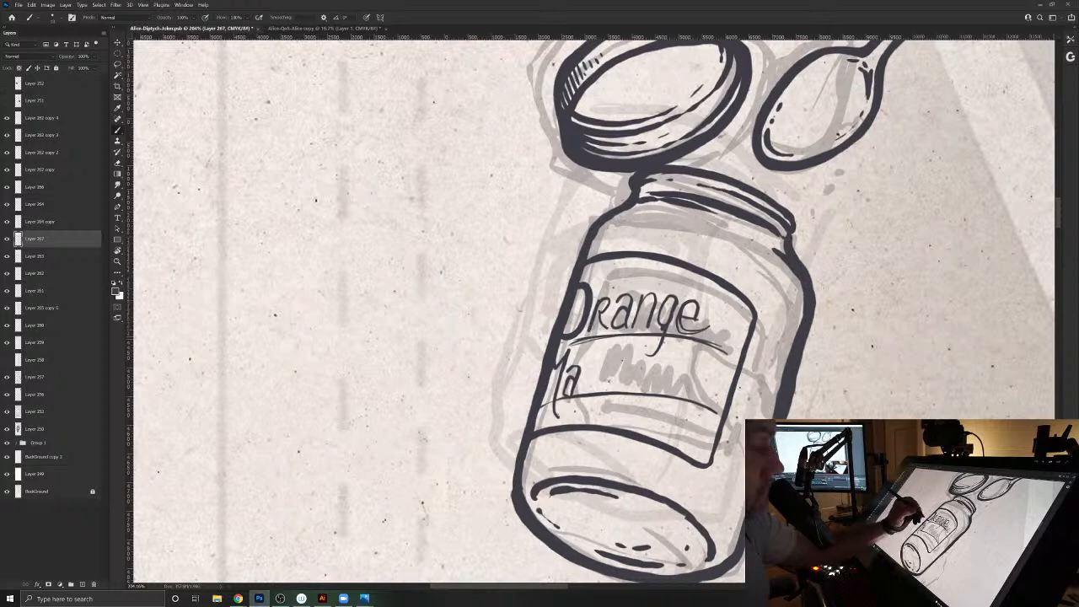
mouse_move(584, 367)
left_mouse_down()
mouse_move(578, 394)
mouse_move(624, 388)
left_mouse_up()
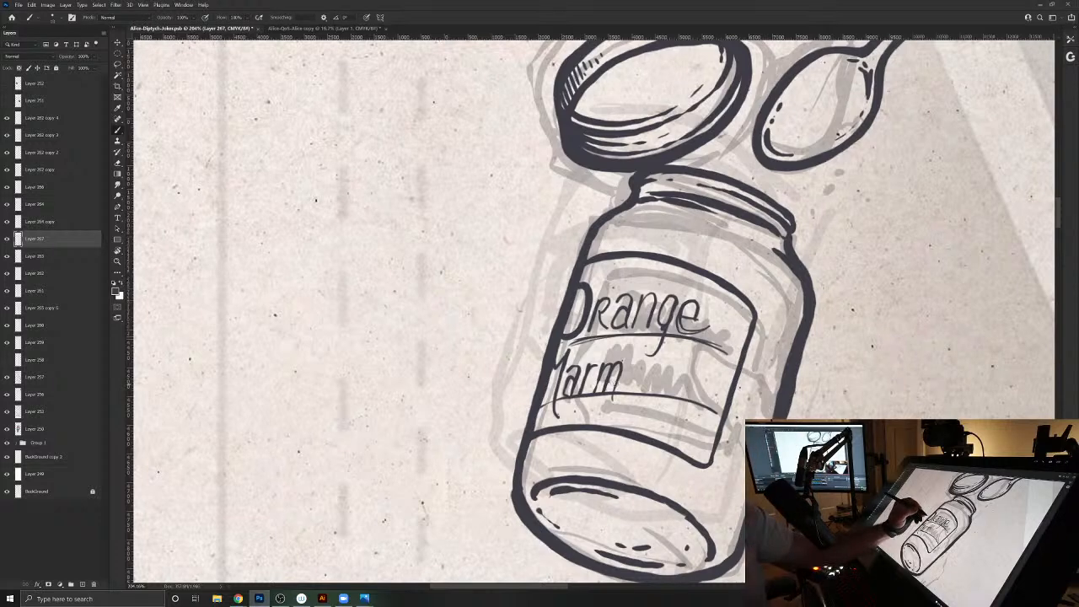
left_click_drag(631, 361, 637, 389)
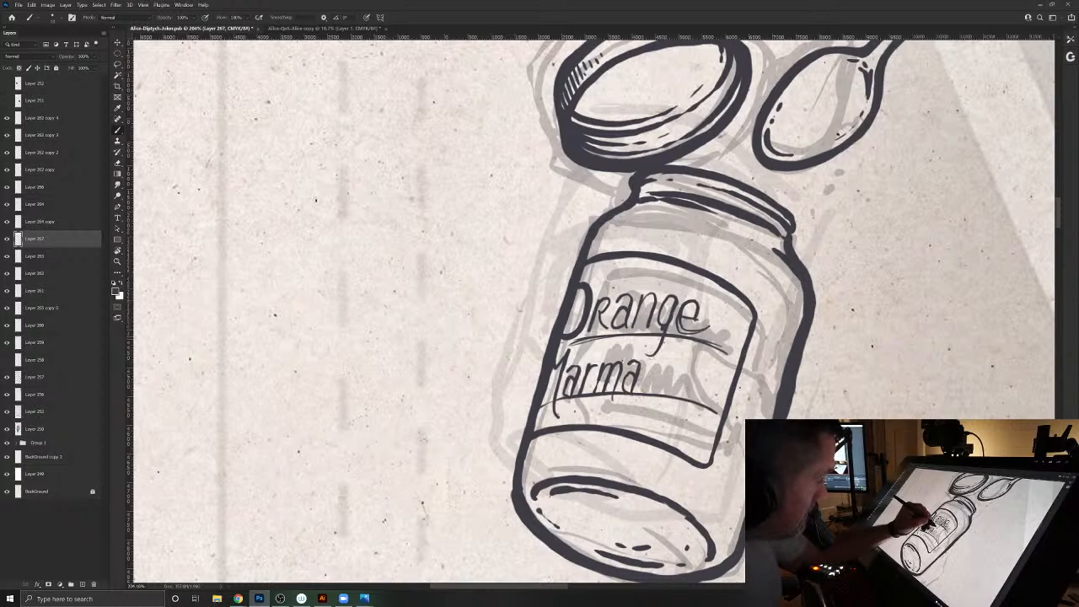
mouse_move(654, 339)
left_mouse_down()
mouse_move(650, 390)
mouse_move(644, 364)
mouse_move(669, 384)
mouse_move(684, 367)
mouse_move(691, 384)
mouse_move(696, 349)
mouse_move(707, 398)
left_mouse_up()
- Sketch thin curved ornamental lines below "Marmalade" and above "Orange" on the label, with short accent marks beside the lettering
left_click_drag(580, 417, 695, 422)
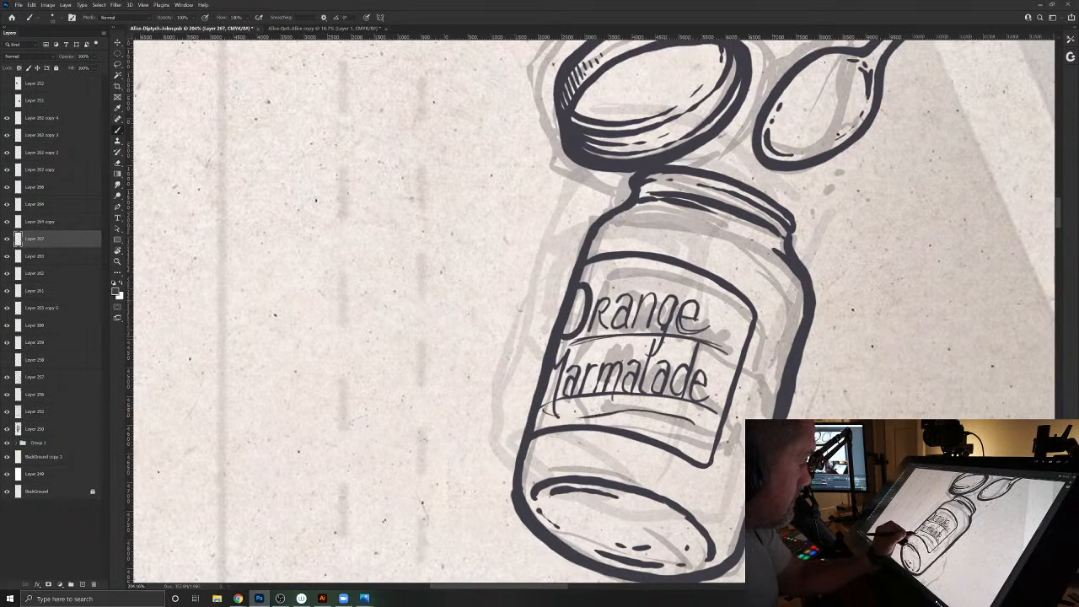
mouse_move(629, 275)
left_mouse_down()
mouse_move(662, 280)
mouse_move(641, 246)
mouse_move(661, 253)
mouse_move(601, 273)
mouse_move(721, 303)
left_mouse_up()
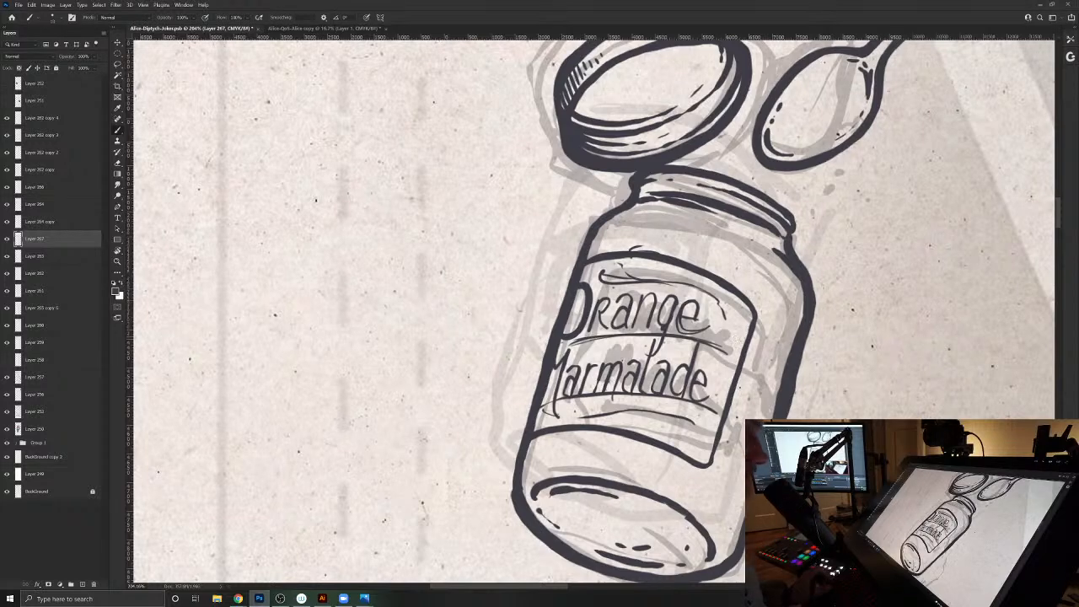
mouse_move(717, 333)
left_mouse_down()
mouse_move(674, 312)
mouse_move(722, 346)
left_mouse_up()
- Delete the reference photo layer showing two glass jars above Alice's head
left_click_drag(609, 325, 440, 257)
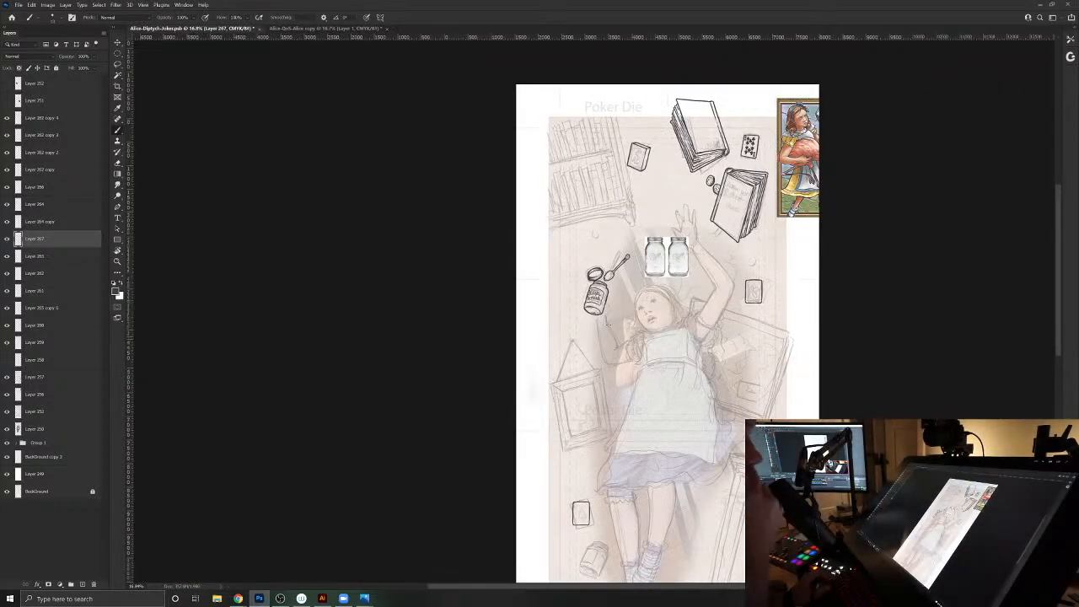
key("v")
left_click_drag(665, 267, 632, 258)
key("Delete")
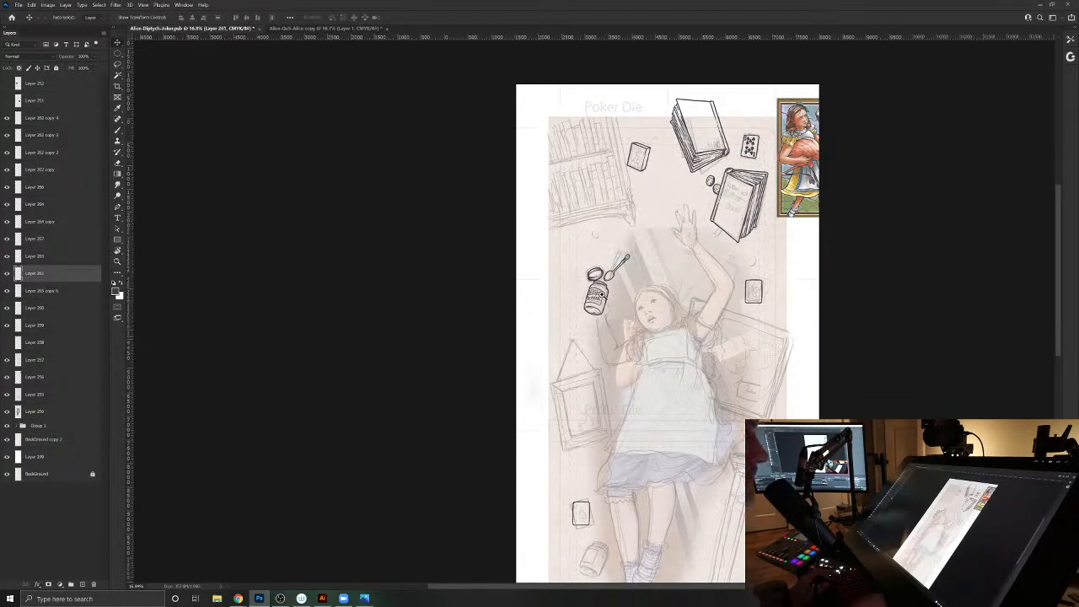
left_click_drag(662, 346, 623, 310)
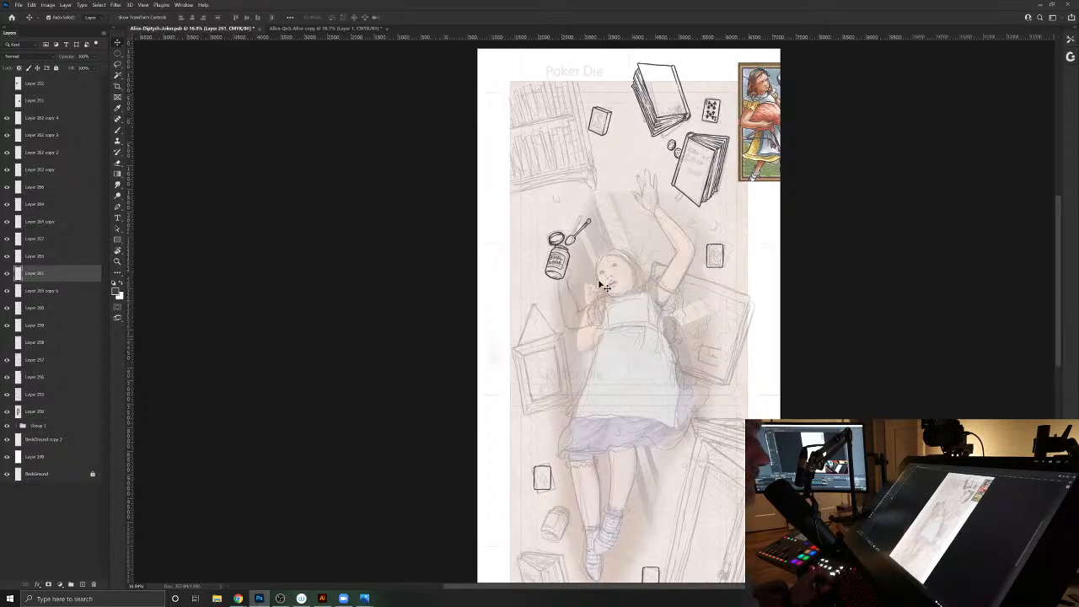
- Select the jar's thin lettering layer and lower its opacity so it serves as a faint guide
left_click_drag(559, 258, 566, 257)
left_click(568, 250)
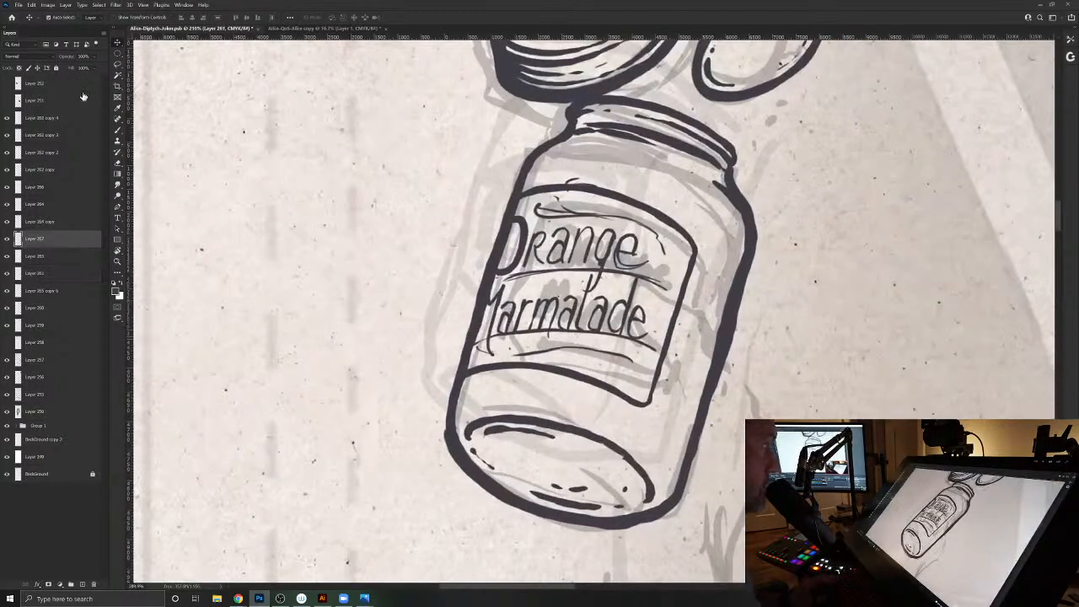
left_click_drag(71, 57, 44, 57)
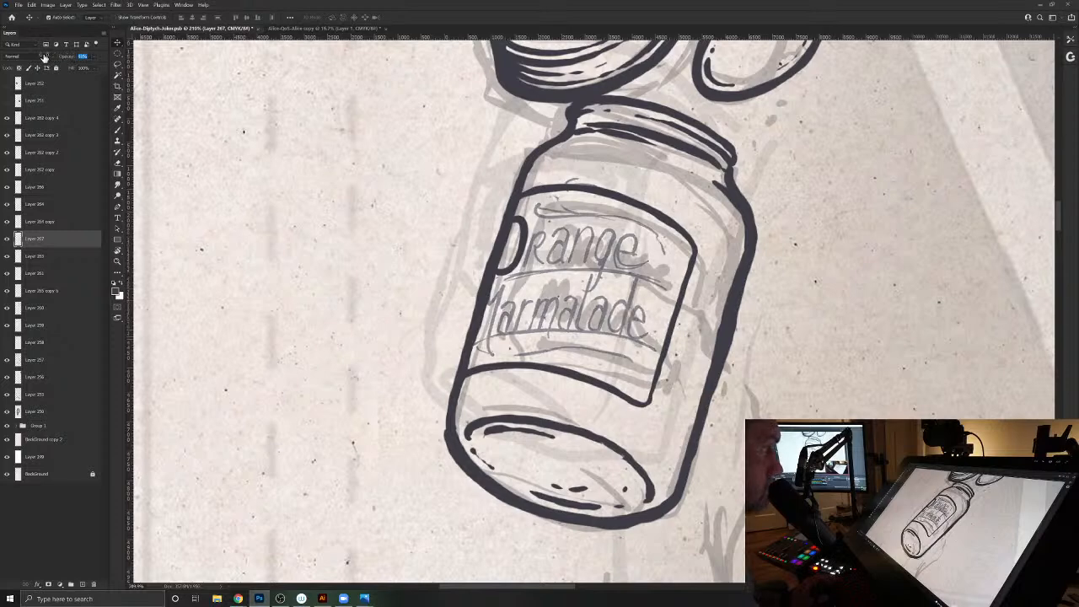
- On the layer holding the label's bold O, ink the "r" and "a" of "Orange" with thick stems over the faded lettering
left_click(524, 234)
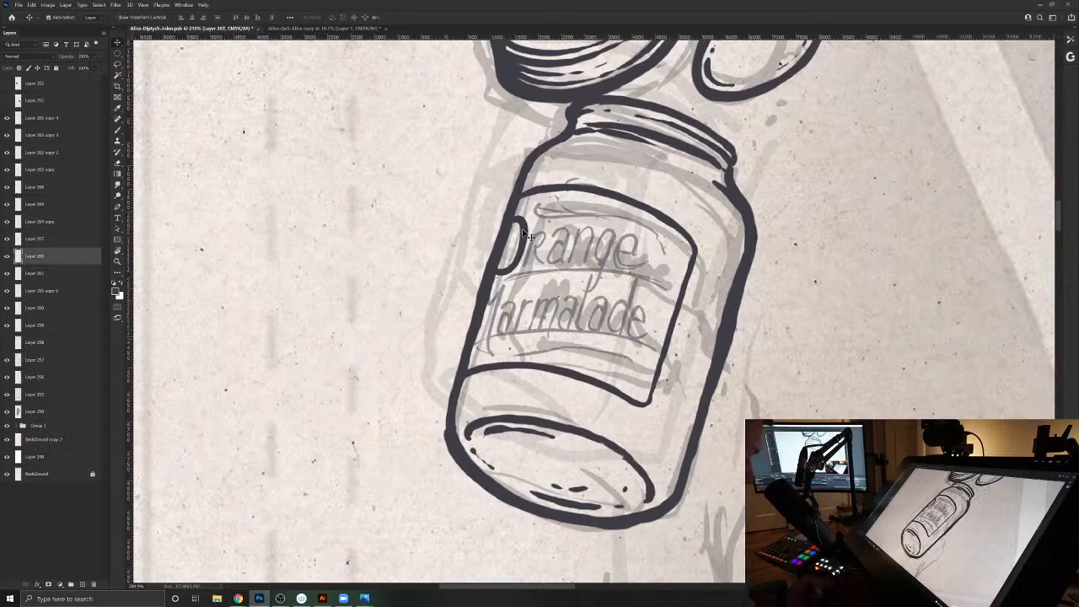
key("b")
left_click_drag(531, 239, 617, 325)
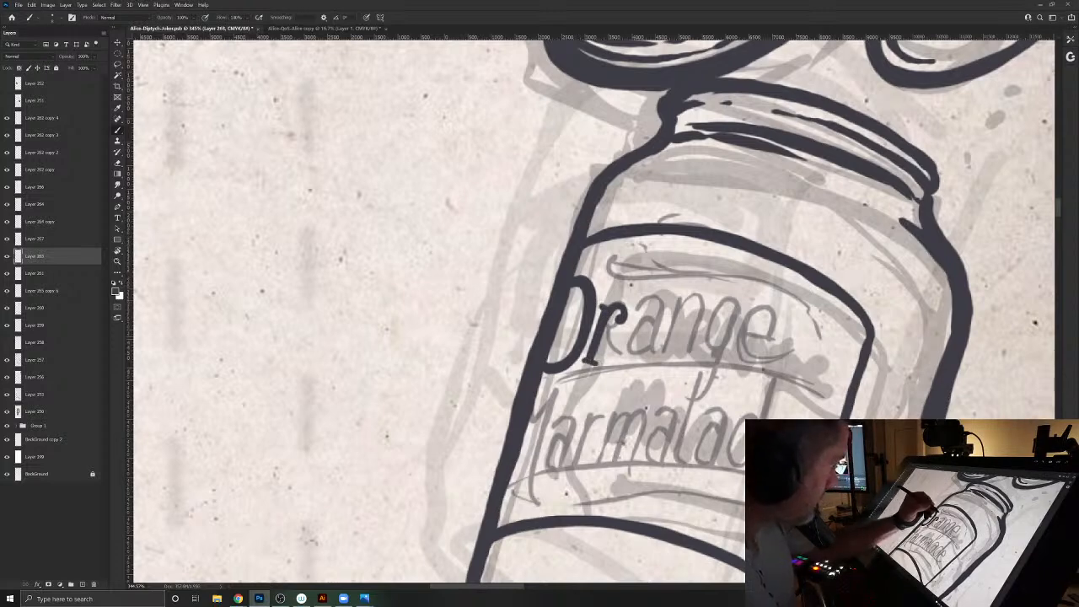
left_click_drag(638, 305, 659, 298)
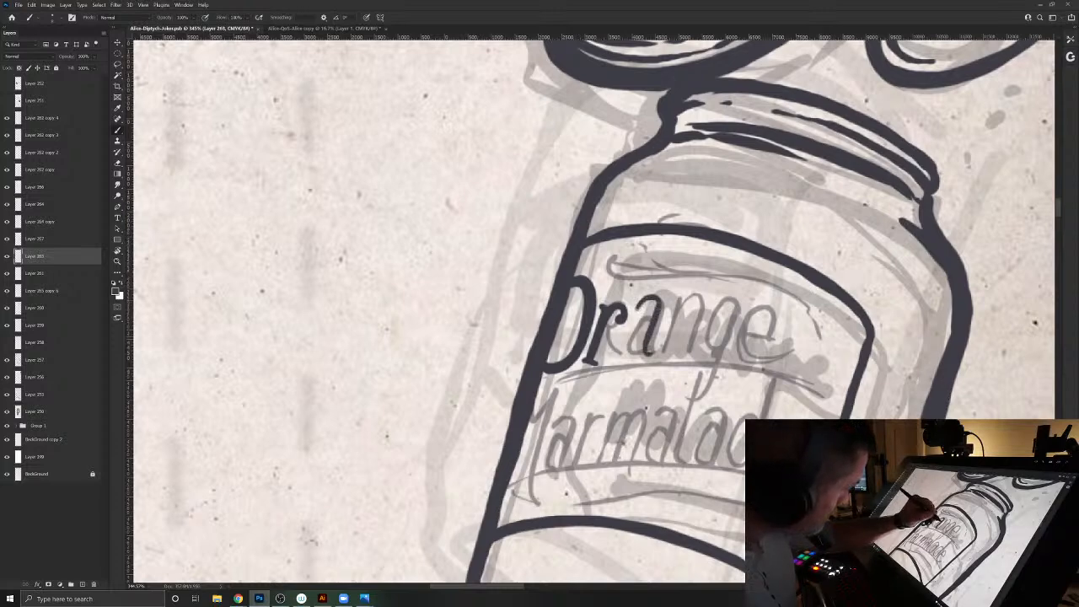
mouse_move(651, 326)
left_mouse_down()
mouse_move(640, 349)
mouse_move(628, 334)
mouse_move(619, 359)
left_mouse_up()
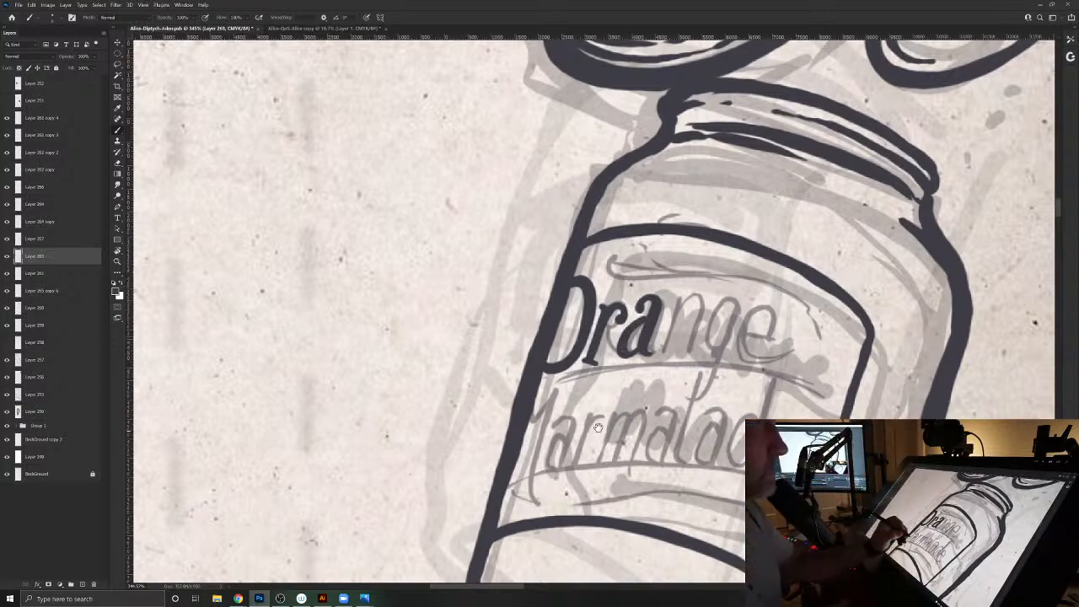
- Ink the bold letters "nge" to complete "Orange", giving the g a curled tail and the e a rounded end
left_click_drag(641, 337, 548, 374)
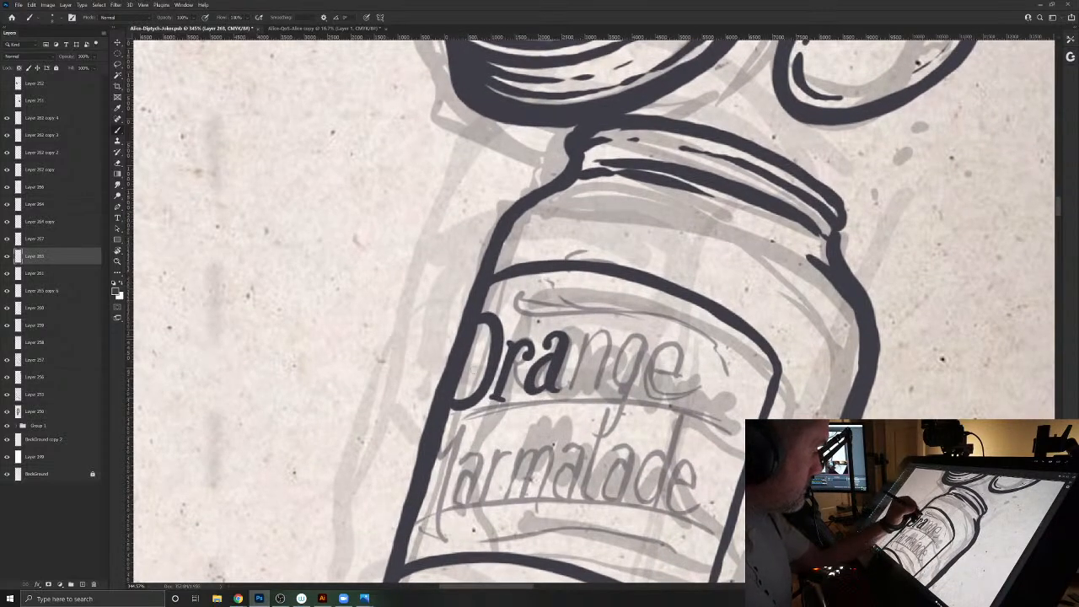
left_click_drag(581, 352, 570, 382)
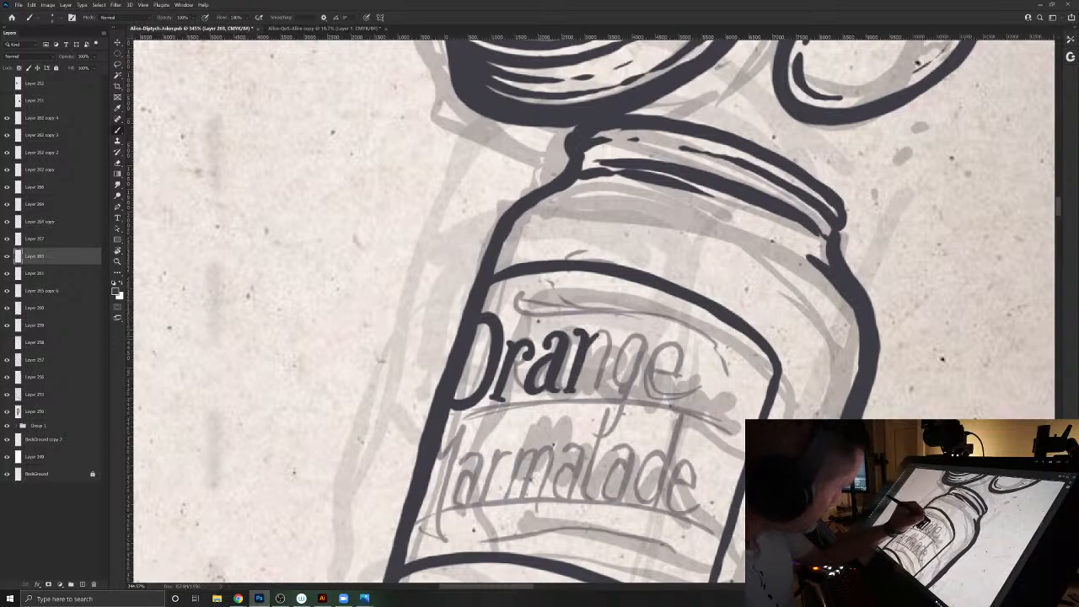
mouse_move(605, 360)
left_mouse_down()
mouse_move(594, 388)
mouse_move(601, 334)
left_mouse_up()
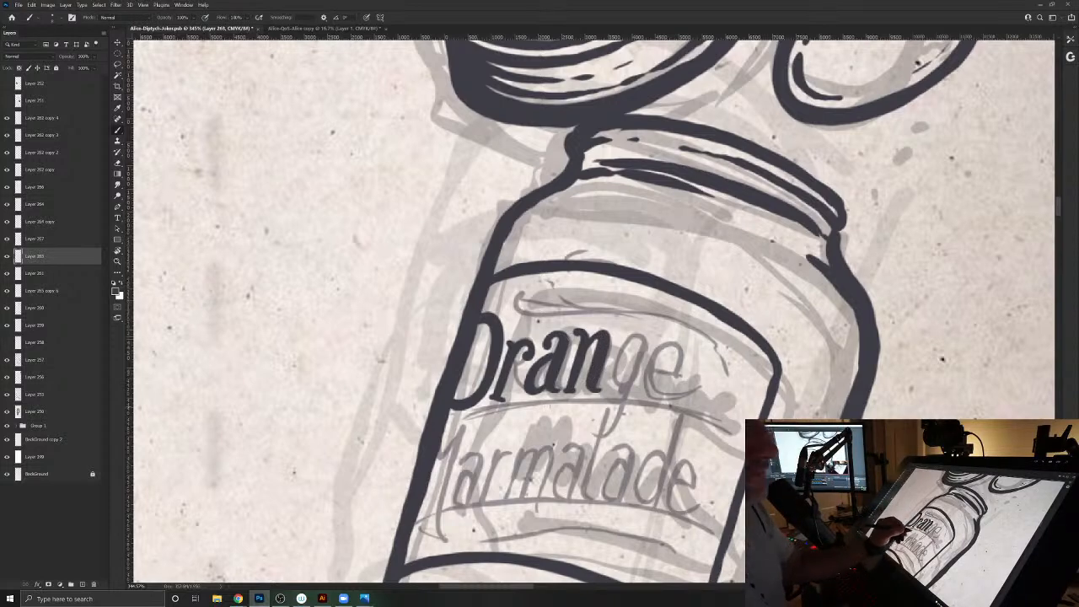
mouse_move(644, 342)
left_mouse_down()
mouse_move(613, 372)
mouse_move(620, 396)
mouse_move(631, 382)
mouse_move(627, 414)
mouse_move(590, 409)
left_mouse_up()
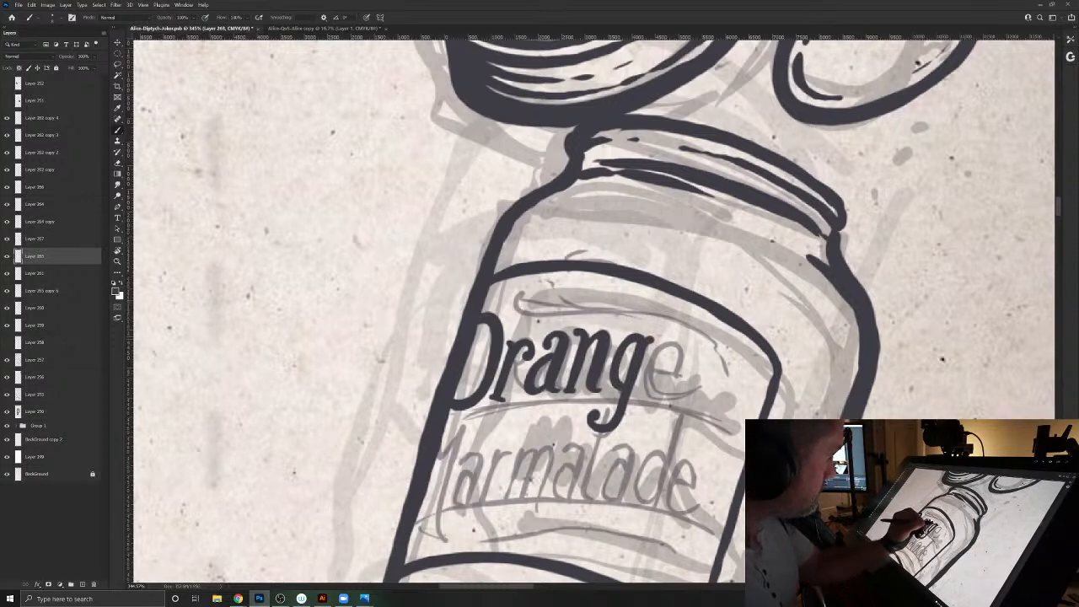
left_click_drag(653, 369, 681, 357)
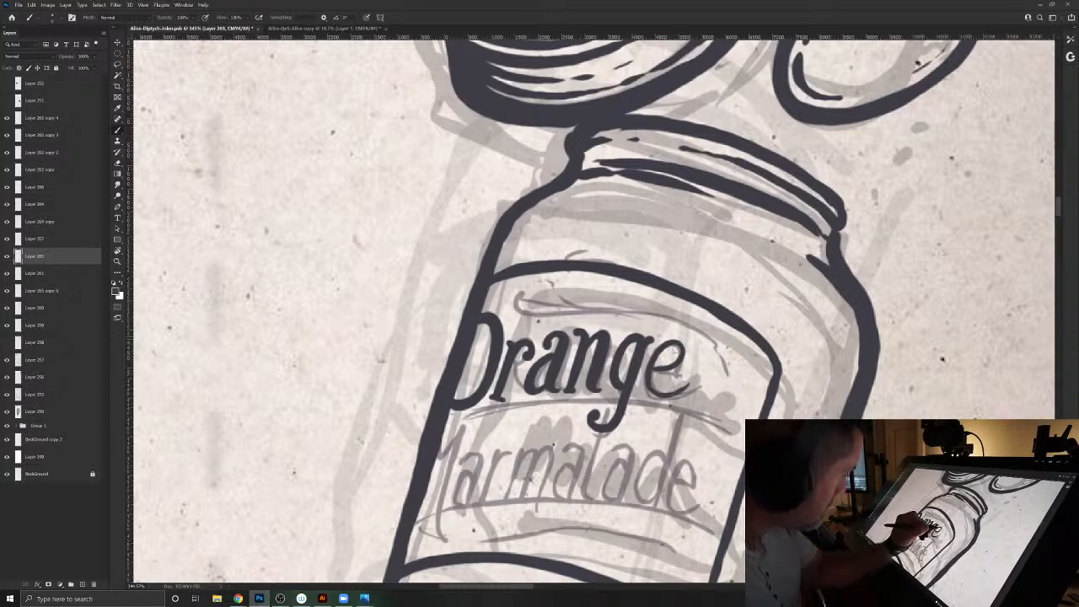
left_click_drag(679, 348, 669, 365)
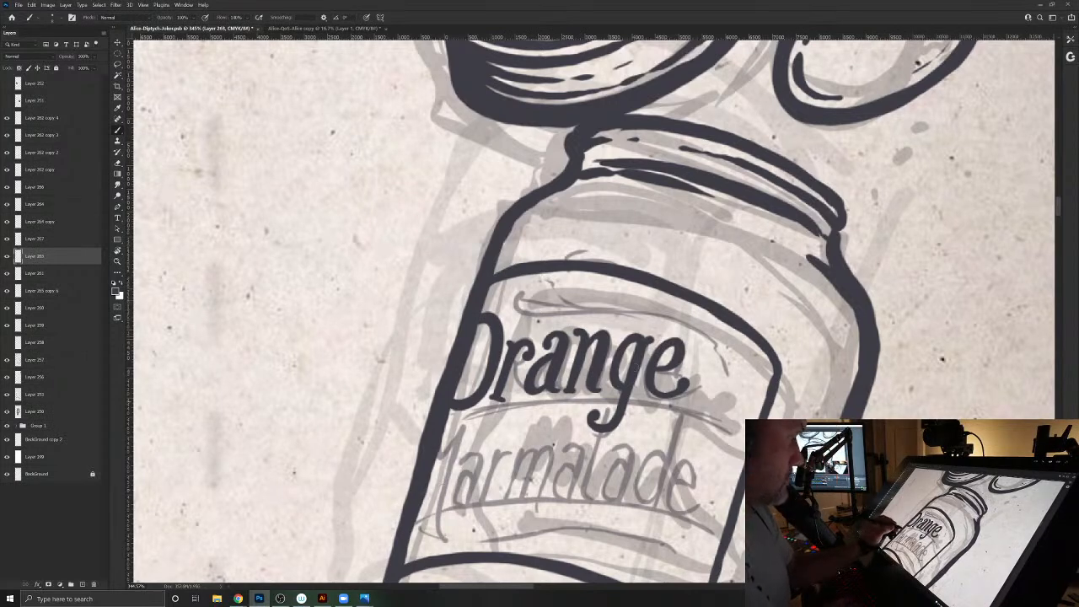
- Reduce the brush size and refine the foot of the "r" in "Orange"
key("[")
key("[")
key("[")
key("[")
key("b")
left_click_drag(492, 397, 505, 398)
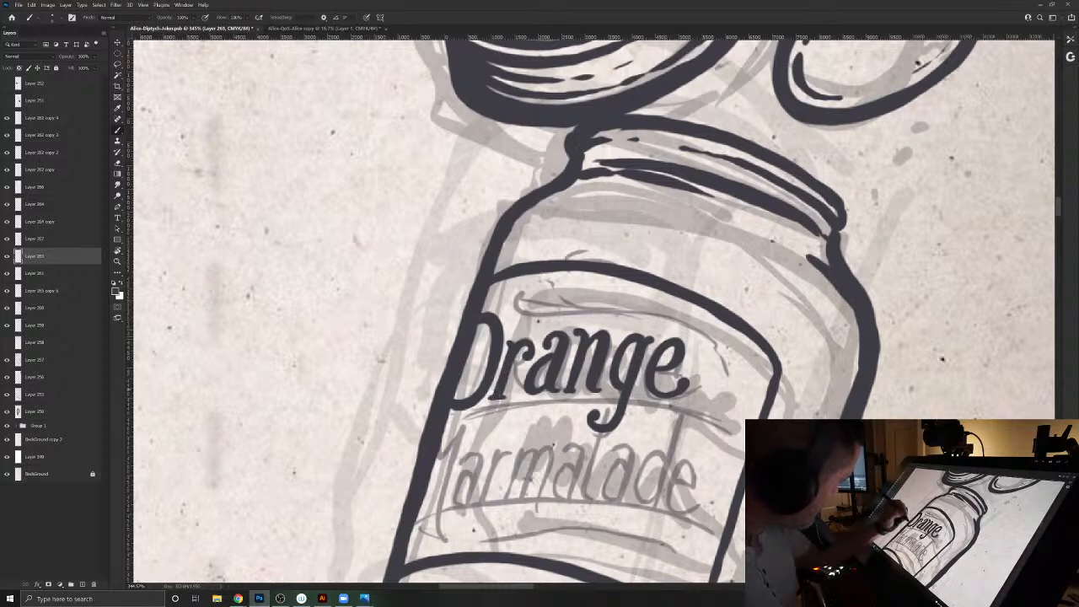
- Ink bold "Marm" over the faded second word, with the M cut off by the jar's edge and its stem ending in a curl
left_click_drag(417, 518, 506, 452)
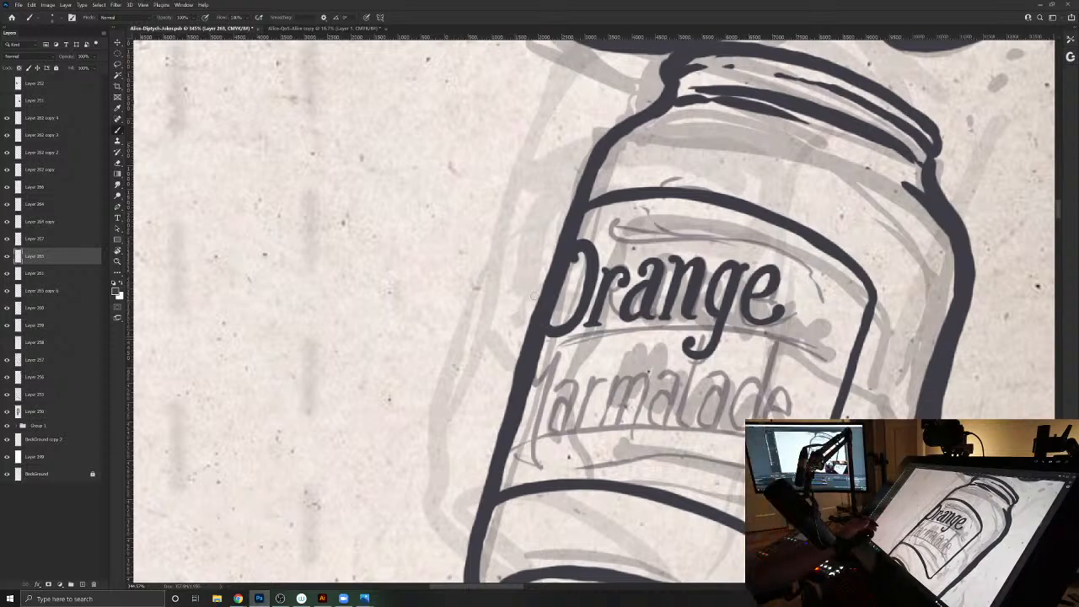
mouse_move(541, 349)
left_mouse_down()
mouse_move(533, 384)
mouse_move(567, 340)
mouse_move(538, 443)
mouse_move(546, 468)
mouse_move(569, 455)
mouse_move(565, 441)
mouse_move(535, 447)
mouse_move(547, 372)
left_mouse_up()
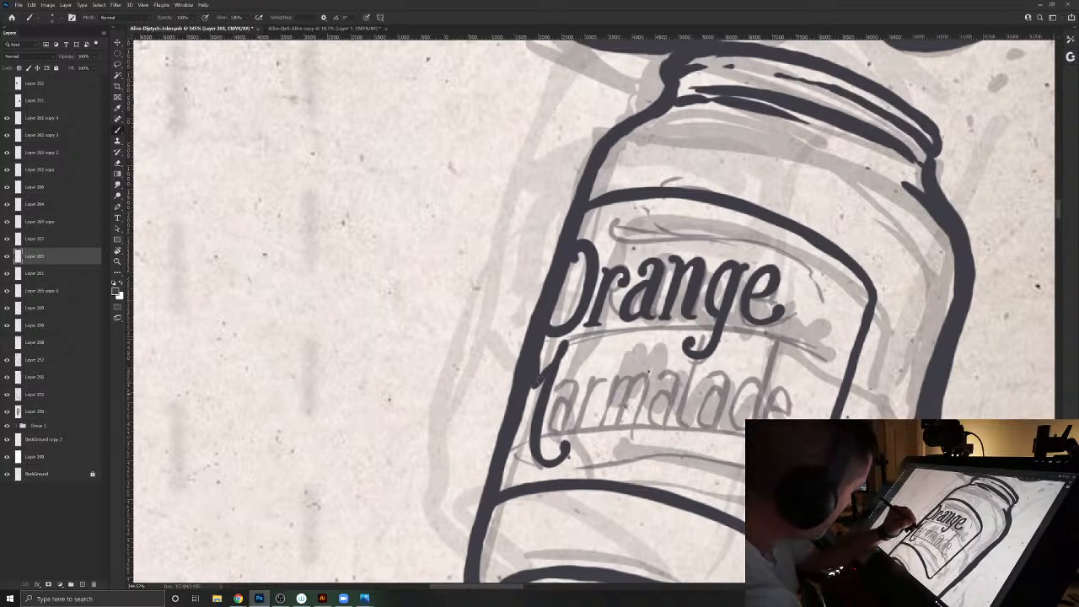
mouse_move(565, 377)
left_mouse_down()
mouse_move(579, 381)
mouse_move(569, 425)
mouse_move(574, 380)
mouse_move(549, 425)
left_mouse_up()
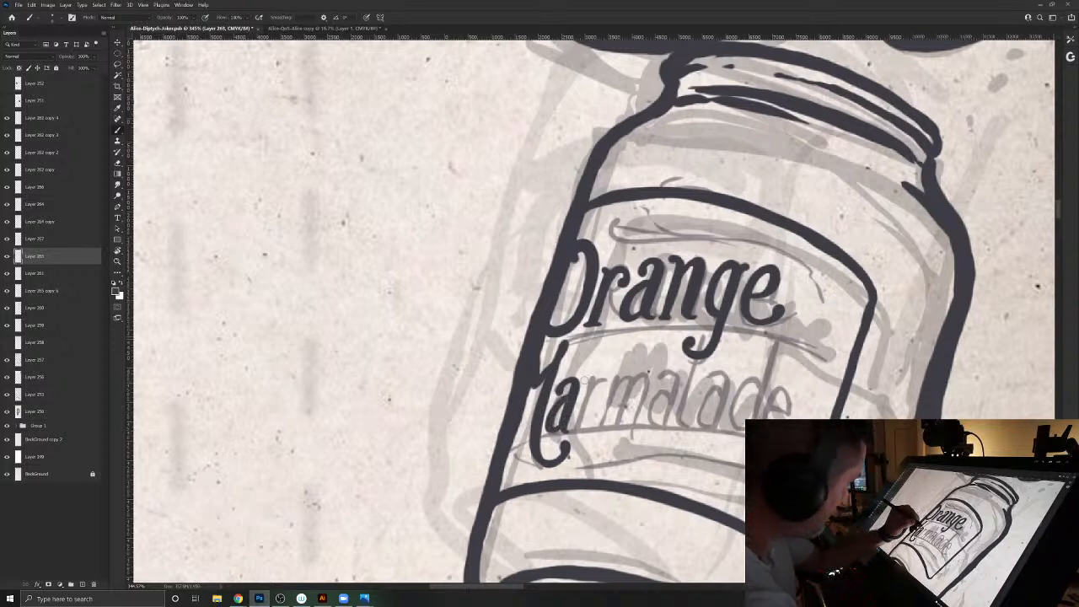
left_click_drag(586, 380, 580, 416)
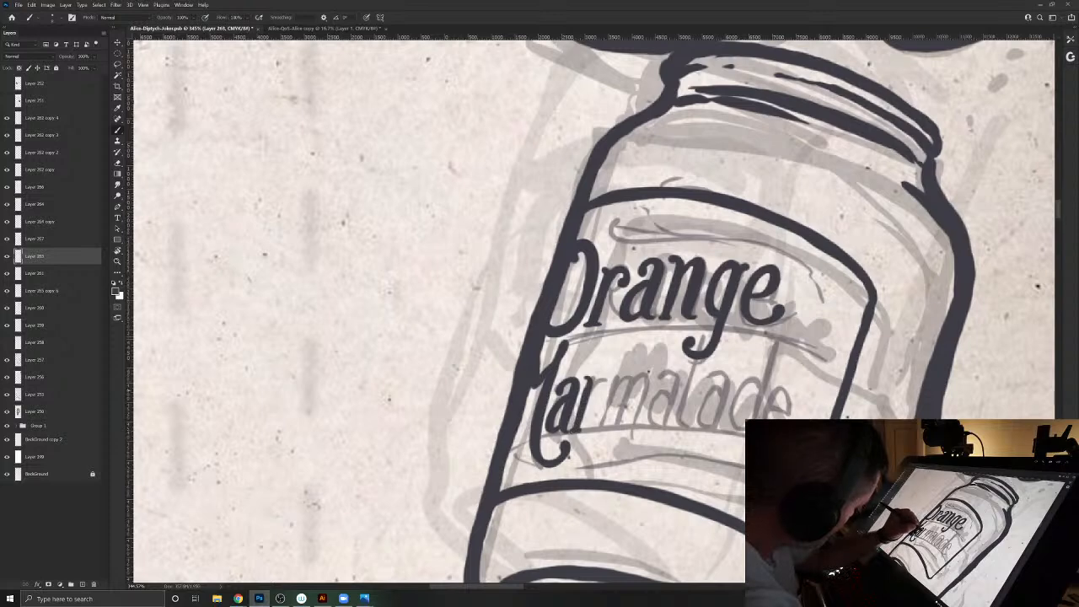
mouse_move(594, 384)
left_mouse_down()
mouse_move(607, 378)
mouse_move(600, 397)
left_mouse_up()
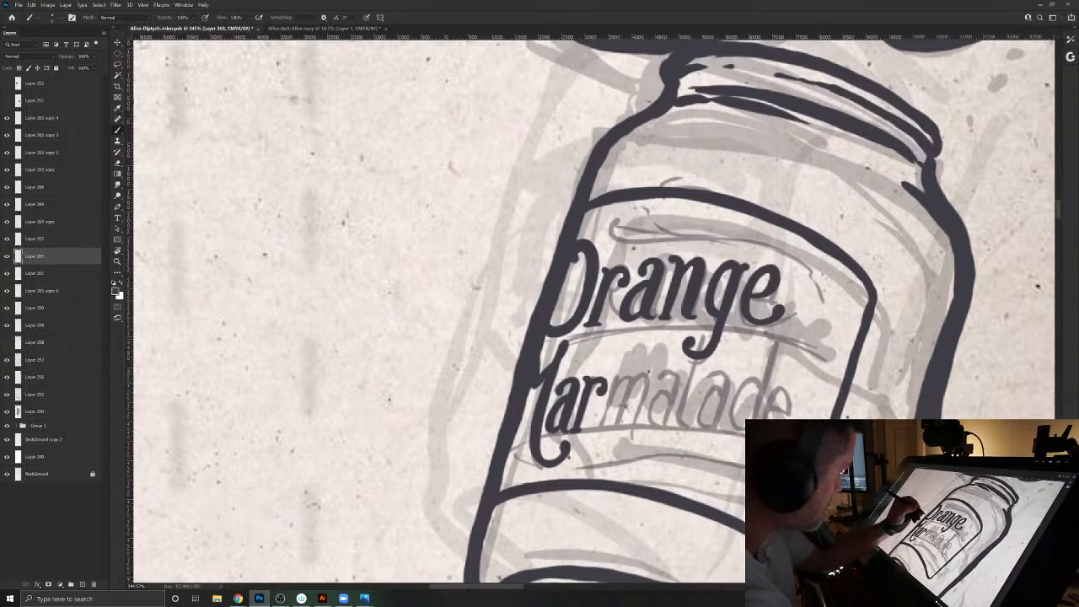
left_click_drag(615, 378, 599, 426)
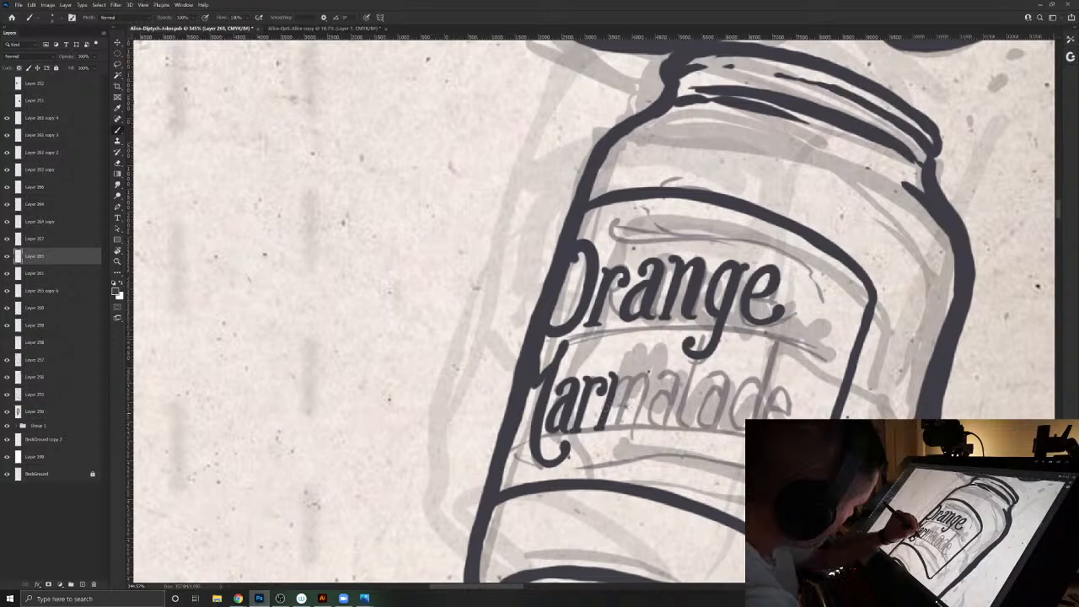
mouse_move(624, 377)
left_mouse_down()
mouse_move(631, 390)
mouse_move(615, 424)
left_mouse_up()
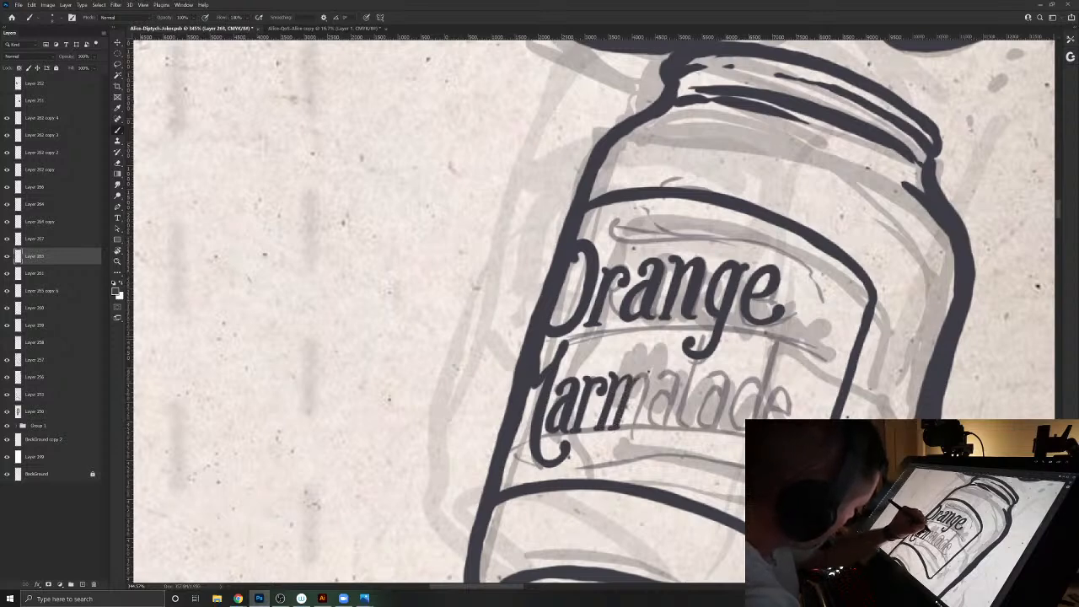
mouse_move(646, 377)
left_mouse_down()
mouse_move(630, 437)
mouse_move(644, 378)
left_mouse_up()
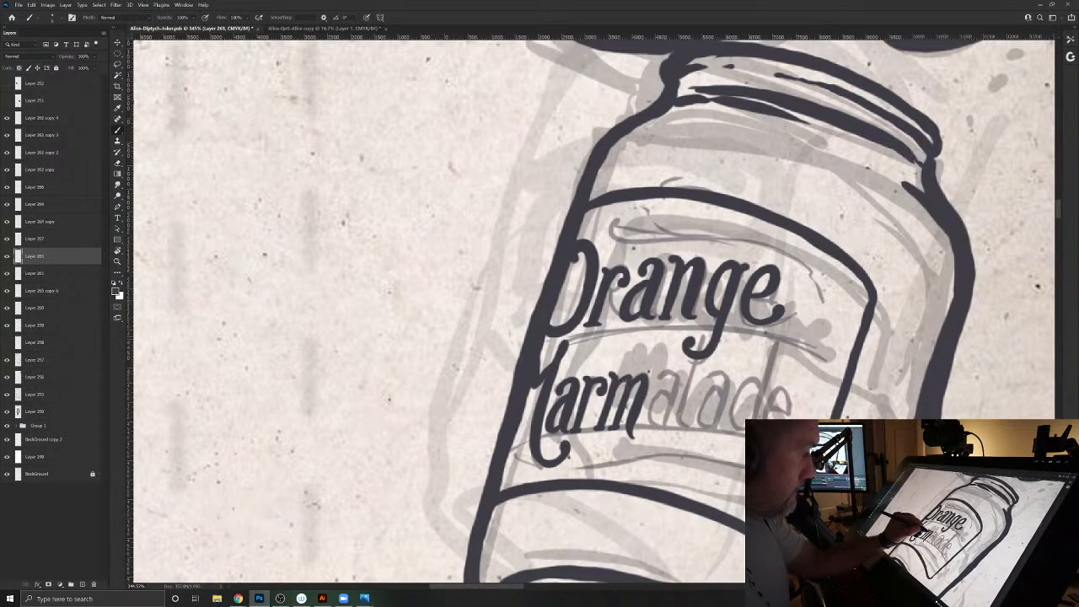
- Ink the bold letters "ala" after "Marm" over the faded lettering, running the tall l up into the tail of the g above
left_click_drag(608, 394, 526, 398)
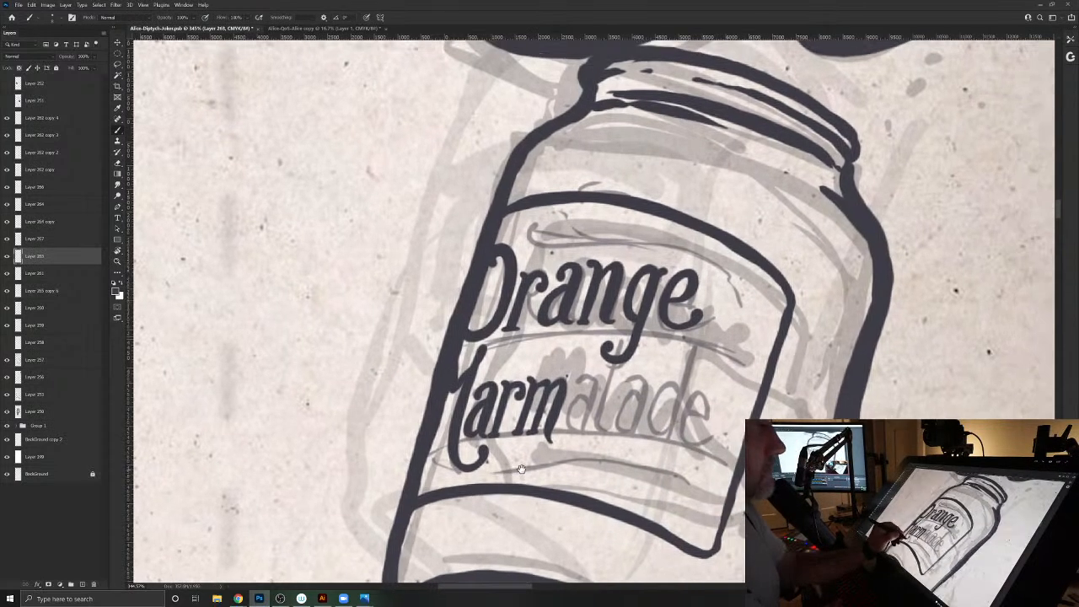
mouse_move(579, 376)
left_mouse_down()
mouse_move(594, 382)
mouse_move(583, 423)
mouse_move(588, 390)
mouse_move(577, 377)
mouse_move(560, 427)
left_mouse_up()
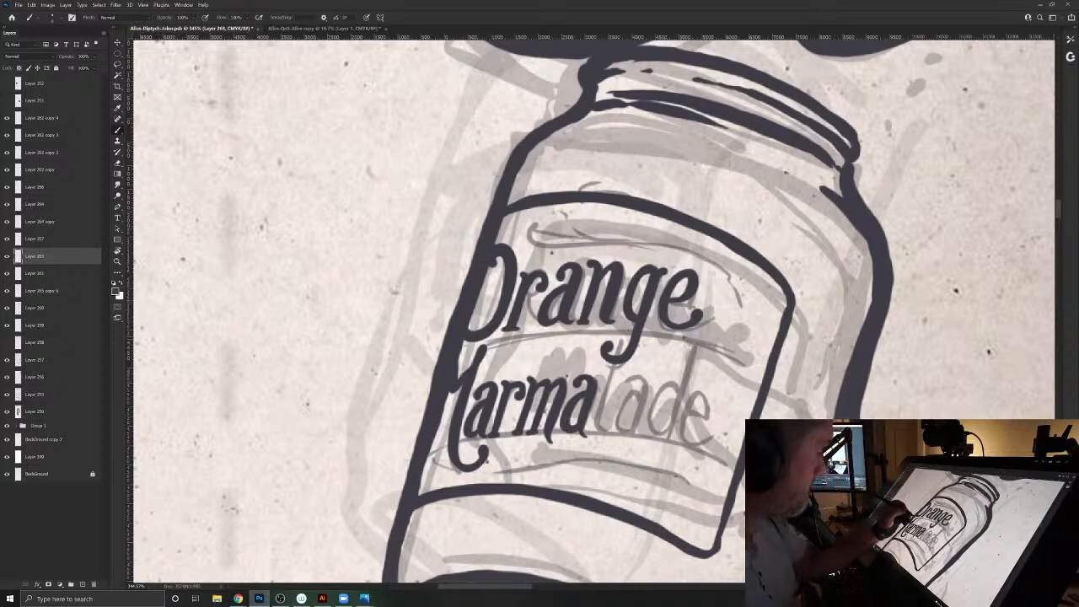
mouse_move(622, 343)
left_mouse_down()
mouse_move(597, 430)
mouse_move(619, 452)
left_mouse_up()
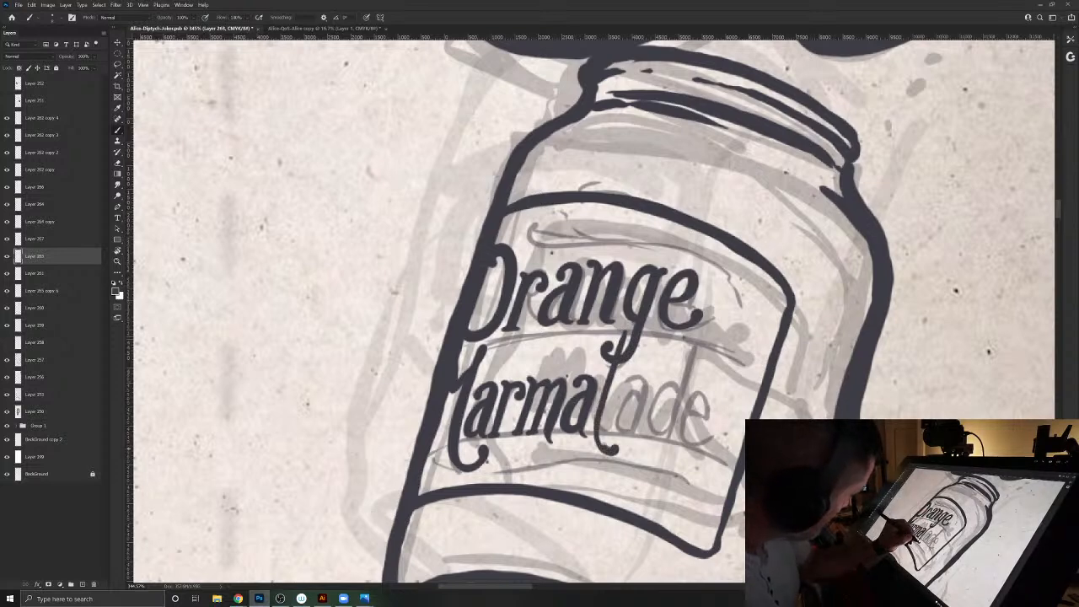
left_click_drag(609, 405, 616, 374)
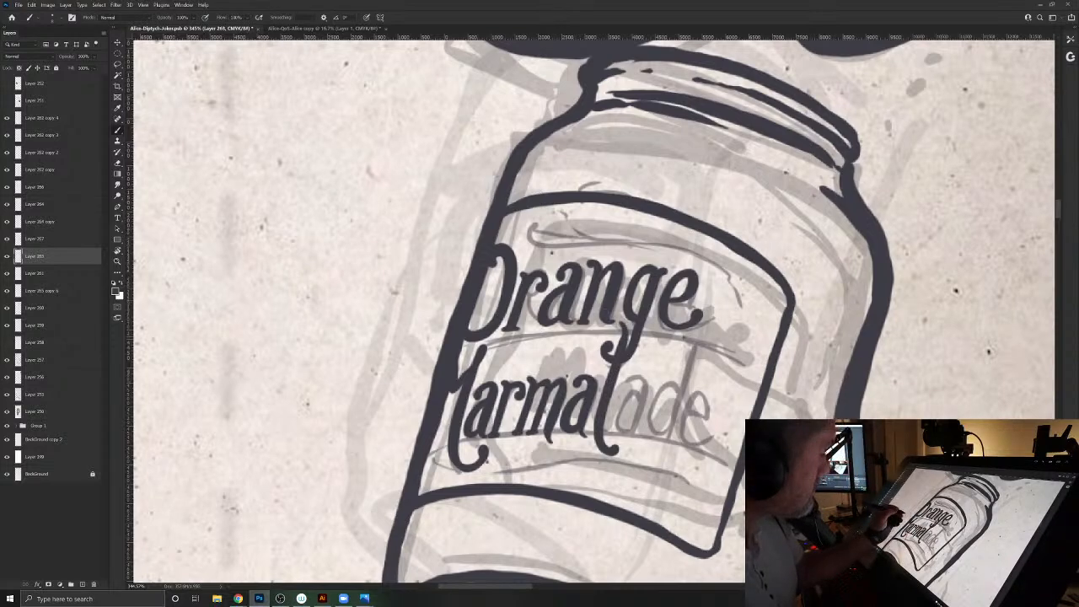
mouse_move(617, 386)
left_mouse_down()
mouse_move(646, 377)
mouse_move(634, 437)
left_mouse_up()
mouse_move(633, 393)
left_mouse_down()
mouse_move(616, 420)
mouse_move(625, 433)
left_mouse_up()
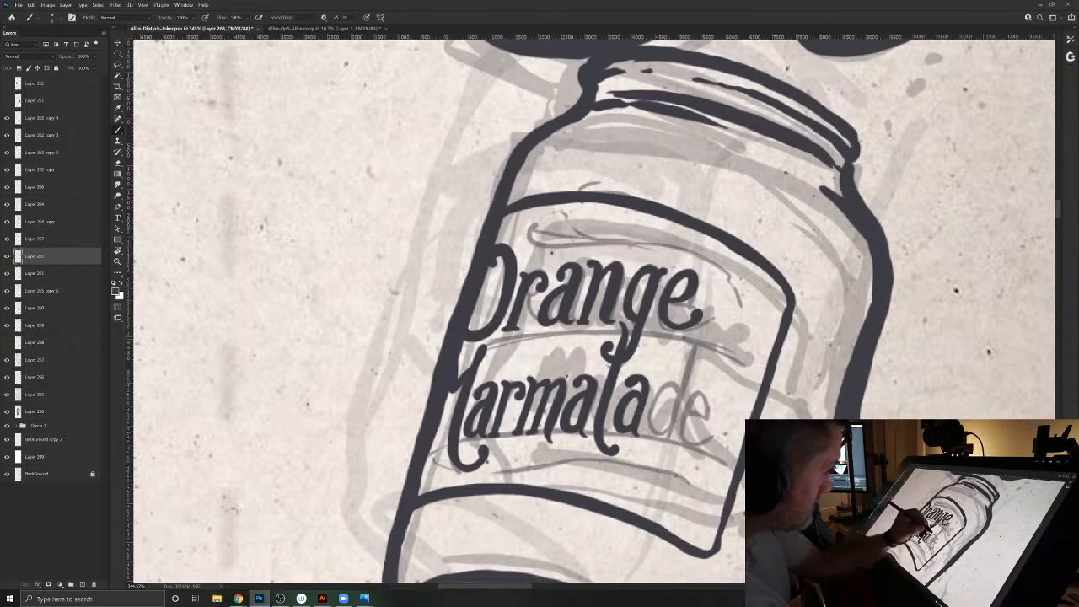
- Ink the bold letters "de" to complete "Marmalade", with a tall stem on the d and a curled end on the e
mouse_move(681, 384)
left_mouse_down()
mouse_move(666, 385)
mouse_move(647, 430)
left_mouse_up()
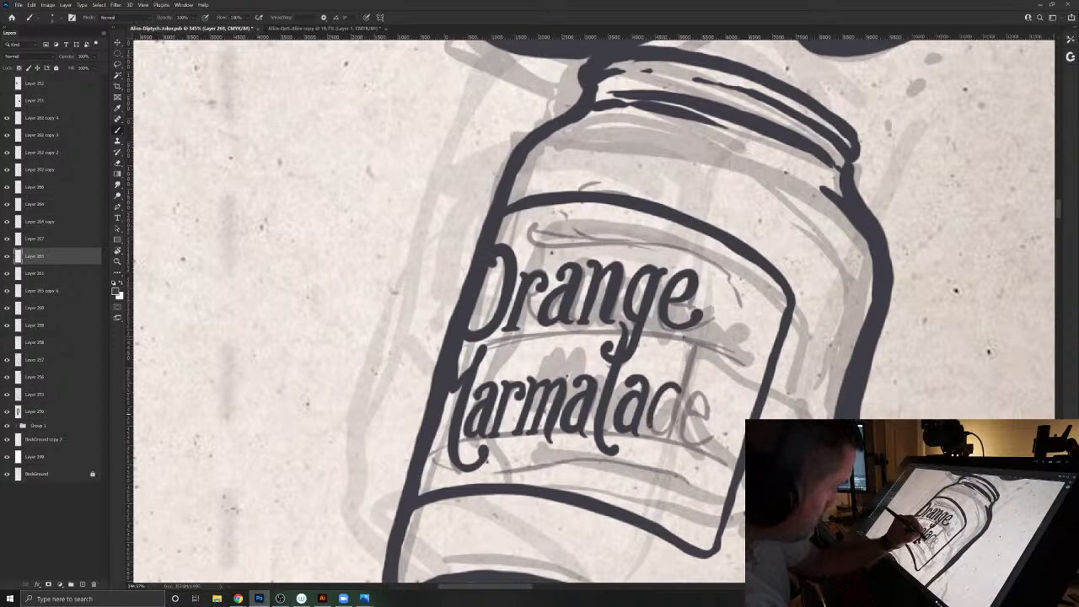
left_click_drag(673, 389, 657, 410)
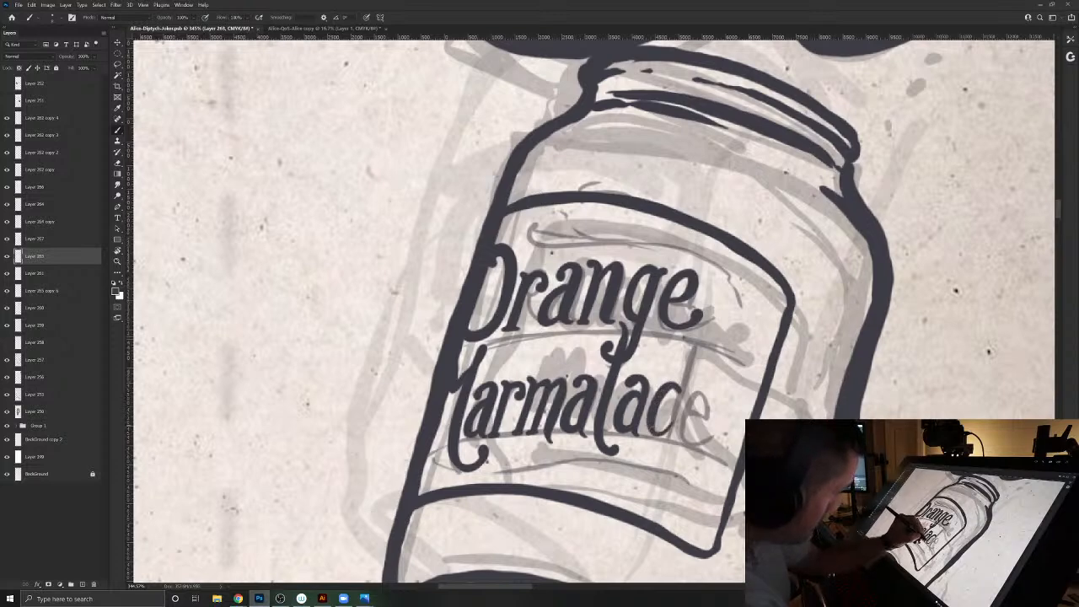
left_click_drag(691, 352, 670, 439)
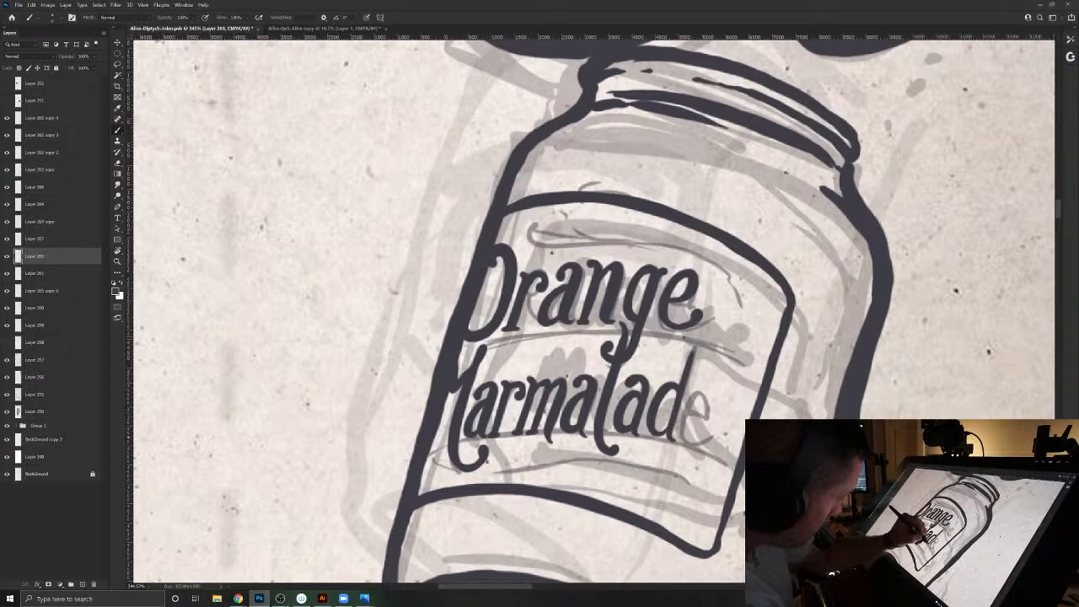
left_click_drag(695, 351, 691, 375)
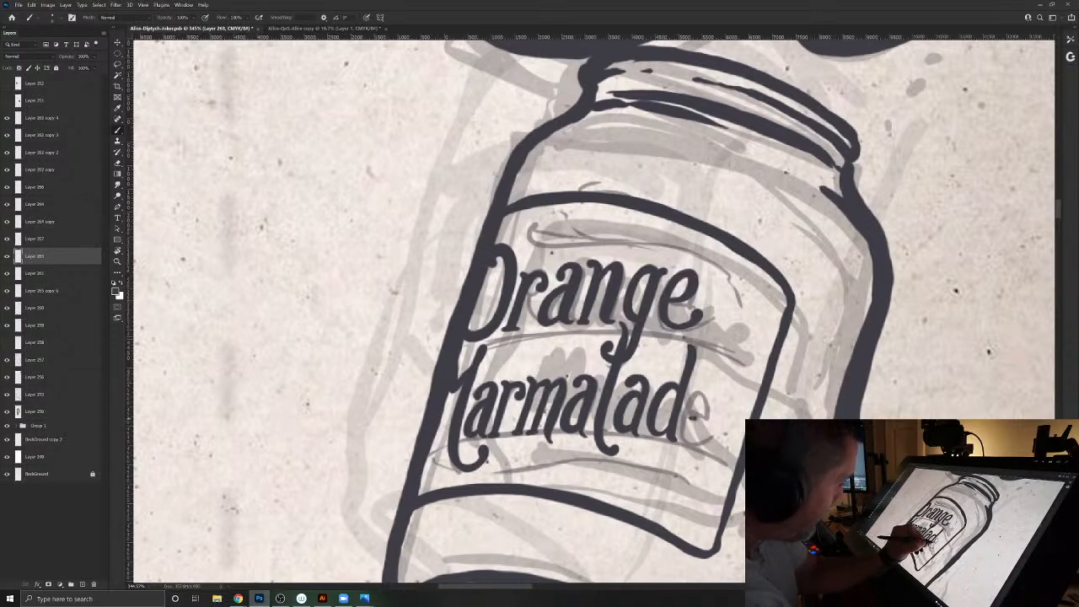
mouse_move(703, 413)
left_mouse_down()
mouse_move(718, 398)
mouse_move(700, 393)
mouse_move(691, 425)
mouse_move(711, 445)
mouse_move(725, 425)
mouse_move(705, 447)
left_mouse_up()
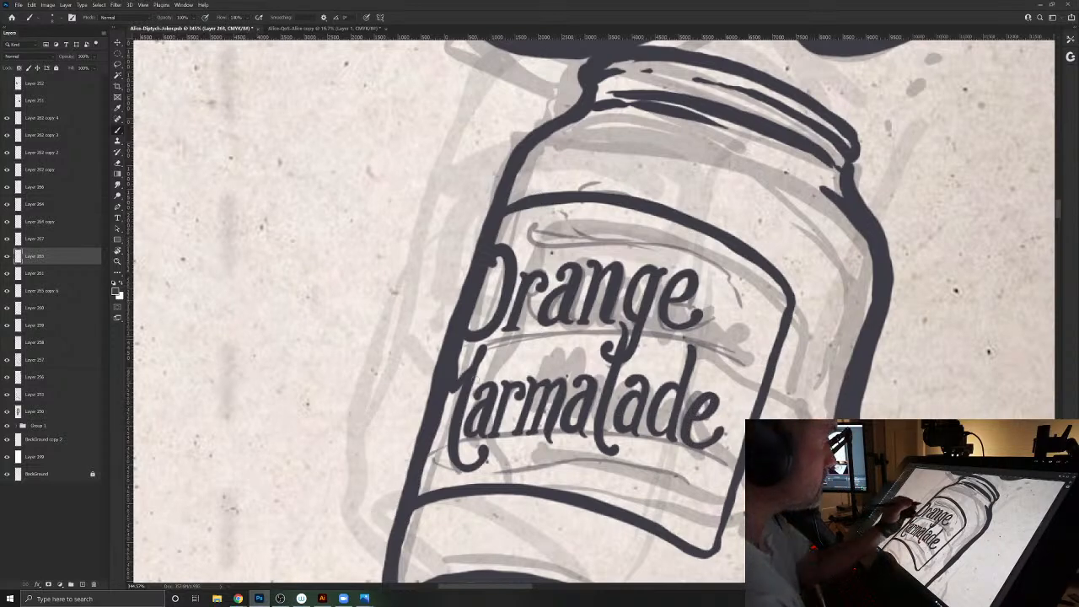
- Ink a thin flourish above "Orange" following the label's upper edge, with a loop at one end and an inward curl at the other
mouse_move(533, 220)
left_mouse_down()
mouse_move(528, 239)
mouse_move(557, 250)
mouse_move(722, 256)
mouse_move(740, 295)
mouse_move(723, 290)
mouse_move(769, 305)
left_mouse_up()
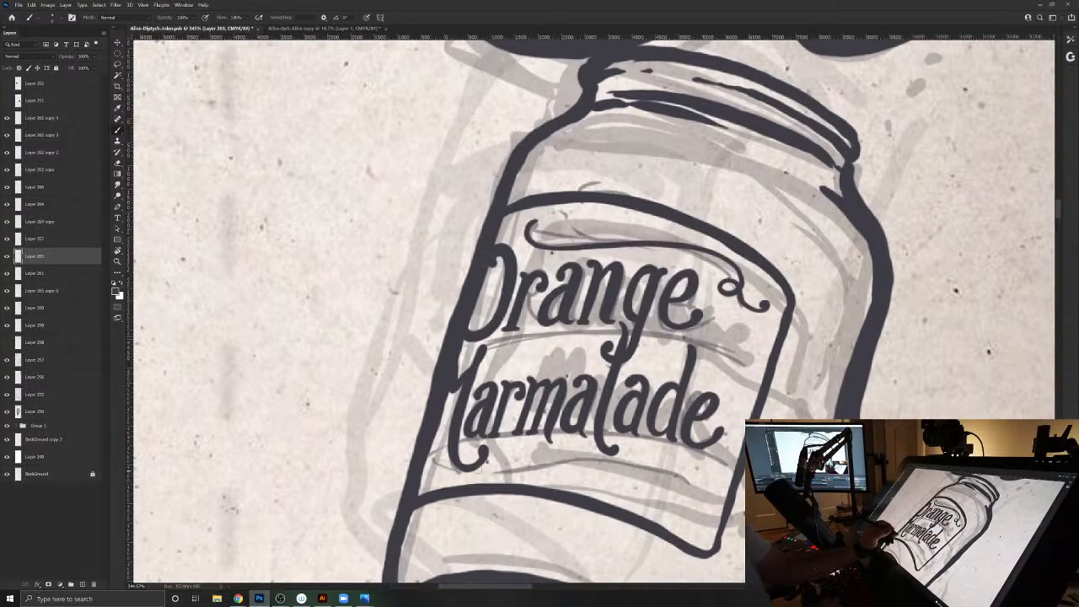
left_click_drag(582, 438, 537, 515)
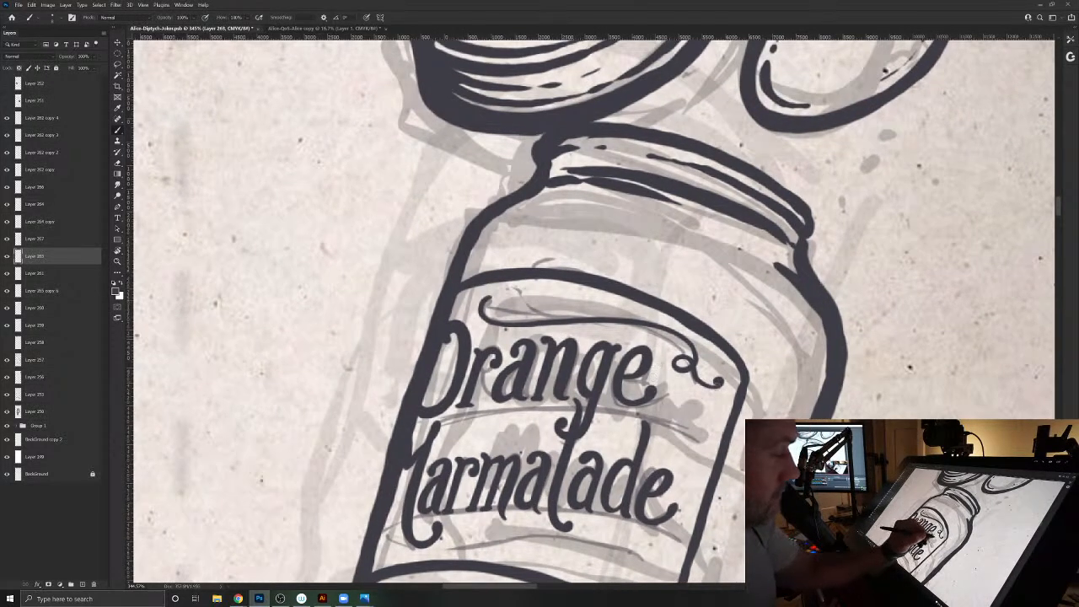
mouse_move(676, 355)
left_mouse_down()
mouse_move(667, 371)
mouse_move(694, 372)
mouse_move(649, 327)
mouse_move(554, 327)
left_mouse_up()
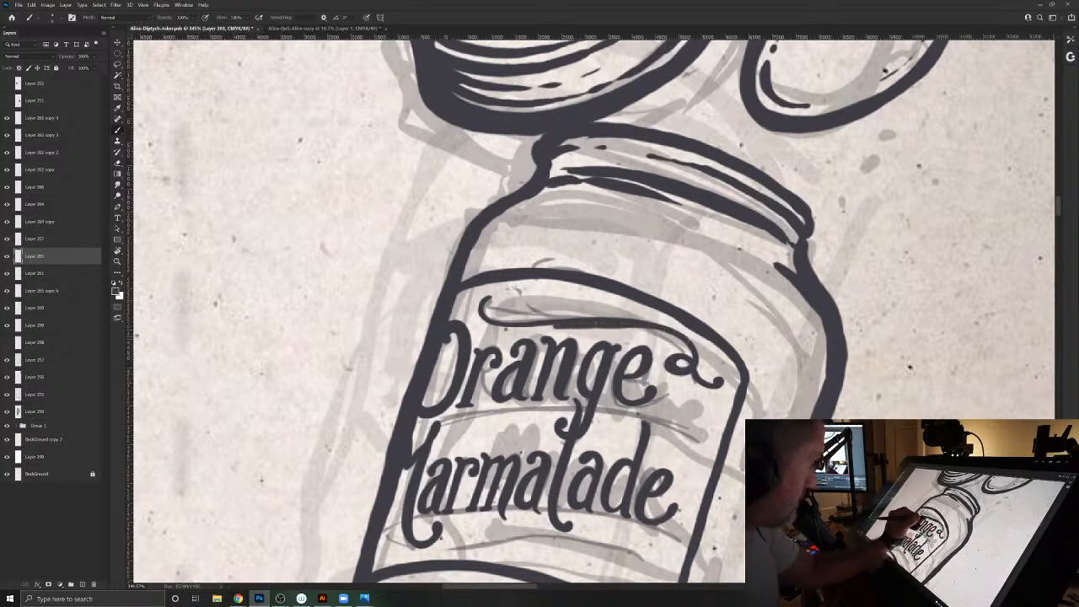
key("ctrl+z")
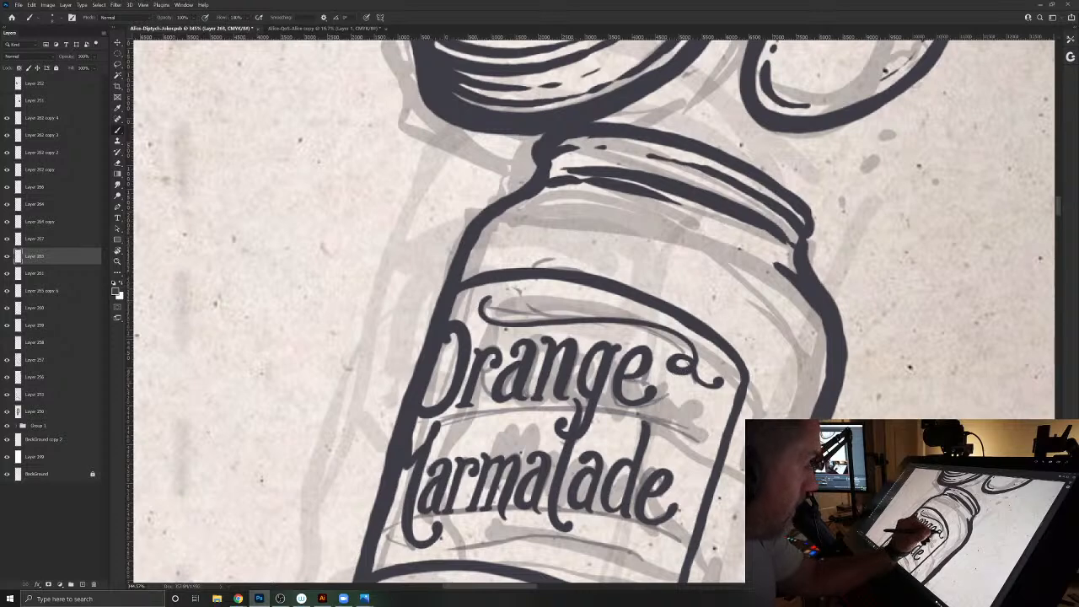
mouse_move(607, 325)
left_mouse_down()
mouse_move(502, 329)
mouse_move(474, 313)
mouse_move(478, 296)
mouse_move(506, 300)
left_mouse_up()
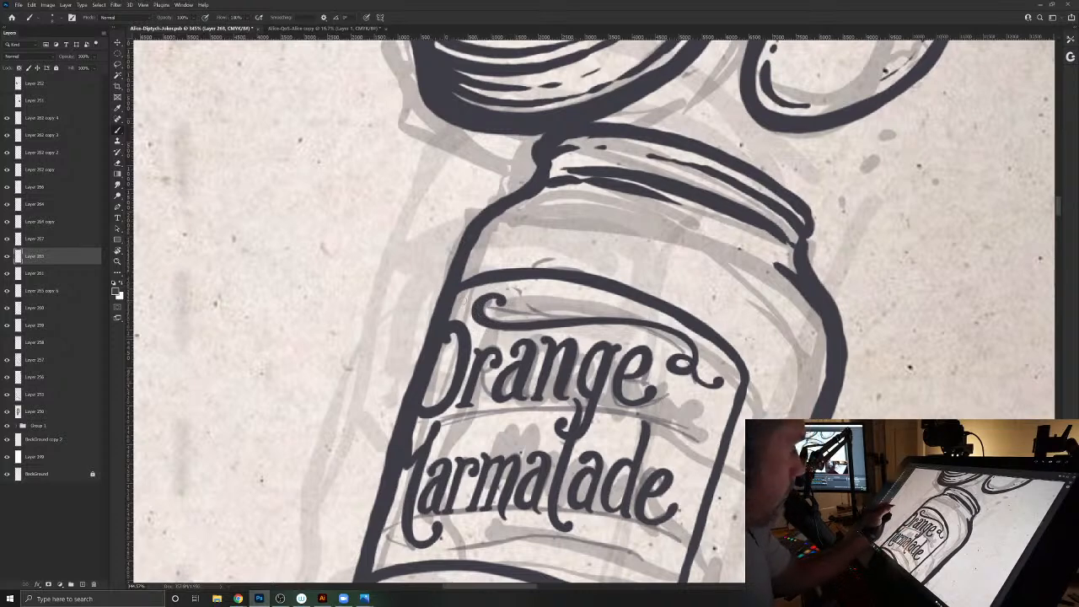
- Ink a matching flourish below "Marmalade" with a large loop, then add small curls at its start and middle
mouse_move(390, 539)
left_mouse_down()
mouse_move(433, 443)
mouse_move(521, 457)
mouse_move(675, 445)
mouse_move(662, 486)
mouse_move(643, 466)
mouse_move(707, 484)
mouse_move(697, 499)
mouse_move(666, 463)
mouse_move(641, 479)
mouse_move(673, 482)
mouse_move(685, 457)
mouse_move(624, 448)
mouse_move(541, 460)
mouse_move(492, 445)
left_mouse_up()
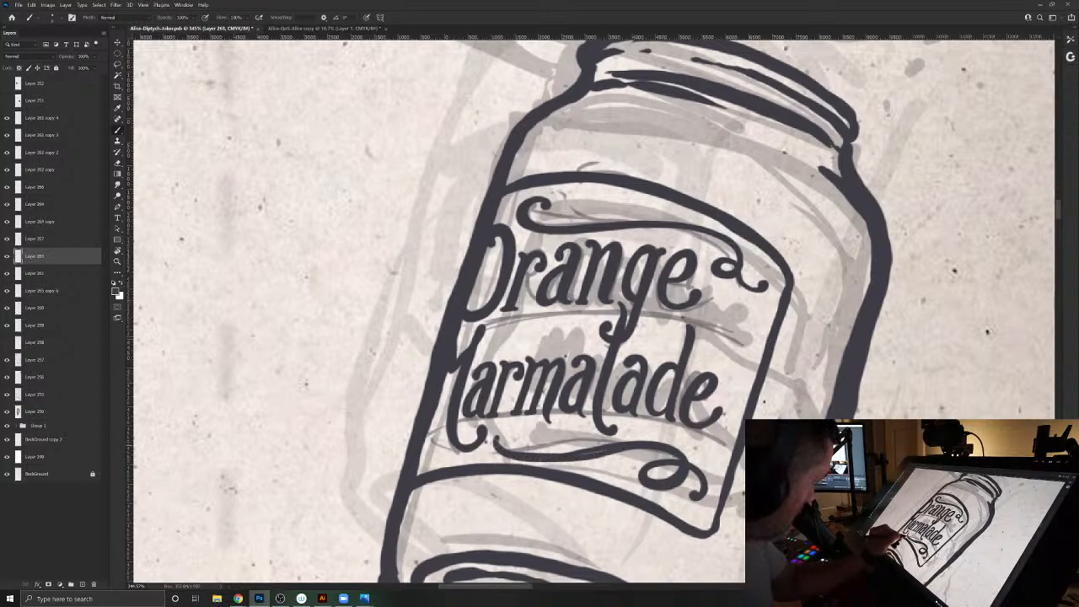
key("ctrl+z")
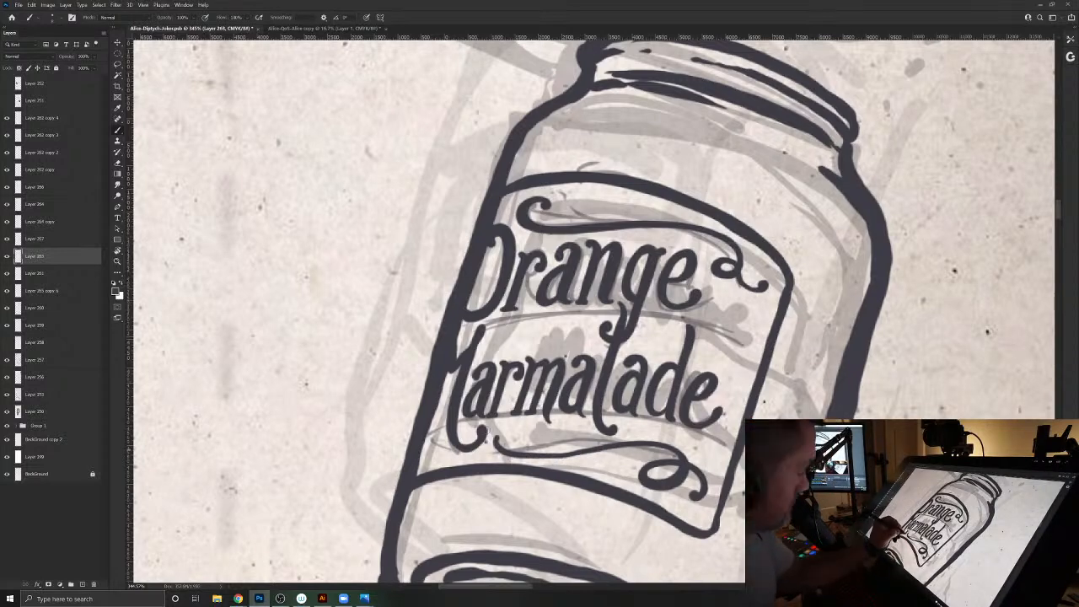
mouse_move(501, 436)
left_mouse_down()
mouse_move(521, 451)
mouse_move(626, 447)
mouse_move(610, 467)
mouse_move(614, 451)
left_mouse_up()
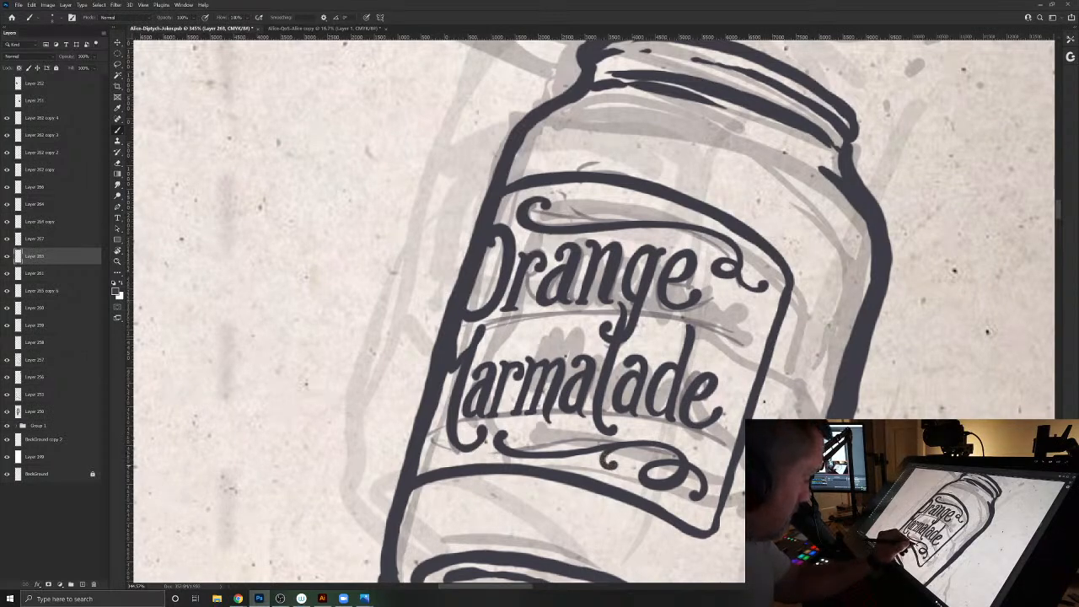
- Delete the layer holding the faded sketch lettering beneath the inked "Orange Marmalade"
key("v")
left_click_drag(715, 333, 758, 335)
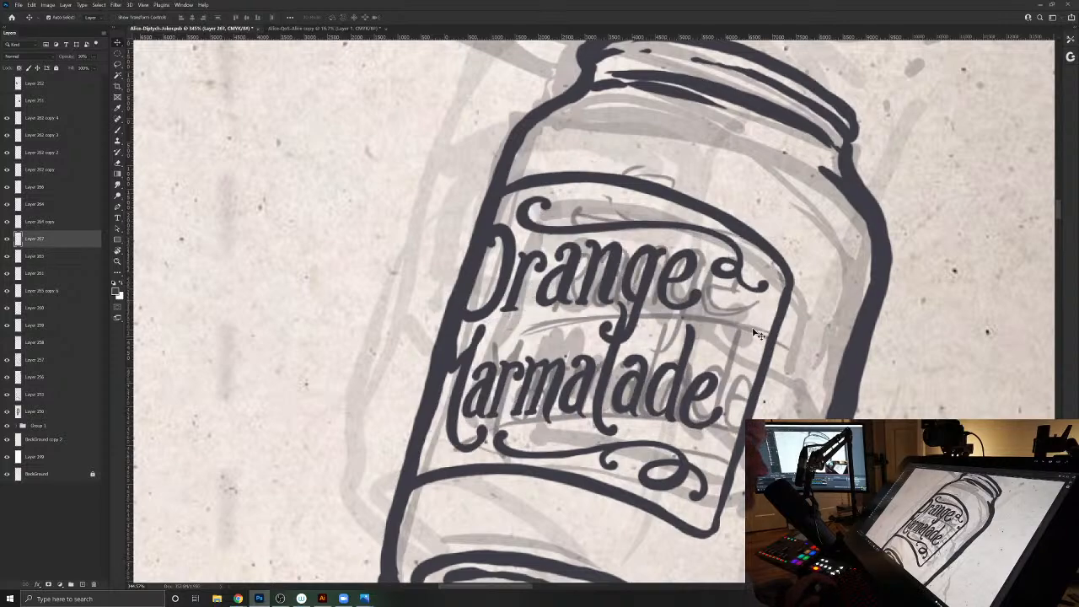
key("Delete")
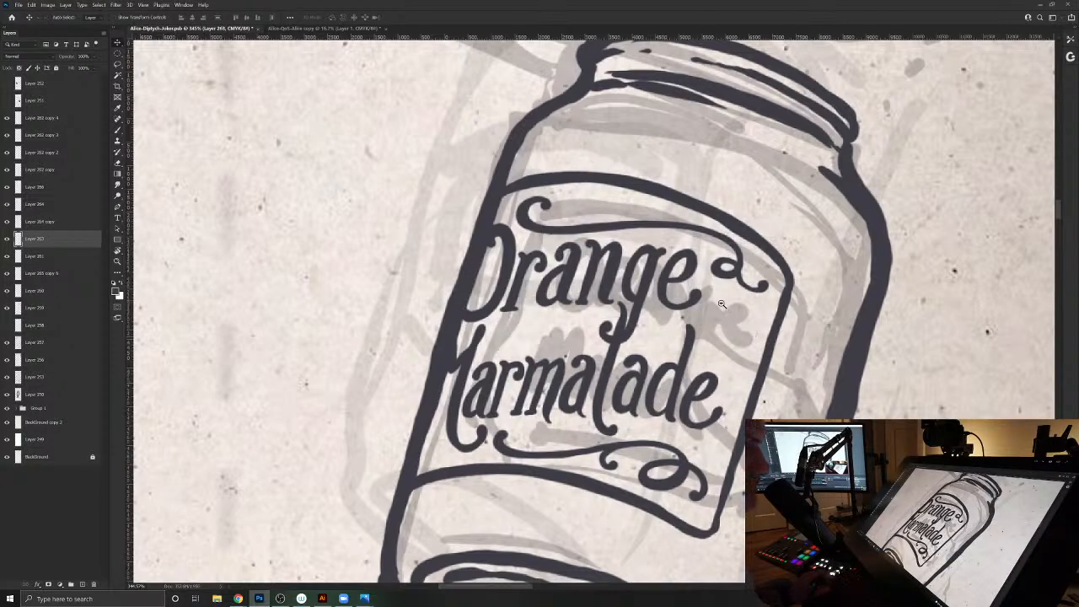
- Ink the wavy marmalade edge across the jar below the label with small round drops, and thicken its lines
mouse_move(713, 297)
left_mouse_down()
mouse_move(704, 291)
mouse_move(709, 299)
left_mouse_up()
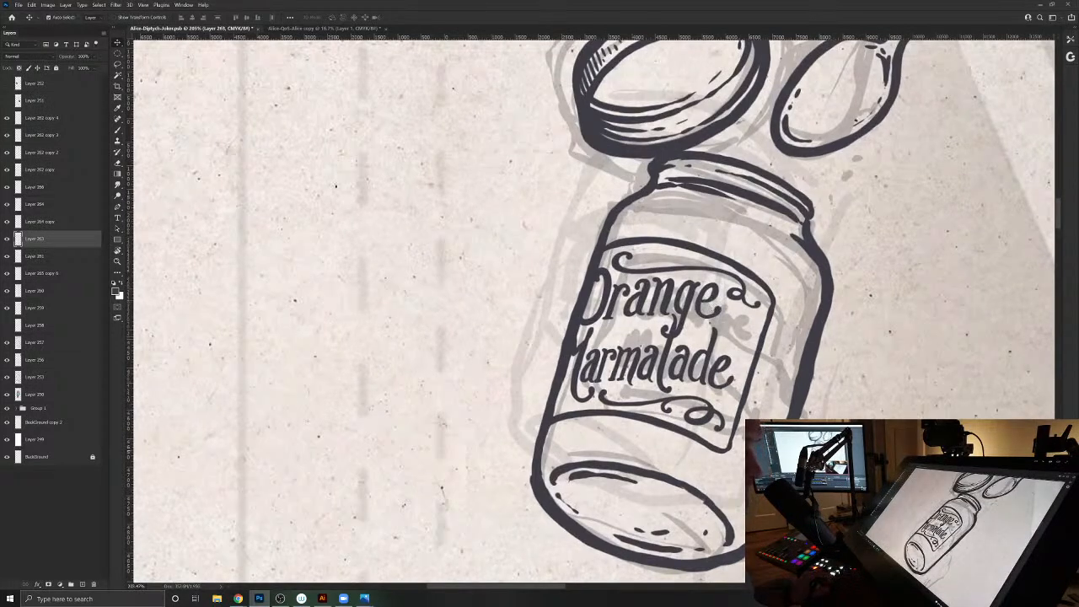
key("b")
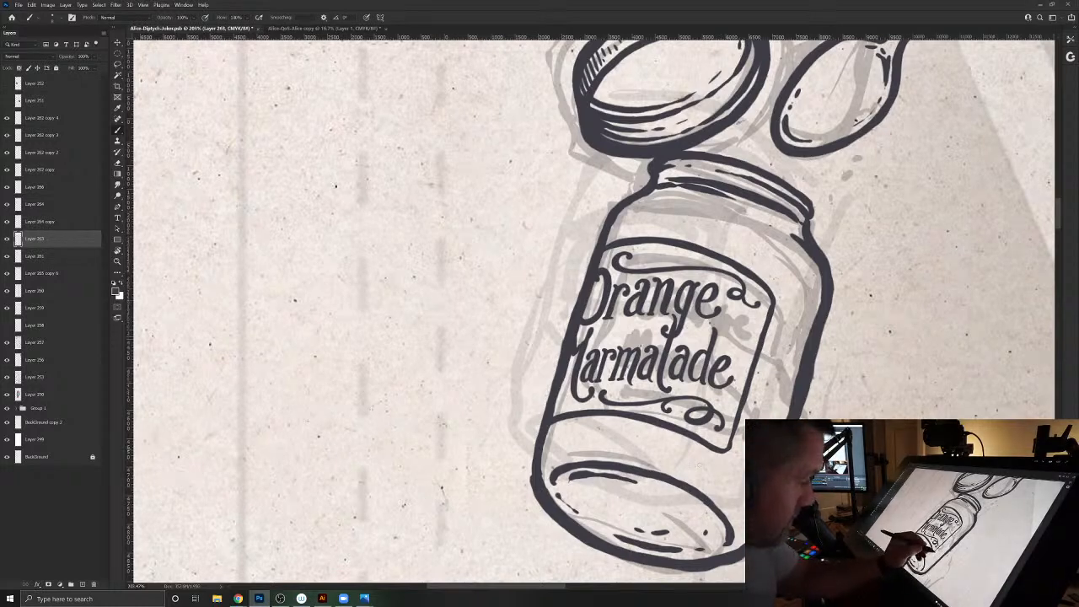
mouse_move(752, 494)
left_mouse_down()
mouse_move(679, 454)
mouse_move(645, 469)
mouse_move(628, 497)
left_mouse_up()
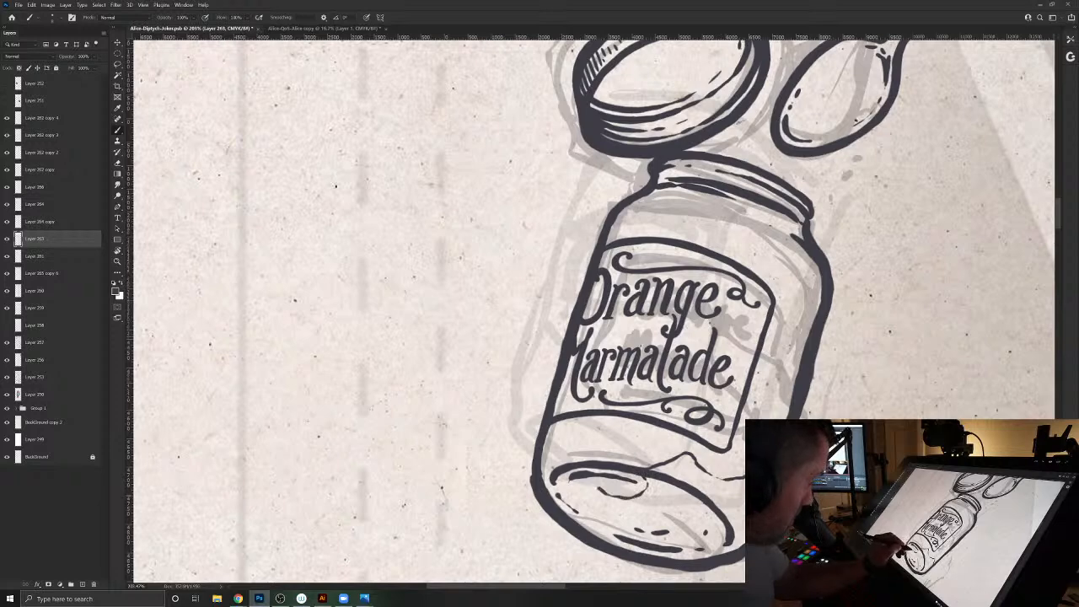
mouse_move(581, 443)
left_mouse_down()
mouse_move(552, 426)
mouse_move(592, 433)
left_mouse_up()
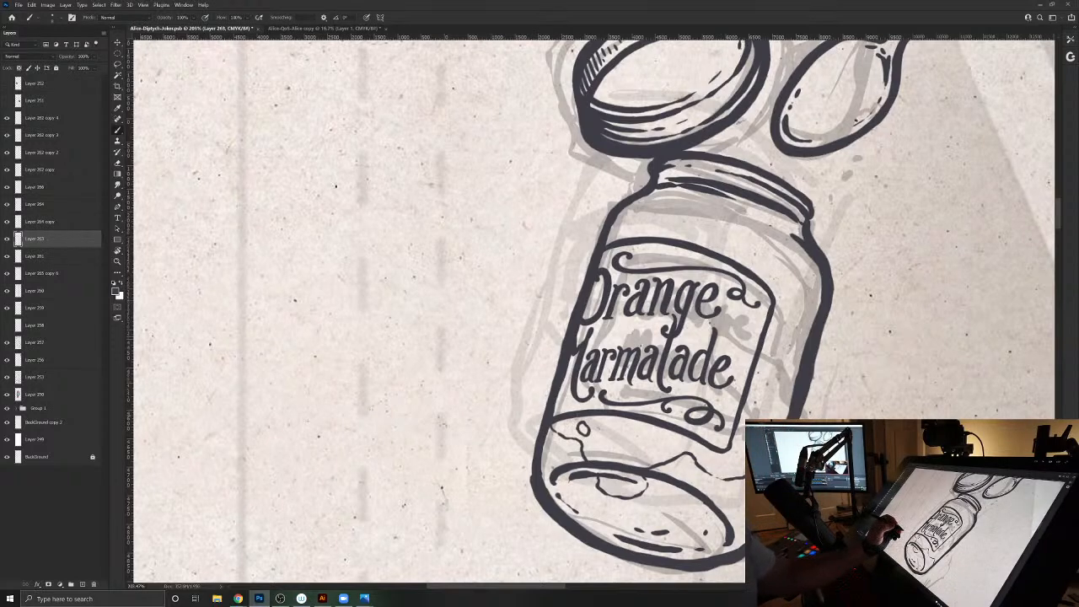
left_click_drag(591, 434, 579, 424)
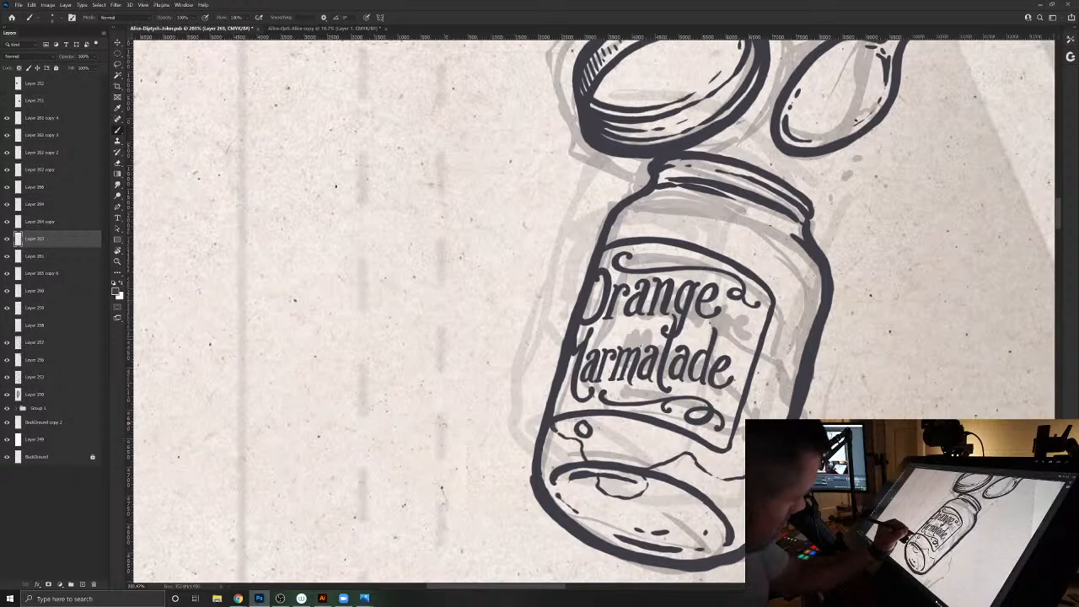
left_click_drag(549, 432, 585, 457)
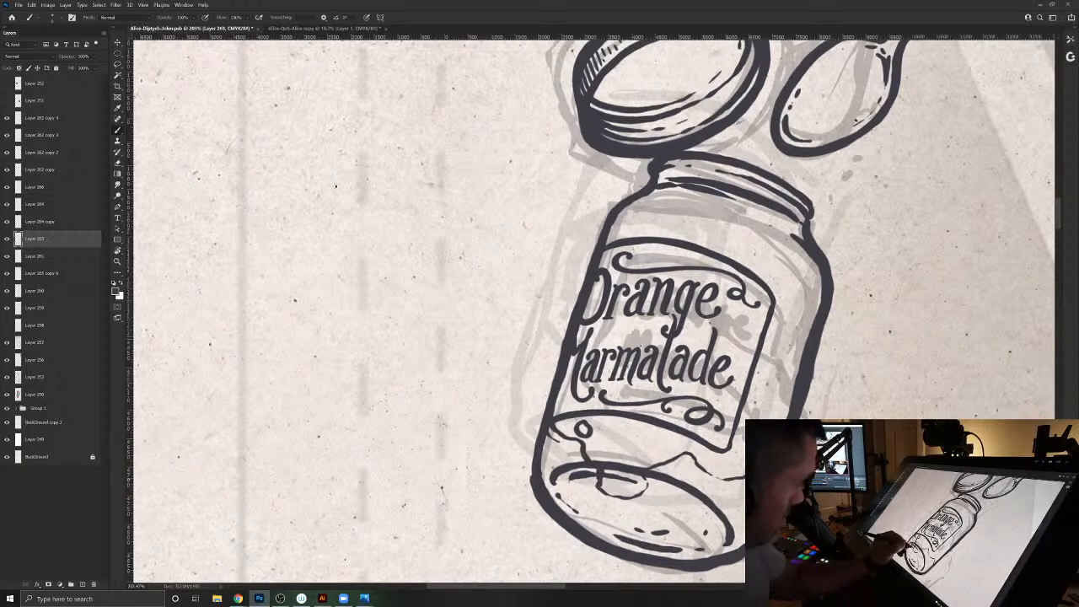
mouse_move(624, 497)
left_mouse_down()
mouse_move(700, 456)
mouse_move(741, 479)
left_mouse_up()
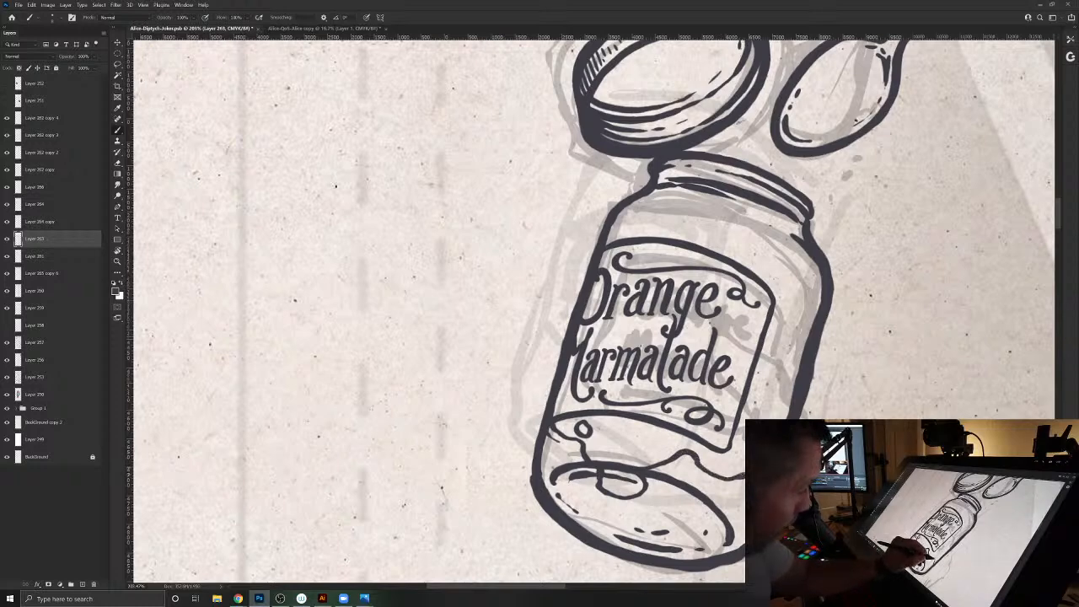
left_click_drag(744, 450, 742, 464)
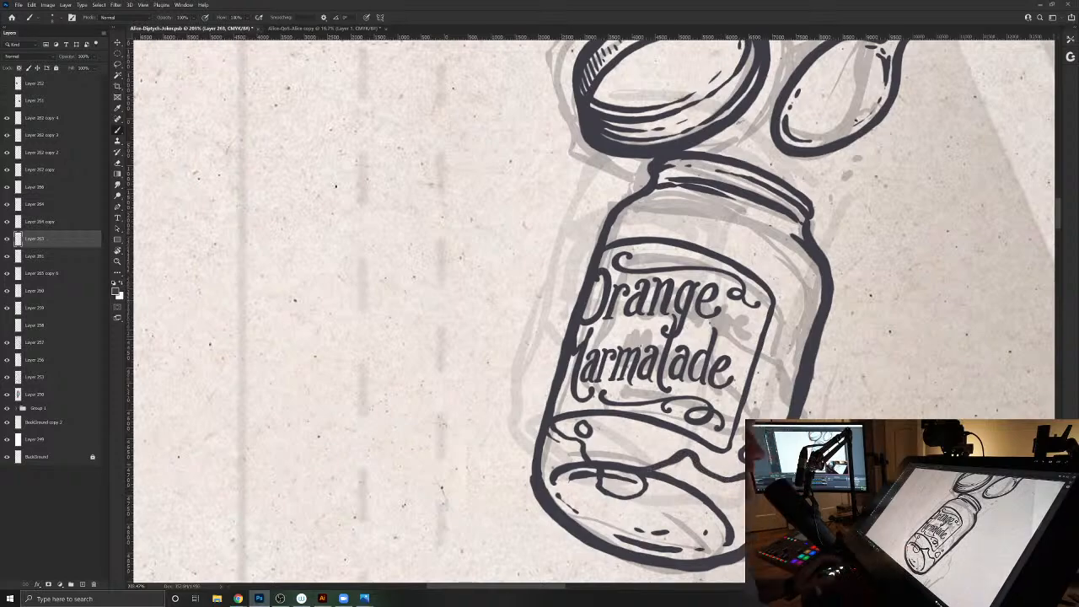
- Check the inked jar against the whole card composition and save the document
left_click_drag(647, 419, 616, 389)
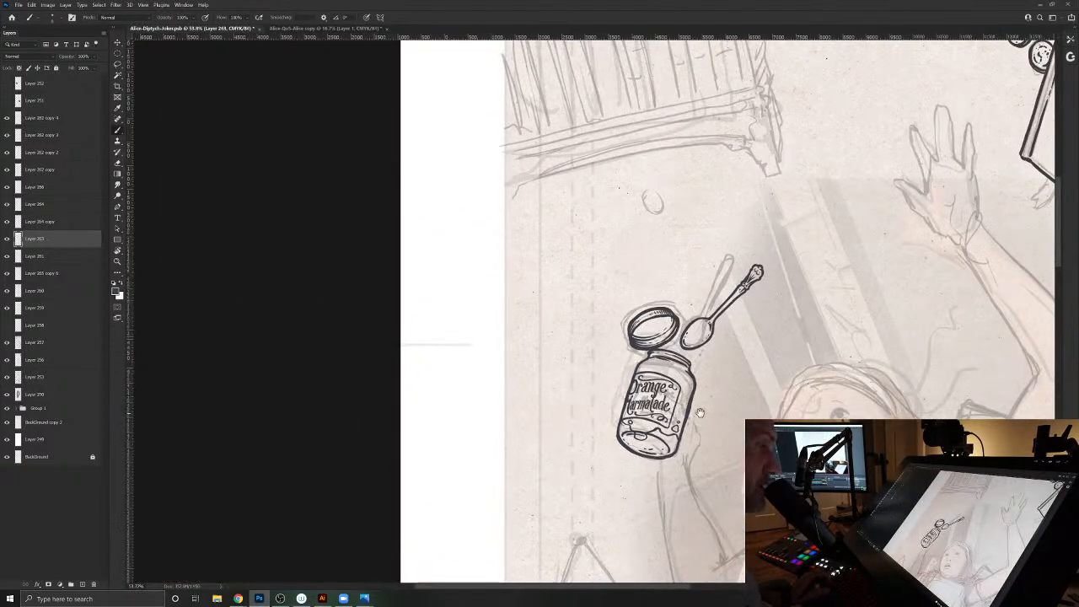
left_click_drag(700, 413, 547, 391)
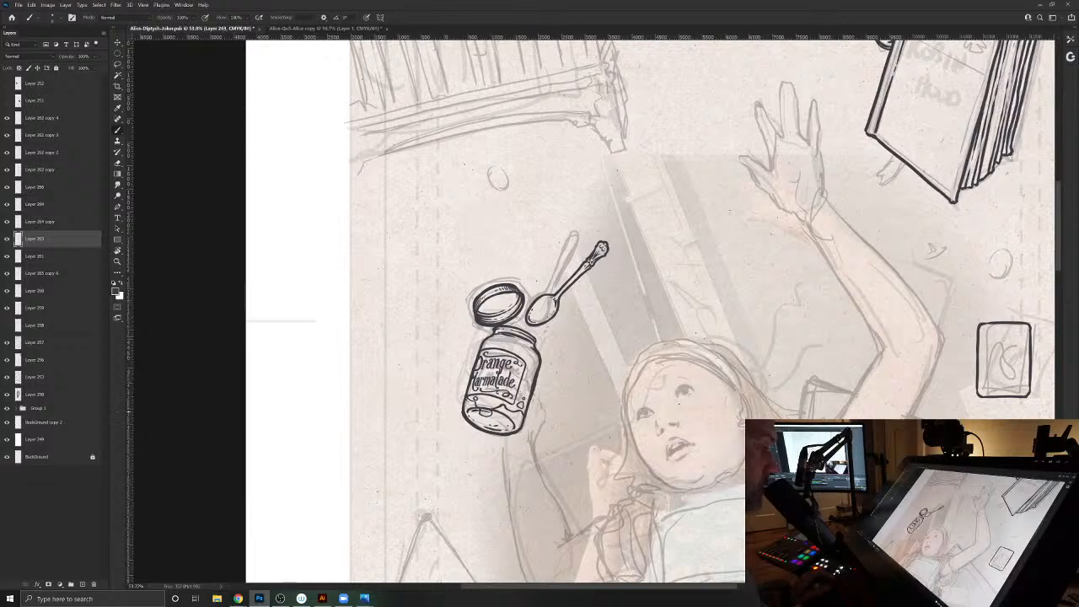
left_click_drag(644, 433, 645, 405)
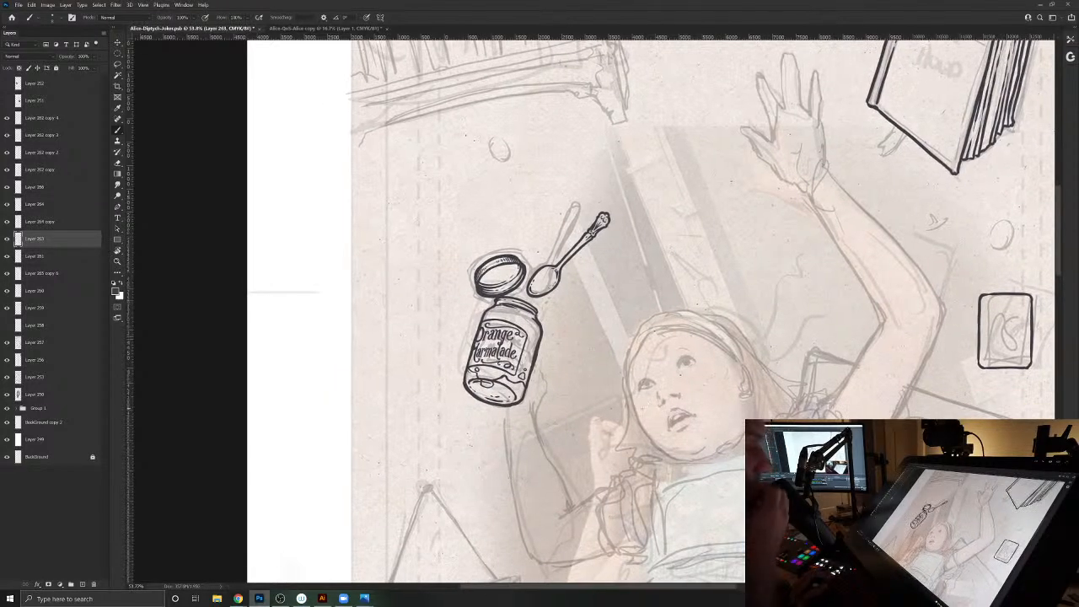
left_click_drag(653, 413, 634, 367)
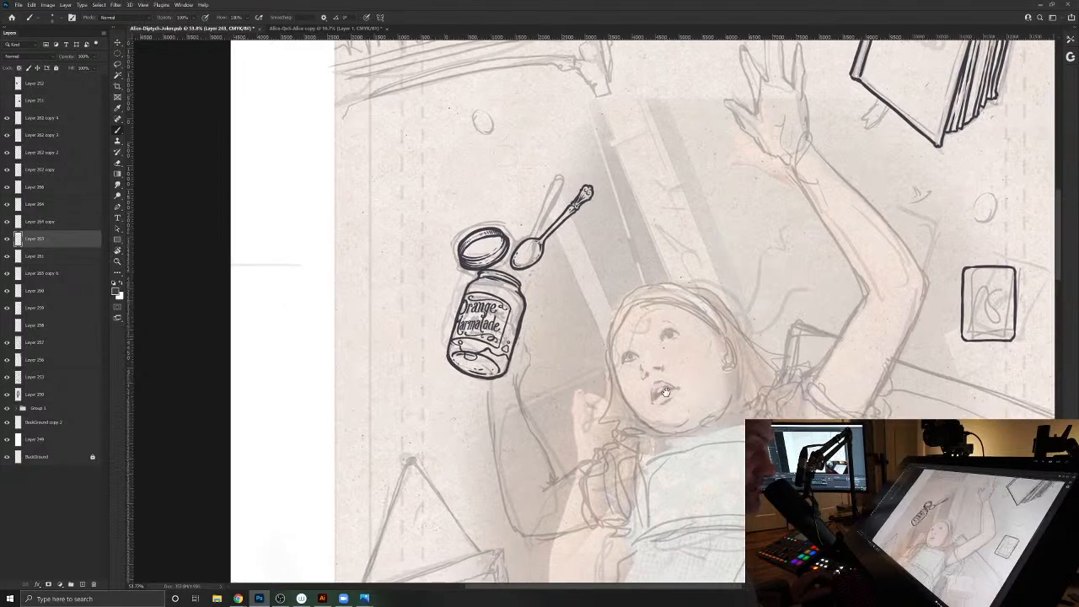
left_click_drag(640, 253, 560, 501)
left_click_drag(846, 556, 944, 500)
left_click_drag(808, 435, 755, 434)
left_click_drag(807, 457, 716, 343)
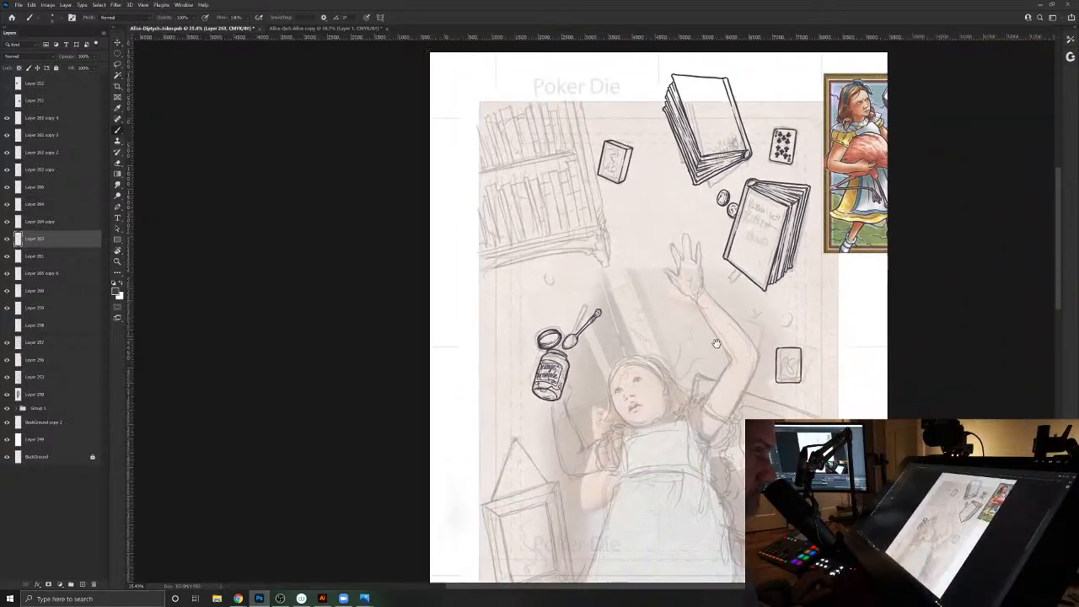
key("ctrl+s")
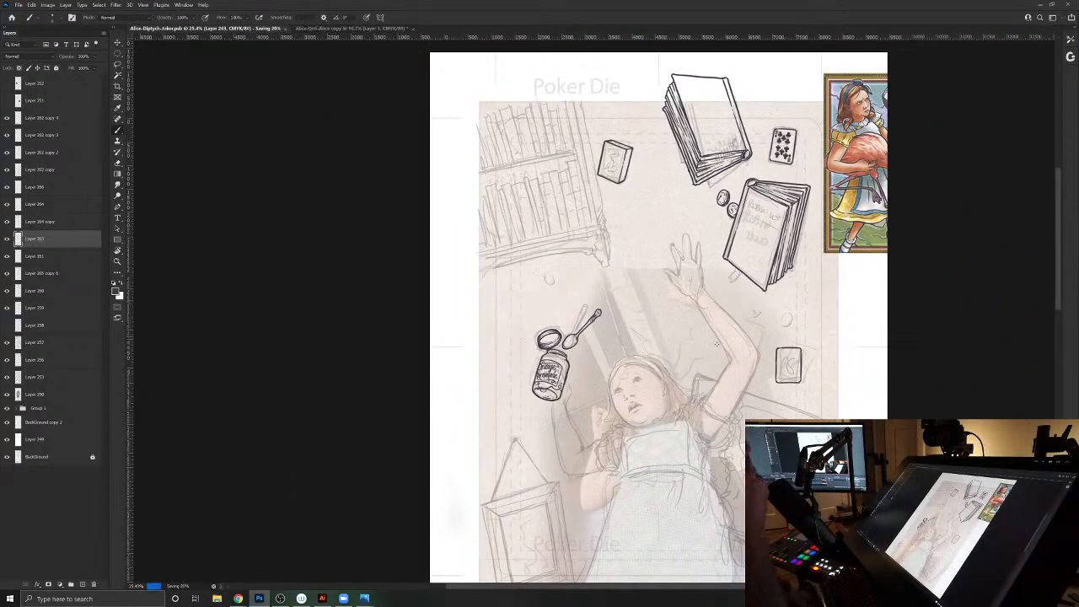
- Examine the sketched hanging picture frame beside Alice's dress, below the marmalade jar
left_click_drag(633, 491, 626, 392)
left_click_drag(574, 422, 618, 359)
left_click_drag(558, 386, 581, 402)
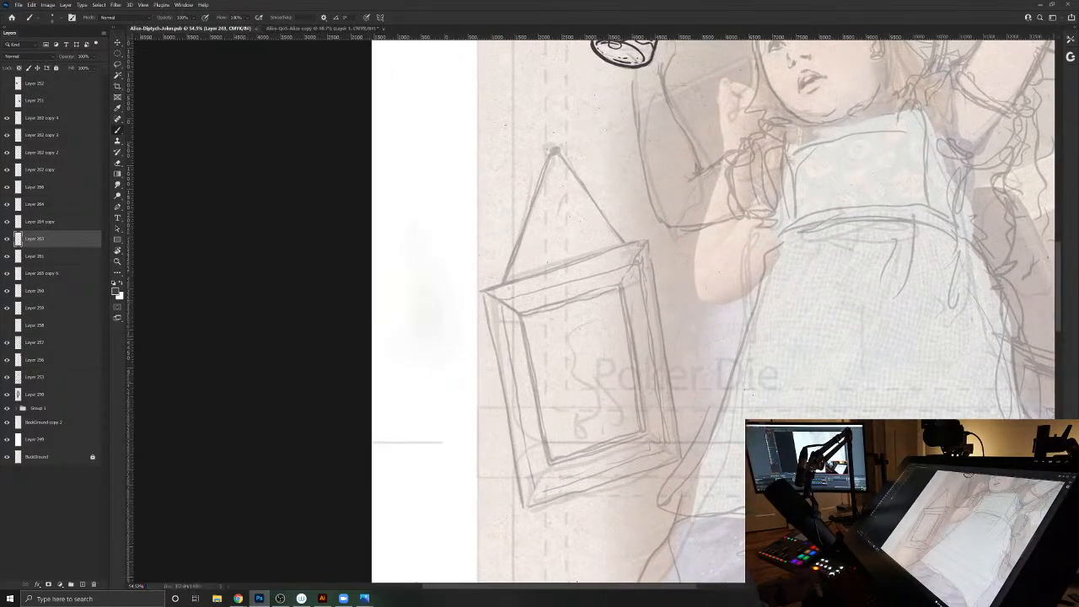
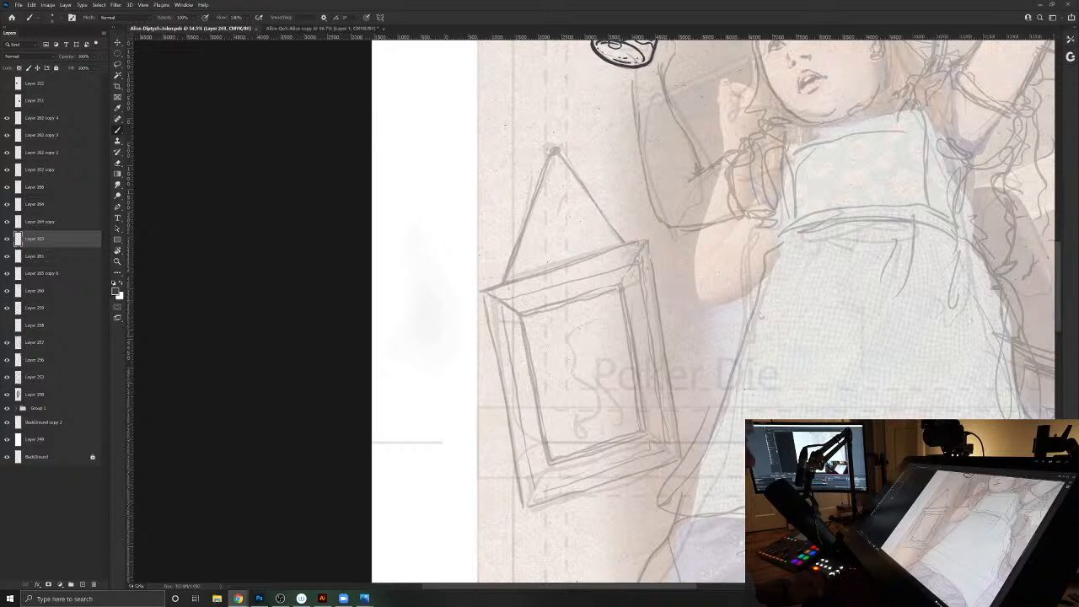
- Paste the gold ornate frame photo onto the canvas and scale it beside the sketched hanging frame
key("ctrl+v")
key("ctrl+t")
left_click_drag(774, 251, 858, 178)
left_click_drag(767, 311, 722, 373)
key("Return")
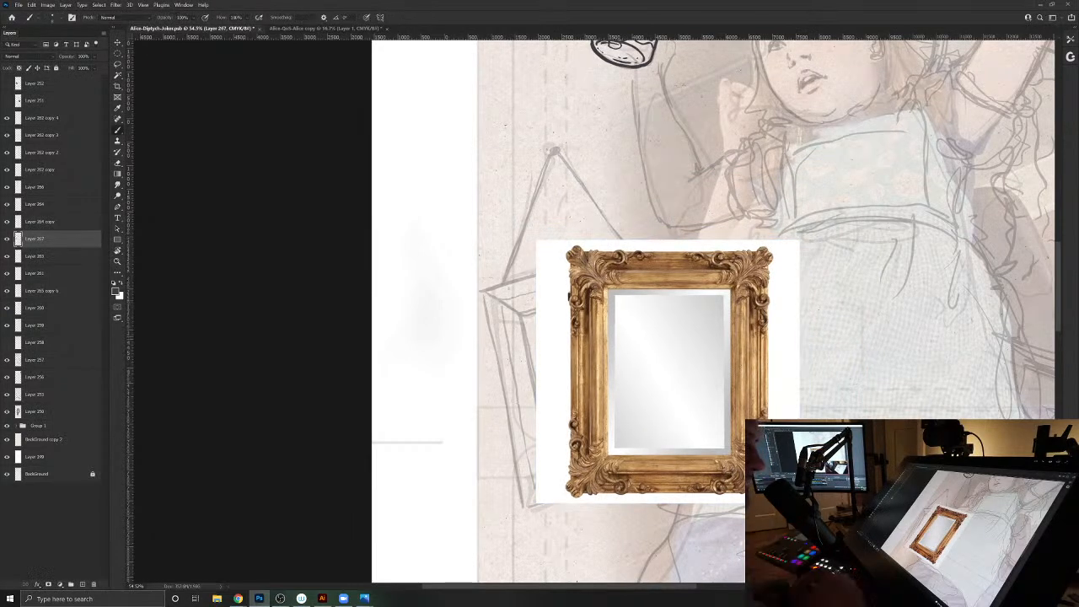
- Lower the frame photo layer's opacity so the sketch shows through, and add a new layer above it
left_click_drag(70, 57, 53, 58)
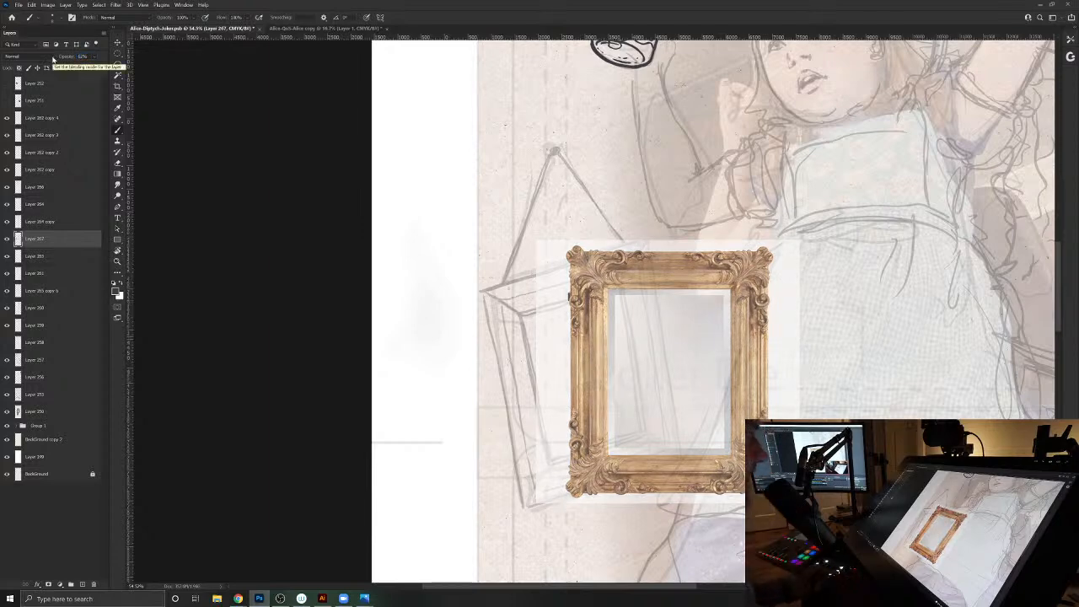
left_click_drag(68, 58, 62, 59)
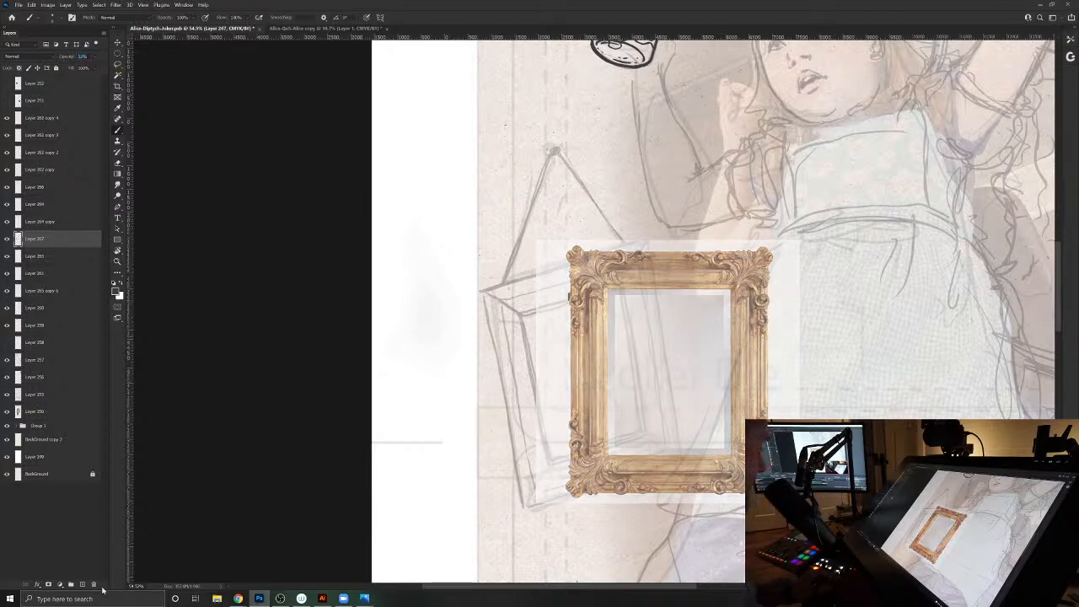
left_click(83, 584)
- Ink the frame's left outer edge with the brush, following the ornaments from the upper-left corner around the lower-left corner scroll
left_click_drag(631, 306, 559, 347)
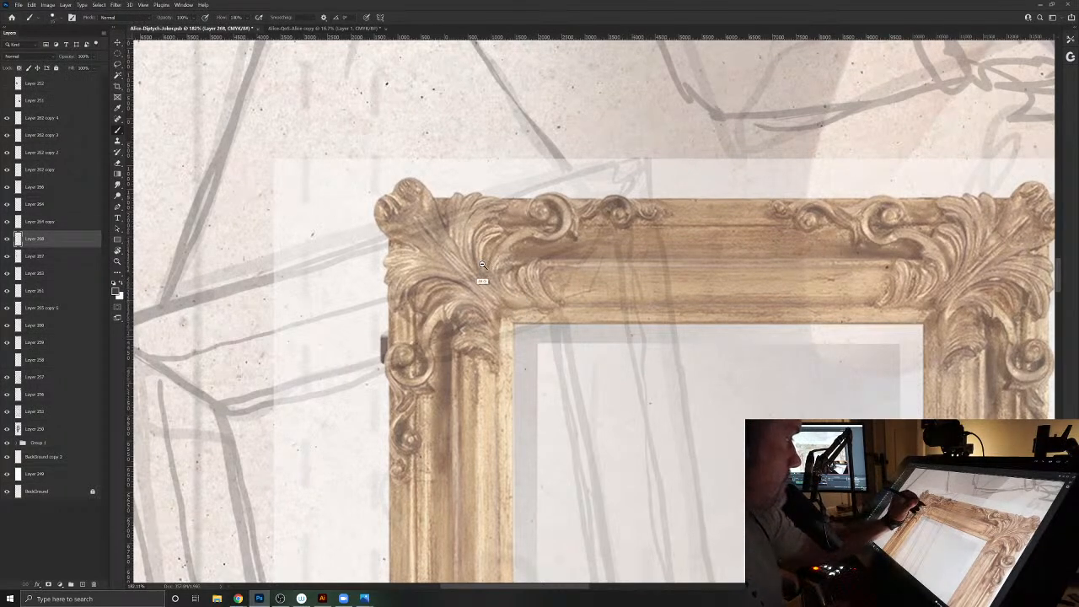
left_click_drag(478, 260, 464, 247)
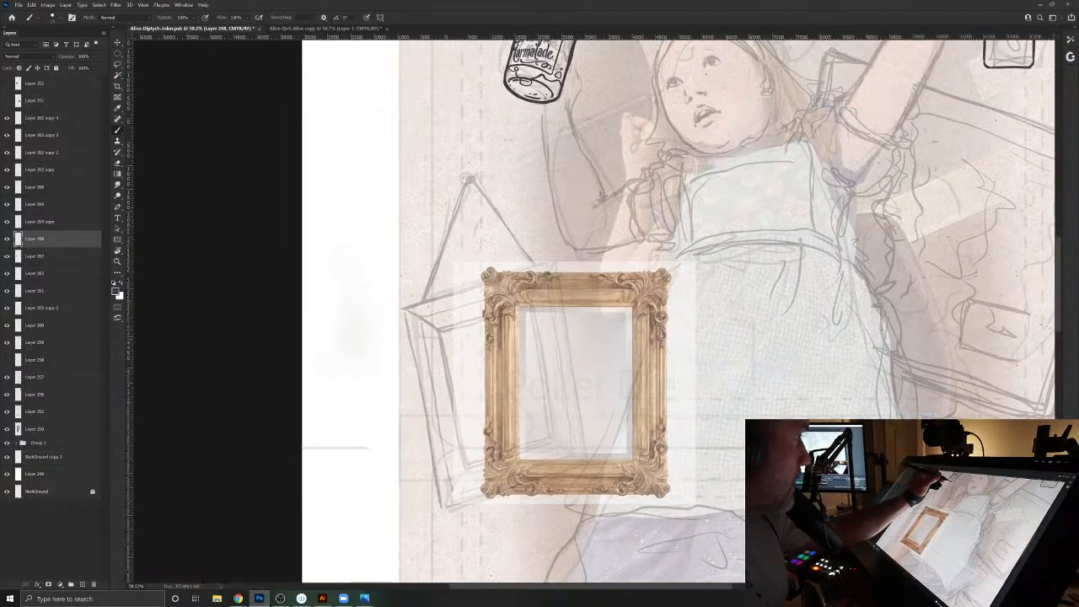
mouse_move(483, 273)
left_mouse_down()
mouse_move(510, 298)
mouse_move(490, 267)
mouse_move(481, 280)
mouse_move(500, 309)
mouse_move(489, 309)
mouse_move(487, 337)
mouse_move(502, 381)
mouse_move(487, 423)
mouse_move(495, 454)
mouse_move(536, 225)
mouse_move(519, 216)
mouse_move(541, 219)
mouse_move(538, 484)
left_mouse_up()
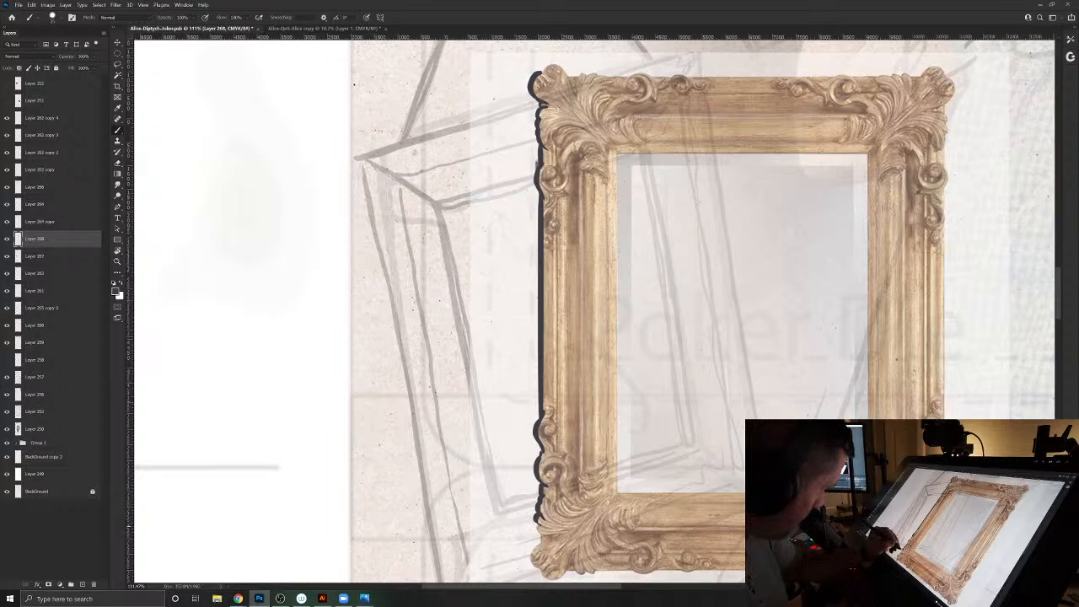
mouse_move(525, 551)
left_mouse_down()
mouse_move(535, 476)
mouse_move(563, 506)
left_mouse_up()
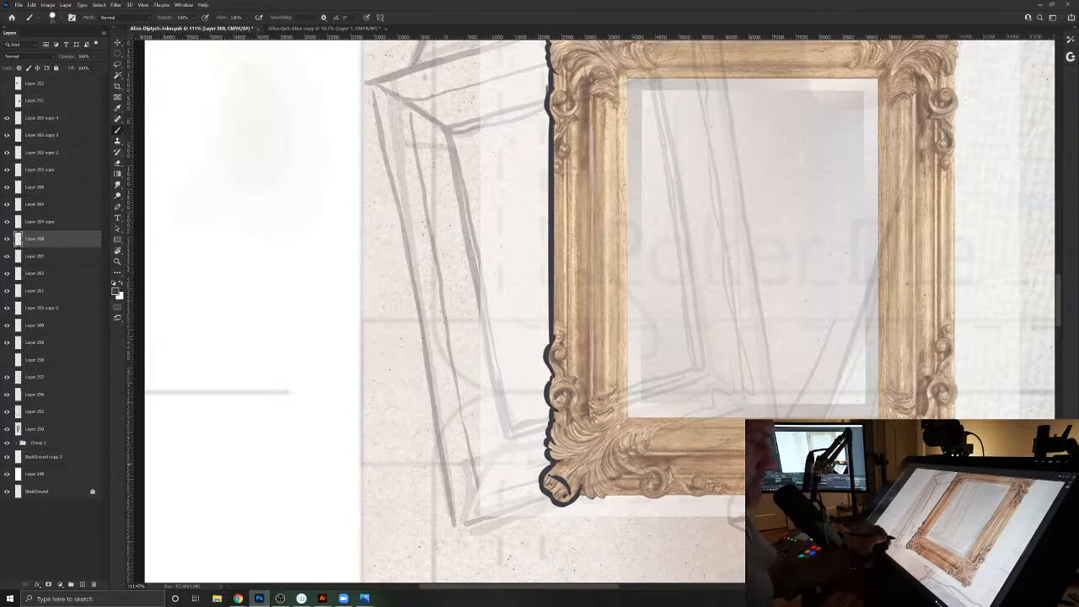
- Ink the outline along the frame's bottom edge, including its scrolls, from the lower-left corner towards the right
left_click_drag(582, 481, 581, 499)
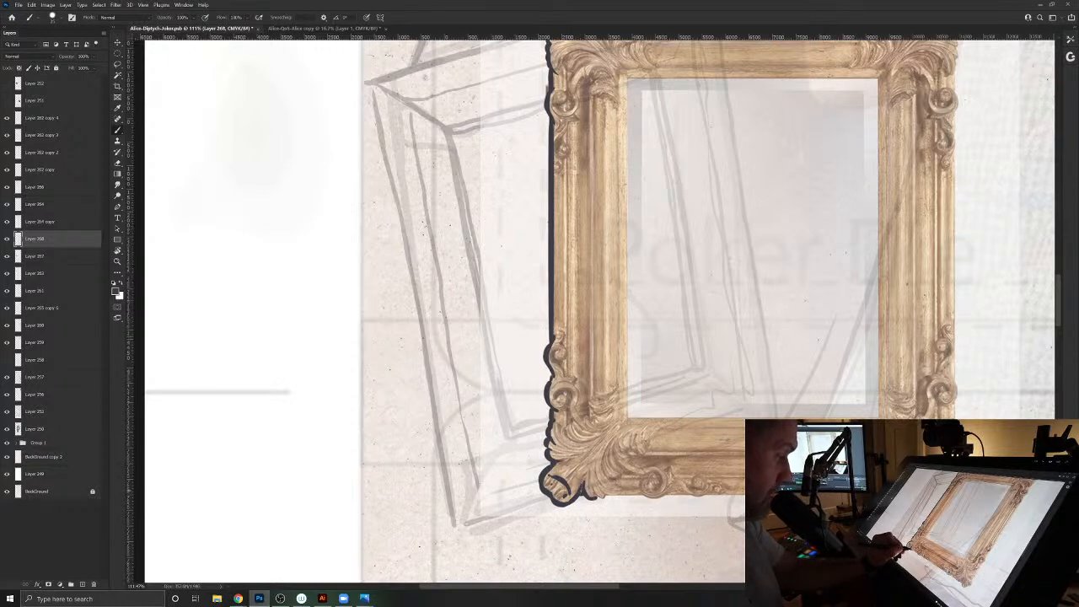
left_click_drag(607, 496, 670, 496)
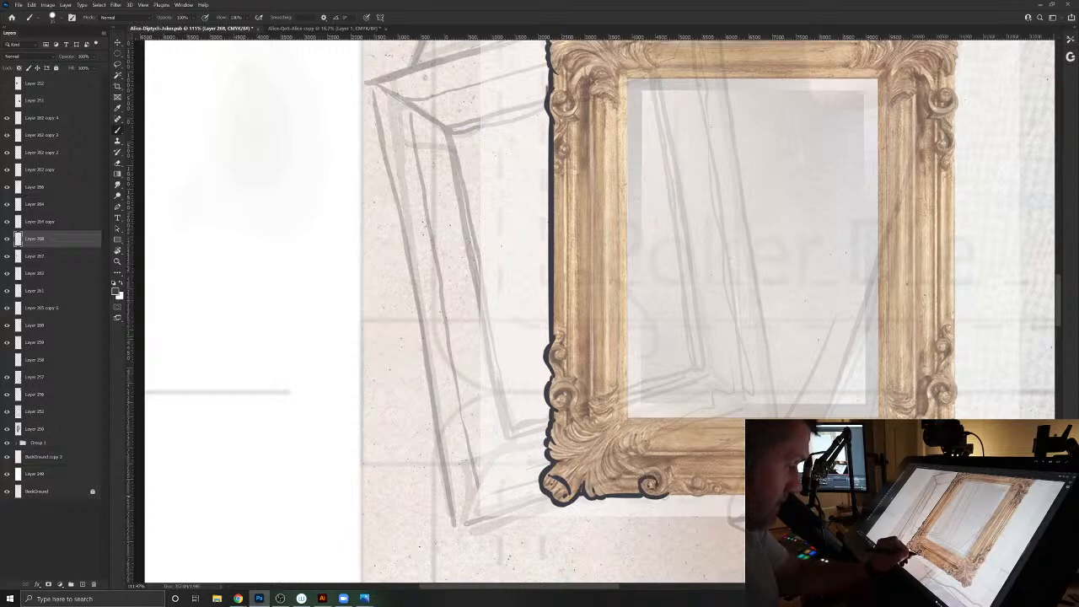
mouse_move(683, 510)
left_mouse_down()
mouse_move(496, 472)
mouse_move(517, 450)
mouse_move(646, 451)
left_mouse_up()
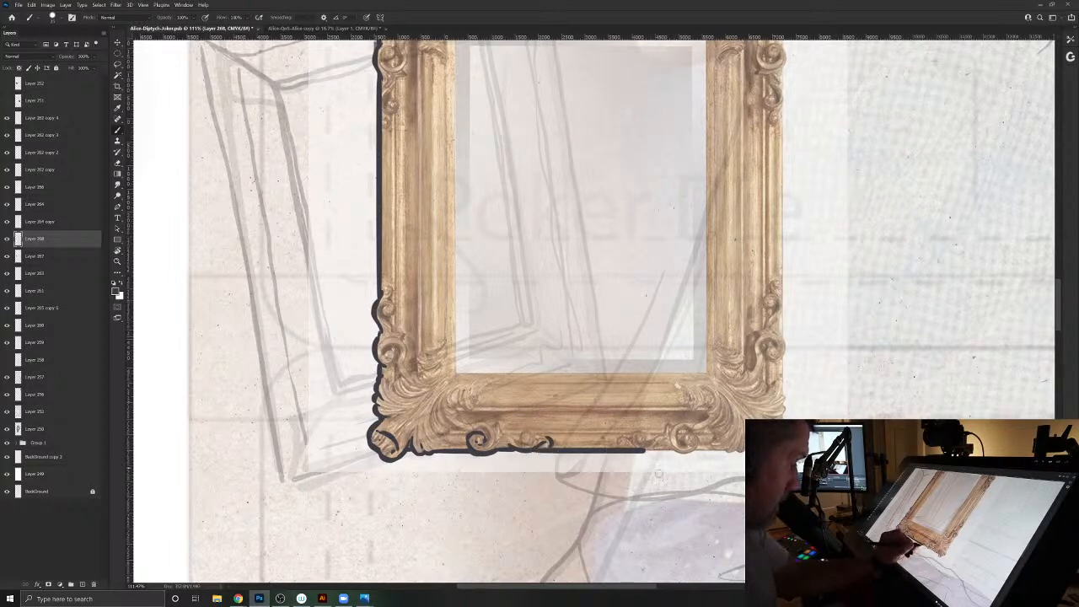
- Erase the excess end of the bottom outline back to the scroll ornament
key("super+x")
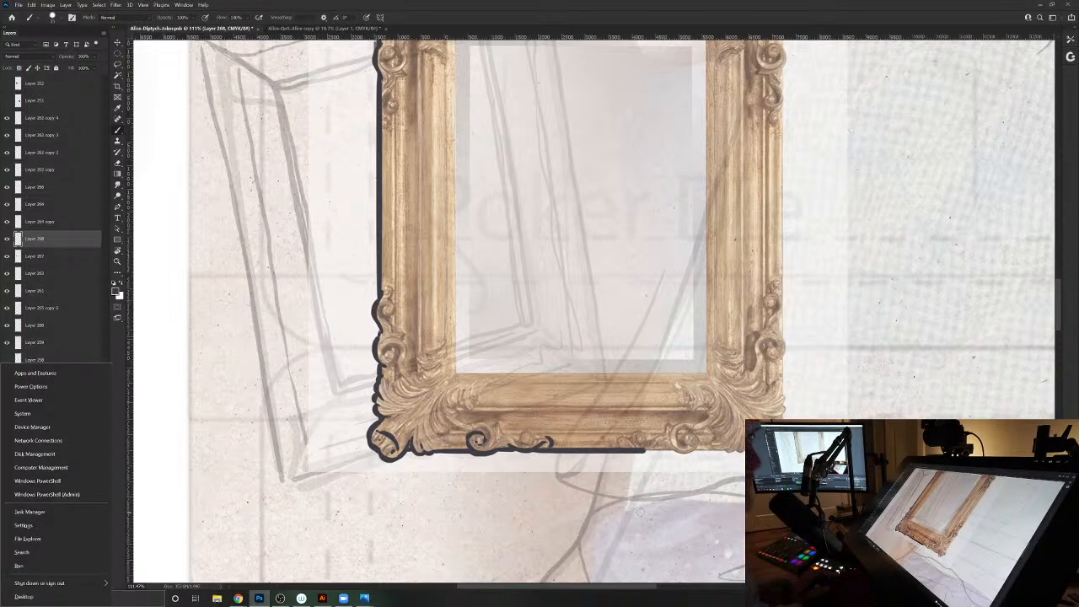
key("Escape")
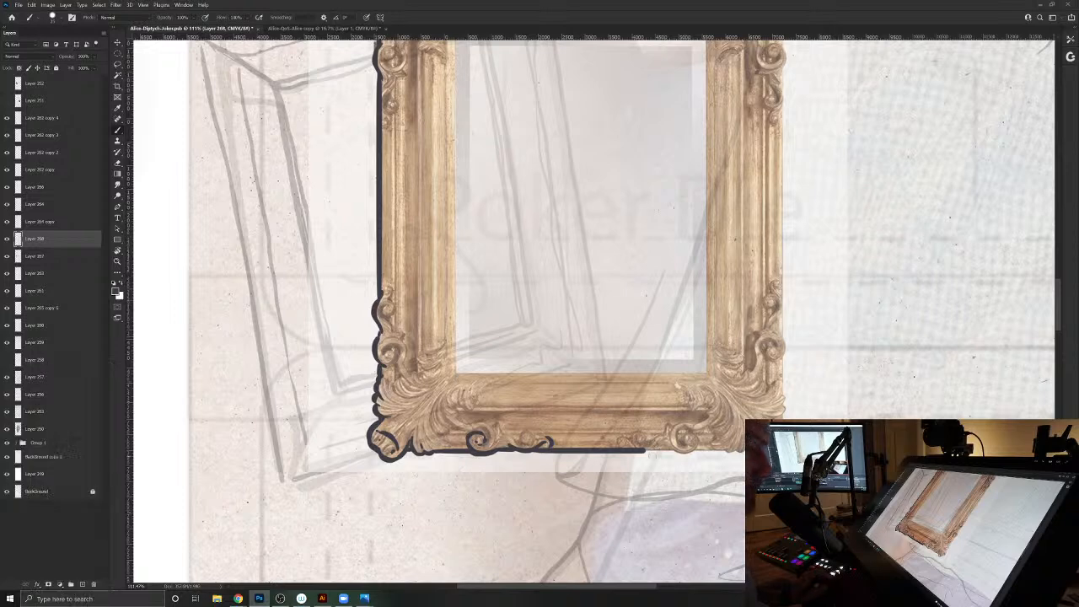
key("e")
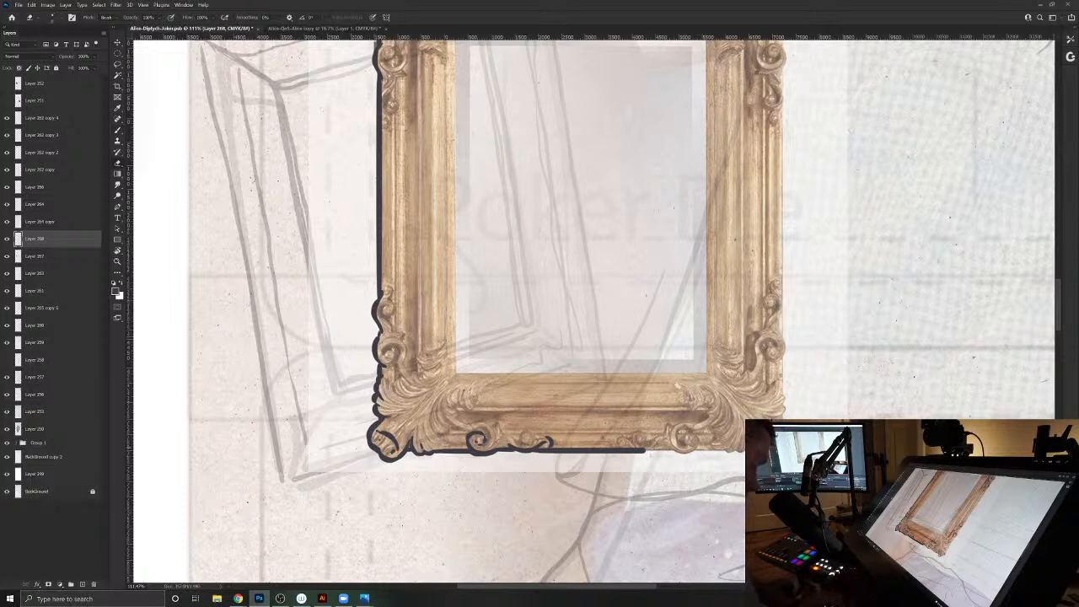
left_click_drag(648, 450, 567, 451)
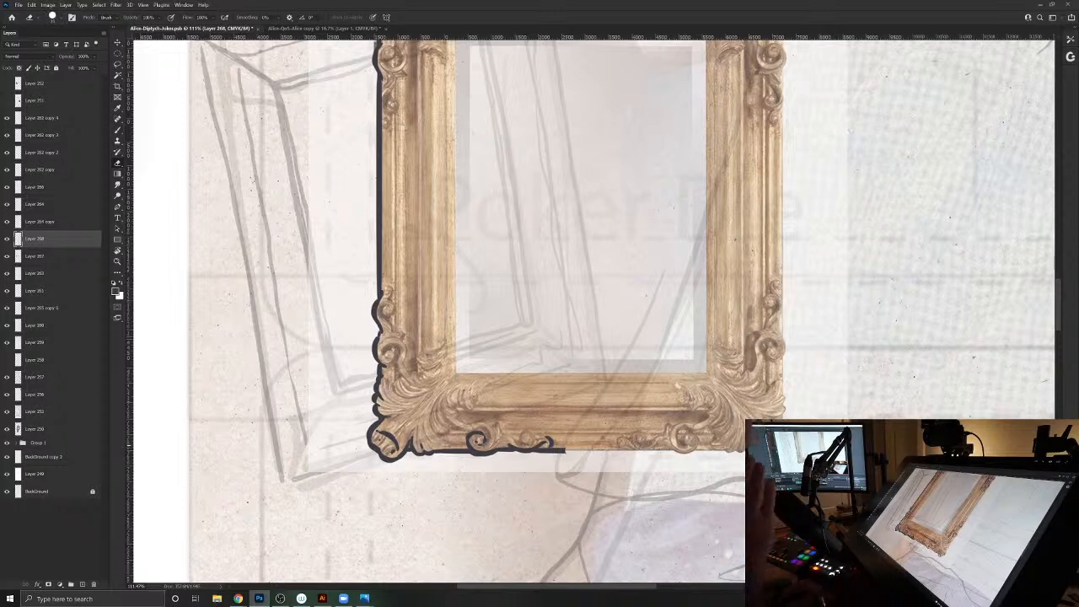
- Ink the scrolls and acanthus leaf details inside the frame's lower-left corner with the brush
key("b")
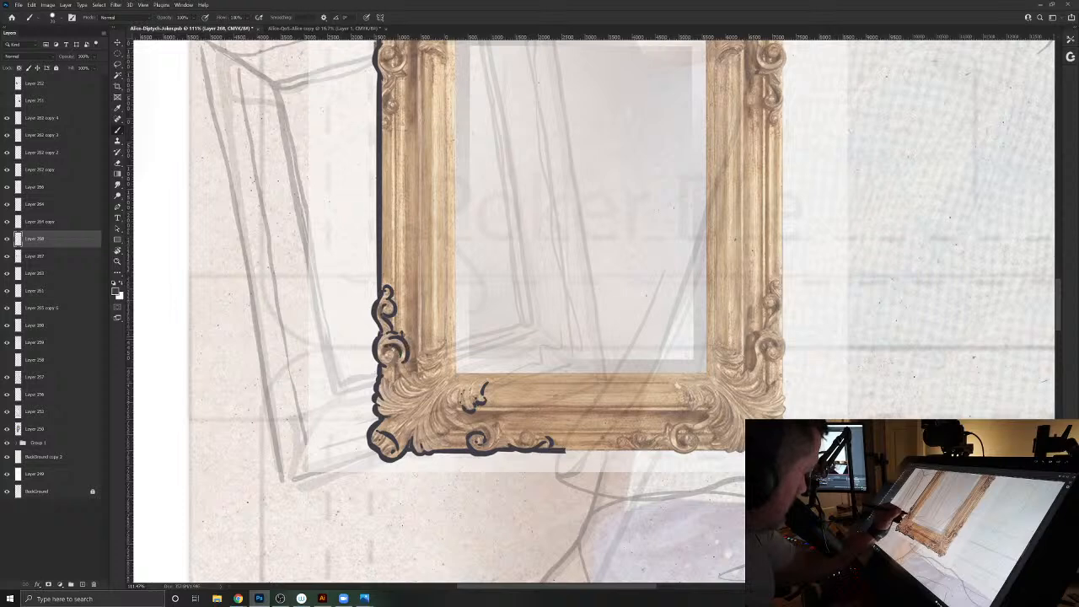
left_click_drag(385, 350, 396, 361)
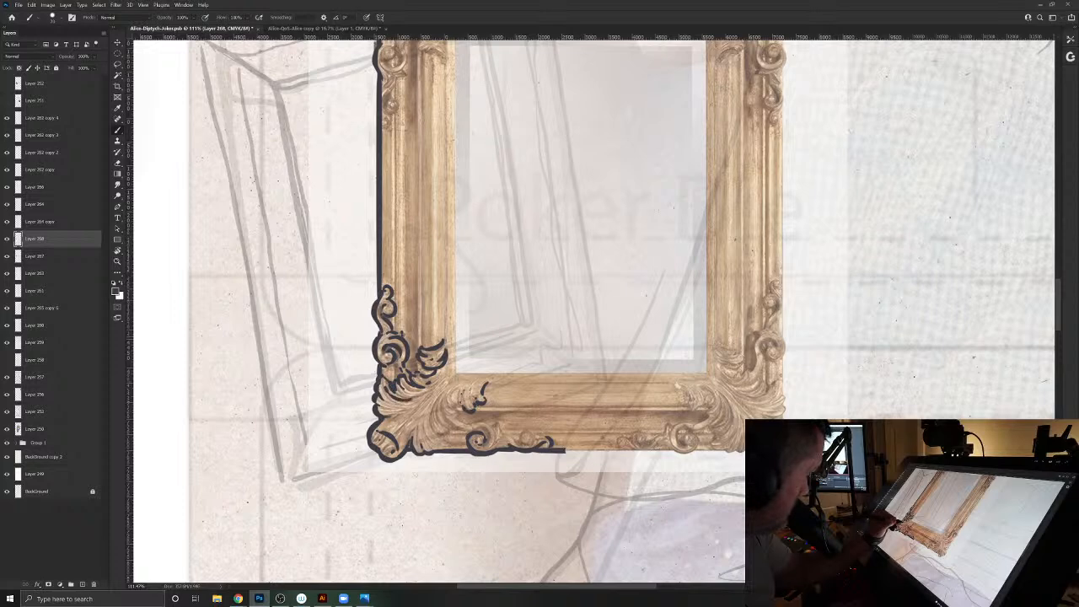
left_click_drag(443, 399, 432, 431)
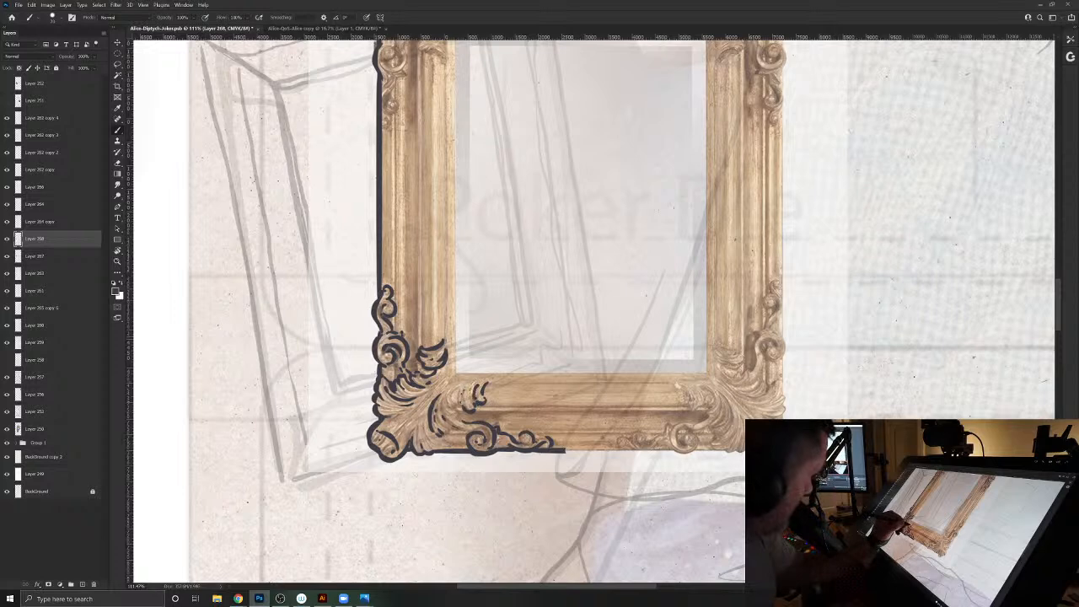
left_click_drag(467, 386, 464, 401)
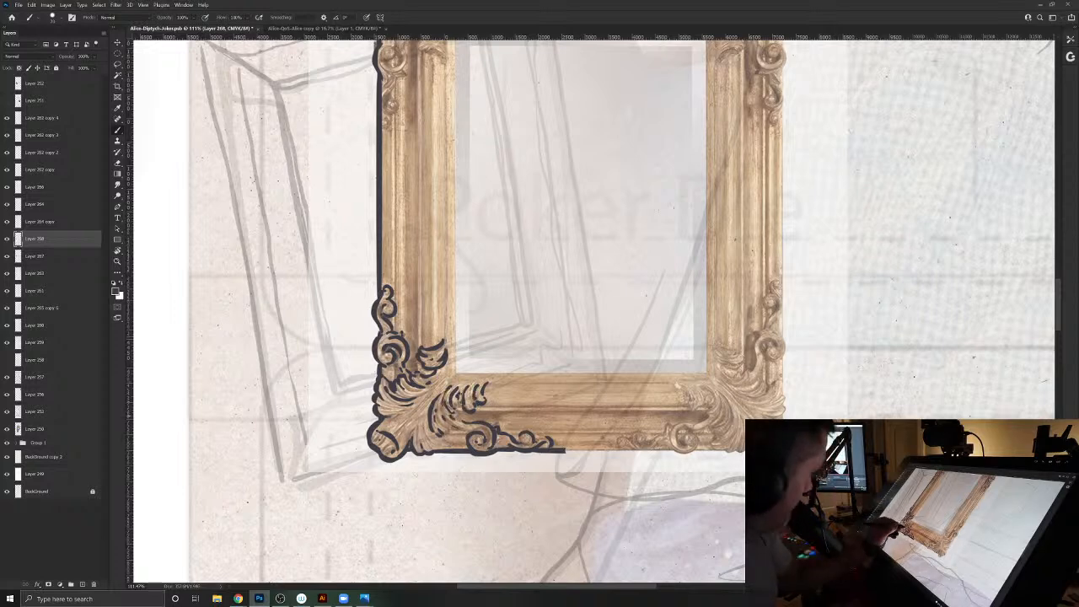
mouse_move(422, 407)
left_mouse_down()
mouse_move(400, 432)
mouse_move(423, 436)
left_mouse_up()
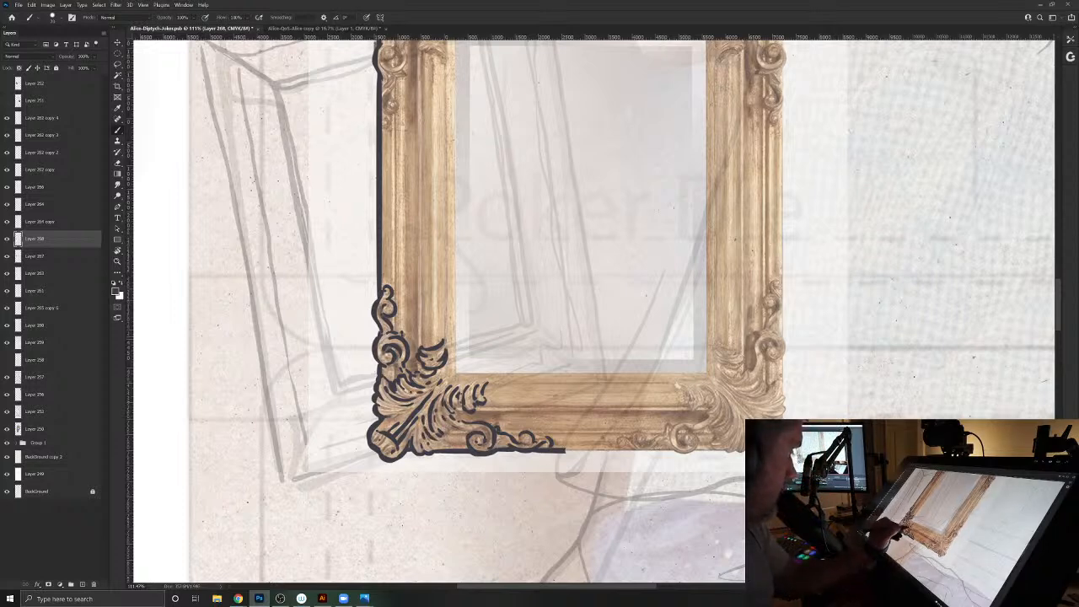
- Ink tapering groove lines along the bottom and left mouldings, running outward from the lower-left corner ornament
left_click_drag(477, 411, 604, 412)
left_click_drag(476, 407, 576, 409)
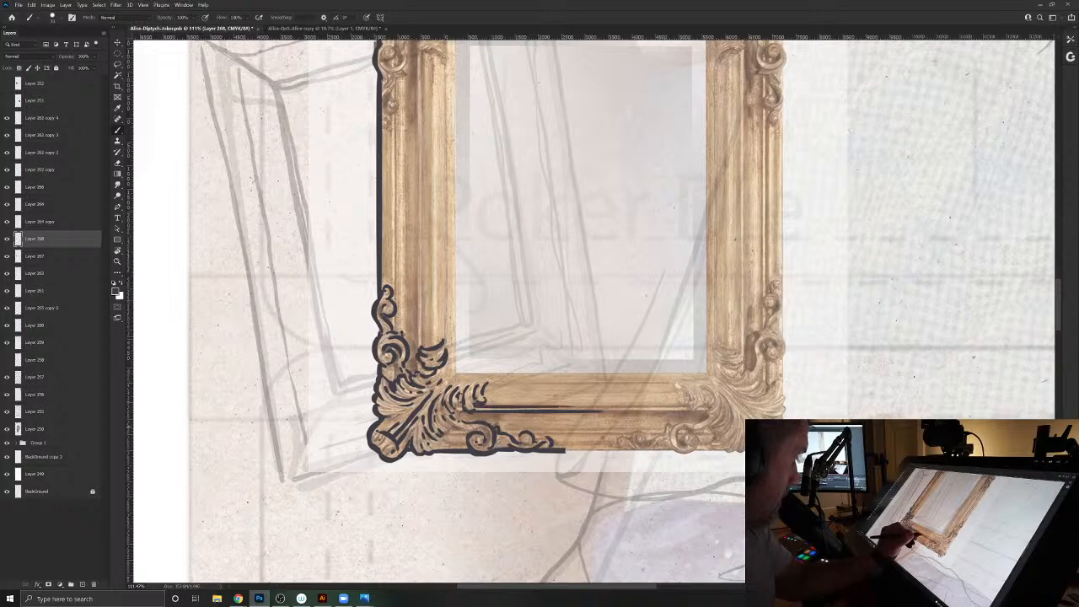
left_click_drag(451, 433, 471, 431)
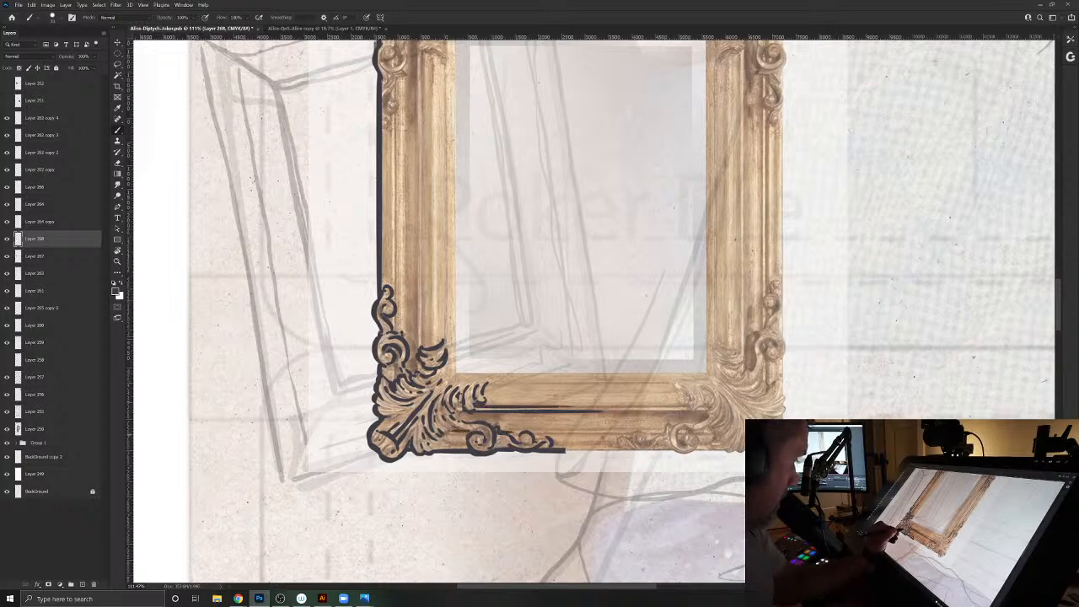
left_click_drag(418, 341, 417, 216)
left_click_drag(423, 335, 417, 198)
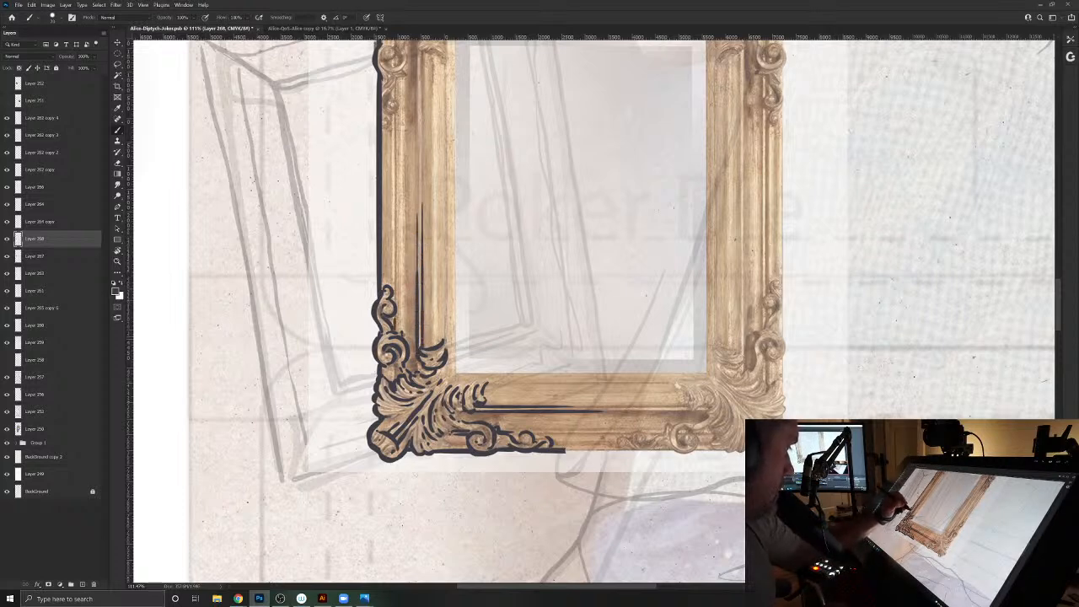
left_click_drag(397, 302, 392, 173)
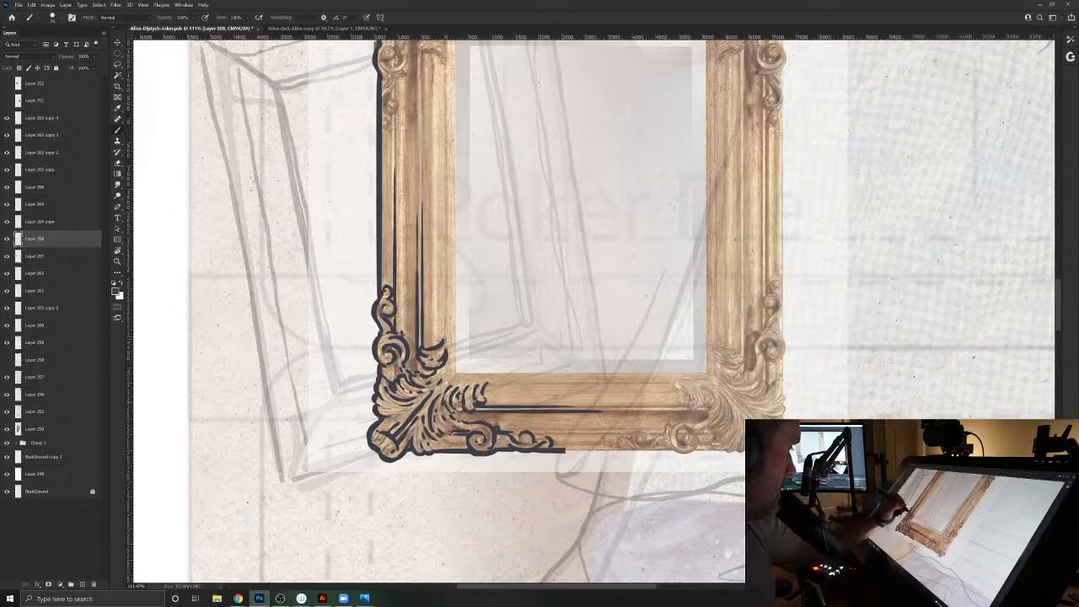
left_click_drag(404, 298, 405, 184)
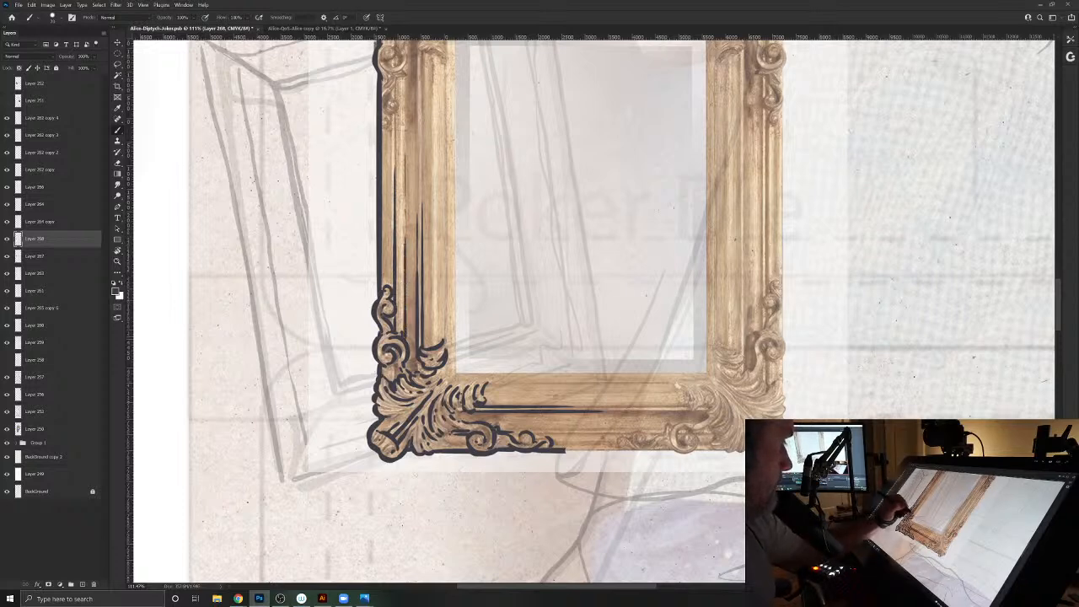
left_click_drag(432, 351, 429, 143)
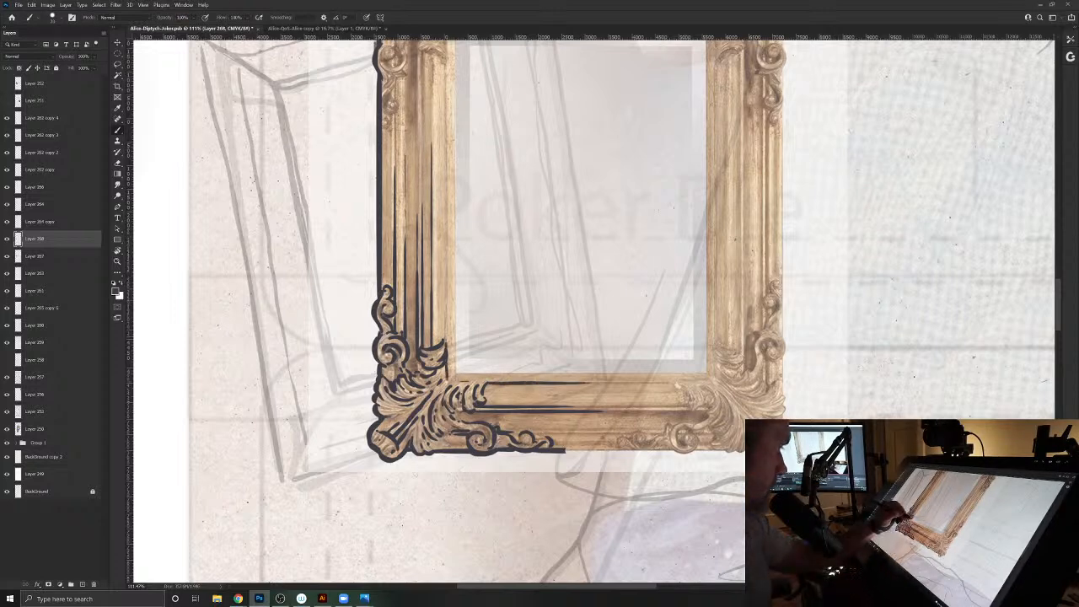
- Ink the mirror opening's inner left and bottom edges, starting at its lower-left corner
key("Return")
left_click_drag(344, 405, 474, 481)
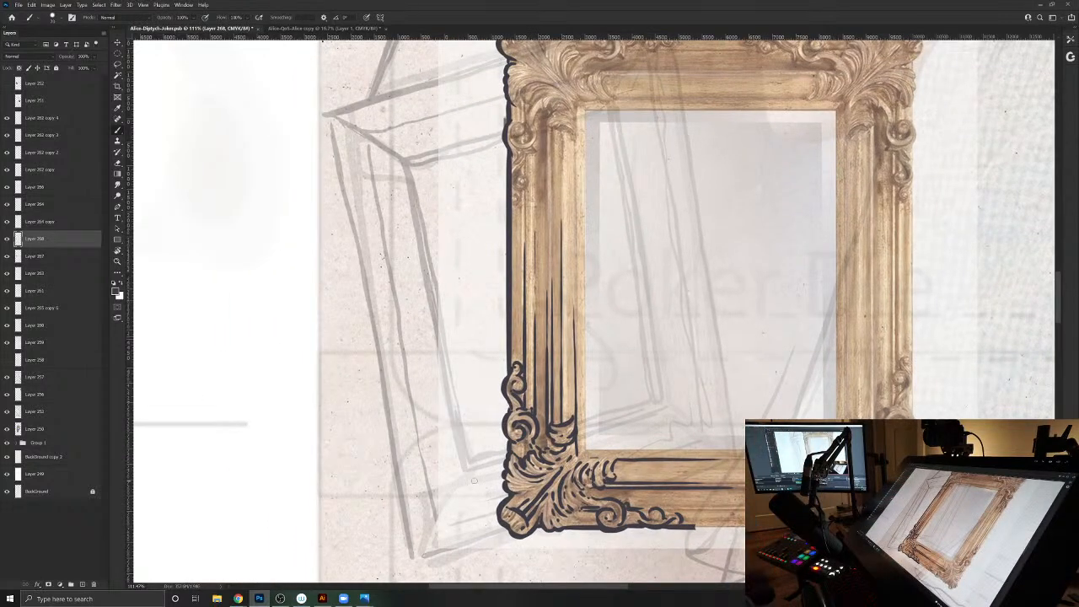
left_click_drag(588, 462, 587, 205)
left_click_drag(588, 450, 741, 450)
- Thicken the frame's outer outline around the lower-left corner and up the left edge
left_click_drag(657, 421, 582, 343)
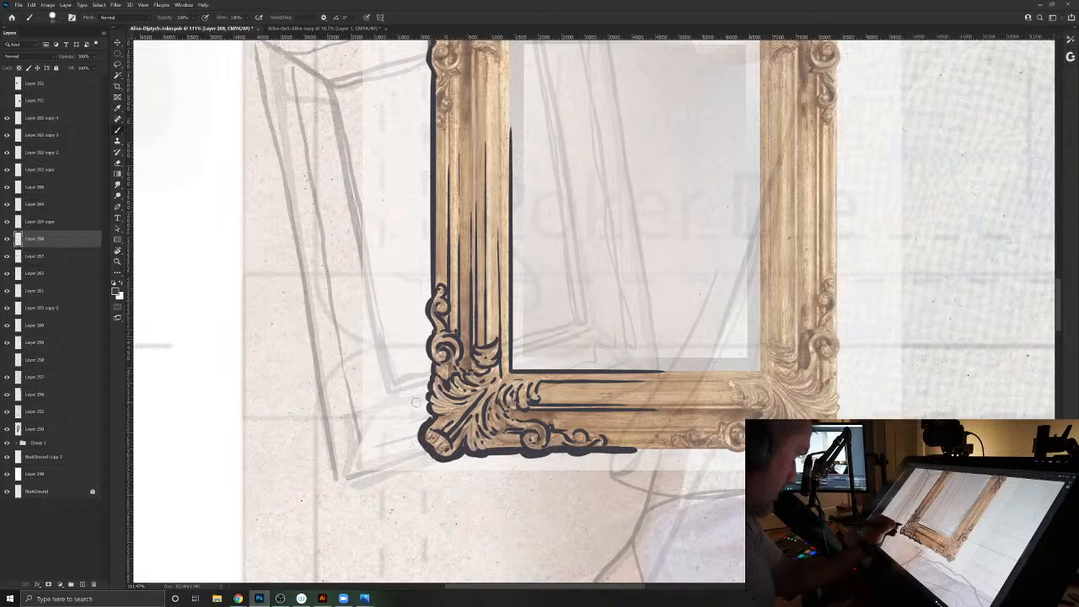
left_click_drag(416, 403, 533, 459)
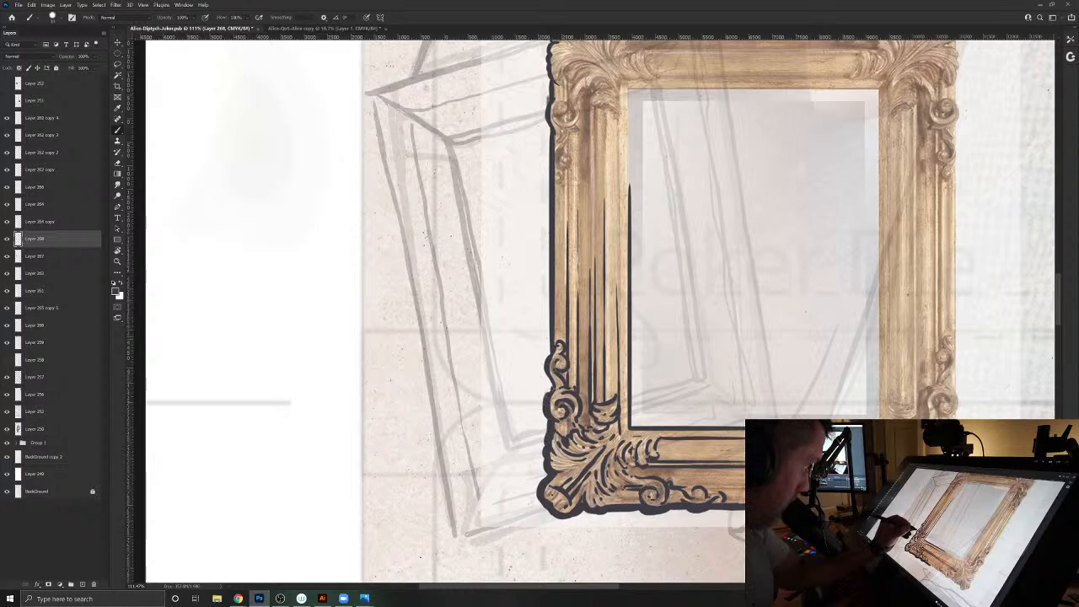
left_click_drag(549, 358, 549, 169)
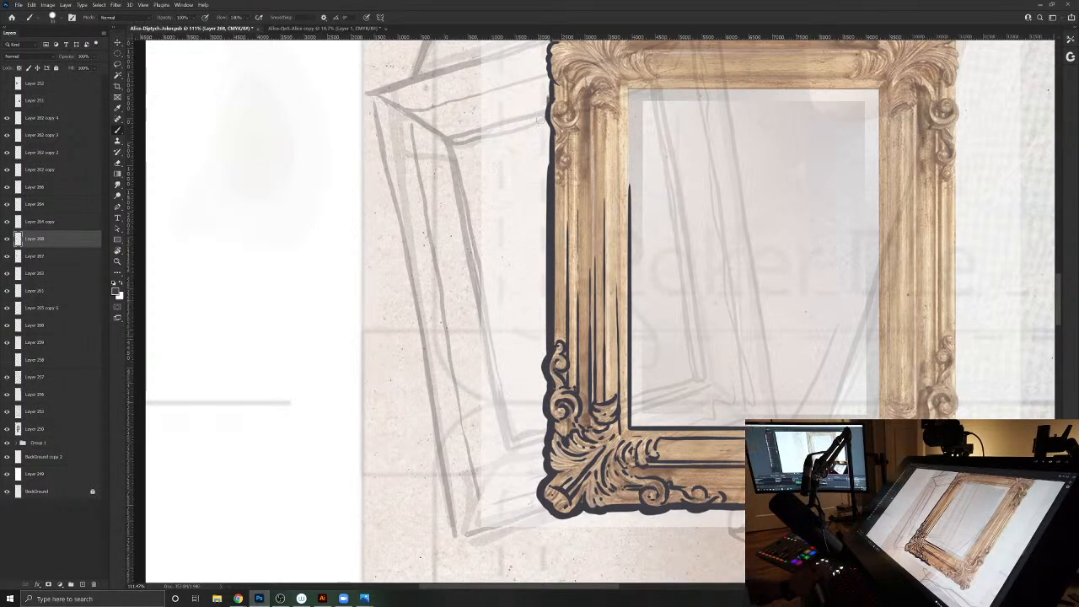
key("v")
key("super")
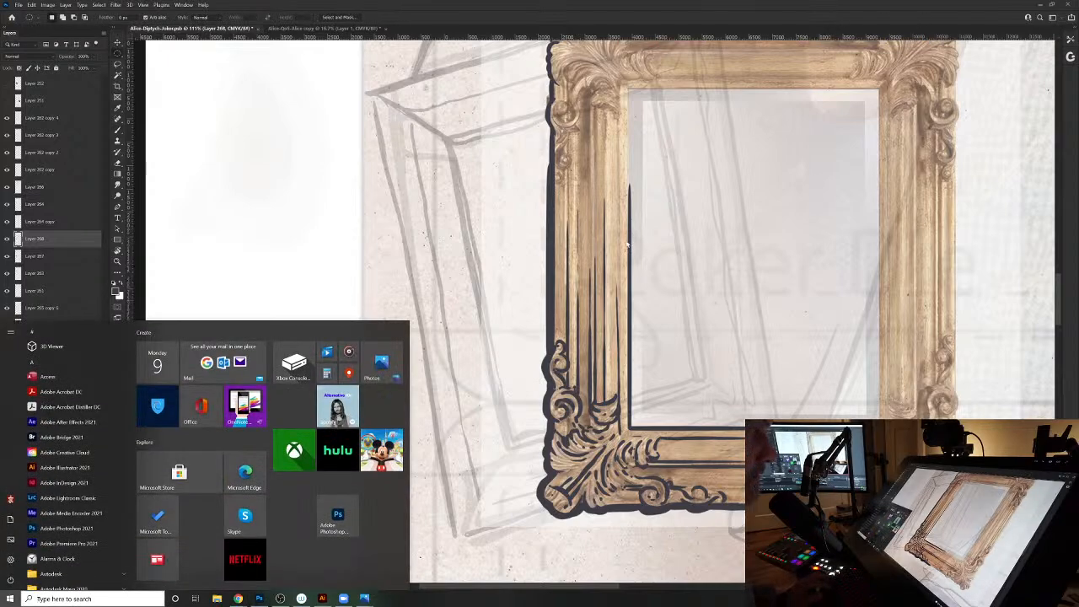
key("super")
left_click_drag(748, 268, 627, 309)
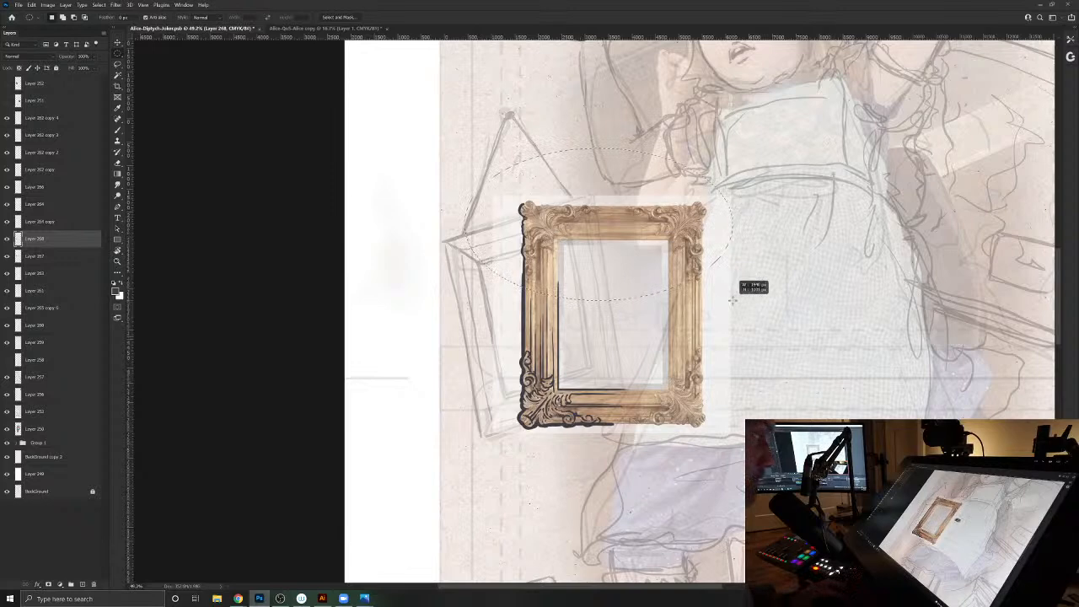
- Delete the inked lines on the upper half of the frame with a rectangular selection, then deselect
left_click(118, 53)
left_click(148, 56)
left_click_drag(433, 145, 783, 315)
key("Delete")
key("ctrl+d")
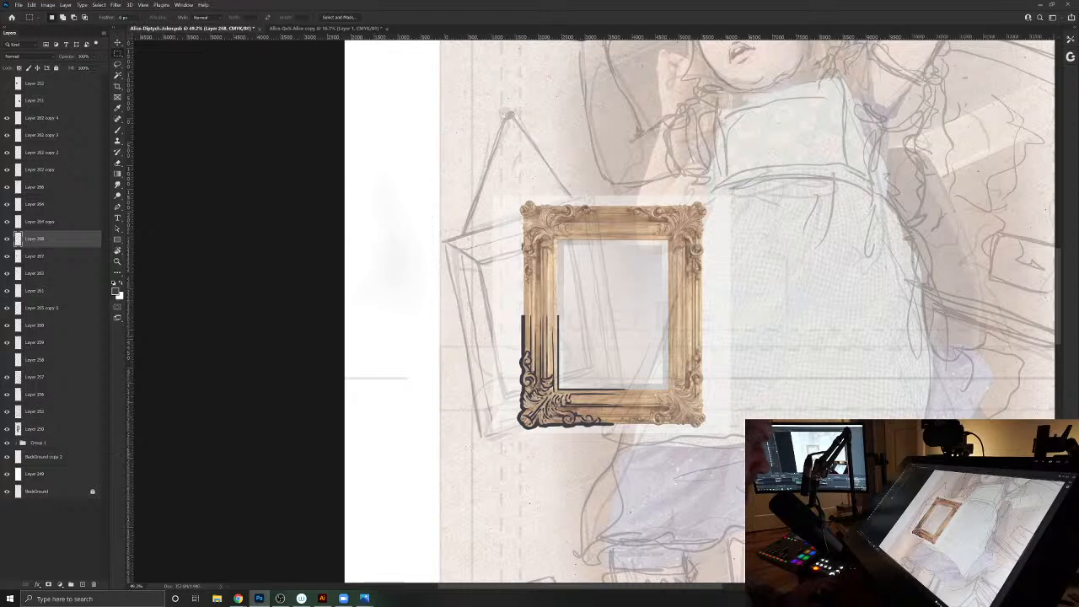
- Duplicate the inked corner layer and flip the copy horizontally, readying the Move tool
key("ctrl+j")
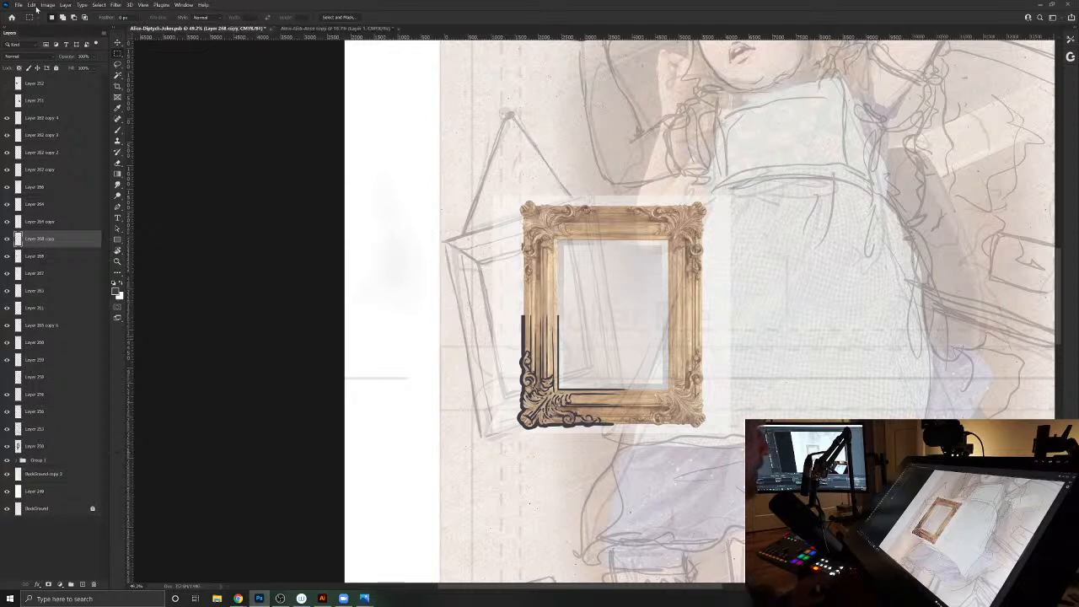
left_click(31, 4)
mouse_move(50, 185)
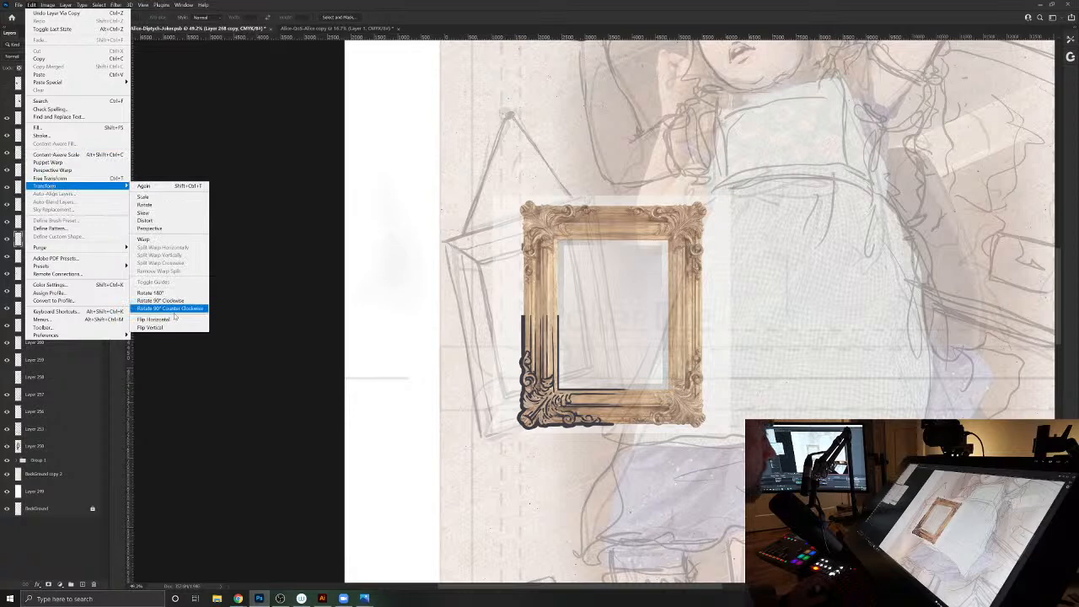
left_click(169, 309)
key("v")
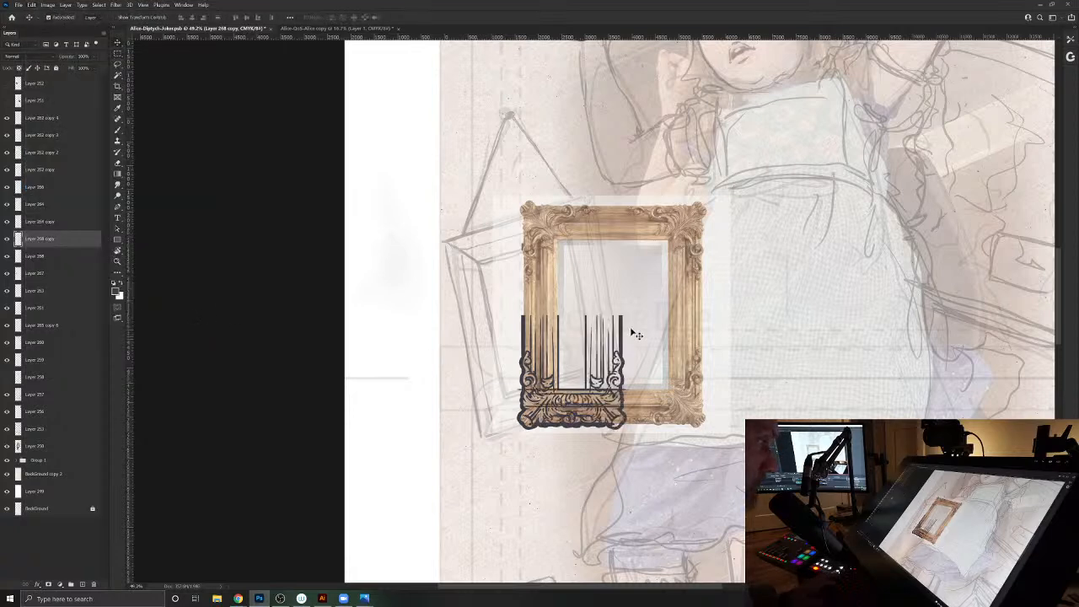
- Move the flipped corner copy to the frame's right side and nudge it into line with the reference photo's lower-right corner
left_click_drag(626, 340, 696, 345)
key("Right")
key("Right")
key("Right")
key("Right")
key("Right")
key("Right")
key("Right")
key("Right")
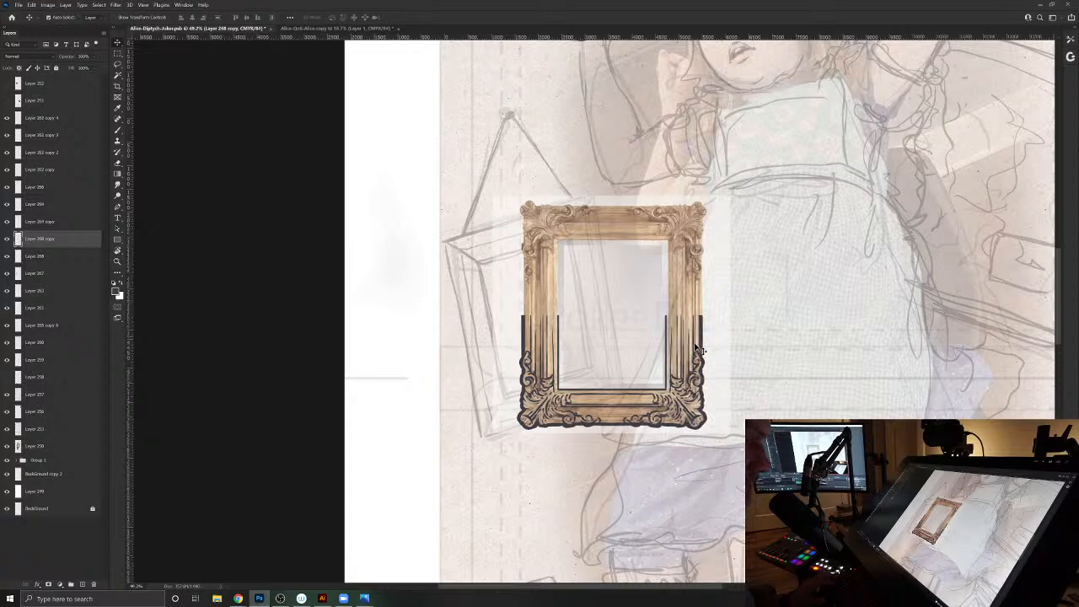
key("Right")
key("Right")
key("Right")
key("Right")
key("Right")
key("Right")
key("Right")
key("Right")
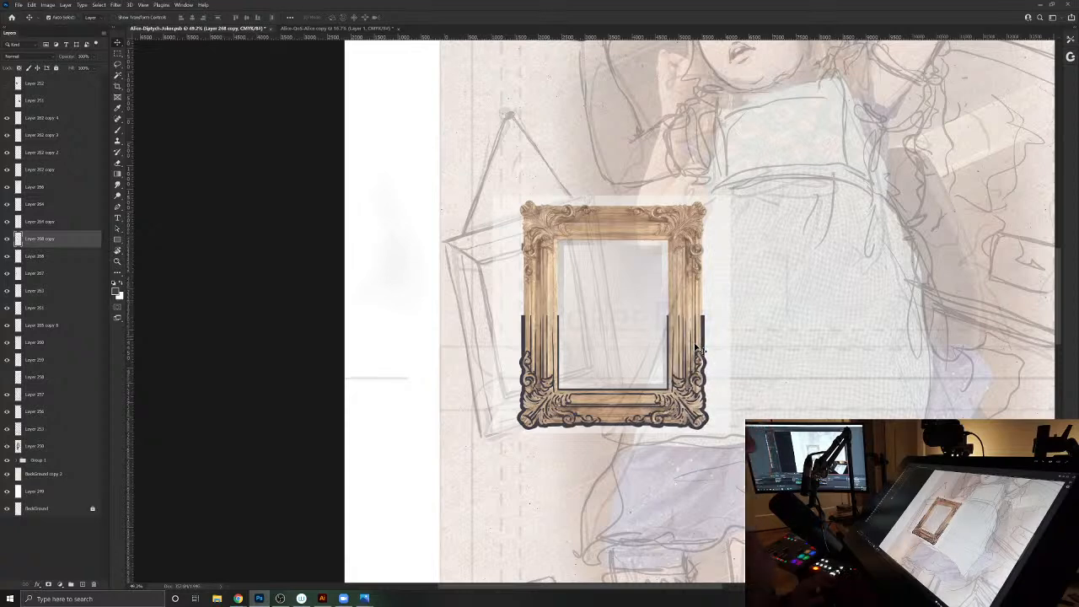
- Merge the two lower corners, duplicate them, flip the copy vertically and align it with the frame's upper half
key("ctrl")
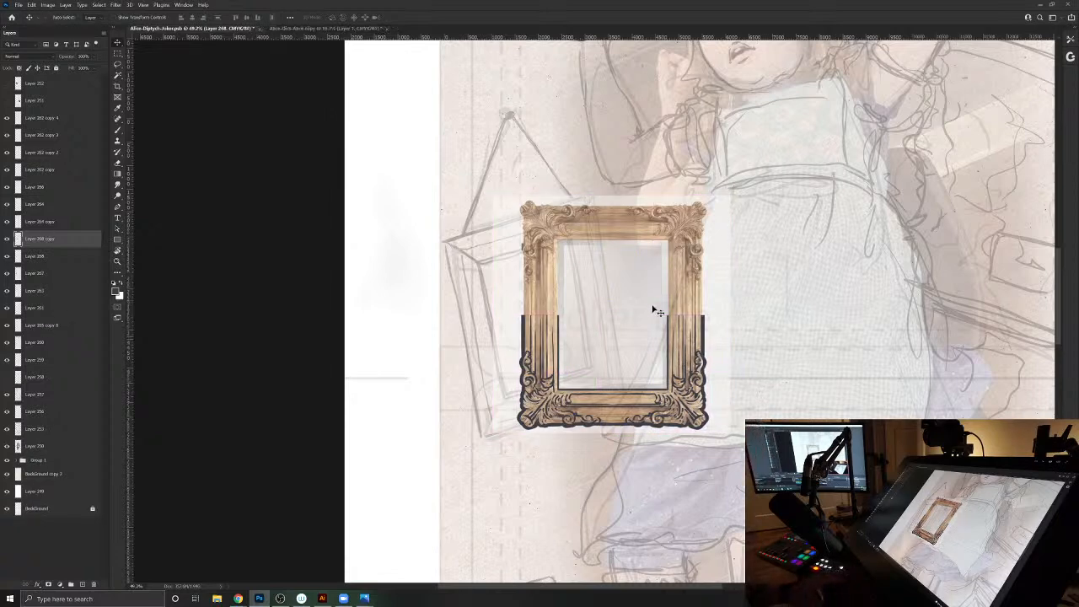
left_click(32, 5)
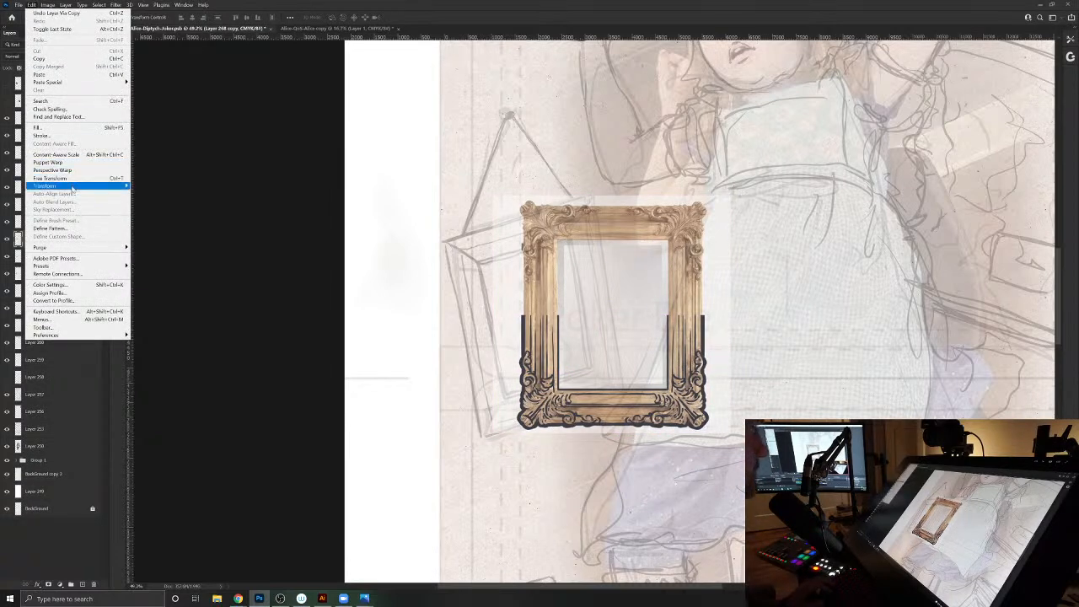
mouse_move(75, 188)
left_click(156, 327)
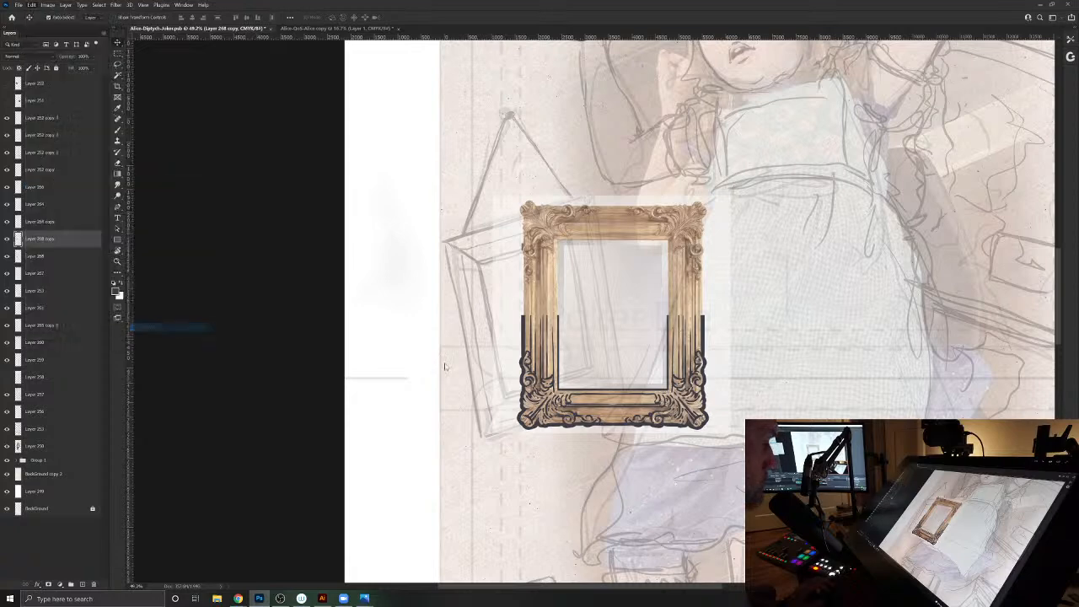
mouse_move(716, 335)
left_mouse_down()
mouse_move(721, 206)
mouse_move(724, 215)
left_mouse_up()
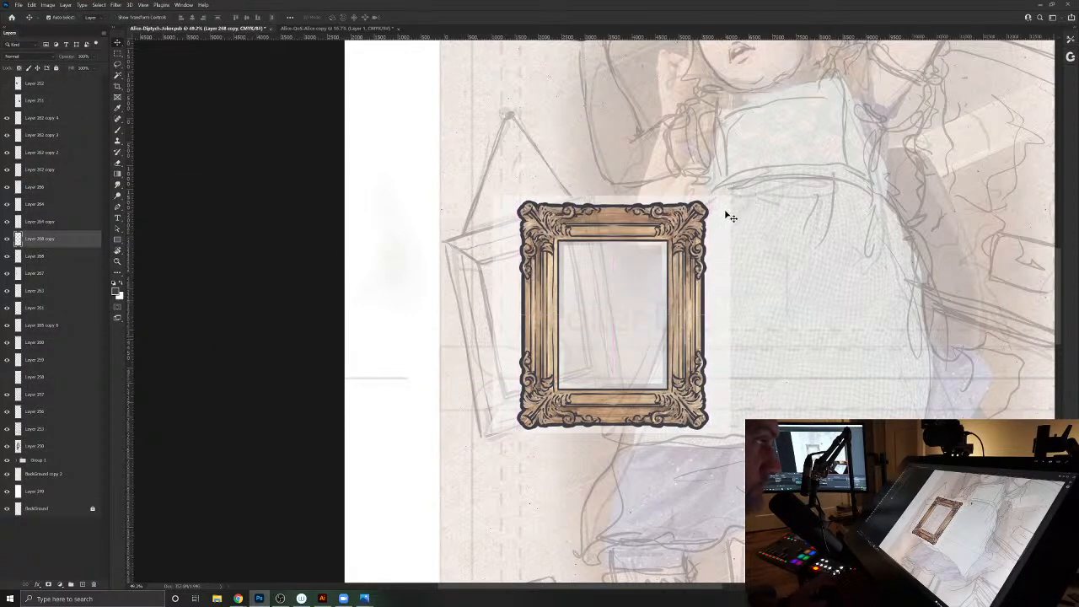
key("Up")
key("Up")
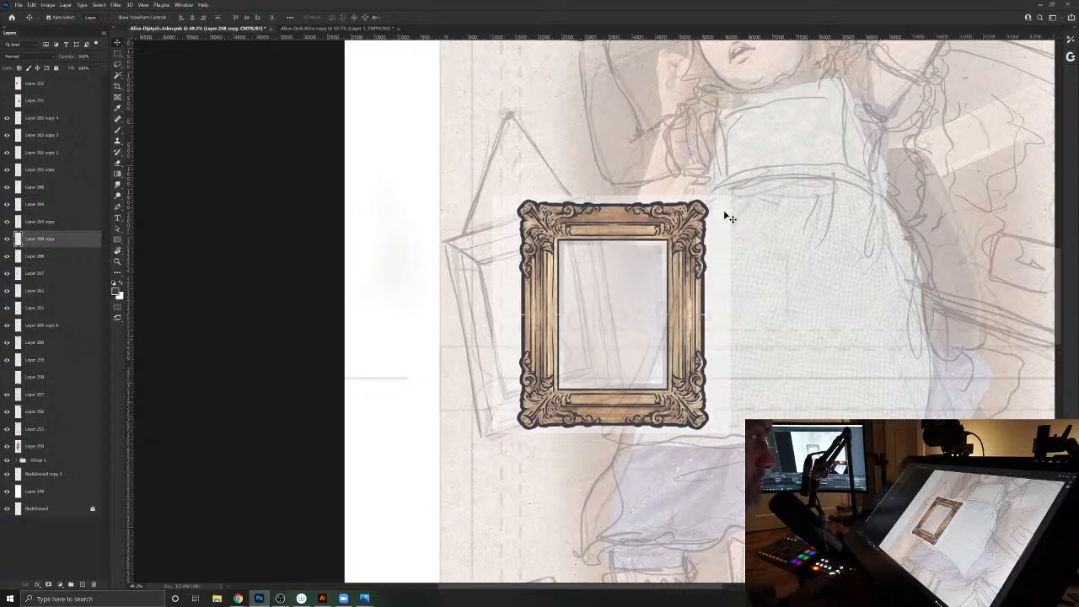
- Select a strip of the copy's side lines at mid-height and stretch it downward to bridge the gaps, then deselect
key("m")
left_click_drag(515, 294, 730, 312)
key("ctrl+t")
mouse_move(613, 312)
left_mouse_down()
mouse_move(629, 314)
mouse_move(622, 324)
left_mouse_up()
key("Return")
key("ctrl+d")
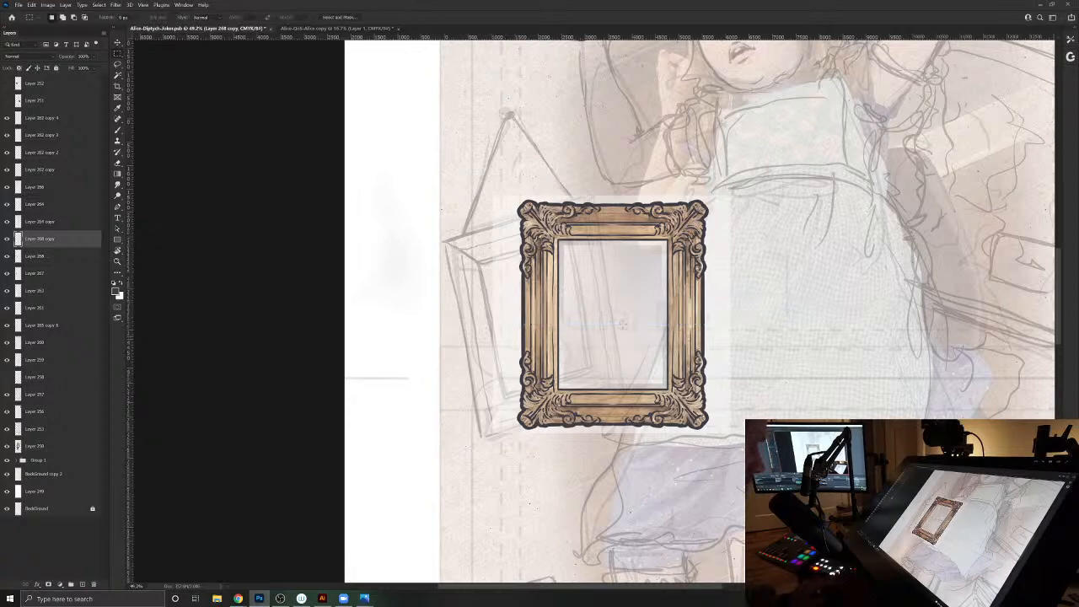
- Merge the upper half into the inked frame layer and toggle the ink and reference photo layers to check them
key("ctrl+e")
left_click(7, 240)
left_click(8, 240)
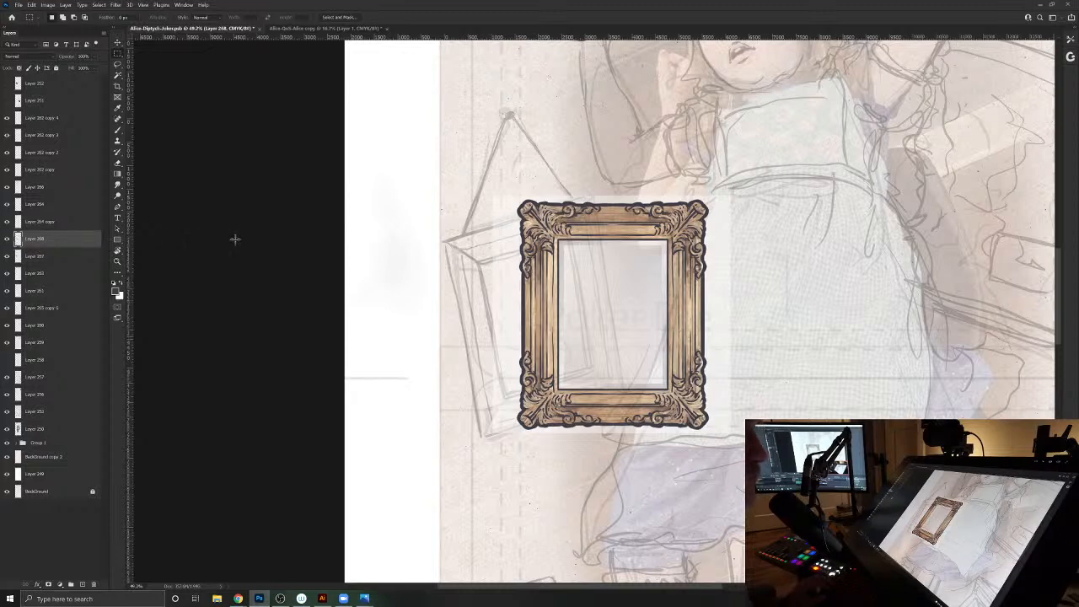
left_click(7, 257)
left_click(7, 257)
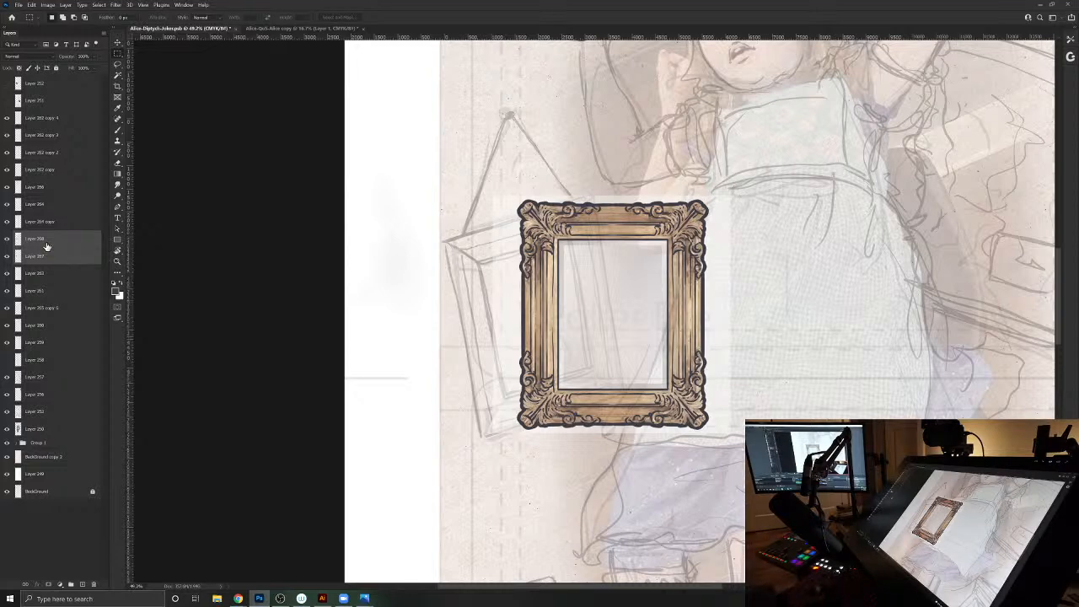
- Transform the inked frame and reference photo together, moving and distorting them to match the tilted hanging frame in the sketch
key("ctrl+t")
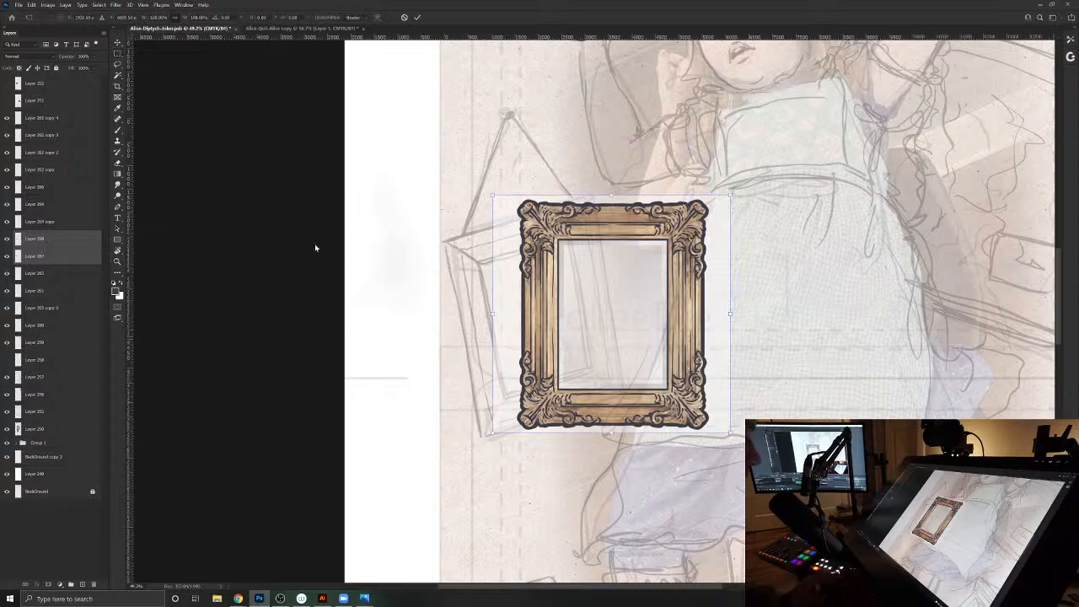
left_click_drag(592, 293, 531, 336)
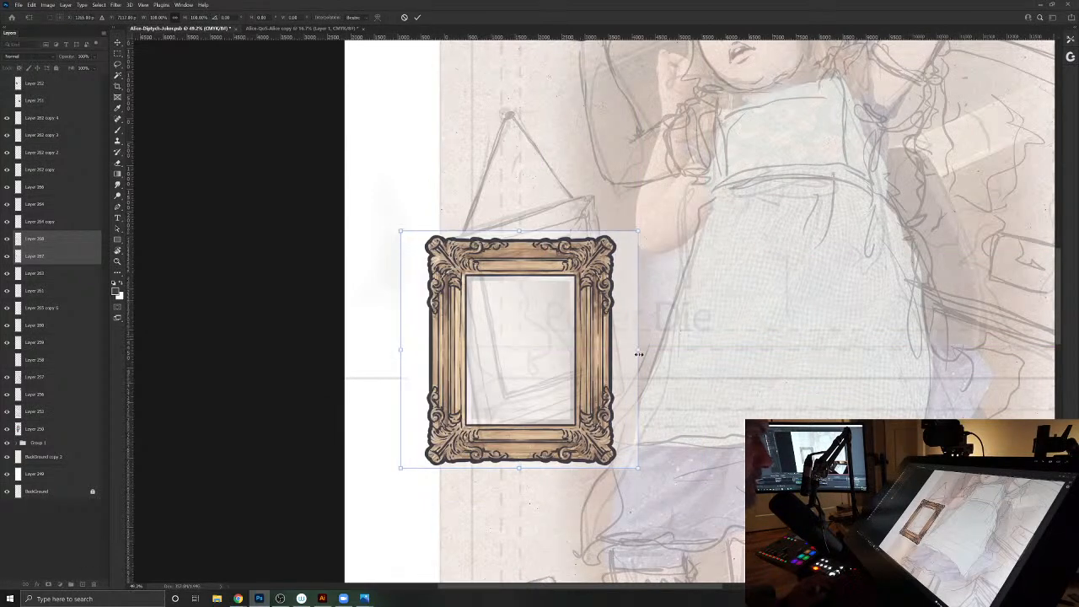
mouse_move(638, 351)
left_mouse_down()
mouse_move(631, 299)
mouse_move(630, 333)
left_mouse_up()
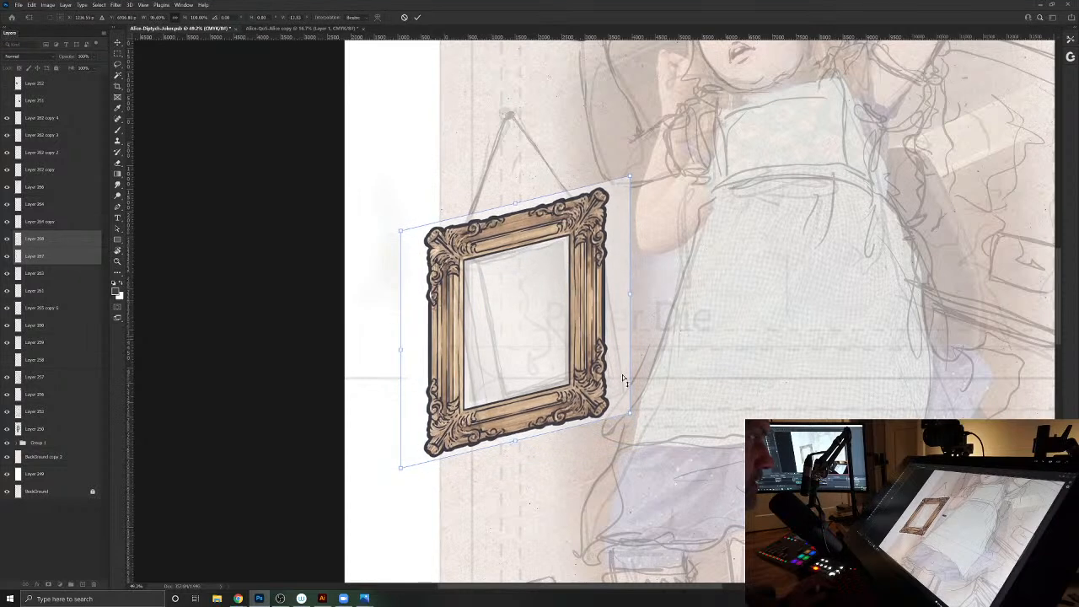
left_click_drag(633, 417, 656, 395)
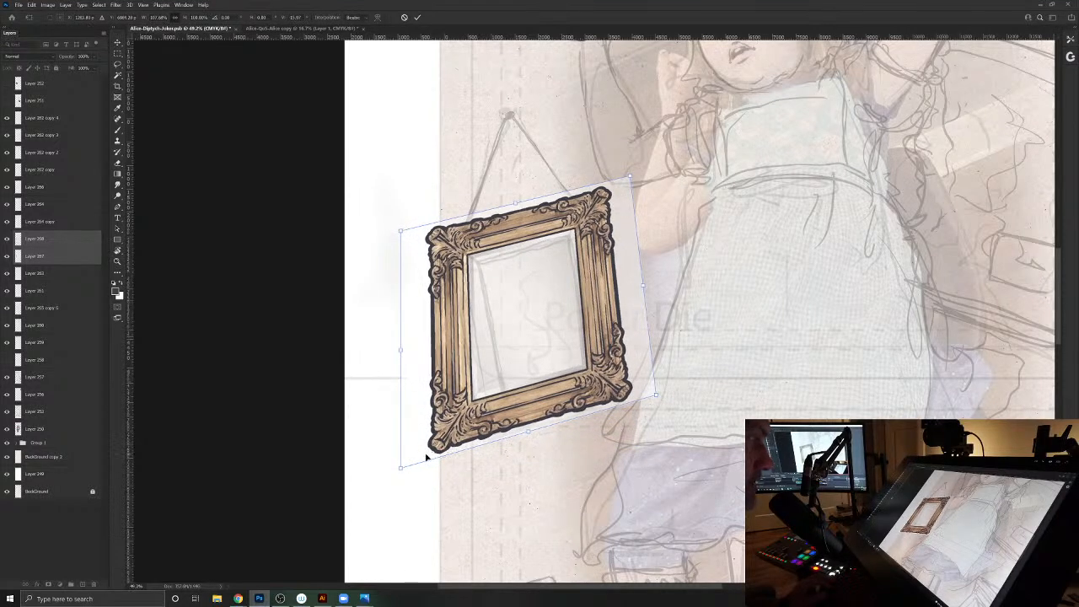
left_click_drag(402, 470, 456, 458)
mouse_move(403, 232)
left_mouse_down()
mouse_move(437, 236)
mouse_move(414, 242)
left_mouse_up()
mouse_move(628, 180)
left_mouse_down()
mouse_move(629, 215)
mouse_move(618, 177)
left_mouse_up()
left_click_drag(658, 397, 650, 394)
key("Return")
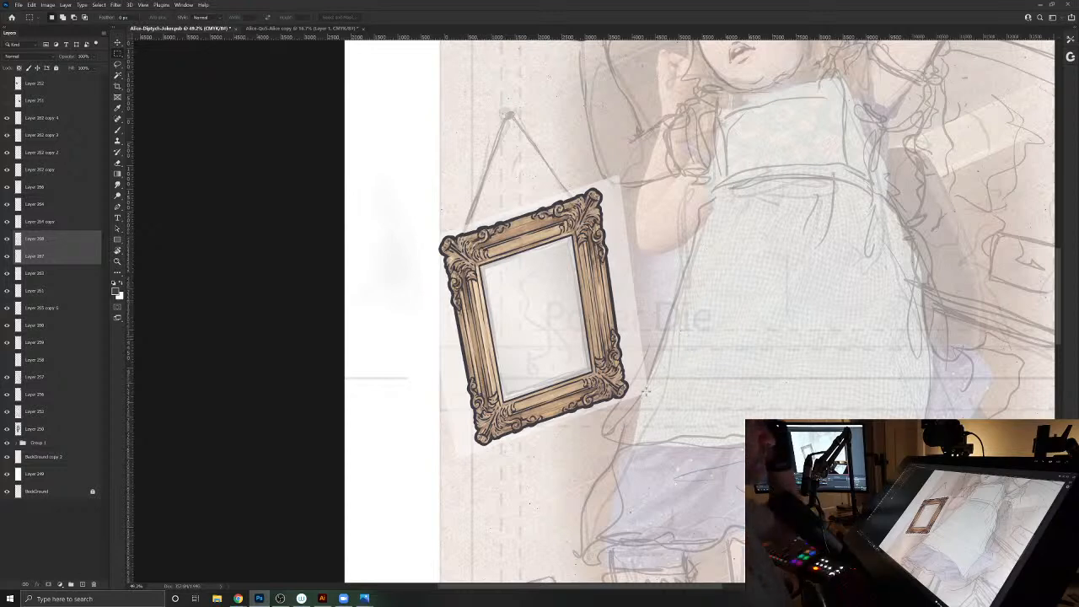
- Try to erase the thick outer outline along the inked frame's left edge
key("b")
left_click(25, 242)
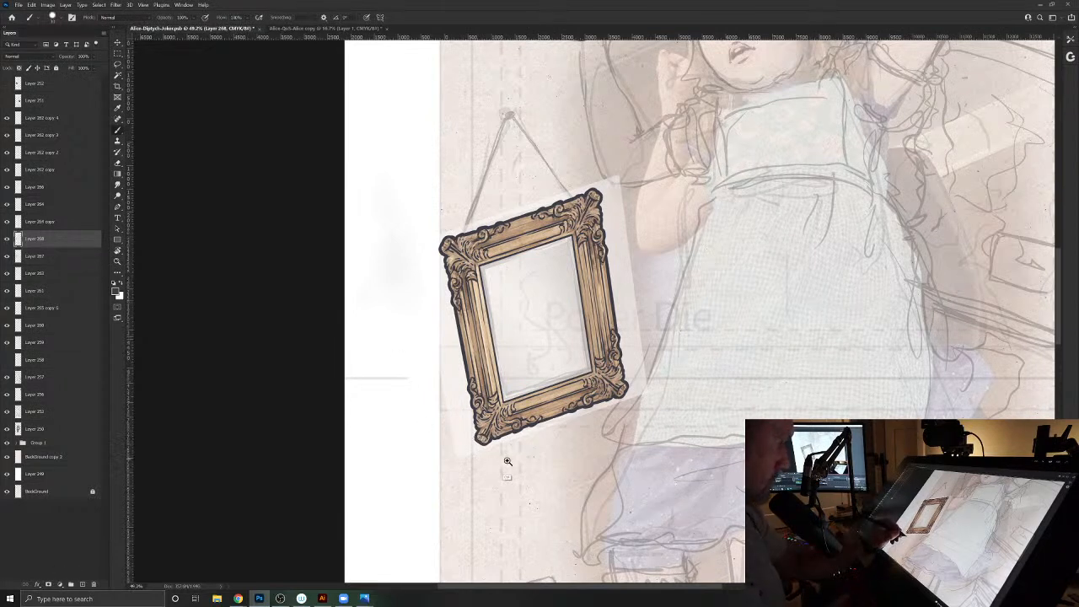
left_click_drag(506, 460, 457, 349)
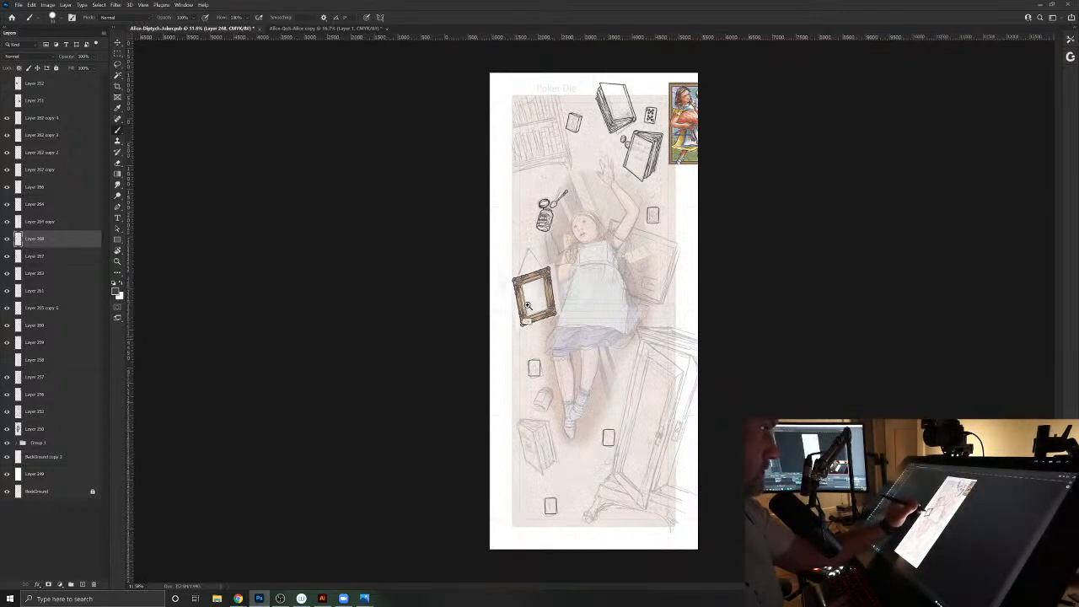
left_click_drag(520, 297, 557, 313)
key("e")
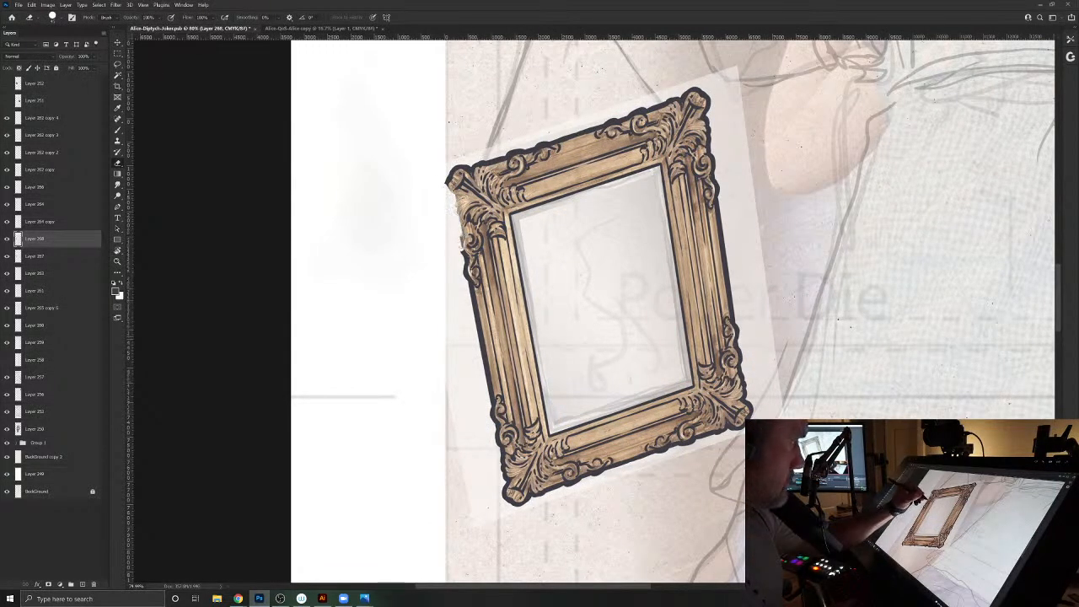
mouse_move(471, 289)
left_mouse_down()
mouse_move(507, 498)
mouse_move(519, 510)
left_mouse_up()
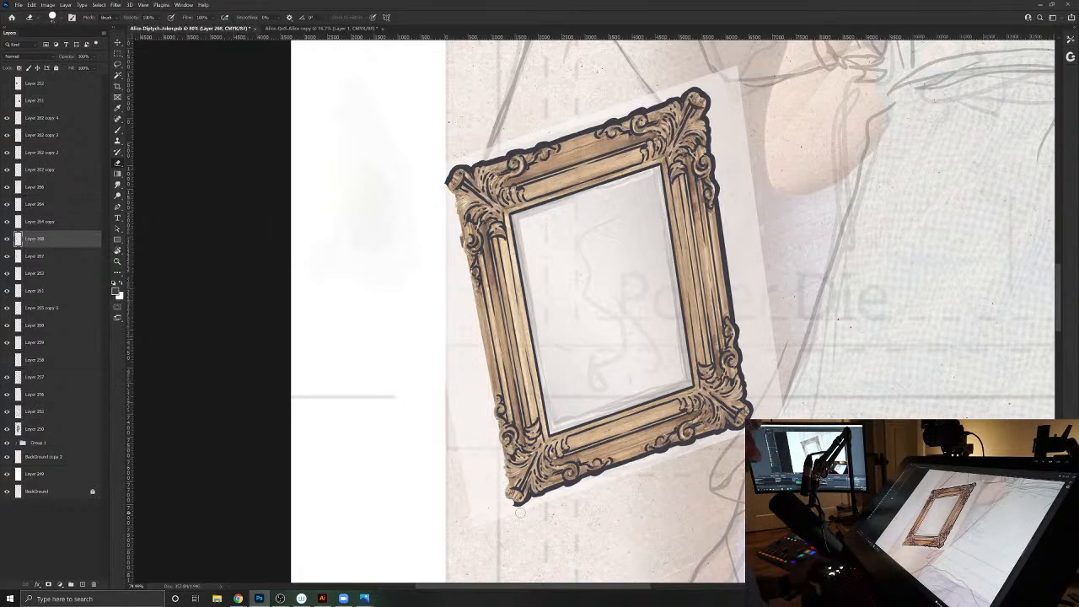
key("ctrl+z")
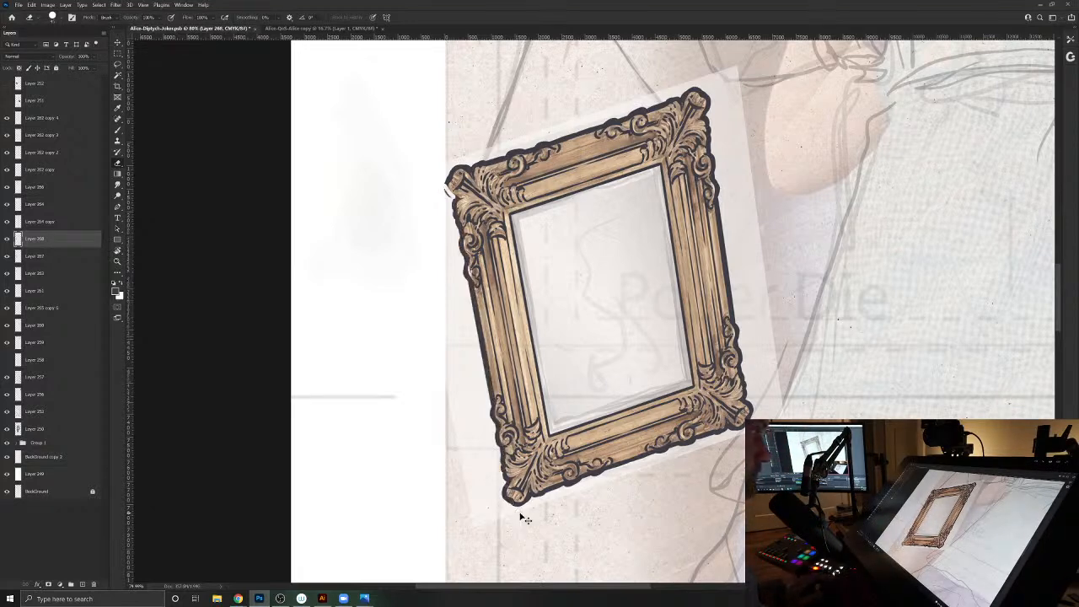
- Duplicate the inked frame, offset the copy slightly up and to the left, and lower its opacity as a depth guide
key("l")
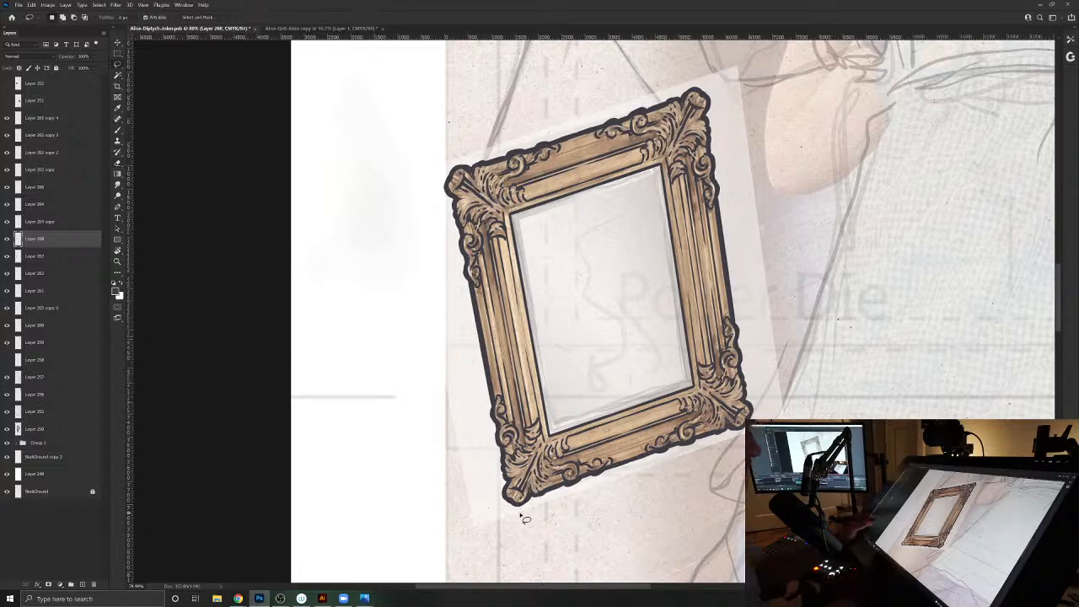
key("v")
left_click_drag(513, 152, 512, 125)
left_click_drag(61, 58, 31, 59)
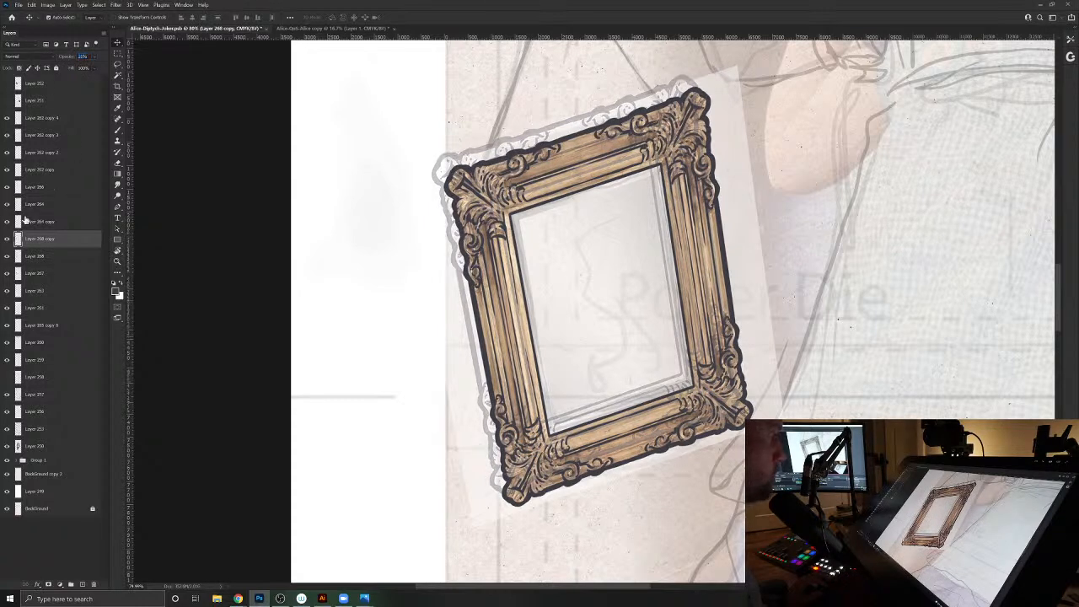
- Erase the thick outer outline along the left and top edges of the original inked frame layer
left_click(35, 255)
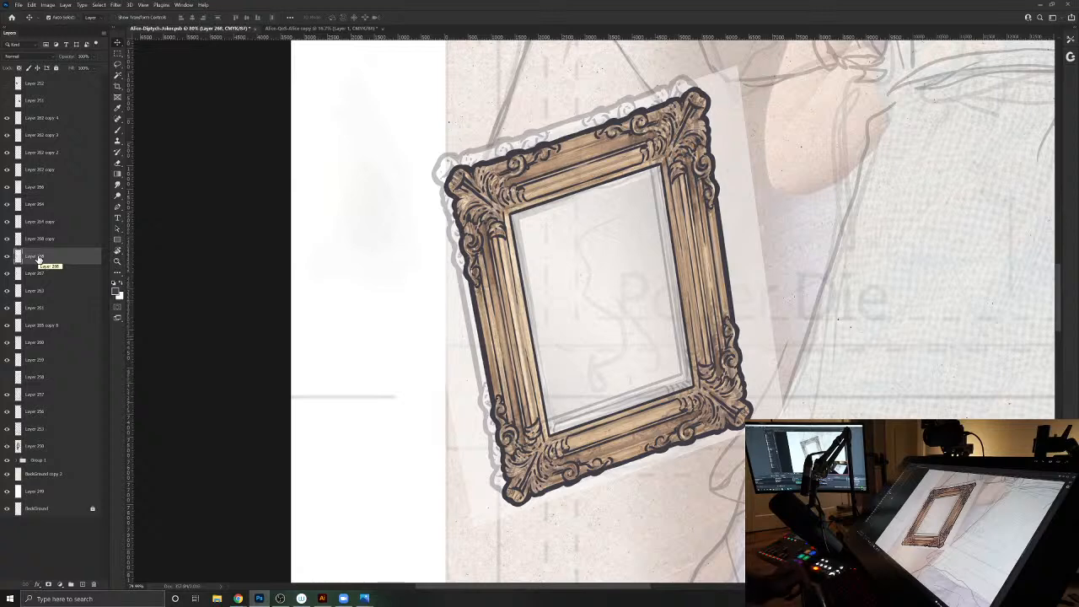
key("b")
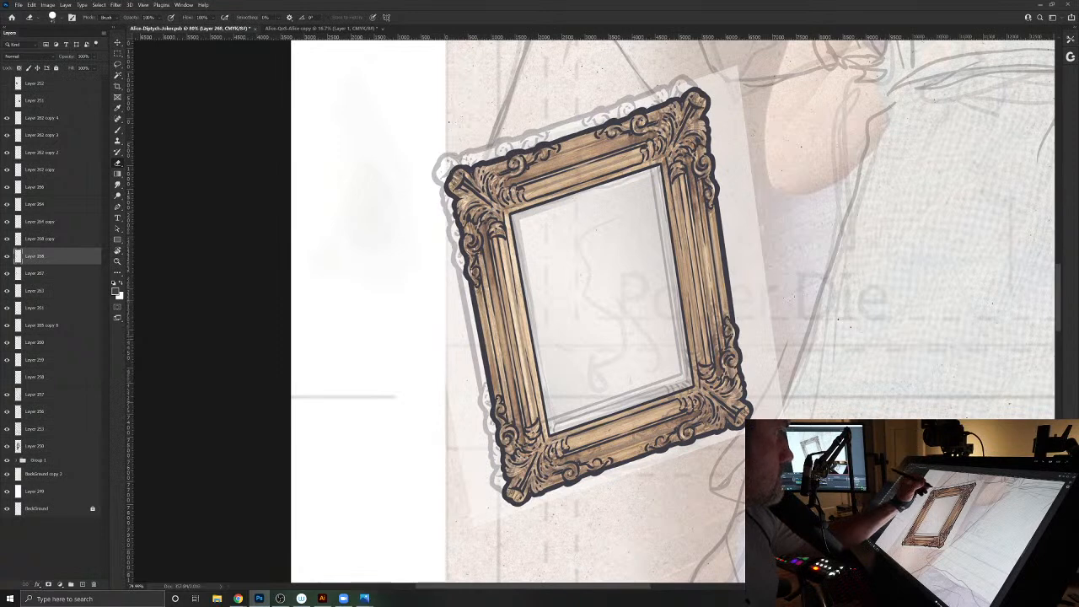
mouse_move(465, 166)
left_mouse_down()
mouse_move(448, 193)
mouse_move(510, 501)
left_mouse_up()
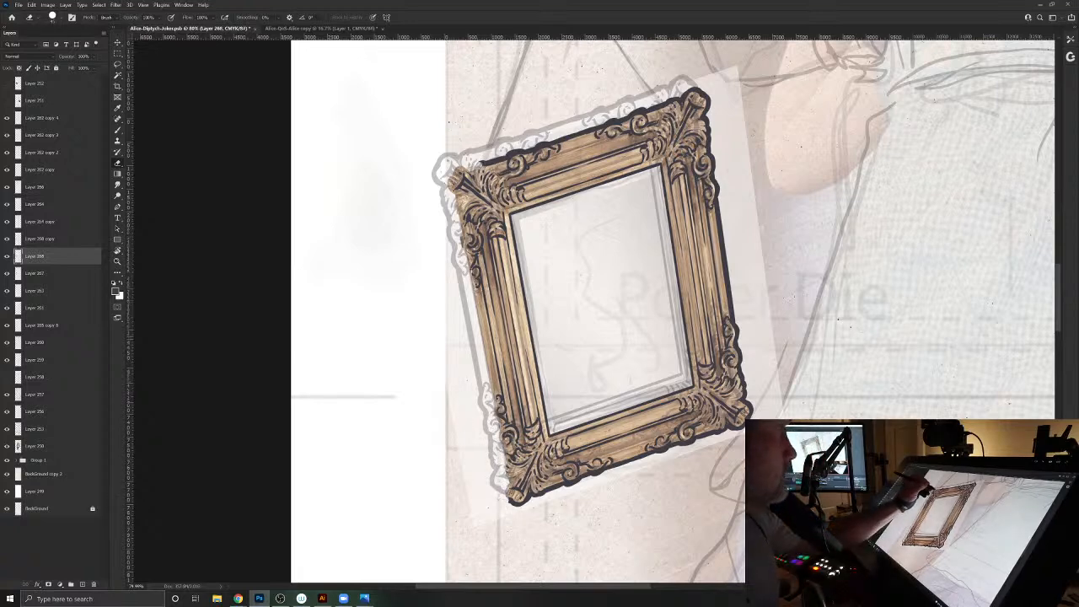
mouse_move(493, 162)
left_mouse_down()
mouse_move(622, 120)
mouse_move(598, 134)
mouse_move(690, 91)
left_mouse_up()
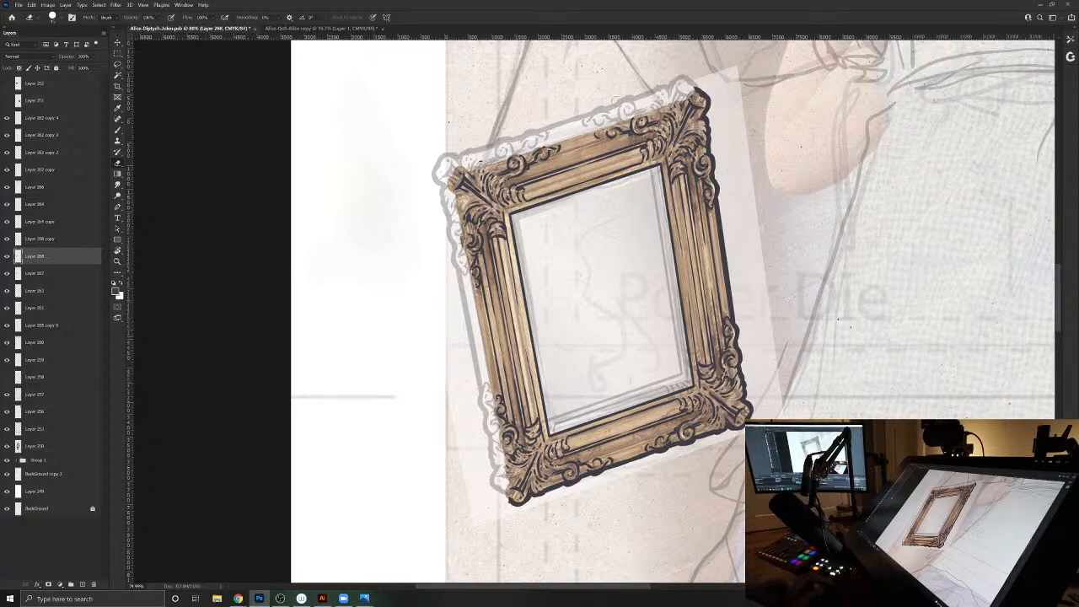
- Redraw a thinner contour along the frame's left and top edges with the Brush
key("b")
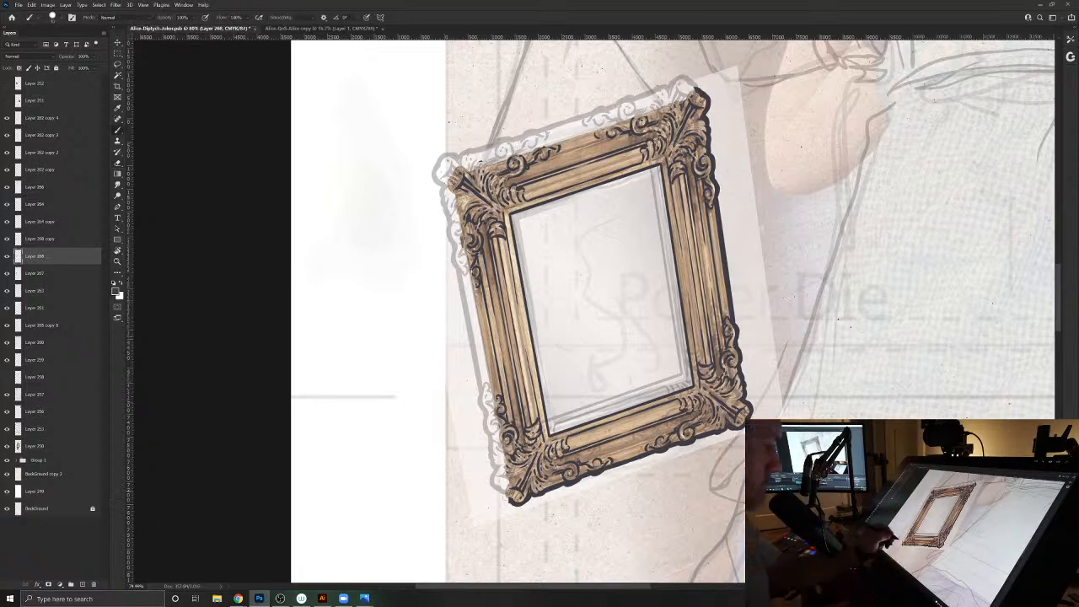
left_click_drag(506, 488, 508, 481)
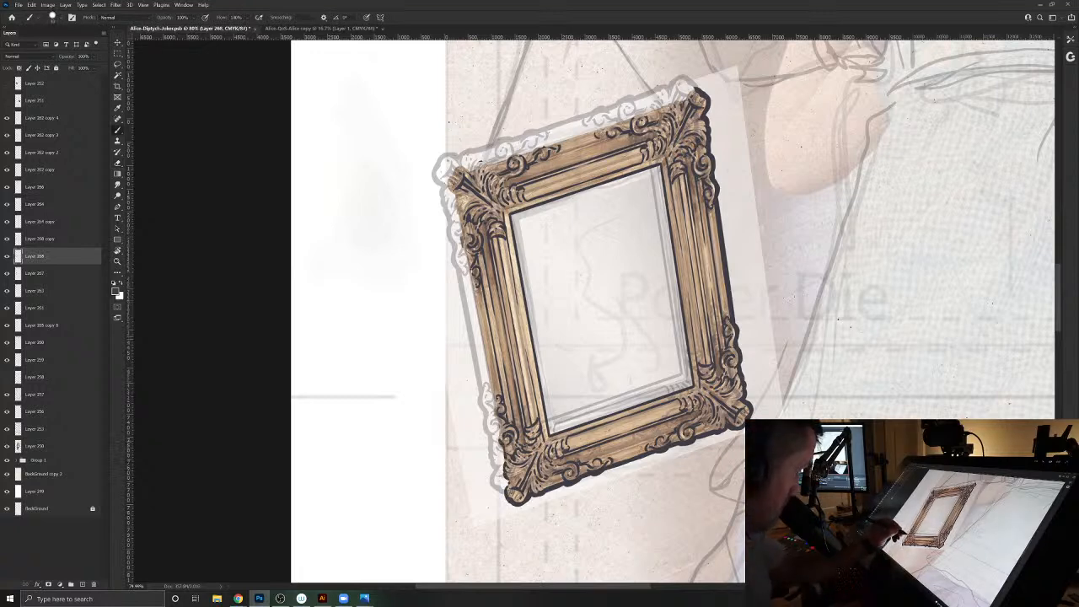
left_click_drag(493, 392, 495, 406)
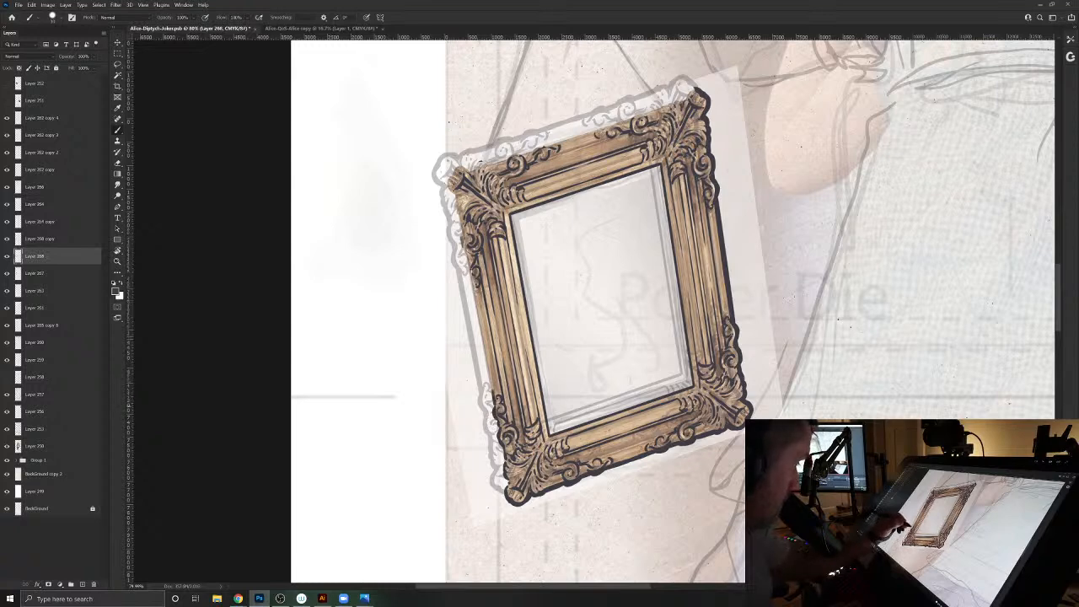
left_click_drag(487, 369, 461, 244)
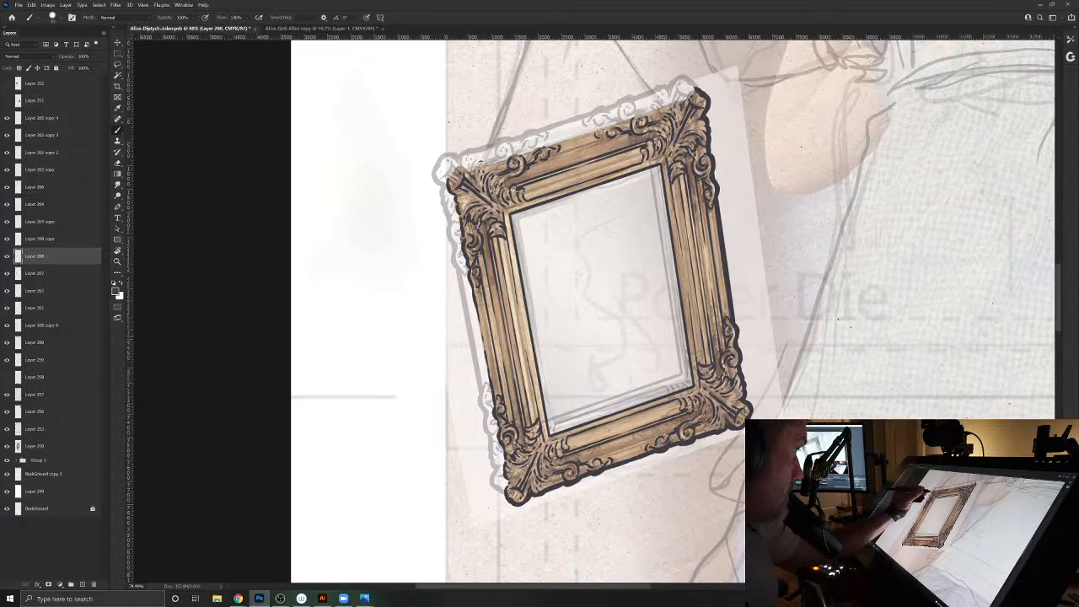
left_click_drag(450, 178, 694, 89)
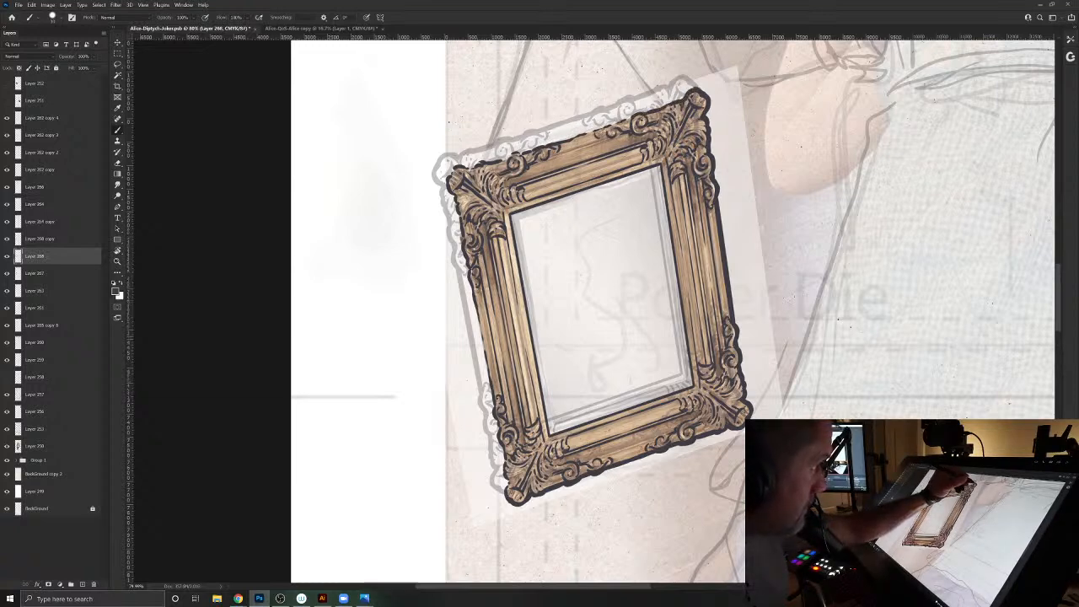
- Brush the side-depth contour up the frame's left side and around its upper-left corner, following the faded offset guide
mouse_move(510, 503)
left_mouse_down()
mouse_move(492, 479)
mouse_move(492, 443)
left_mouse_up()
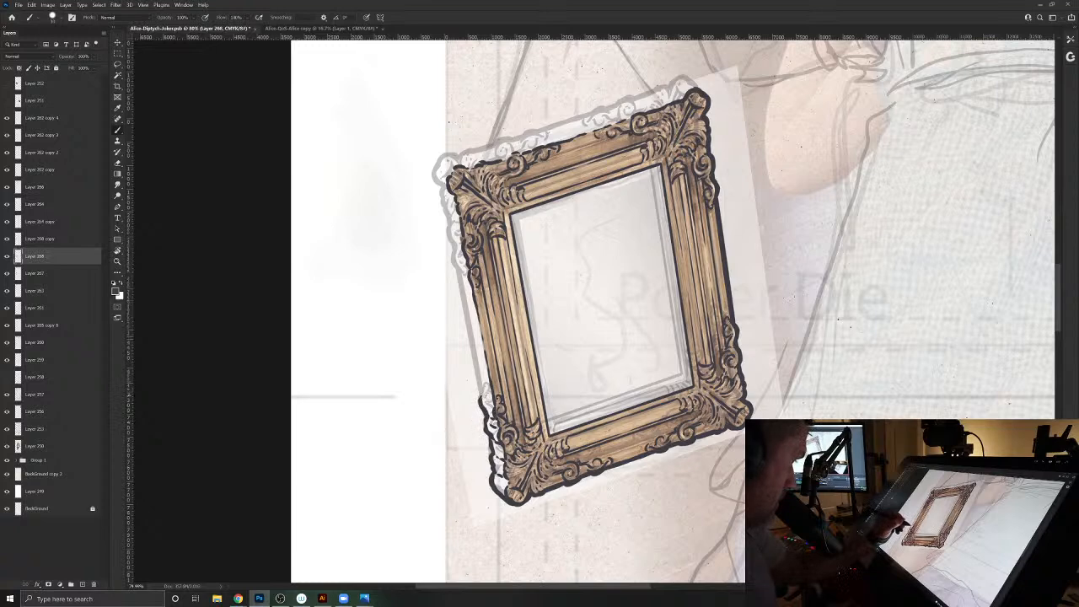
mouse_move(479, 384)
left_mouse_down()
mouse_move(483, 399)
mouse_move(453, 254)
left_mouse_up()
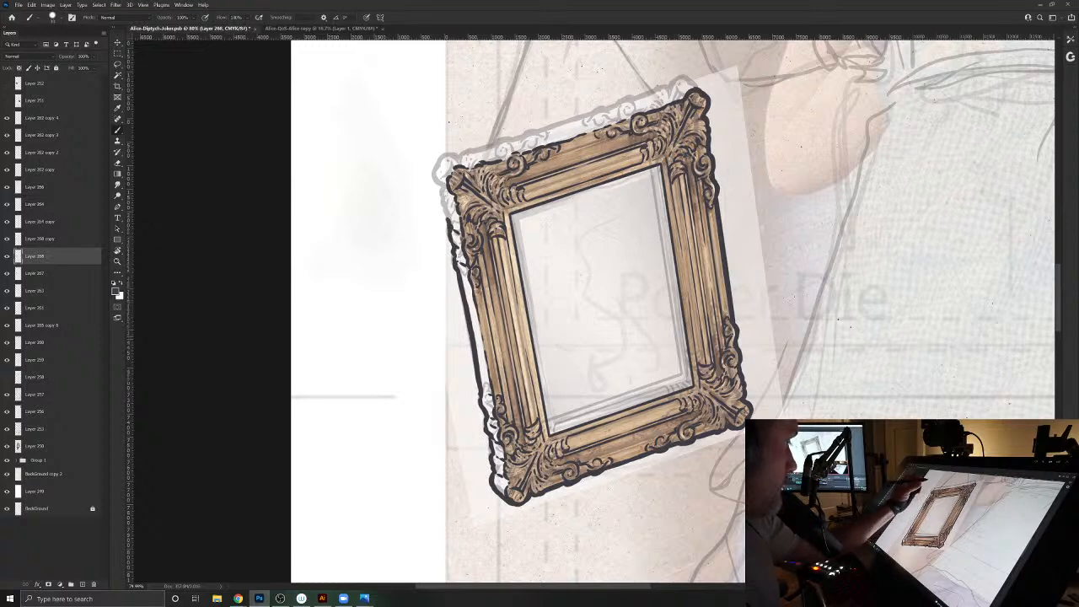
left_click_drag(449, 221, 444, 196)
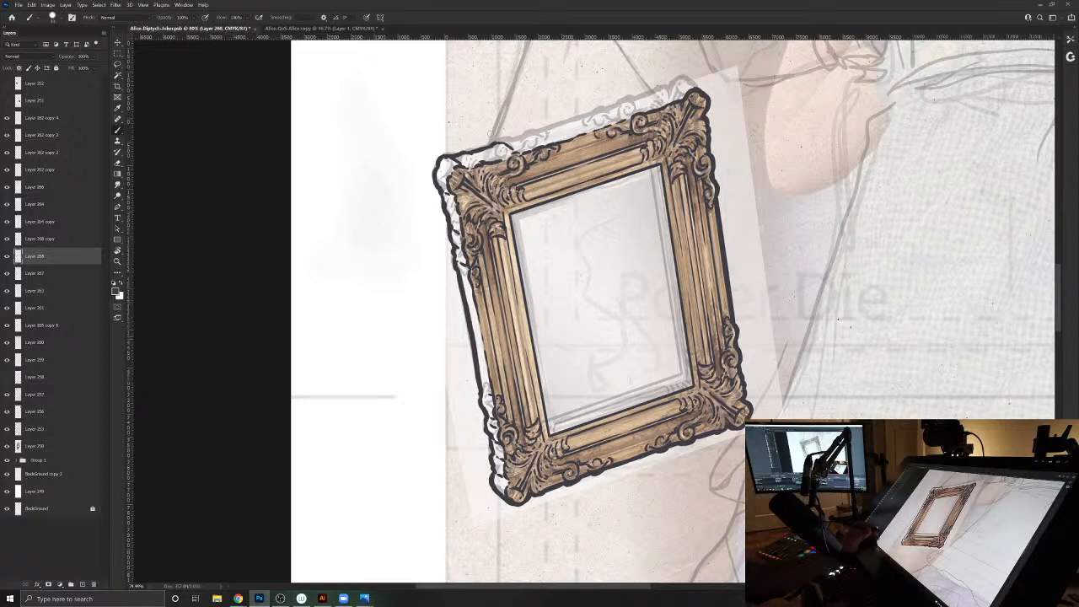
- Continue the side-depth contour along the frame's top edge between both upper corners, following the faded guide
left_click_drag(570, 363, 549, 516)
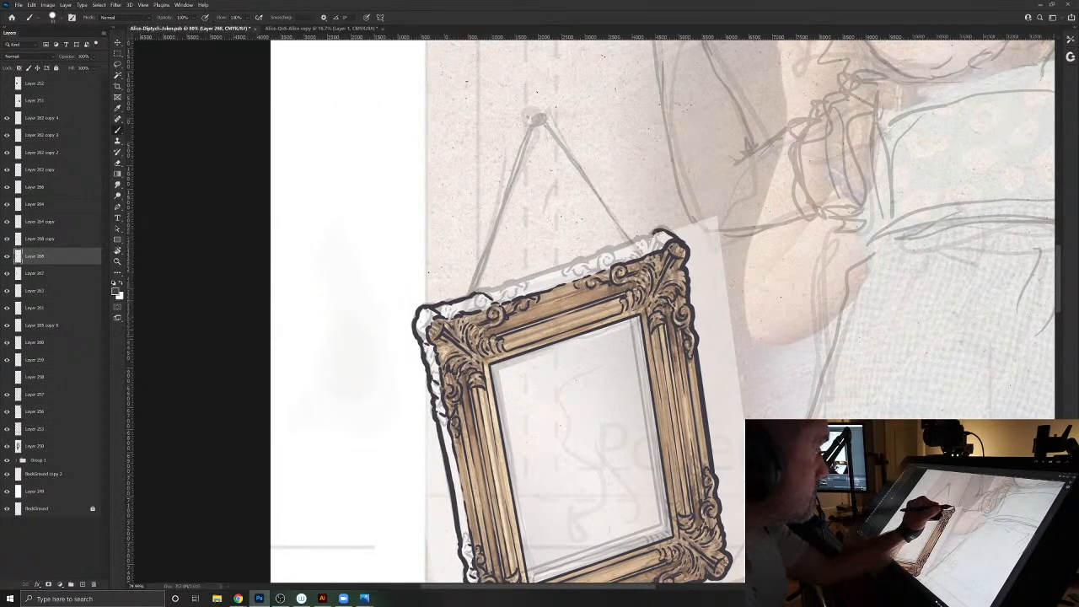
mouse_move(641, 239)
left_mouse_down()
mouse_move(614, 247)
mouse_move(623, 259)
mouse_move(599, 256)
mouse_move(605, 266)
mouse_move(618, 253)
mouse_move(550, 268)
left_mouse_up()
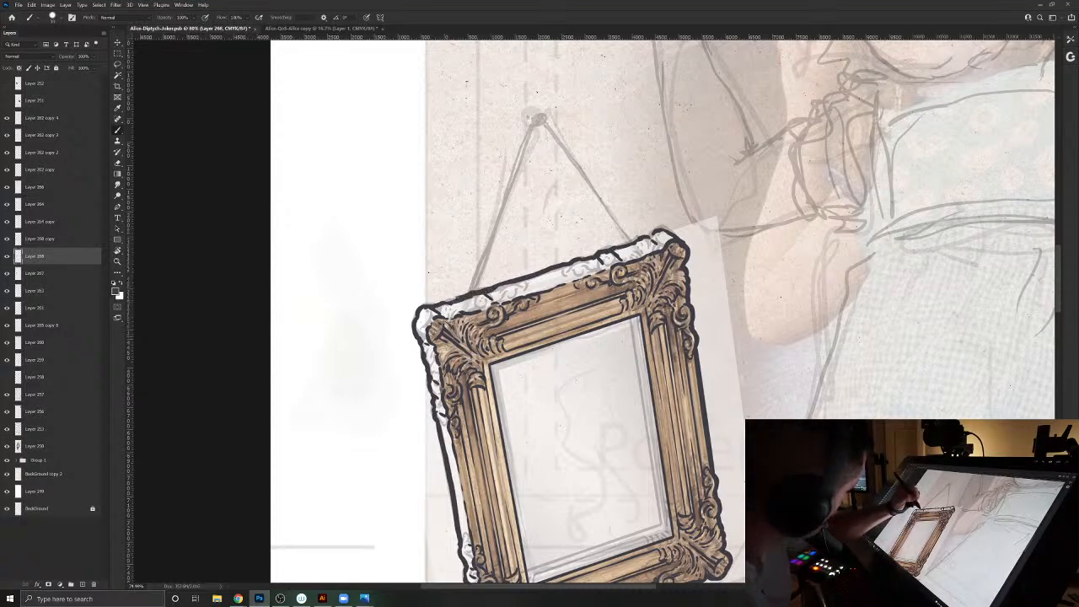
left_click_drag(438, 301, 419, 309)
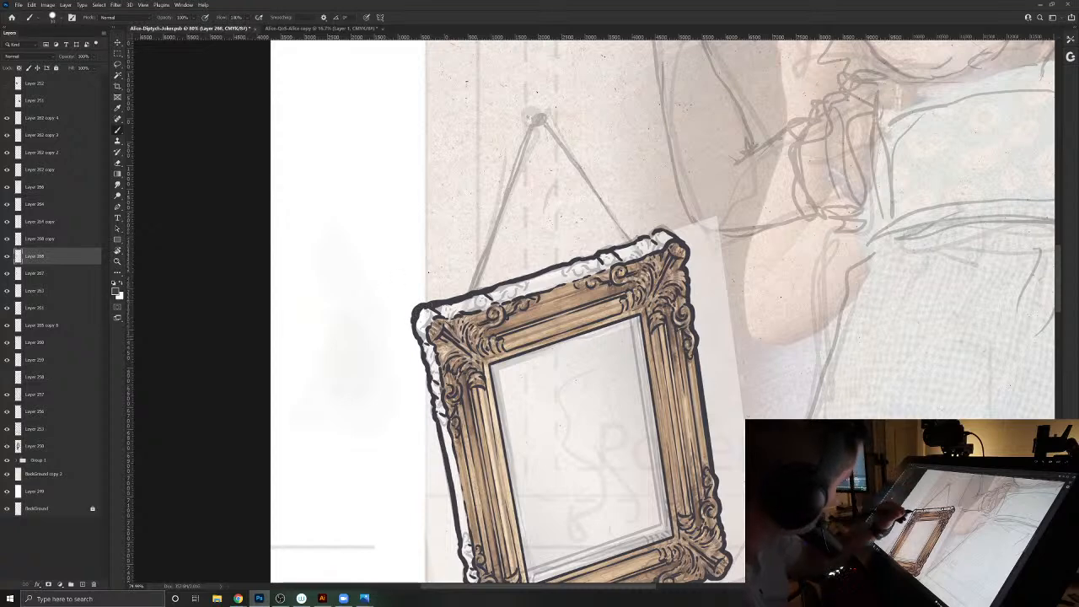
- Thicken the outer contour along the frame's left side and strengthen the bottom edge near the lower-left corner
left_click_drag(418, 482, 453, 353)
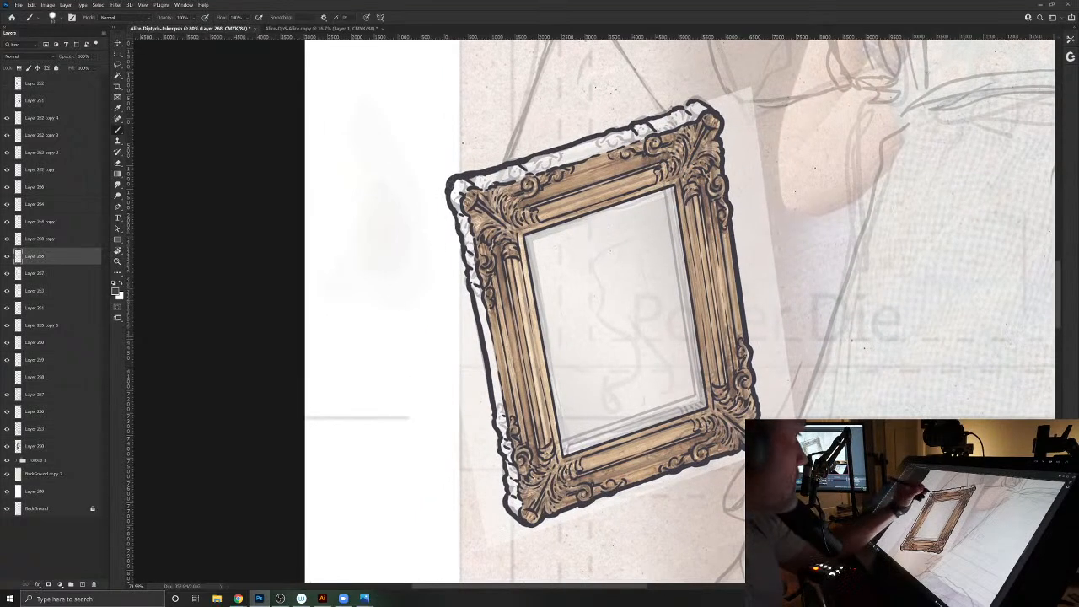
left_click_drag(452, 193, 445, 210)
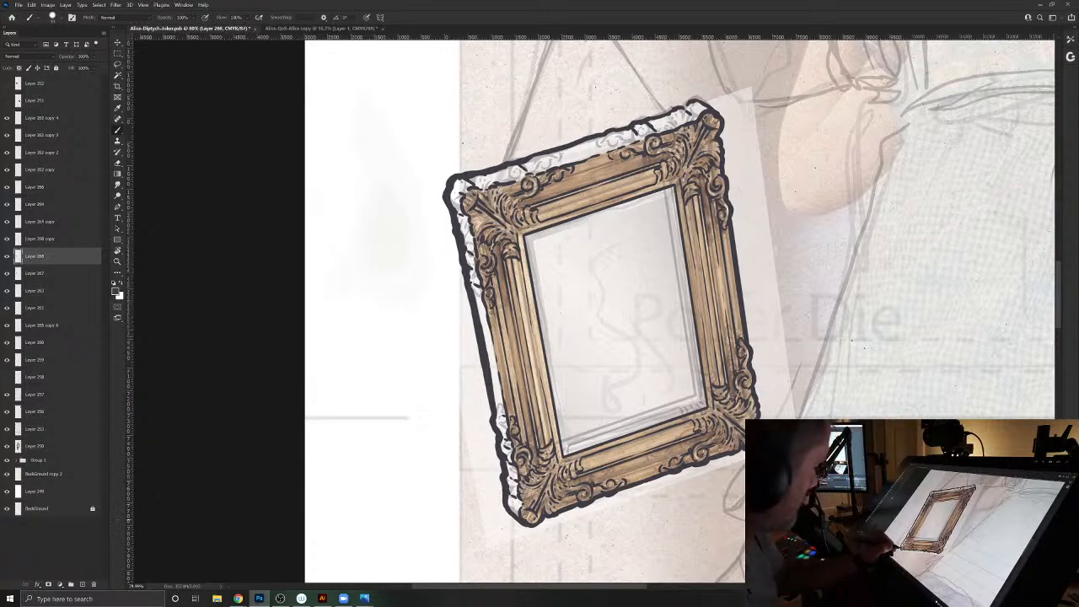
left_click_drag(539, 520, 590, 504)
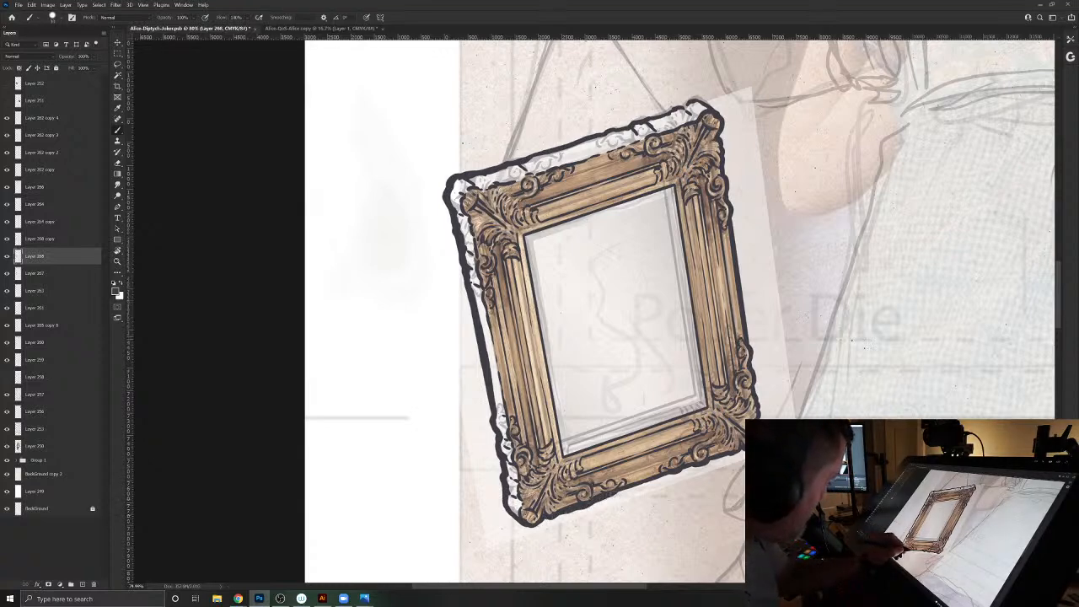
- Ink the nail above the frame and the two hanging strings running down to its top edge
left_click_drag(552, 302, 621, 500)
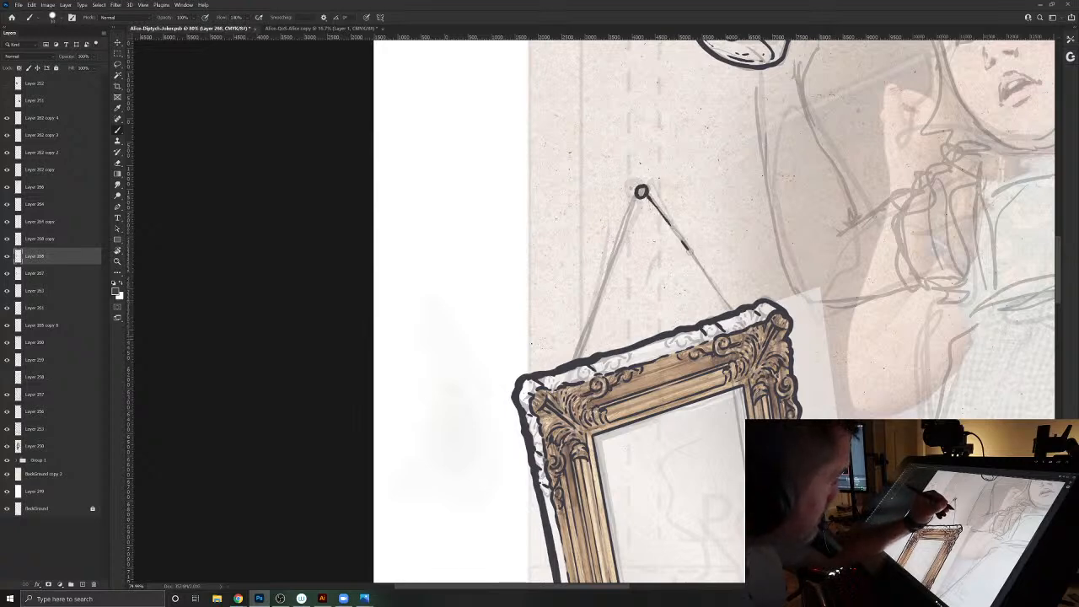
left_click_drag(707, 277, 732, 309)
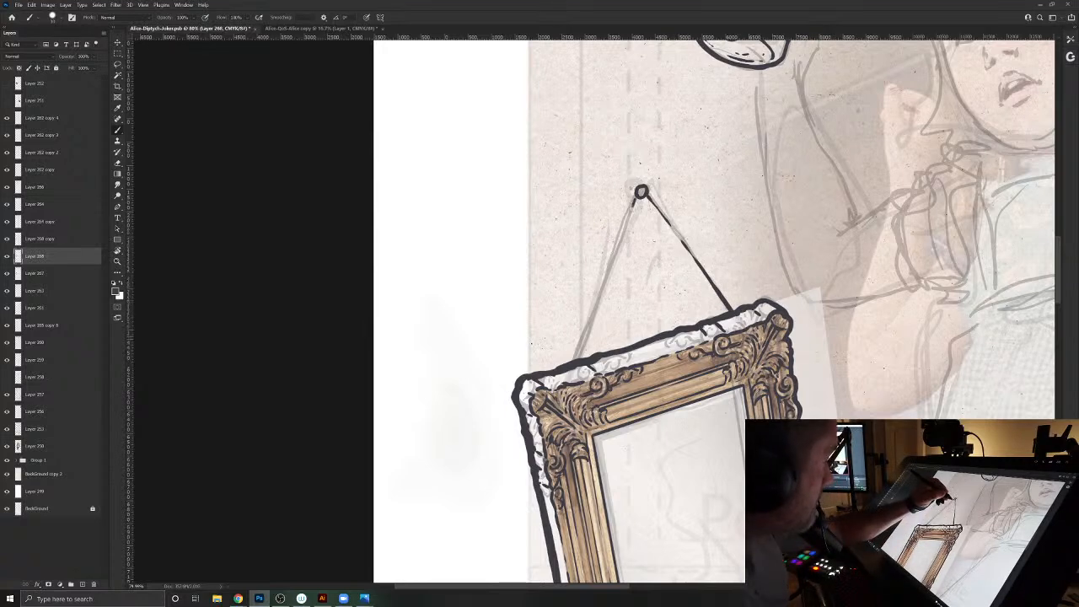
left_click_drag(639, 199, 576, 356)
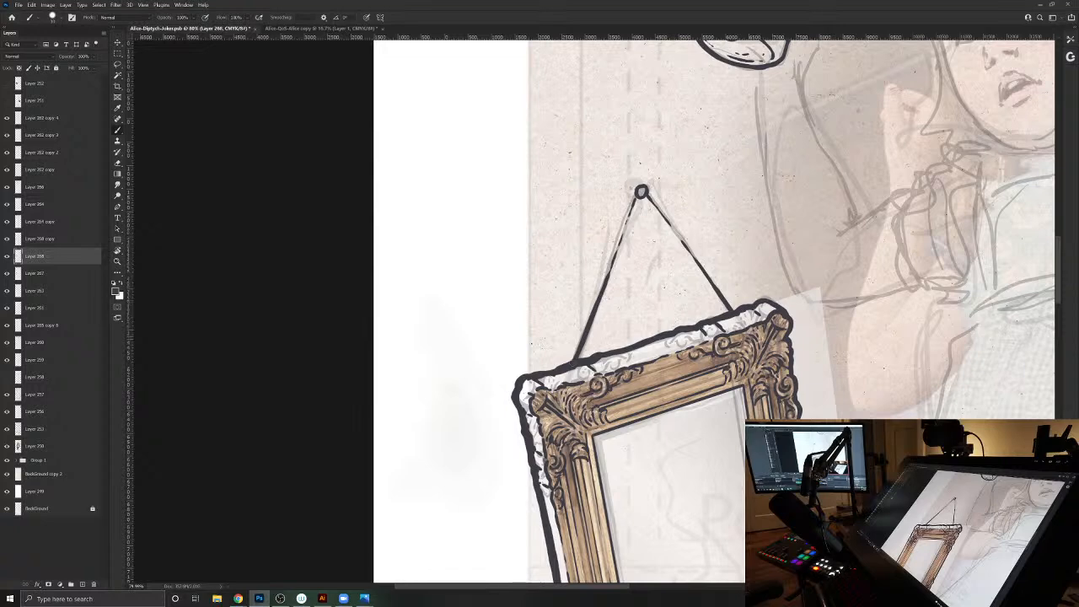
- Hide the gold frame reference layer and delete the faded offset copy used as the depth guide
left_click(7, 273)
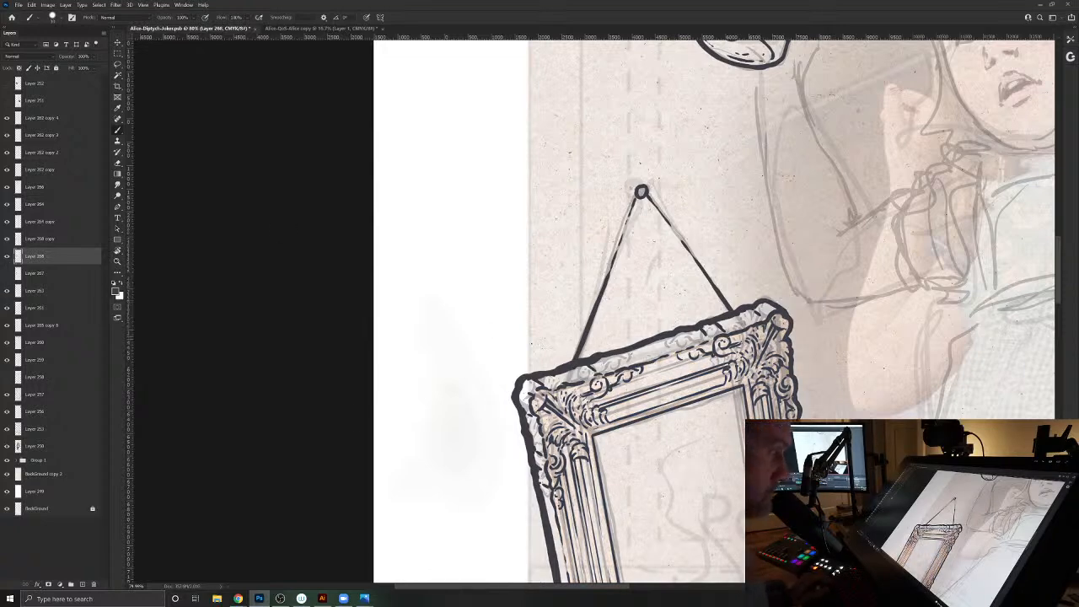
left_click_drag(675, 337, 549, 187)
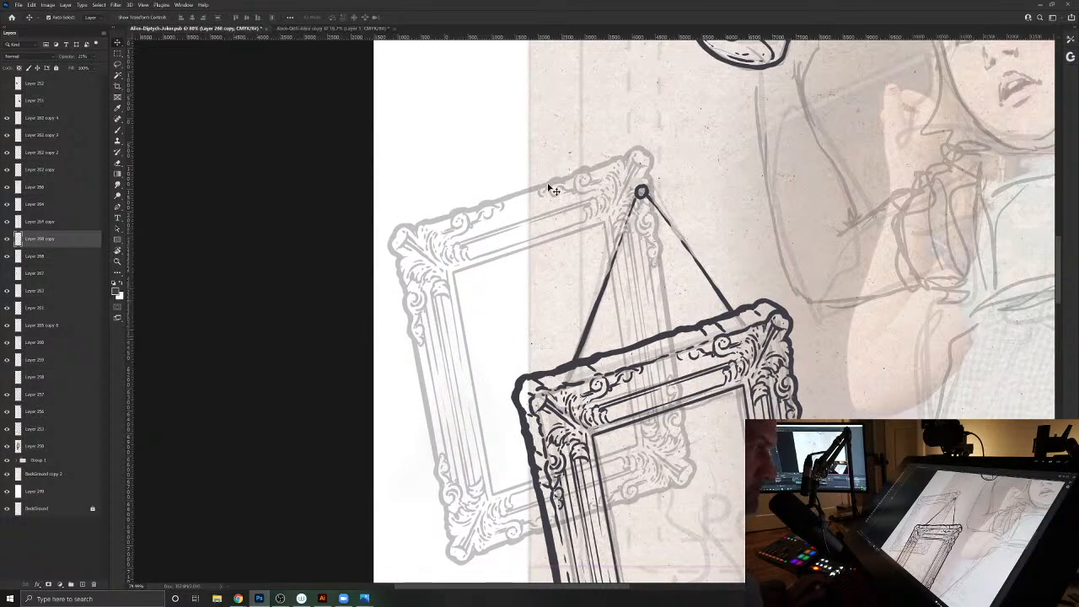
key("Delete")
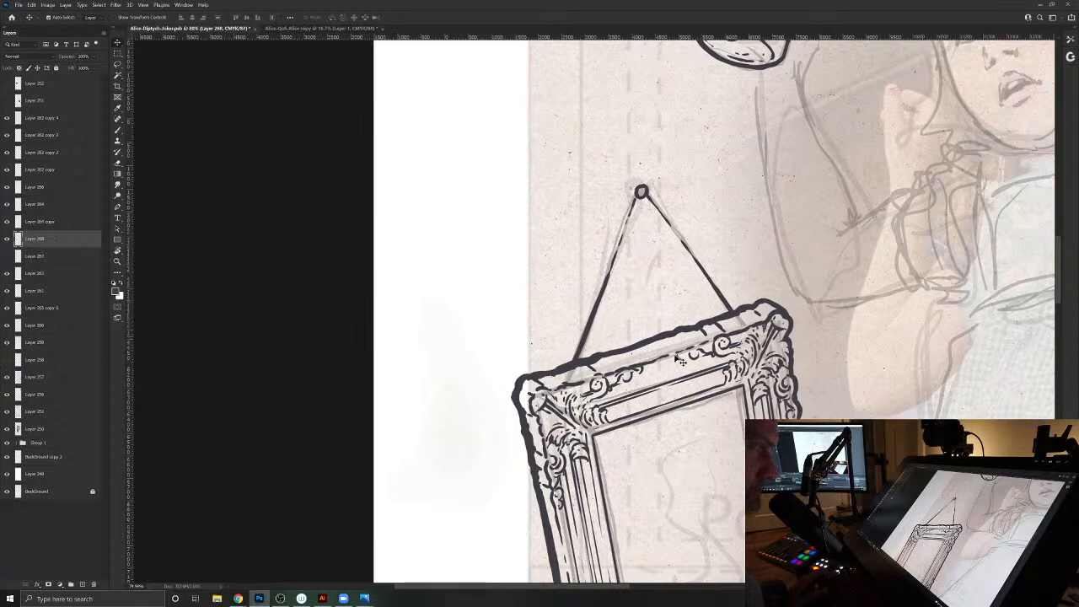
left_click(676, 355)
left_click_drag(677, 354, 659, 334)
key("ctrl+z")
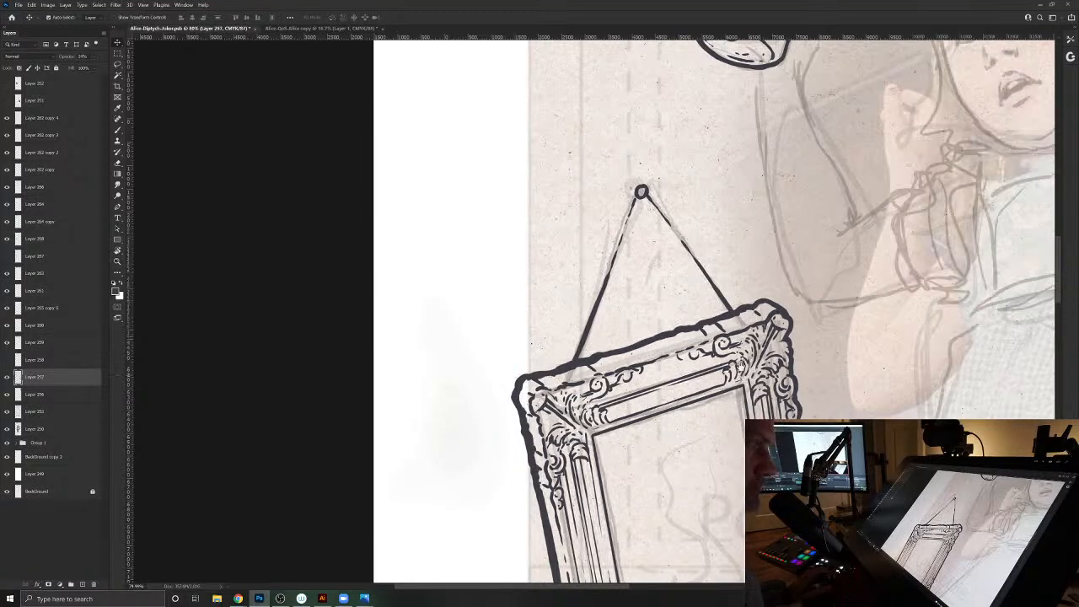
- Ink an inner depth line along the right and bottom edges of the mirror opening on the inked frame layer
left_click_drag(742, 375, 617, 167)
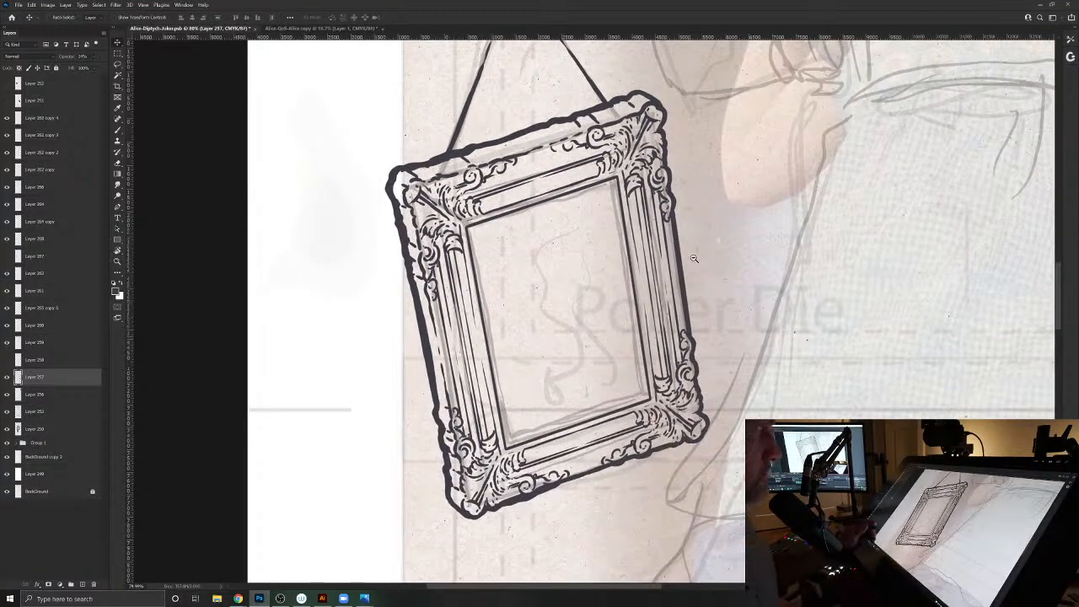
left_click(438, 397)
key("b")
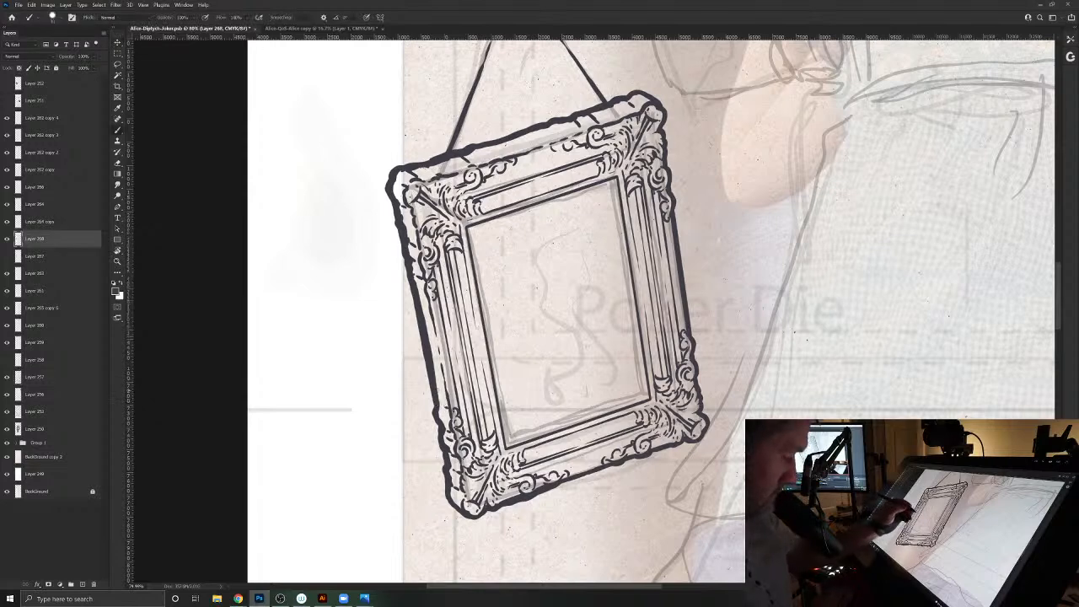
left_click_drag(613, 193, 631, 289)
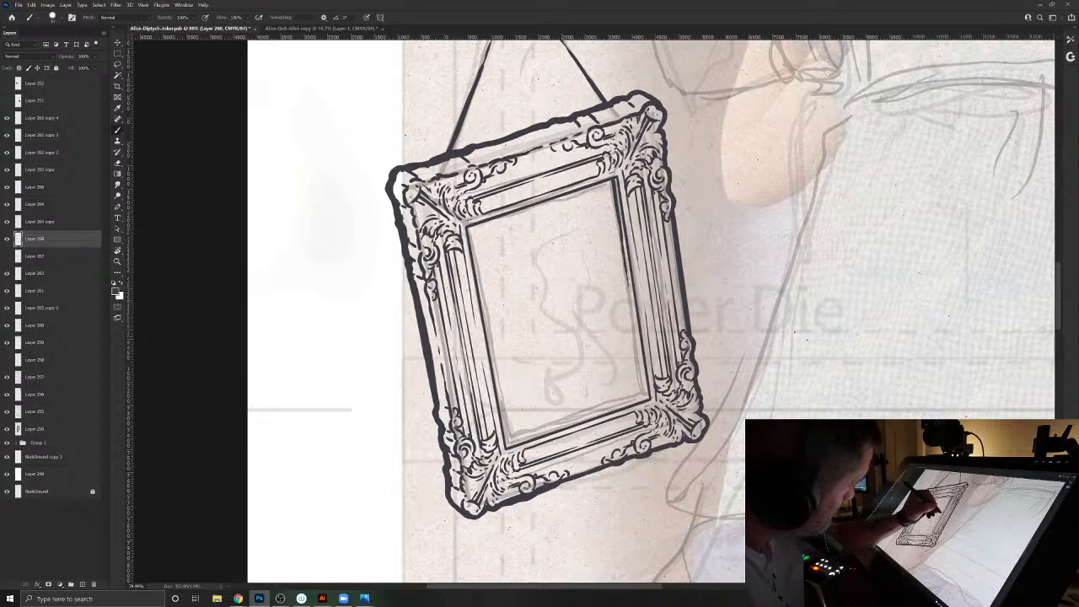
mouse_move(631, 328)
left_mouse_down()
mouse_move(644, 374)
mouse_move(630, 403)
left_mouse_up()
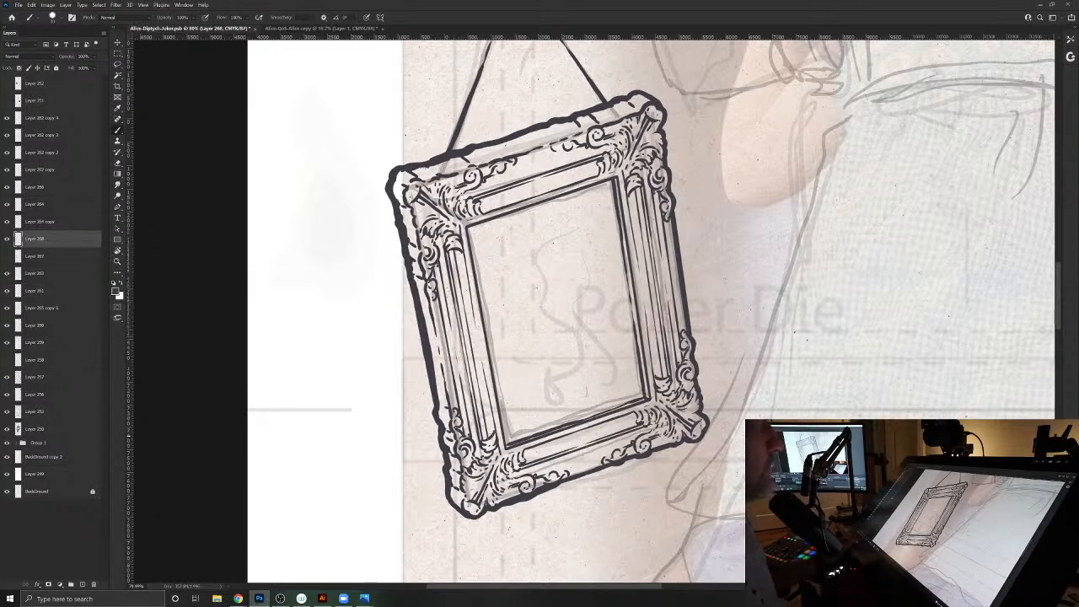
- Open the Alice-AoS file from the CourtCards folder
left_click_drag(537, 340, 506, 319)
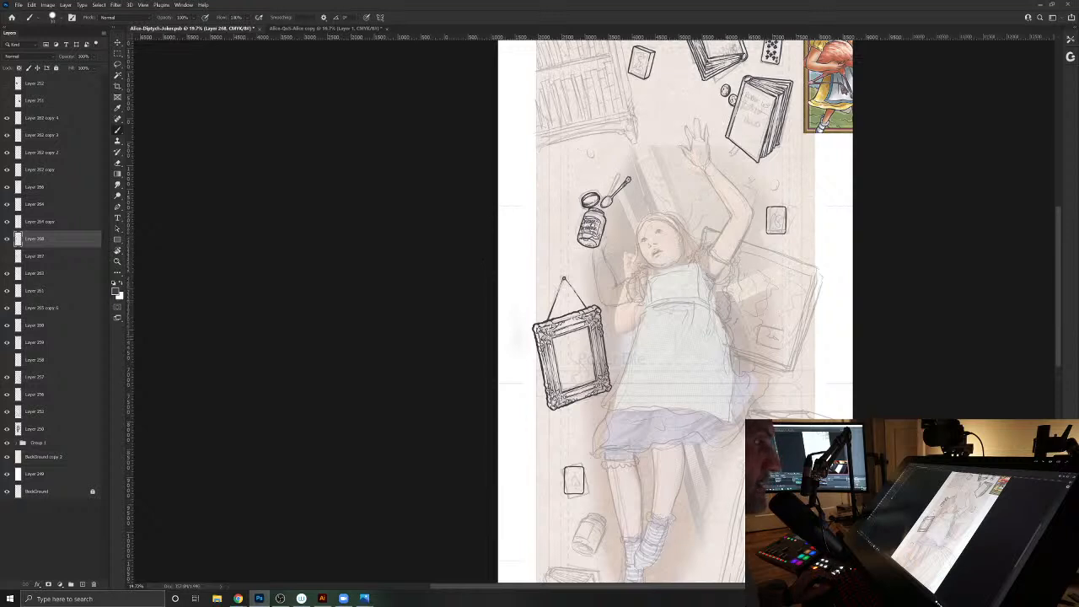
left_click_drag(626, 385, 586, 346)
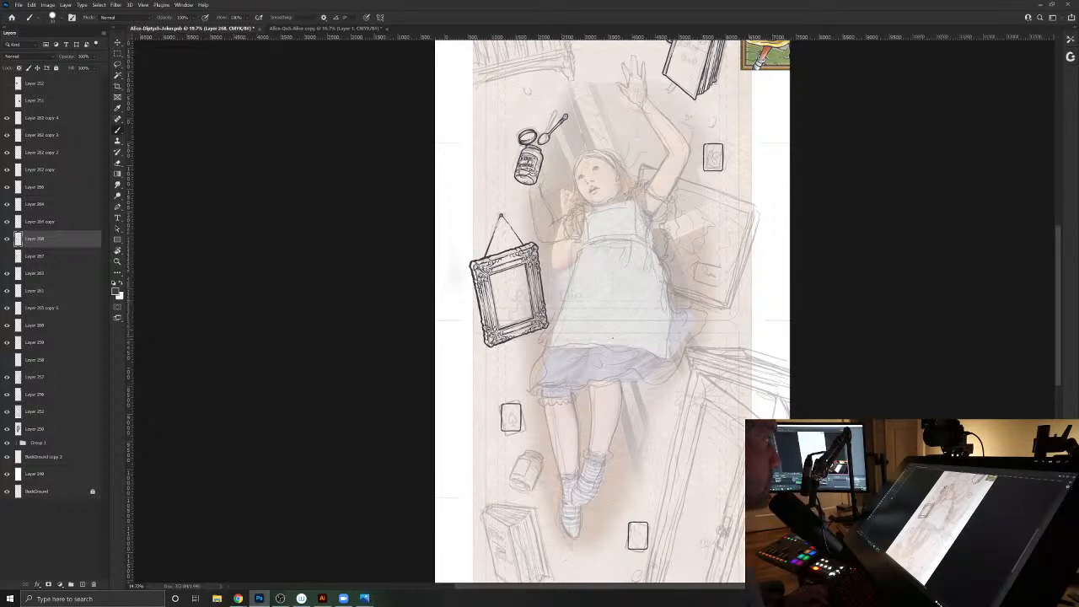
left_click(18, 5)
left_click(30, 21)
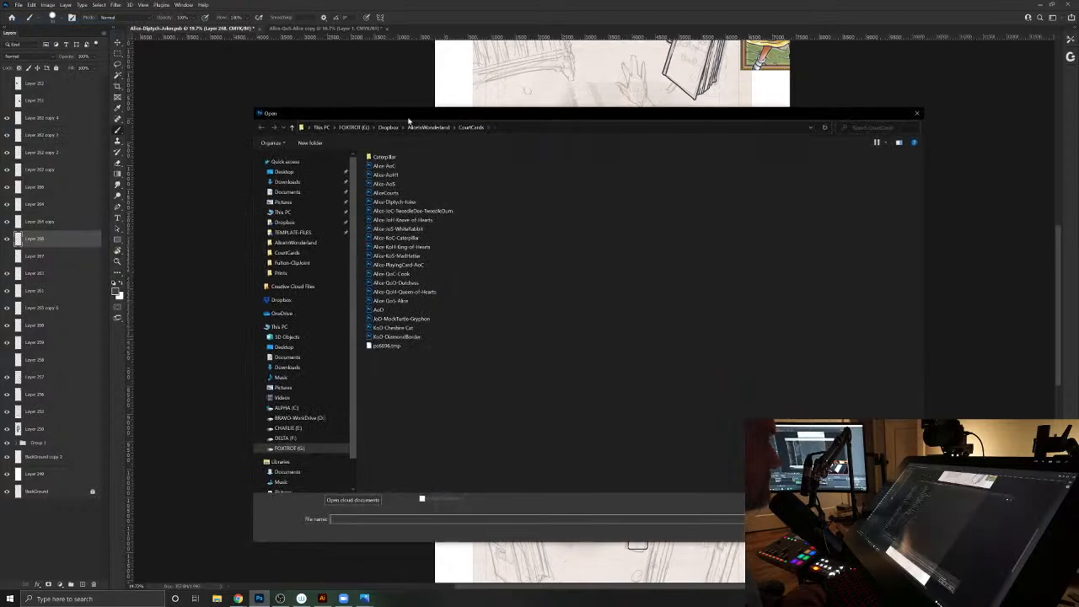
left_click(395, 184)
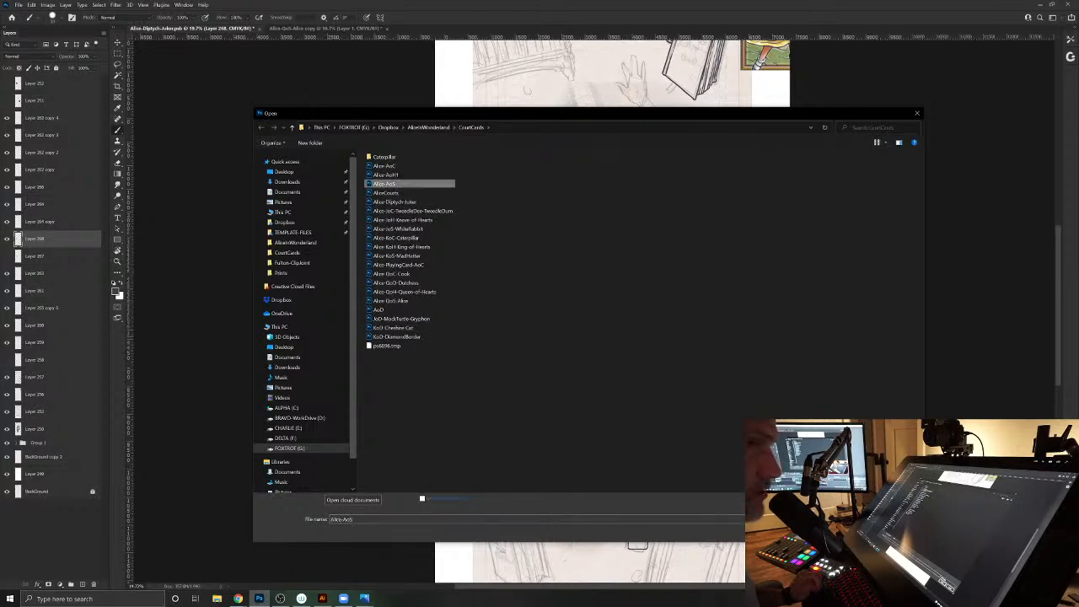
key("Return")
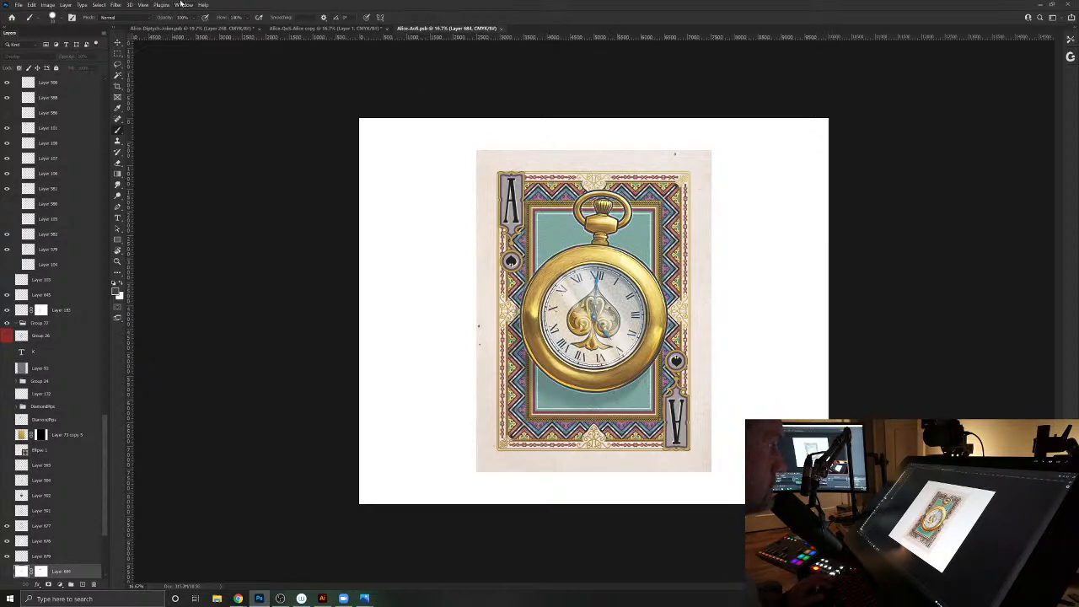
- Duplicate the ace of spades card image as Alice-AoS copy with its layers merged into one
left_click(48, 4)
left_click(84, 113)
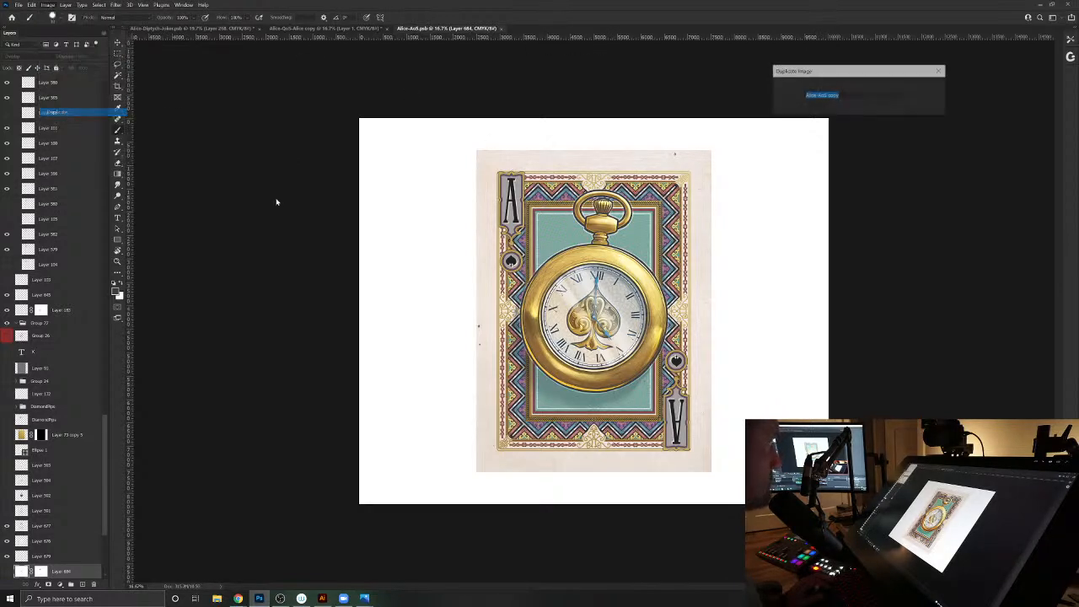
left_click(816, 108)
left_click(929, 88)
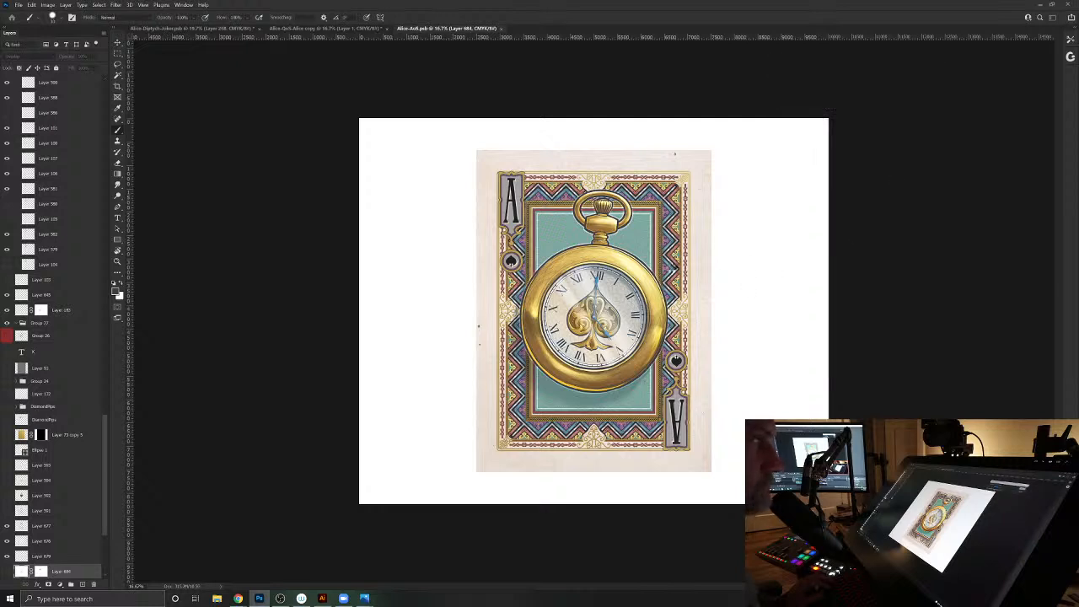
- Lasso loosely around the pocket watch in the merged card image and copy the selection
left_click(117, 65)
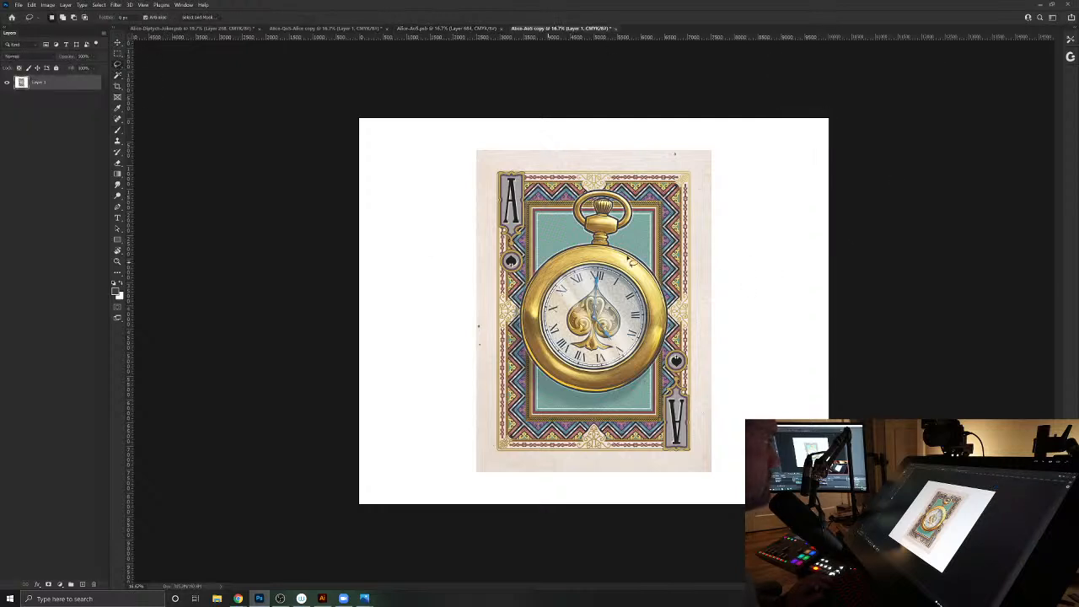
mouse_move(625, 249)
left_mouse_down()
mouse_move(642, 210)
mouse_move(582, 182)
mouse_move(562, 196)
mouse_move(569, 245)
mouse_move(519, 273)
mouse_move(502, 305)
mouse_move(541, 385)
mouse_move(626, 413)
mouse_move(656, 401)
mouse_move(676, 361)
mouse_move(627, 251)
left_mouse_up()
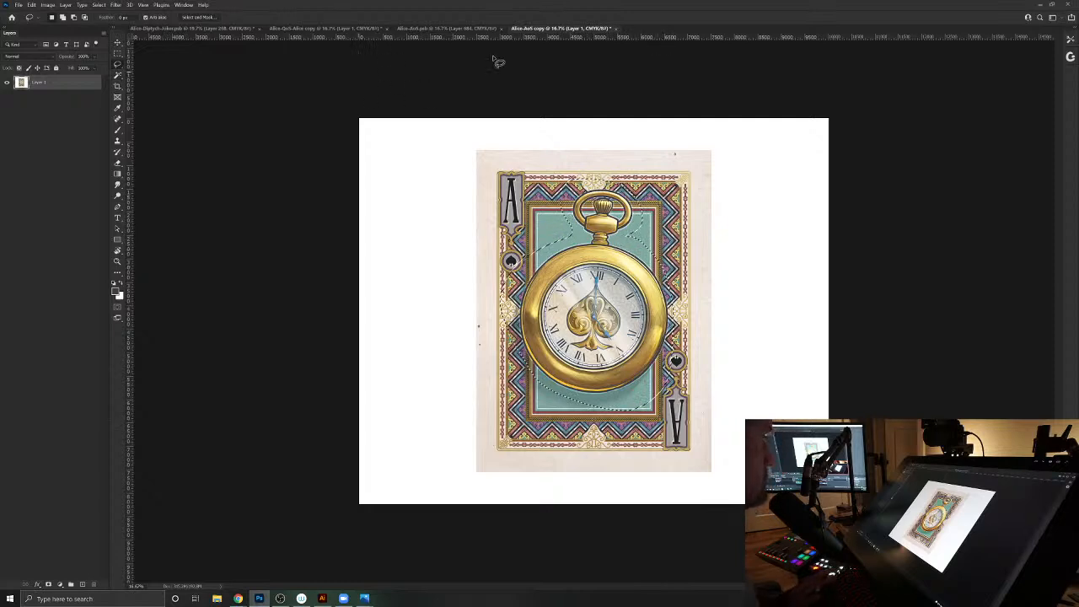
left_click(615, 28)
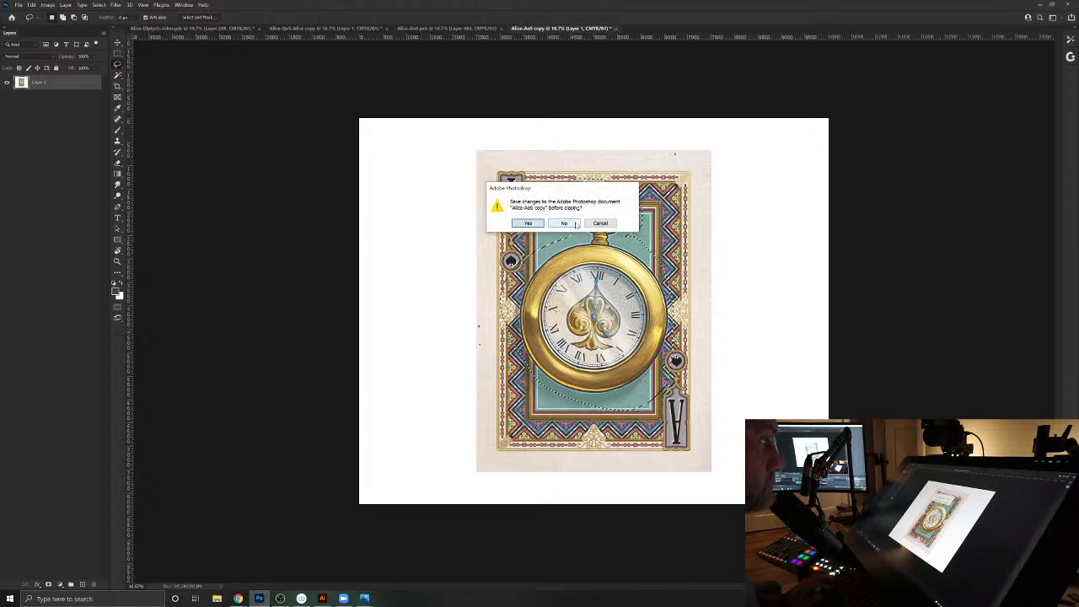
left_click(600, 223)
key("ctrl+d")
key("ctrl+z")
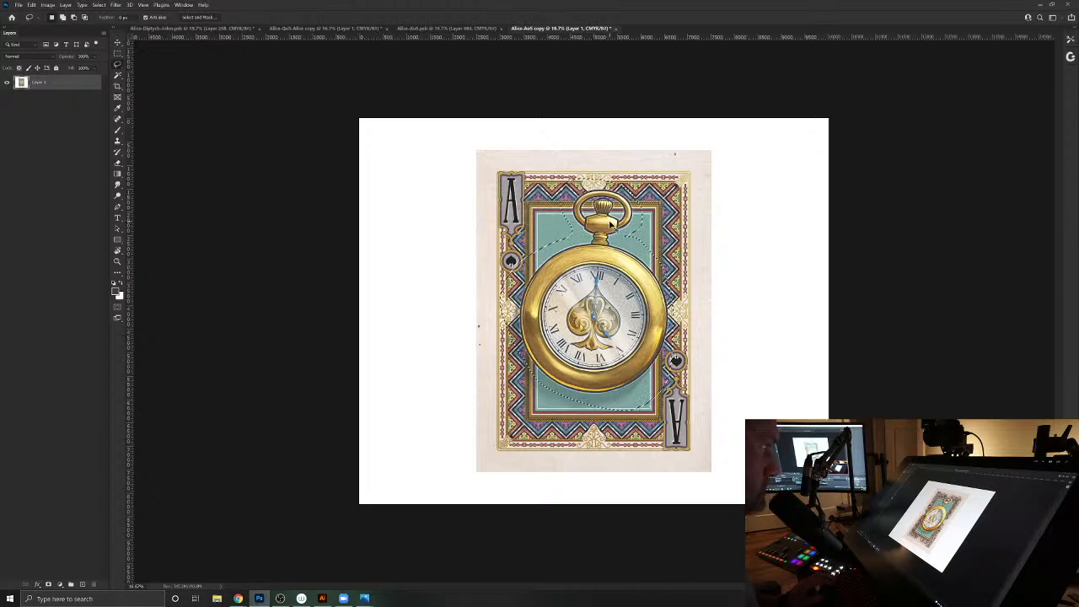
- Close the original Alice-AoS document and return to the Alice-Diptych-Joker illustration
left_click(200, 29)
left_click(483, 30)
left_click(501, 30)
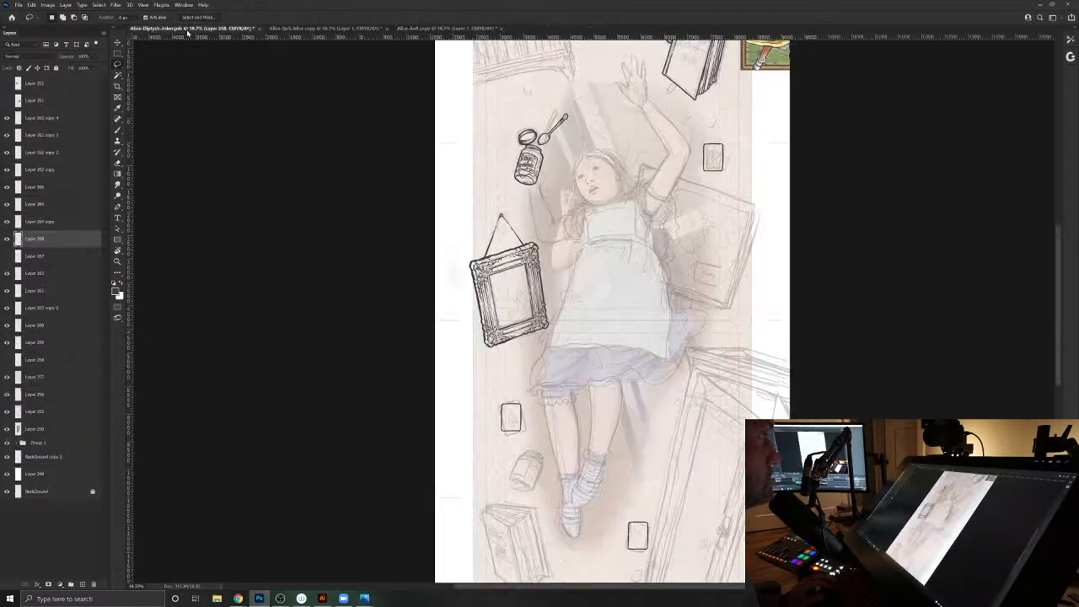
- Paste the pocket watch, shrink it with Free Transform, and place it tilted over the sketched jar beside Alice's lower legs
key("ctrl+v")
key("ctrl+t")
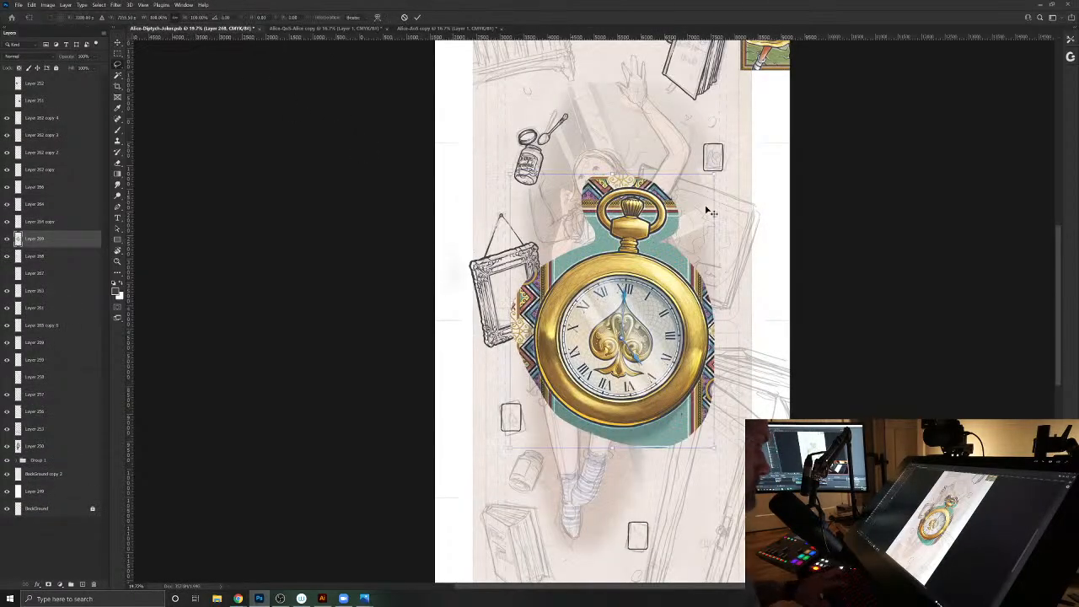
left_click_drag(715, 176, 607, 267)
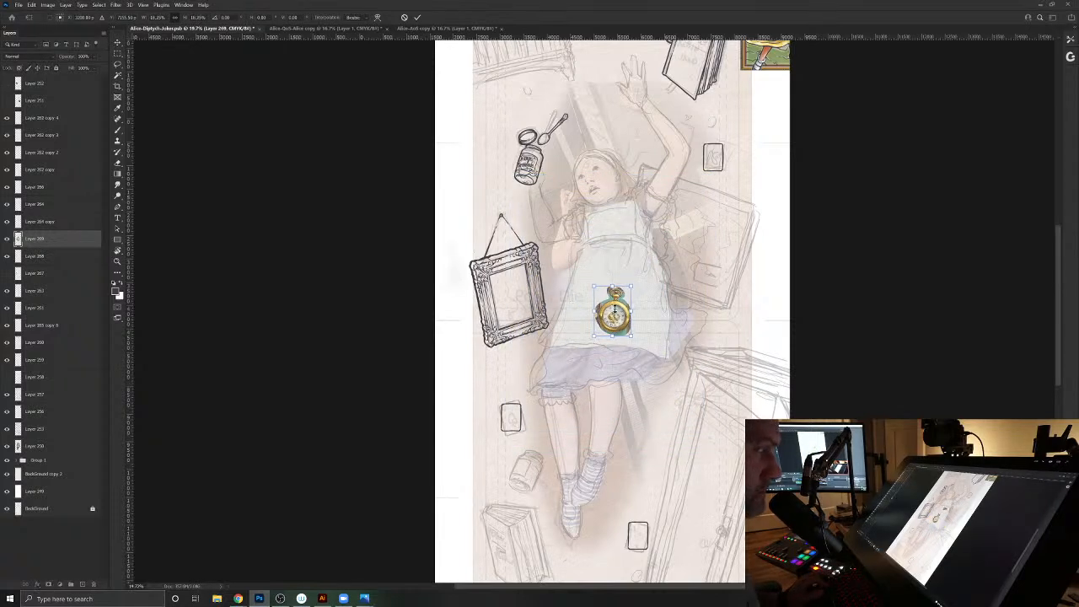
left_click_drag(613, 322, 563, 466)
key("Return")
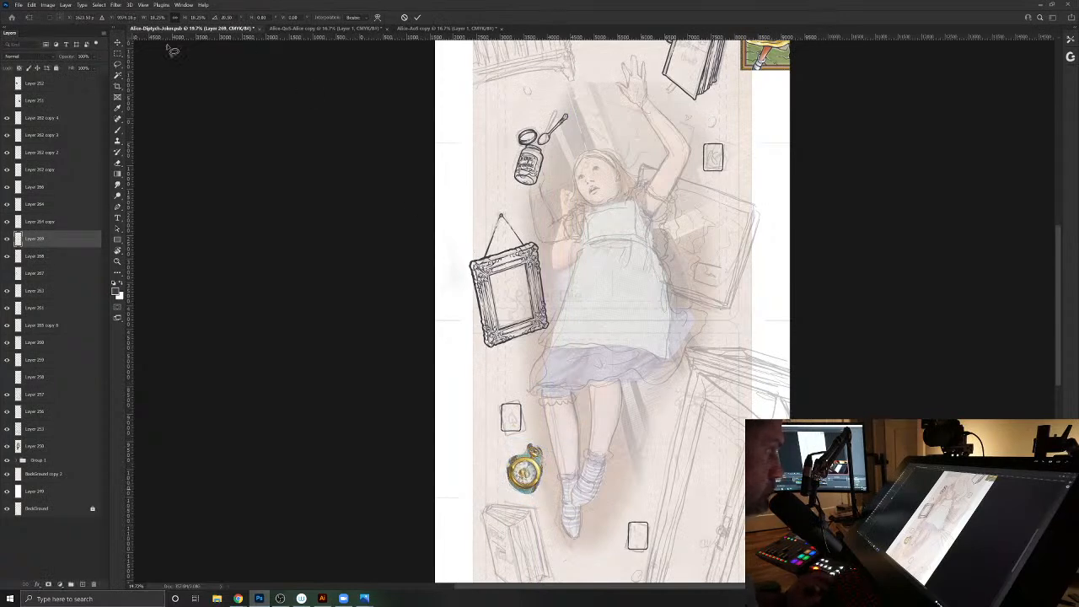
- Lower the pasted pocket watch layer's opacity and add a new layer above the card outline layer for inking the watch
left_click_drag(74, 58, 47, 56)
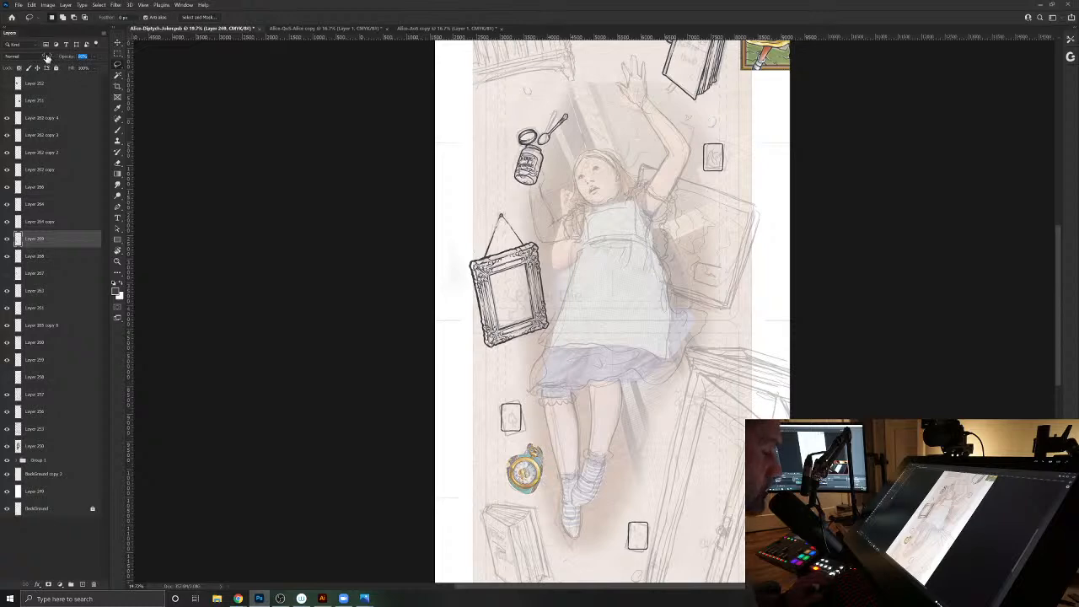
left_click_drag(511, 468, 615, 469)
key("v")
left_click(567, 232)
left_click(83, 585)
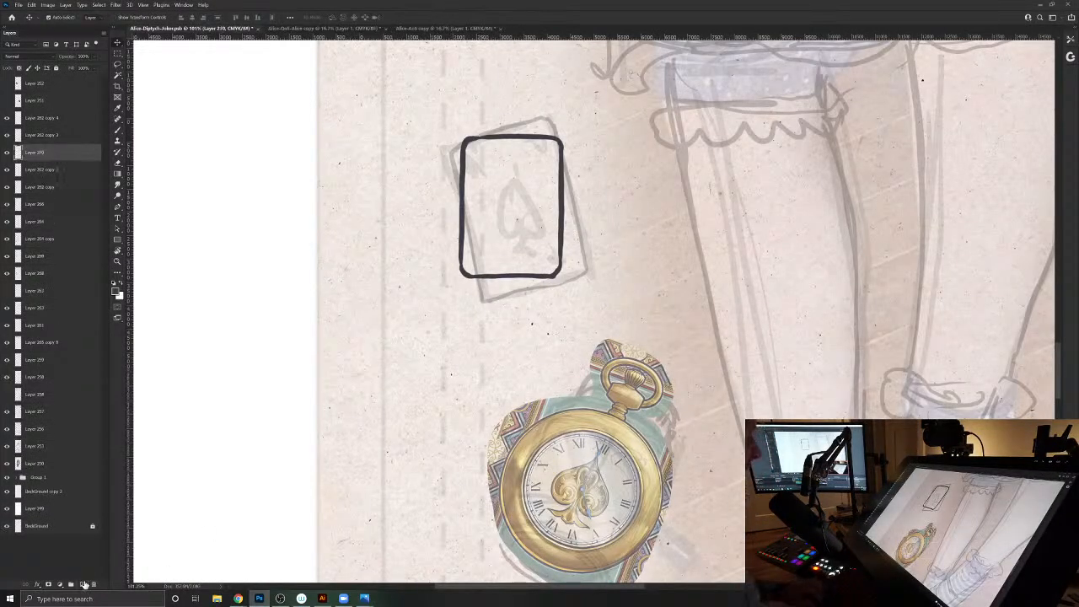
- Ink the pocket watch's round case, inner rim, highlight accents, crown and hanging loop with the Brush over the faded reference
left_click(122, 128)
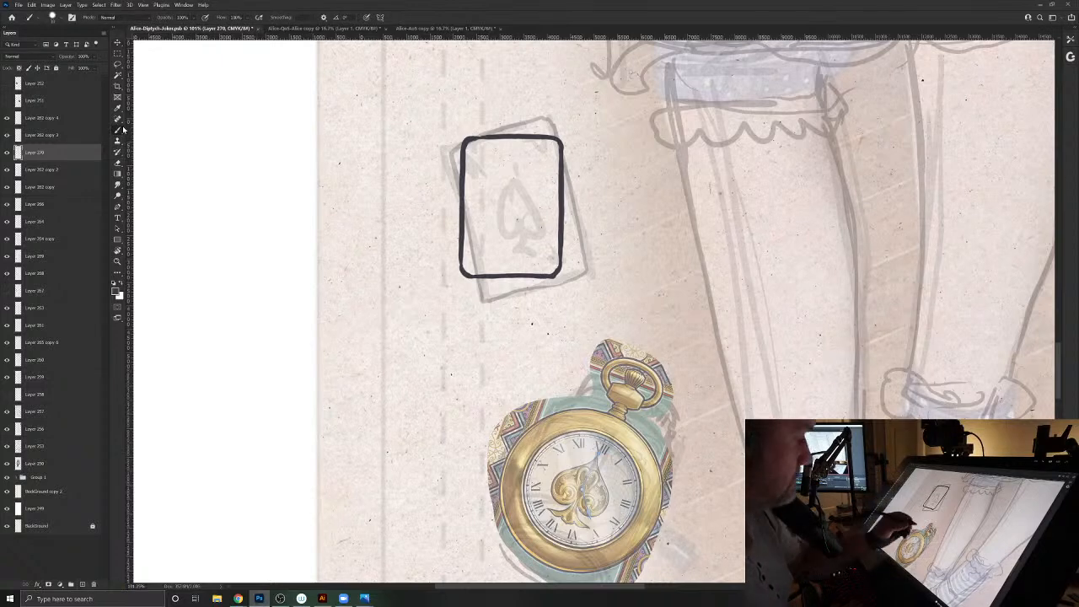
mouse_move(610, 426)
left_mouse_down()
mouse_move(596, 361)
mouse_move(630, 369)
mouse_move(650, 422)
mouse_move(642, 473)
mouse_move(621, 495)
mouse_move(560, 507)
mouse_move(527, 499)
mouse_move(494, 473)
mouse_move(484, 431)
mouse_move(509, 359)
mouse_move(548, 346)
mouse_move(614, 360)
left_mouse_up()
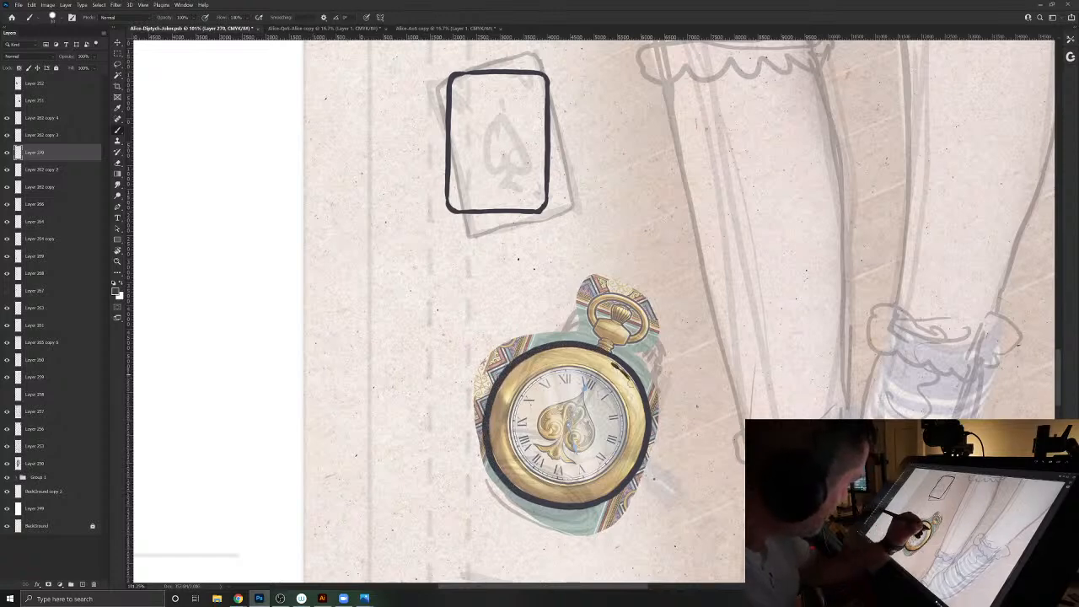
mouse_move(624, 407)
left_mouse_down()
mouse_move(615, 466)
mouse_move(569, 482)
mouse_move(517, 452)
mouse_move(509, 429)
mouse_move(526, 383)
mouse_move(549, 368)
left_mouse_up()
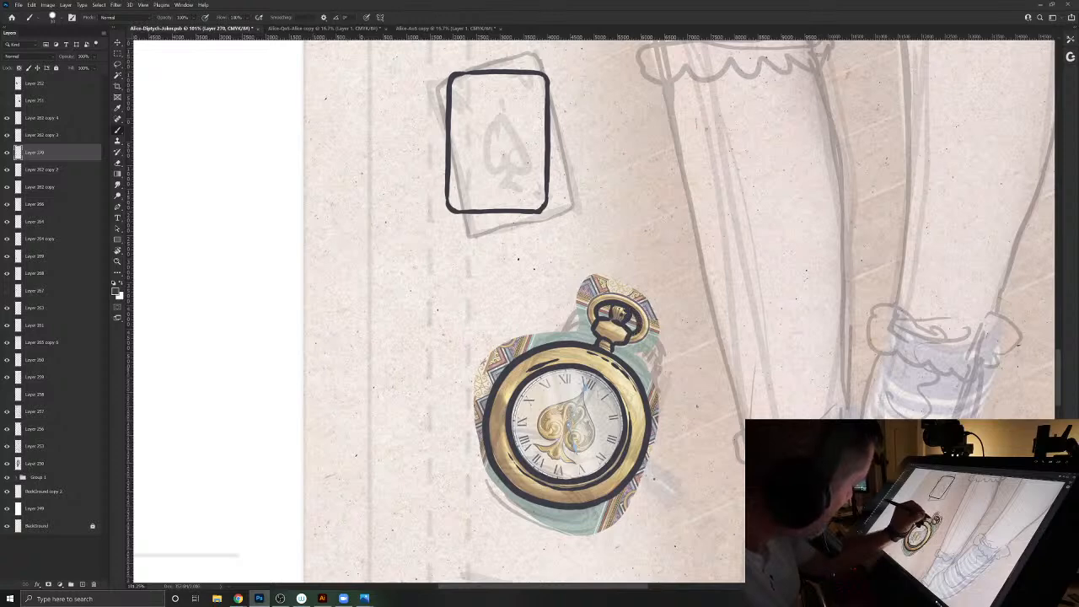
left_click_drag(599, 293, 629, 295)
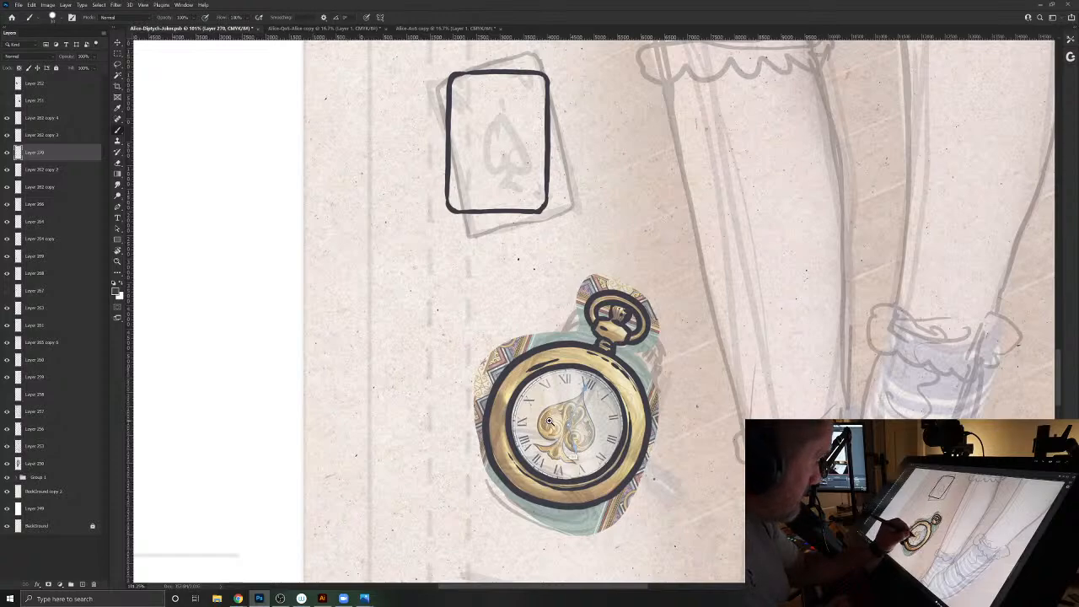
- Ink the spade ornament on the watch dial with its inner scrollwork, along with both watch hands and their centre pivot
left_click_drag(544, 433, 641, 419)
key("[")
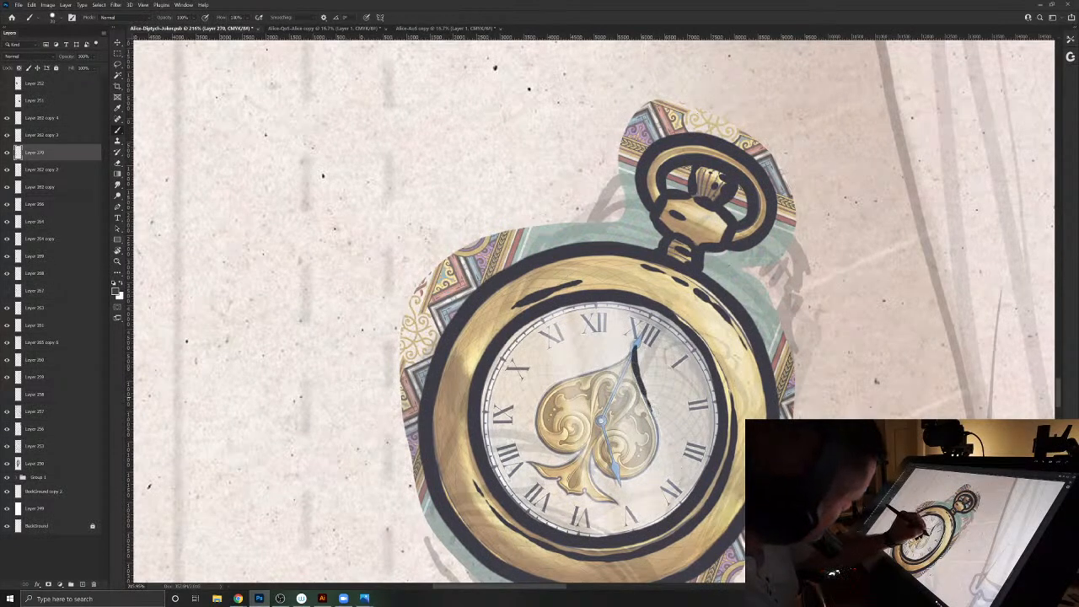
mouse_move(657, 444)
left_mouse_down()
mouse_move(630, 481)
mouse_move(595, 475)
mouse_move(588, 452)
mouse_move(614, 498)
mouse_move(598, 502)
mouse_move(528, 466)
mouse_move(587, 447)
mouse_move(565, 454)
mouse_move(540, 435)
mouse_move(536, 403)
mouse_move(634, 352)
mouse_move(646, 455)
mouse_move(624, 469)
mouse_move(621, 456)
left_mouse_up()
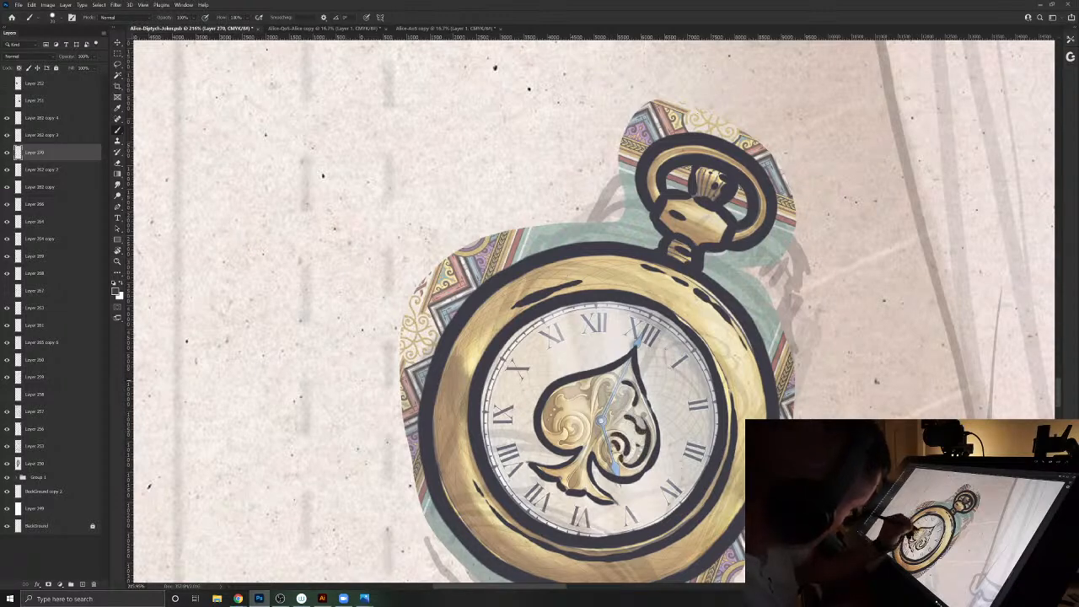
left_click_drag(605, 383, 611, 391)
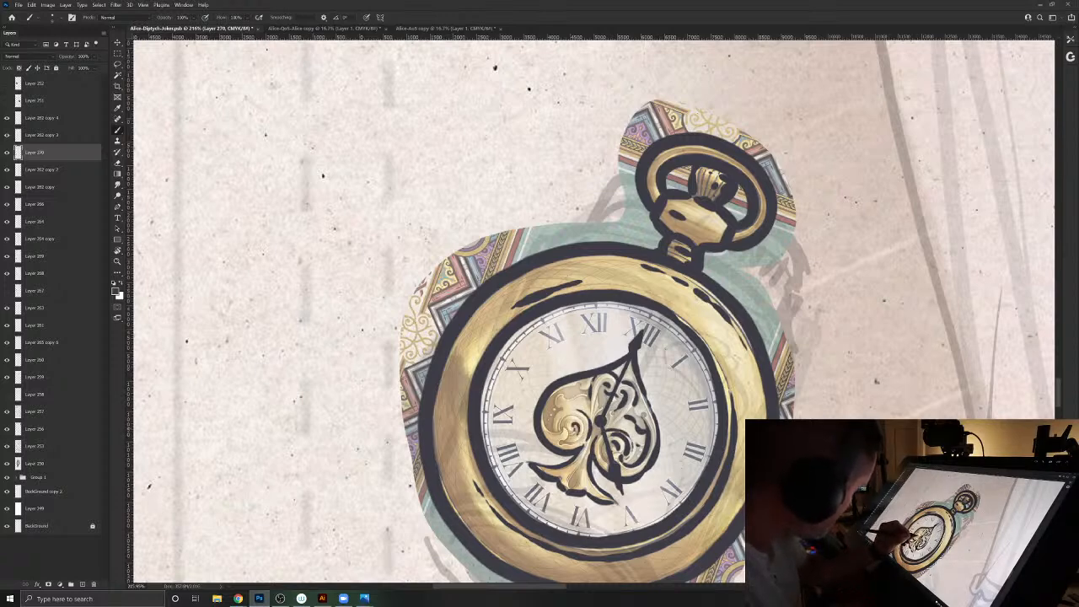
left_click_drag(569, 447, 587, 434)
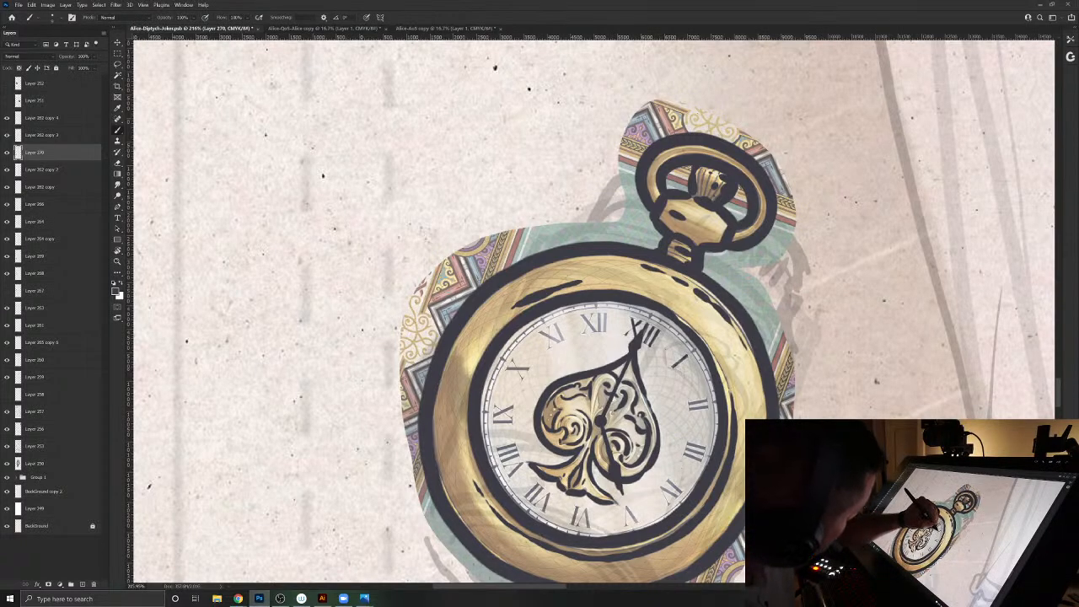
- Ink the Roman numerals around the watch dial with a finer brush and trace the thin minute-track ring
mouse_move(689, 343)
left_mouse_down()
mouse_move(709, 379)
mouse_move(689, 404)
left_mouse_up()
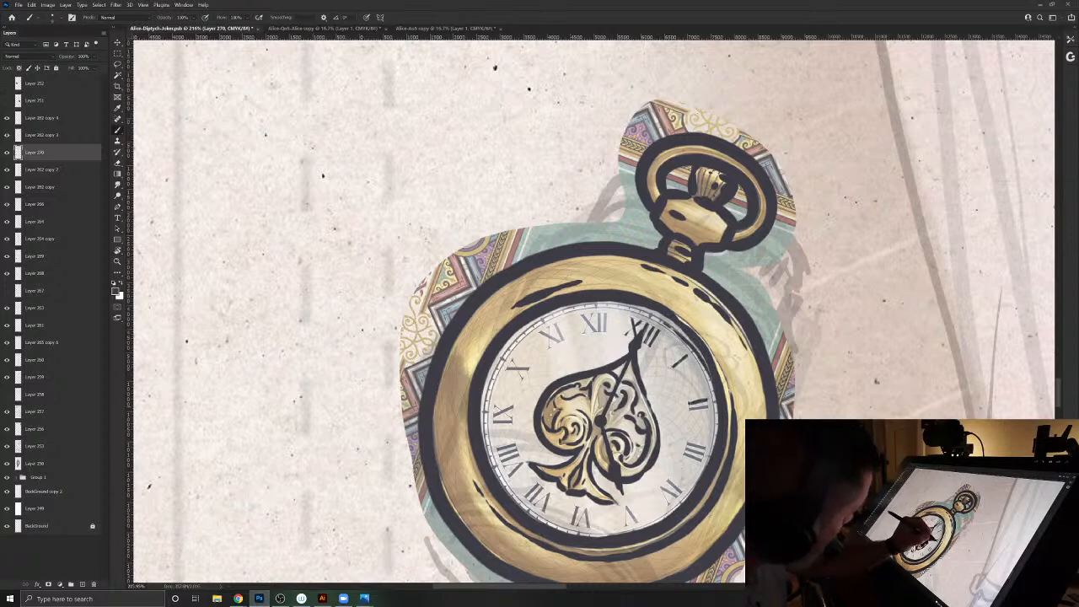
left_click_drag(705, 454, 689, 448)
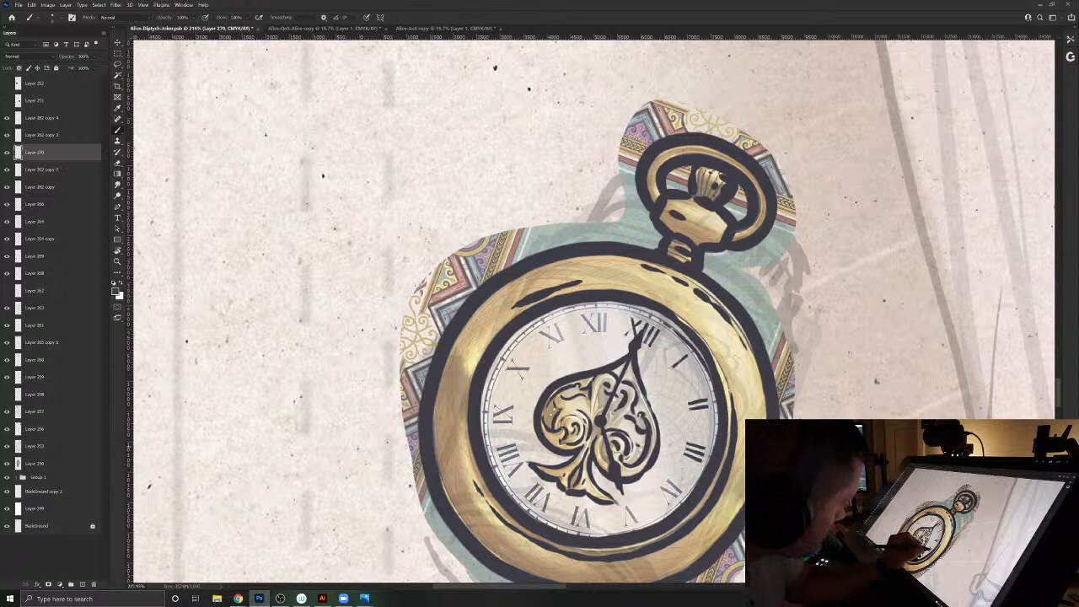
left_click_drag(668, 479, 673, 485)
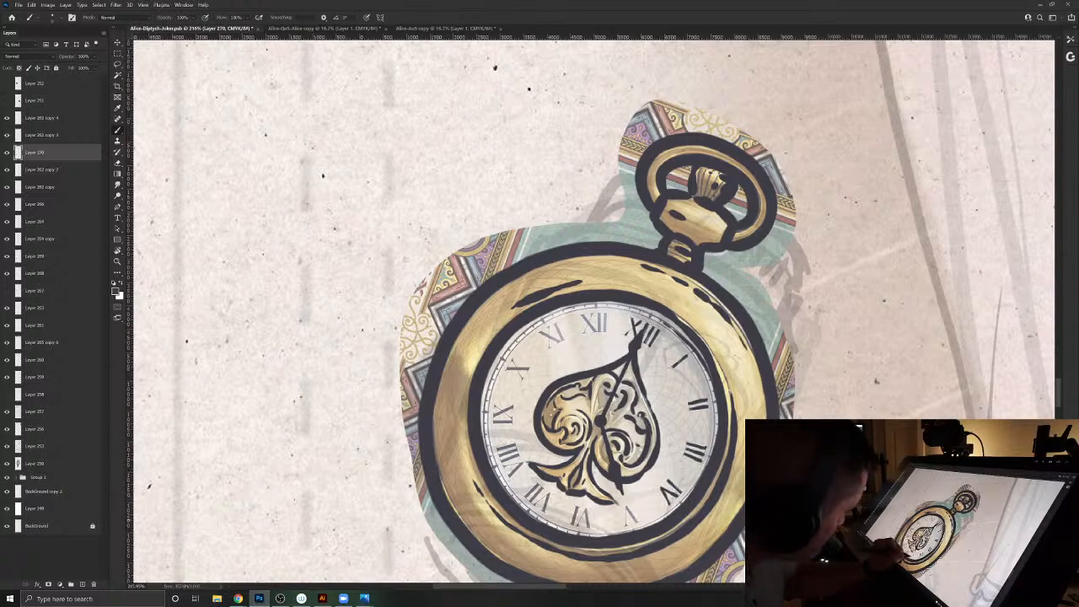
mouse_move(624, 514)
left_mouse_down()
mouse_move(629, 526)
mouse_move(535, 511)
left_mouse_up()
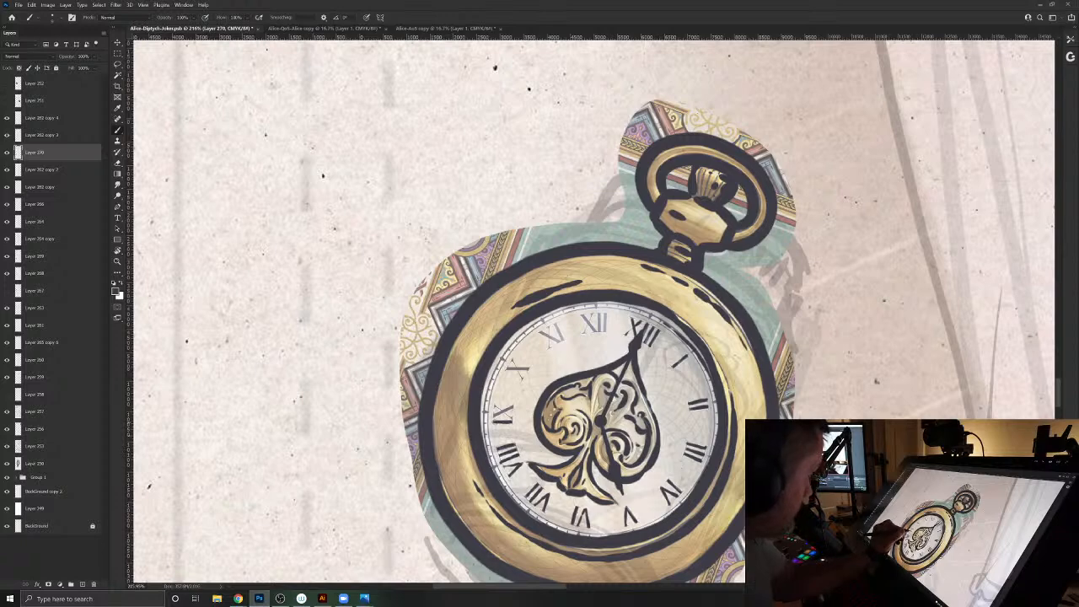
left_click_drag(511, 361, 521, 376)
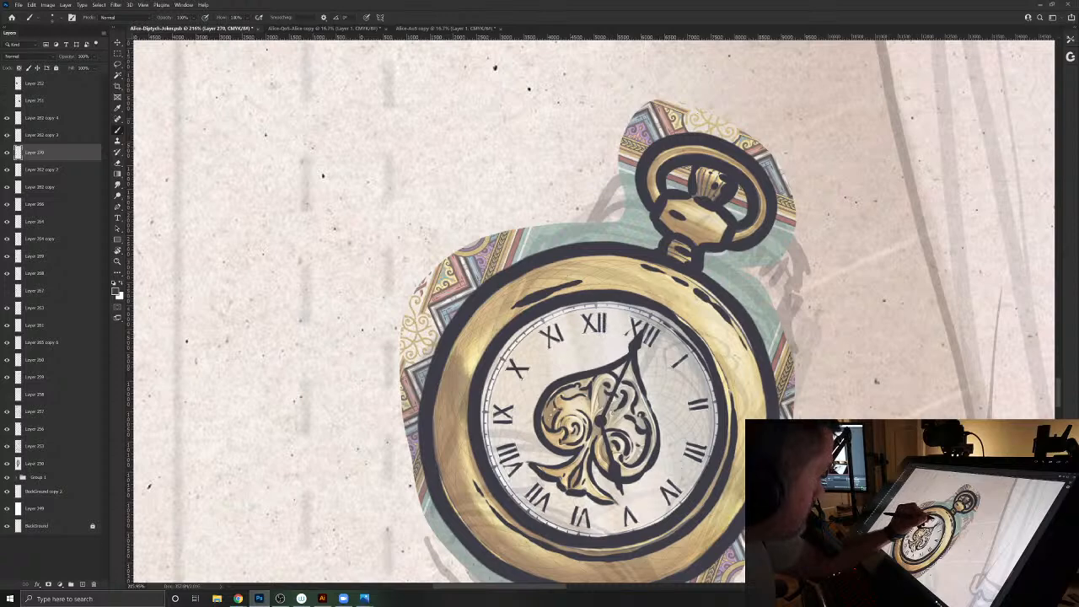
mouse_move(664, 322)
left_mouse_down()
mouse_move(638, 308)
mouse_move(568, 310)
mouse_move(530, 331)
mouse_move(498, 371)
mouse_move(493, 460)
mouse_move(557, 528)
mouse_move(585, 535)
left_mouse_up()
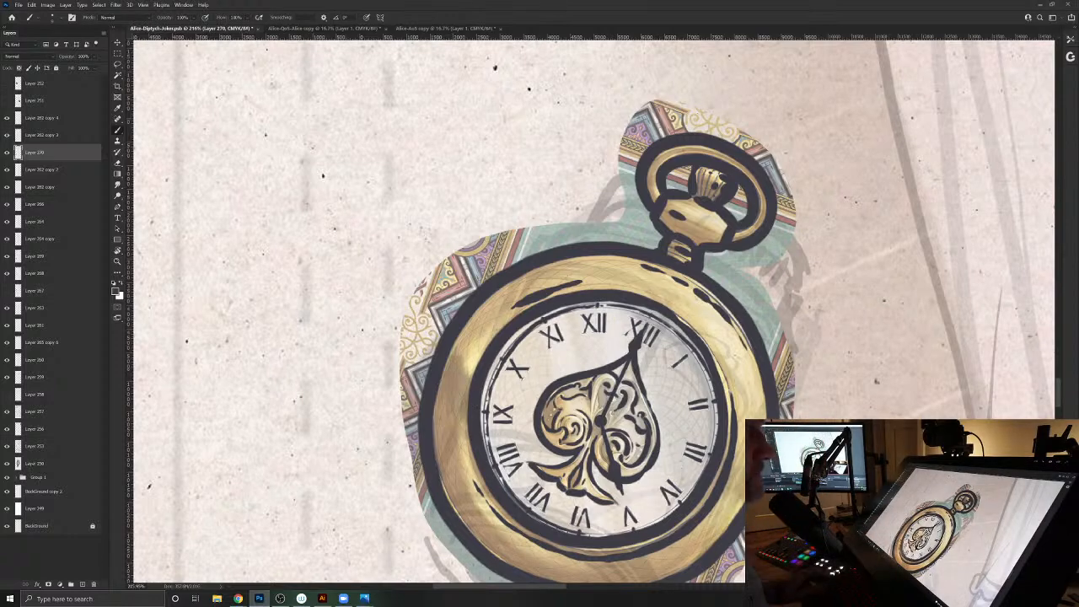
- Select the colour pocket watch reference layer and hide it, leaving the inked watch showing
key("v")
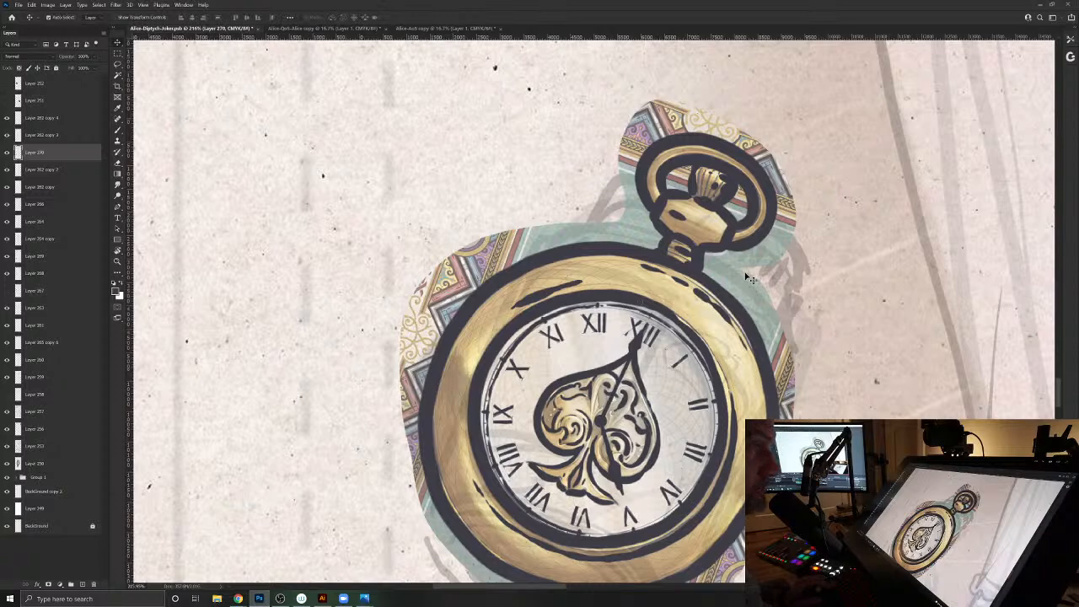
left_click(747, 274)
left_click(7, 257)
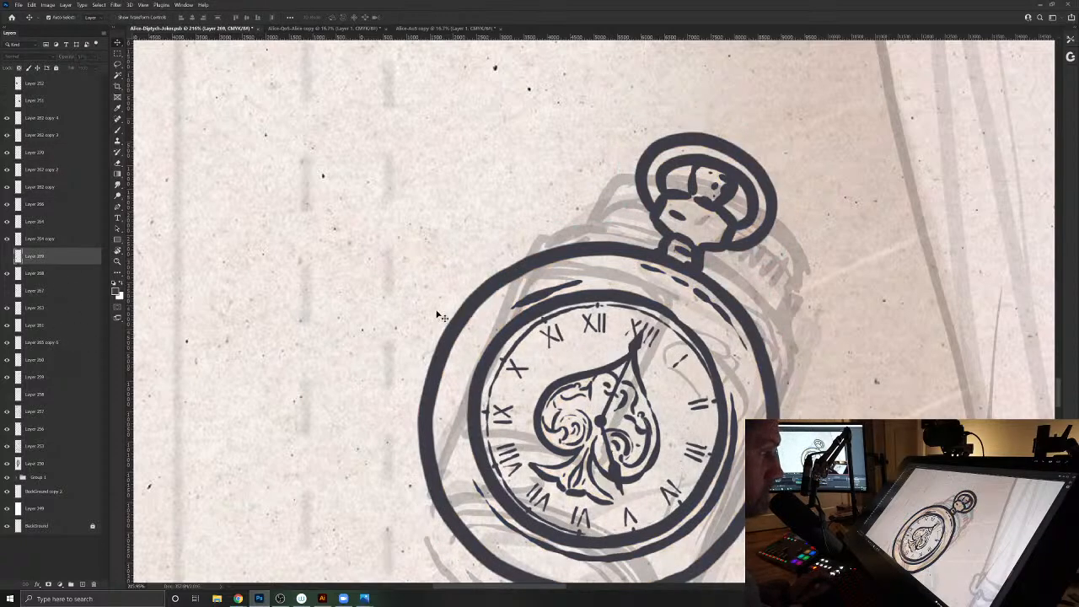
- Add a new layer for inking the sketched book below the pocket watch and switch to the Brush
left_click_drag(806, 256, 748, 183)
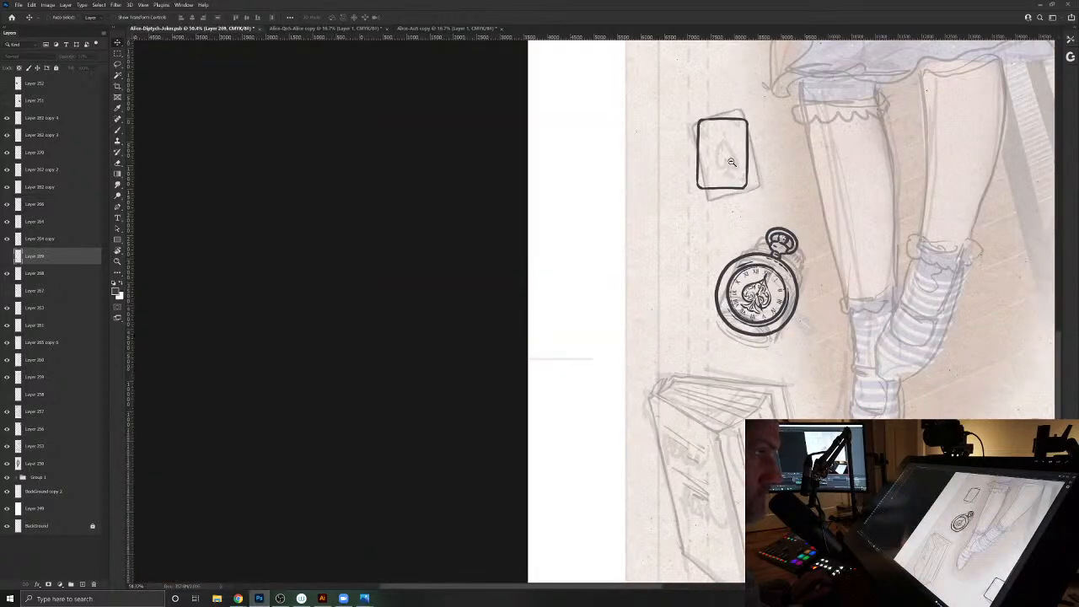
left_click_drag(775, 281, 551, 274)
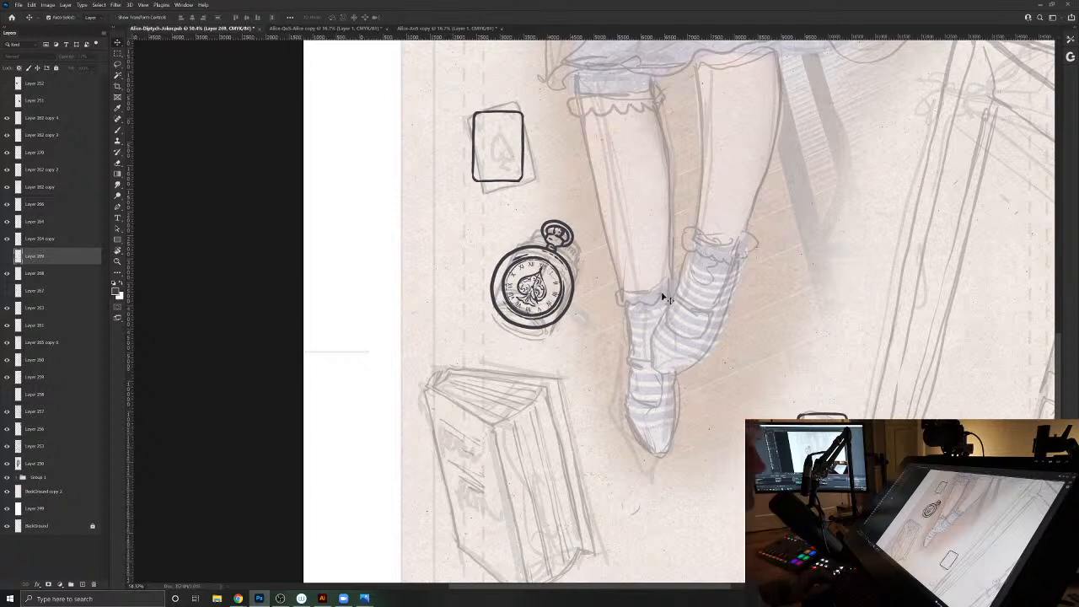
scroll(650, 291, "down", 3)
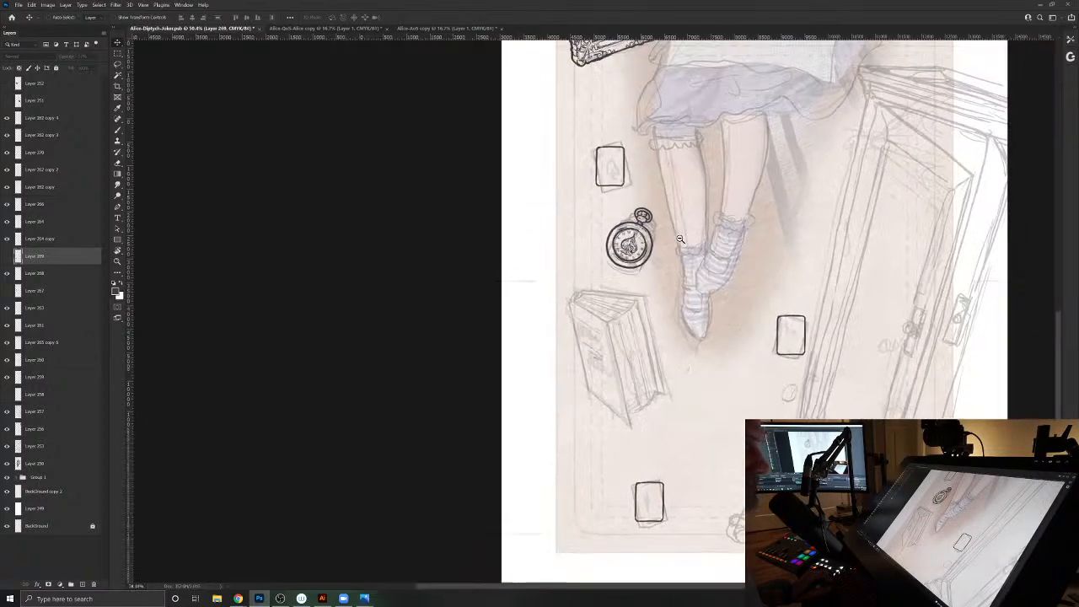
mouse_move(681, 239)
left_mouse_down()
mouse_move(664, 238)
mouse_move(699, 244)
left_mouse_up()
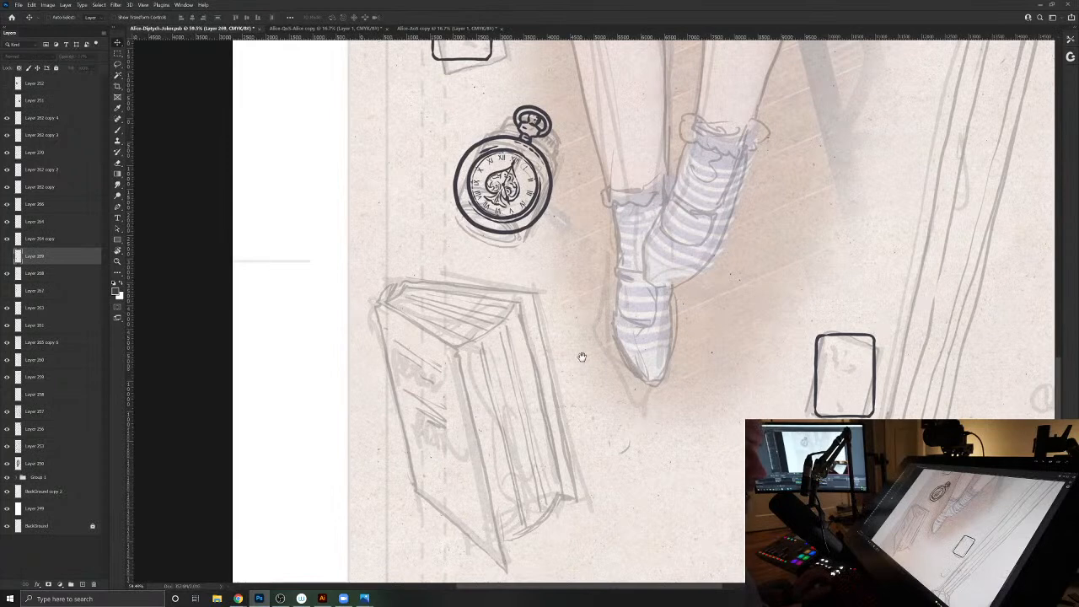
left_click_drag(589, 358, 762, 310)
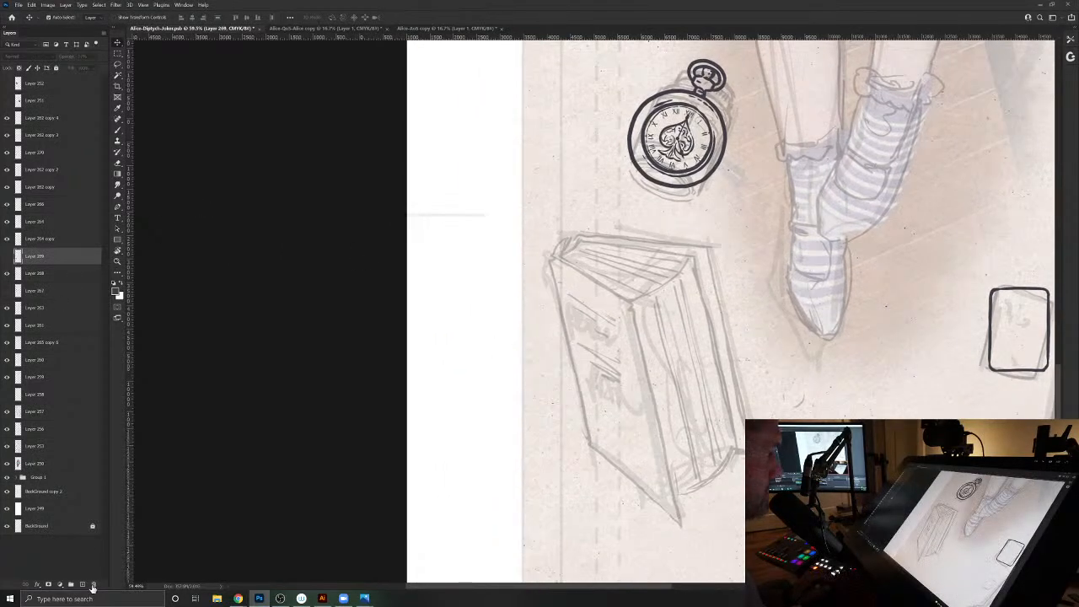
left_click(81, 584)
key("b")
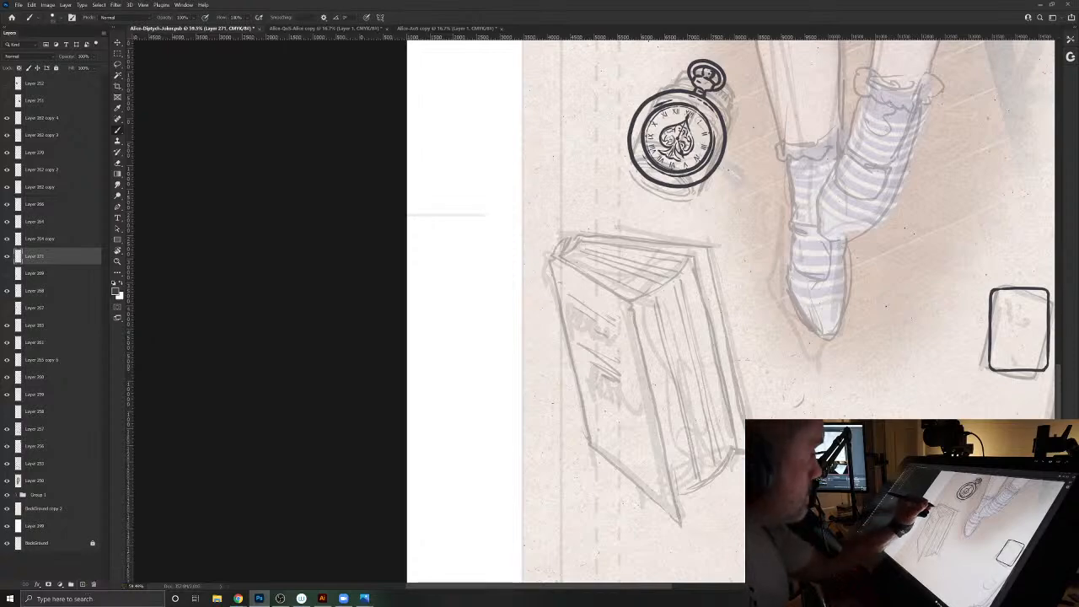
- Ink the top edge and long fore-edge of the sketched book's front cover, and trim the pointed lower corner with the Eraser
left_click_drag(661, 361, 535, 583)
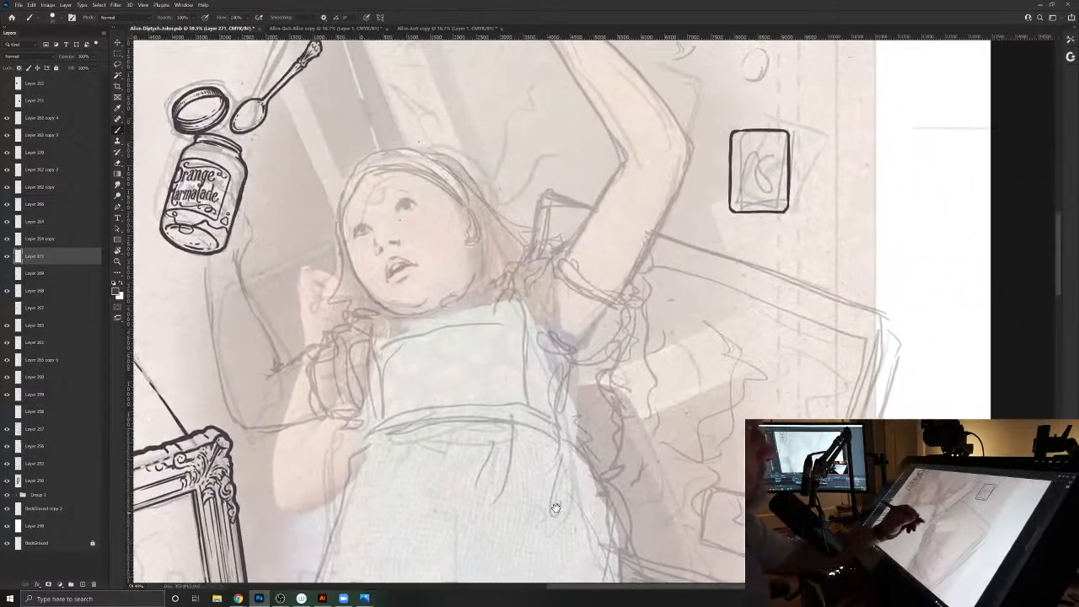
left_click_drag(556, 507, 560, 581)
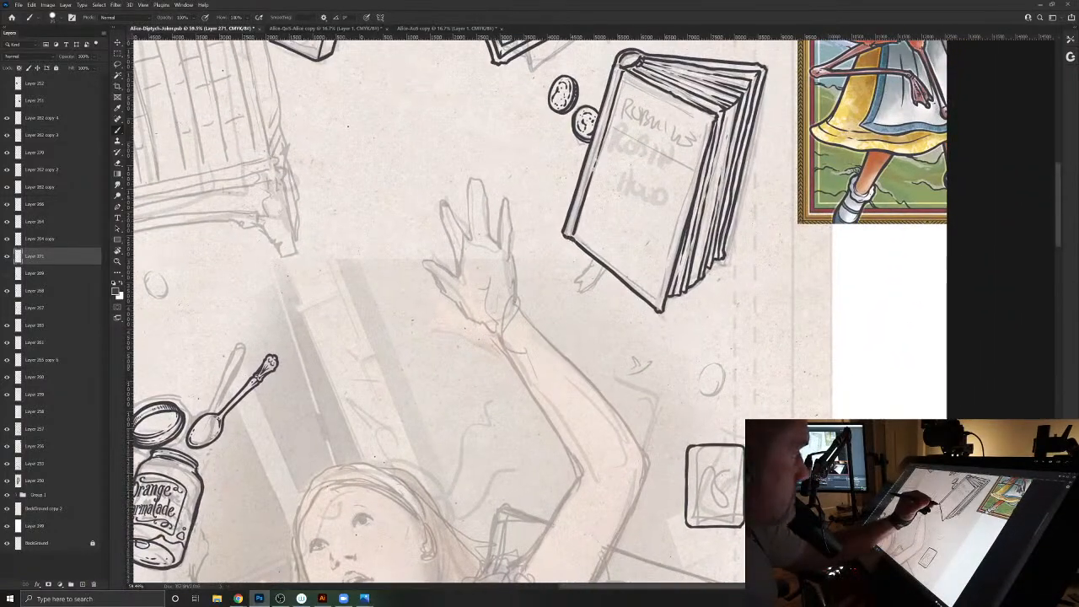
left_click_drag(503, 463, 628, 245)
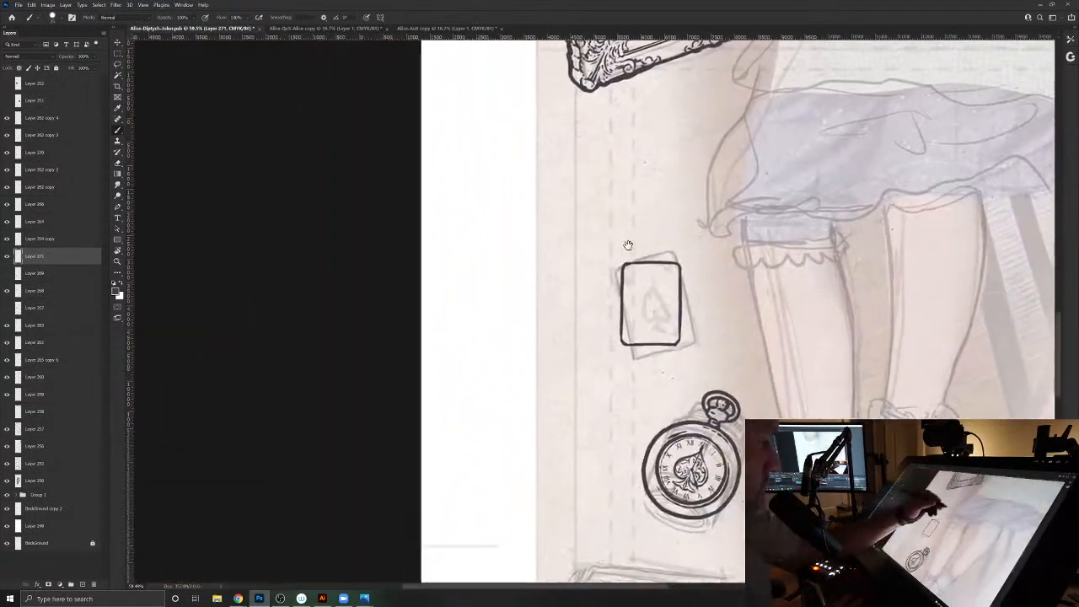
left_click_drag(557, 426, 534, 299)
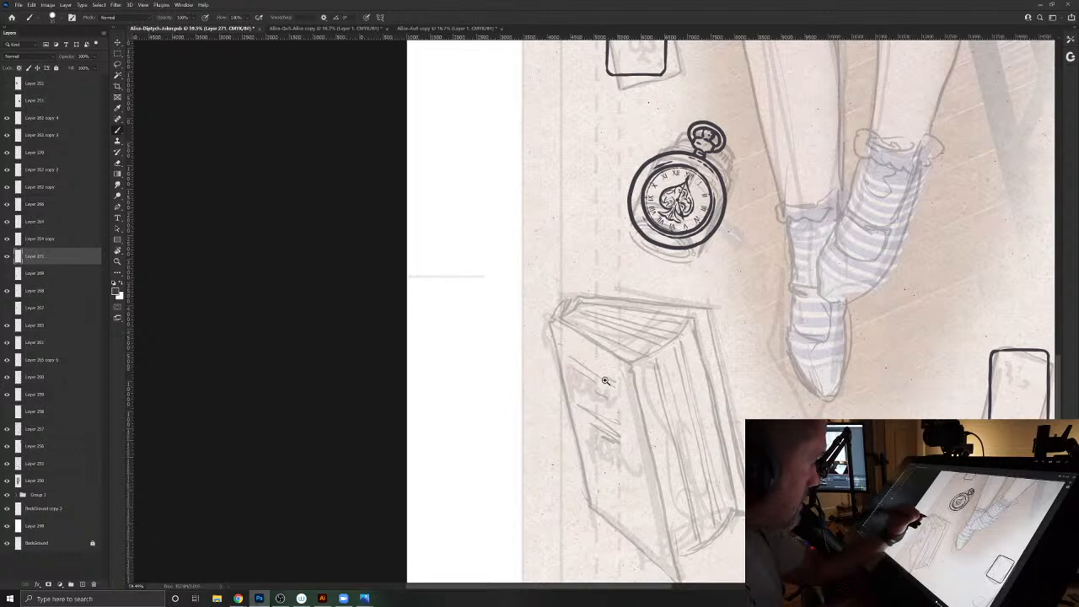
left_click_drag(606, 381, 528, 443)
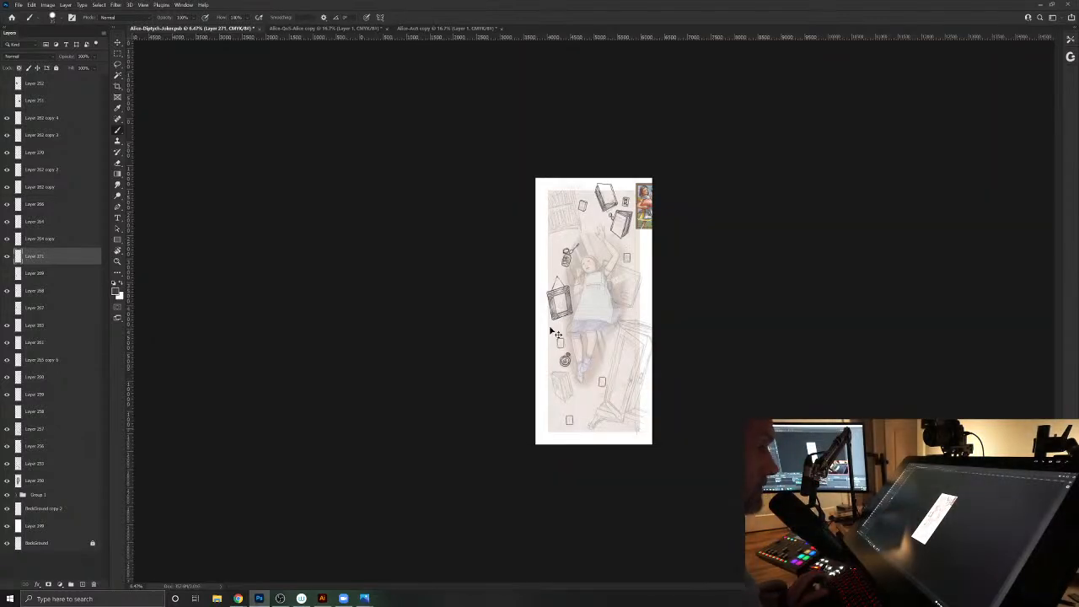
left_click_drag(564, 387, 616, 424)
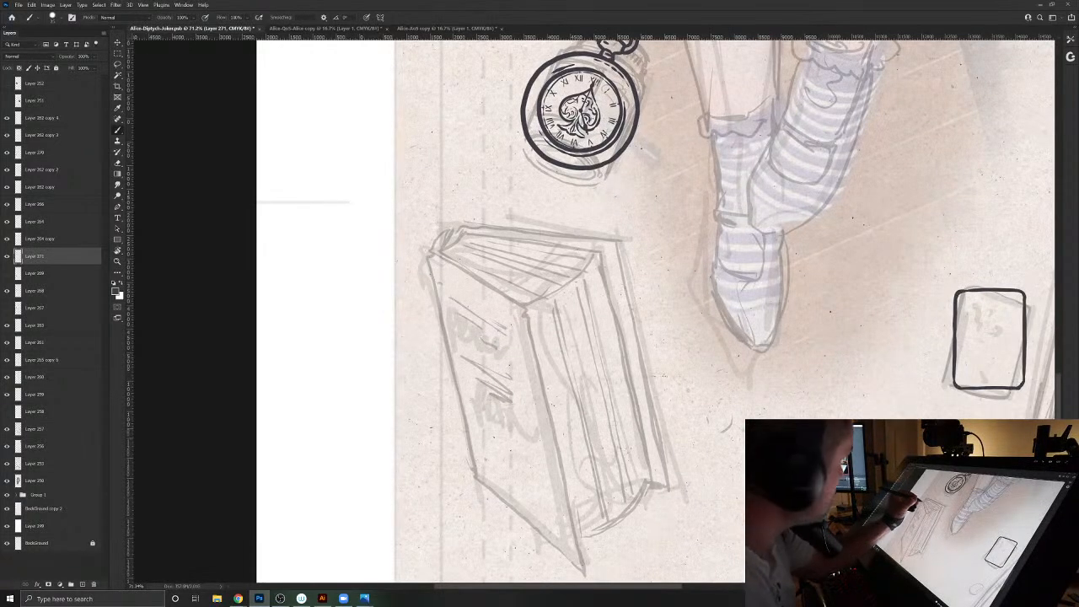
mouse_move(481, 281)
left_mouse_down()
mouse_move(526, 308)
mouse_move(582, 572)
mouse_move(548, 543)
left_mouse_up()
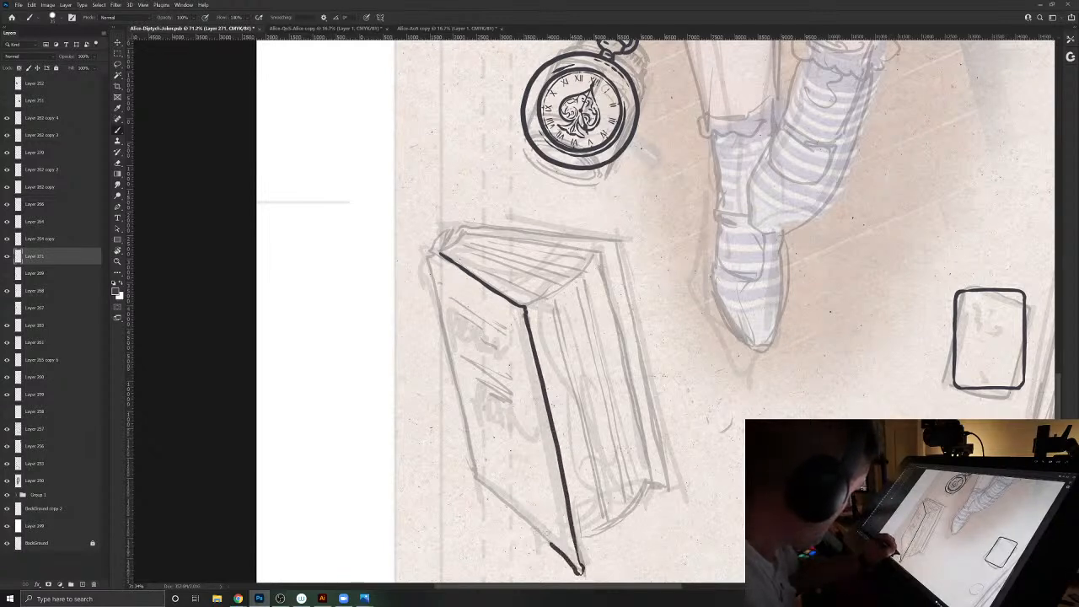
key("e")
left_click_drag(580, 575, 577, 567)
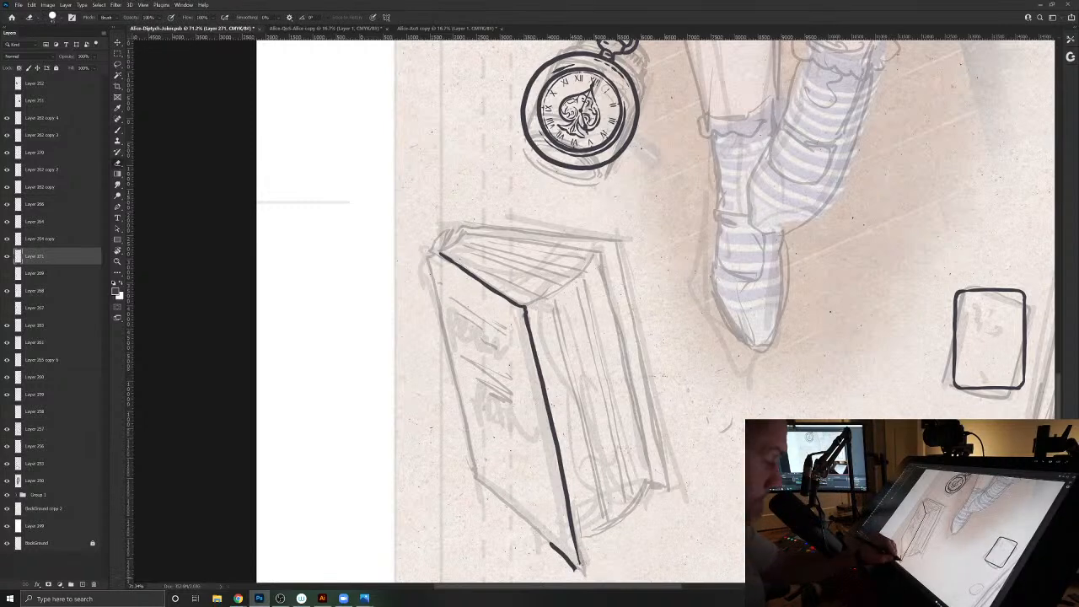
- Restore the cover's lower corner, add a thickness line along the fore-edge, and ink the cover's spine side and bottom edge
key("b")
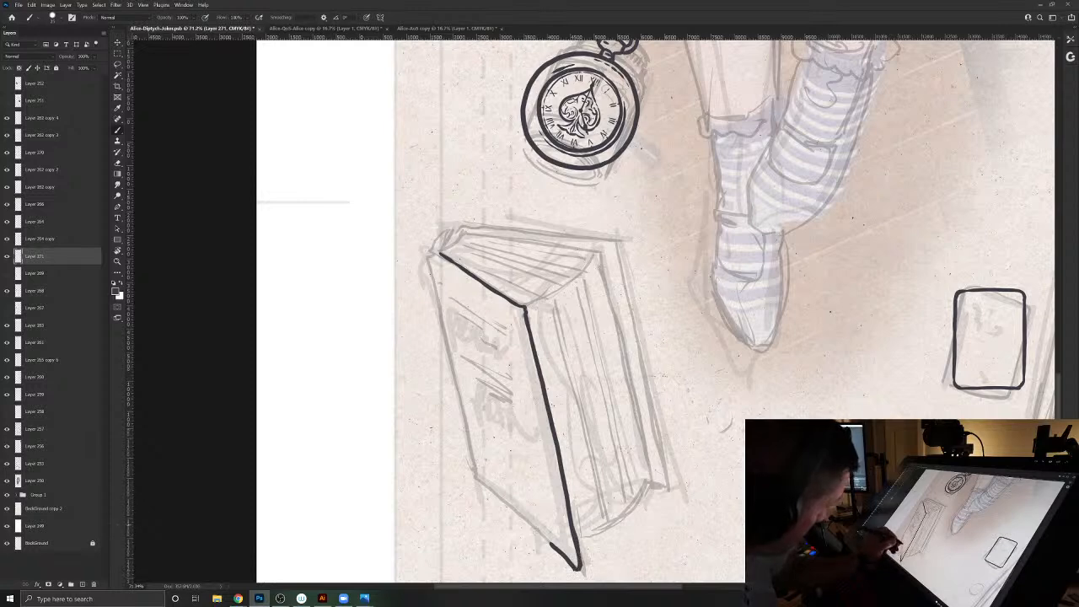
left_click_drag(570, 539, 509, 302)
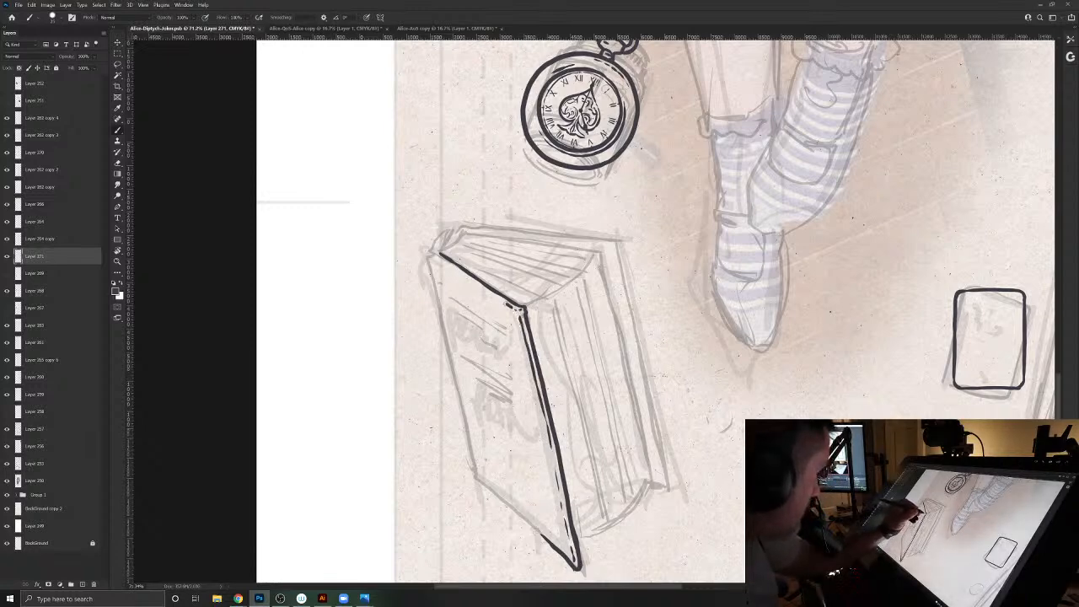
mouse_move(428, 253)
left_mouse_down()
mouse_move(472, 468)
mouse_move(573, 562)
left_mouse_up()
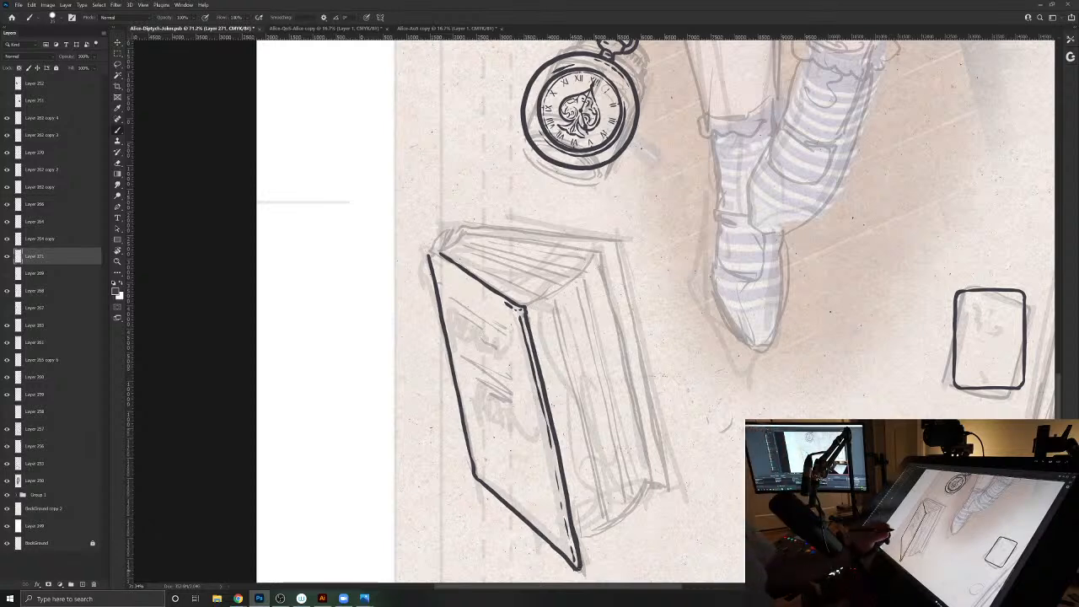
left_click_drag(494, 399, 494, 463)
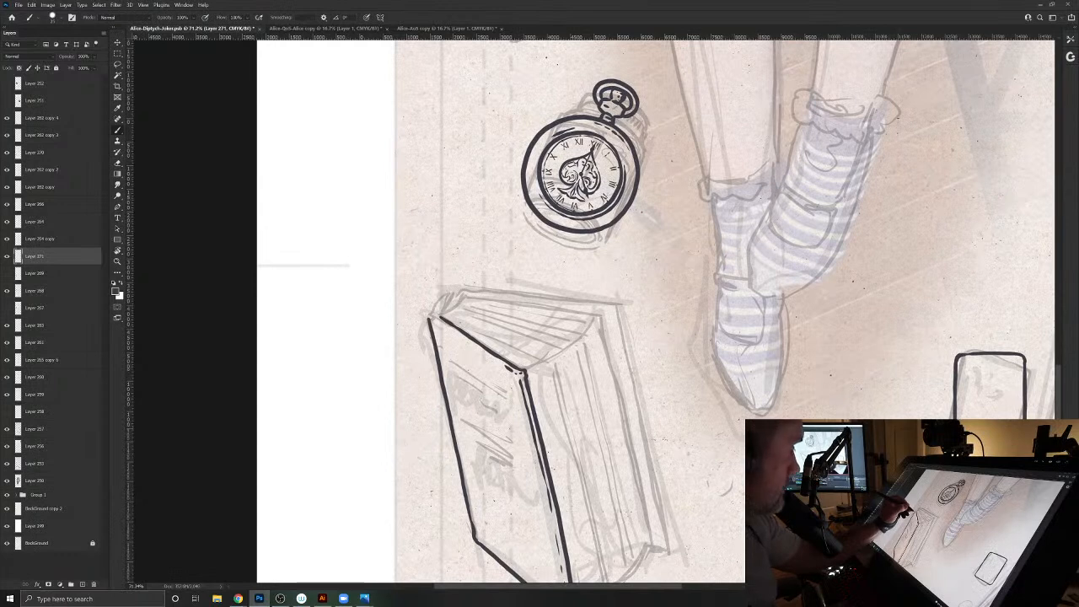
- Ink the rounded spine end and the back cover's top and outer edges, and add the page block's long edge beside the cover
left_click_drag(428, 312, 457, 291)
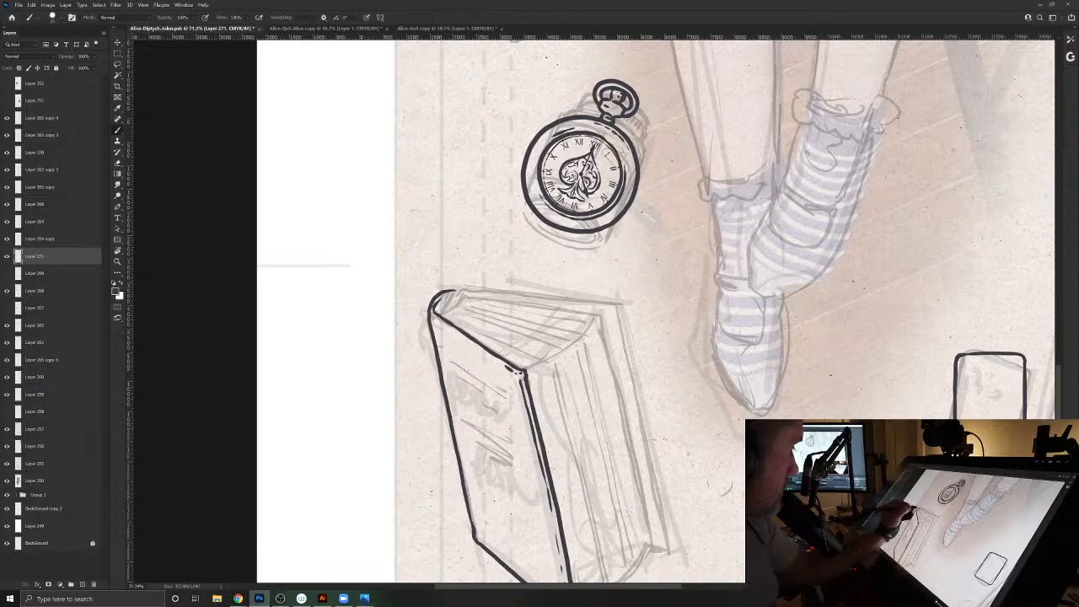
mouse_move(466, 291)
left_mouse_down()
mouse_move(590, 301)
mouse_move(618, 323)
mouse_move(659, 525)
left_mouse_up()
left_click_drag(635, 578, 613, 490)
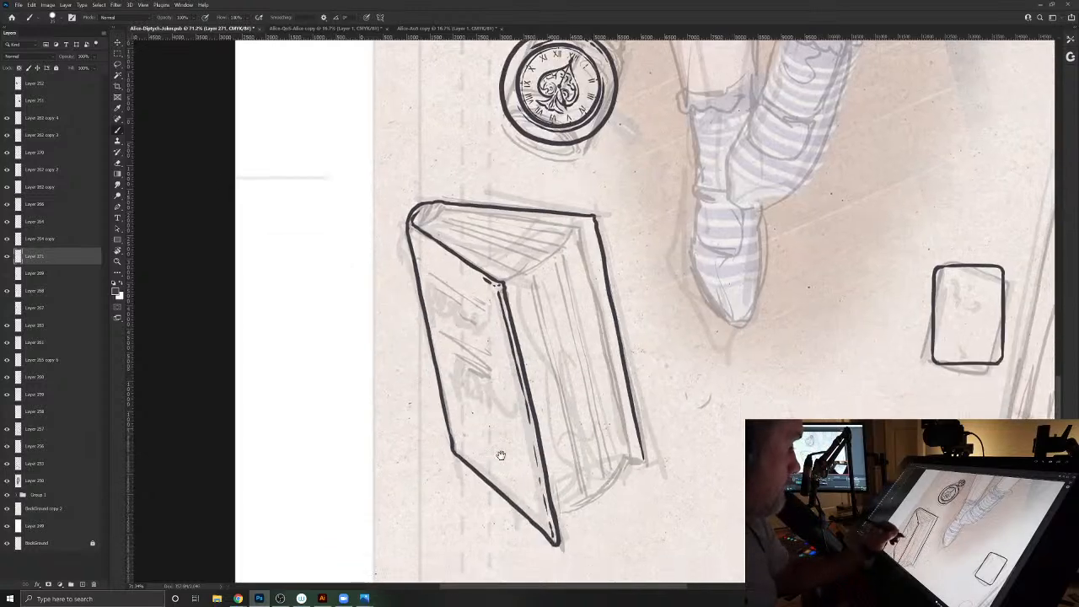
mouse_move(578, 226)
left_mouse_down()
mouse_move(631, 458)
mouse_move(613, 469)
mouse_move(604, 420)
left_mouse_up()
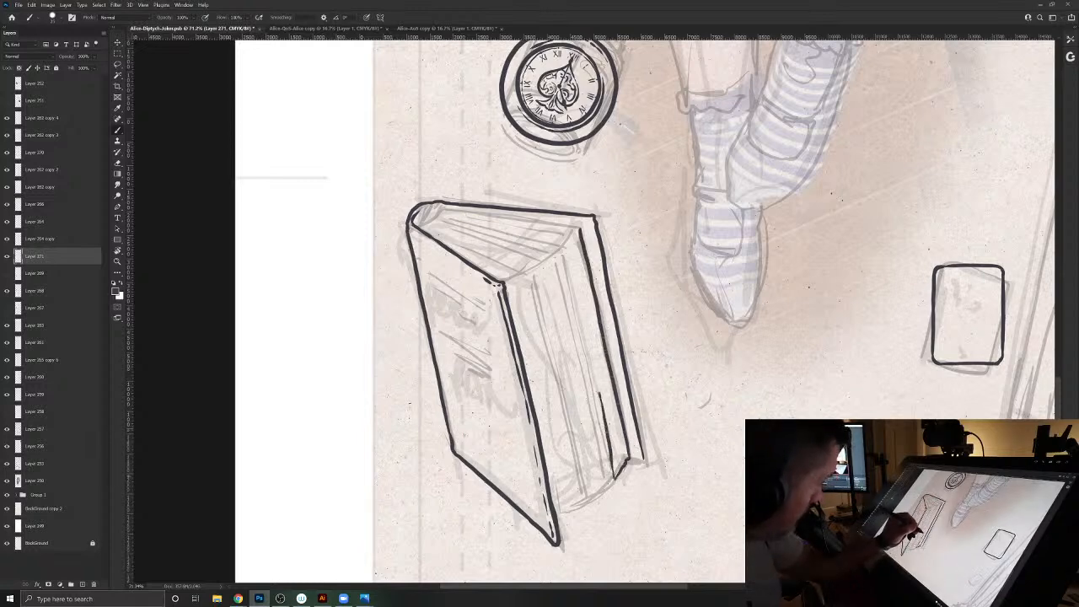
- Ink the striped headband at the spine and the page lines fanning across the book's top end
left_click_drag(582, 324, 565, 247)
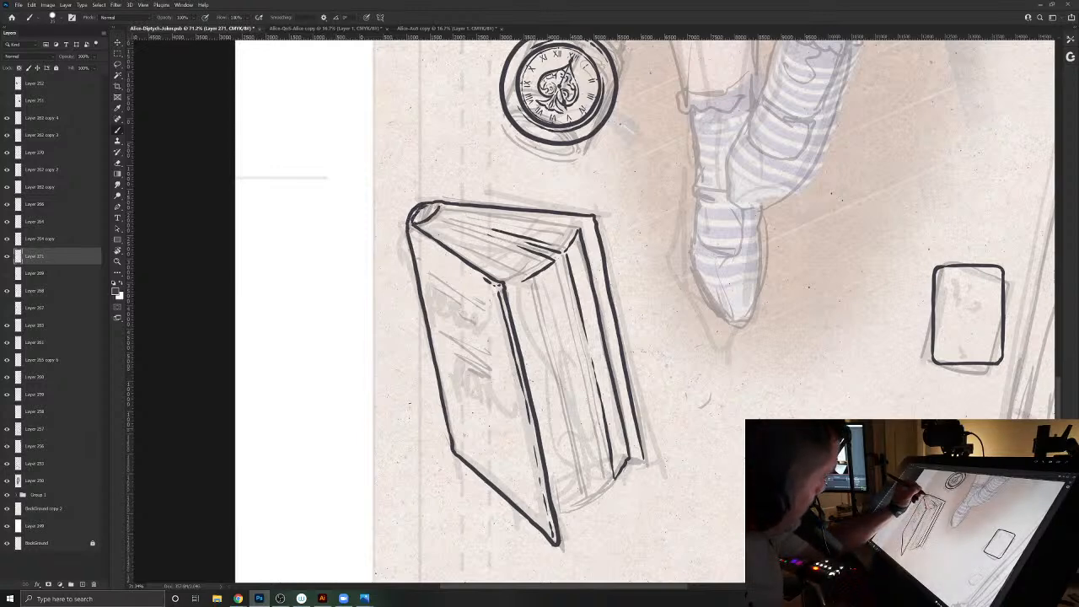
mouse_move(444, 208)
left_mouse_down()
mouse_move(420, 226)
mouse_move(427, 210)
mouse_move(580, 227)
left_mouse_up()
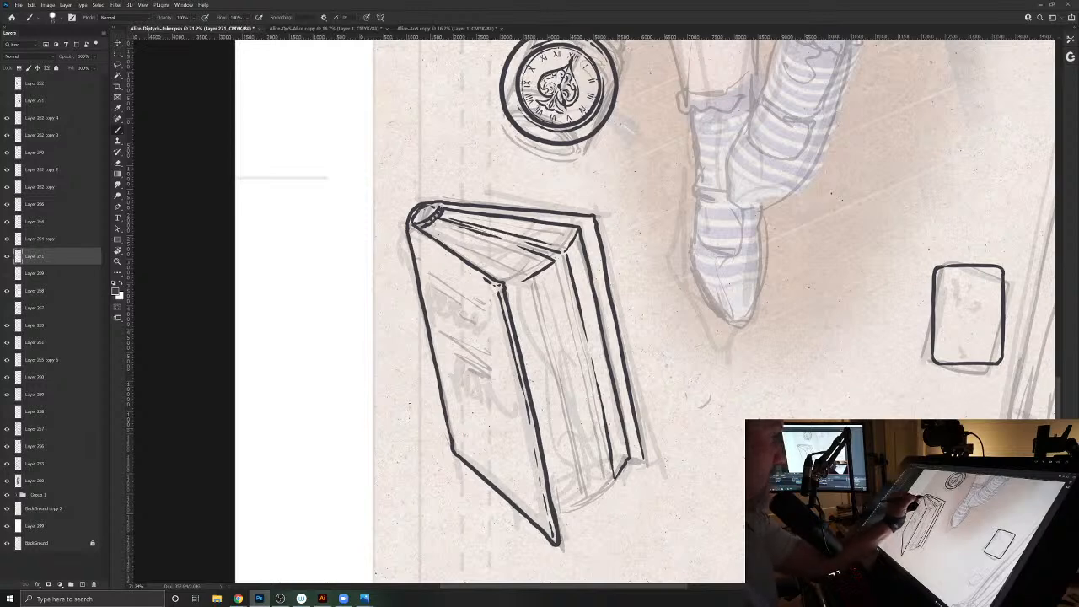
left_click_drag(438, 224, 464, 234)
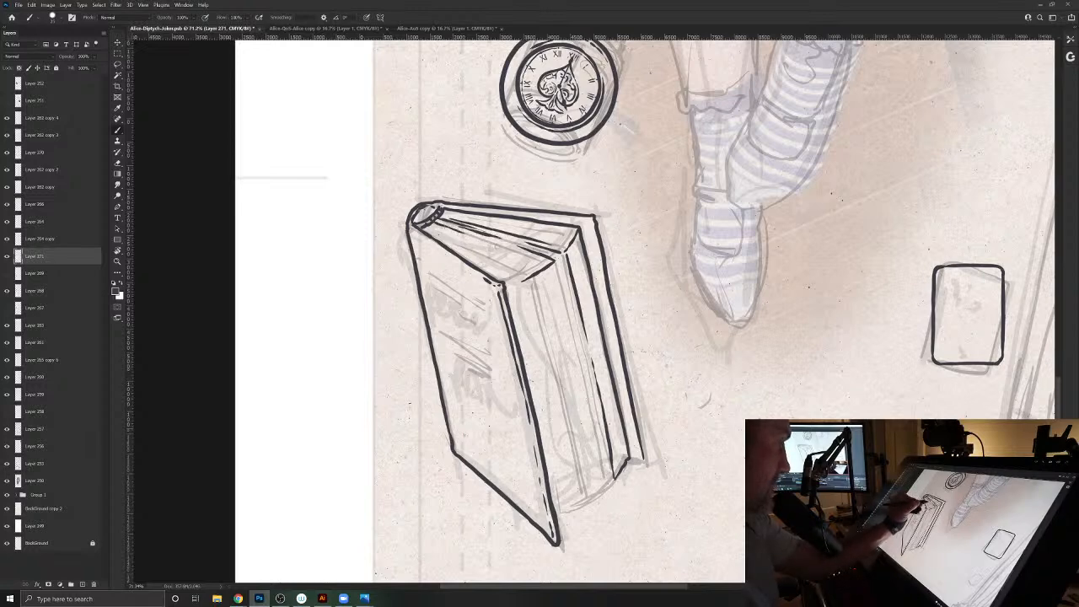
mouse_move(548, 265)
left_mouse_down()
mouse_move(520, 254)
mouse_move(514, 279)
mouse_move(498, 281)
mouse_move(438, 236)
mouse_move(507, 265)
left_mouse_up()
left_click_drag(573, 237, 504, 223)
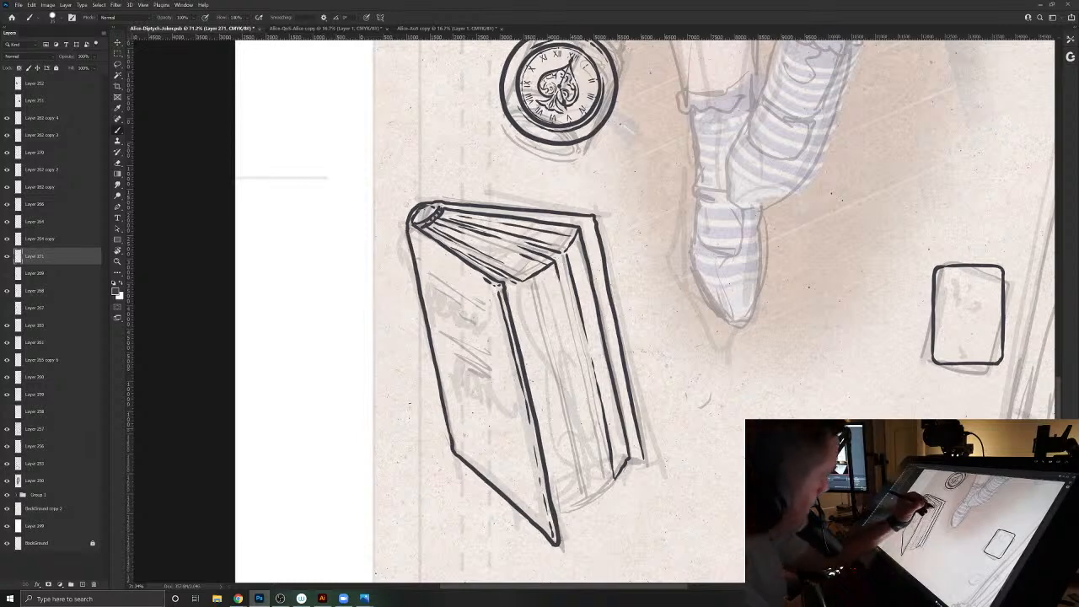
- Ink the long page lines down the book's fore-edge and the stepped bottom edge of the pages between the covers
left_click_drag(561, 291, 608, 496)
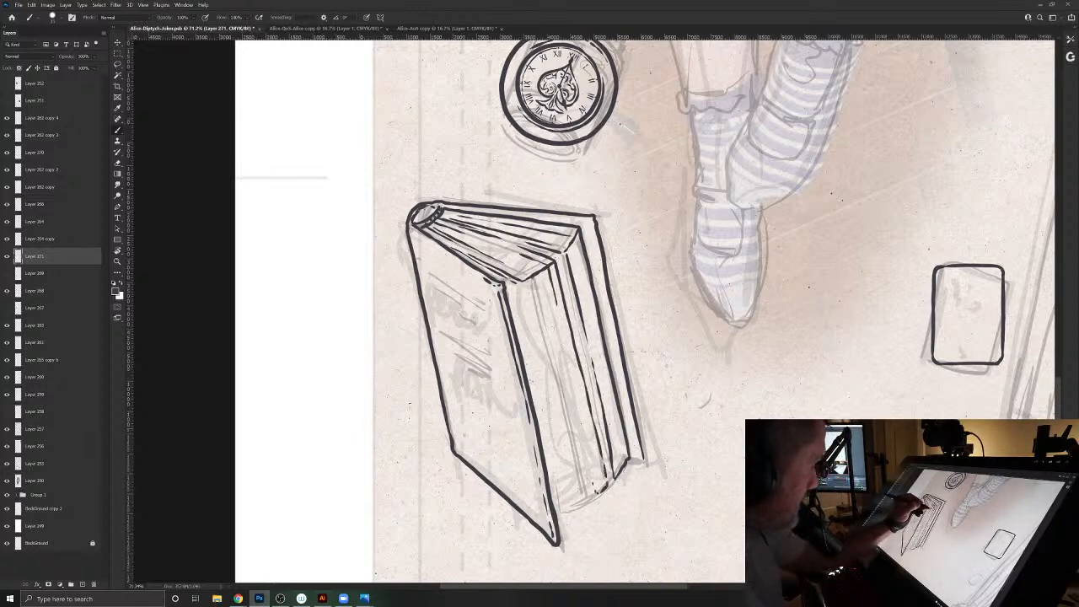
key("e")
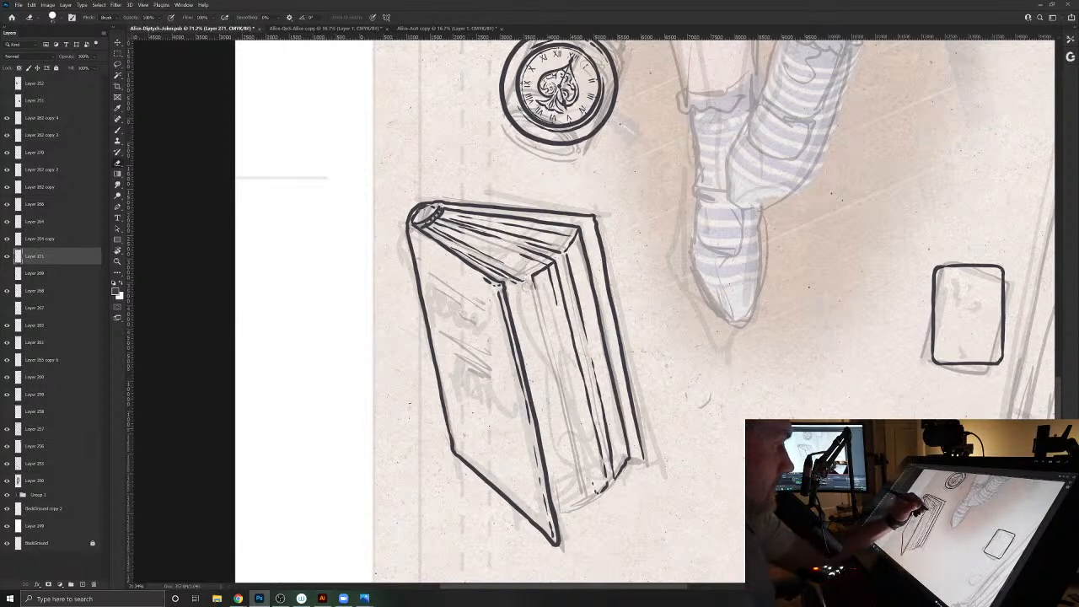
key("b")
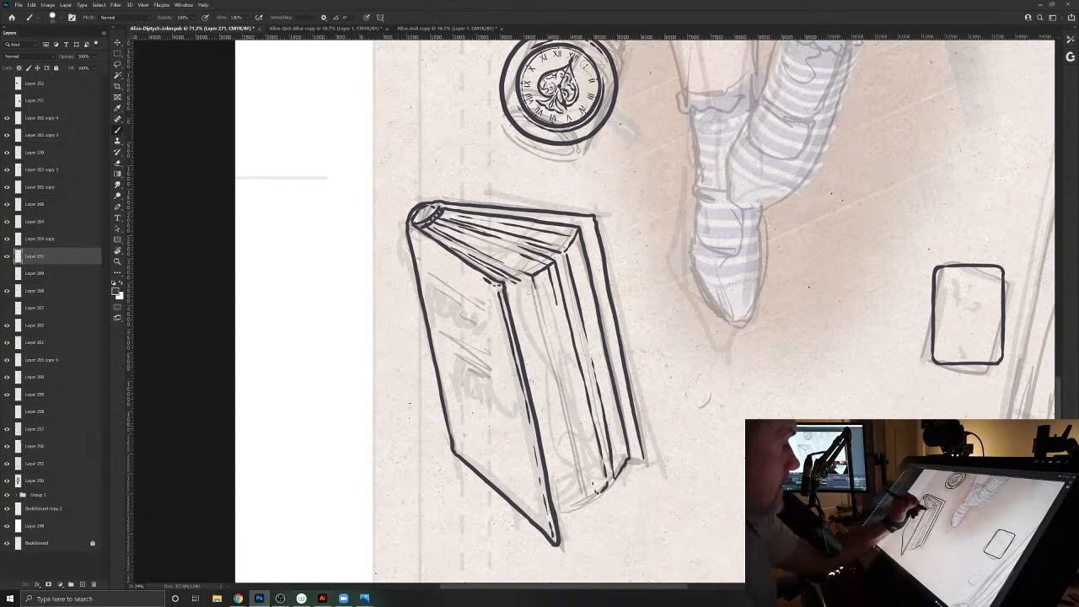
left_click_drag(528, 294, 581, 499)
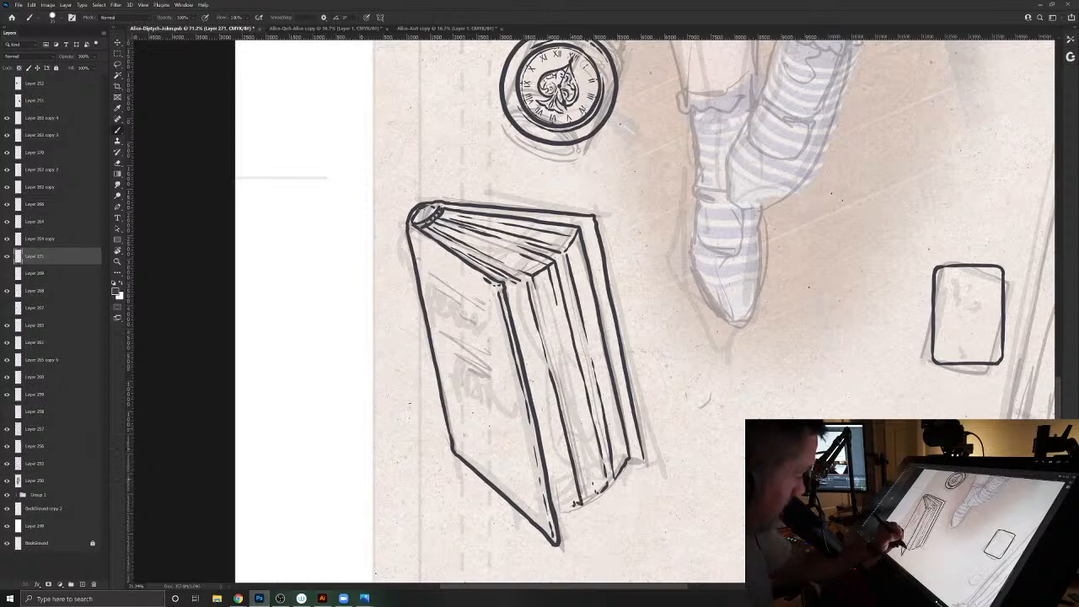
left_click_drag(521, 285, 574, 508)
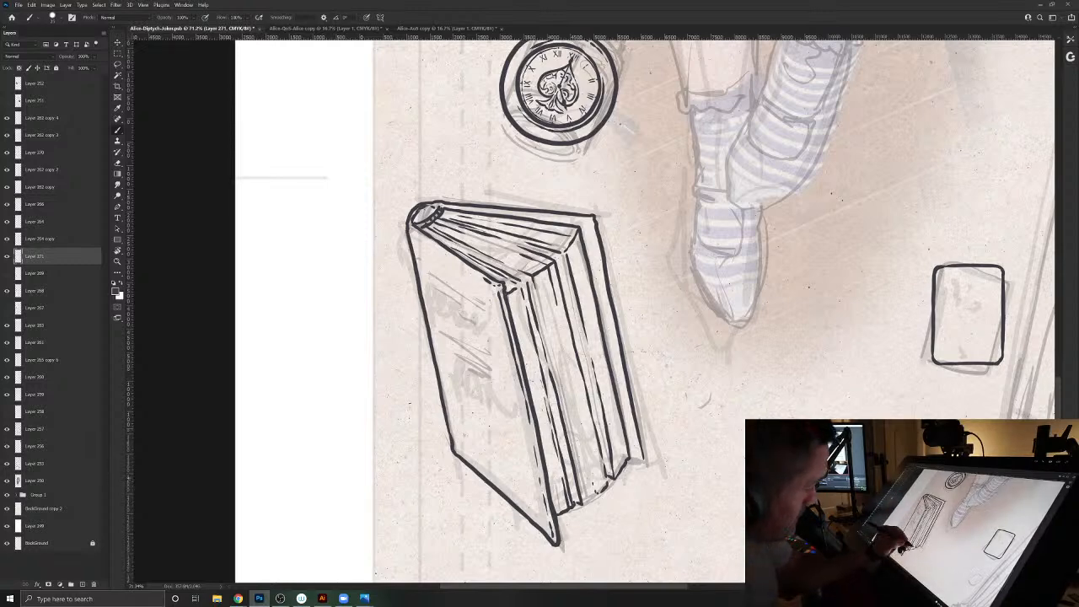
mouse_move(608, 483)
left_mouse_down()
mouse_move(588, 496)
mouse_move(557, 360)
left_mouse_up()
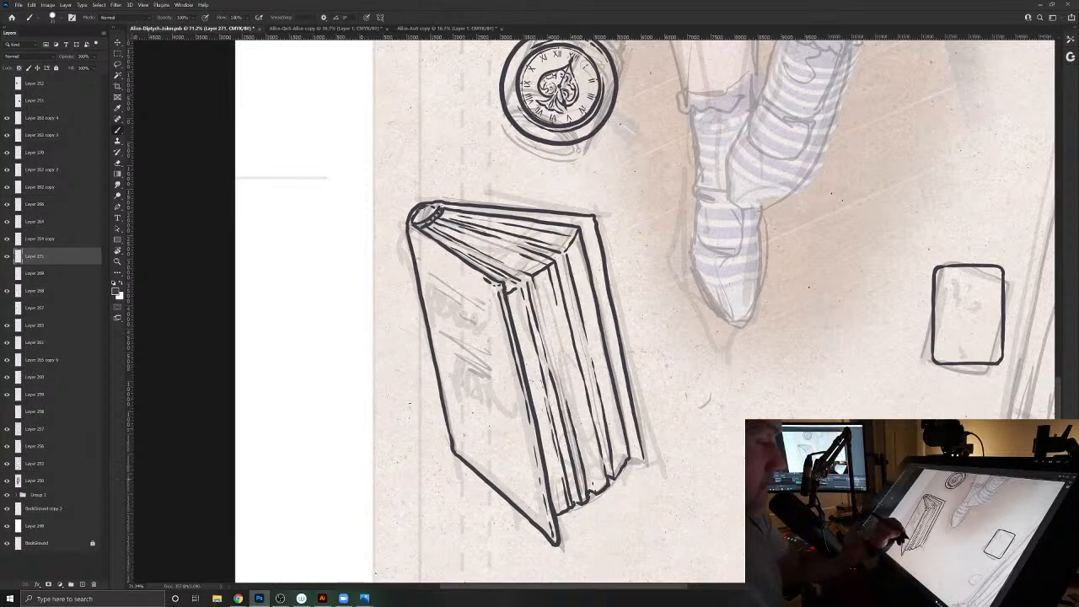
left_click_drag(595, 478, 582, 439)
left_click_drag(544, 272, 560, 376)
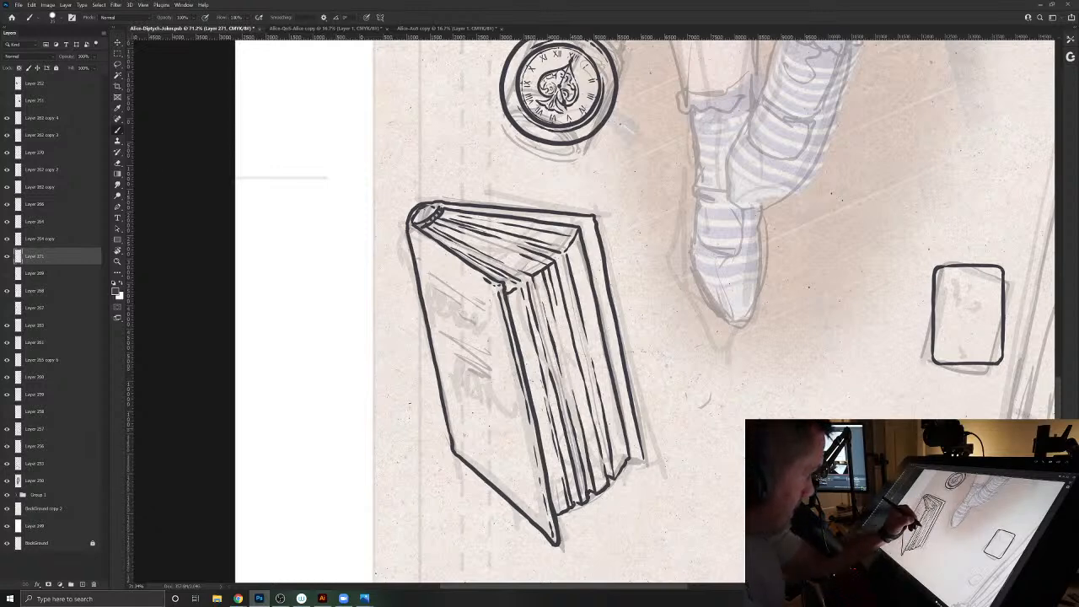
left_click_drag(517, 291, 531, 343)
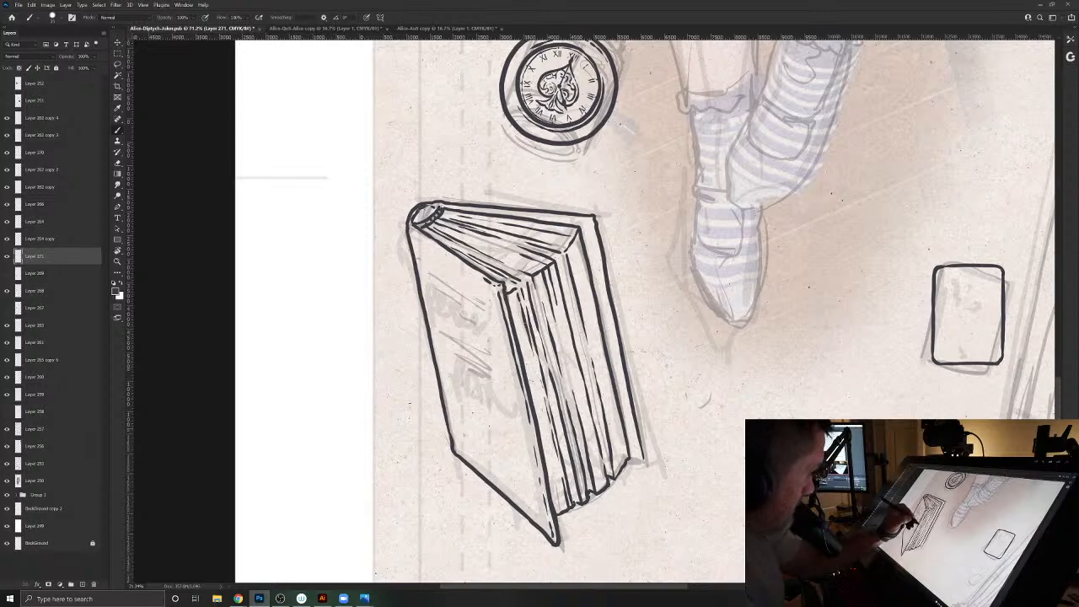
- Thicken the book's outer contour along the back cover, the front cover's bottom edge and the spine side, closing the back cover's lower corner
left_click_drag(448, 202, 598, 217)
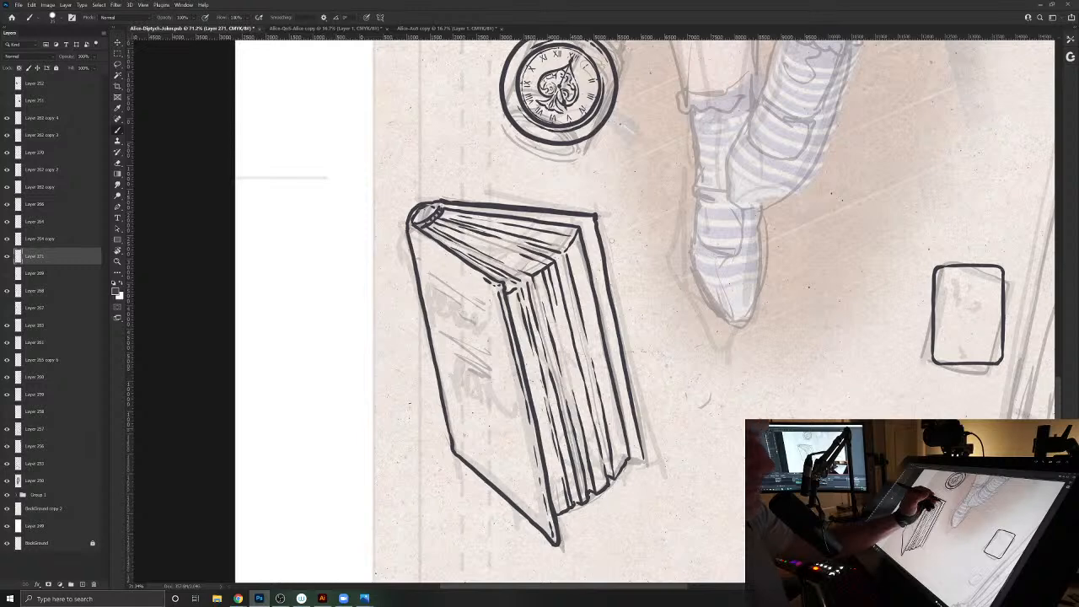
left_click_drag(604, 263, 629, 372)
left_click_drag(638, 440, 646, 463)
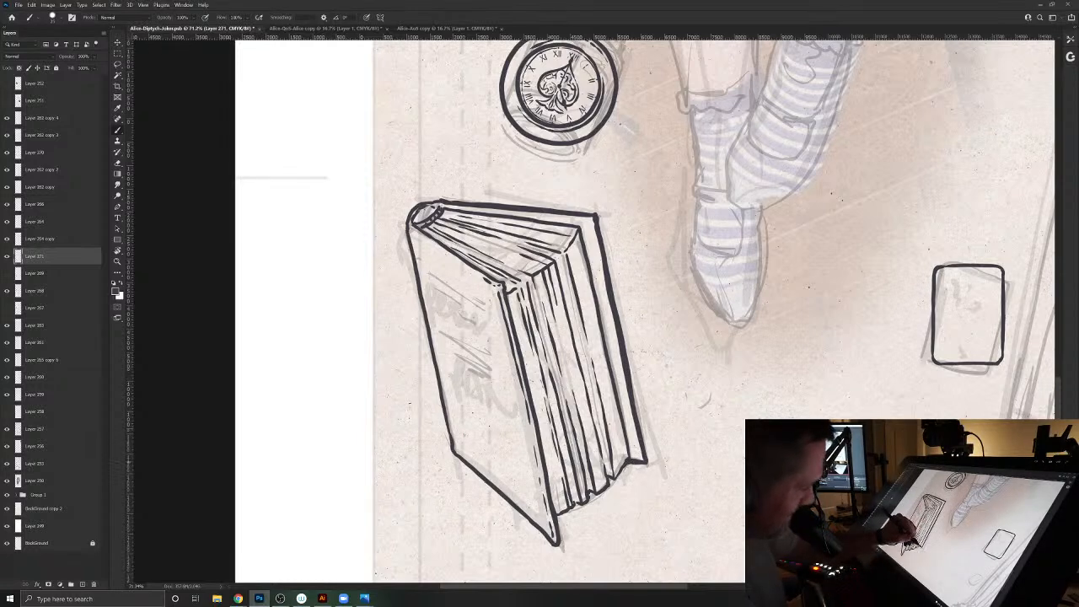
mouse_move(623, 436)
left_mouse_down()
mouse_move(629, 456)
mouse_move(626, 444)
left_mouse_up()
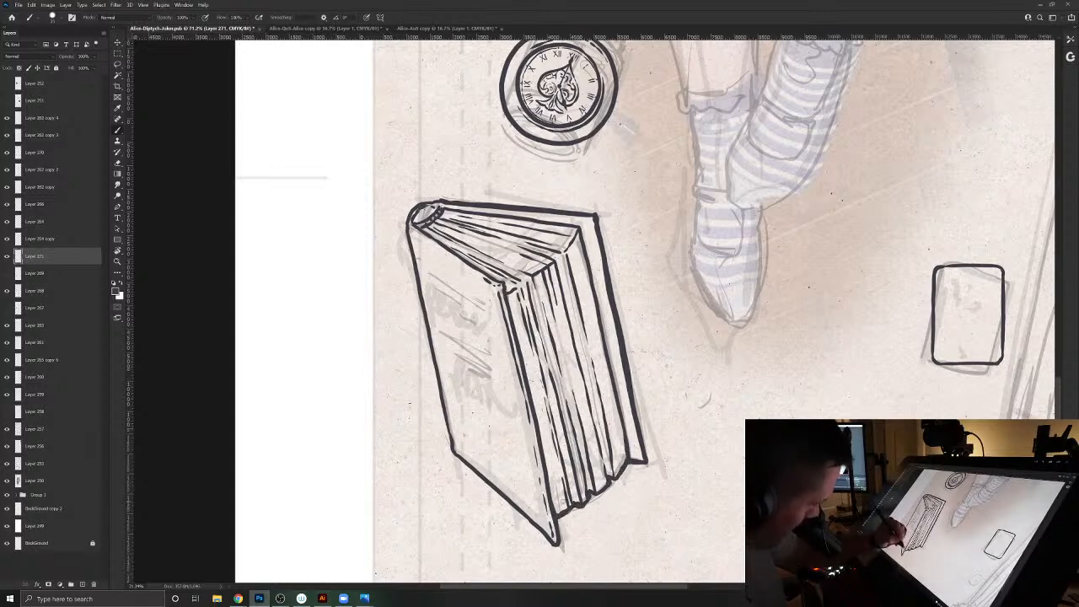
left_click_drag(552, 495, 558, 515)
mouse_move(558, 519)
left_mouse_down()
mouse_move(560, 545)
mouse_move(503, 495)
left_mouse_up()
mouse_move(453, 452)
left_mouse_down()
mouse_move(408, 225)
mouse_move(439, 205)
left_mouse_up()
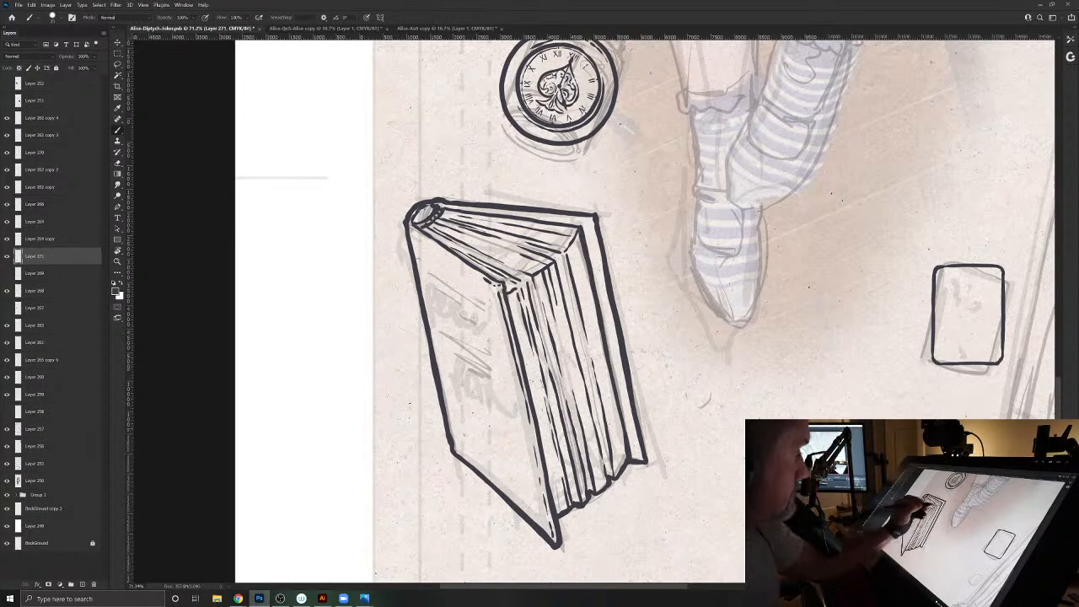
- Strengthen the page block's top edge, the front cover's upper corner and its spine side, and save the document
left_click_drag(580, 227, 536, 220)
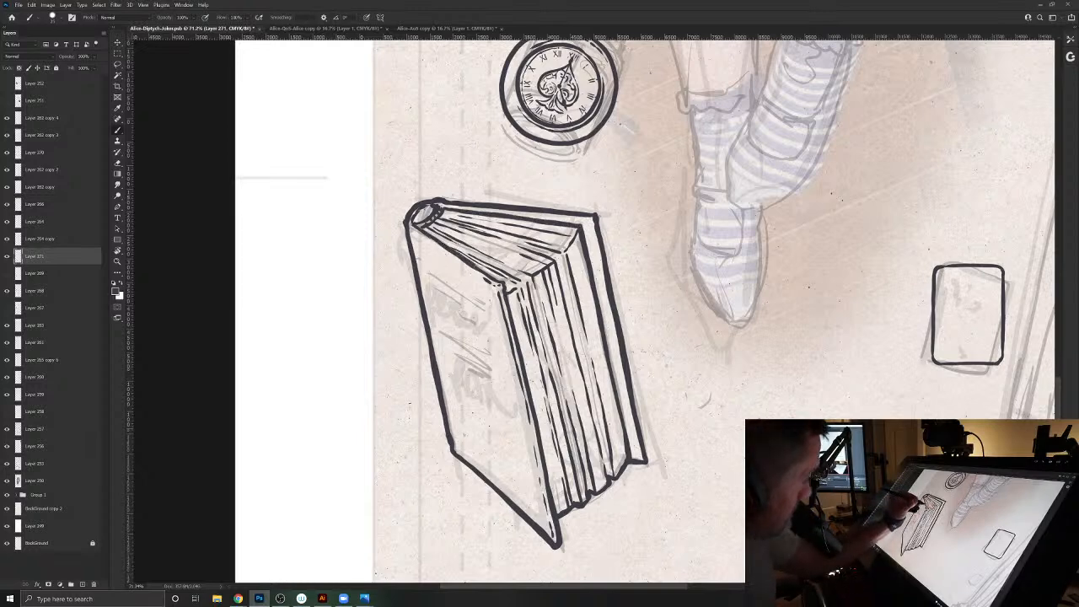
left_click_drag(503, 281, 506, 292)
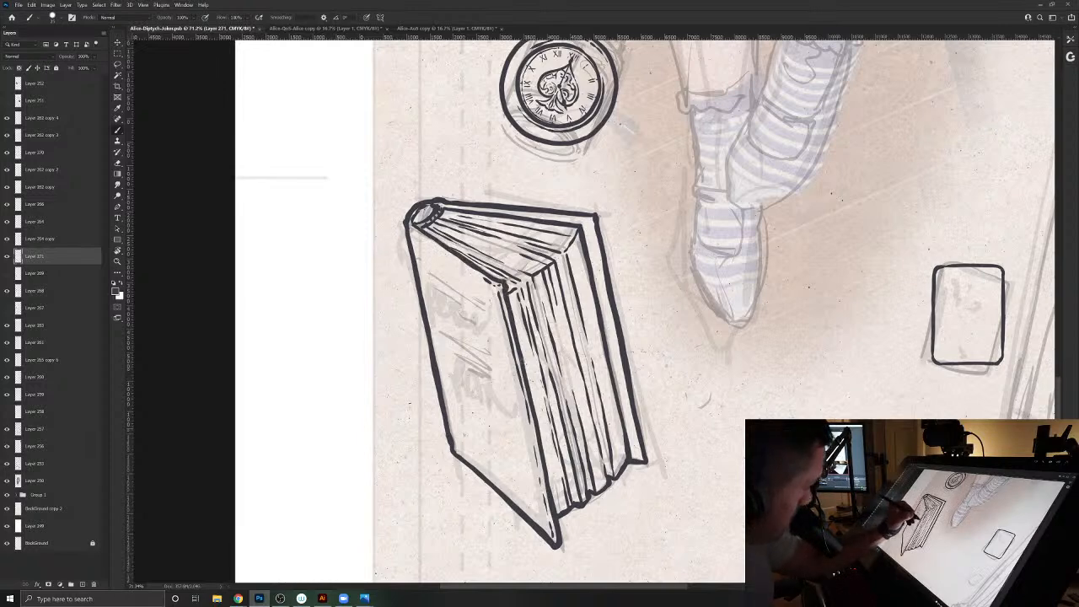
left_click_drag(421, 256, 464, 455)
key("ctrl+s")
- Review the inked props around Alice across the canvas and fit the whole illustration in view
left_click_drag(764, 436, 581, 333)
mouse_move(710, 380)
left_mouse_down()
mouse_move(671, 361)
mouse_move(697, 362)
mouse_move(622, 394)
left_mouse_up()
mouse_move(649, 184)
left_mouse_down()
mouse_move(614, 310)
mouse_move(594, 446)
left_mouse_up()
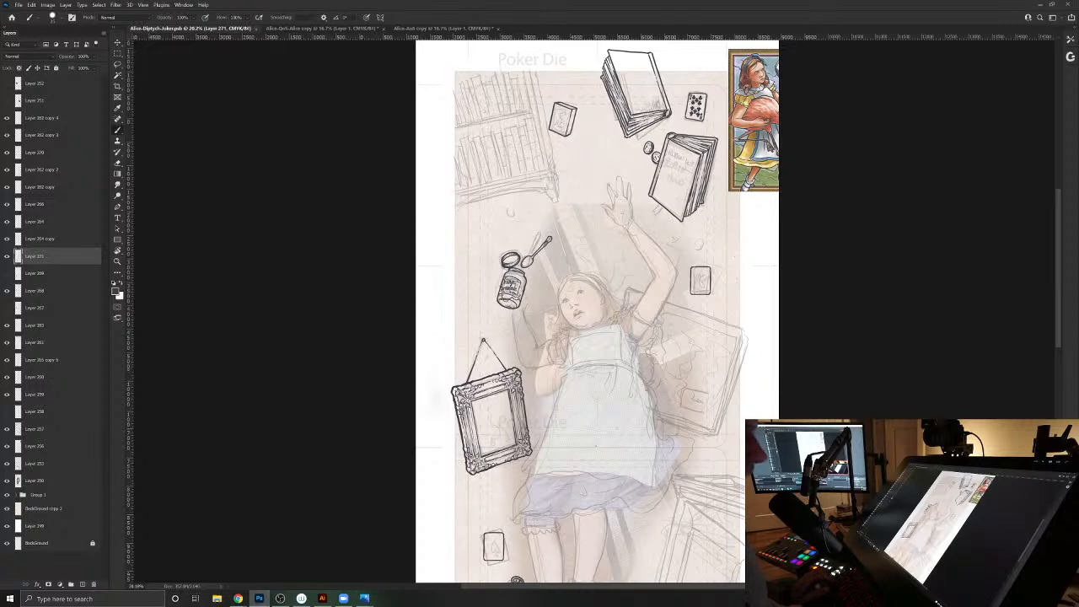
left_click_drag(651, 345, 661, 273)
left_click_drag(671, 393, 675, 287)
key("ctrl+0")
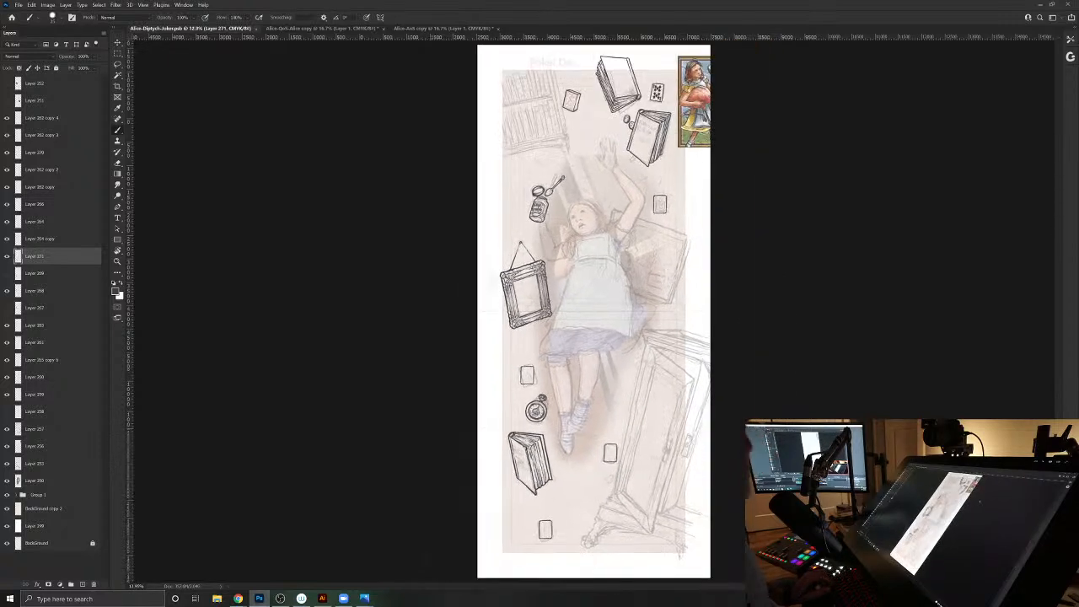
key("alt+Tab")
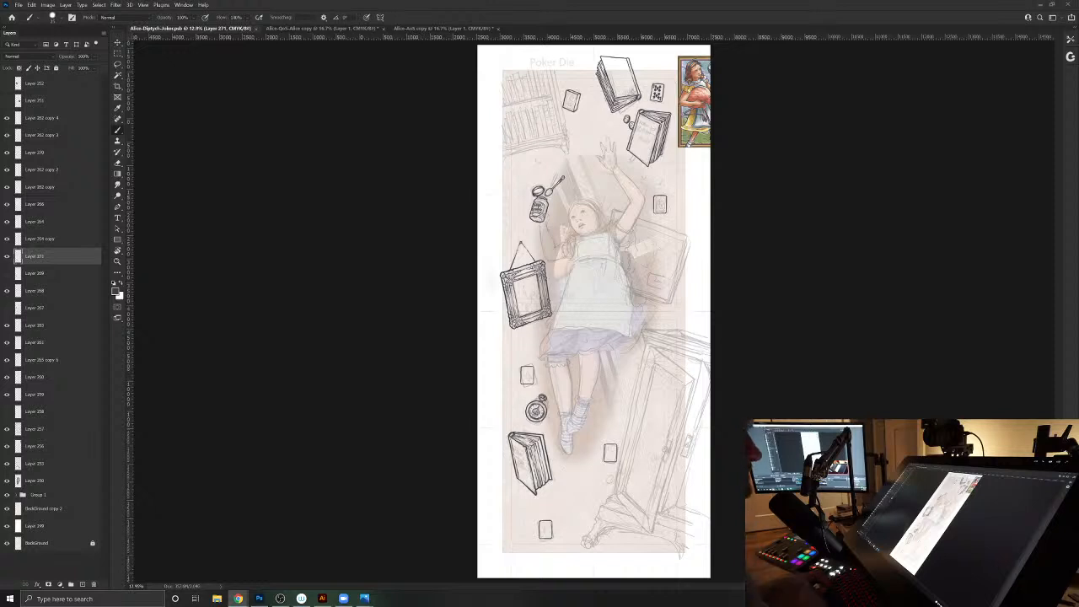
left_click(313, 272)
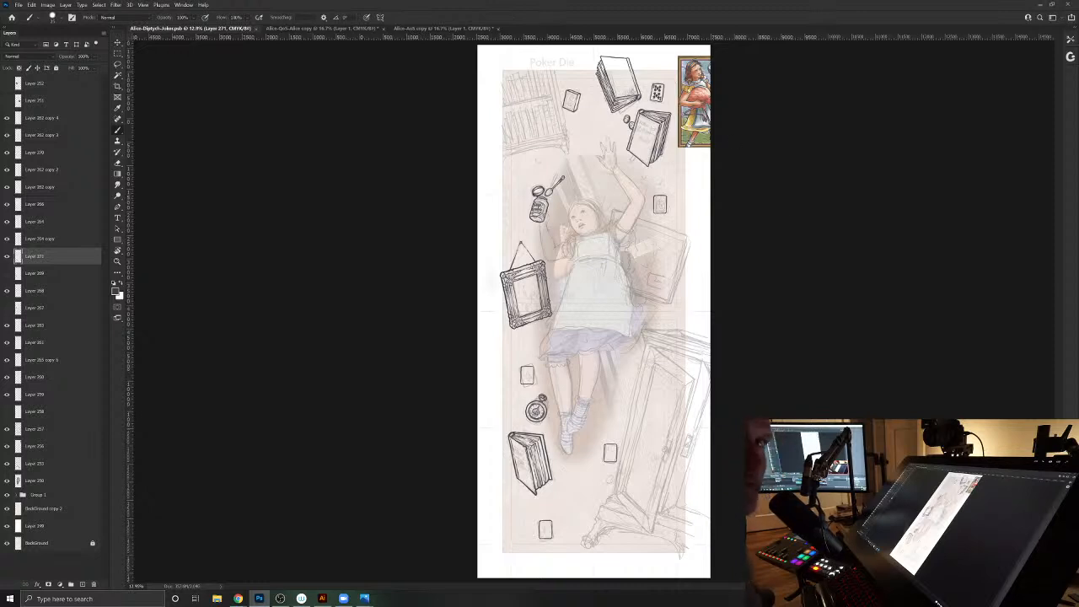
key("alt+Tab")
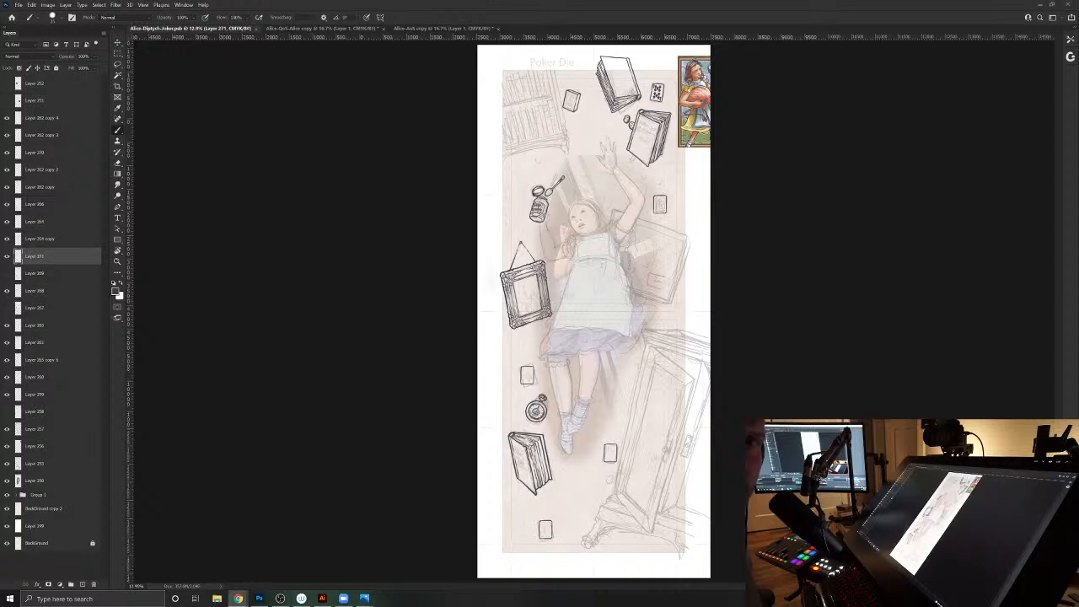